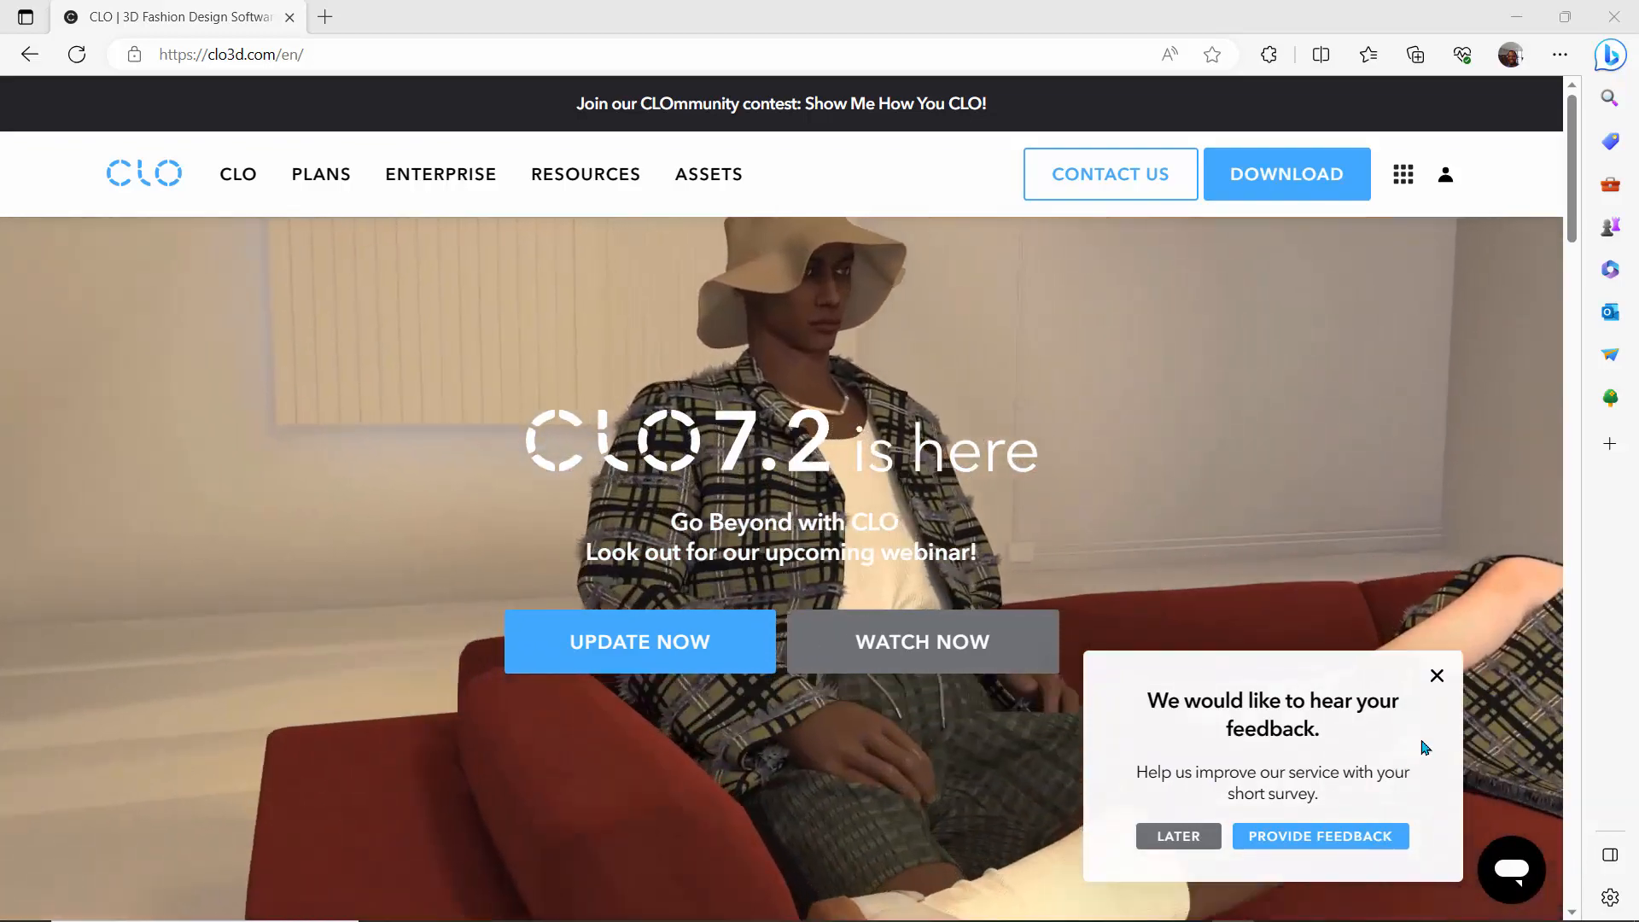
# - Dismiss the feedback survey and examine the feature sections of the CLO home page
pyautogui.click(1437, 676)
pyautogui.scroll(-7, 576, 472)
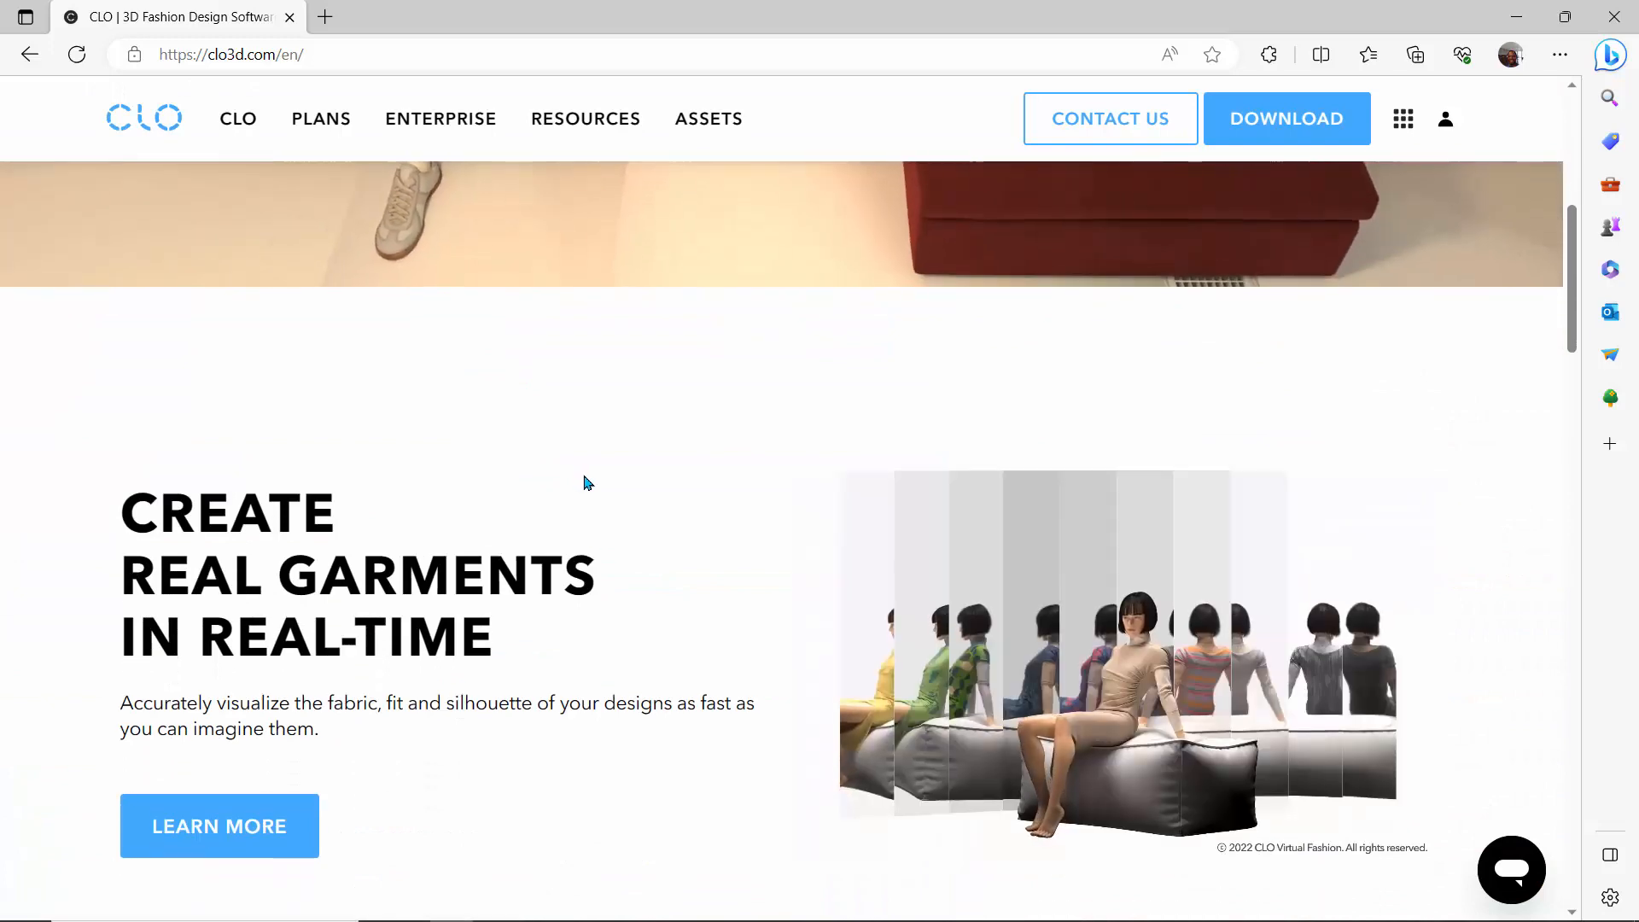
pyautogui.scroll(-4, 586, 483)
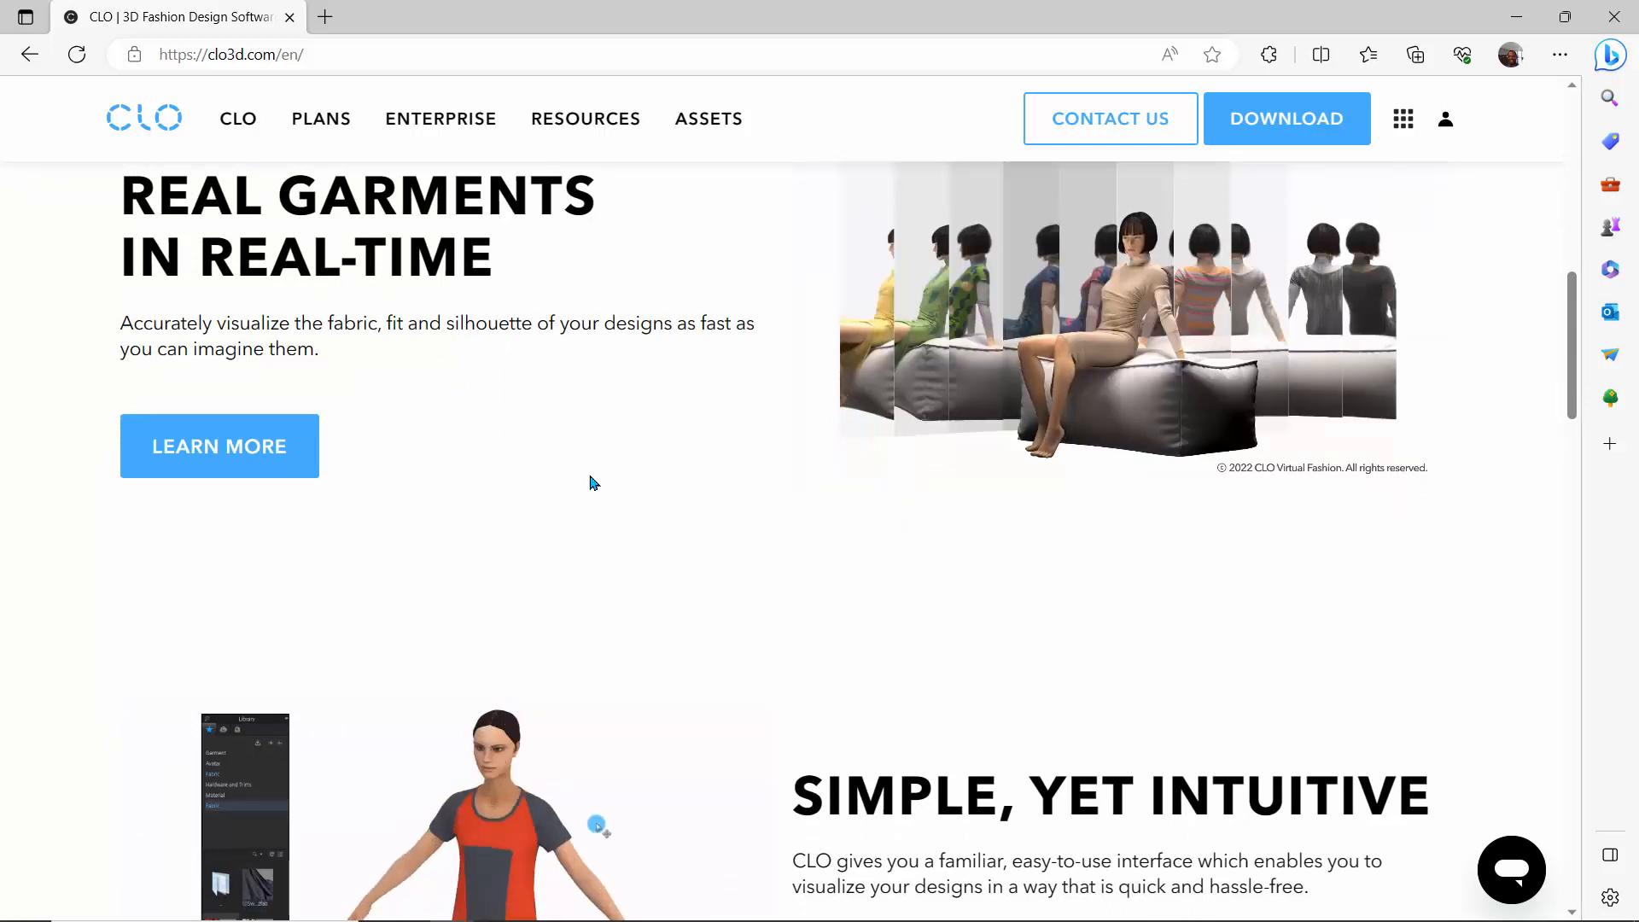
pyautogui.scroll(-4, 589, 483)
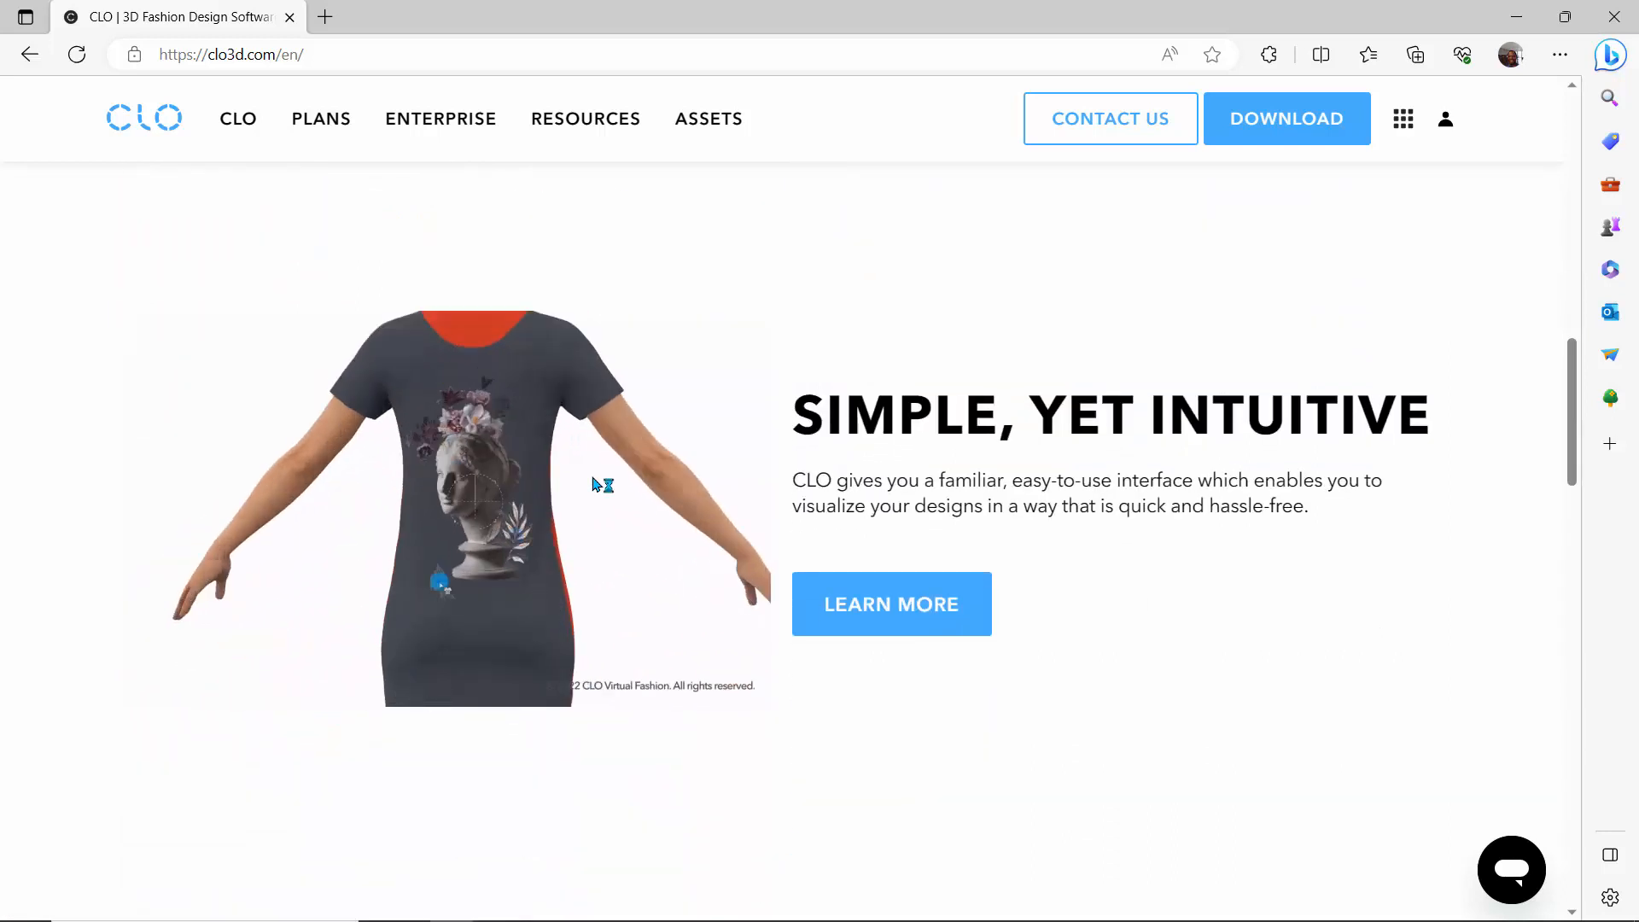
pyautogui.scroll(-5, 595, 484)
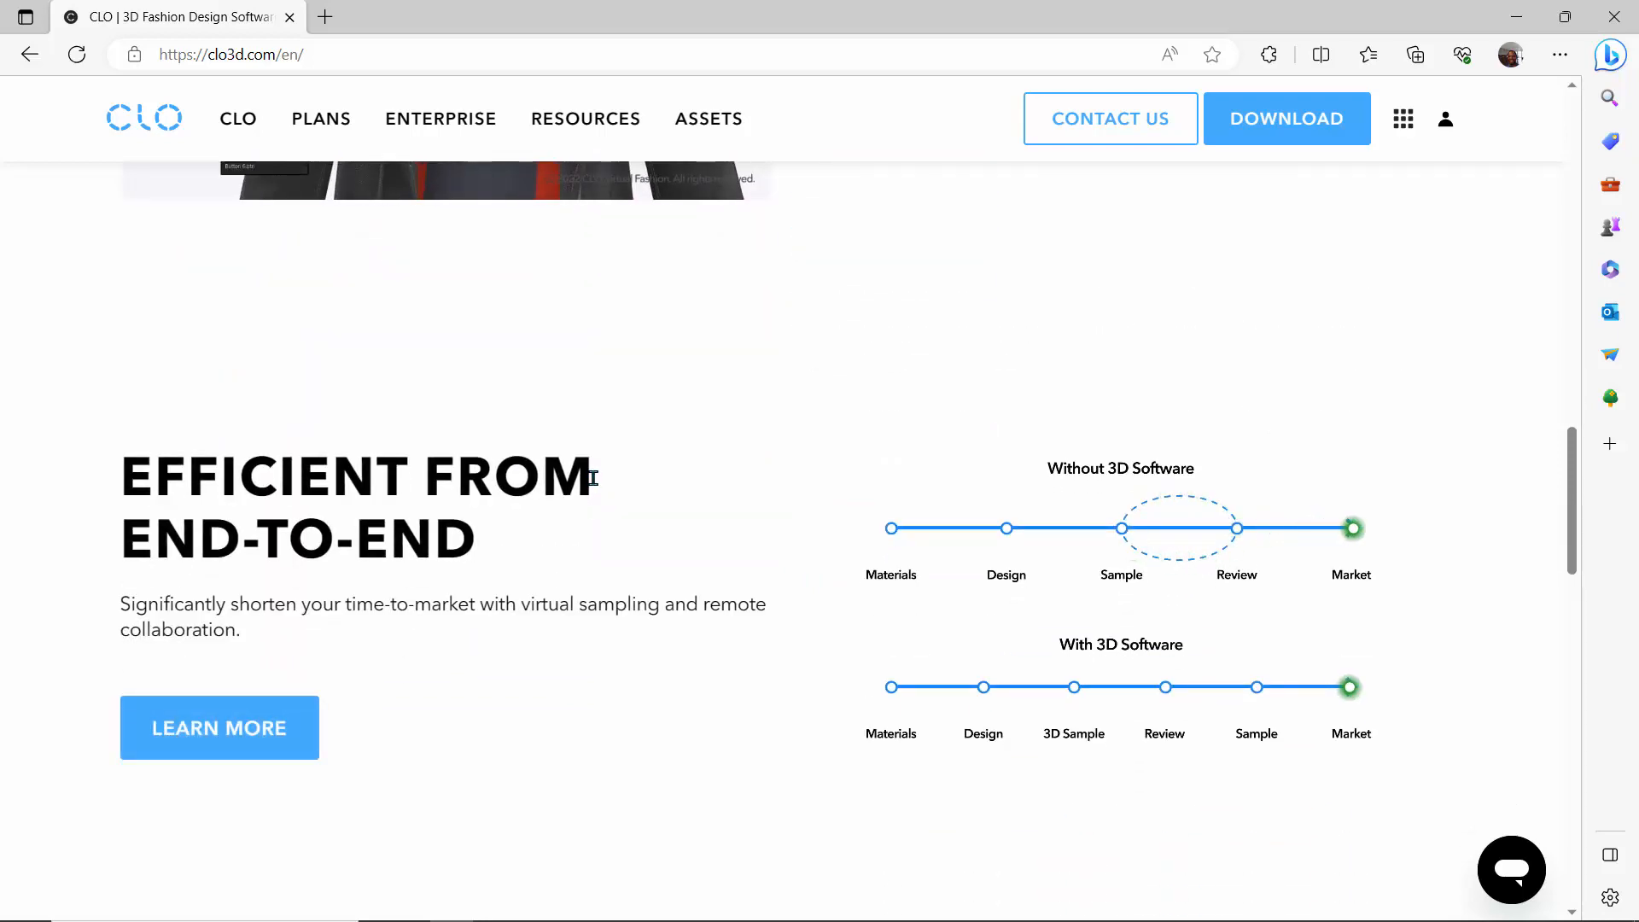
pyautogui.scroll(-4, 593, 480)
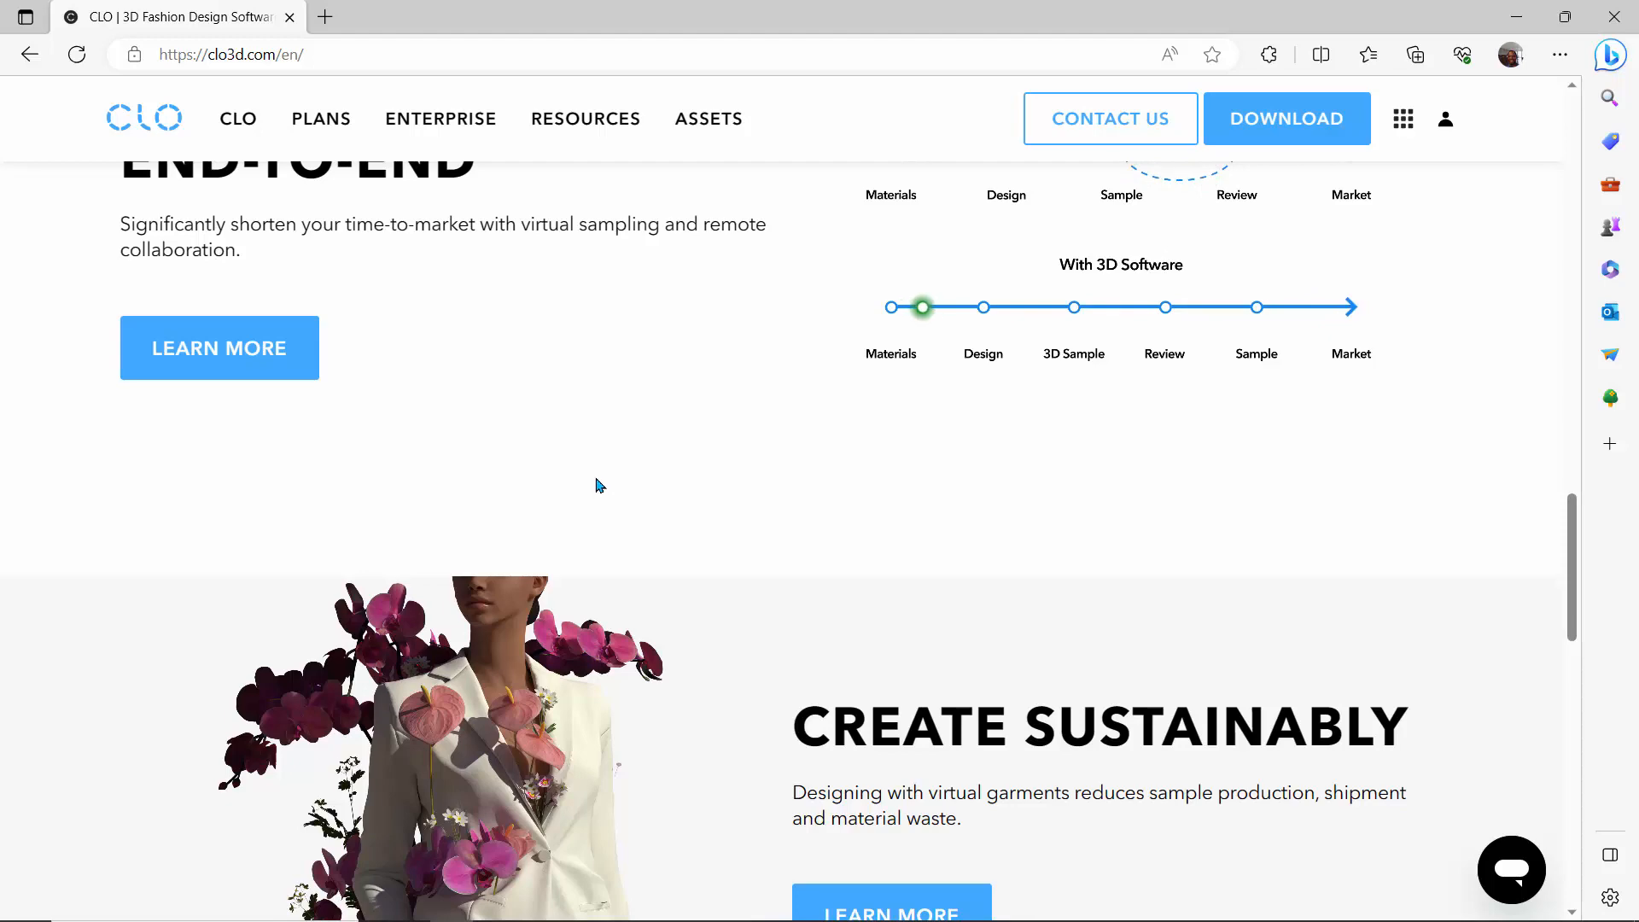
pyautogui.scroll(-7, 596, 484)
pyautogui.scroll(-6, 600, 484)
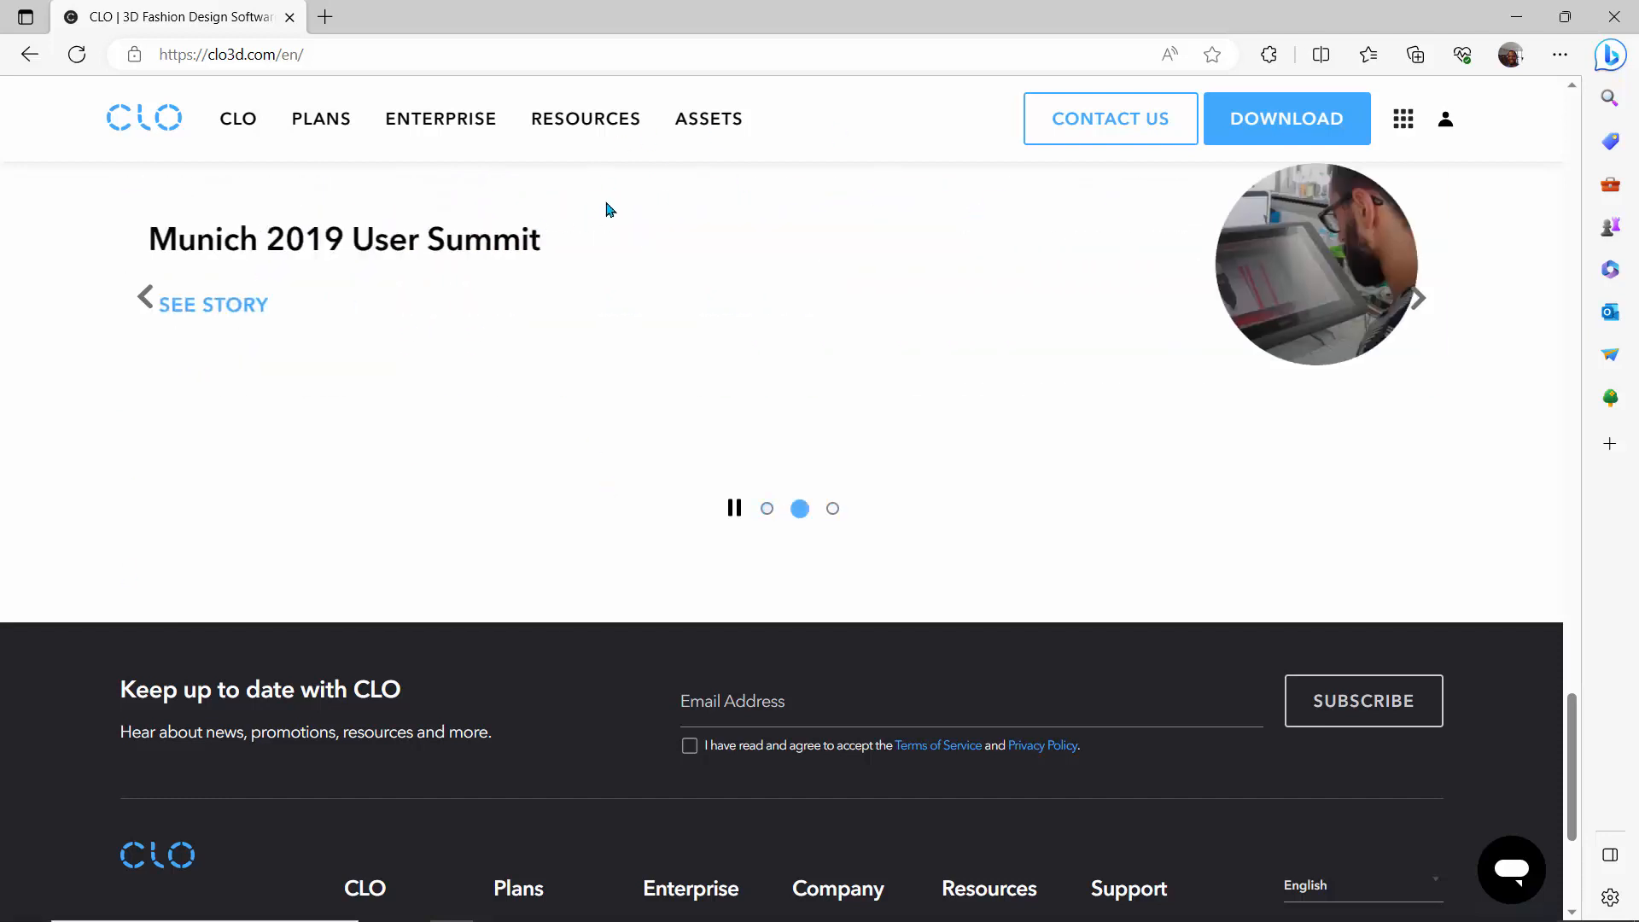
pyautogui.scroll(7, 329, 401)
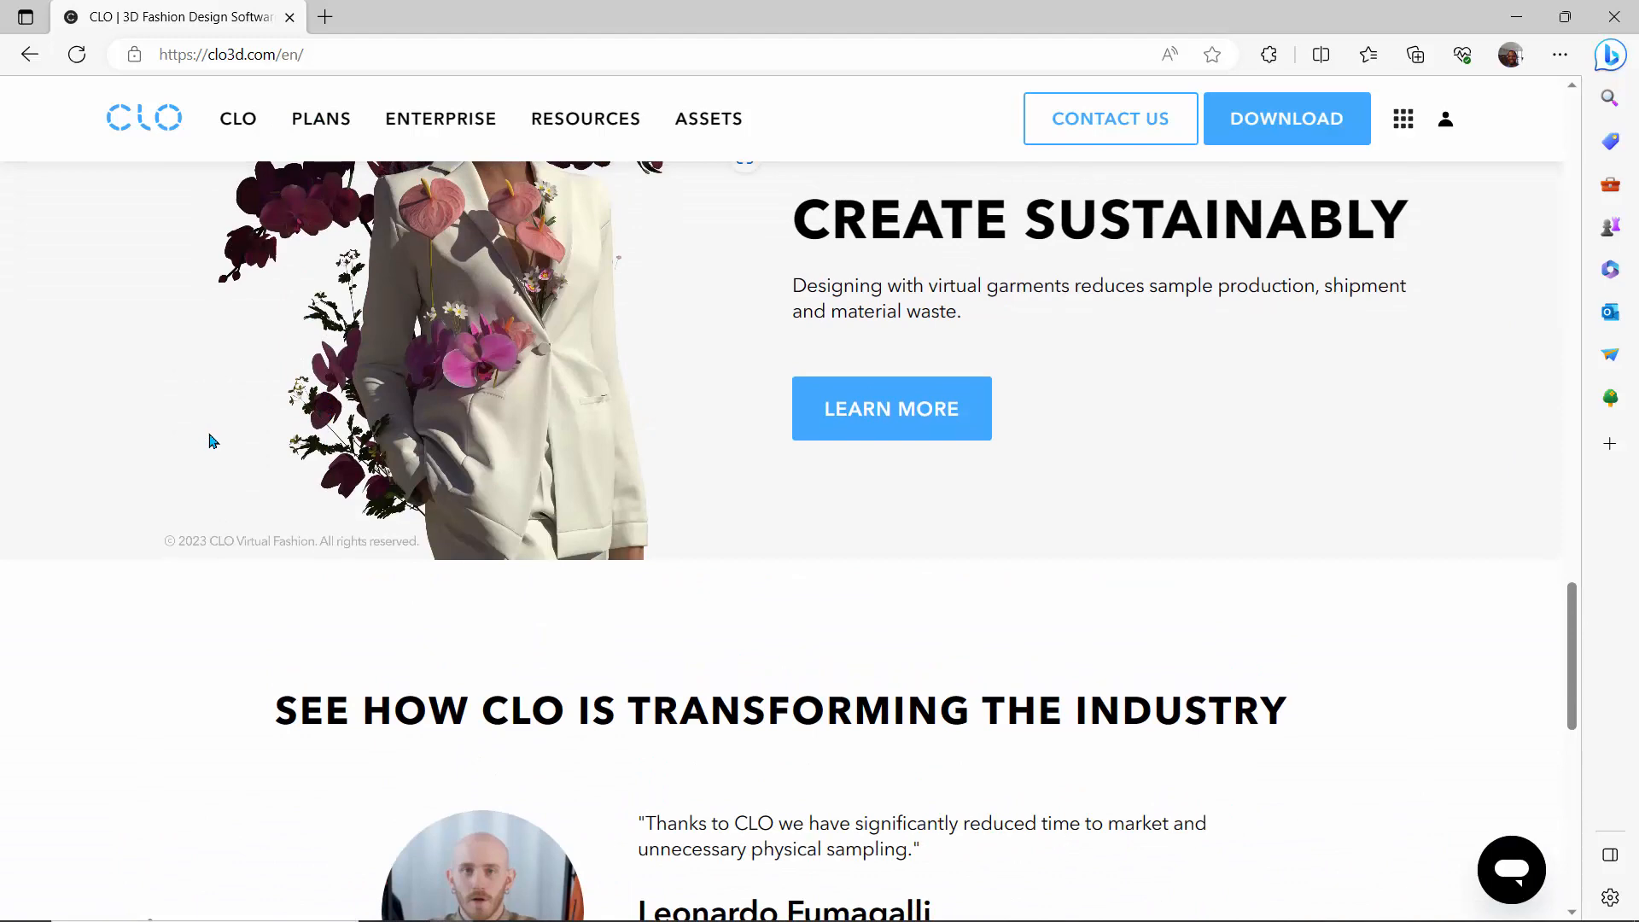
pyautogui.scroll(6, 213, 440)
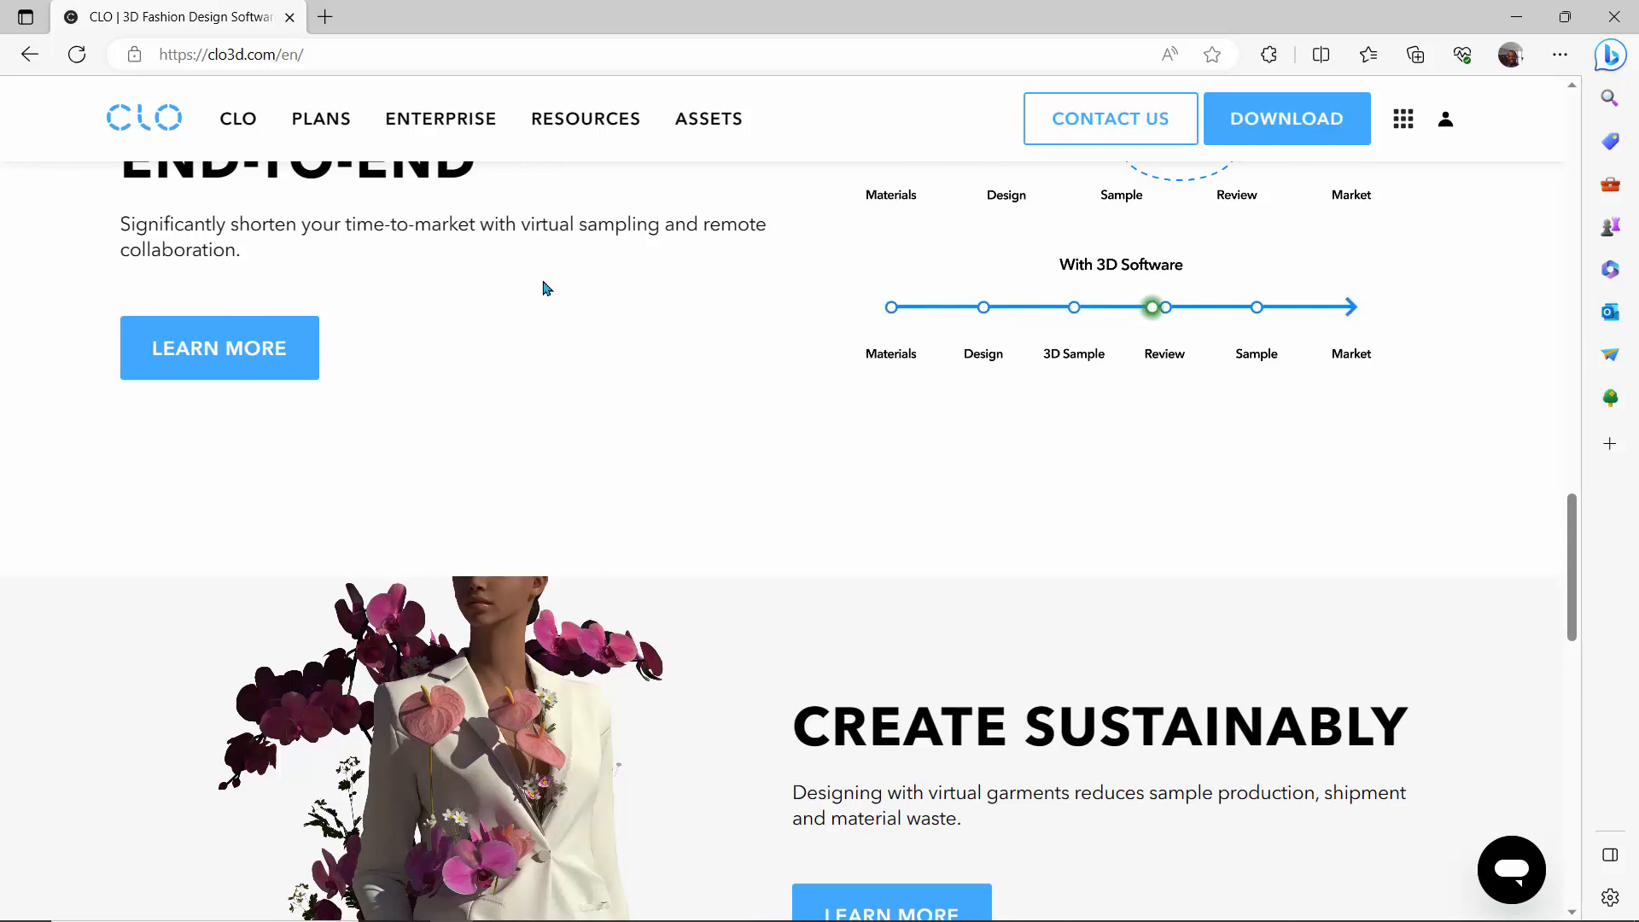
pyautogui.scroll(10, 564, 435)
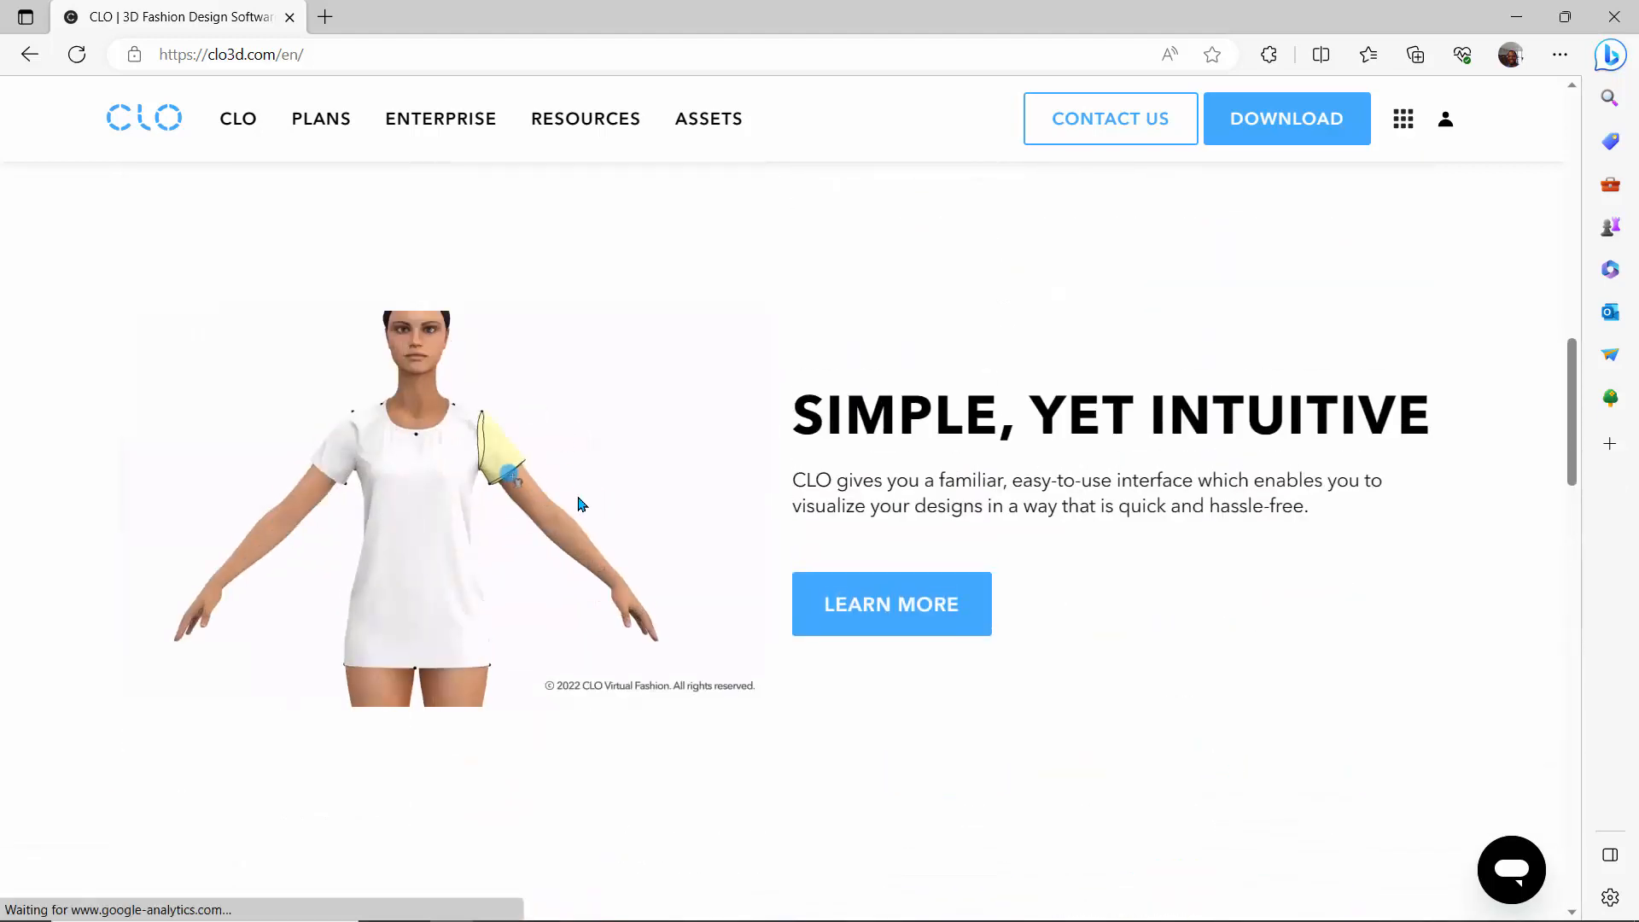
# - Open the CLO download page and look over the Mac and Windows download options
pyautogui.click(1264, 121)
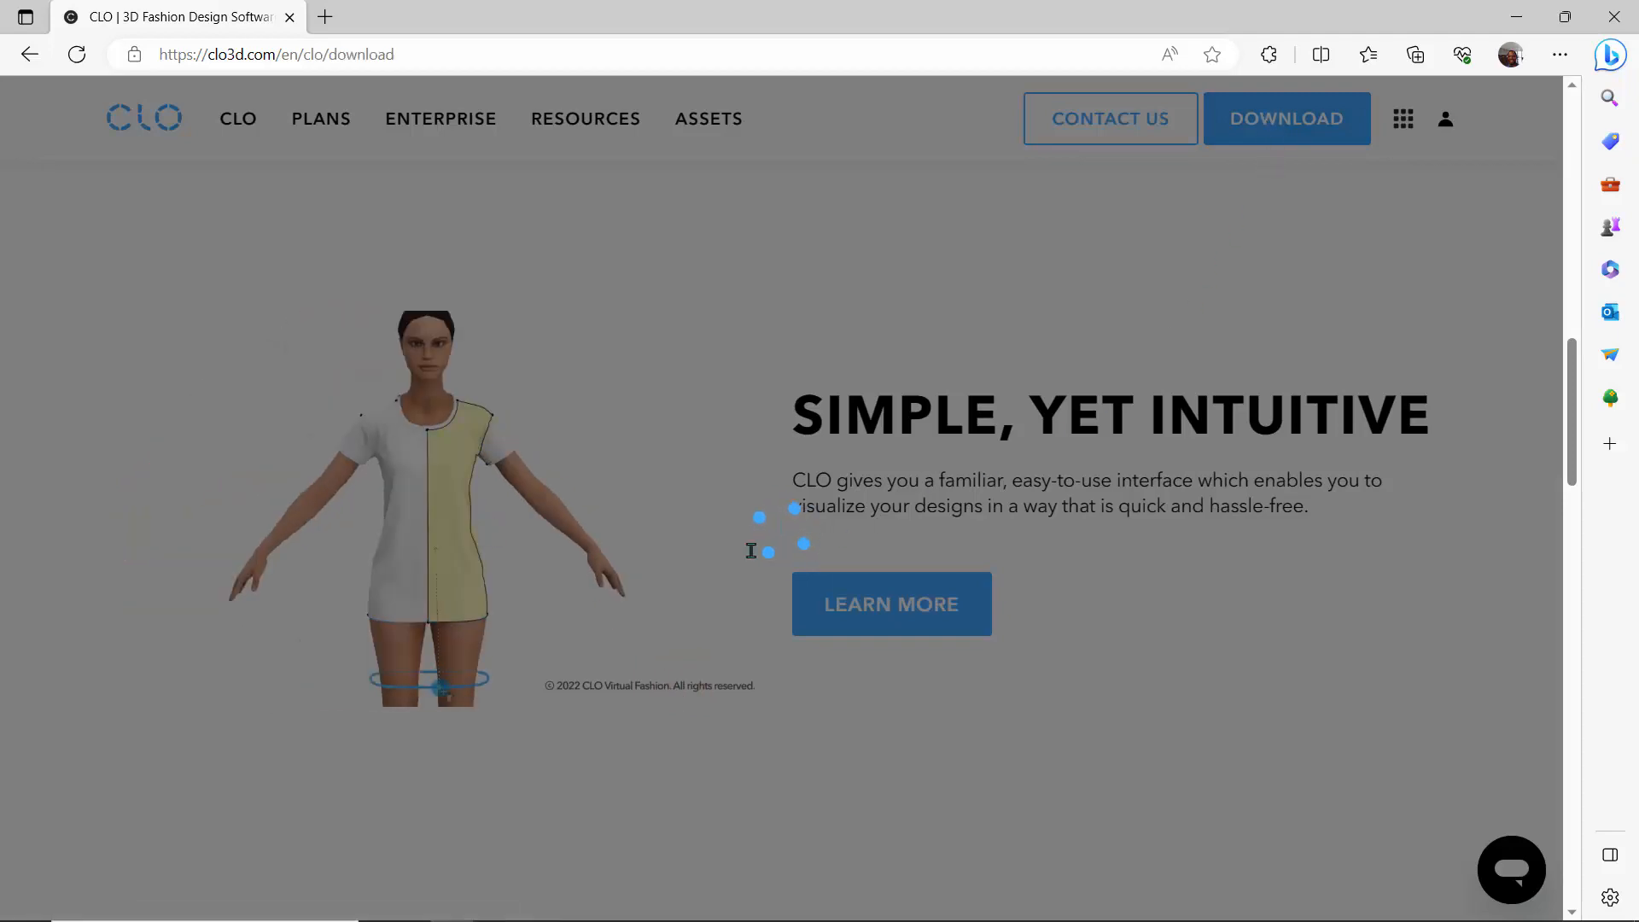
pyautogui.scroll(-8, 318, 469)
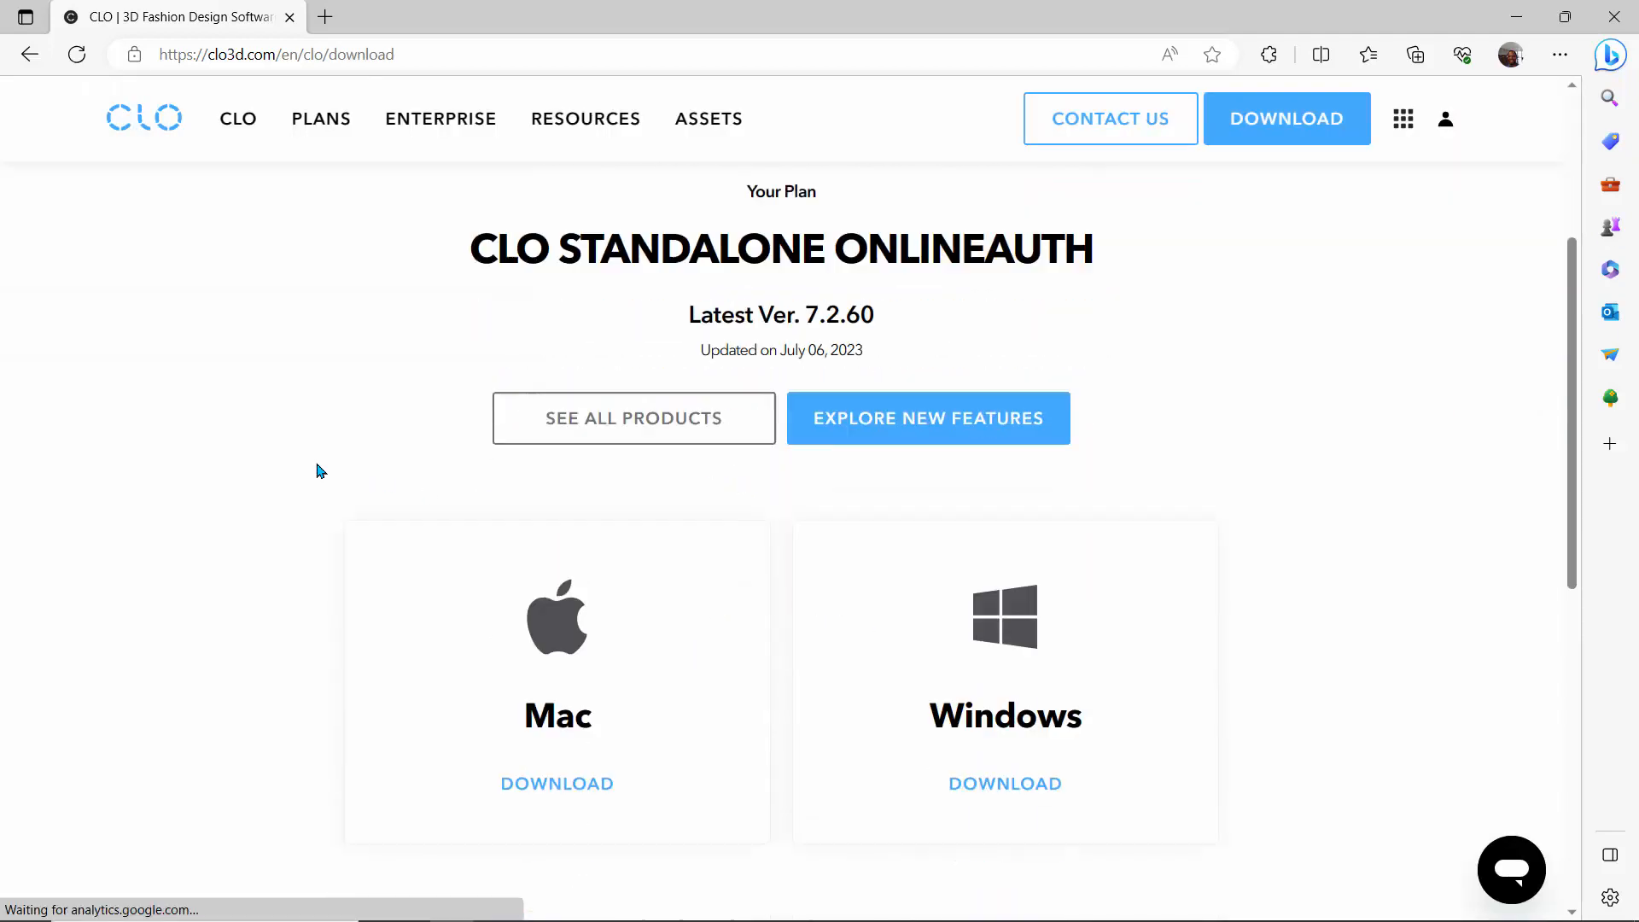
pyautogui.scroll(3, 317, 469)
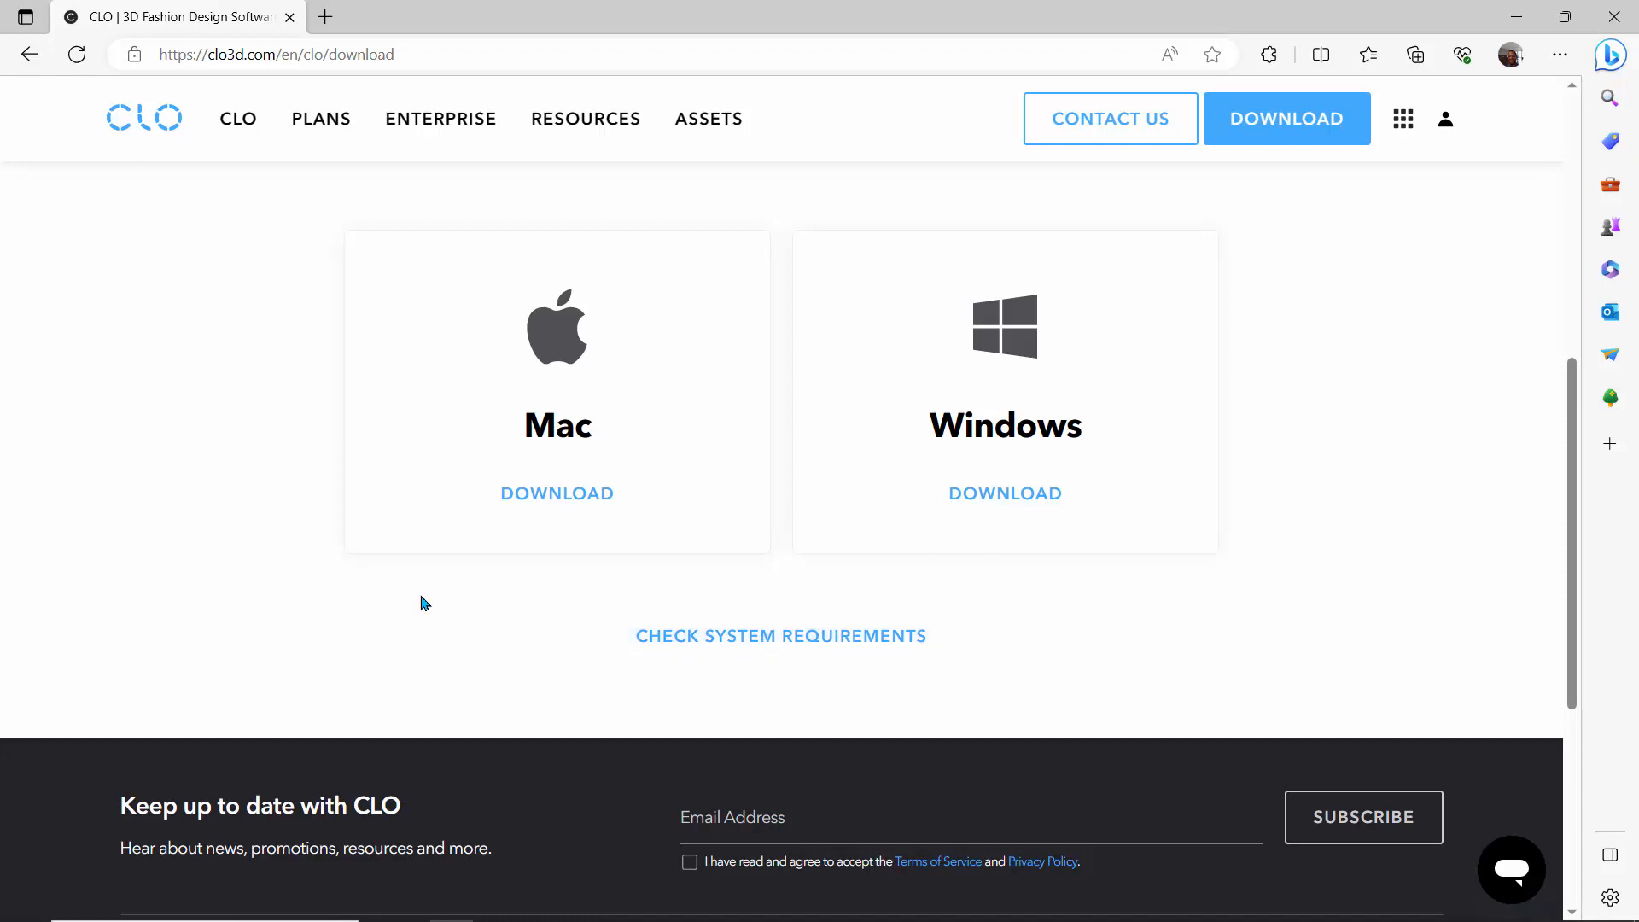
# - Open the system requirements article in English translation, examine the Windows and Mac specifications, and return to the download page
pyautogui.click(839, 636)
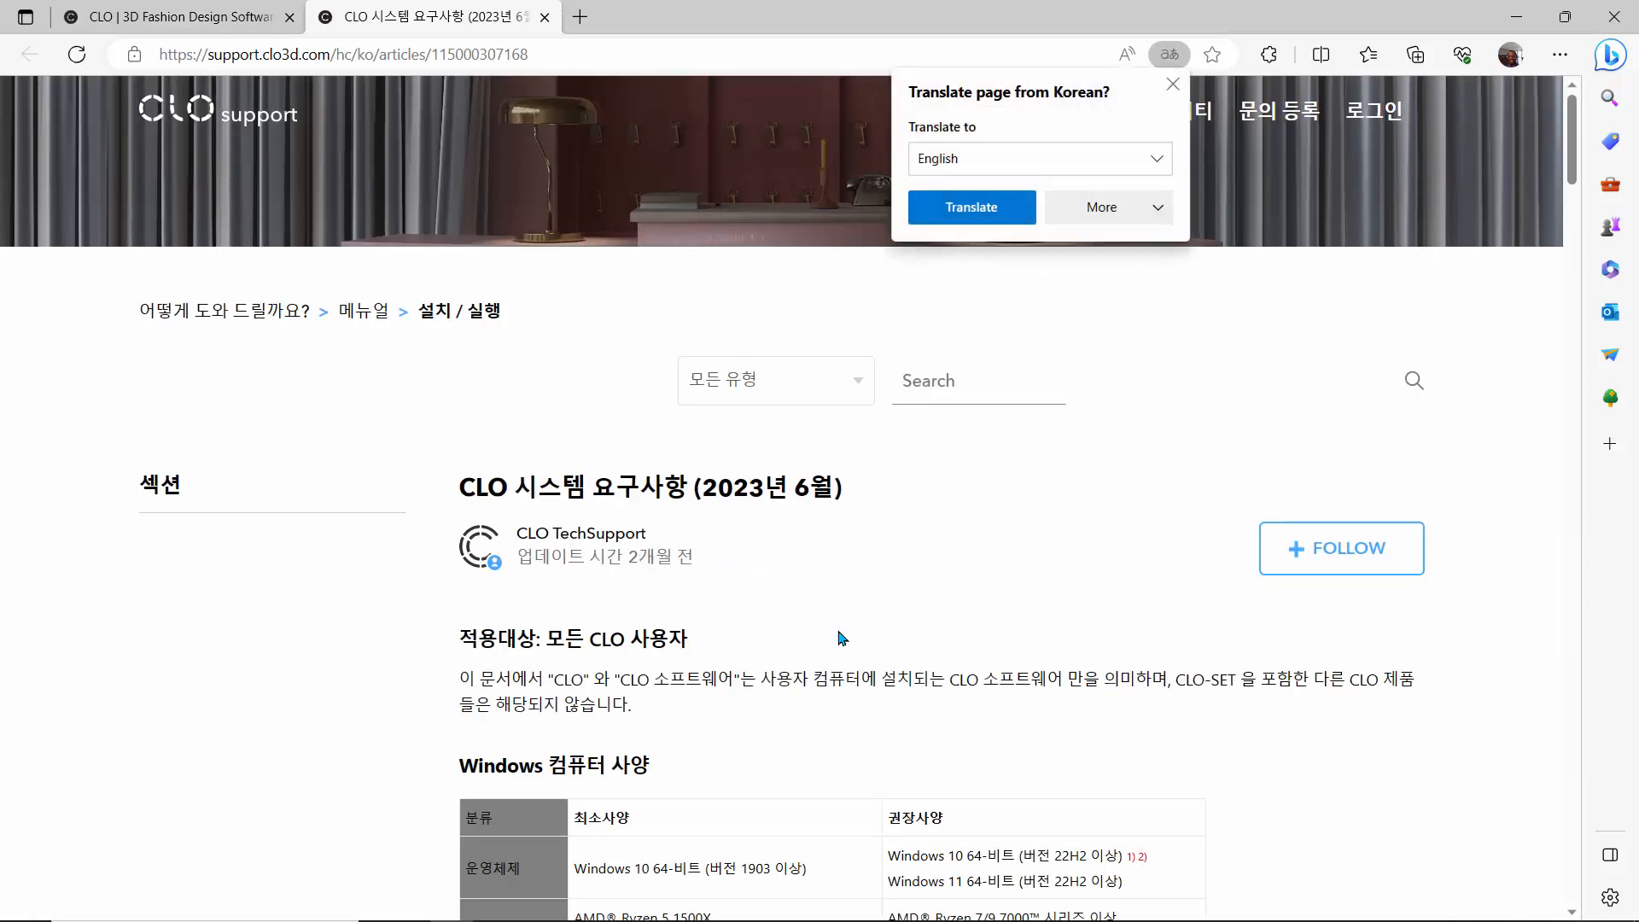
pyautogui.click(962, 209)
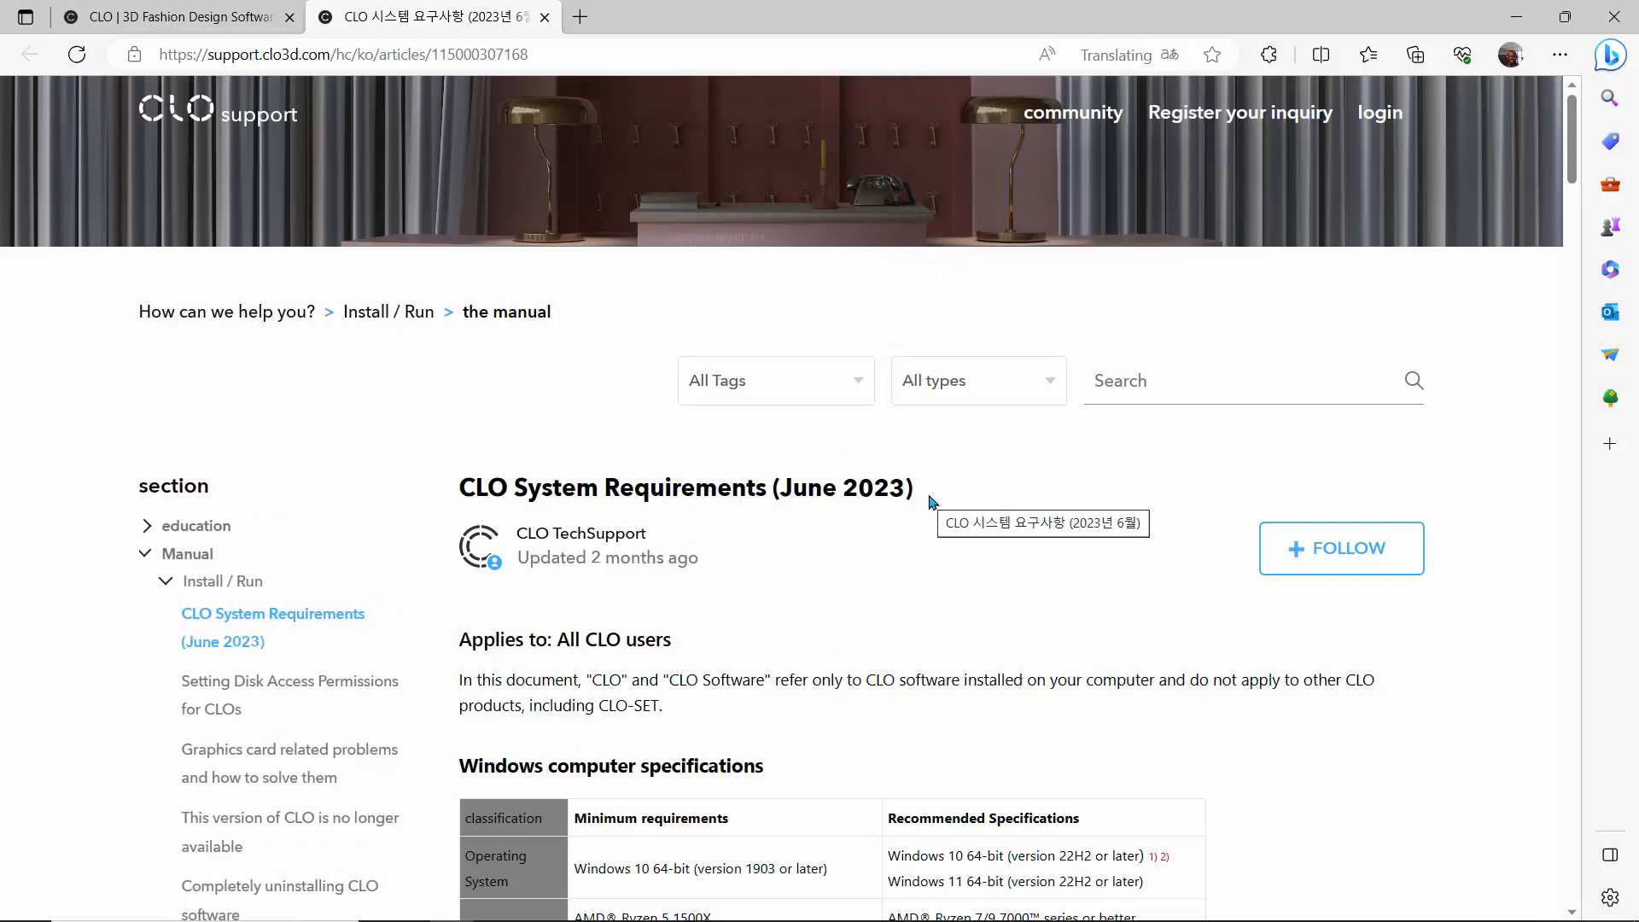
pyautogui.scroll(-4, 818, 535)
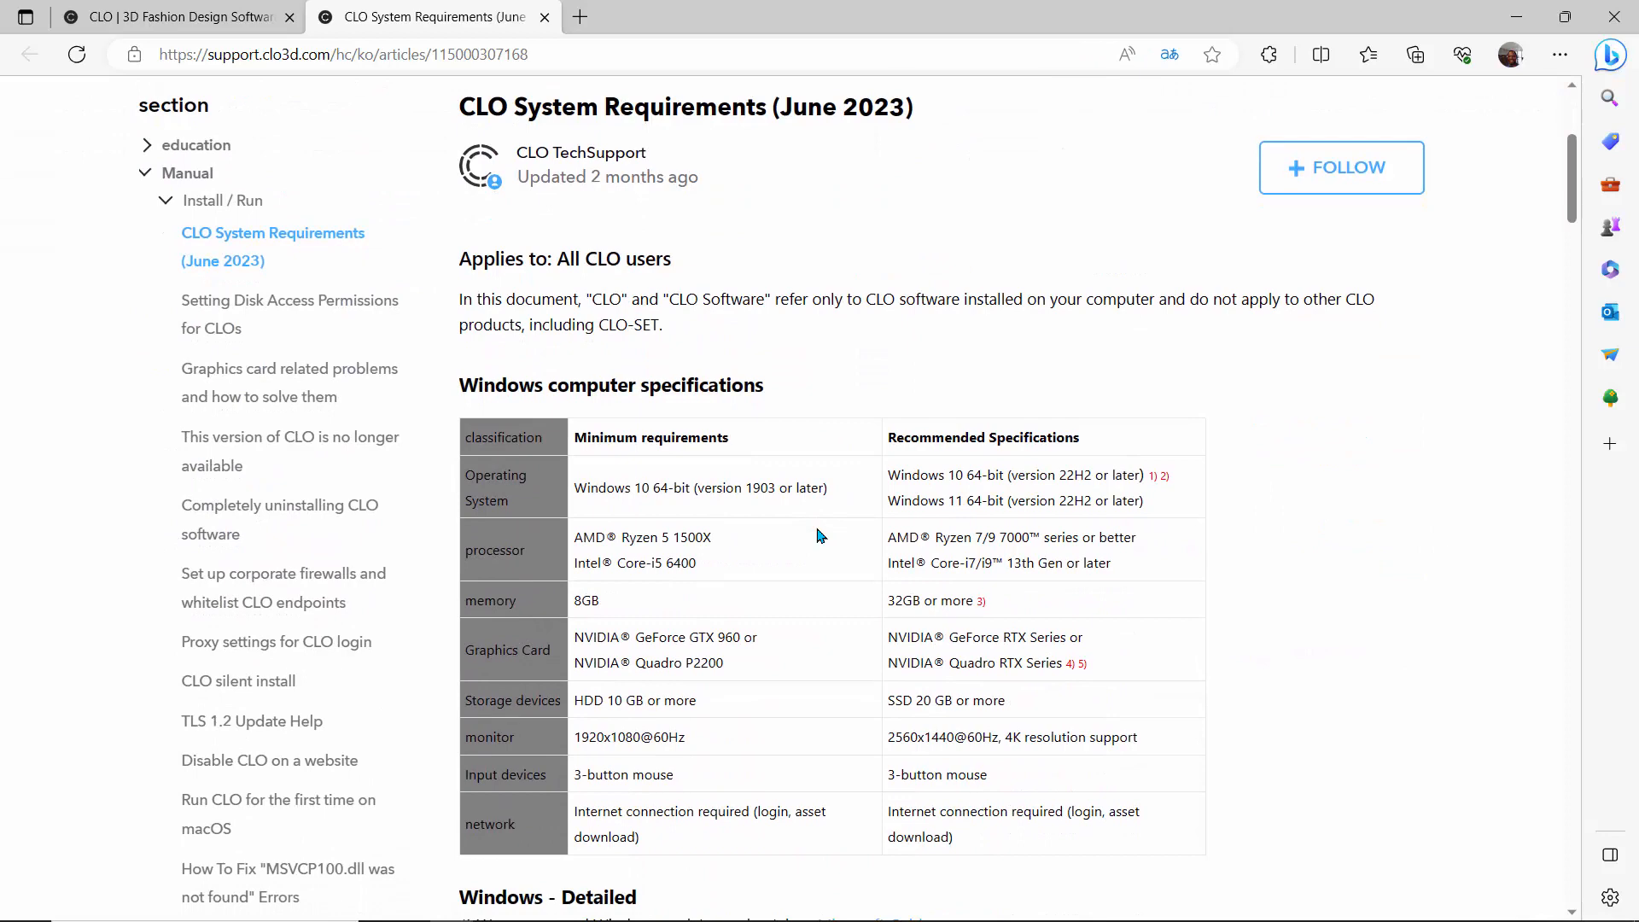
pyautogui.scroll(-3, 818, 535)
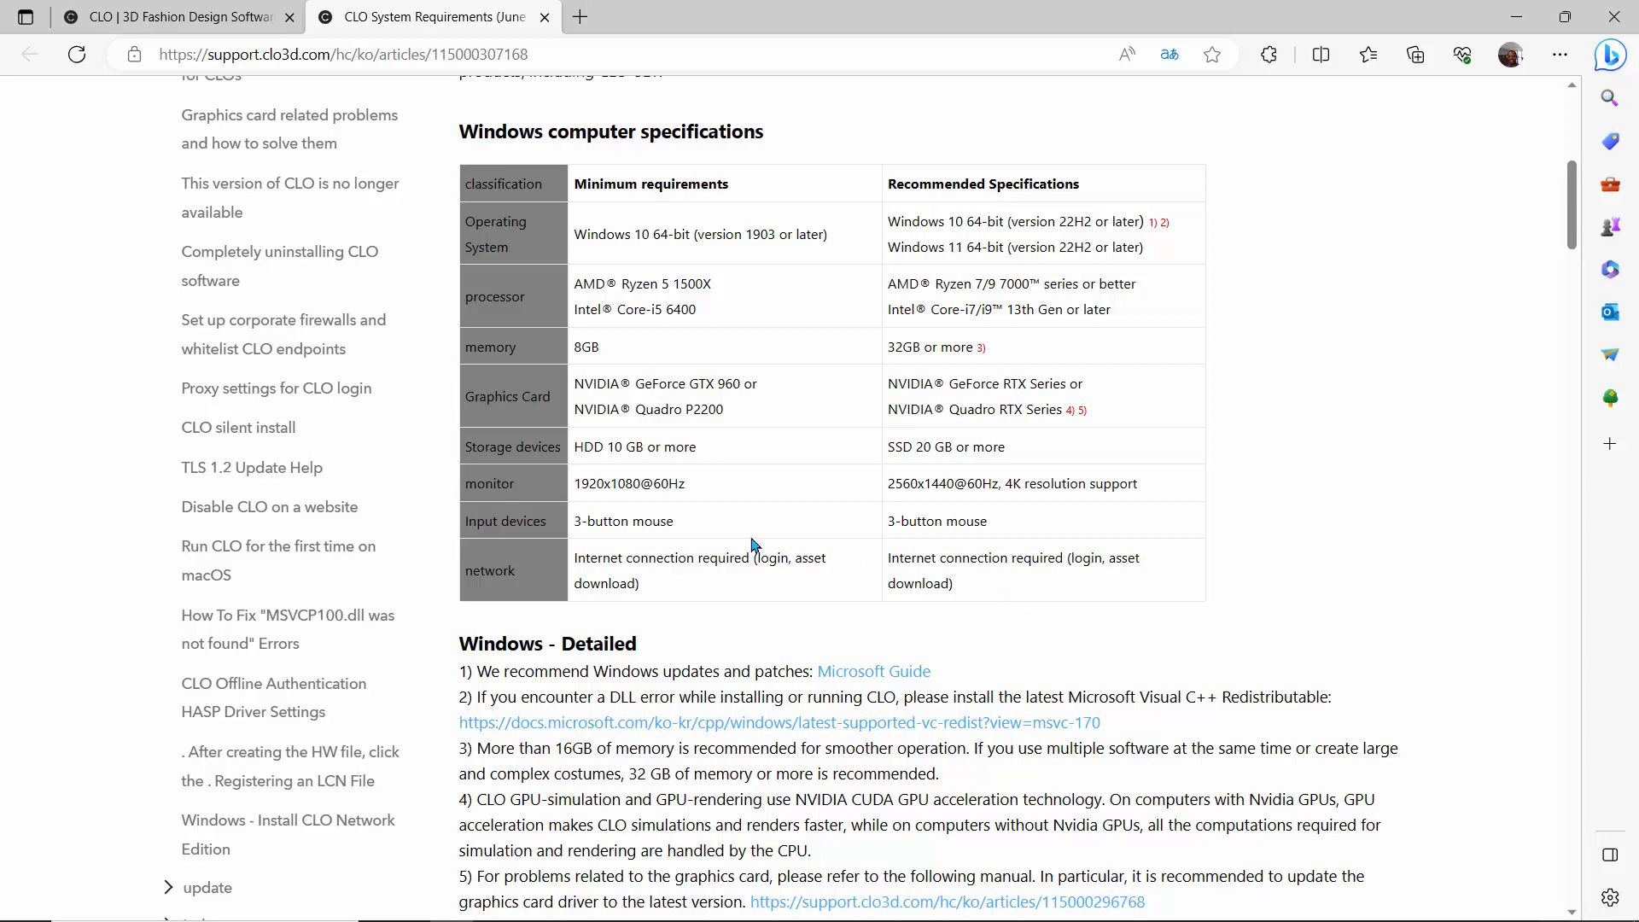
pyautogui.scroll(-5, 754, 543)
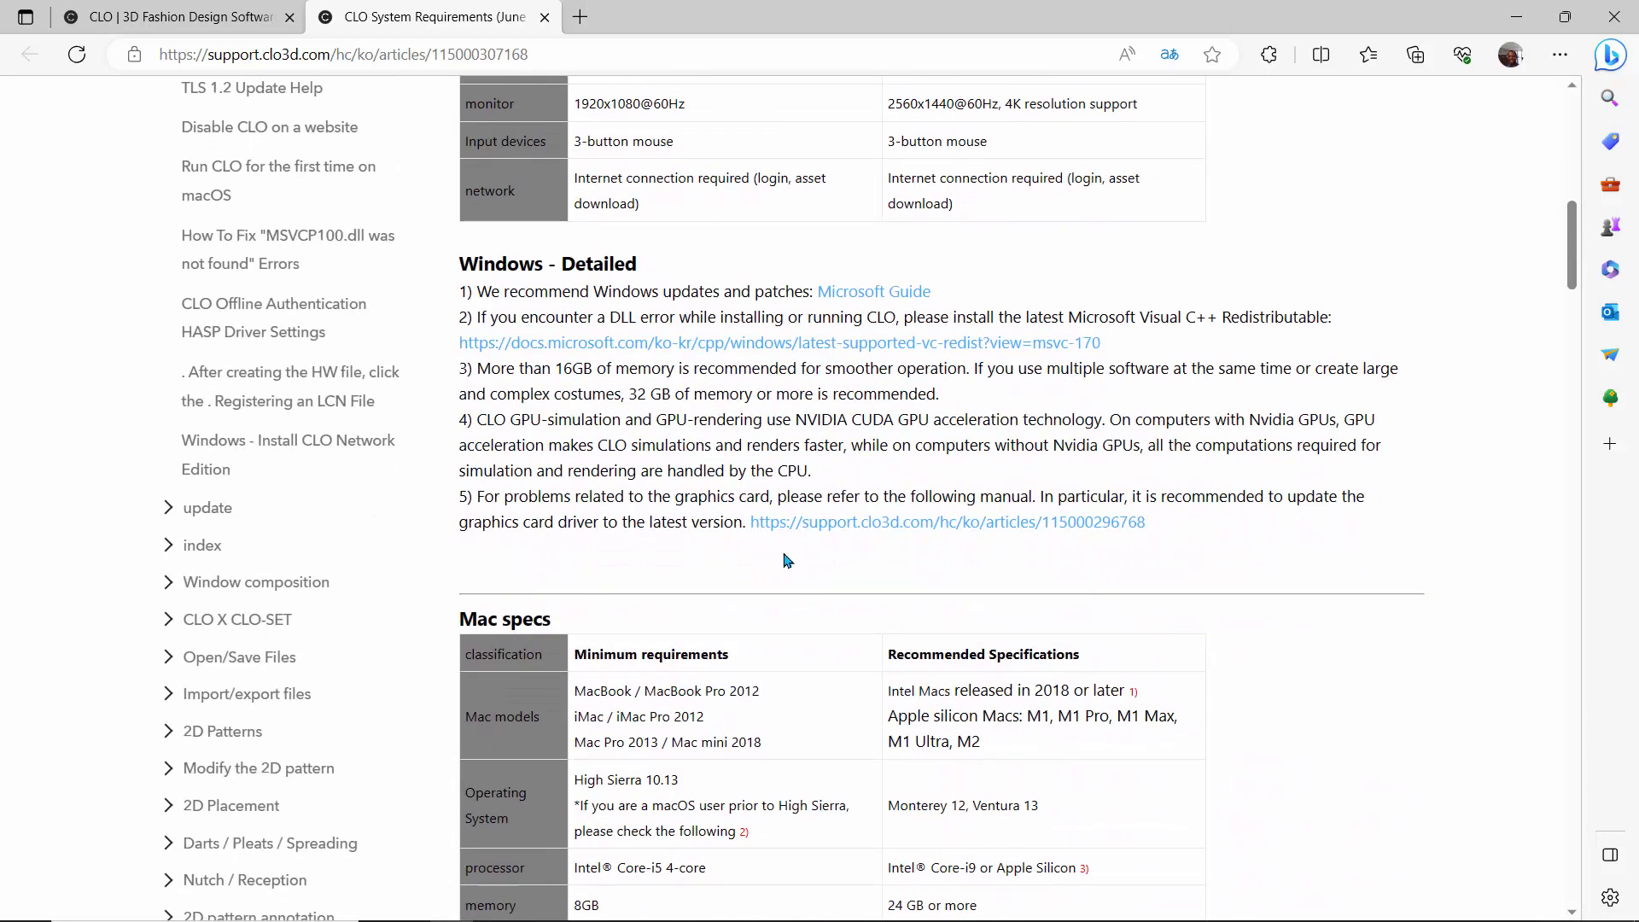
pyautogui.scroll(15, 722, 566)
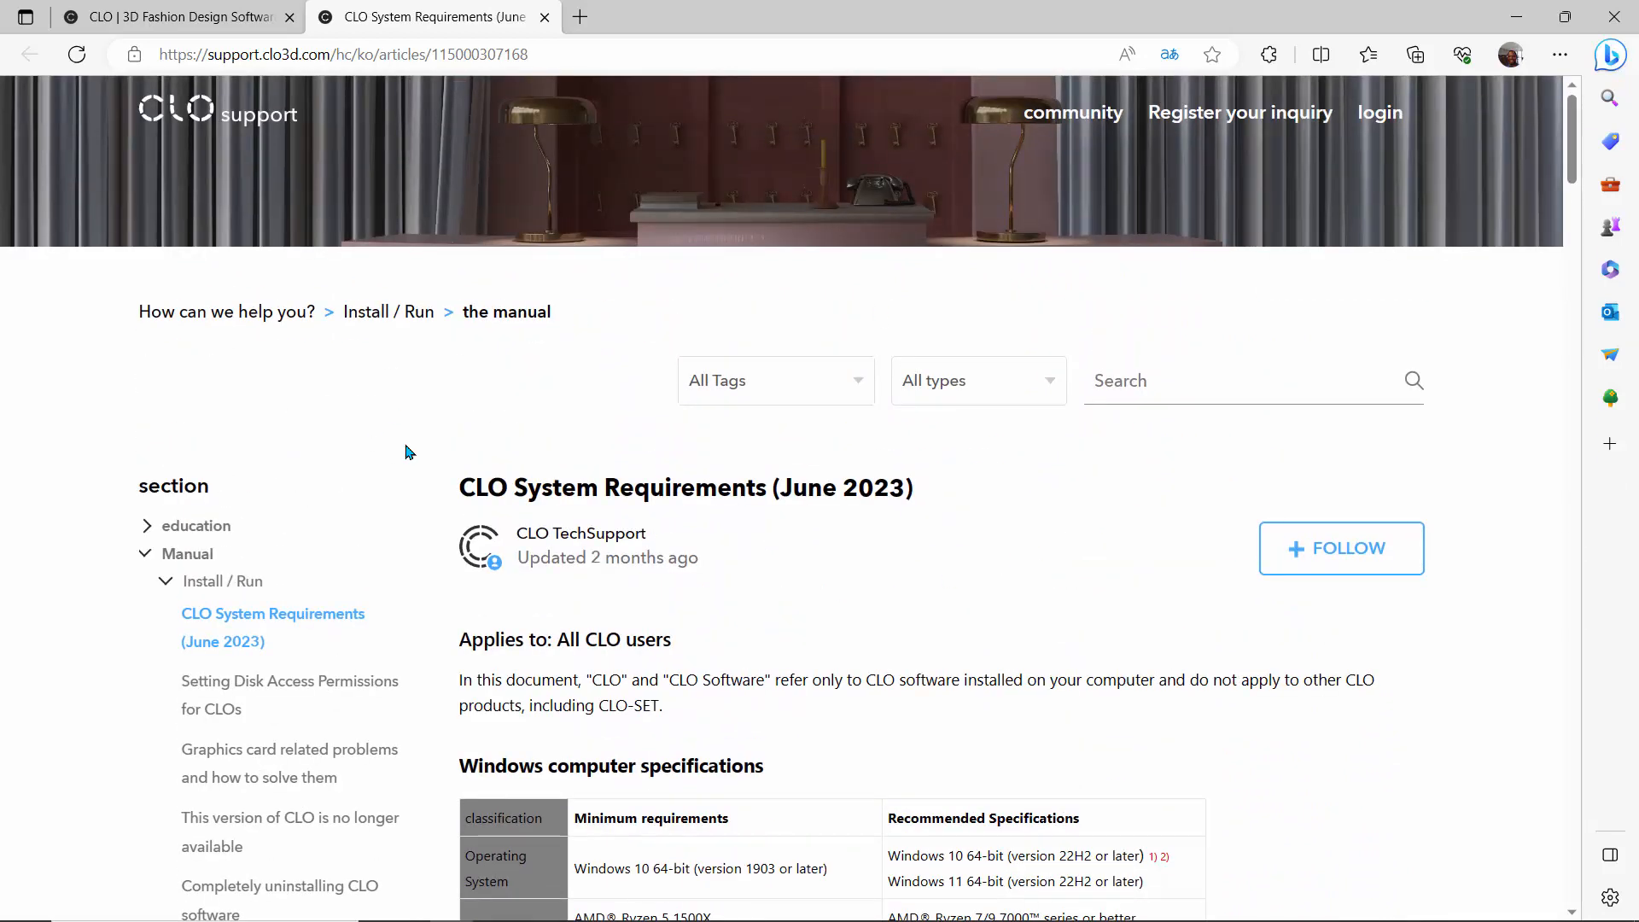
pyautogui.click(132, 16)
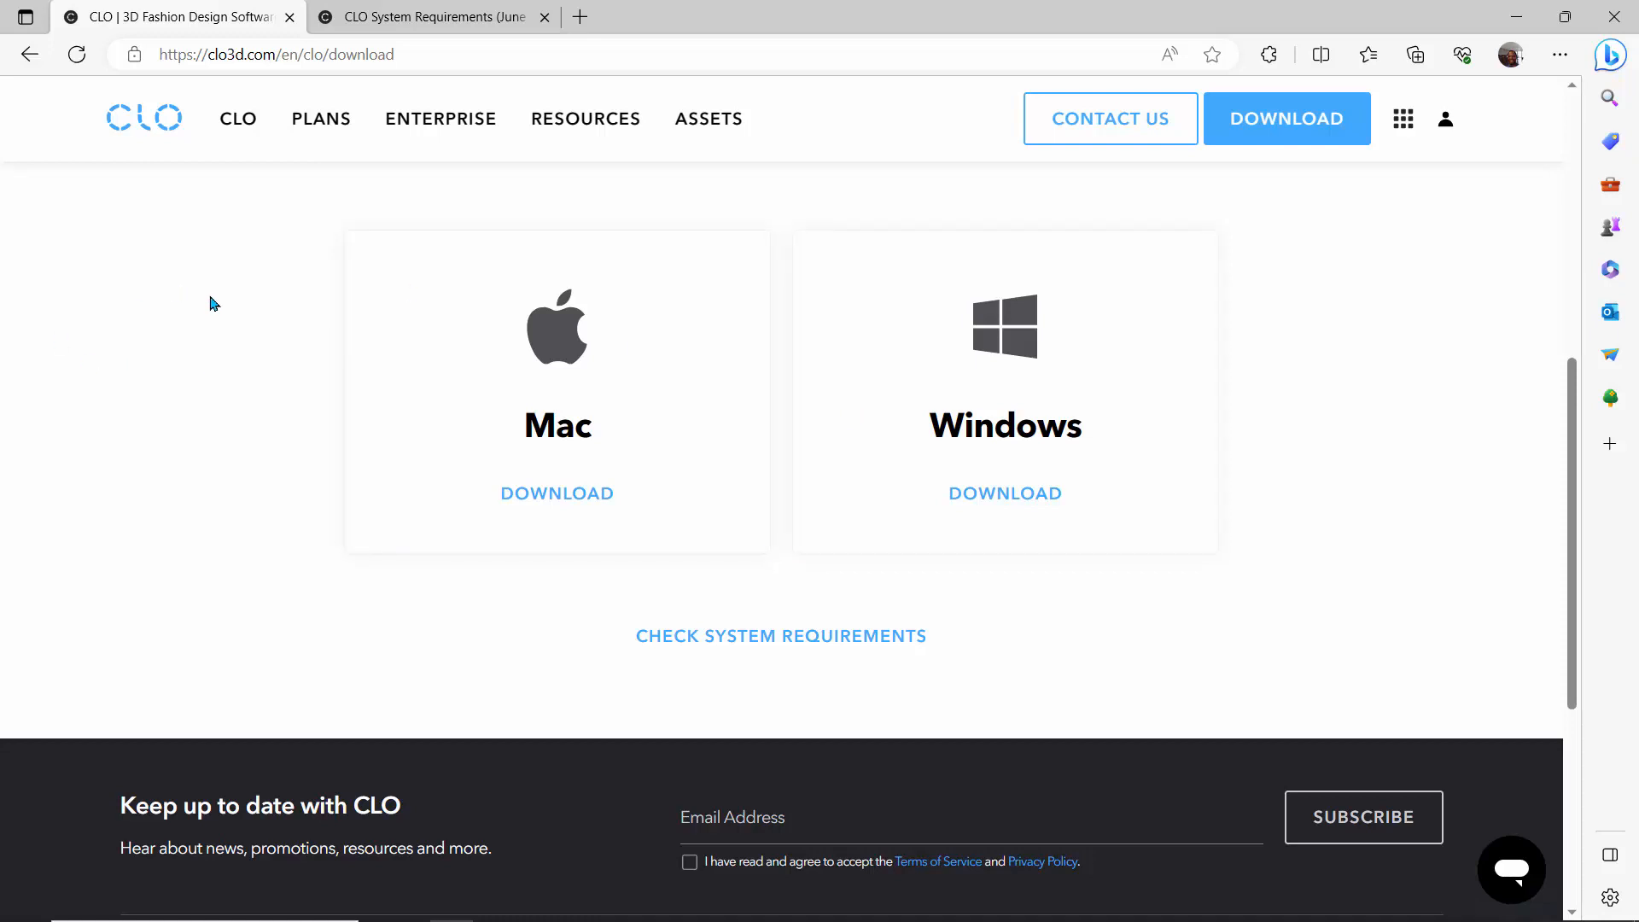
# - Launch CLO Standalone OnlineAuth from the installed Windows programs
pyautogui.moveTo(756, 920)
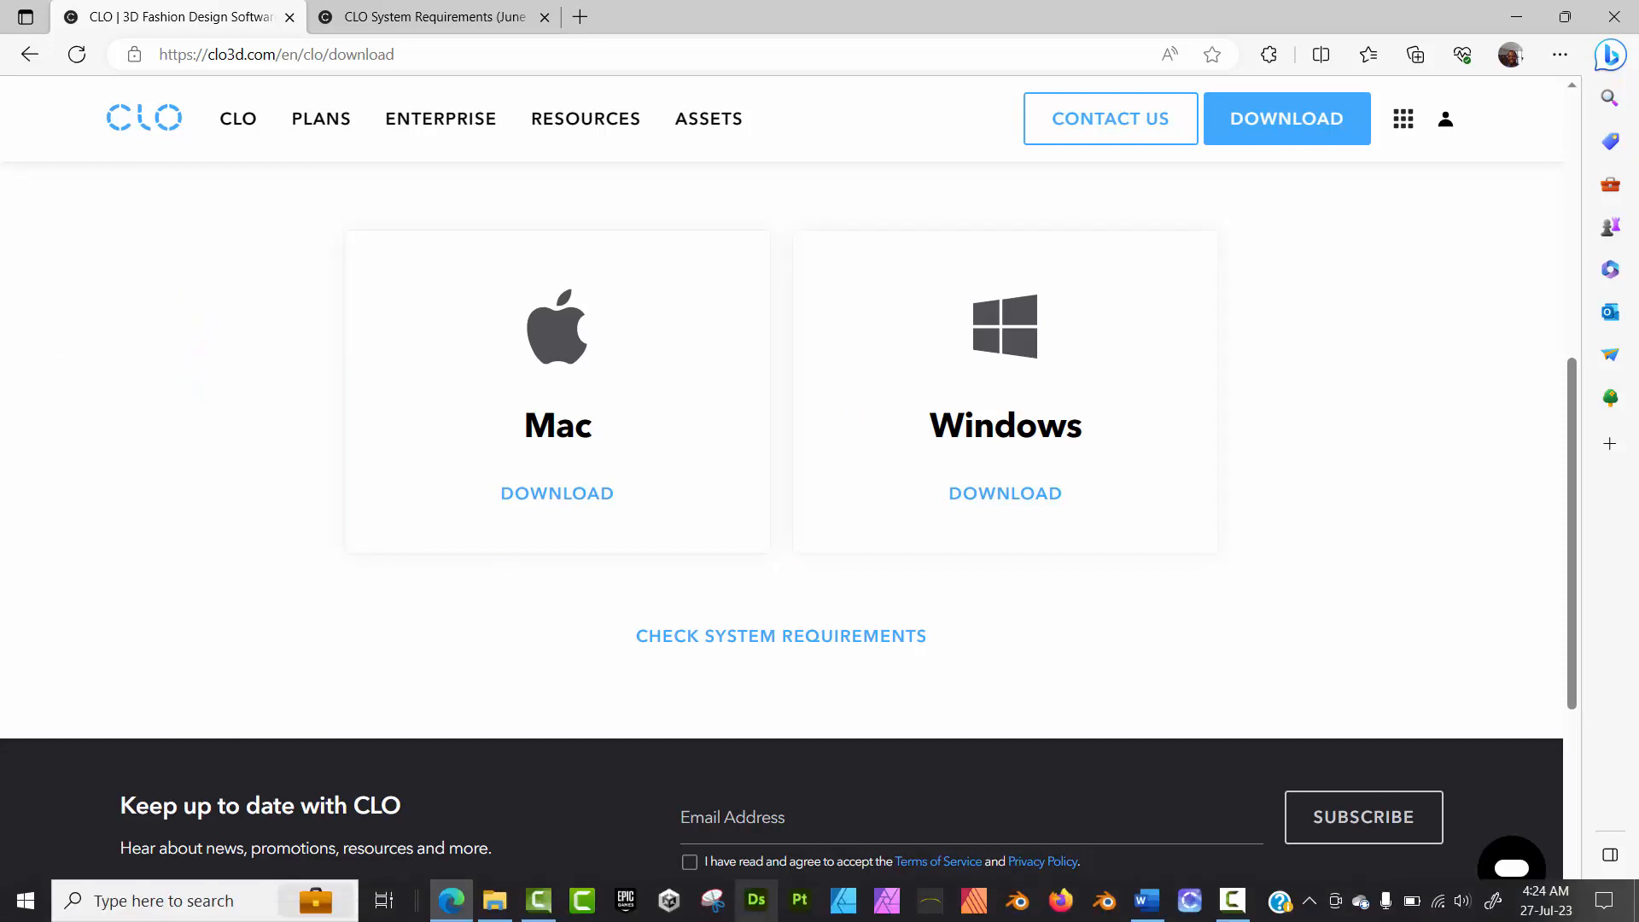
pyautogui.click(25, 912)
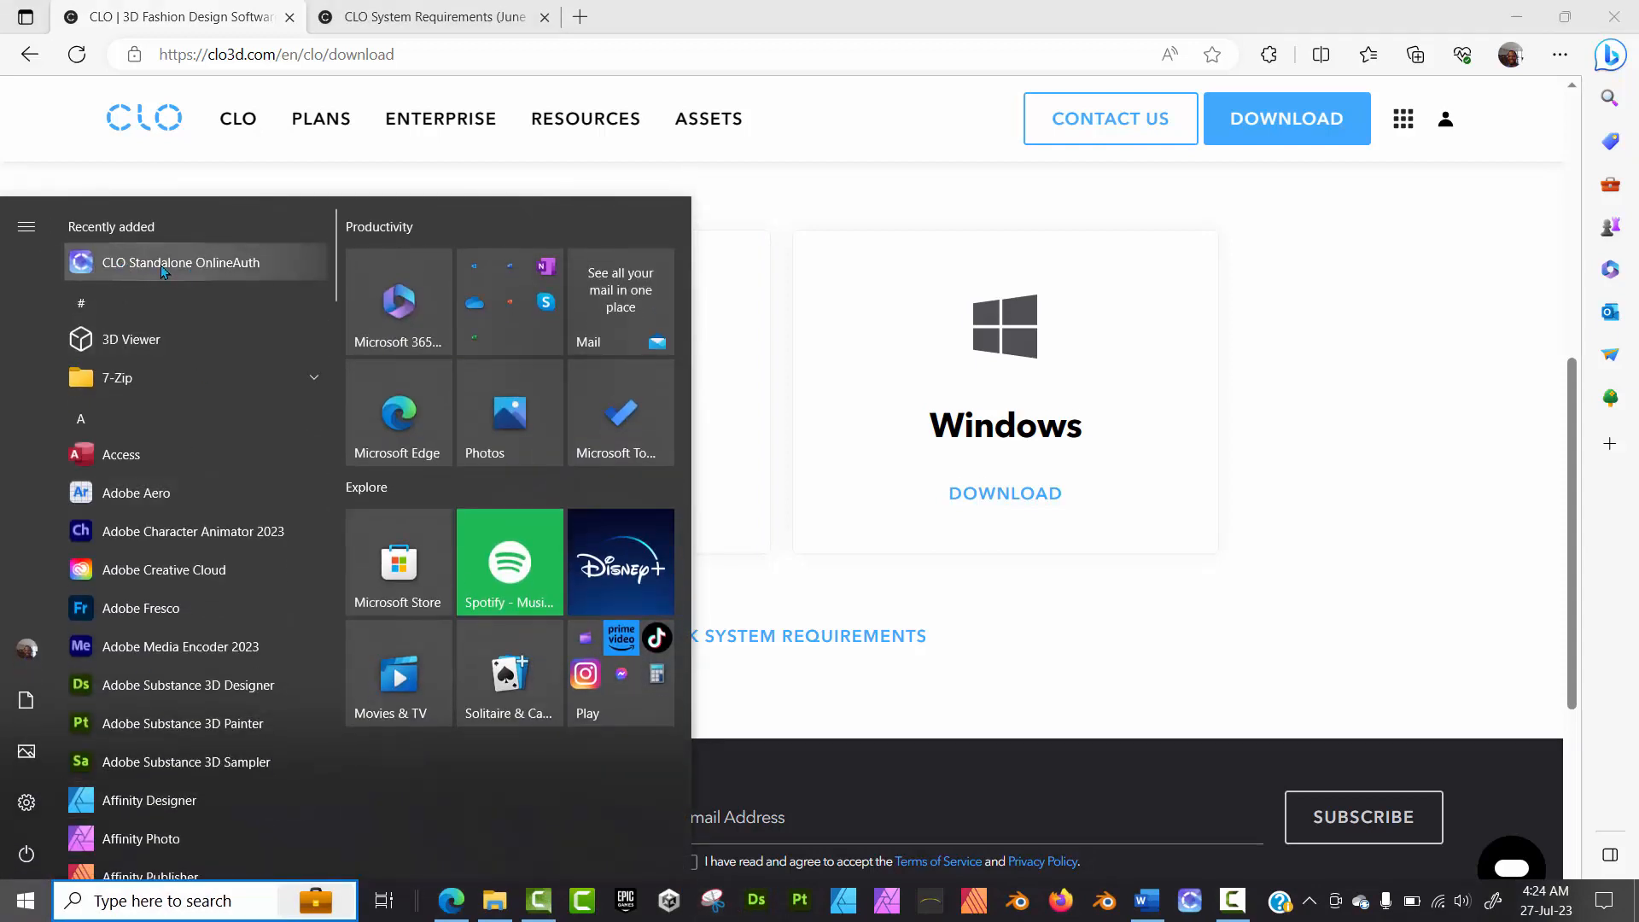
pyautogui.click(163, 265)
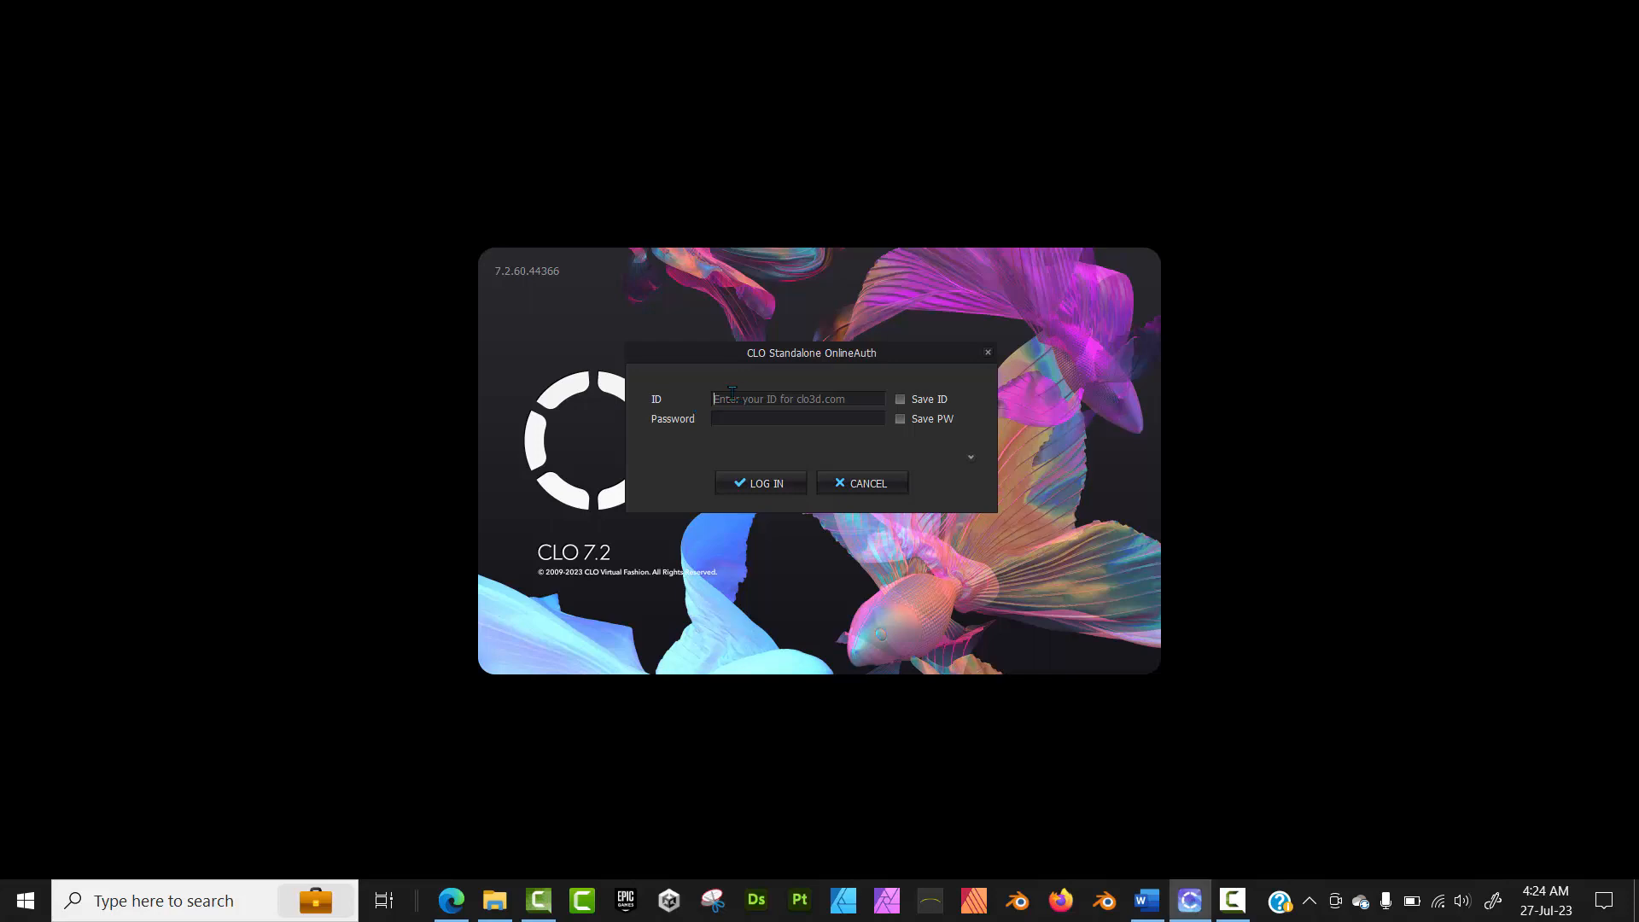
# - Try to log in to CLO with the account ID and password
pyautogui.write('mlxchixzzle')
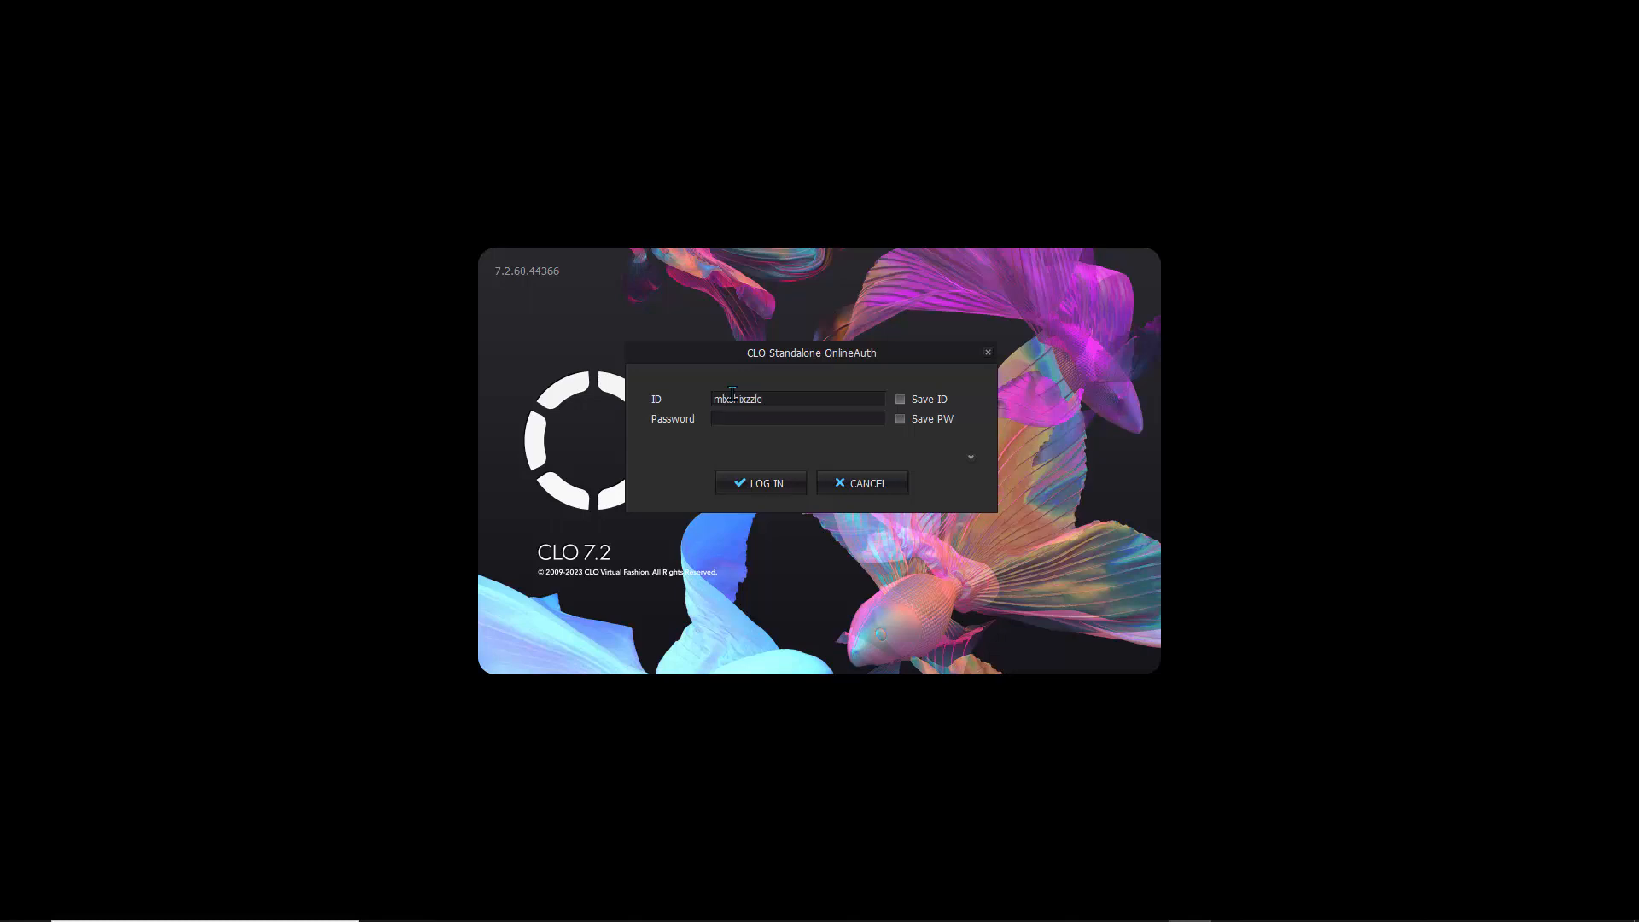
pyautogui.click(775, 485)
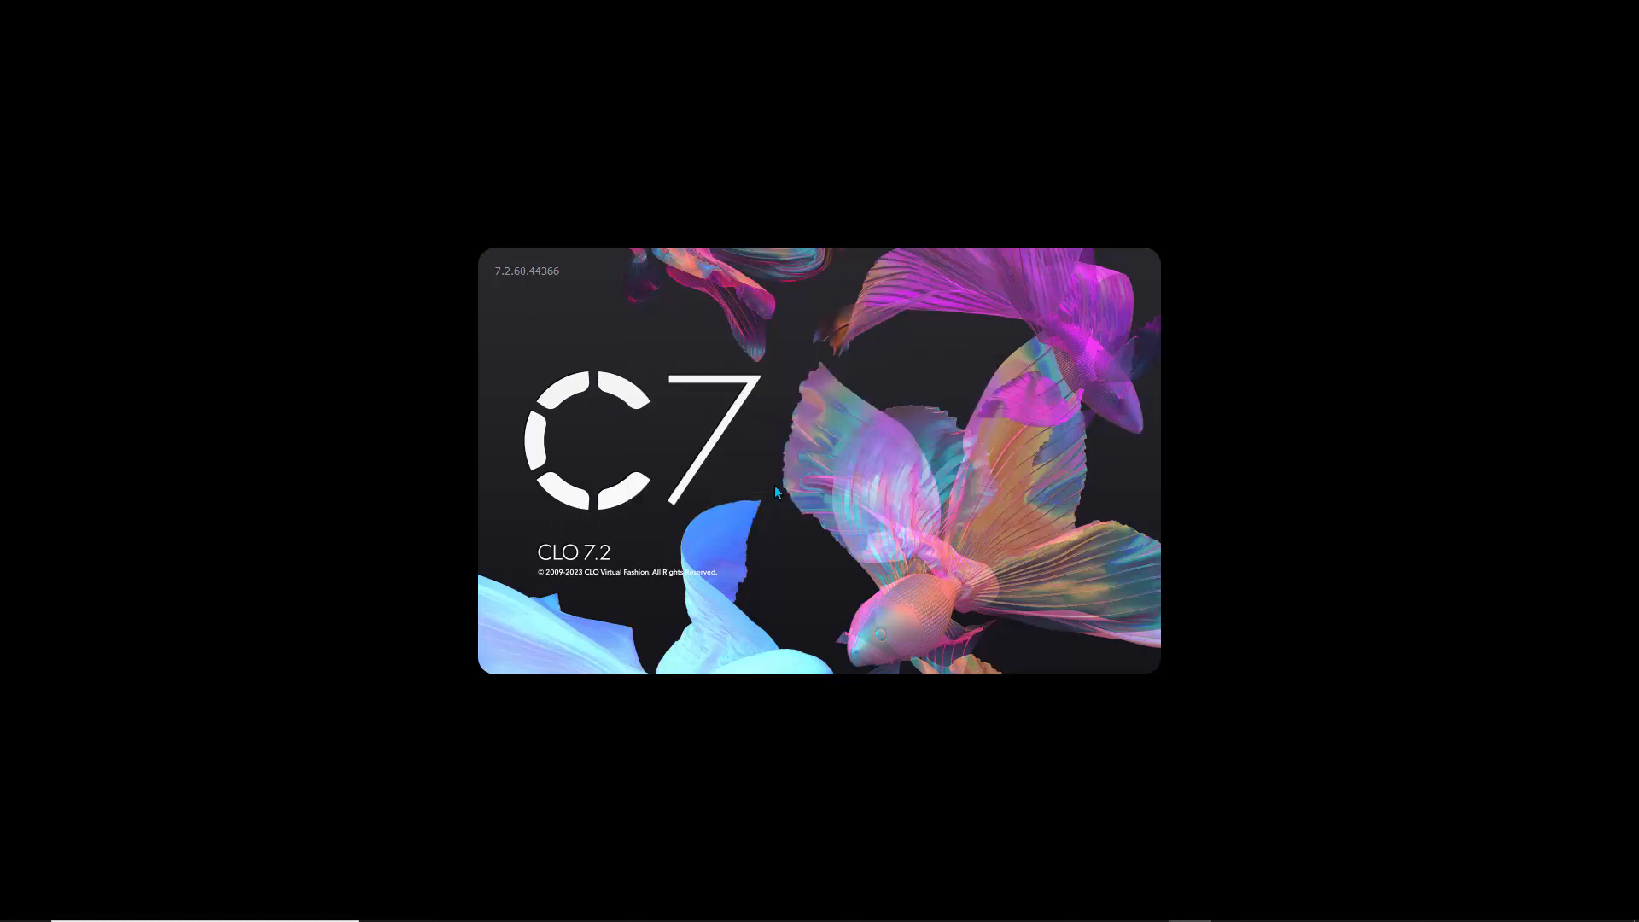
pyautogui.click(809, 487)
pyautogui.write('mlshizzle')
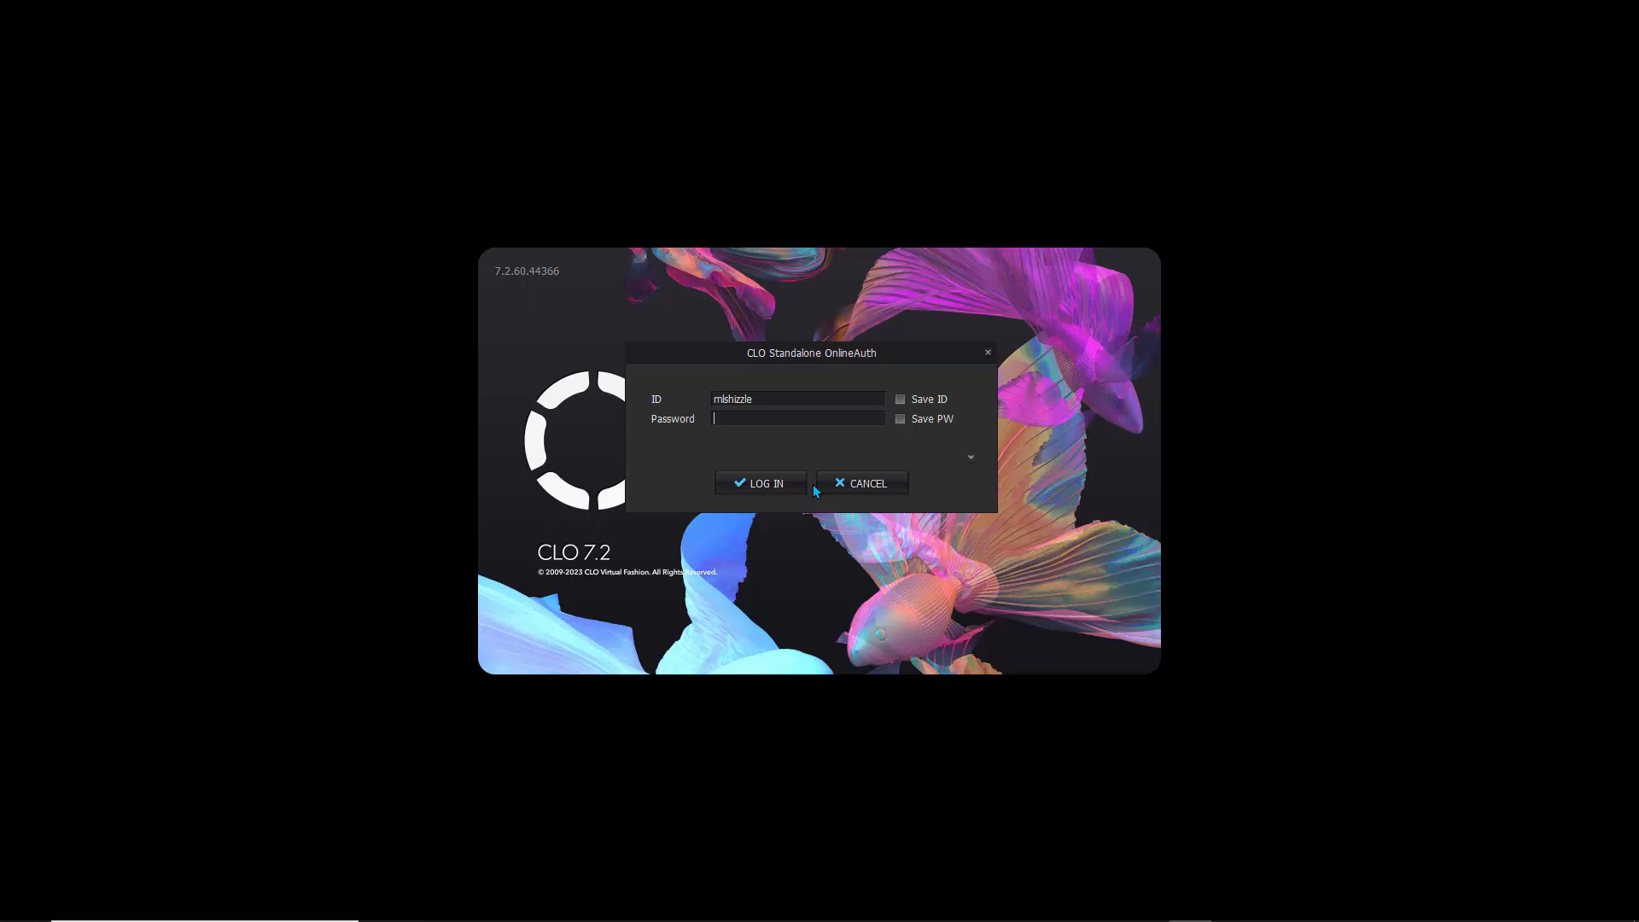
pyautogui.press('Tab')
pyautogui.write('***********')
pyautogui.click(765, 483)
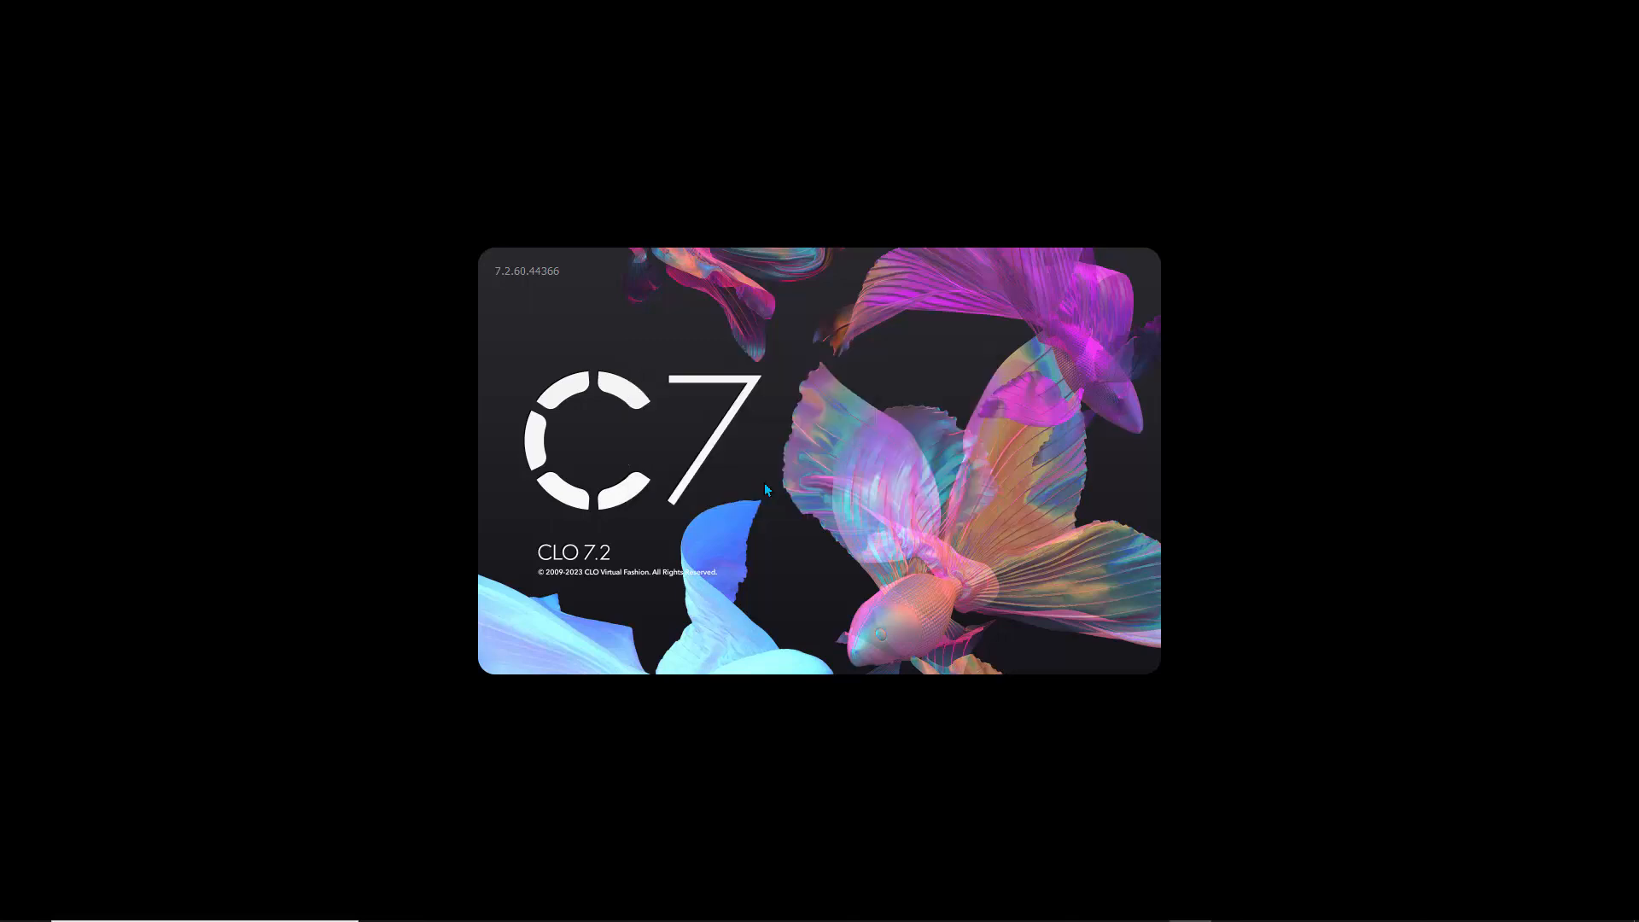
pyautogui.click(816, 490)
# - Enter the account ID and account password again and log in to CLO
pyautogui.write('mlxsh')
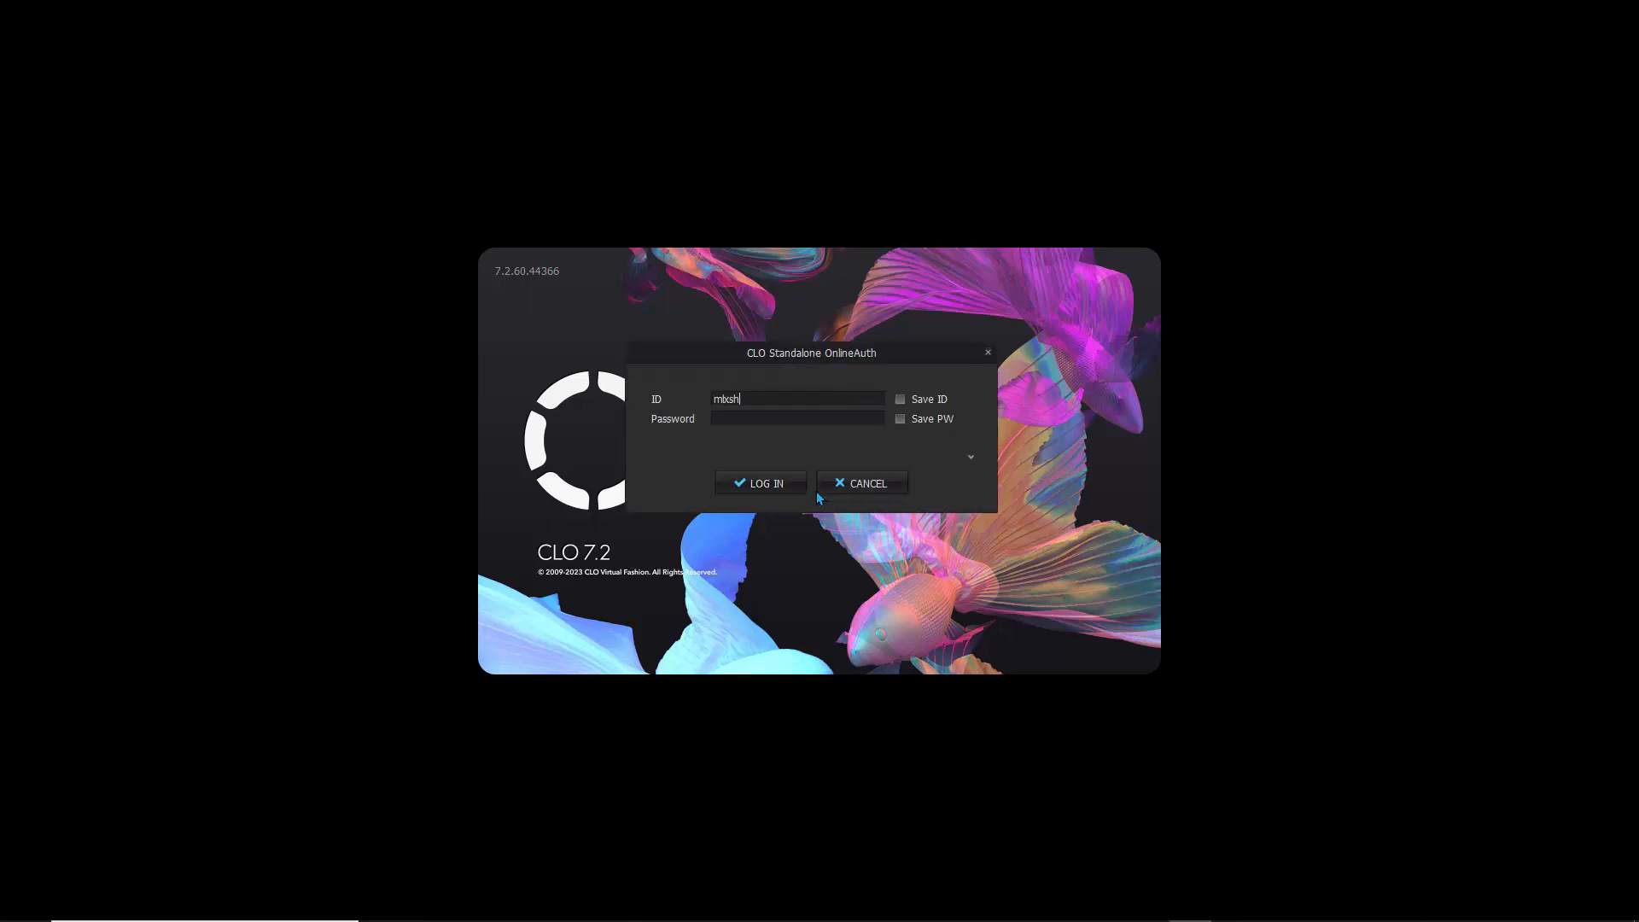
pyautogui.write('izzle')
pyautogui.click(759, 417)
pyautogui.write('**********')
pyautogui.click(771, 485)
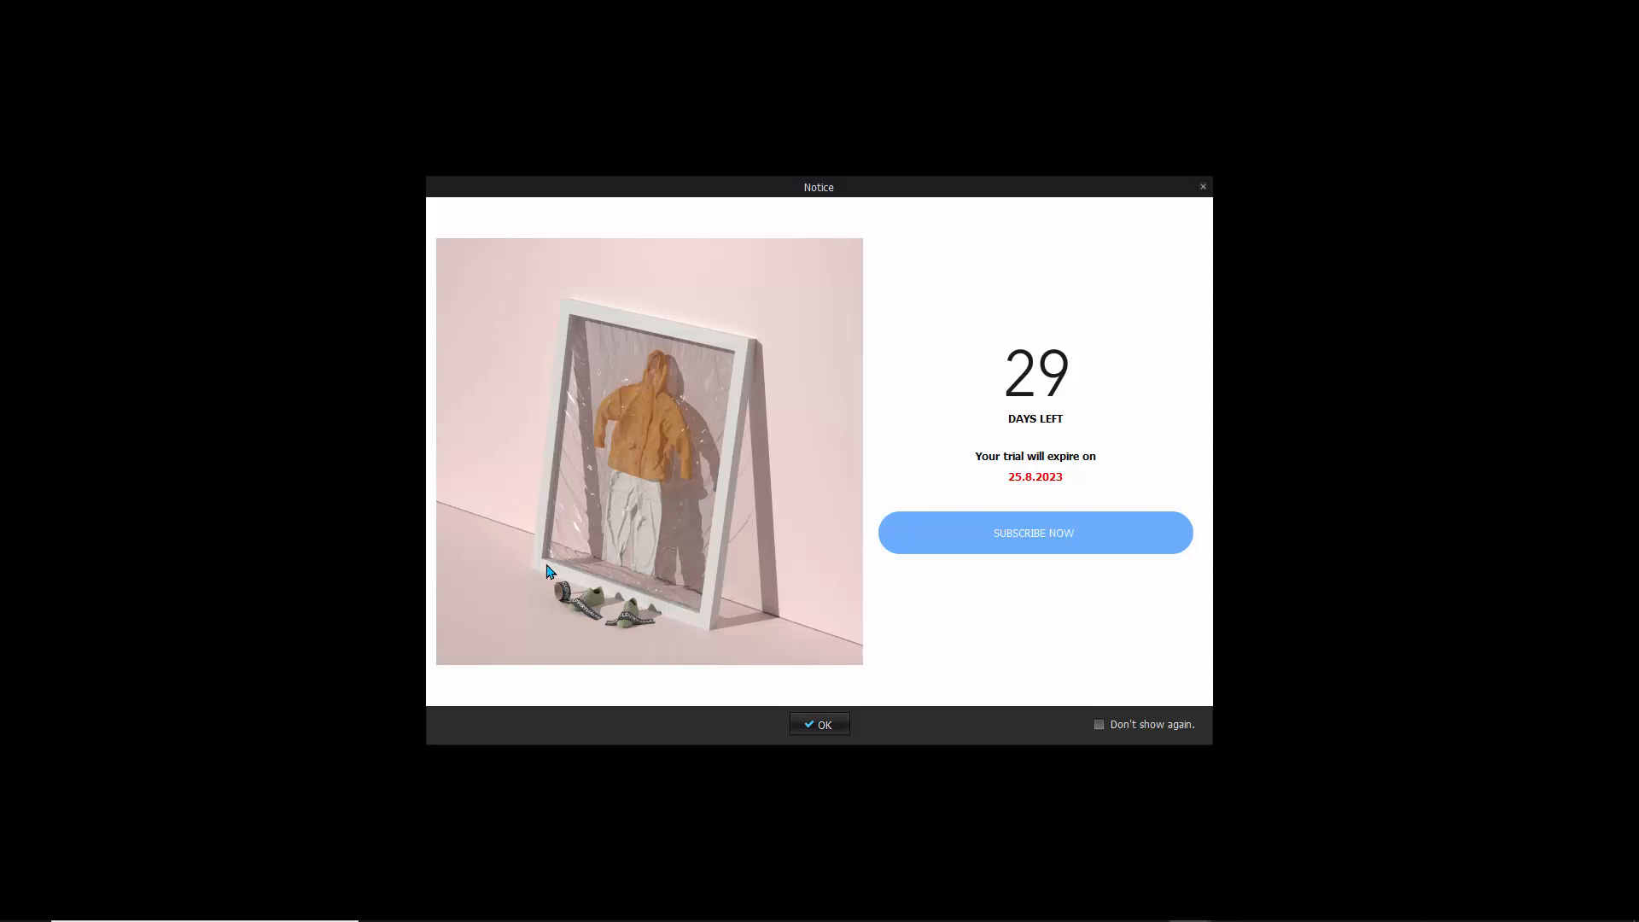
# - Close the trial notice and welcome window, and display the 3D window and 2D Pattern Window side by side
pyautogui.click(812, 726)
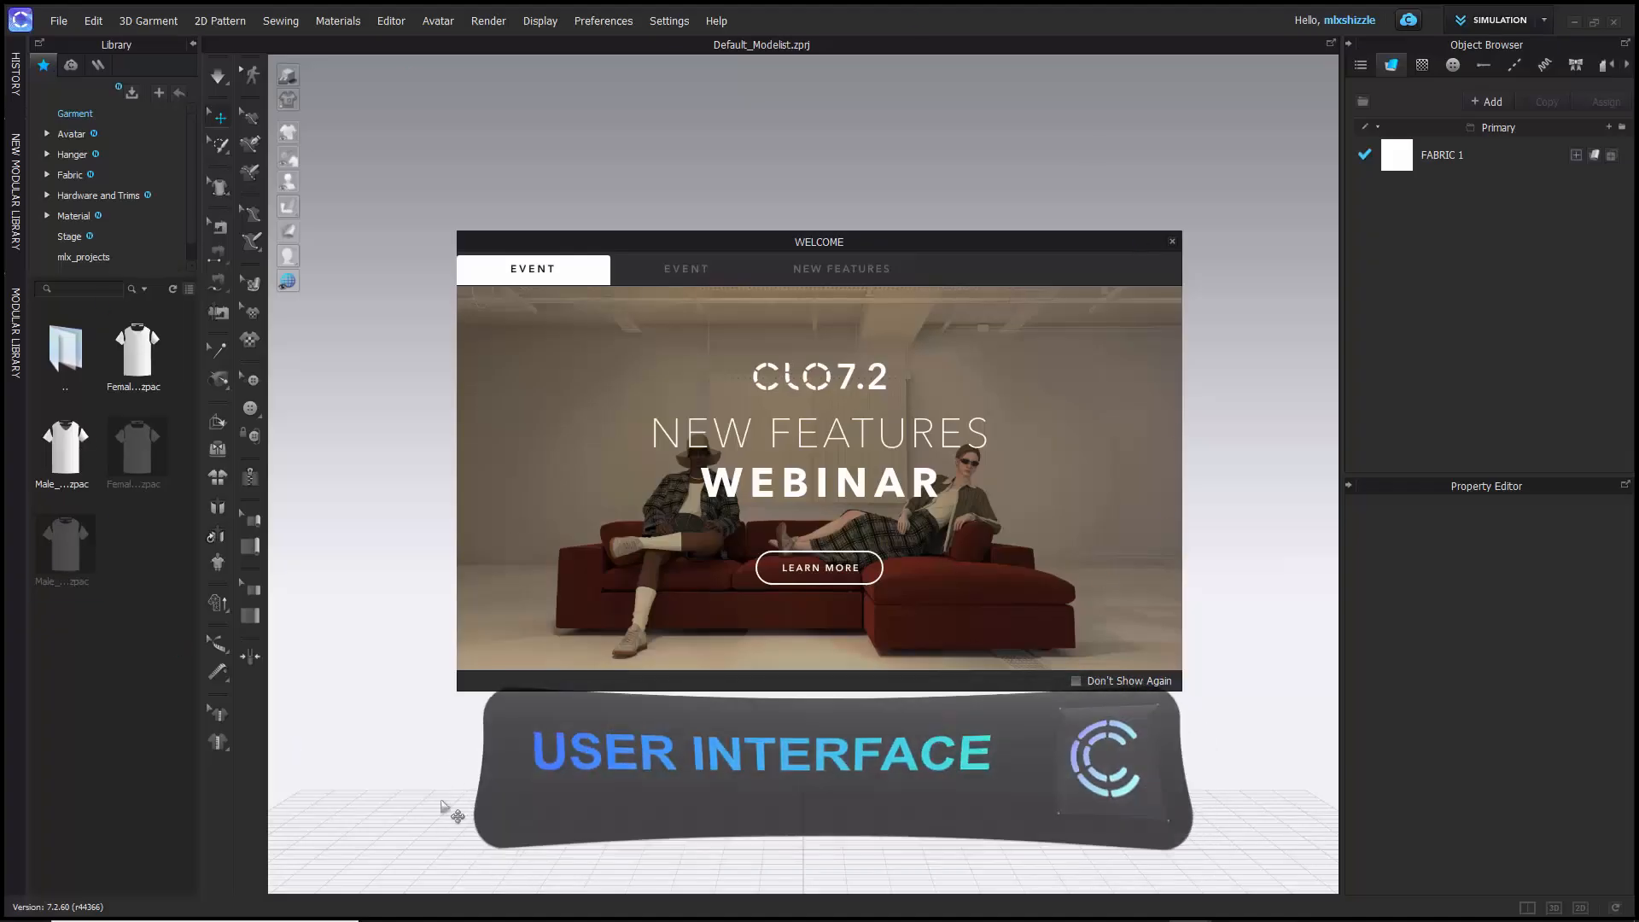
pyautogui.click(1172, 242)
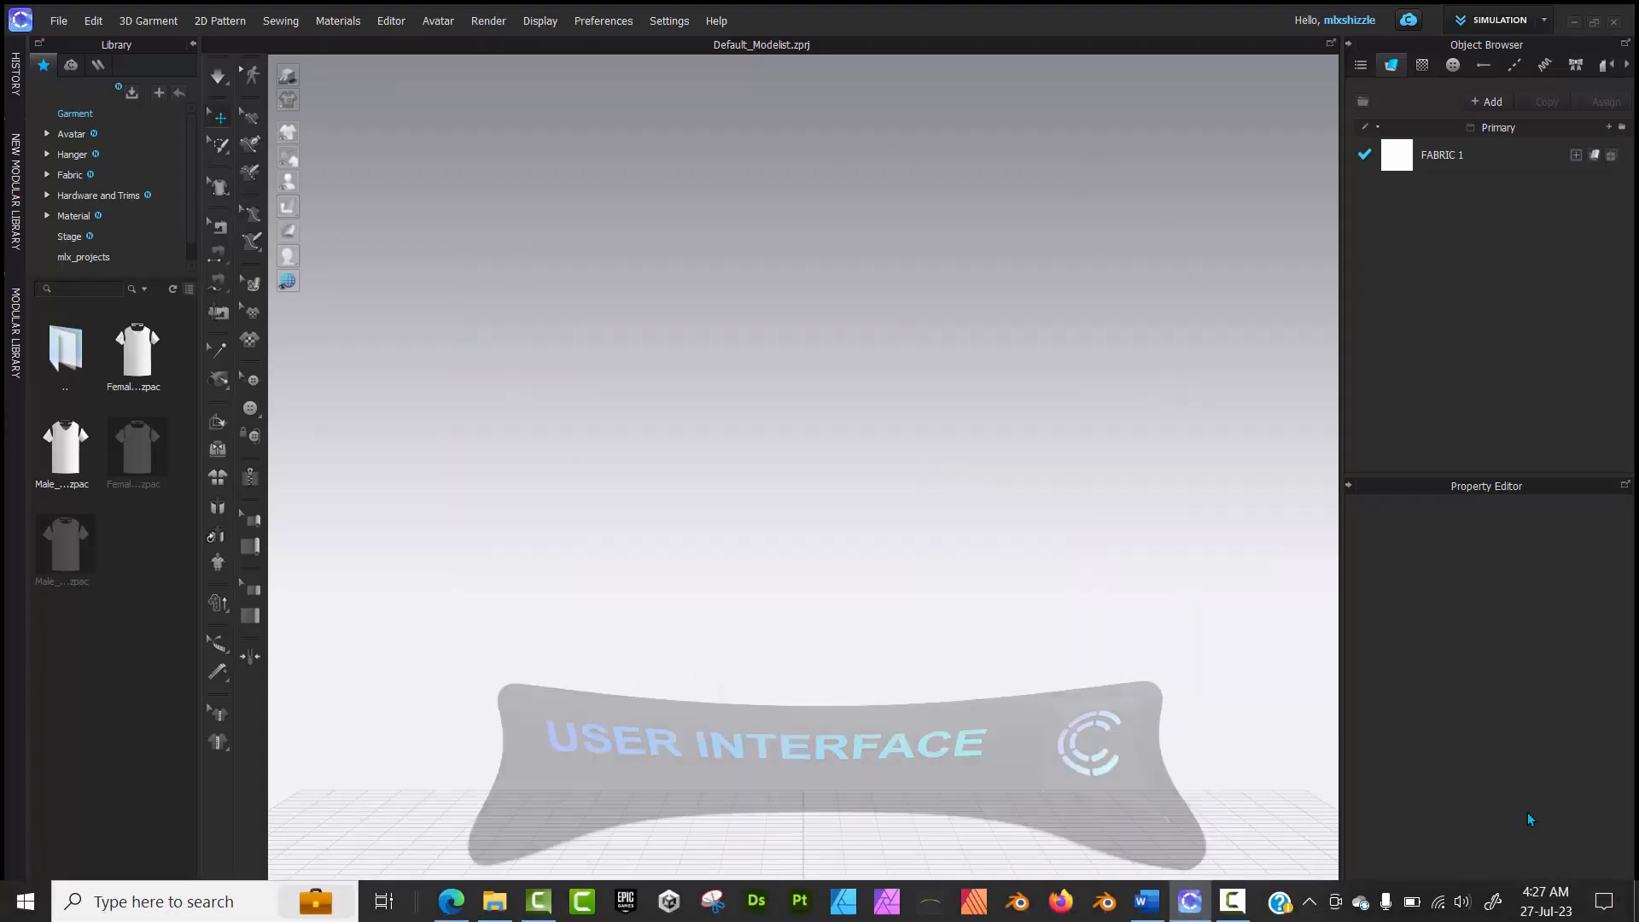
pyautogui.click(1530, 908)
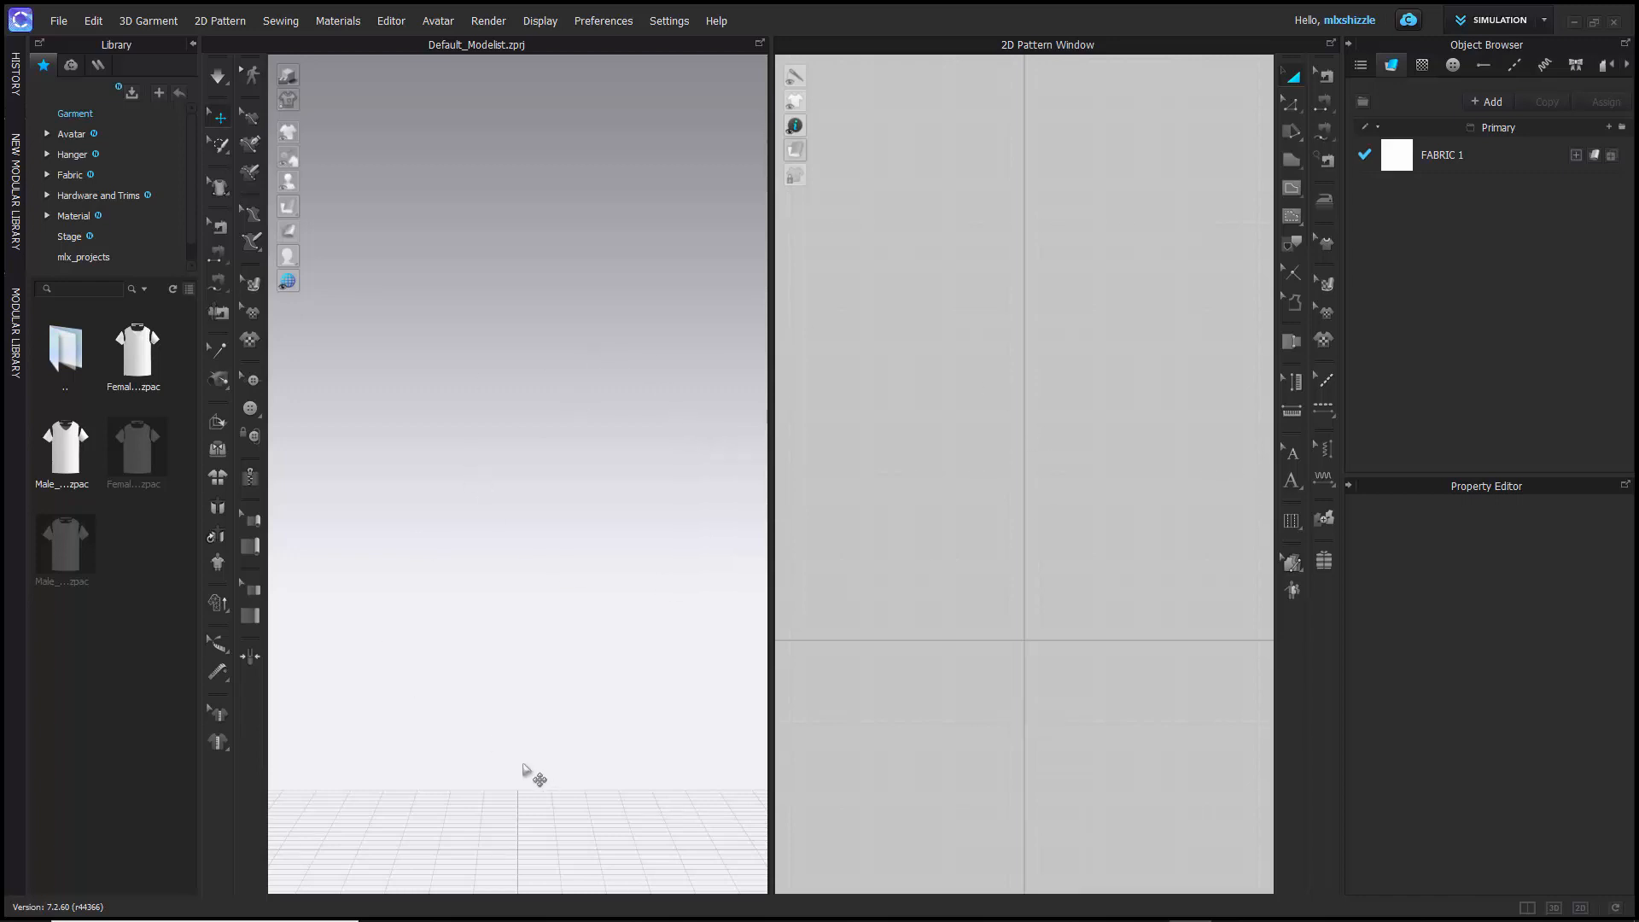
pyautogui.moveTo(529, 866); pyautogui.dragTo(499, 783, button='middle')
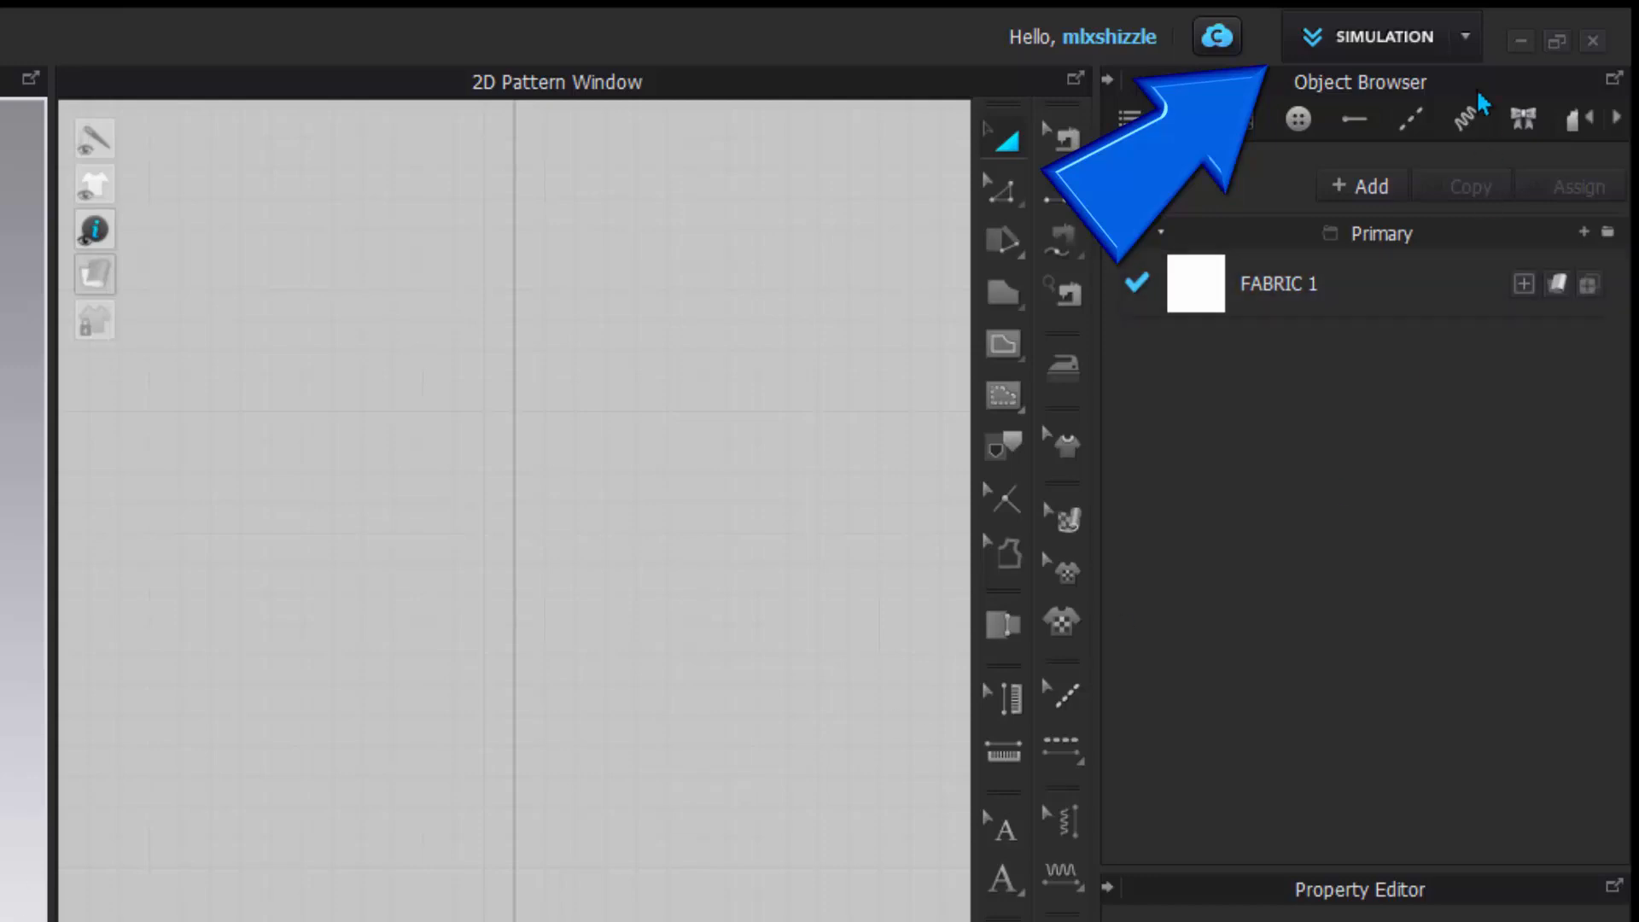
# - Look over the available workspace modes, and select FABRIC 1 to display its properties
pyautogui.click(1467, 38)
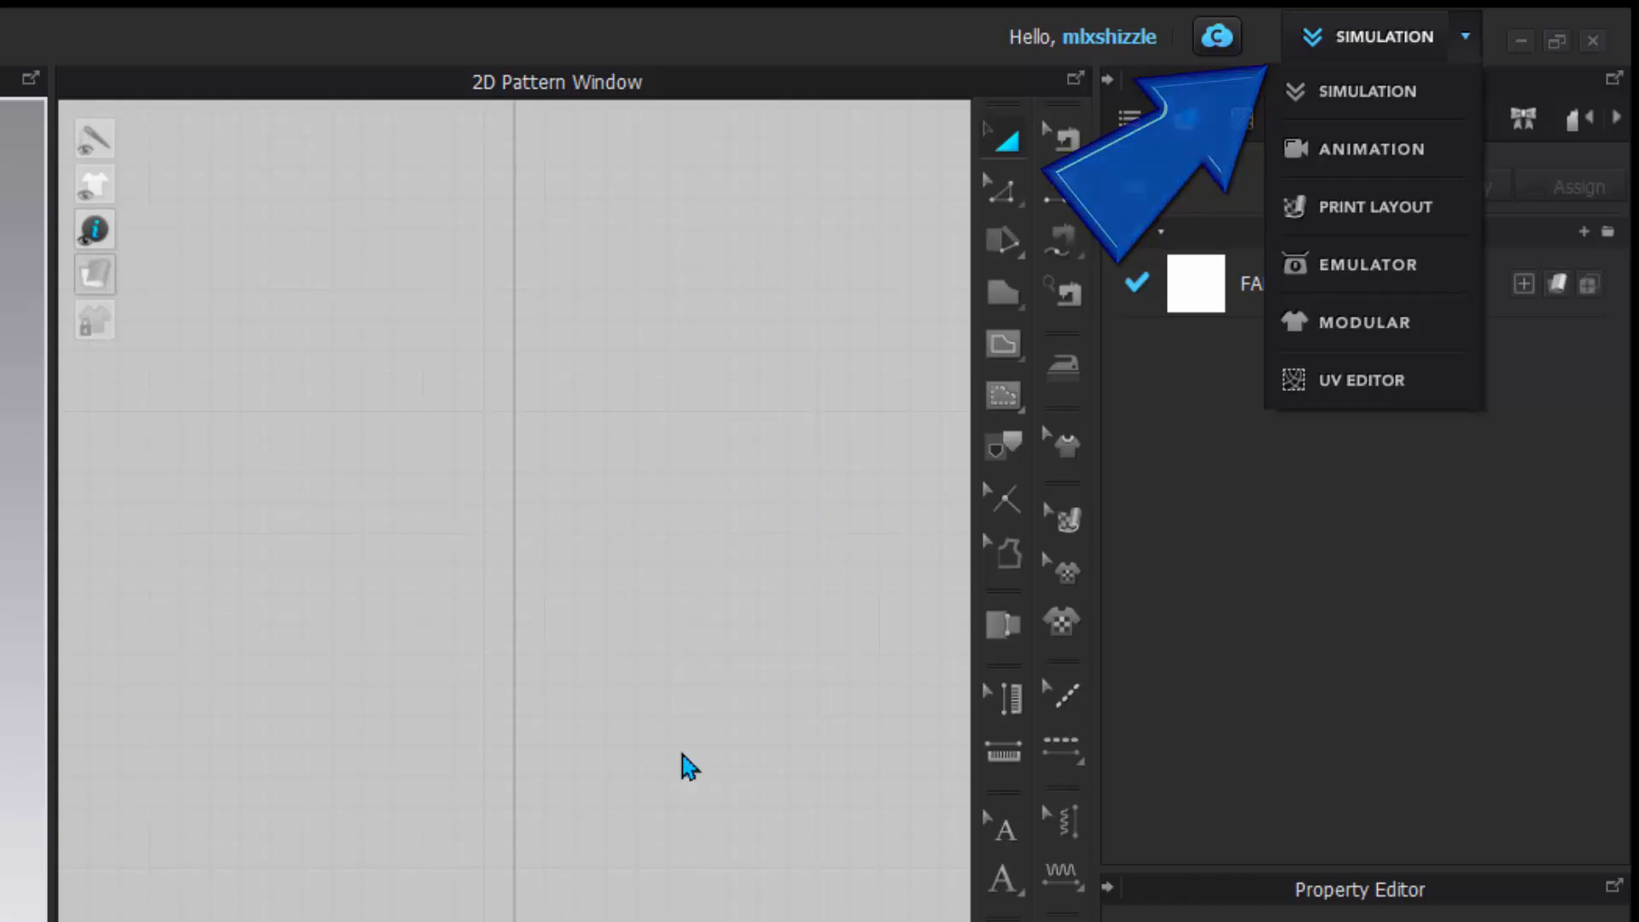
pyautogui.click(1208, 624)
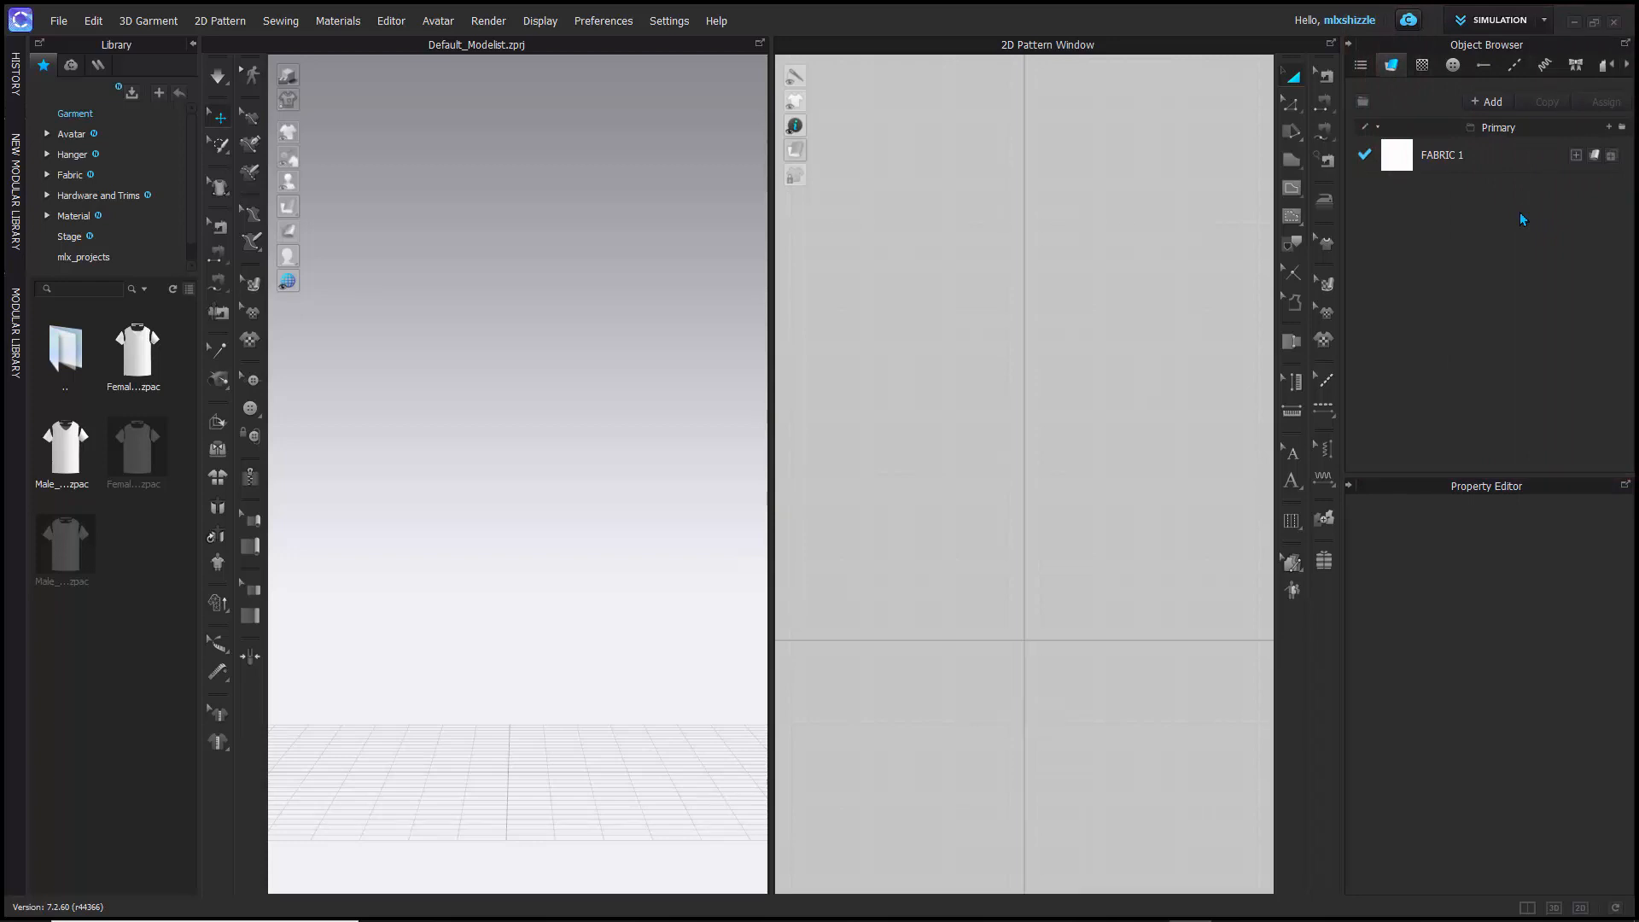
pyautogui.click(1396, 163)
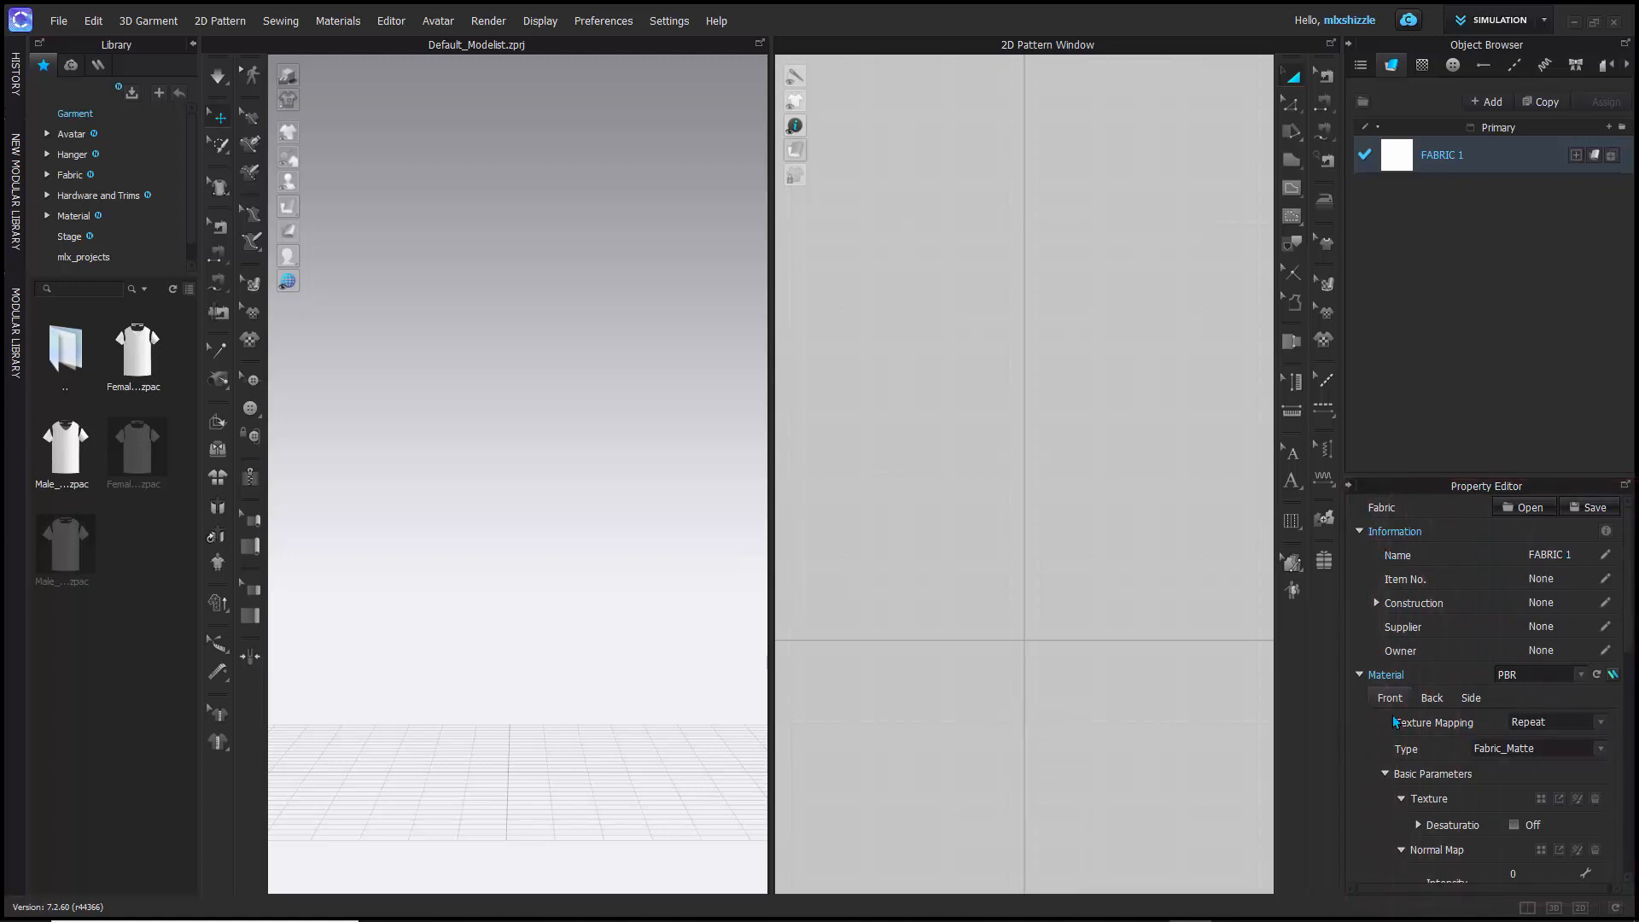
# - Check the material type choices for FABRIC 1 and keep PBR selected
pyautogui.click(1583, 678)
pyautogui.click(1583, 678)
pyautogui.click(1579, 675)
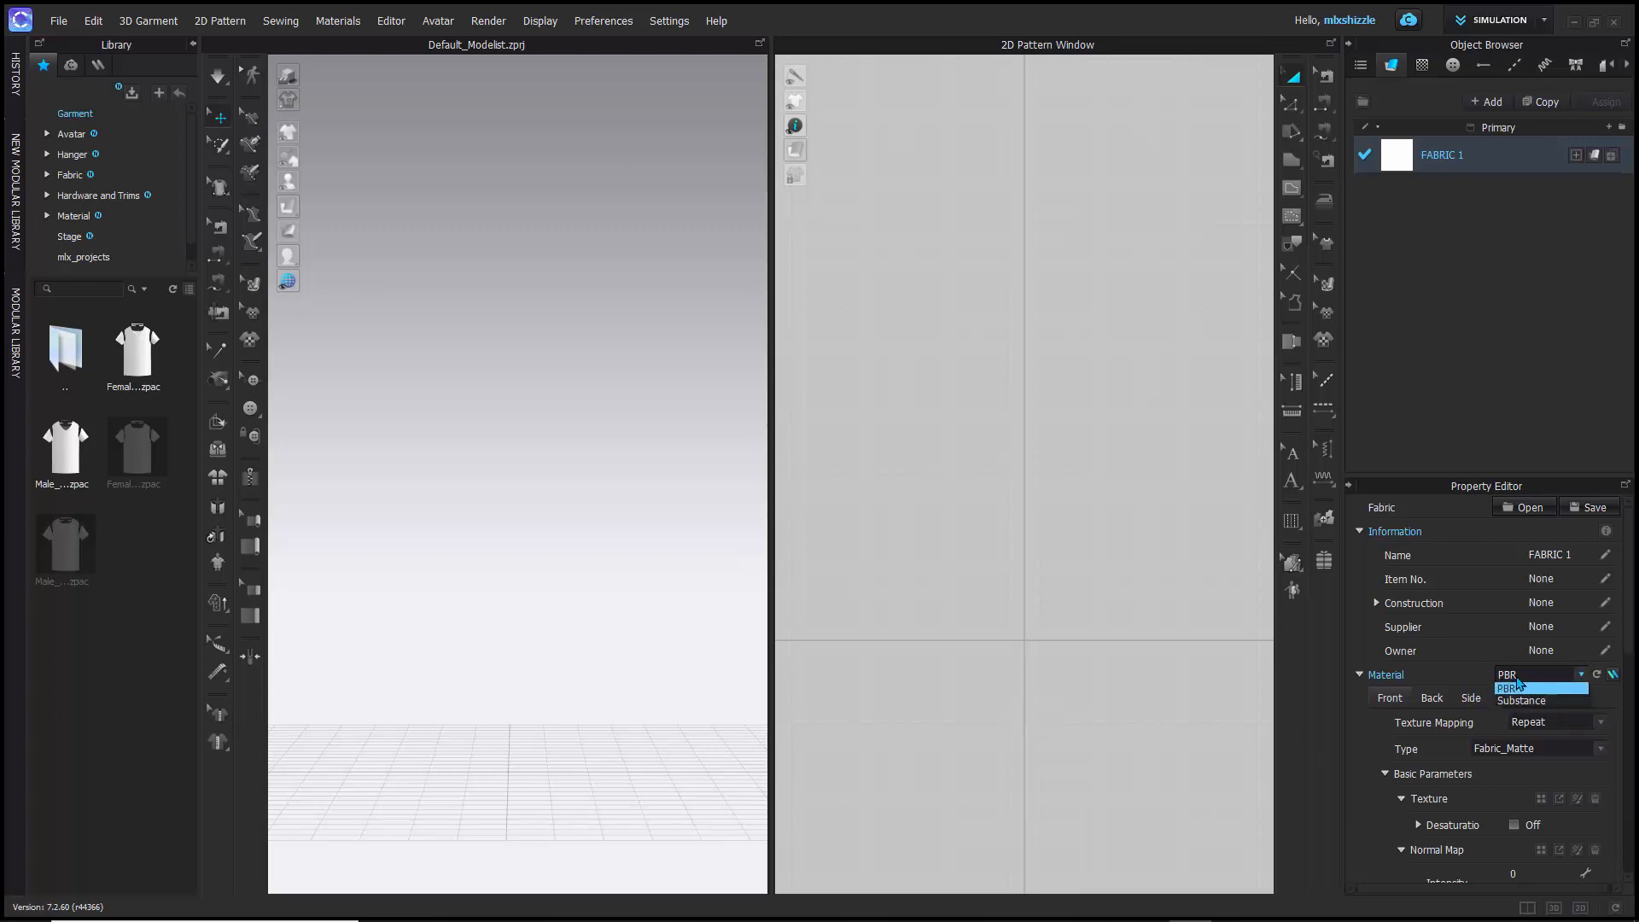
pyautogui.click(1515, 684)
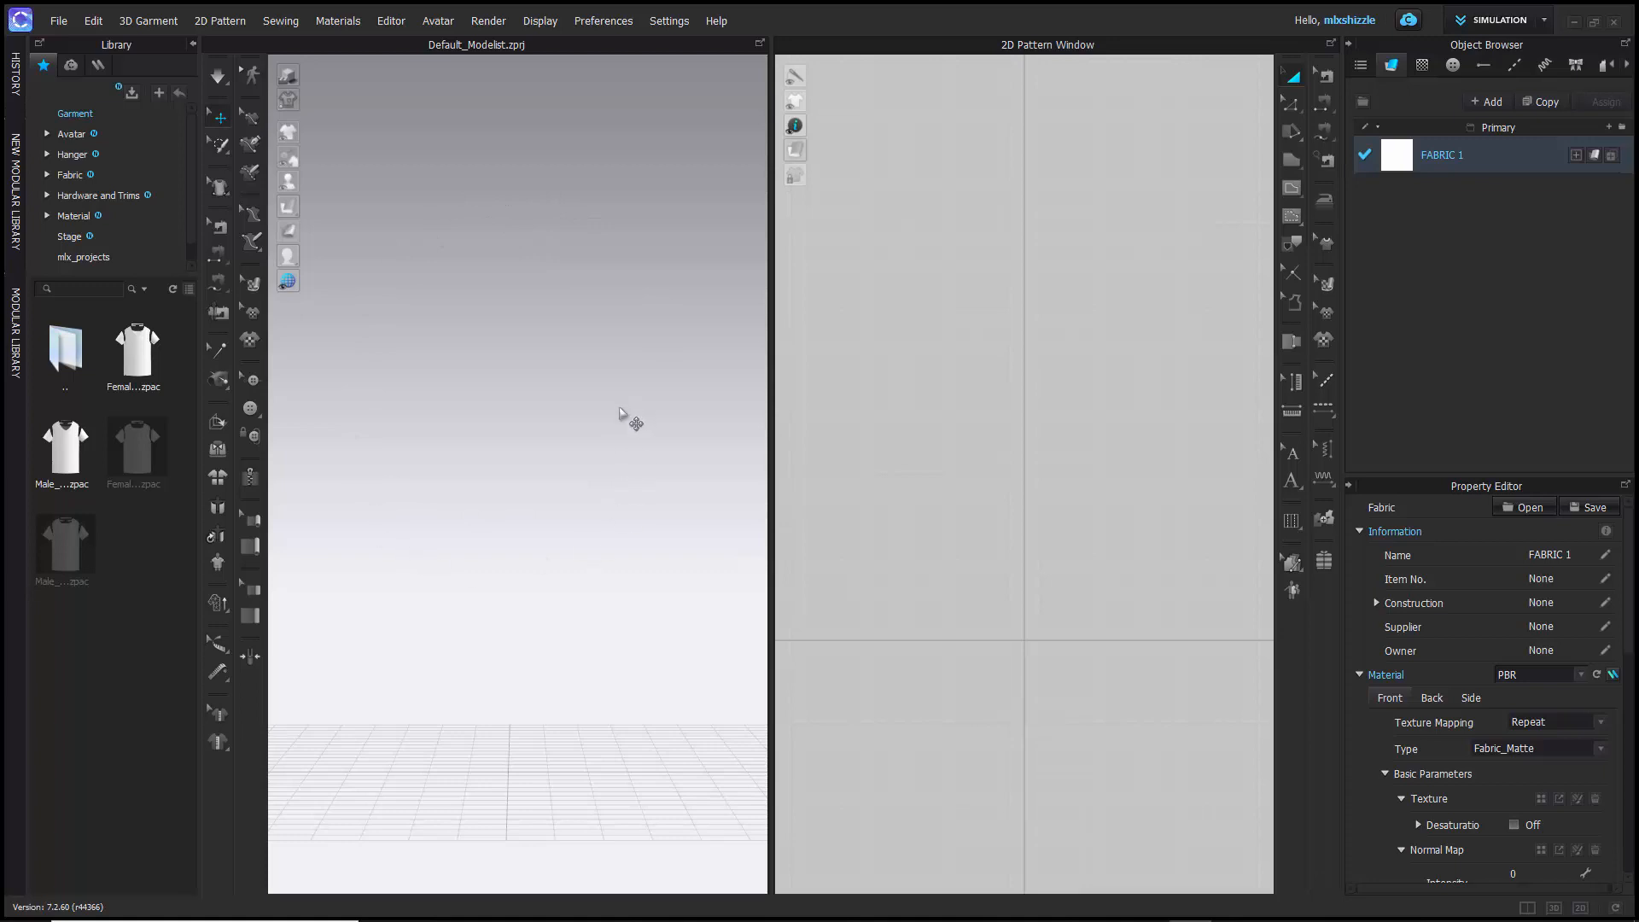
pyautogui.click(1579, 675)
pyautogui.click(1579, 676)
# - Look through the available commands for 2D patterns, sewing, materials, preferences and program settings
pyautogui.click(141, 28)
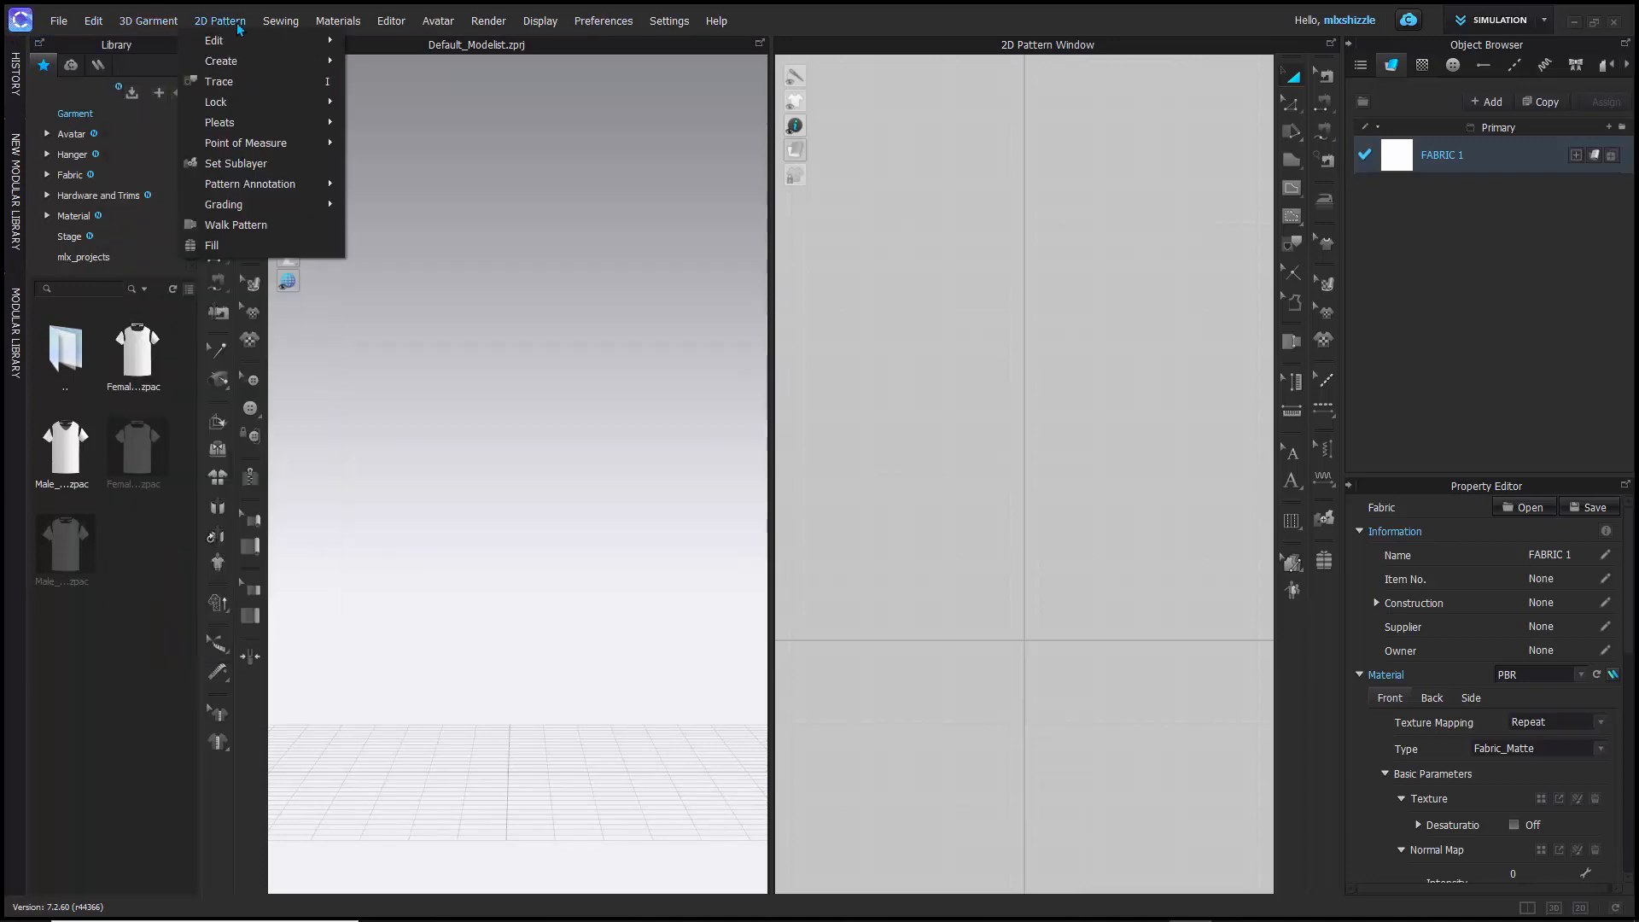
pyautogui.moveTo(275, 25)
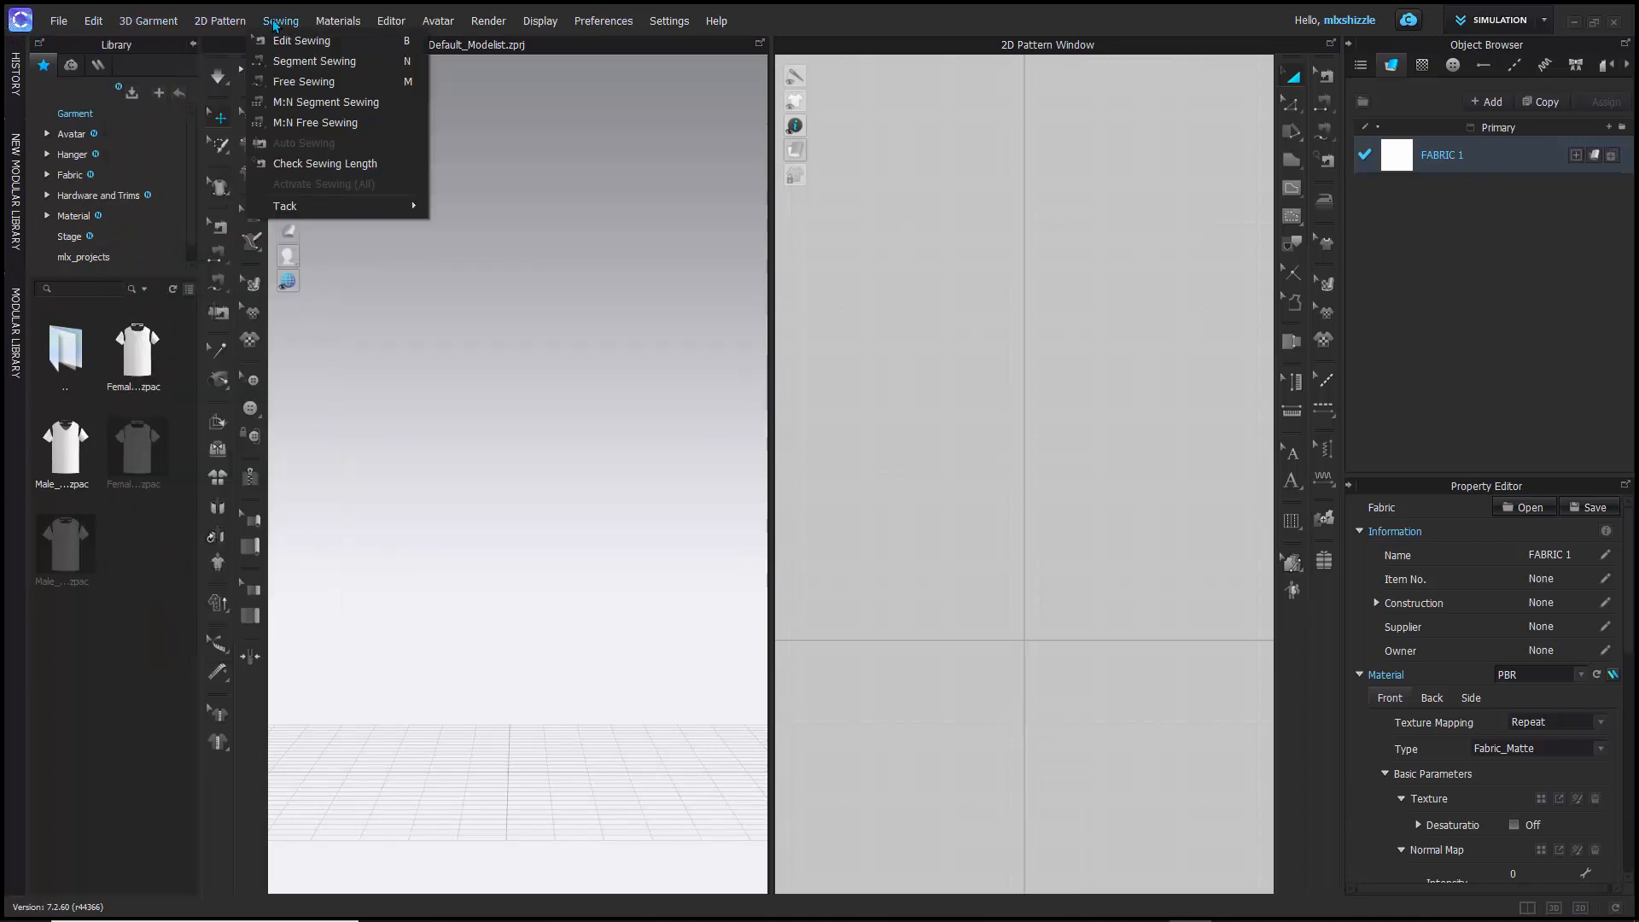
pyautogui.moveTo(338, 21)
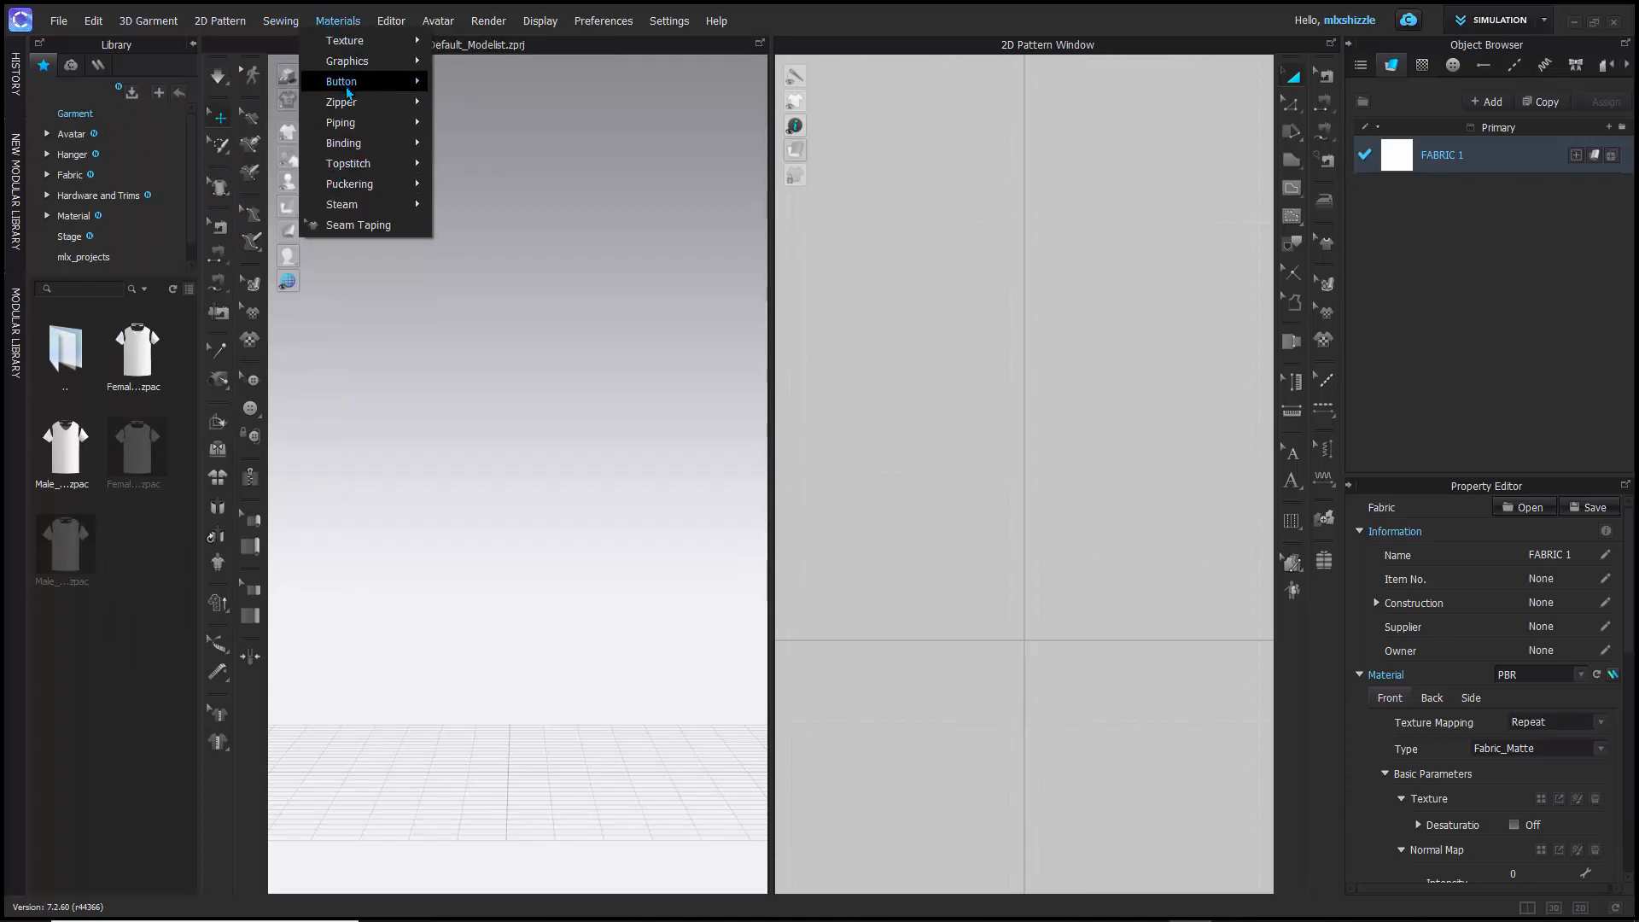
pyautogui.moveTo(347, 91)
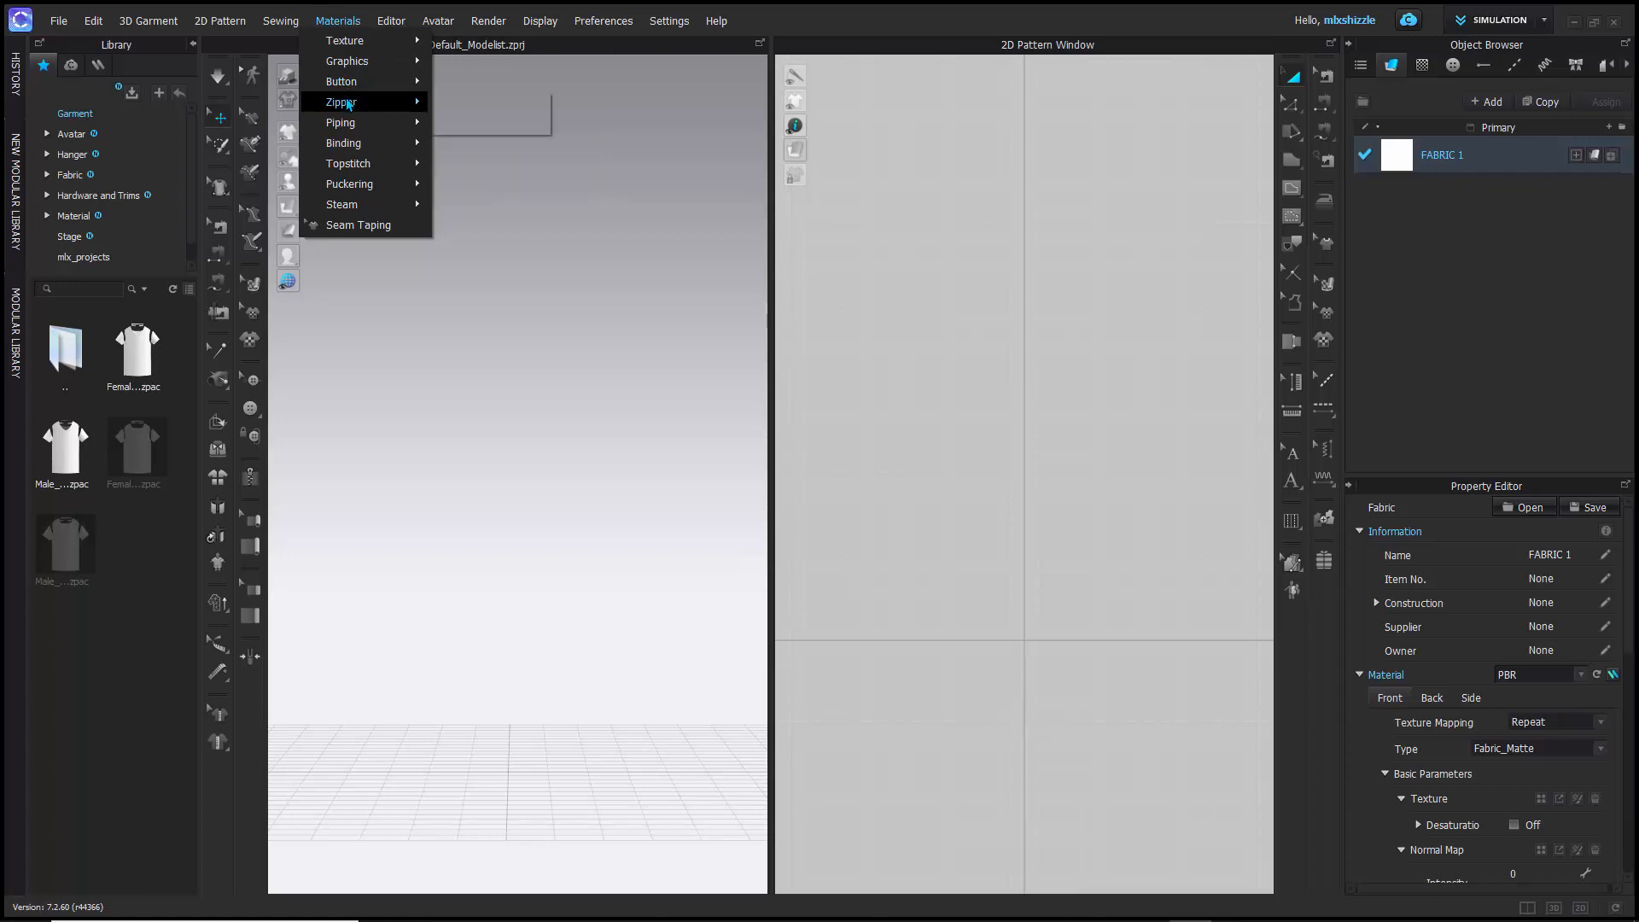
pyautogui.moveTo(352, 130)
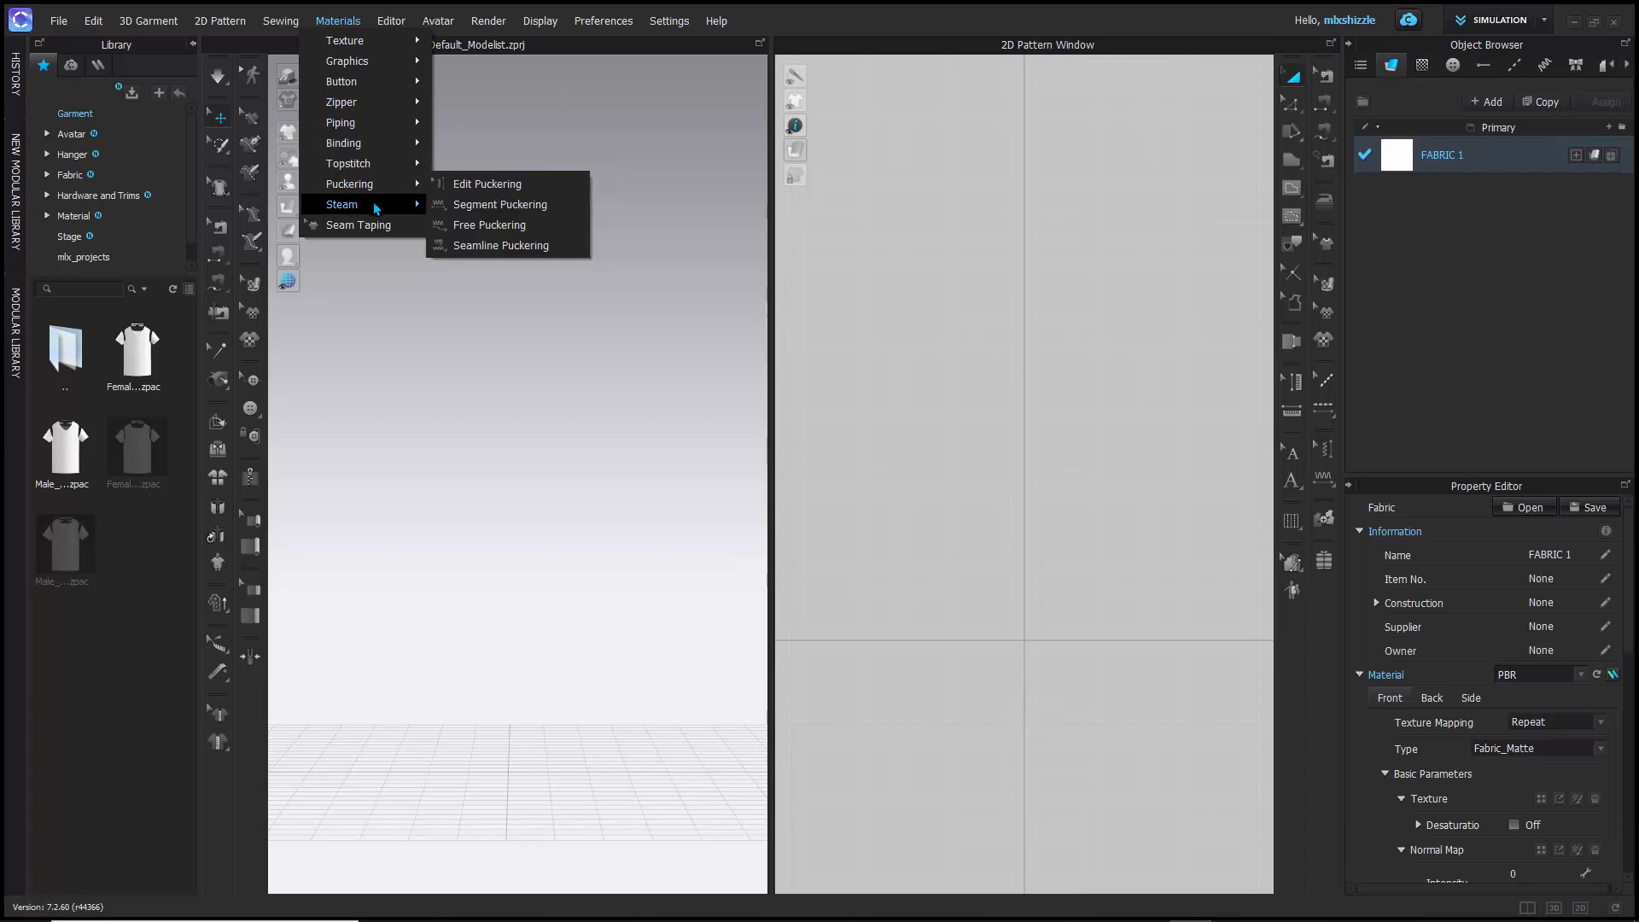
pyautogui.moveTo(393, 24)
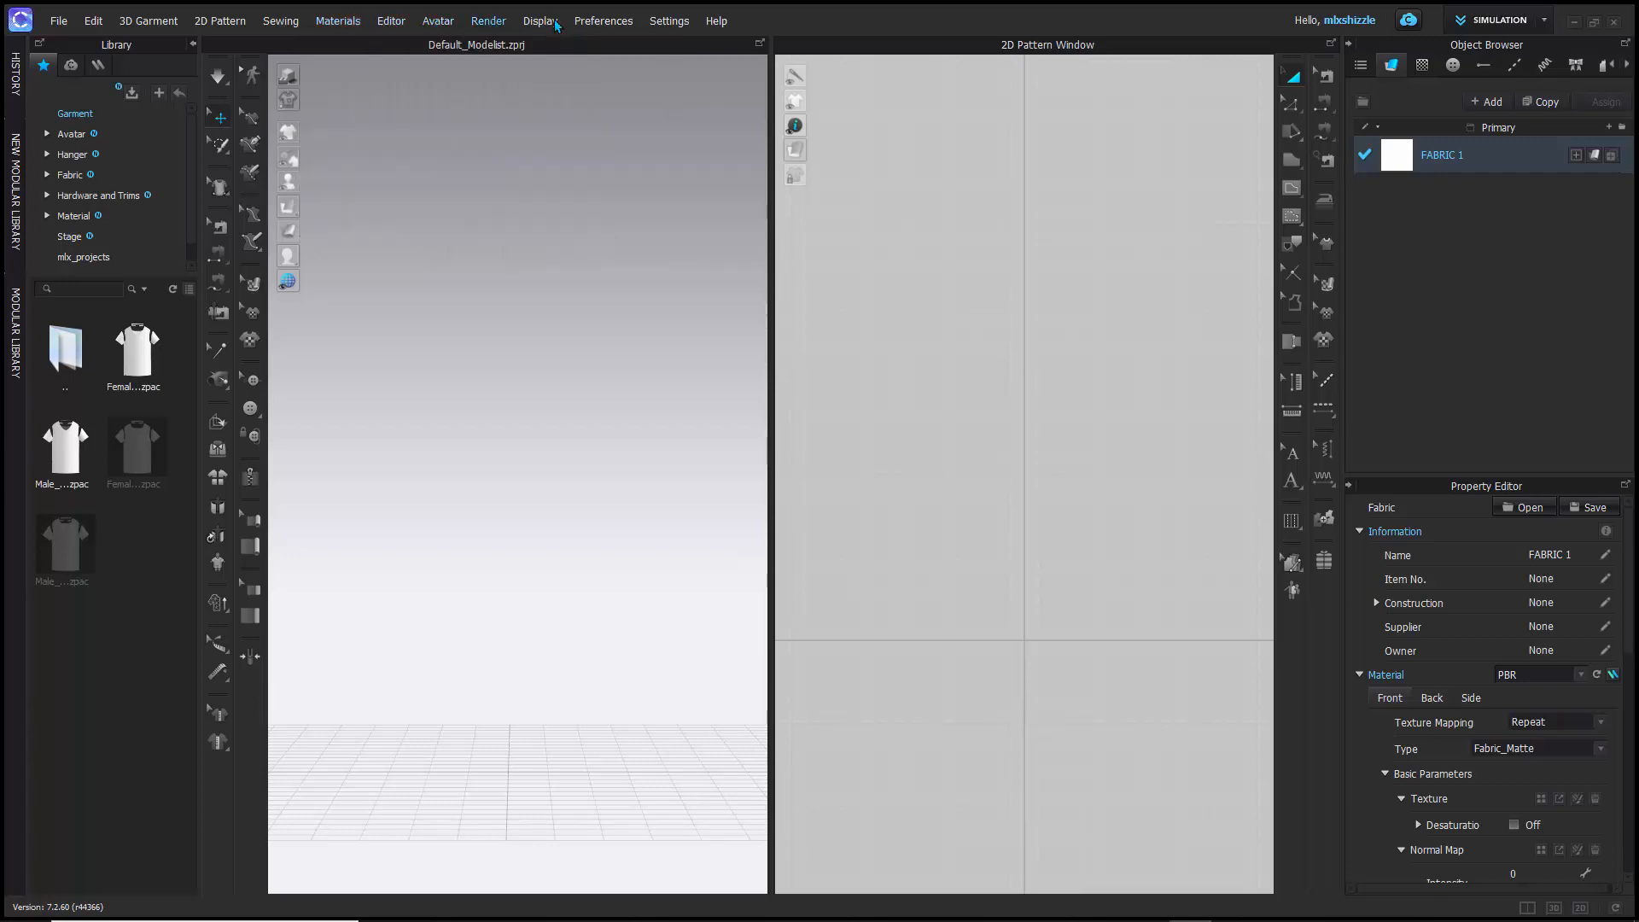
pyautogui.moveTo(557, 26)
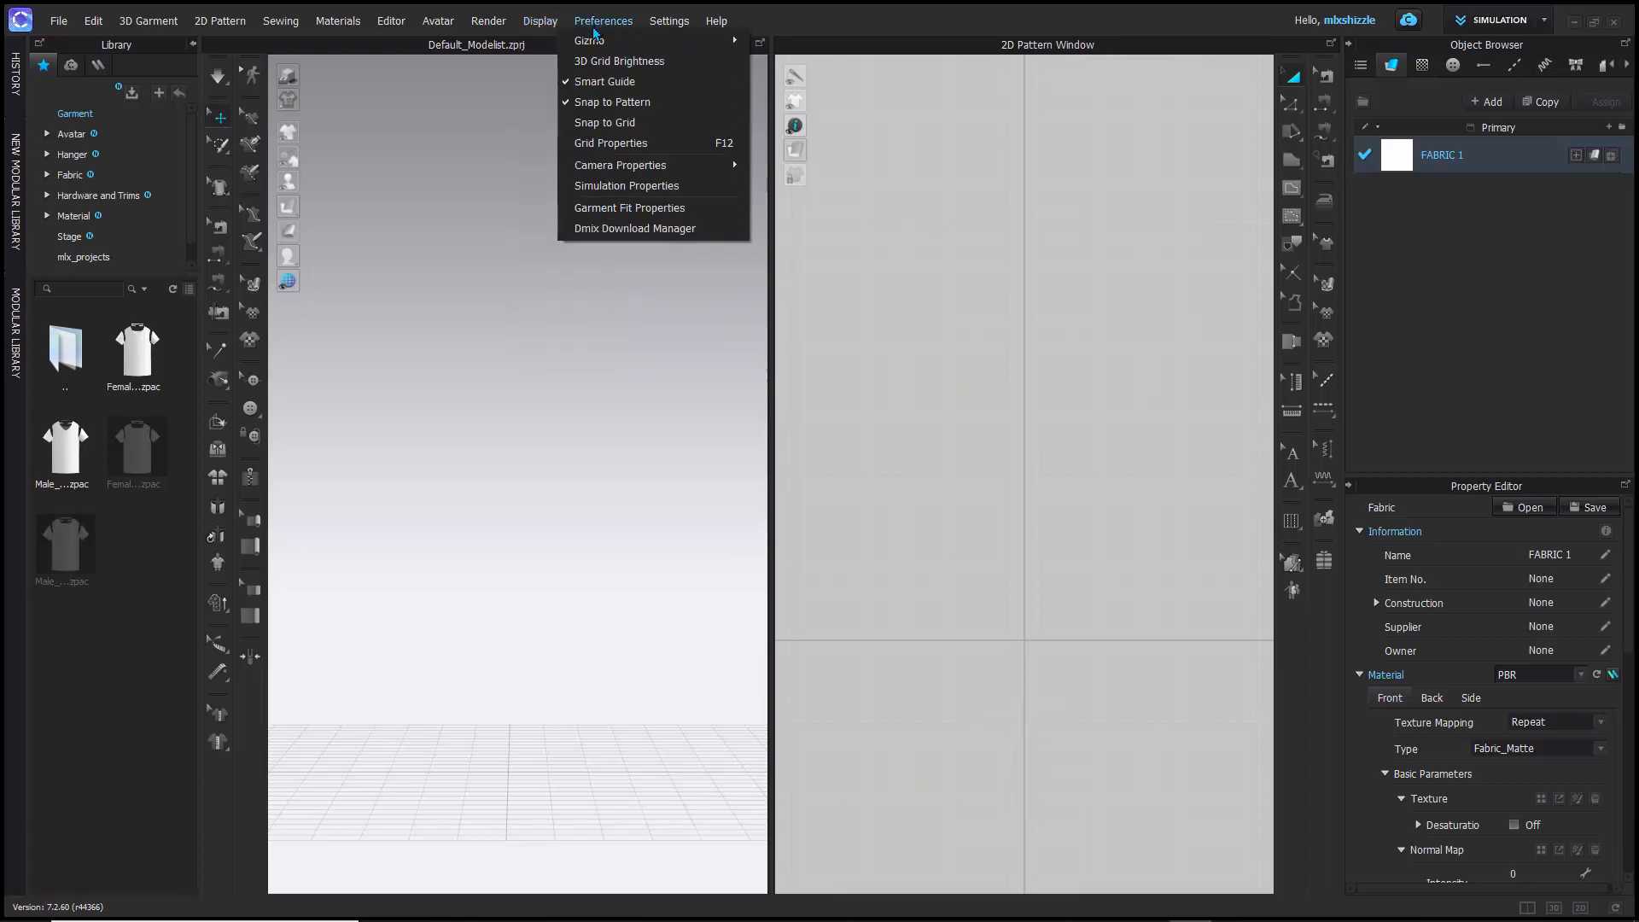
pyautogui.moveTo(664, 23)
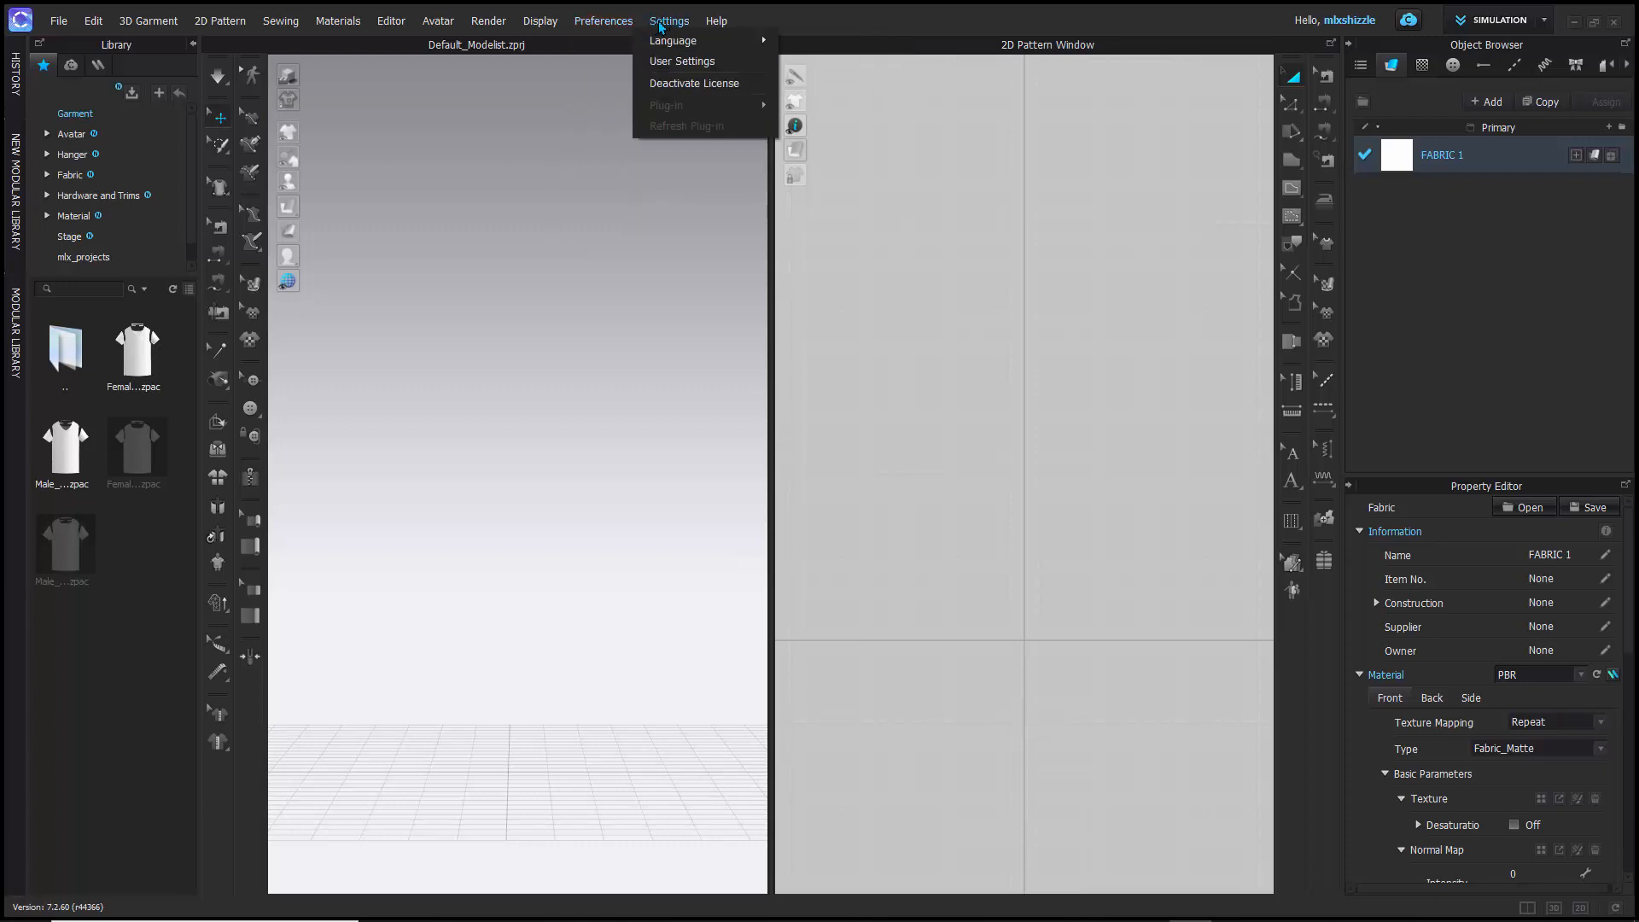
# - Open the User Settings and look over the graphic options, view controls and the shortcuts of the File commands
pyautogui.click(679, 61)
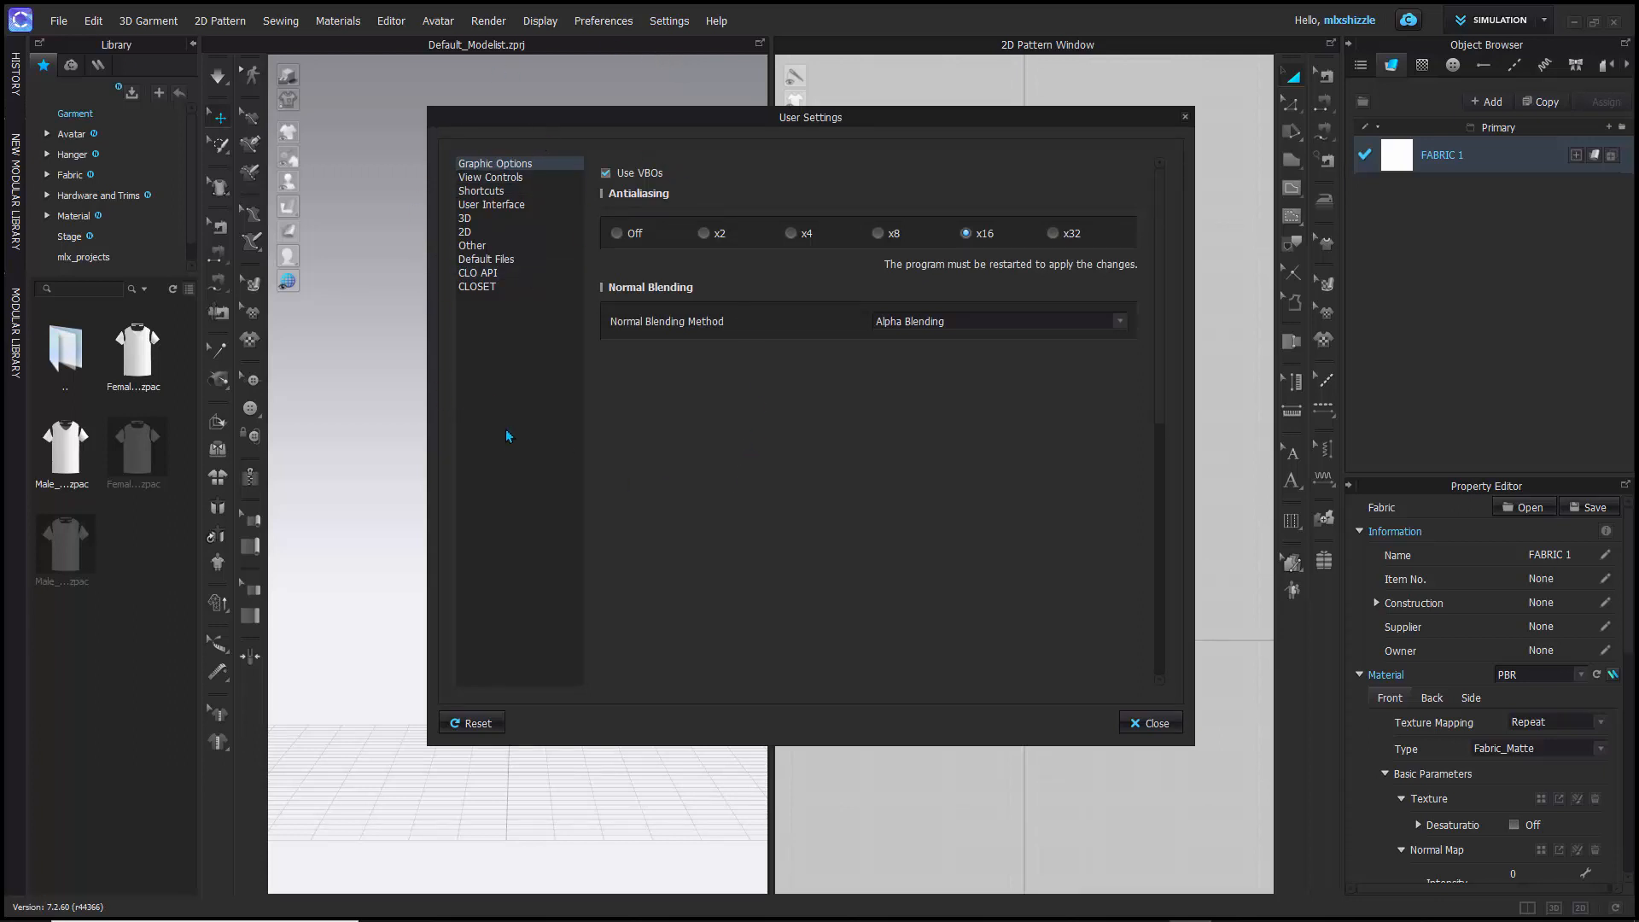
pyautogui.click(490, 178)
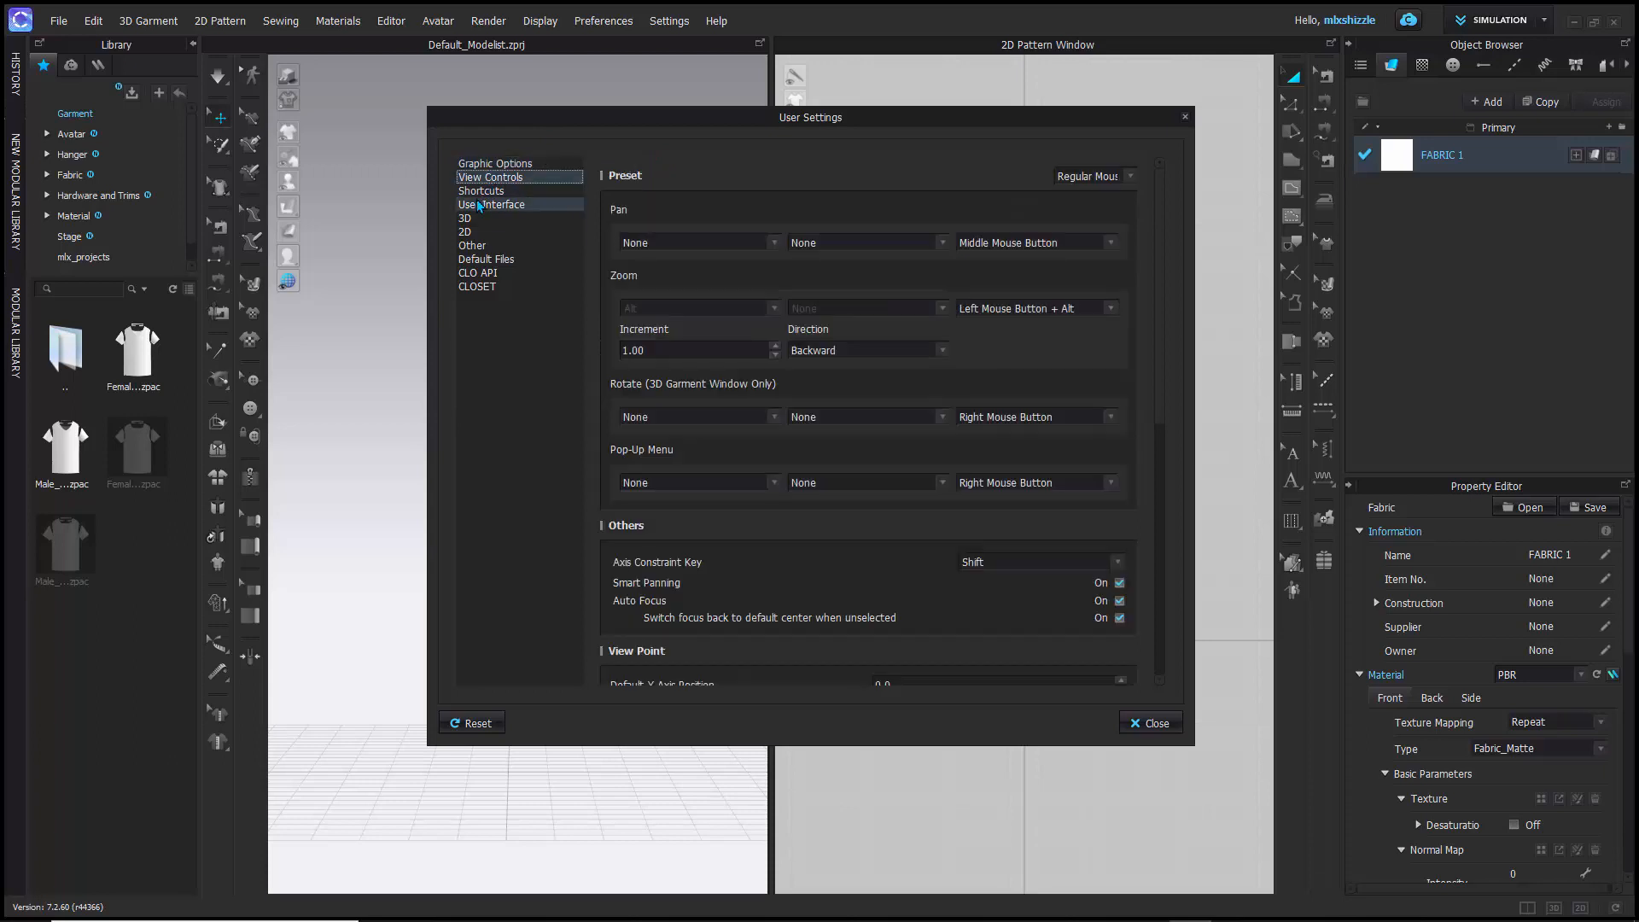
pyautogui.click(483, 192)
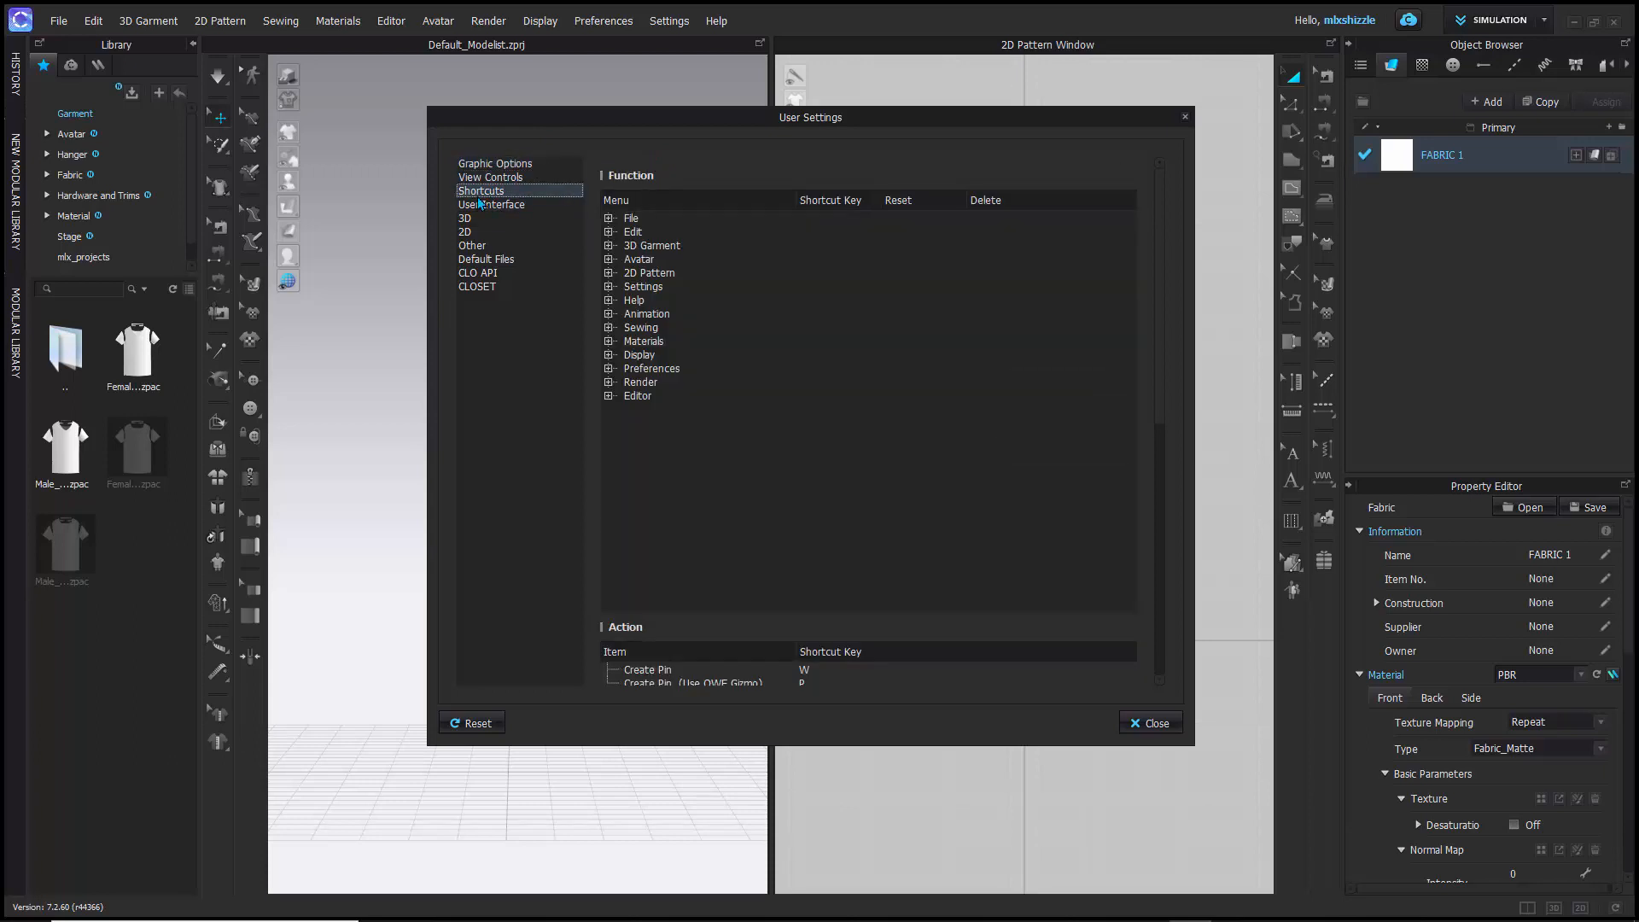
pyautogui.click(609, 218)
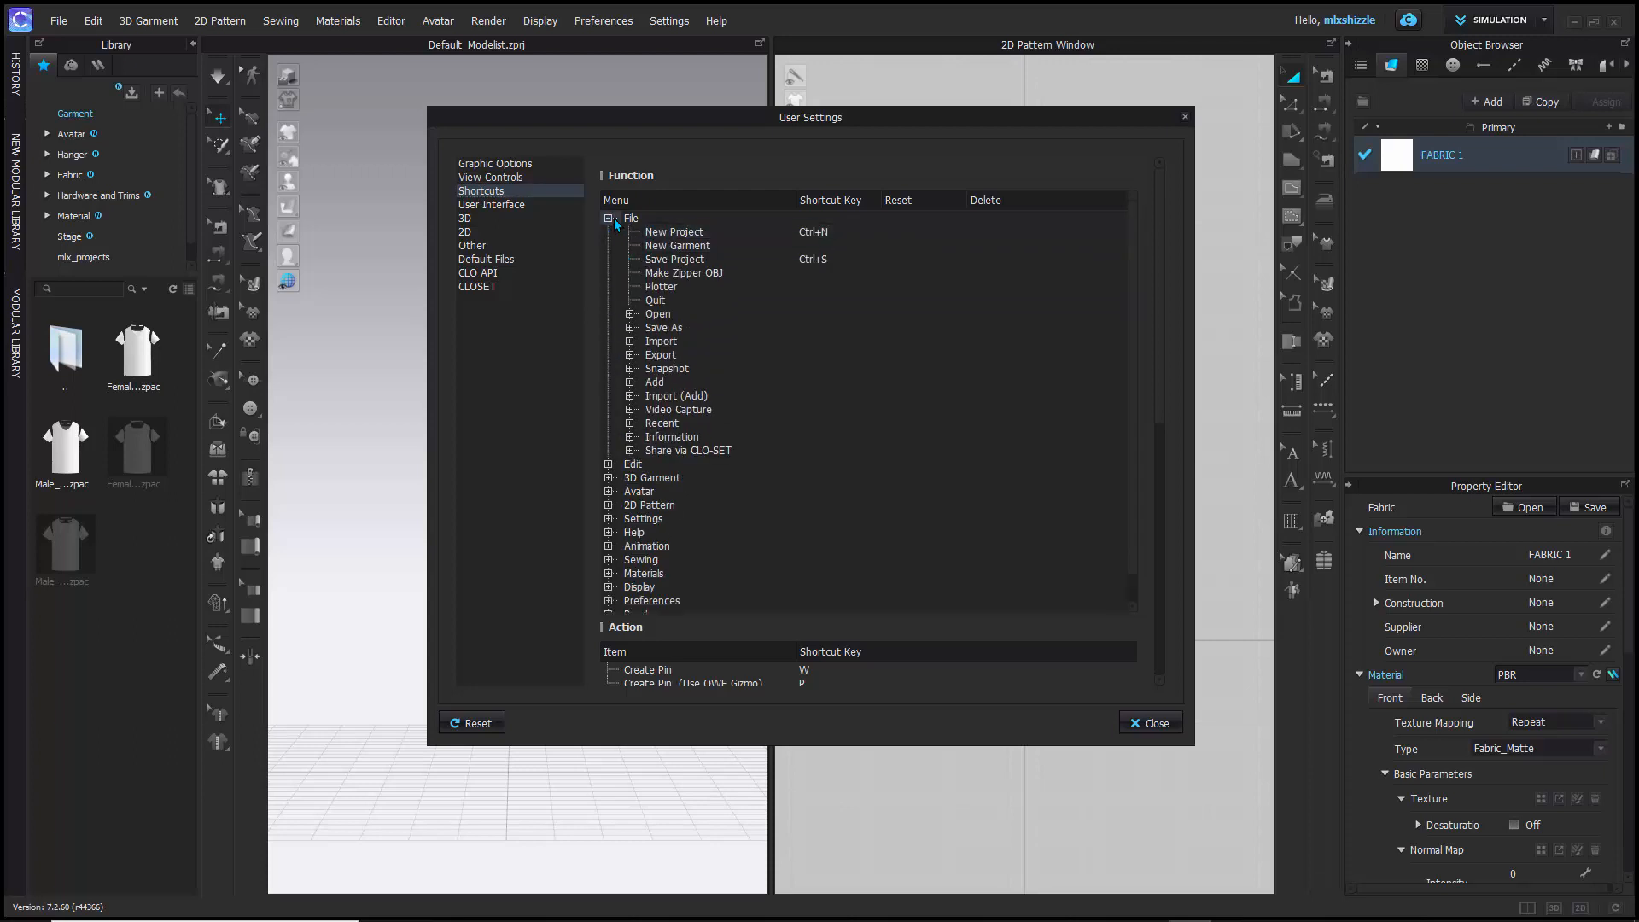
pyautogui.click(609, 218)
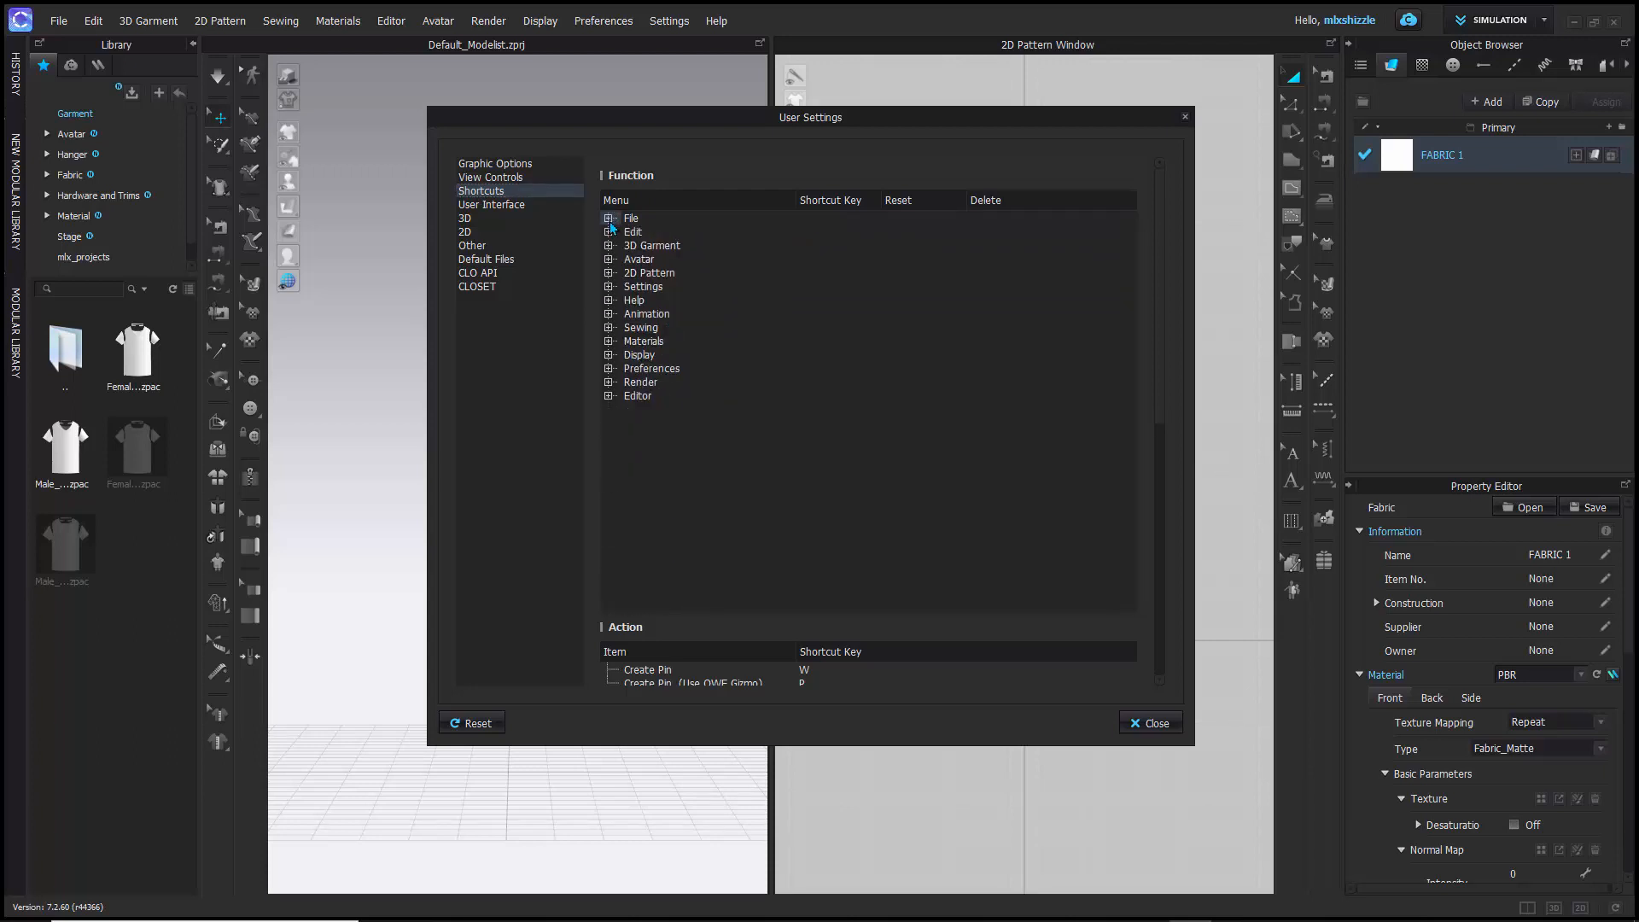
# - Set the unit system to Inch in the User Interface settings
pyautogui.click(487, 204)
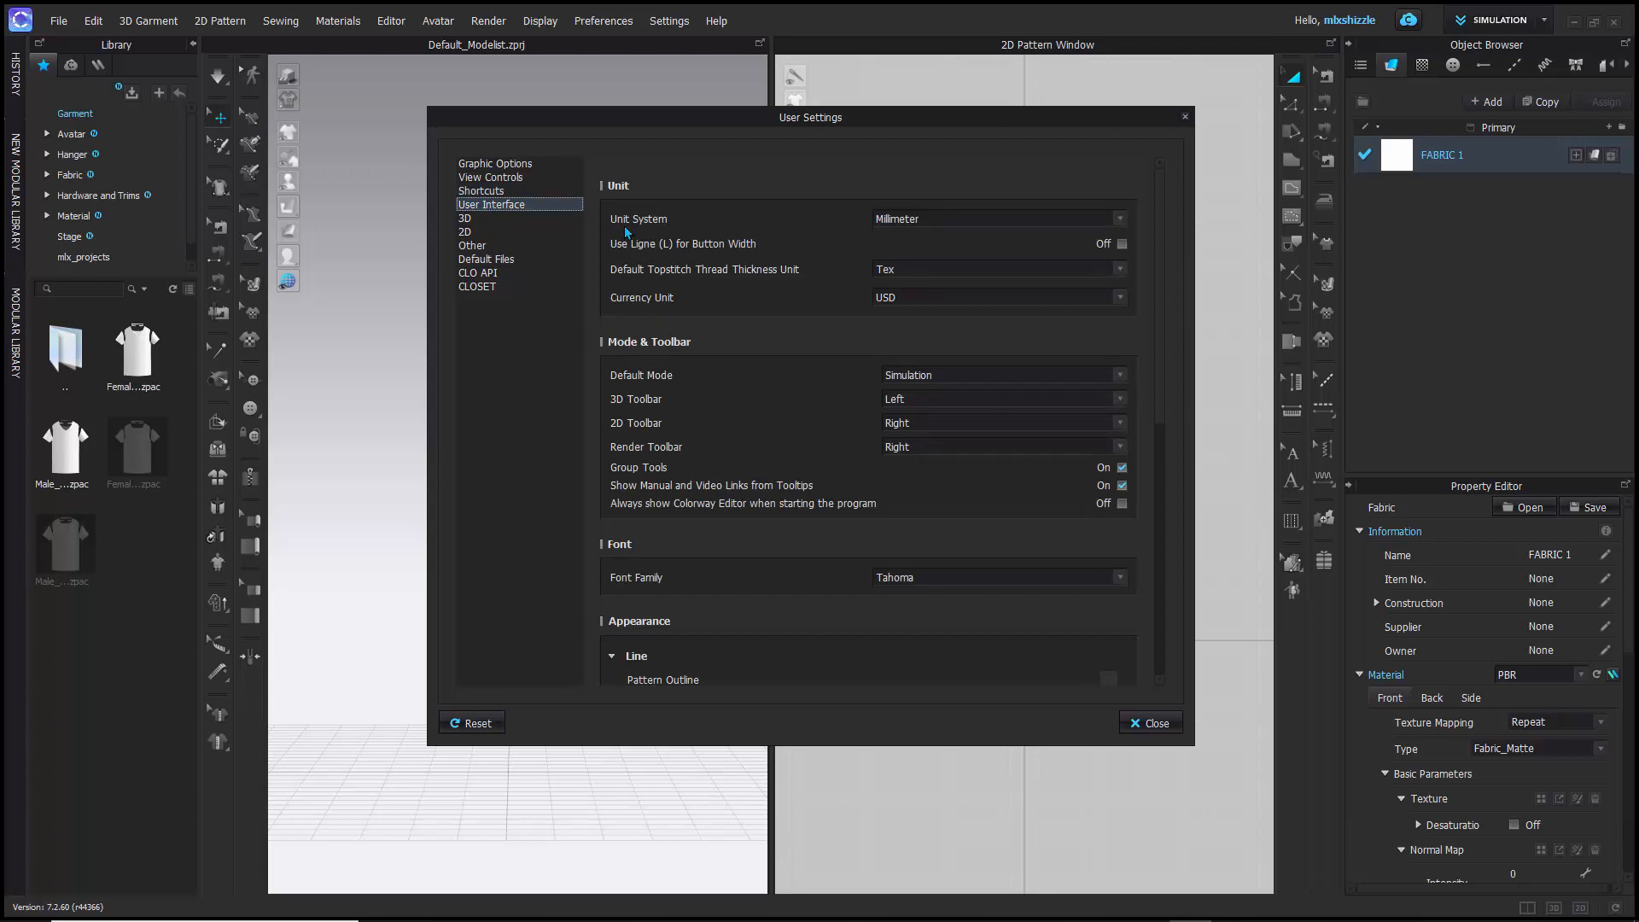
pyautogui.click(1121, 220)
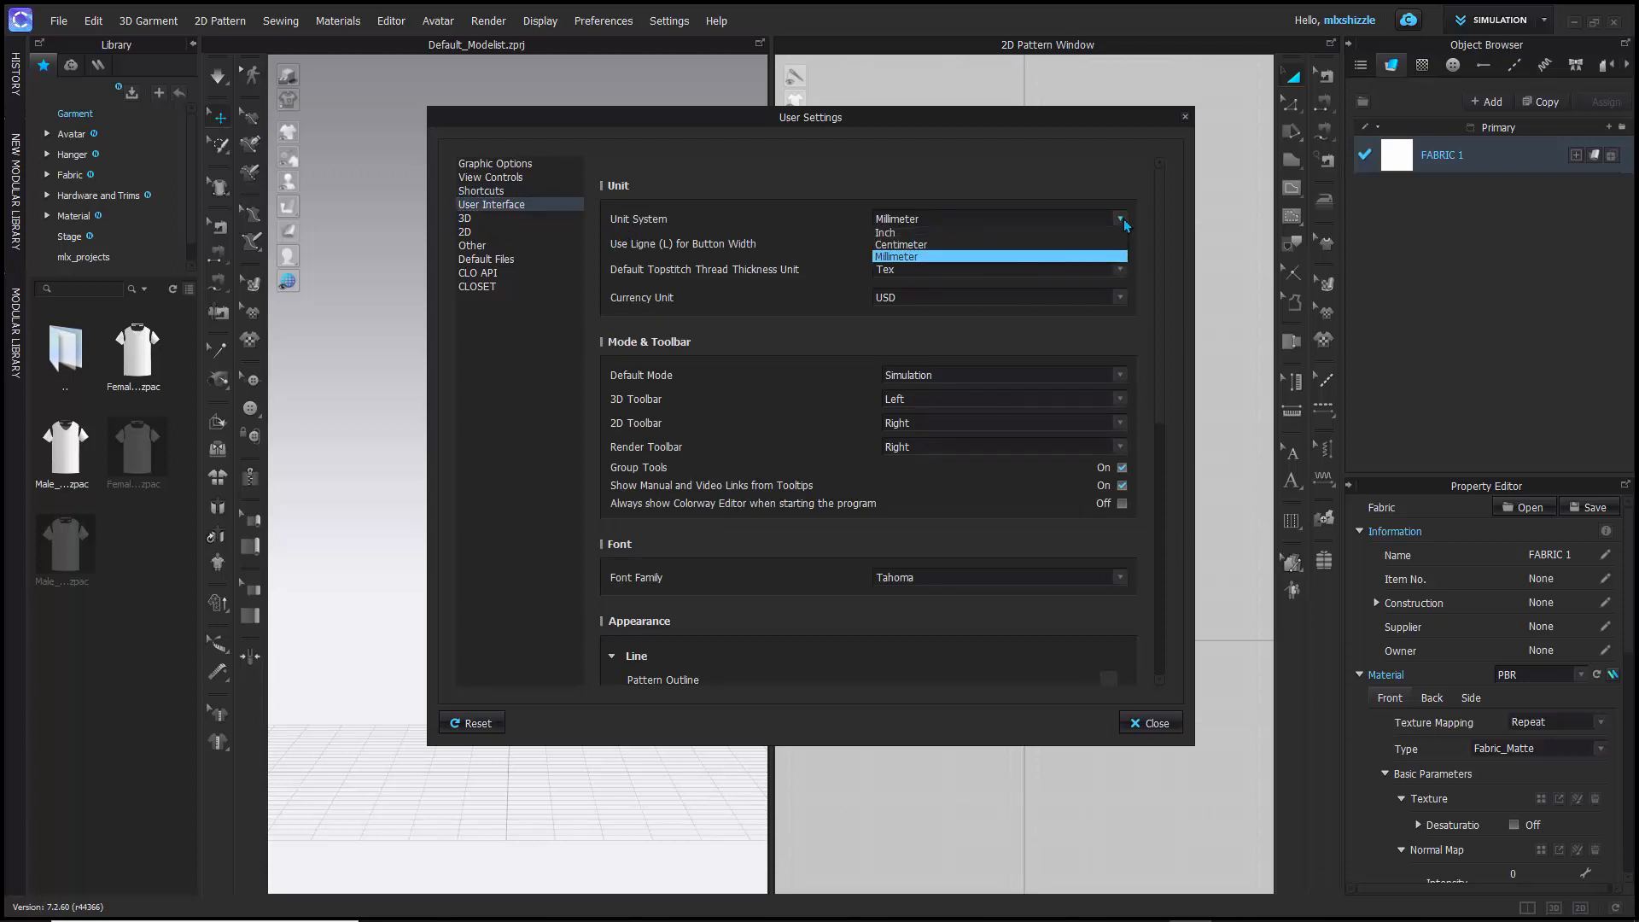
pyautogui.click(887, 234)
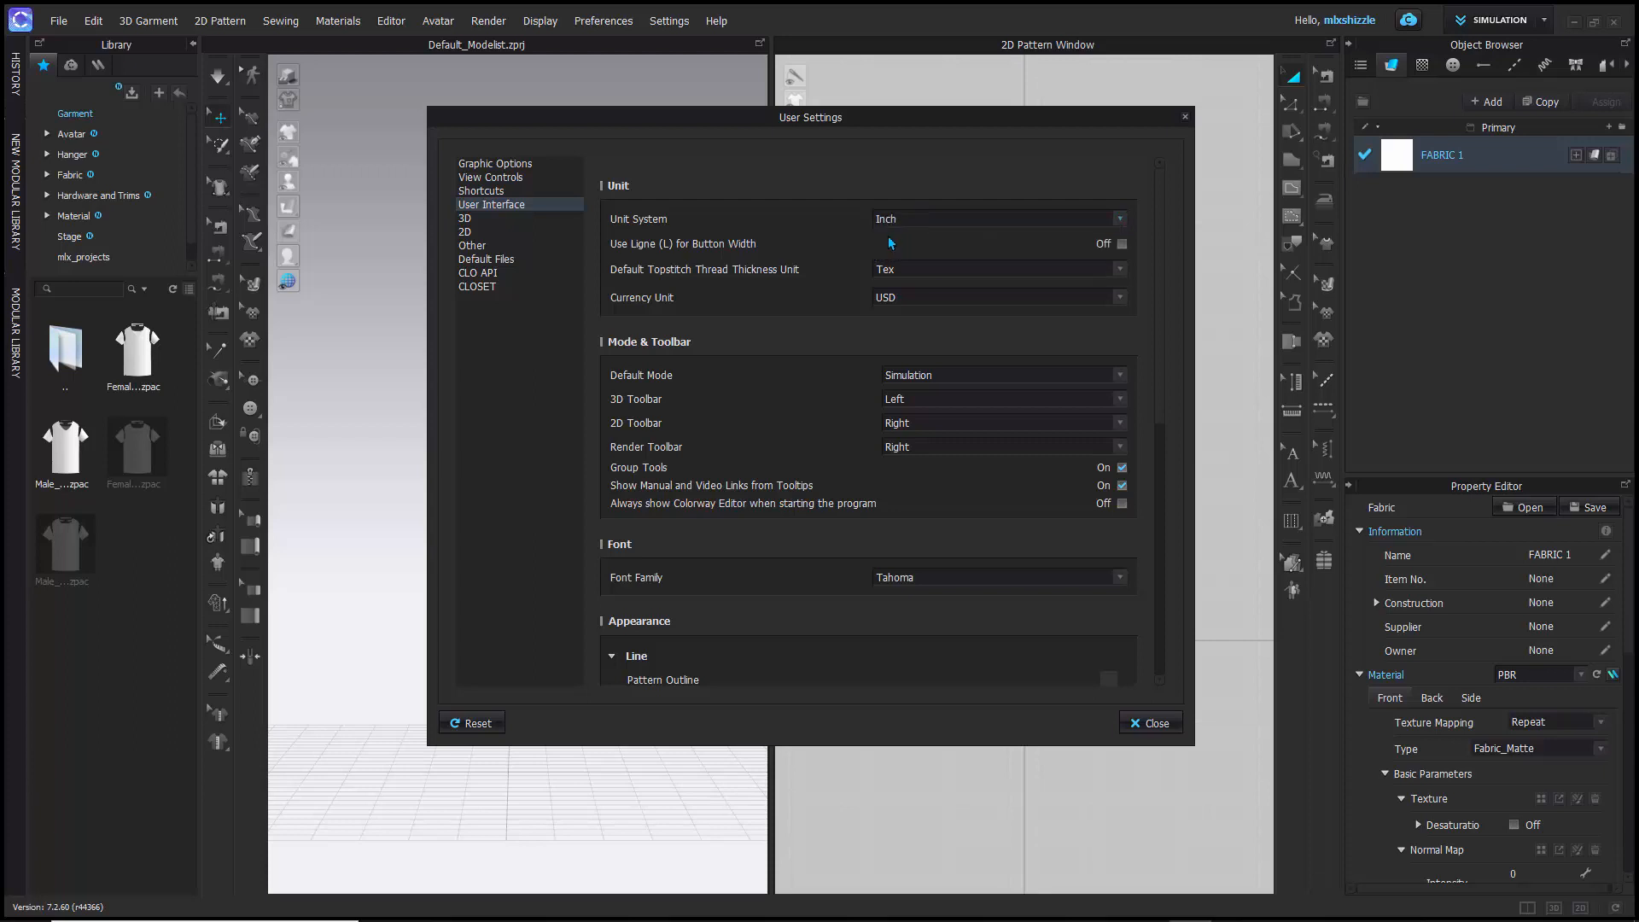
# - Look over the currency units and the 3D settings without changing them, and close the User Settings
pyautogui.click(1119, 298)
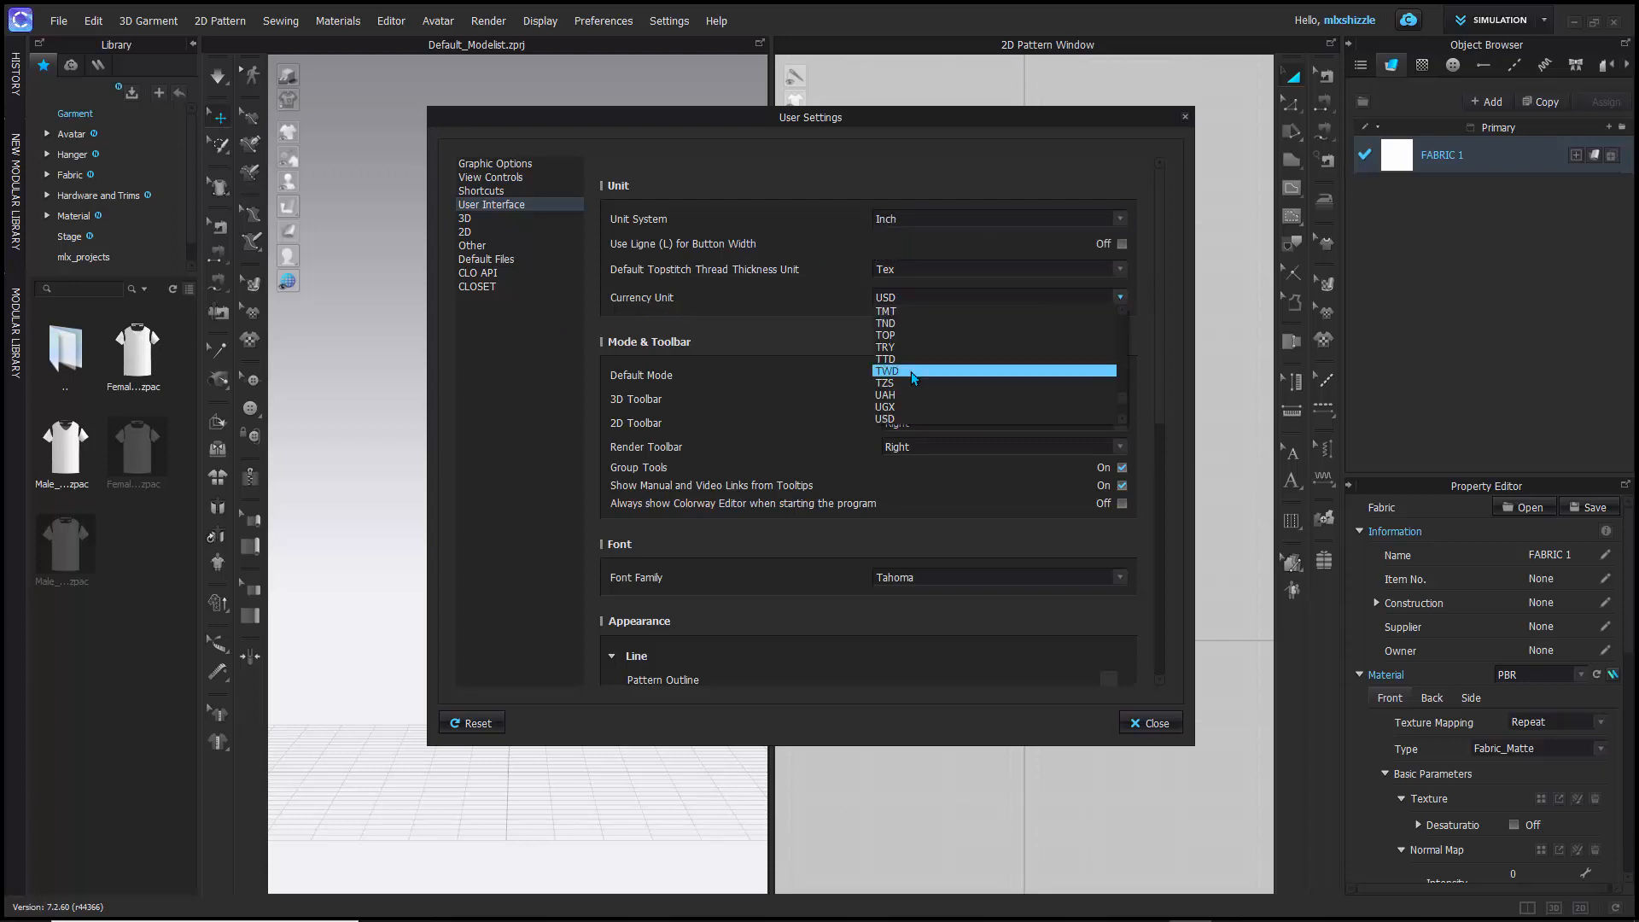
pyautogui.scroll(-3, 909, 402)
pyautogui.scroll(2, 910, 401)
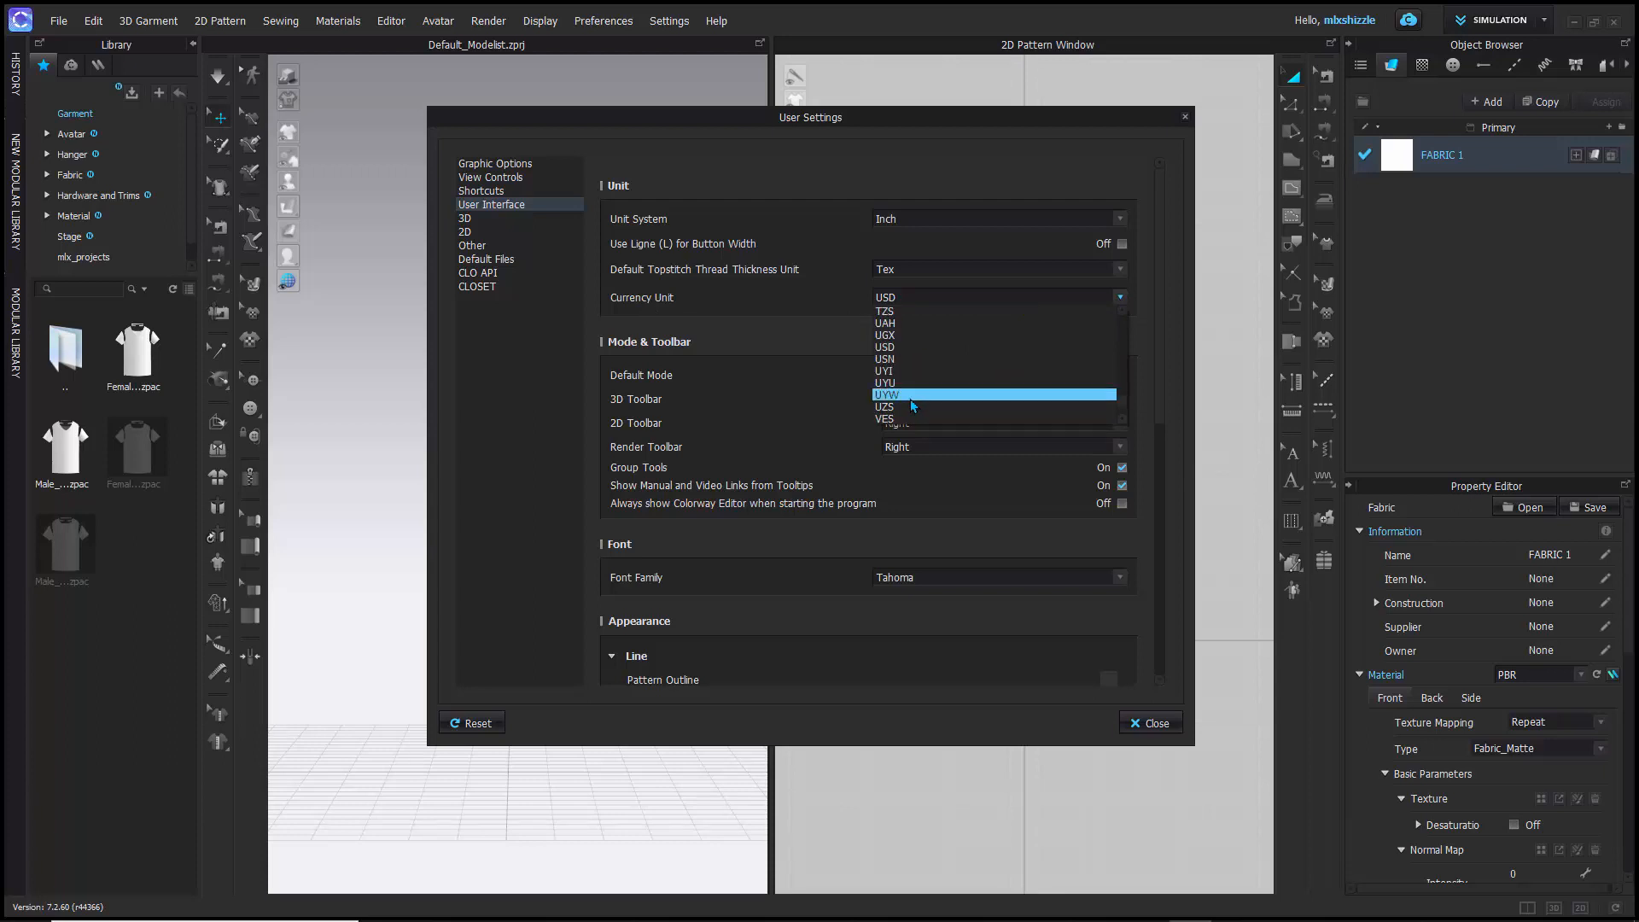
pyautogui.click(772, 174)
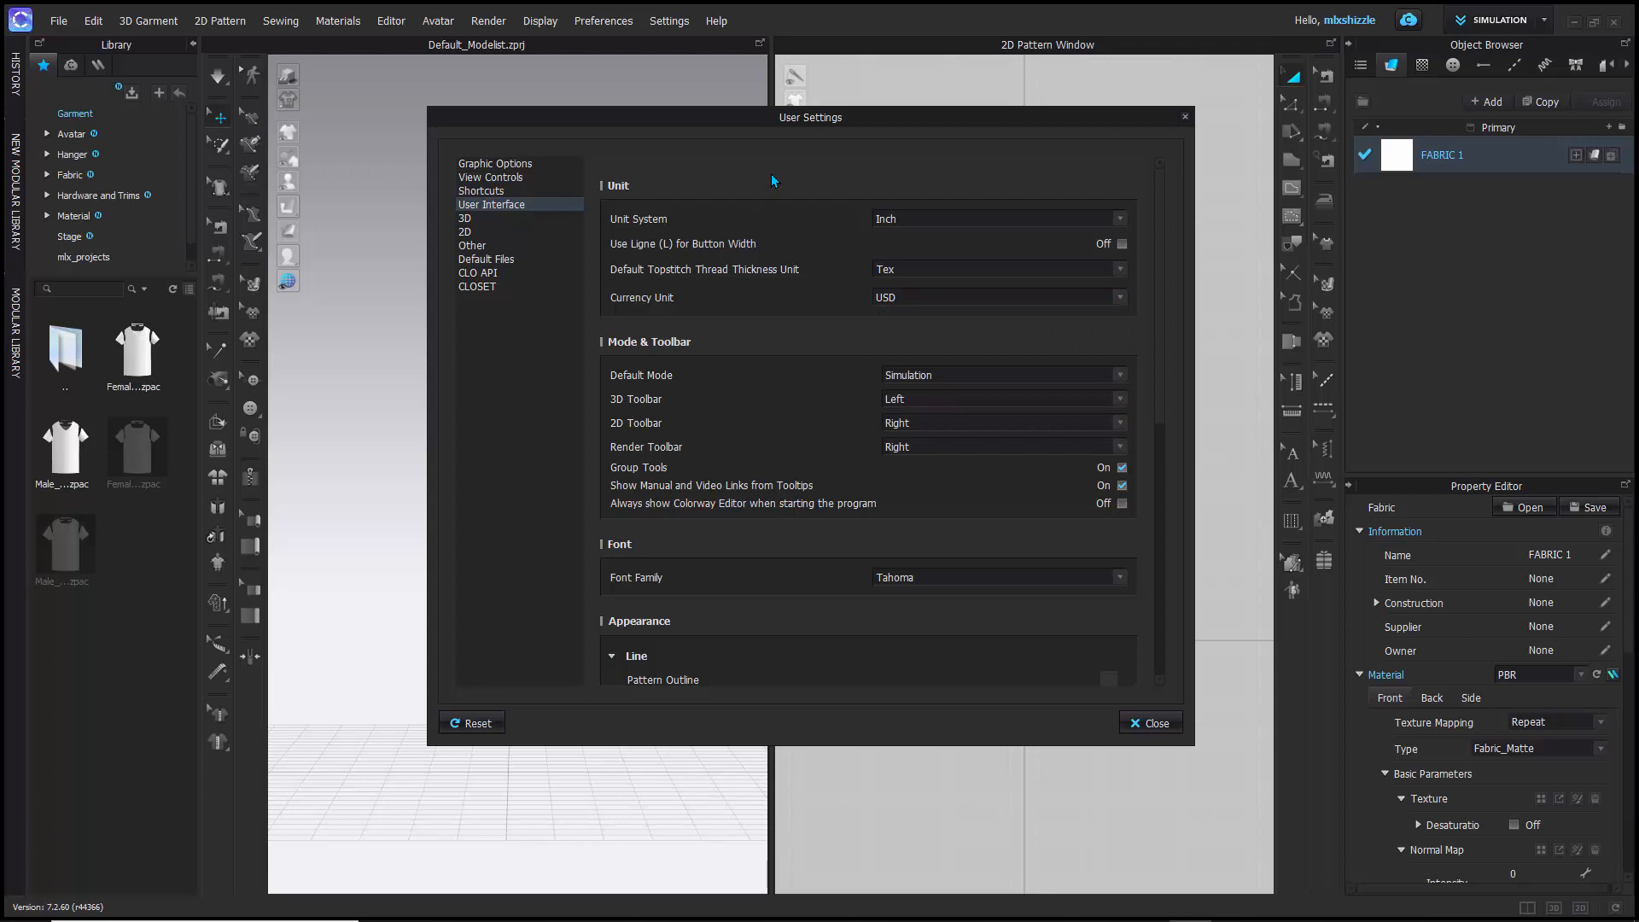
pyautogui.click(470, 219)
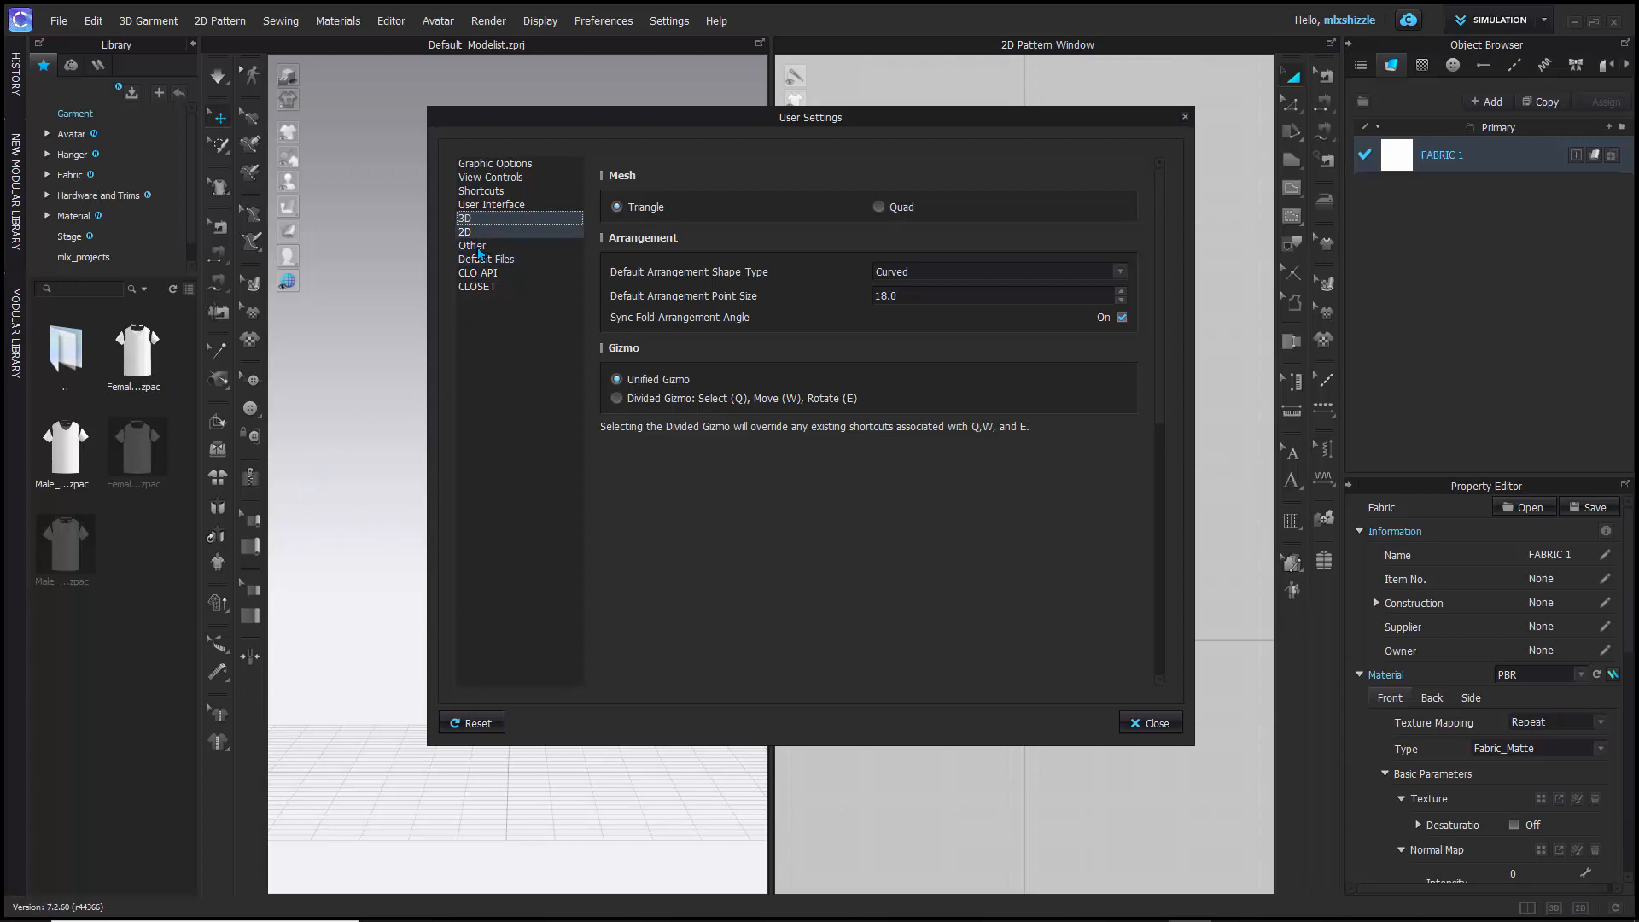
pyautogui.click(490, 204)
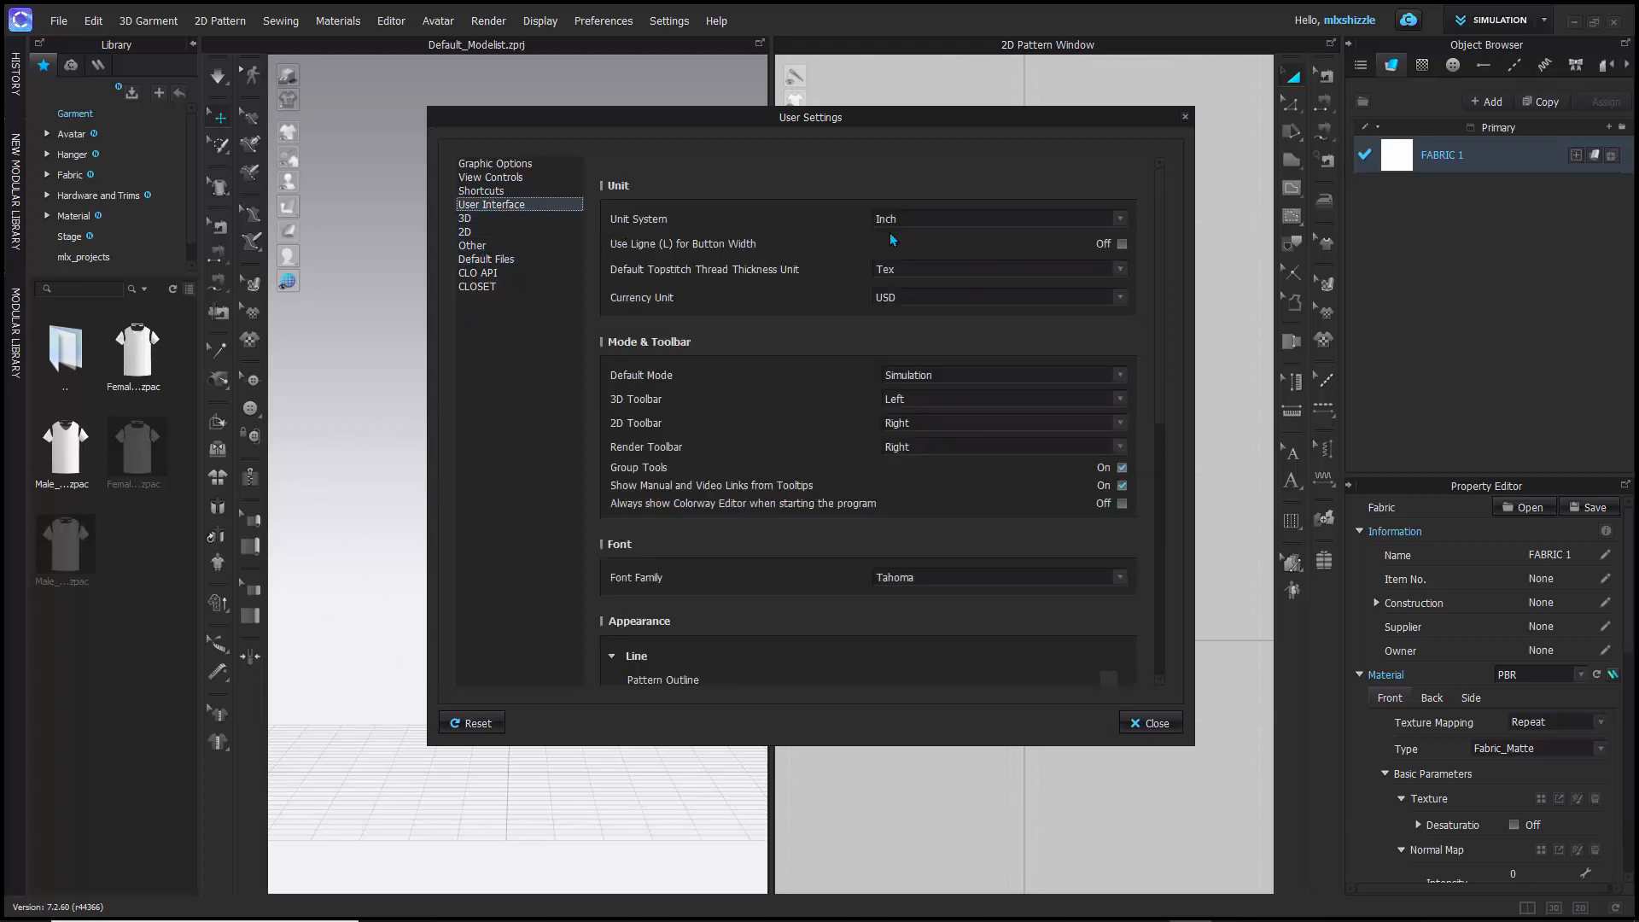
pyautogui.click(1186, 117)
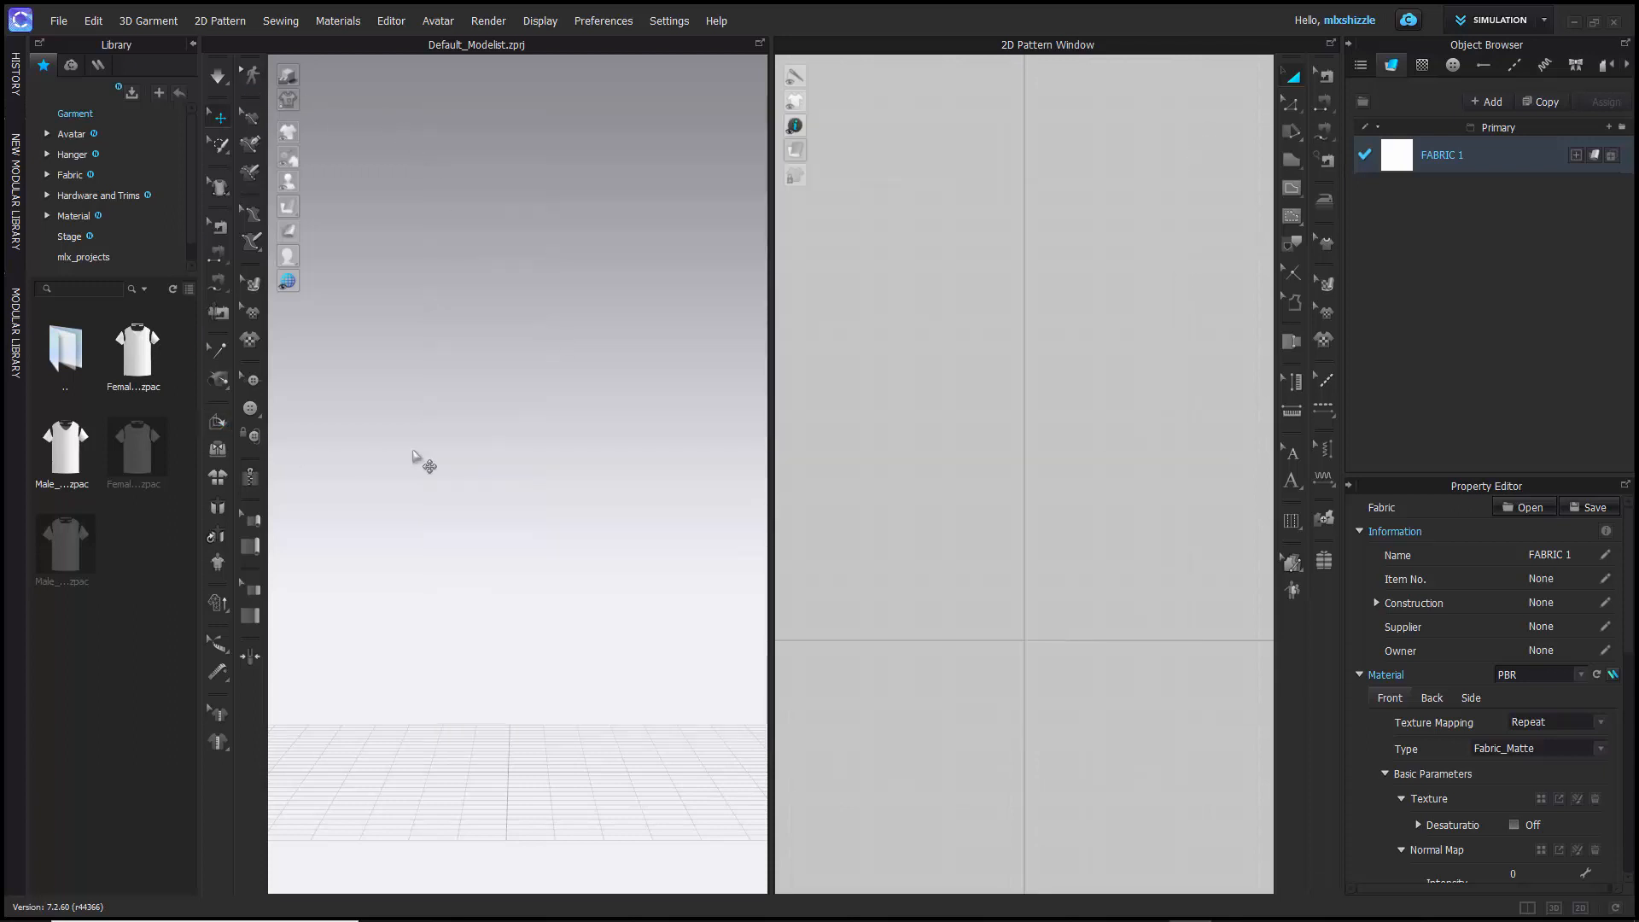
# - Look over the display commands and the subfolders of the library's Avatar folder
pyautogui.click(533, 21)
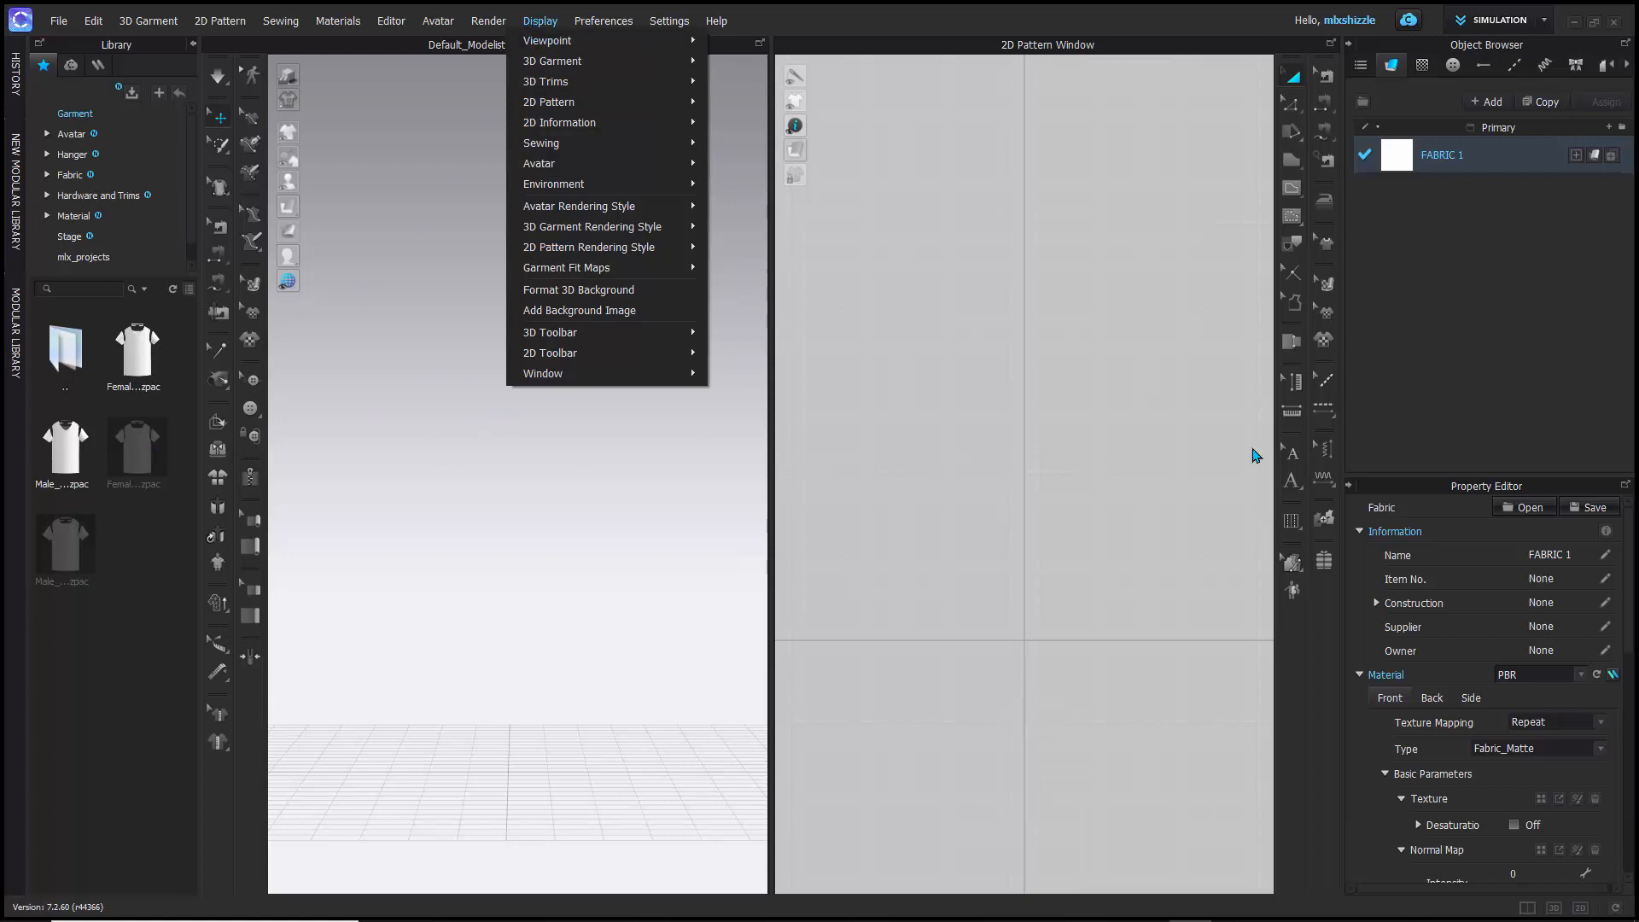
pyautogui.click(497, 456)
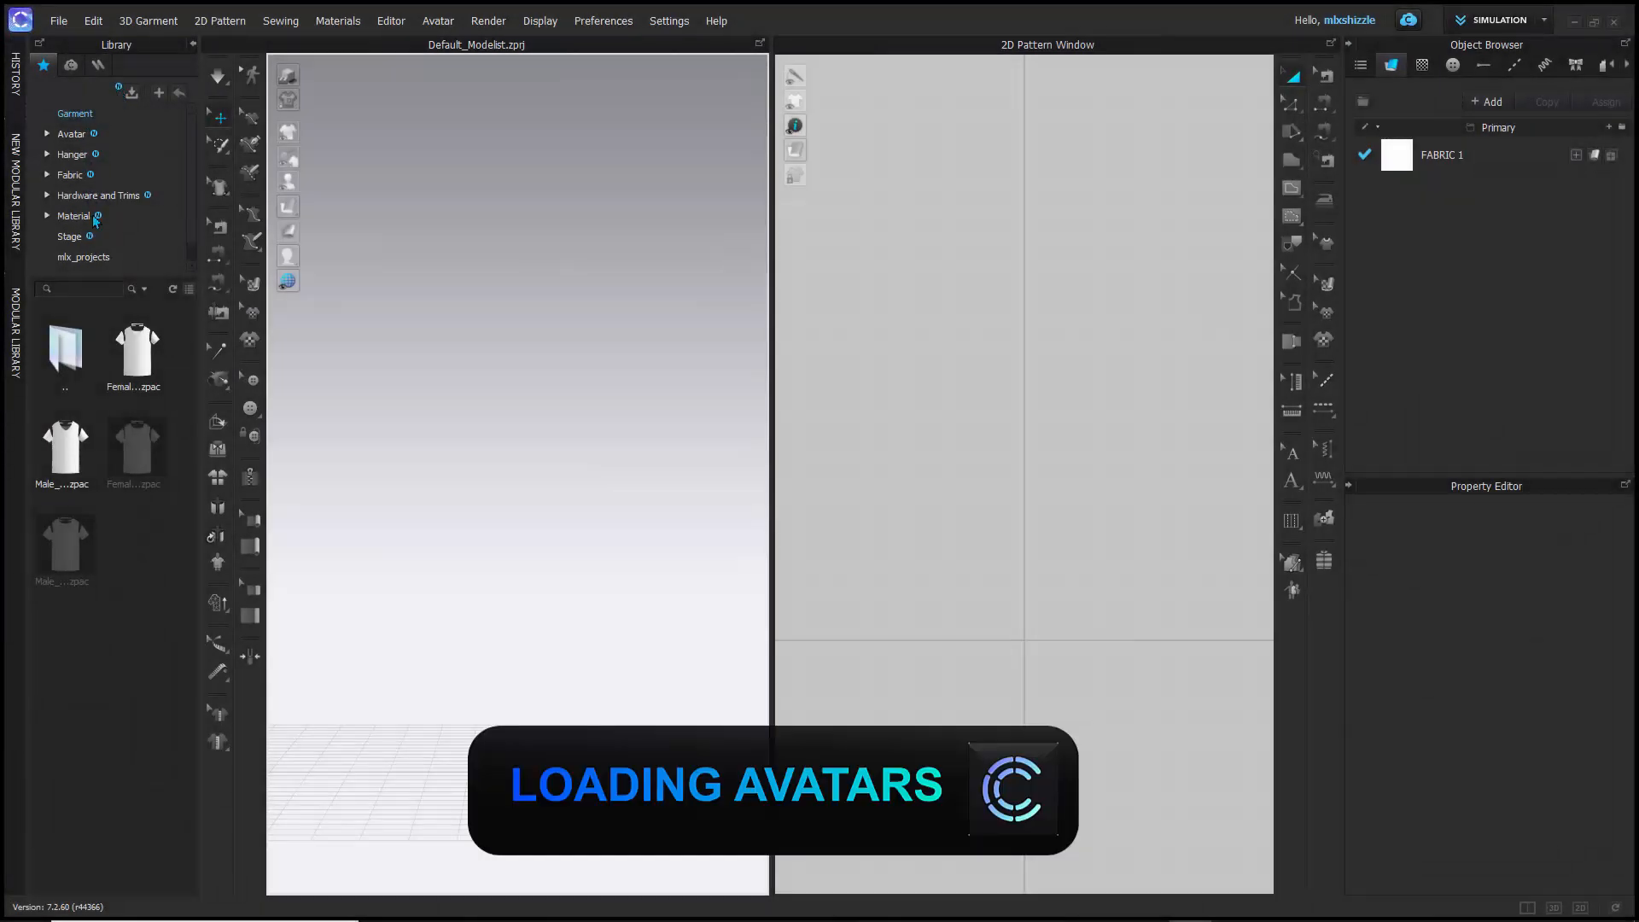
pyautogui.click(47, 135)
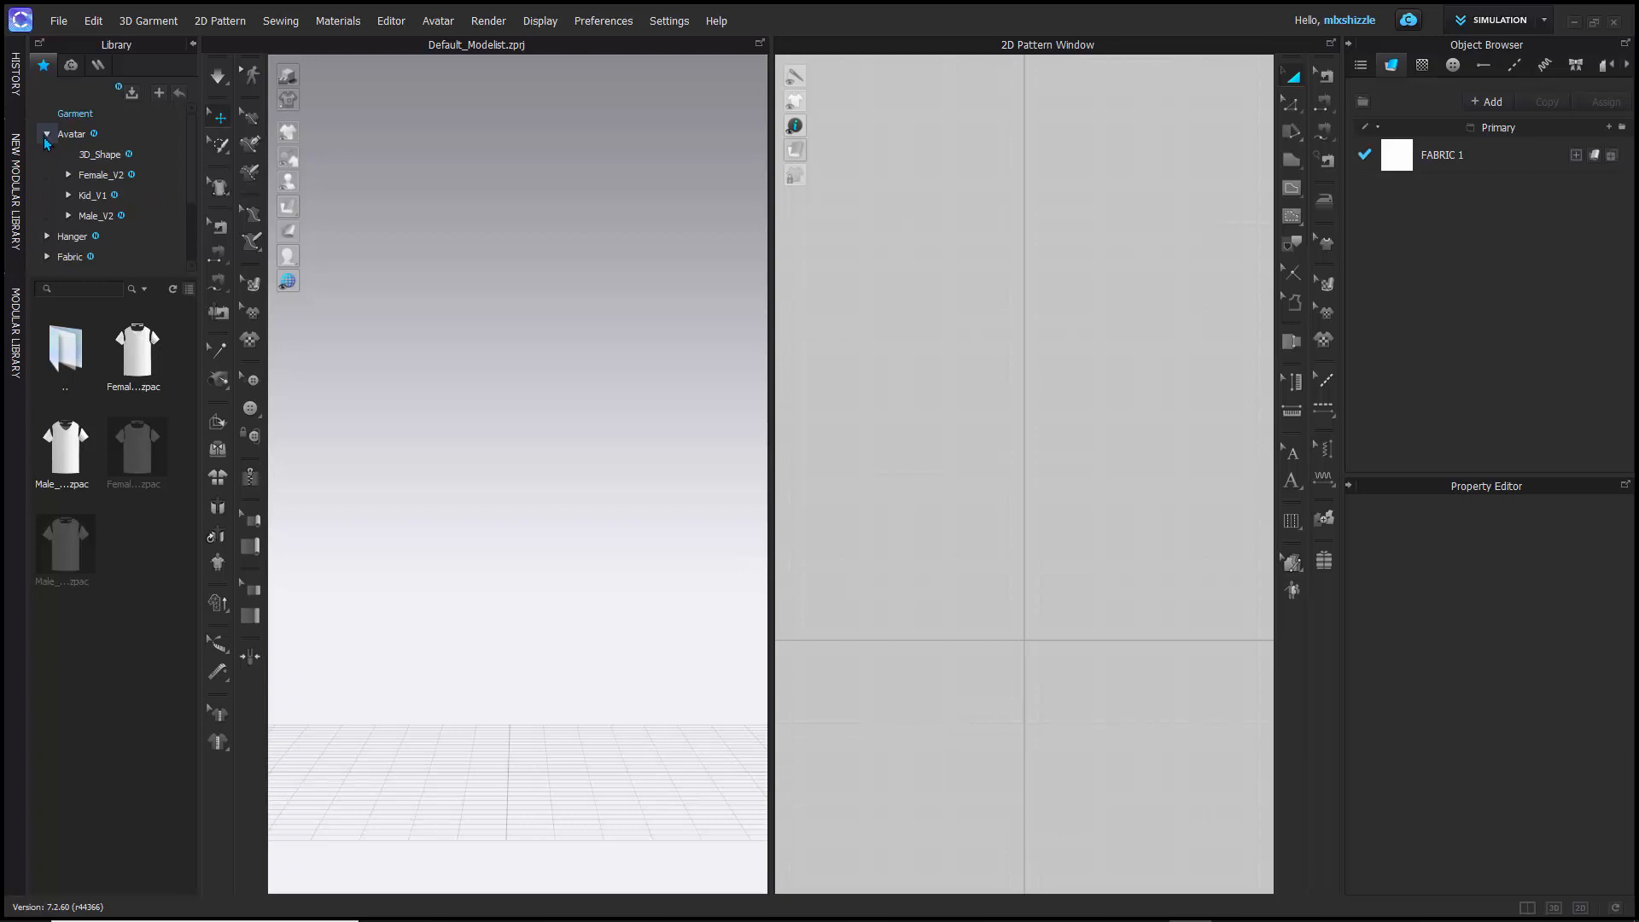
pyautogui.click(47, 134)
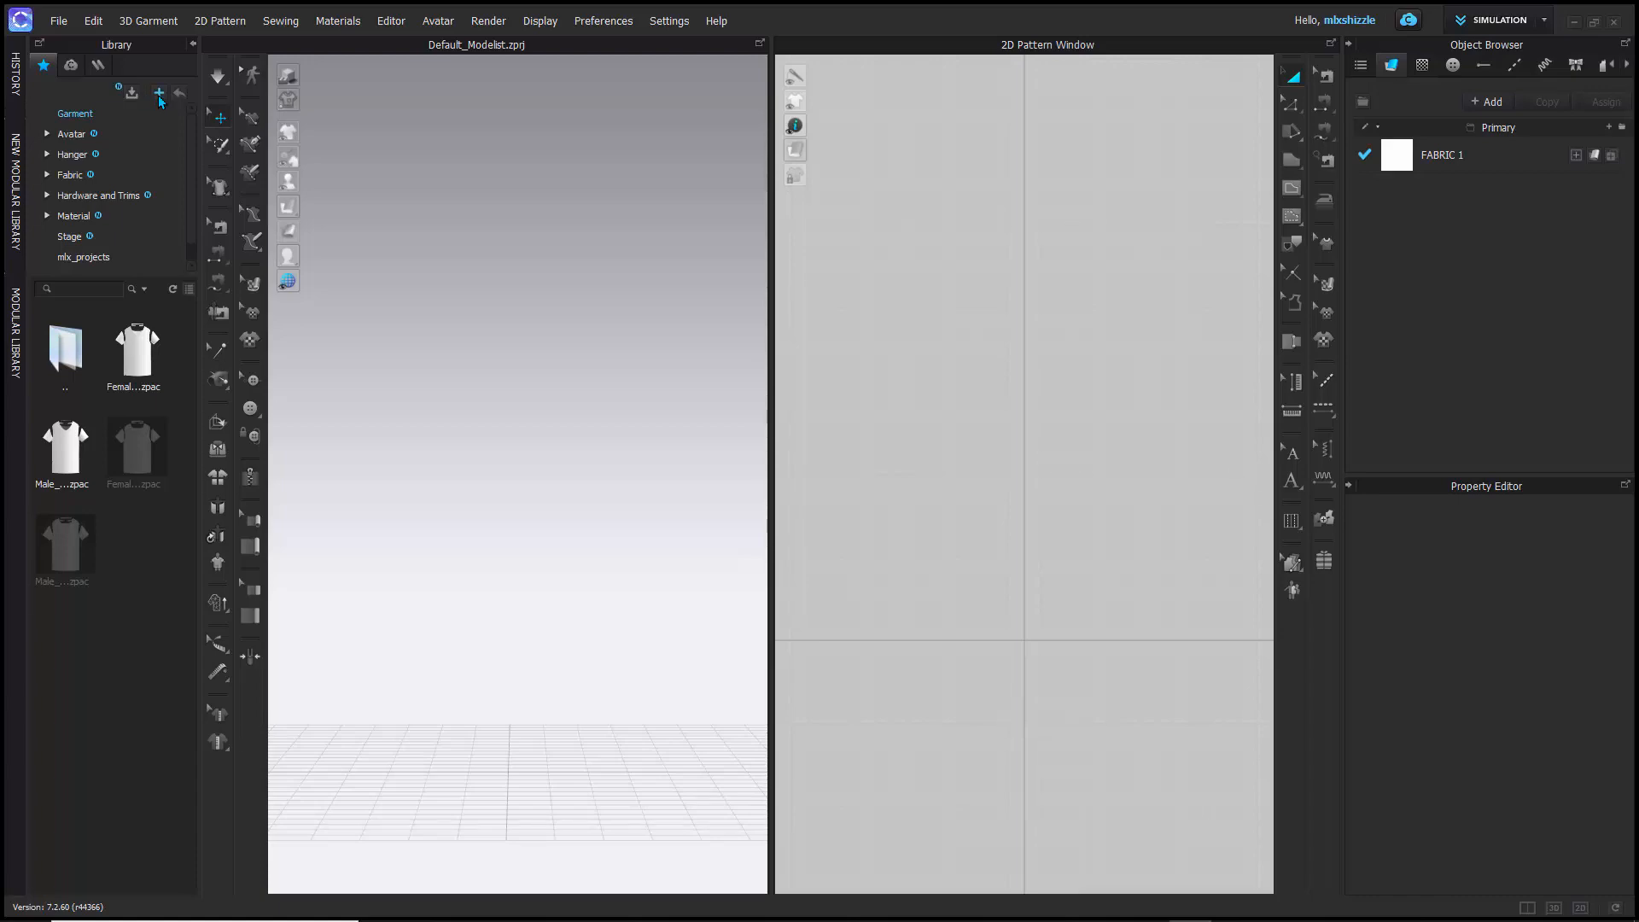
# - Add the mlx_projects folder from 3D Fashion Design on drive D to the library
pyautogui.click(158, 94)
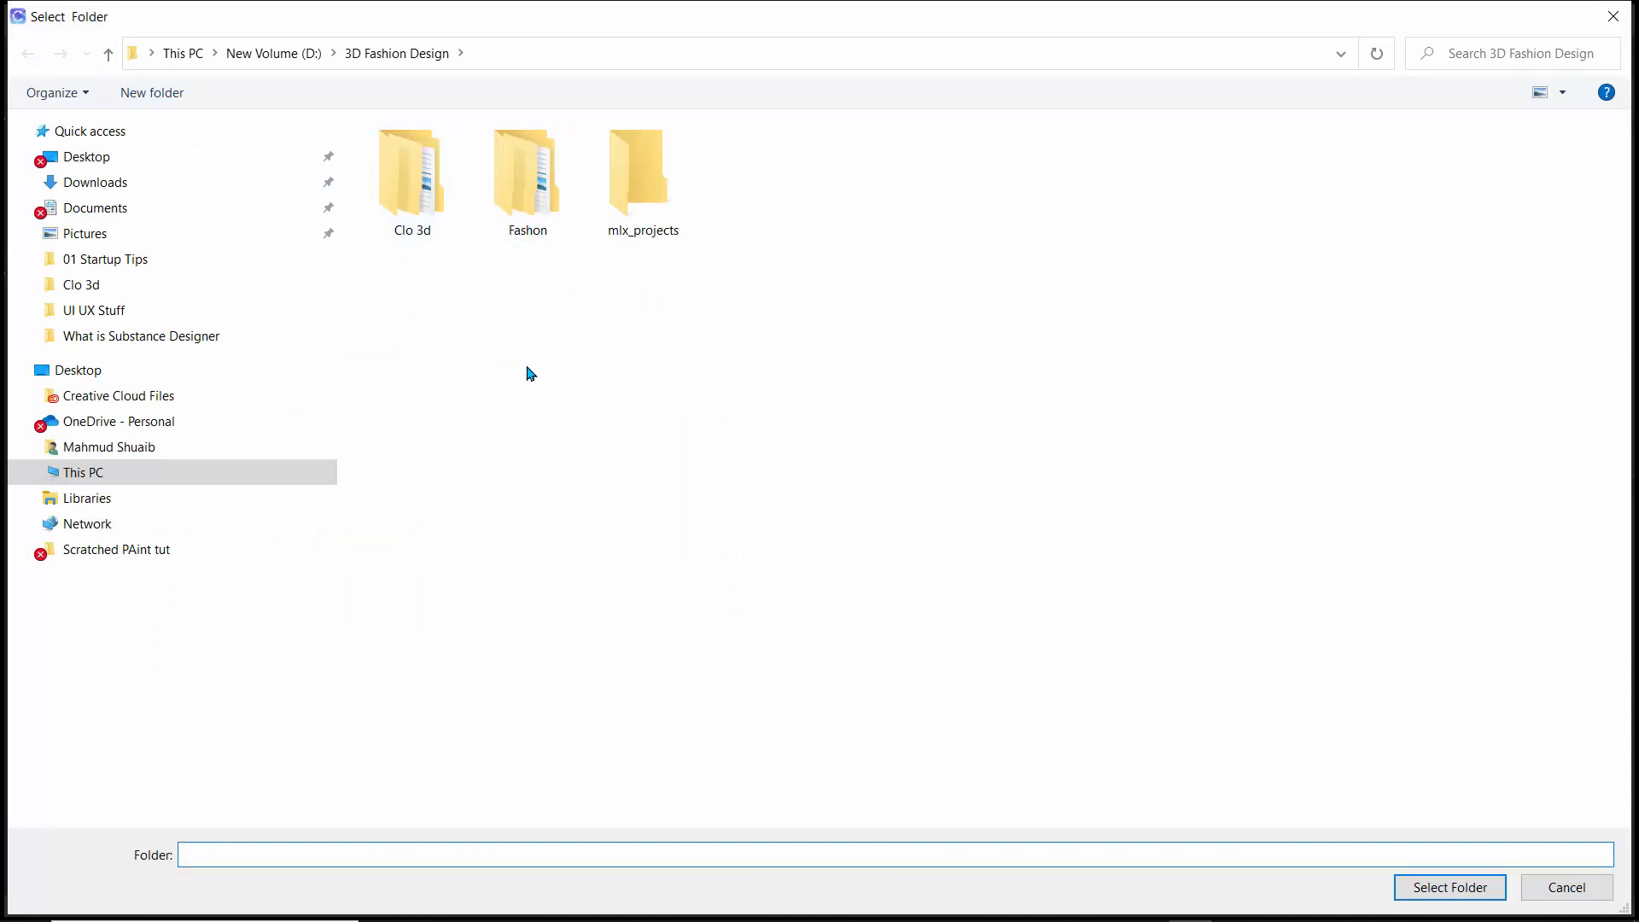
pyautogui.click(636, 175)
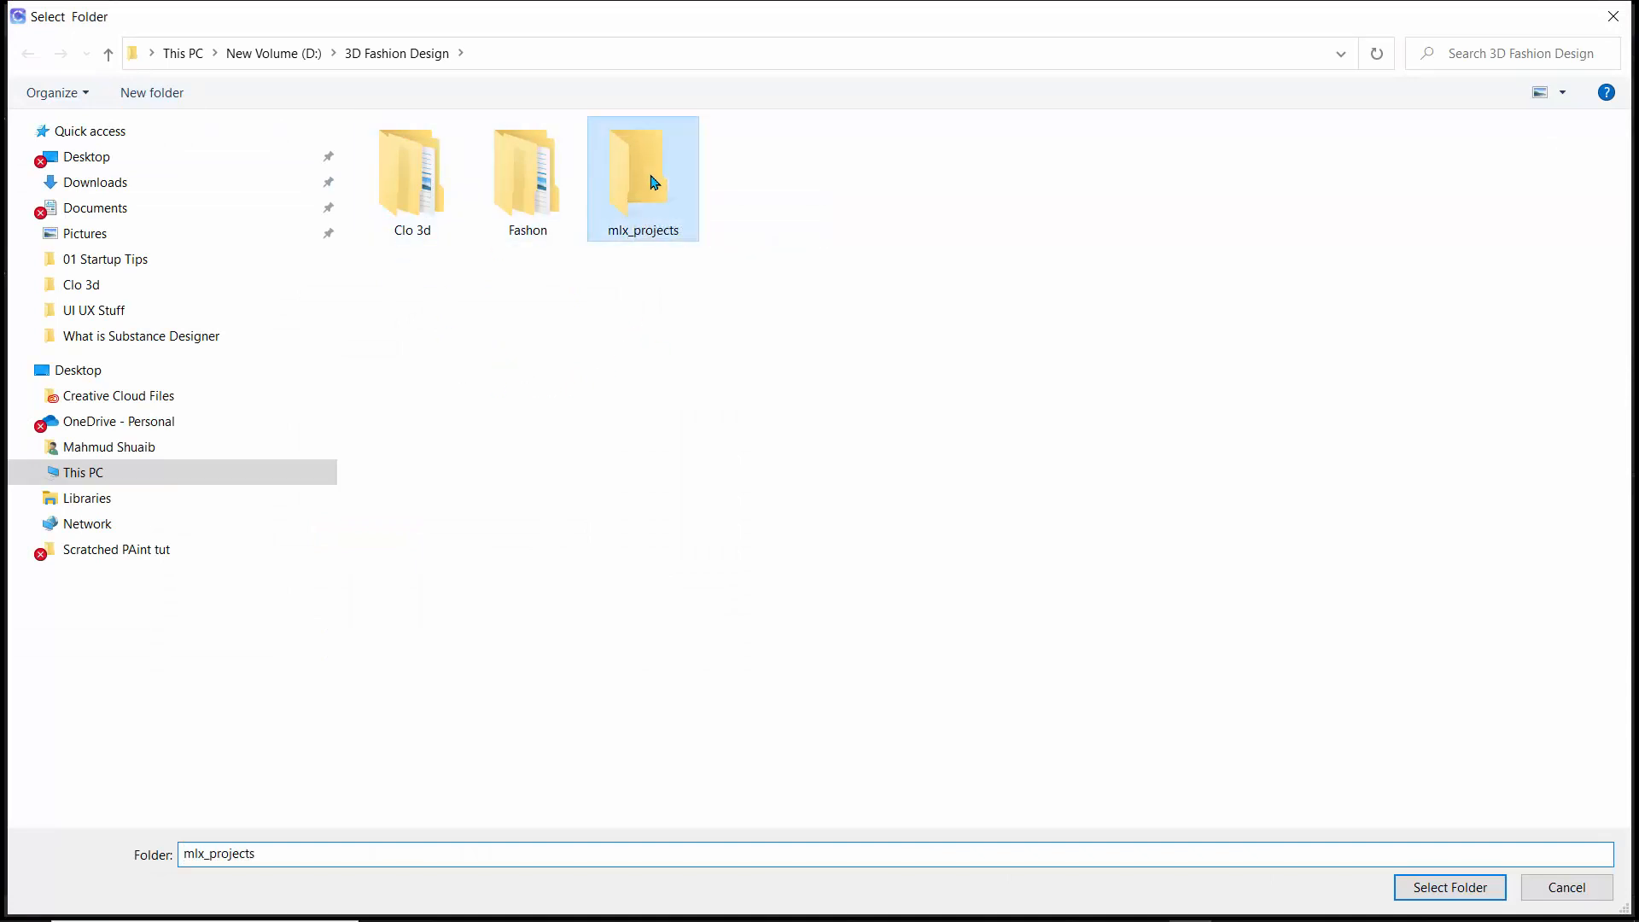
pyautogui.click(1434, 890)
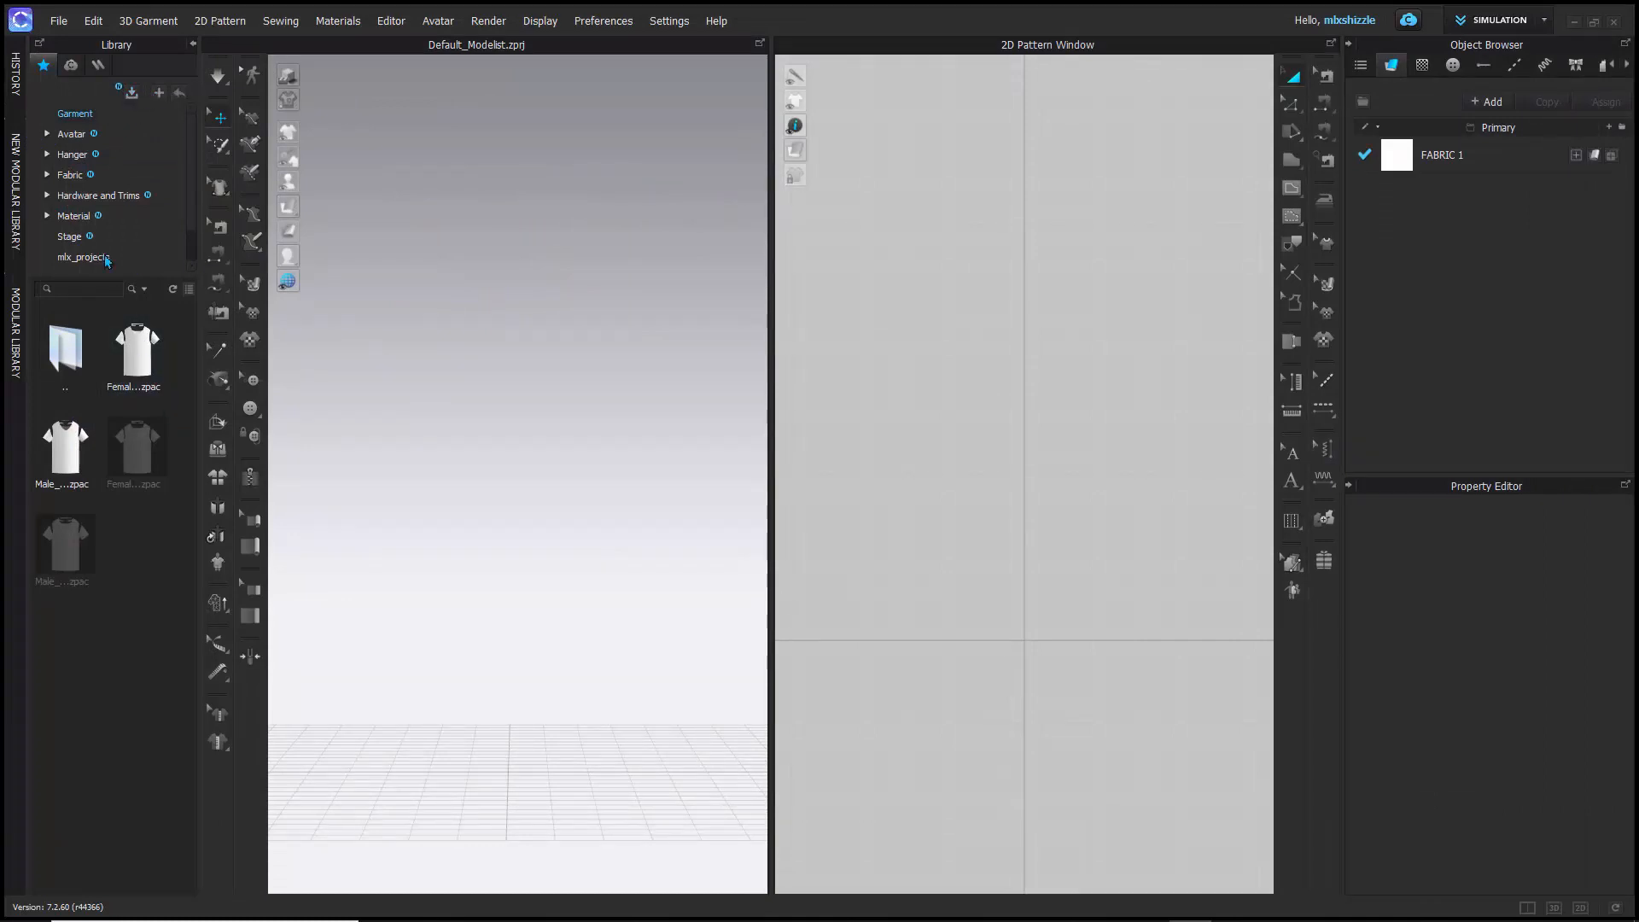
# - Open the library's Avatar folder with its subfolders expanded, and display the contents of Female_V2
pyautogui.click(65, 121)
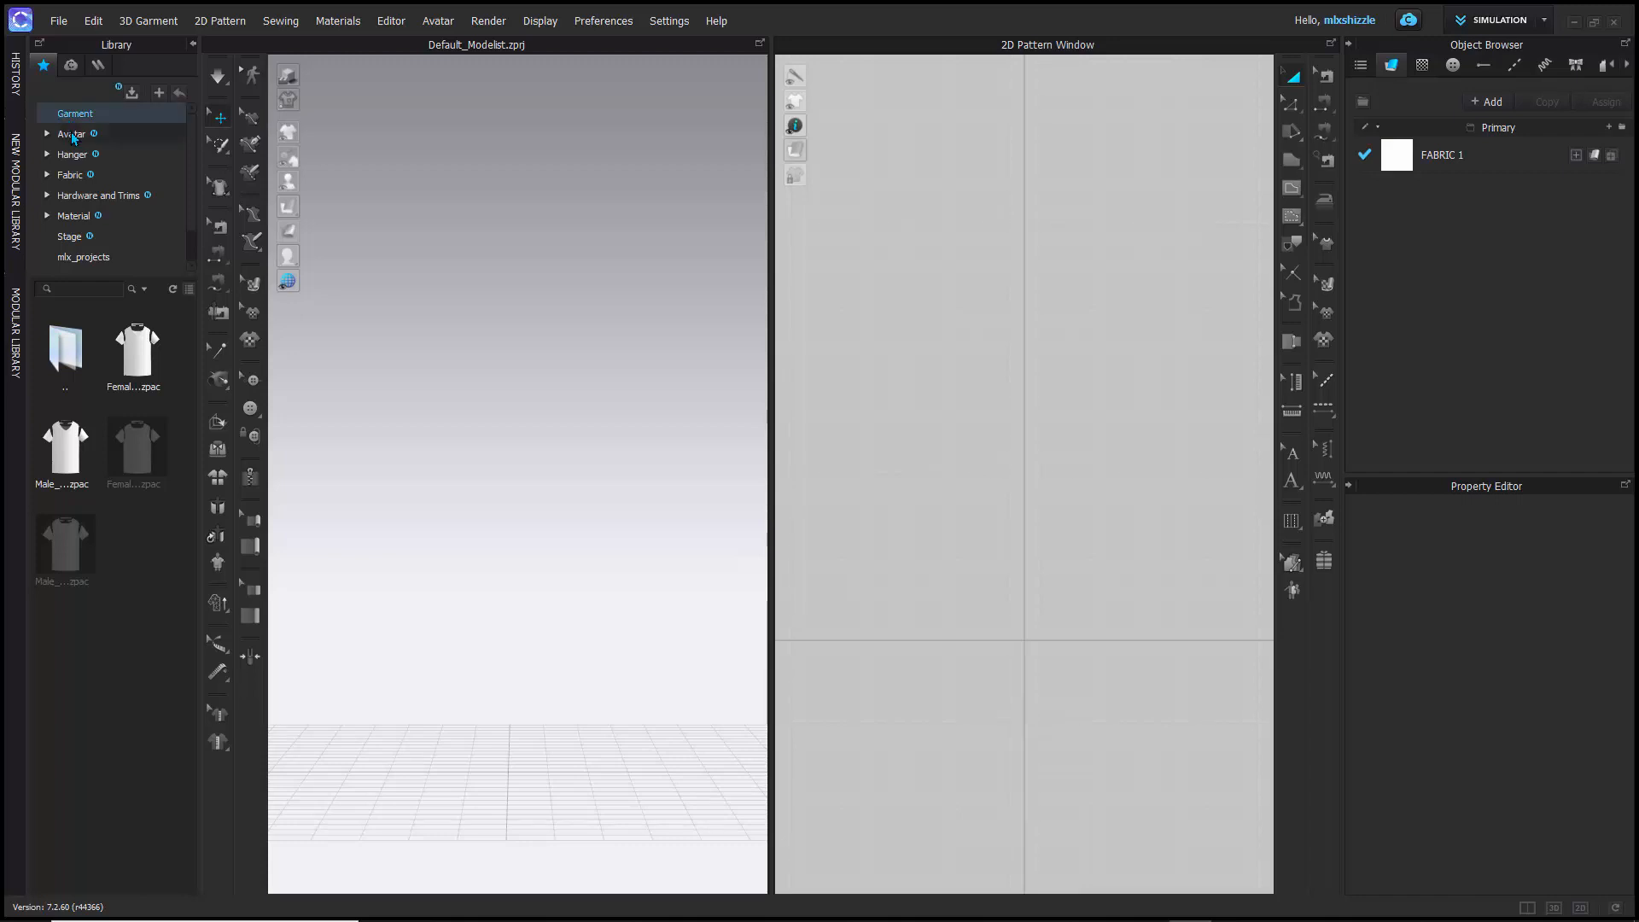
pyautogui.click(73, 135)
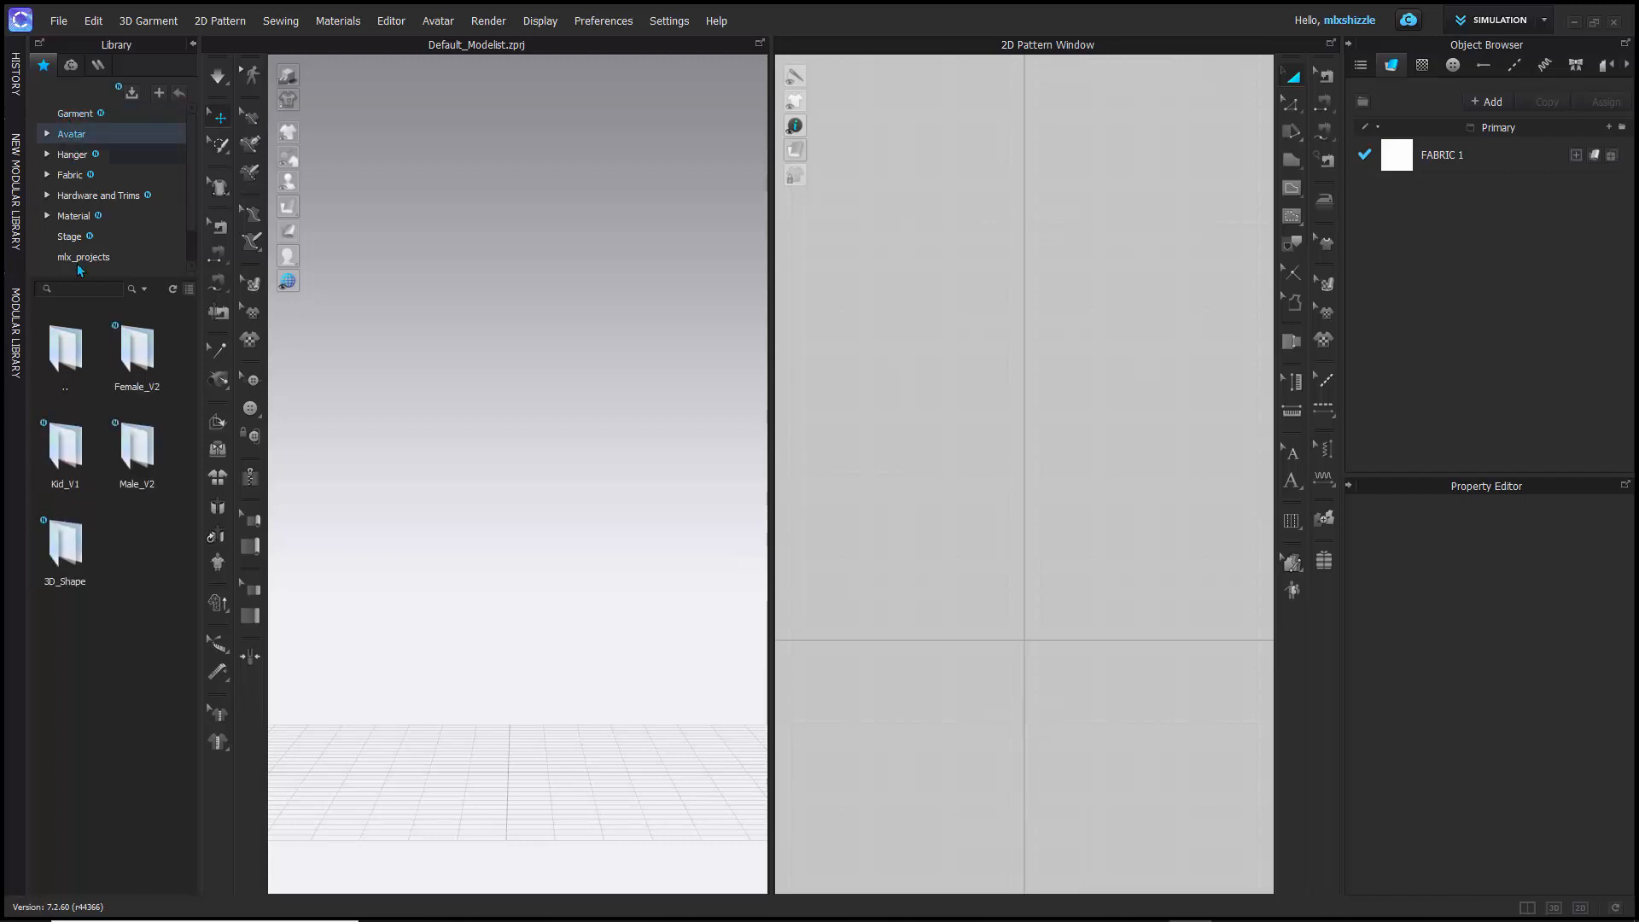
pyautogui.click(47, 134)
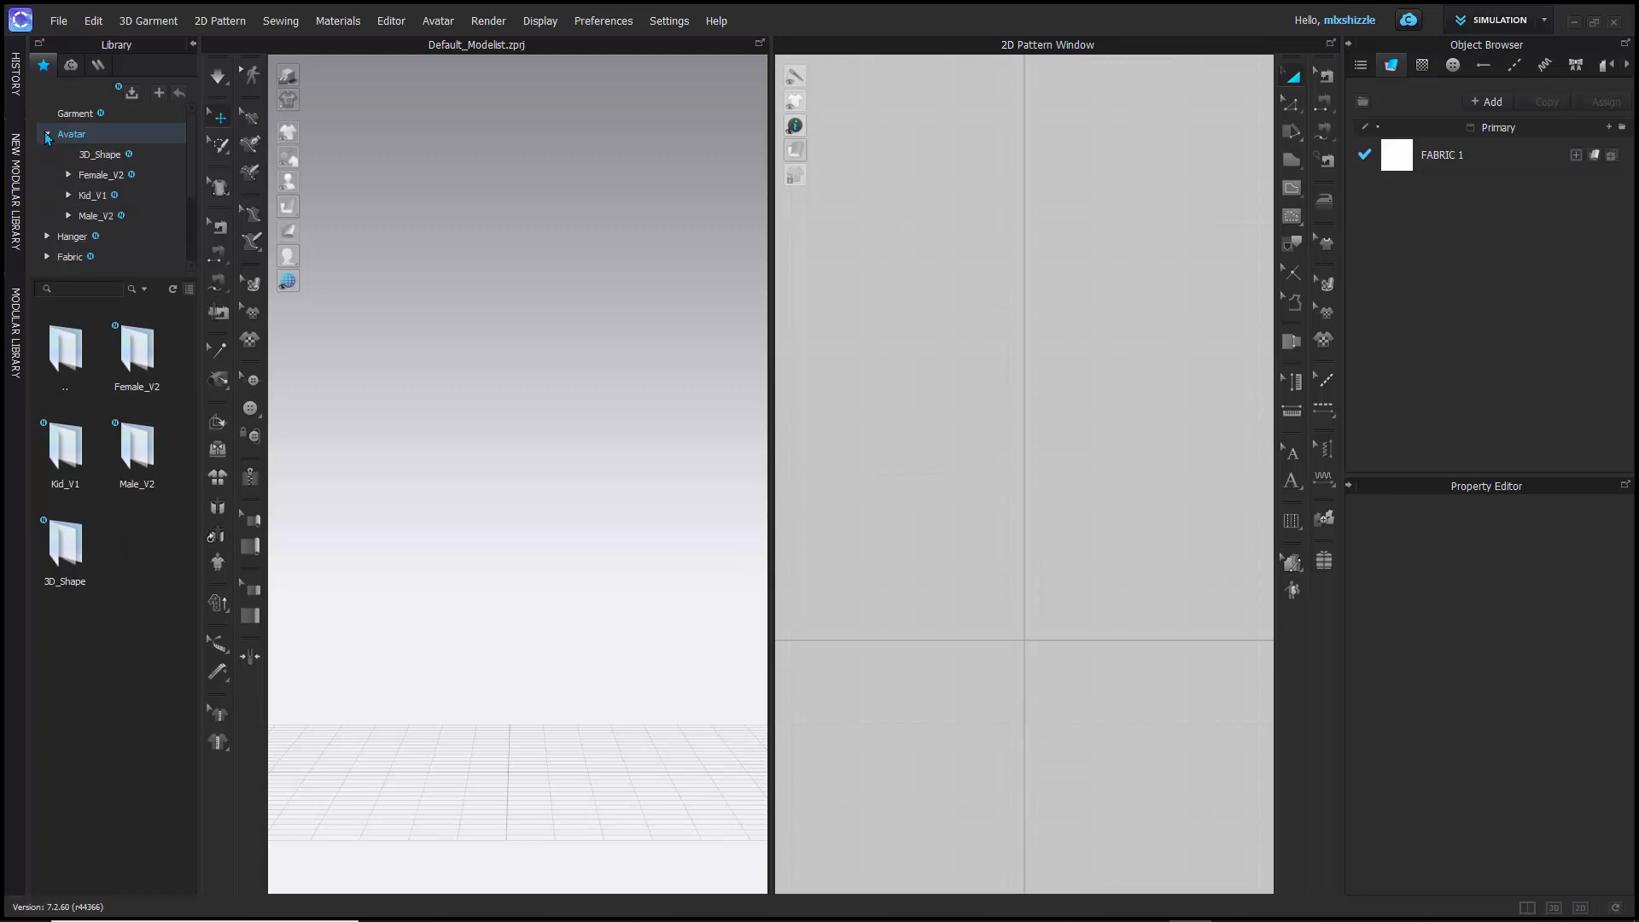
pyautogui.click(46, 134)
pyautogui.click(46, 134)
pyautogui.click(47, 134)
pyautogui.click(47, 134)
pyautogui.doubleClick(148, 358)
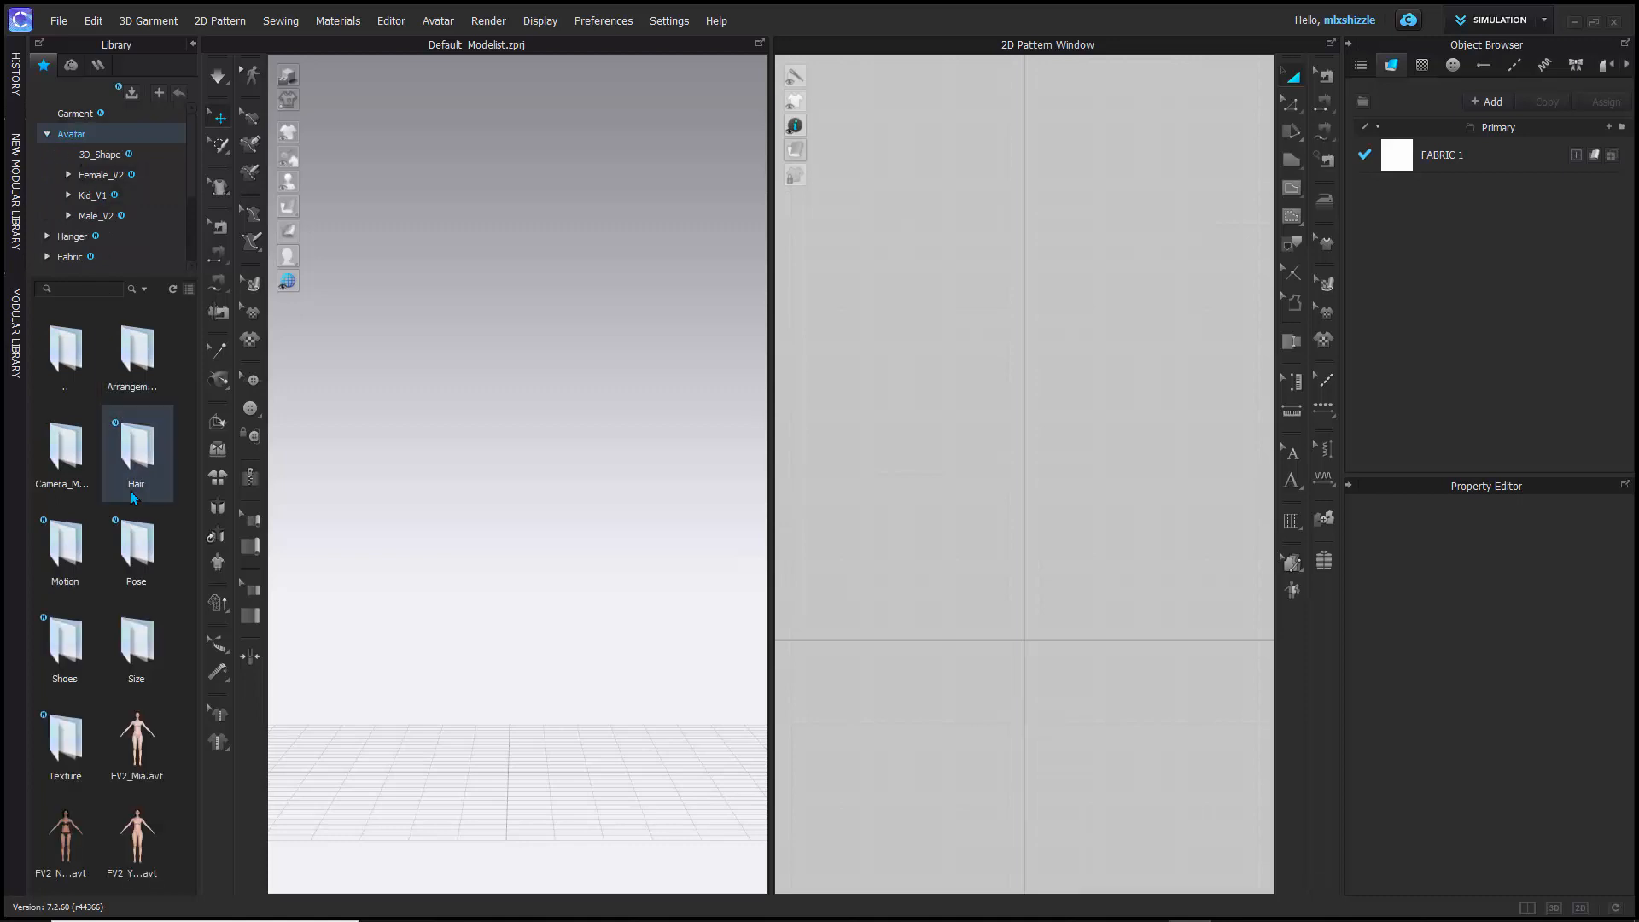
# - Preview the FV2_Mia, FV2_Yuna and FV2_Naomi avatars from the Female_V2 folder
pyautogui.moveTo(143, 769)
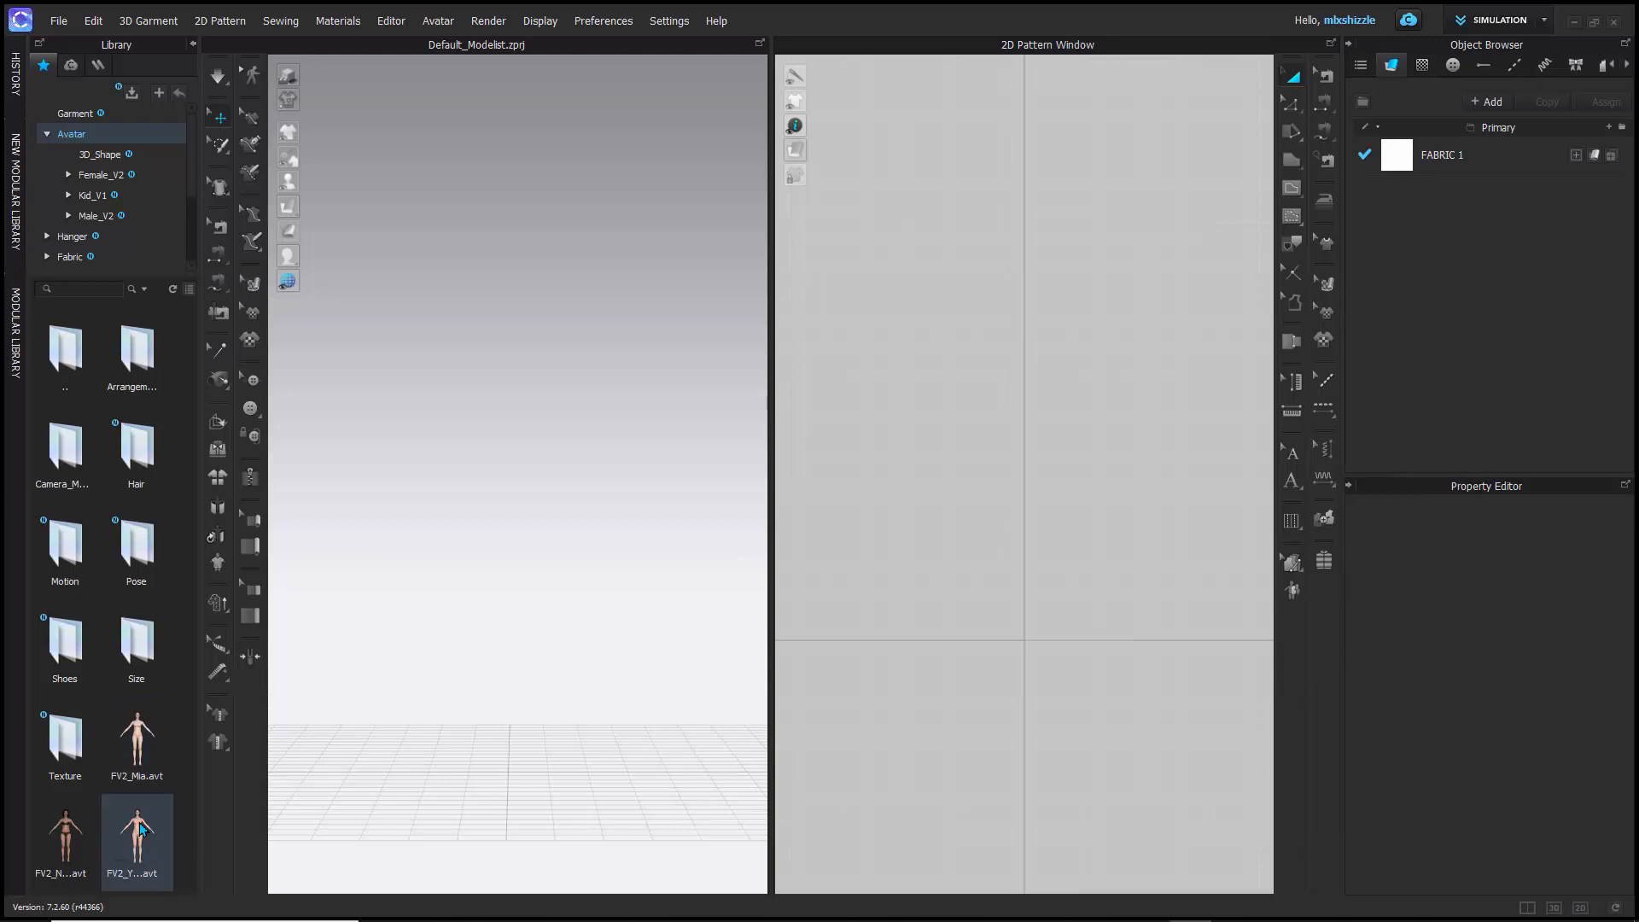
pyautogui.moveTo(143, 828)
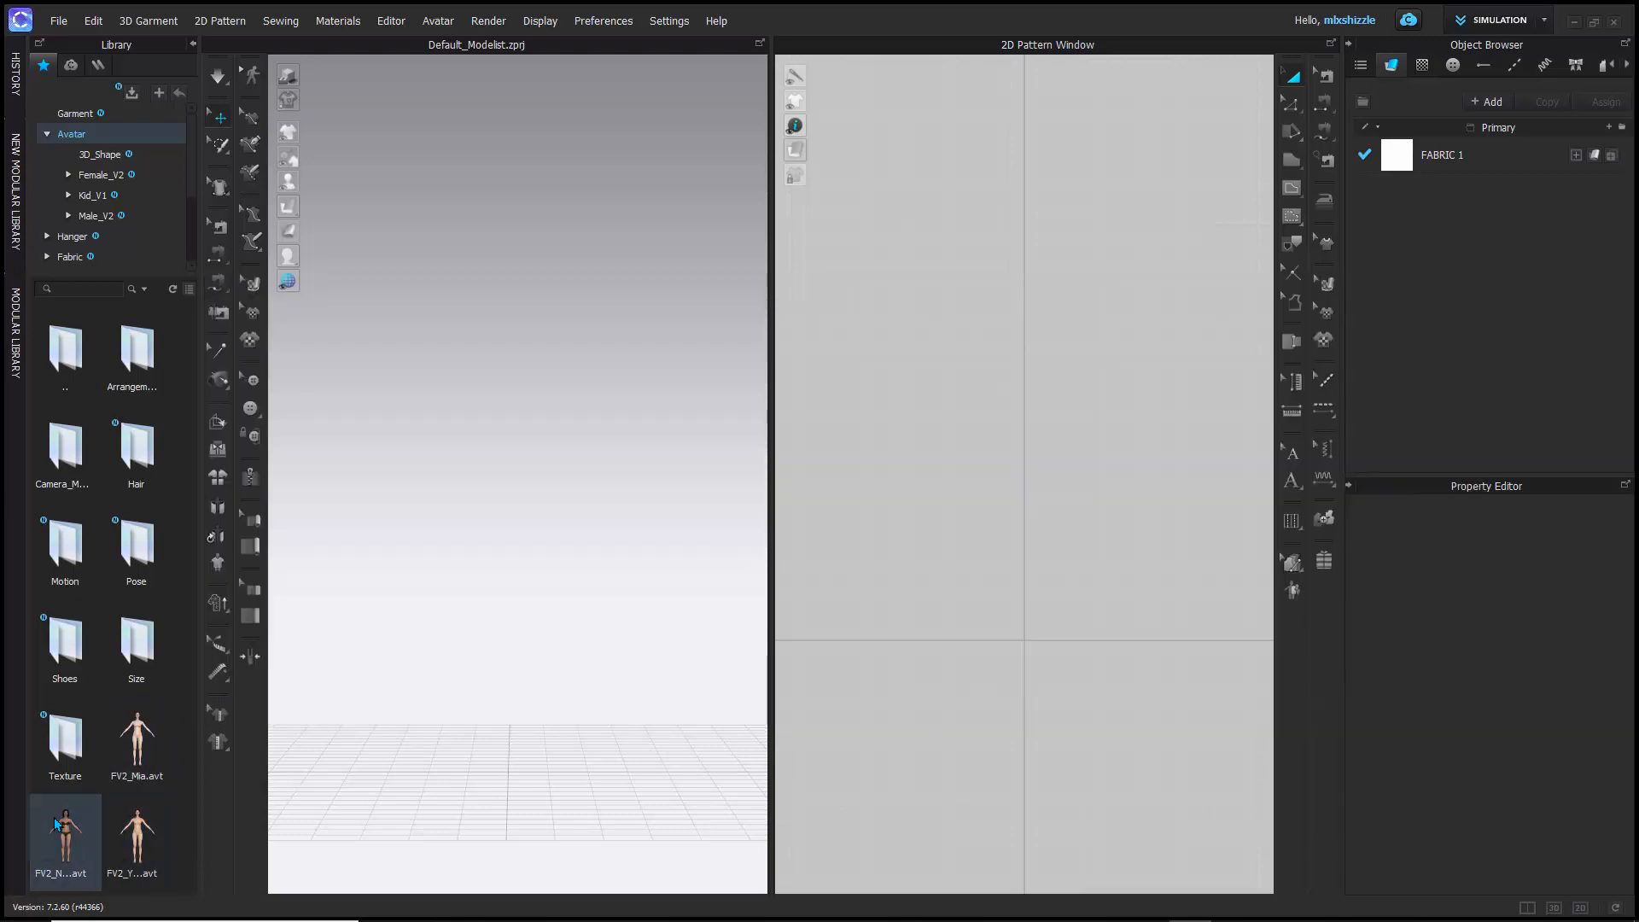
pyautogui.moveTo(69, 832)
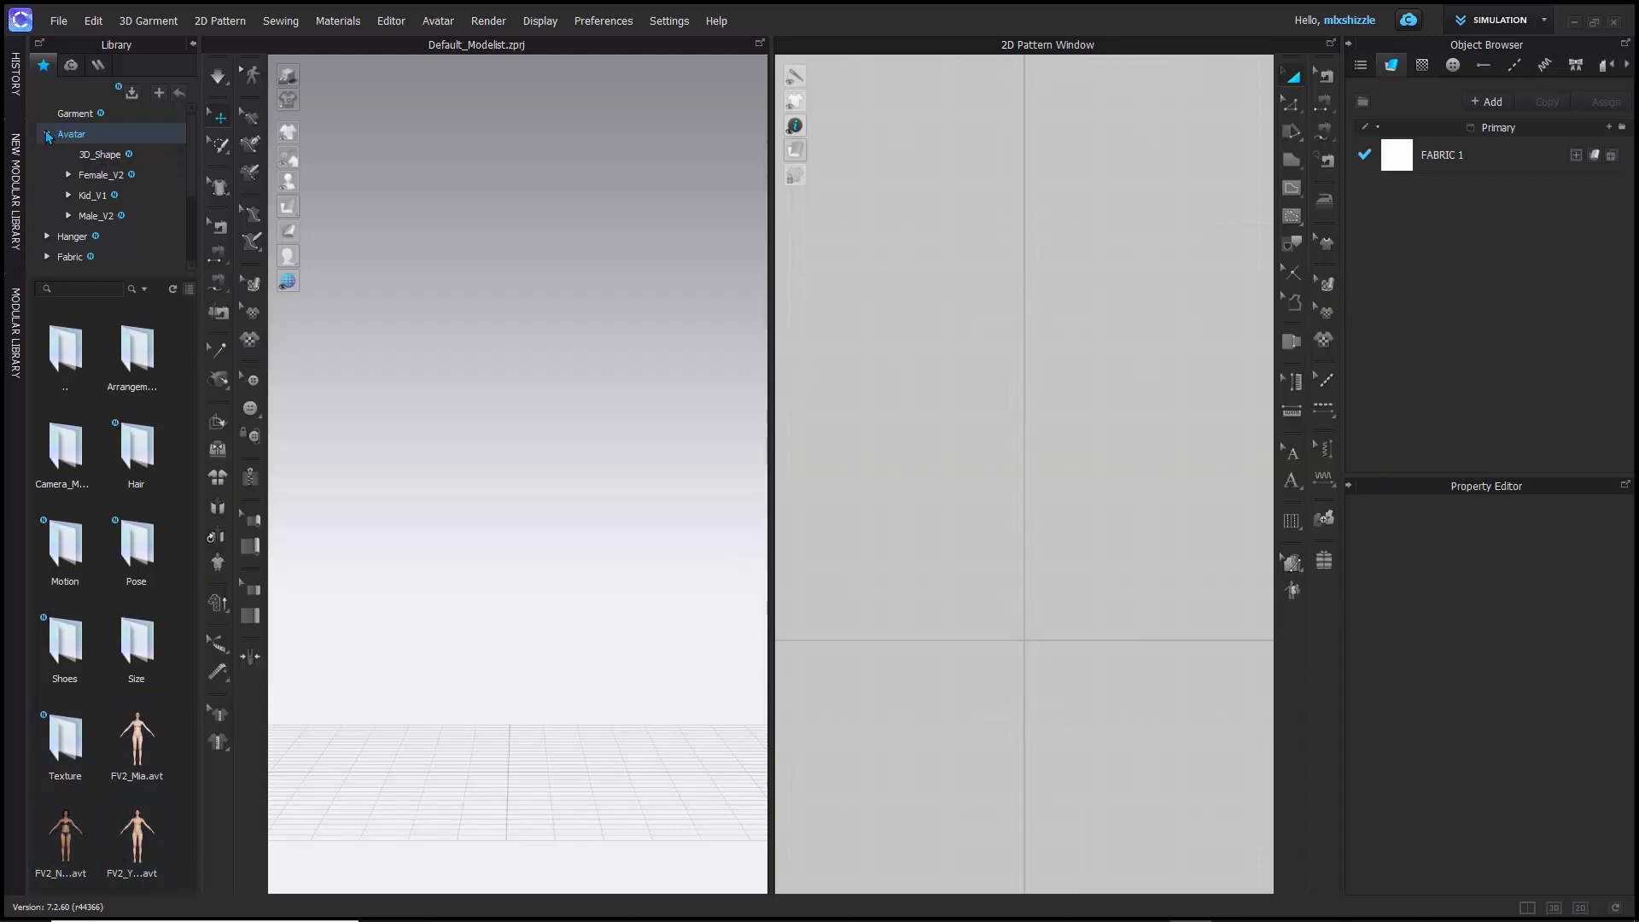
# - Select the Female_V2 folder in the library and load the FV2_Naomi avatar into the 3D window
pyautogui.click(47, 134)
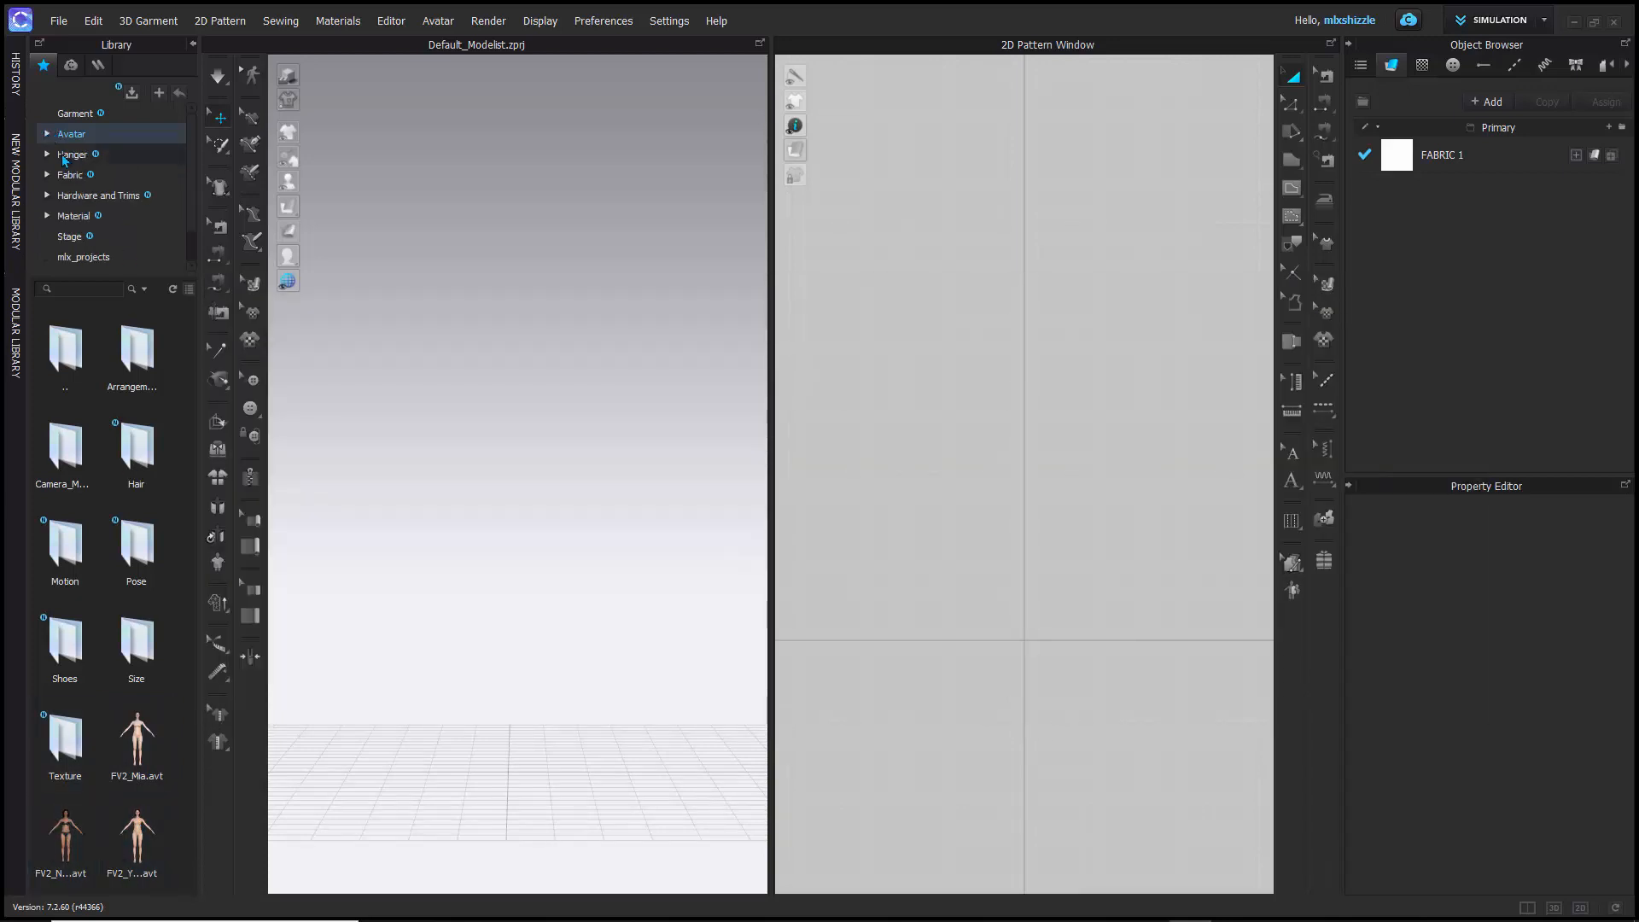
pyautogui.click(47, 134)
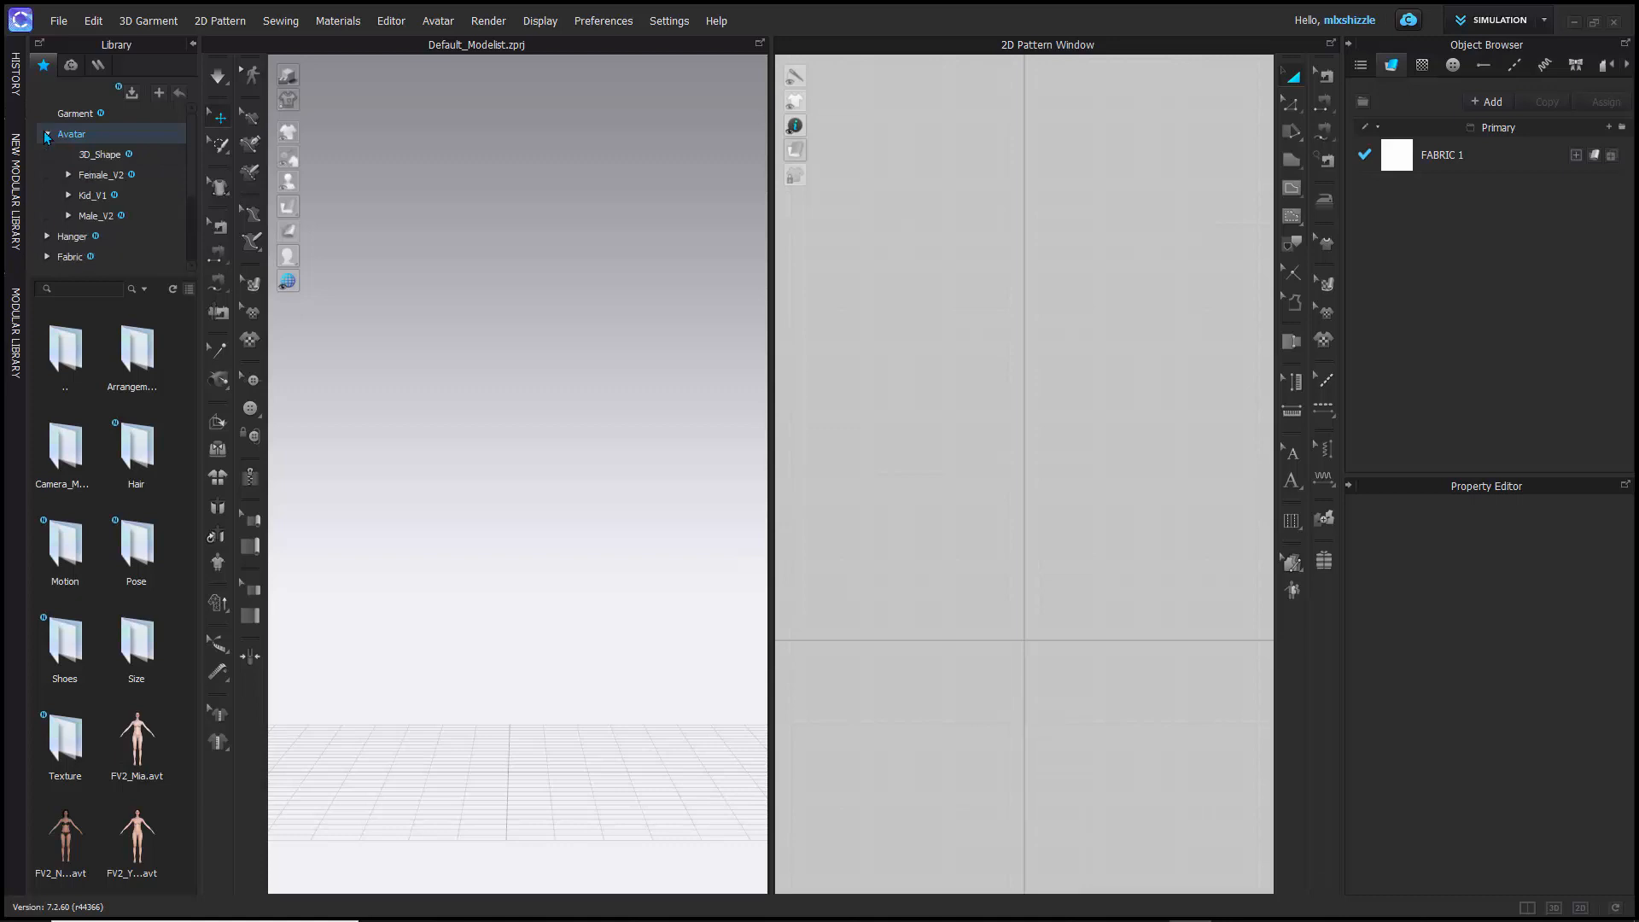
pyautogui.click(90, 174)
pyautogui.click(69, 174)
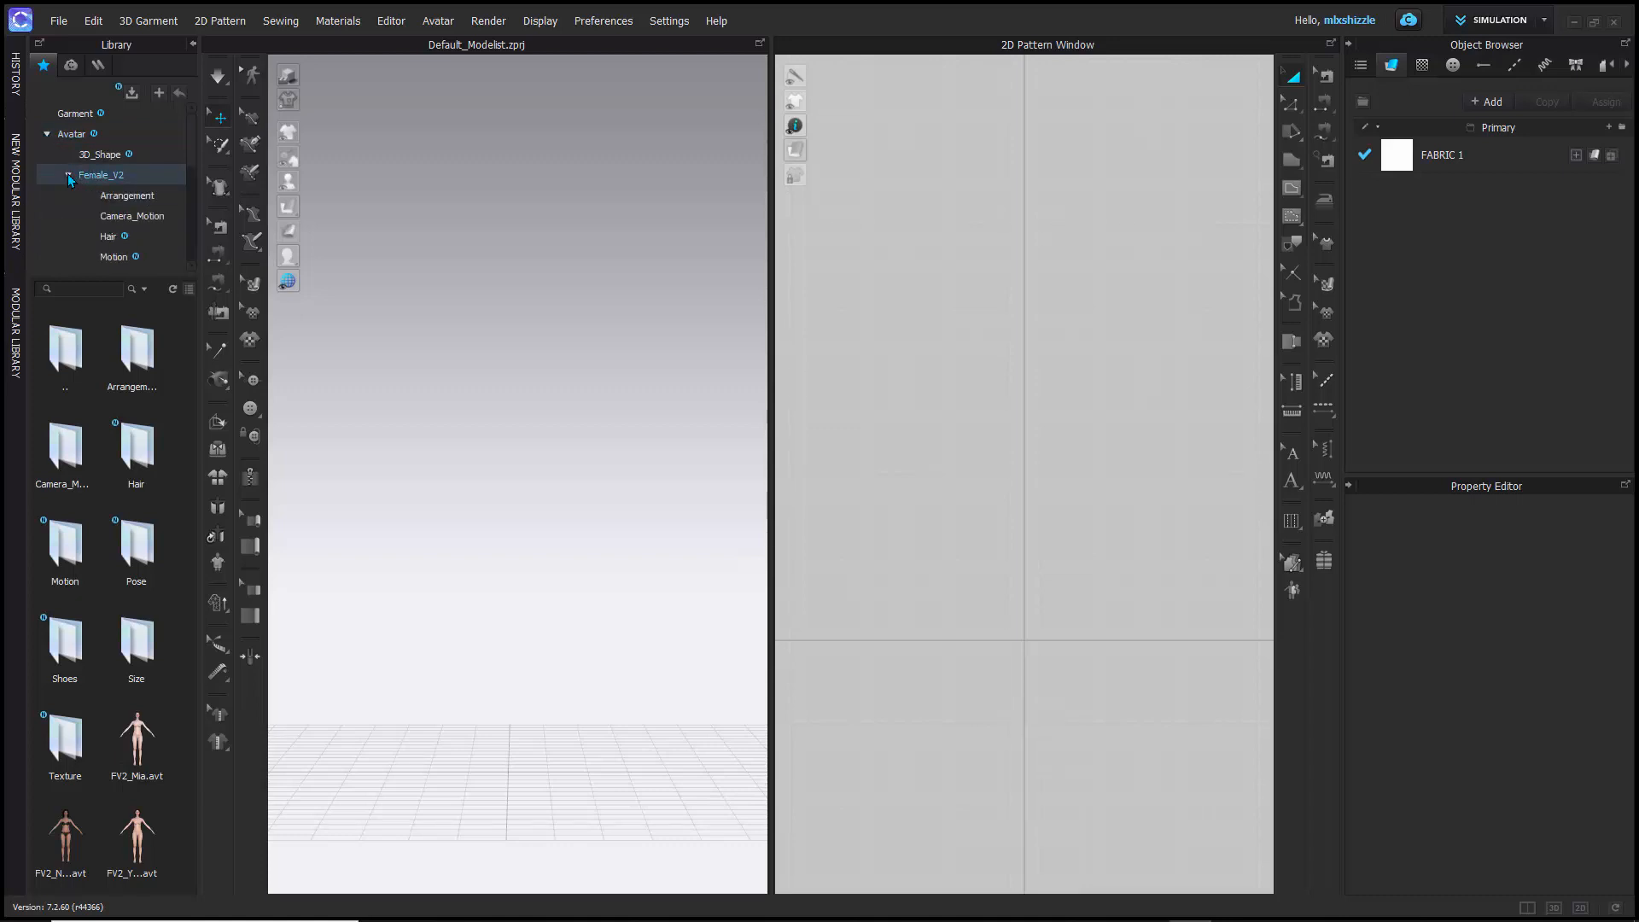
pyautogui.click(68, 174)
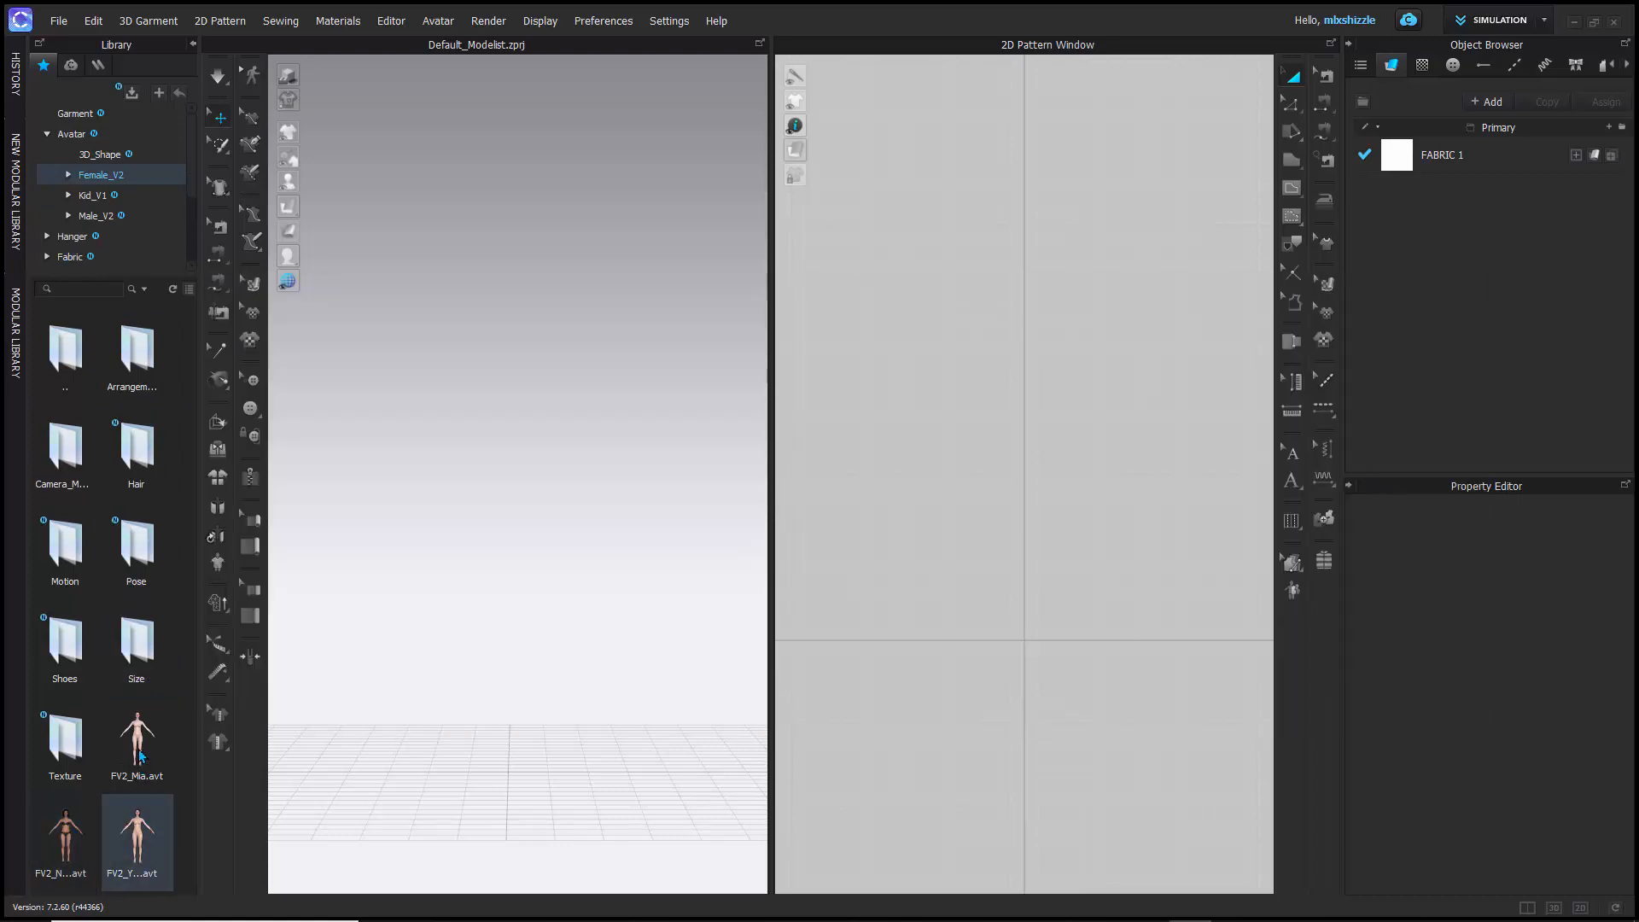
pyautogui.moveTo(142, 753)
pyautogui.moveTo(152, 845)
pyautogui.moveTo(66, 847)
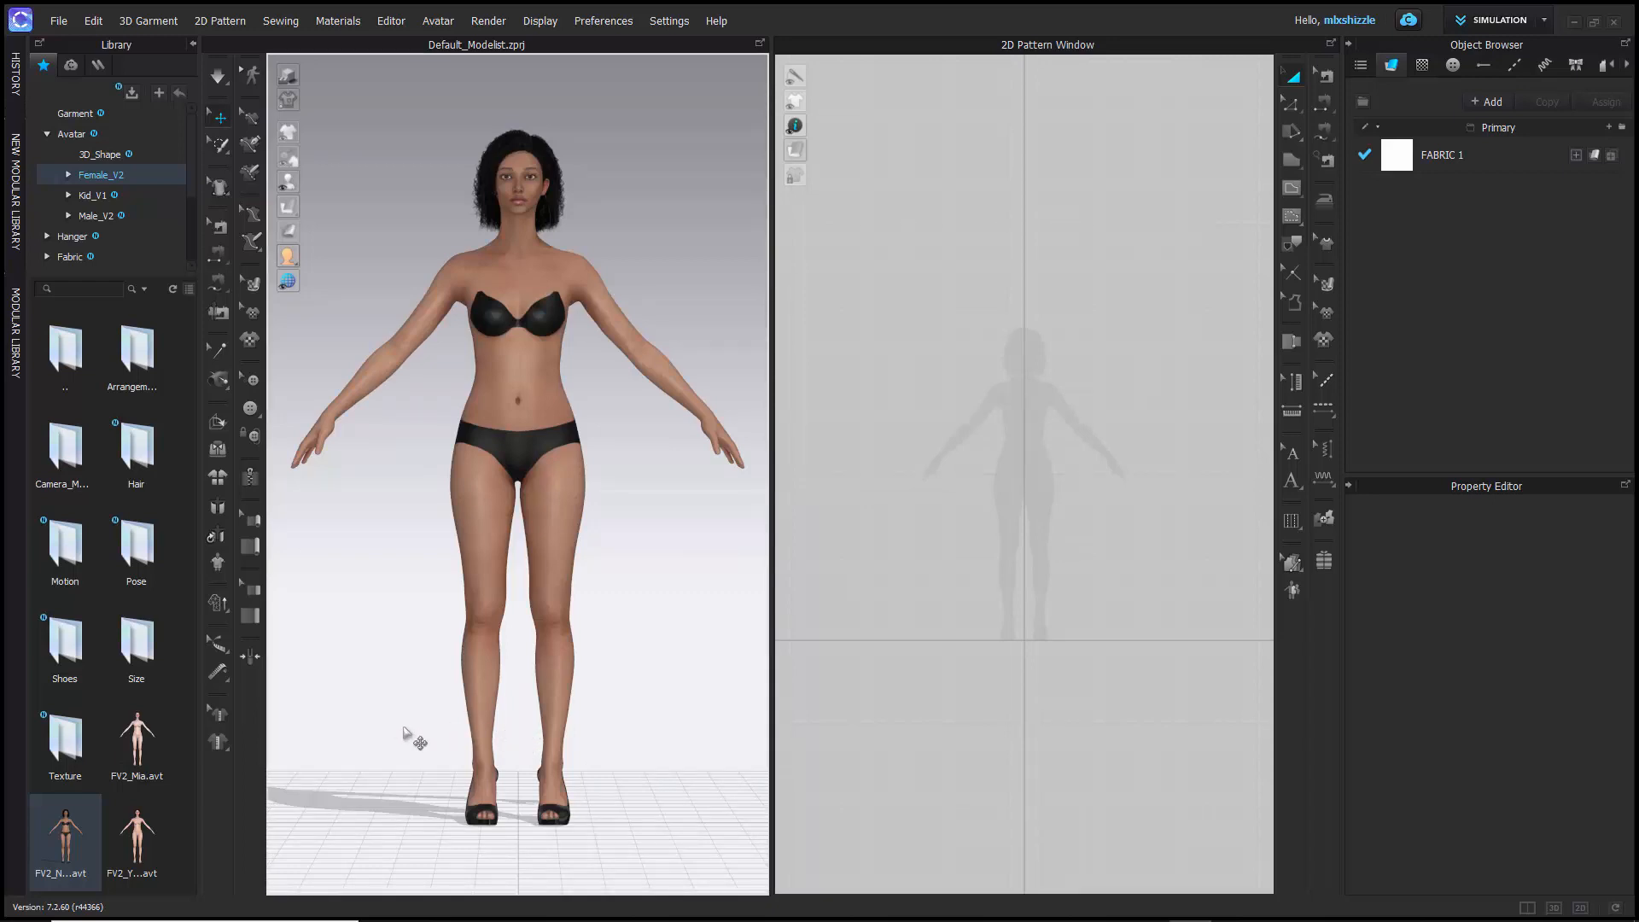
# - Pan and zoom the 3D view to examine the avatar up close and from a distance
pyautogui.moveTo(402, 732)
pyautogui.mouseDown(button='middle')
pyautogui.moveTo(380, 744)
pyautogui.moveTo(391, 695)
pyautogui.moveTo(392, 712)
pyautogui.mouseUp(button='middle')
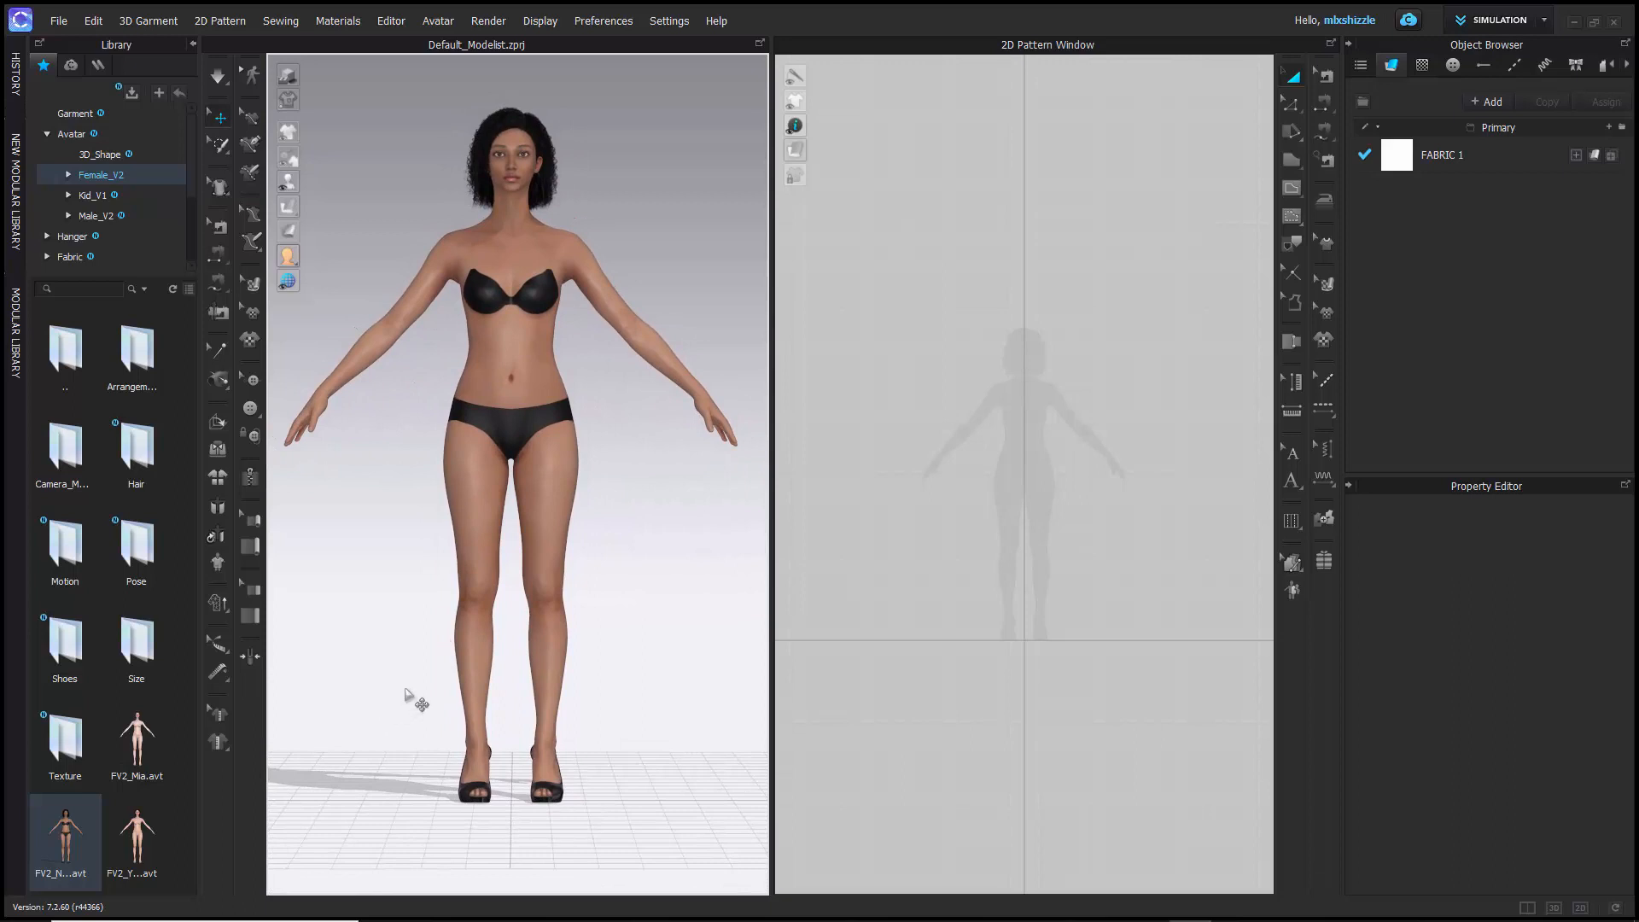
pyautogui.moveTo(457, 611); pyautogui.dragTo(471, 651, button='middle')
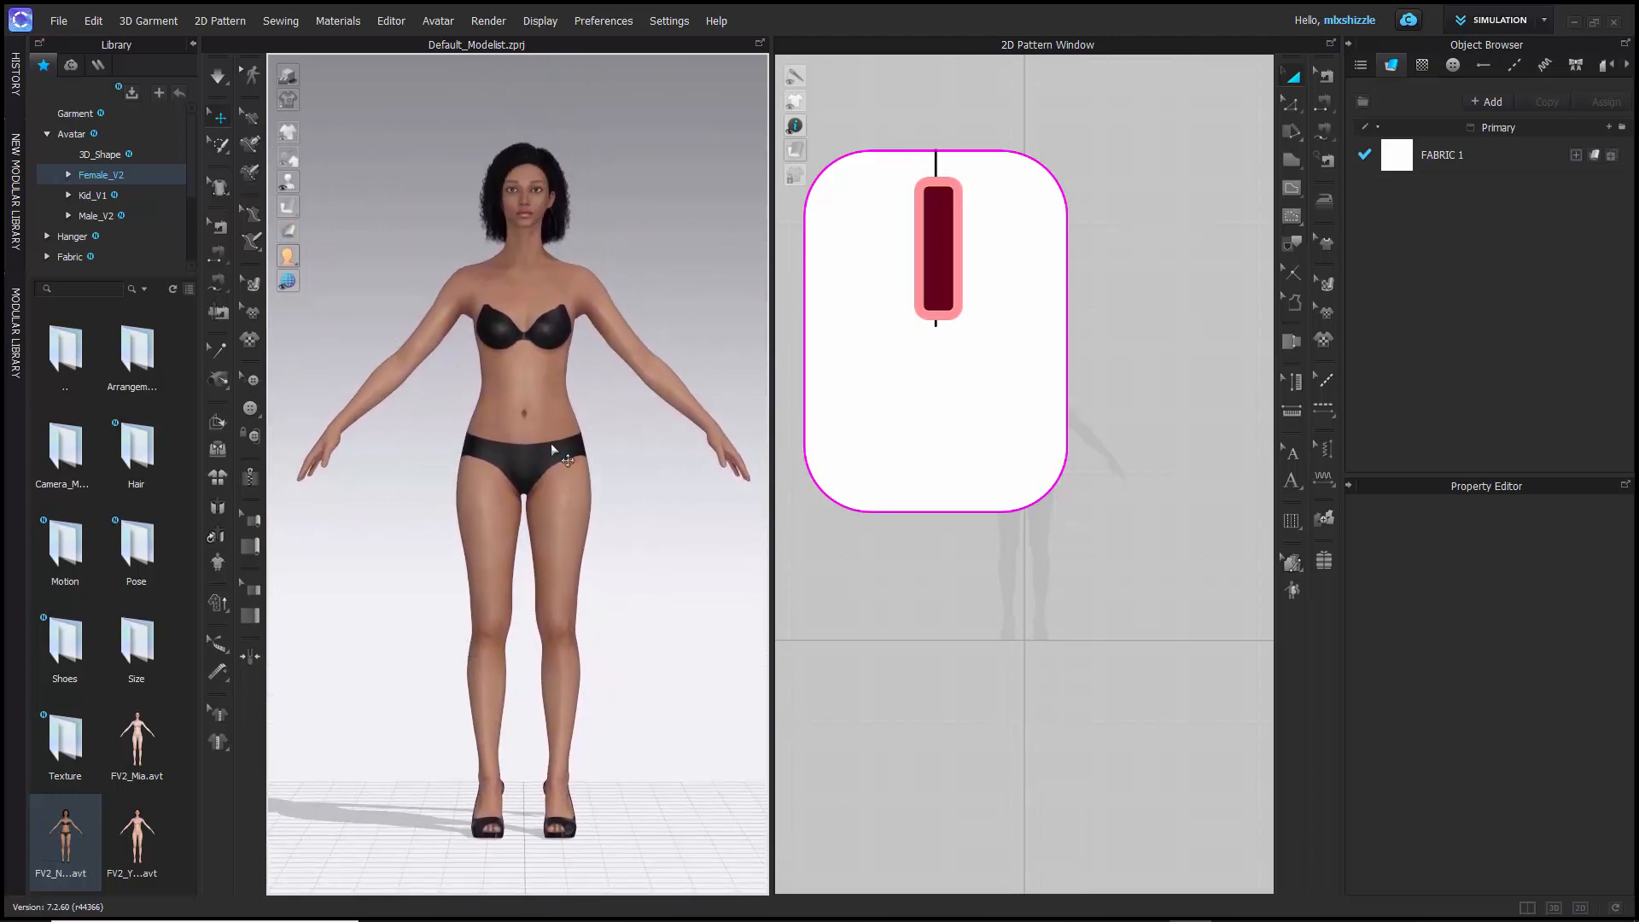
pyautogui.scroll(5, 556, 454)
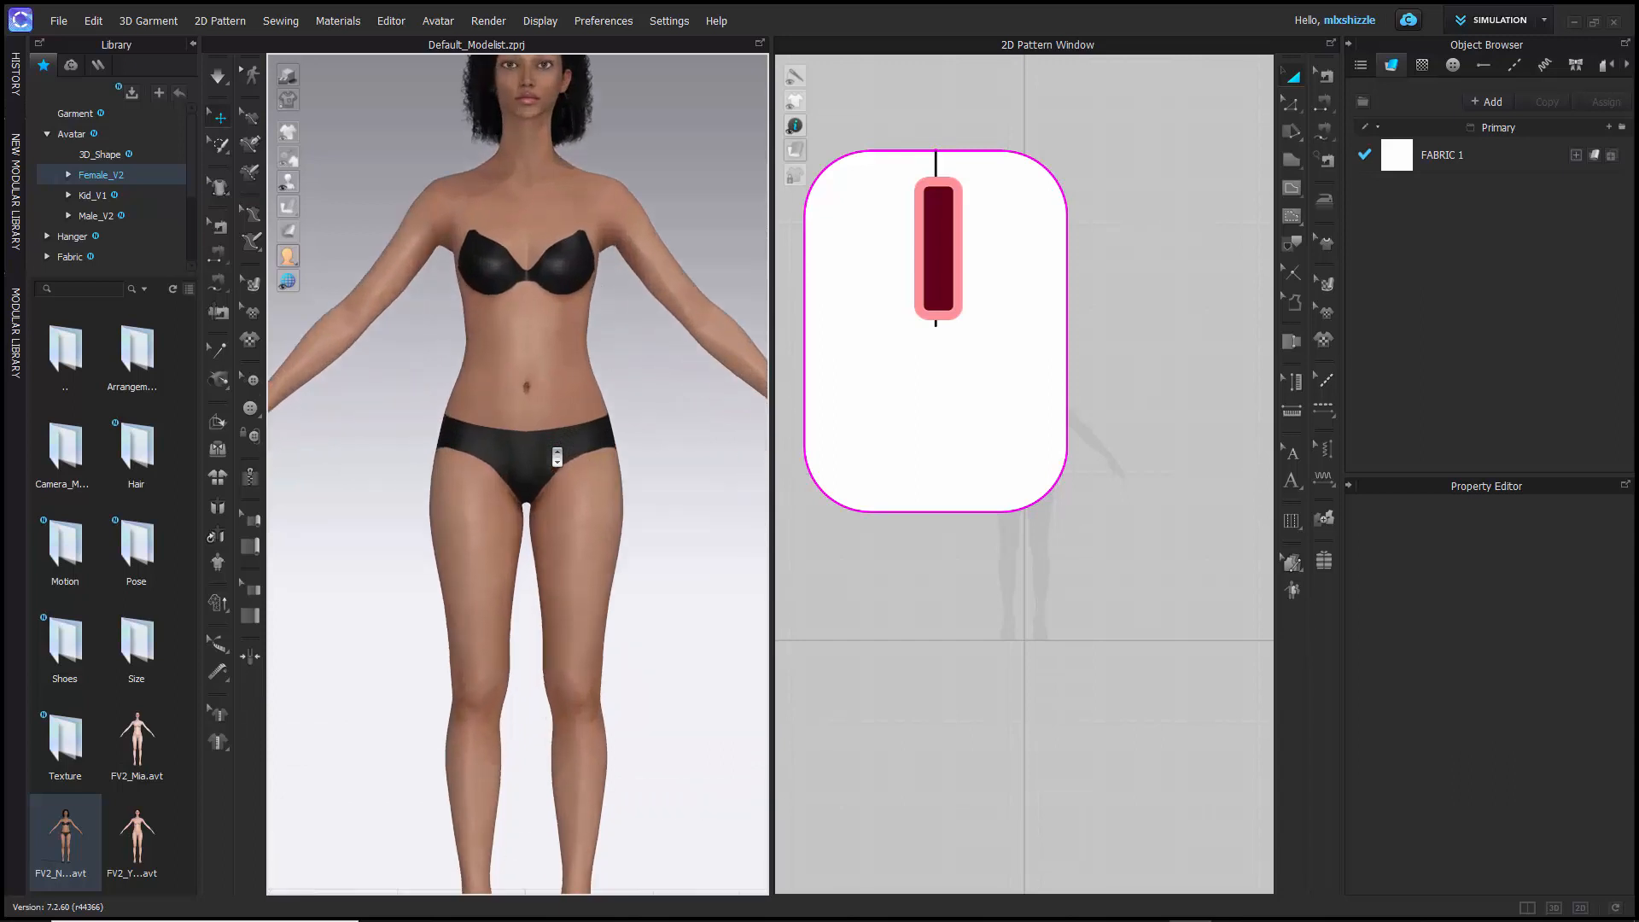
pyautogui.scroll(3, 557, 457)
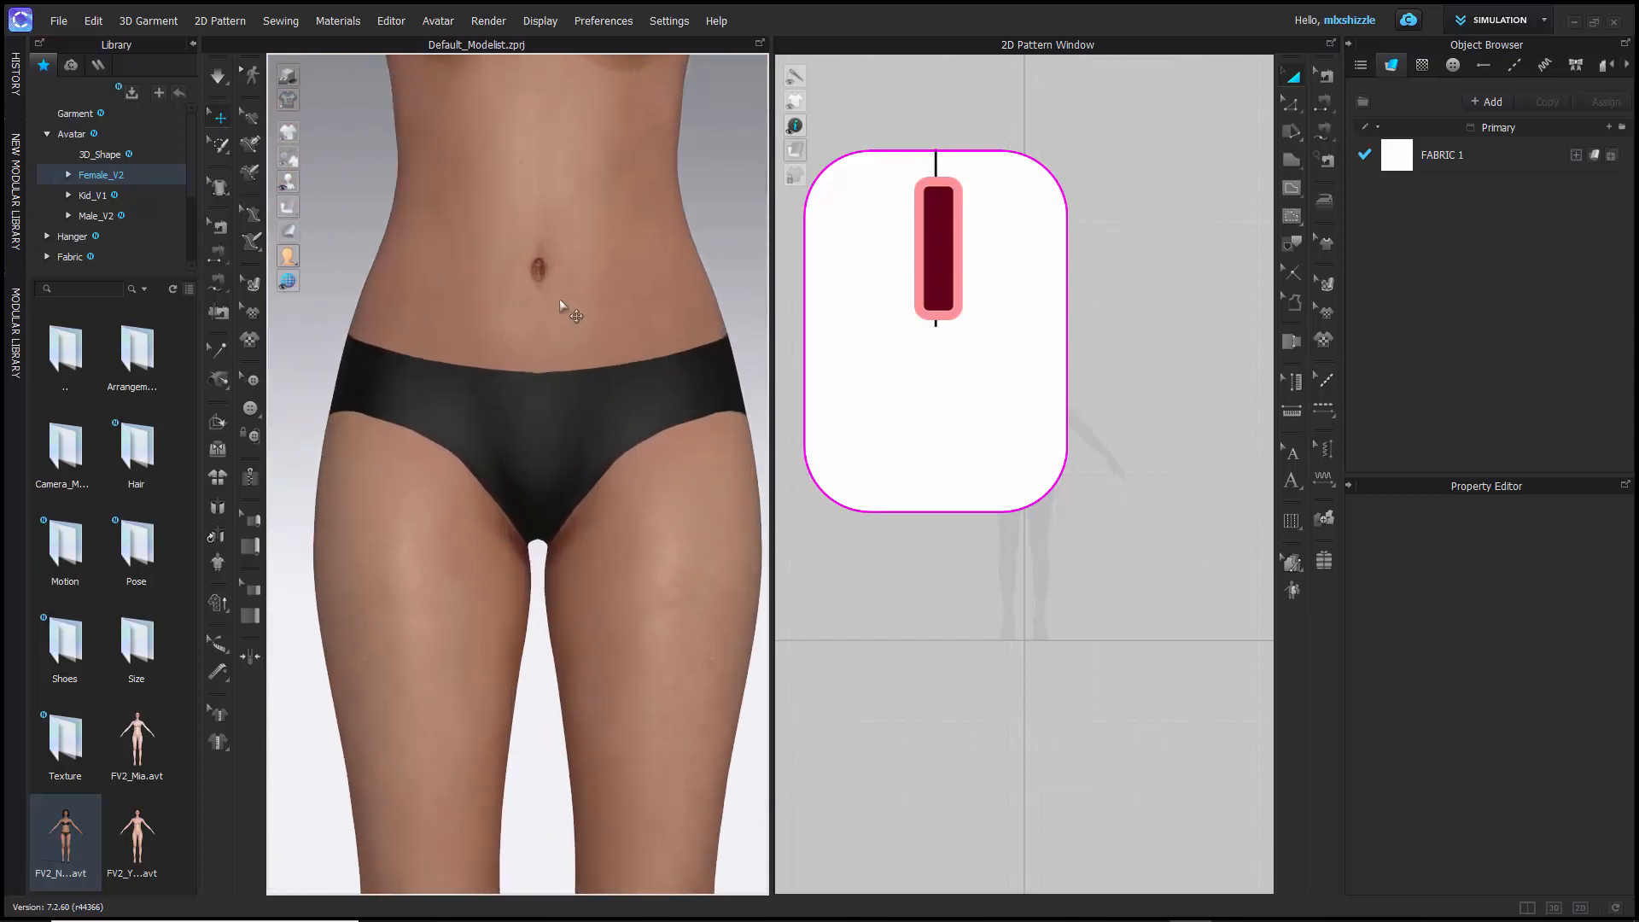
pyautogui.moveTo(561, 306); pyautogui.dragTo(567, 593, button='middle')
pyautogui.scroll(-2, 555, 597)
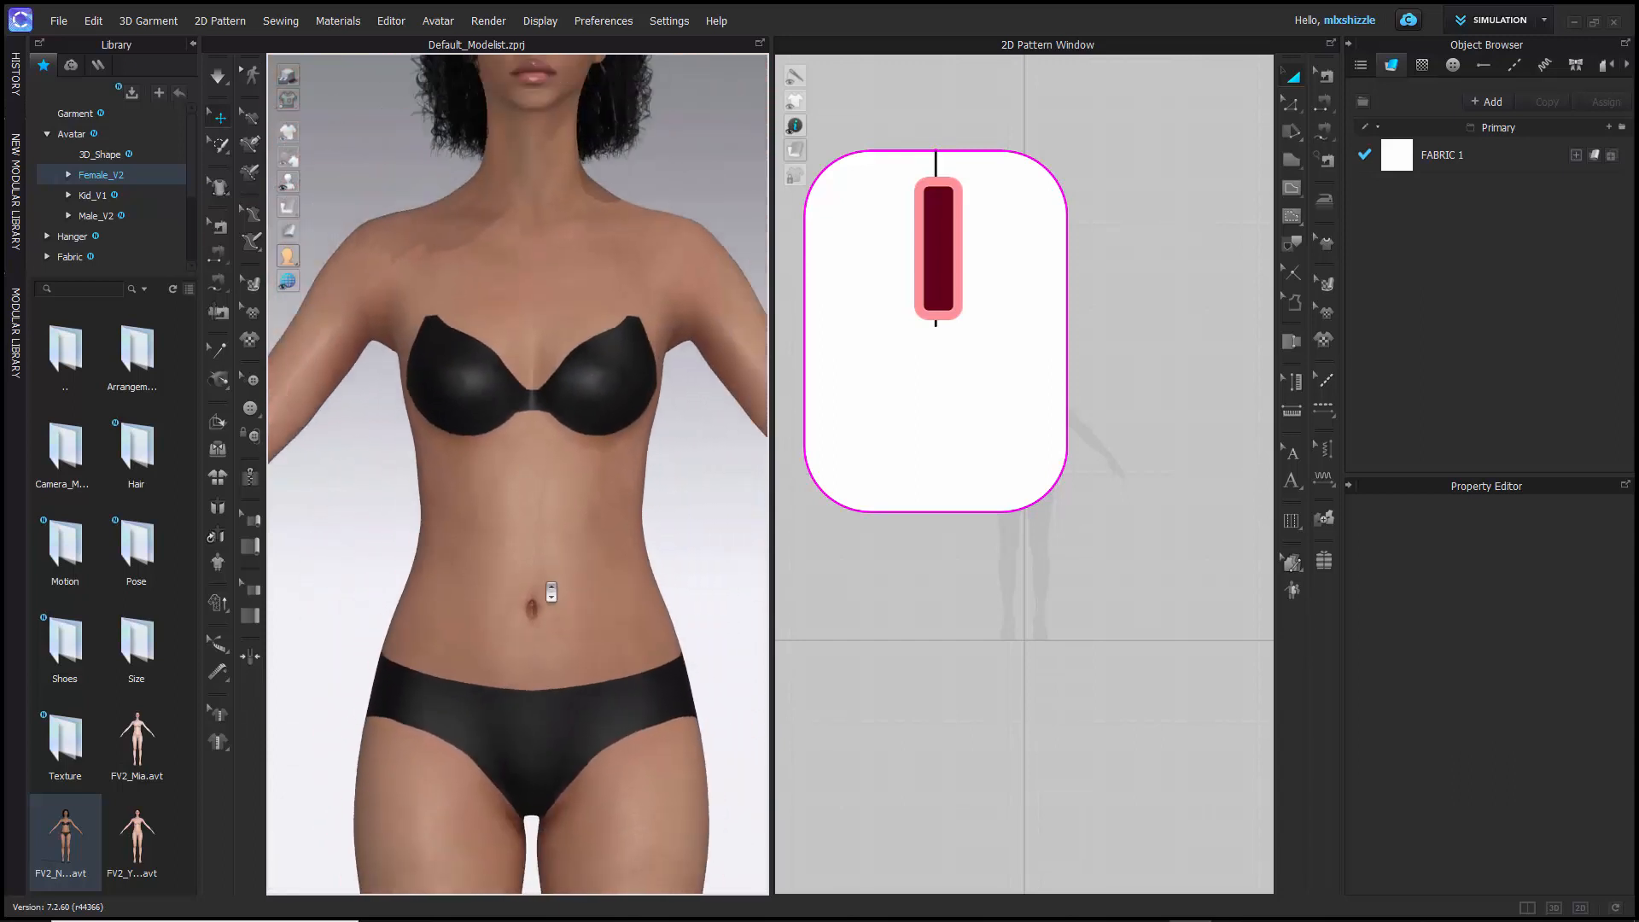
pyautogui.scroll(-6, 551, 591)
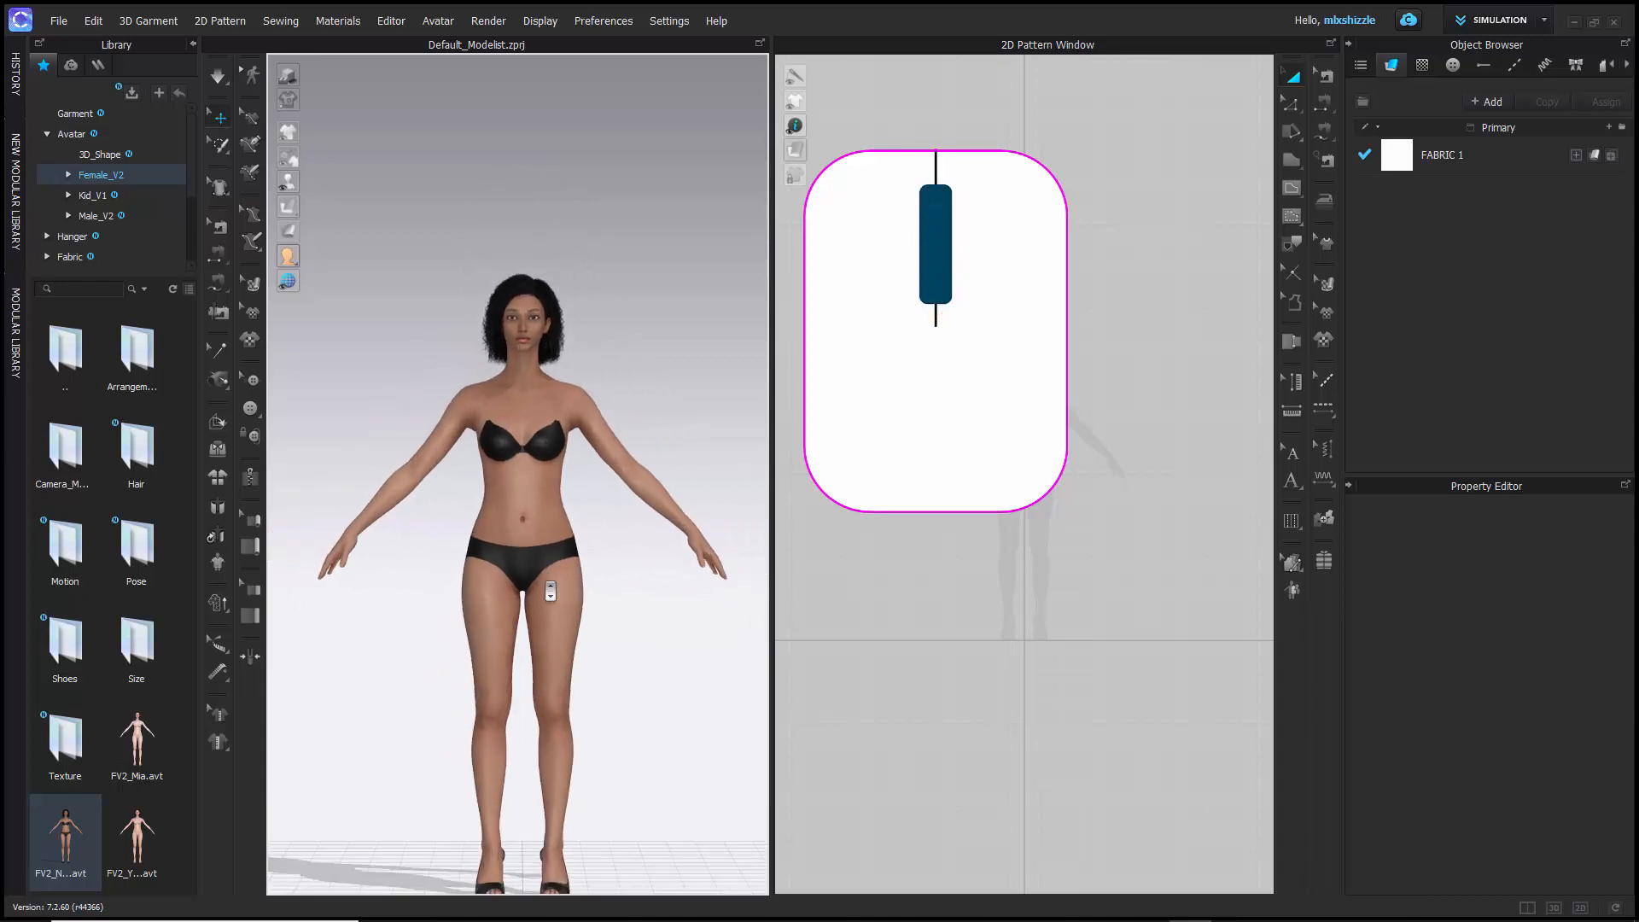
pyautogui.scroll(3, 550, 591)
pyautogui.moveTo(550, 591); pyautogui.dragTo(544, 507, button='middle')
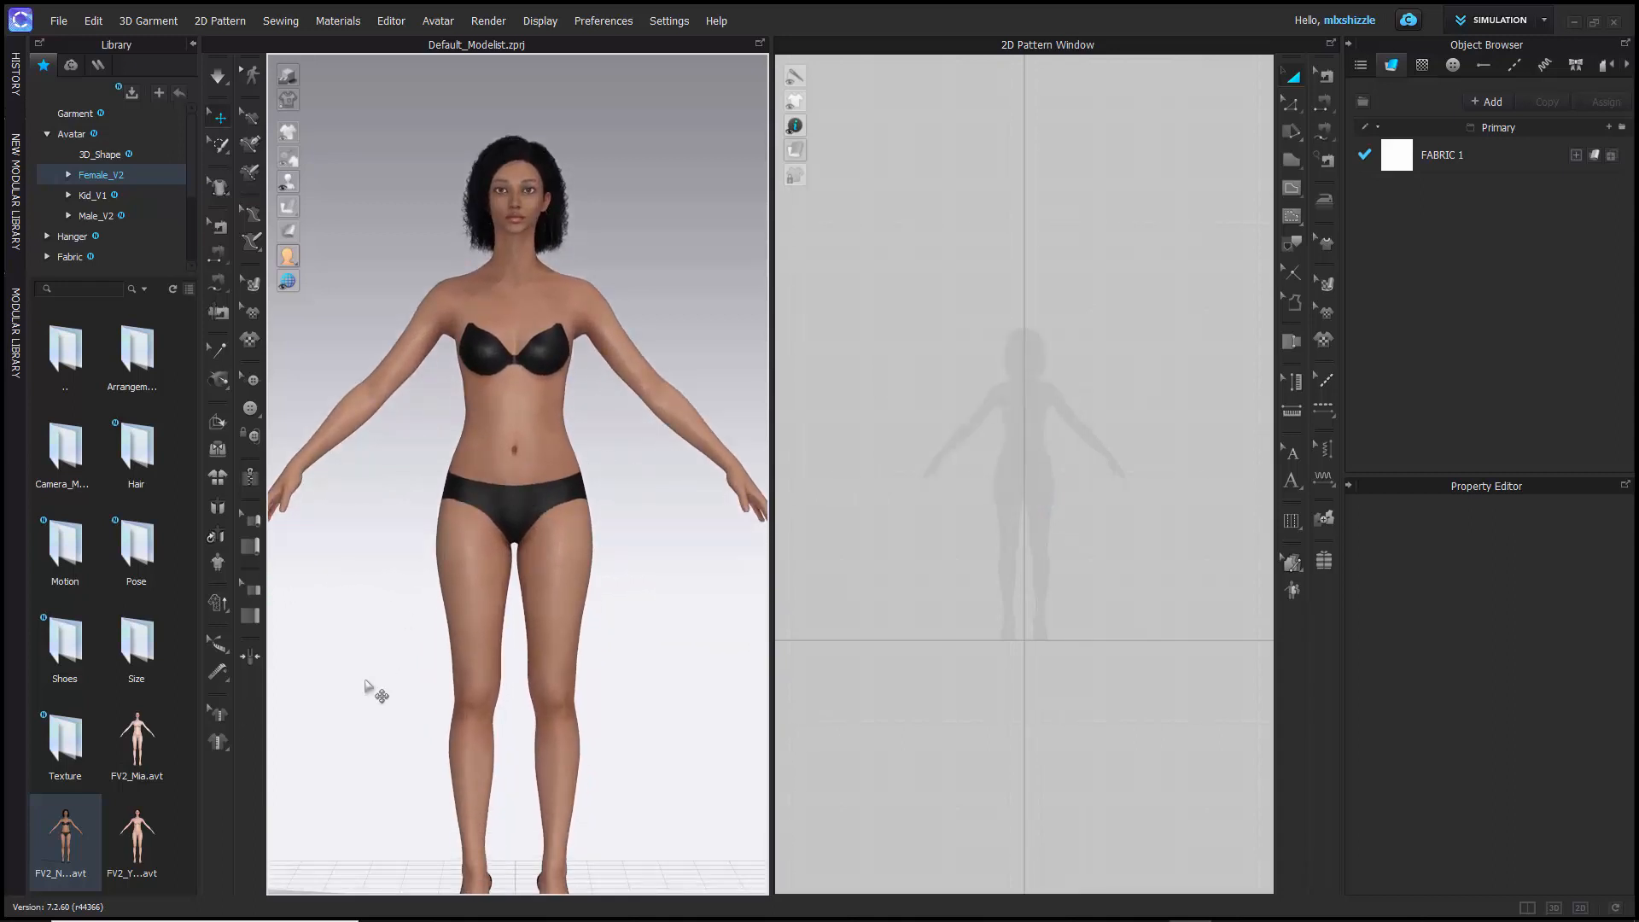
# - Orbit the 3D view around the avatar to examine it from several angles and distances
pyautogui.moveTo(381, 677); pyautogui.dragTo(296, 678, button='right')
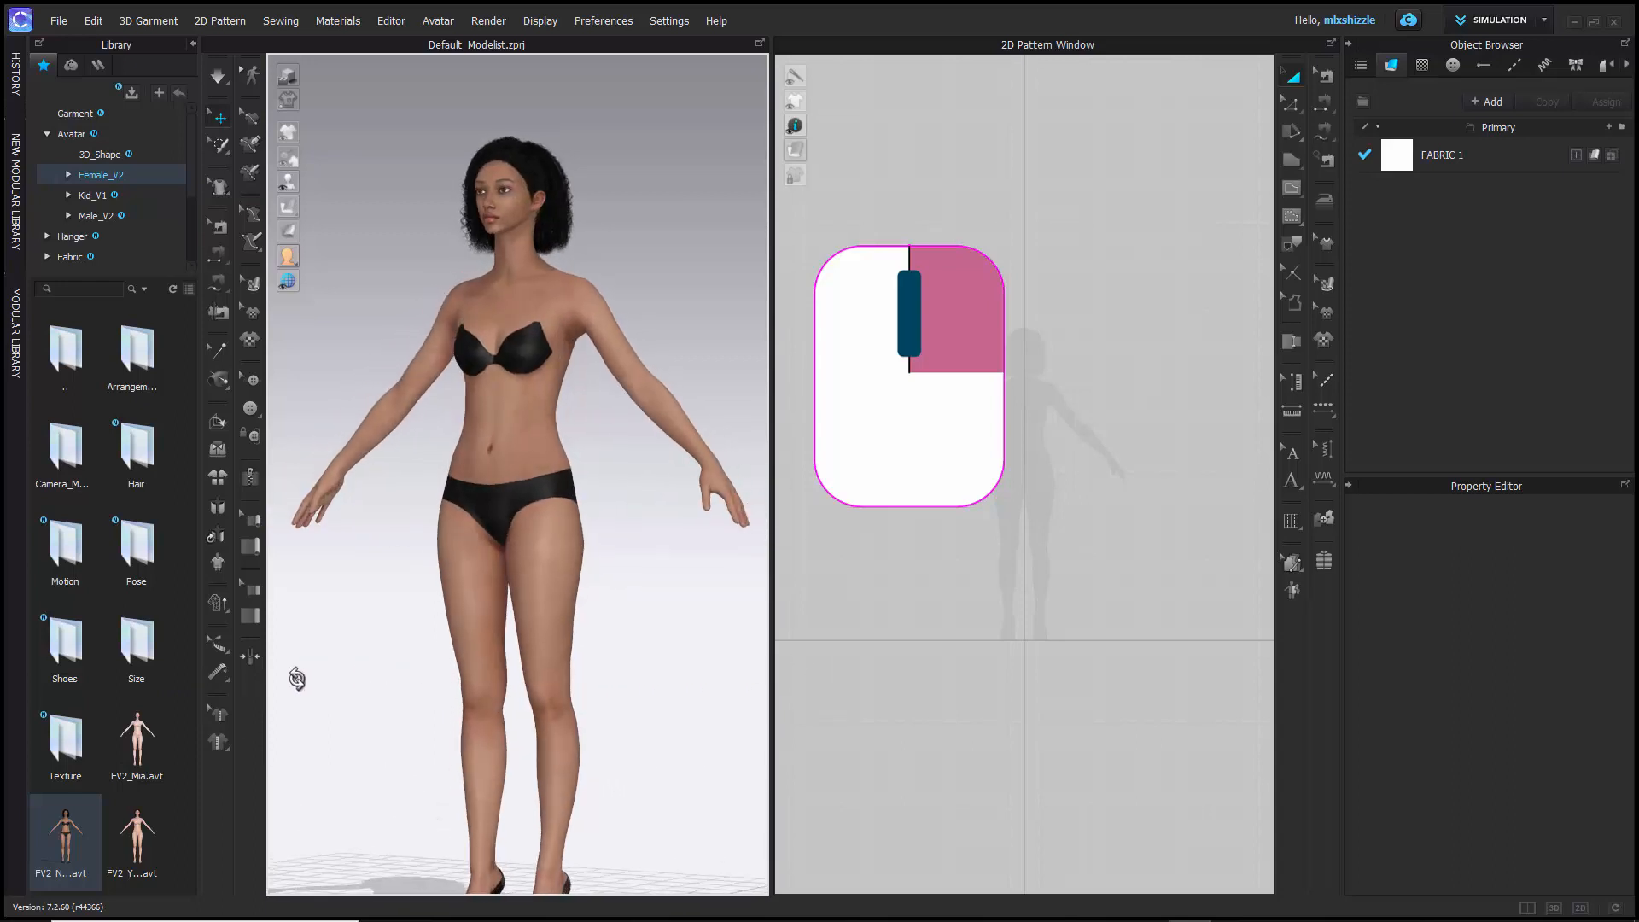
pyautogui.scroll(-5, 367, 657)
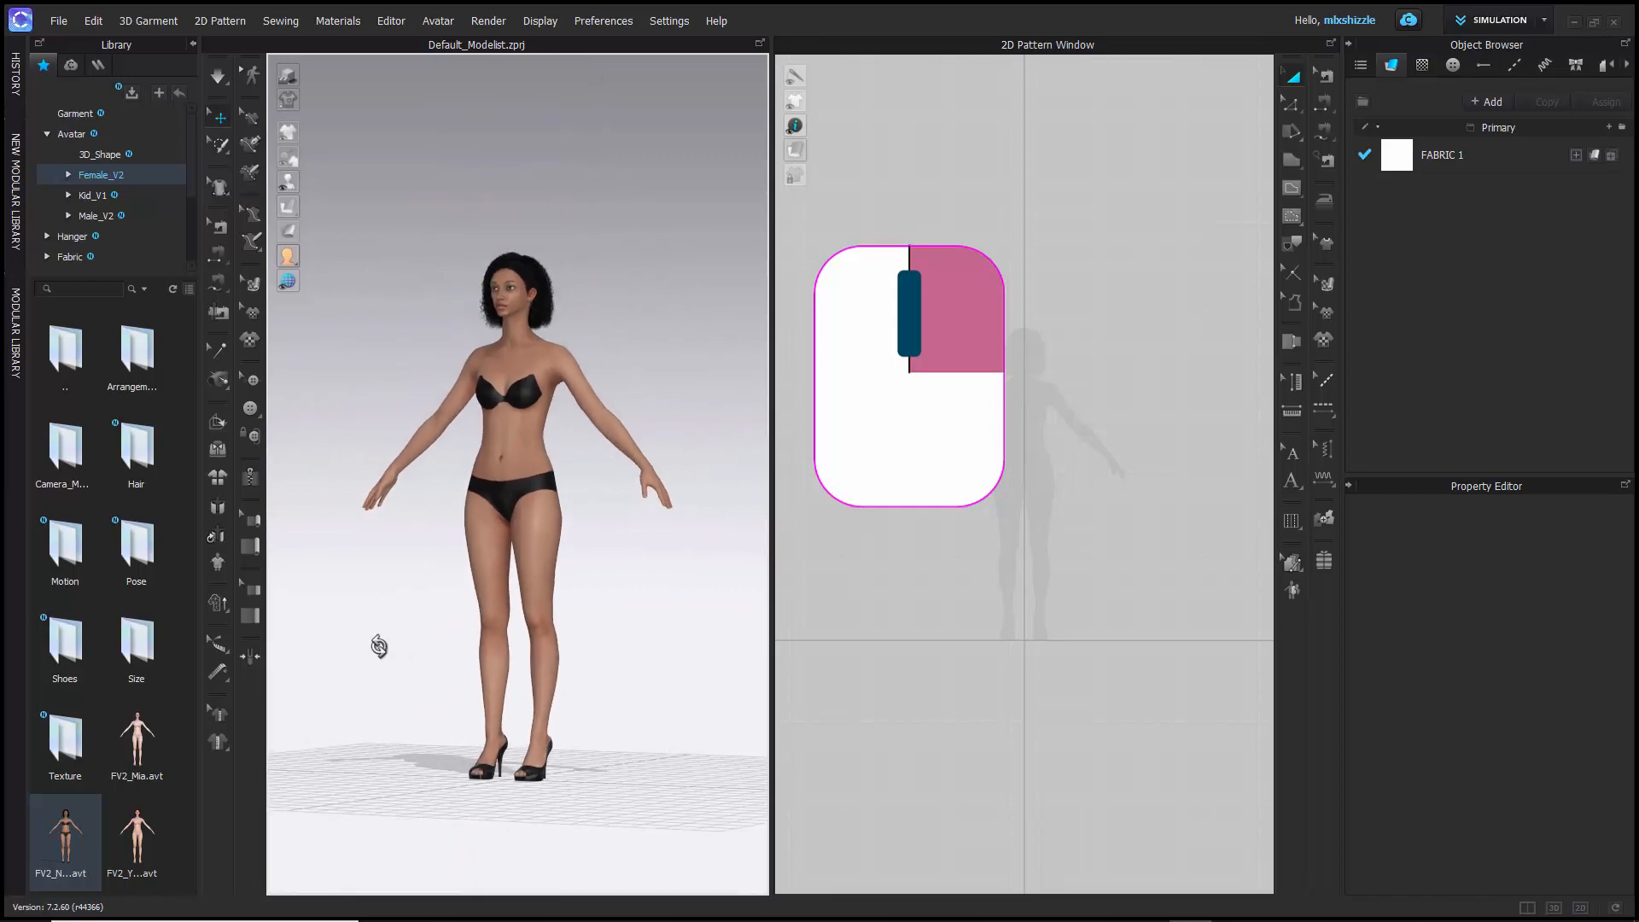
pyautogui.moveTo(378, 646); pyautogui.dragTo(467, 656, button='right')
pyautogui.moveTo(649, 656); pyautogui.dragTo(559, 621, button='right')
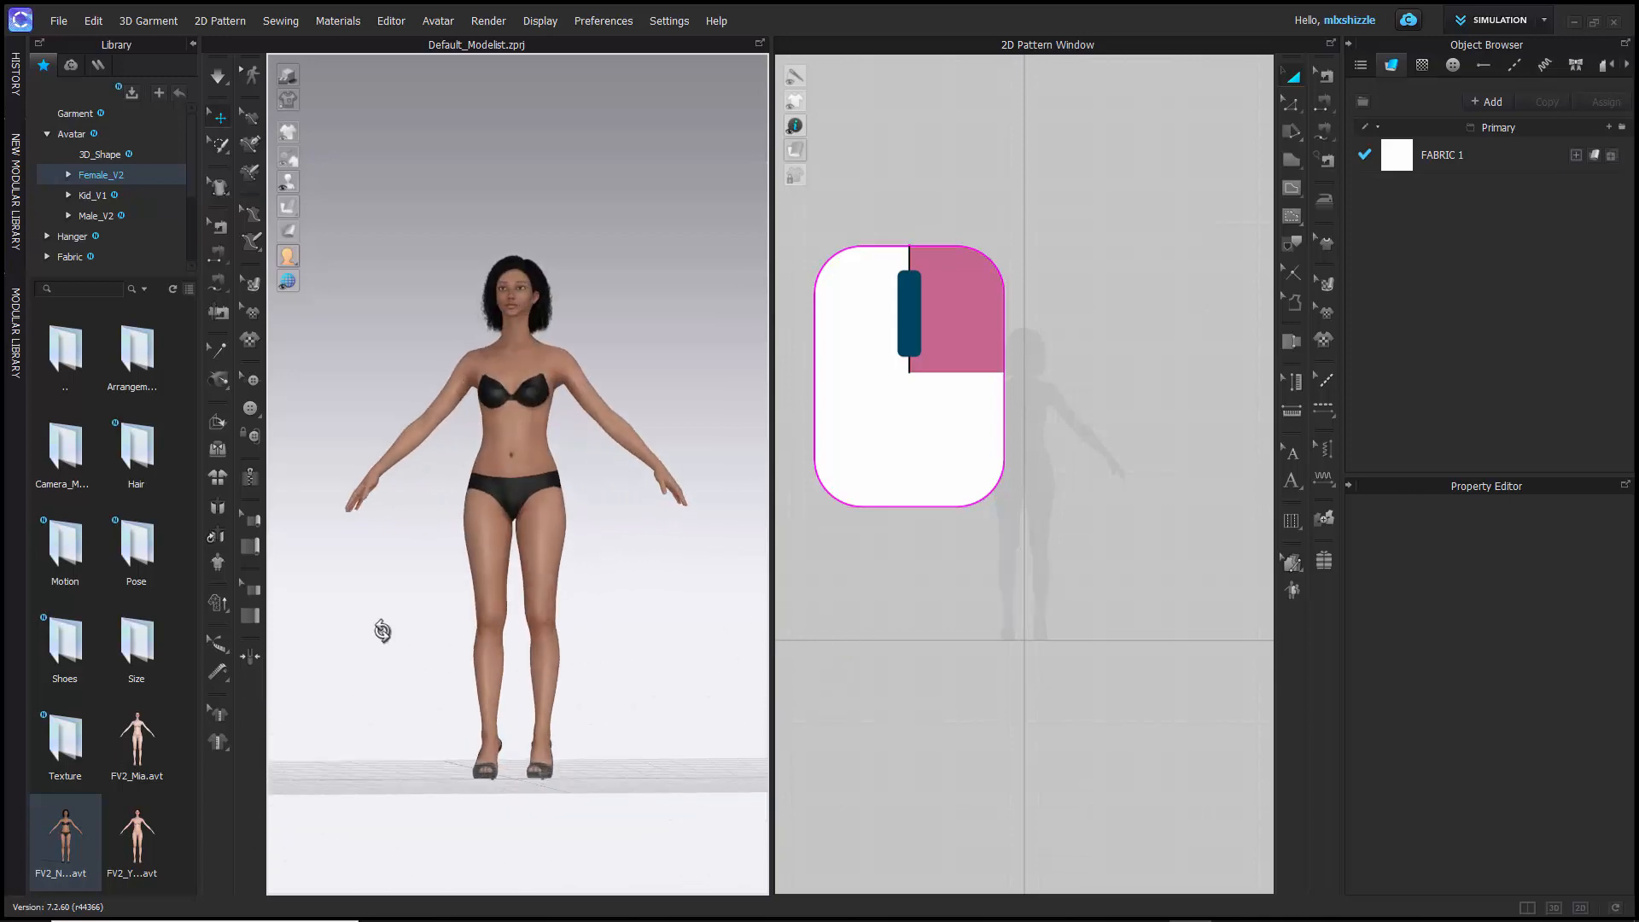
pyautogui.moveTo(383, 630); pyautogui.dragTo(498, 603, button='right')
pyautogui.moveTo(500, 701); pyautogui.dragTo(445, 650, button='right')
pyautogui.scroll(-3, 450, 651)
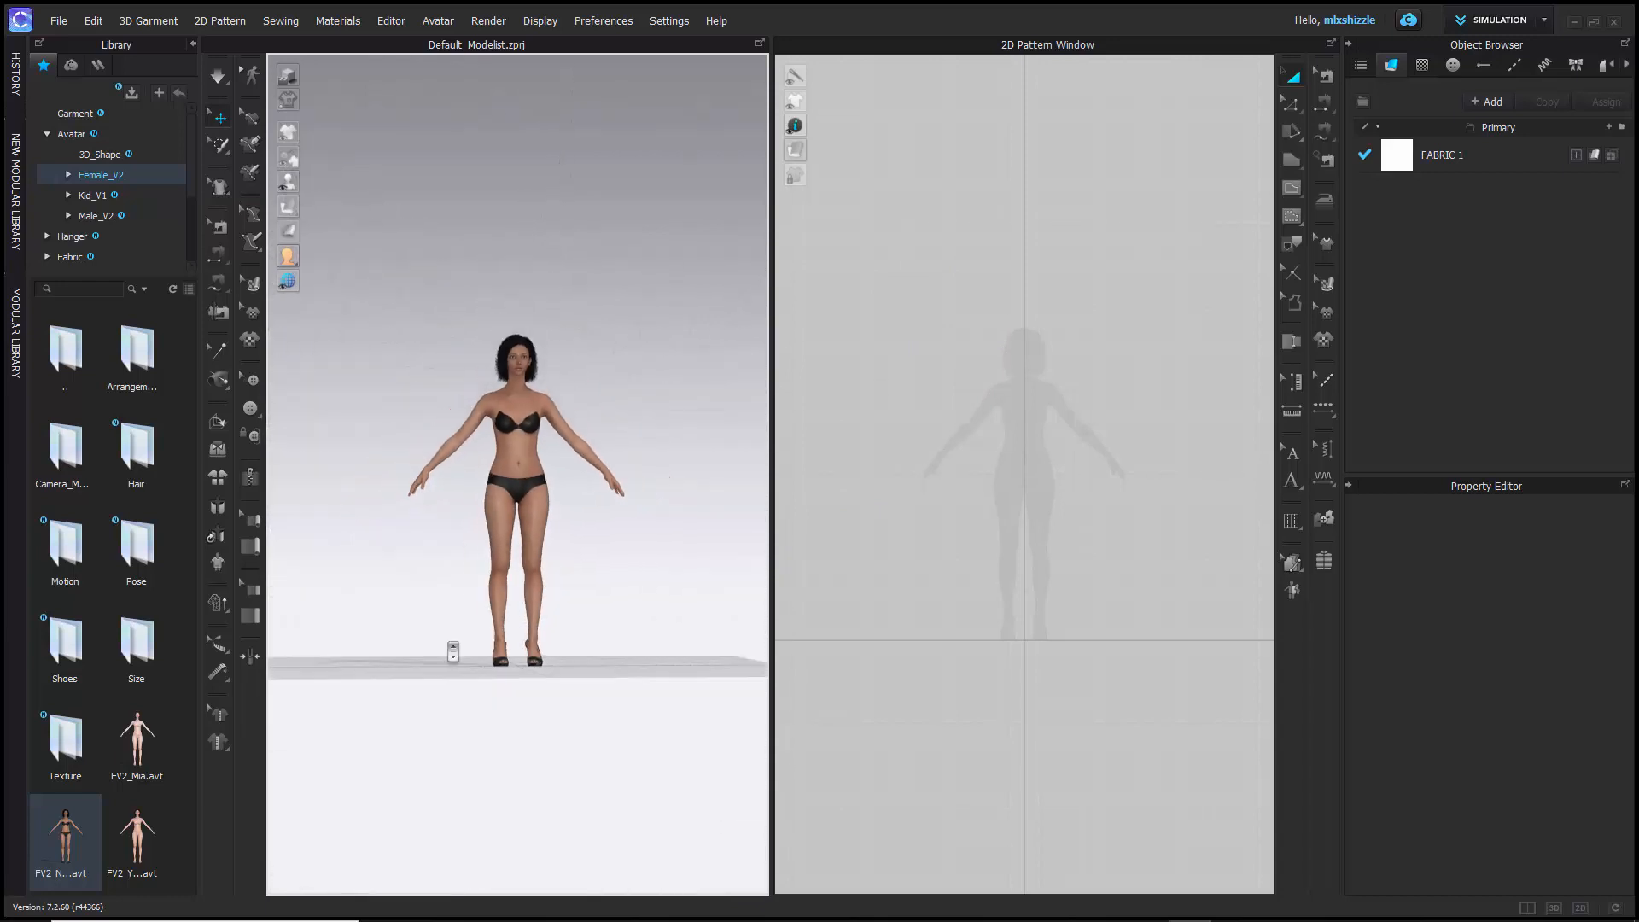
pyautogui.scroll(7, 452, 652)
pyautogui.scroll(-3, 452, 651)
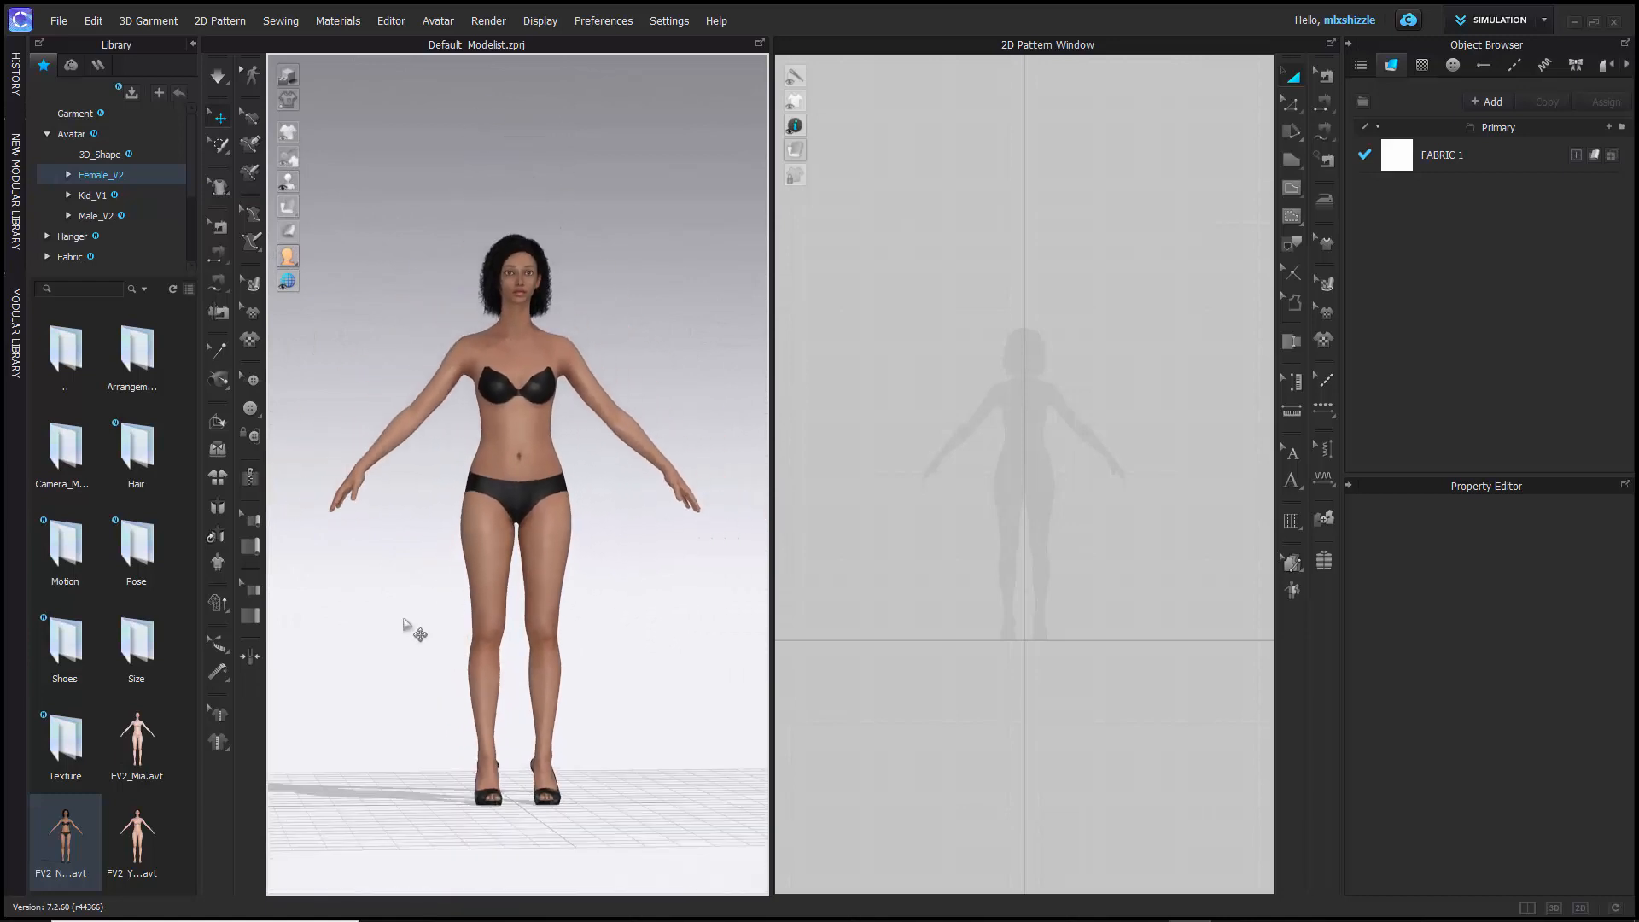
pyautogui.moveTo(407, 615); pyautogui.dragTo(445, 640, button='right')
pyautogui.moveTo(445, 639); pyautogui.dragTo(504, 587, button='middle')
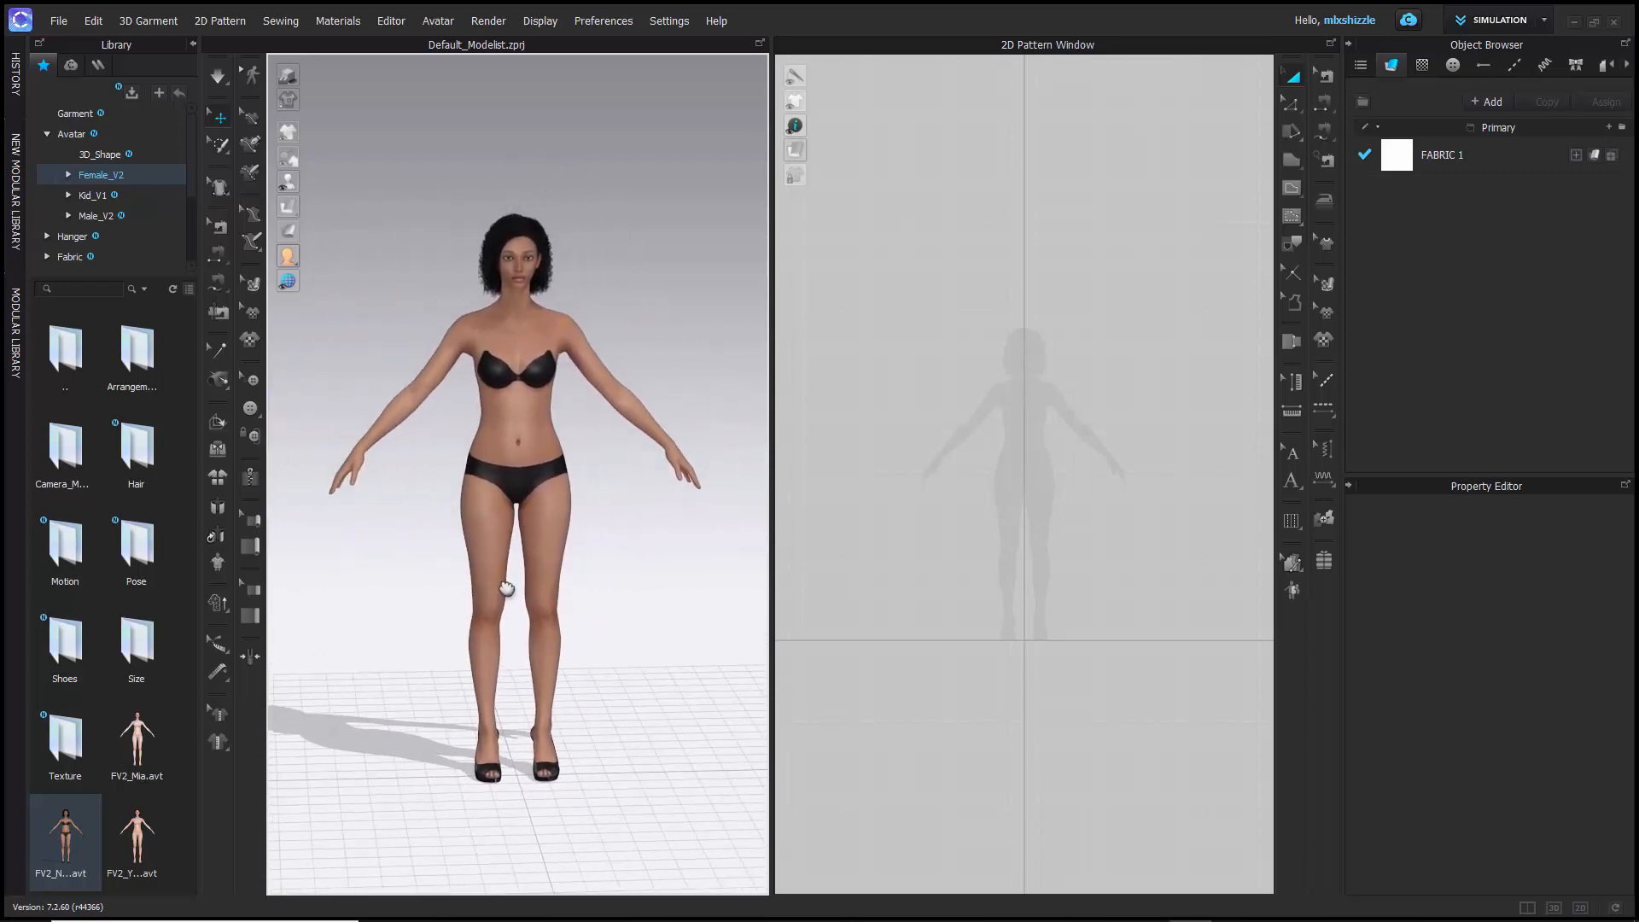
# - Select the avatar's torso and arm in turn to view how its body is divided and its properties
pyautogui.click(475, 565)
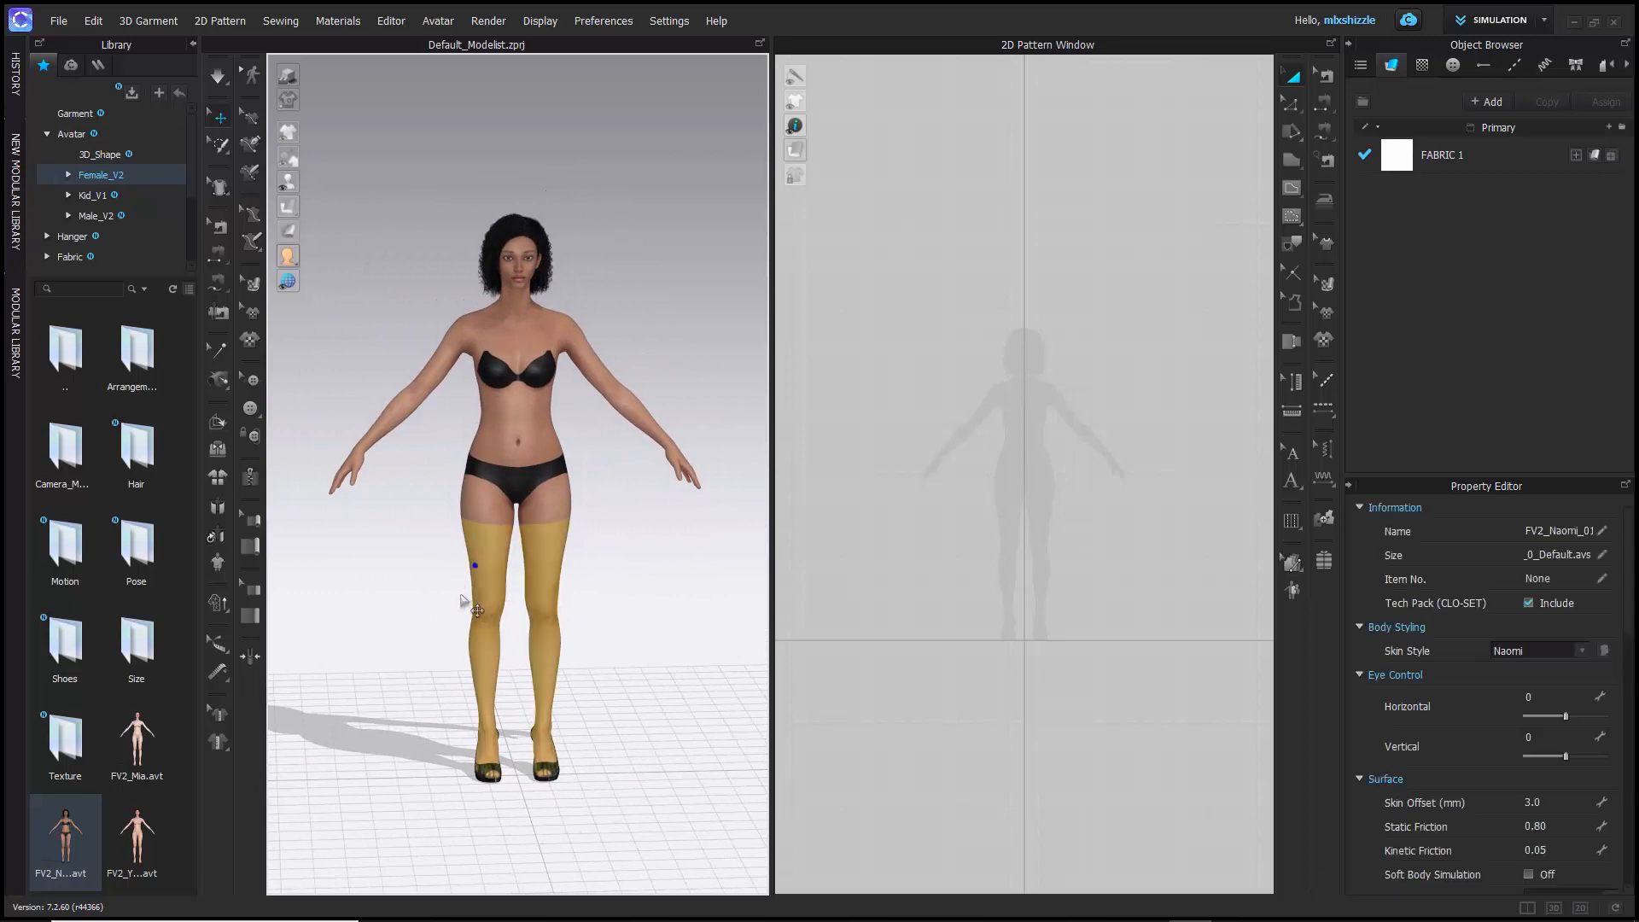
pyautogui.click(416, 393)
pyautogui.click(507, 338)
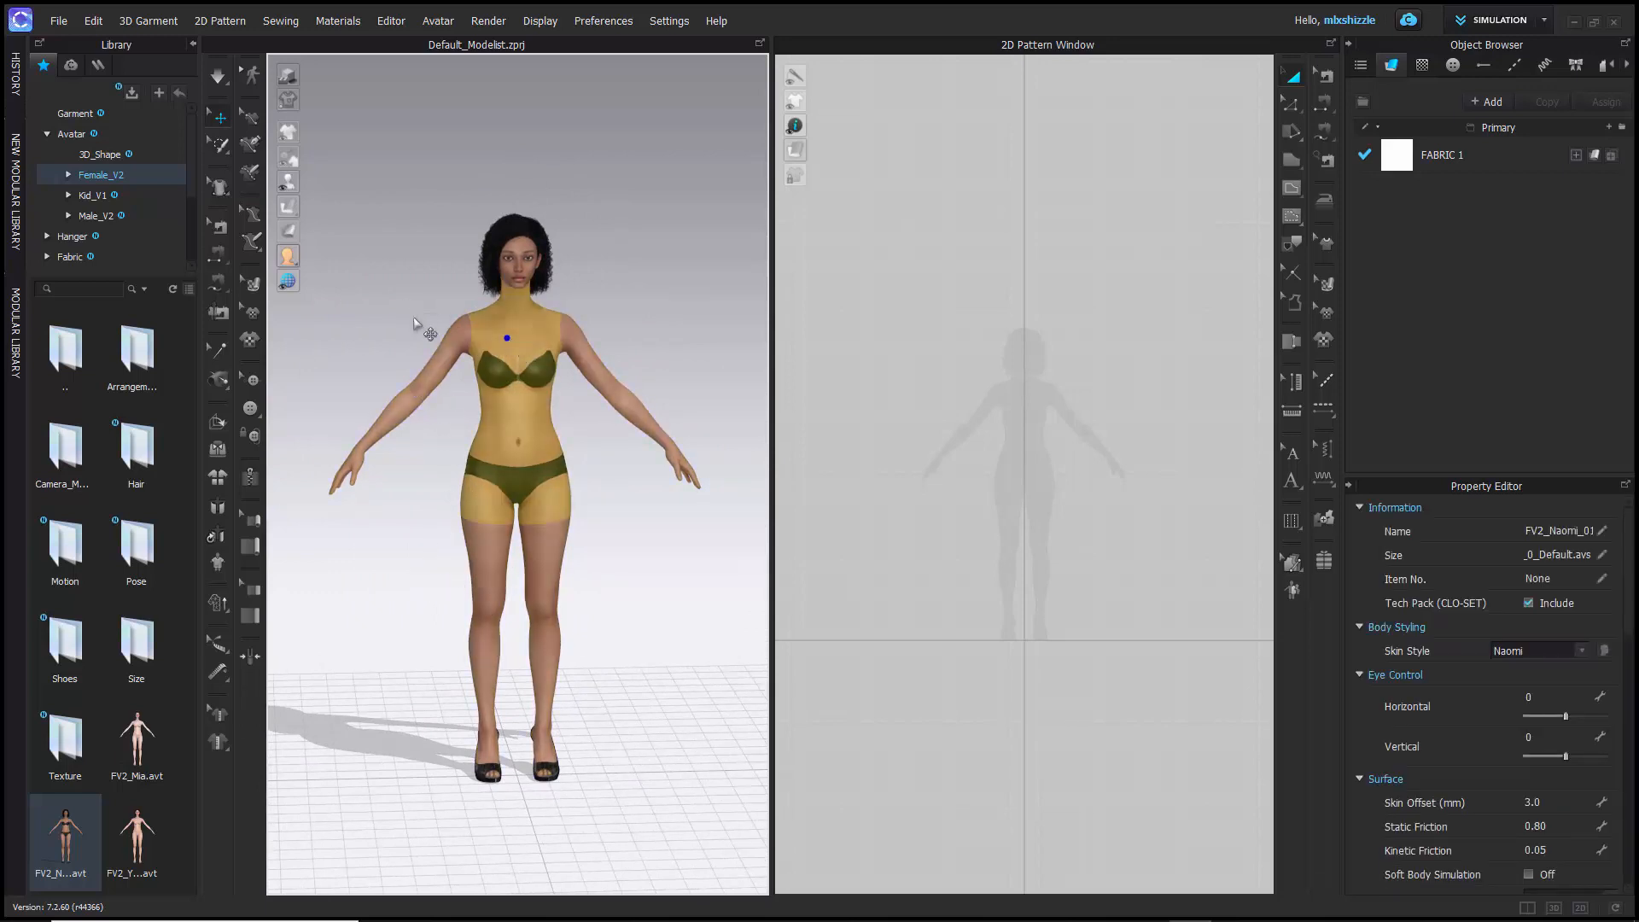
# - Try Hide Avatar from one of the avatar's shoes, and undo the hiding
pyautogui.rightClick(483, 779)
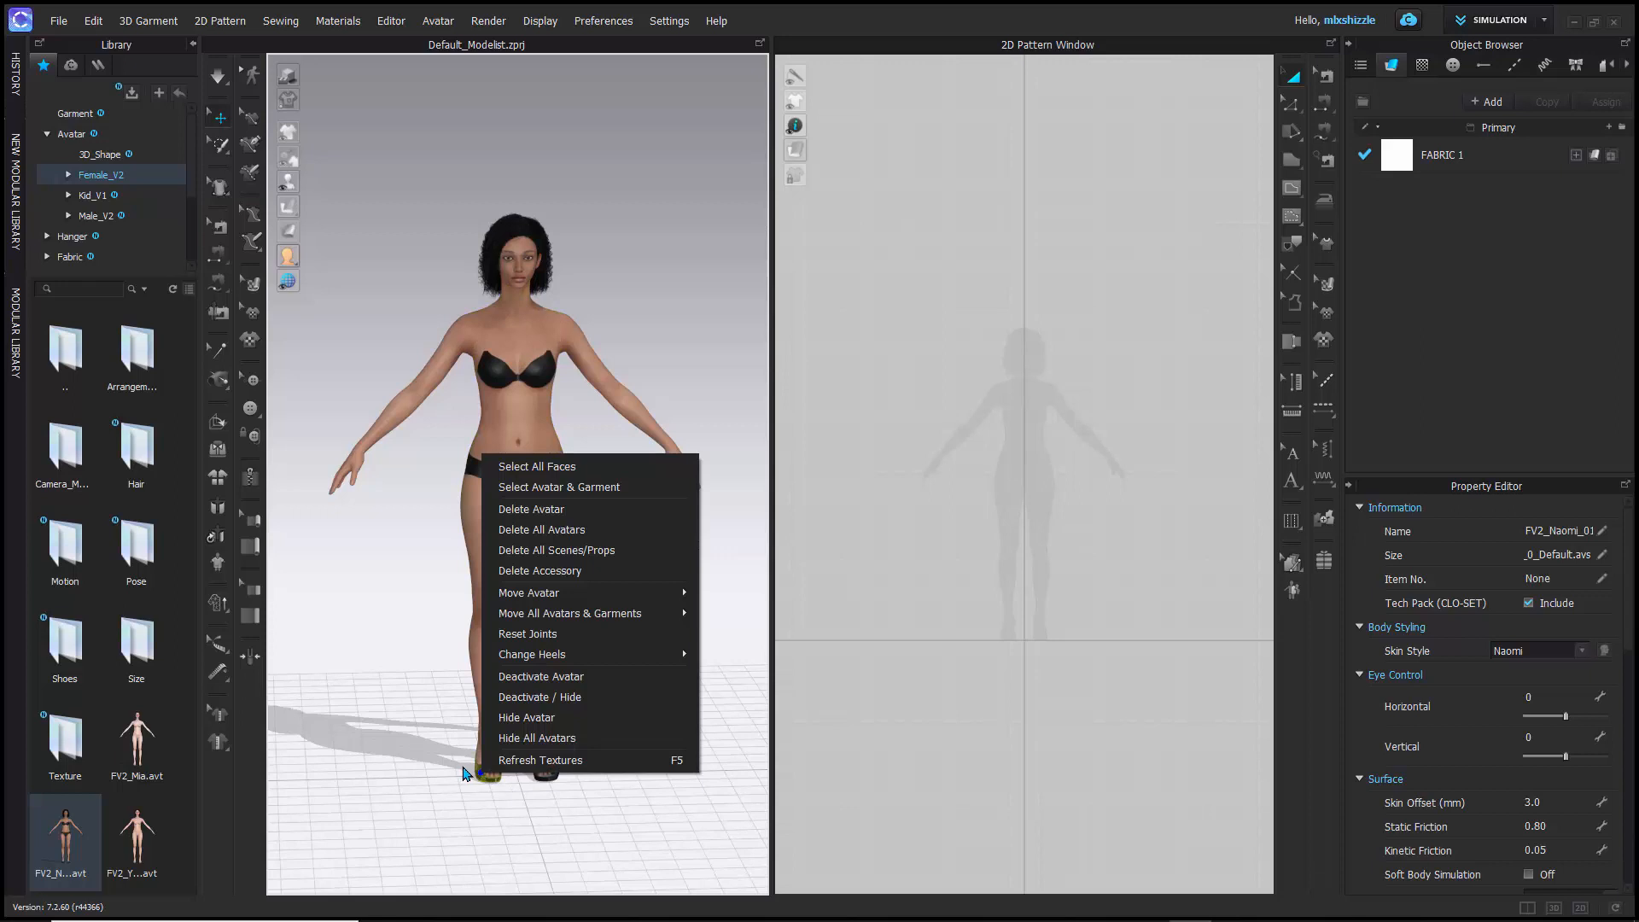
pyautogui.click(527, 718)
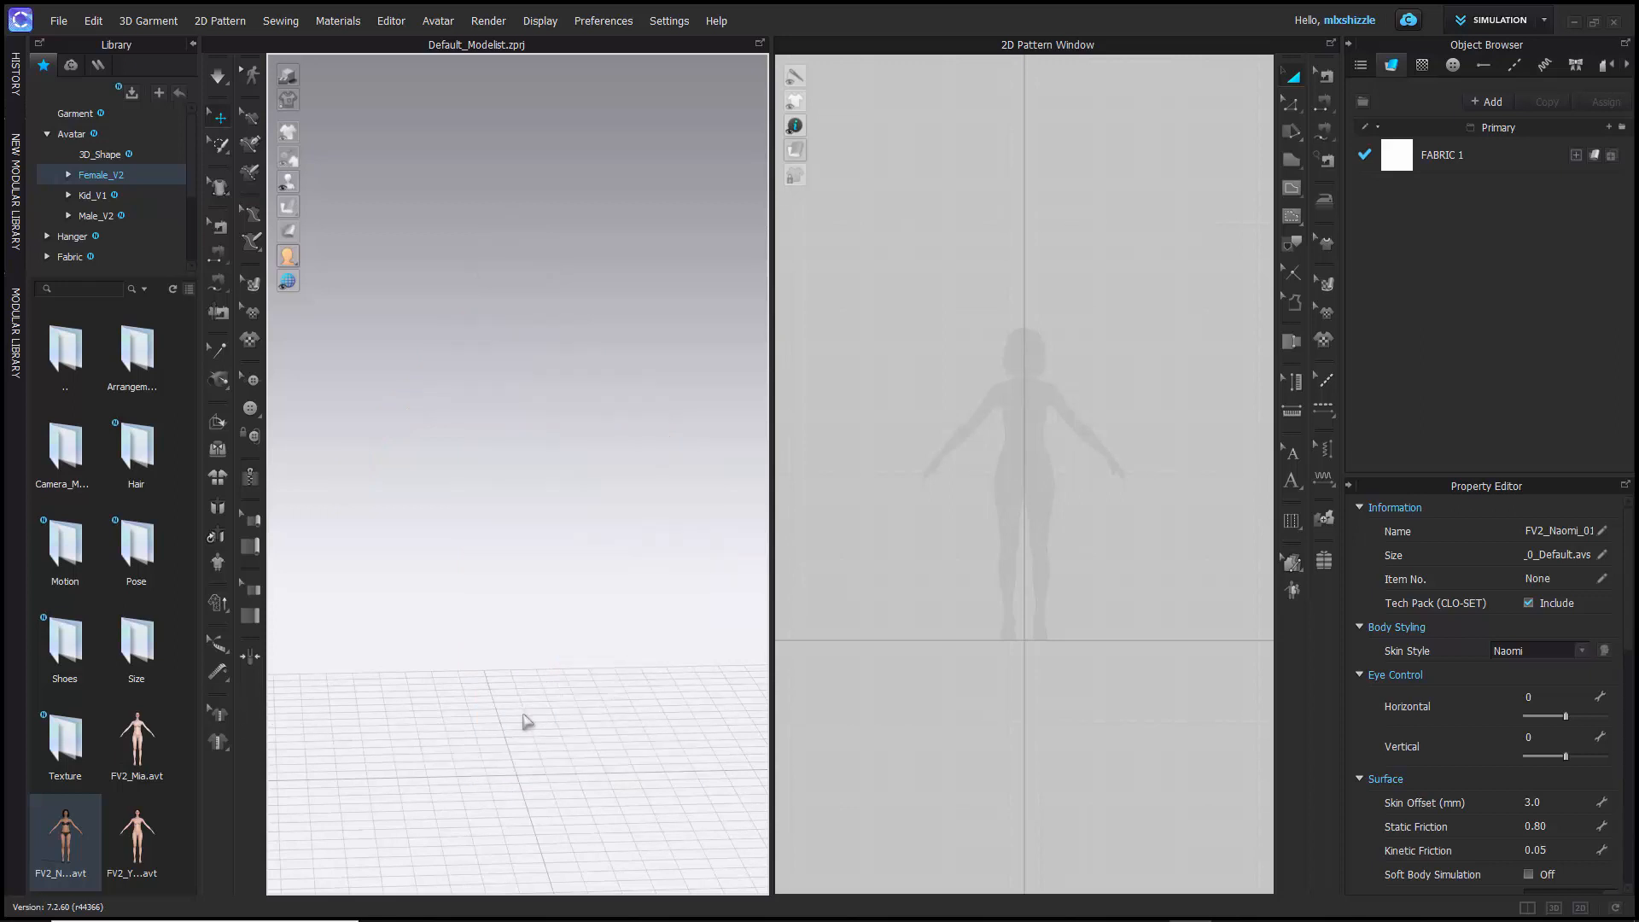
pyautogui.hotkey('ctrl', 'z')
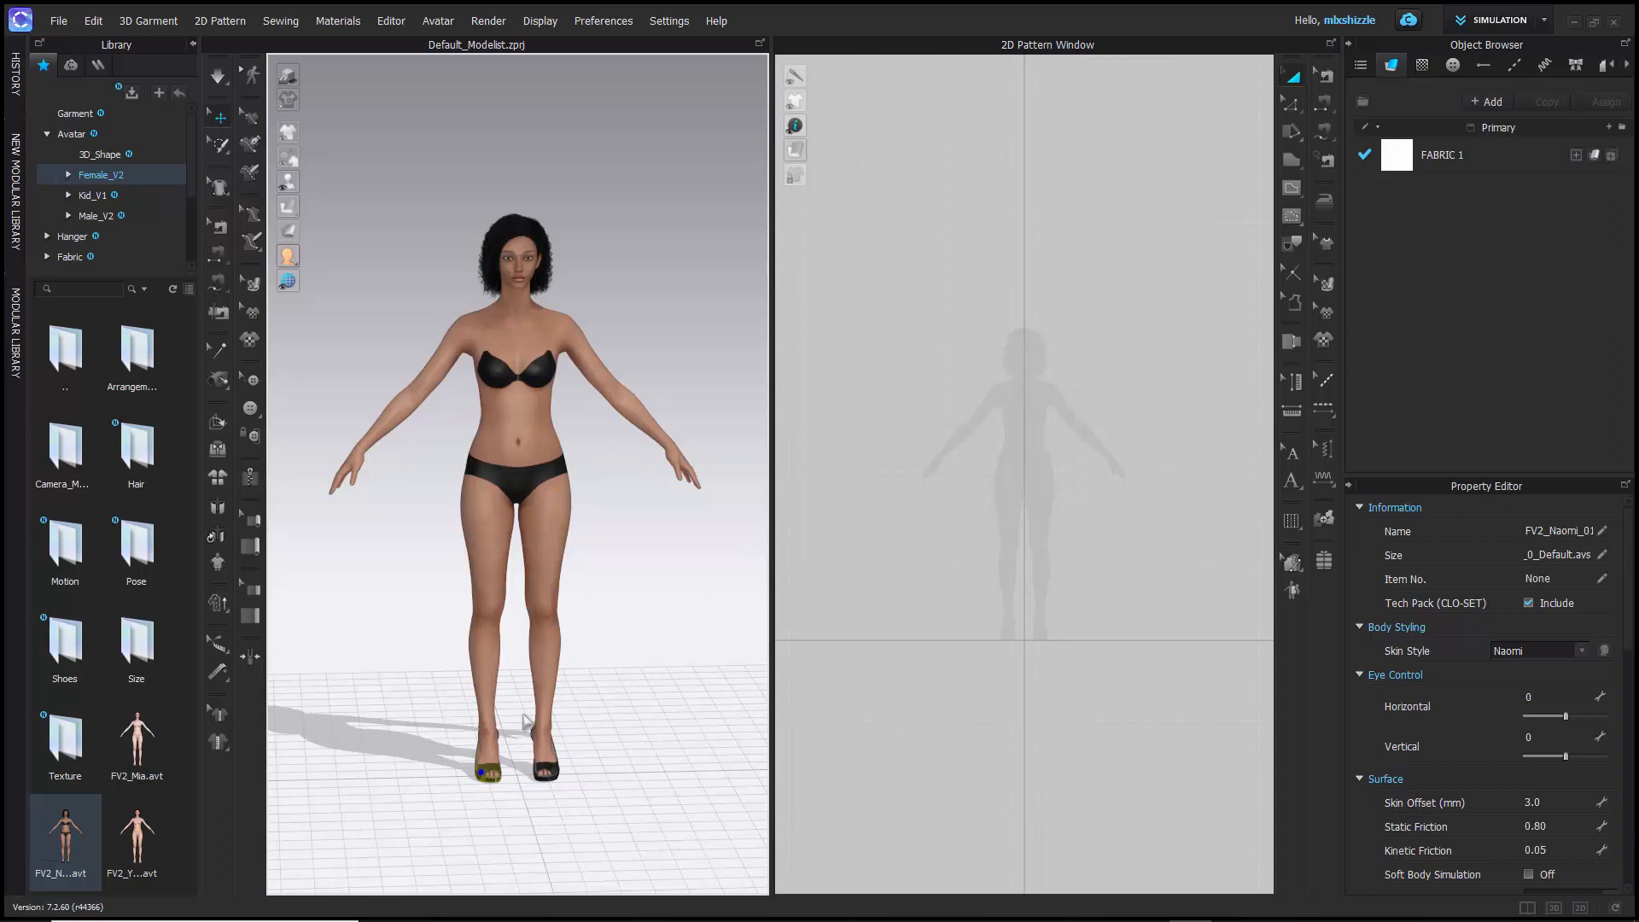
# - Remove both of the avatar's shoes from view with Deactivate / Hide, one shoe at a time
pyautogui.scroll(-3, 498, 794)
pyautogui.scroll(5, 497, 794)
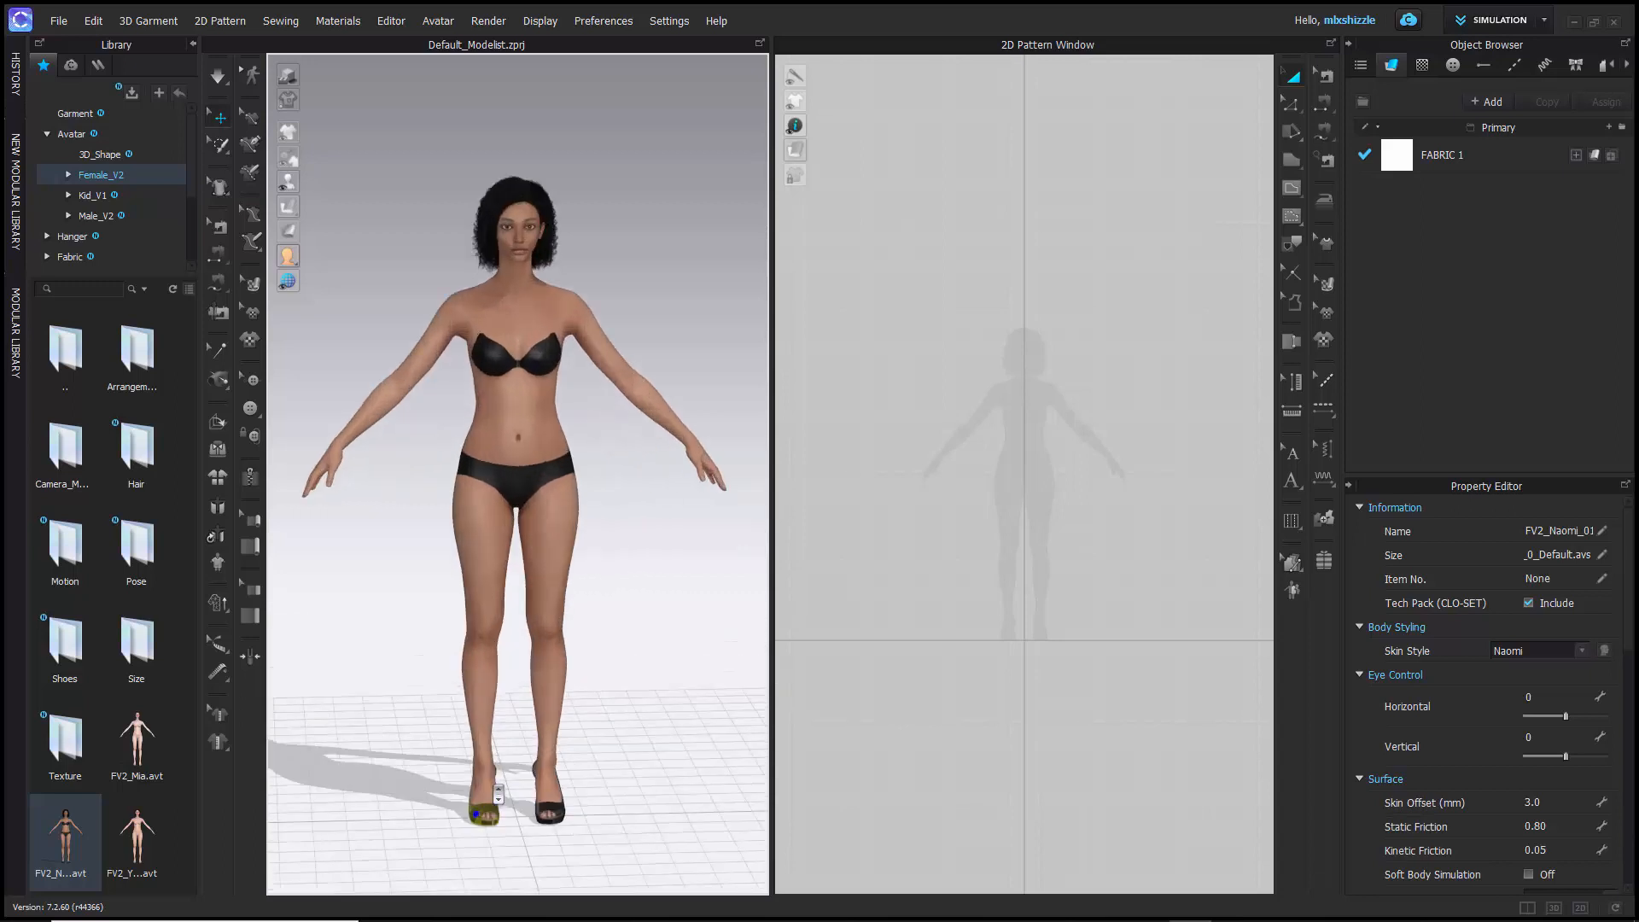
pyautogui.moveTo(451, 775); pyautogui.dragTo(441, 659, button='middle')
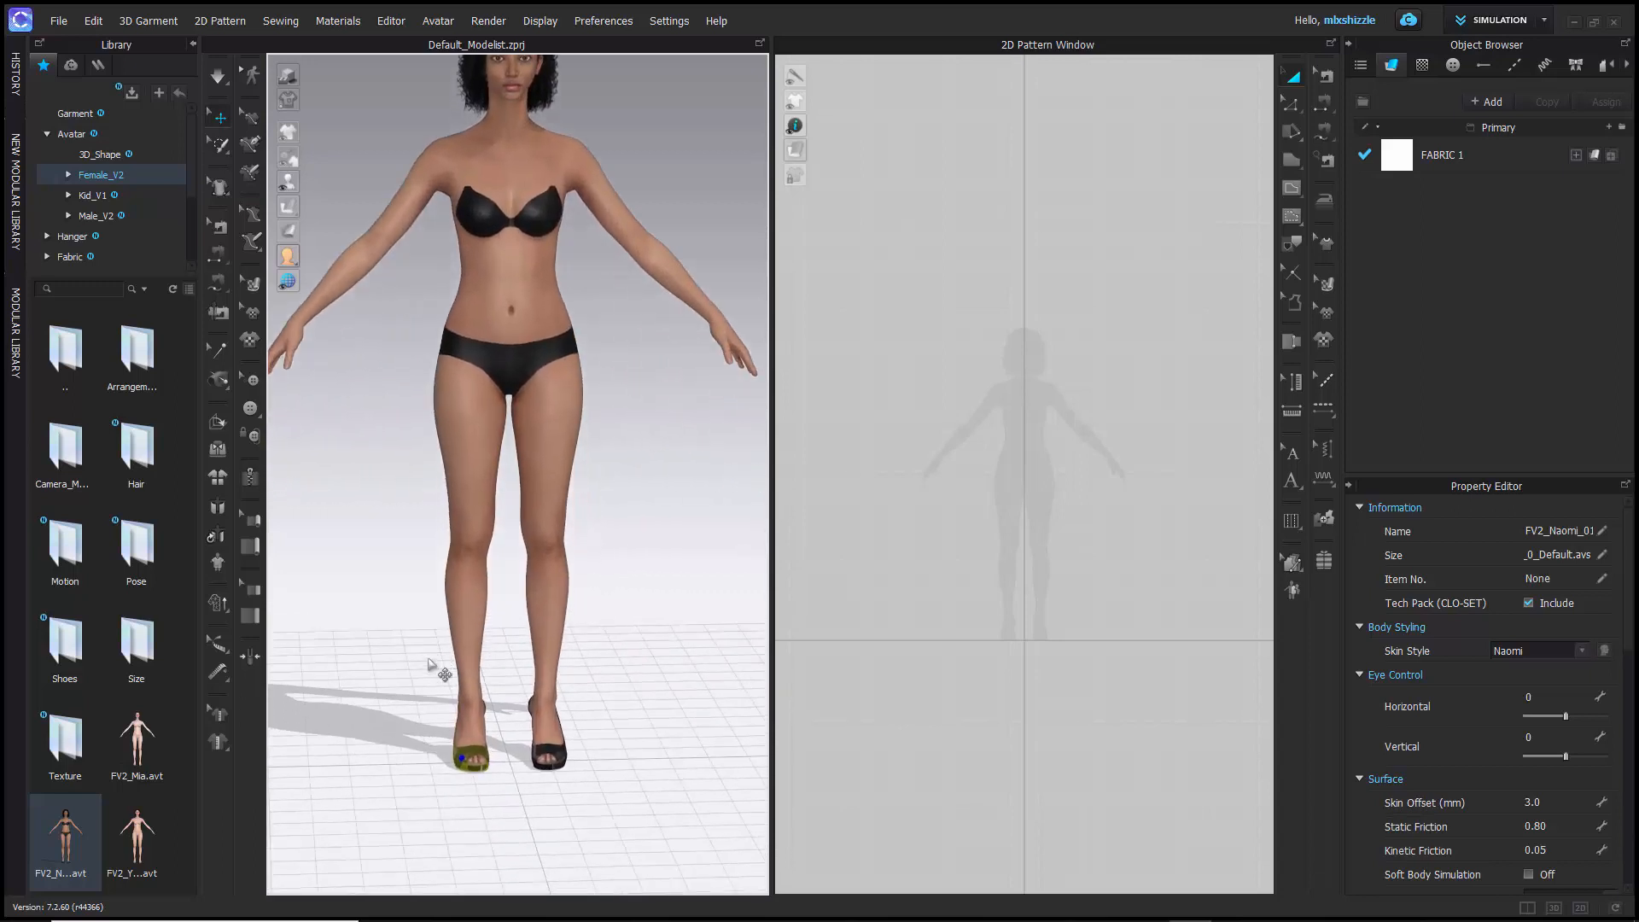
pyautogui.rightClick(462, 757)
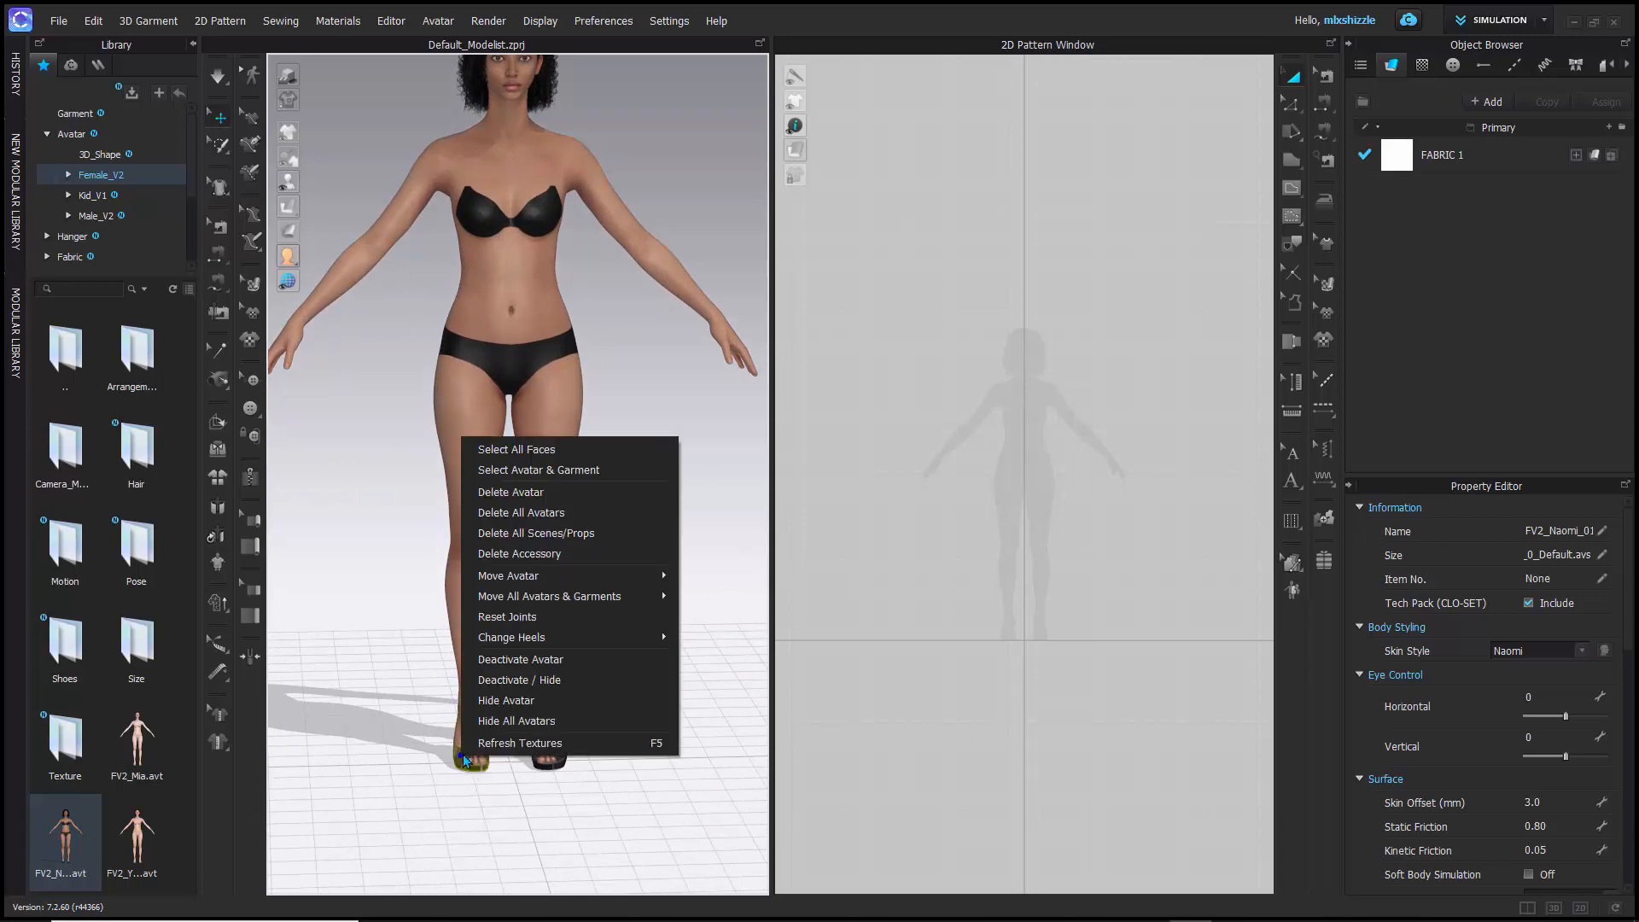
pyautogui.click(519, 681)
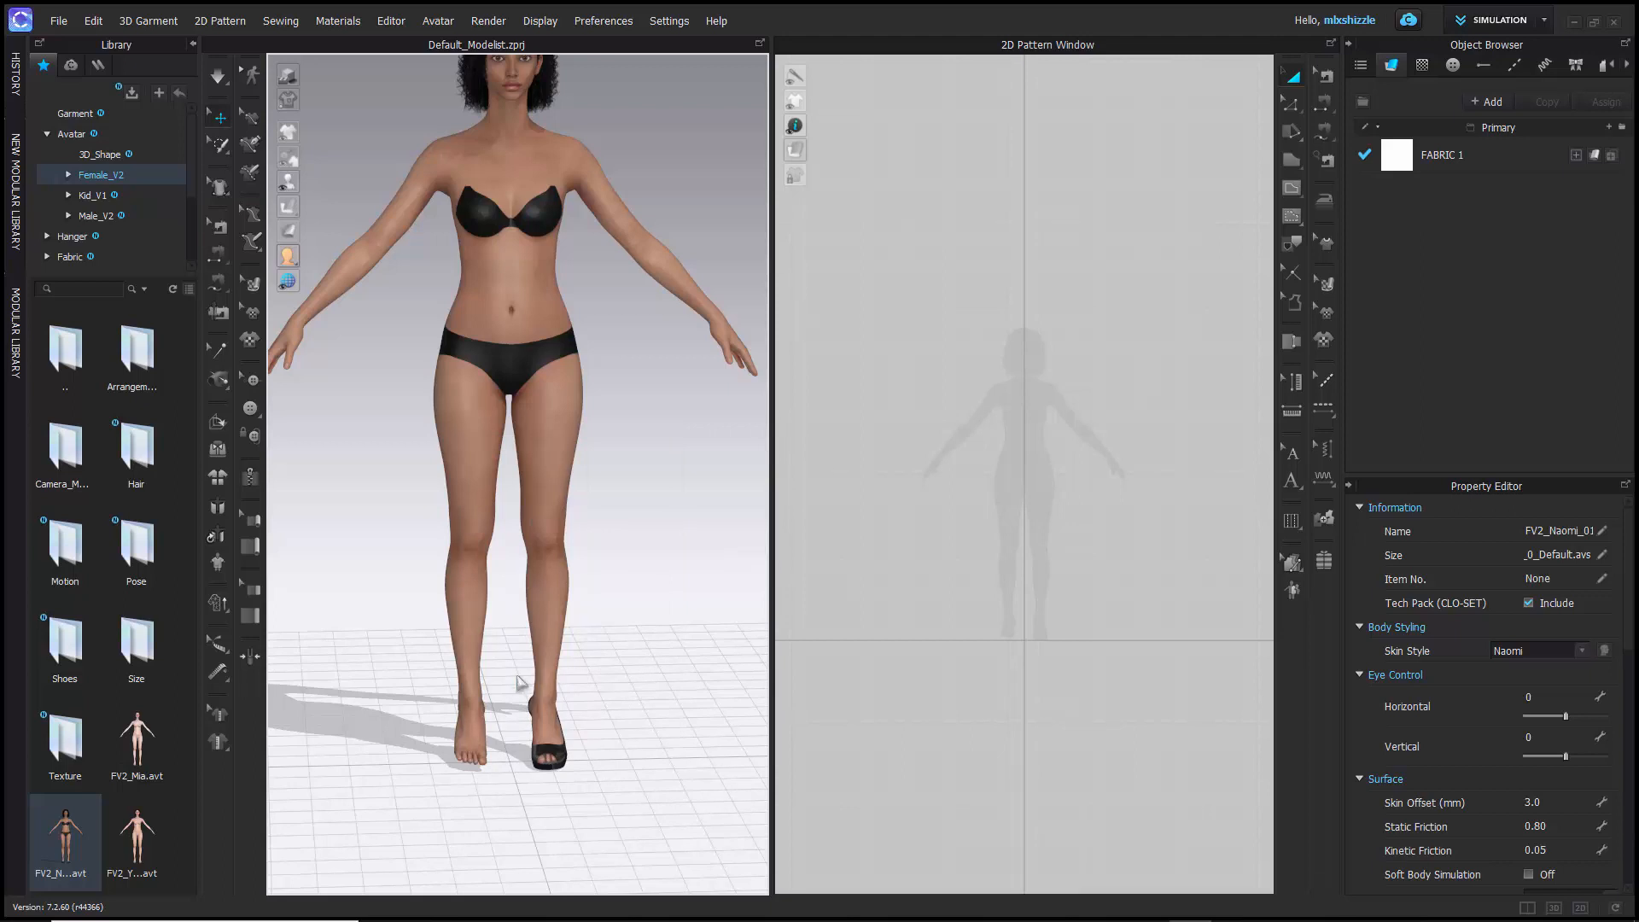
pyautogui.rightClick(556, 752)
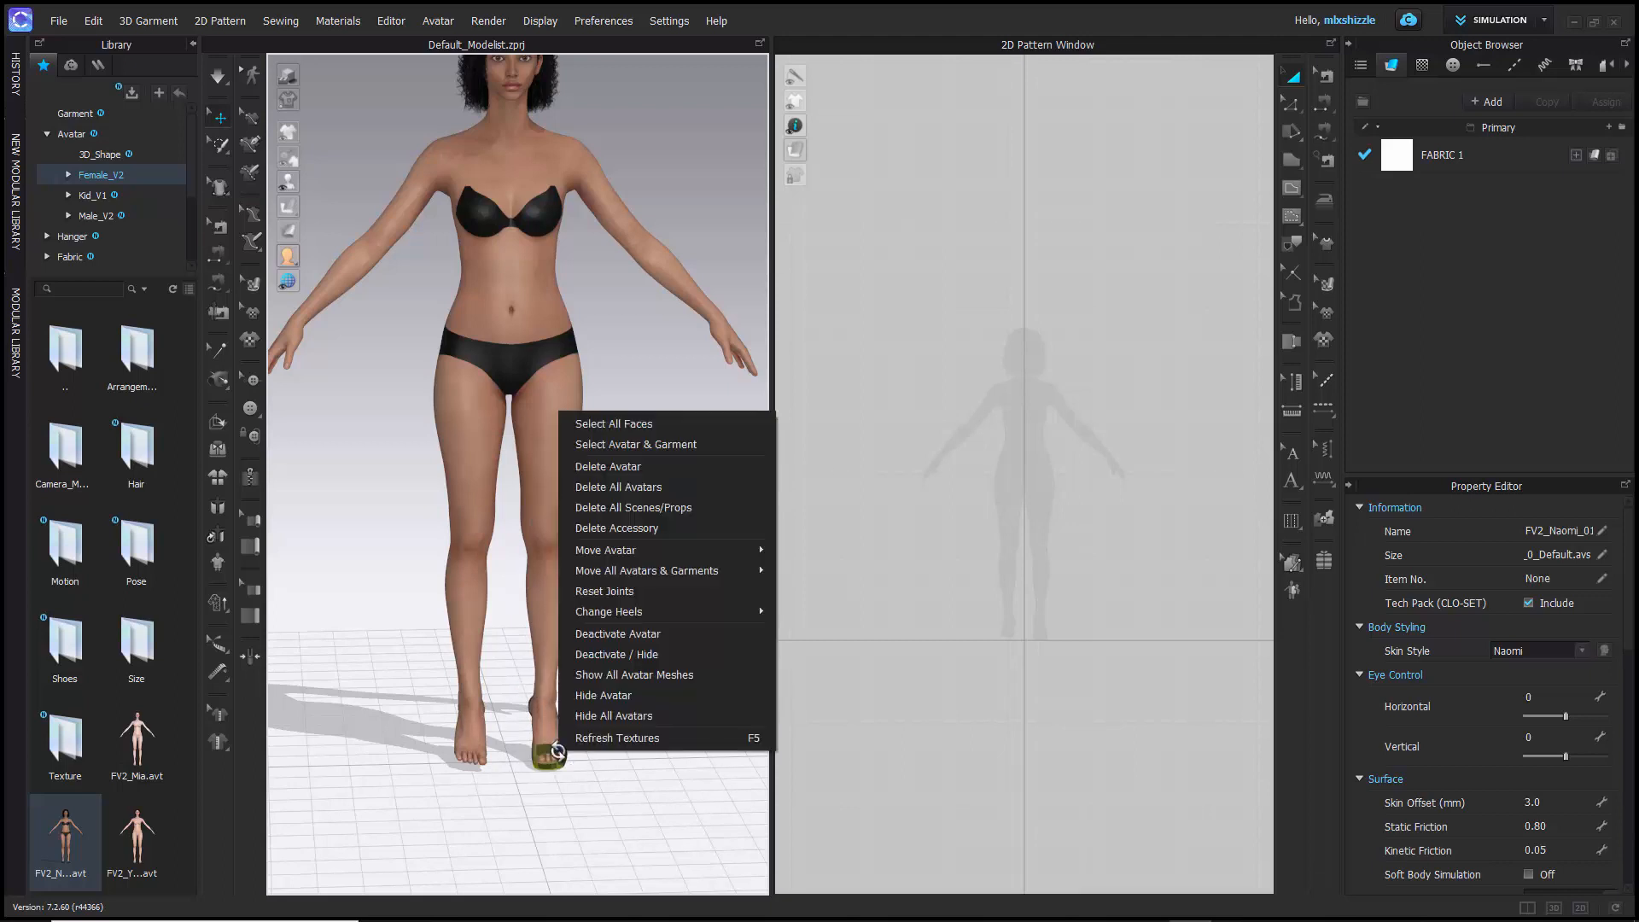
pyautogui.click(595, 654)
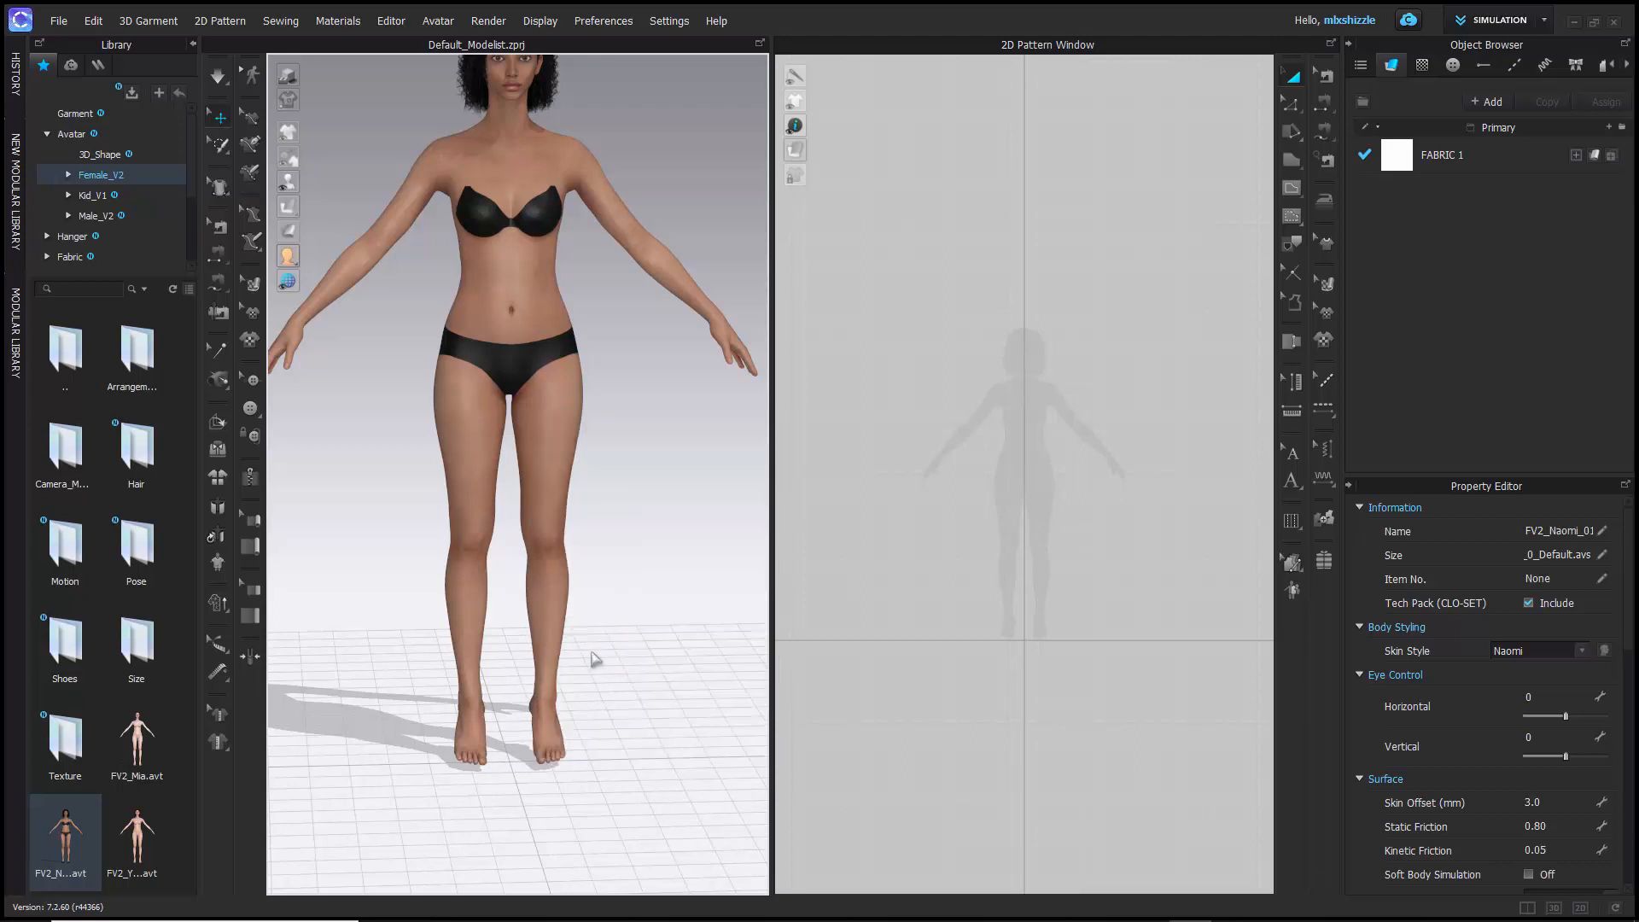
# - Flatten the barefoot avatar's raised feet by setting Change Heels to Down
pyautogui.scroll(-2, 303, 798)
pyautogui.scroll(2, 304, 795)
pyautogui.moveTo(311, 791); pyautogui.dragTo(541, 766, button='right')
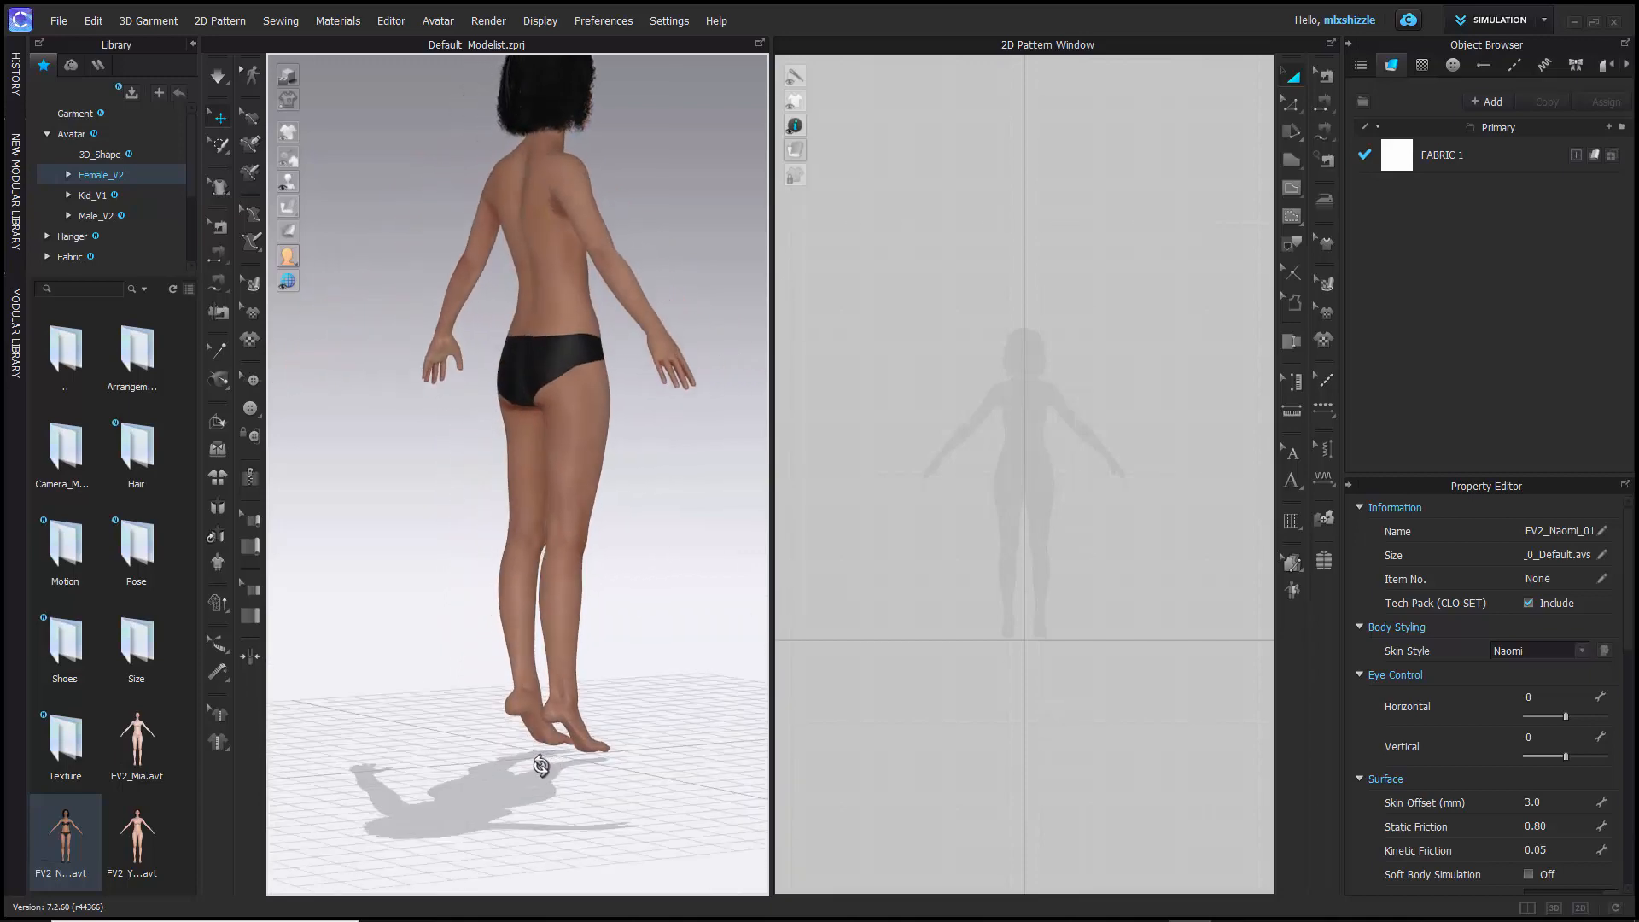
pyautogui.press('2')
pyautogui.rightClick(463, 730)
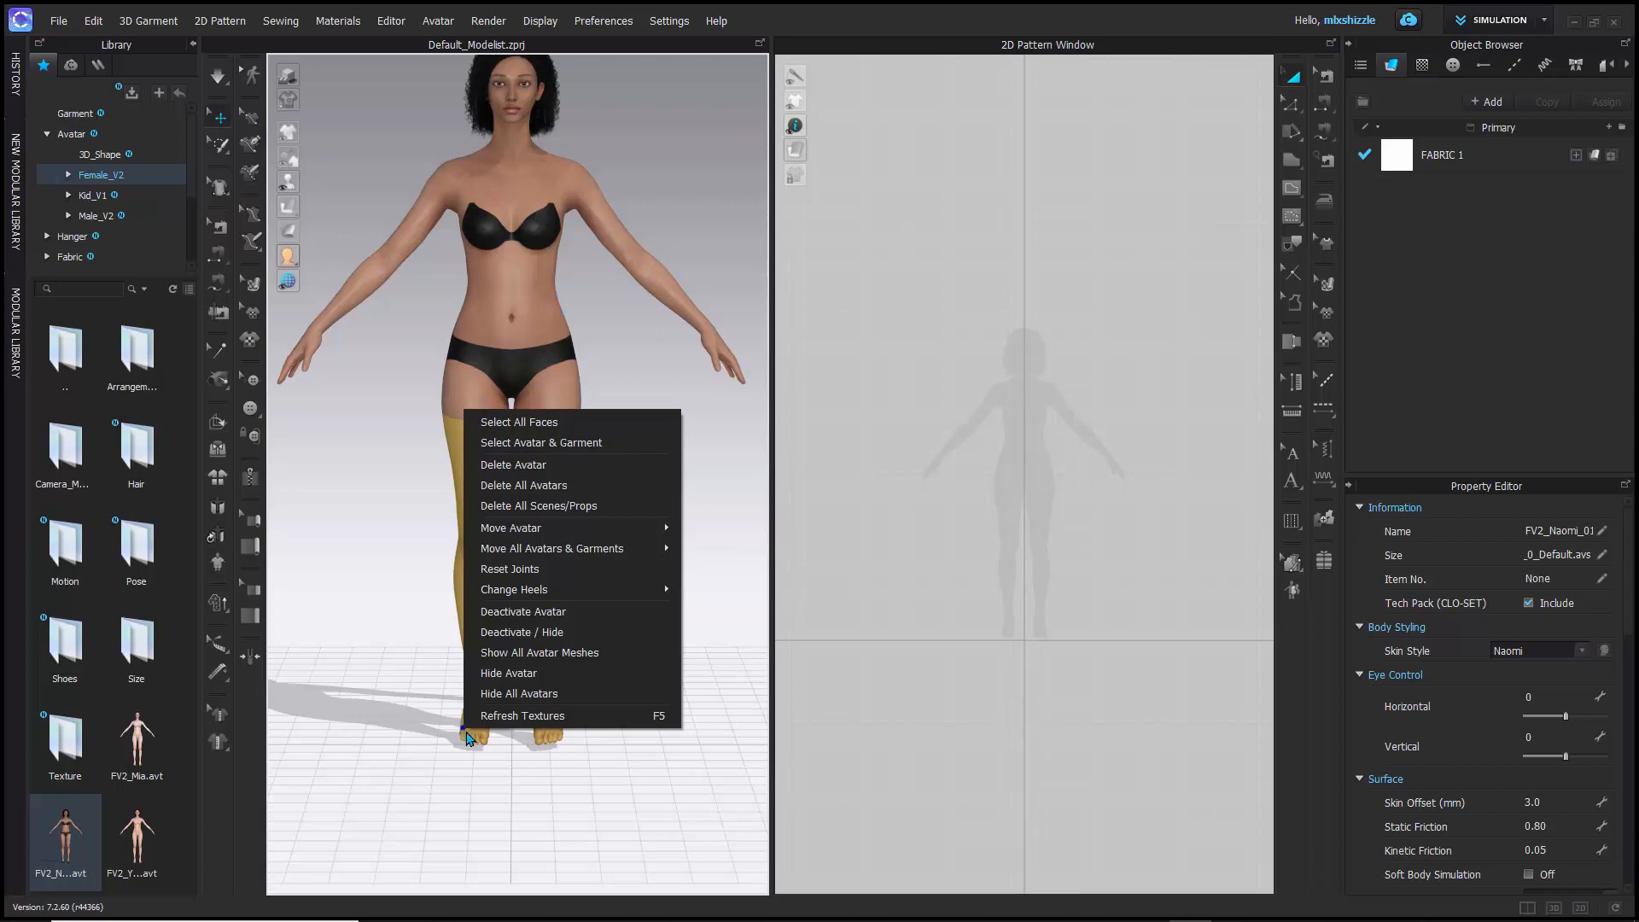
pyautogui.moveTo(521, 593)
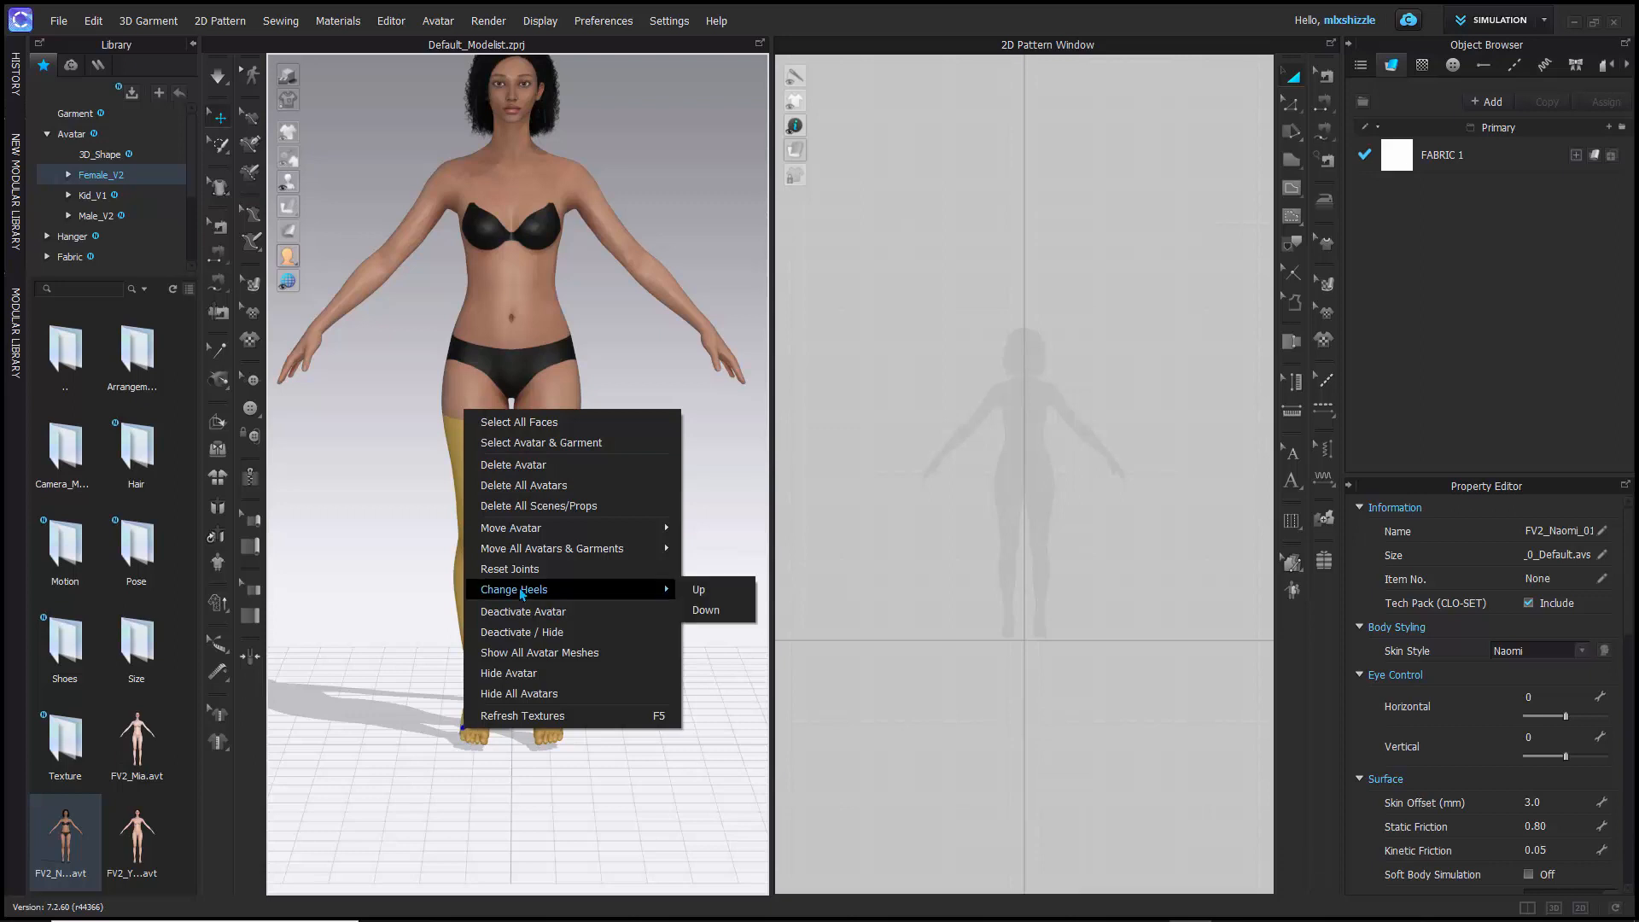
pyautogui.click(698, 597)
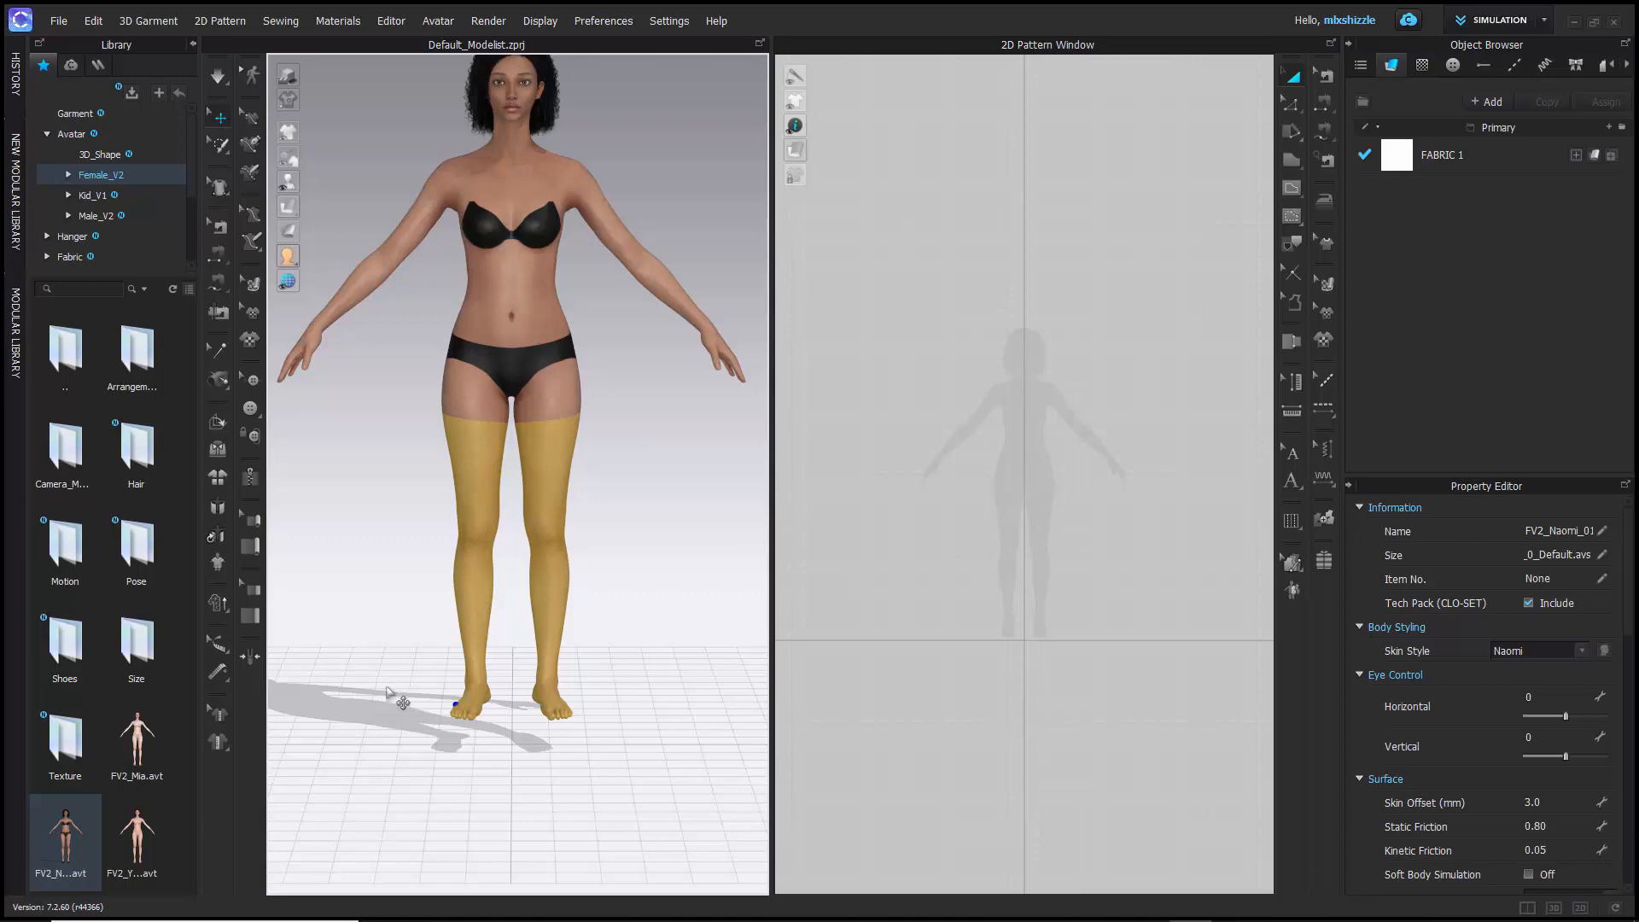
# - Inspect the barefoot avatar's flattened feet from an angle and from the front, and clear the leg selection
pyautogui.moveTo(391, 688); pyautogui.dragTo(428, 688, button='right')
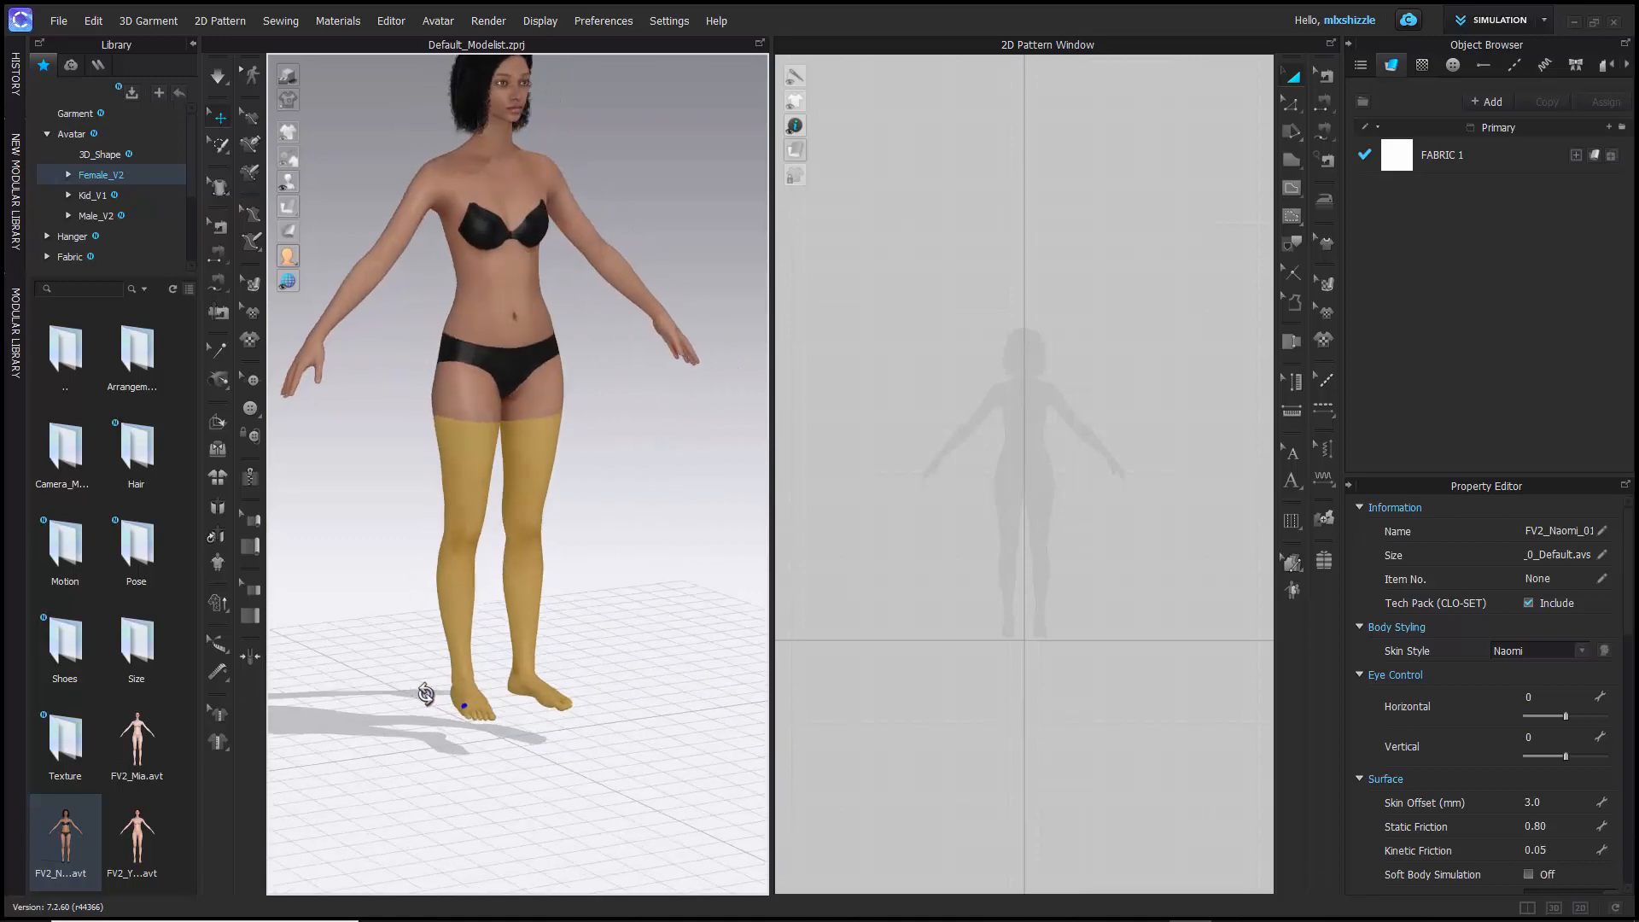
pyautogui.scroll(5, 427, 691)
pyautogui.scroll(-3, 427, 698)
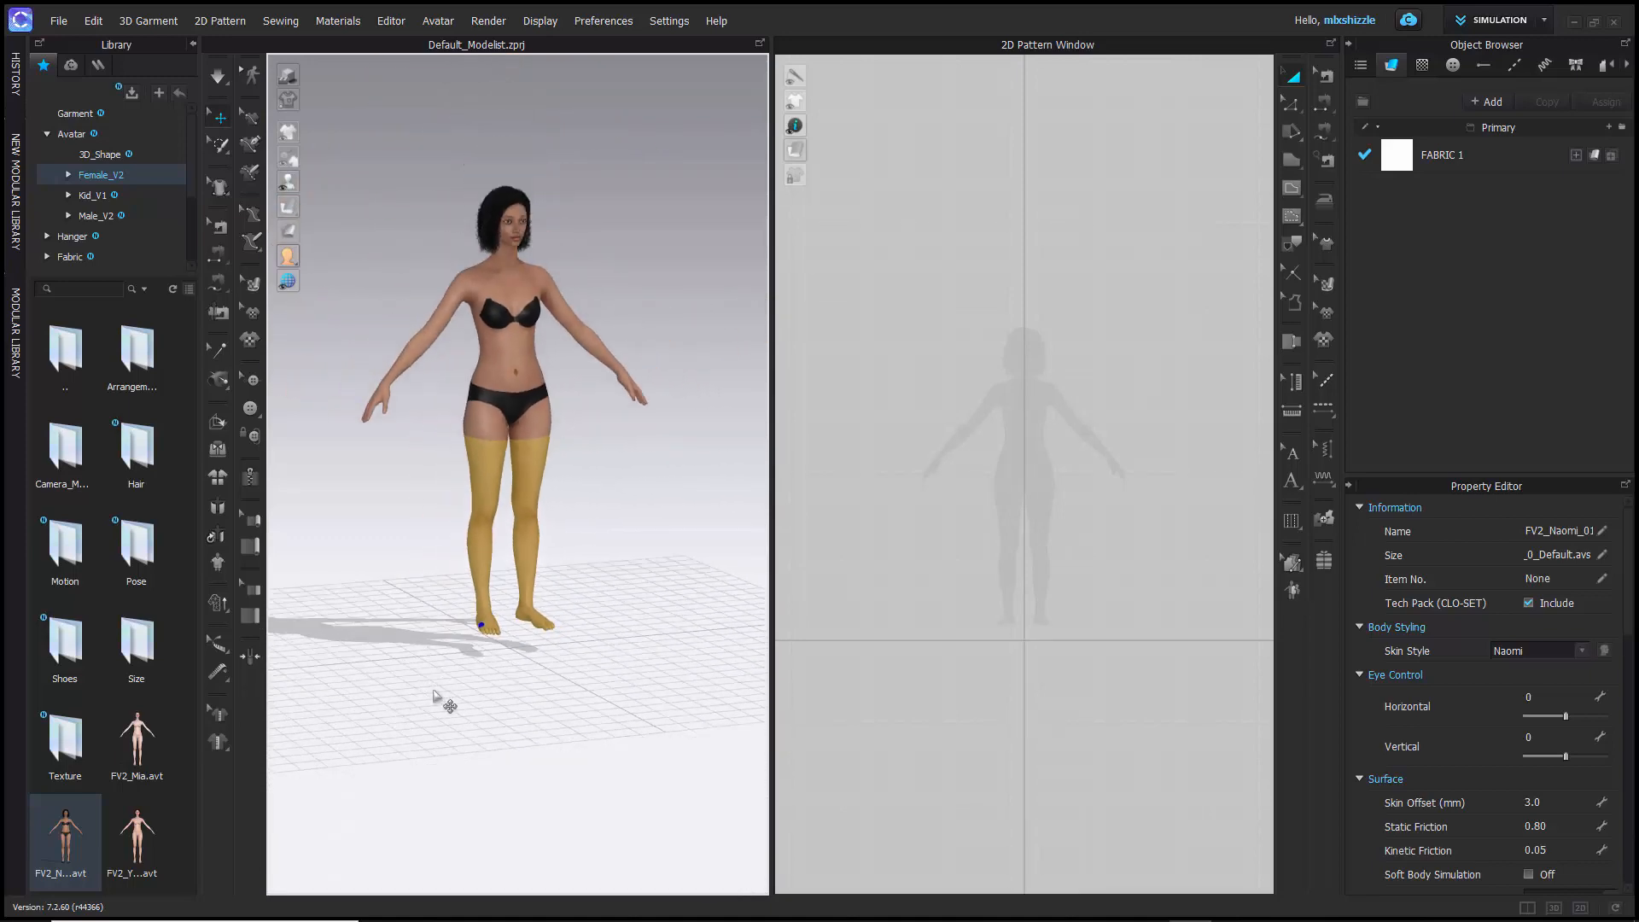
pyautogui.moveTo(574, 662); pyautogui.dragTo(486, 648, button='middle')
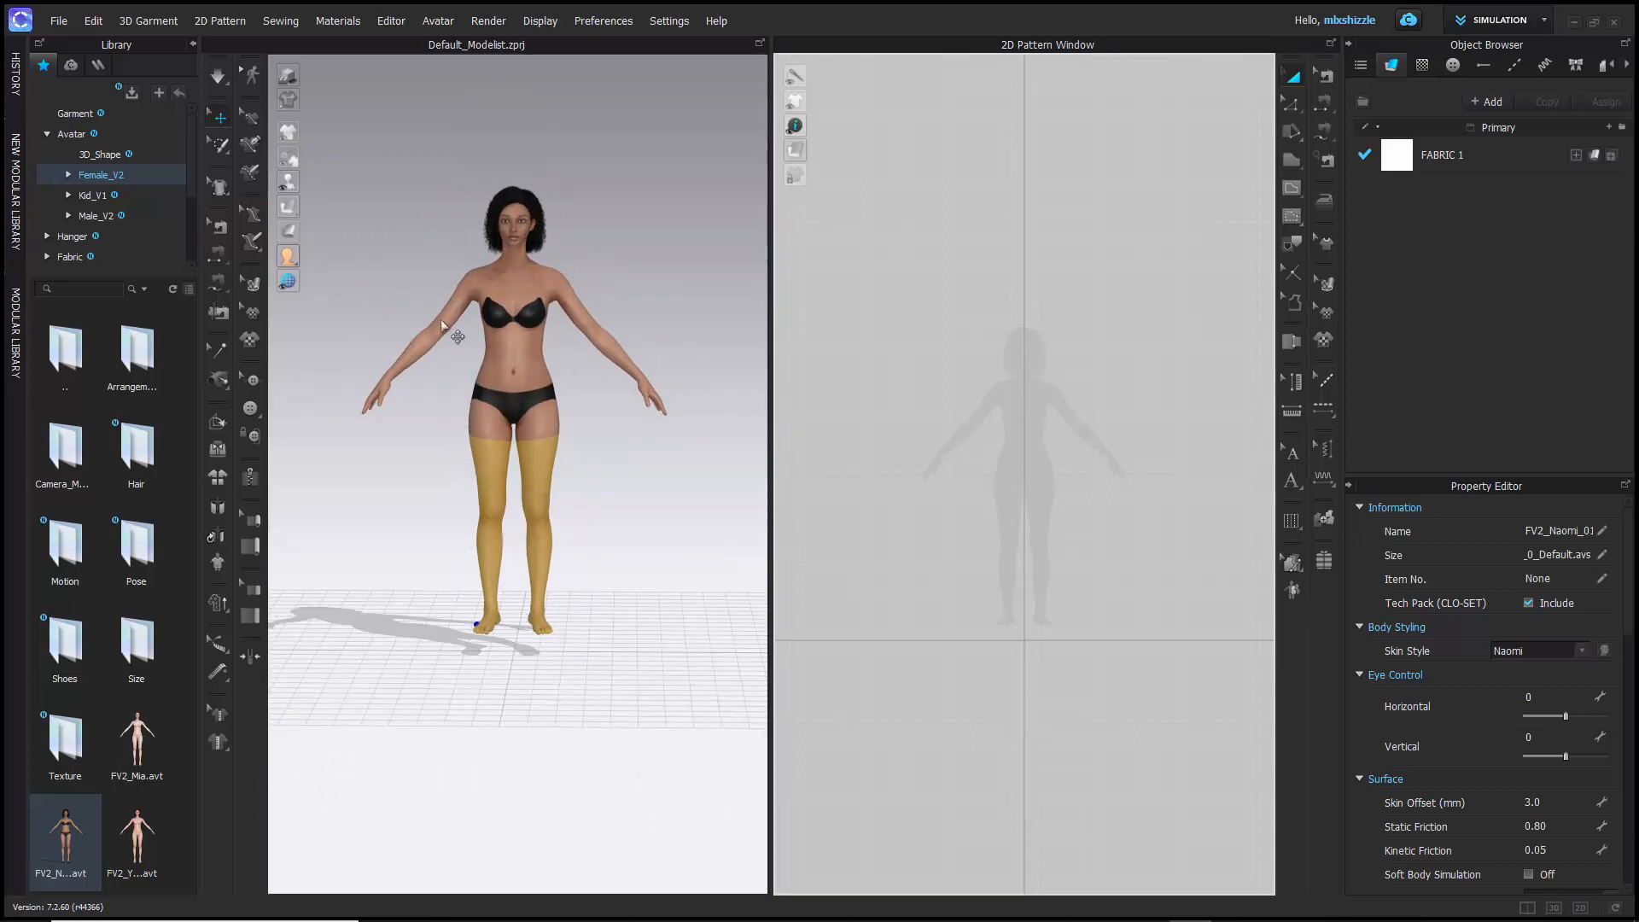
pyautogui.click(377, 150)
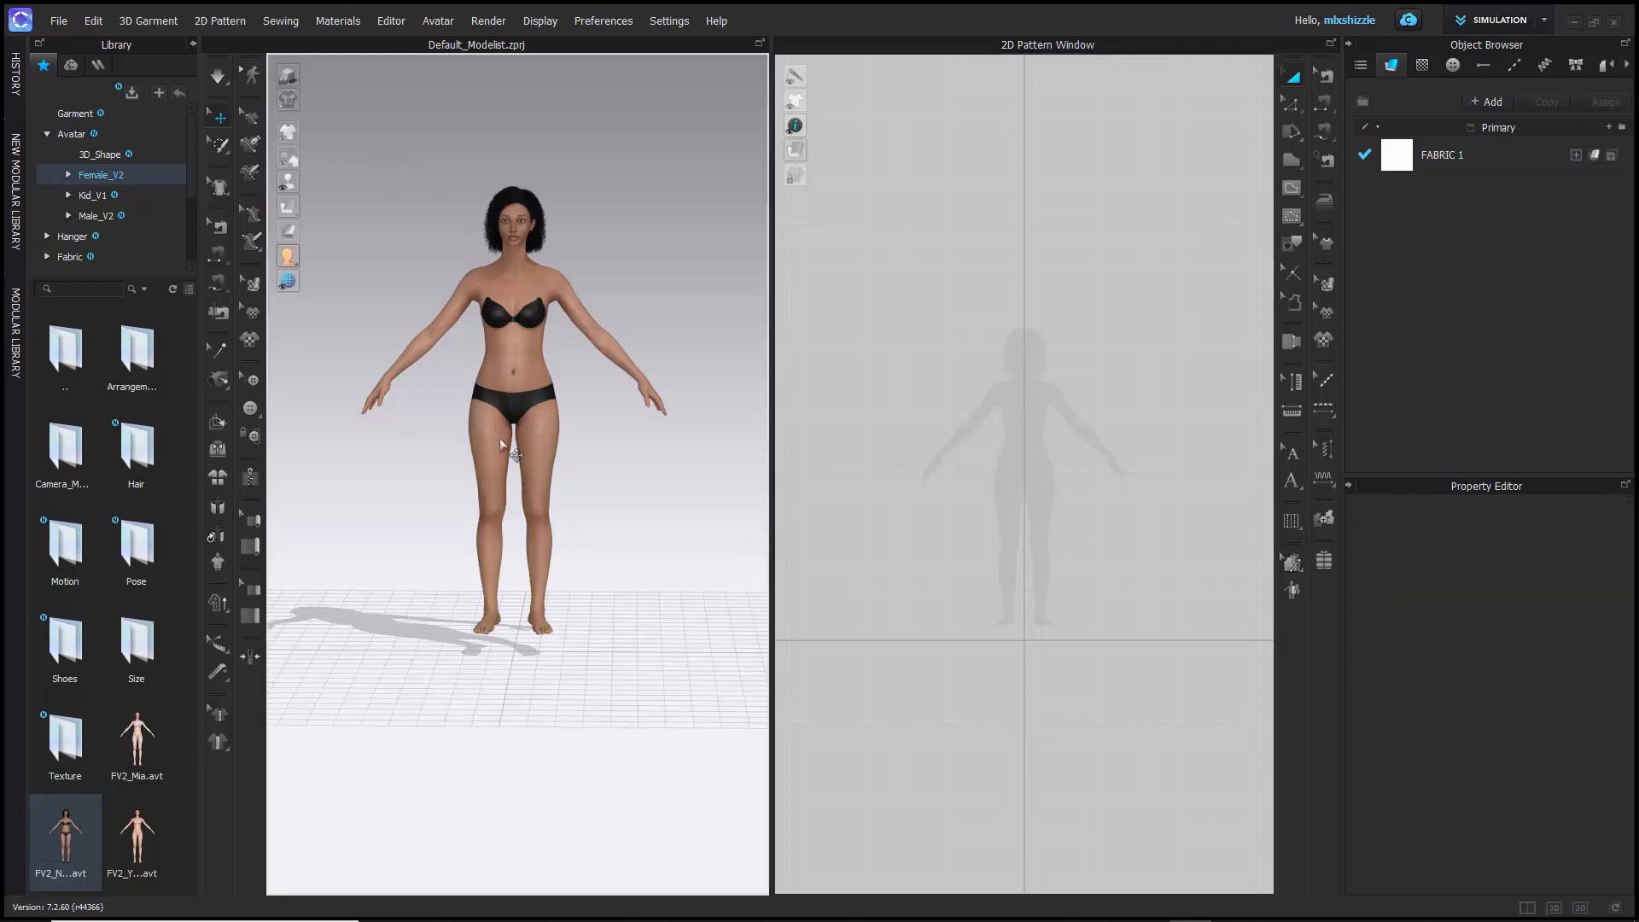
# - Select all faces of the avatar starting from its head, and clear the selection
pyautogui.click(518, 208)
pyautogui.rightClick(515, 207)
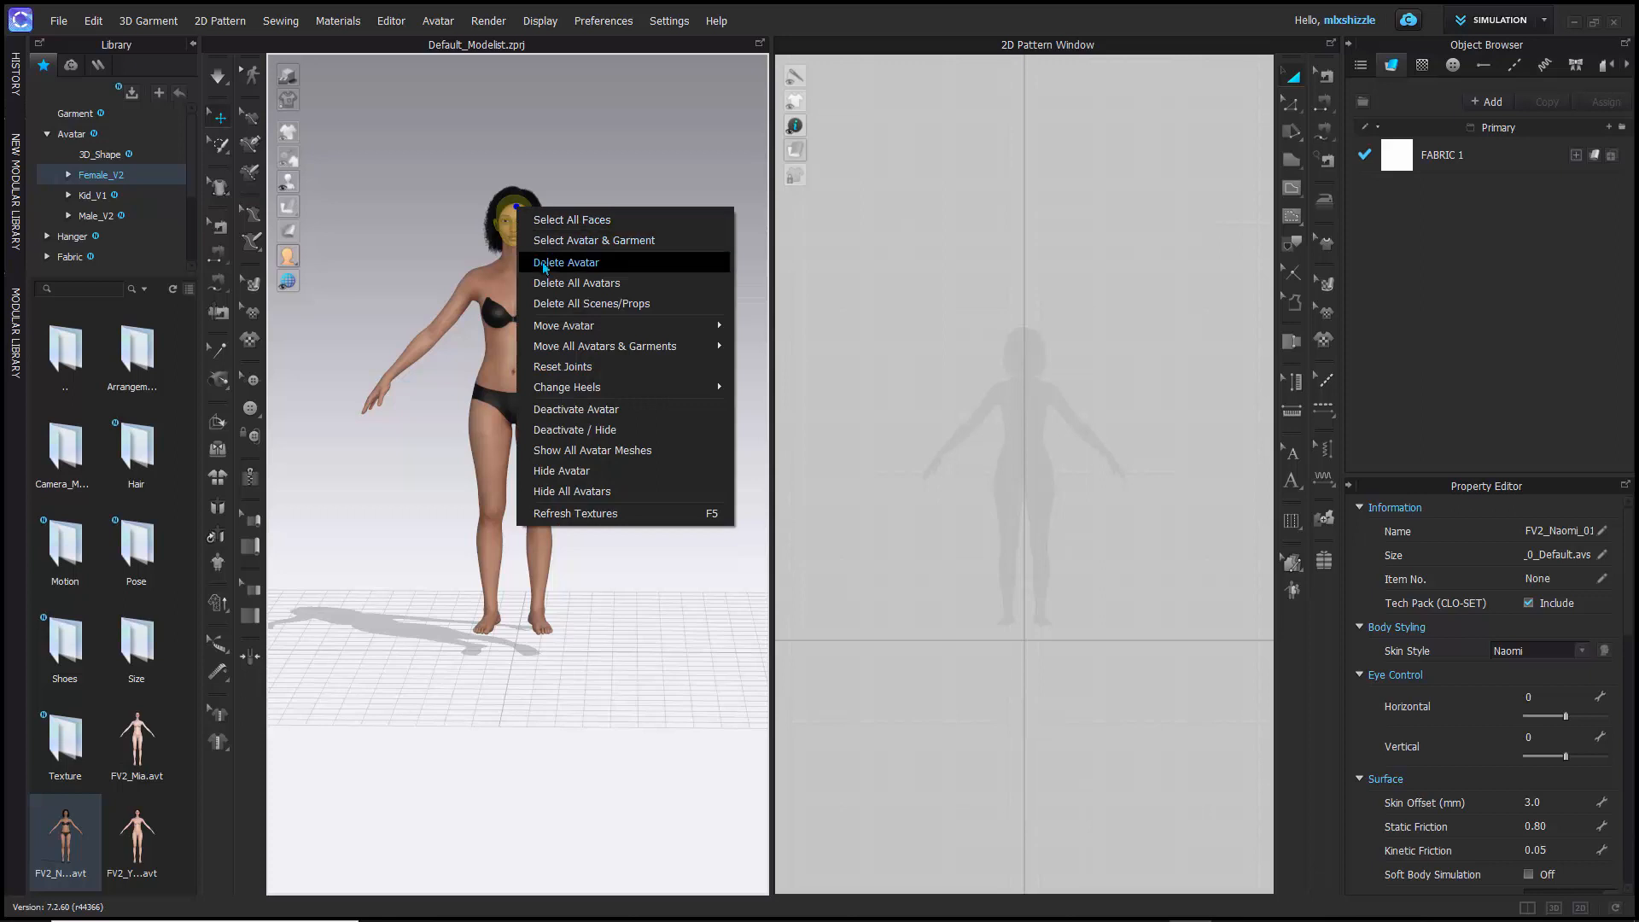
pyautogui.click(557, 224)
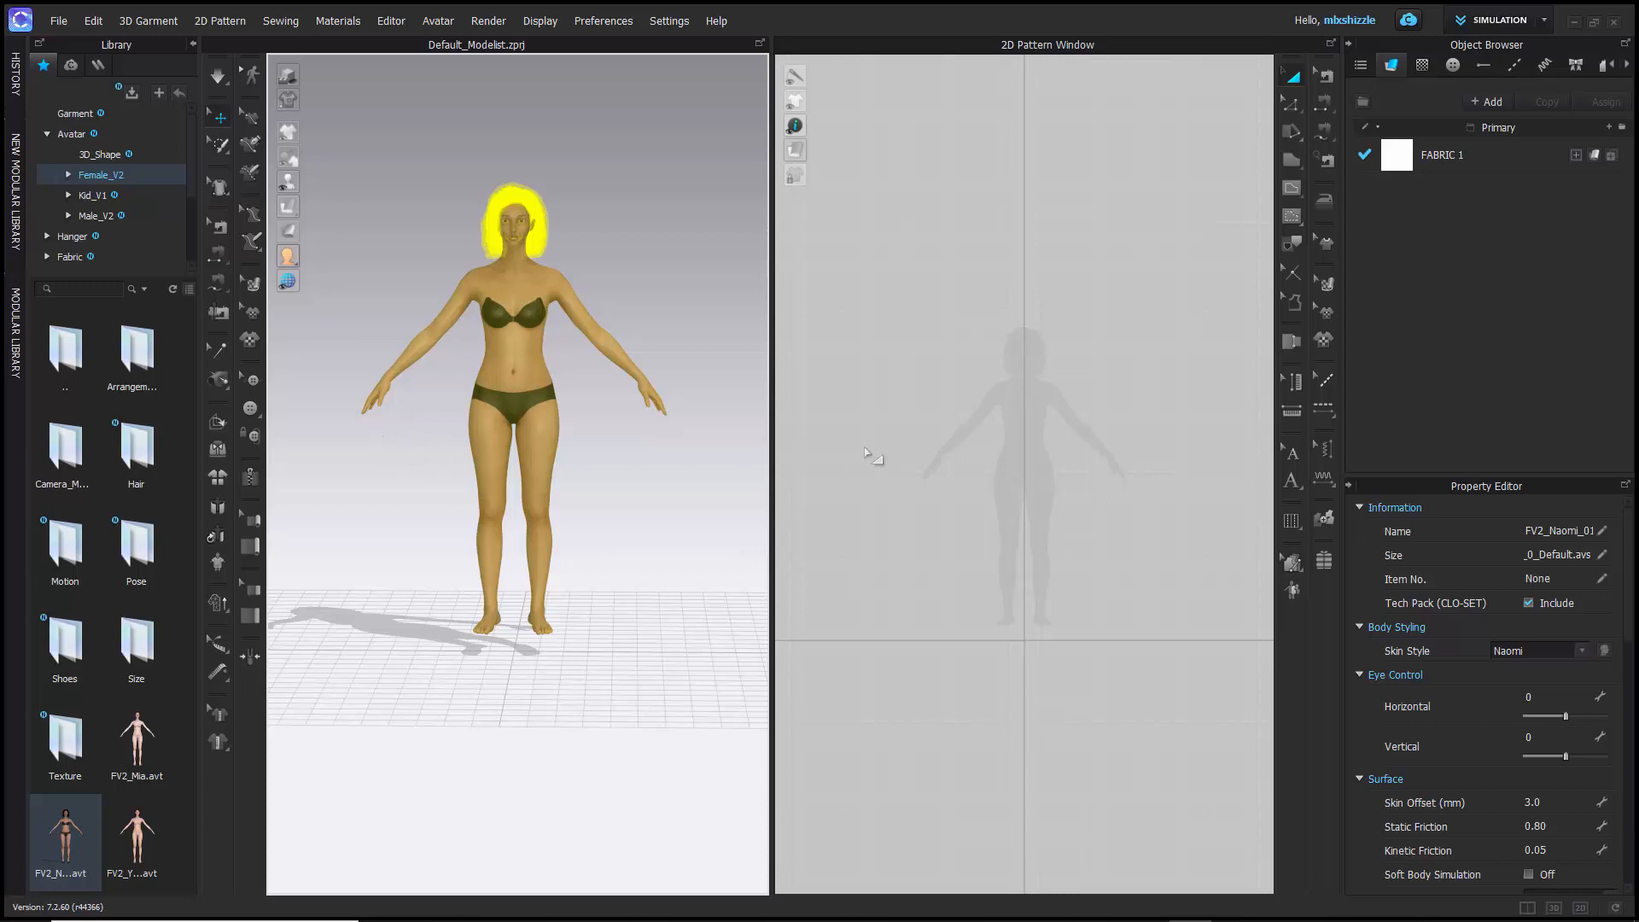
pyautogui.click(427, 252)
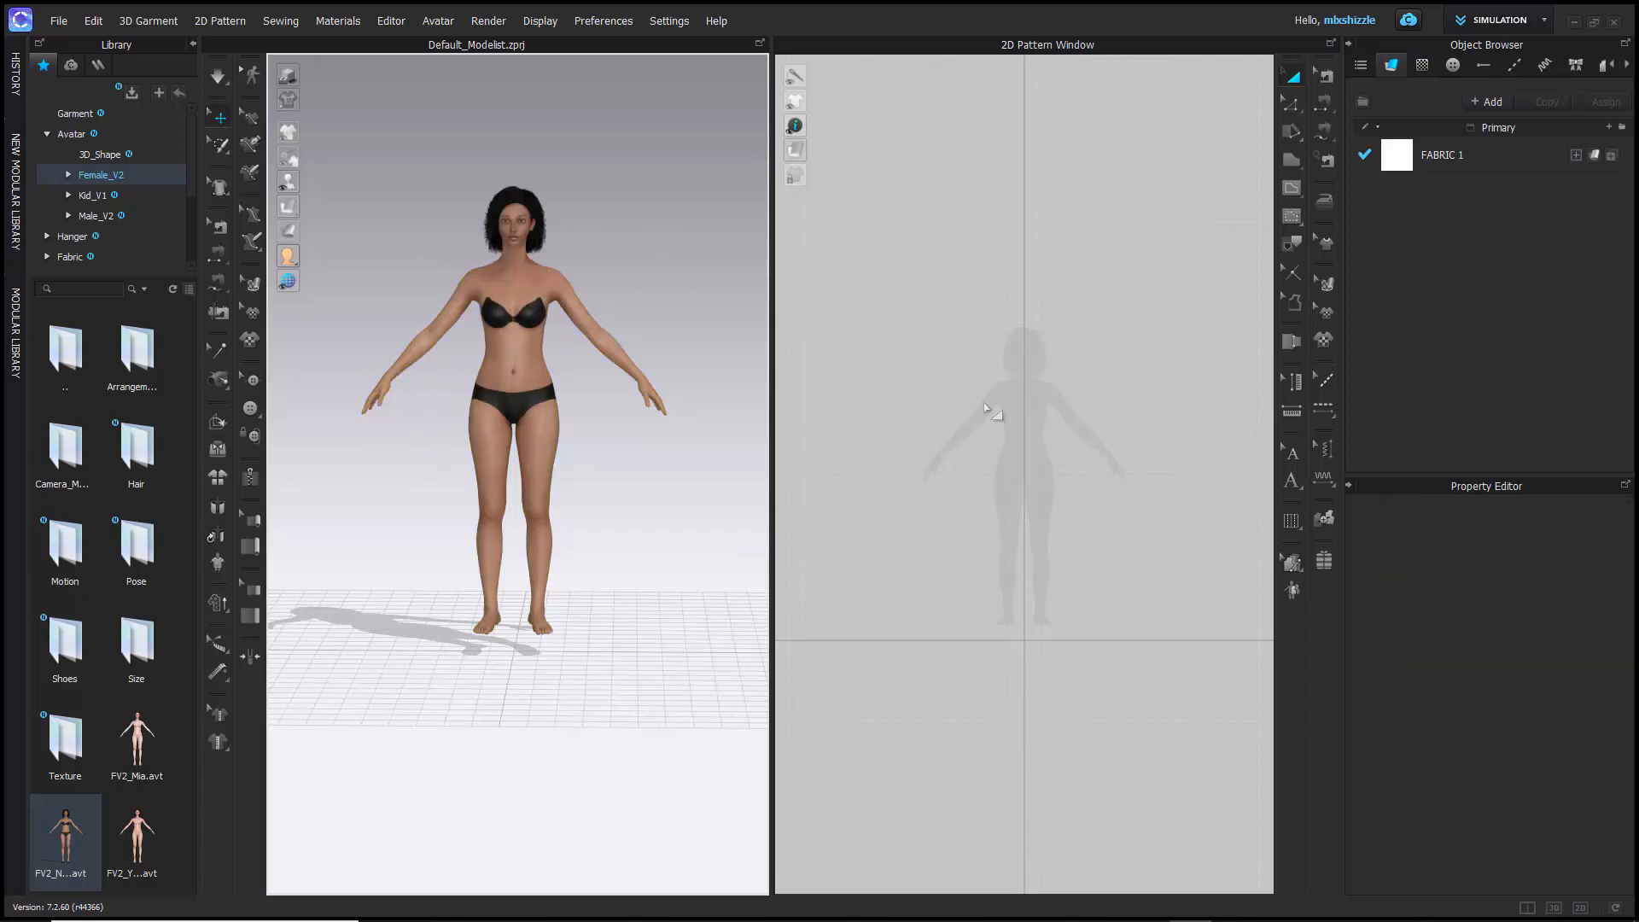
# - Zoom and pan the 2D pattern view around the avatar's silhouette until the whole body is framed
pyautogui.scroll(-5, 1010, 427)
pyautogui.scroll(10, 1009, 426)
pyautogui.scroll(-4, 1009, 427)
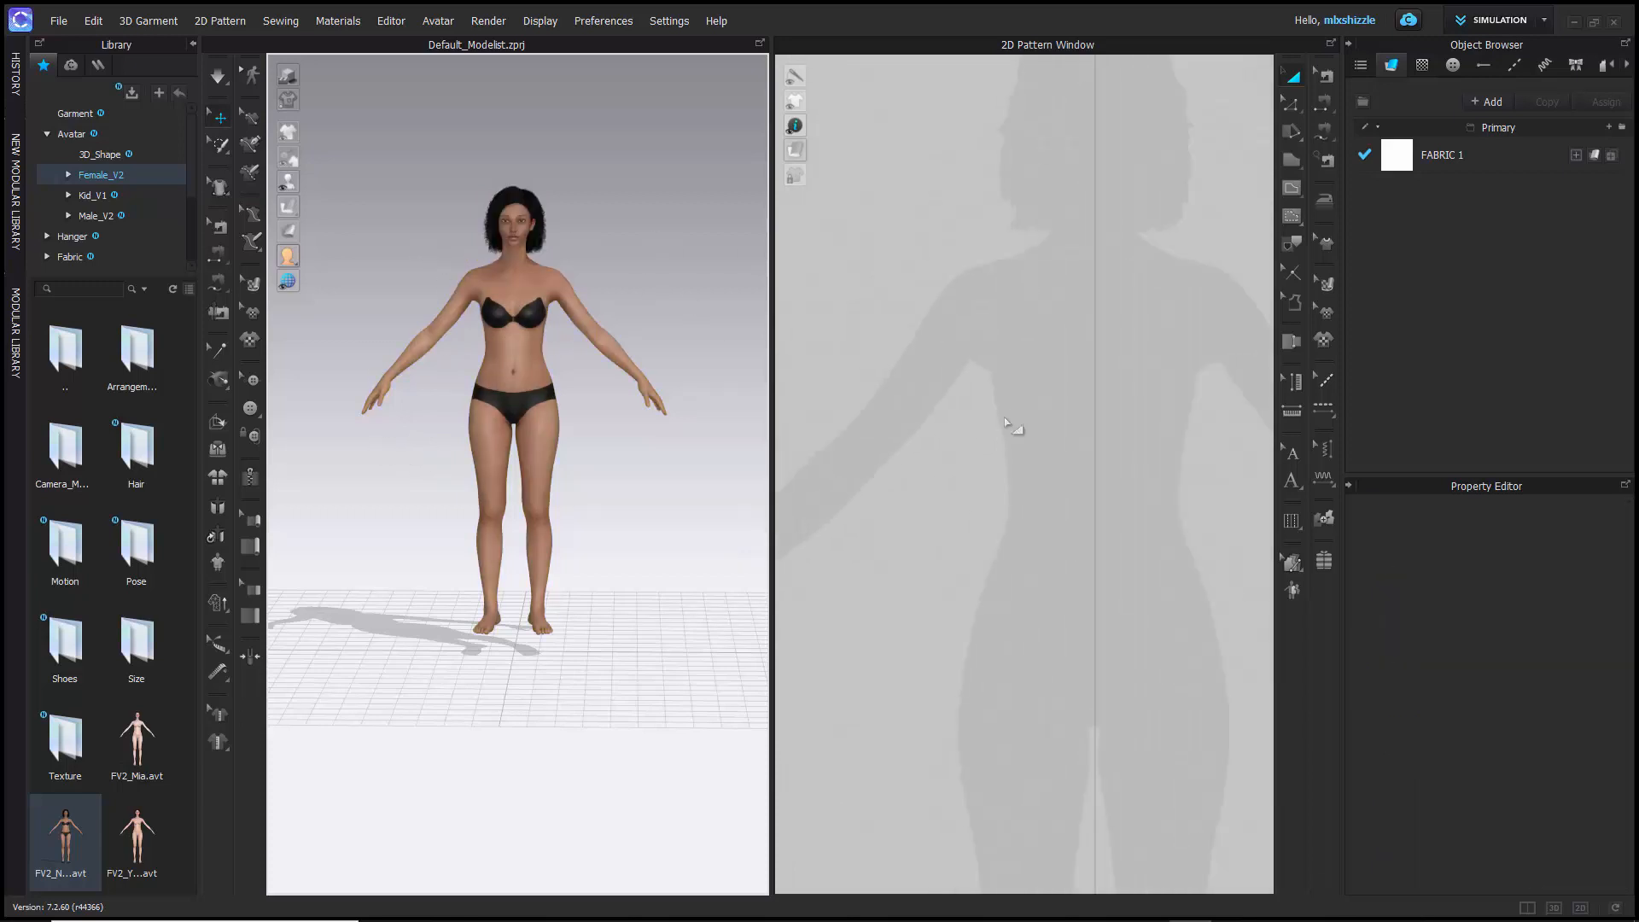
pyautogui.moveTo(1005, 417); pyautogui.dragTo(1014, 307, button='middle')
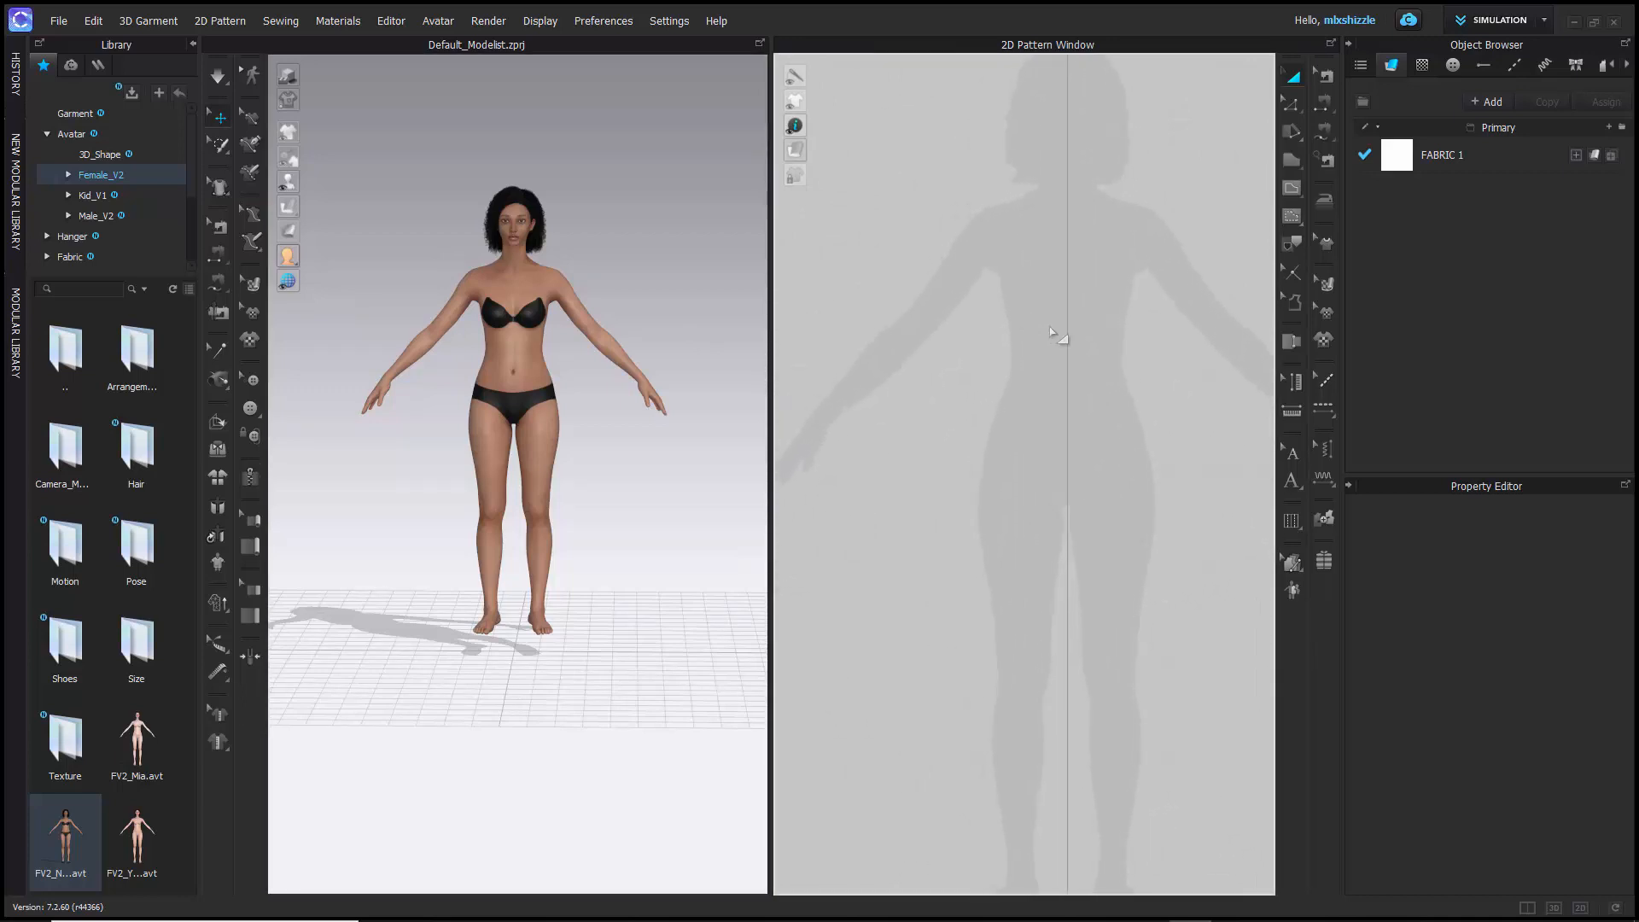
pyautogui.scroll(4, 1056, 336)
pyautogui.scroll(-6, 1056, 336)
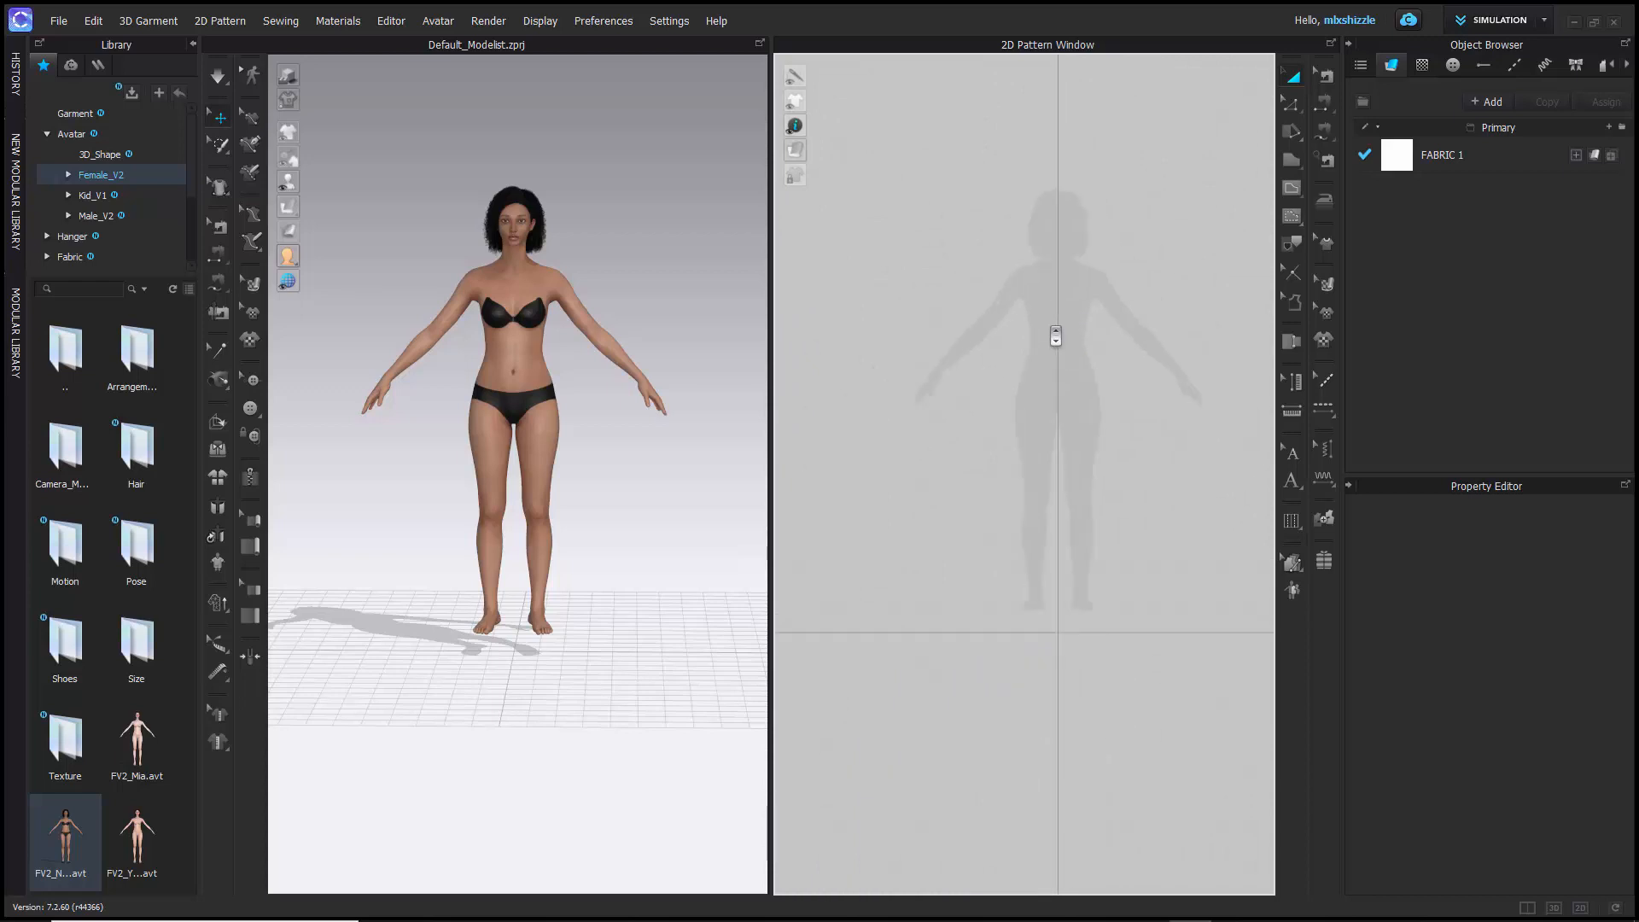
pyautogui.scroll(5, 1056, 336)
pyautogui.scroll(-7, 1056, 336)
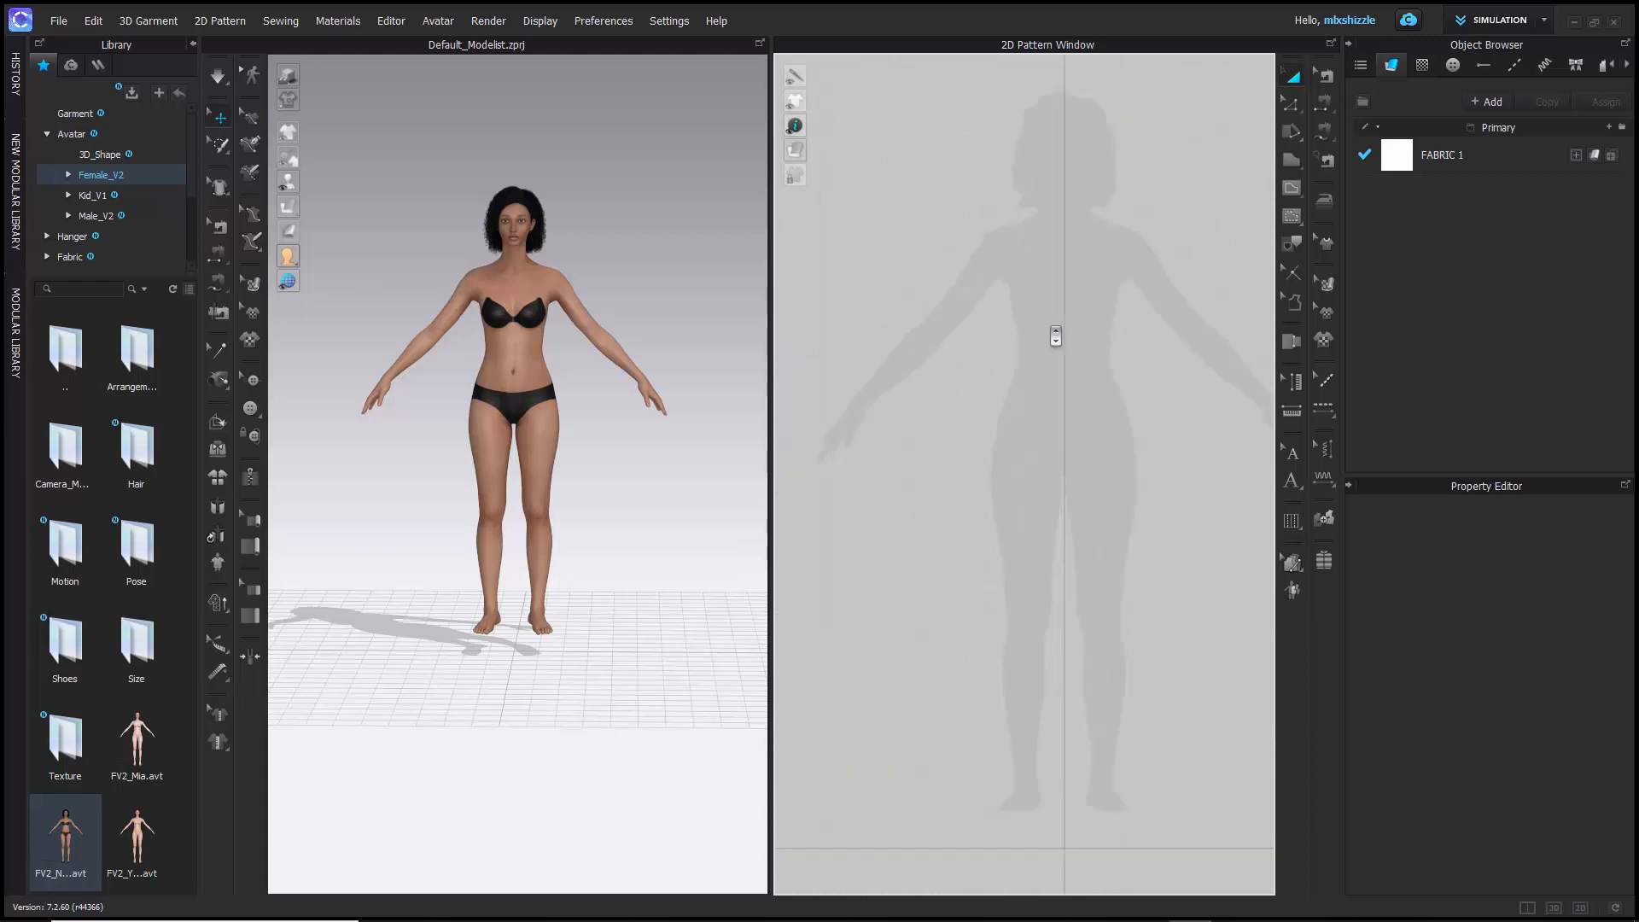
pyautogui.scroll(3, 1056, 336)
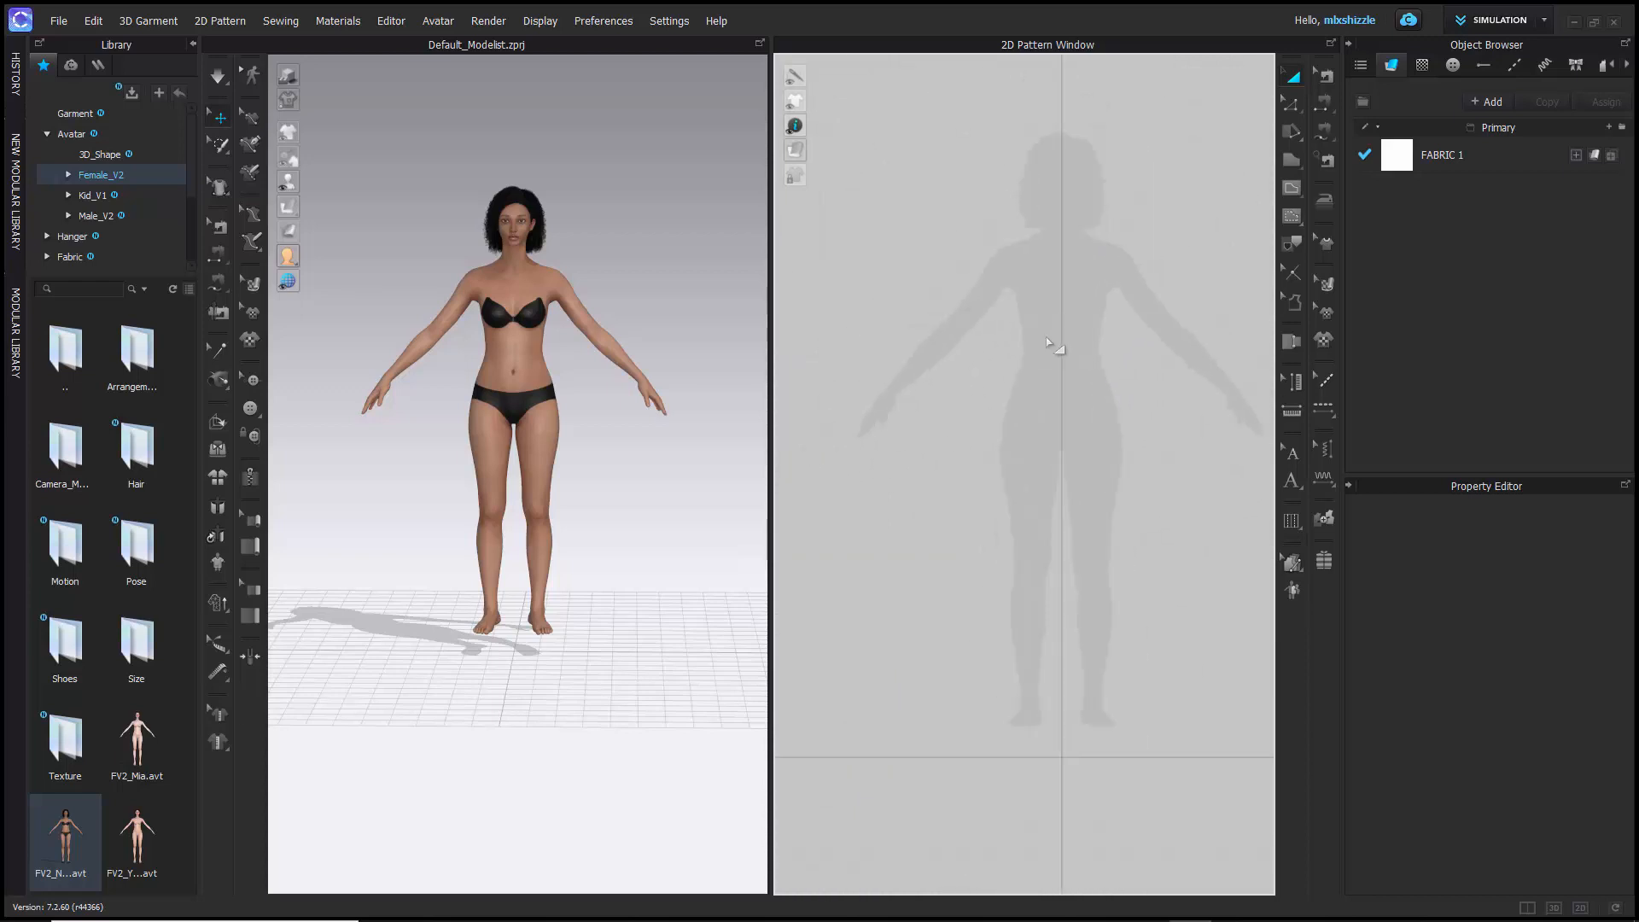
pyautogui.moveTo(1048, 334)
pyautogui.mouseDown(button='middle')
pyautogui.moveTo(966, 310)
pyautogui.moveTo(988, 373)
pyautogui.moveTo(973, 293)
pyautogui.moveTo(990, 391)
pyautogui.moveTo(965, 333)
pyautogui.moveTo(1028, 355)
pyautogui.mouseUp(button='middle')
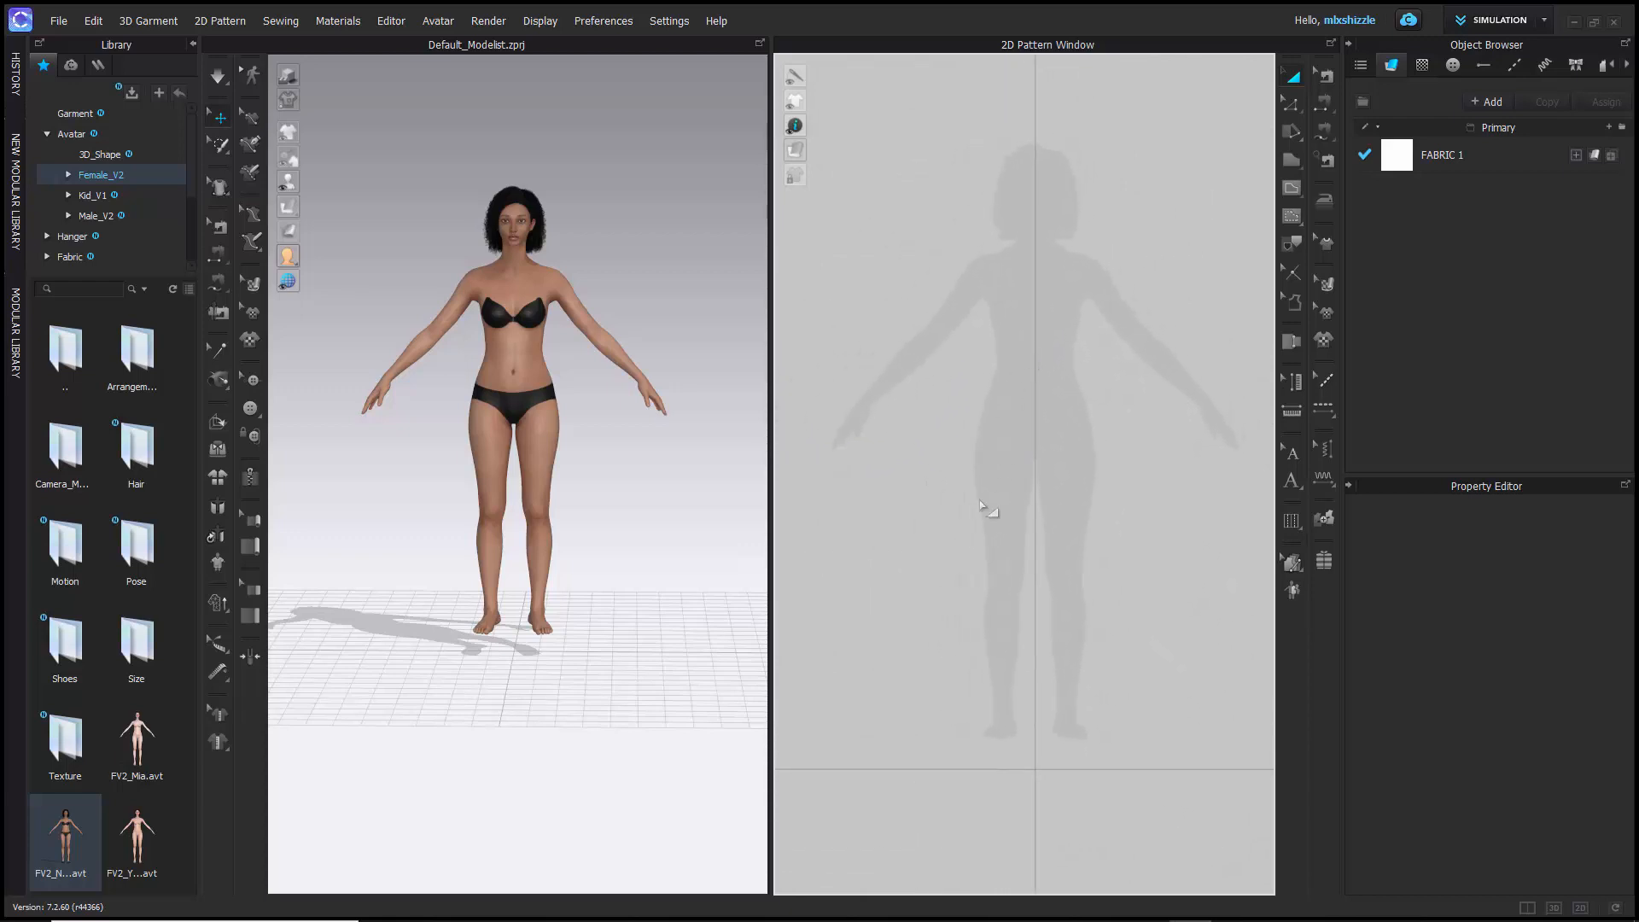
# - Examine the options offered for the empty background of the 2D pattern view, and close them without choosing any
pyautogui.rightClick(924, 557)
pyautogui.rightClick(656, 555)
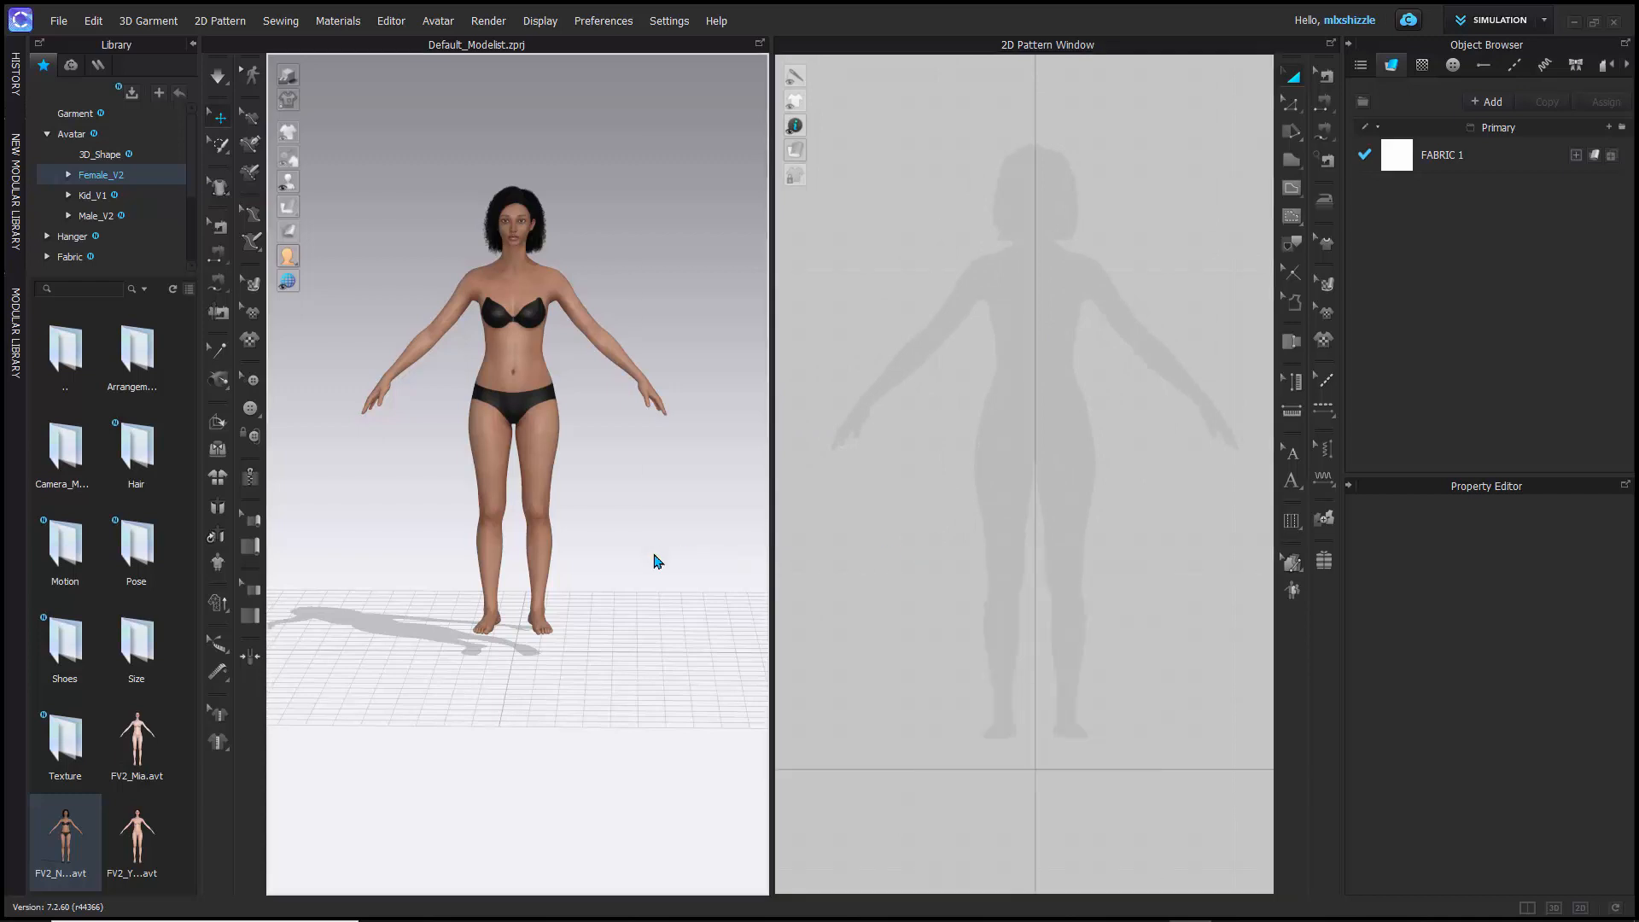
pyautogui.rightClick(655, 556)
pyautogui.moveTo(623, 614); pyautogui.dragTo(574, 603, button='right')
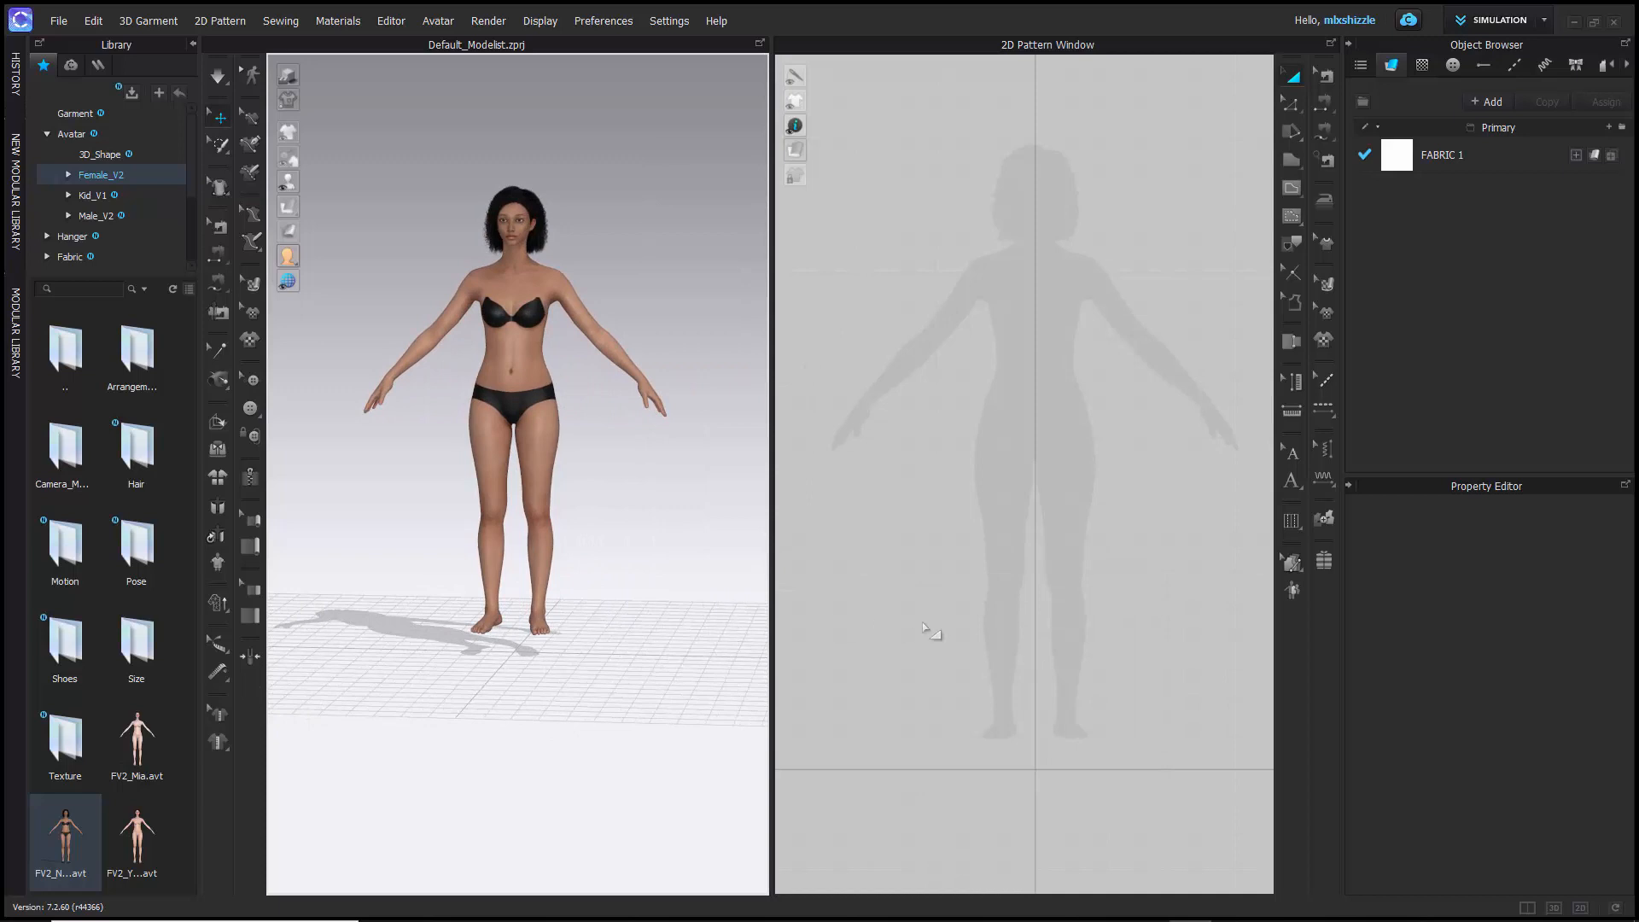
pyautogui.rightClick(917, 608)
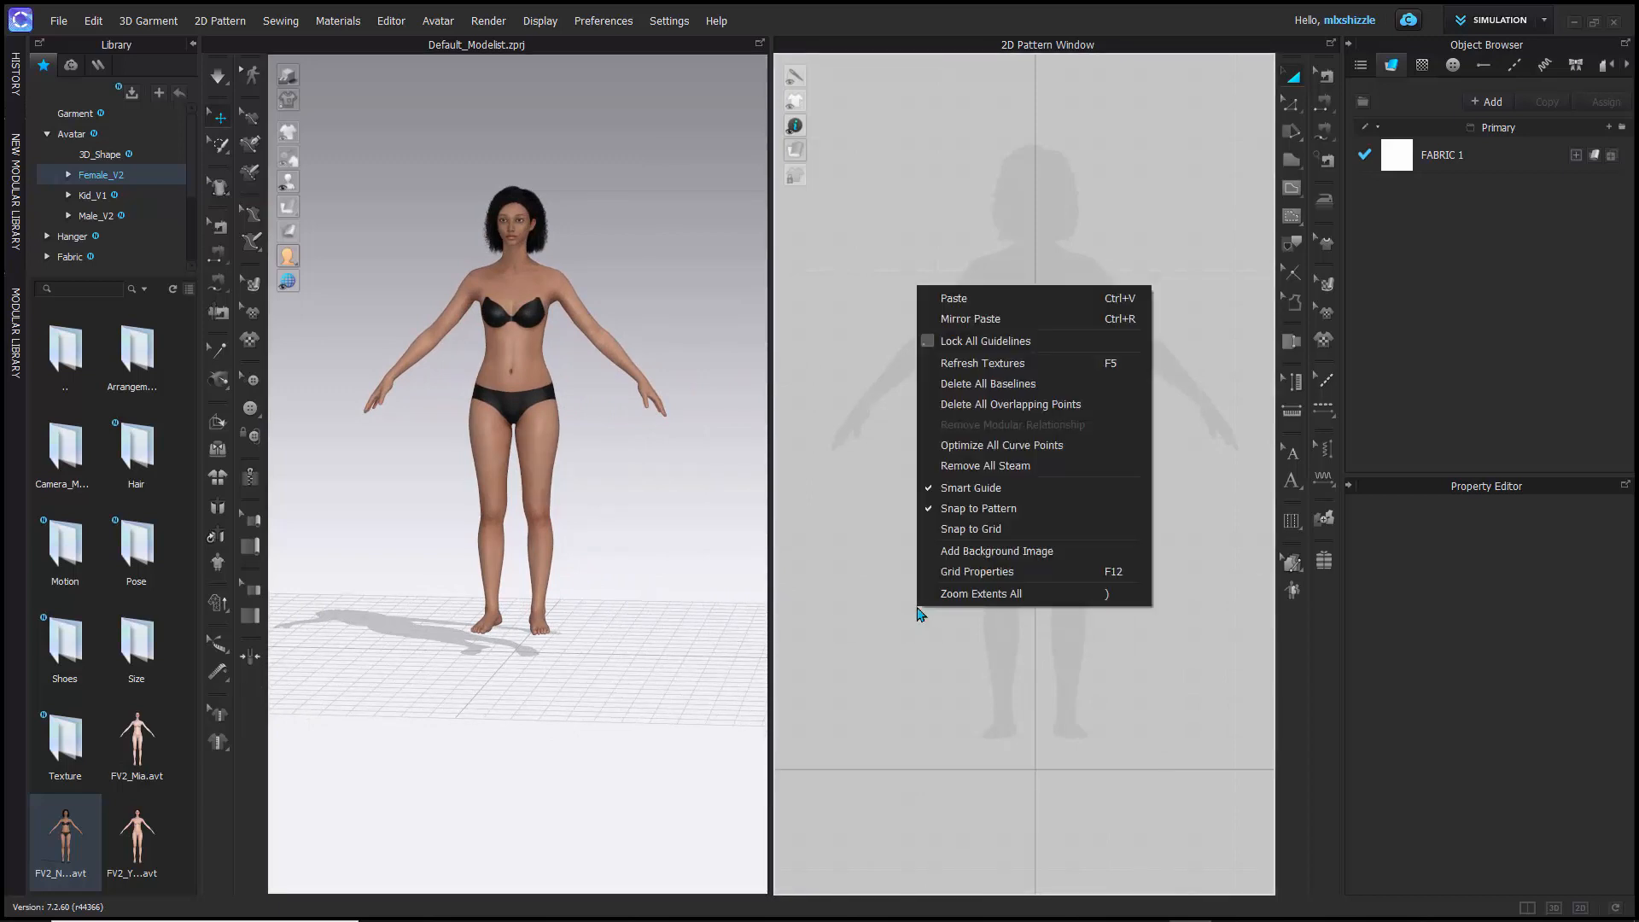
pyautogui.click(671, 587)
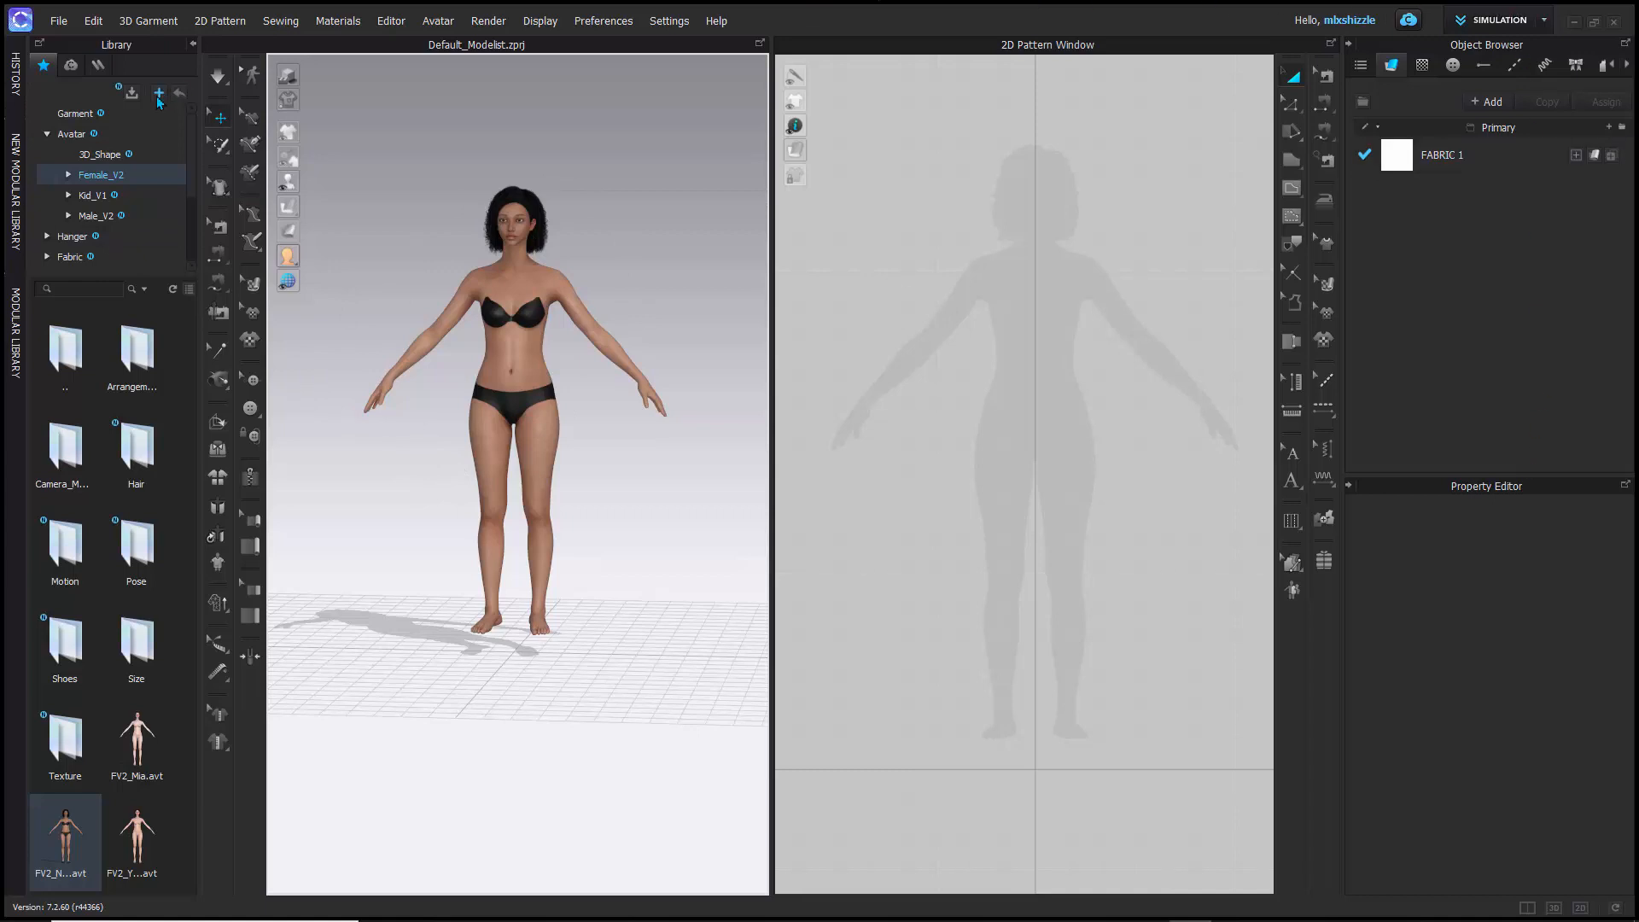
# - Show the action history, return to an early selection entry before the shoes were hidden, and restore the latest entry
pyautogui.click(17, 75)
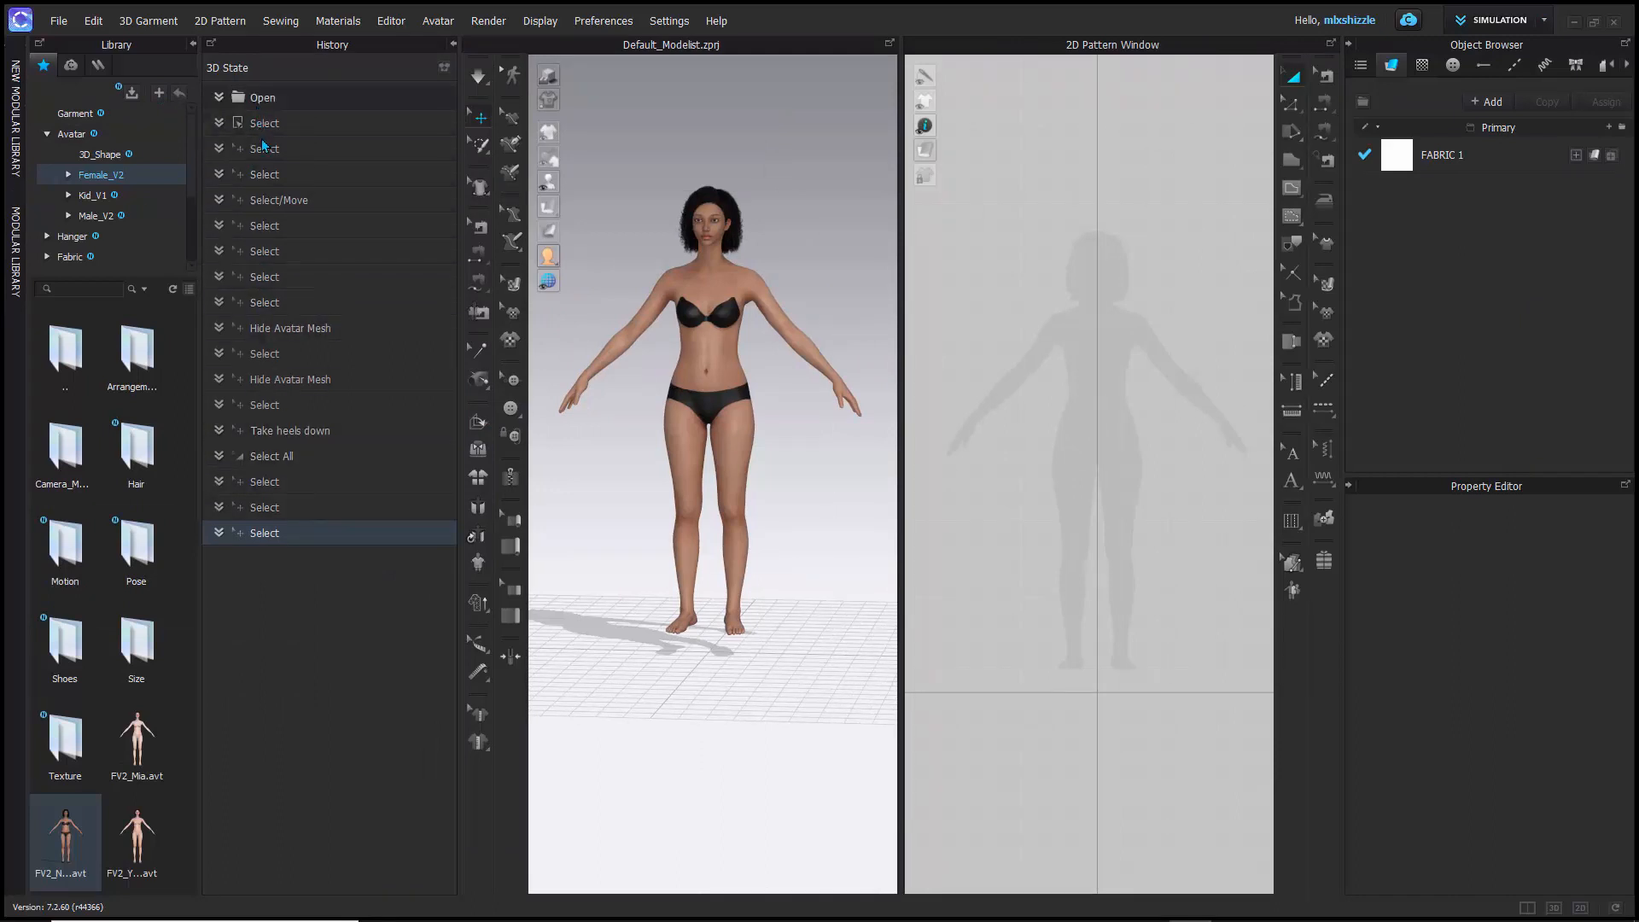
pyautogui.click(263, 176)
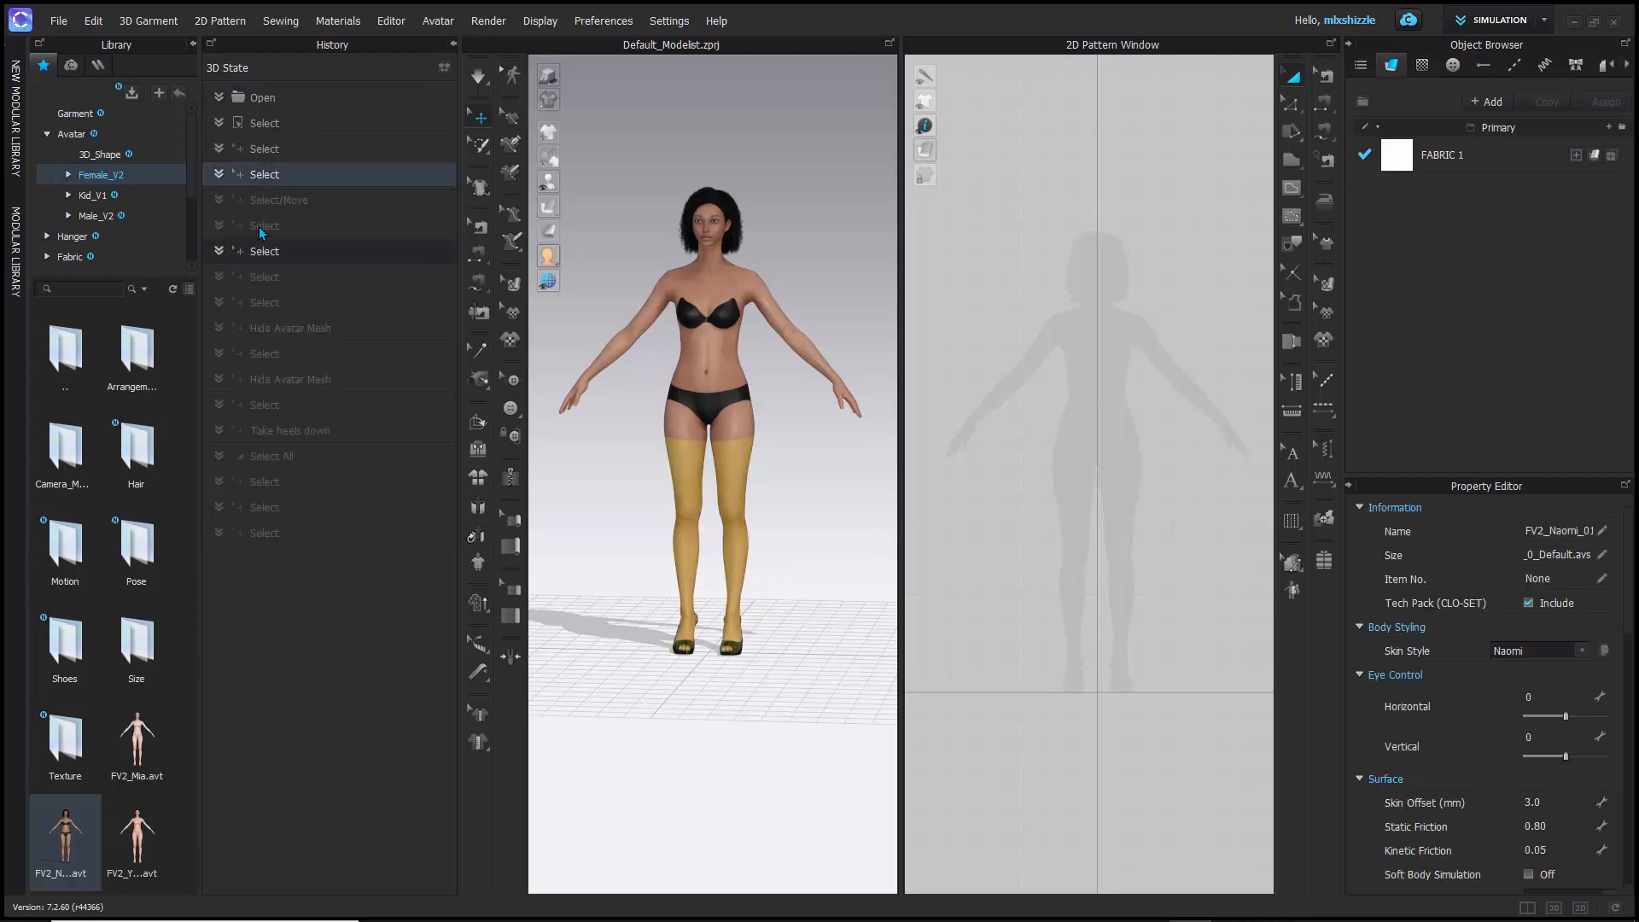
pyautogui.click(273, 534)
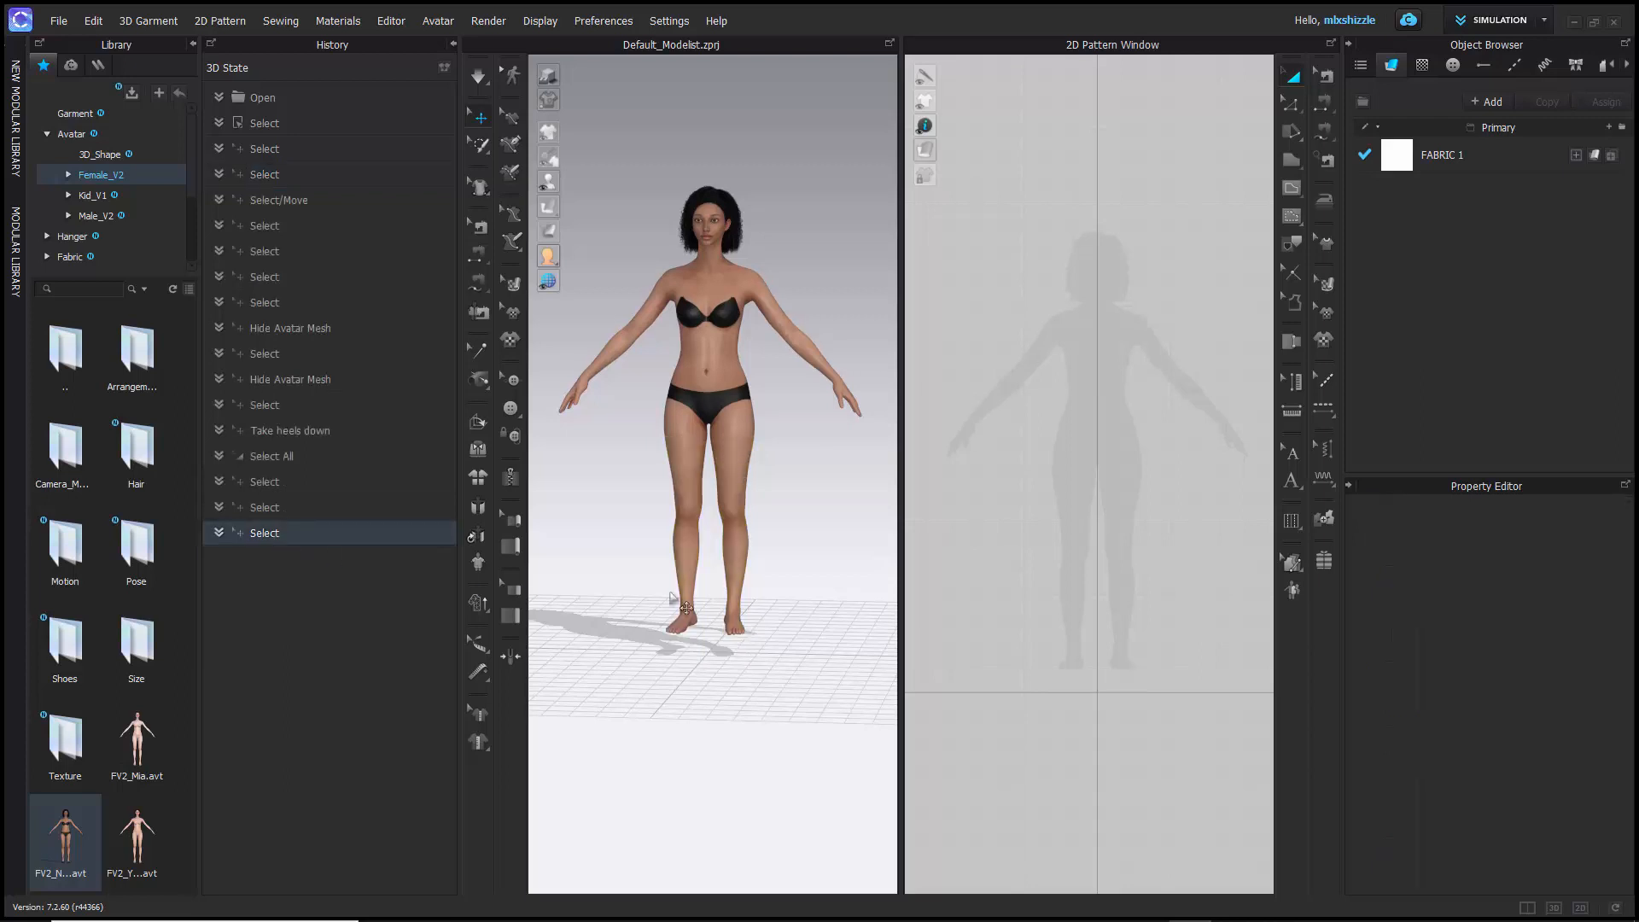
# - Add a 3D State of the barefoot avatar to the history, and start loading it but cancel
pyautogui.click(444, 75)
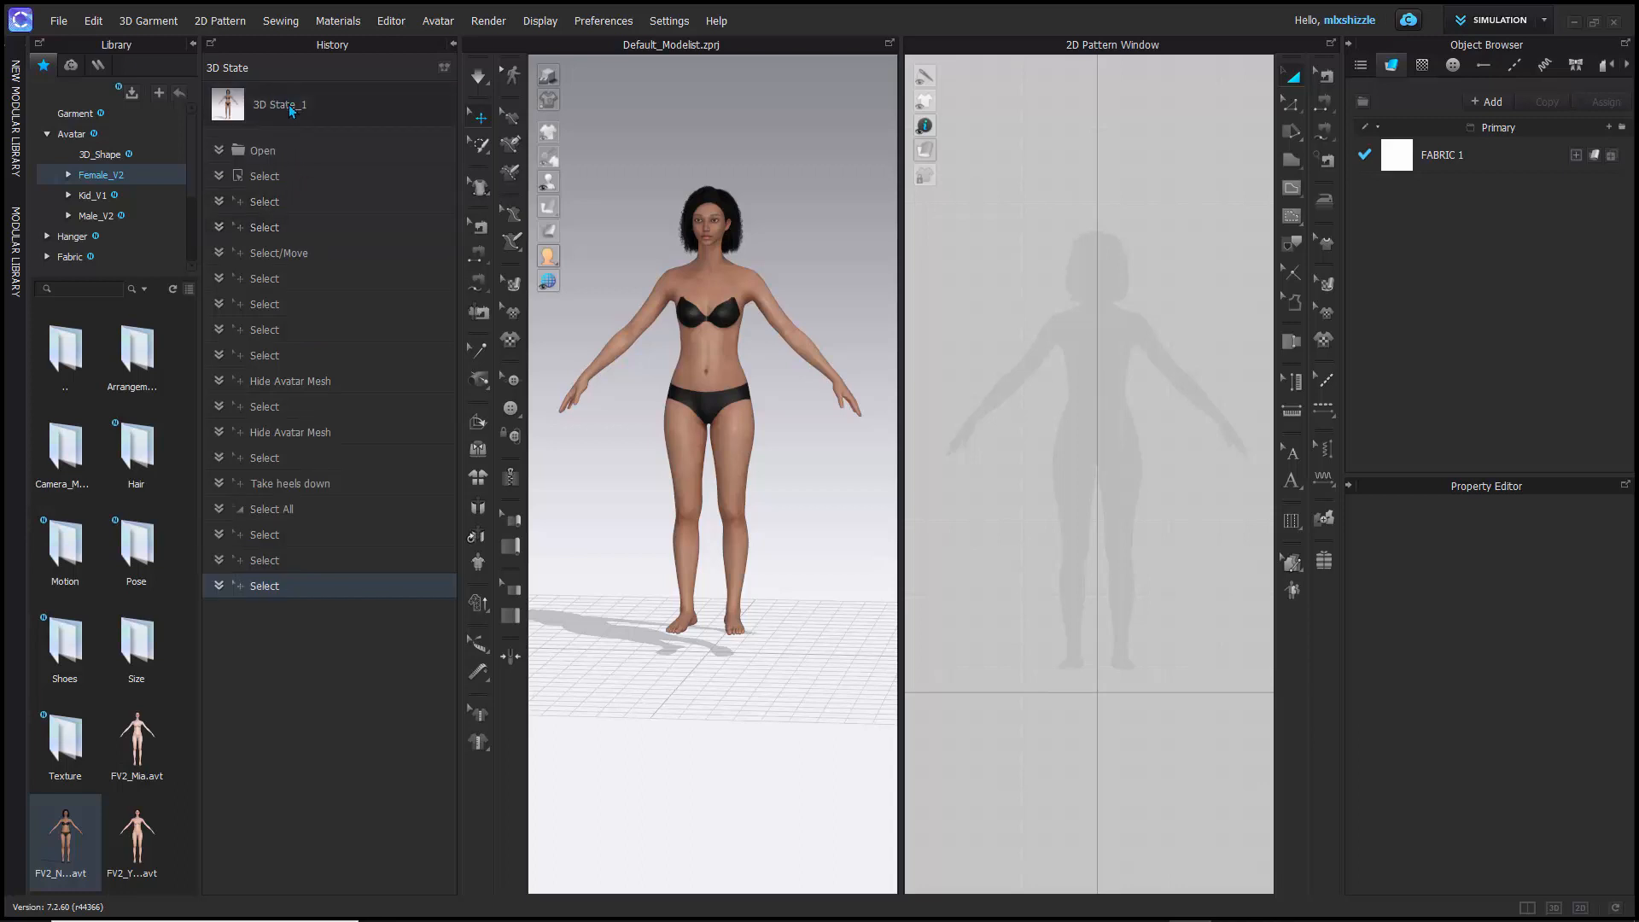
pyautogui.doubleClick(291, 110)
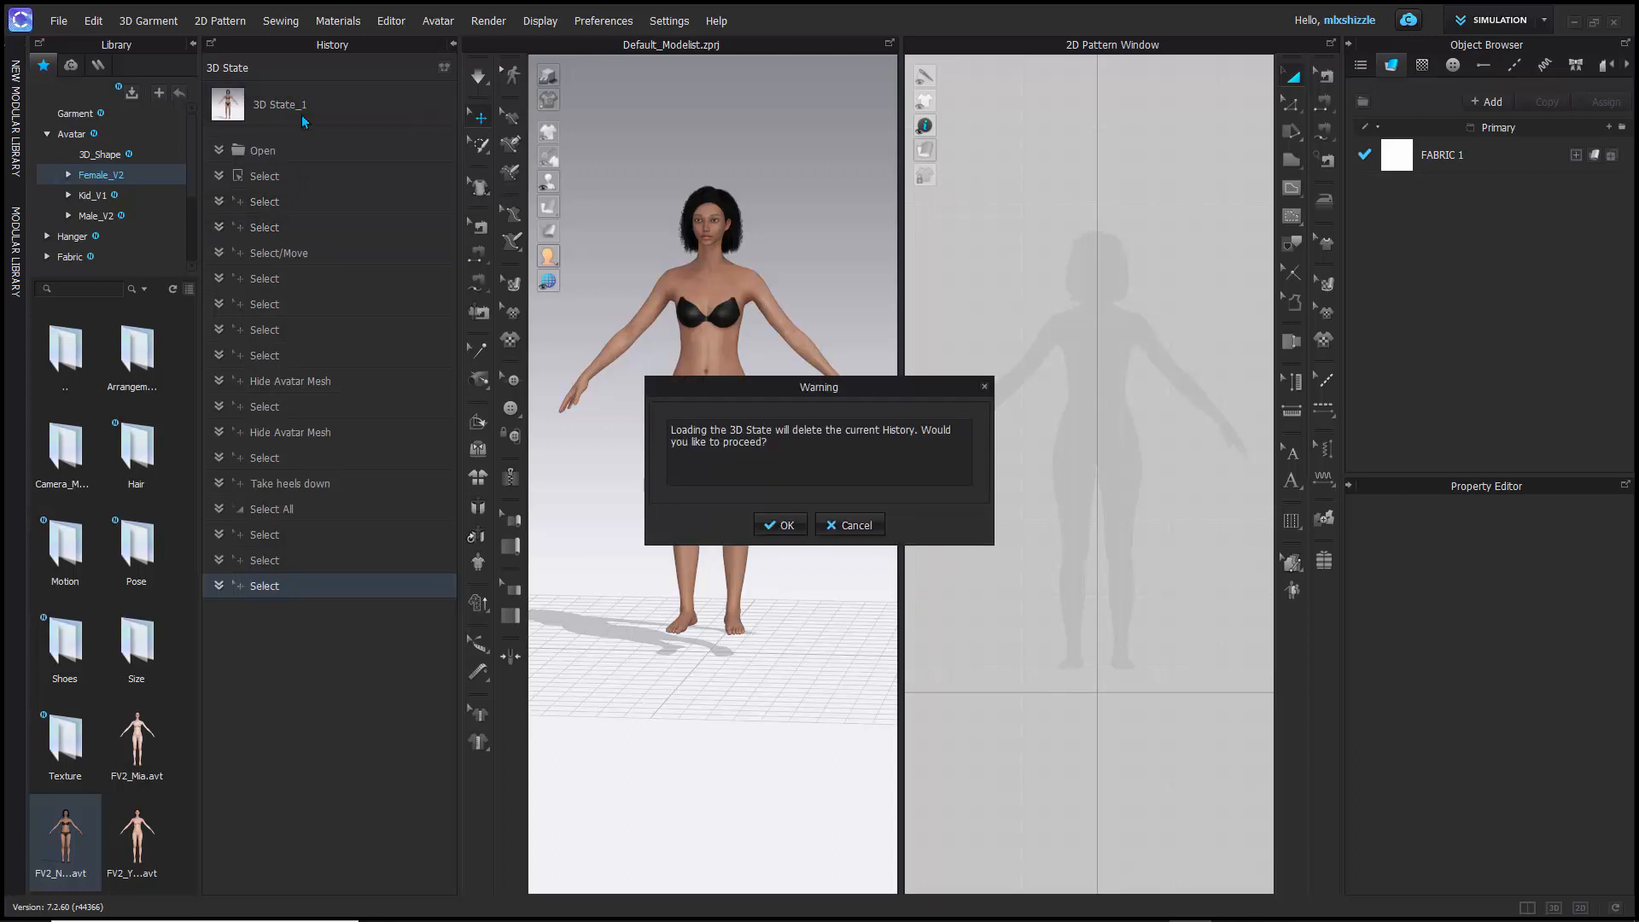
pyautogui.click(852, 526)
# - Rename the saved 3D State as "hid shoes"
pyautogui.rightClick(279, 104)
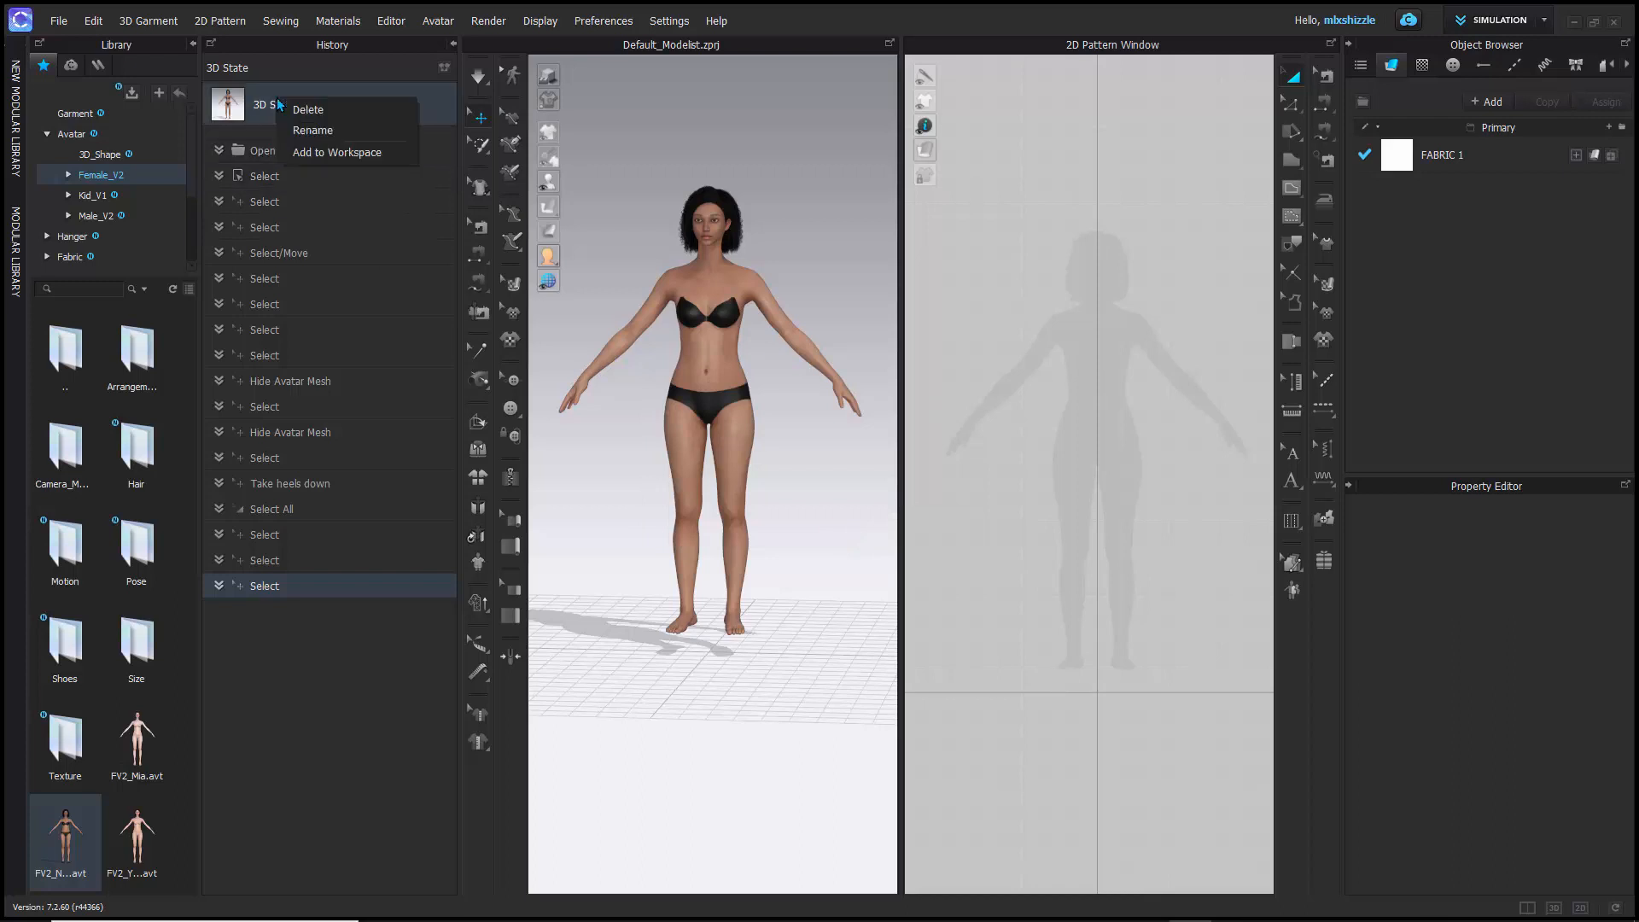
pyautogui.click(314, 131)
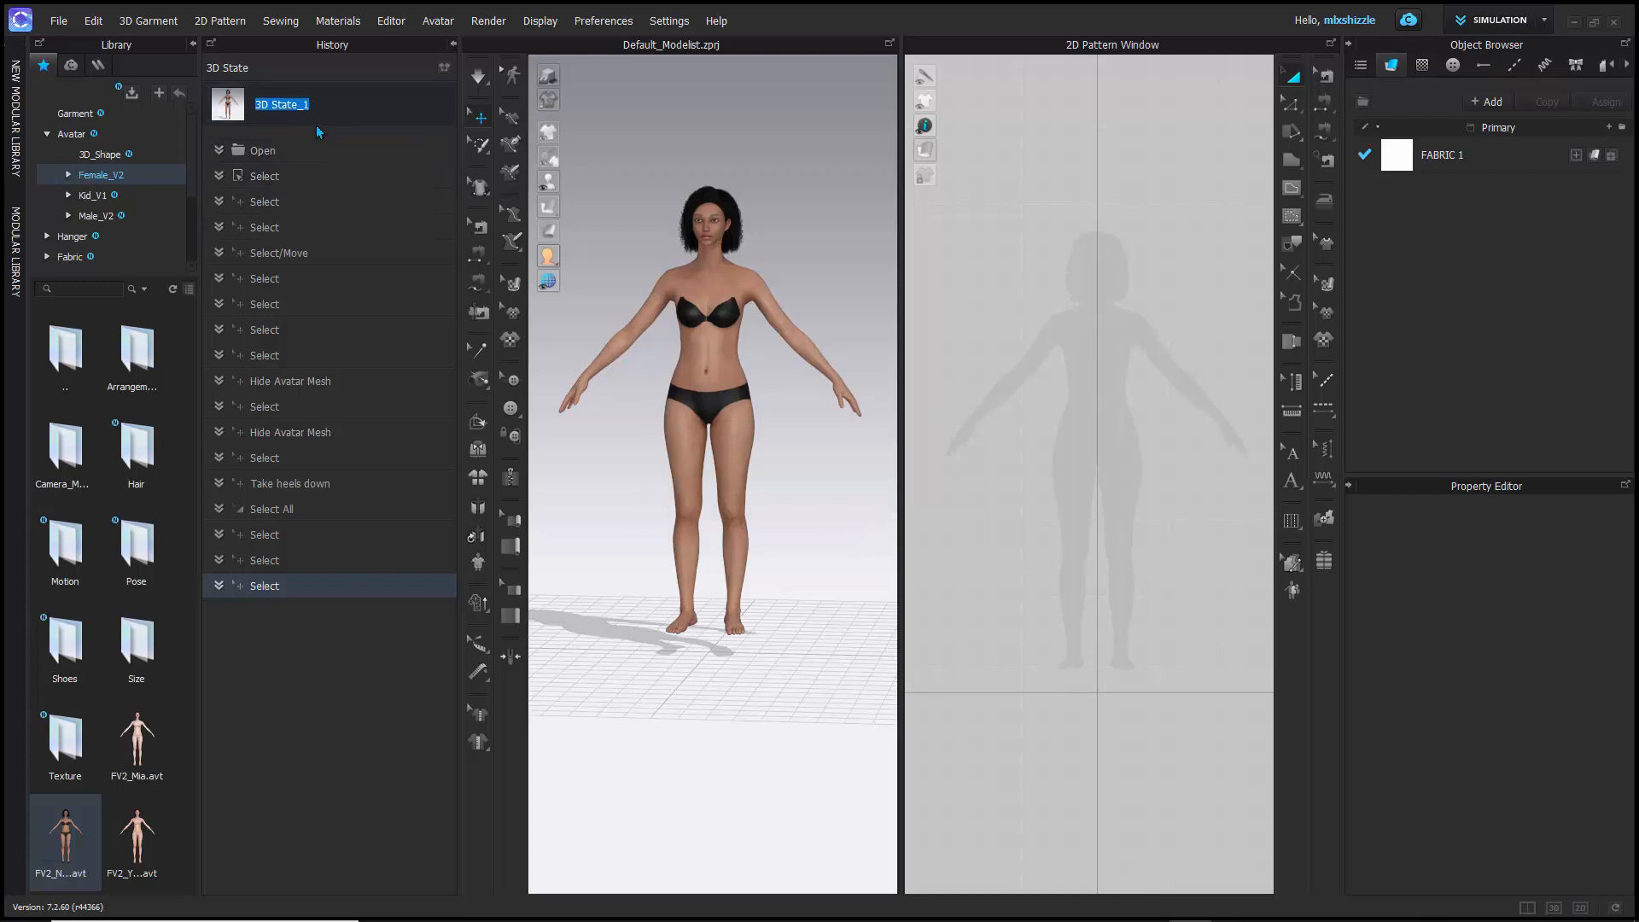
pyautogui.write('re')
pyautogui.press('BackSpace')
pyautogui.write('hid shoes')
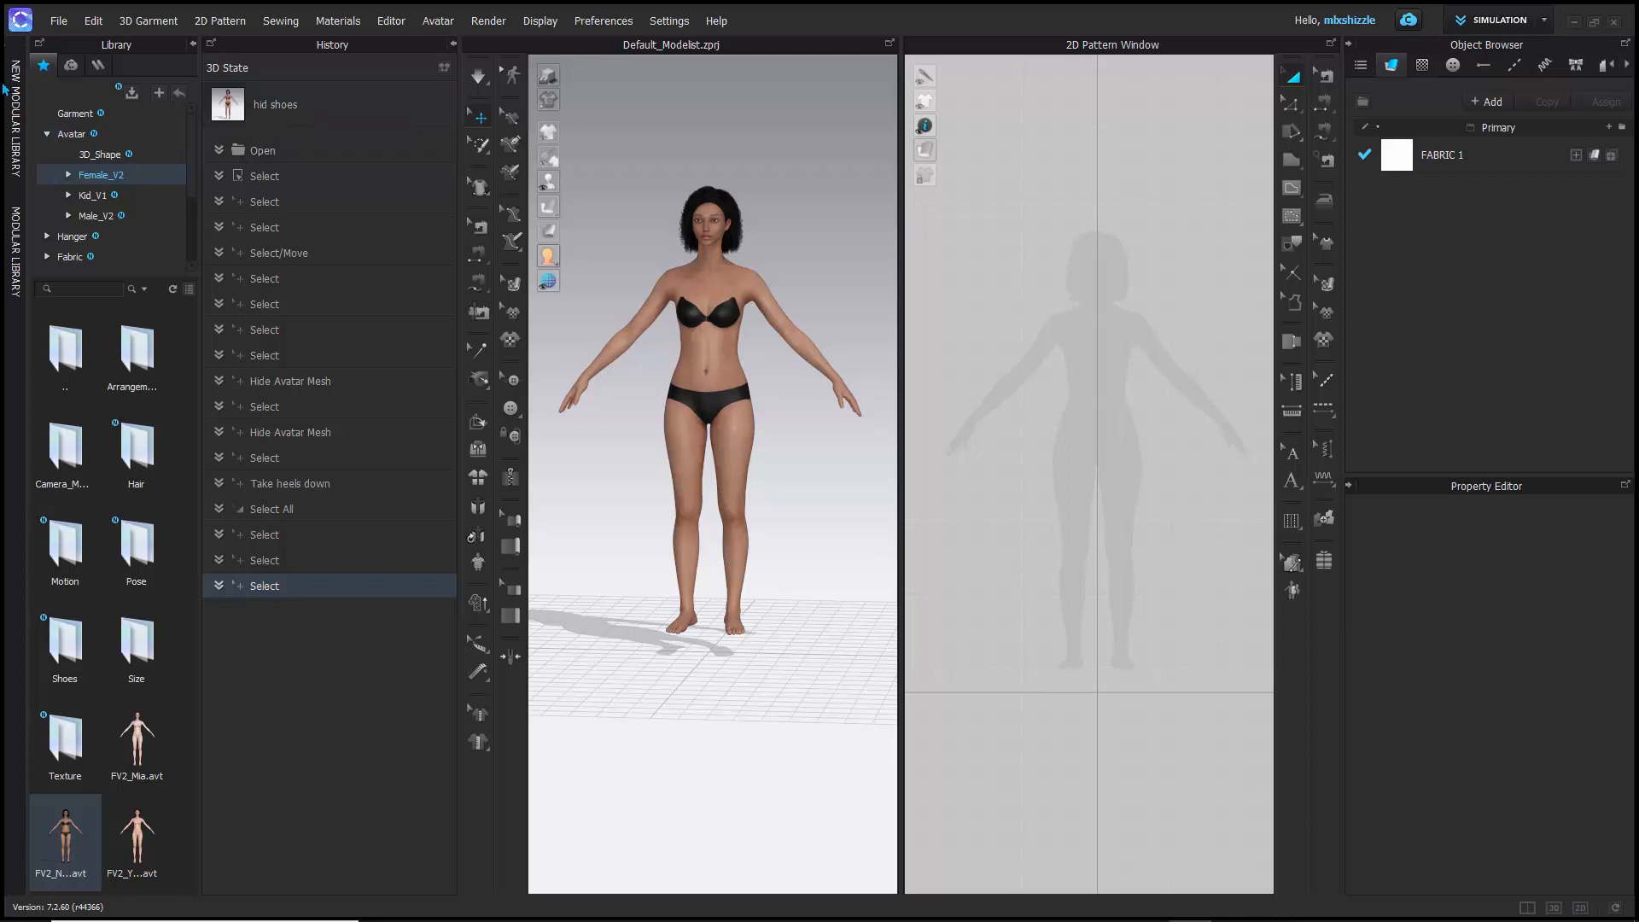
# - Collapse the library's Avatar folder and look through the Hardware and Trims subfolders before collapsing them
pyautogui.click(47, 134)
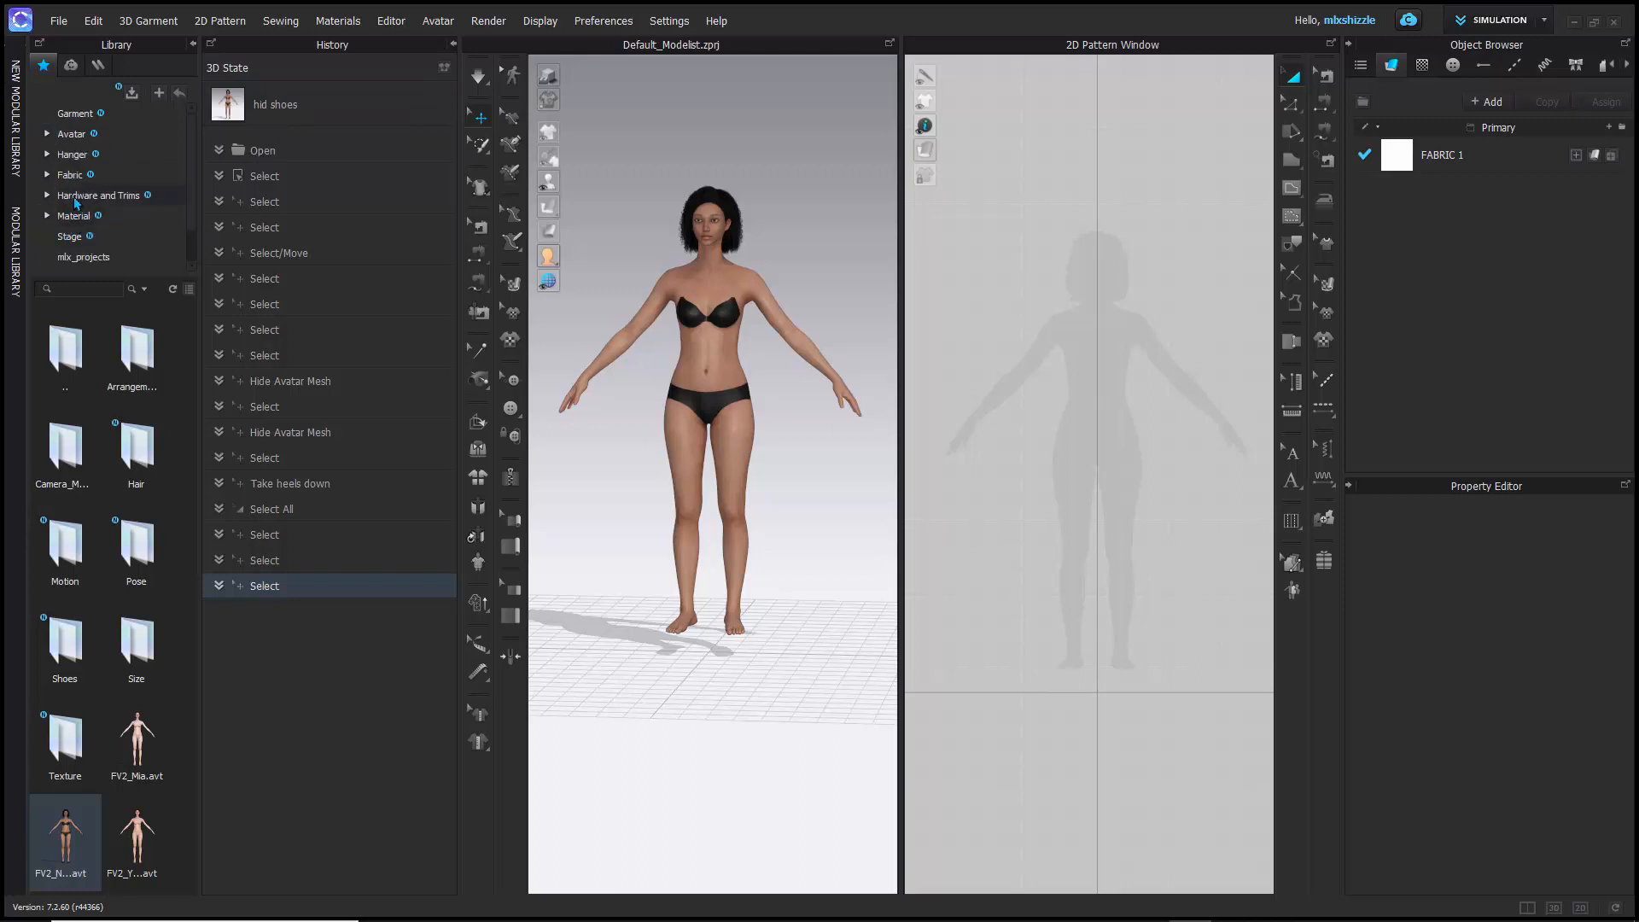
pyautogui.click(48, 196)
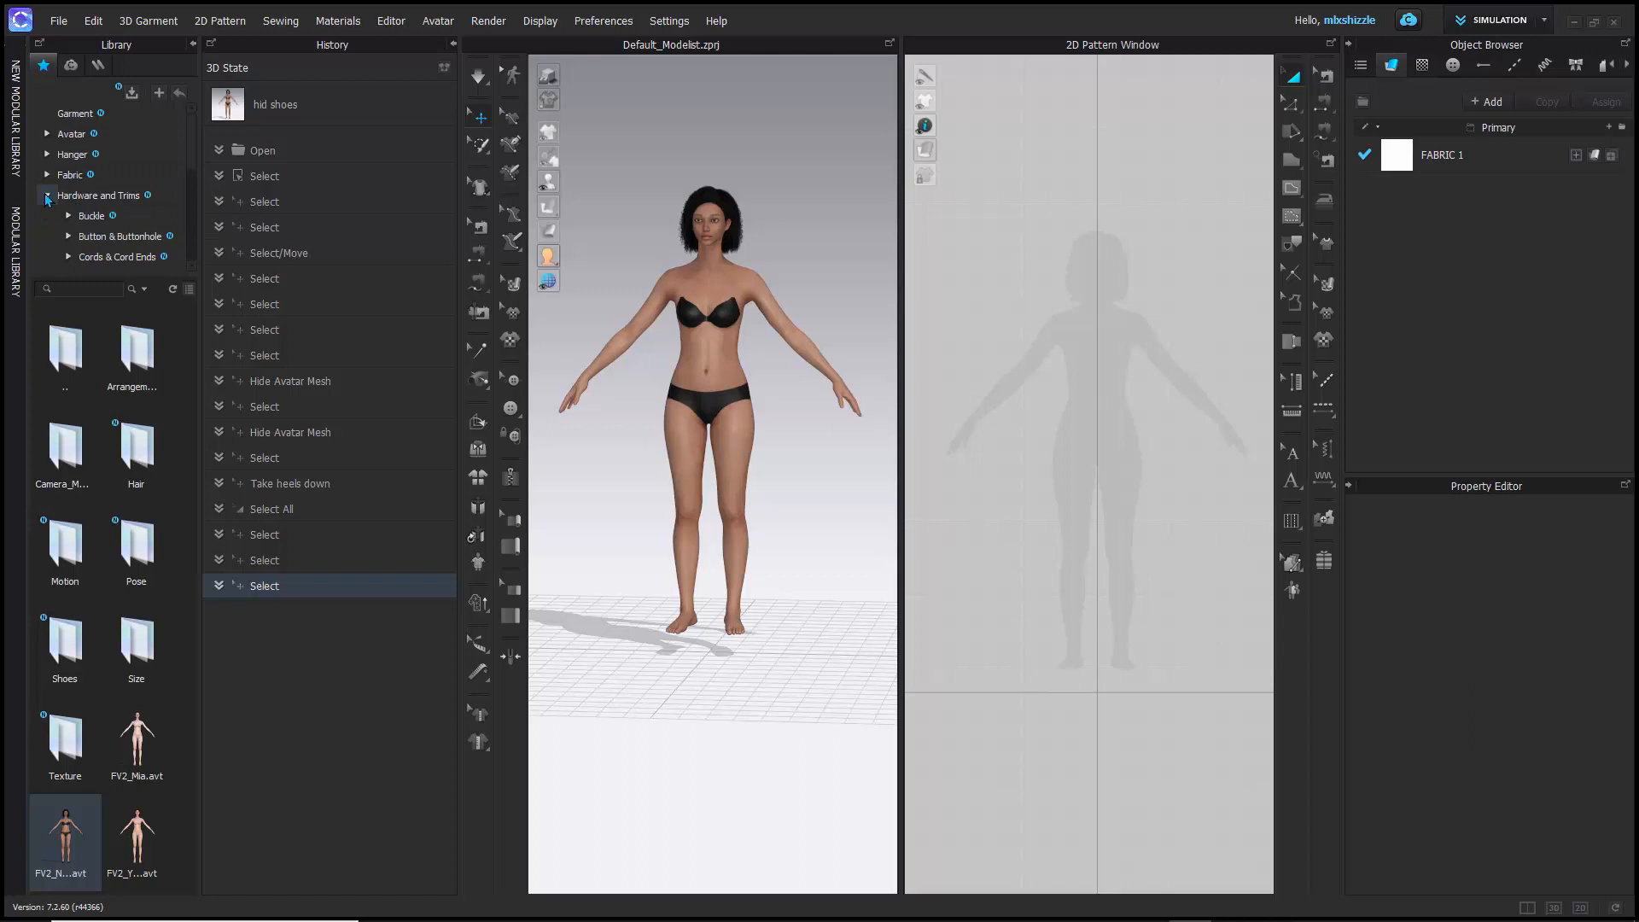
pyautogui.click(48, 197)
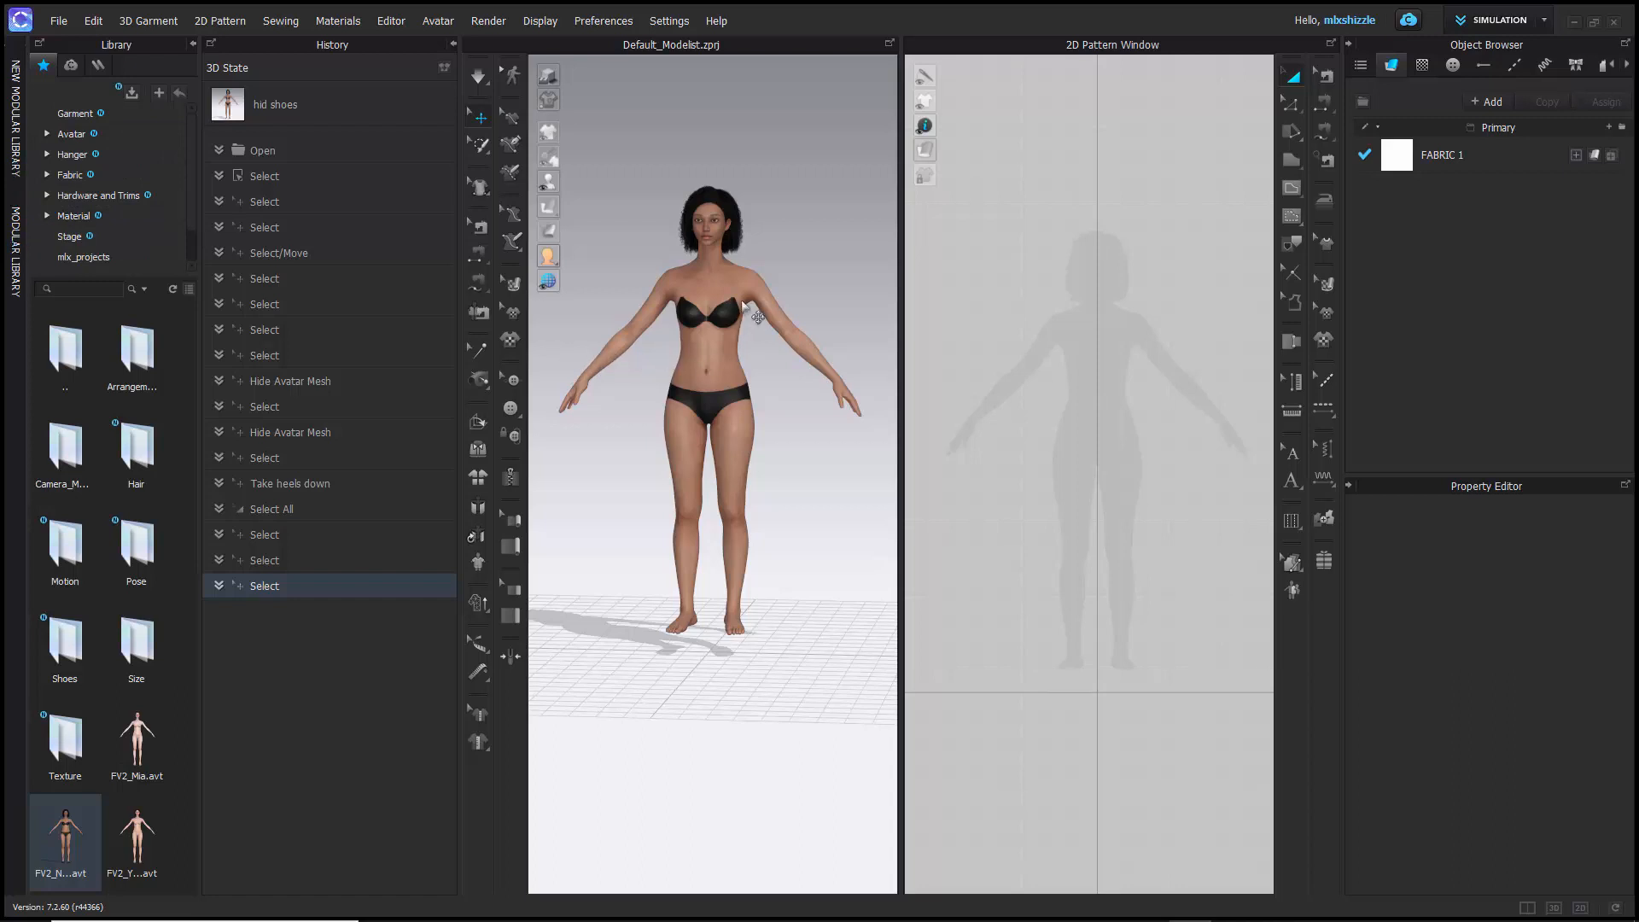
# - Select FABRIC 1 to view its information and material properties
pyautogui.scroll(-3, 685, 265)
pyautogui.scroll(5, 684, 265)
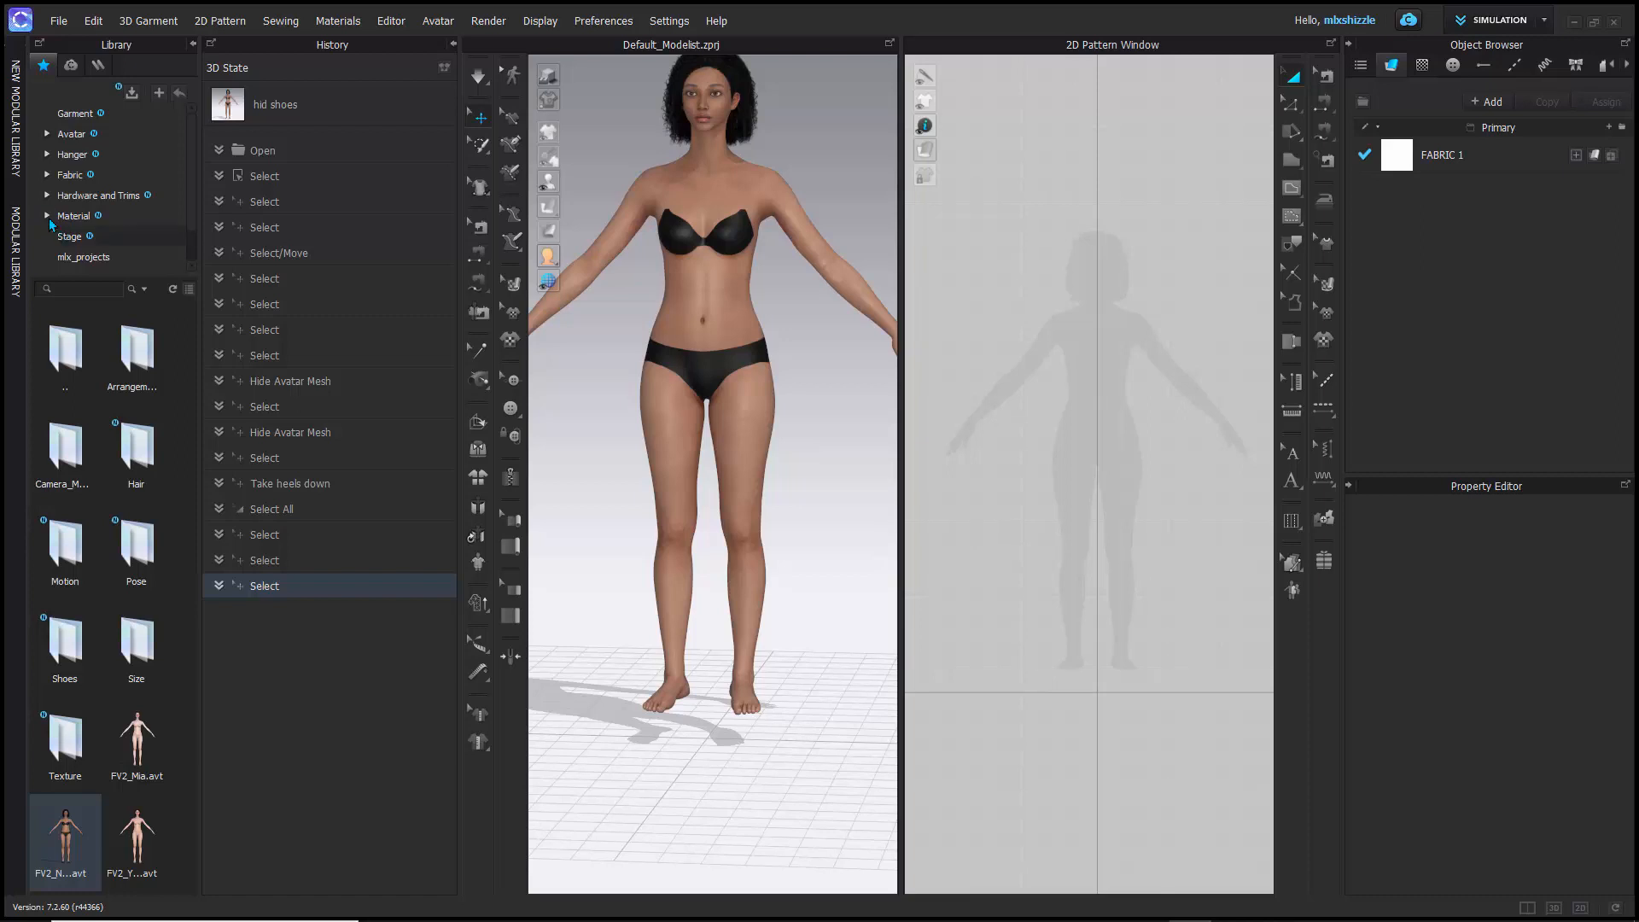
pyautogui.scroll(2, 676, 254)
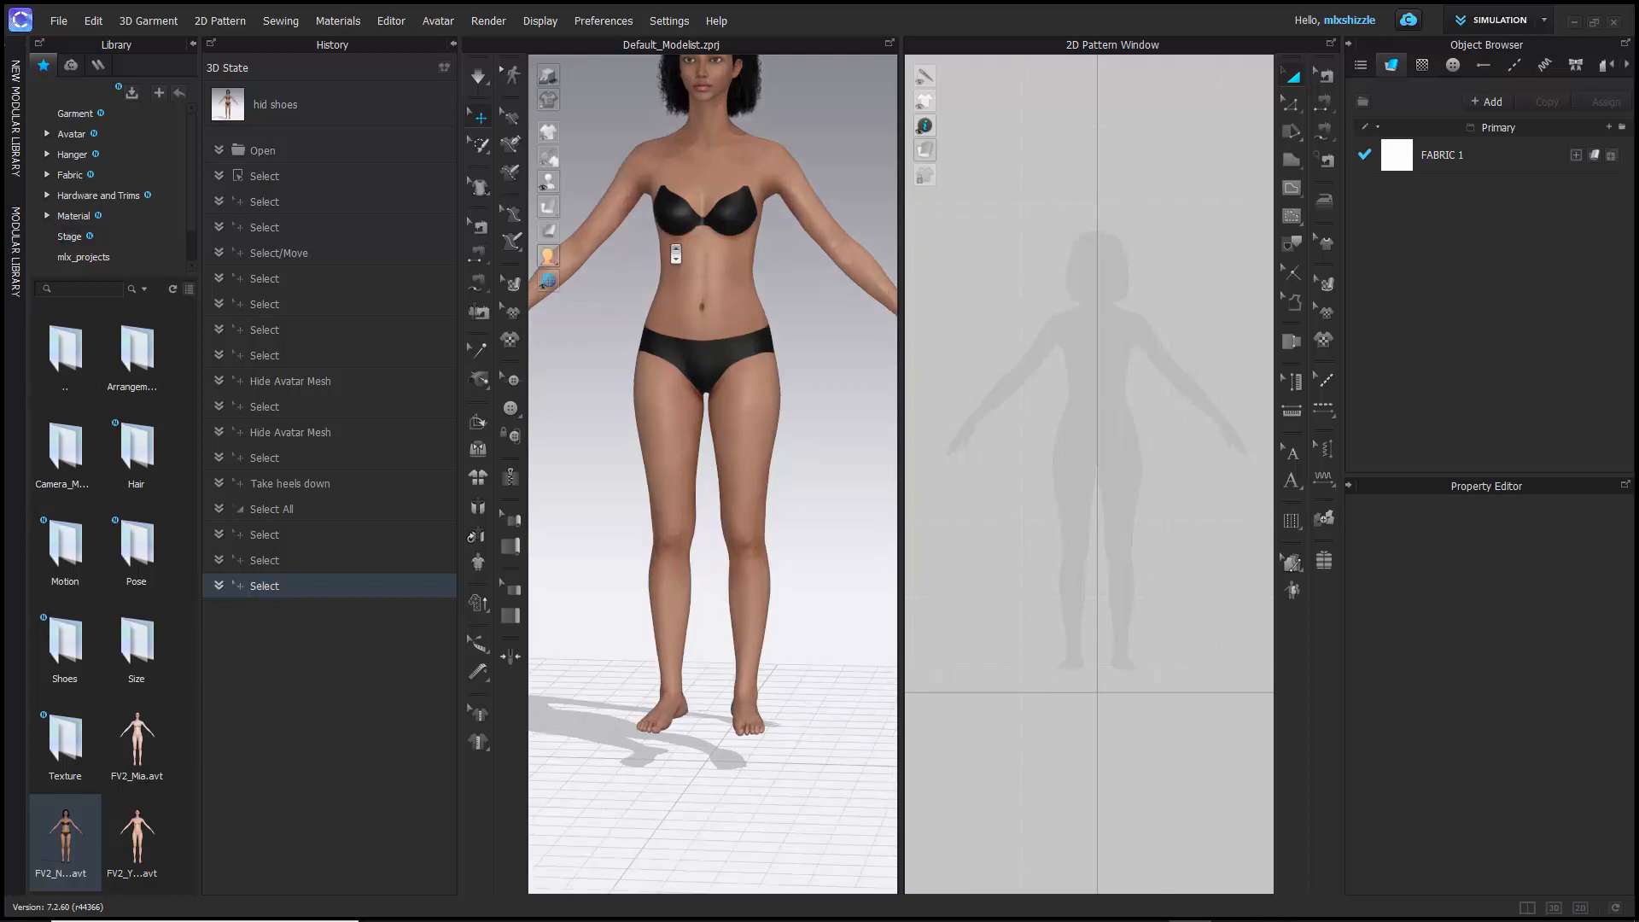
pyautogui.scroll(-2, 668, 247)
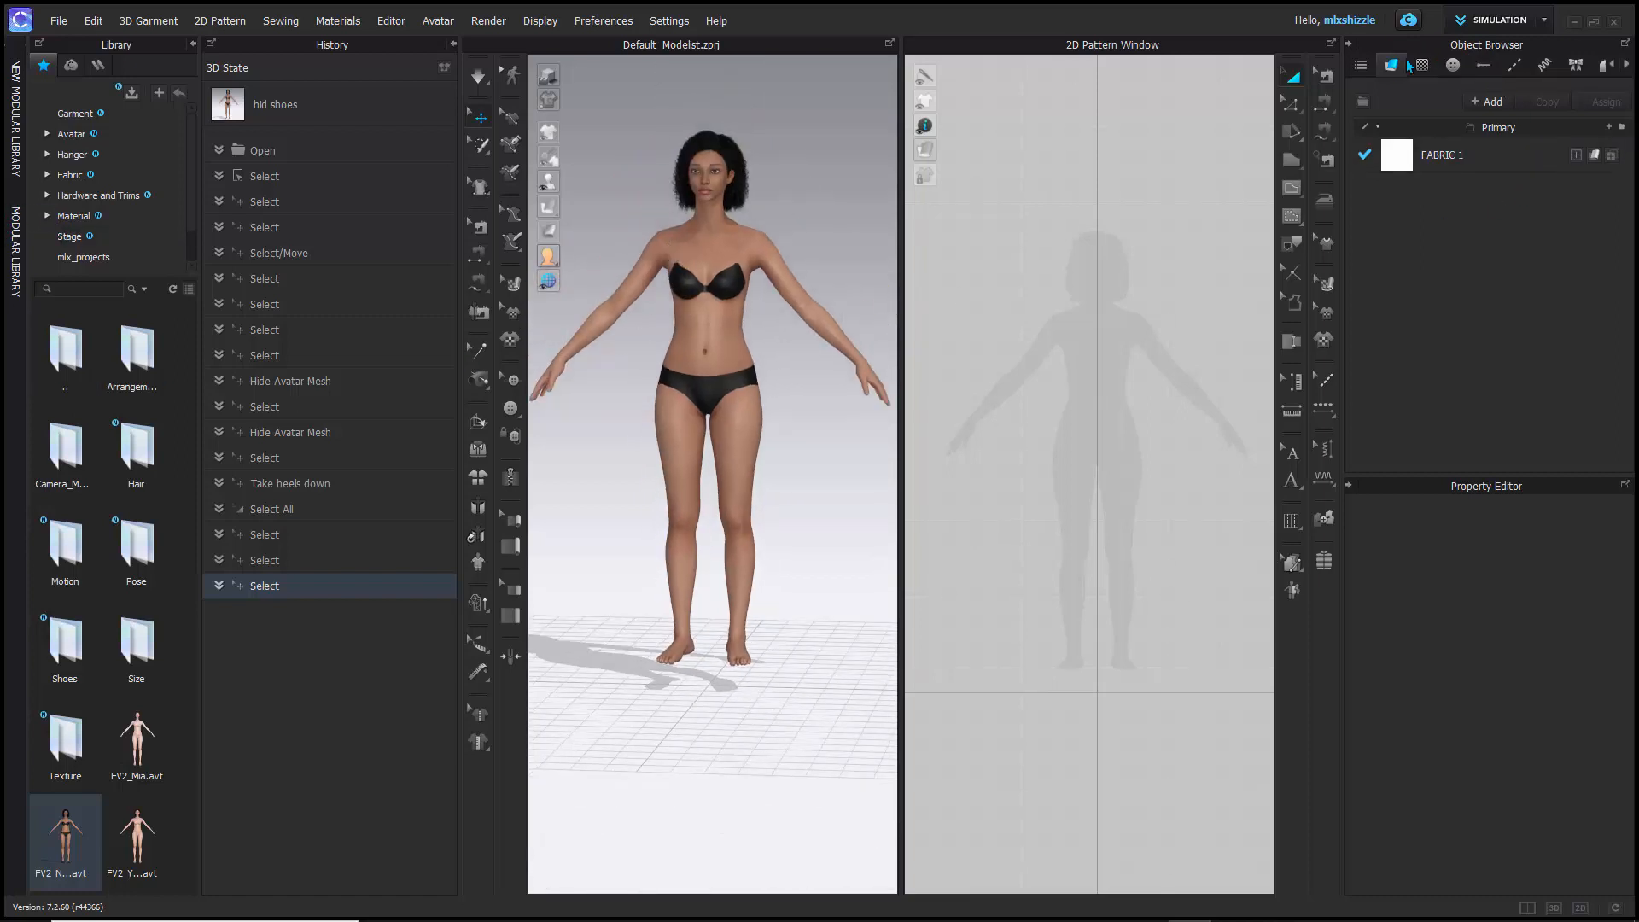
pyautogui.click(1401, 158)
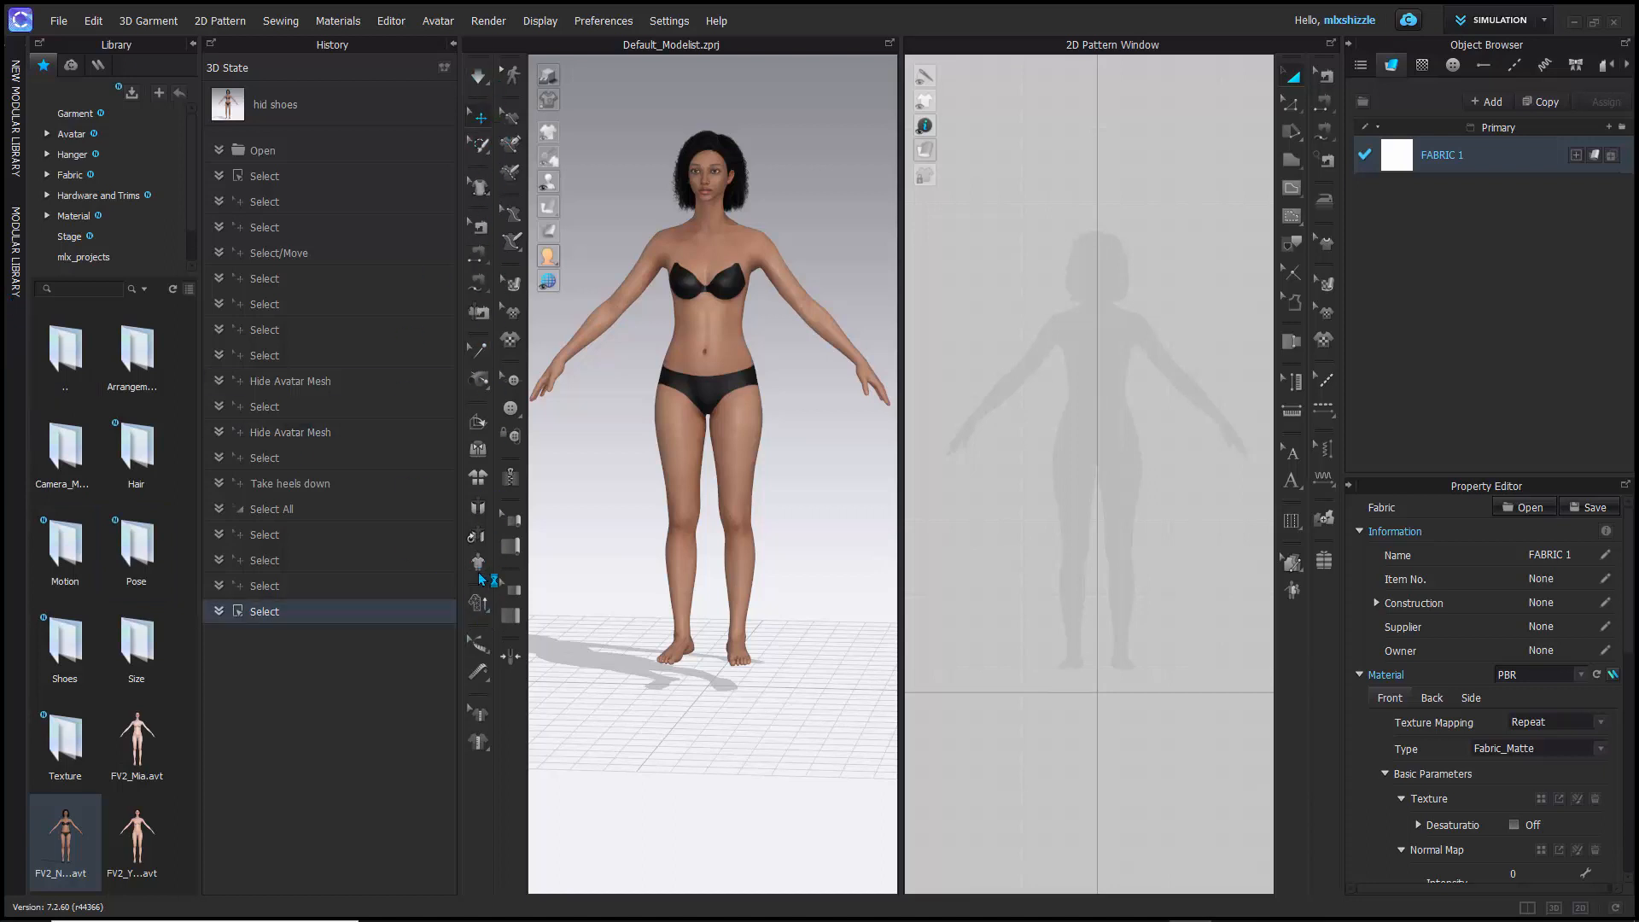
# - Set the simulation mode to Fast (GPU) and look at the presets in the simulation properties
pyautogui.click(483, 78)
pyautogui.click(480, 74)
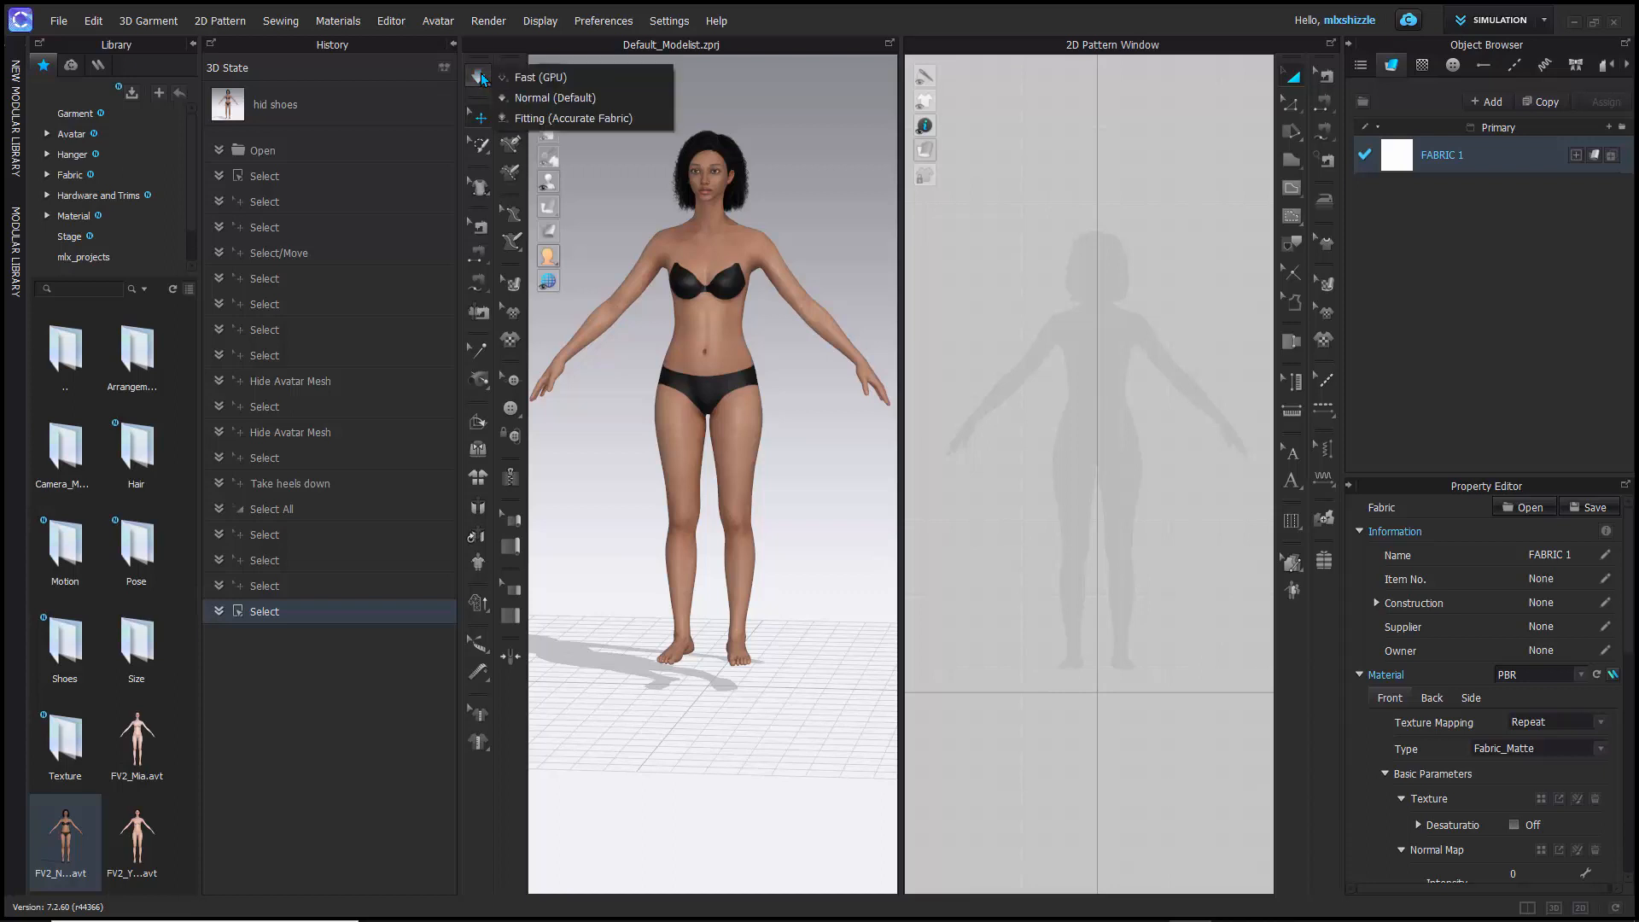
pyautogui.click(554, 78)
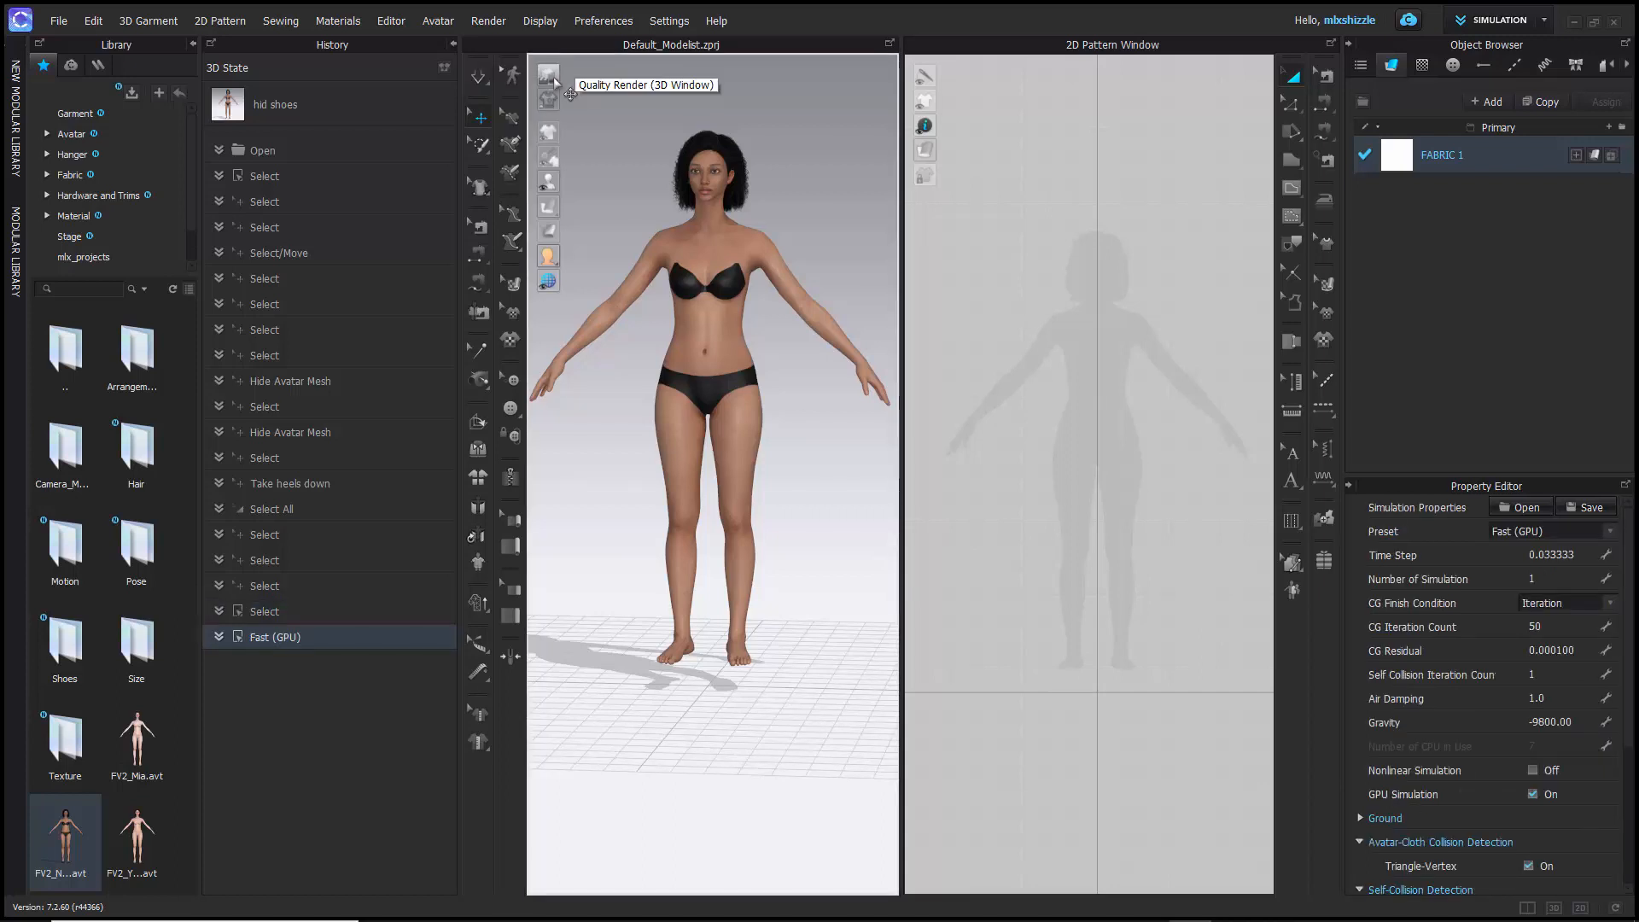
pyautogui.click(1610, 531)
pyautogui.click(1612, 532)
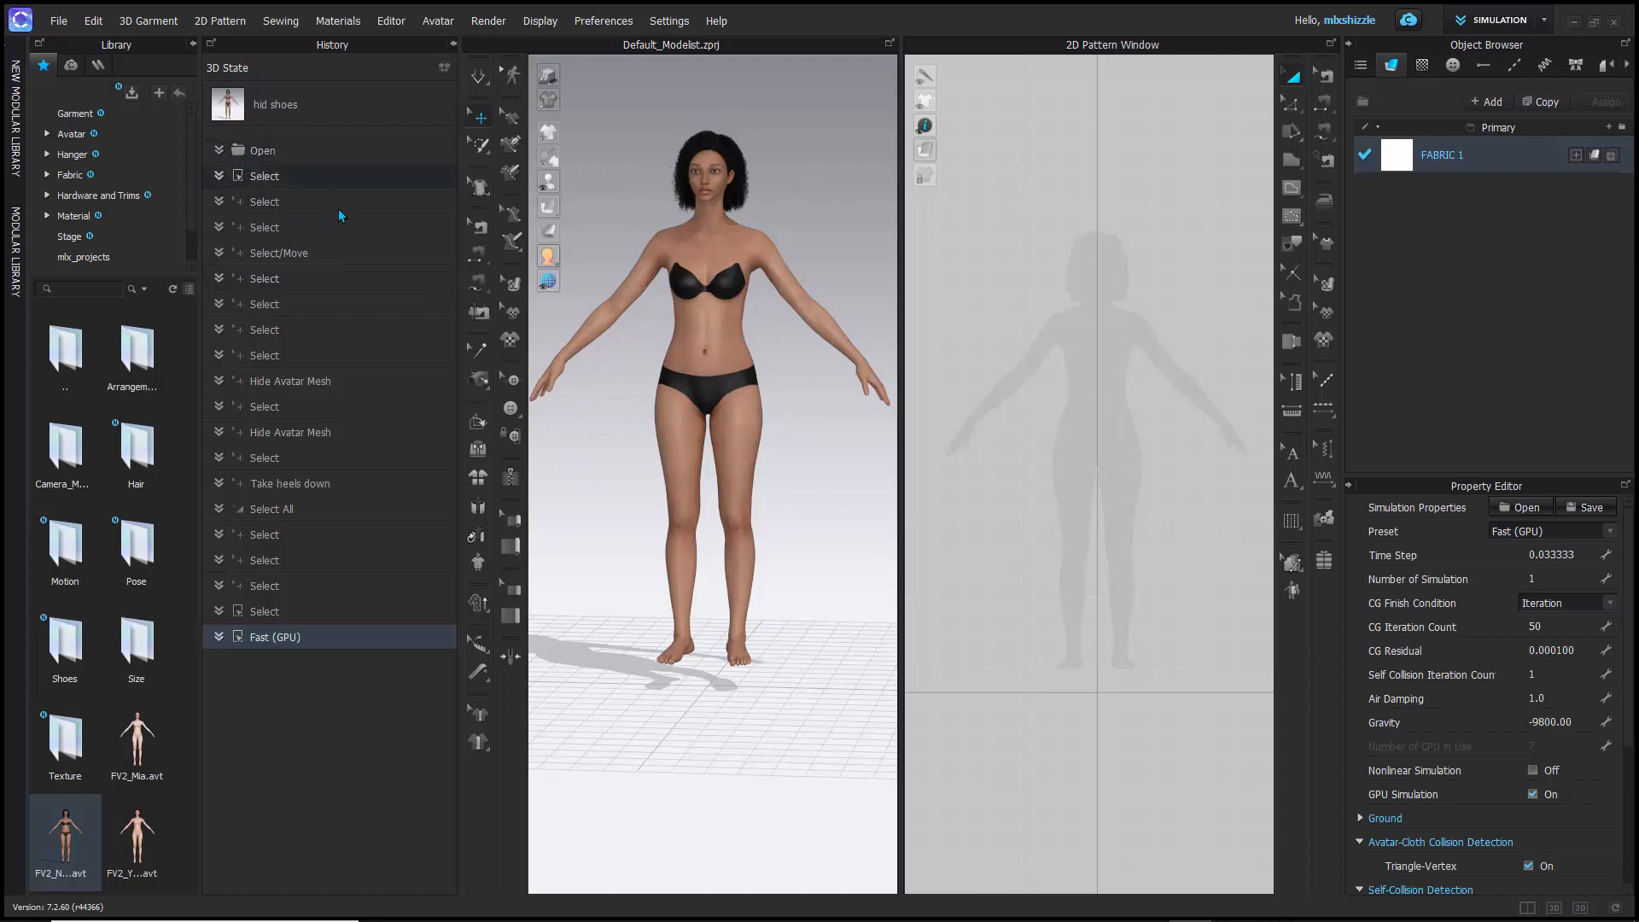
# - Set the simulation mode to Normal (Default) and look at the Edit Measure (Avatar) tool
pyautogui.click(478, 75)
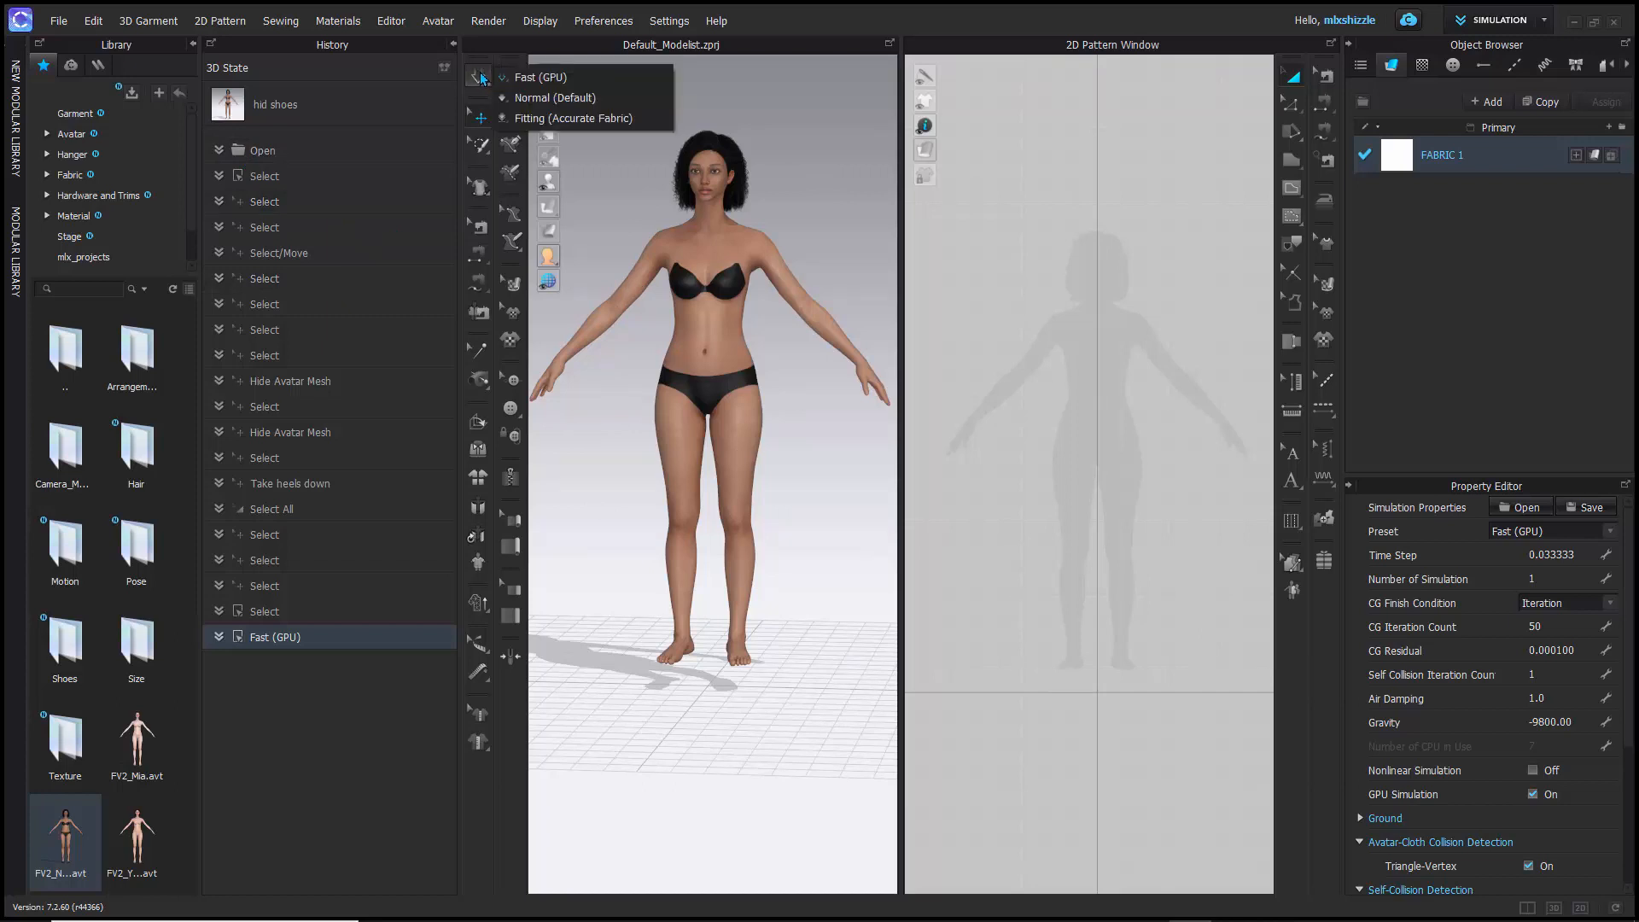
pyautogui.click(531, 99)
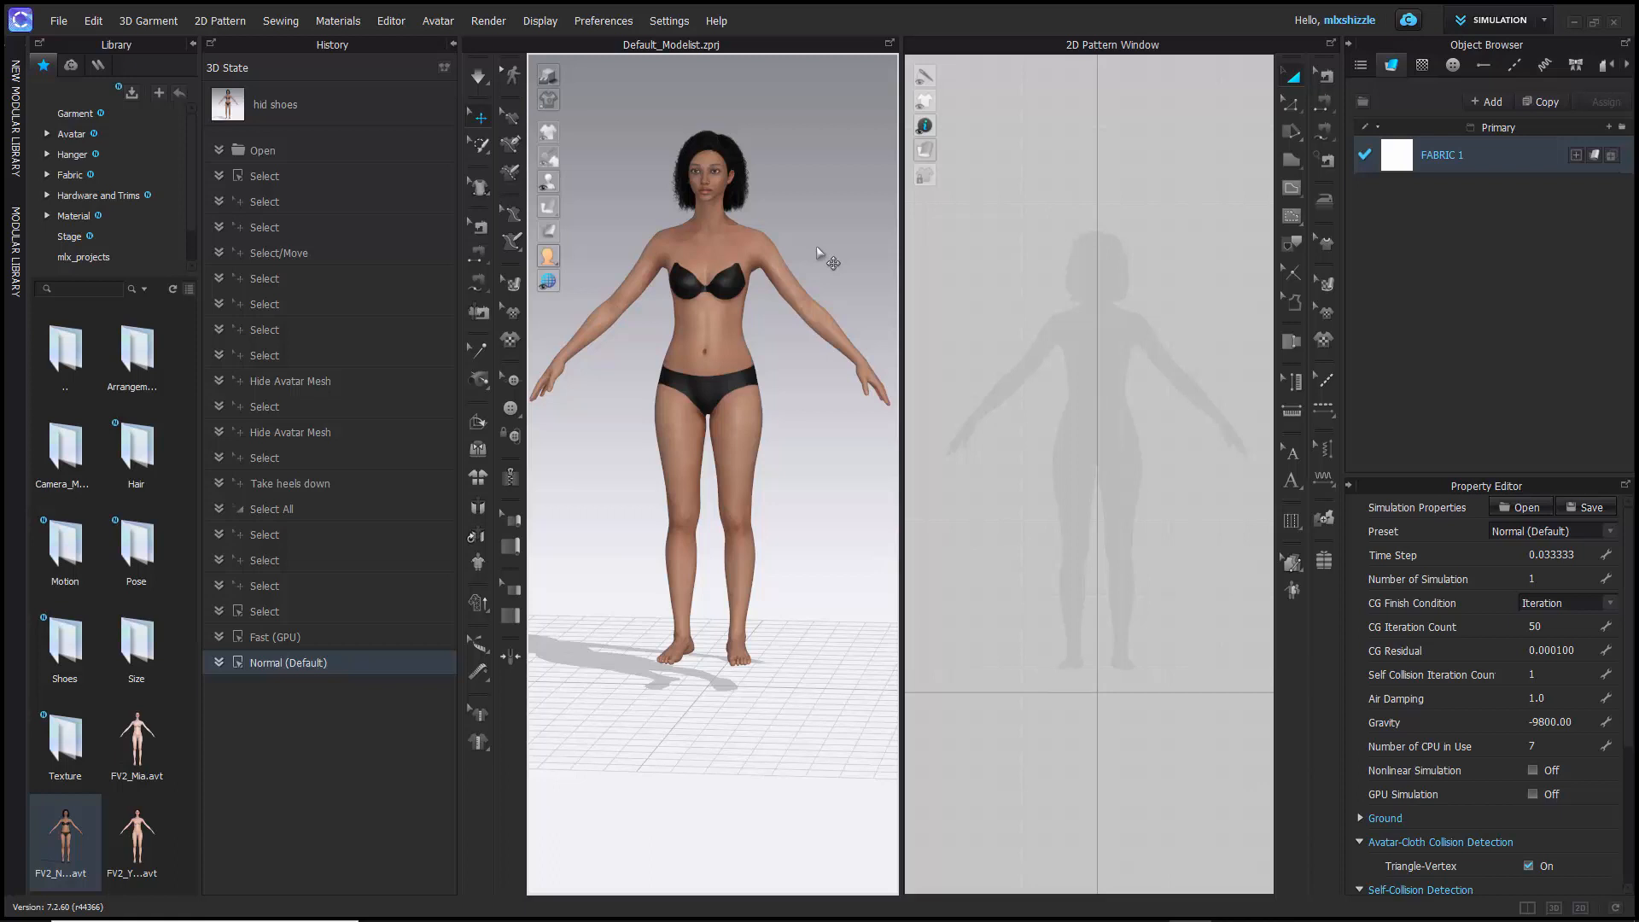
pyautogui.click(480, 641)
# - Switch the workspace mode to Animation to examine its timeline layout, and continue to Print Layout mode
pyautogui.click(1495, 21)
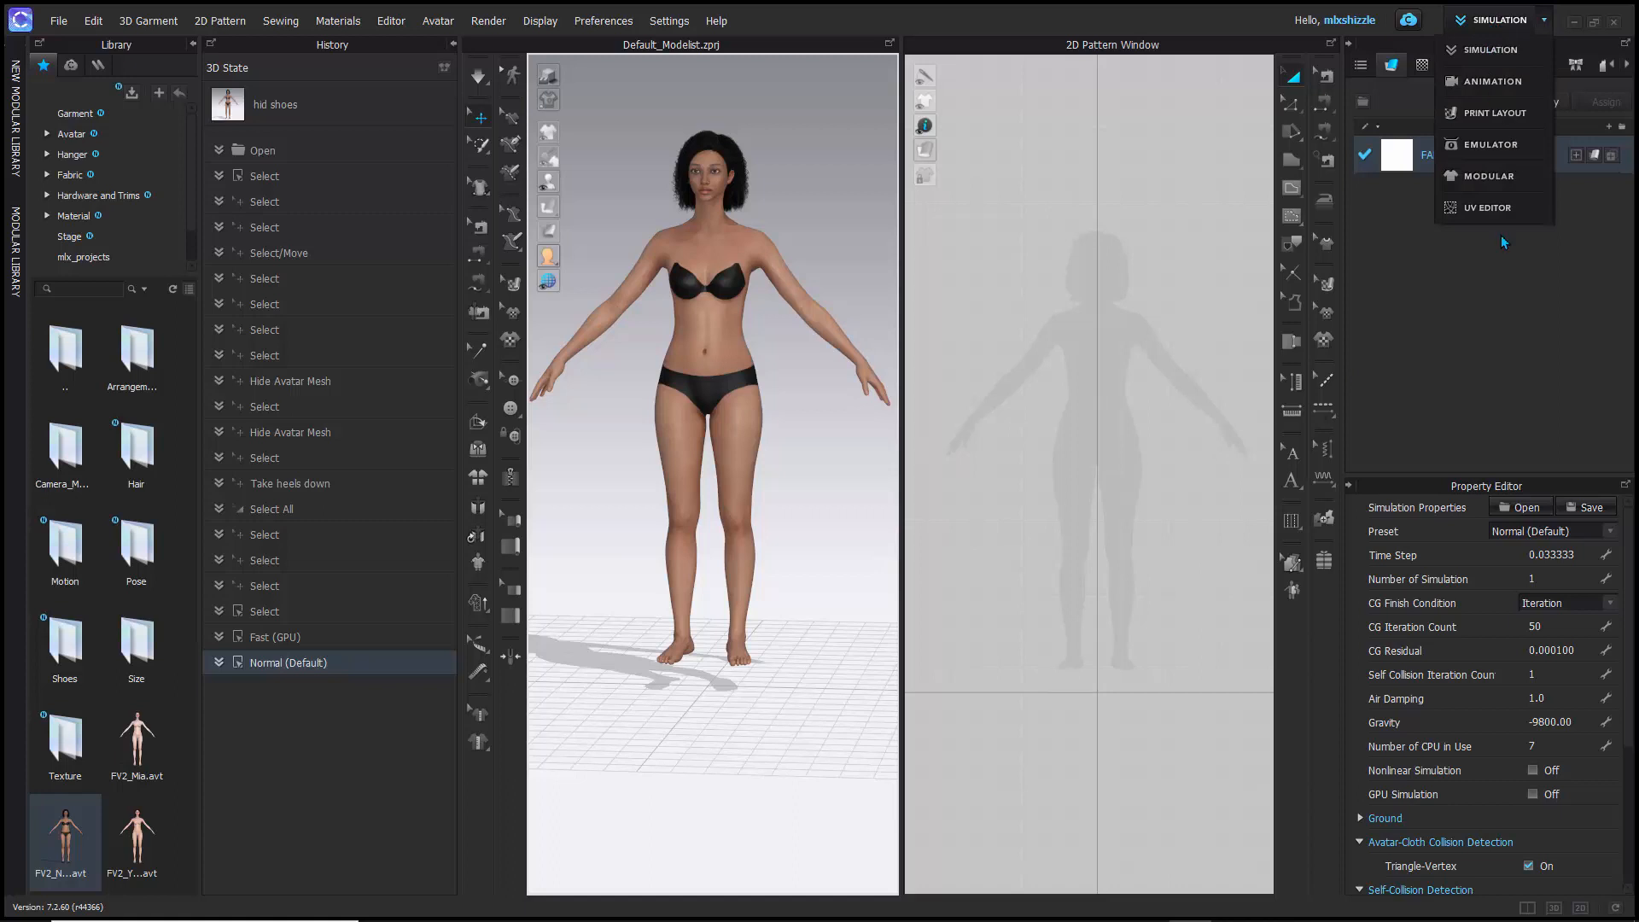
pyautogui.click(1490, 80)
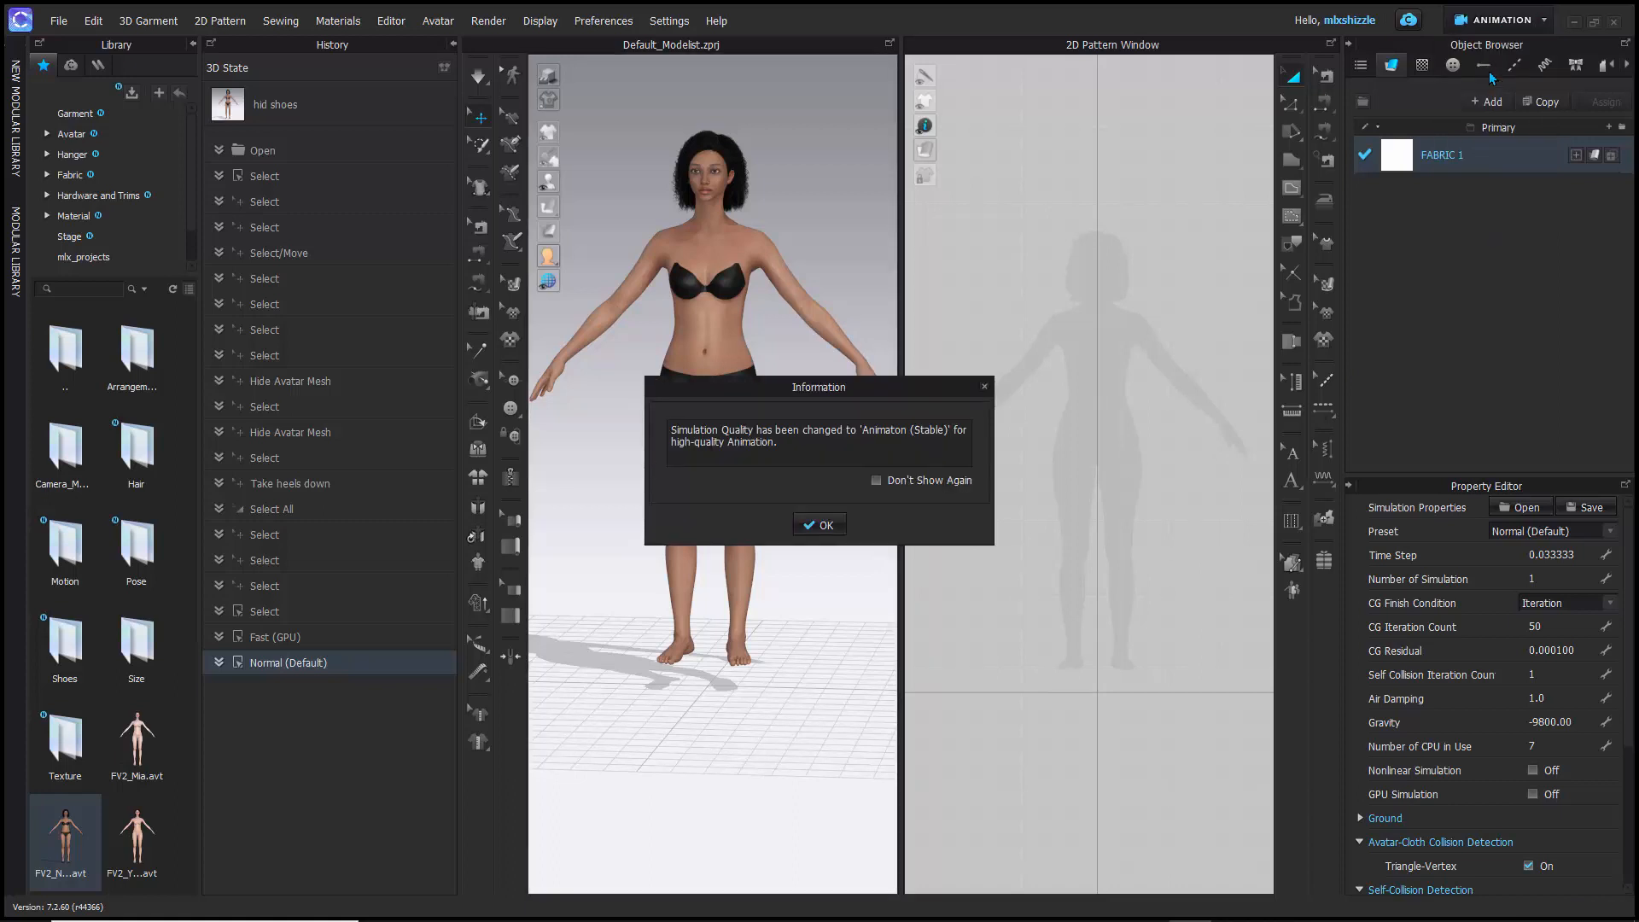
pyautogui.click(819, 524)
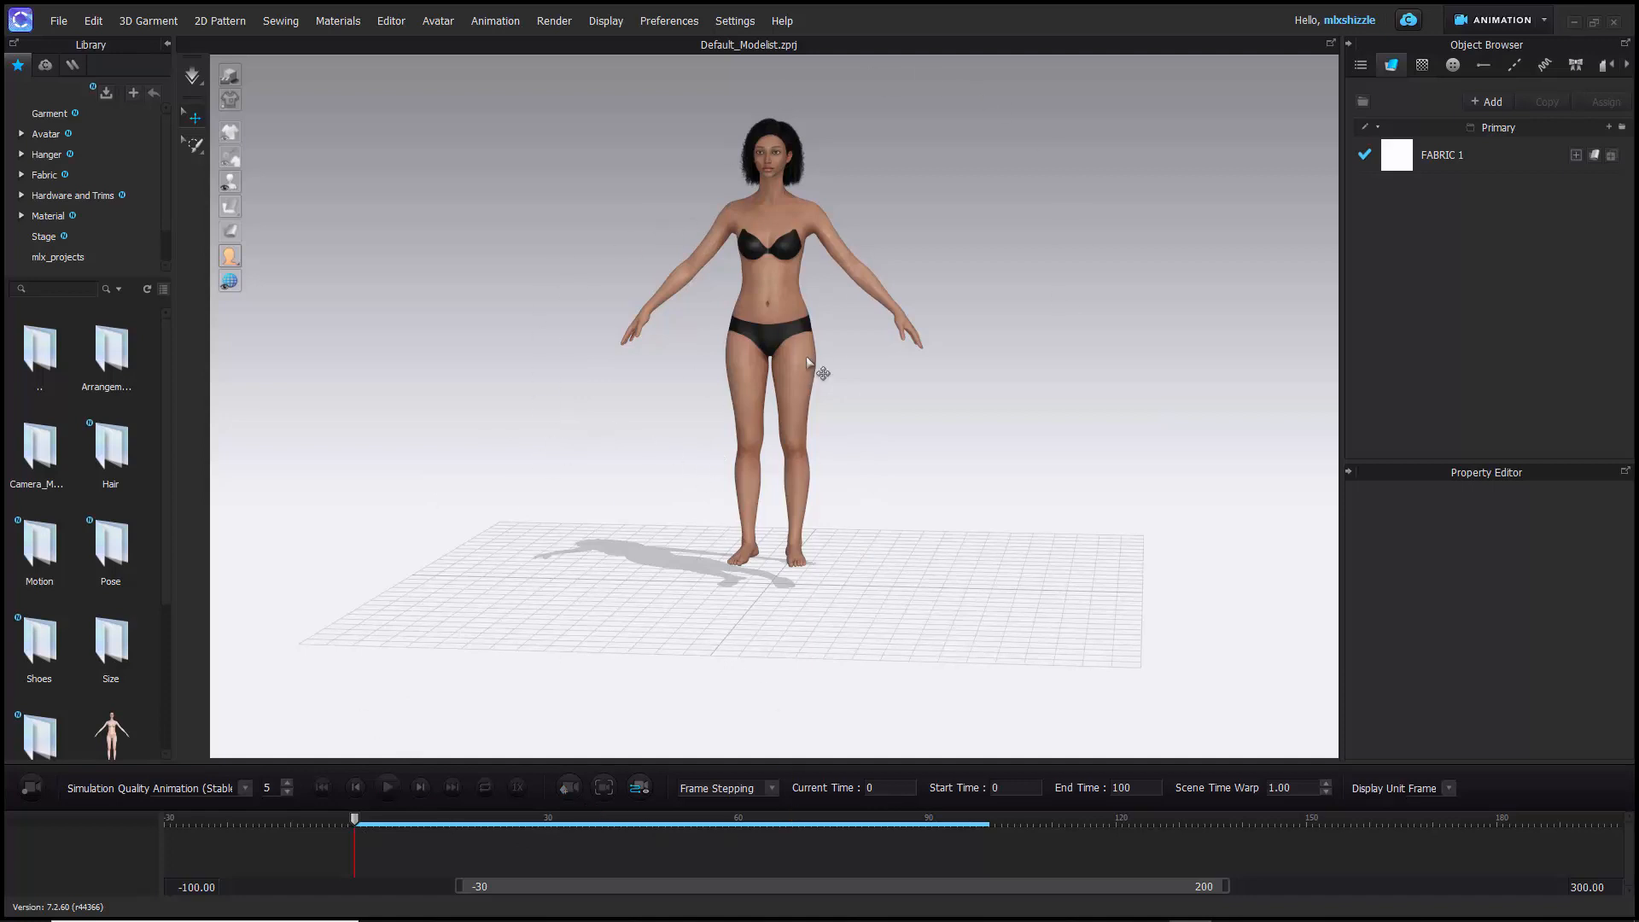
pyautogui.click(1501, 24)
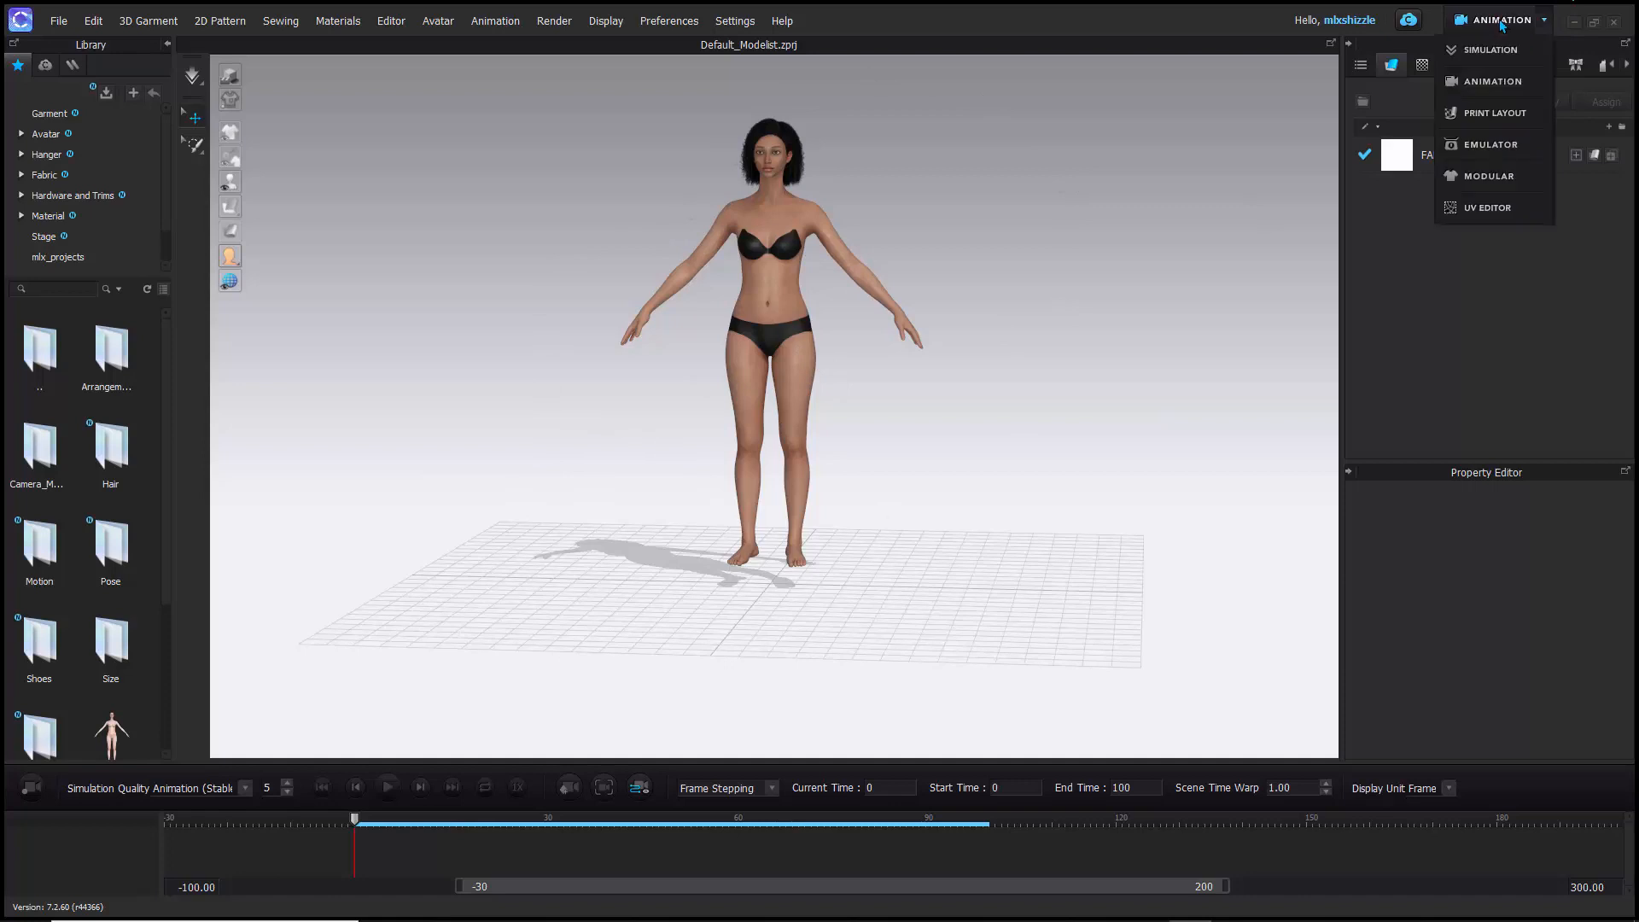
pyautogui.click(1491, 113)
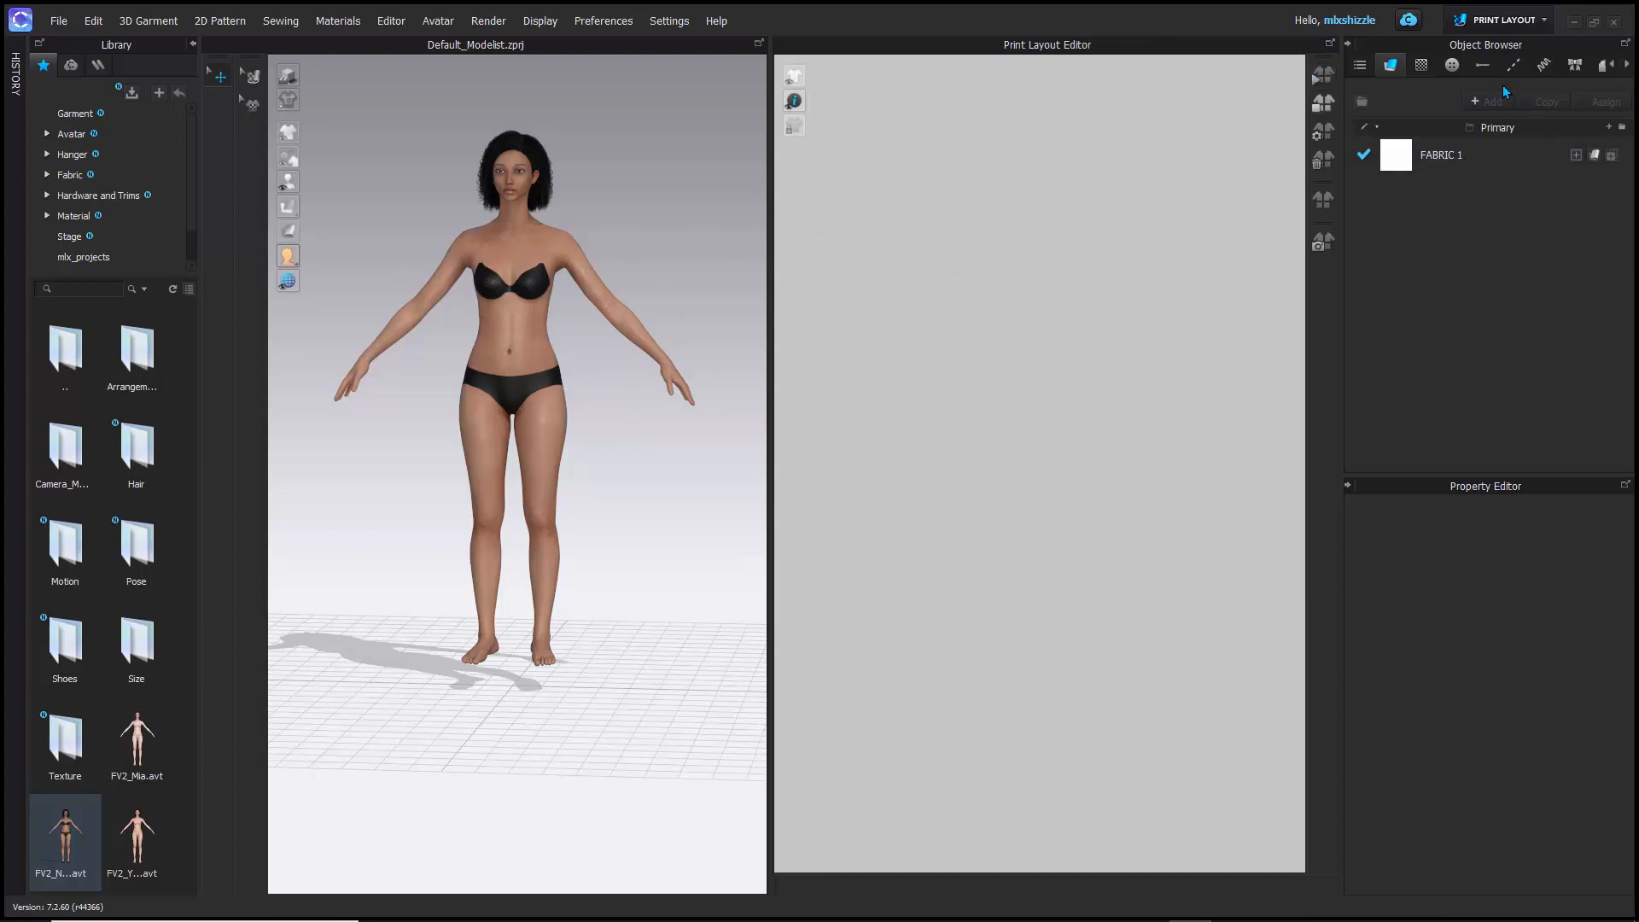
# - Switch to Emulator mode to view the fabric digitizing overview, and continue to Modular mode, accepting both mode changes
pyautogui.click(1492, 29)
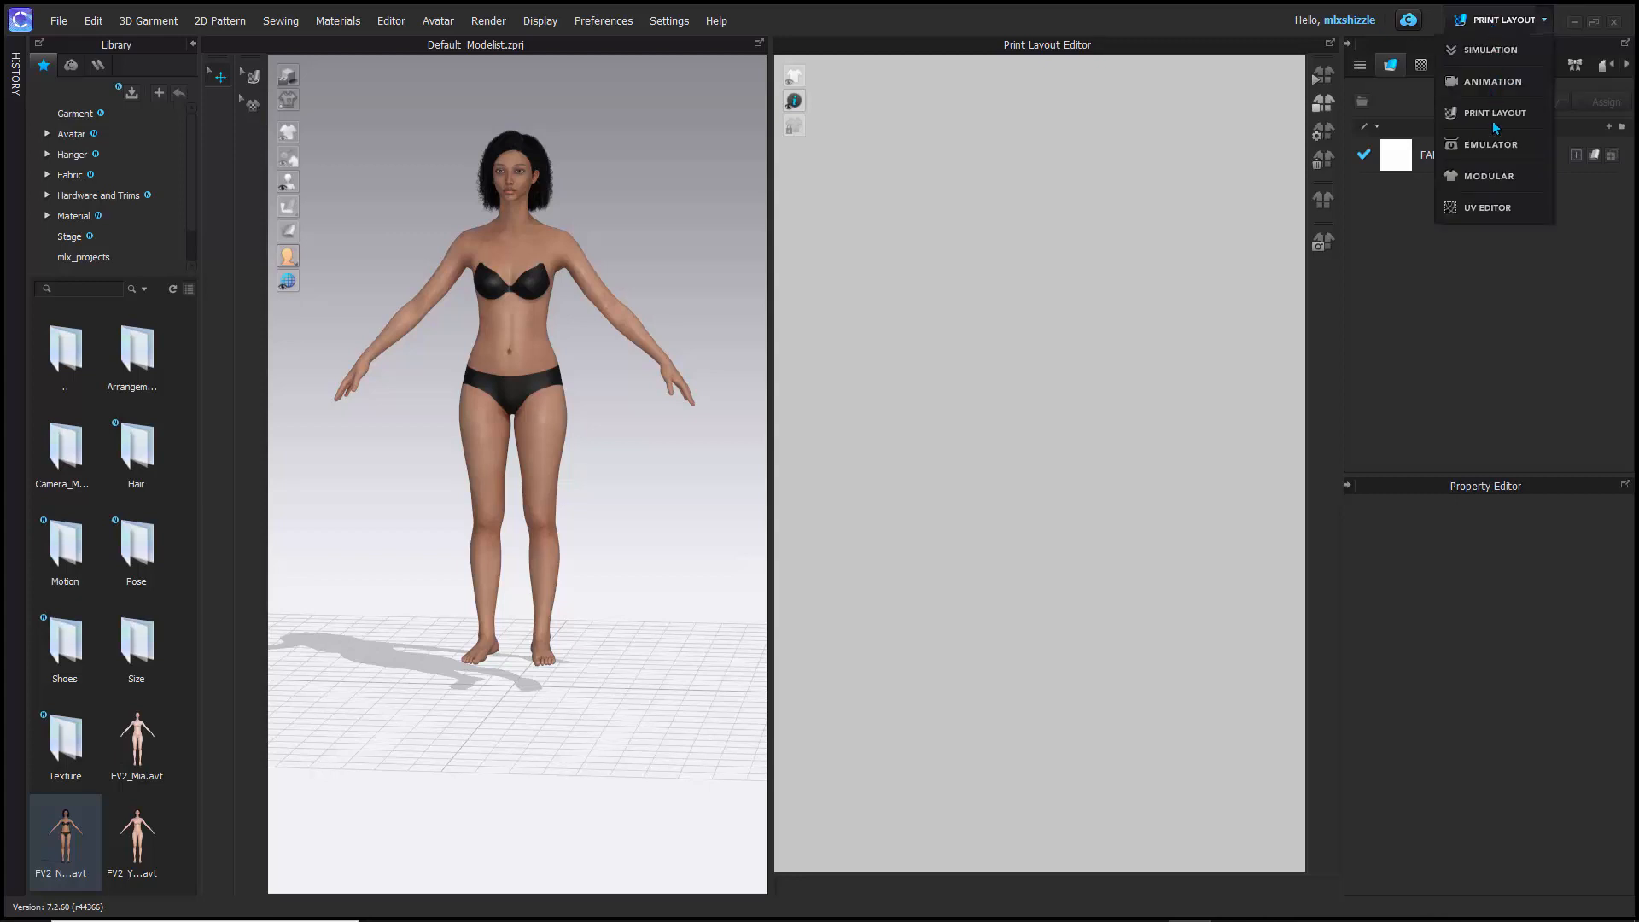
pyautogui.click(1493, 143)
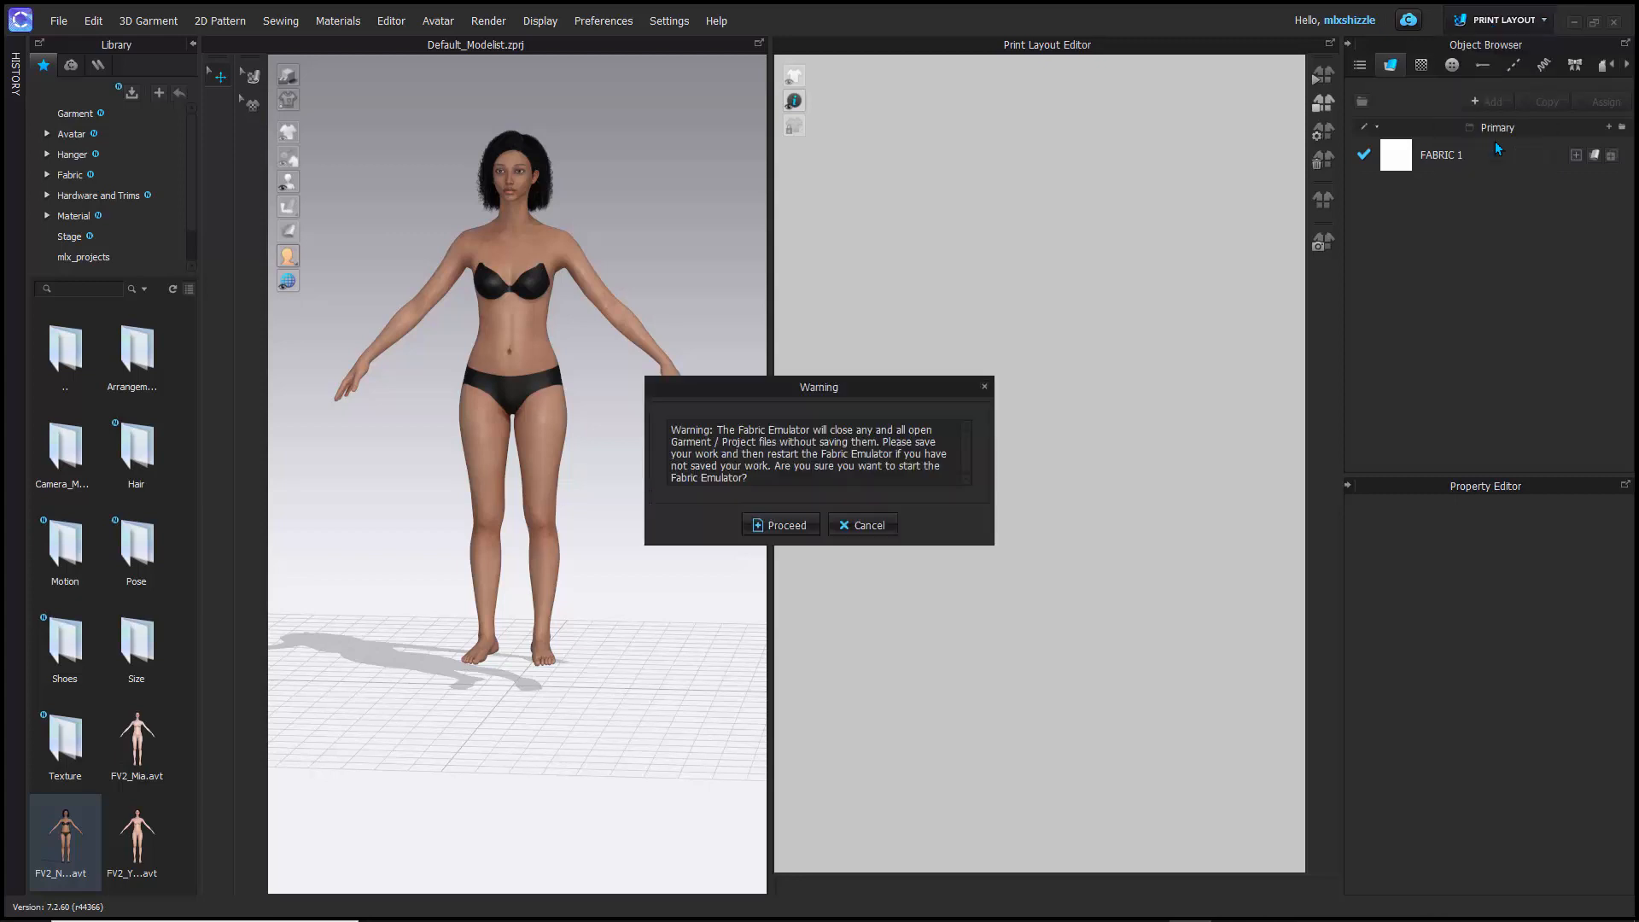
pyautogui.click(781, 522)
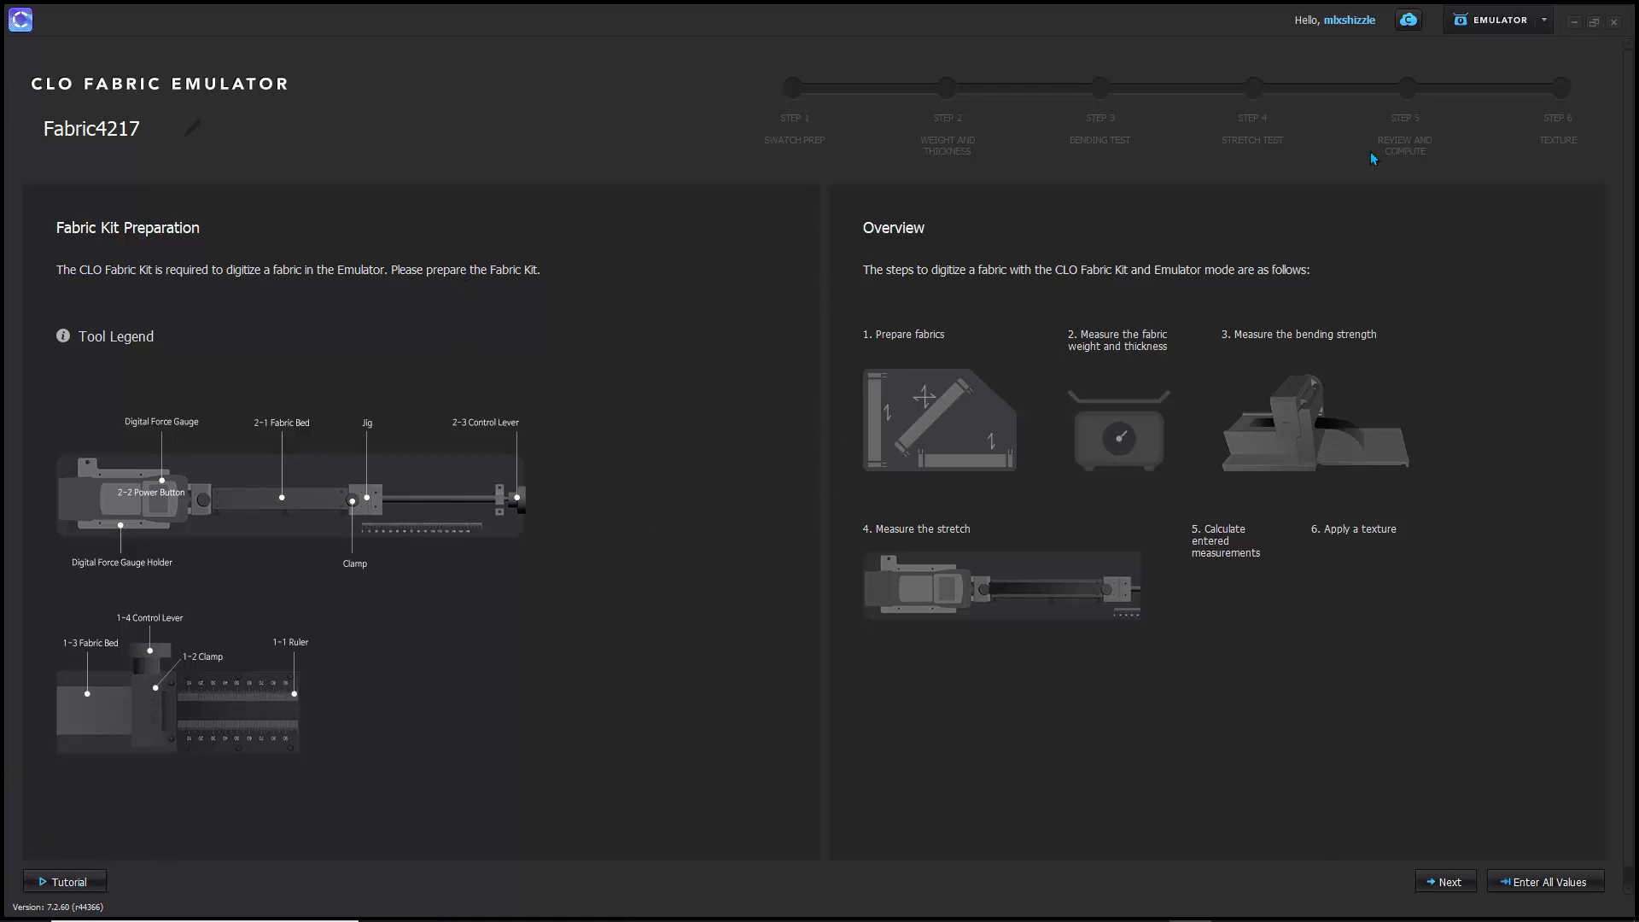
pyautogui.click(1500, 21)
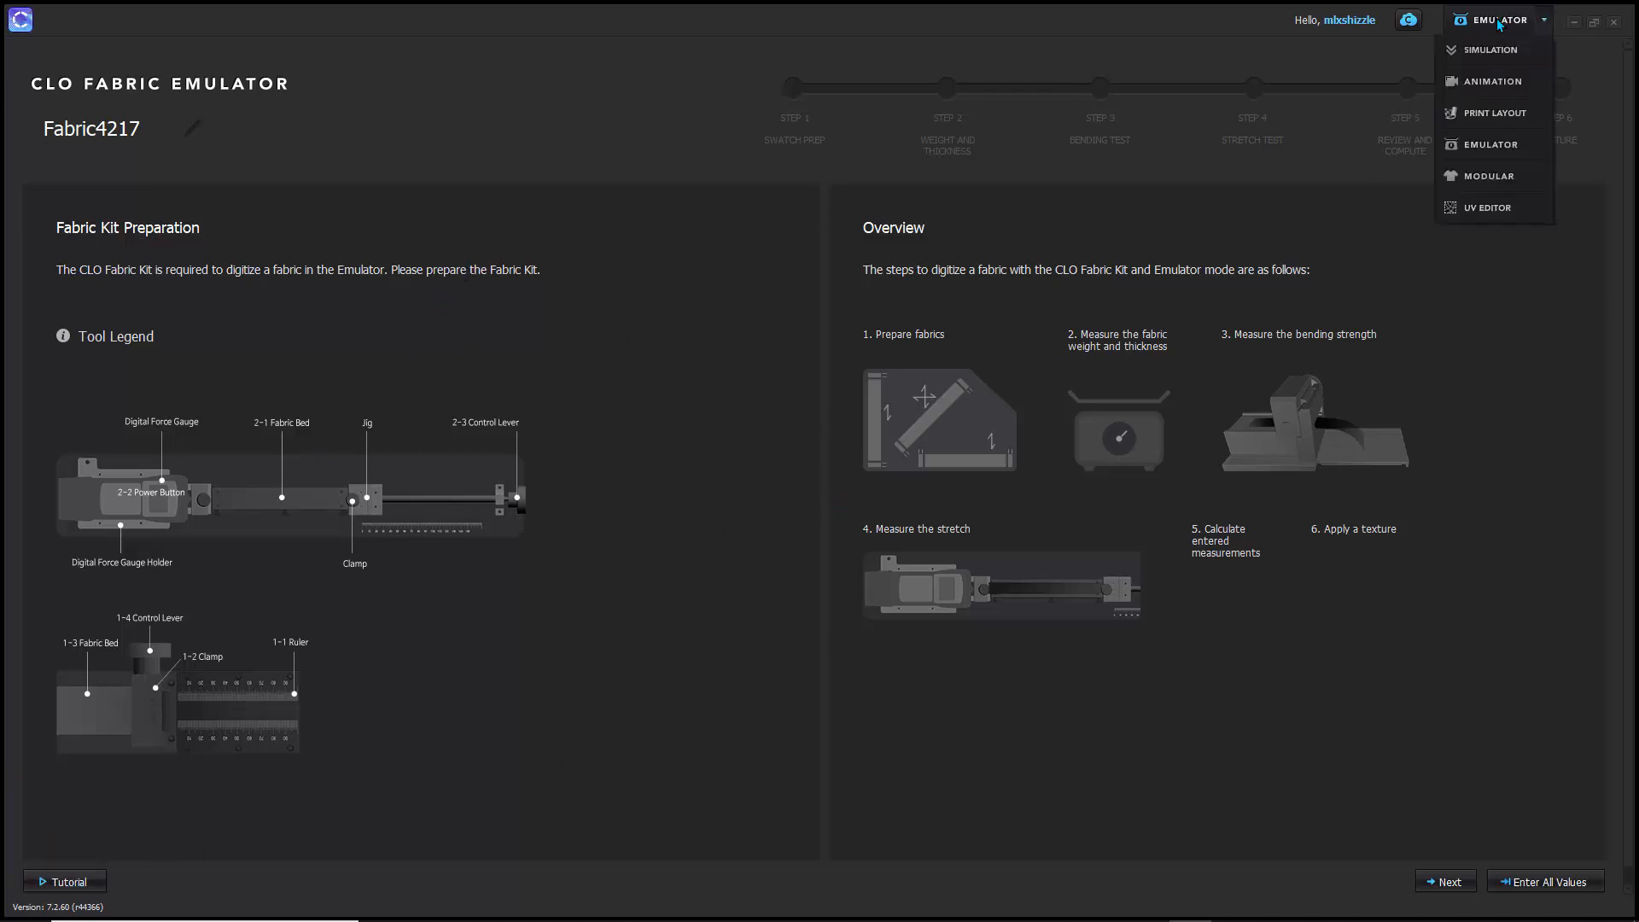
pyautogui.click(1486, 177)
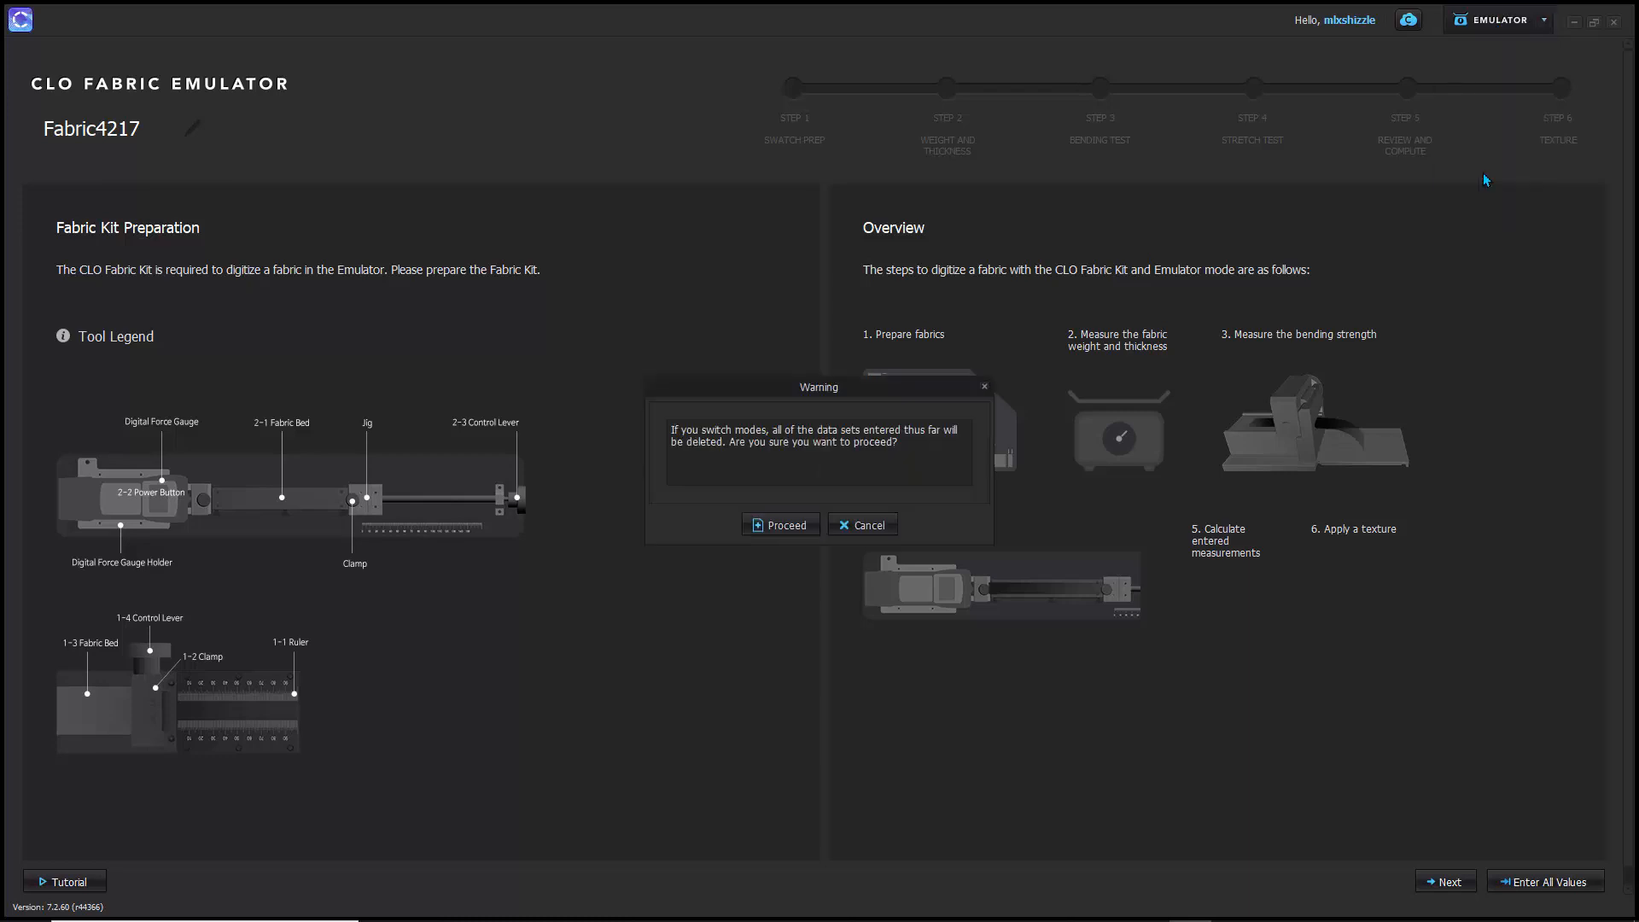
pyautogui.click(777, 527)
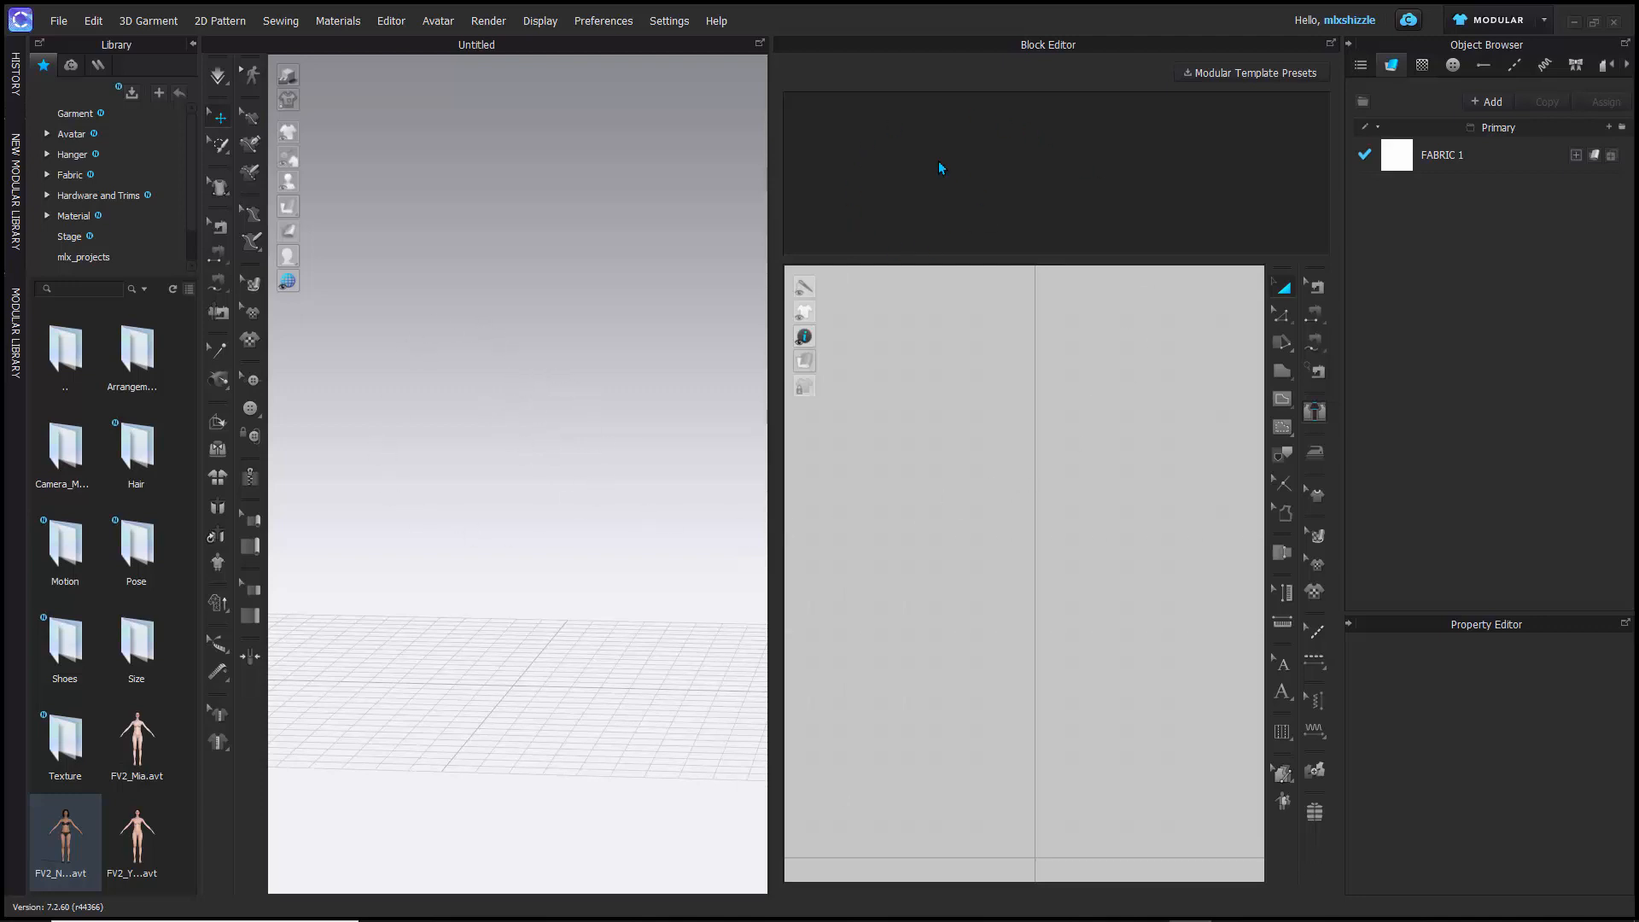
# - Switch to UV Editor mode and look over its UV grid
pyautogui.click(1481, 26)
pyautogui.click(1485, 208)
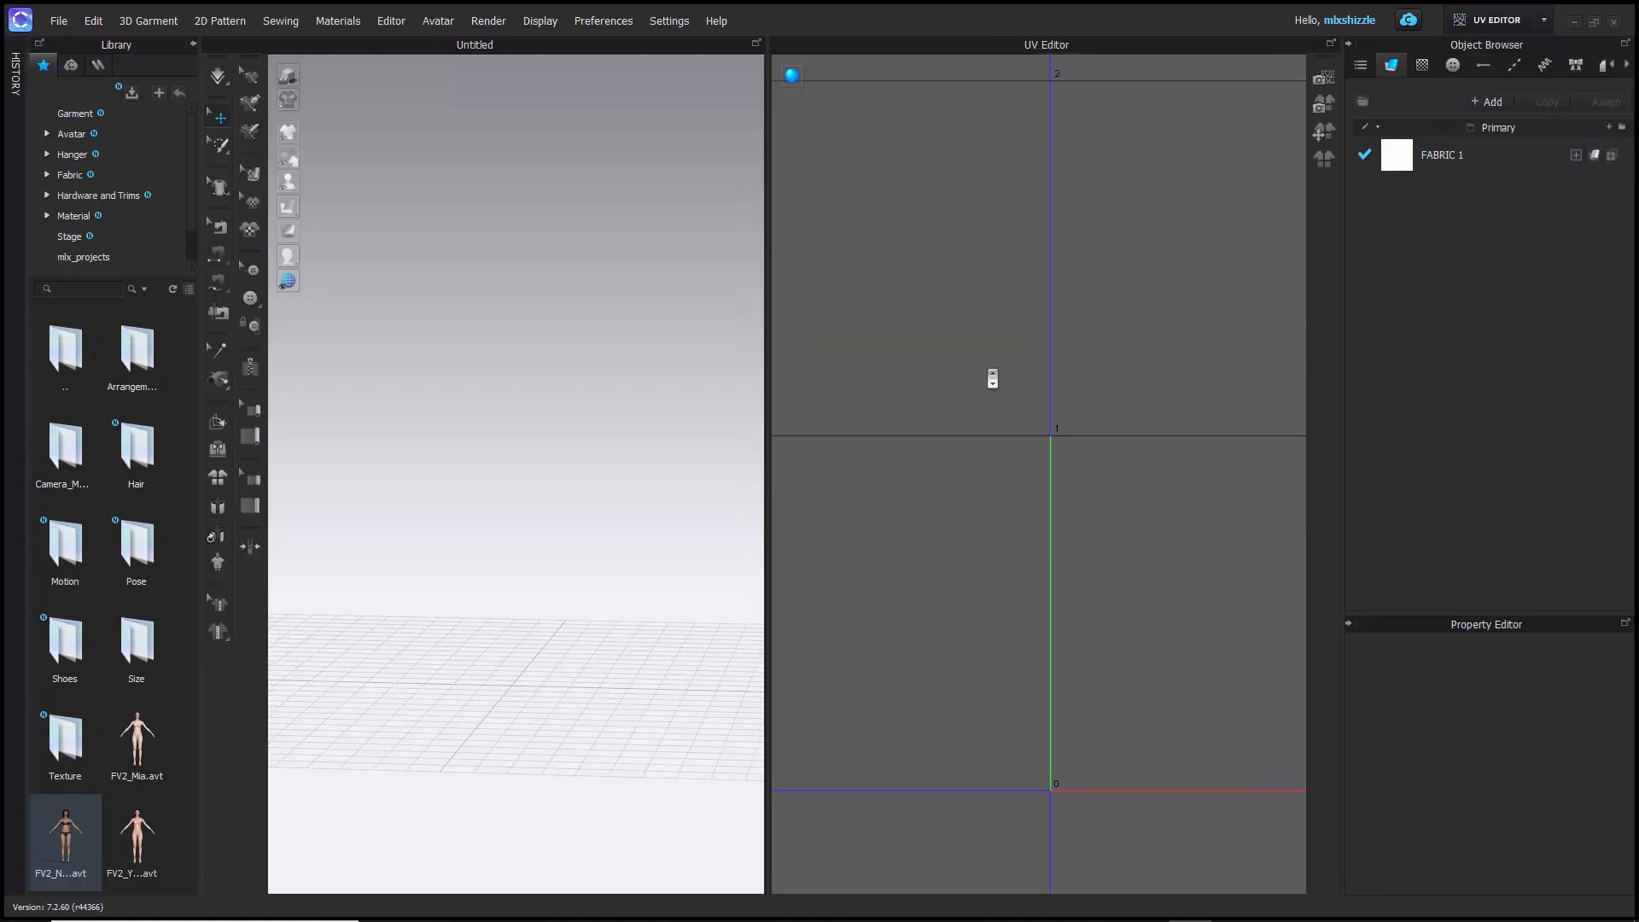
pyautogui.scroll(-3, 992, 378)
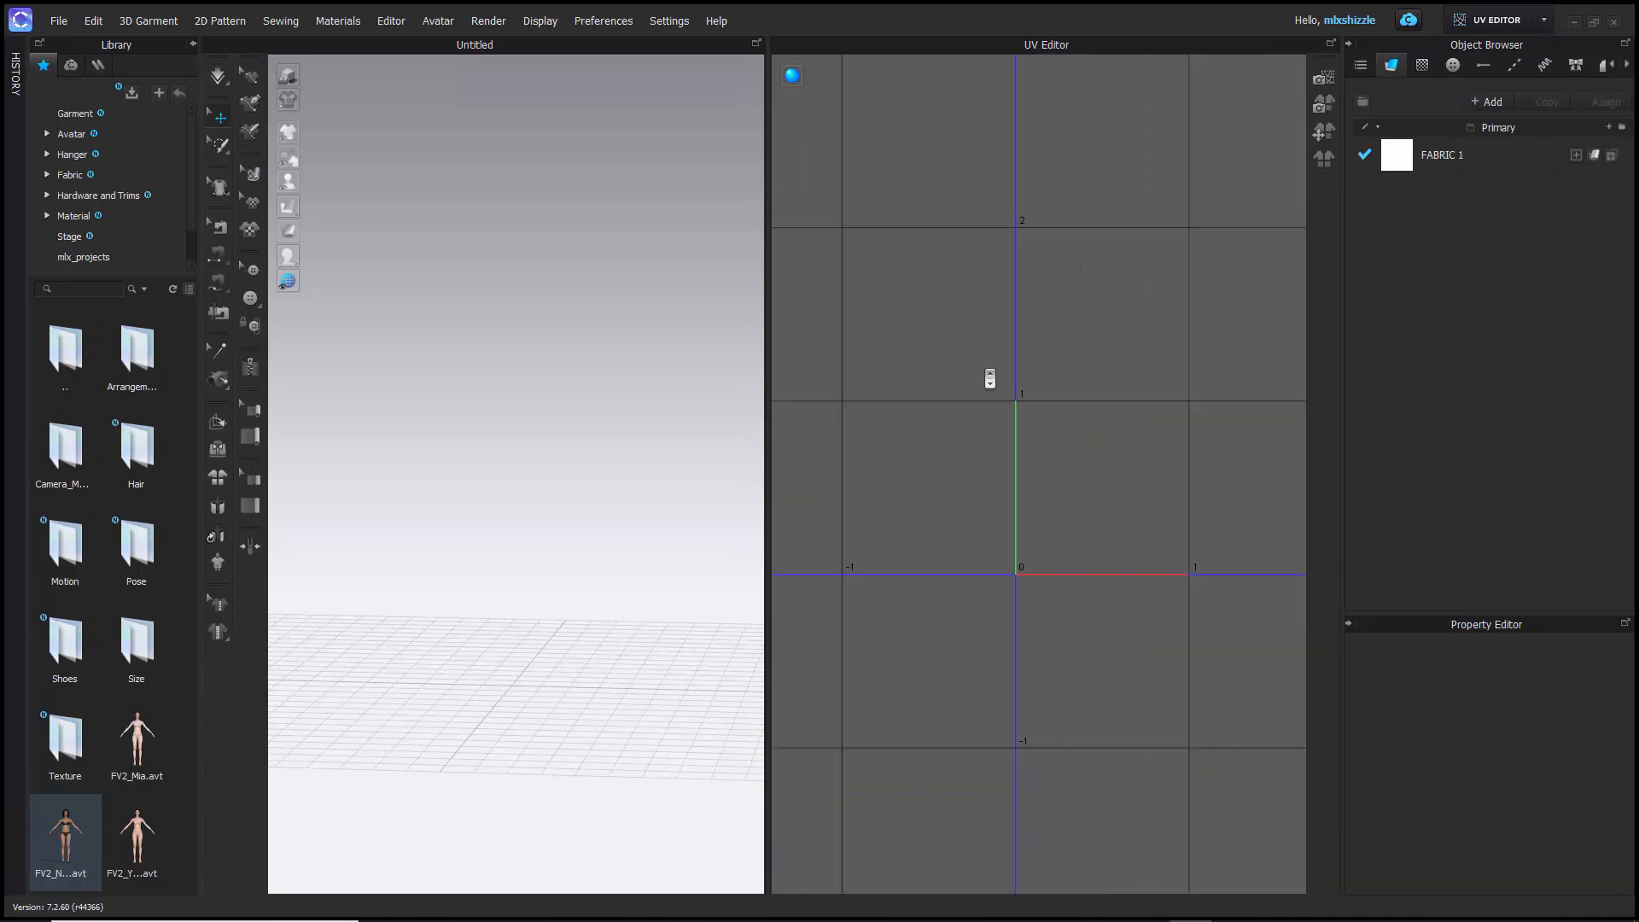
pyautogui.scroll(-3, 990, 378)
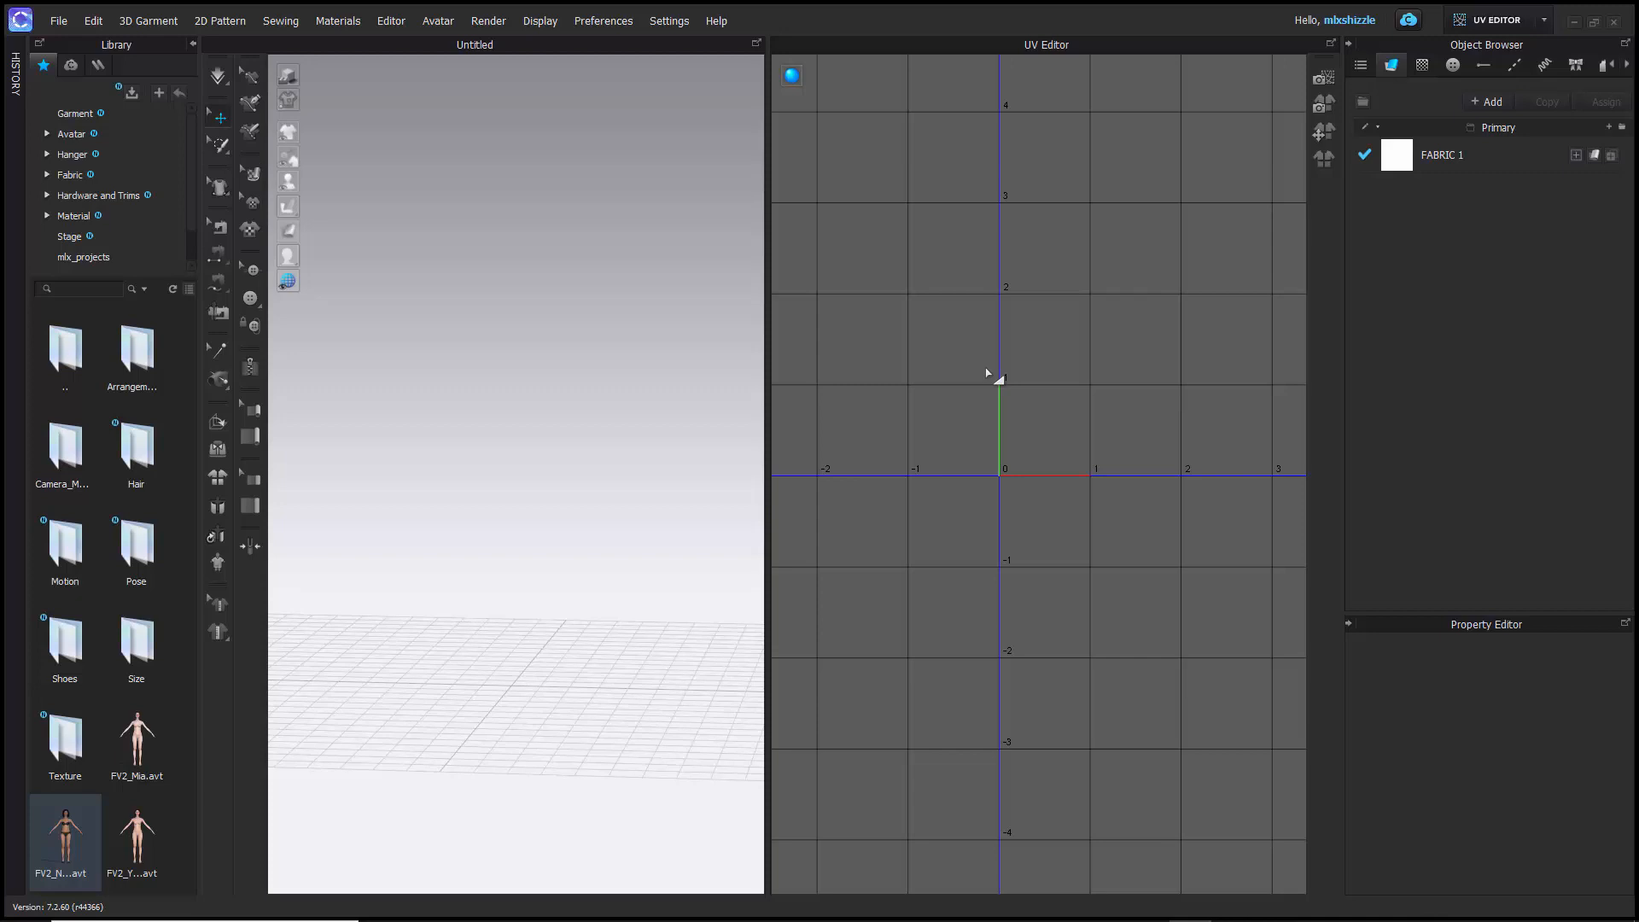
# - Return to Simulation mode and widen the 3D window at the expense of the 2D Pattern Window
pyautogui.click(1483, 22)
pyautogui.click(1485, 51)
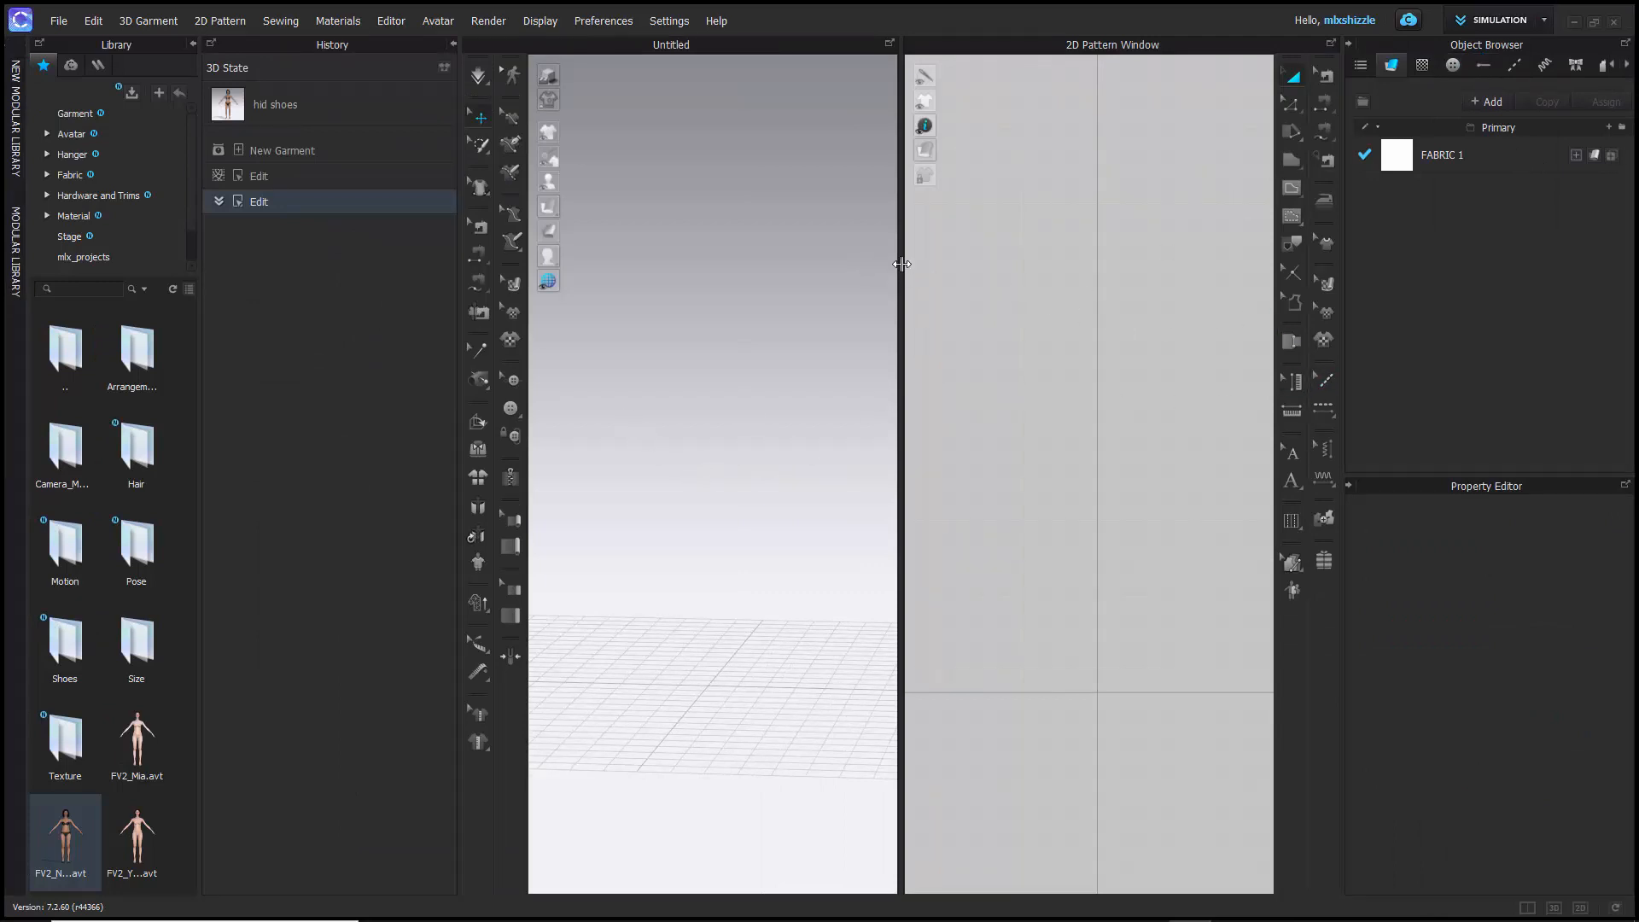
pyautogui.moveTo(901, 270); pyautogui.dragTo(1034, 272)
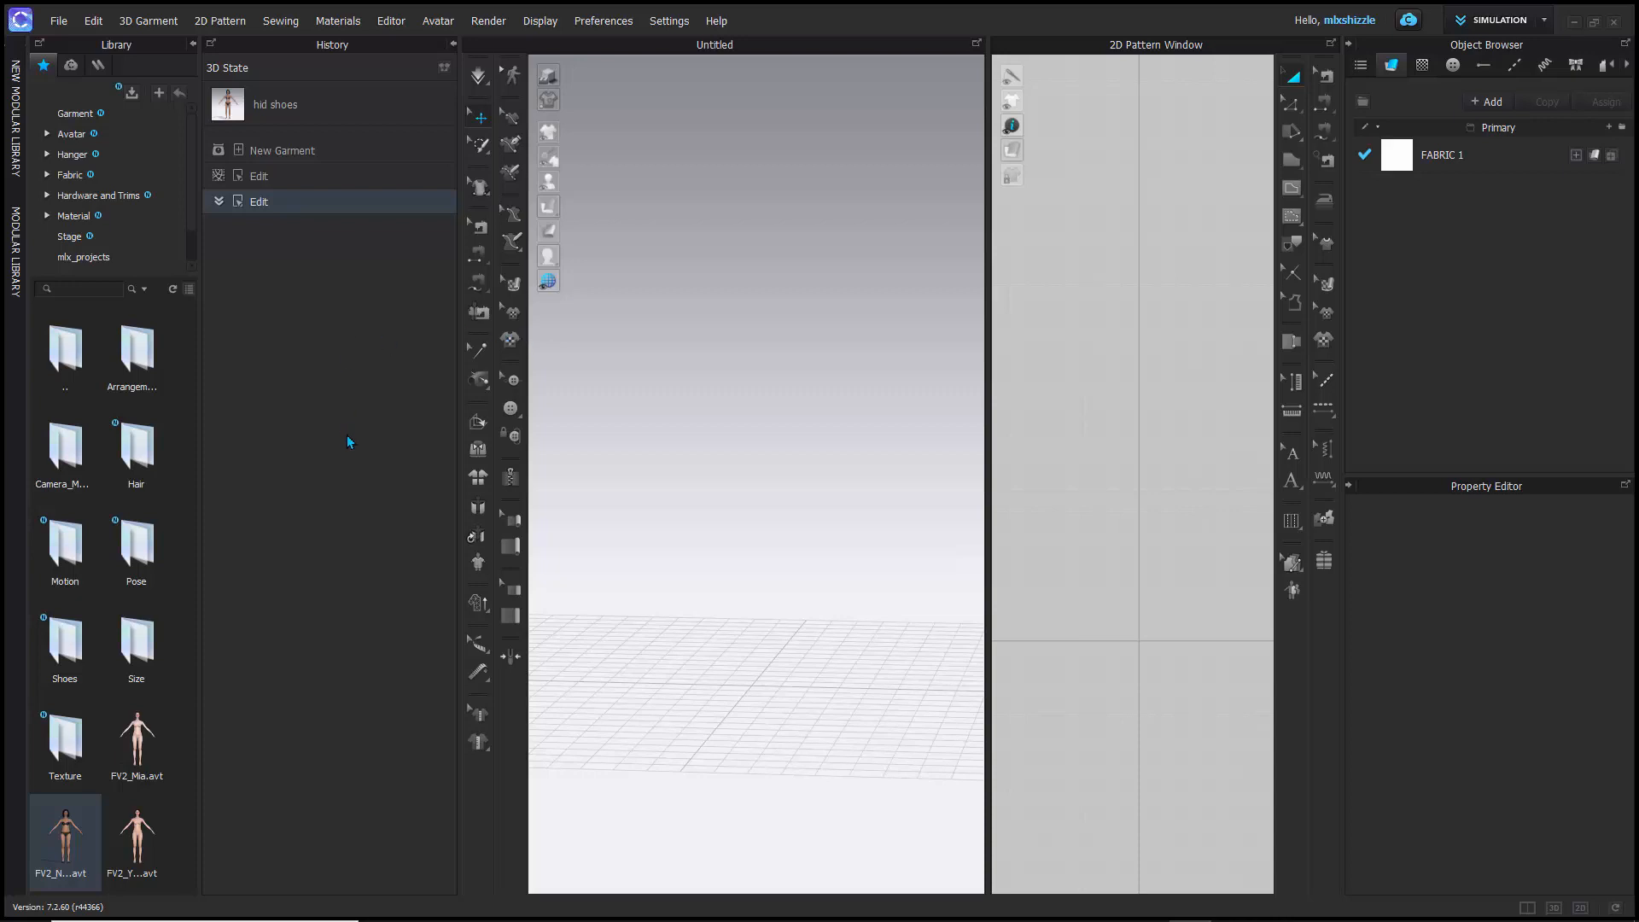
# - Add the FV2_Naomi.avt avatar from the library to the 3D scene
pyautogui.moveTo(62, 844)
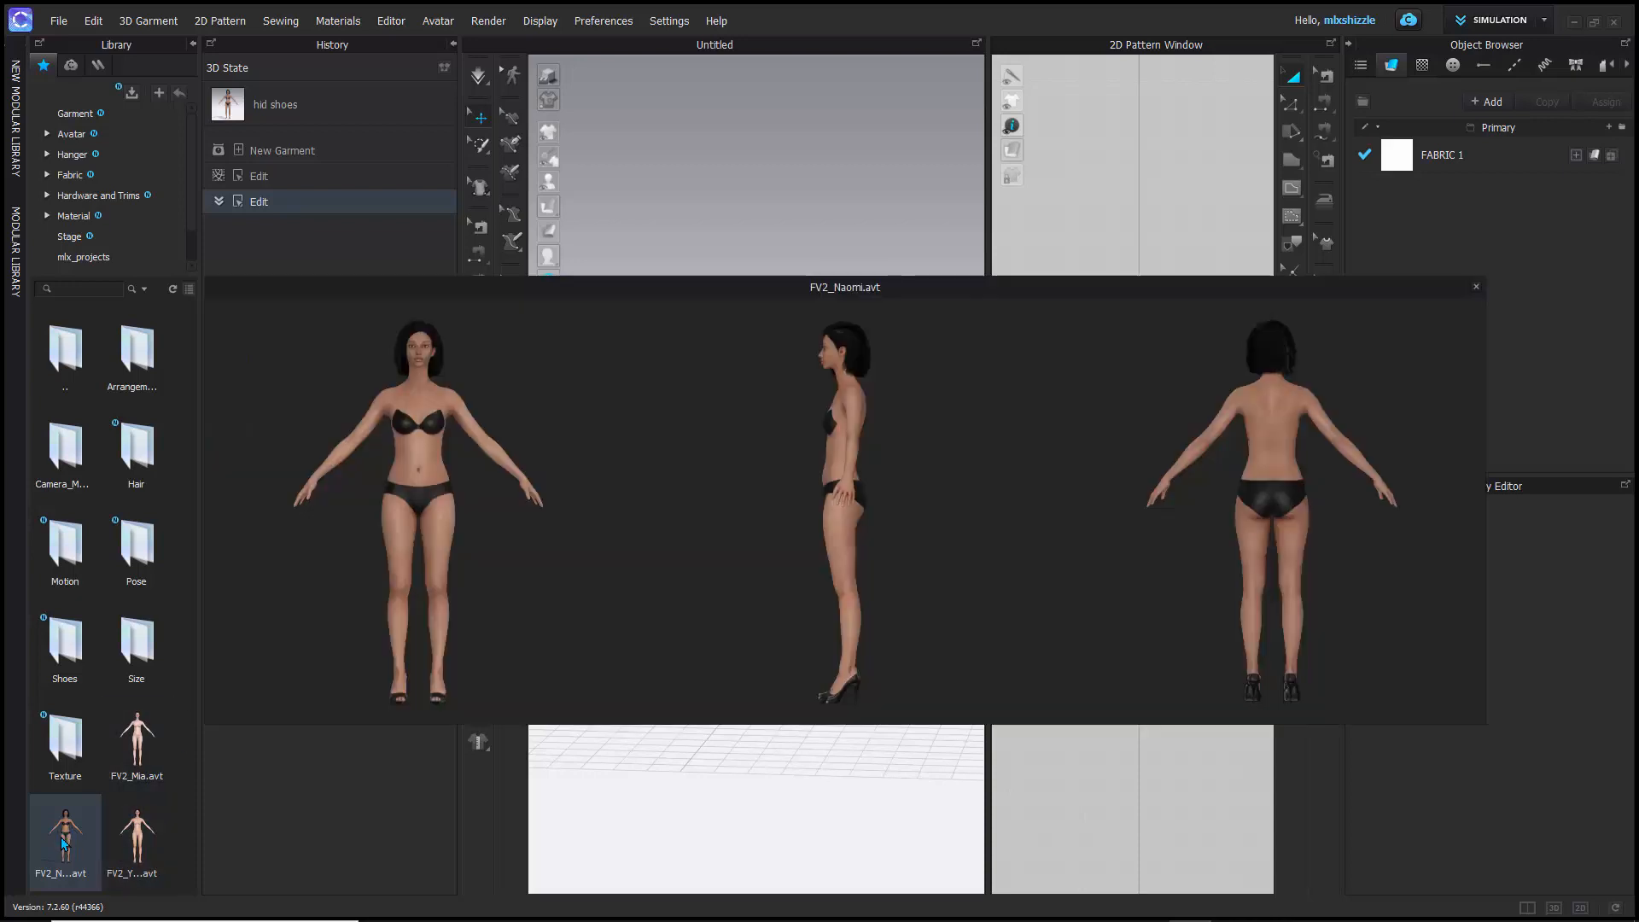
pyautogui.moveTo(65, 844); pyautogui.dragTo(473, 857)
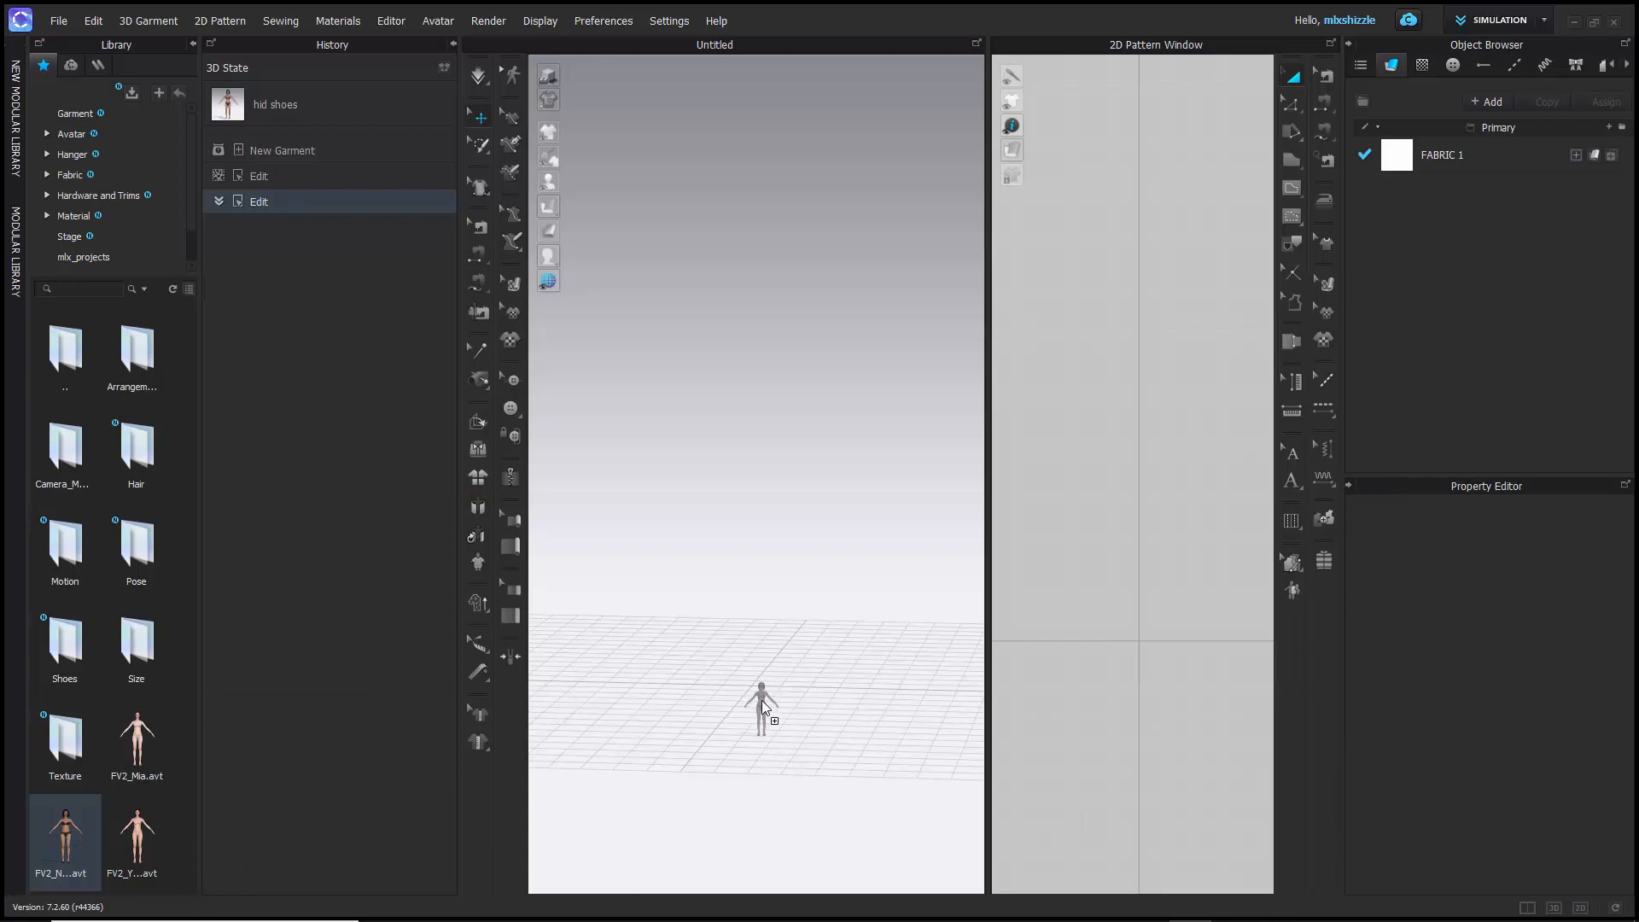
pyautogui.moveTo(762, 700); pyautogui.dragTo(755, 690)
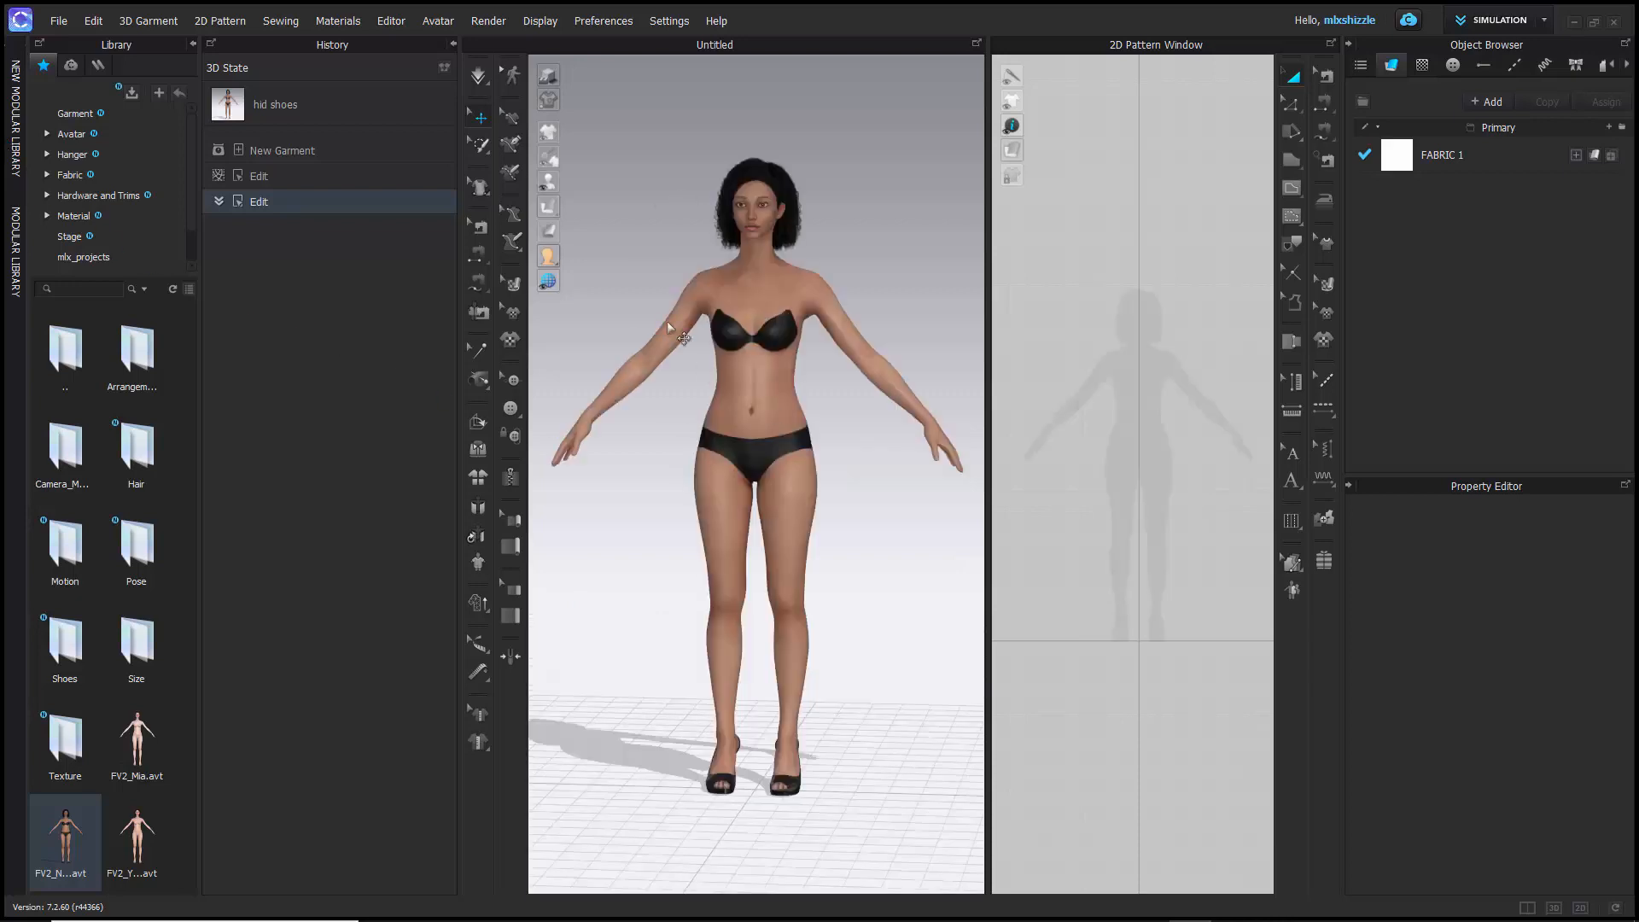
# - Load the "hid shoes" 3D State with load type Open, including Avatar and Render Properties
pyautogui.doubleClick(245, 109)
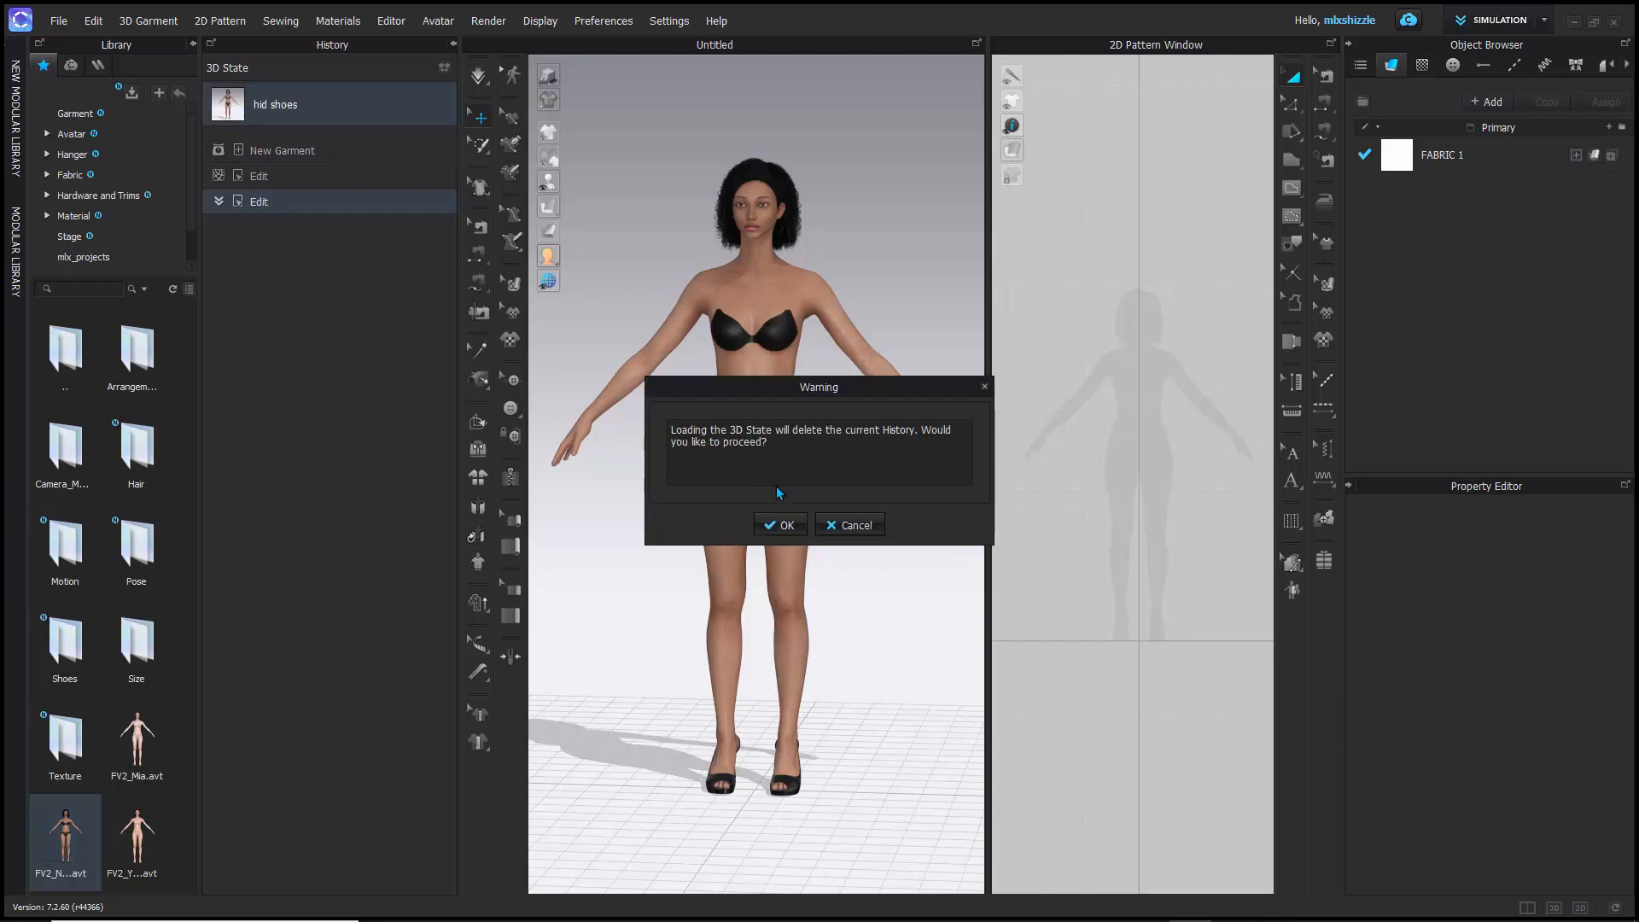
pyautogui.click(789, 526)
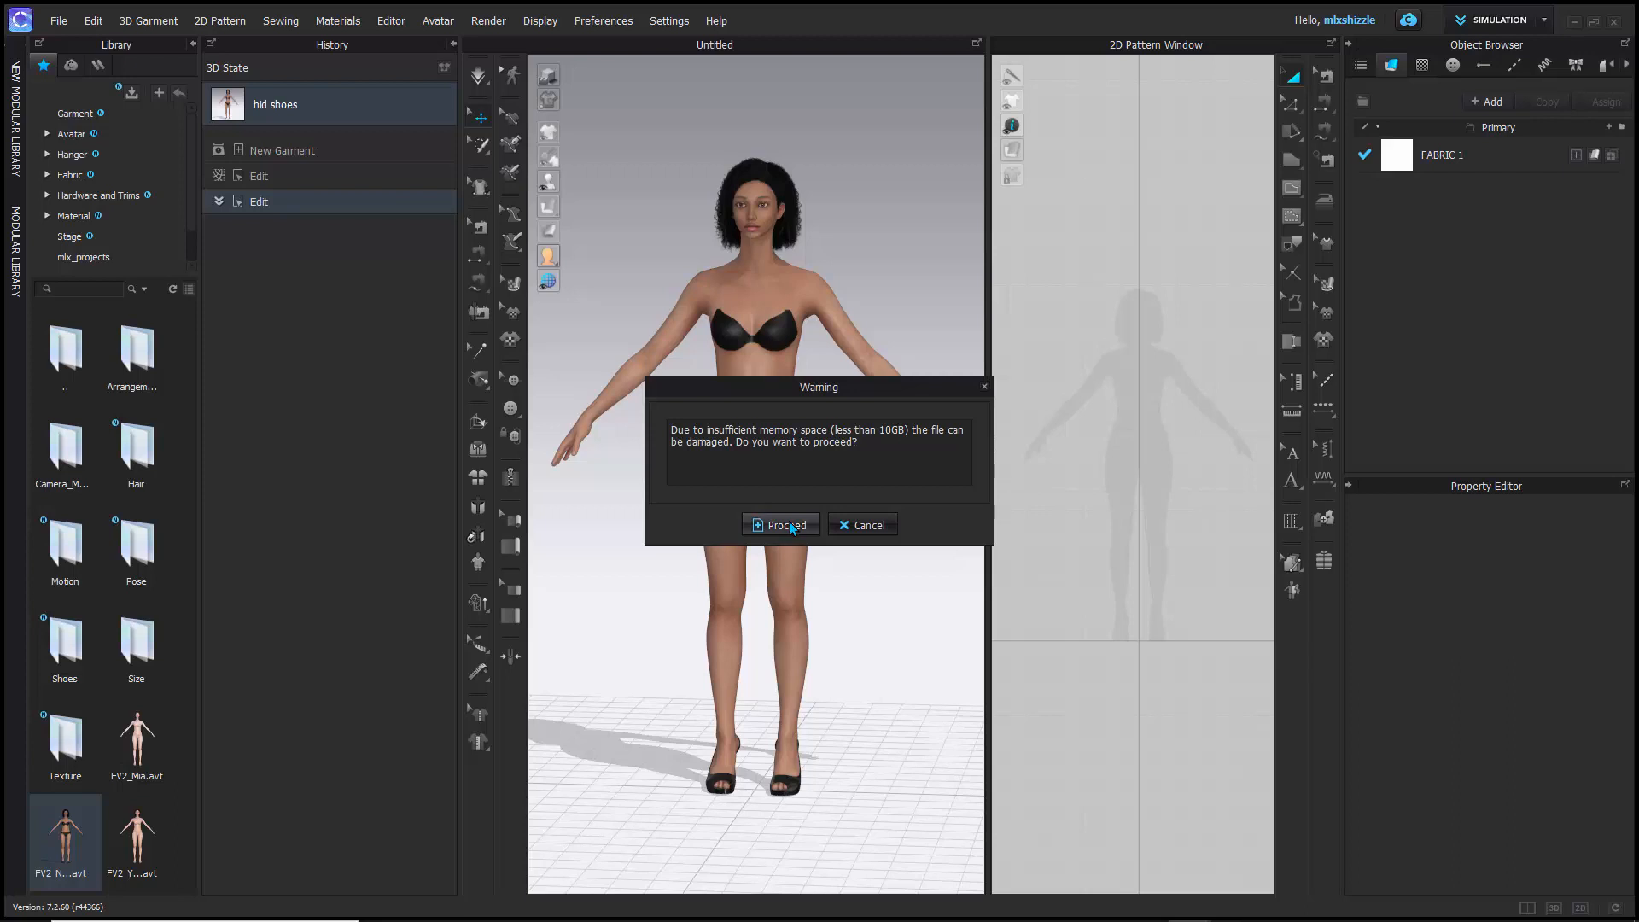
pyautogui.click(790, 522)
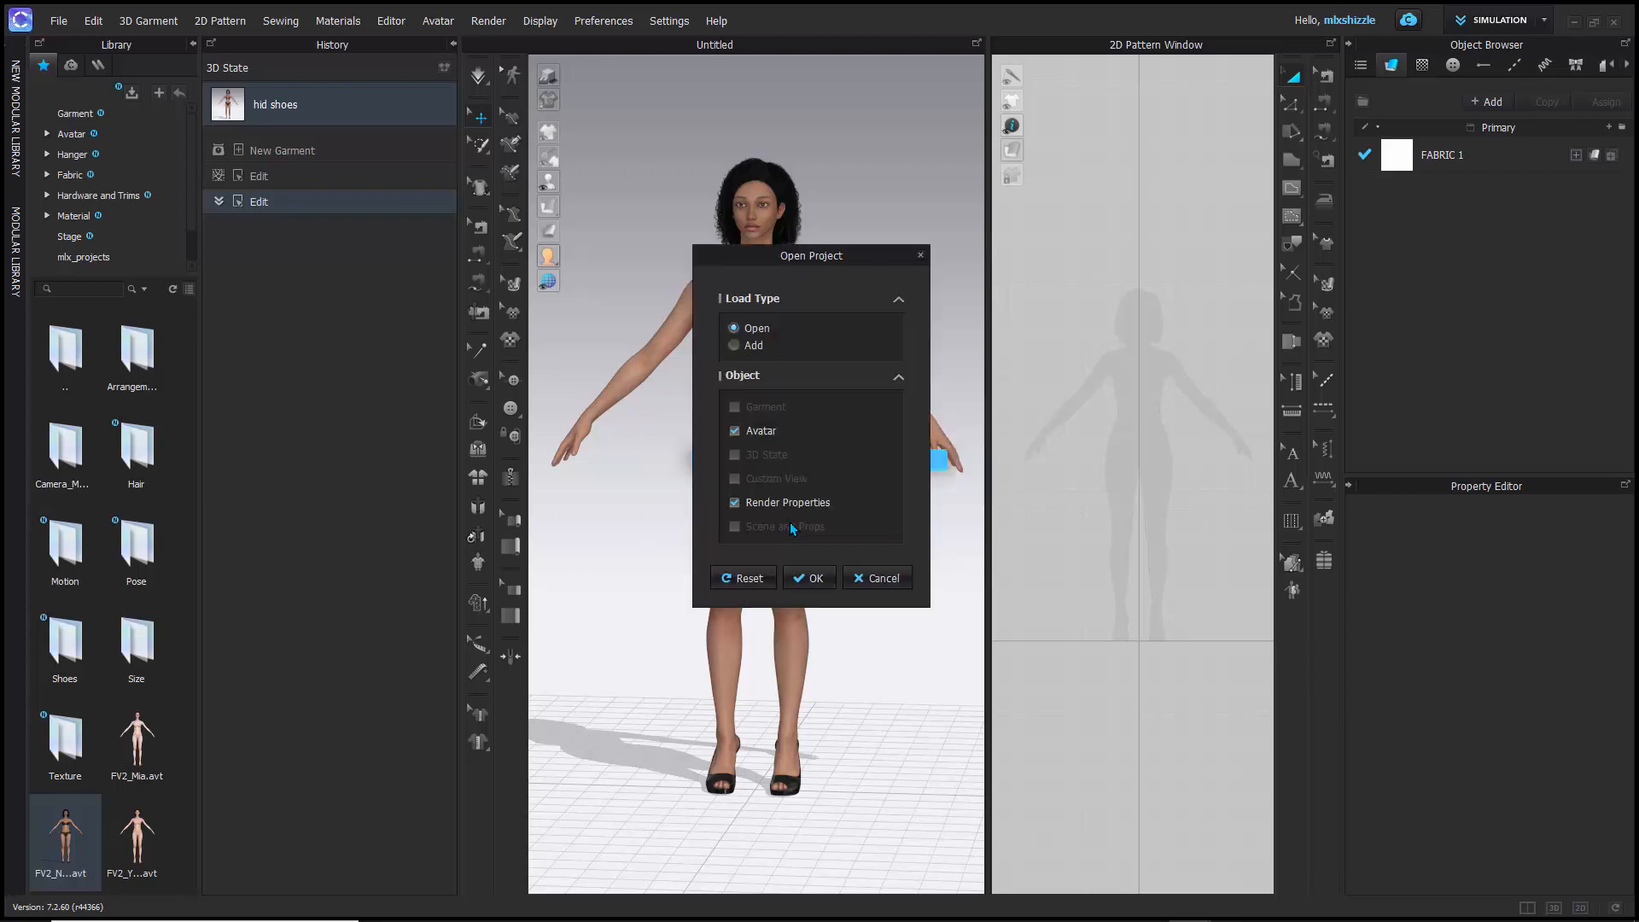
pyautogui.click(805, 580)
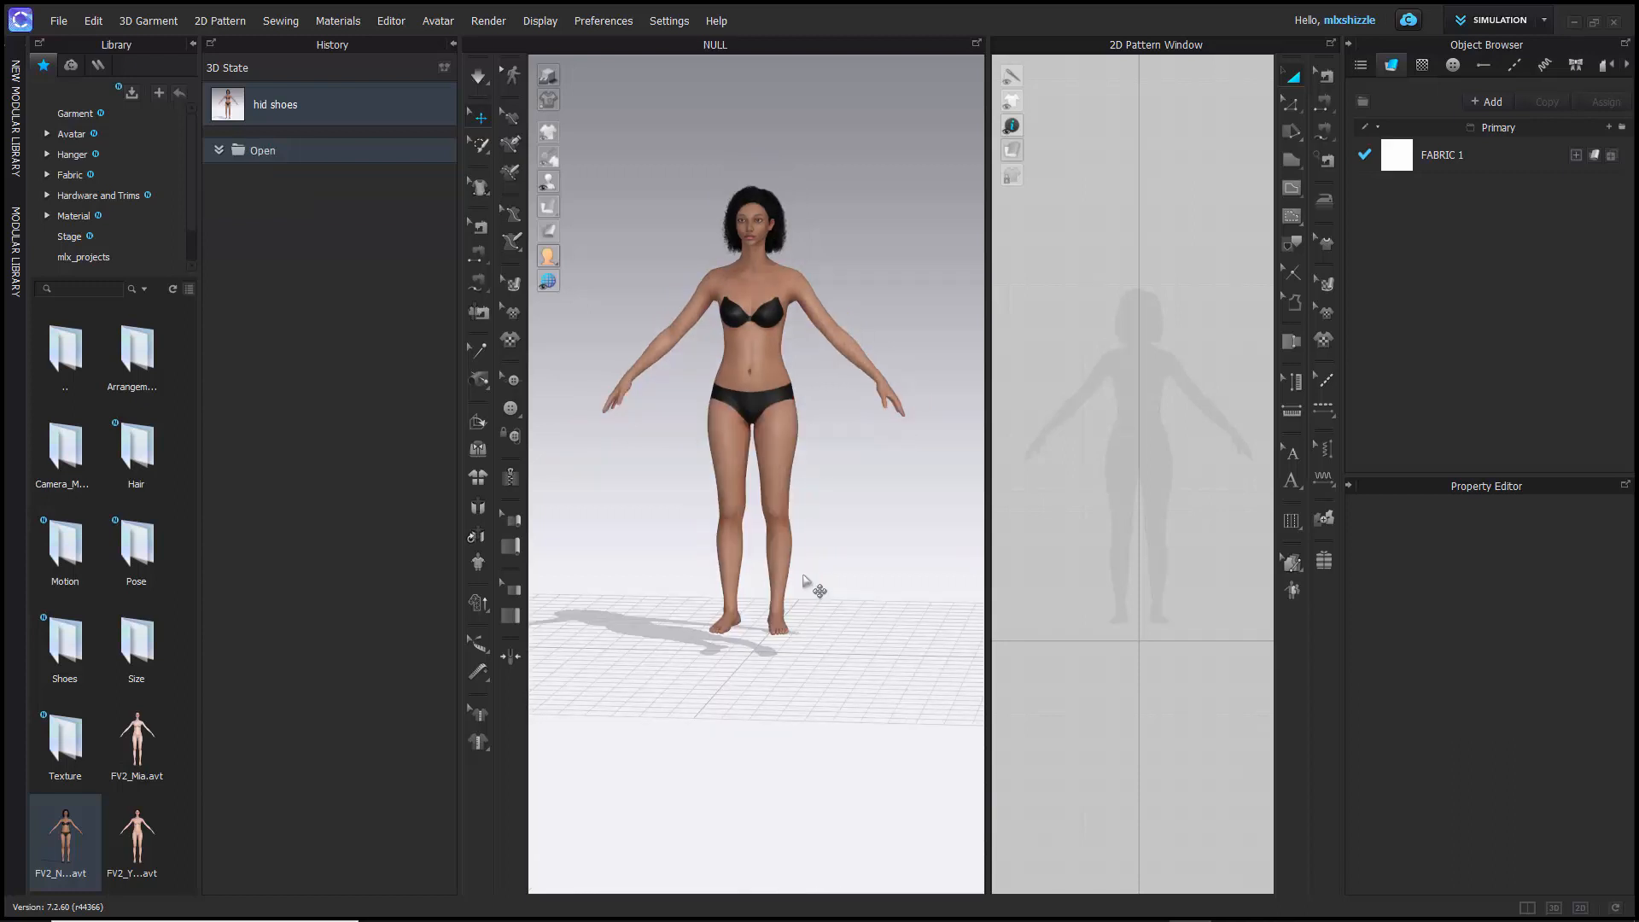
pyautogui.moveTo(638, 597); pyautogui.dragTo(738, 633, button='right')
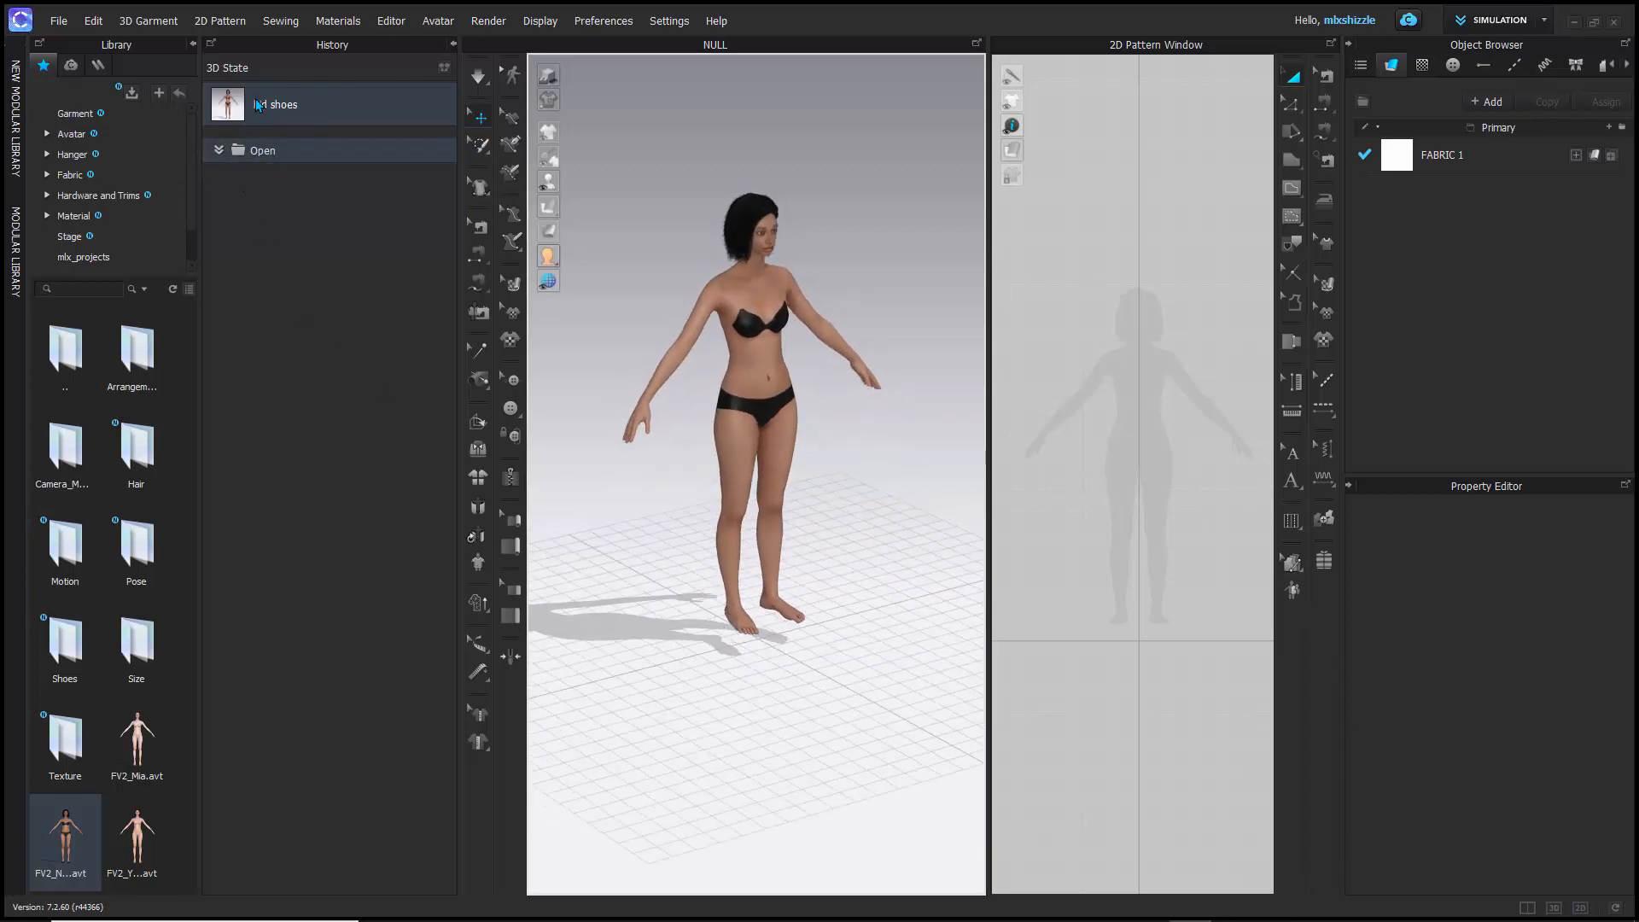
# - Start saving the project and choose the folder D: > 3D Fashion Design > mlx_projects as its location
pyautogui.click(58, 22)
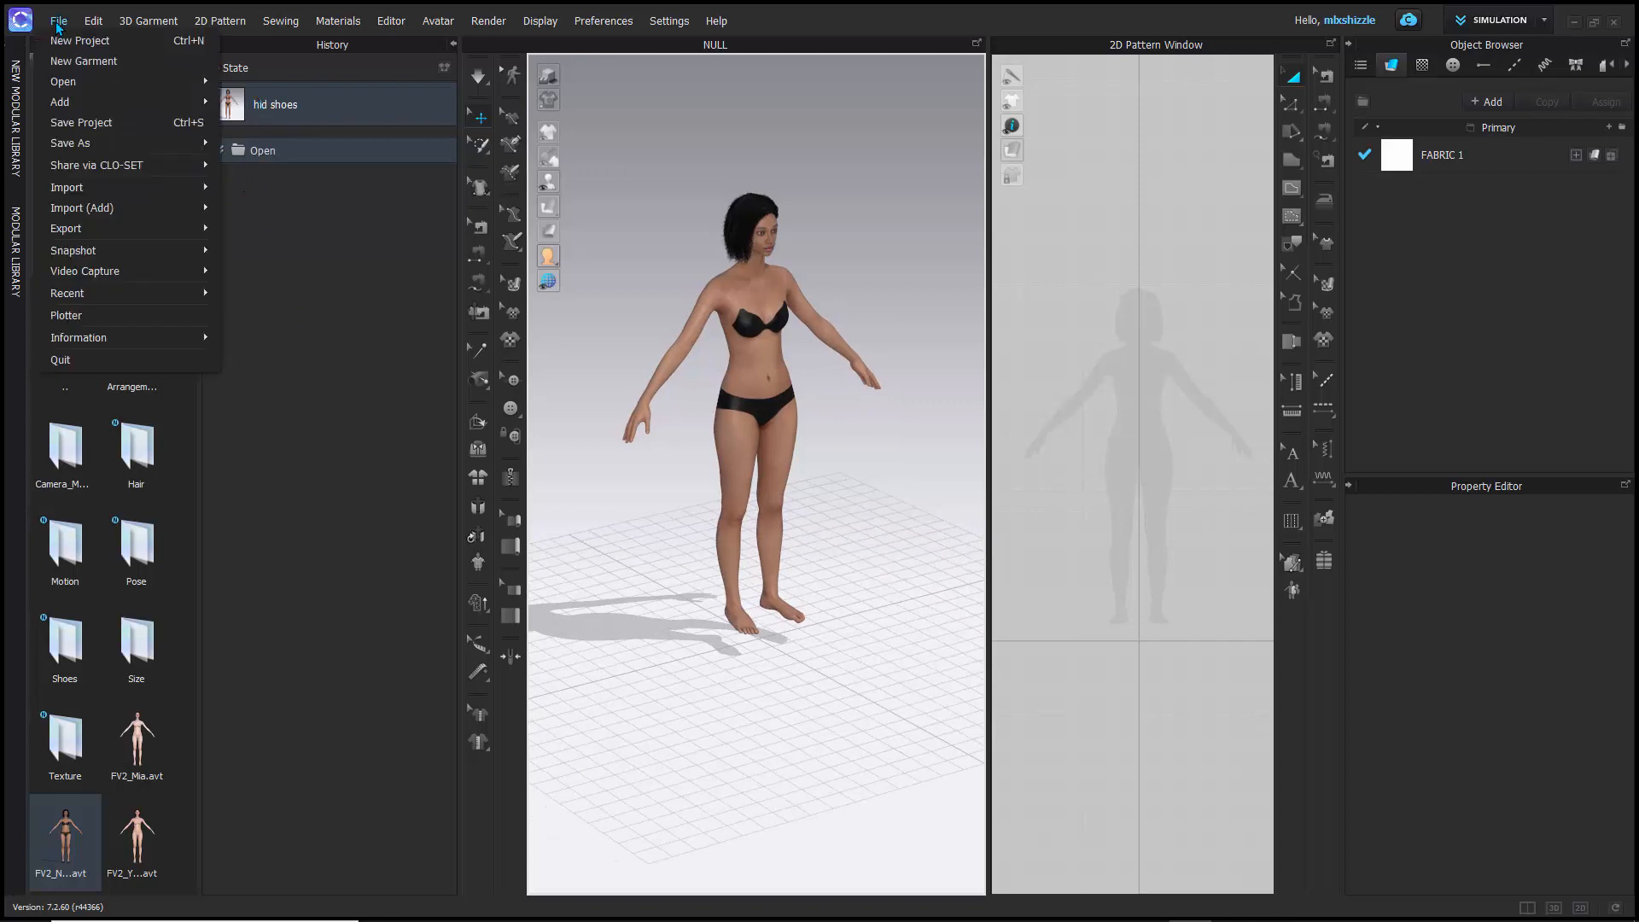
pyautogui.click(83, 121)
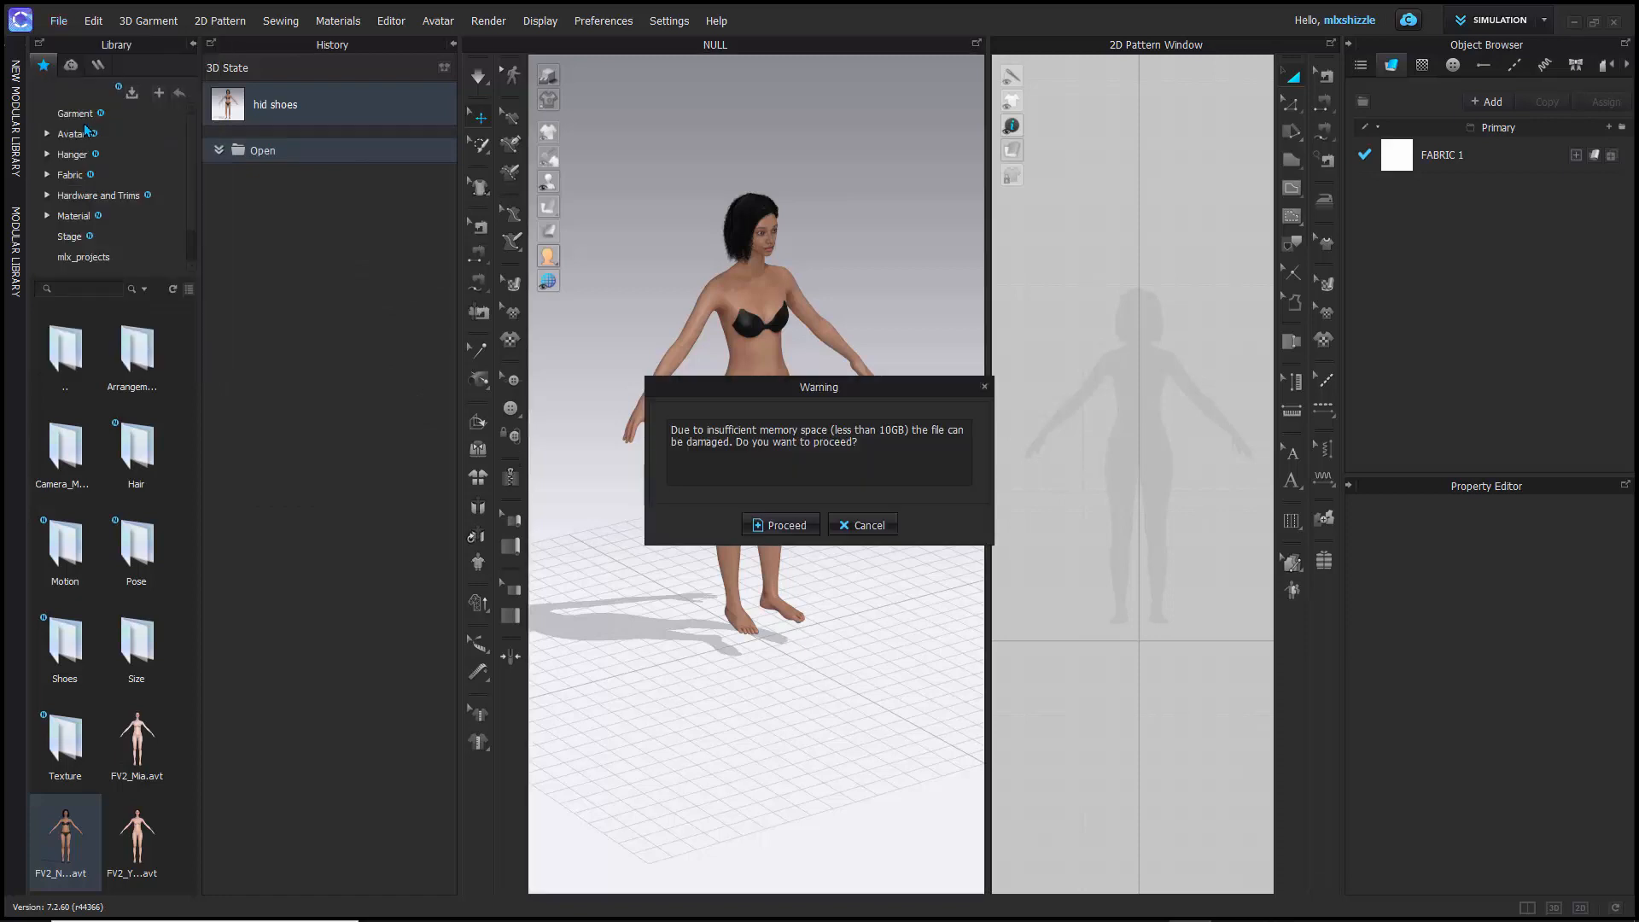
pyautogui.click(778, 524)
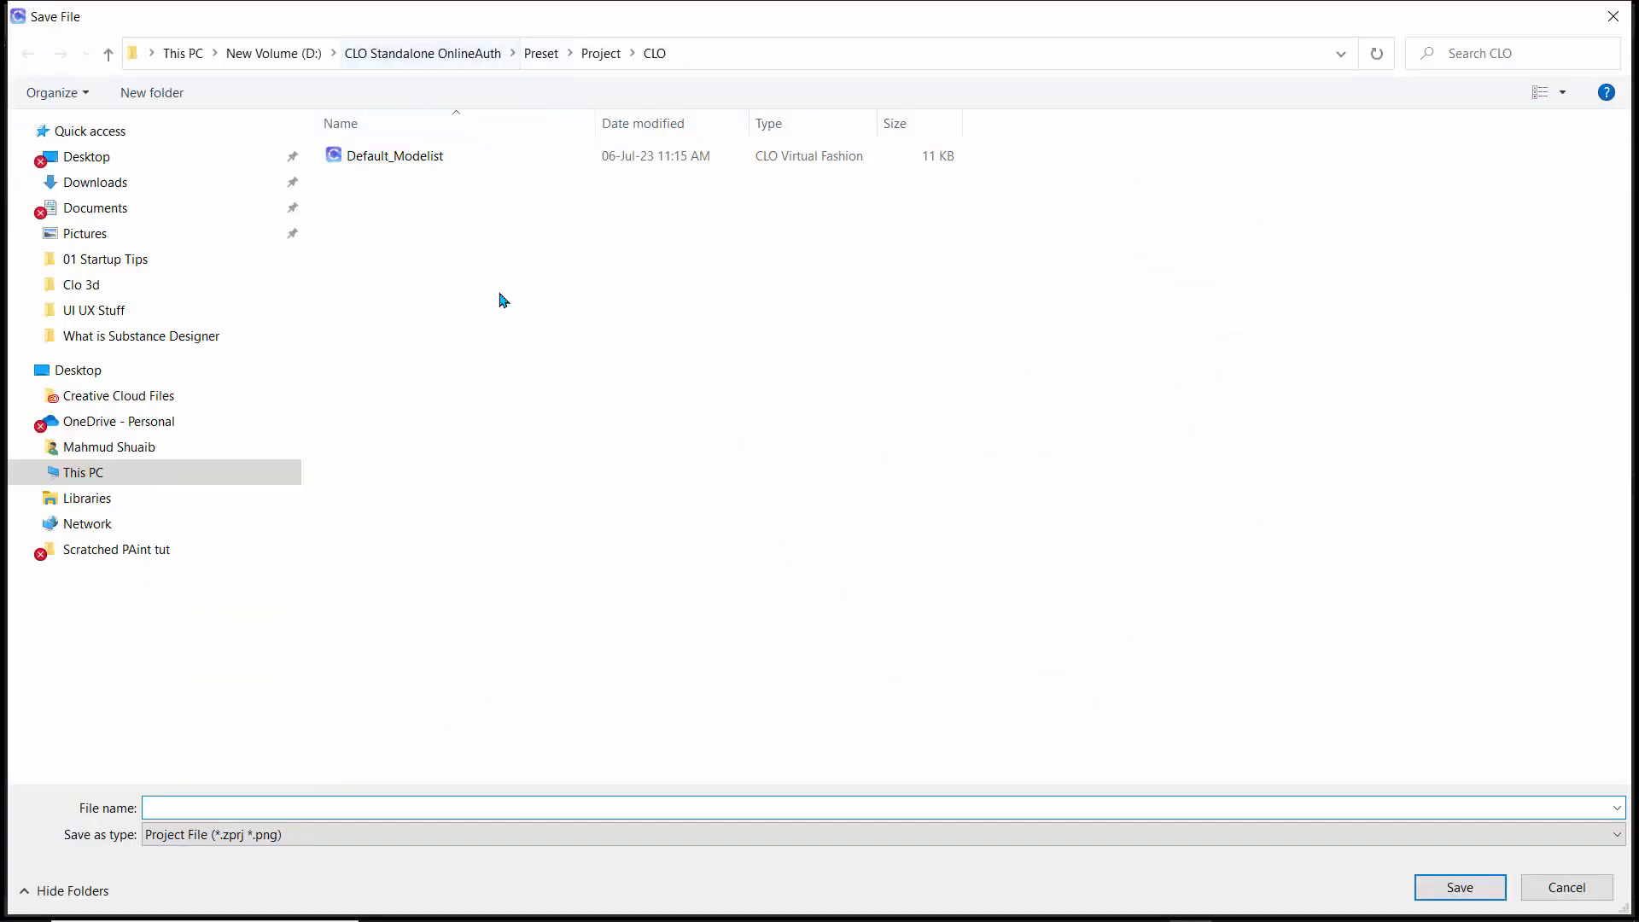
pyautogui.click(267, 57)
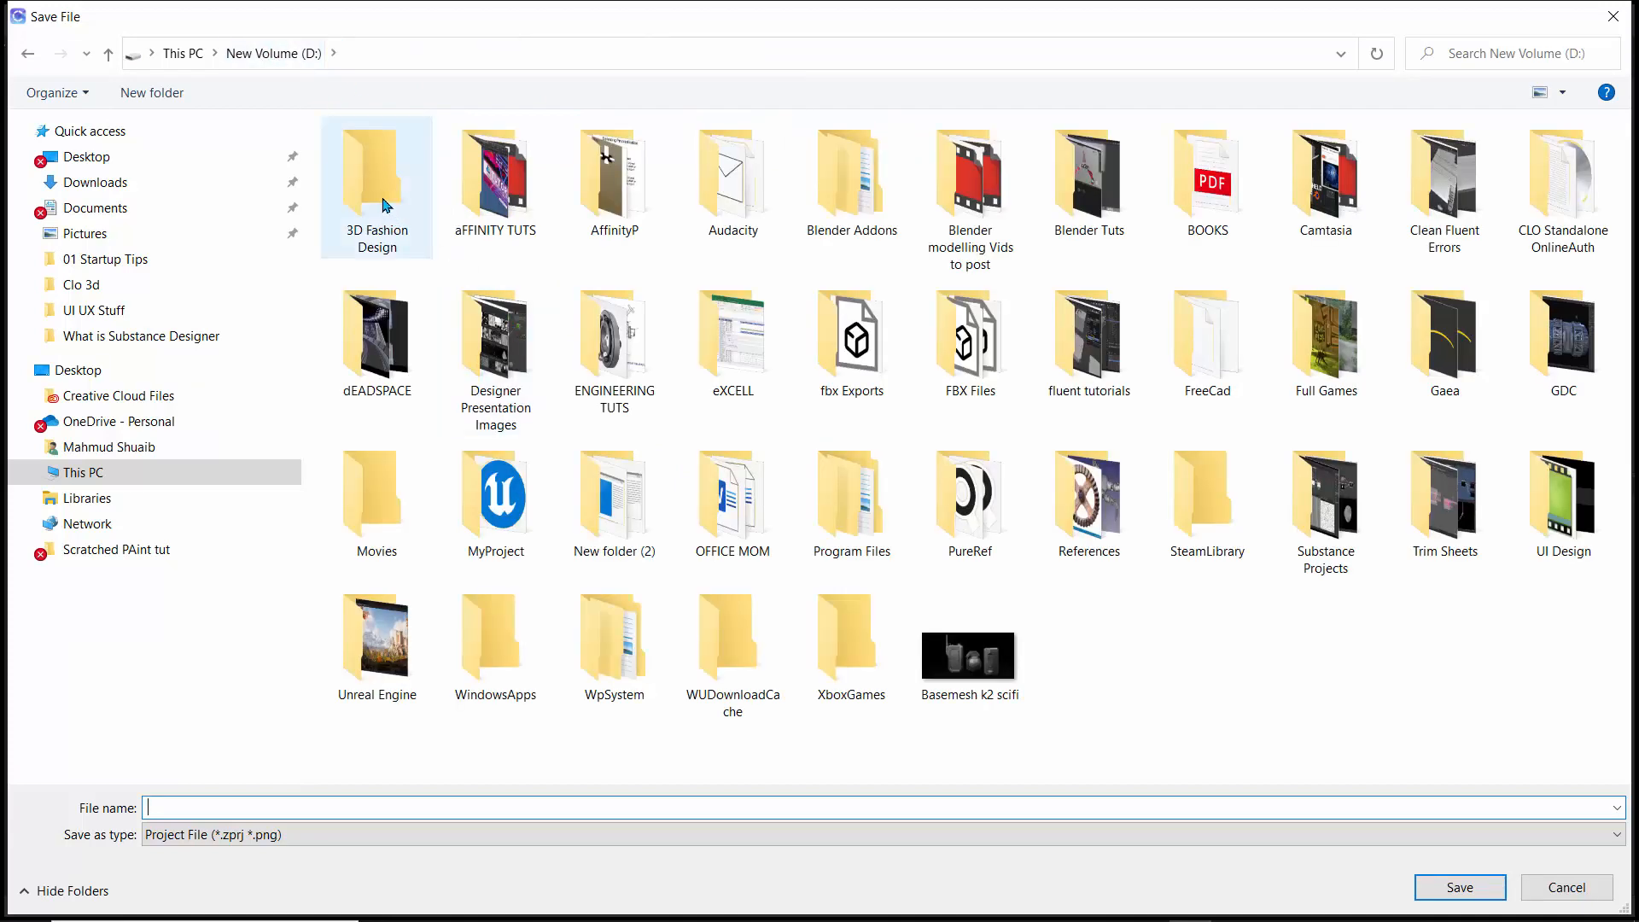
pyautogui.doubleClick(454, 261)
pyautogui.click(602, 197)
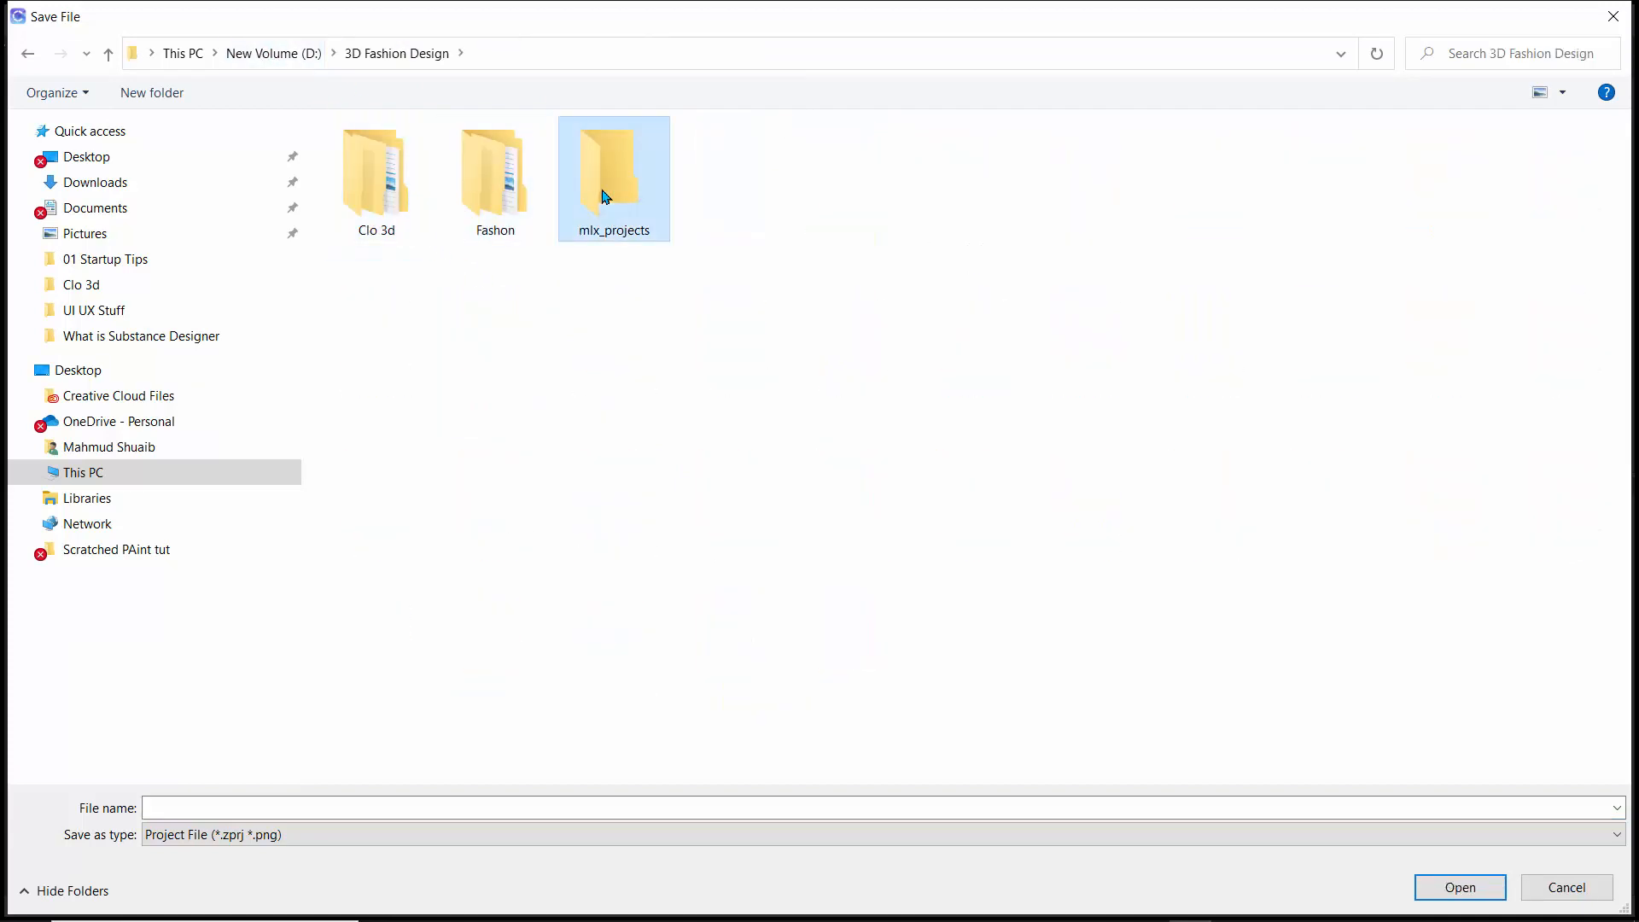
pyautogui.doubleClick(603, 197)
# - Name the project file naomi_test and save it
pyautogui.click(220, 803)
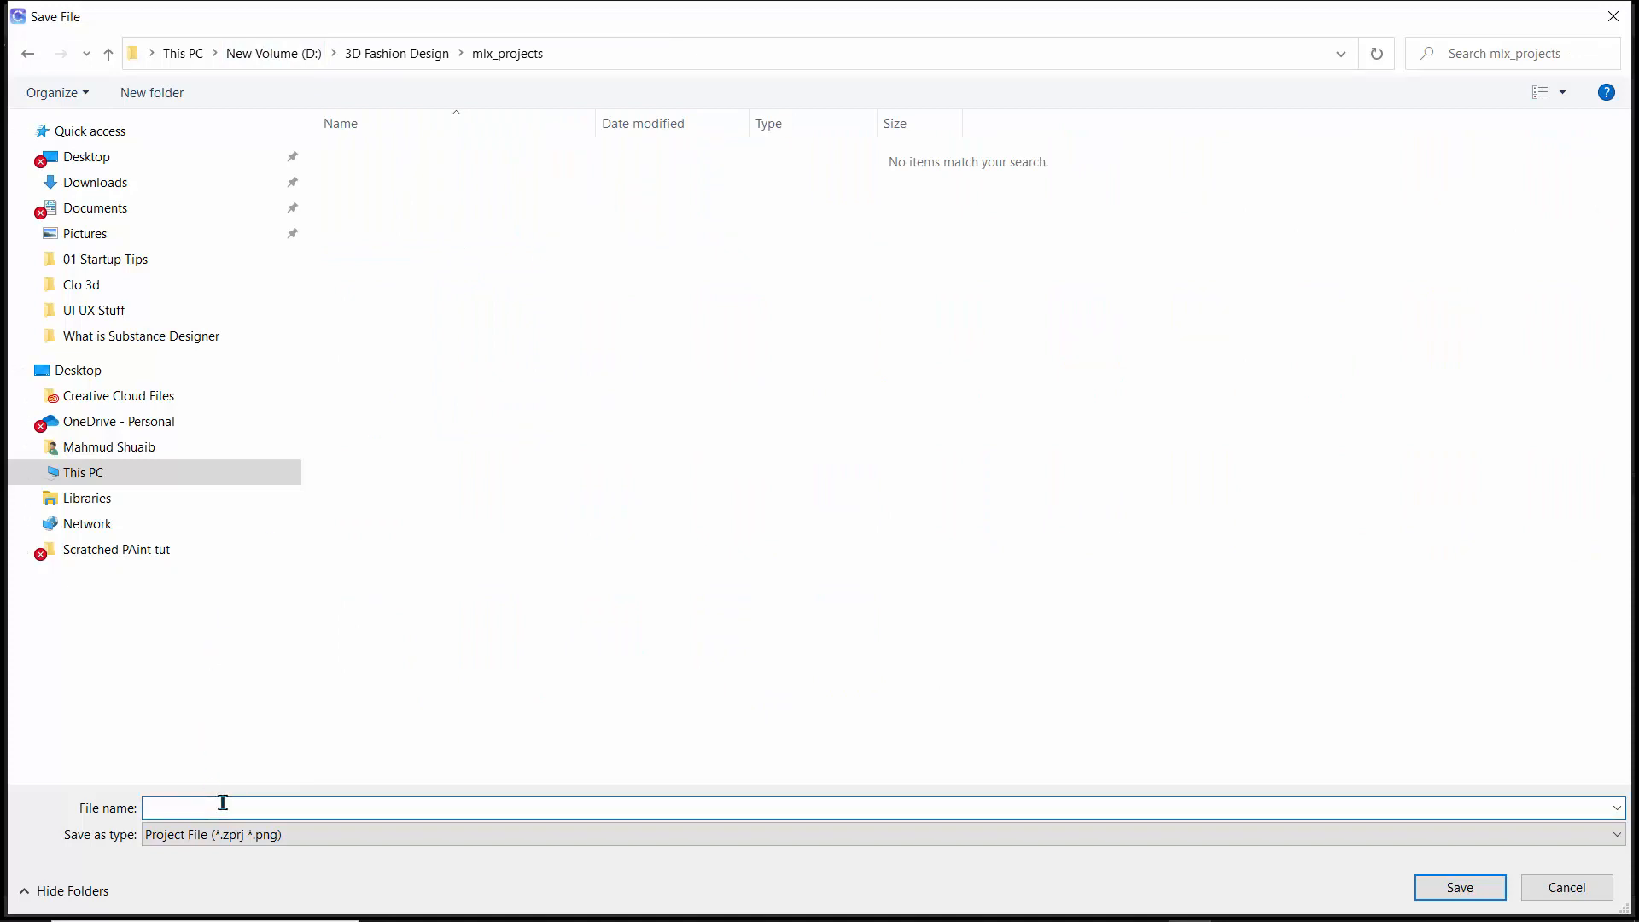
pyautogui.write('naomi_t4')
pyautogui.press('BackSpace')
pyautogui.write('est')
pyautogui.press('Return')
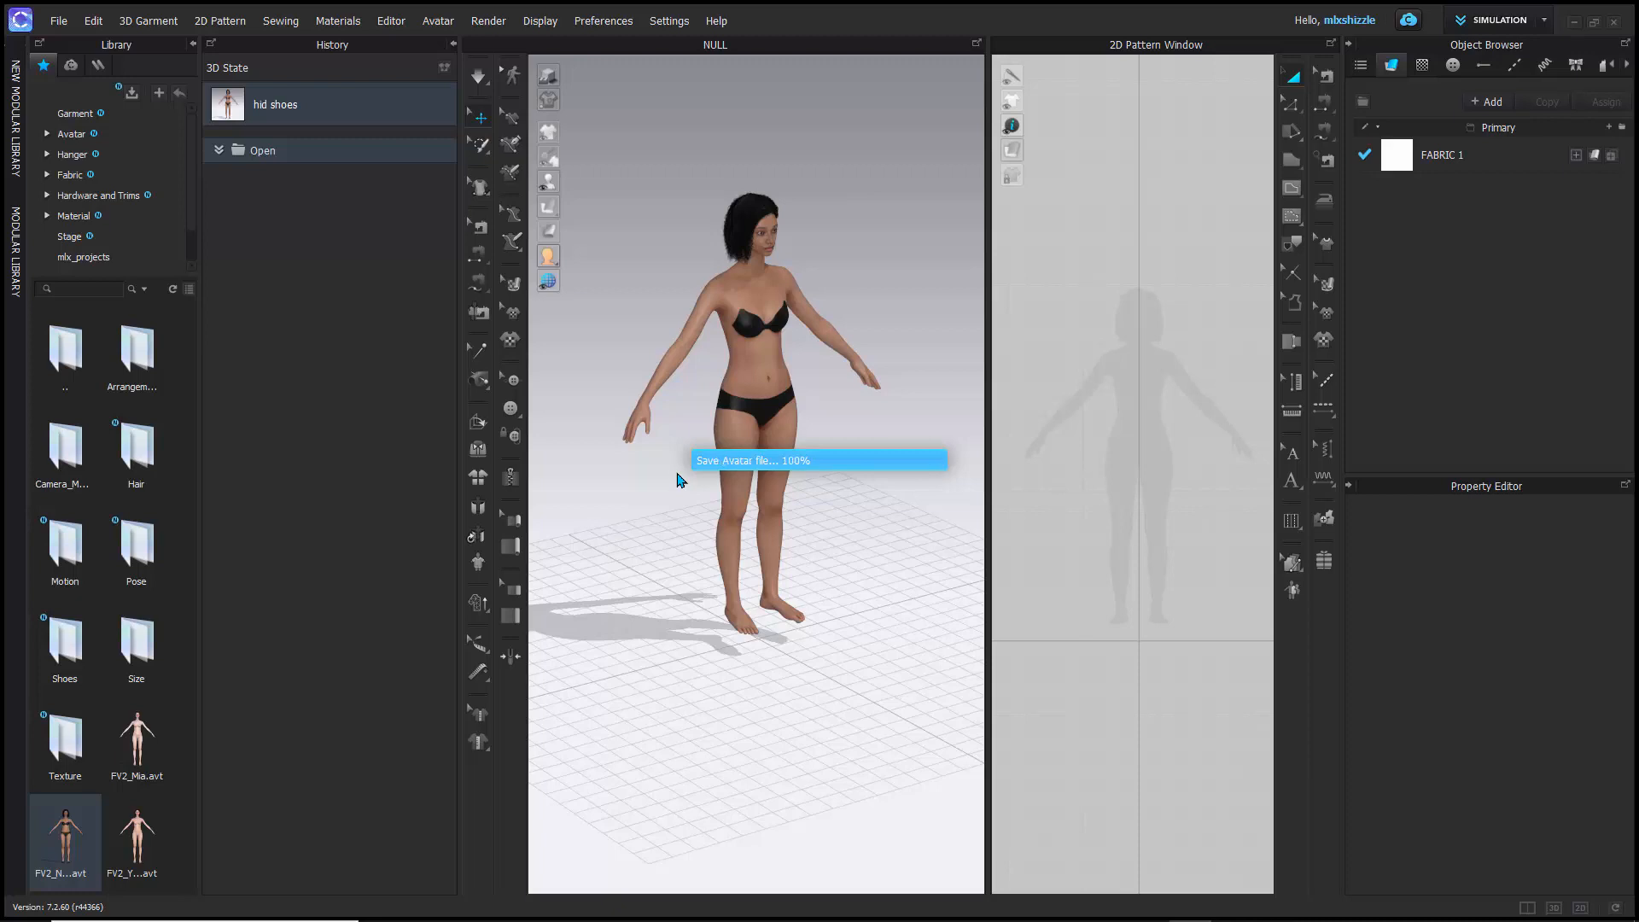
# - Open the cloud section of the library
pyautogui.click(71, 66)
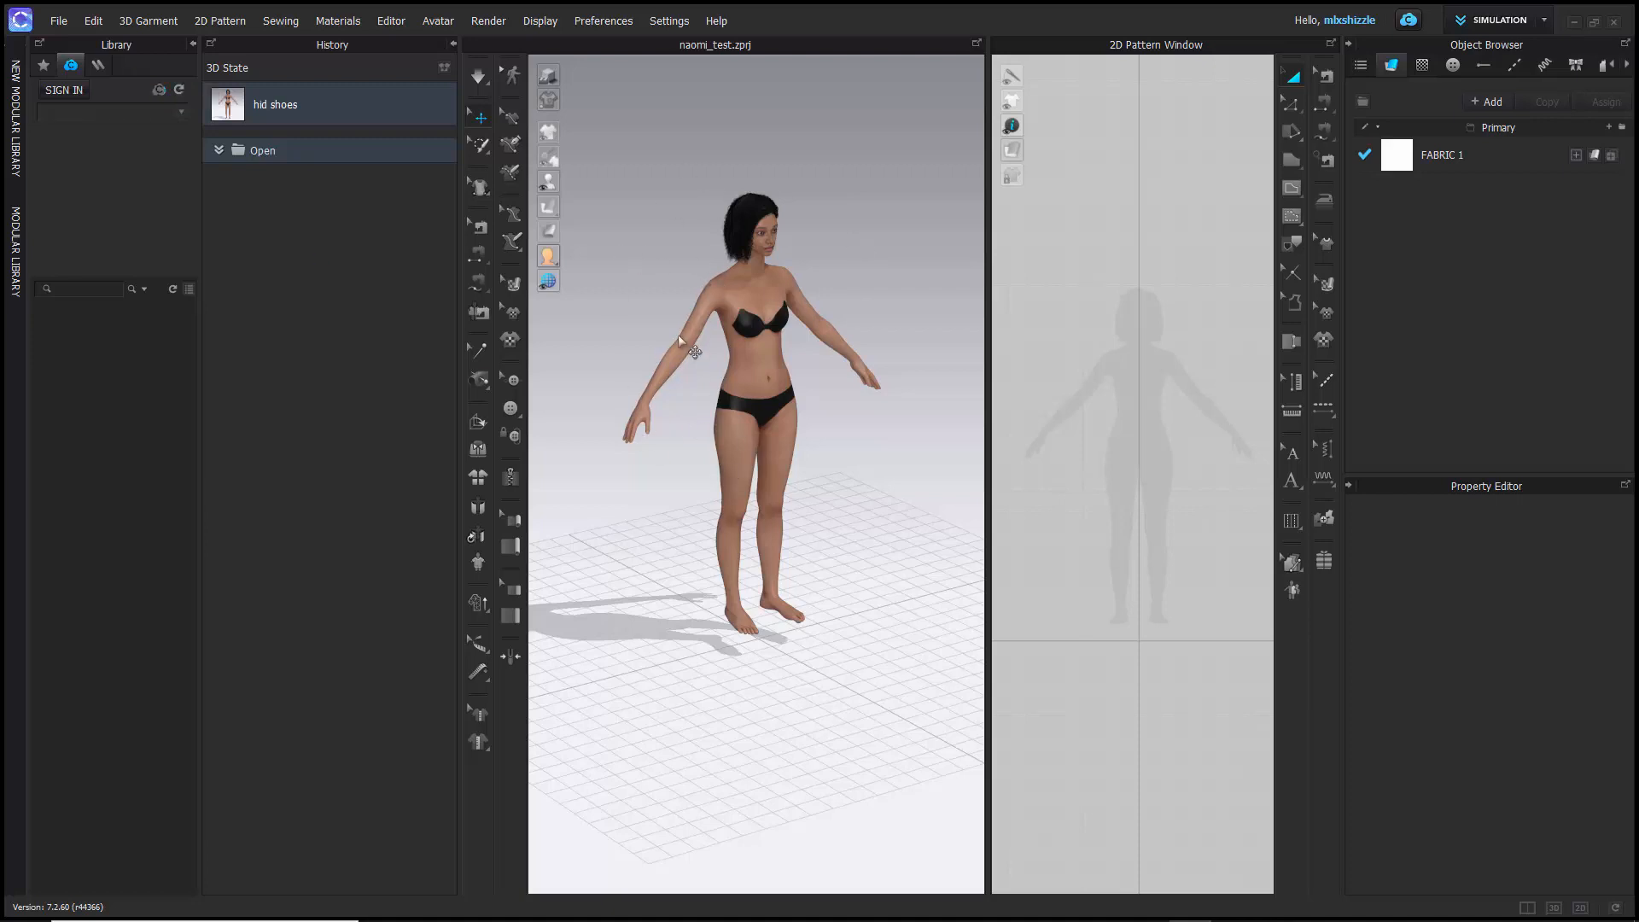
pyautogui.moveTo(698, 603)
pyautogui.mouseDown(button='right')
pyautogui.moveTo(566, 549)
pyautogui.moveTo(742, 597)
pyautogui.moveTo(709, 605)
pyautogui.mouseUp(button='right')
pyautogui.scroll(-3, 767, 487)
pyautogui.scroll(5, 772, 482)
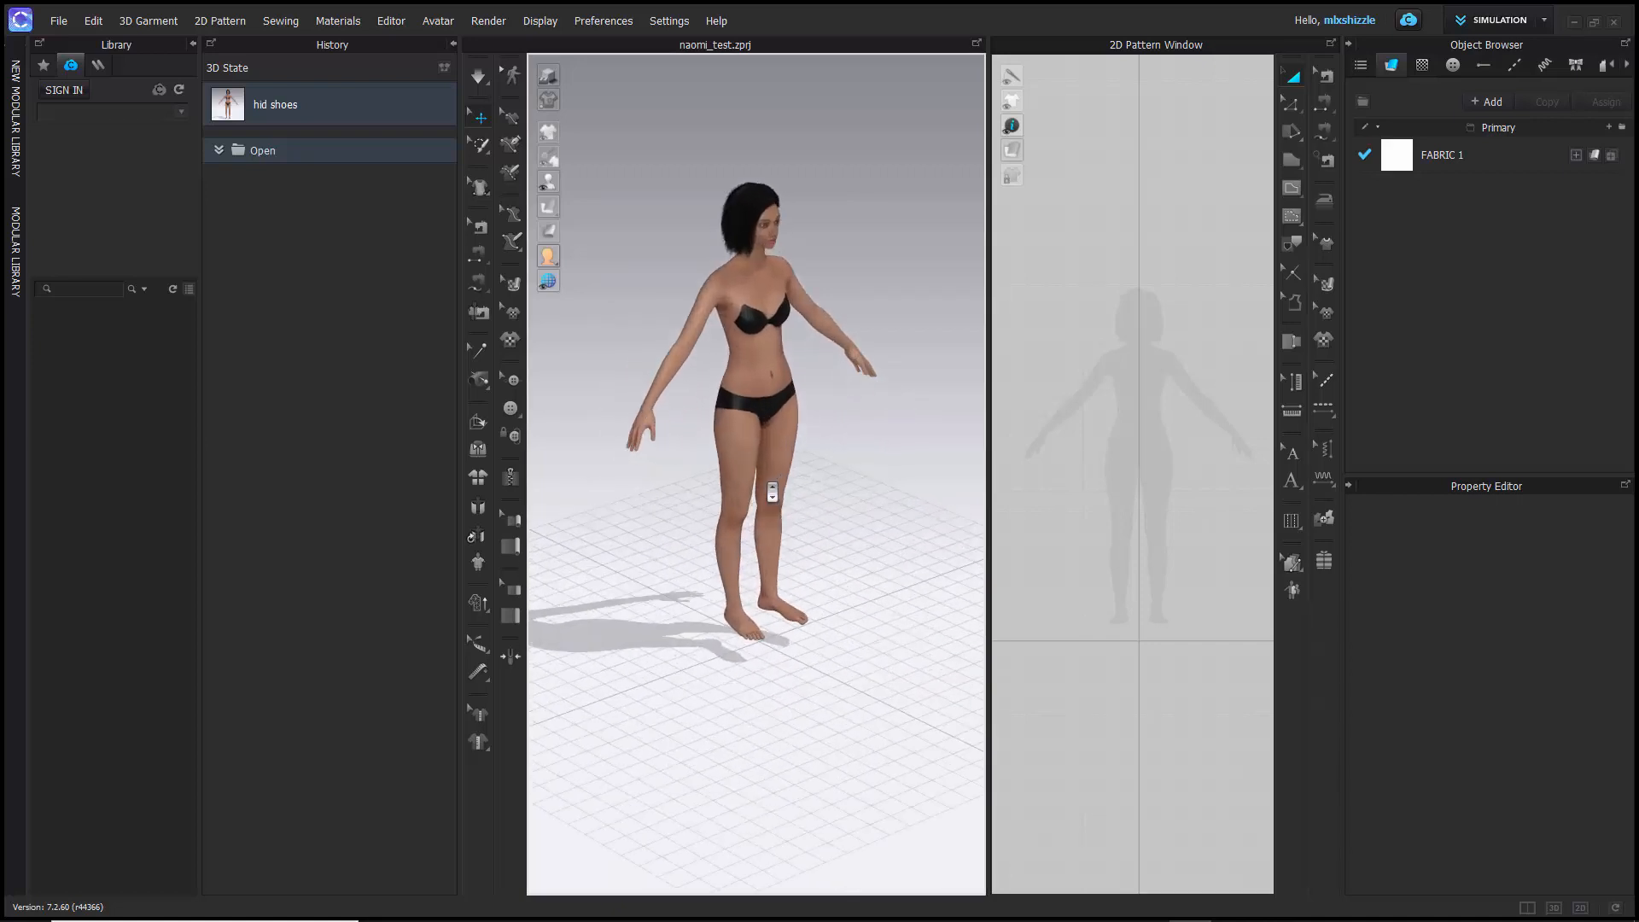
pyautogui.scroll(-1, 777, 478)
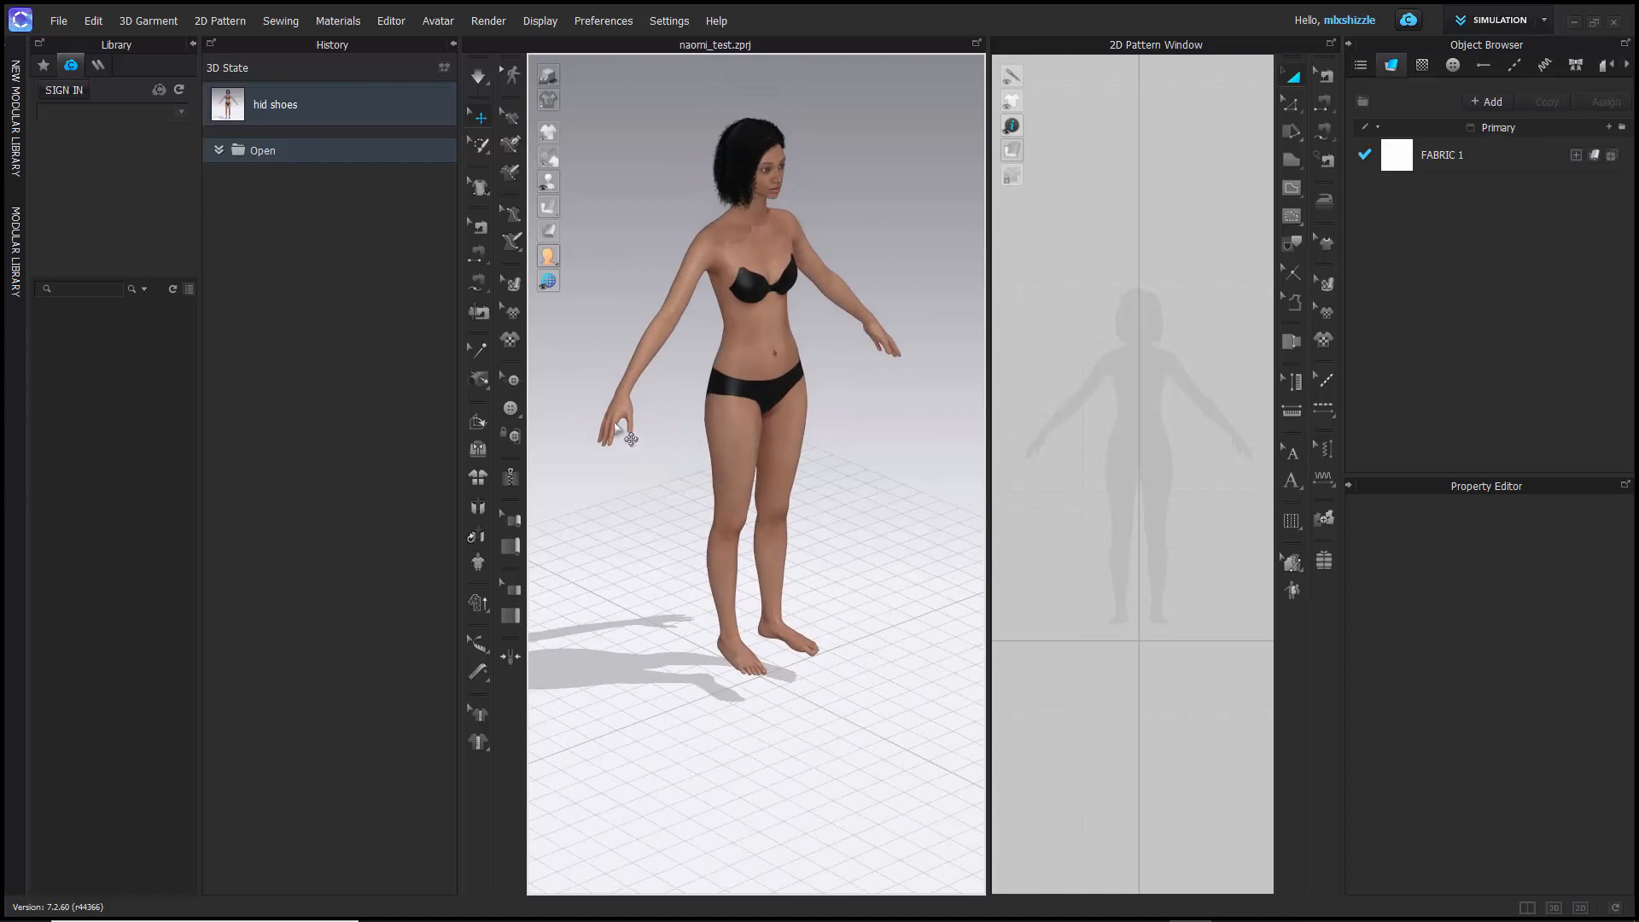
pyautogui.press('2')
pyautogui.moveTo(694, 526); pyautogui.dragTo(630, 531, button='right')
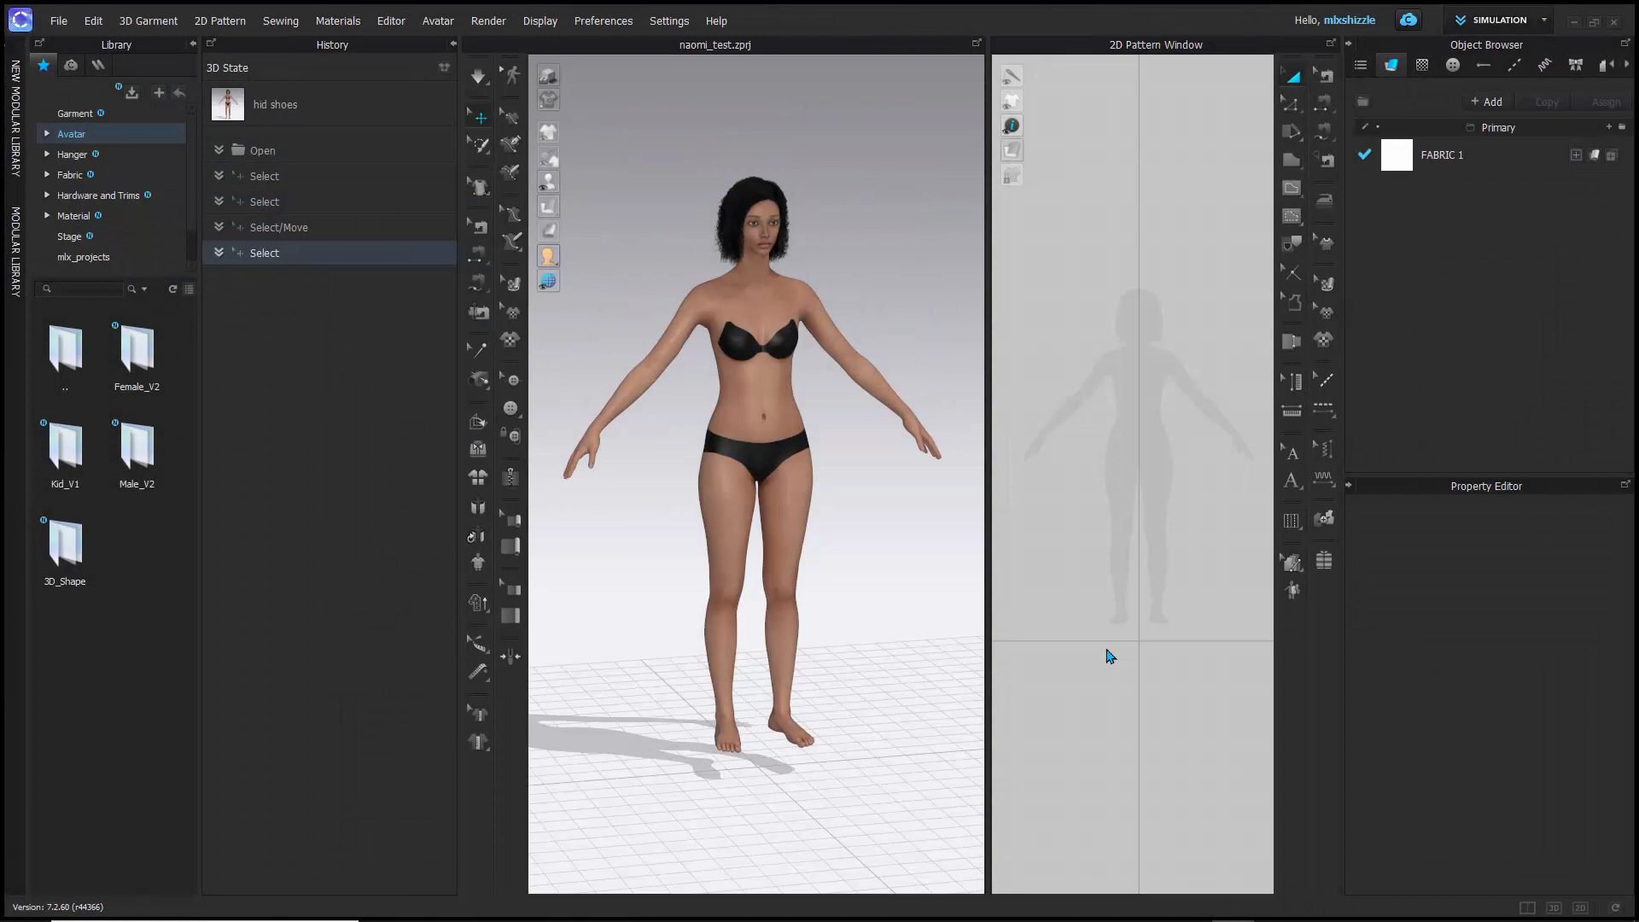
pyautogui.moveTo(705, 677); pyautogui.dragTo(757, 684, button='right')
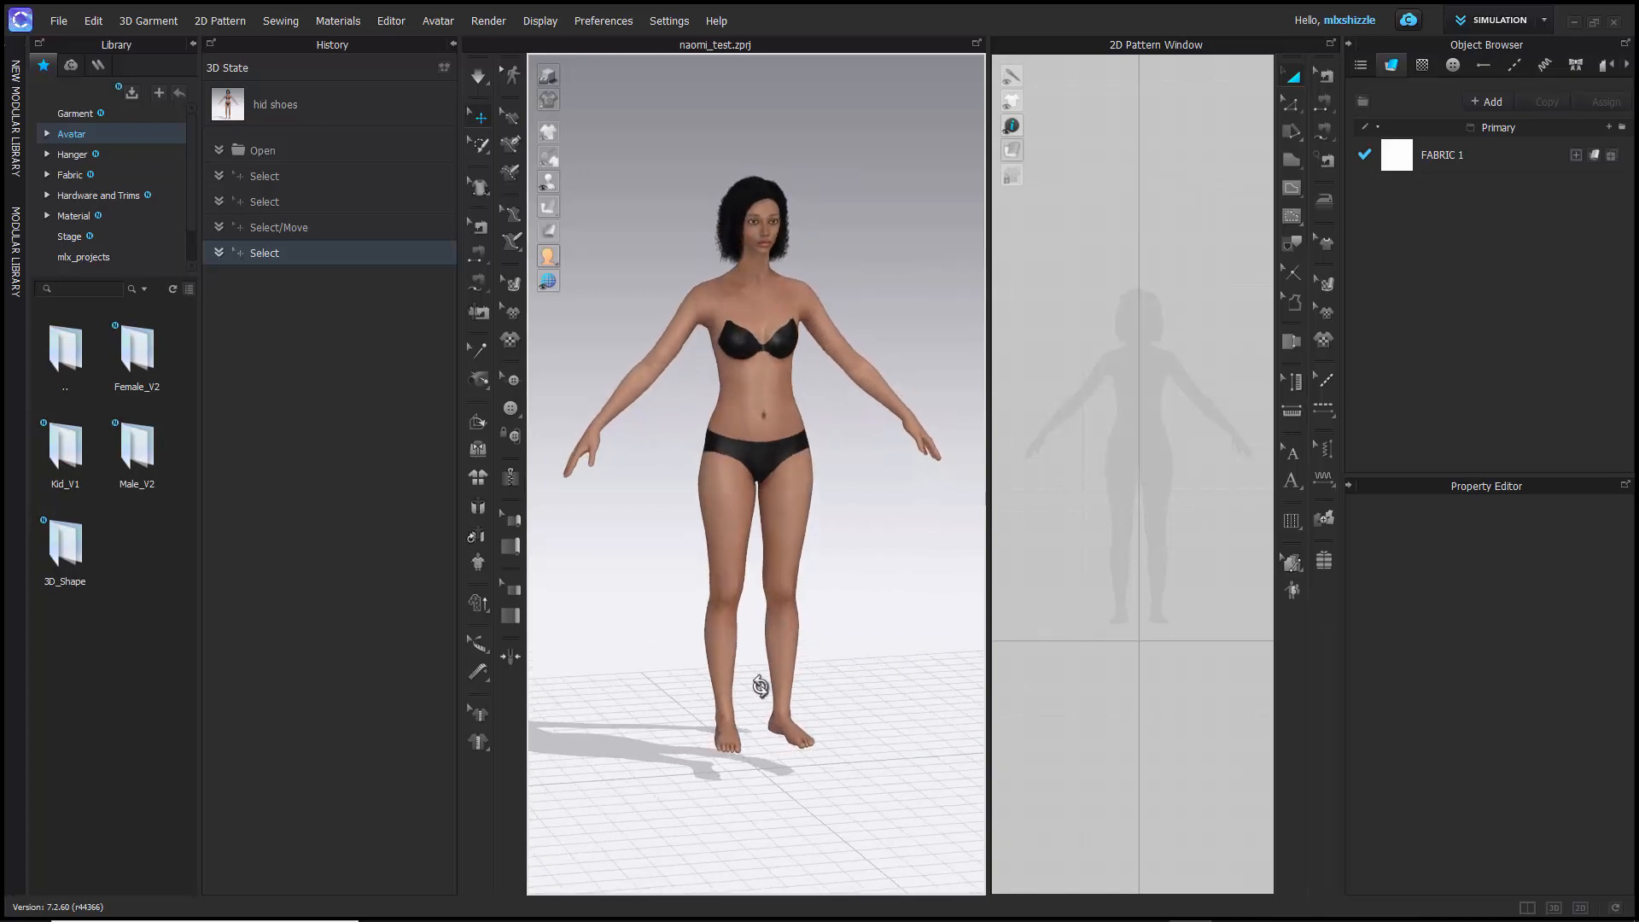
# - Cycle the 3D view through front, left side, right side and back, and return to the front view
pyautogui.press('2')
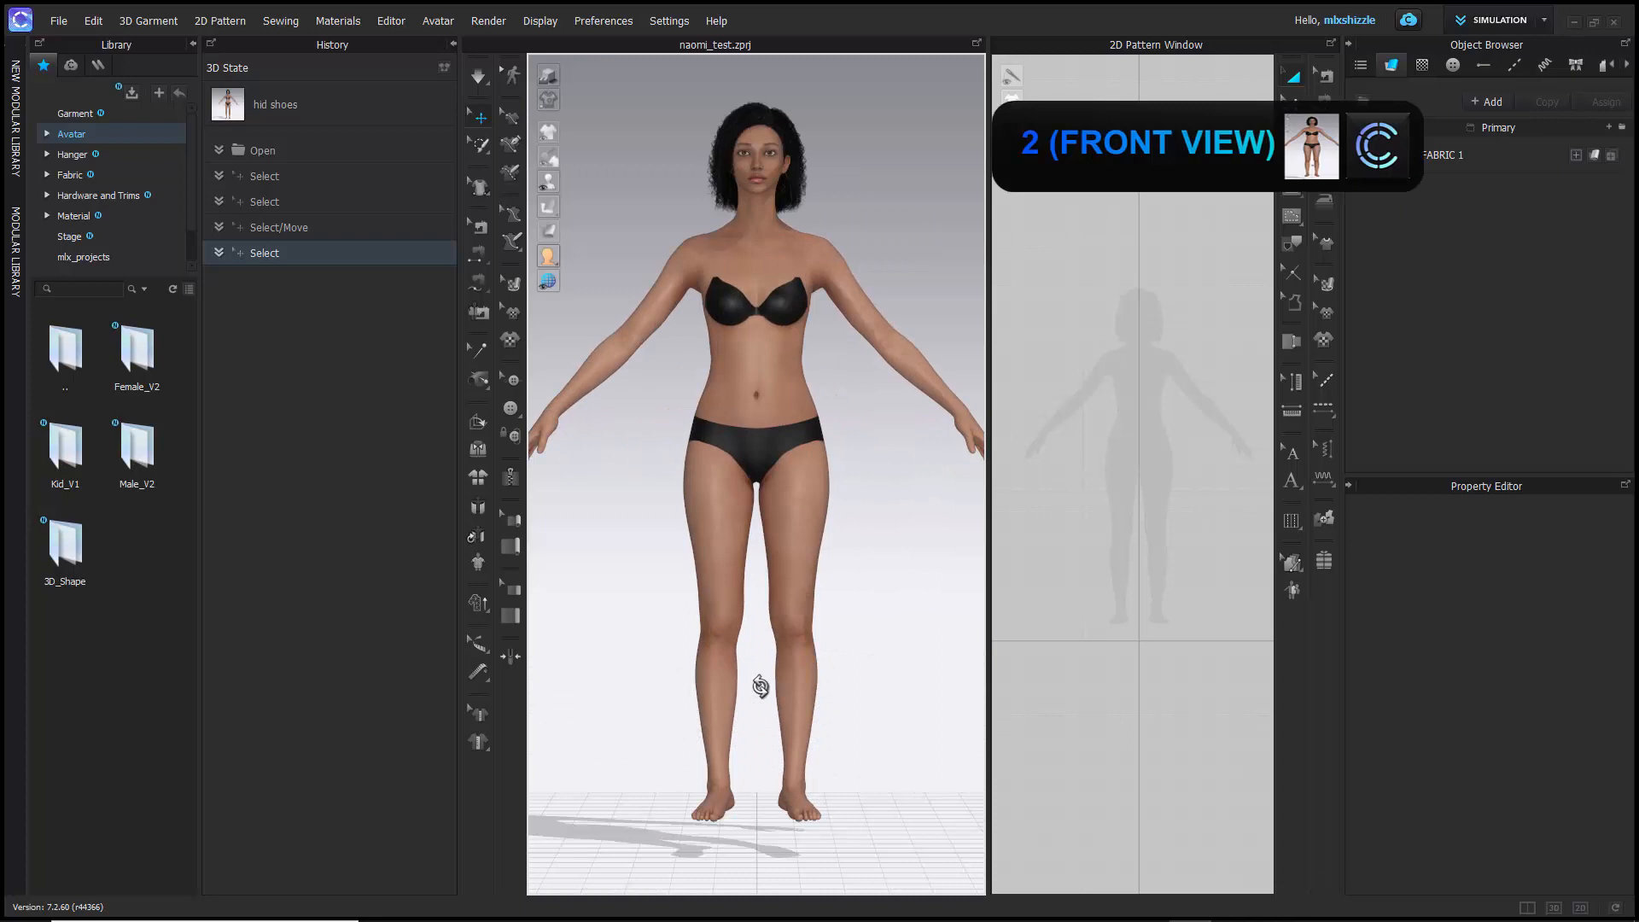
pyautogui.press('4')
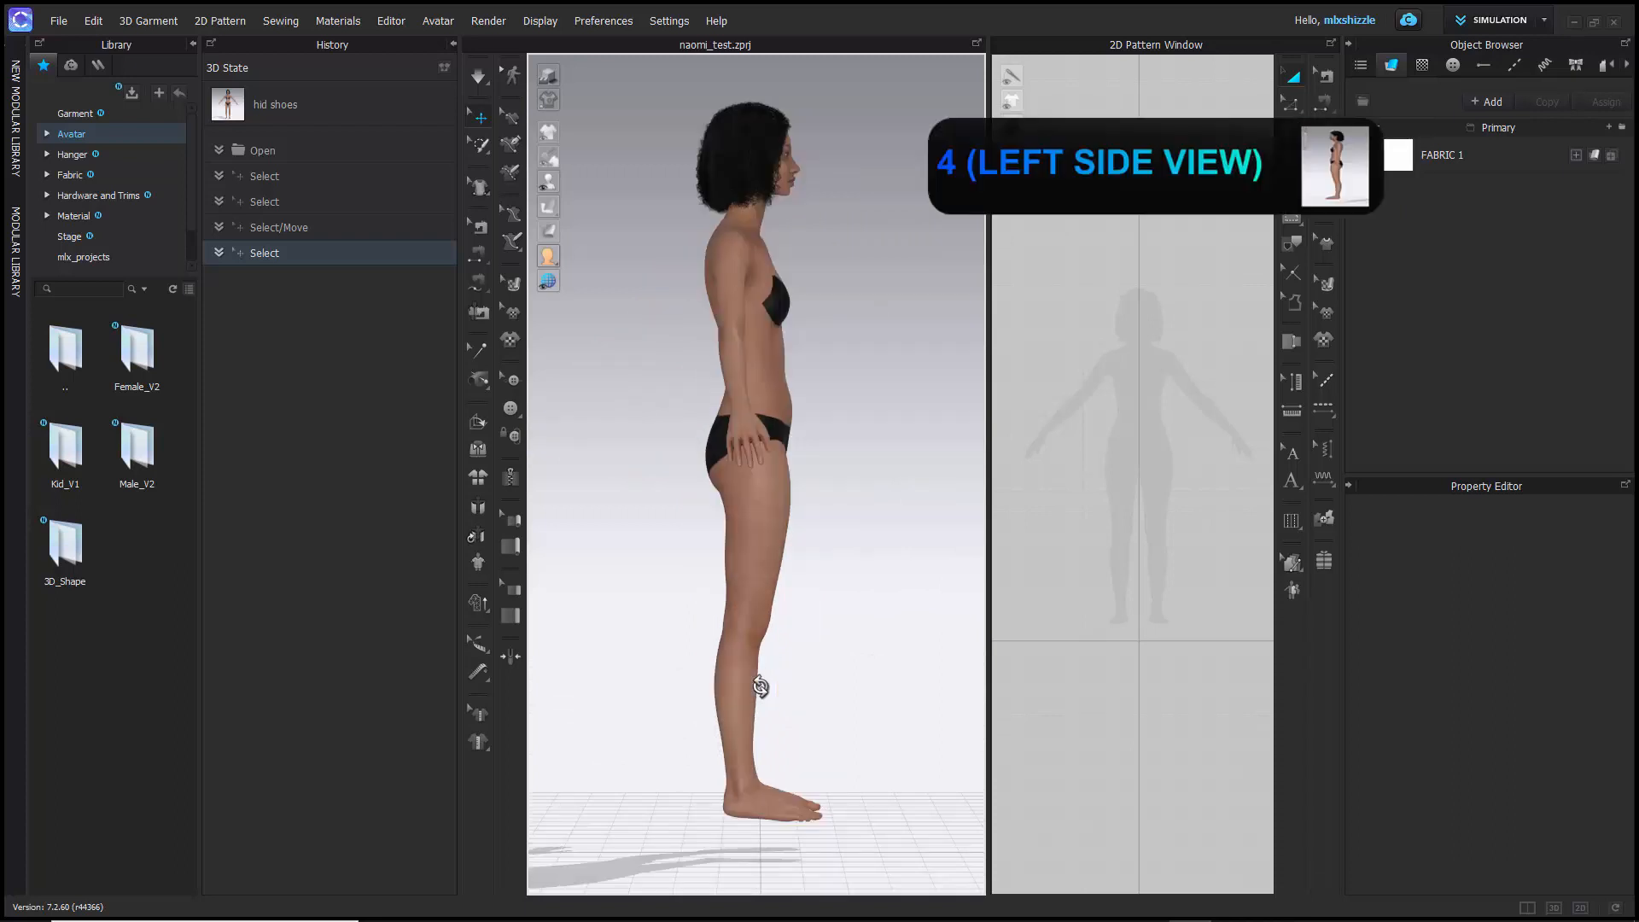
pyautogui.press('6')
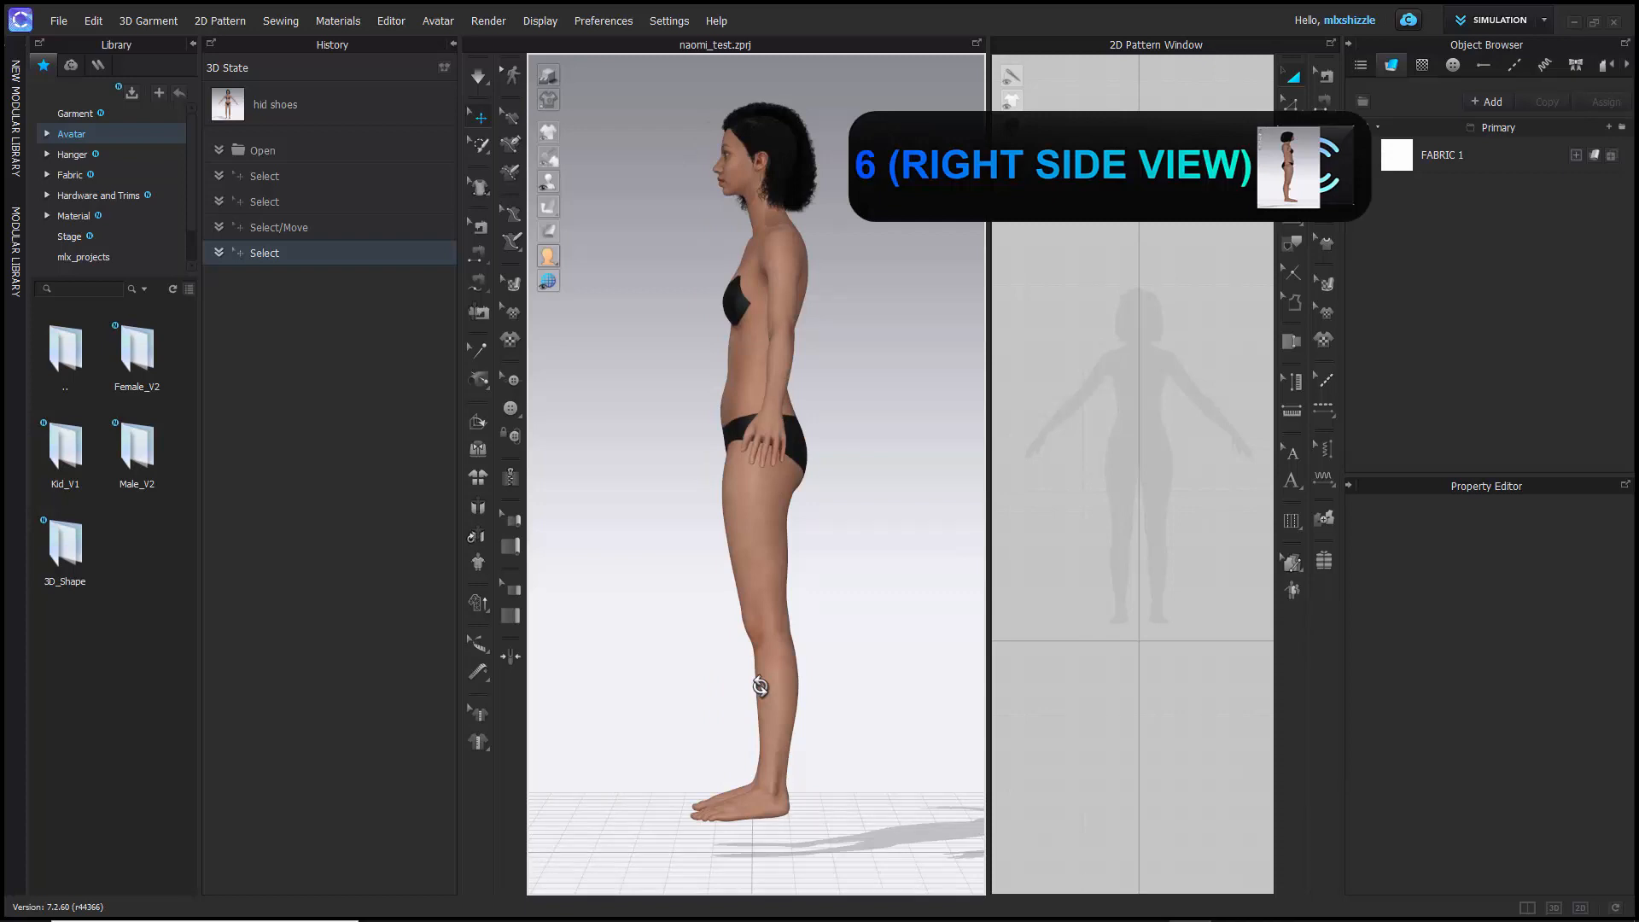
pyautogui.press('8')
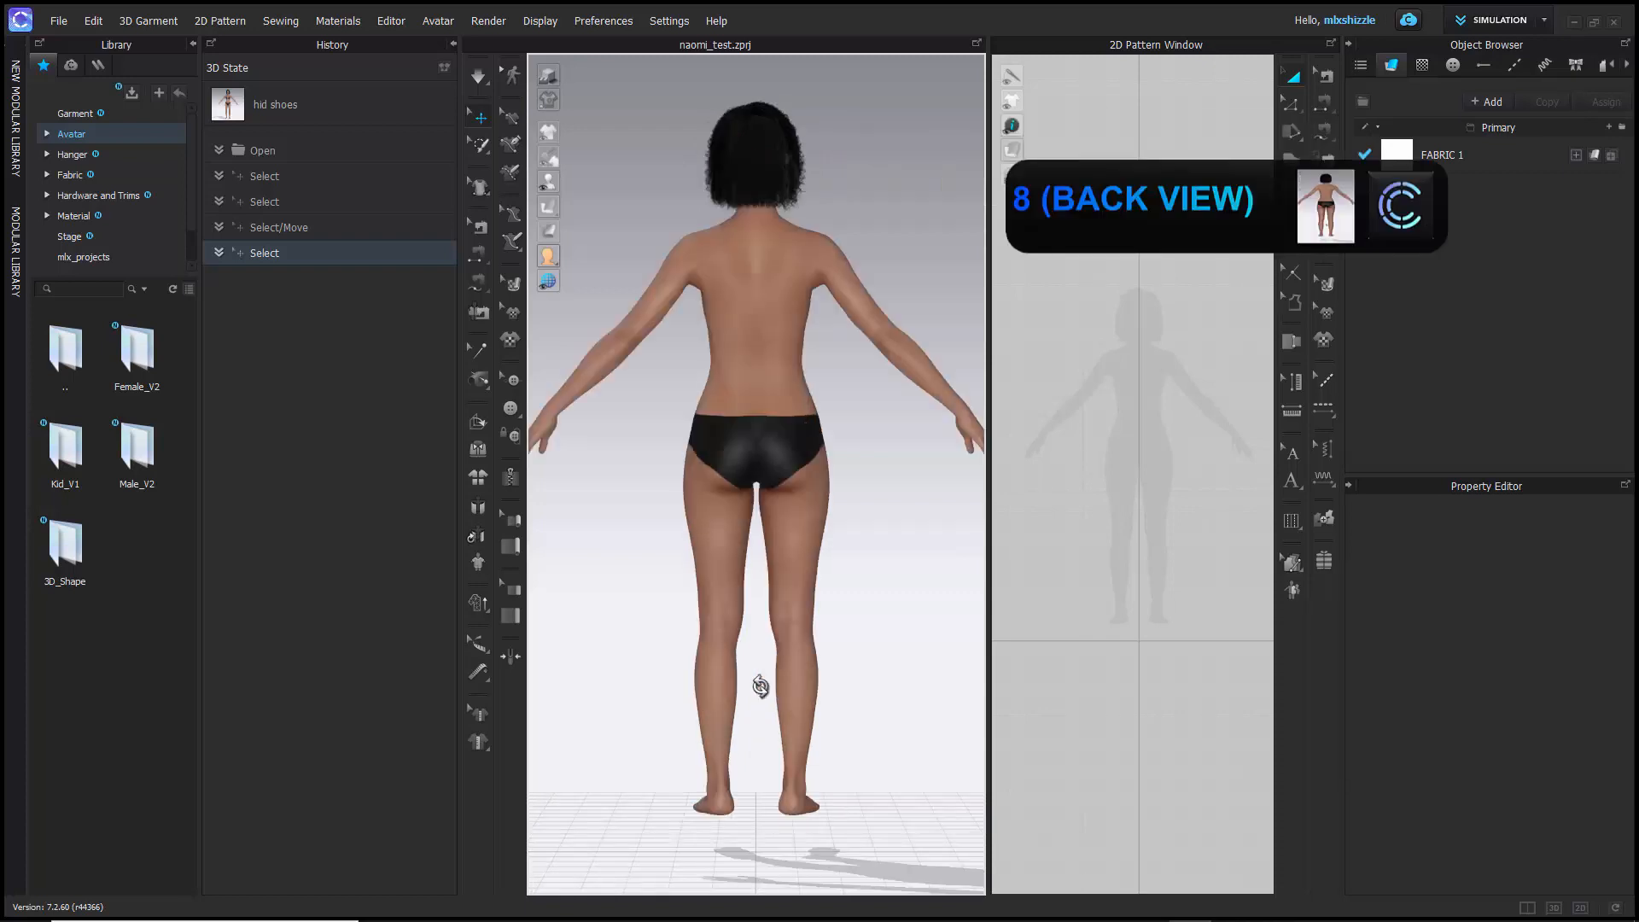
pyautogui.press('2')
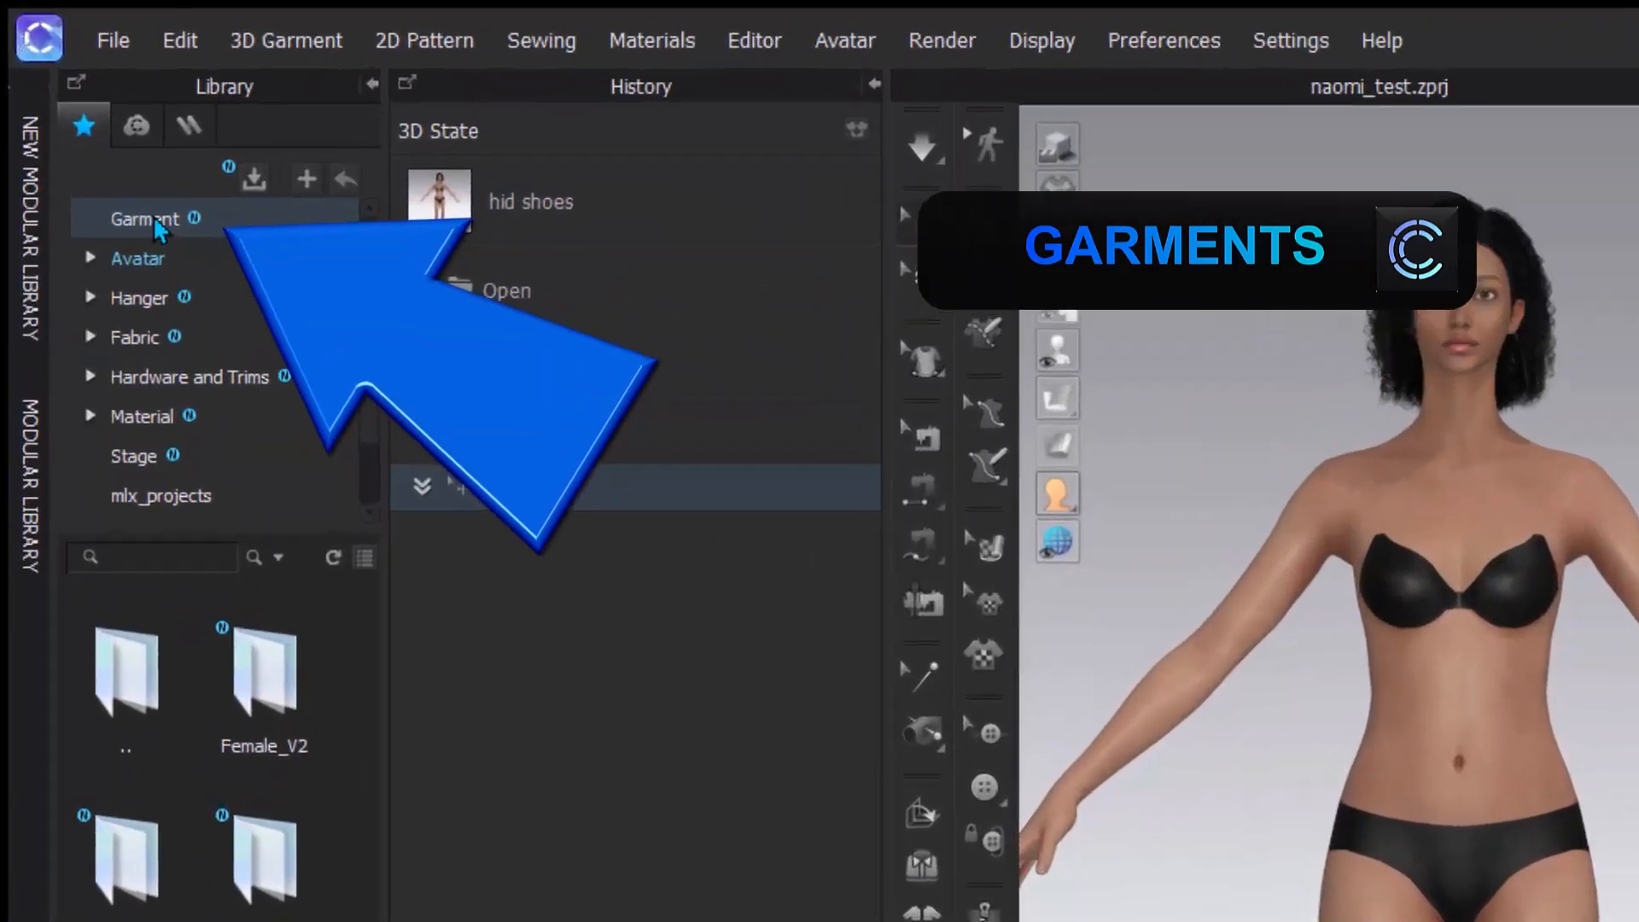
# - Open the Garment folder in the library and preview the T-shirt garment files it contains
pyautogui.click(77, 115)
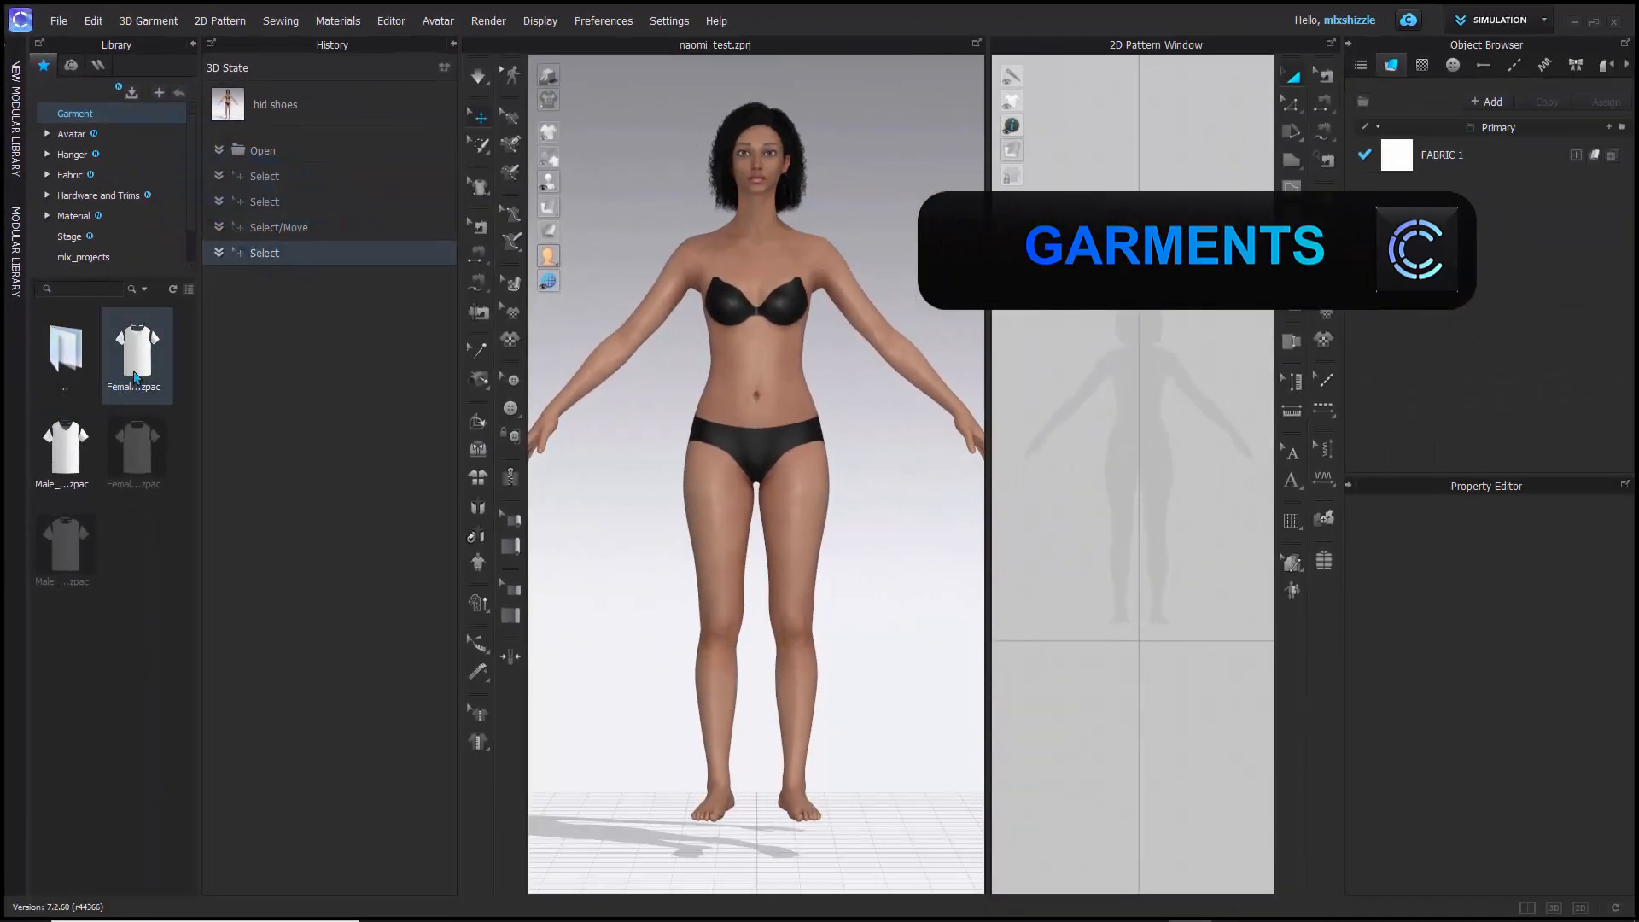
pyautogui.moveTo(201, 556)
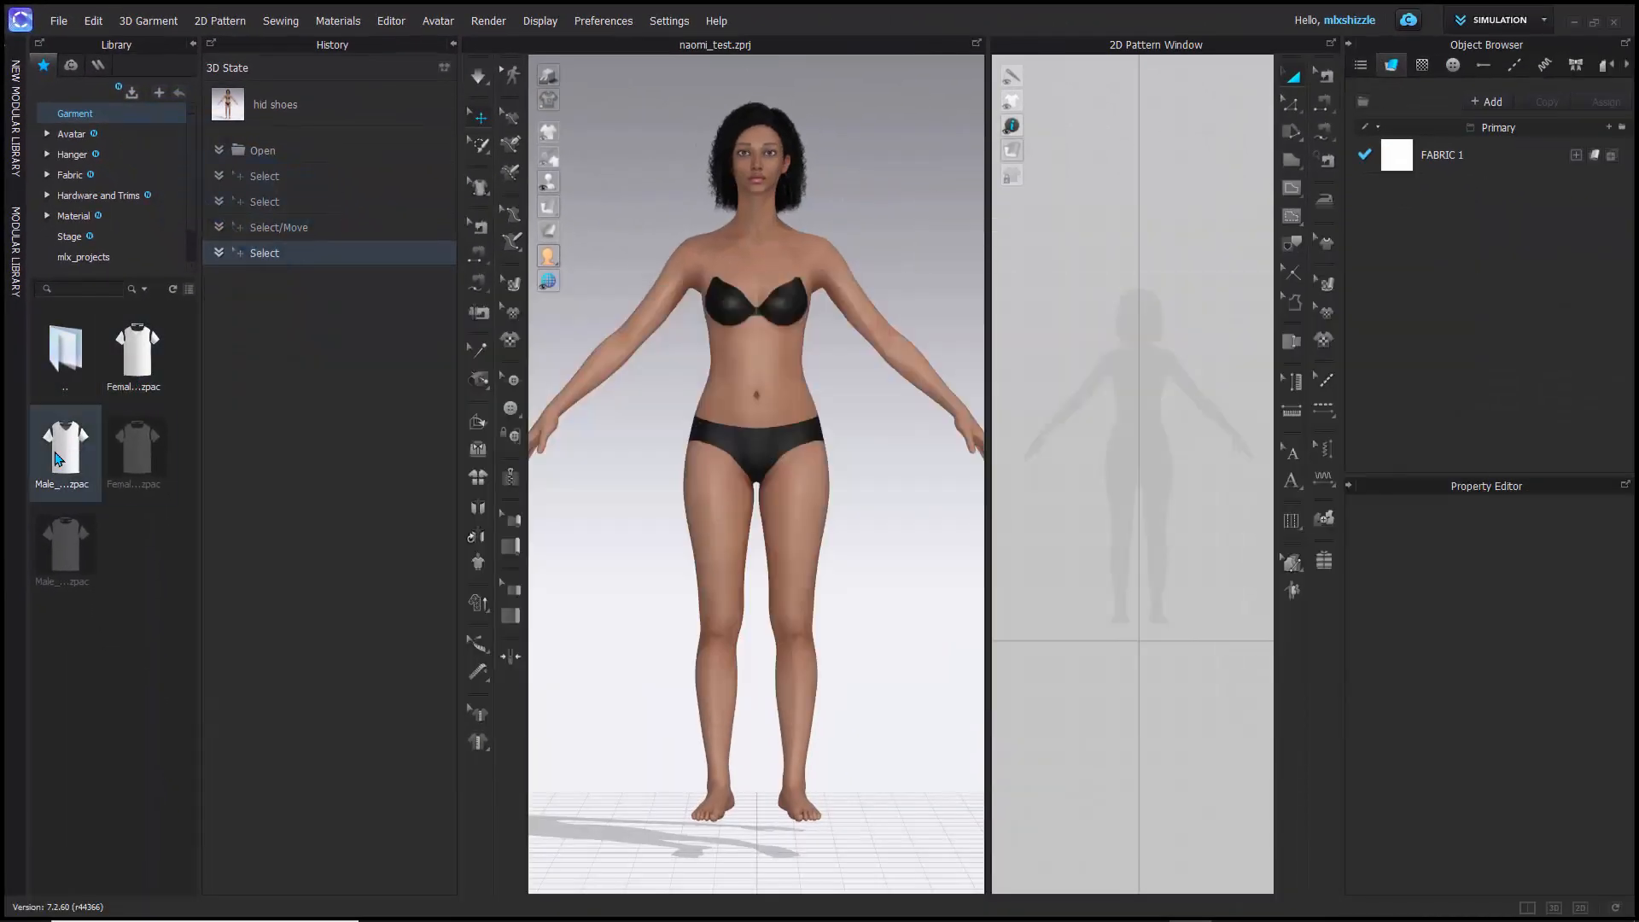
pyautogui.moveTo(58, 460)
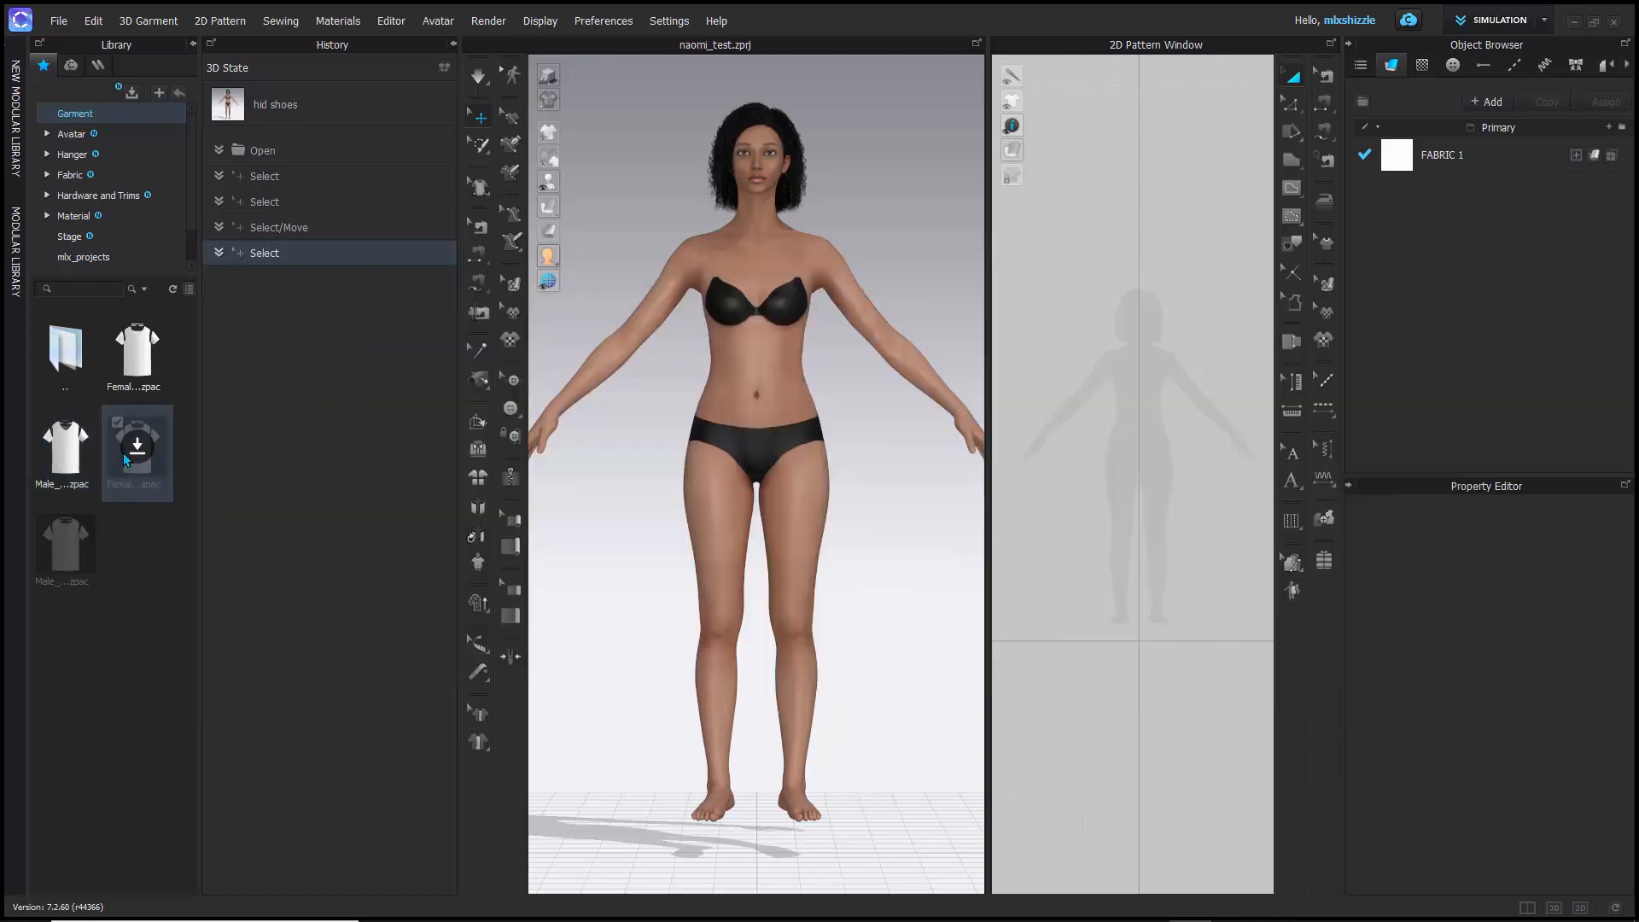
pyautogui.moveTo(128, 461)
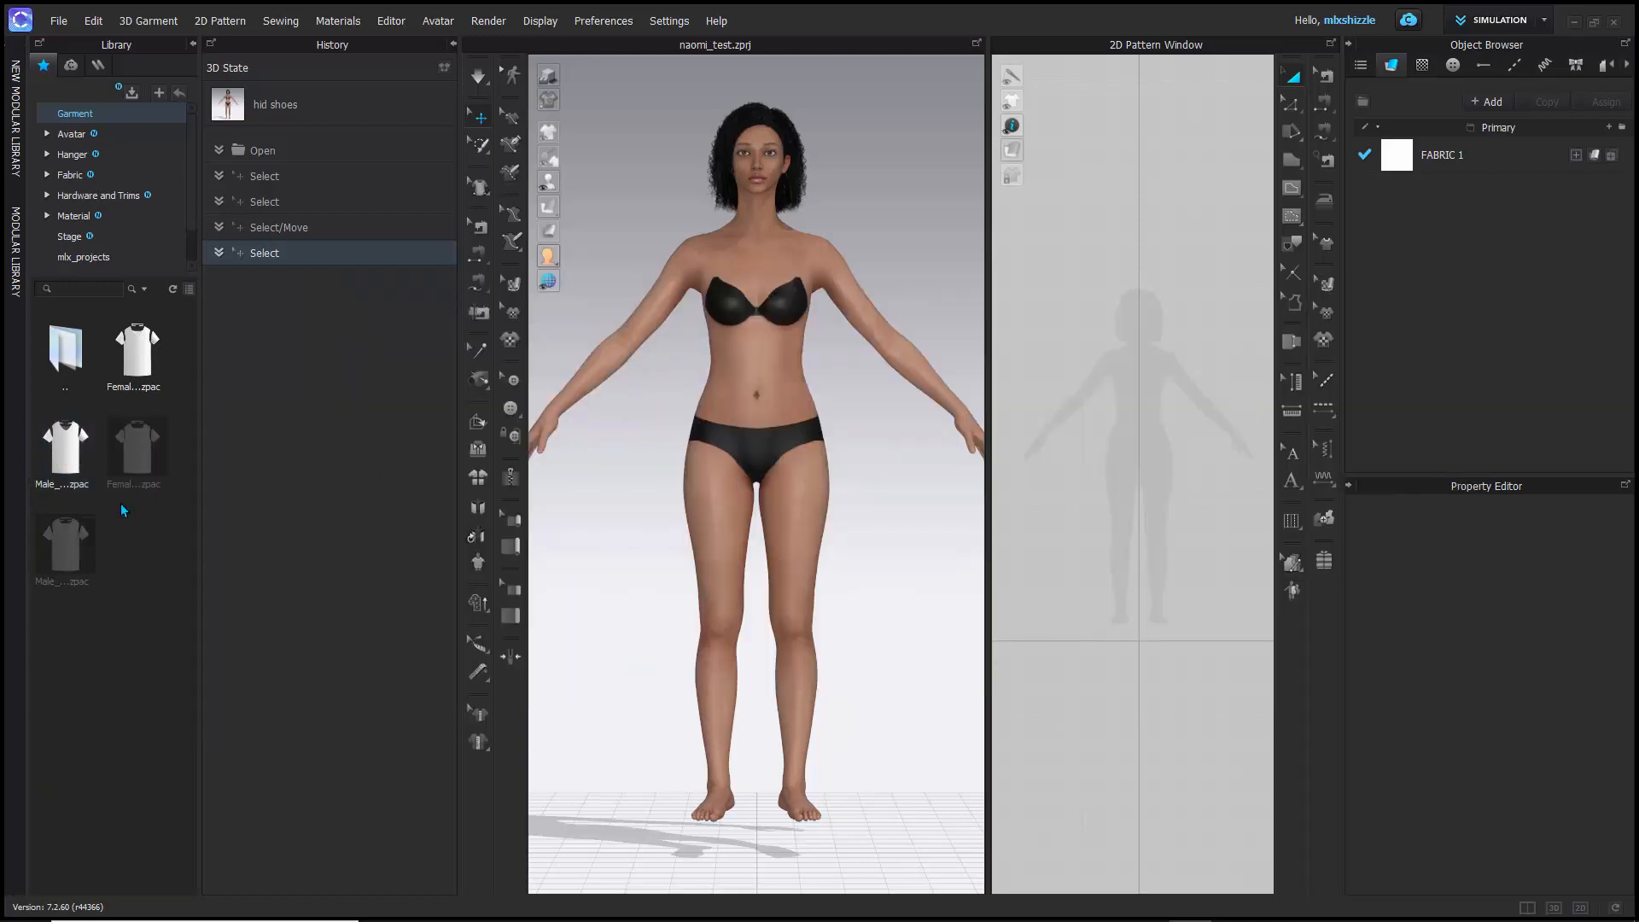
pyautogui.moveTo(80, 530)
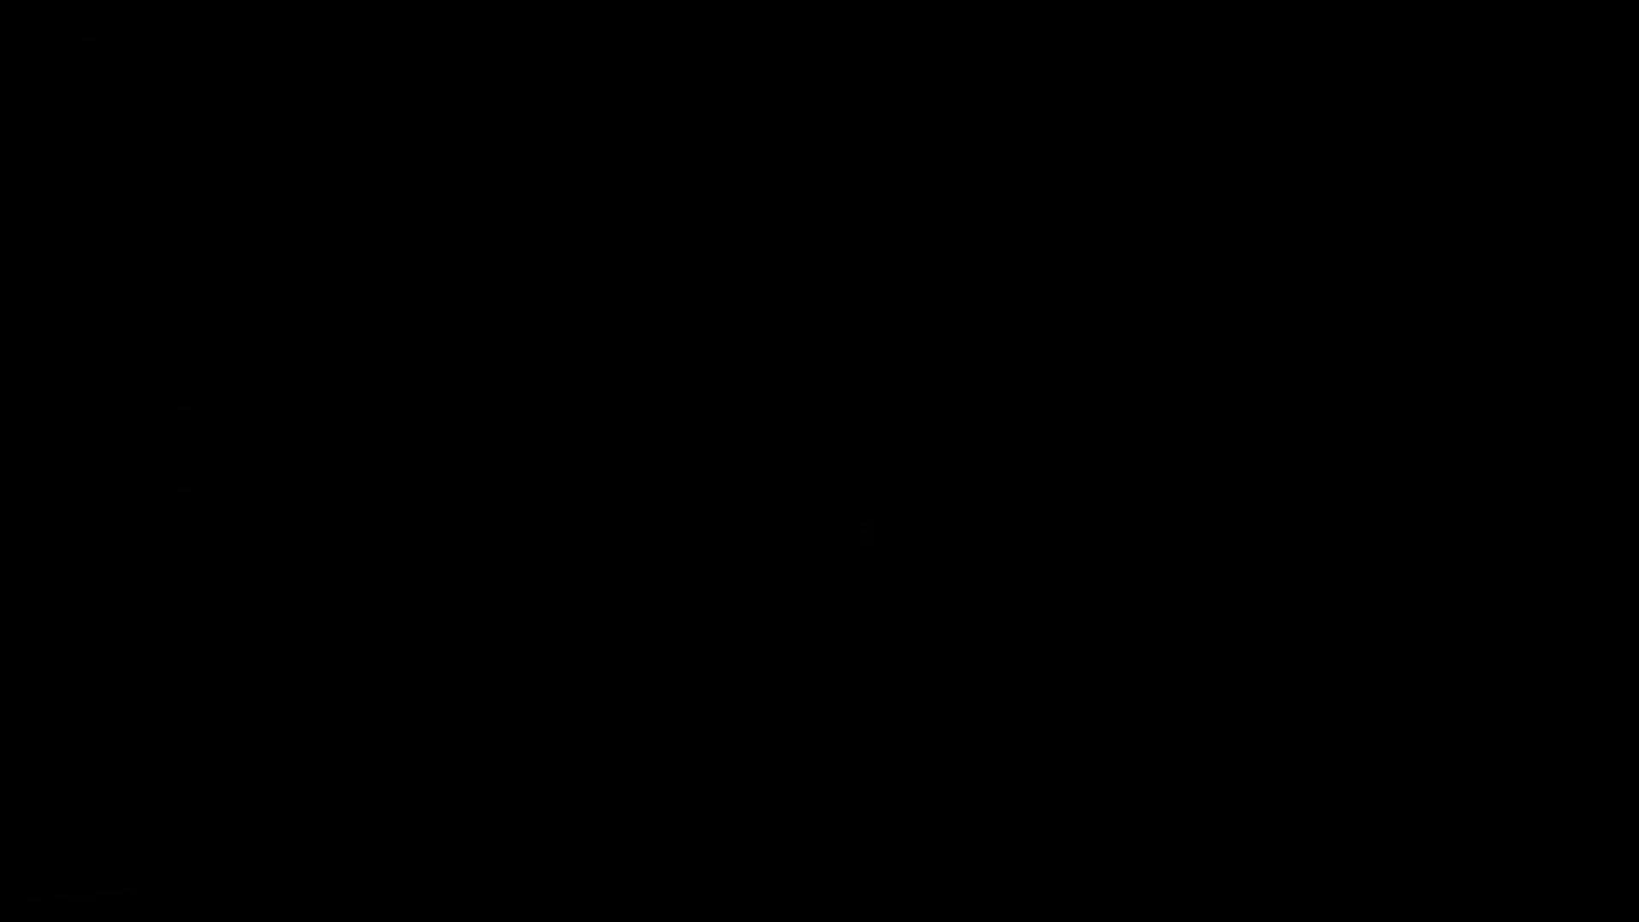
# - Go up to the parent library folder, reopen the Garment folder, and download its two greyed-out T-shirt garments
pyautogui.doubleClick(60, 354)
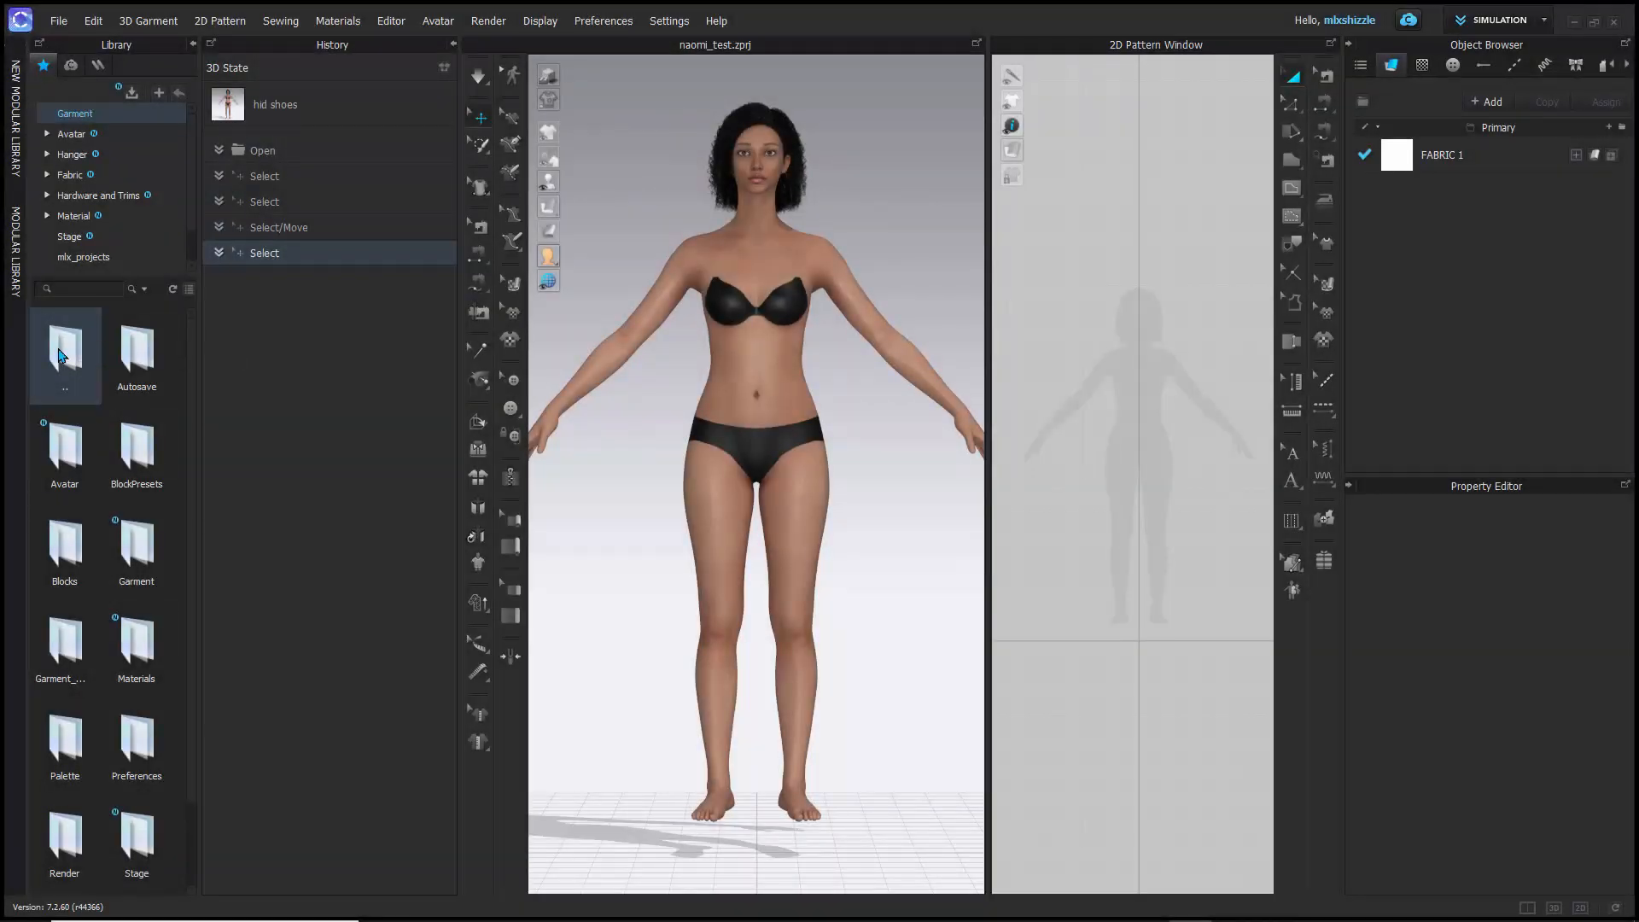
pyautogui.click(69, 114)
pyautogui.moveTo(145, 476)
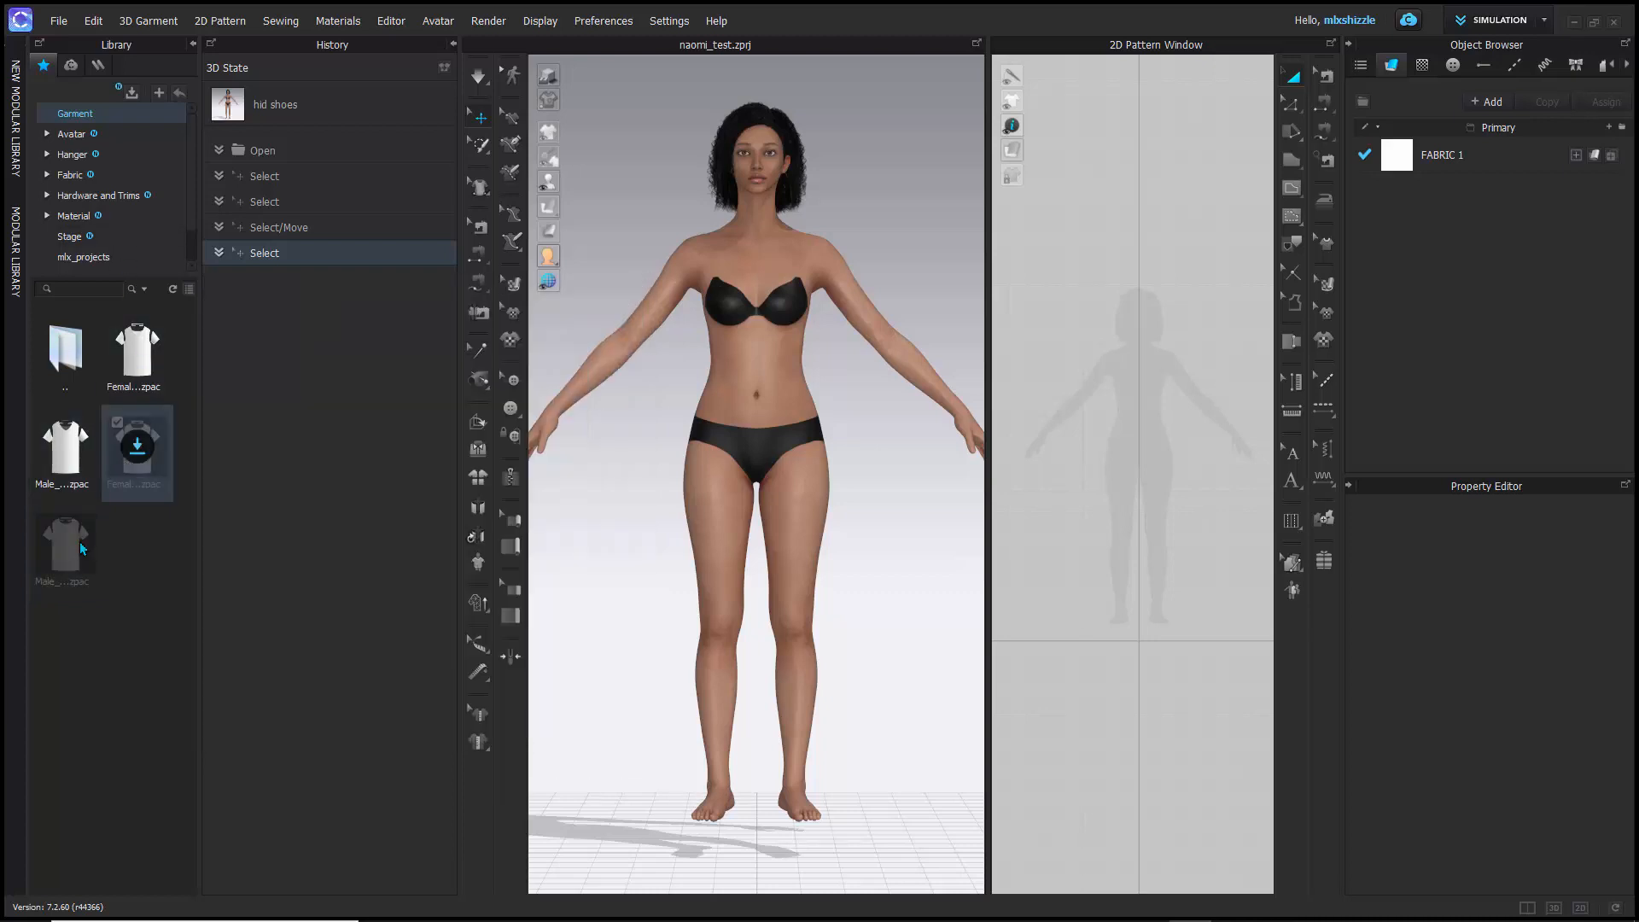
pyautogui.click(137, 448)
pyautogui.click(66, 544)
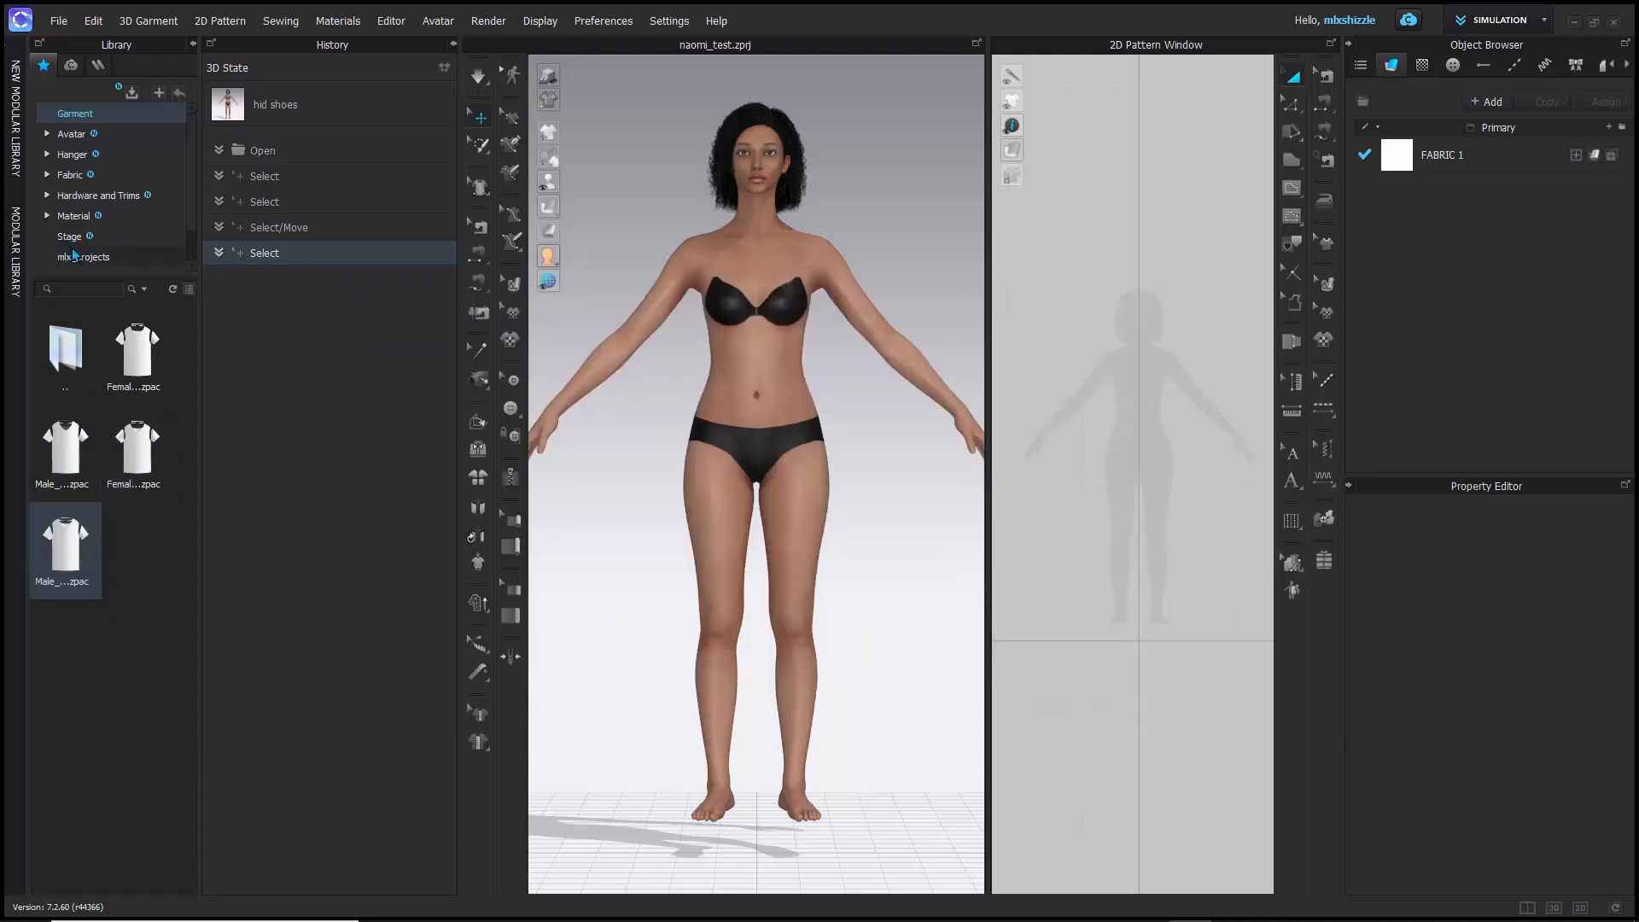
# - Expand the Avatar folder in the library and open the Pose folder within Female_V2
pyautogui.click(69, 137)
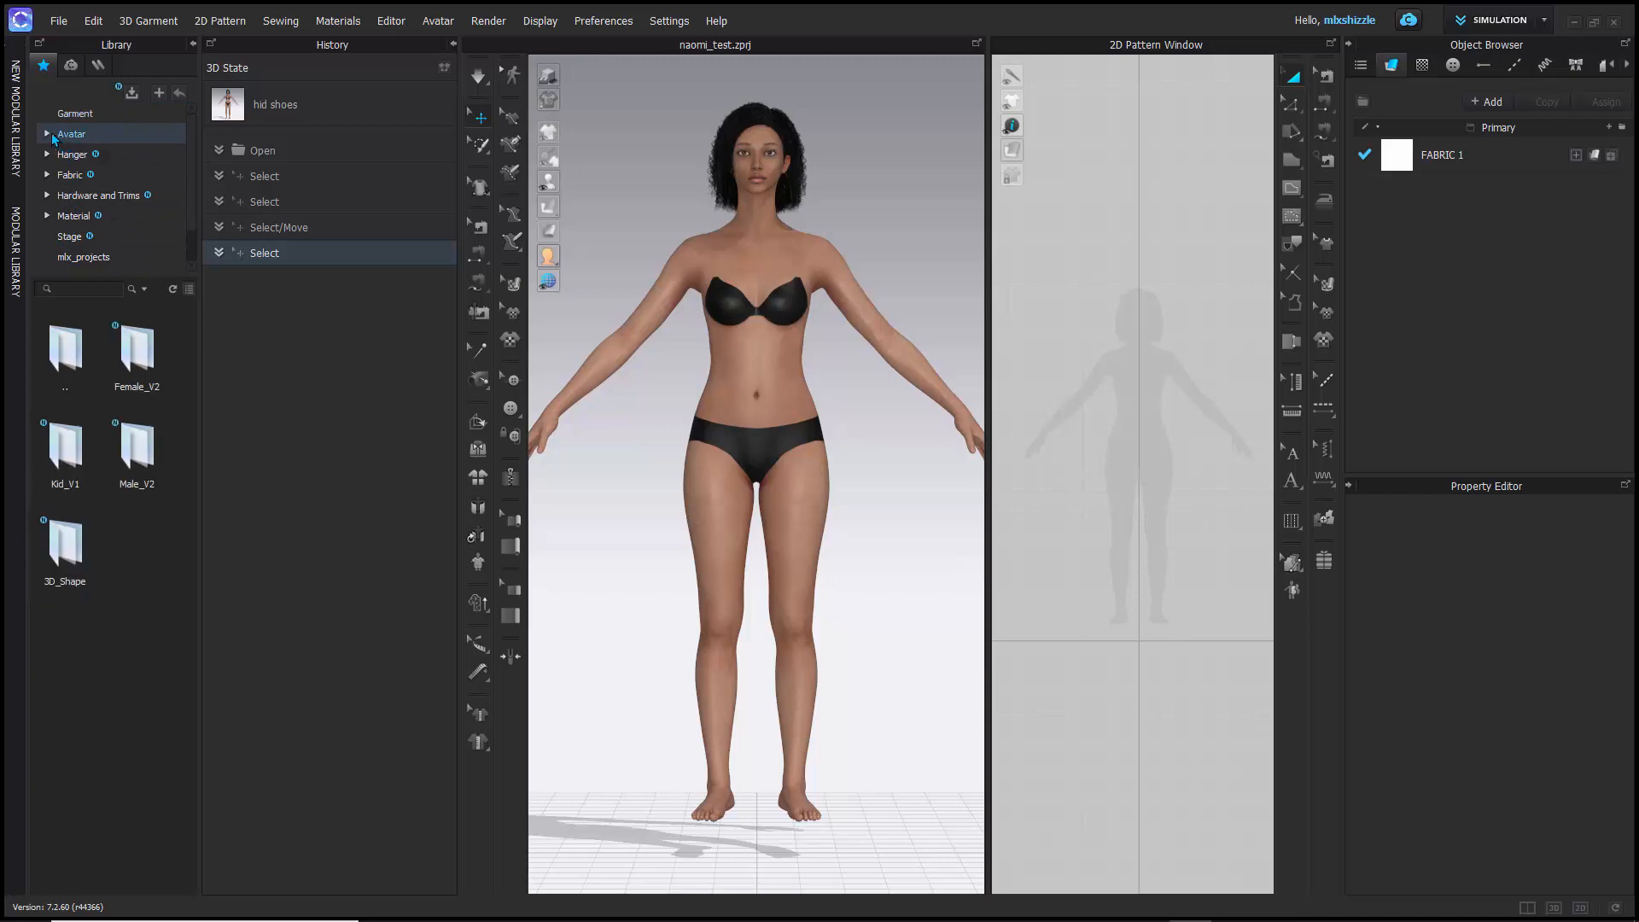
pyautogui.click(47, 135)
pyautogui.click(91, 175)
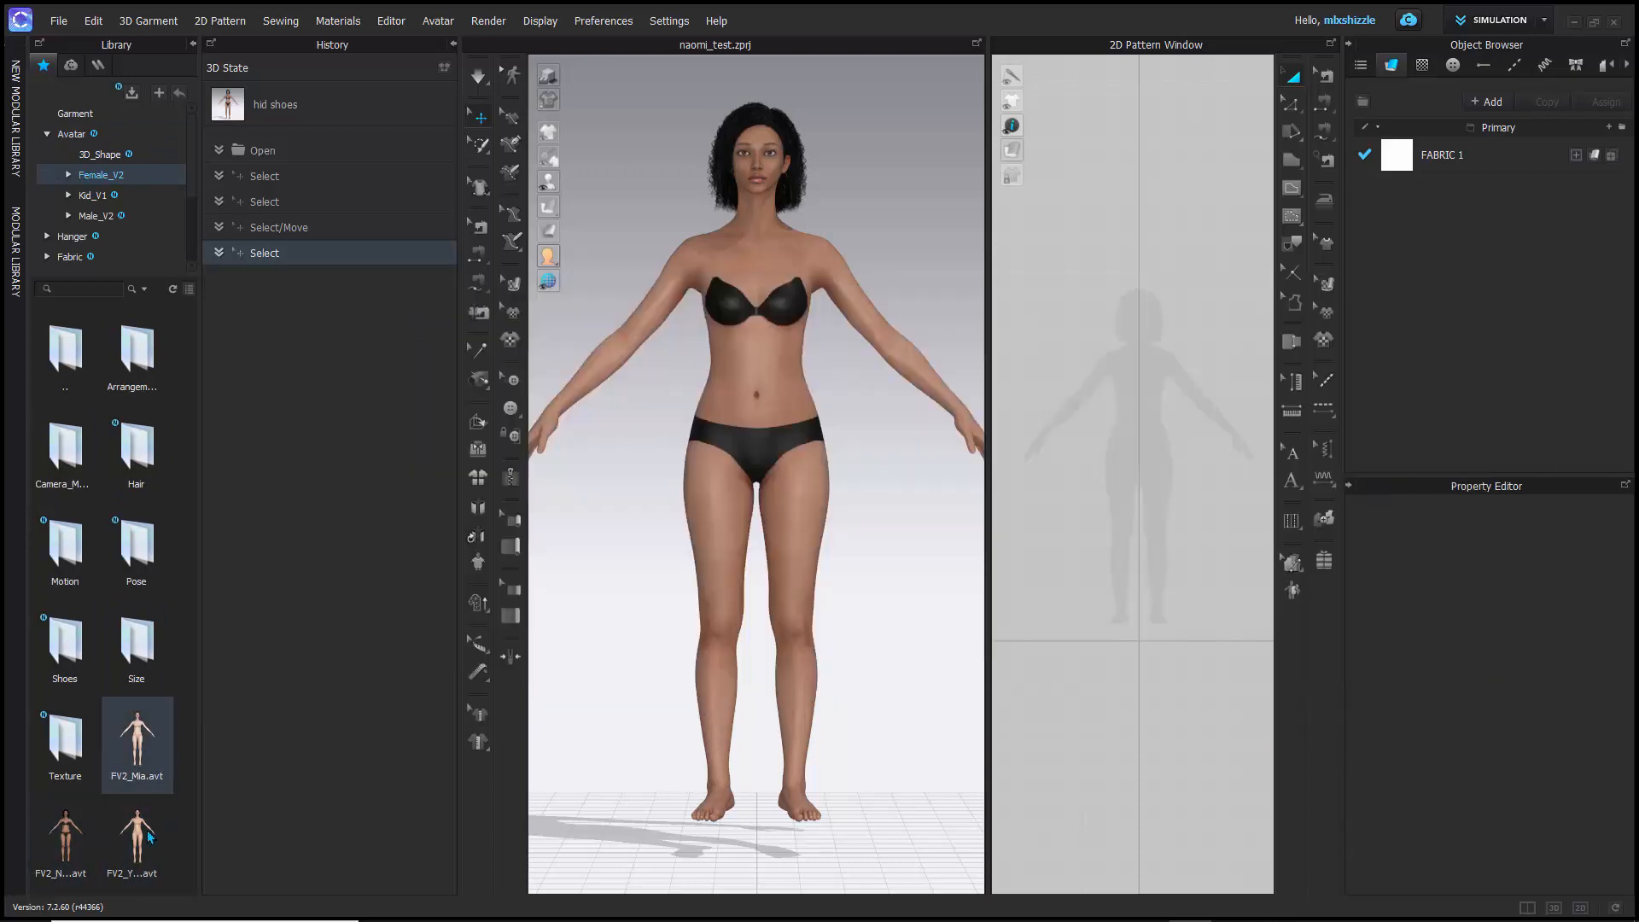
pyautogui.doubleClick(114, 543)
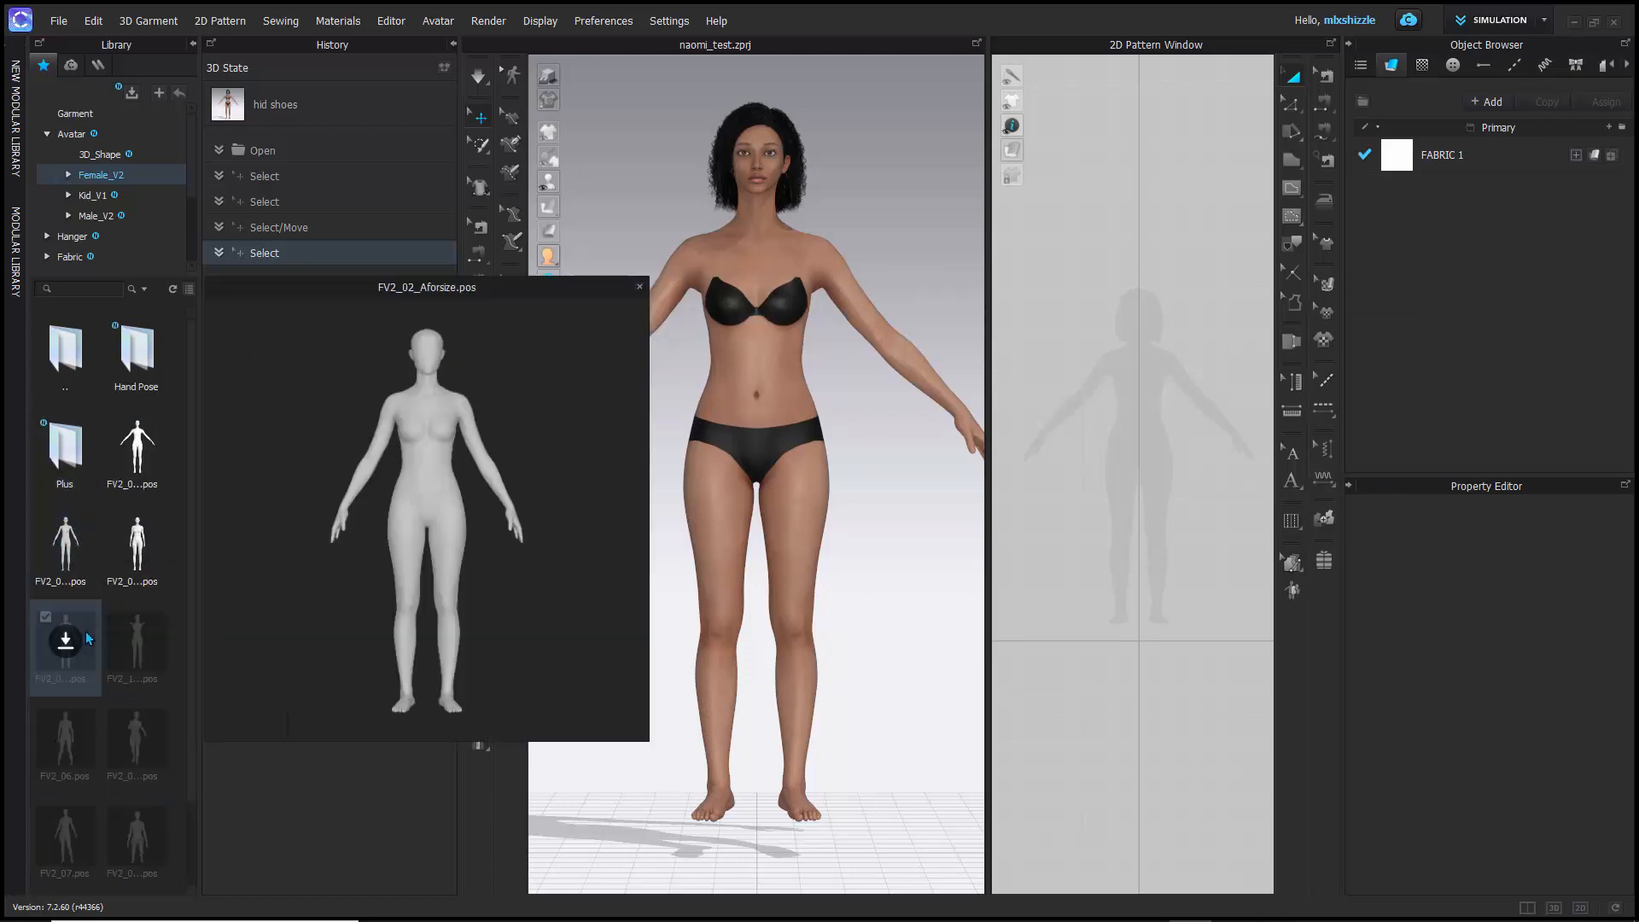
# - Preview the female poses that are not yet downloaded and download FV2_07.pos
pyautogui.moveTo(147, 641)
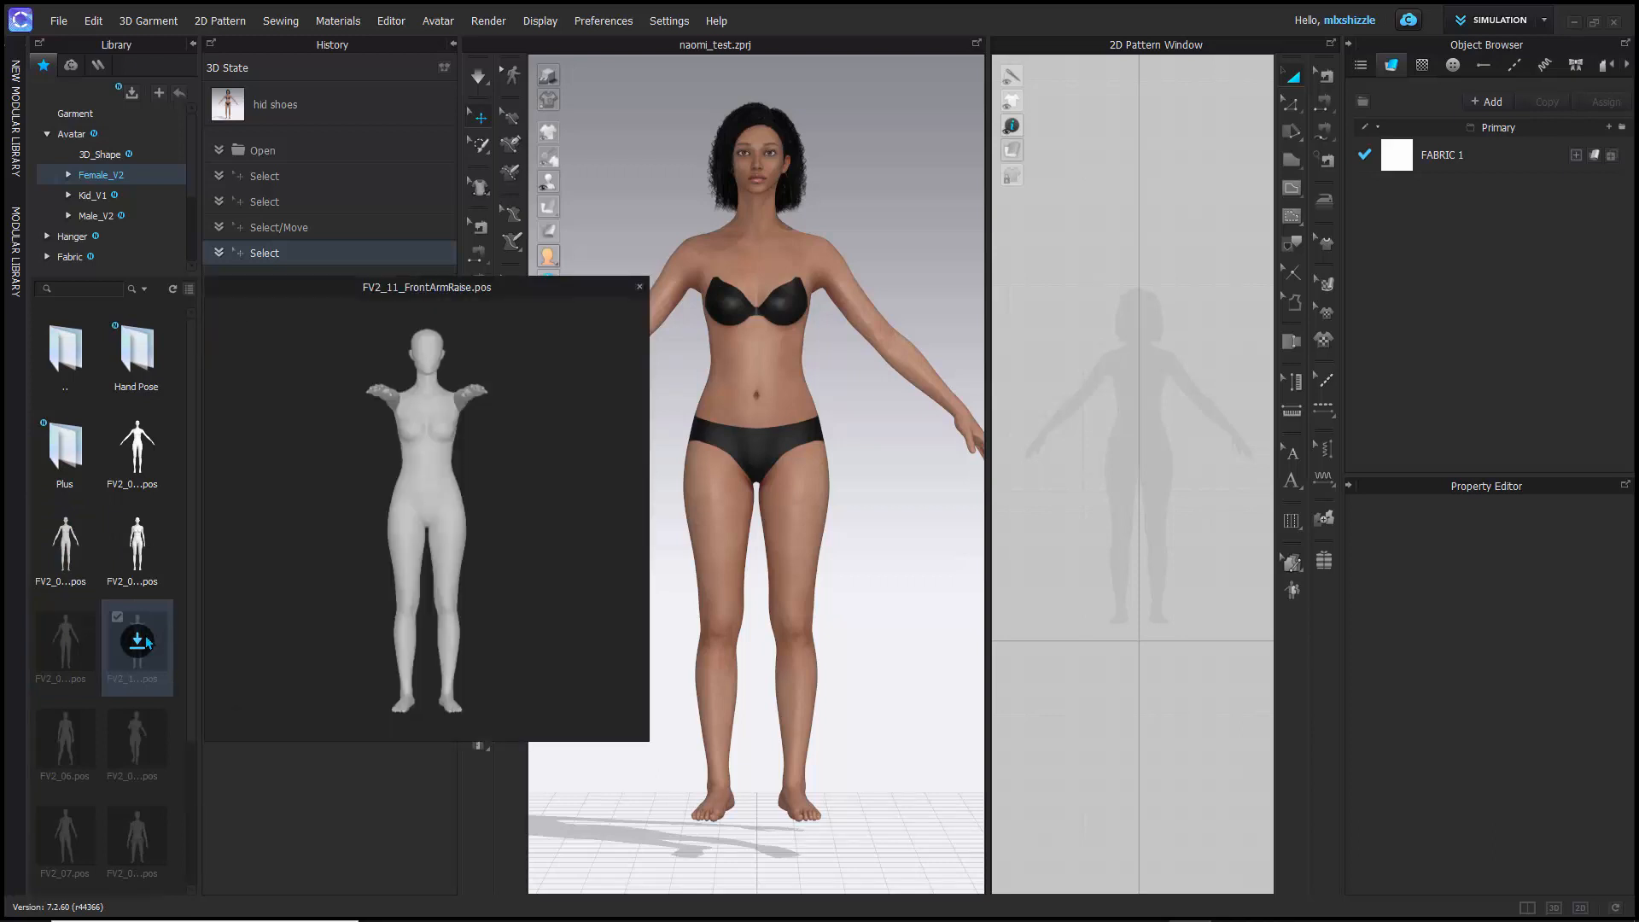
pyautogui.moveTo(54, 736)
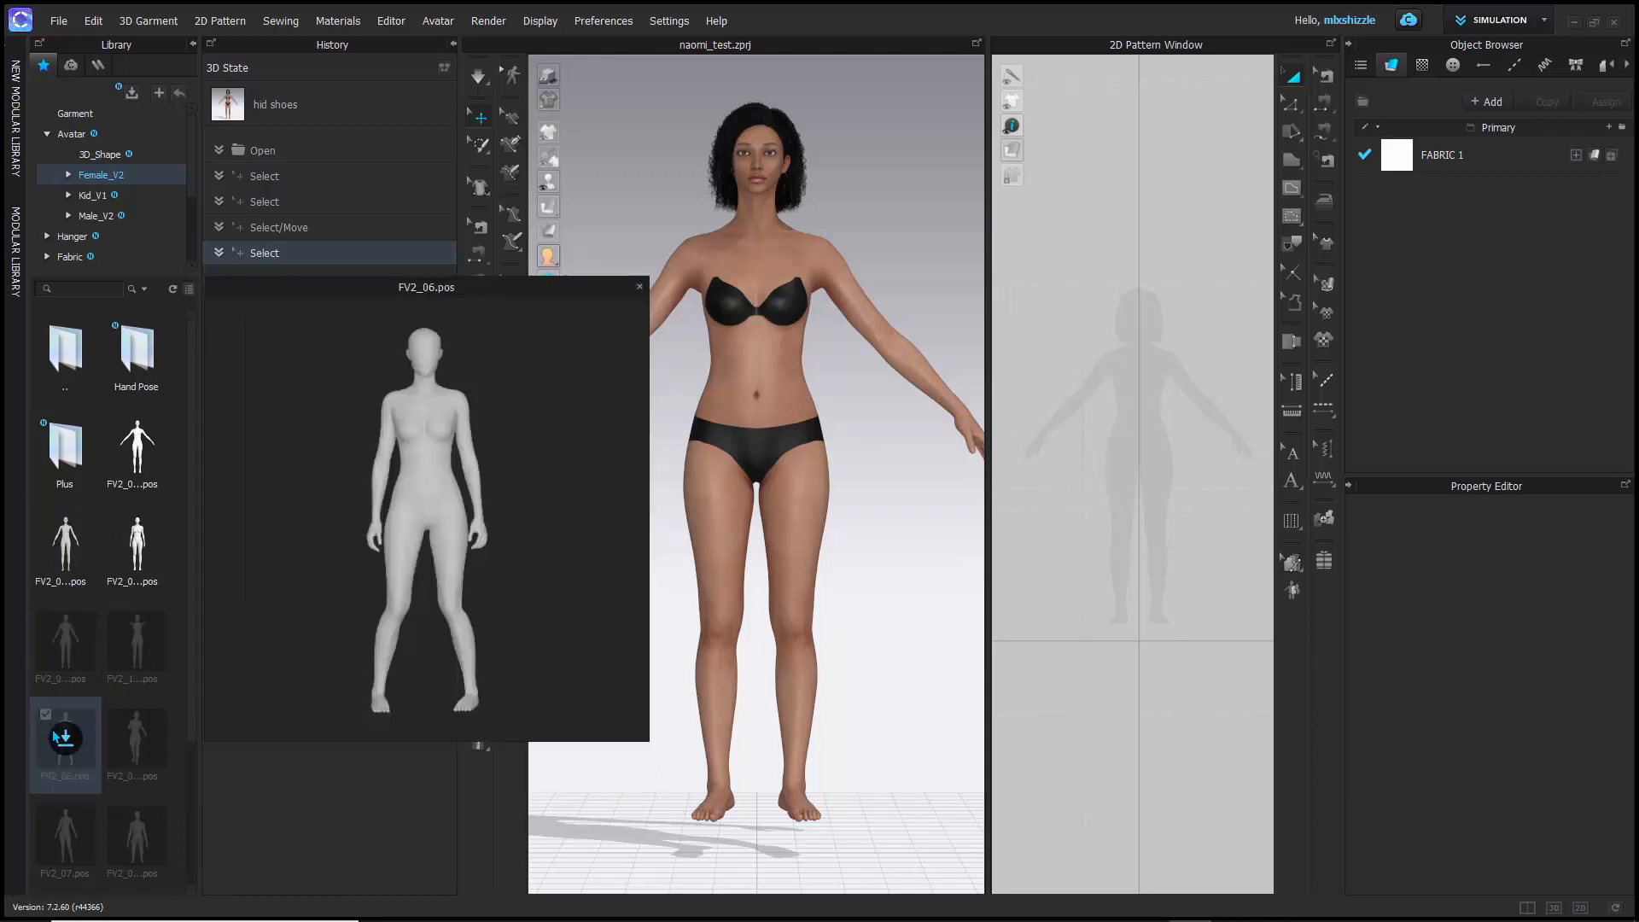
pyautogui.moveTo(121, 745)
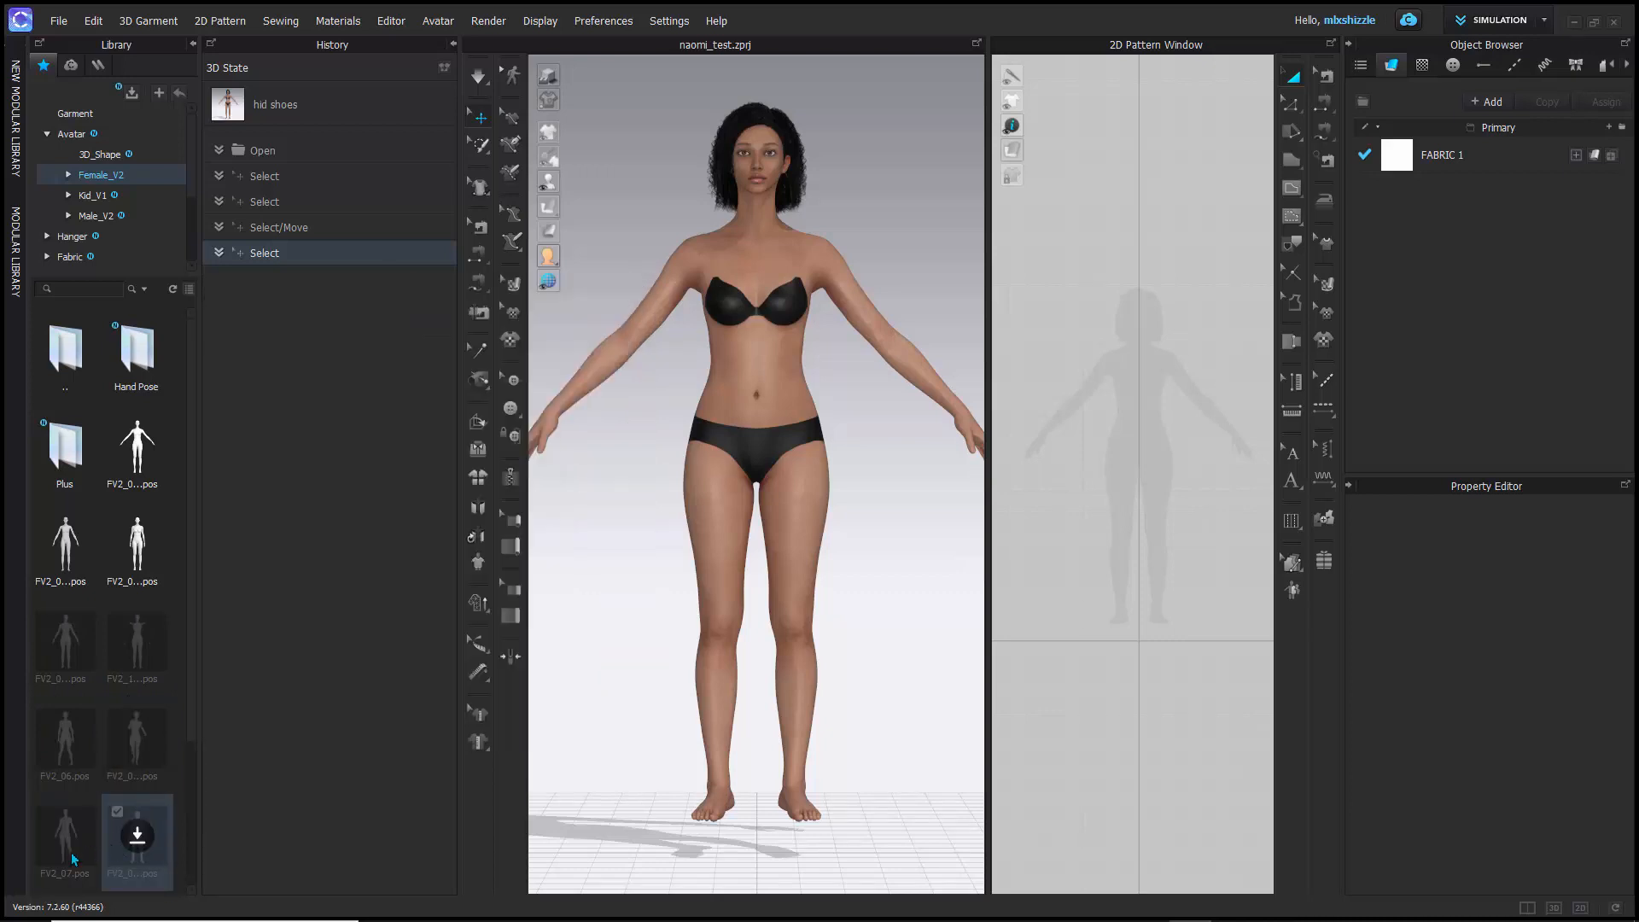
pyautogui.moveTo(74, 858)
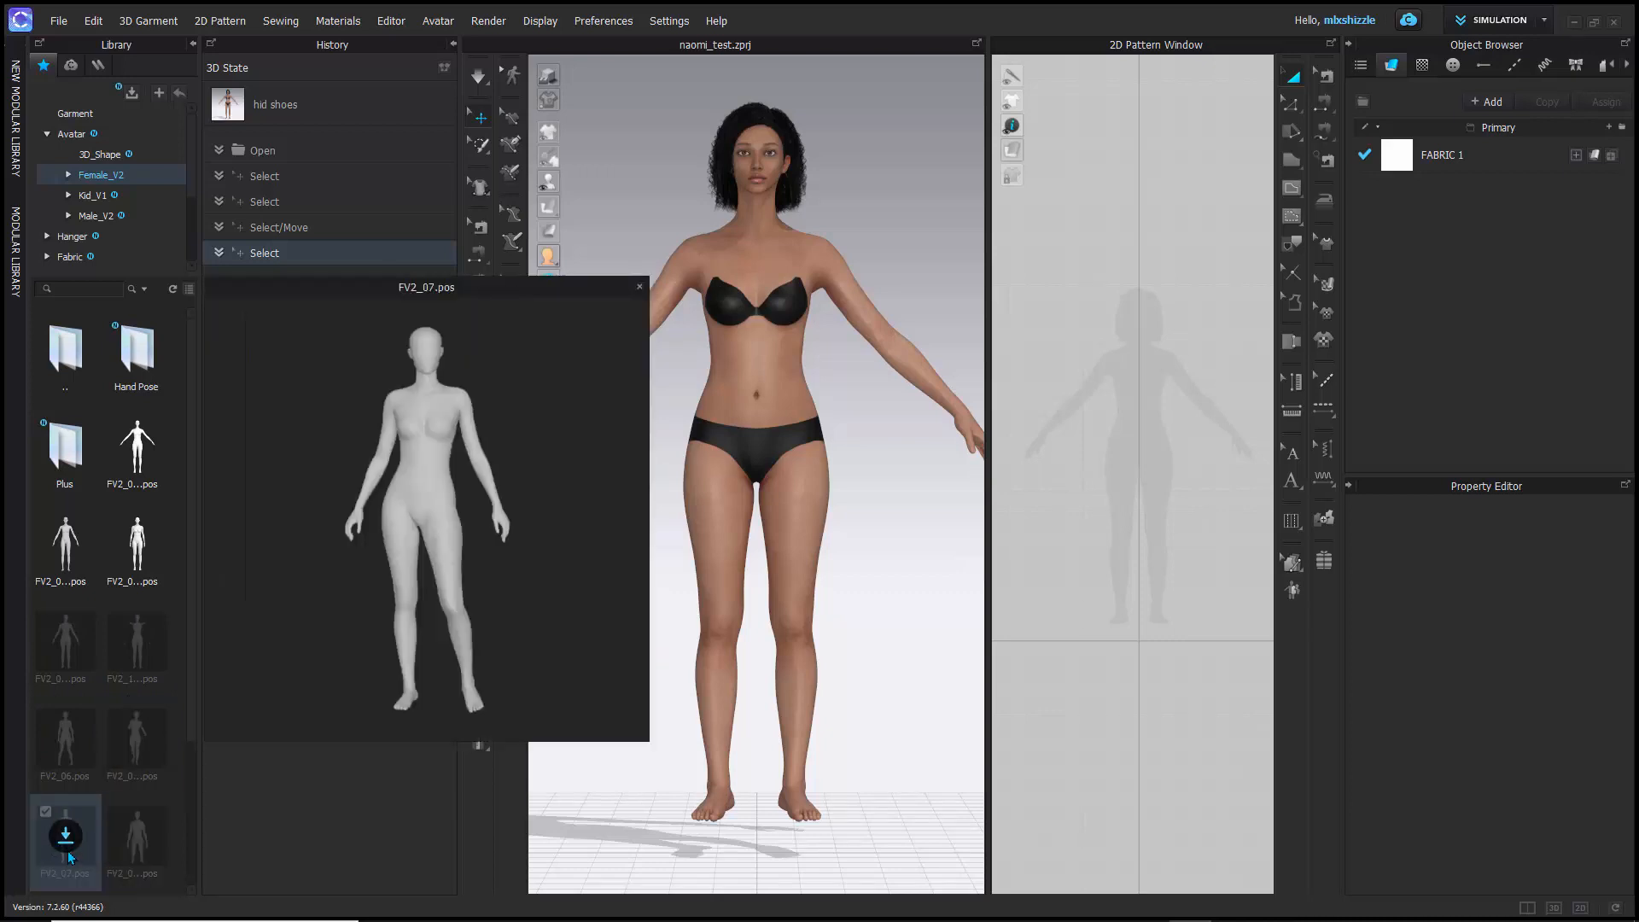
pyautogui.doubleClick(64, 837)
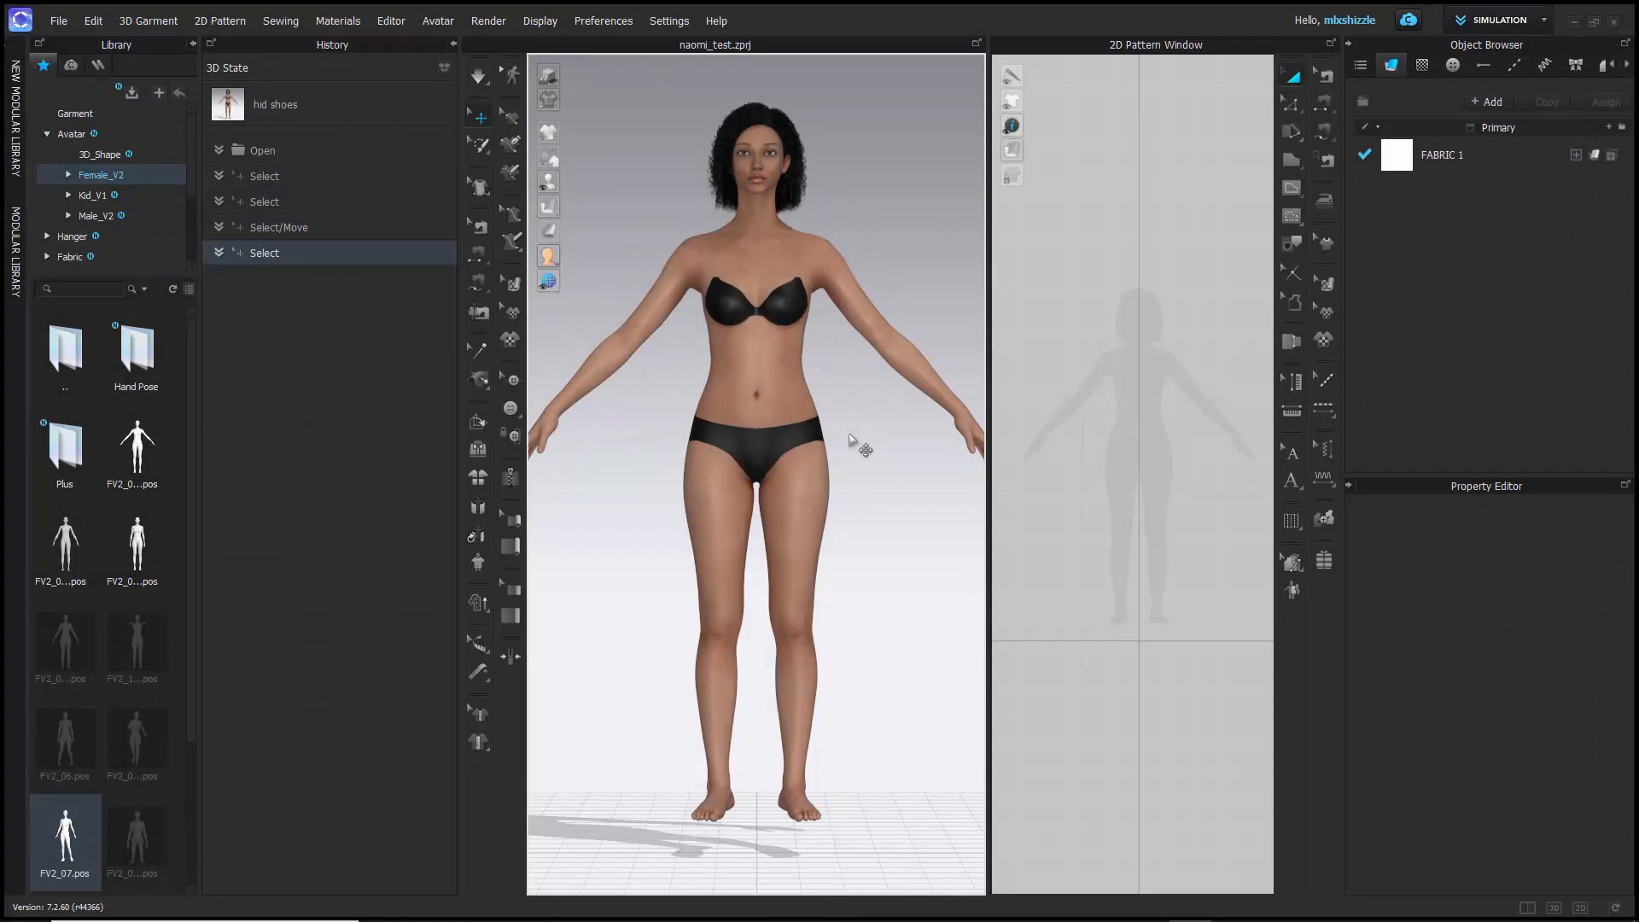
pyautogui.scroll(3, 685, 367)
pyautogui.scroll(-4, 684, 369)
pyautogui.moveTo(659, 373); pyautogui.dragTo(703, 396, button='right')
pyautogui.scroll(2, 684, 586)
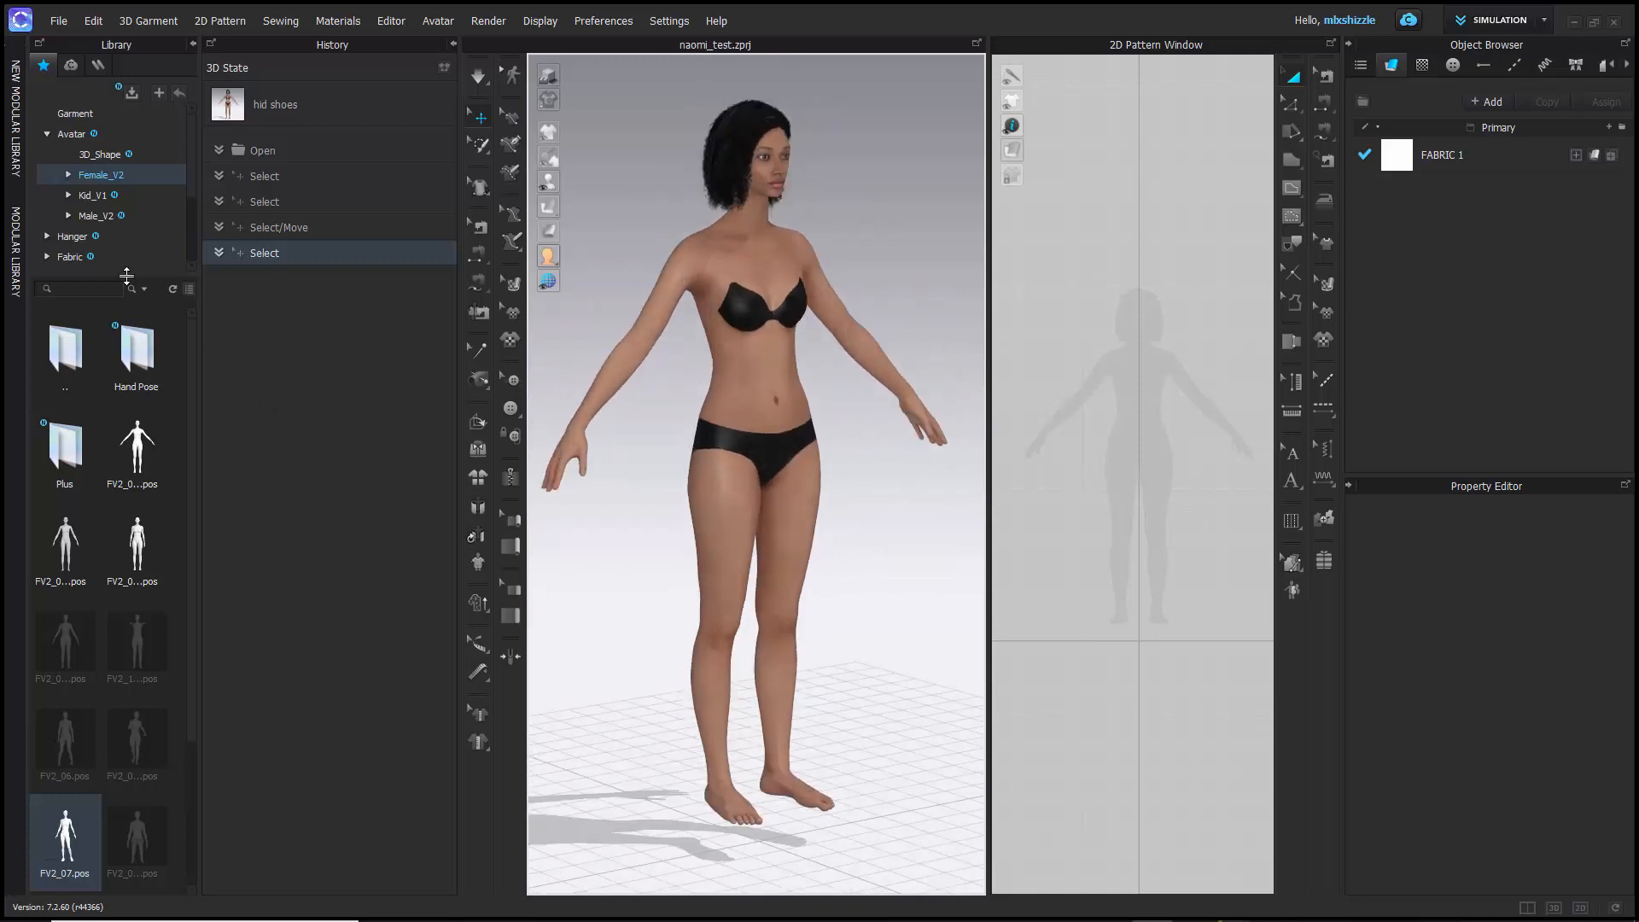
# - Open Female_T-shirt.zpac from the Garment library, proceed despite the memory warning, and keep Maintain Current Avatar's Size & Pose
pyautogui.doubleClick(78, 115)
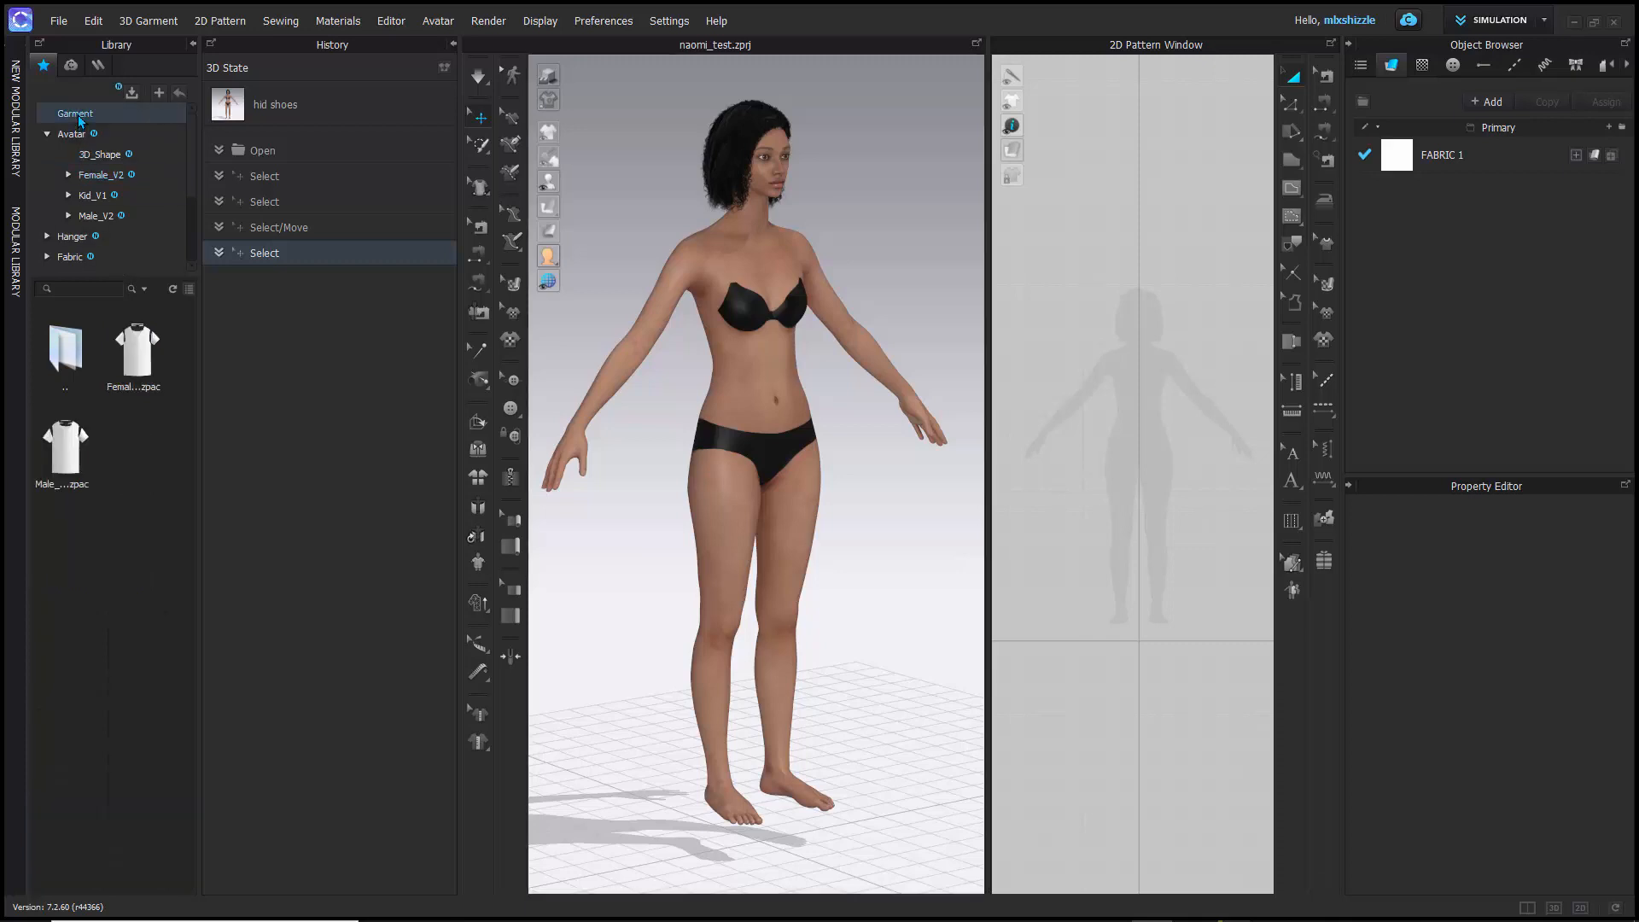
pyautogui.click(158, 346)
pyautogui.doubleClick(139, 352)
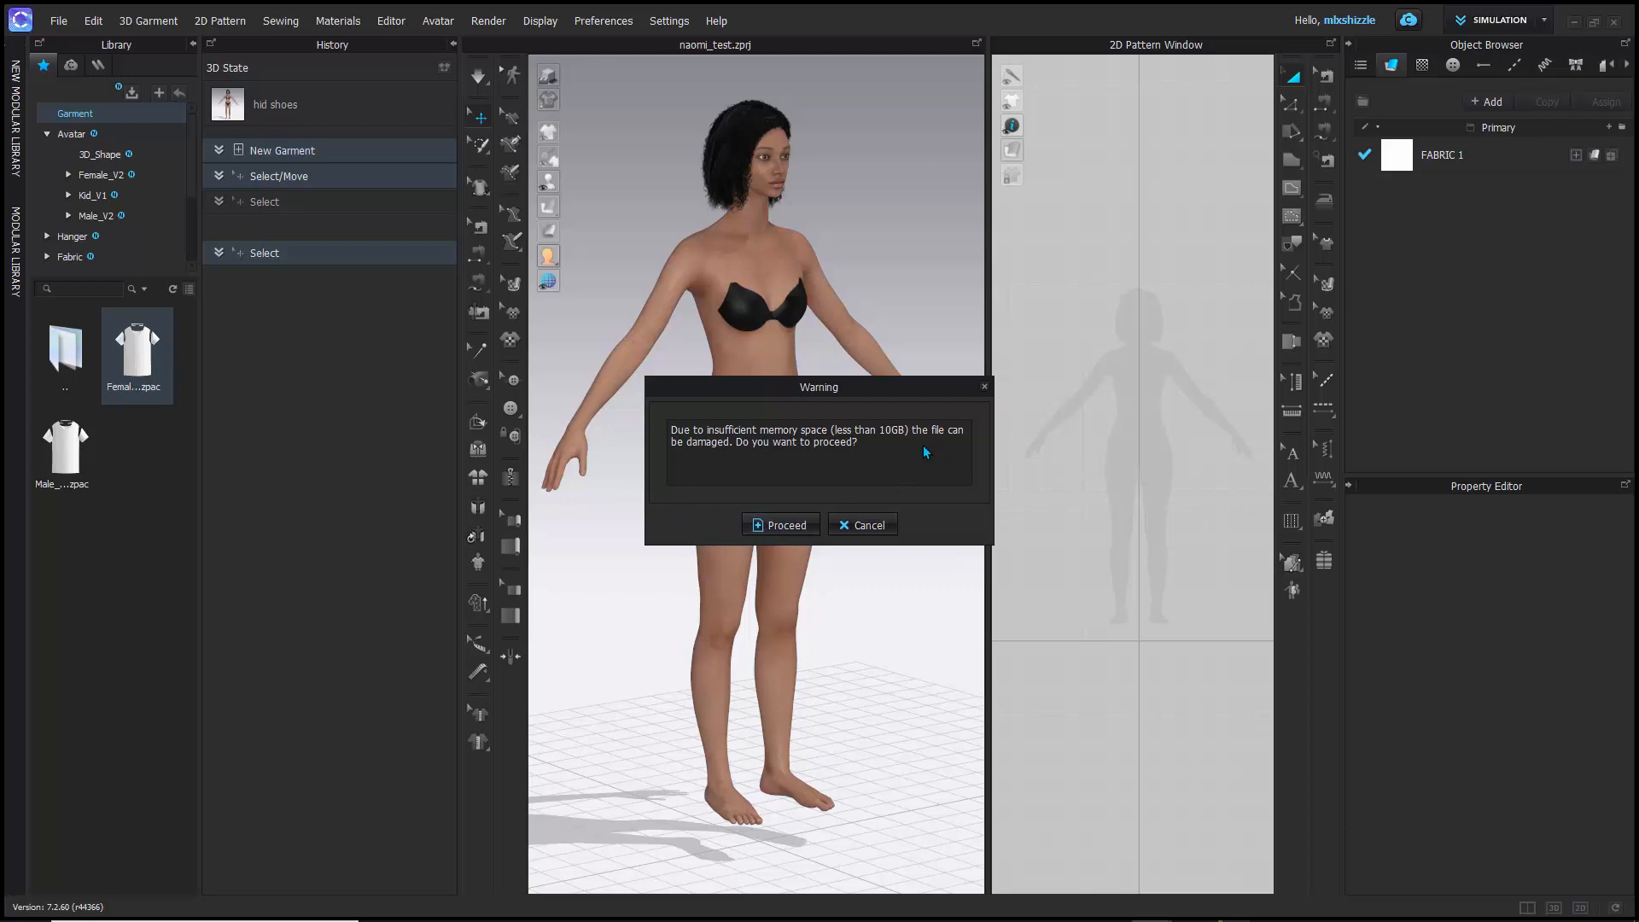
pyautogui.click(775, 524)
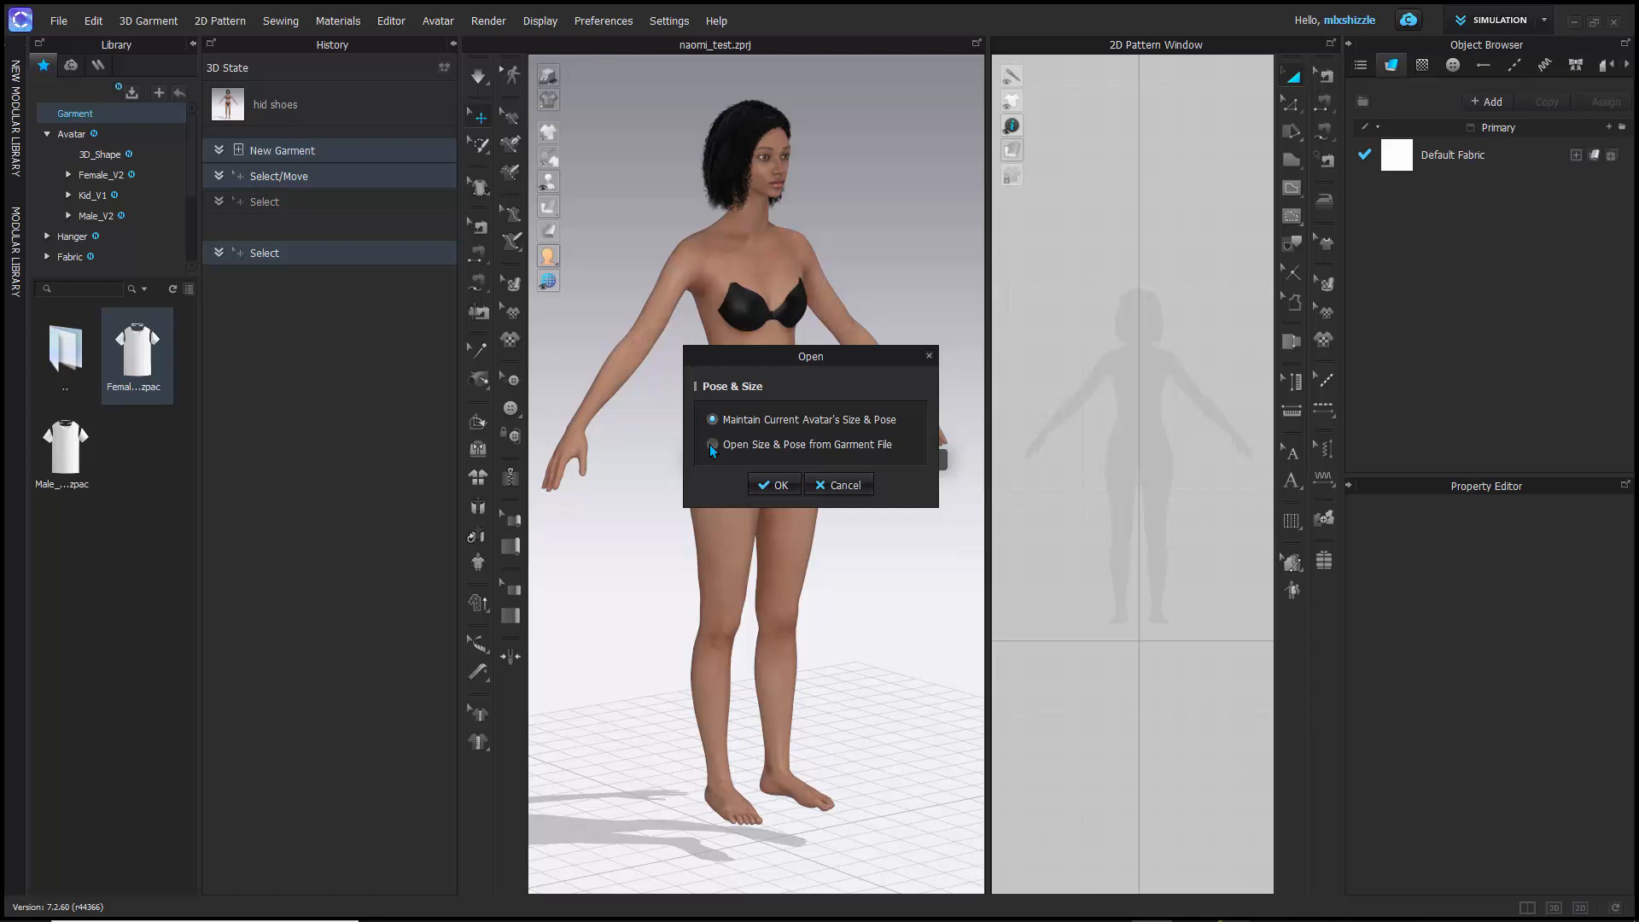
pyautogui.click(774, 485)
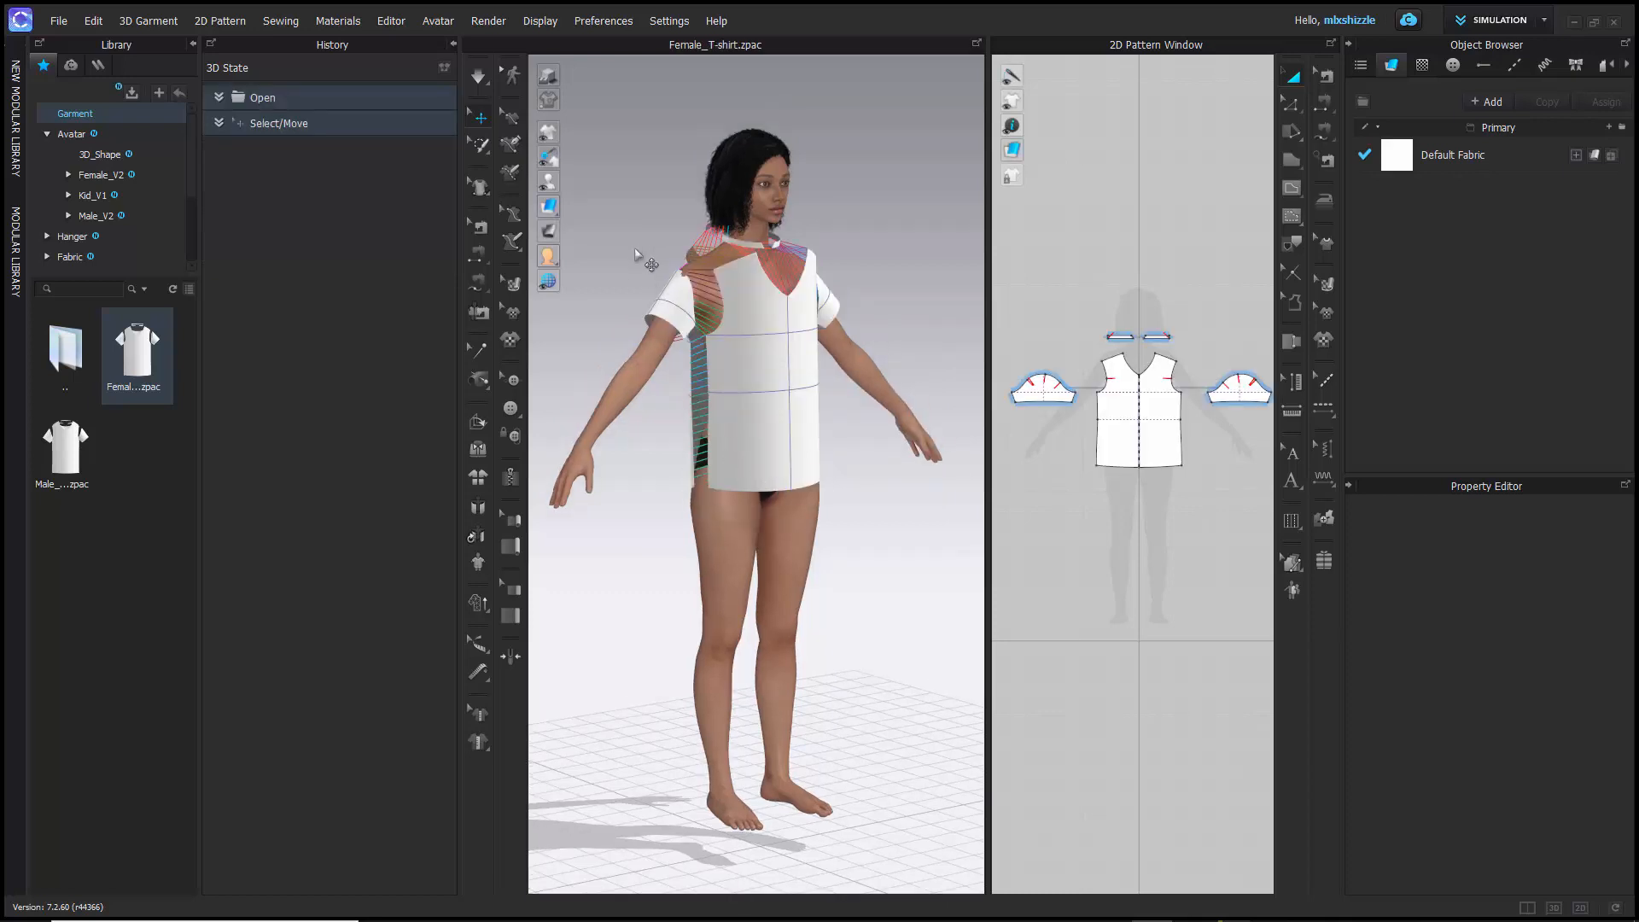
pyautogui.moveTo(626, 264)
pyautogui.mouseDown(button='right')
pyautogui.moveTo(895, 307)
pyautogui.moveTo(576, 286)
pyautogui.moveTo(662, 285)
pyautogui.moveTo(597, 282)
pyautogui.moveTo(615, 295)
pyautogui.mouseUp(button='right')
pyautogui.scroll(-3, 772, 305)
pyautogui.scroll(4, 772, 305)
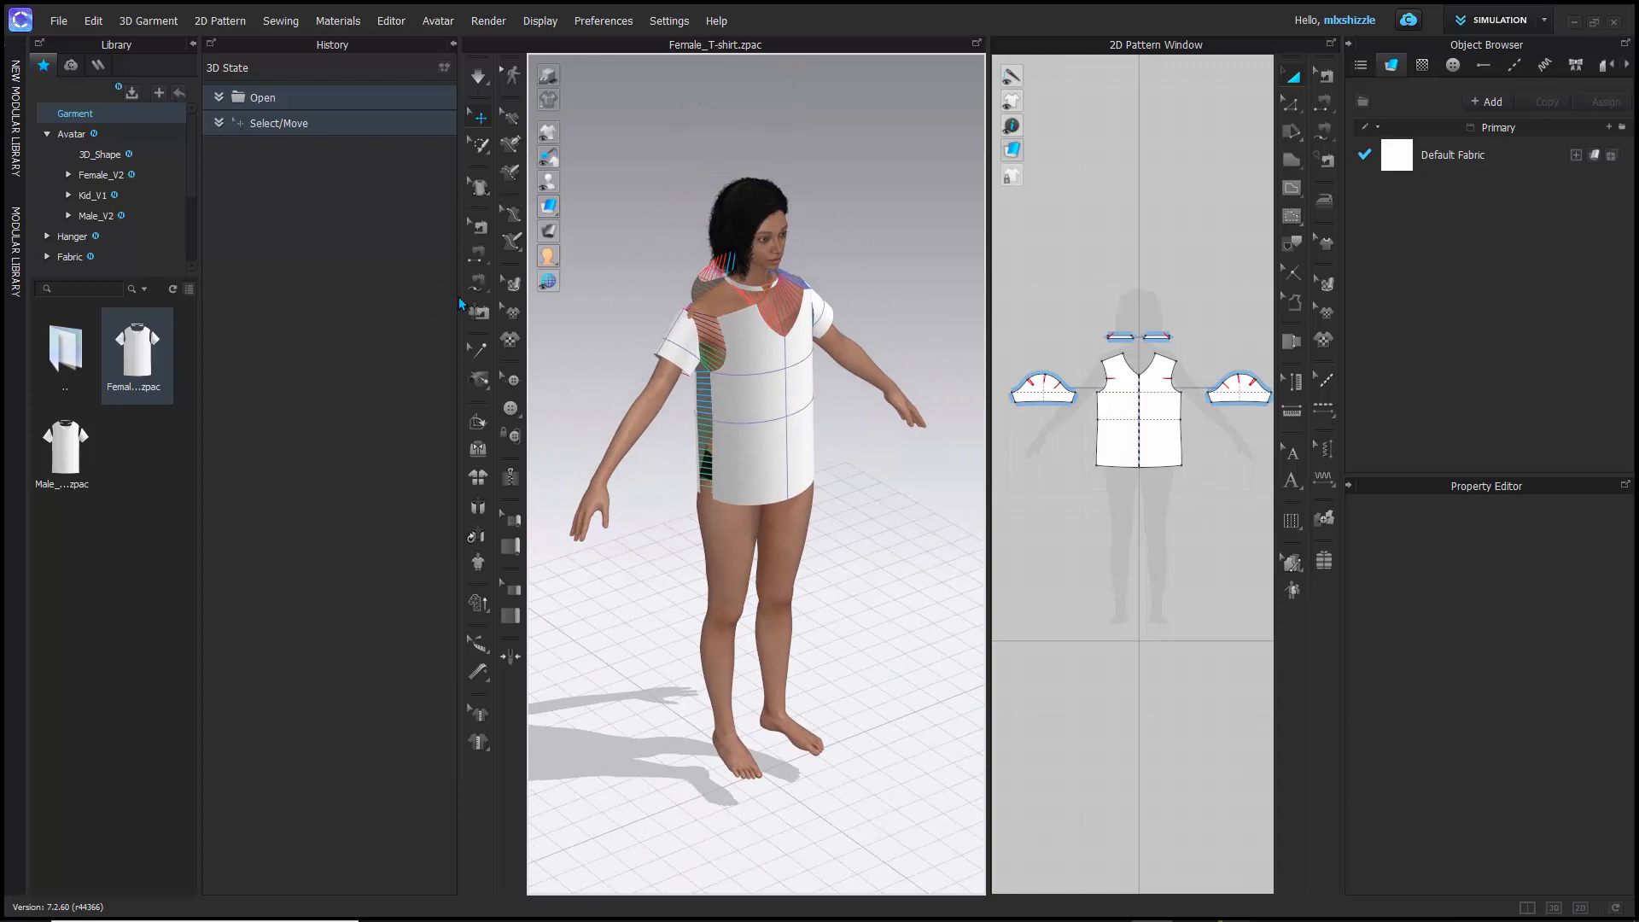
pyautogui.moveTo(459, 297); pyautogui.dragTo(265, 292)
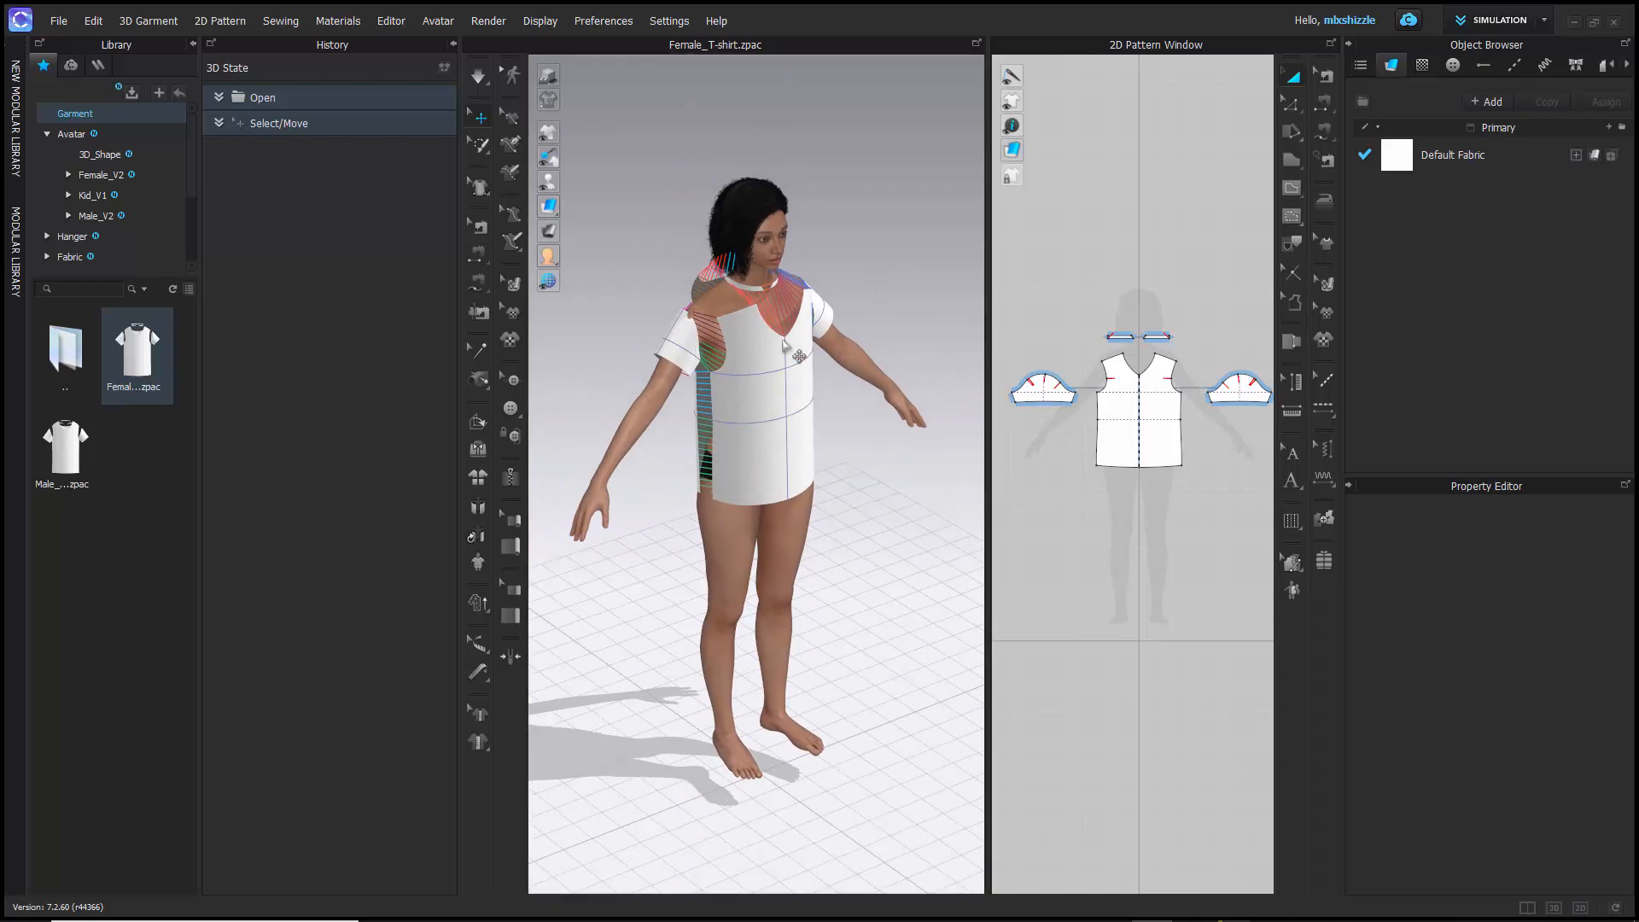
pyautogui.scroll(-2, 713, 338)
pyautogui.scroll(4, 712, 338)
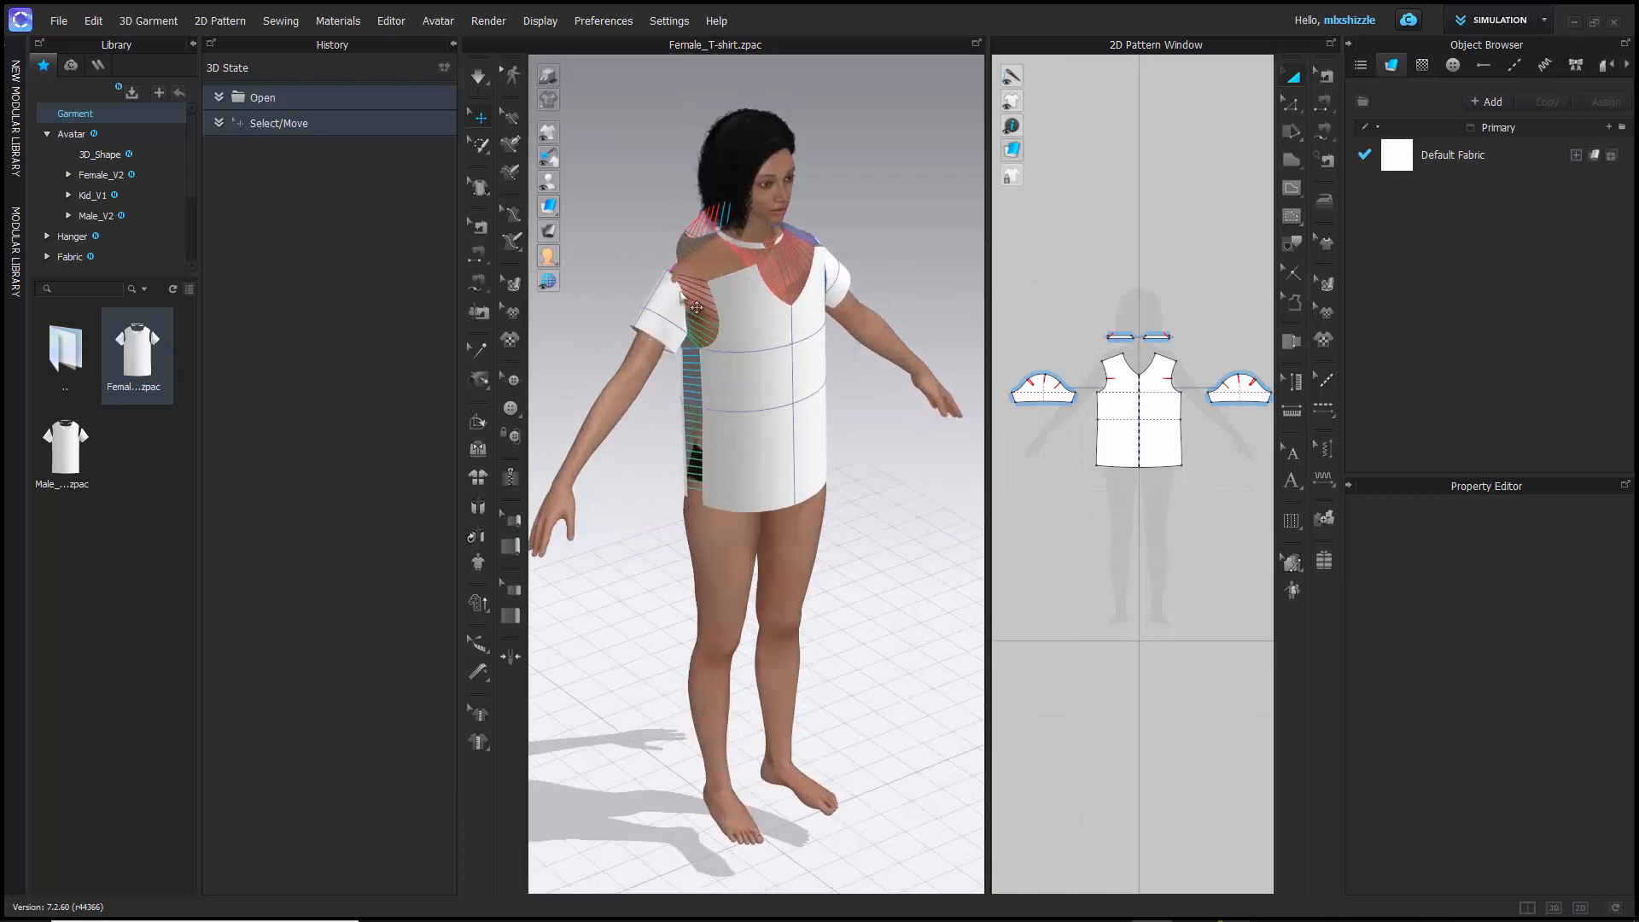
# - Try moving the sleeve on the avatar's right arm toward the chest in the 3D view, and undo the move
pyautogui.moveTo(680, 291); pyautogui.dragTo(710, 280)
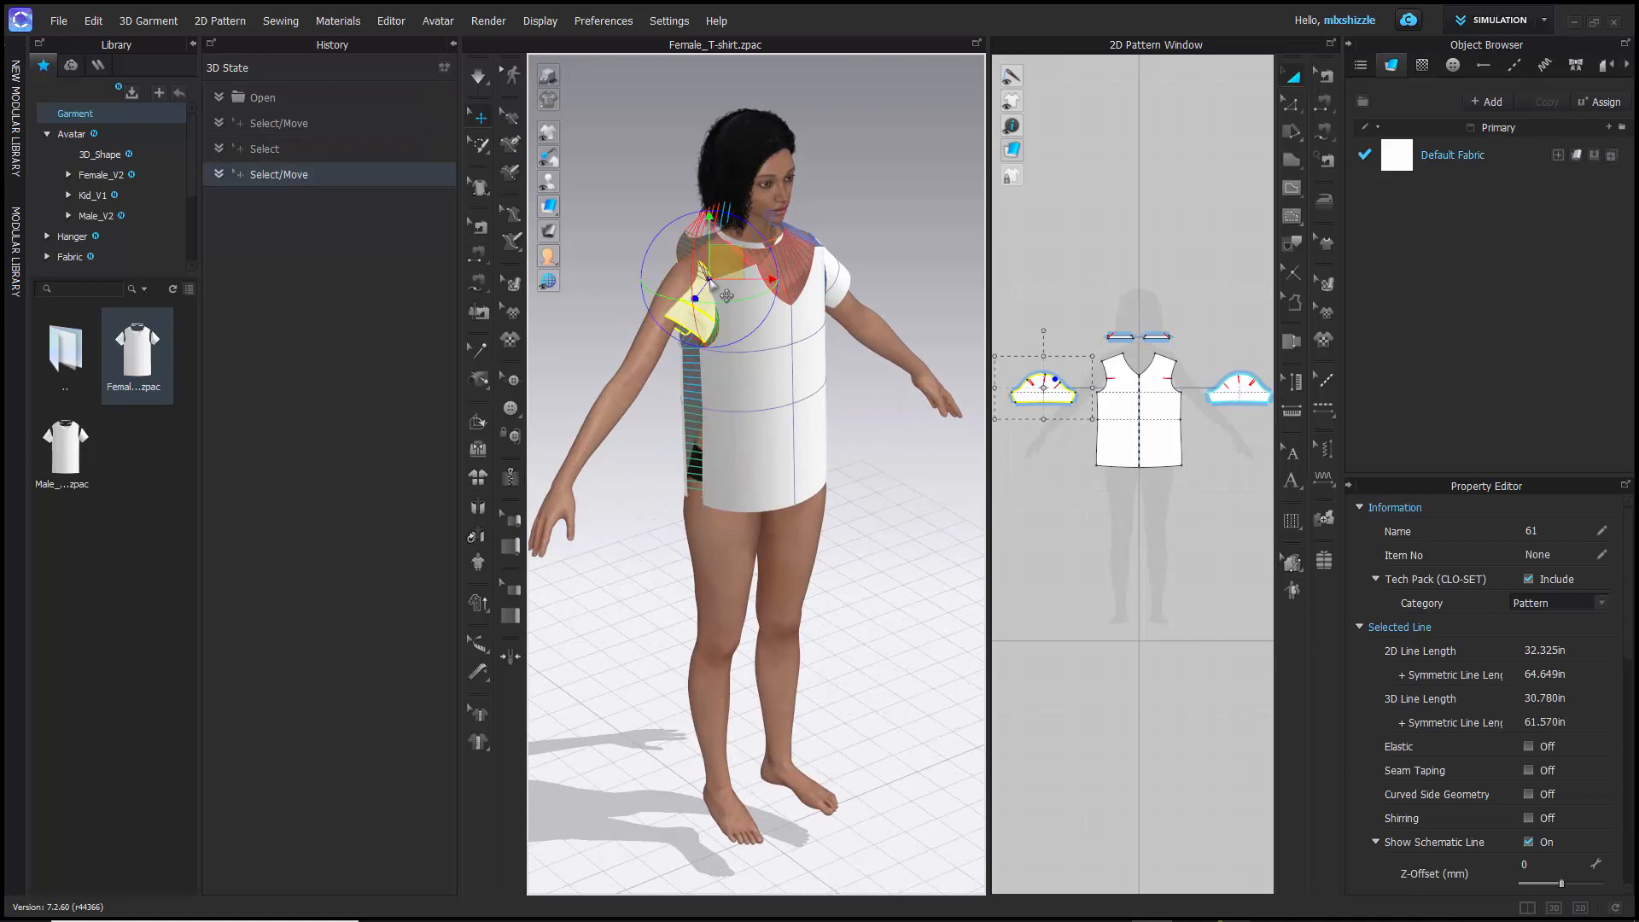
pyautogui.hotkey('ctrl', 'z')
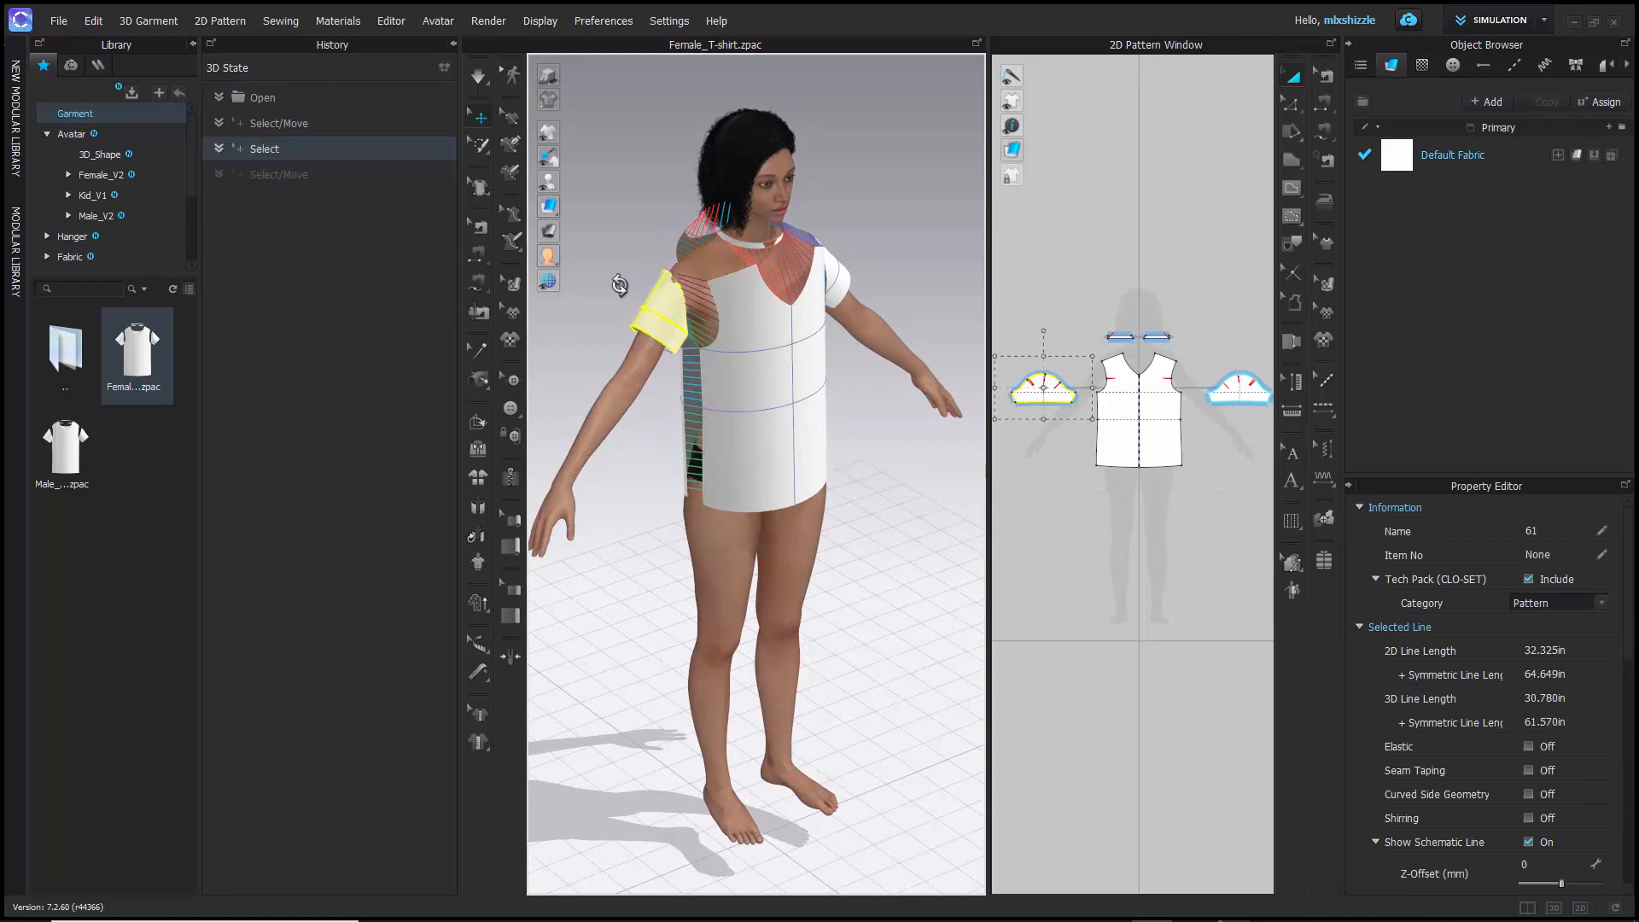
pyautogui.moveTo(619, 283); pyautogui.dragTo(840, 298, button='right')
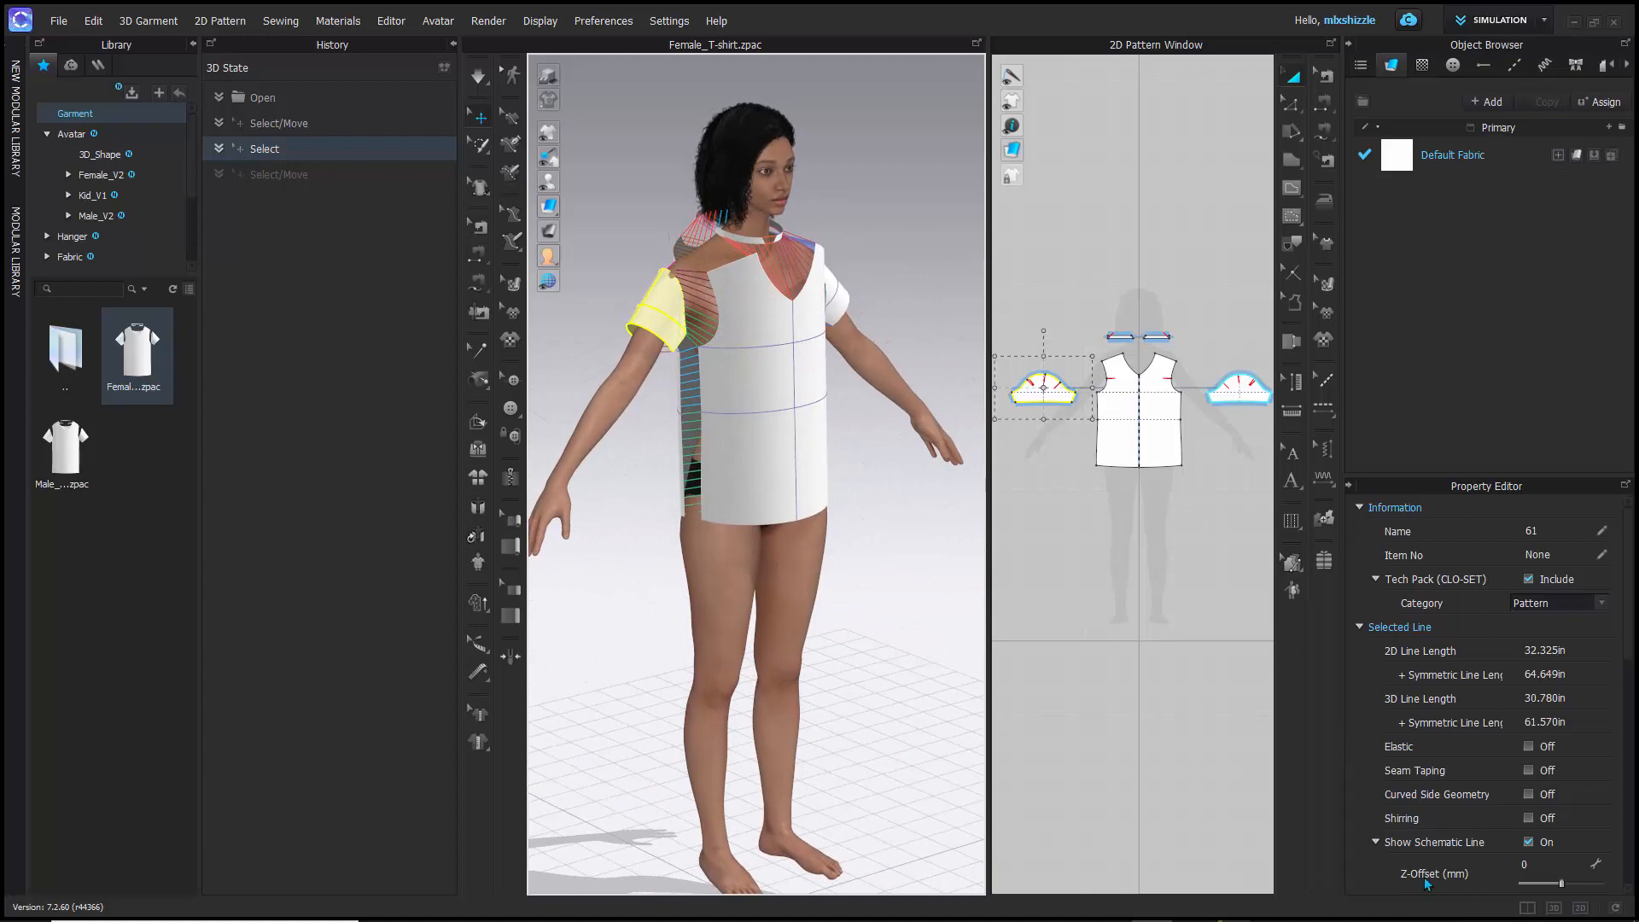
# - Show the 3D garment window alone, followed by the 2D pattern window alone, and view all the T-shirt pattern pieces
pyautogui.click(1554, 907)
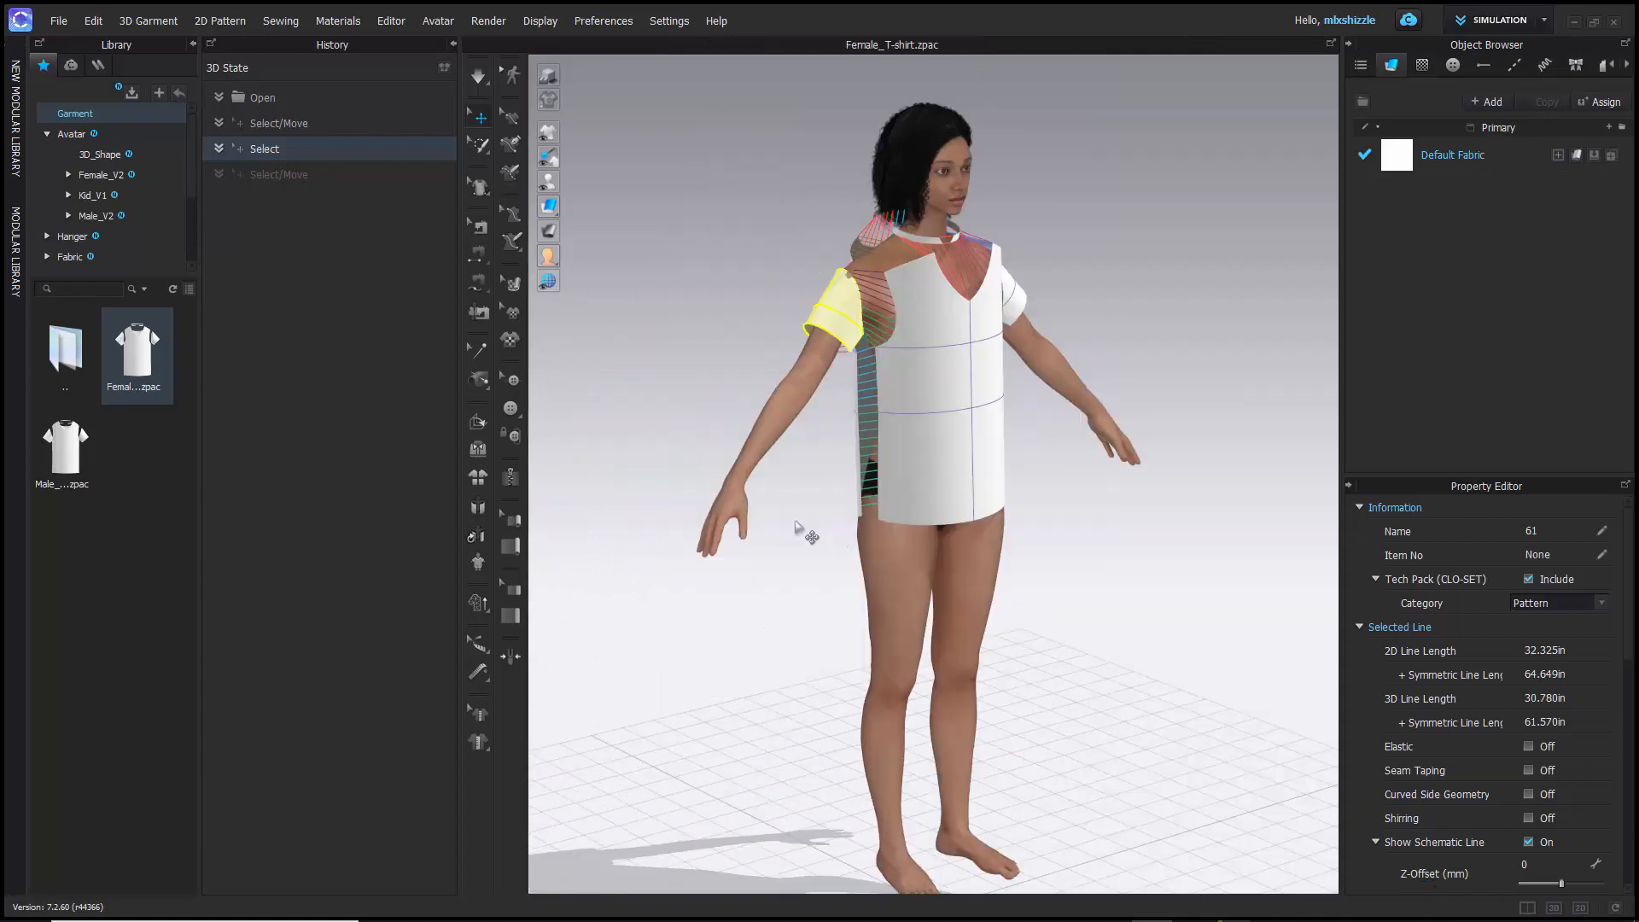
pyautogui.moveTo(794, 479); pyautogui.dragTo(754, 517, button='right')
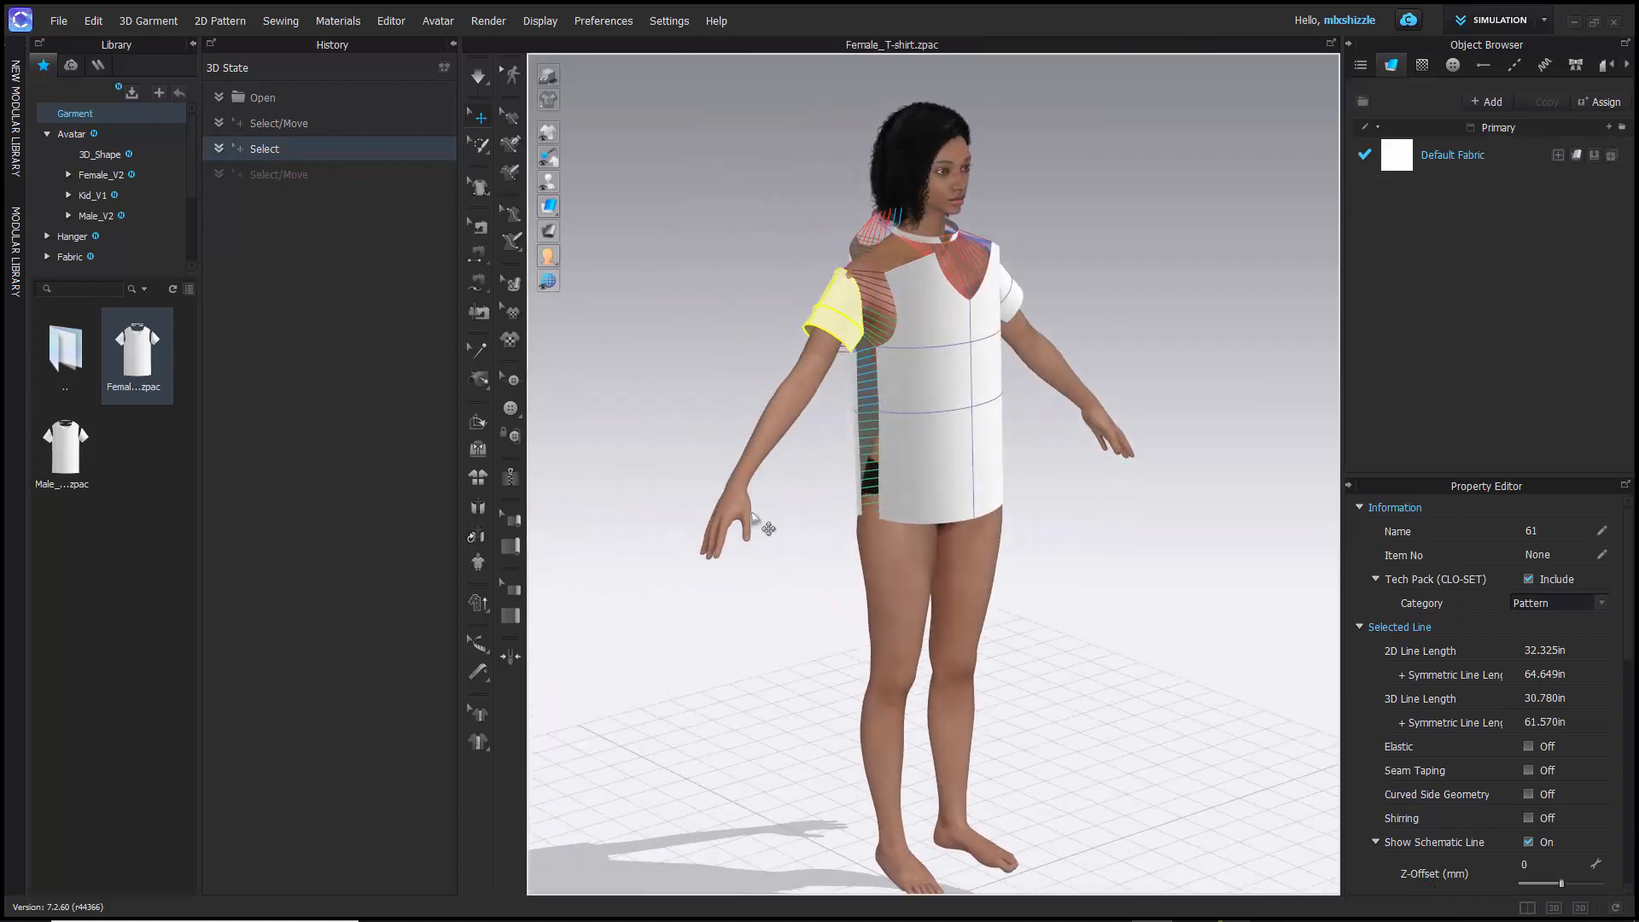
pyautogui.click(1580, 907)
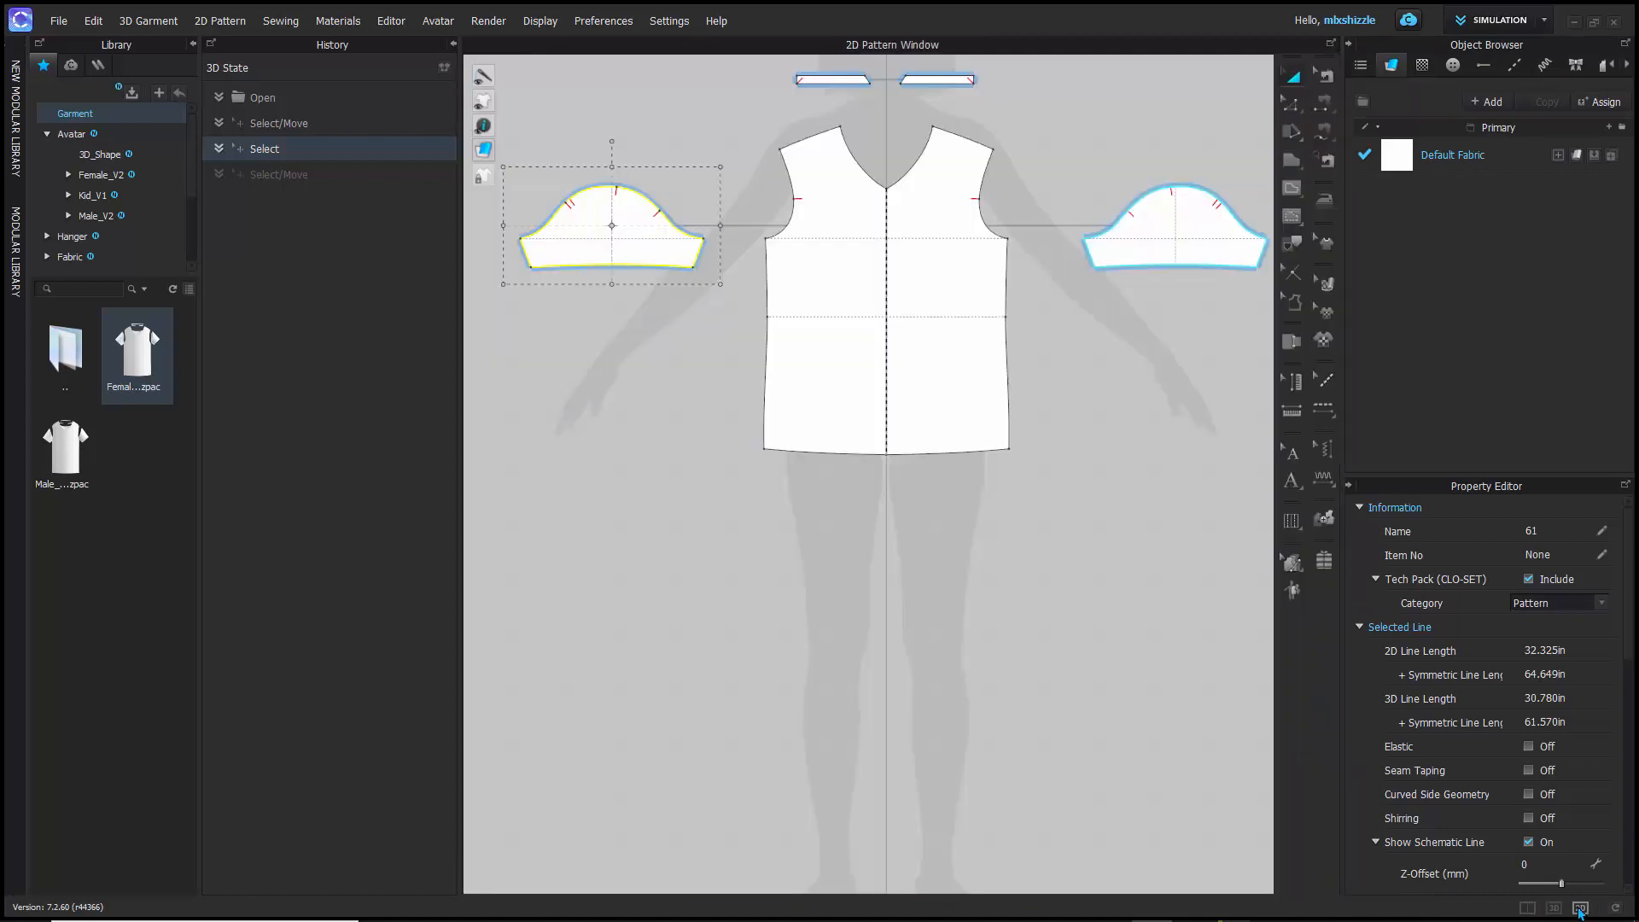
pyautogui.moveTo(641, 413); pyautogui.dragTo(615, 607, button='right')
pyautogui.scroll(-5, 818, 270)
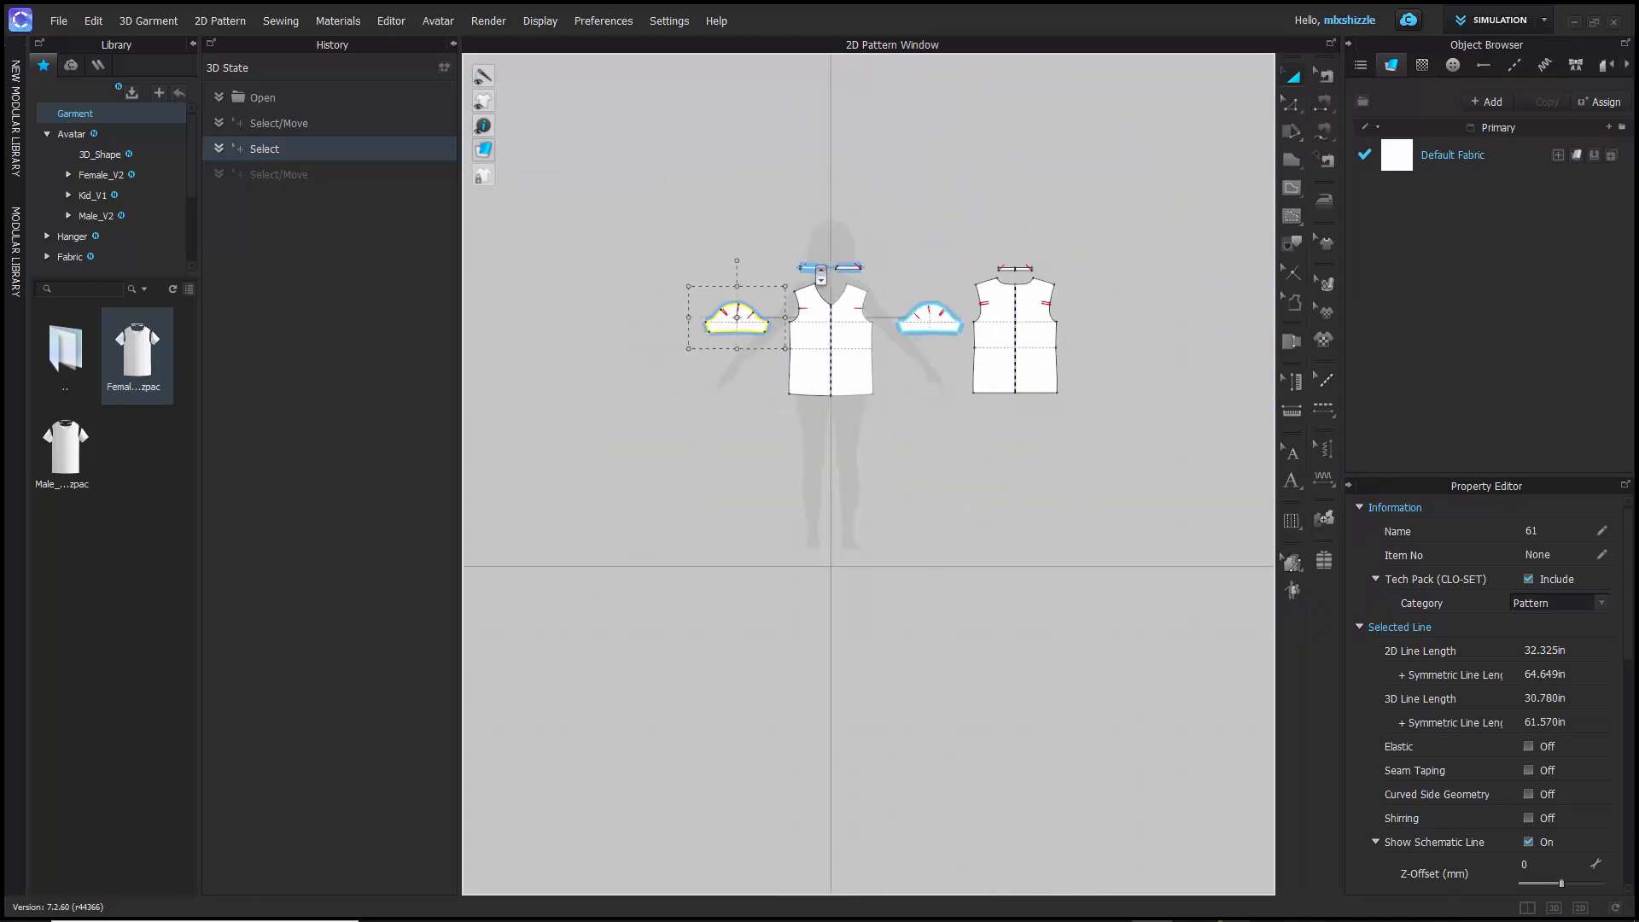
pyautogui.scroll(5, 821, 274)
pyautogui.scroll(-2, 820, 274)
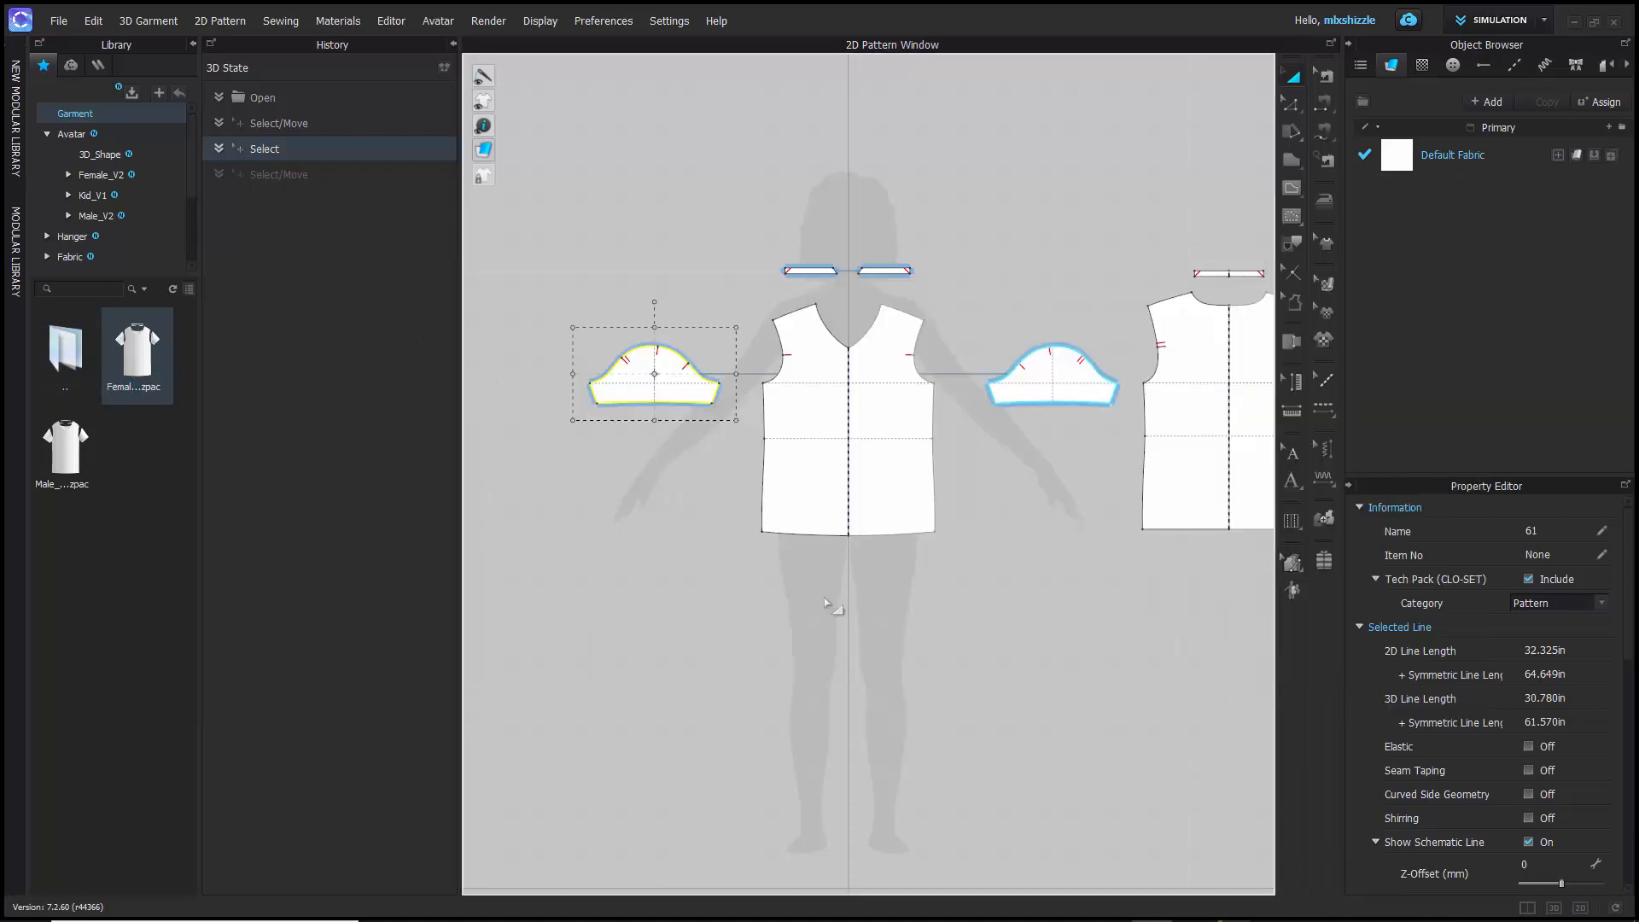
# - Restore the split layout with the 3D and 2D pattern windows side by side and frame the T-shirt patterns
pyautogui.click(1532, 909)
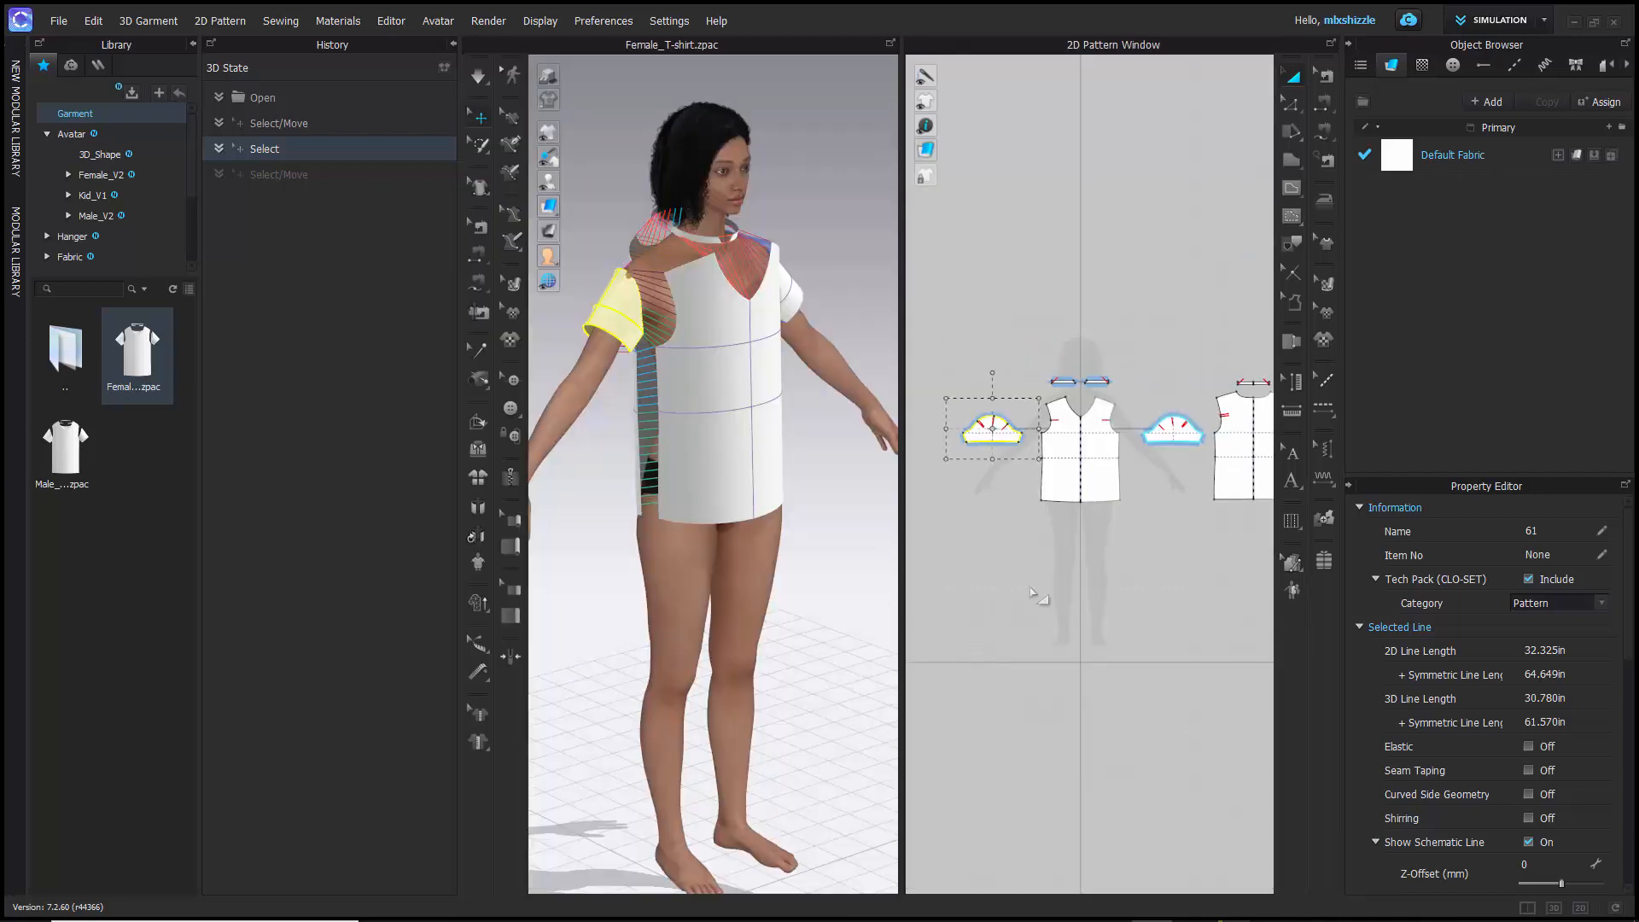
pyautogui.scroll(5, 1053, 355)
pyautogui.scroll(-4, 1042, 410)
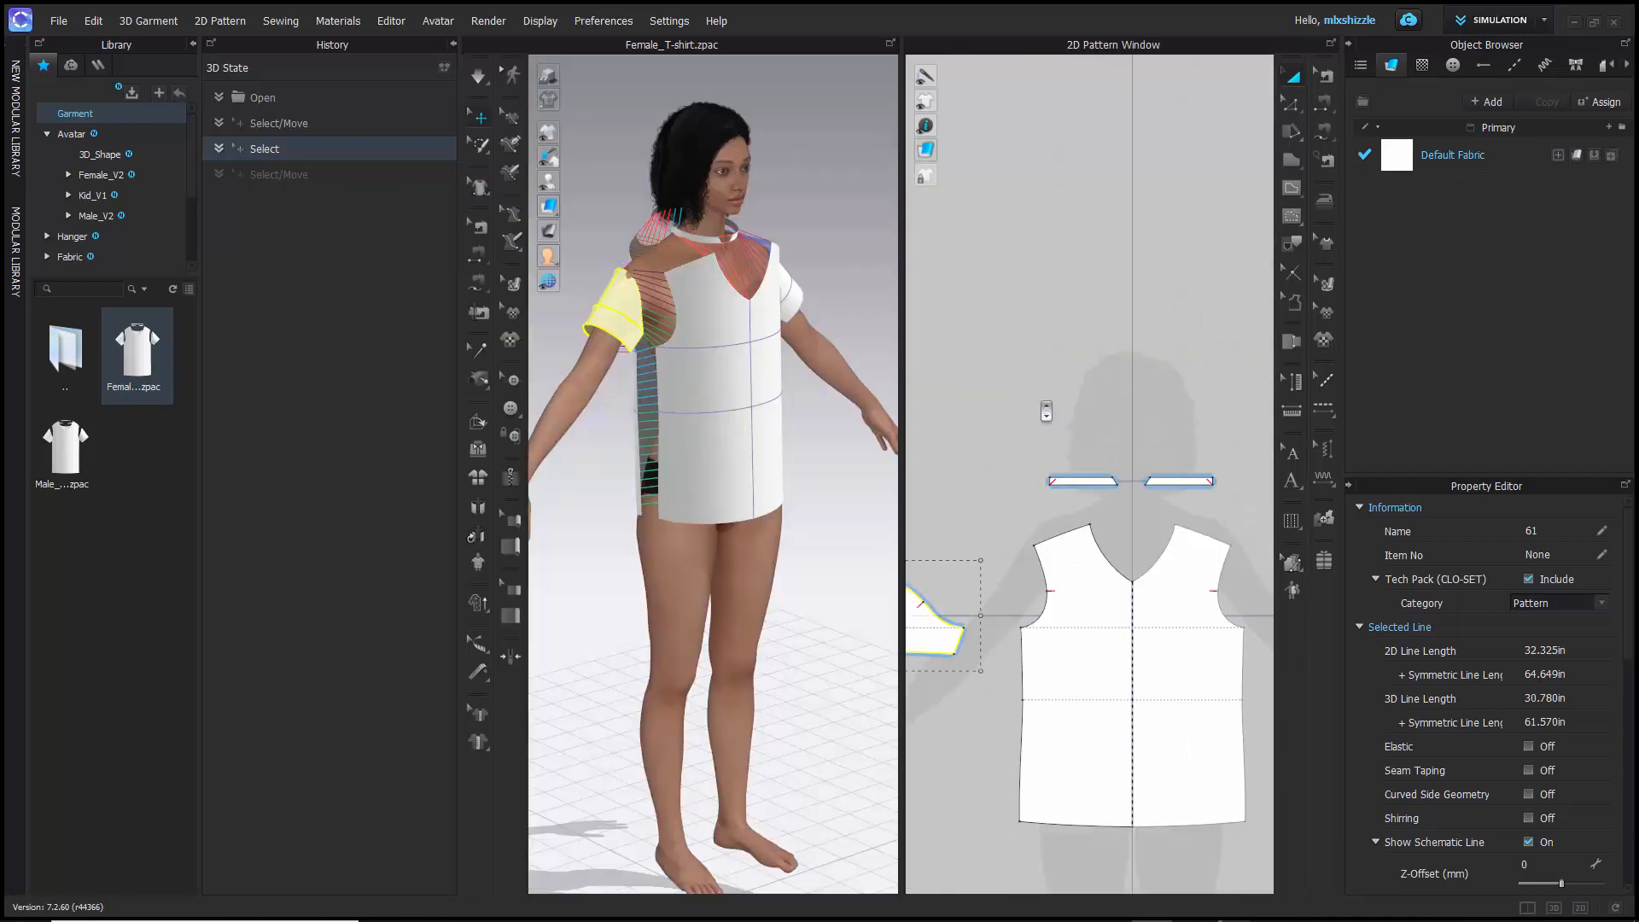
pyautogui.moveTo(1038, 409); pyautogui.dragTo(1033, 295, button='middle')
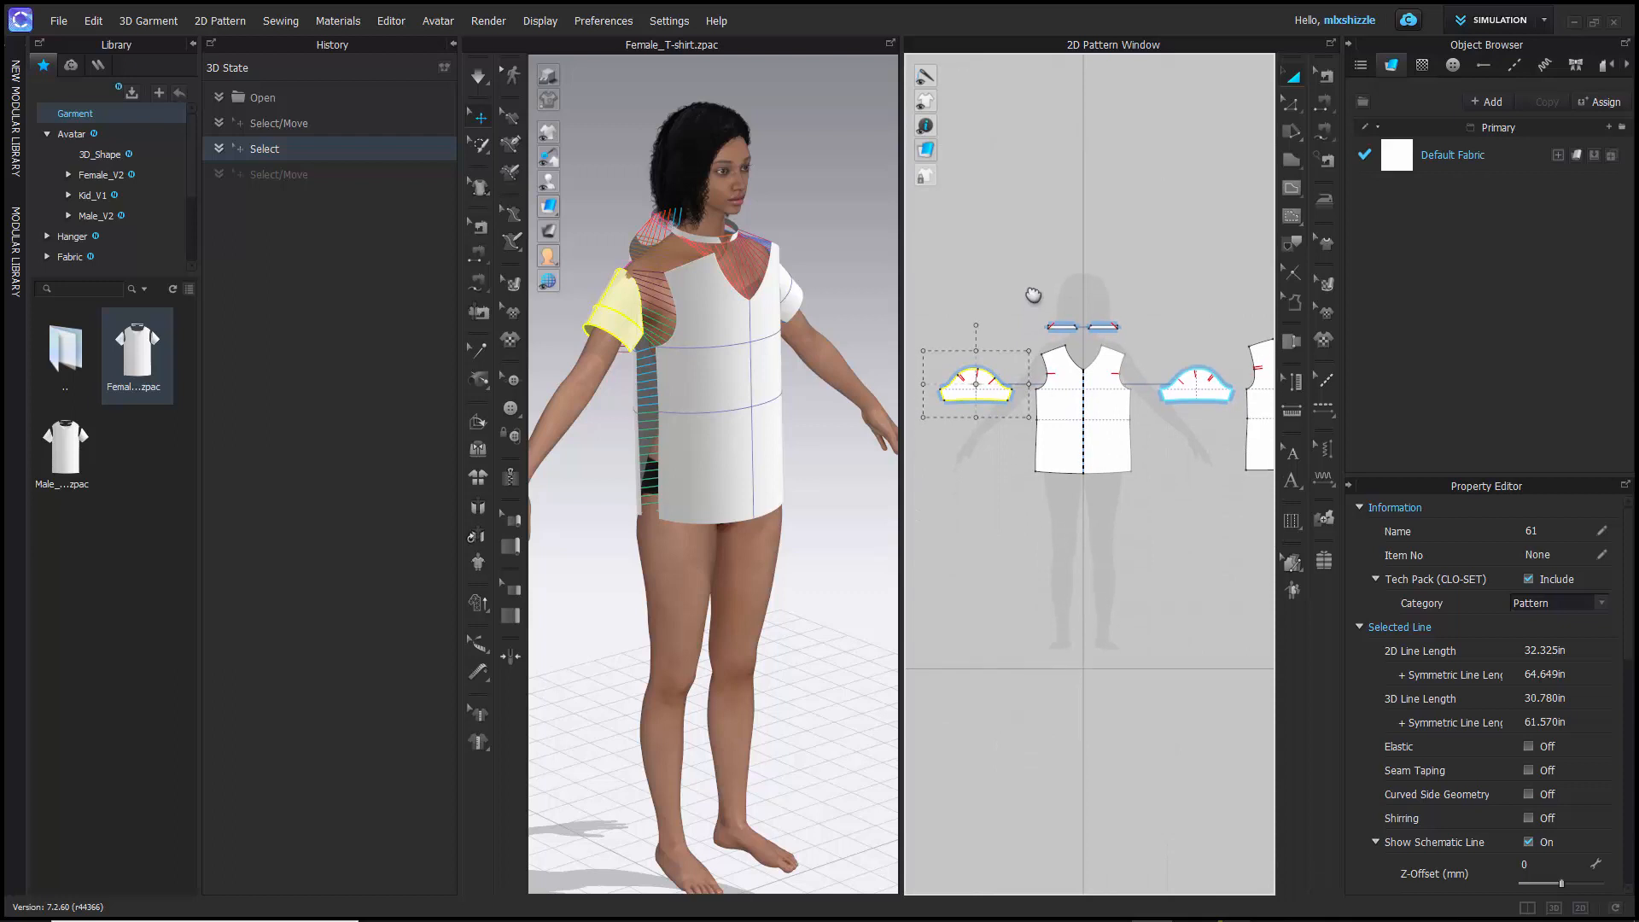
pyautogui.scroll(-5, 673, 417)
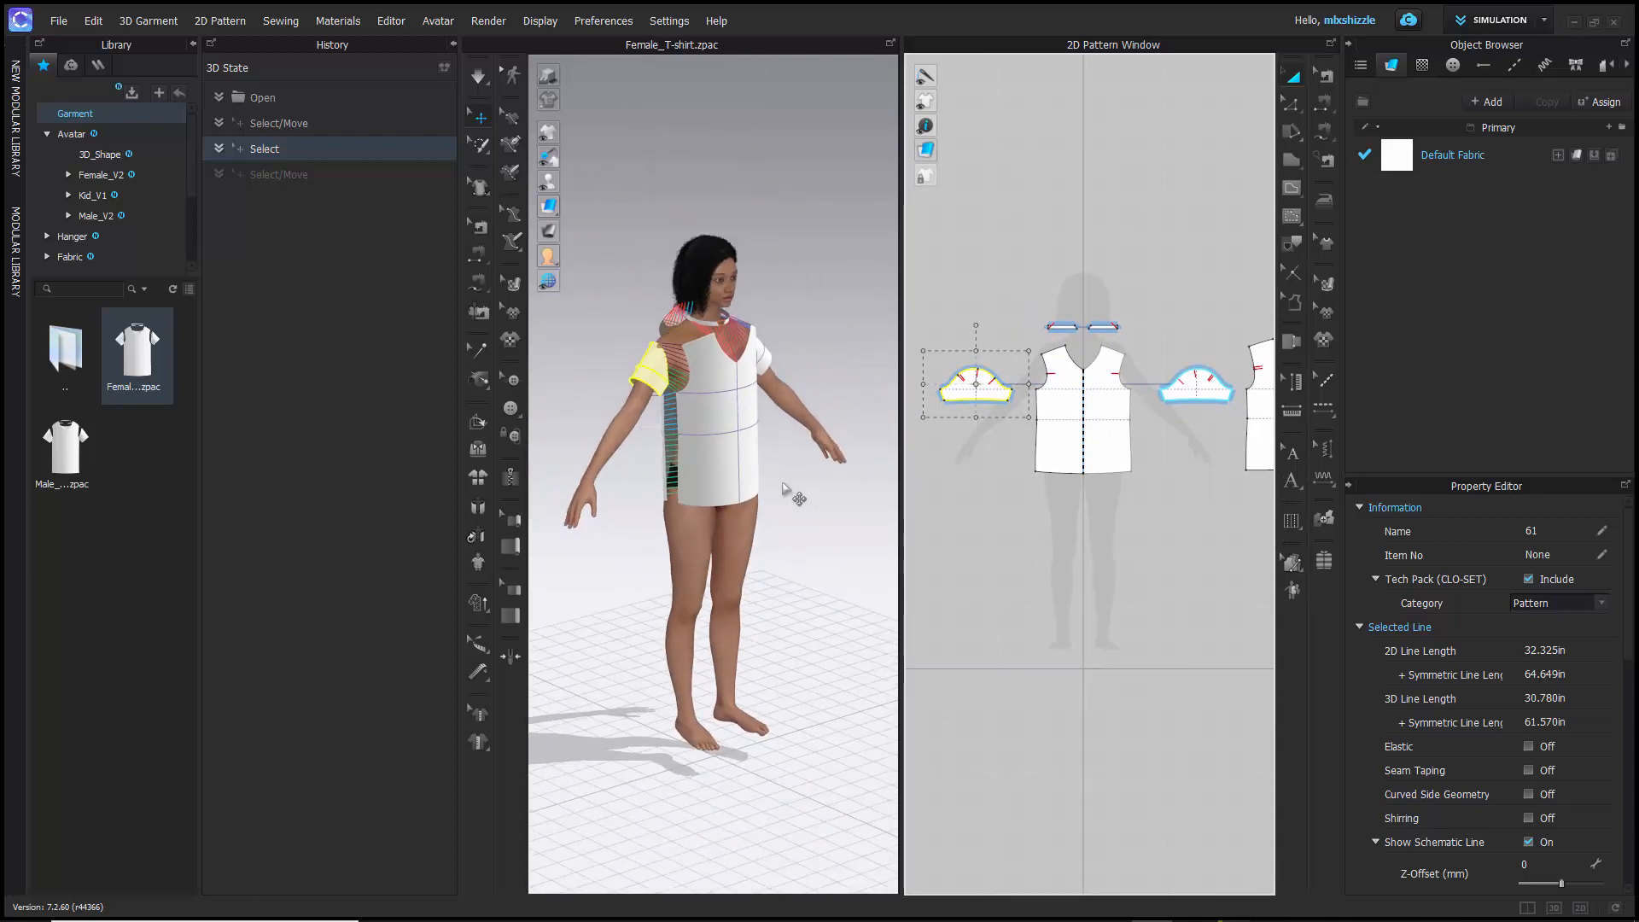
# - Simulate the T-shirt so it drapes on the avatar, and clear the sleeve selection
pyautogui.press('space')
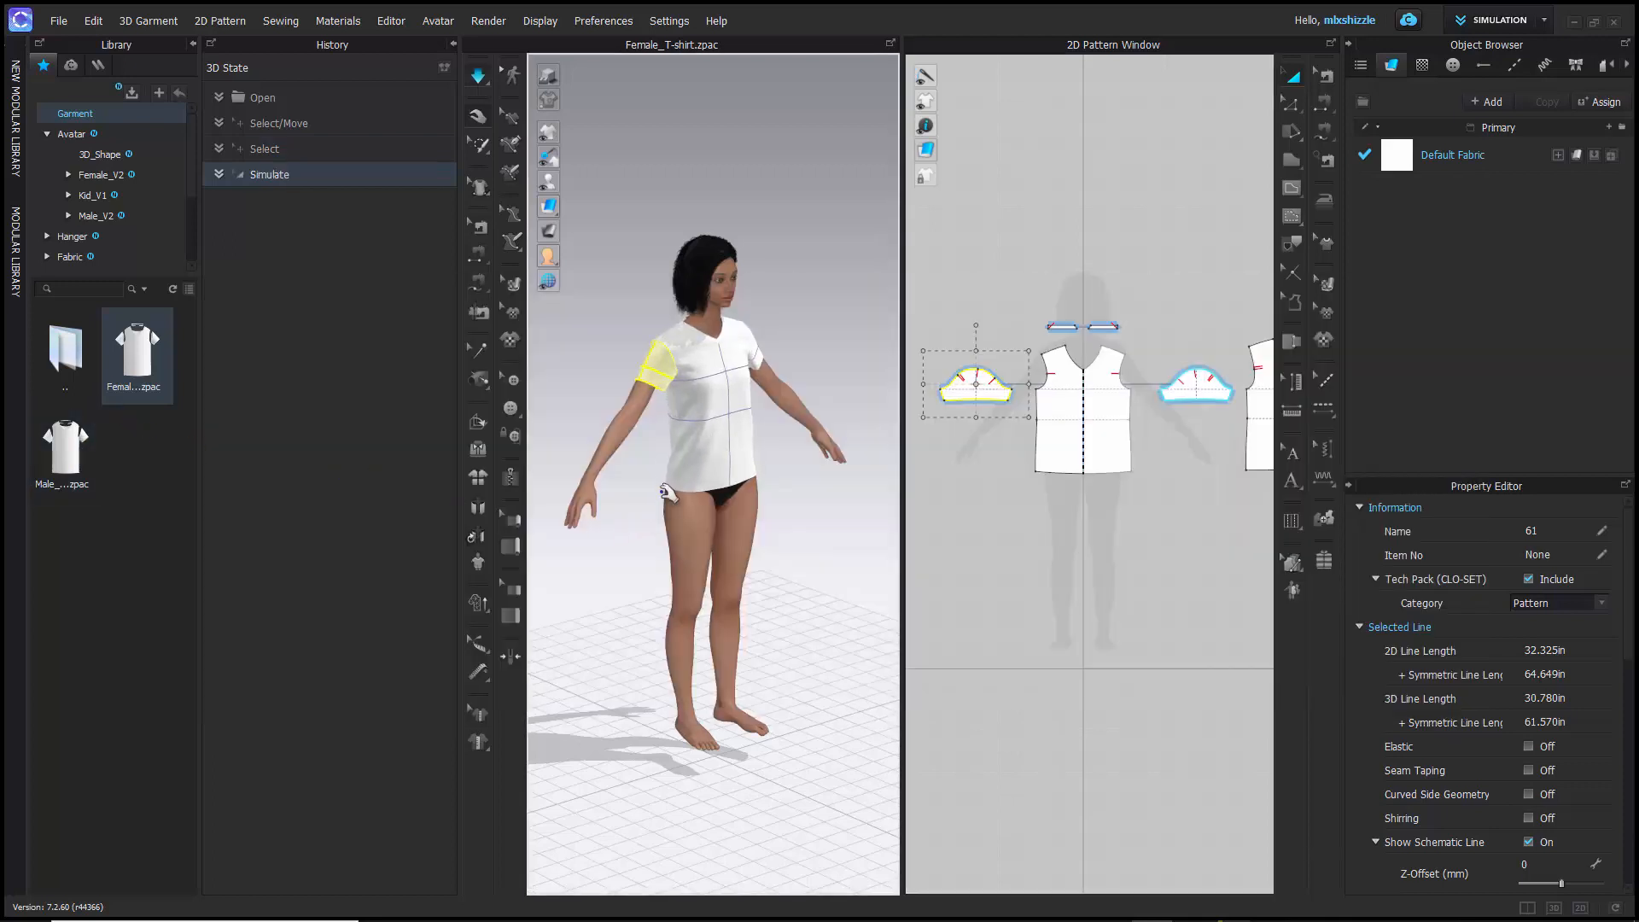
pyautogui.click(646, 295)
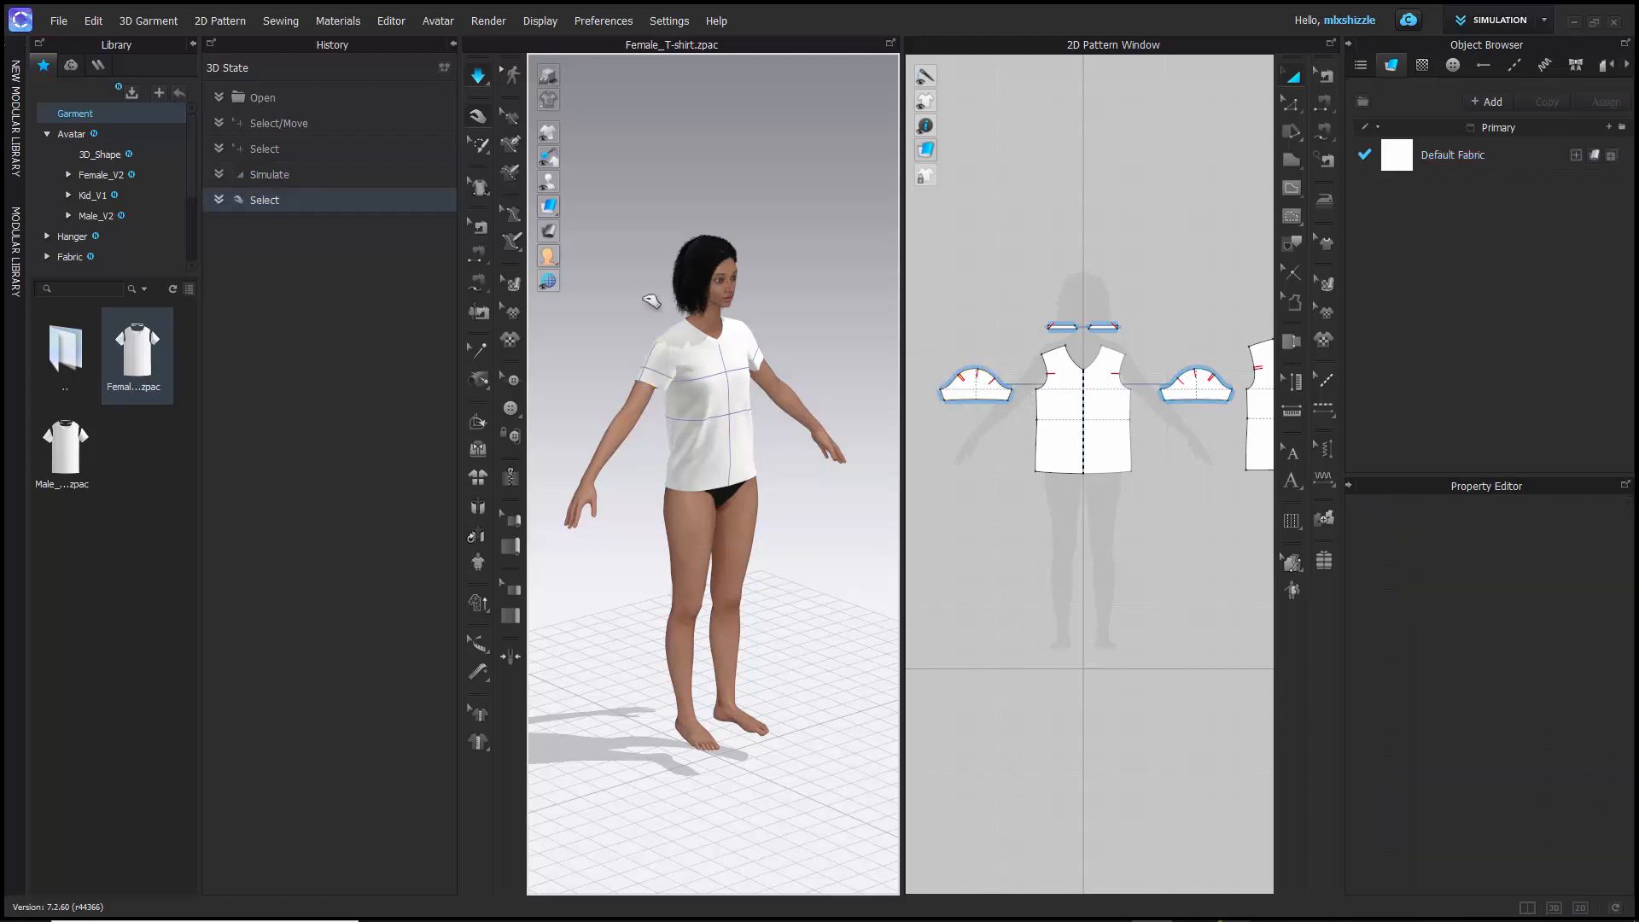
pyautogui.moveTo(740, 317)
pyautogui.mouseDown(button='right')
pyautogui.moveTo(663, 314)
pyautogui.moveTo(727, 326)
pyautogui.mouseUp(button='right')
pyautogui.scroll(-3, 715, 325)
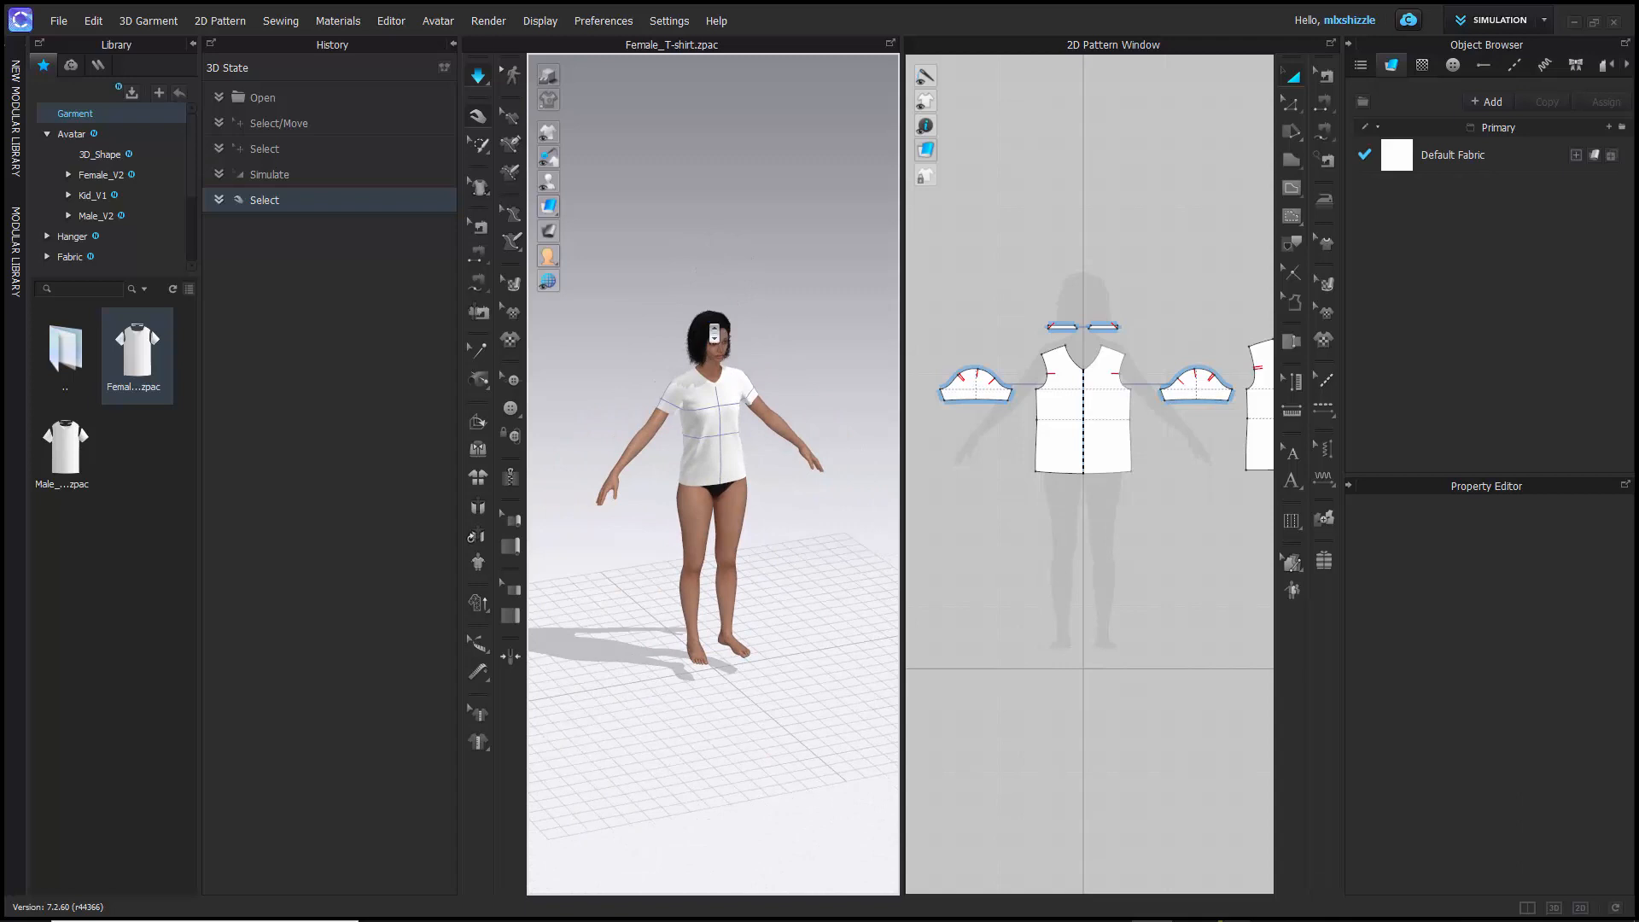
# - Select the T-shirt's front body panel on the avatar and examine it from the front, near the neckline
pyautogui.scroll(5, 714, 333)
pyautogui.click(667, 454)
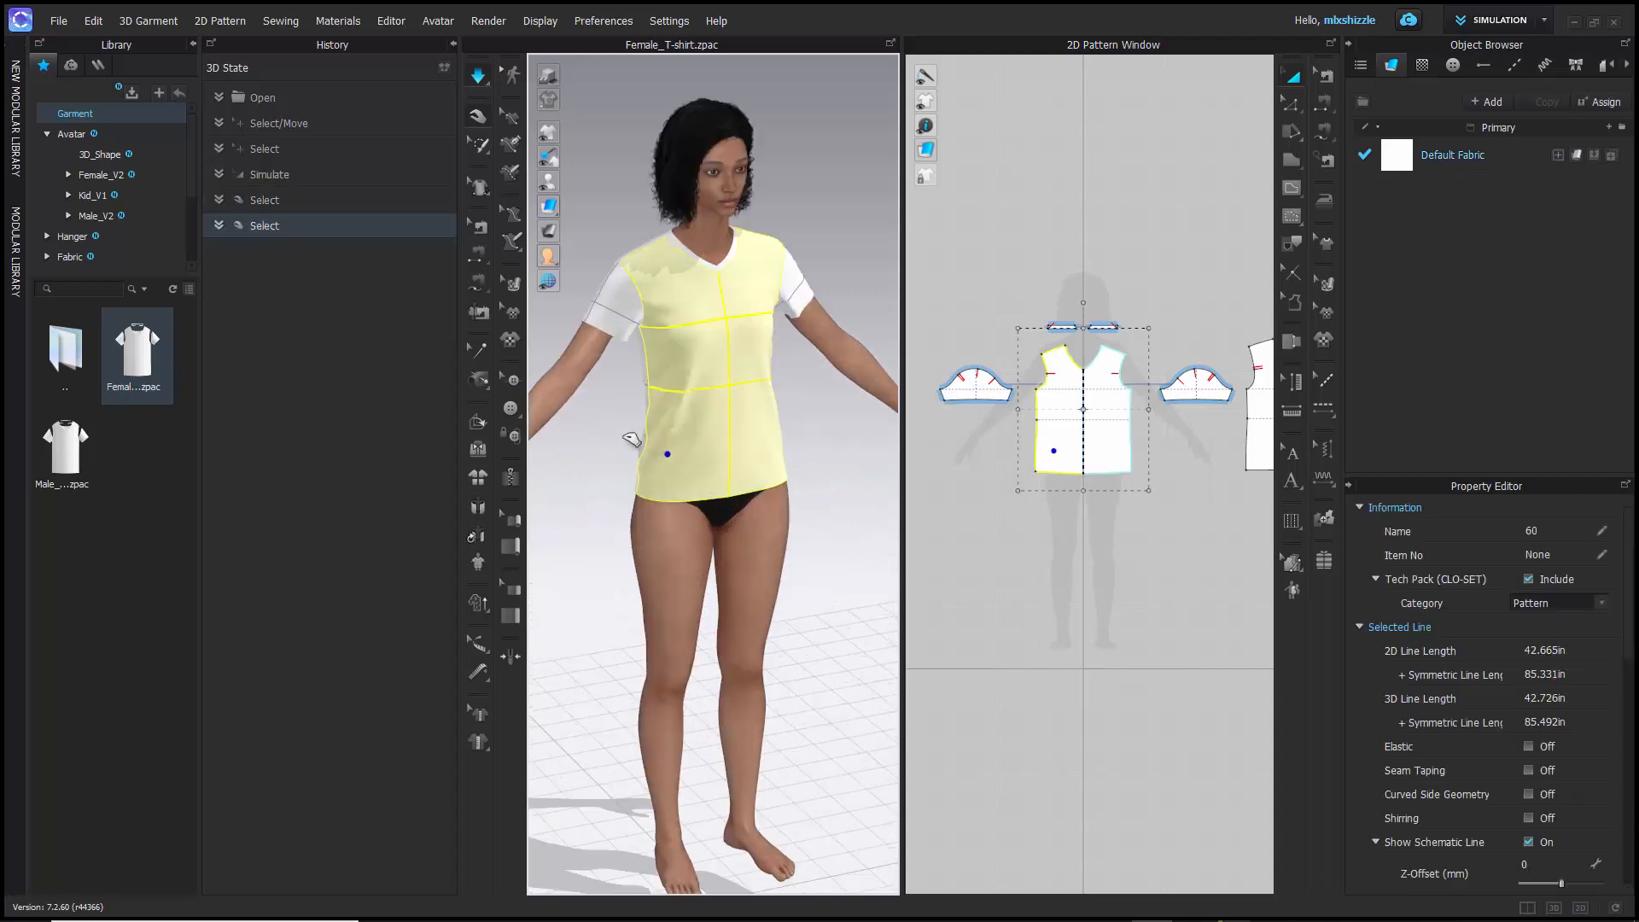
pyautogui.moveTo(632, 440); pyautogui.dragTo(733, 507, button='right')
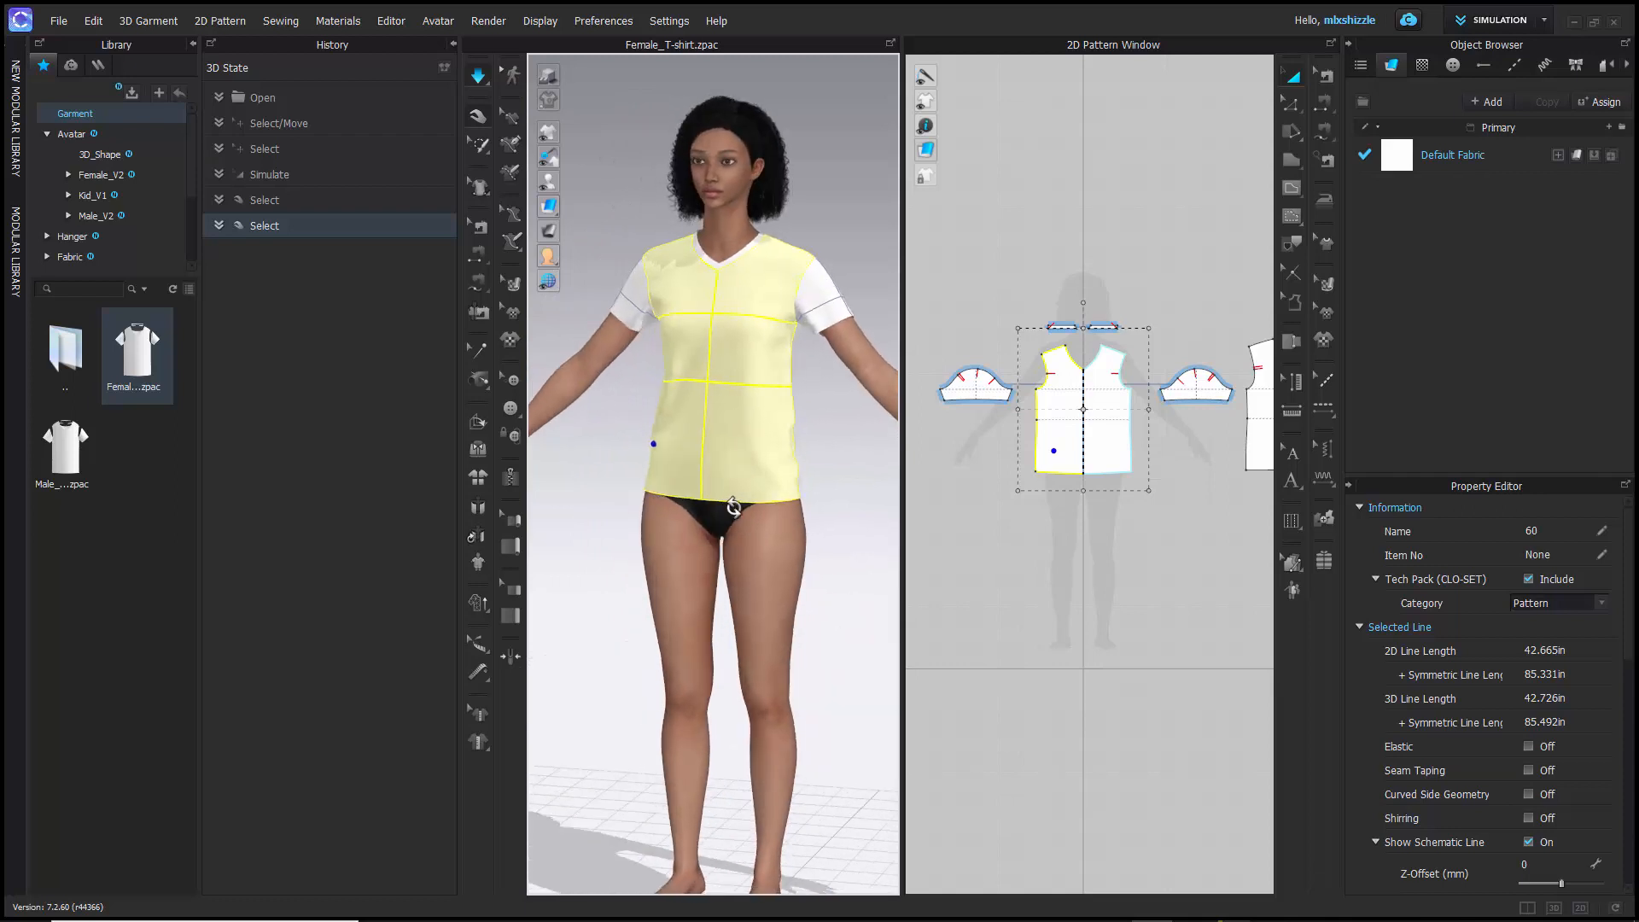
pyautogui.scroll(-2, 729, 509)
pyautogui.scroll(-3, 724, 259)
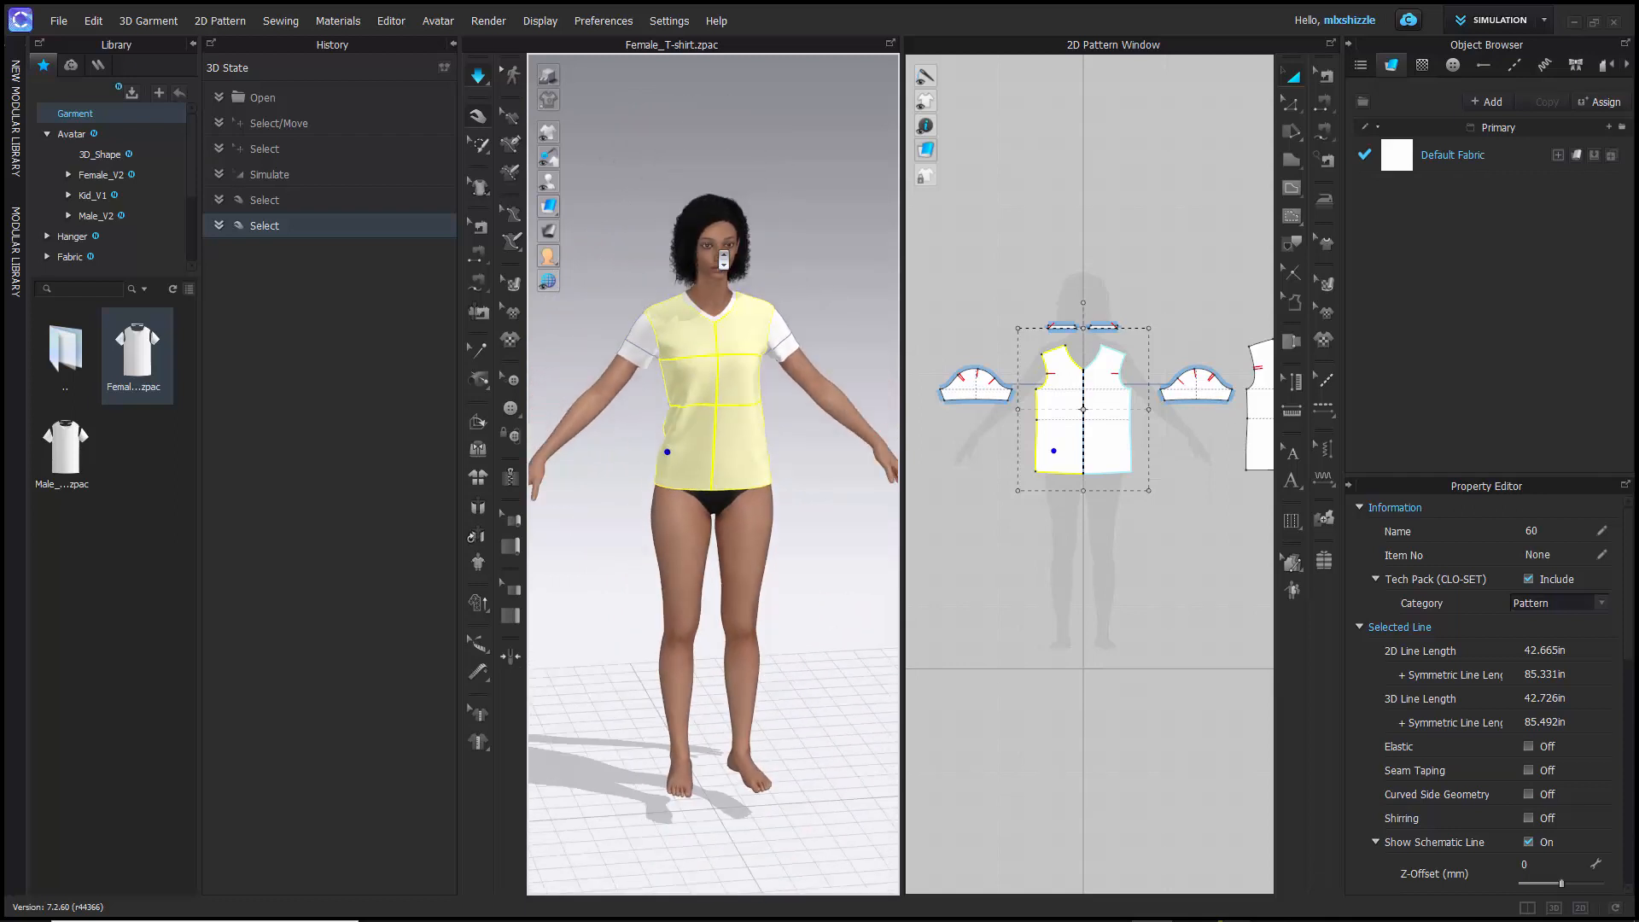
pyautogui.scroll(4, 723, 259)
pyautogui.moveTo(707, 200); pyautogui.dragTo(705, 463, button='middle')
pyautogui.scroll(5, 704, 463)
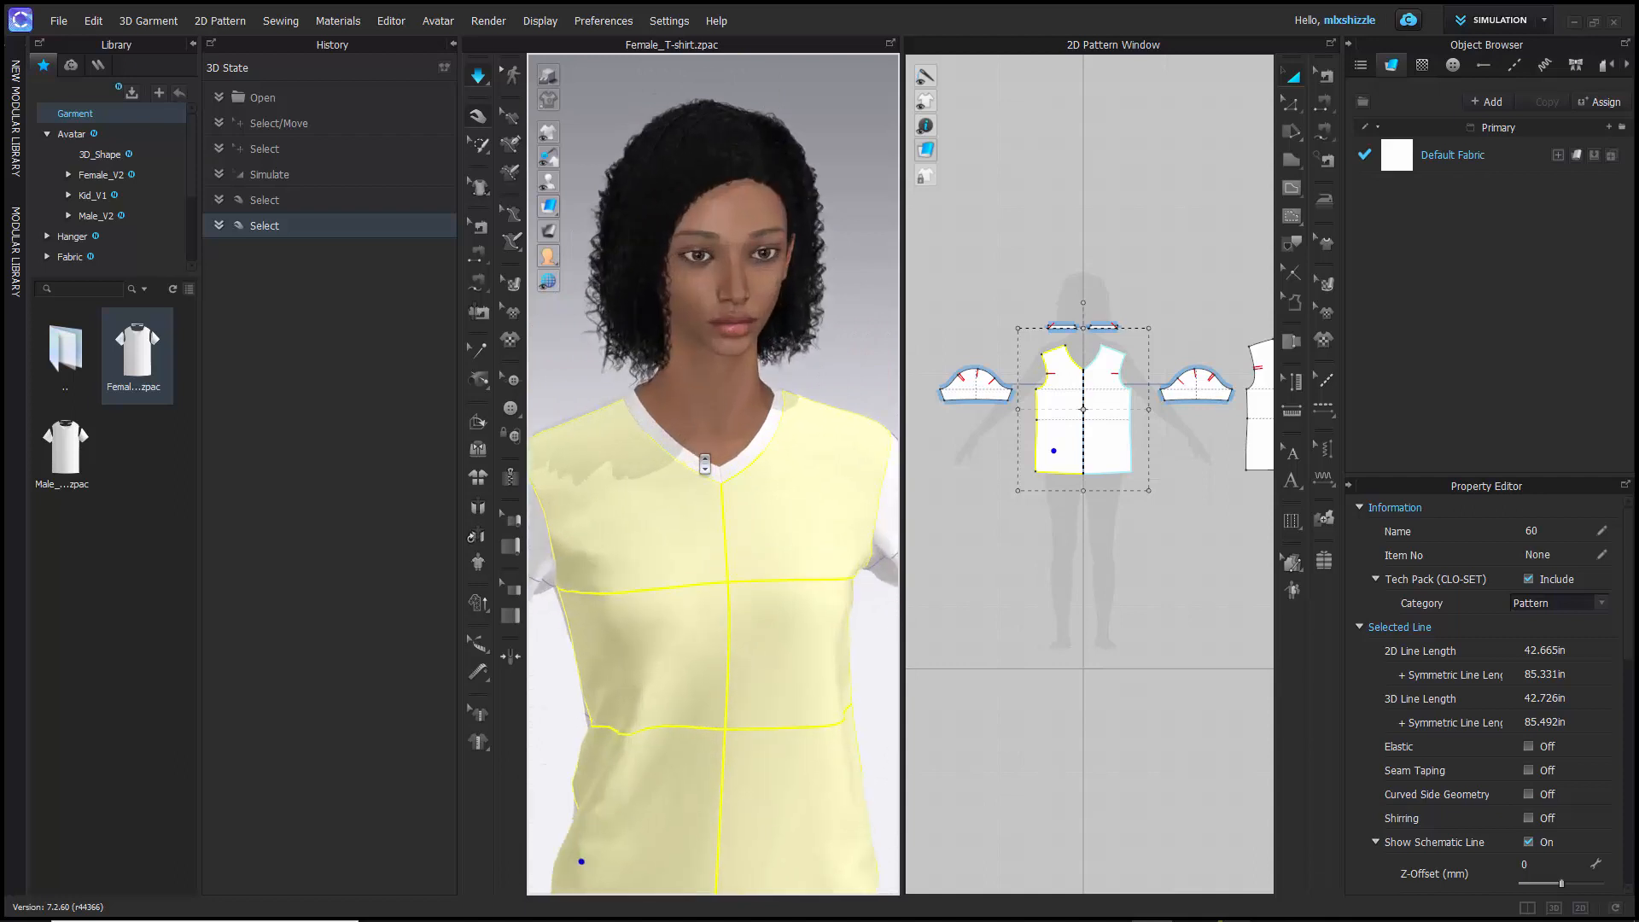
# - Select each half of the V-neck band on the avatar in turn and locate the matching pattern pieces in 2D
pyautogui.click(685, 452)
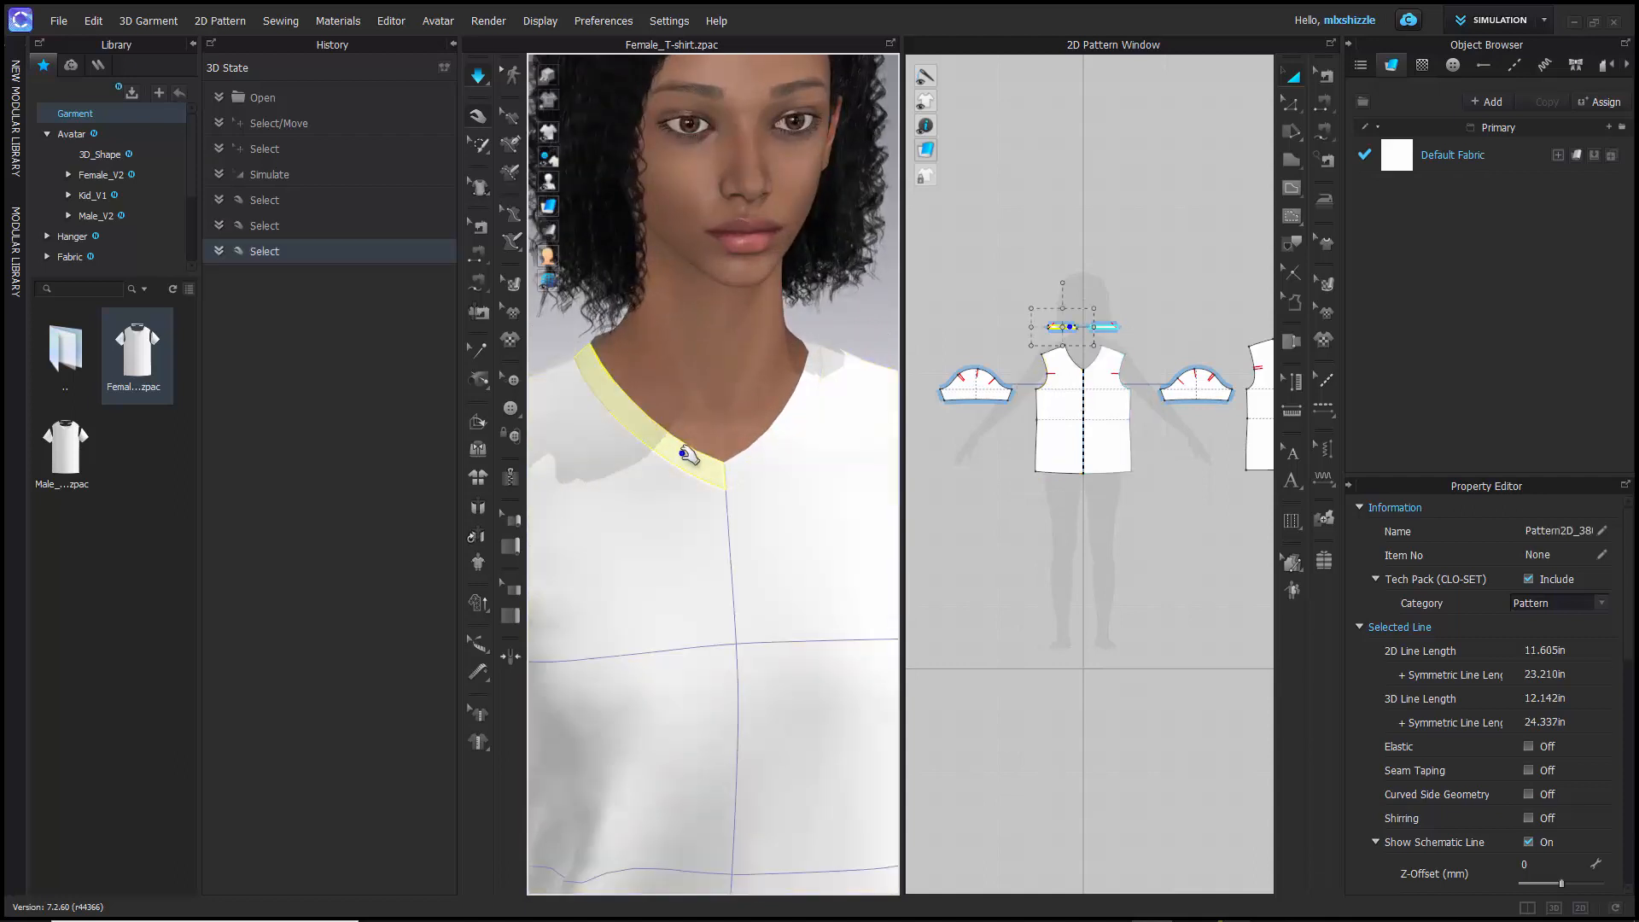
pyautogui.scroll(-3, 1044, 333)
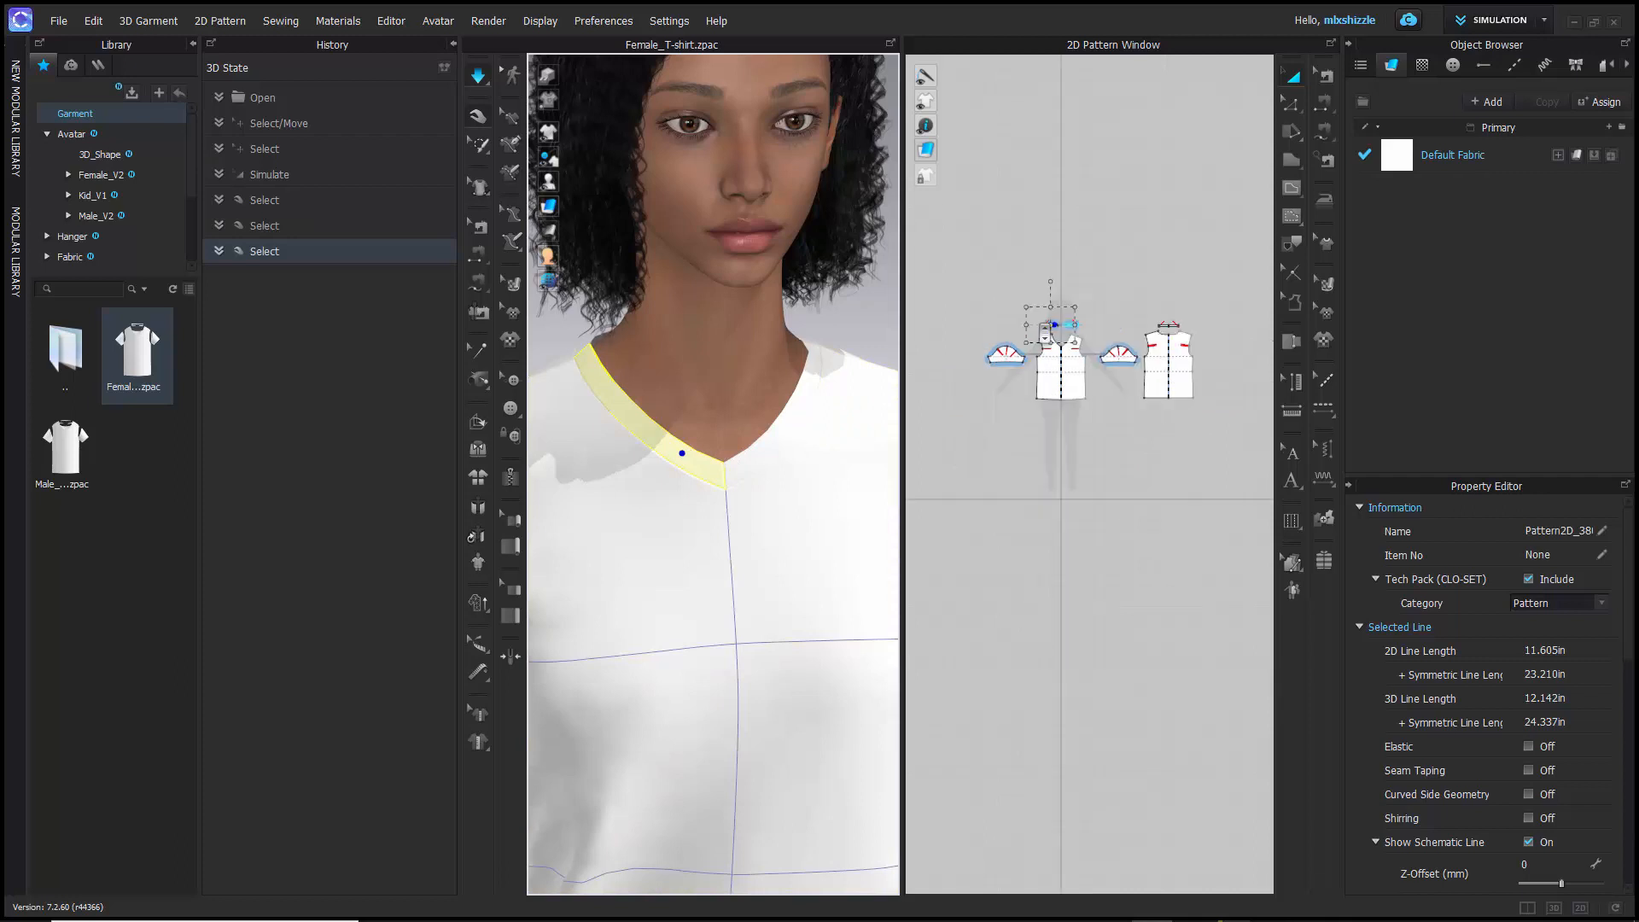
pyautogui.scroll(5, 1045, 333)
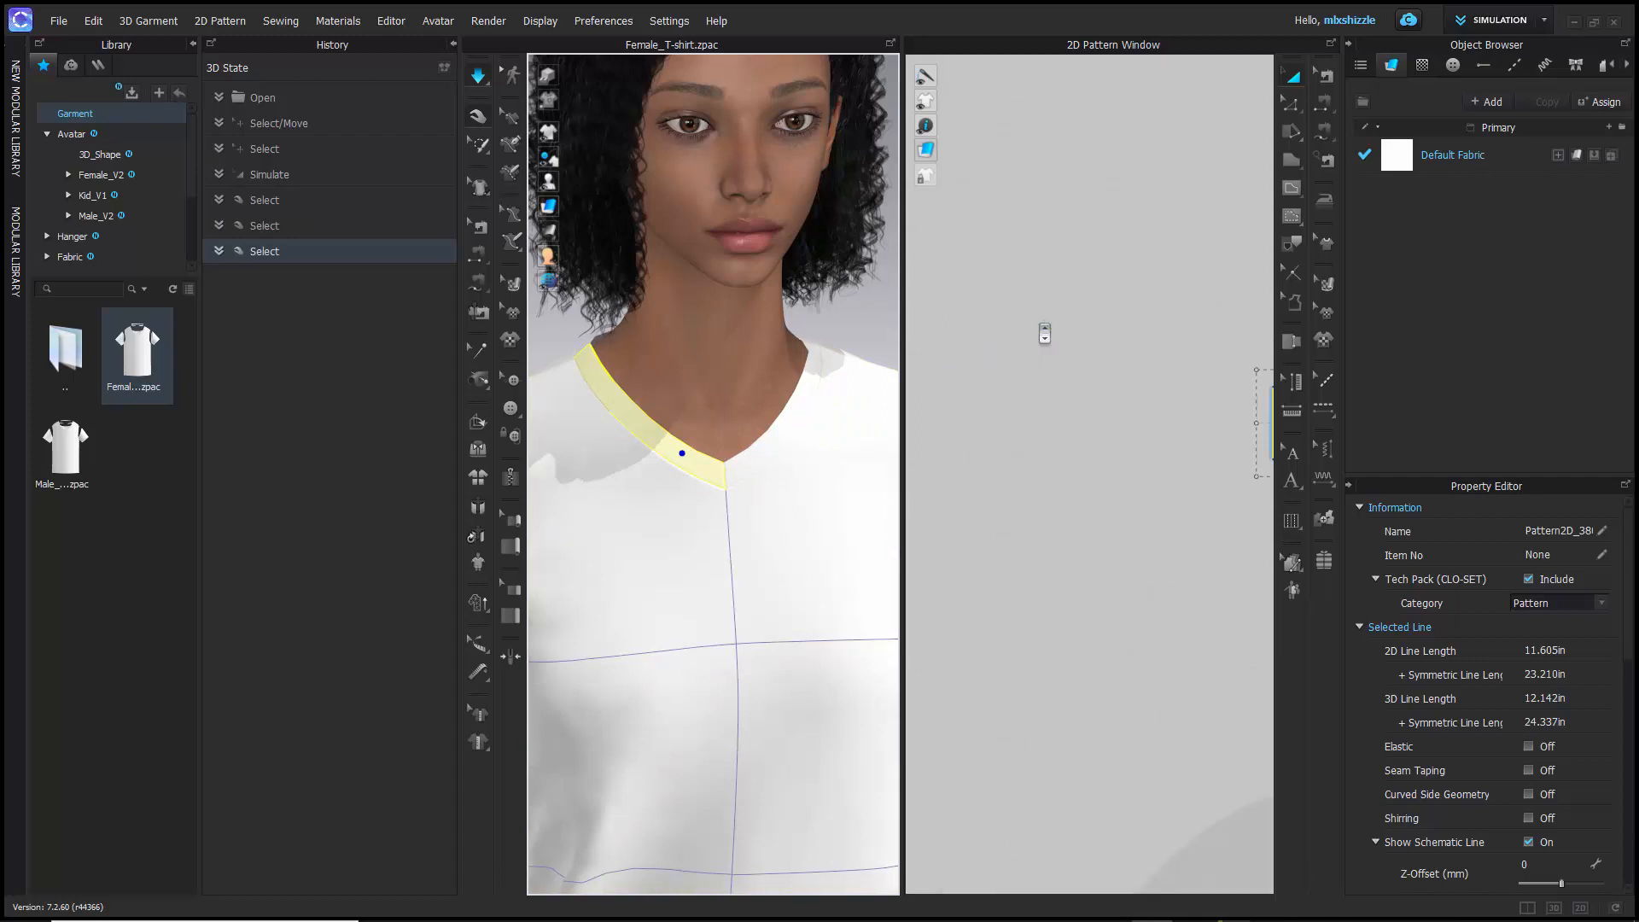
pyautogui.scroll(-4, 1045, 333)
pyautogui.moveTo(1070, 297); pyautogui.dragTo(901, 333, button='middle')
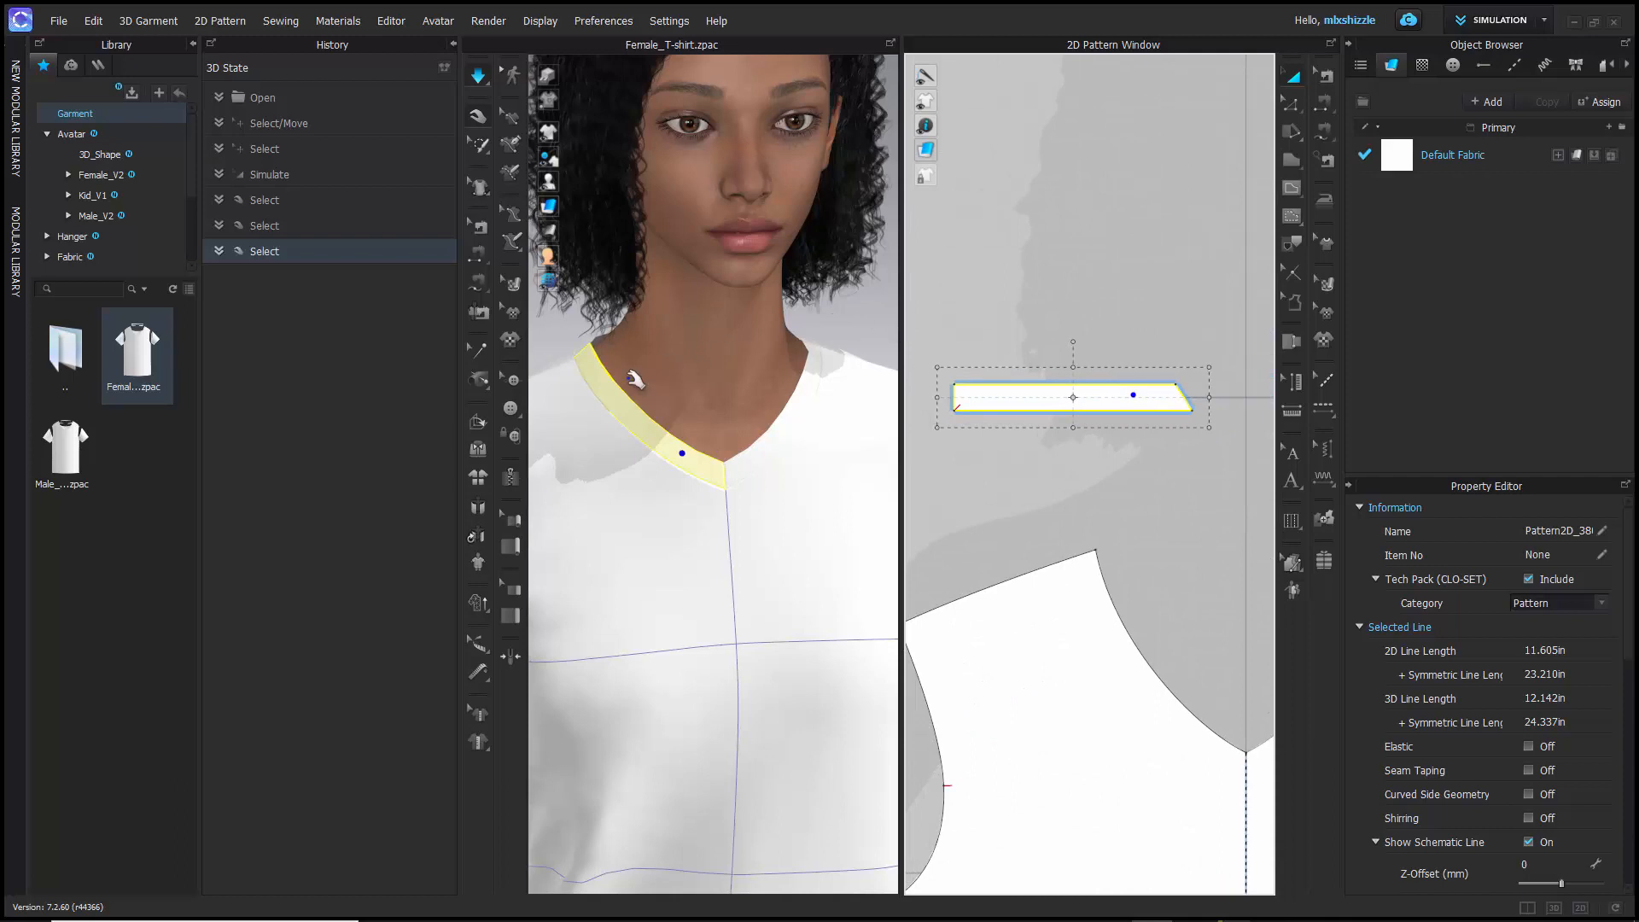
pyautogui.click(762, 457)
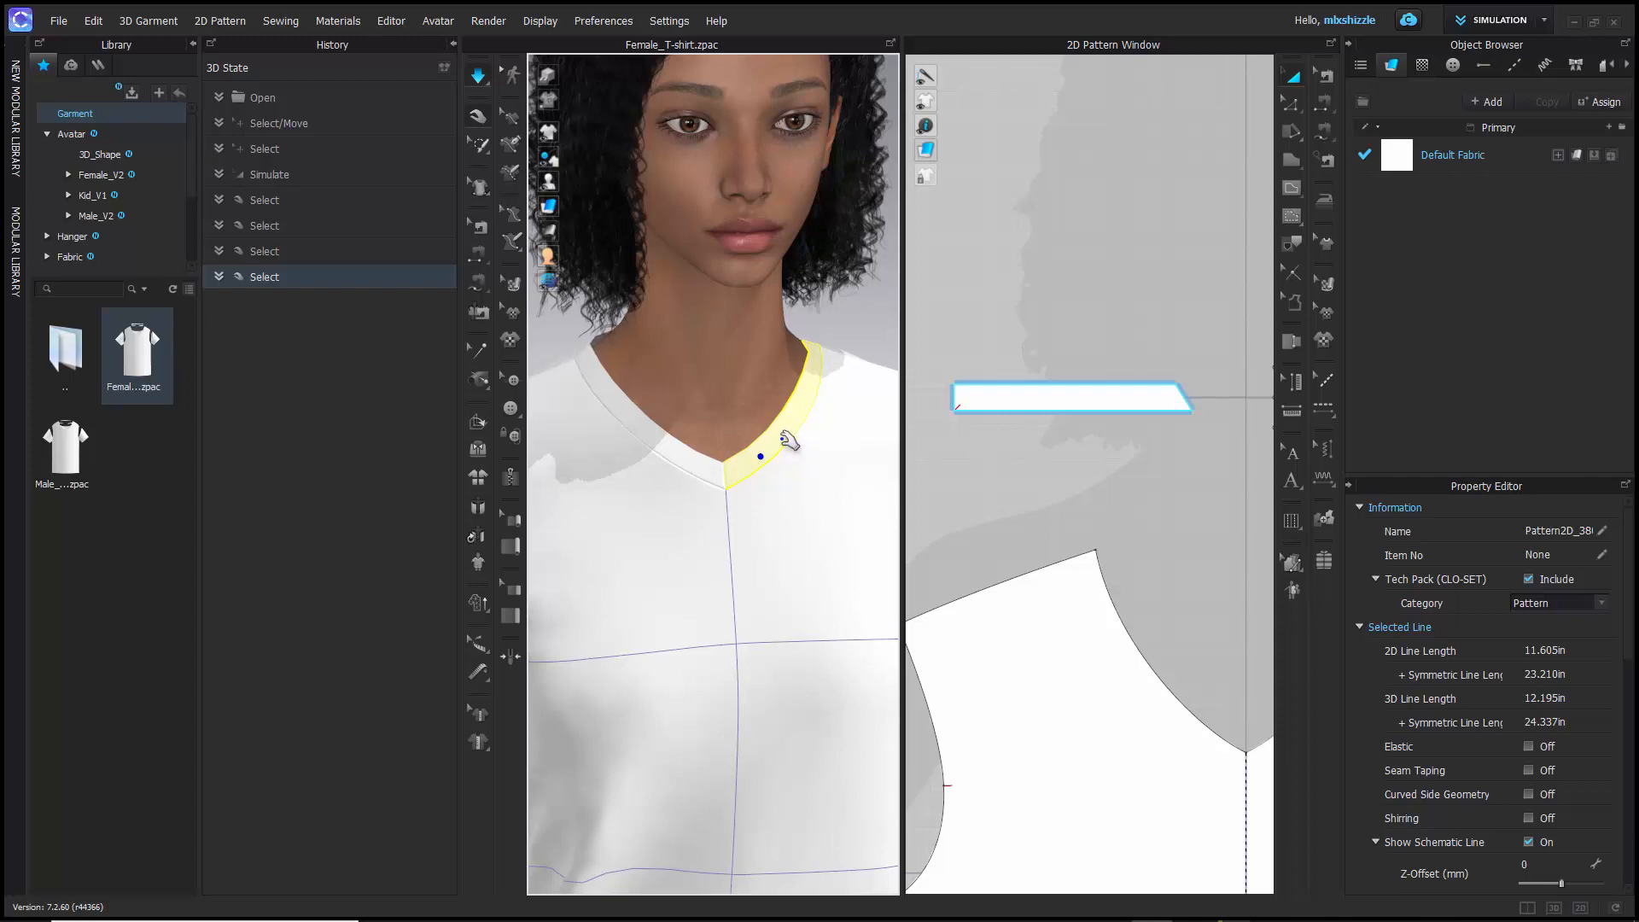
pyautogui.click(678, 452)
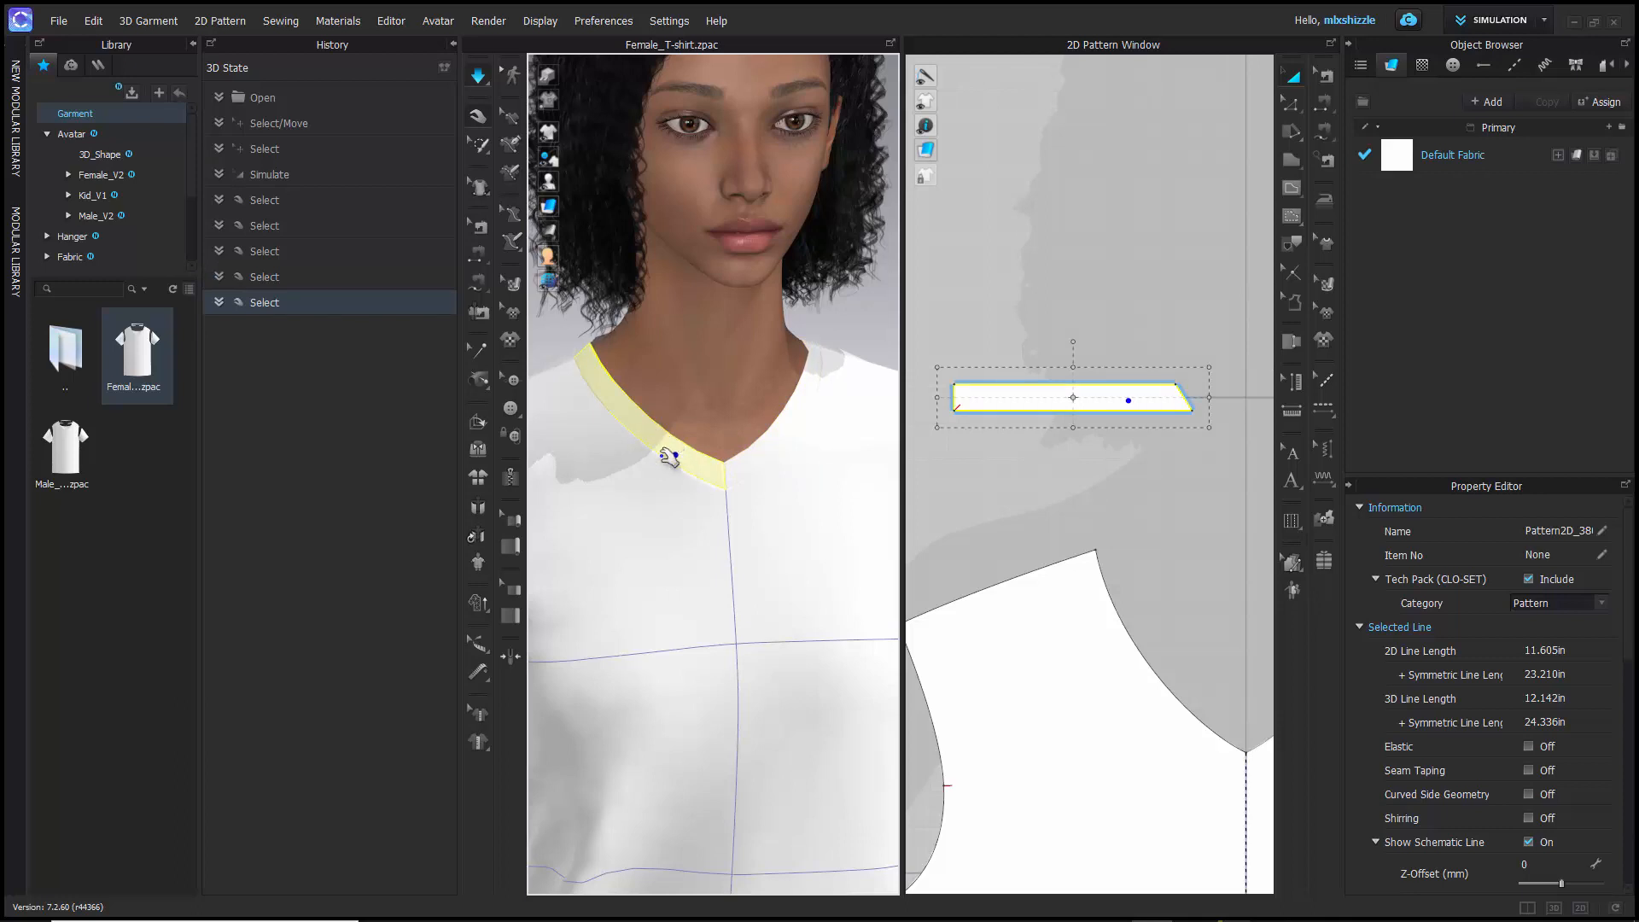
pyautogui.click(776, 445)
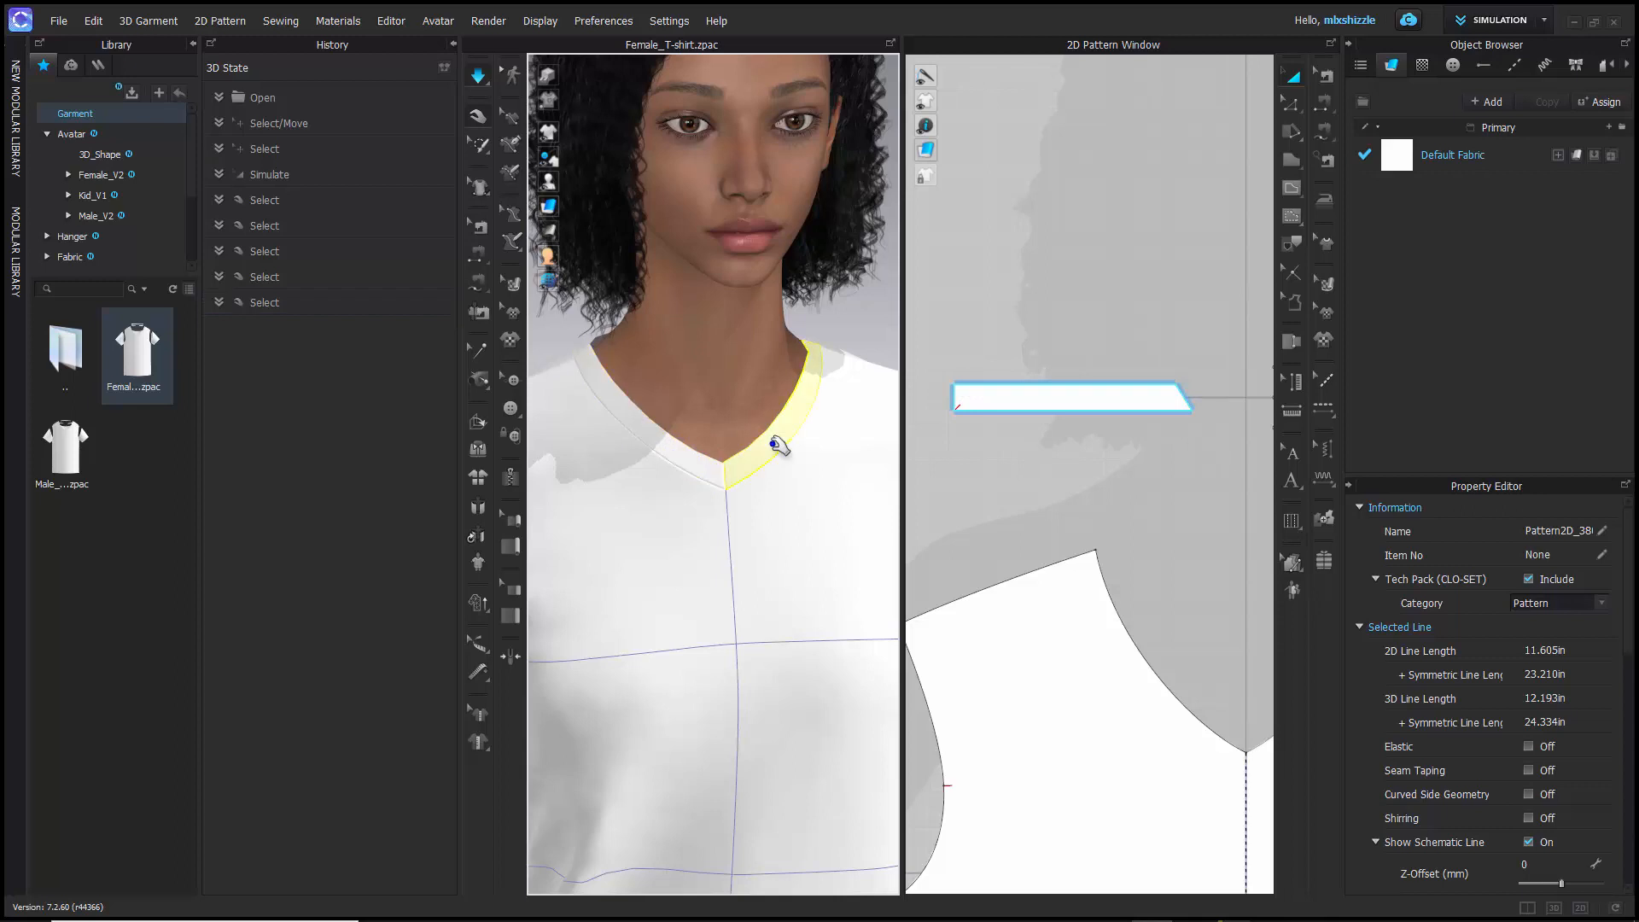
# - Reselect the front body panel on the avatar and compare it with its pattern piece in the 2D window
pyautogui.click(806, 553)
pyautogui.scroll(3, 813, 568)
pyautogui.scroll(-8, 813, 568)
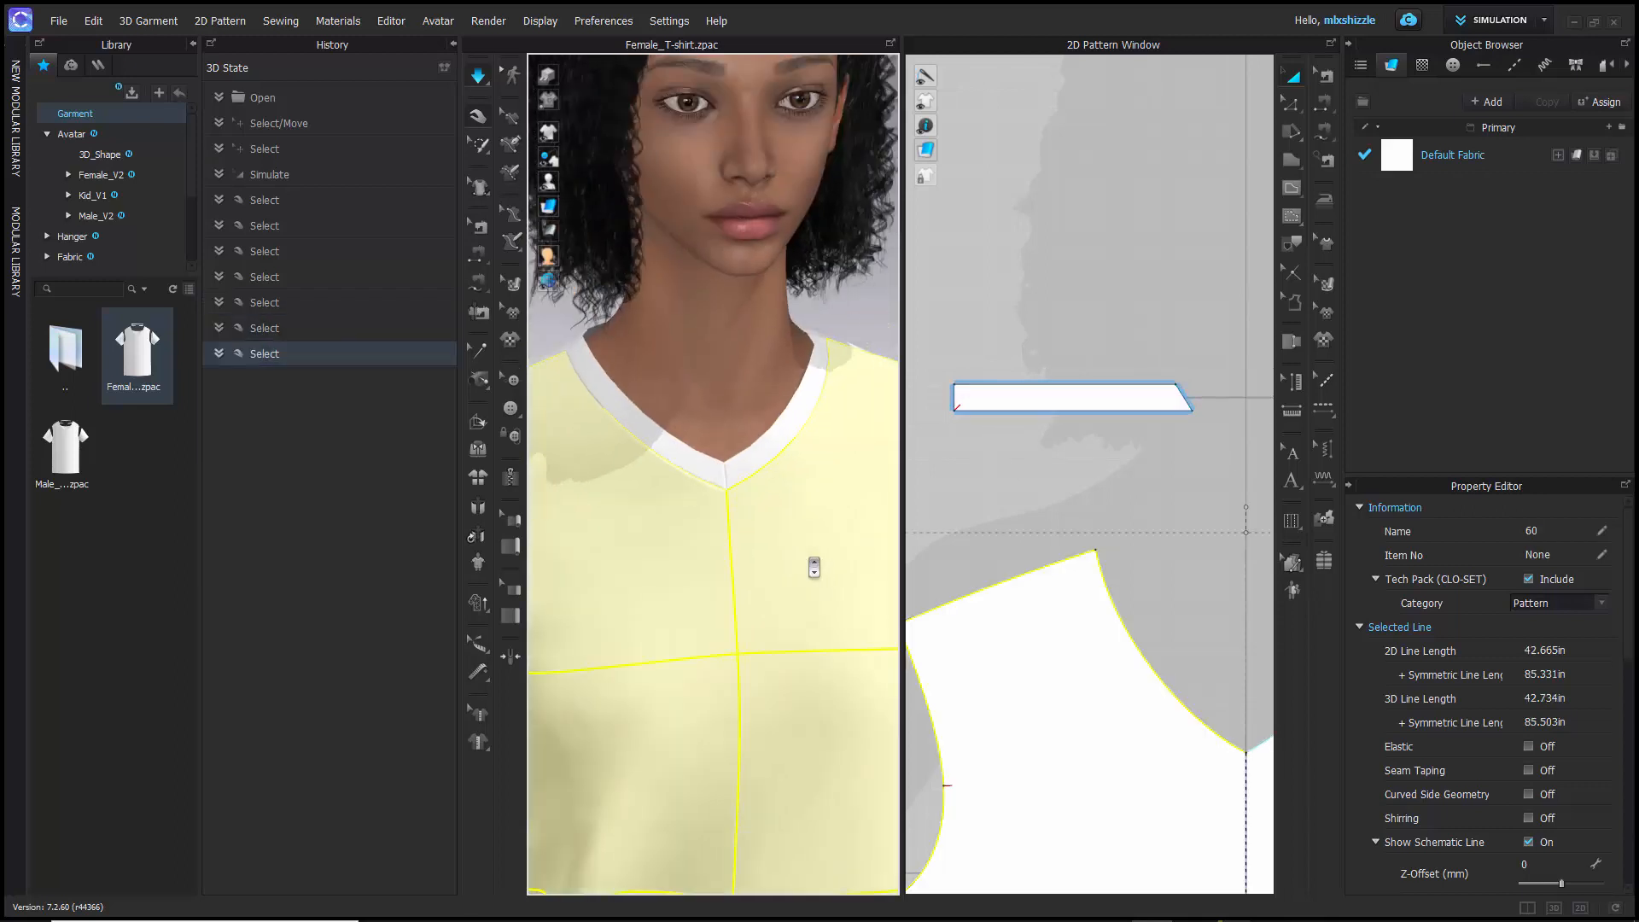
pyautogui.scroll(-4, 1045, 627)
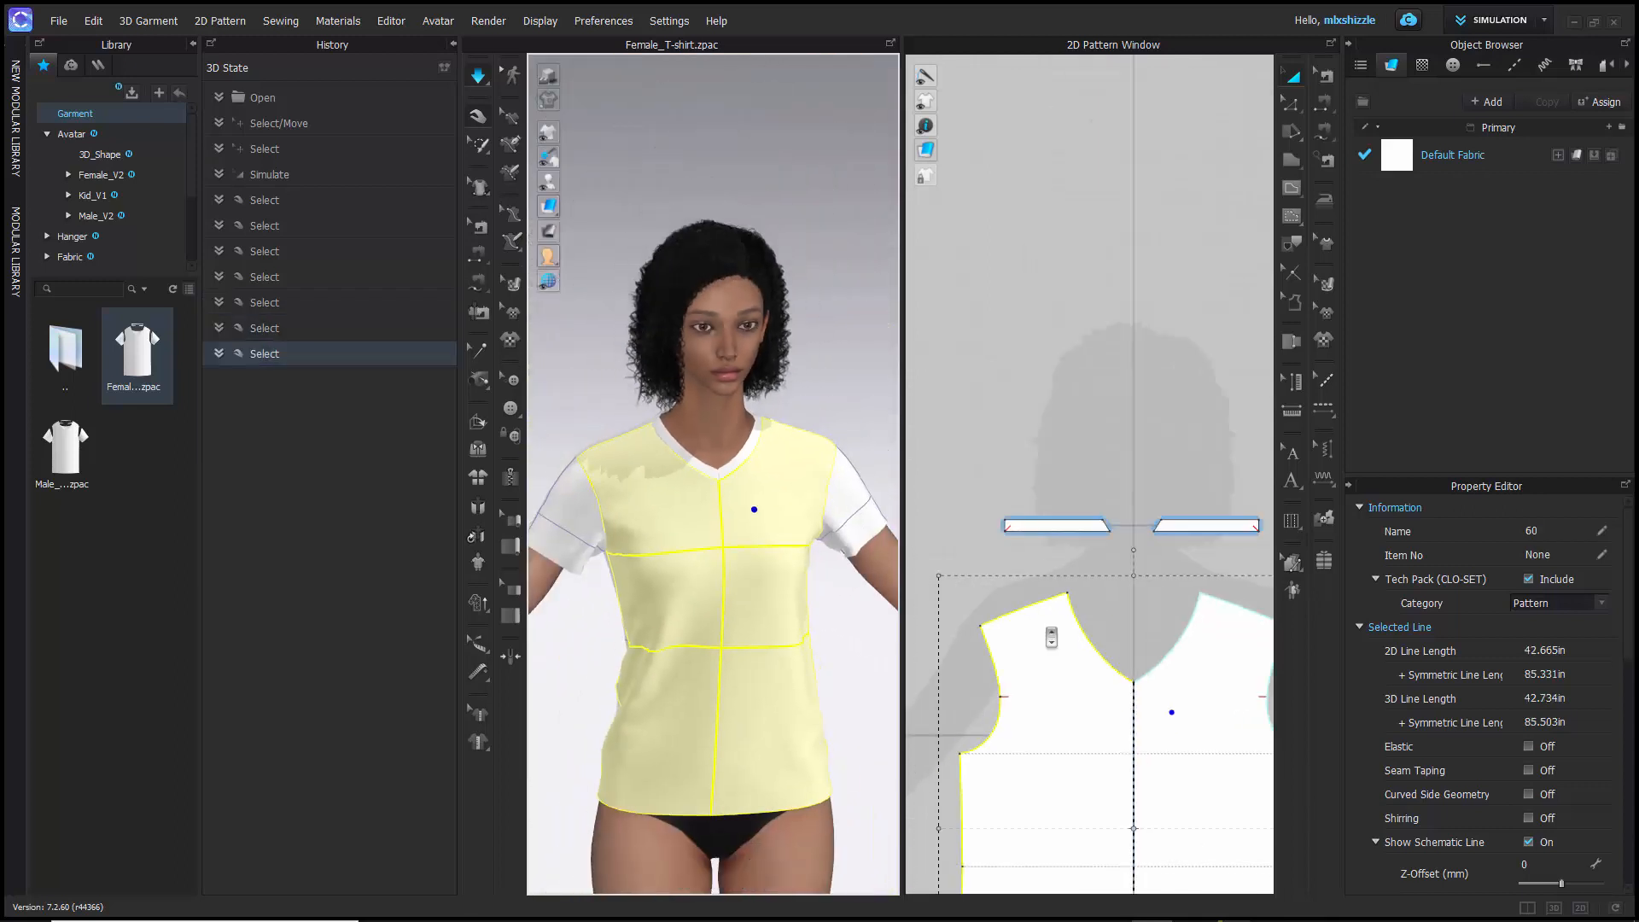
pyautogui.scroll(-4, 1045, 627)
pyautogui.moveTo(1044, 561); pyautogui.dragTo(1050, 445, button='middle')
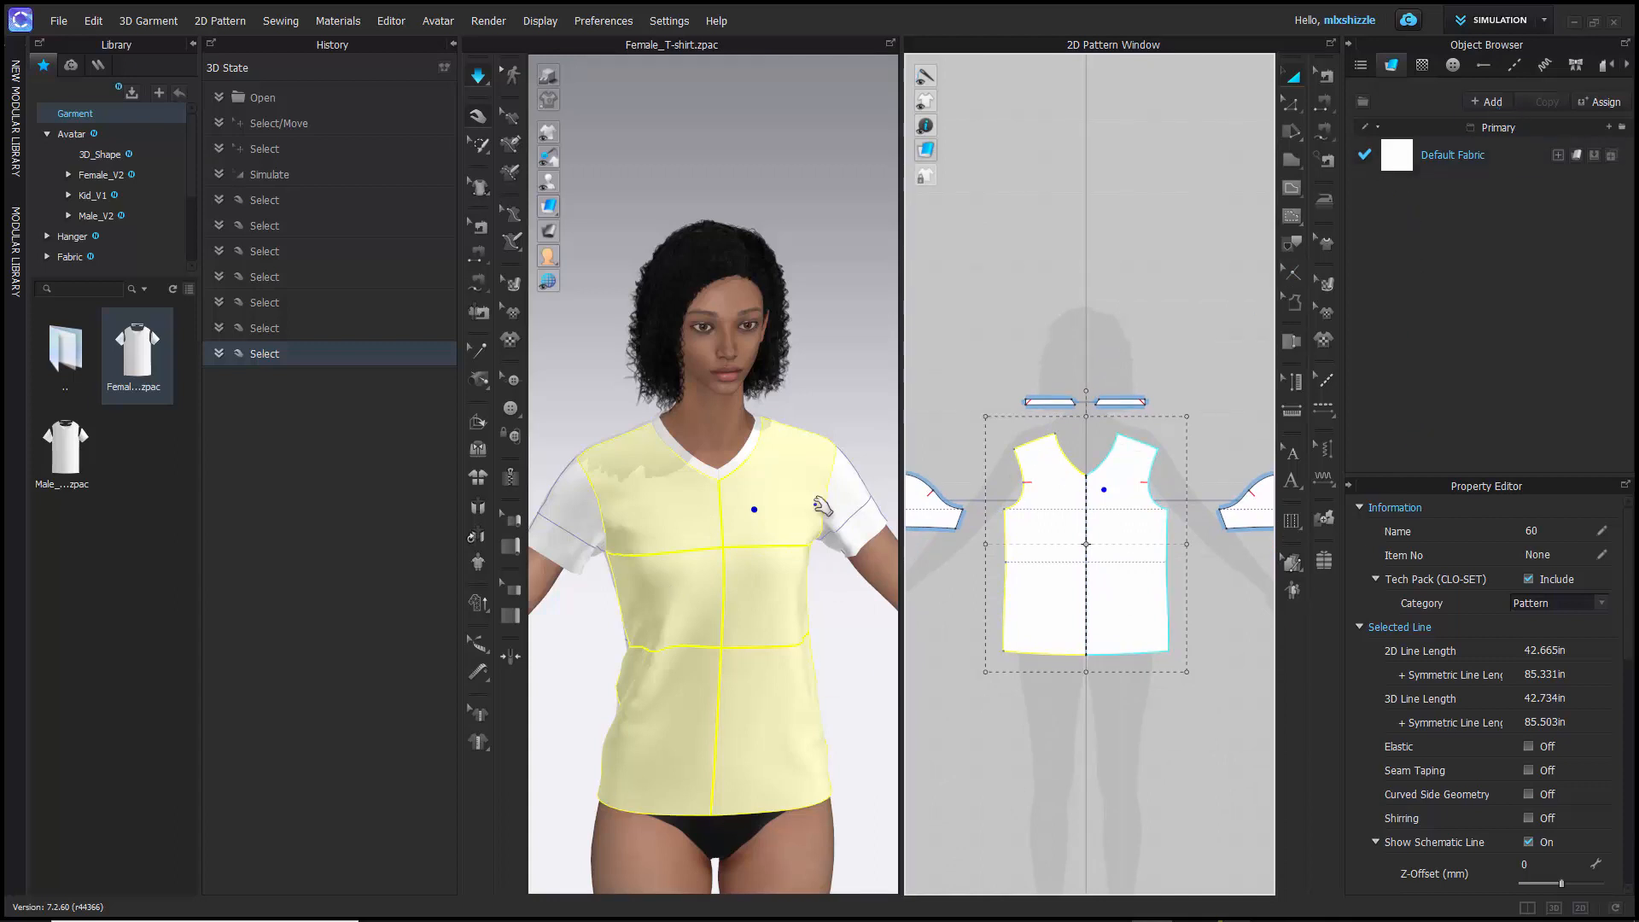
pyautogui.click(770, 509)
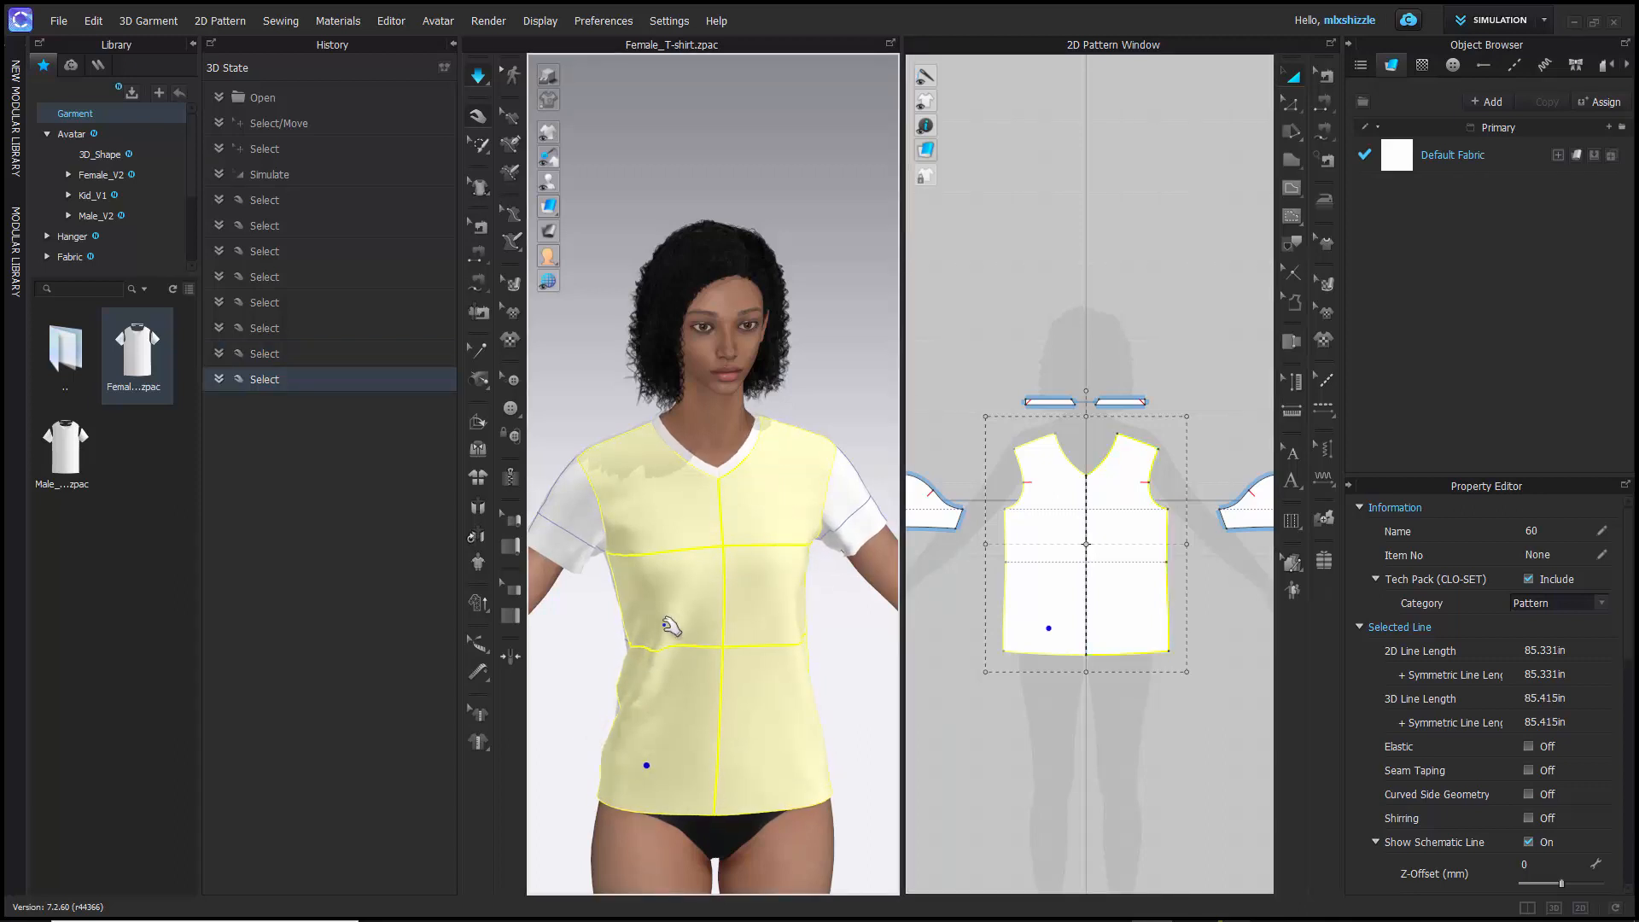
# - View the avatar from behind, select the T-shirt's back panel, and return to a full-body front view
pyautogui.scroll(2, 636, 624)
pyautogui.scroll(-4, 636, 630)
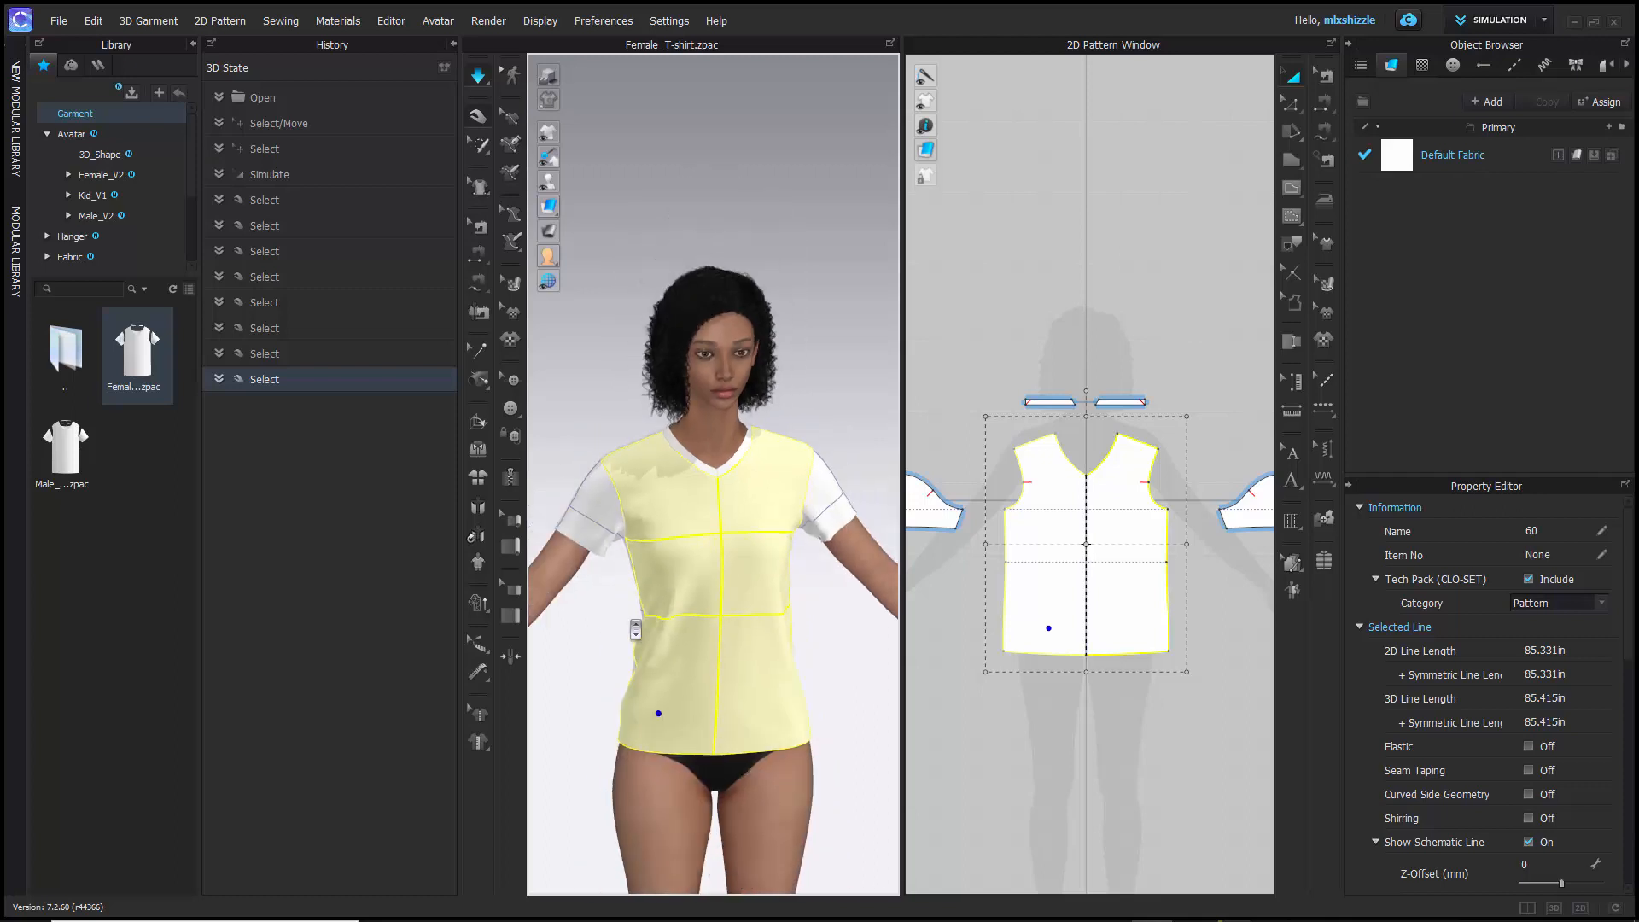
pyautogui.moveTo(623, 708); pyautogui.dragTo(976, 697, button='right')
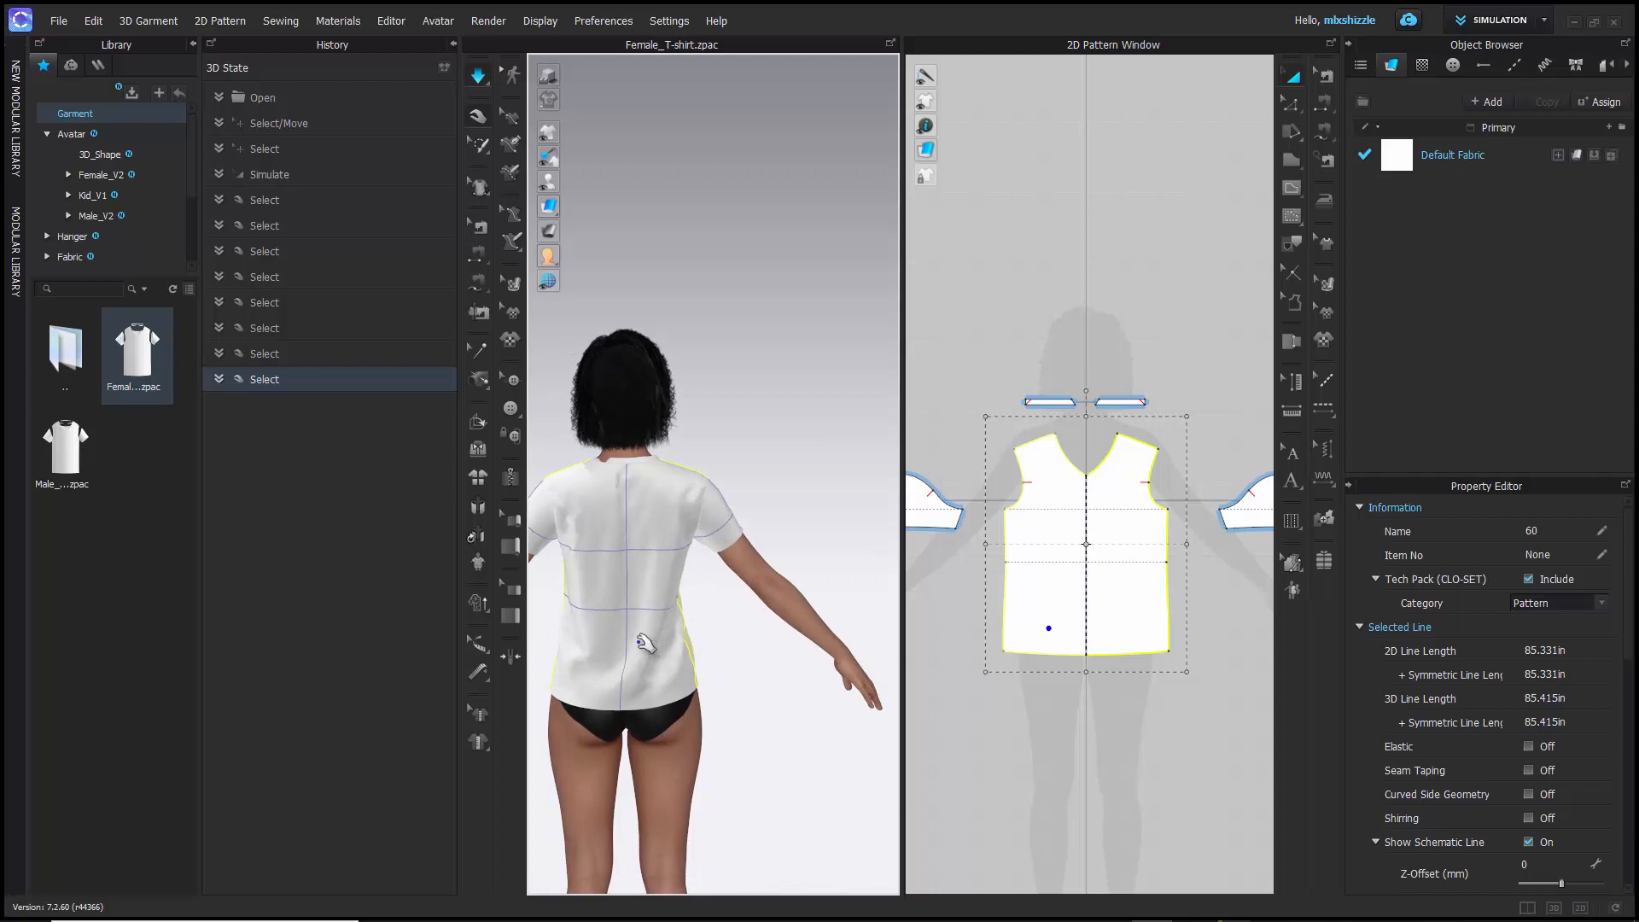
pyautogui.moveTo(648, 610); pyautogui.dragTo(640, 566)
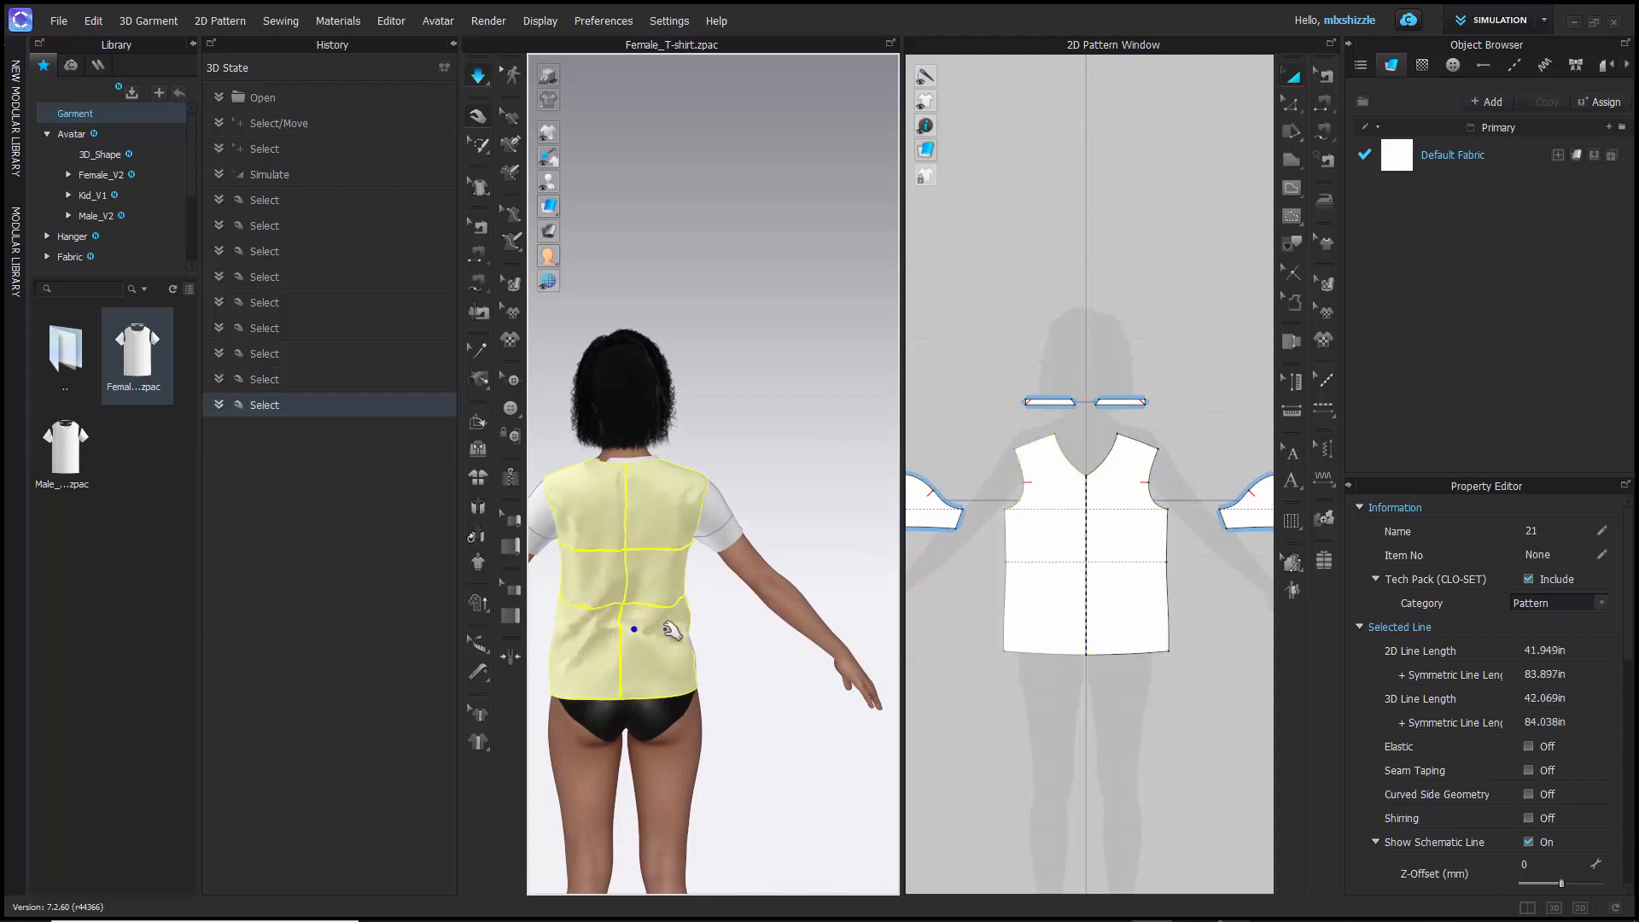
pyautogui.moveTo(764, 680); pyautogui.dragTo(649, 675, button='right')
pyautogui.scroll(-5, 648, 675)
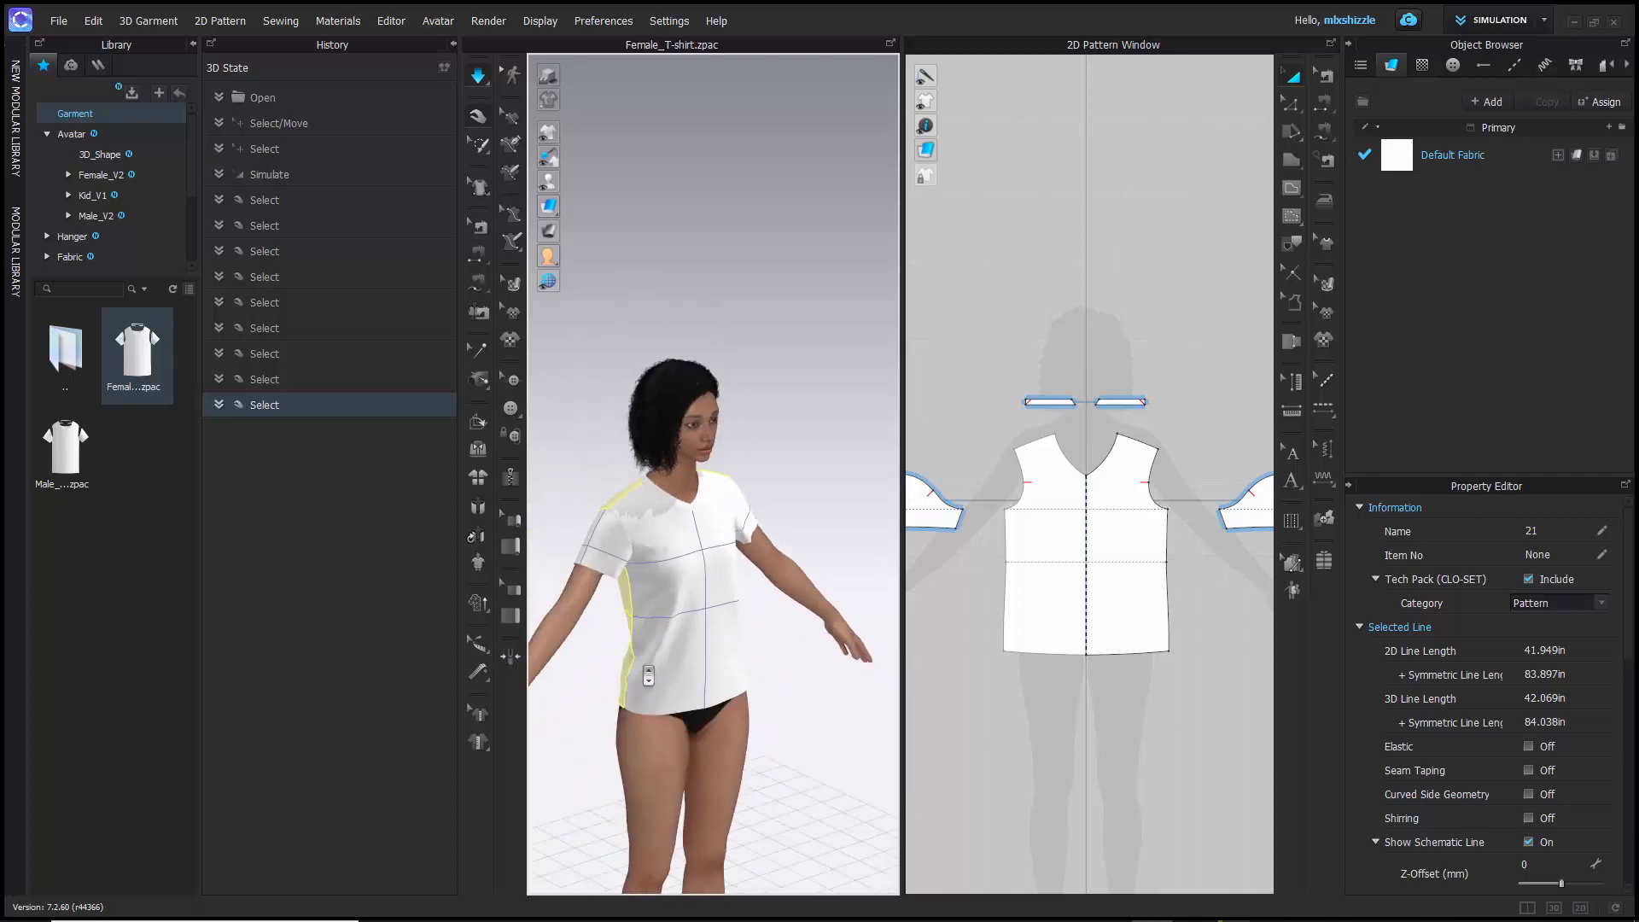
pyautogui.moveTo(655, 679); pyautogui.dragTo(666, 541, button='middle')
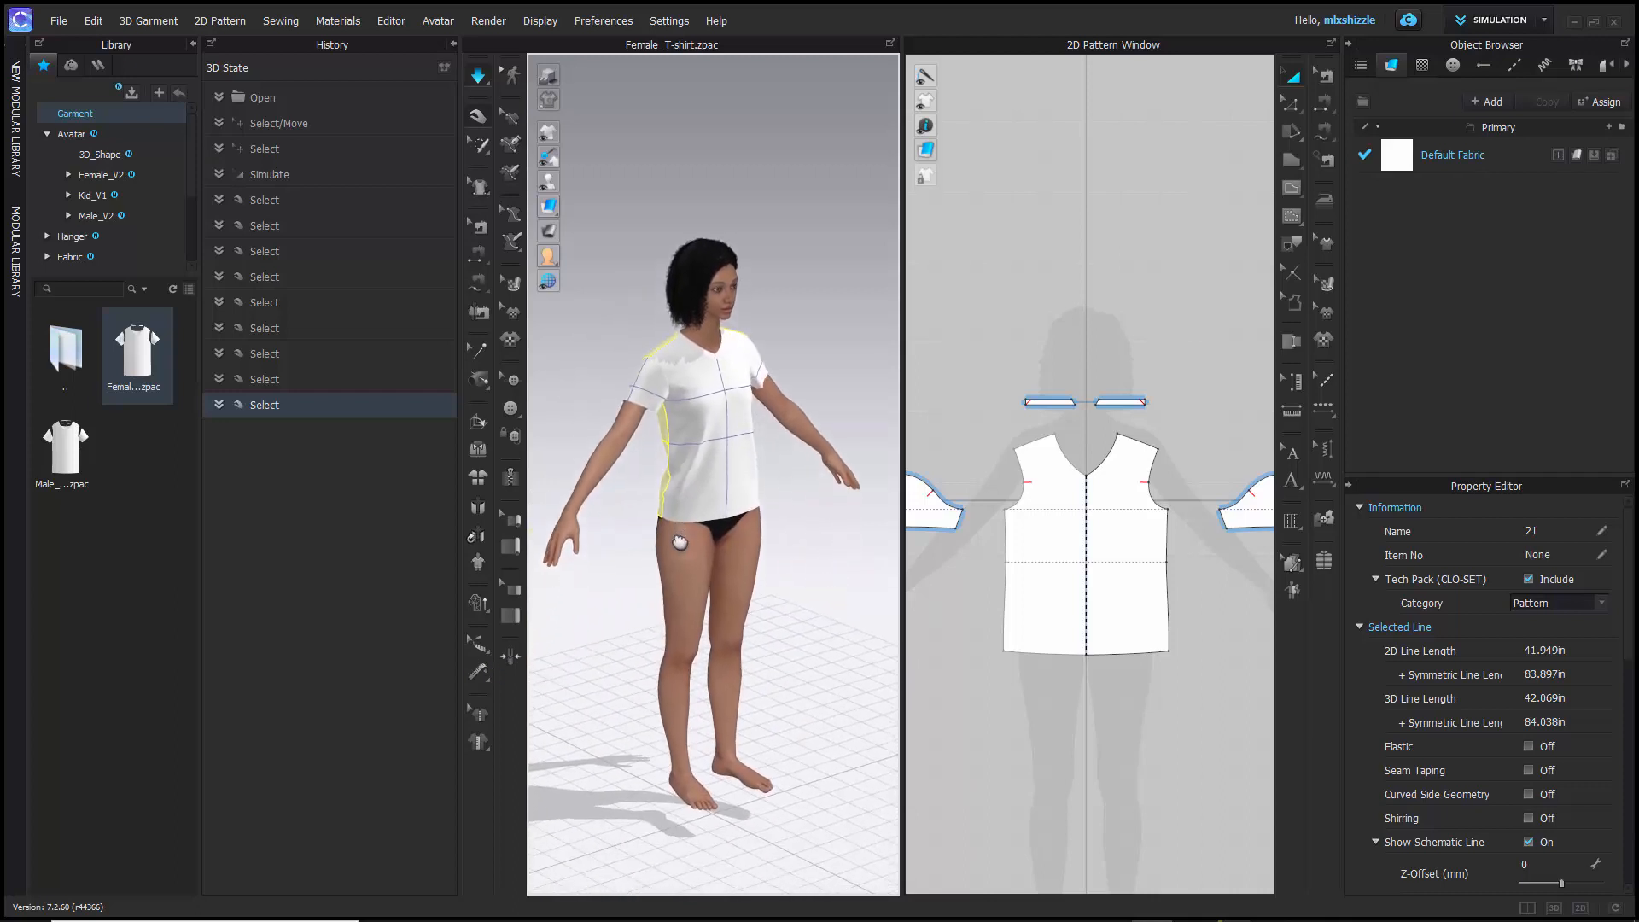
# - Show only the 3D garment window and run the T-shirt simulation again
pyautogui.click(1555, 908)
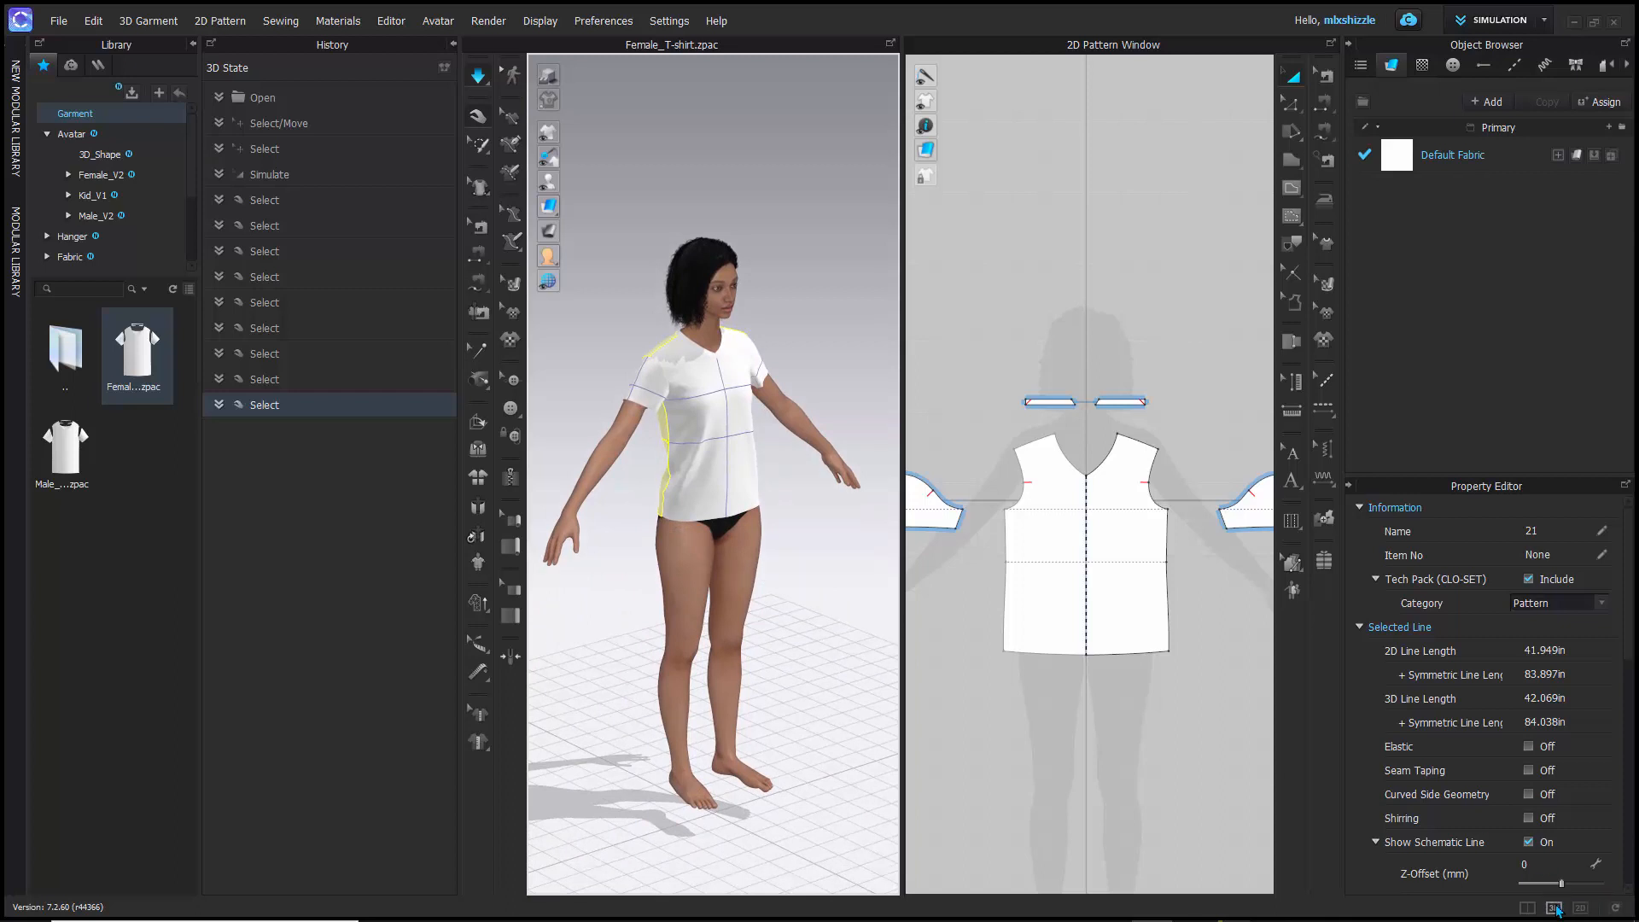
pyautogui.moveTo(818, 613); pyautogui.dragTo(739, 603, button='right')
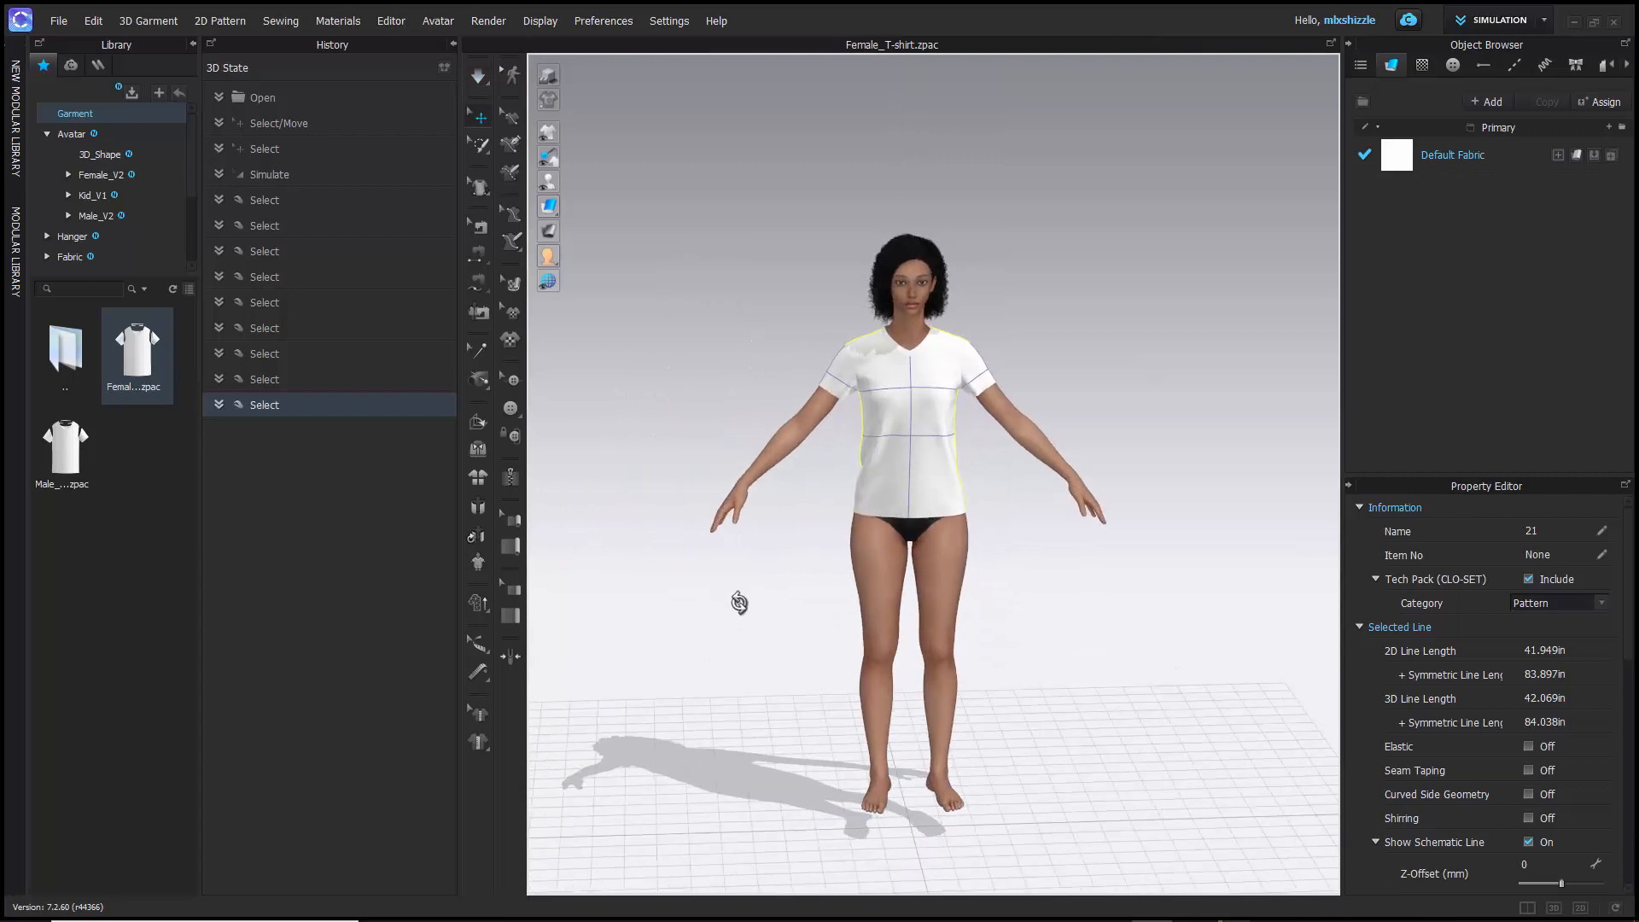
pyautogui.press('space')
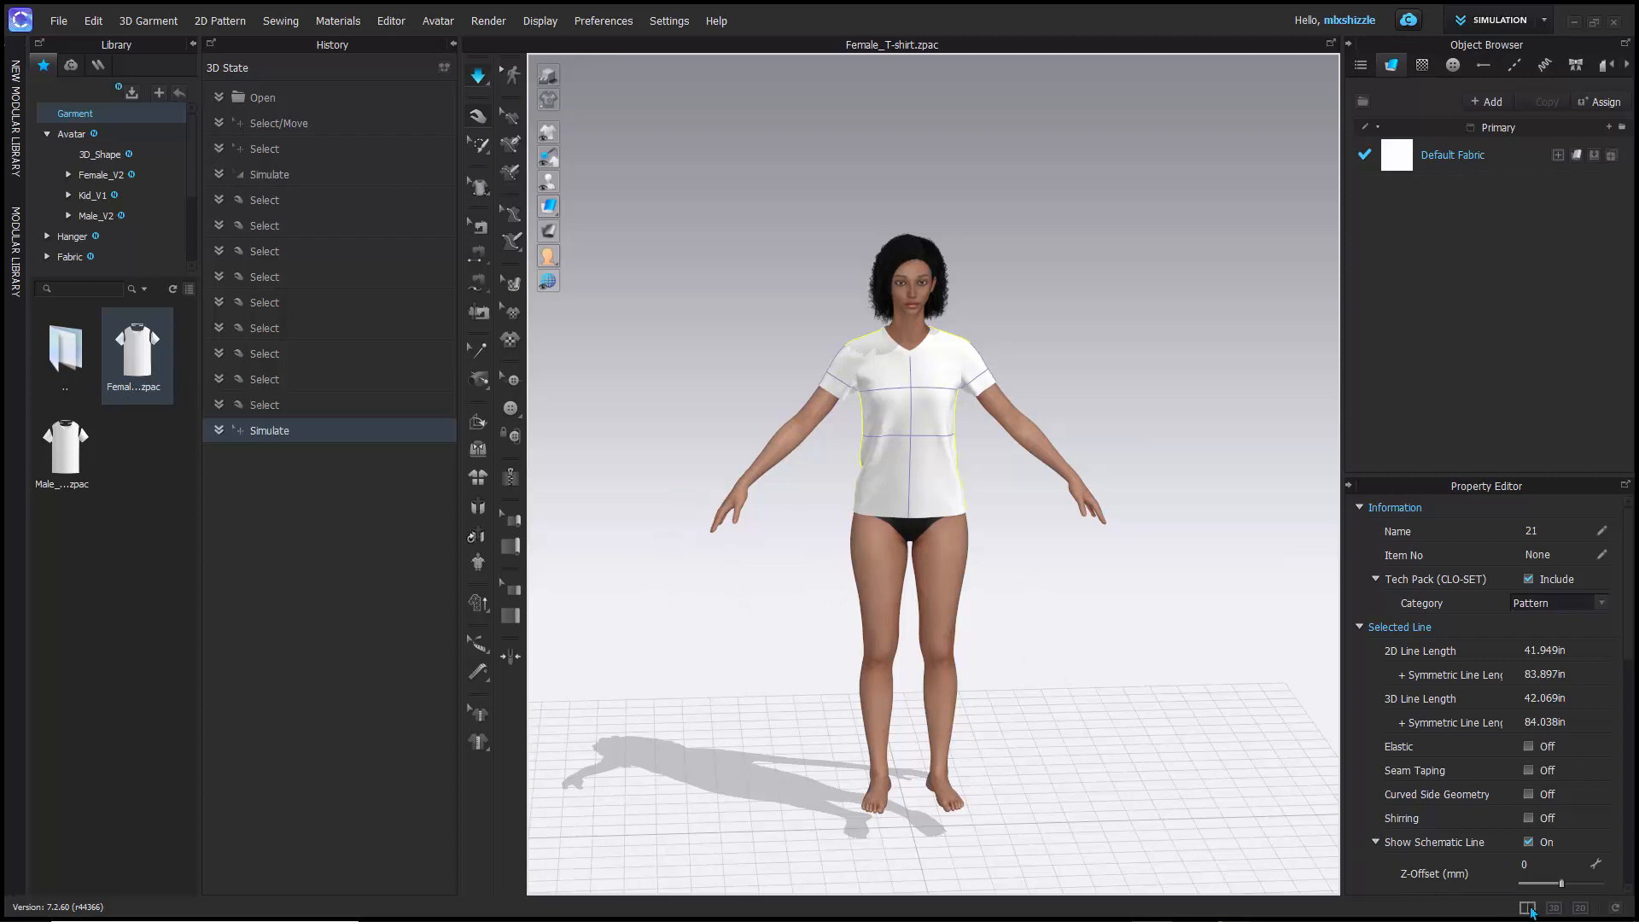
# - Return to the side-by-side 3D and 2D layout and examine the simulated T-shirt next to its patterns
pyautogui.click(1527, 909)
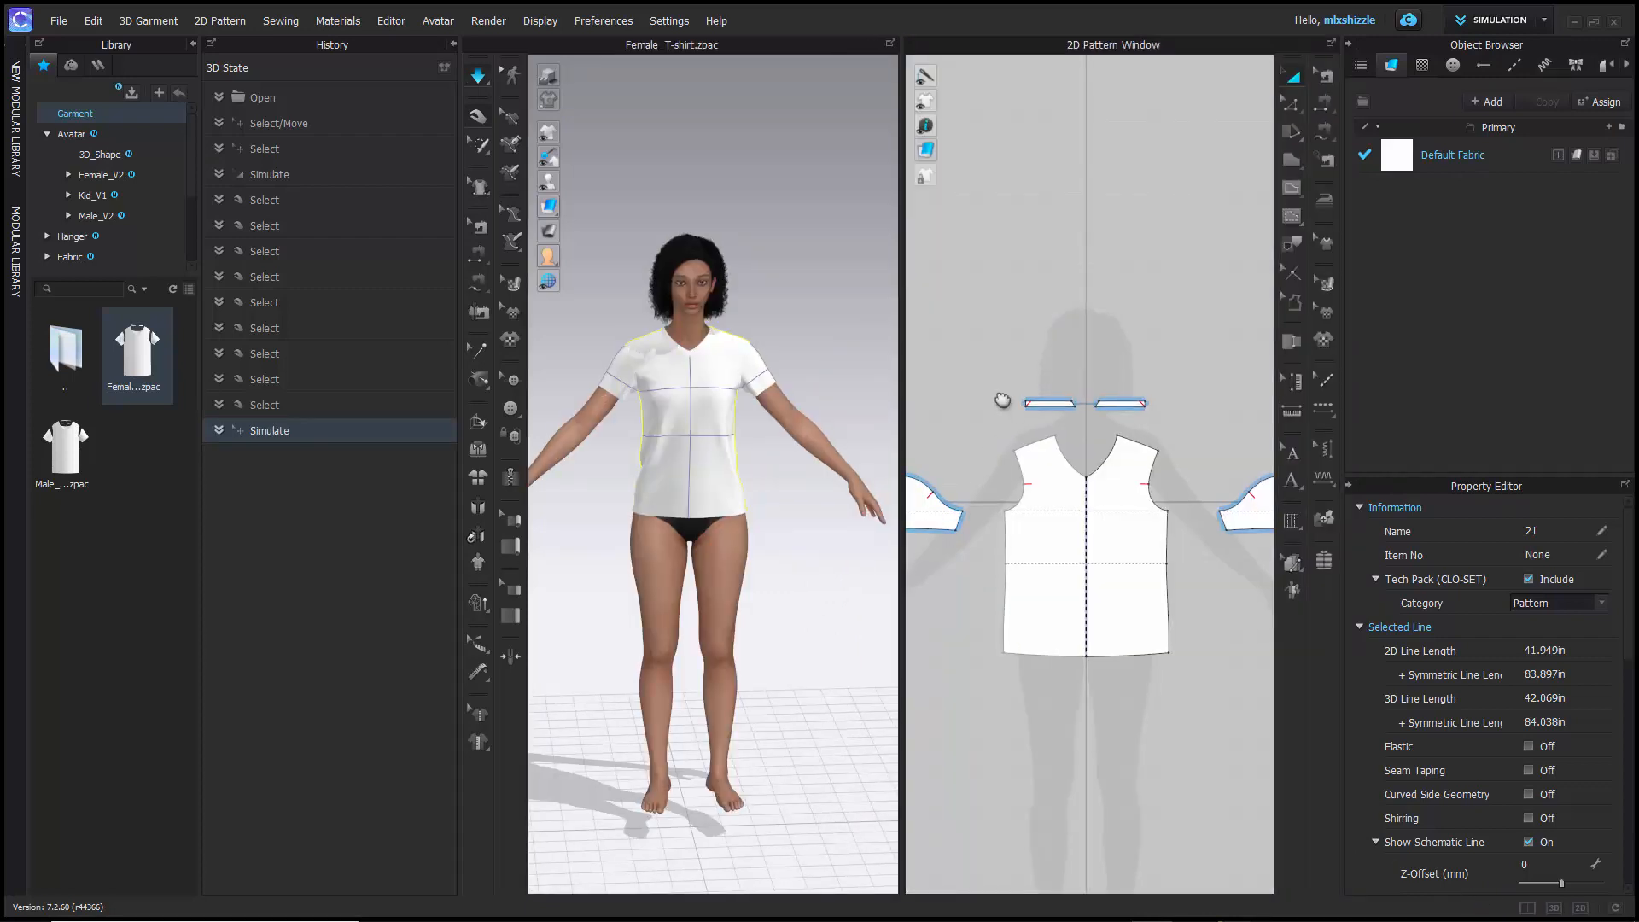
pyautogui.moveTo(1002, 402); pyautogui.dragTo(1032, 339, button='right')
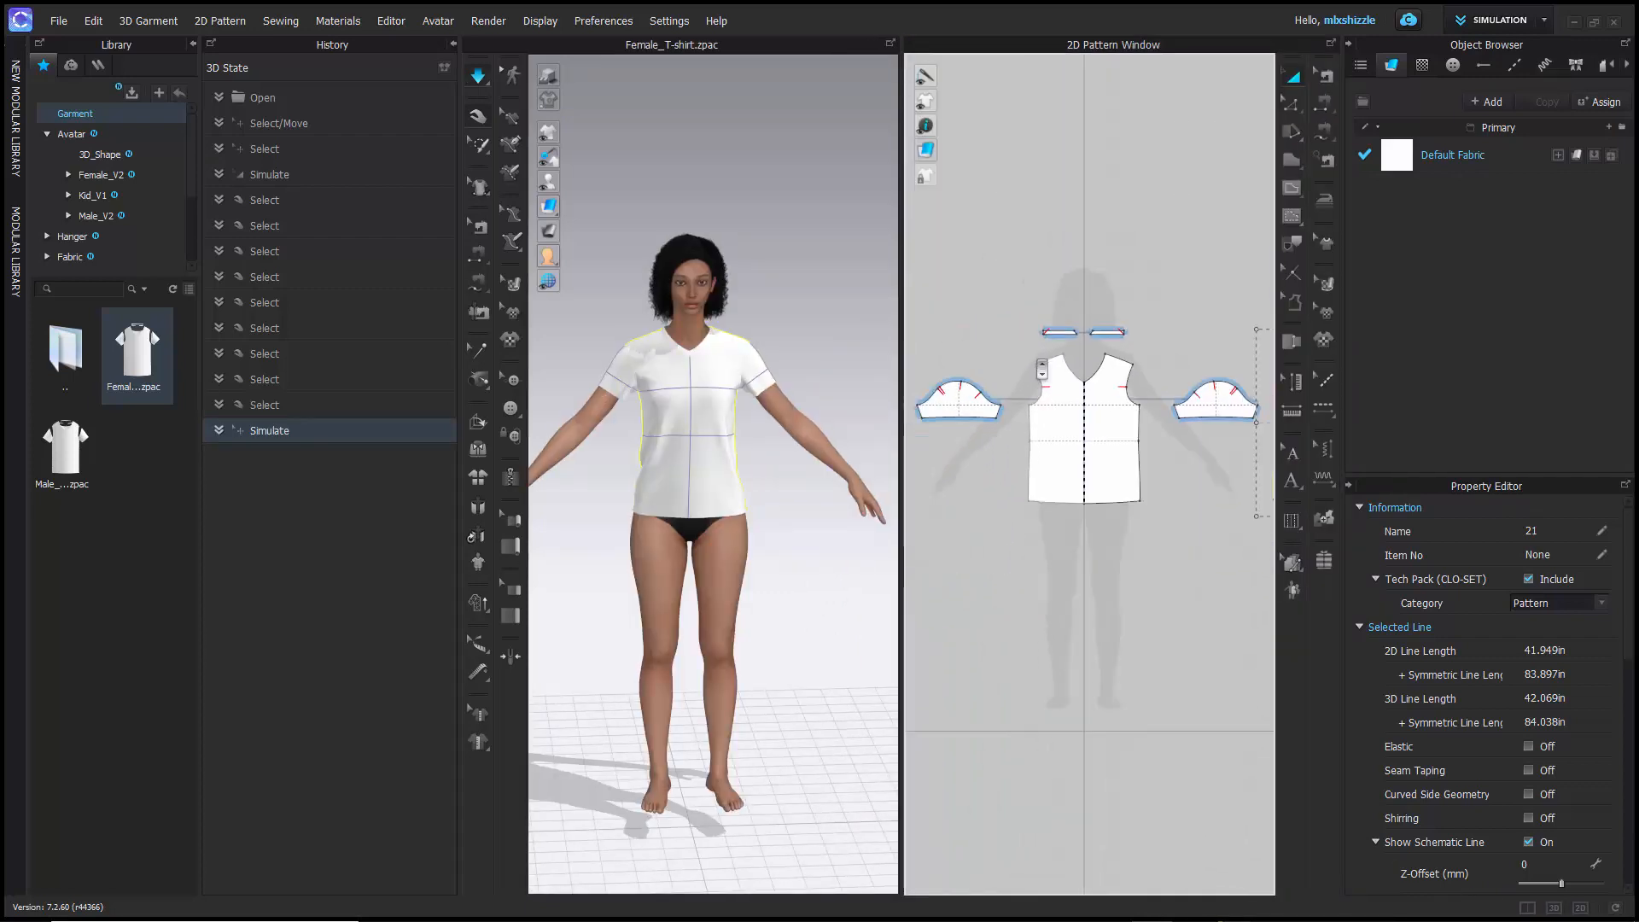
pyautogui.scroll(-3, 1035, 341)
pyautogui.scroll(5, 1058, 359)
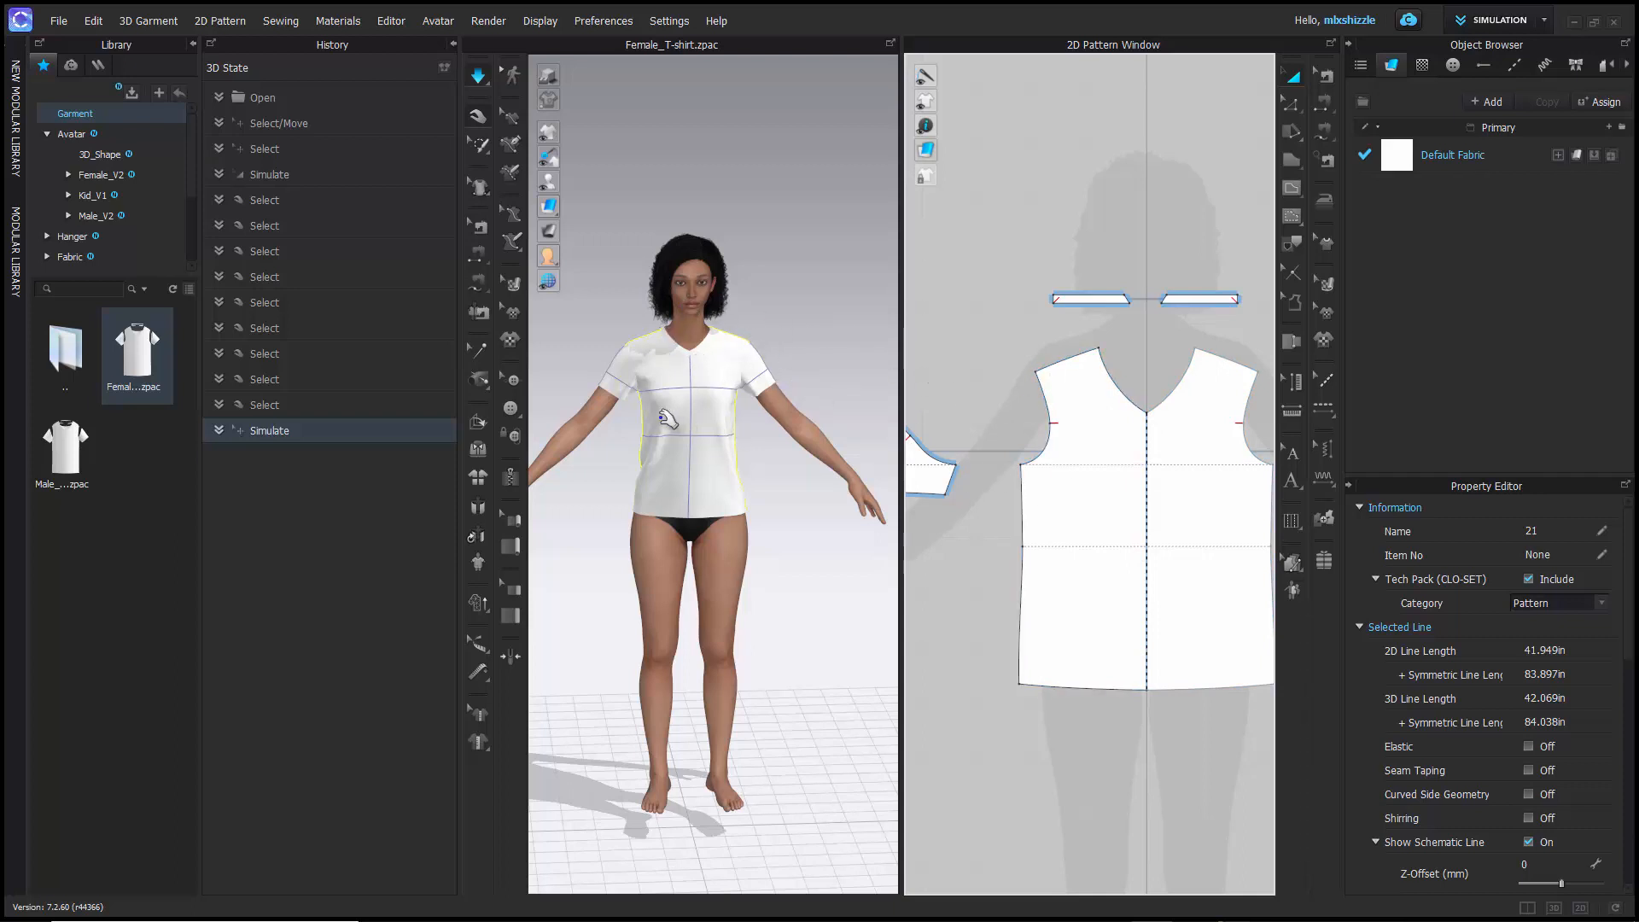
pyautogui.moveTo(633, 450)
pyautogui.mouseDown(button='right')
pyautogui.moveTo(683, 449)
pyautogui.moveTo(651, 443)
pyautogui.mouseUp(button='right')
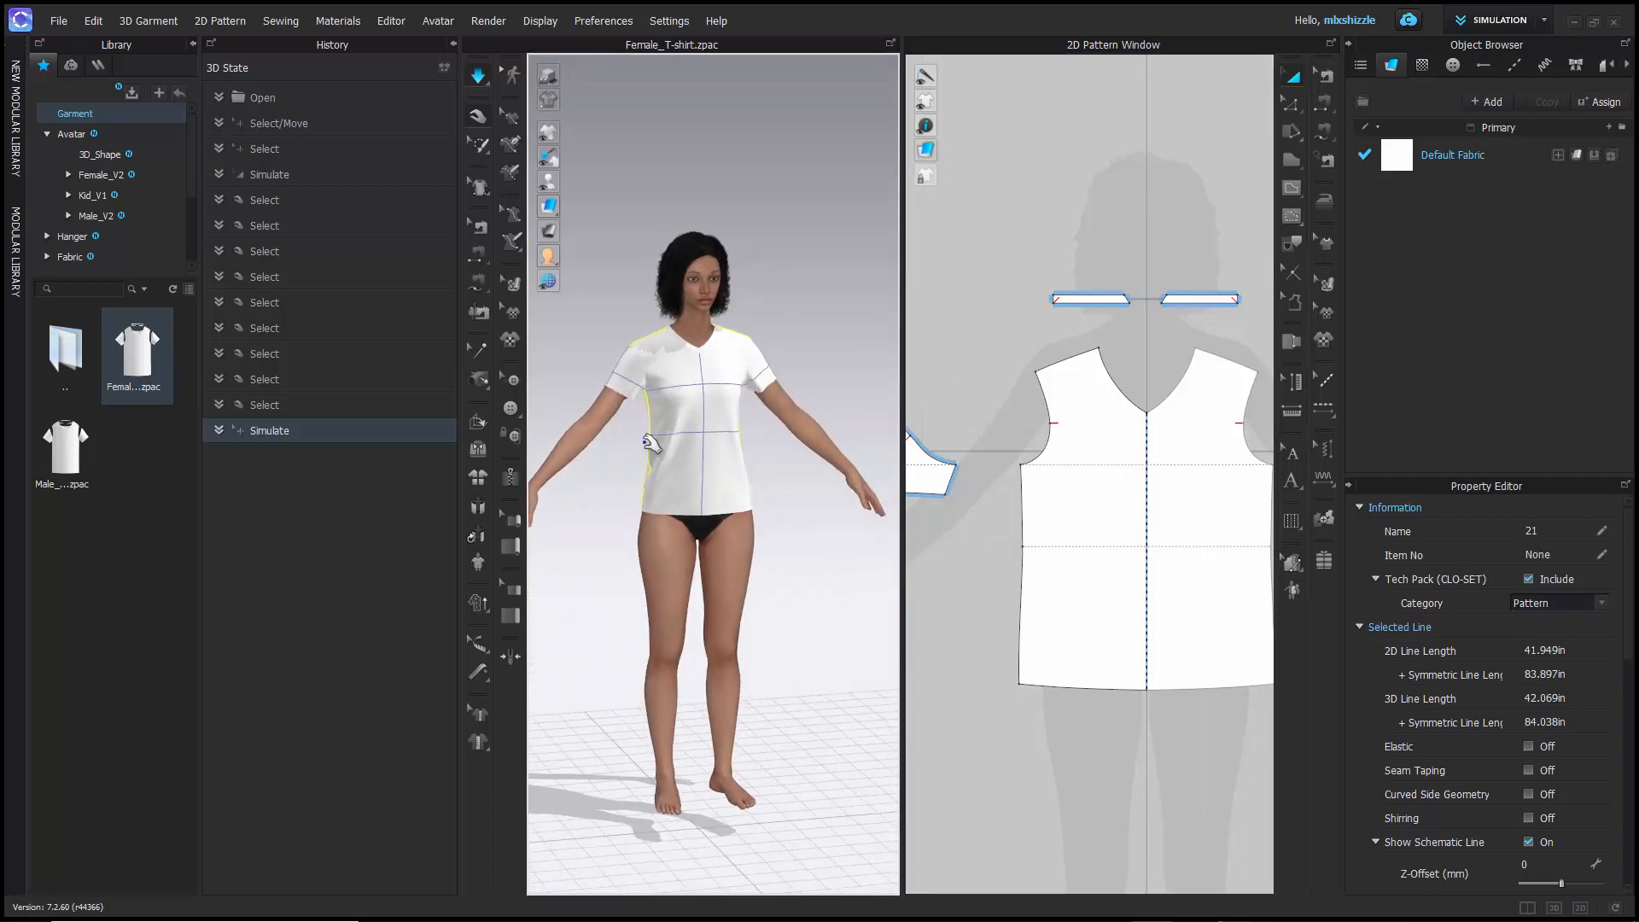
pyautogui.scroll(5, 649, 442)
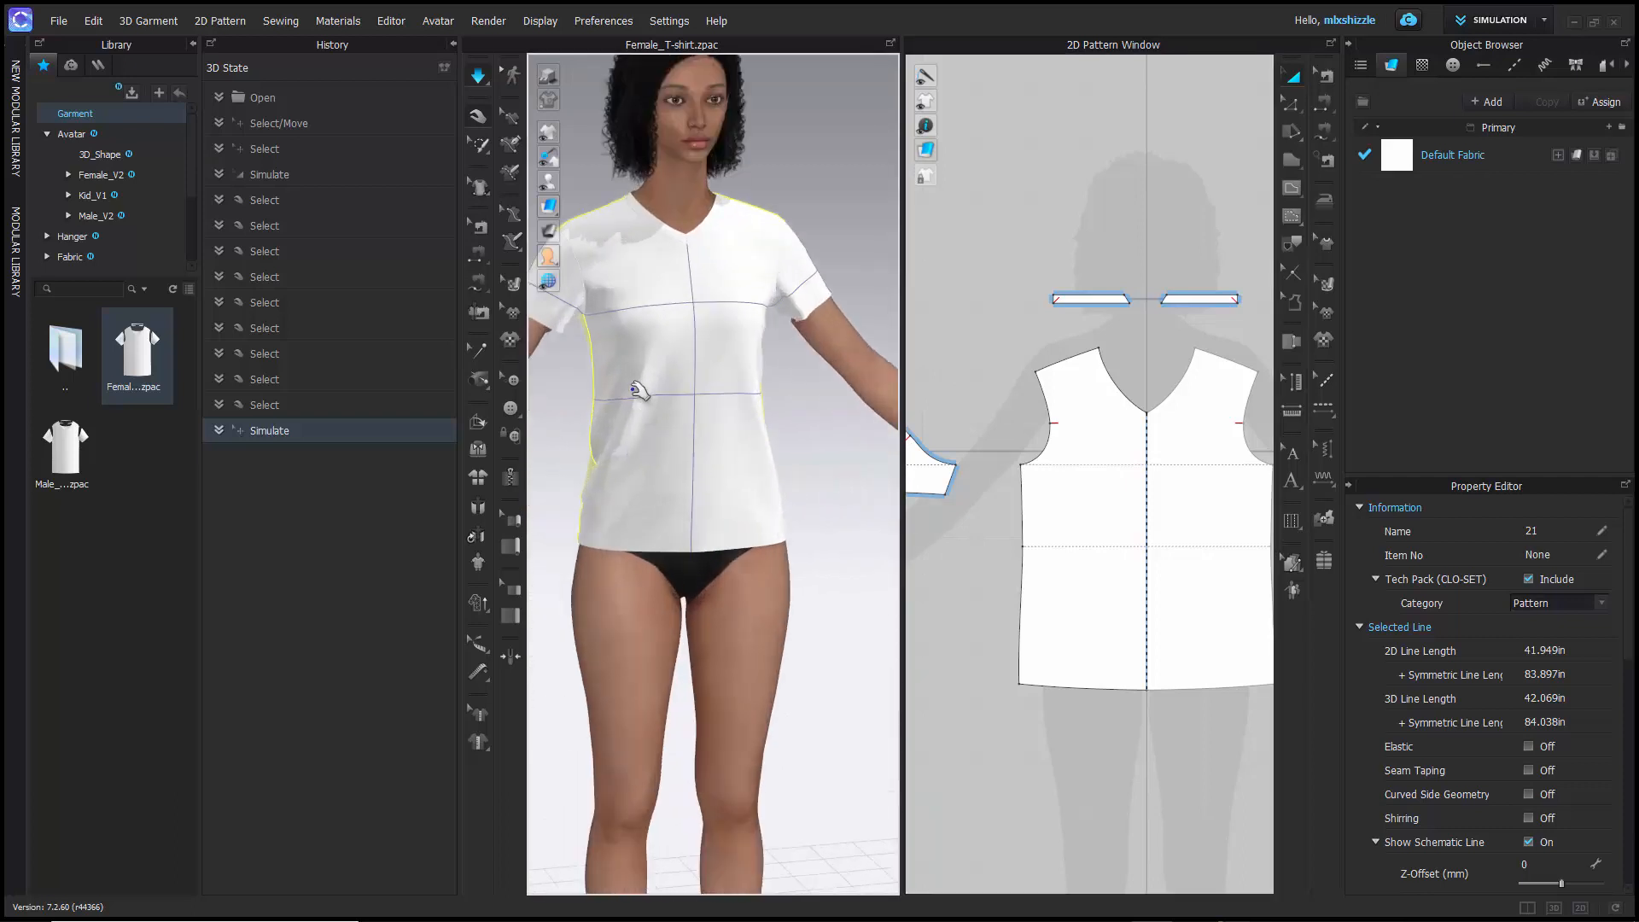
pyautogui.moveTo(633, 391); pyautogui.dragTo(722, 536, button='middle')
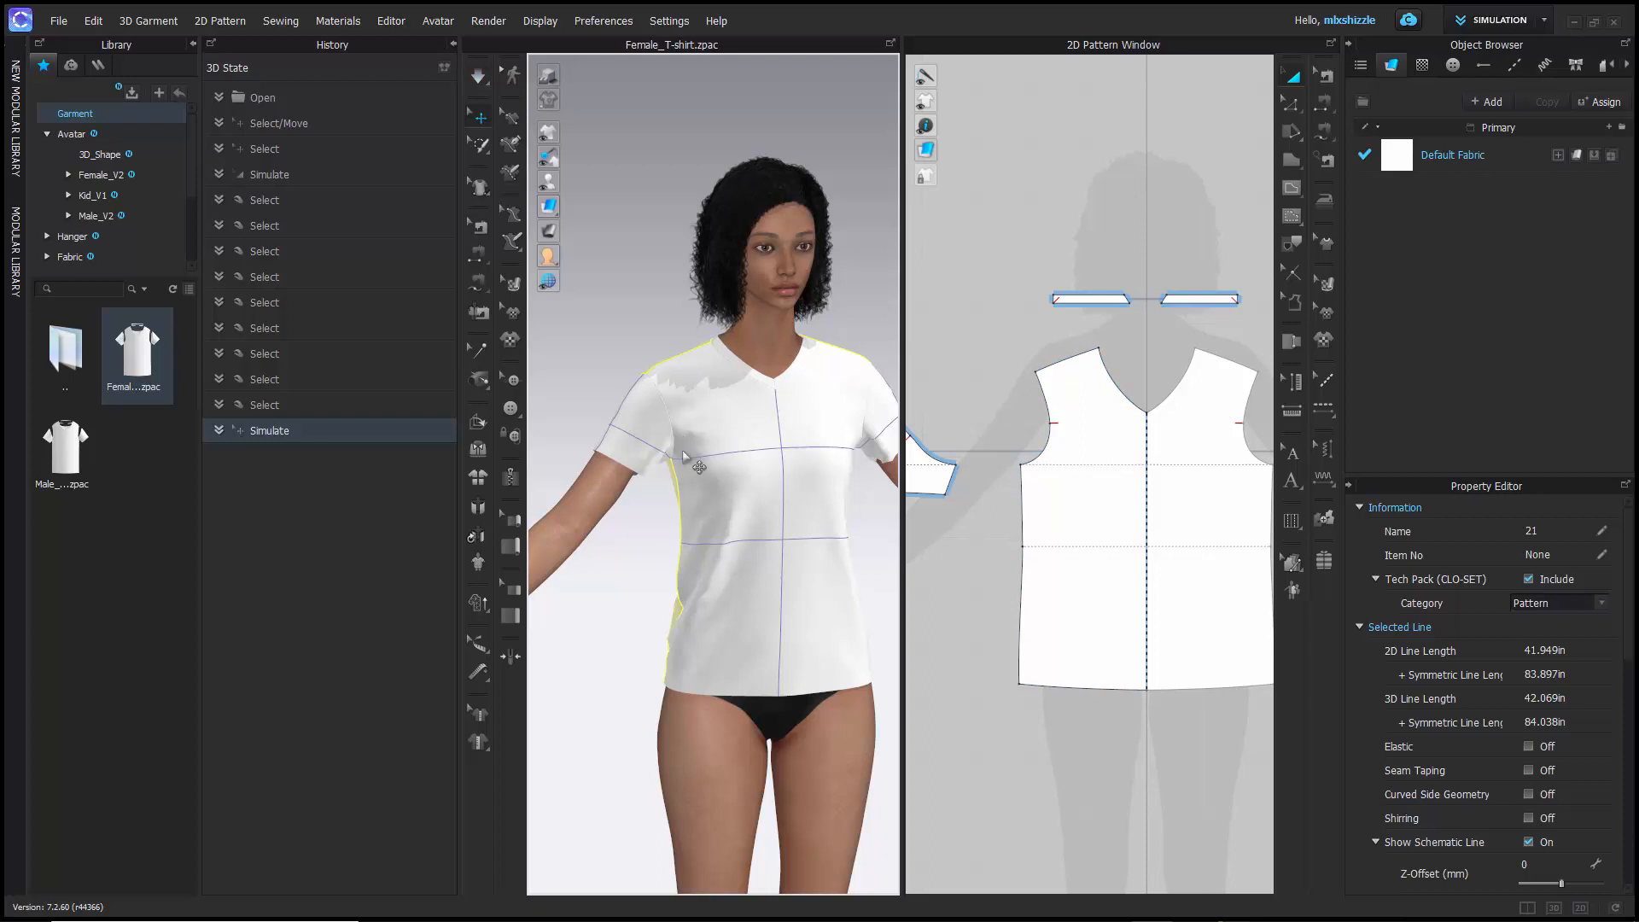
# - Undo the simulation and revert the garment to the Select/Move history state, with the pattern pieces arranged around the avatar
pyautogui.hotkey('ctrl', 'z')
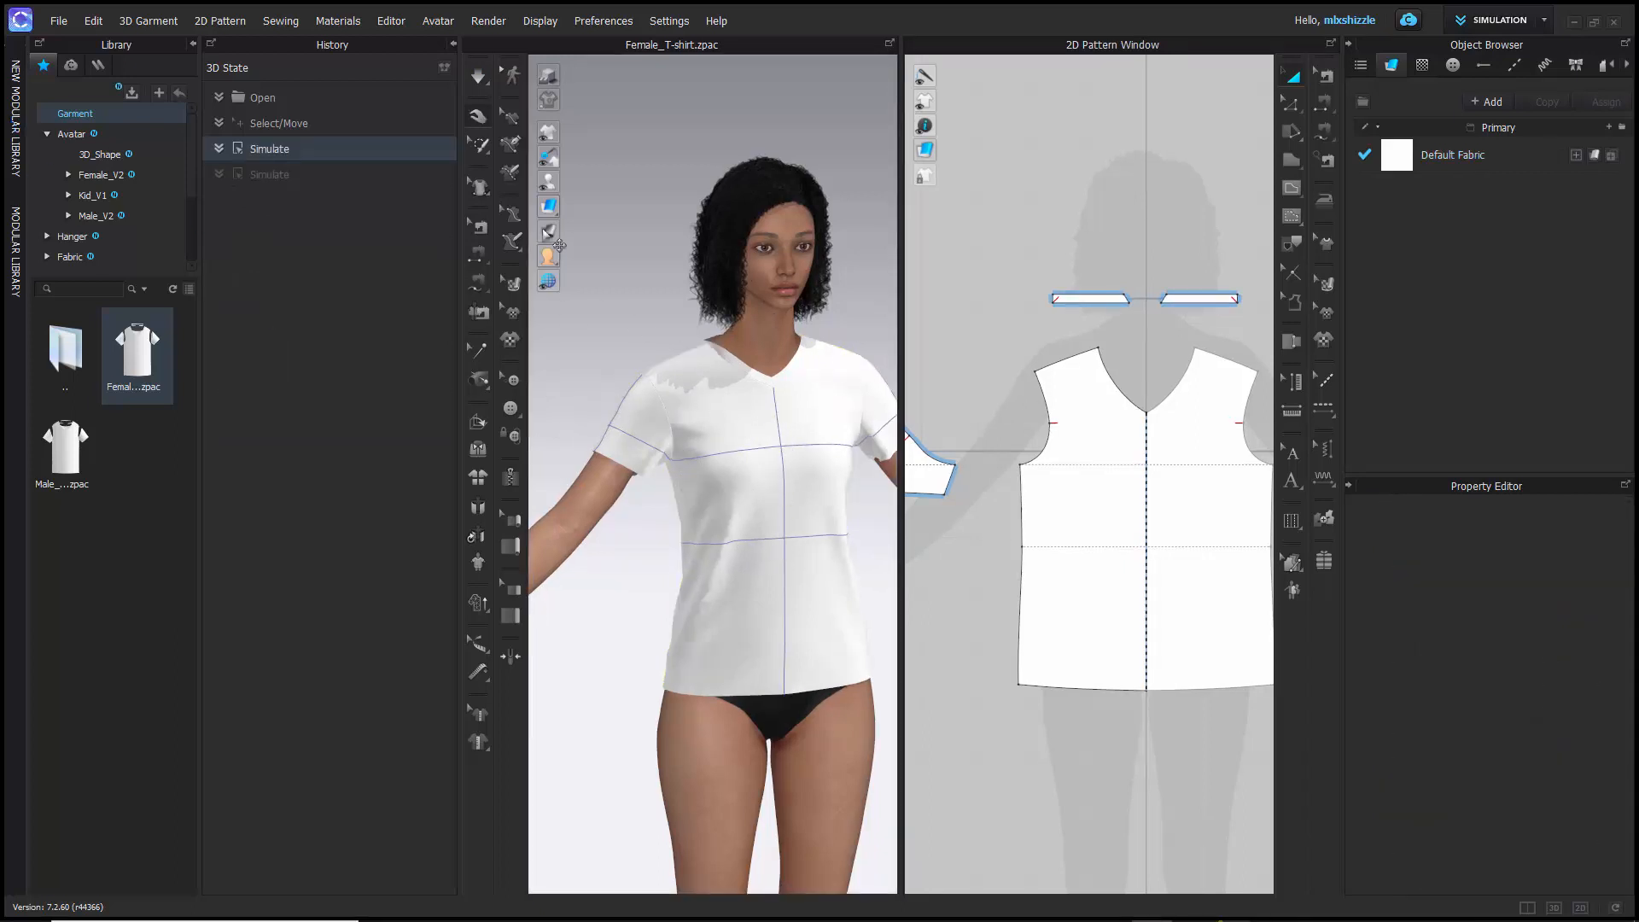
pyautogui.click(259, 124)
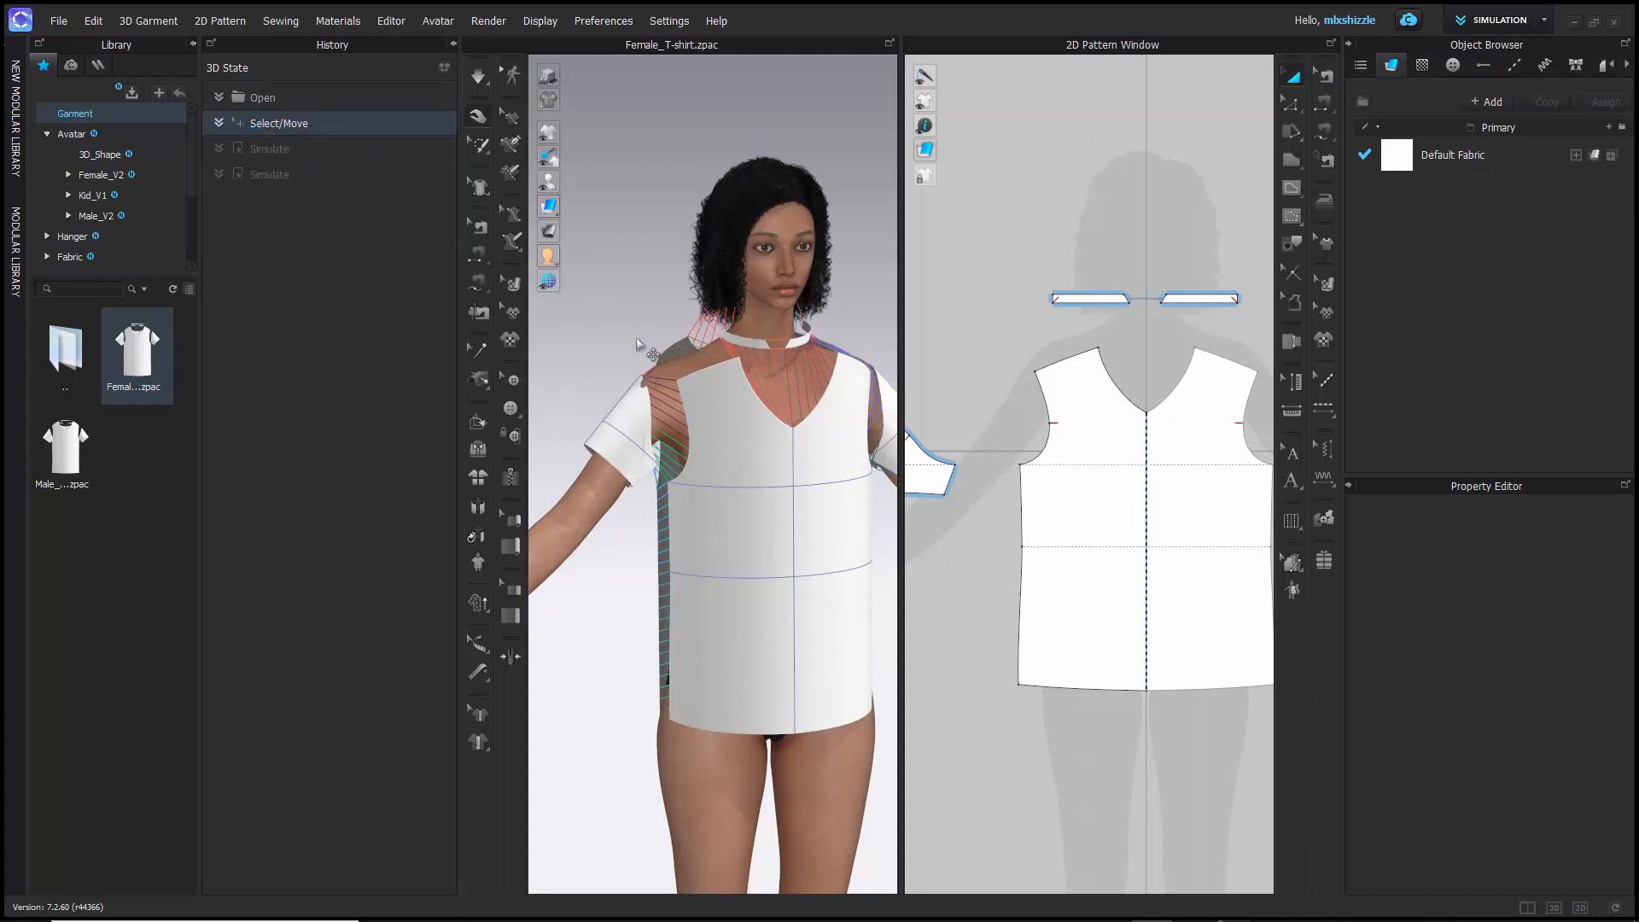
pyautogui.moveTo(636, 344); pyautogui.dragTo(748, 399, button='right')
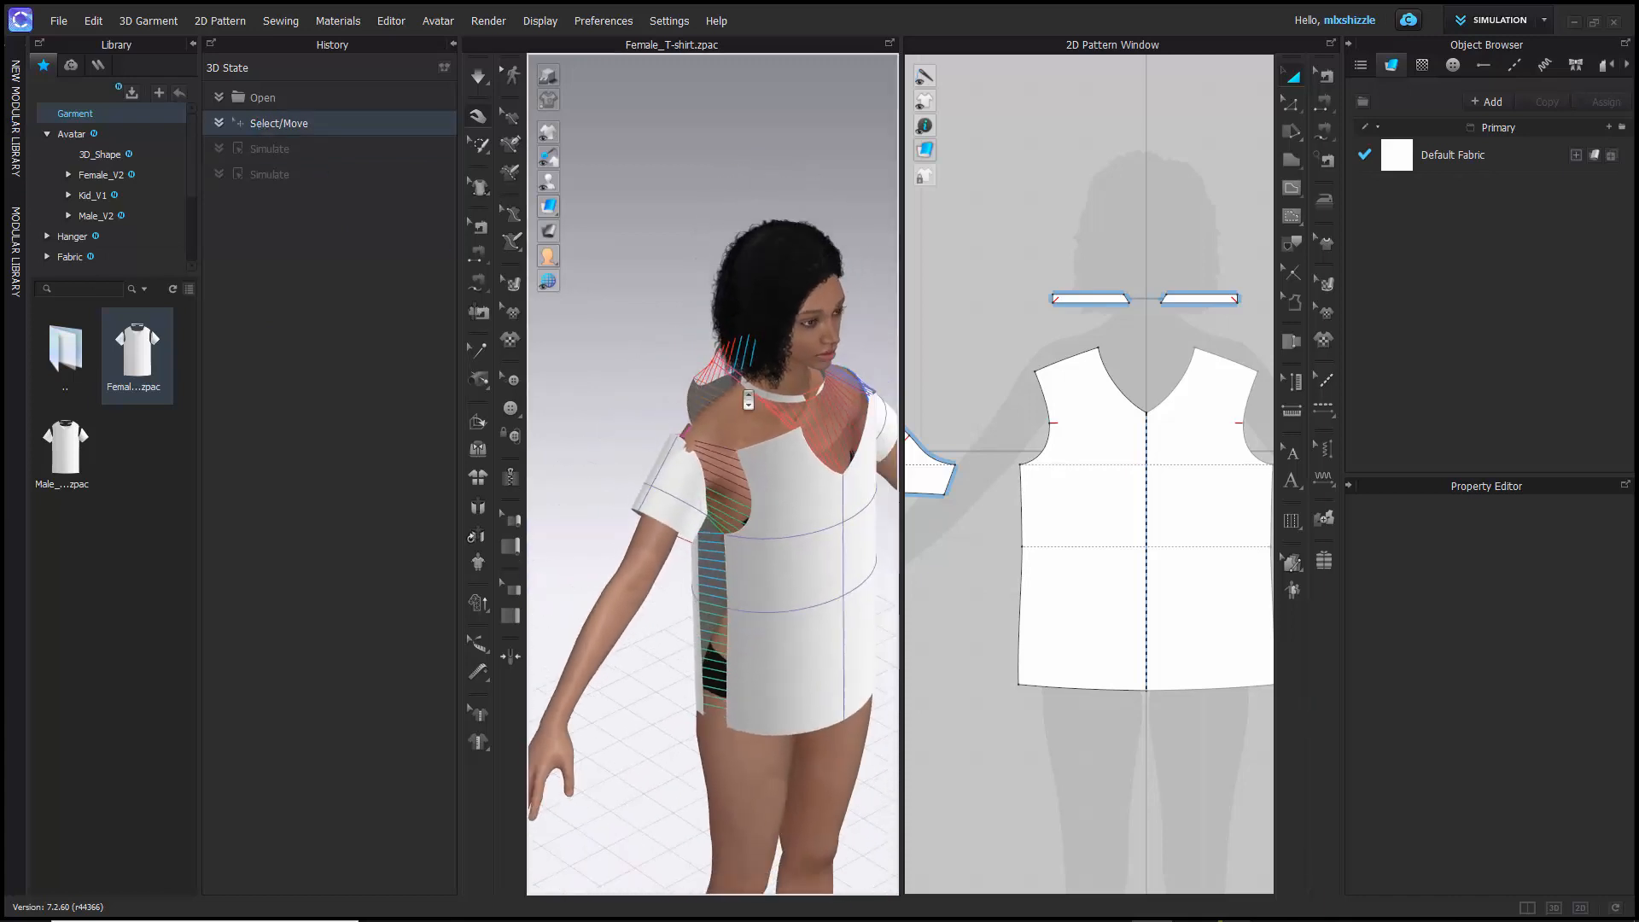
# - Examine the sewing lines linking the sleeve, armhole, shoulder and side seams of the unsimulated T-shirt up close
pyautogui.scroll(5, 747, 399)
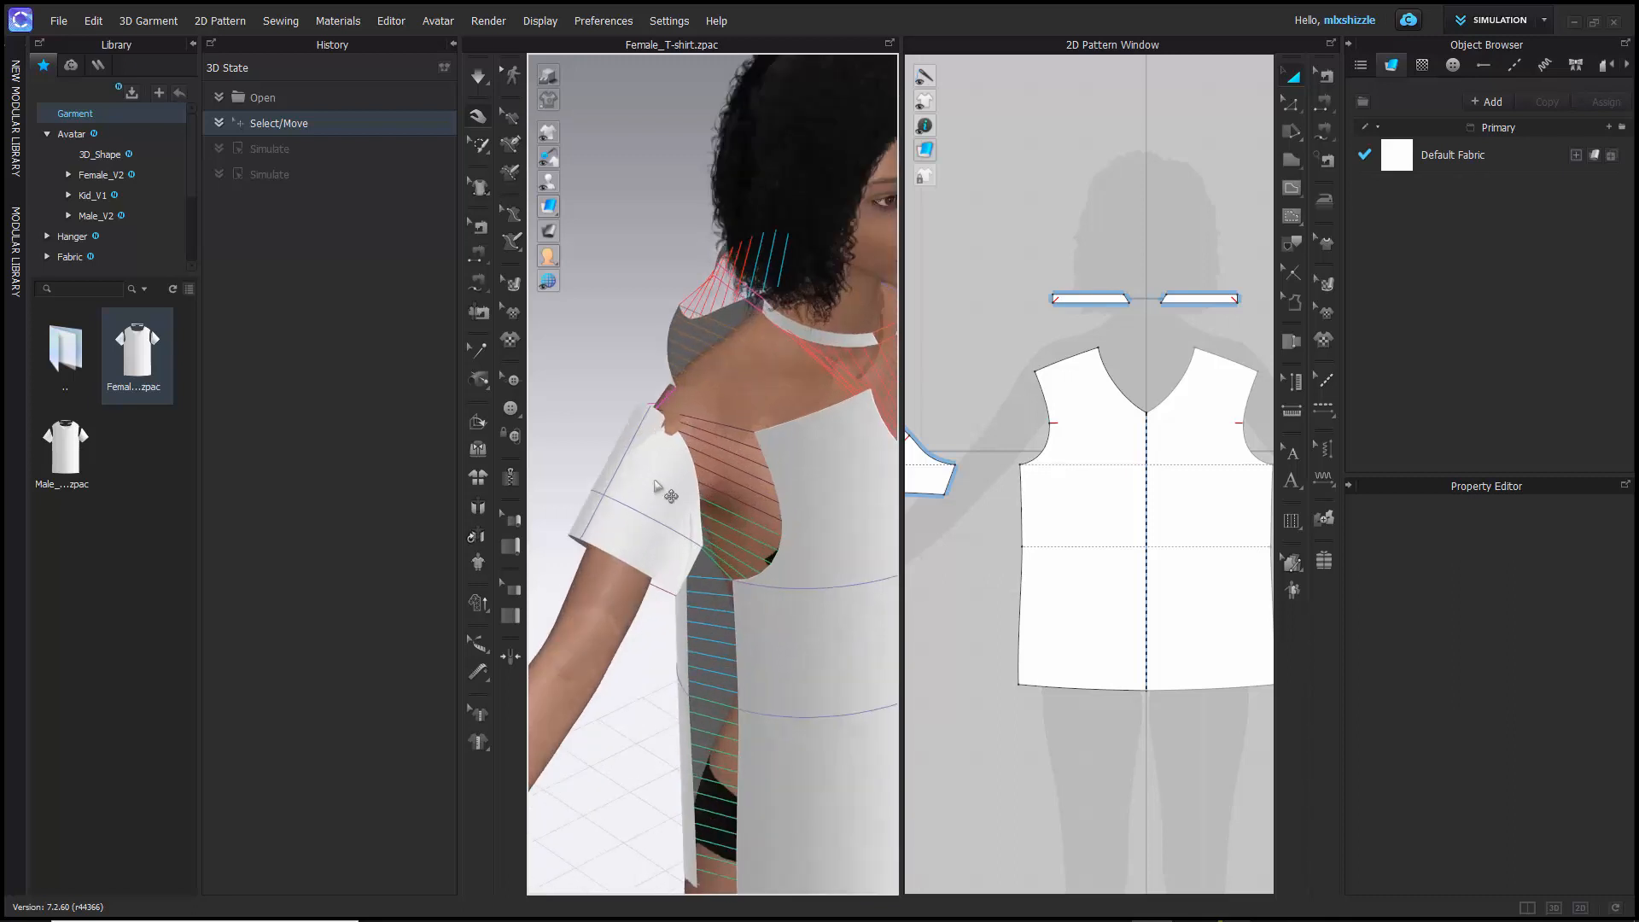
pyautogui.scroll(5, 700, 491)
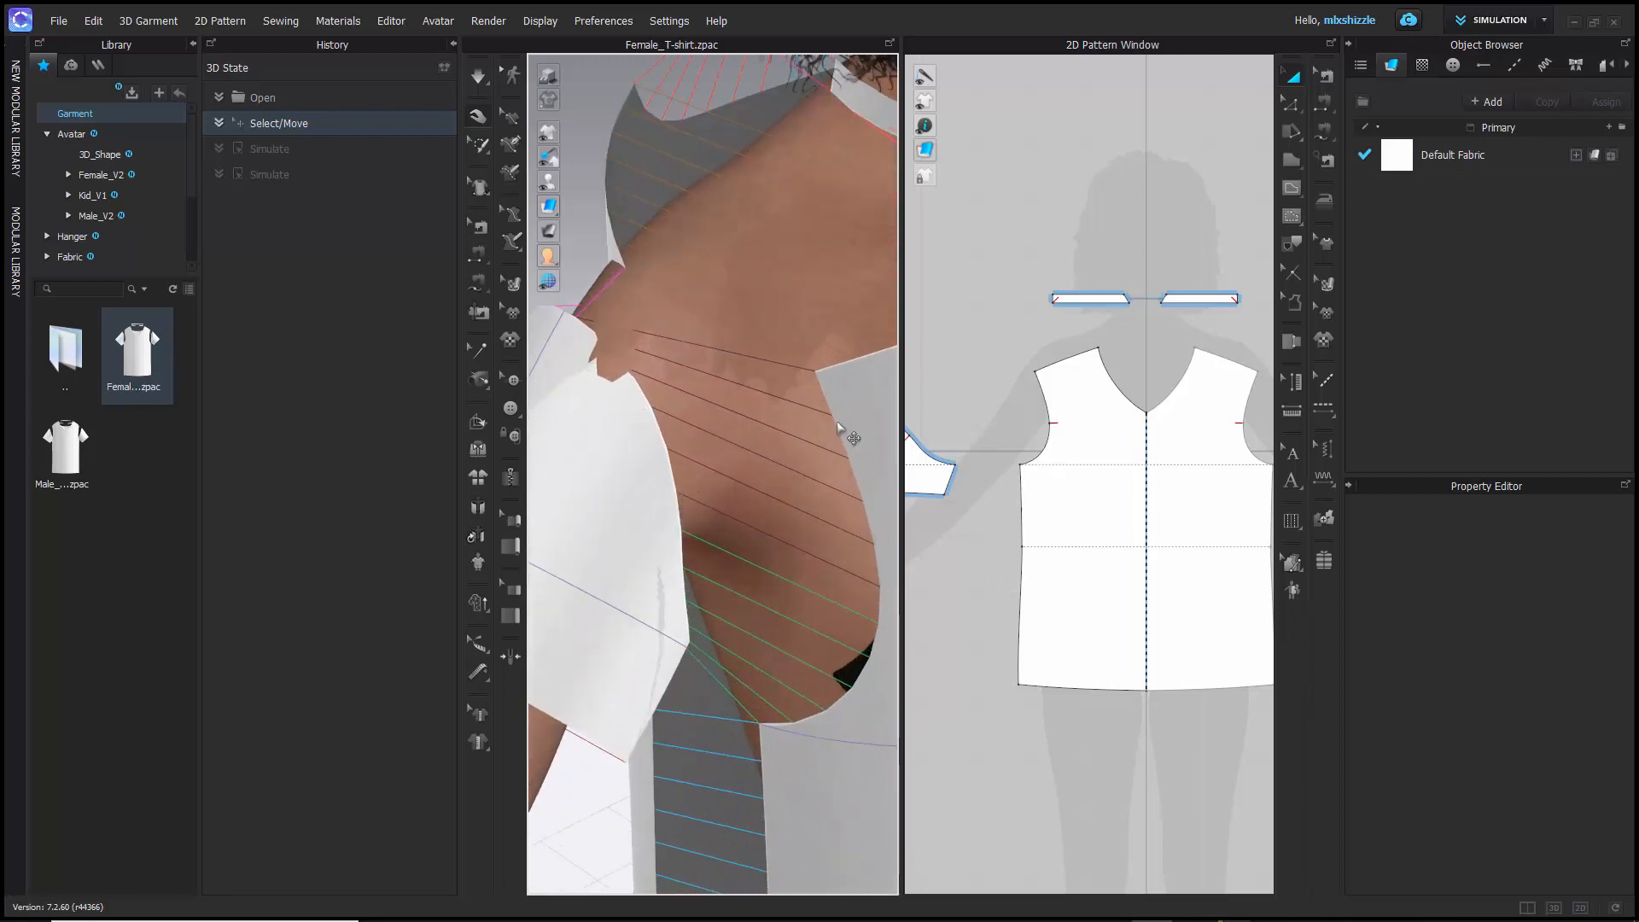
pyautogui.scroll(3, 700, 430)
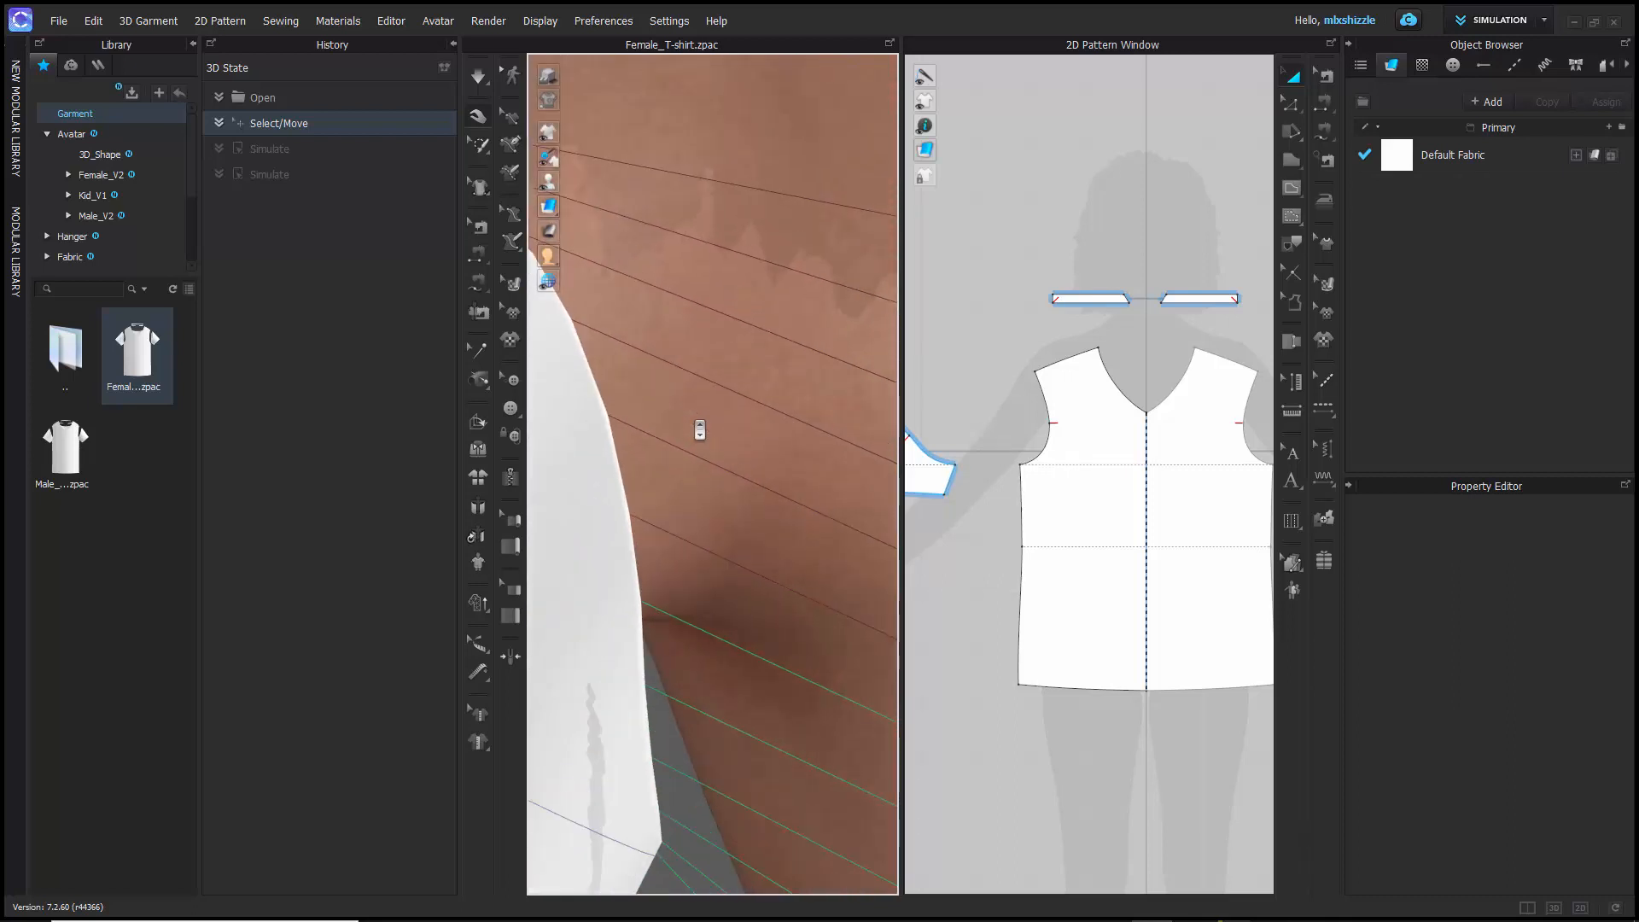
pyautogui.scroll(-10, 700, 430)
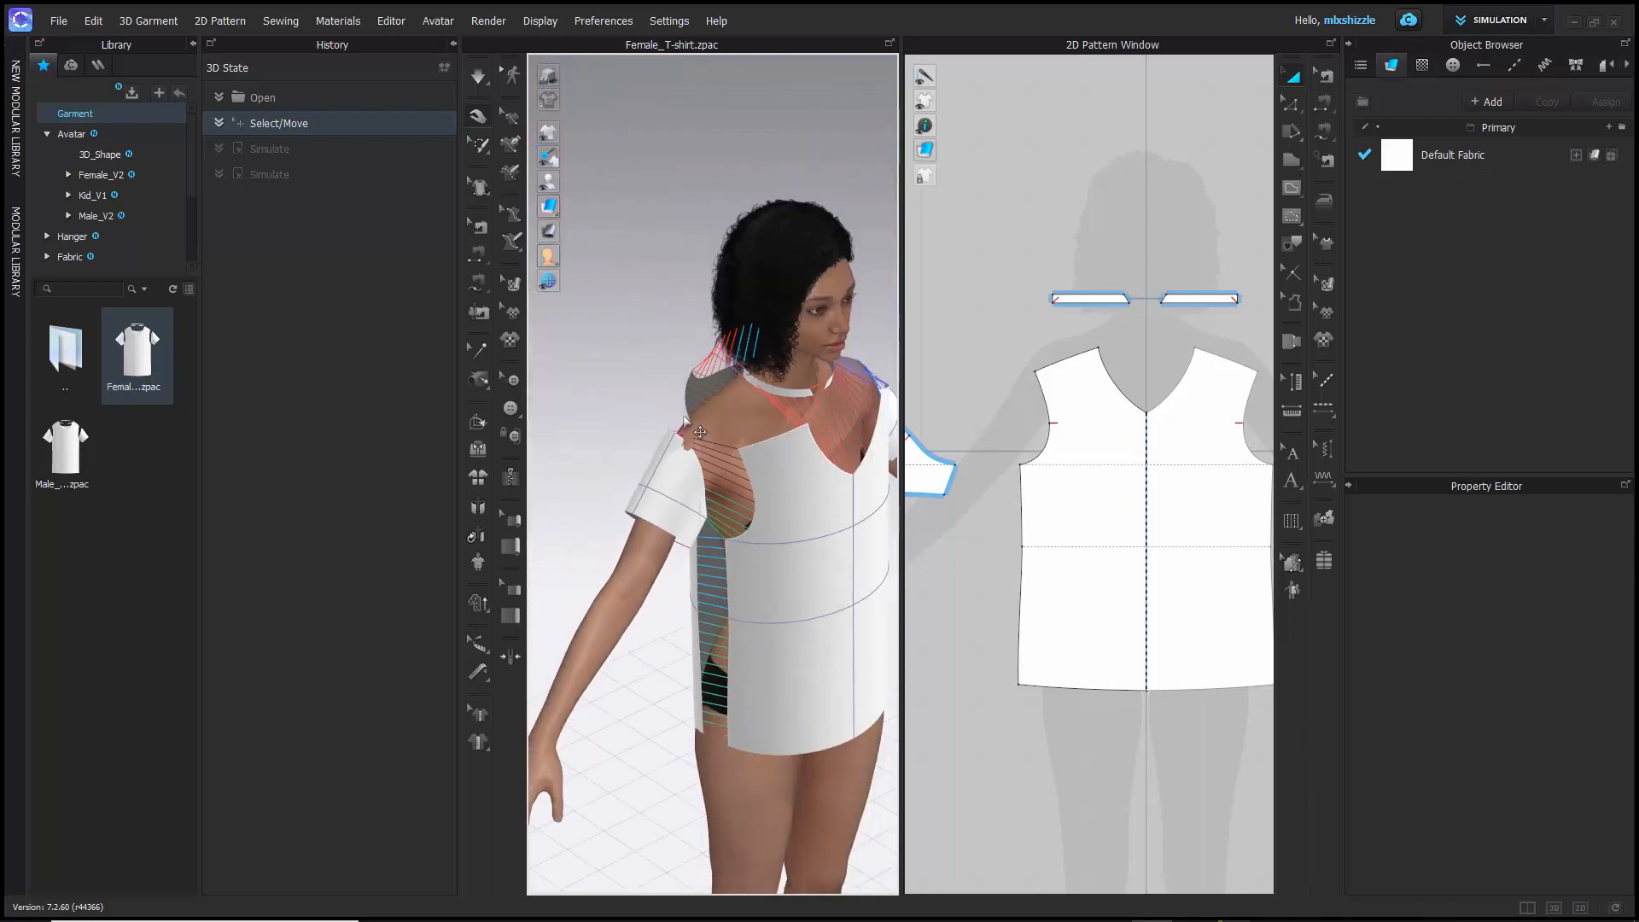
pyautogui.moveTo(700, 432); pyautogui.dragTo(678, 394, button='right')
pyautogui.scroll(5, 668, 376)
pyautogui.scroll(-5, 668, 377)
pyautogui.scroll(-3, 668, 376)
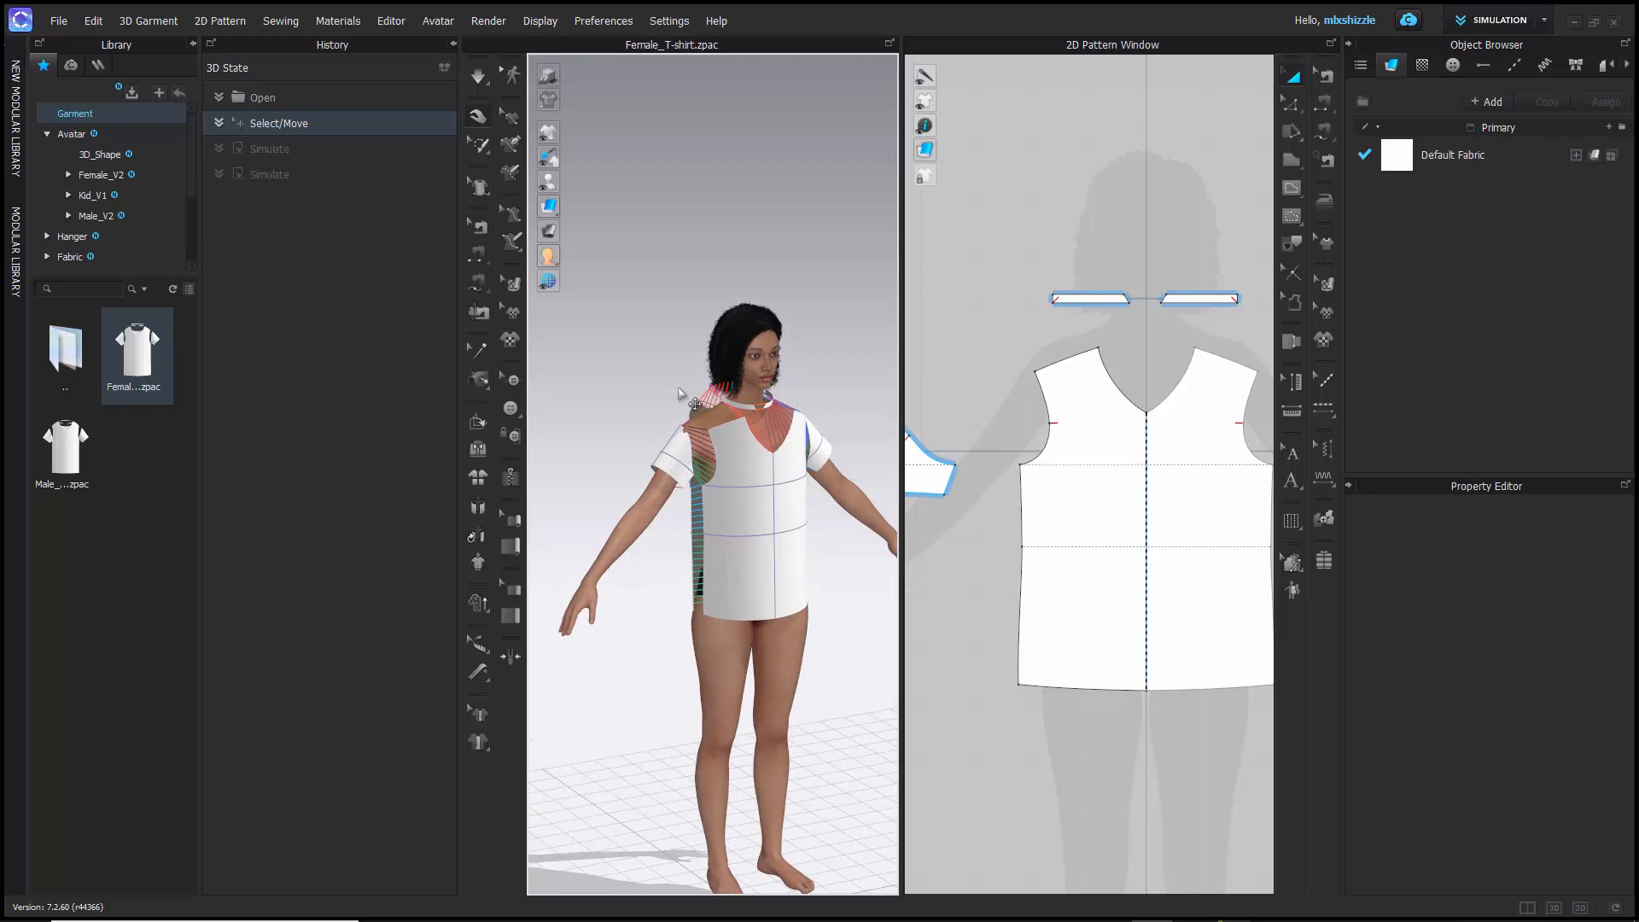
# - Simulate the arranged pattern pieces to drape the T-shirt and view it from the front
pyautogui.press('space')
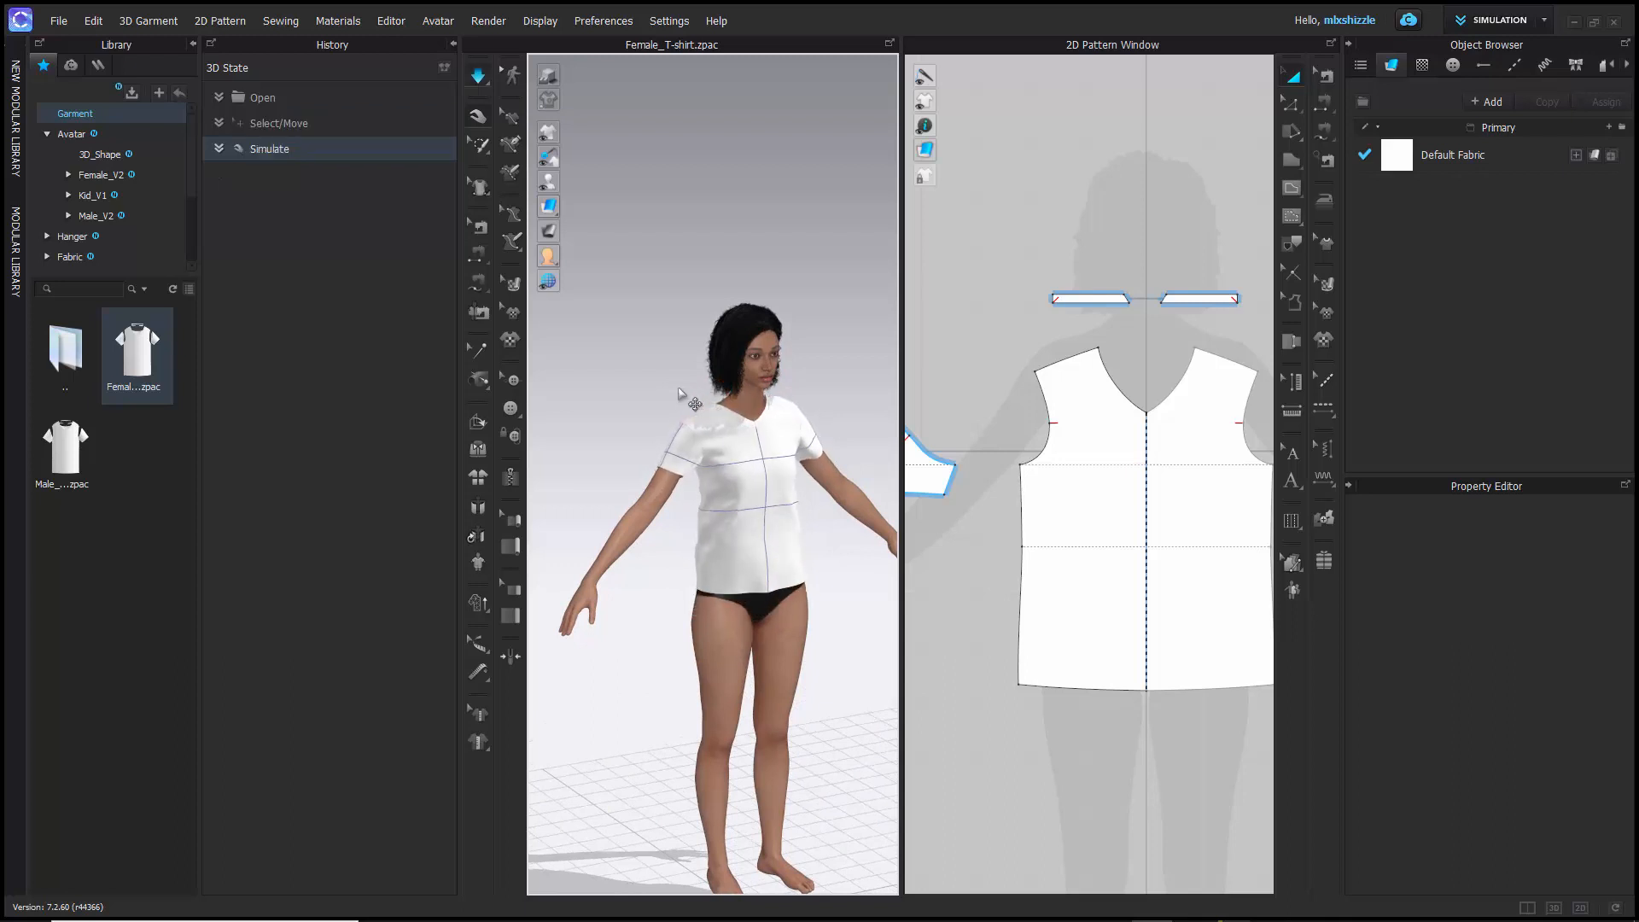
pyautogui.scroll(5, 727, 424)
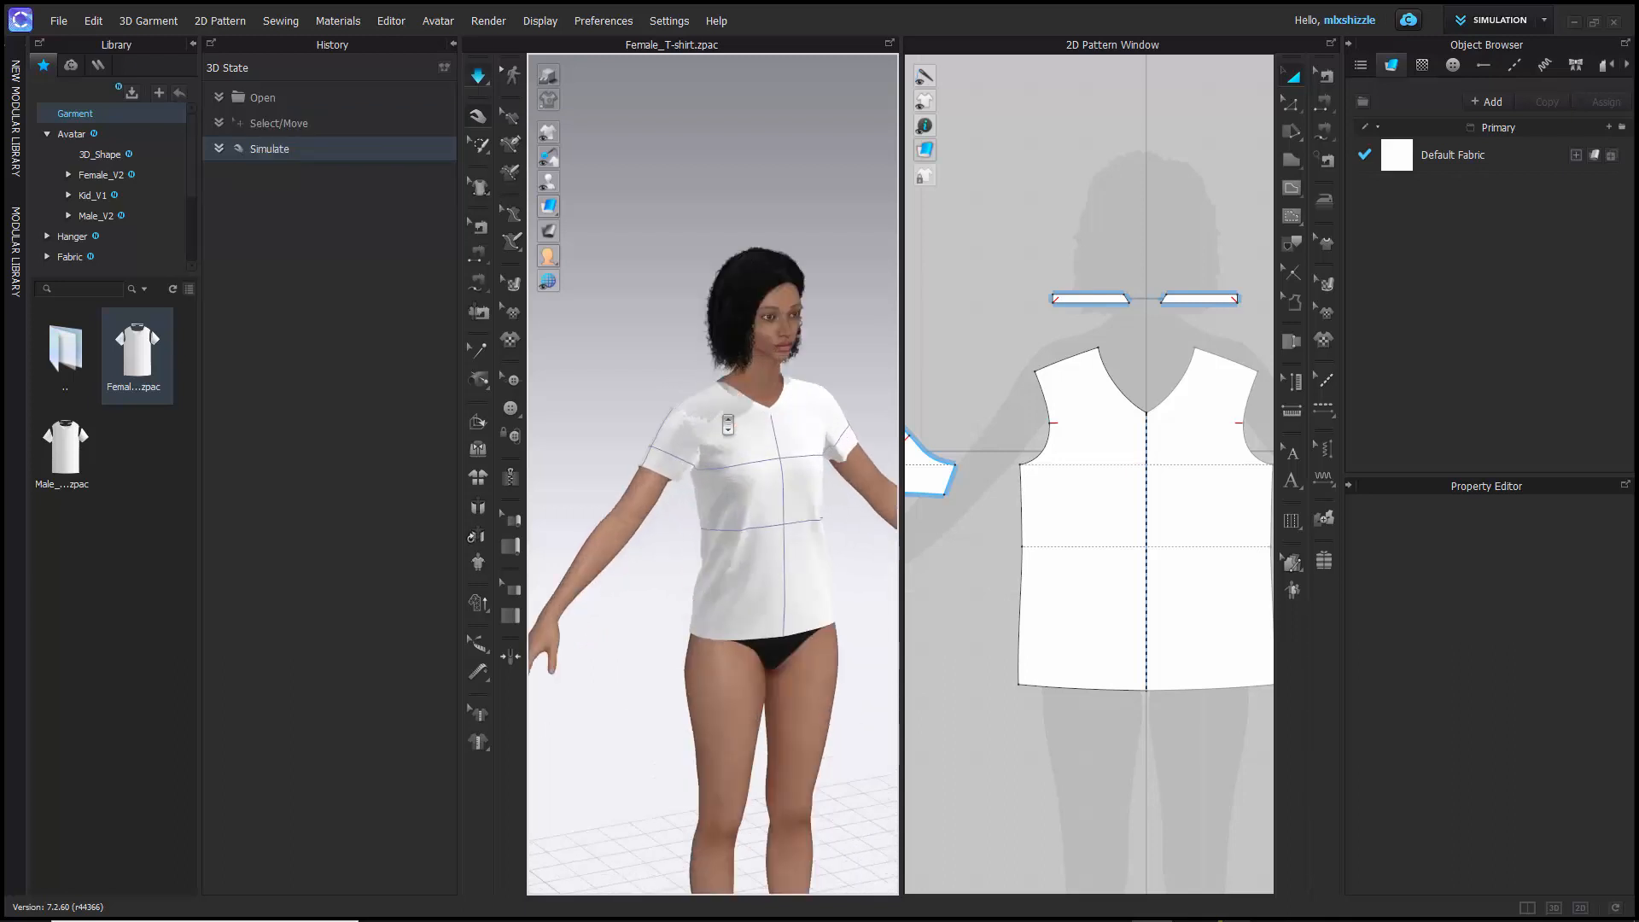
pyautogui.moveTo(727, 424); pyautogui.dragTo(675, 420, button='right')
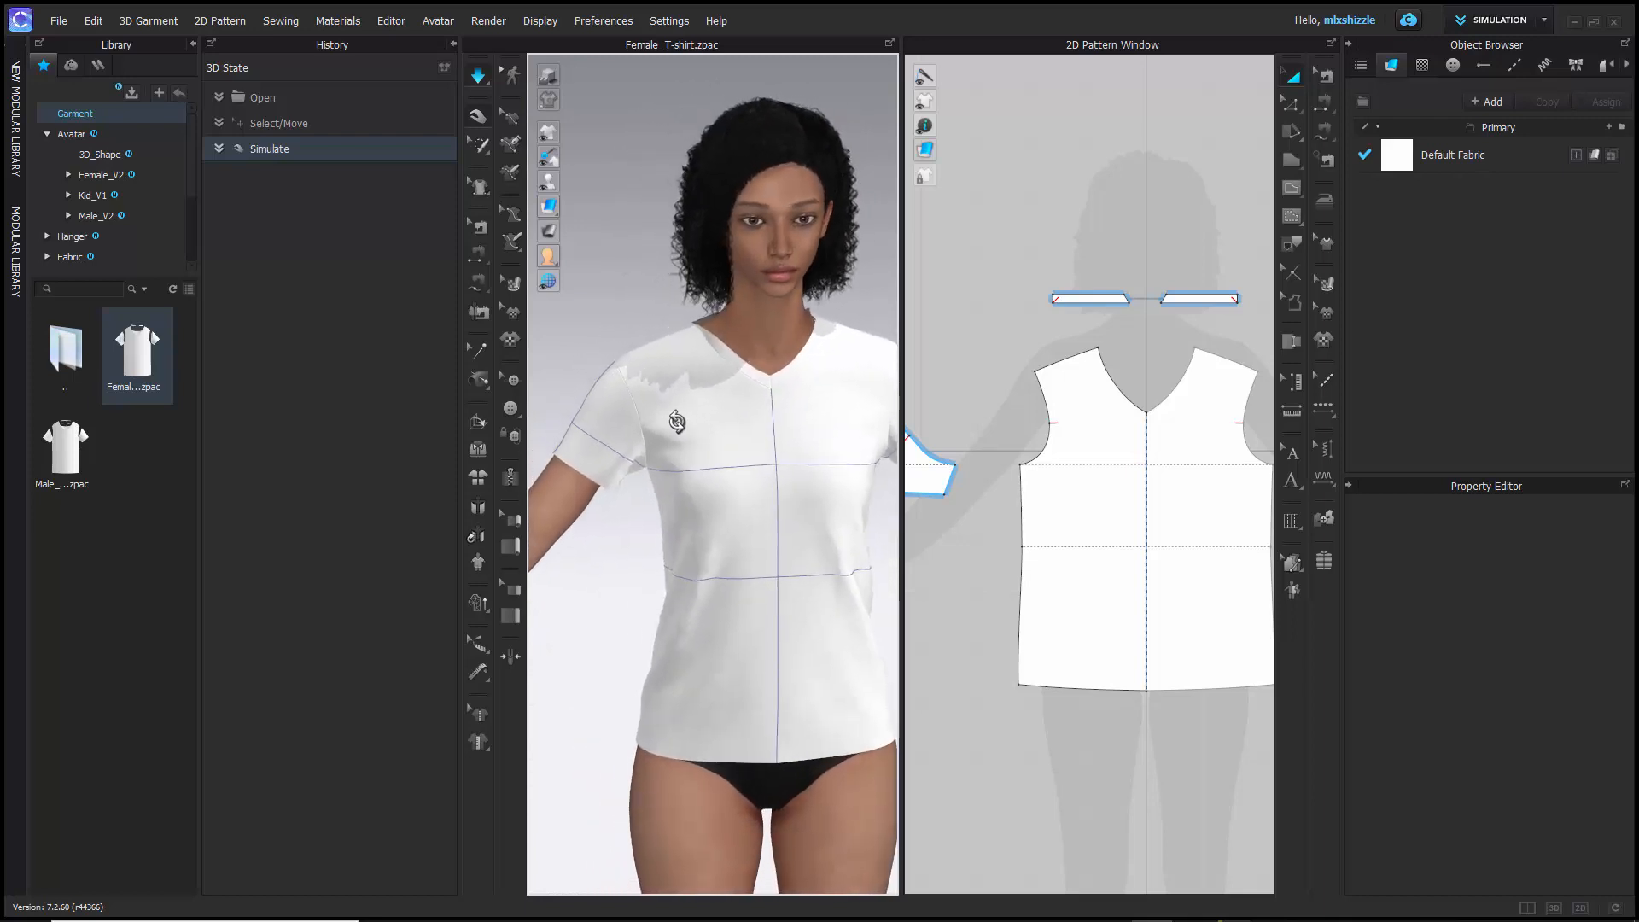
# - Go back to the Select/Move history state and simulate the T-shirt once more
pyautogui.click(280, 124)
pyautogui.moveTo(595, 328)
pyautogui.mouseDown(button='right')
pyautogui.moveTo(636, 337)
pyautogui.moveTo(586, 319)
pyautogui.moveTo(622, 315)
pyautogui.mouseUp(button='right')
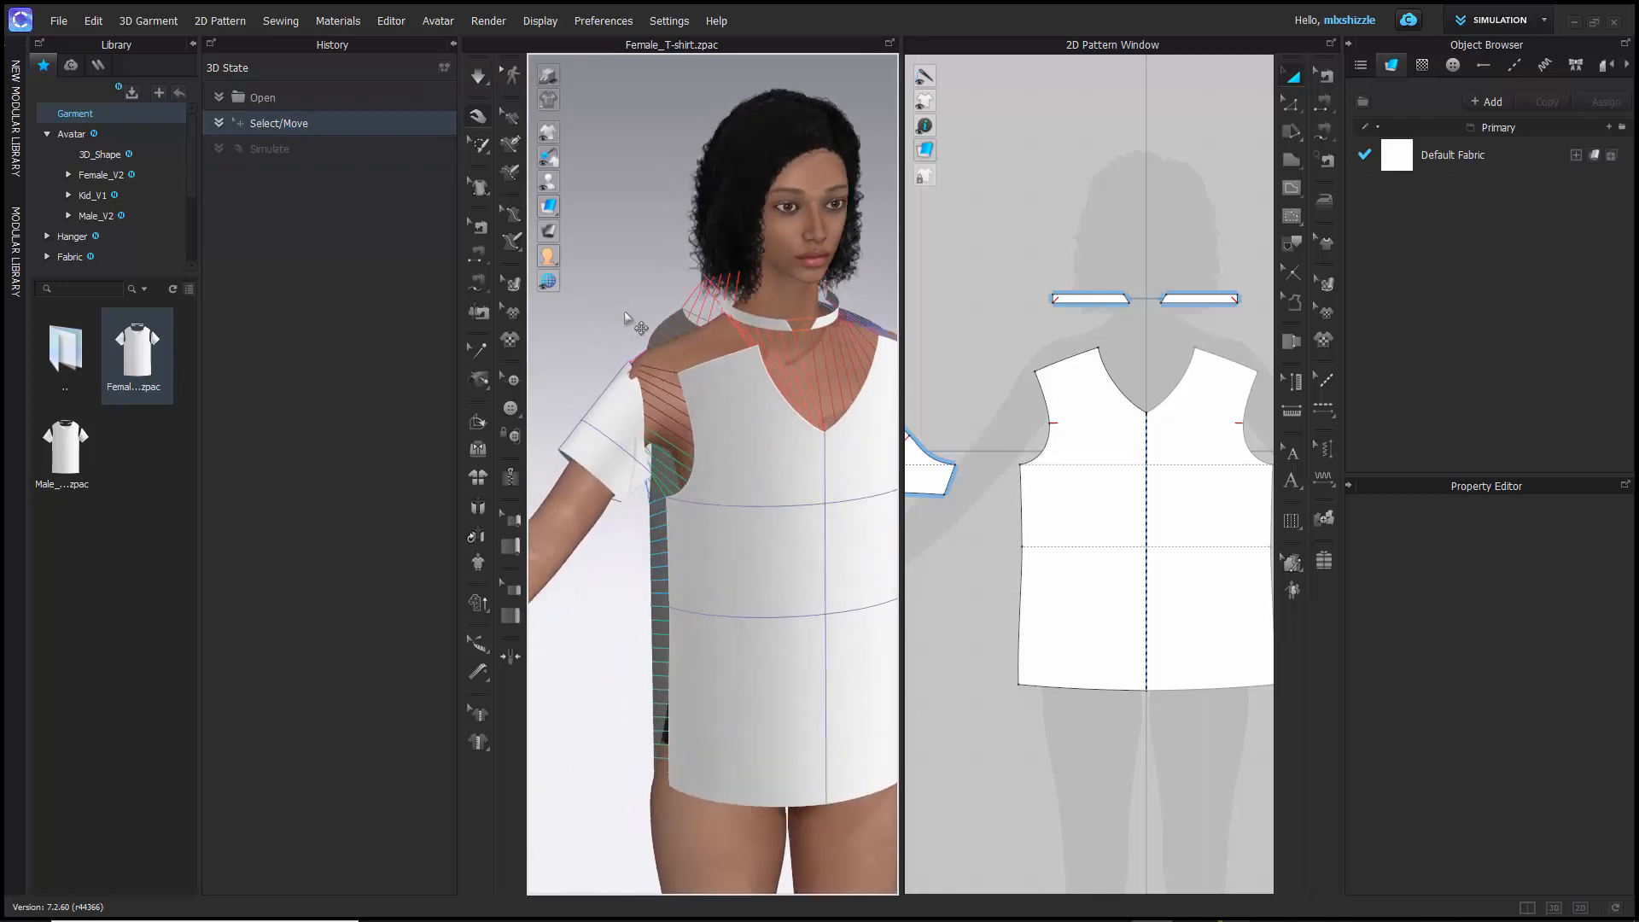
pyautogui.press('space')
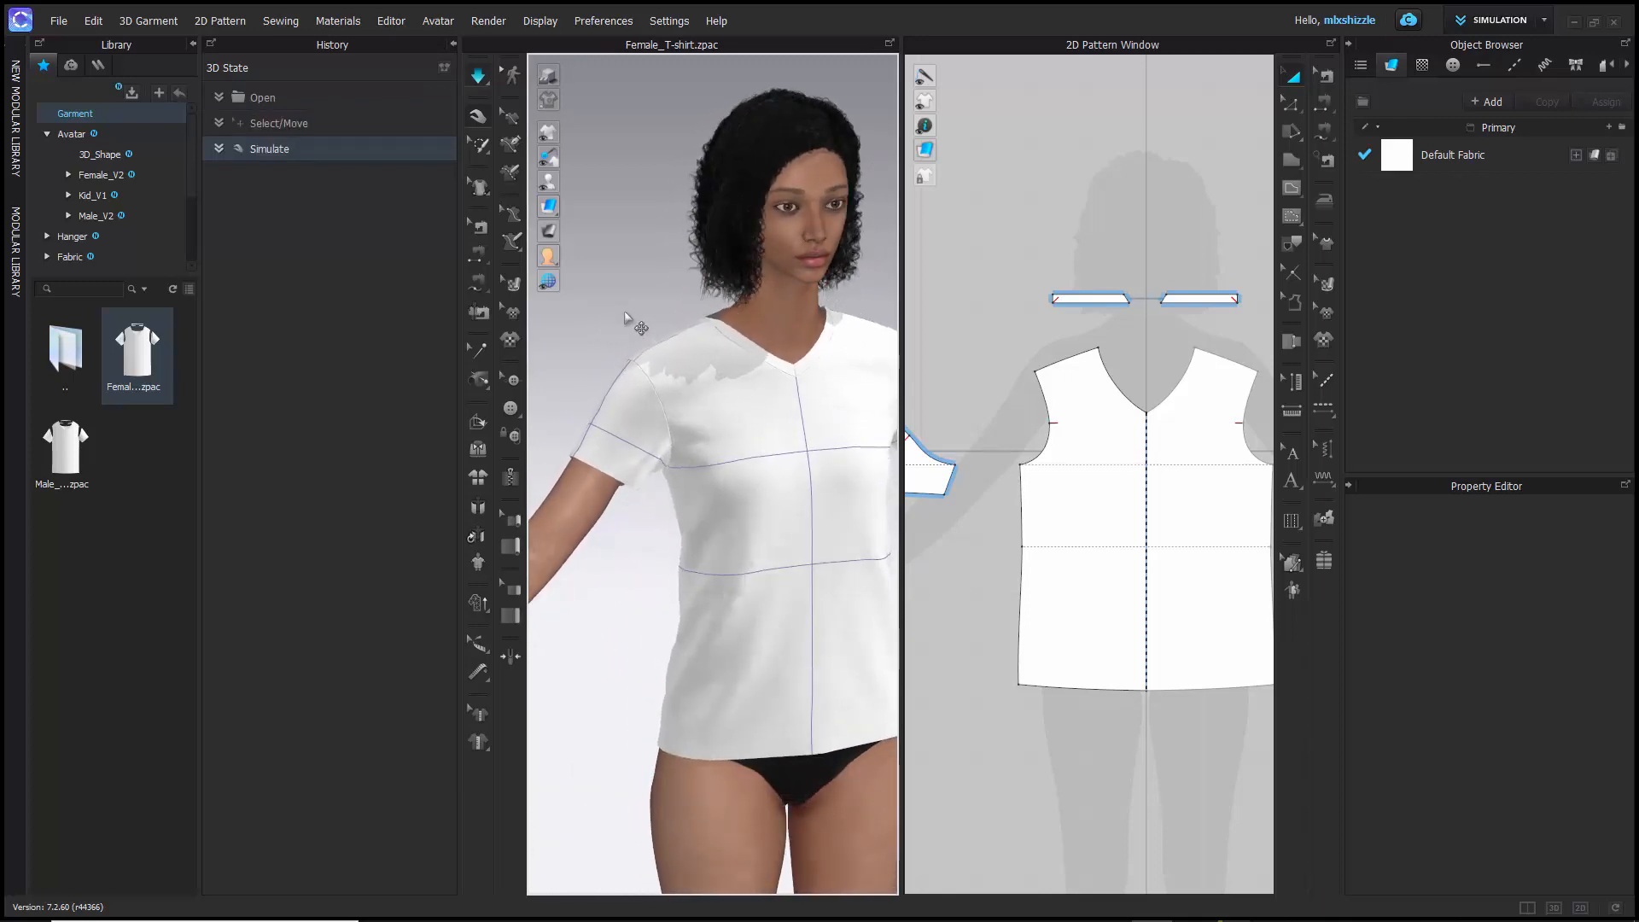
pyautogui.scroll(2, 631, 321)
pyautogui.scroll(-5, 630, 322)
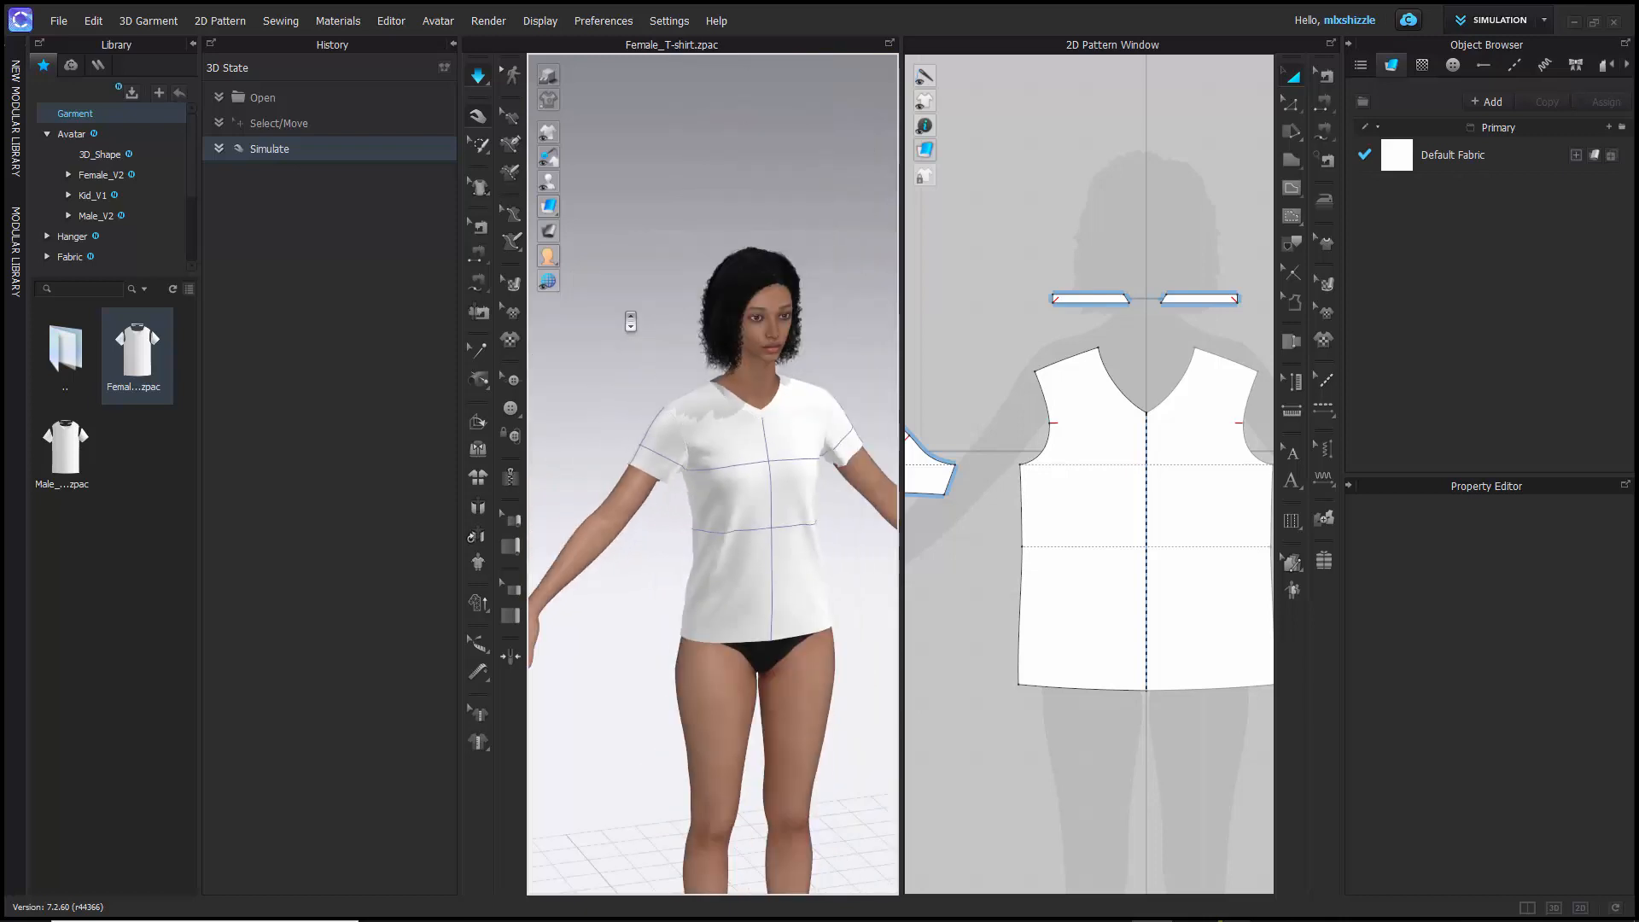
# - View the avatar from behind, select the T-shirt's back panel, and pull on its fabric while the simulation runs
pyautogui.moveTo(716, 430); pyautogui.dragTo(705, 415, button='right')
pyautogui.moveTo(705, 415); pyautogui.dragTo(656, 339, button='middle')
pyautogui.moveTo(652, 328); pyautogui.dragTo(917, 352, button='right')
pyautogui.click(695, 360)
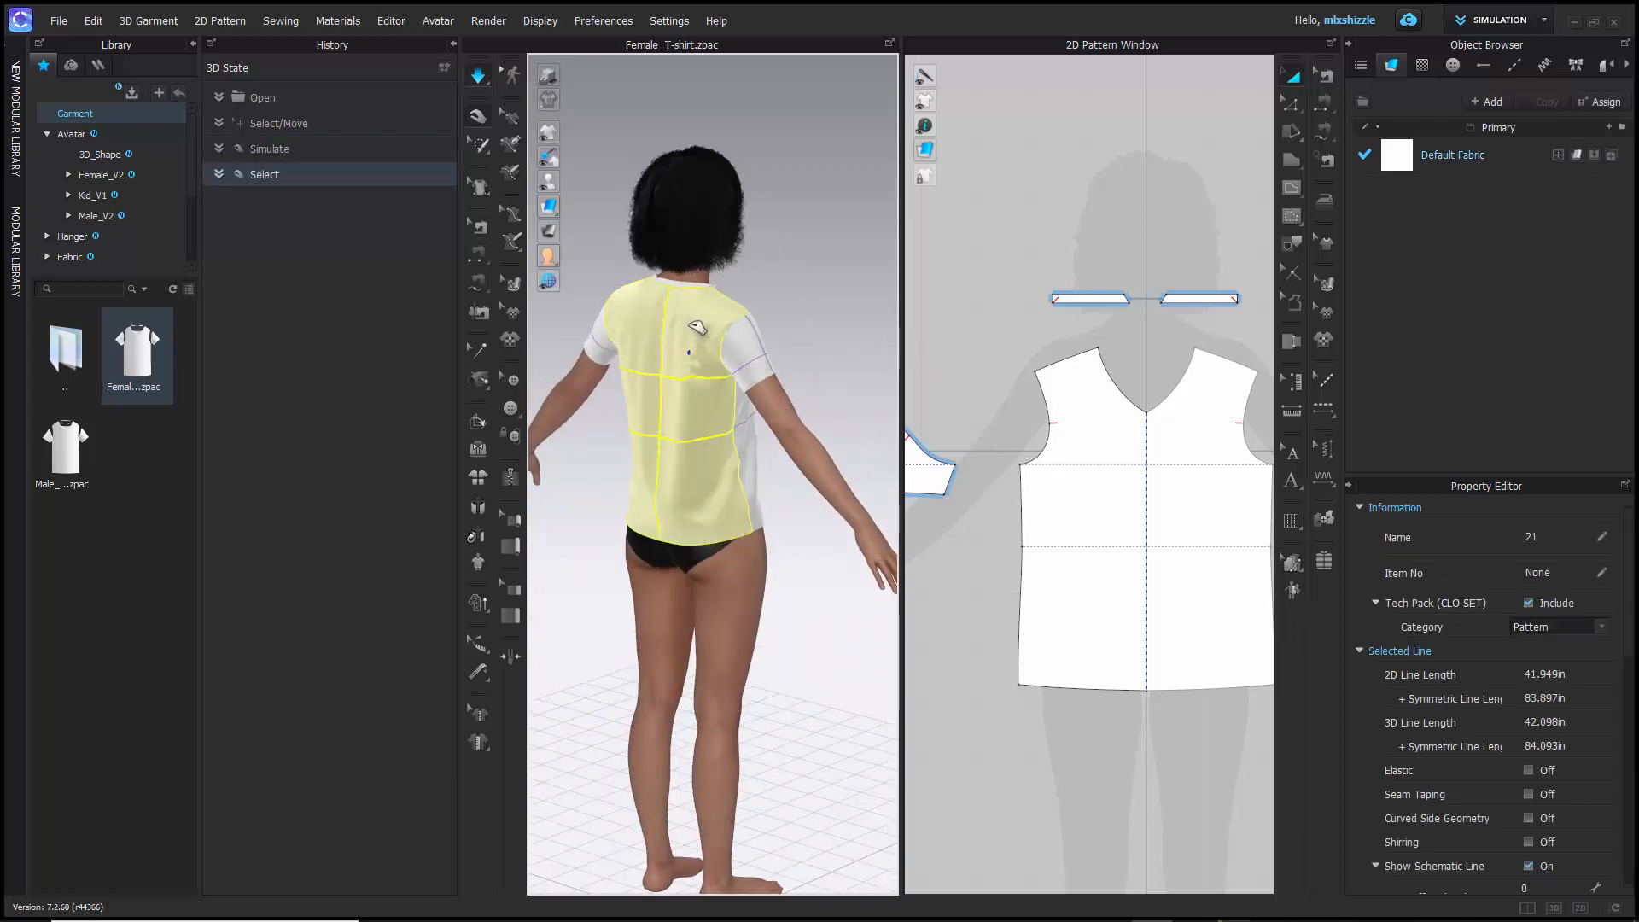
pyautogui.moveTo(638, 342); pyautogui.dragTo(632, 319)
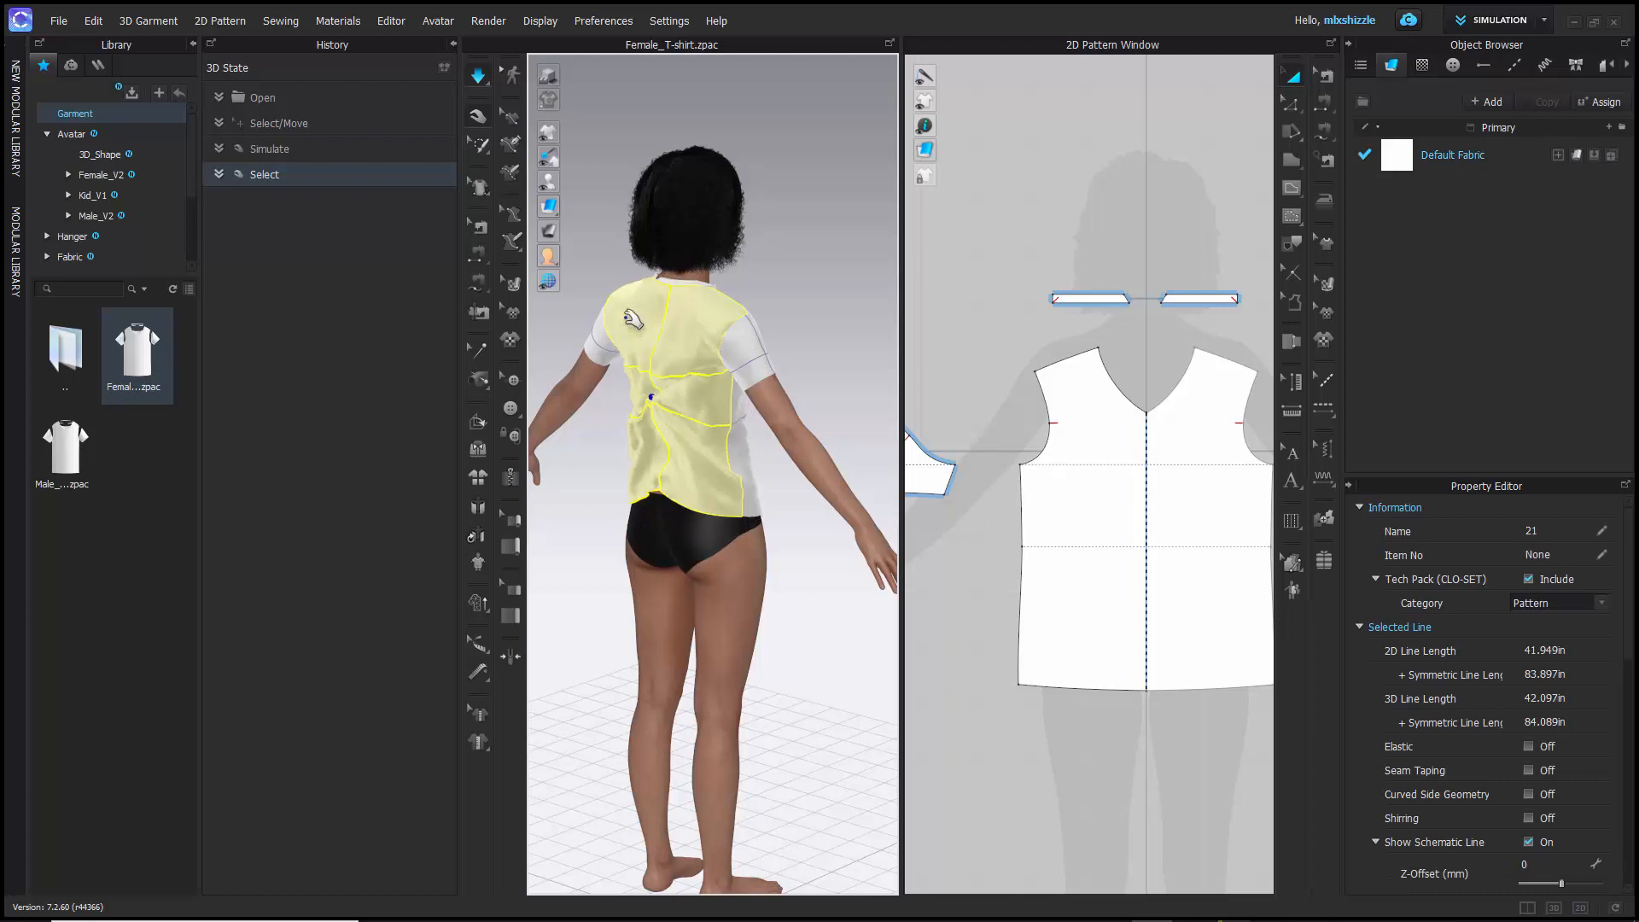
pyautogui.moveTo(722, 575); pyautogui.dragTo(641, 538)
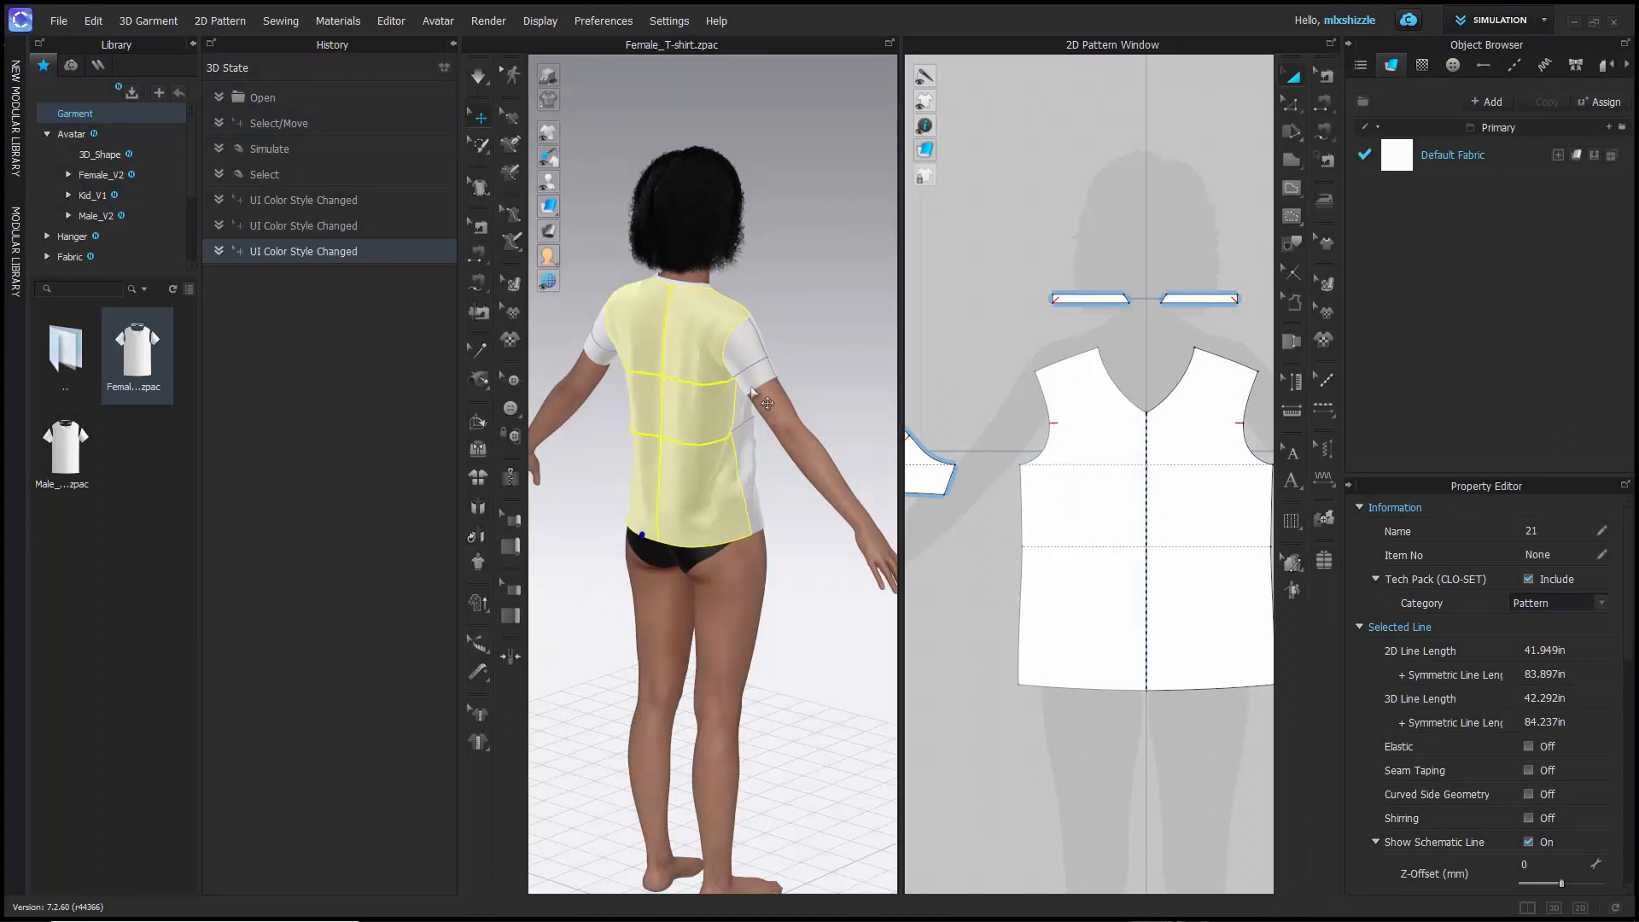
# - Turn the avatar back to the front and view the draped T-shirt on the full body
pyautogui.moveTo(772, 522); pyautogui.dragTo(535, 505, button='right')
pyautogui.moveTo(652, 535); pyautogui.dragTo(707, 475, button='middle')
pyautogui.scroll(-2, 706, 476)
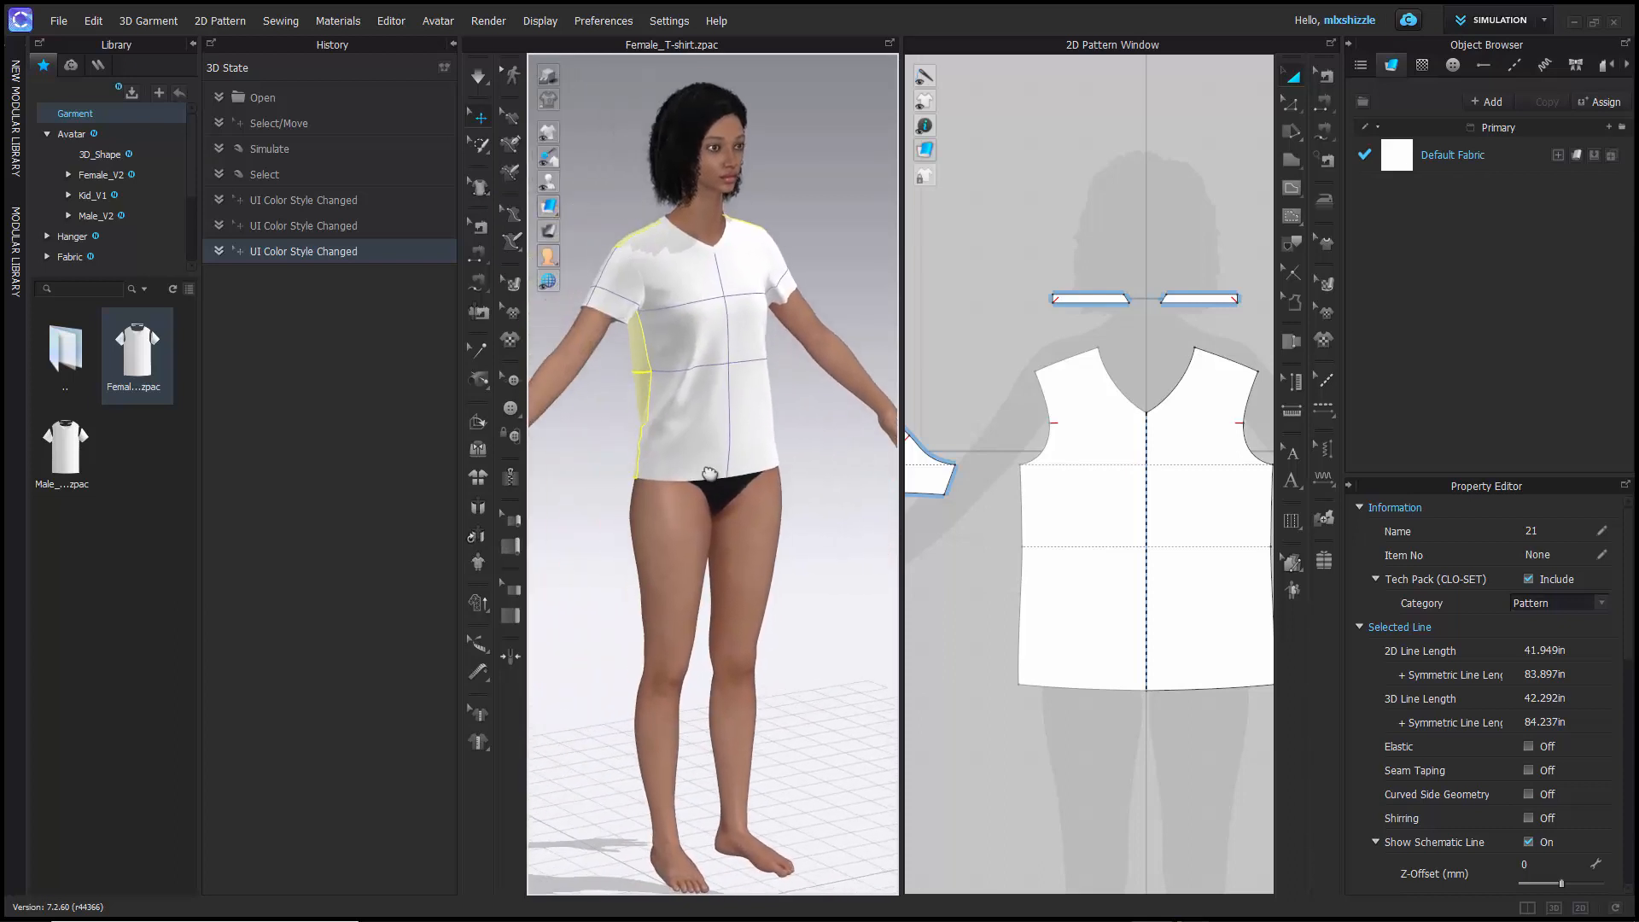
pyautogui.scroll(4, 707, 477)
pyautogui.scroll(-4, 706, 478)
pyautogui.scroll(-5, 706, 478)
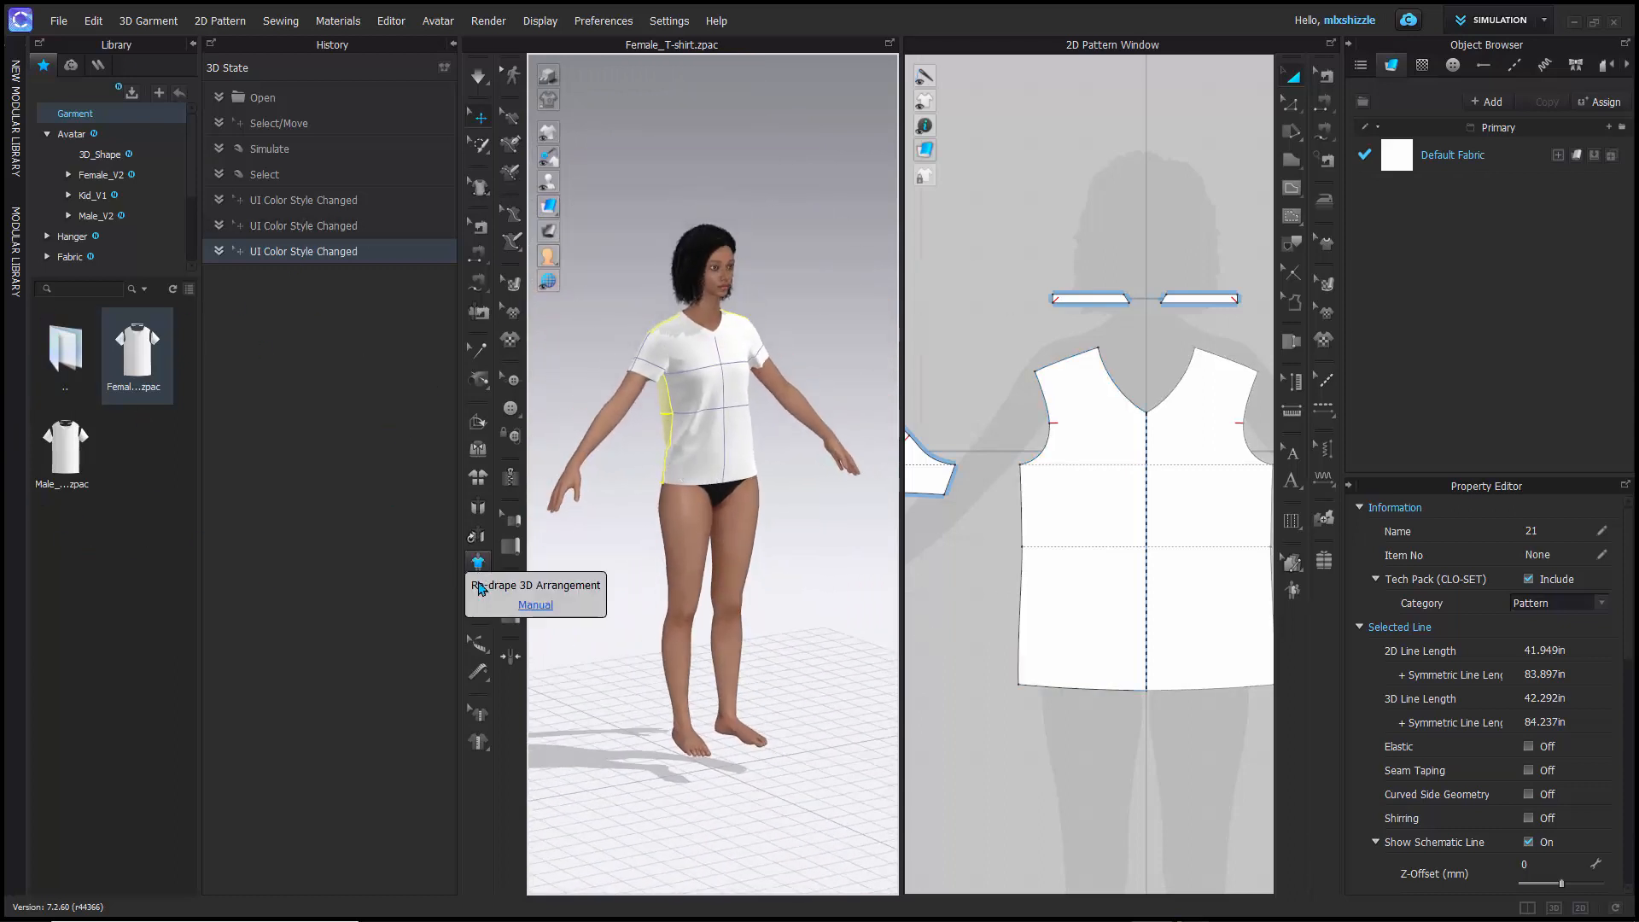
# - Collapse the Library, History and New Modular Library panels to give the 3D and 2D windows more room
pyautogui.click(193, 44)
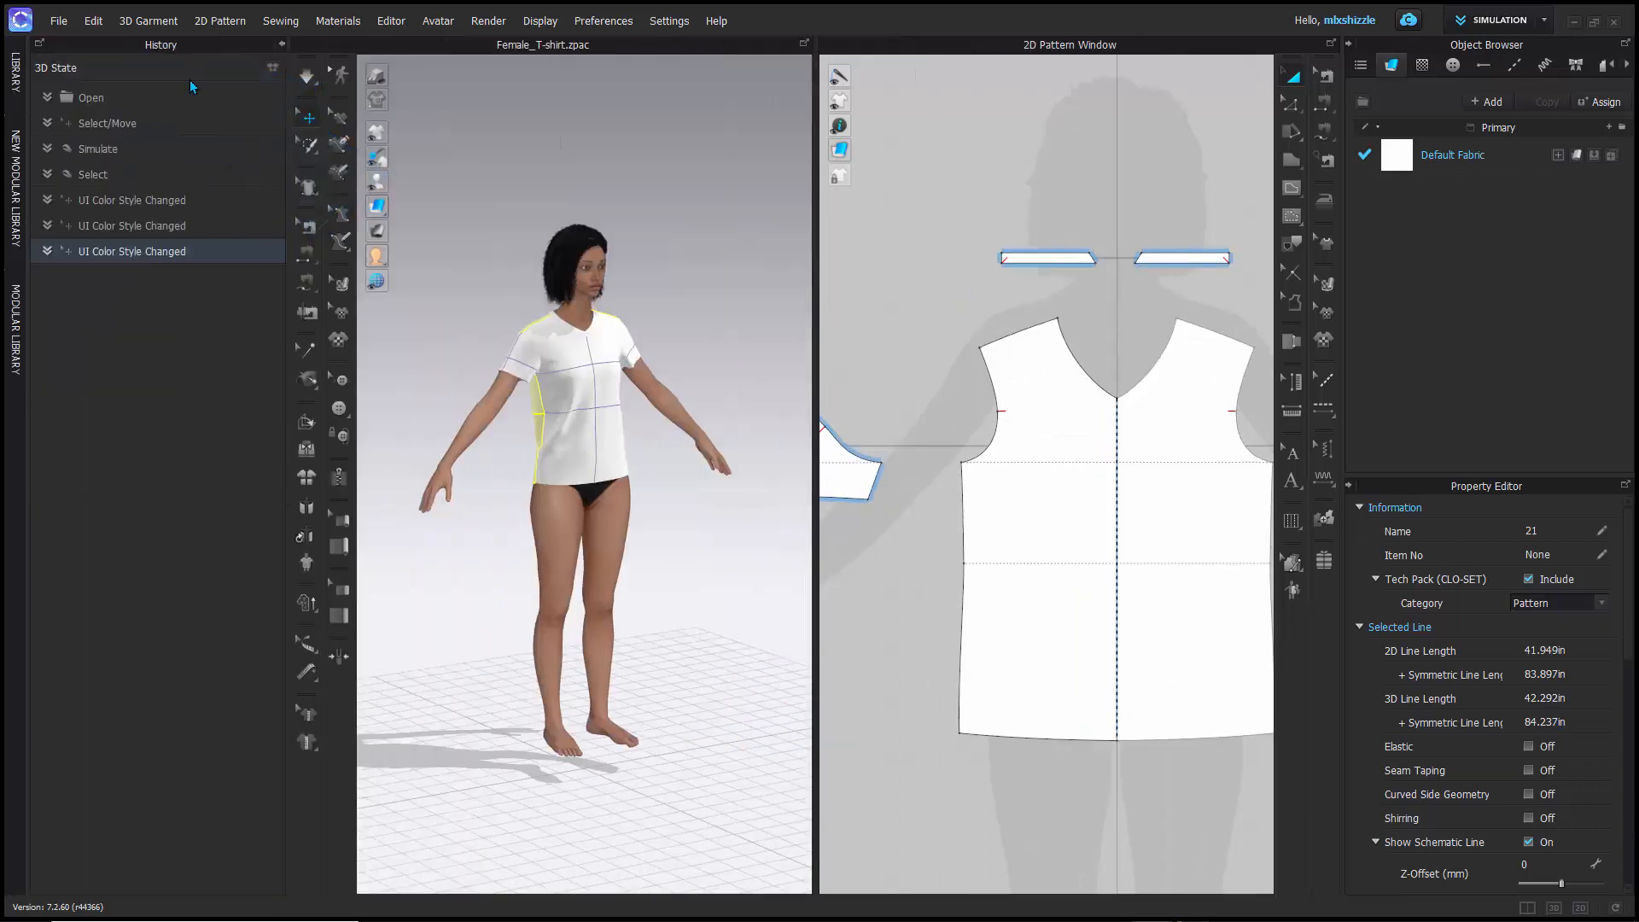
pyautogui.click(15, 77)
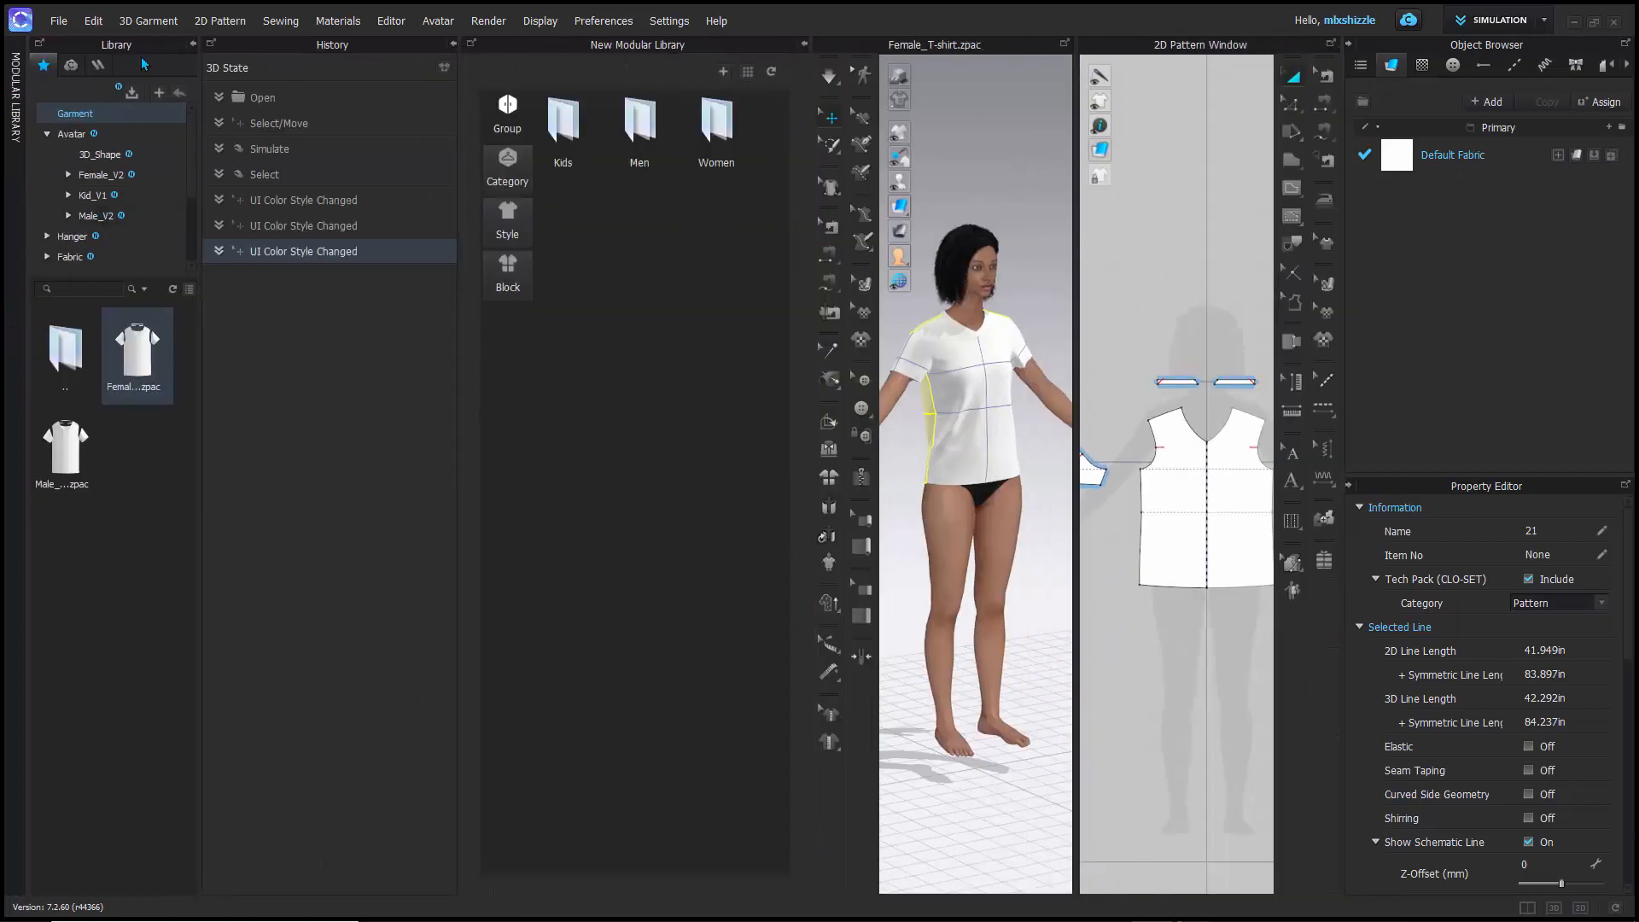
pyautogui.click(193, 43)
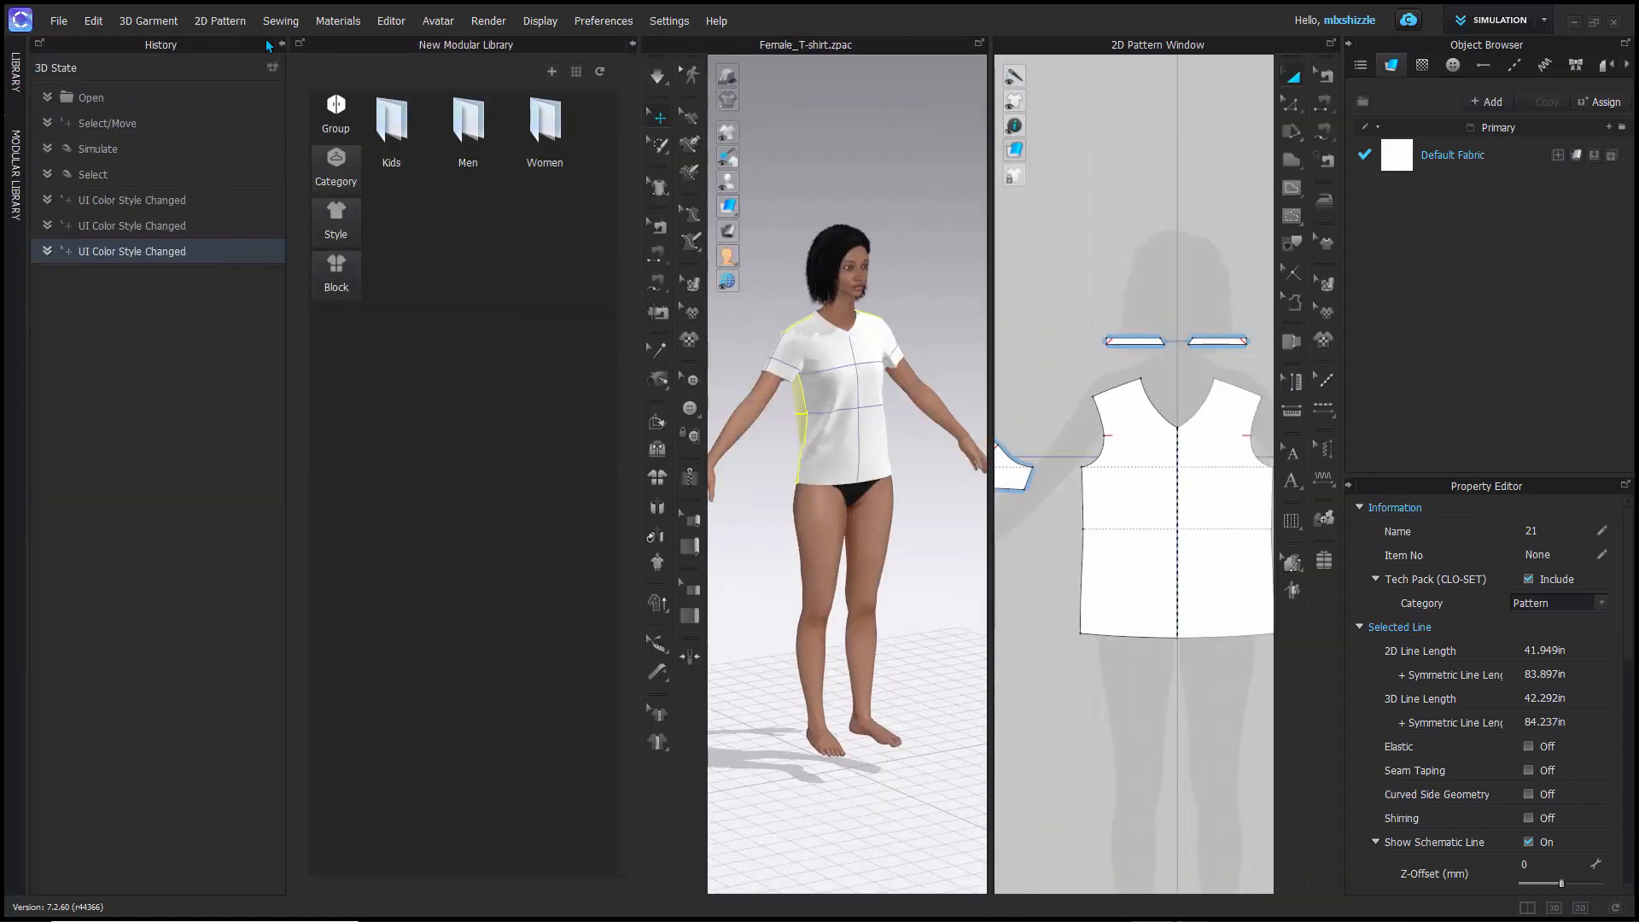
pyautogui.click(280, 44)
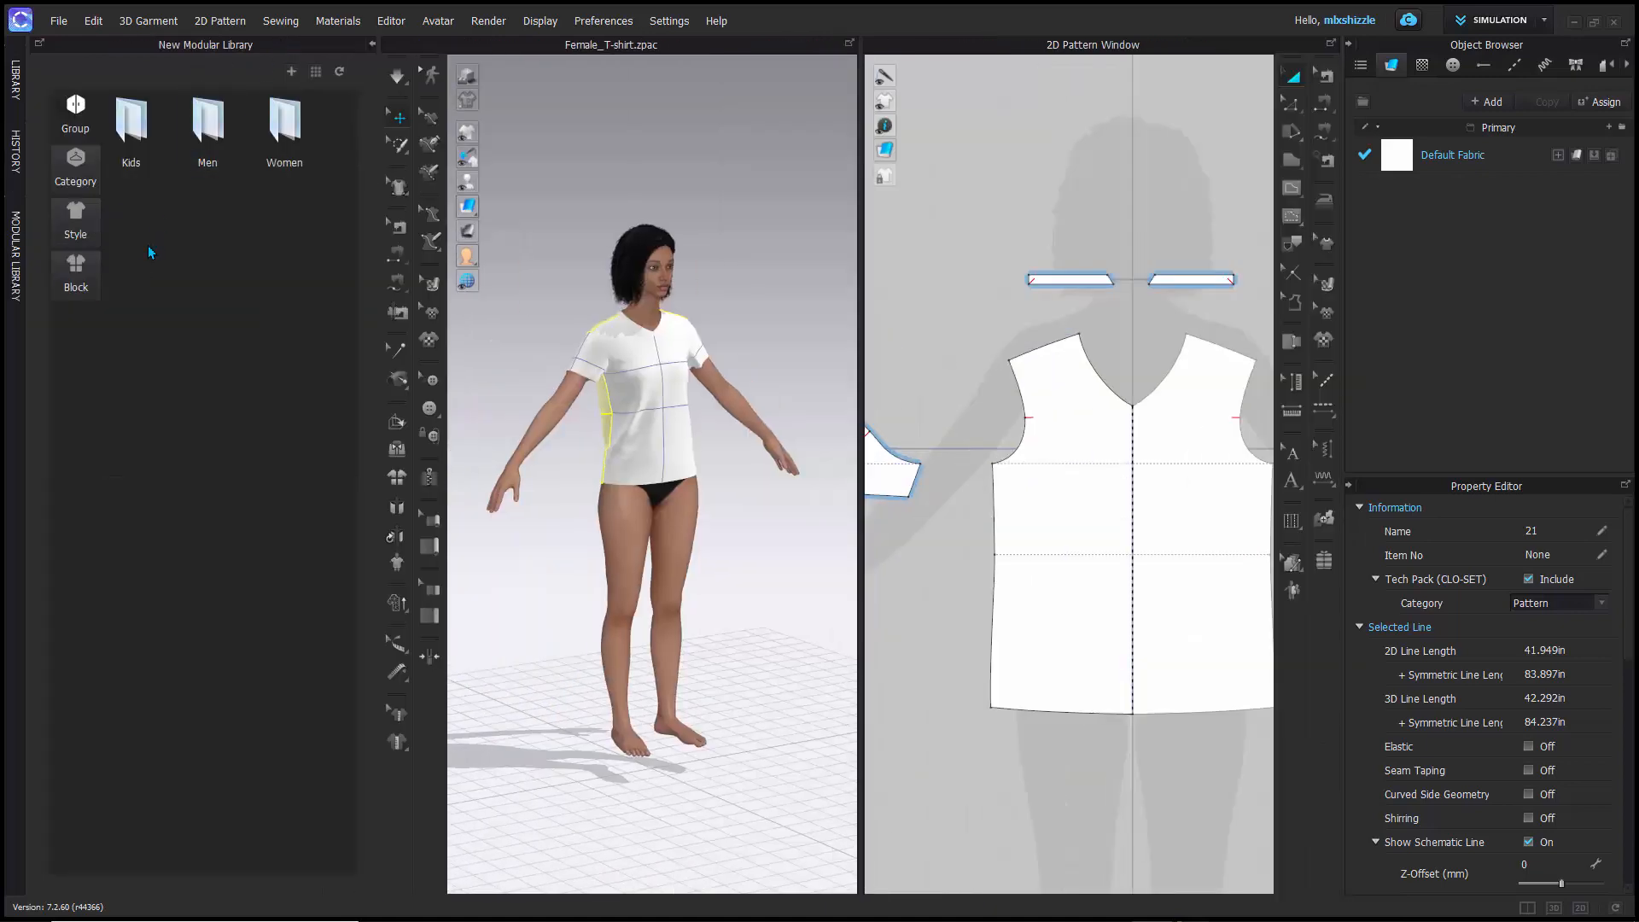
pyautogui.click(371, 44)
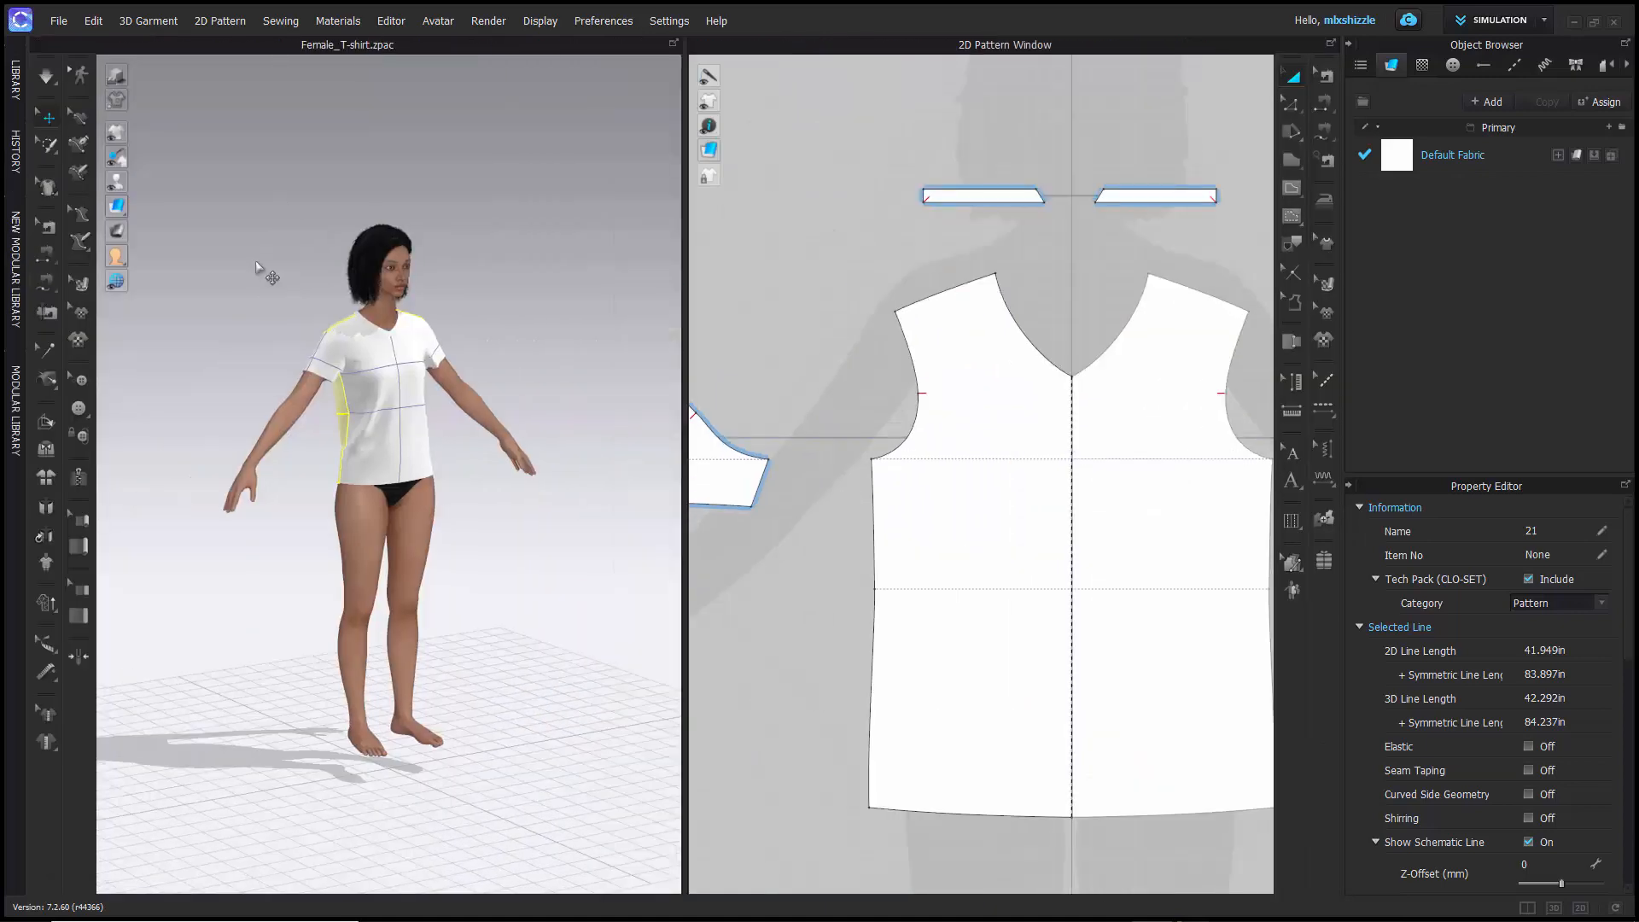
# - Expand the Library panel from its collapsed state and collapse it again
pyautogui.scroll(-2, 256, 429)
pyautogui.scroll(4, 264, 434)
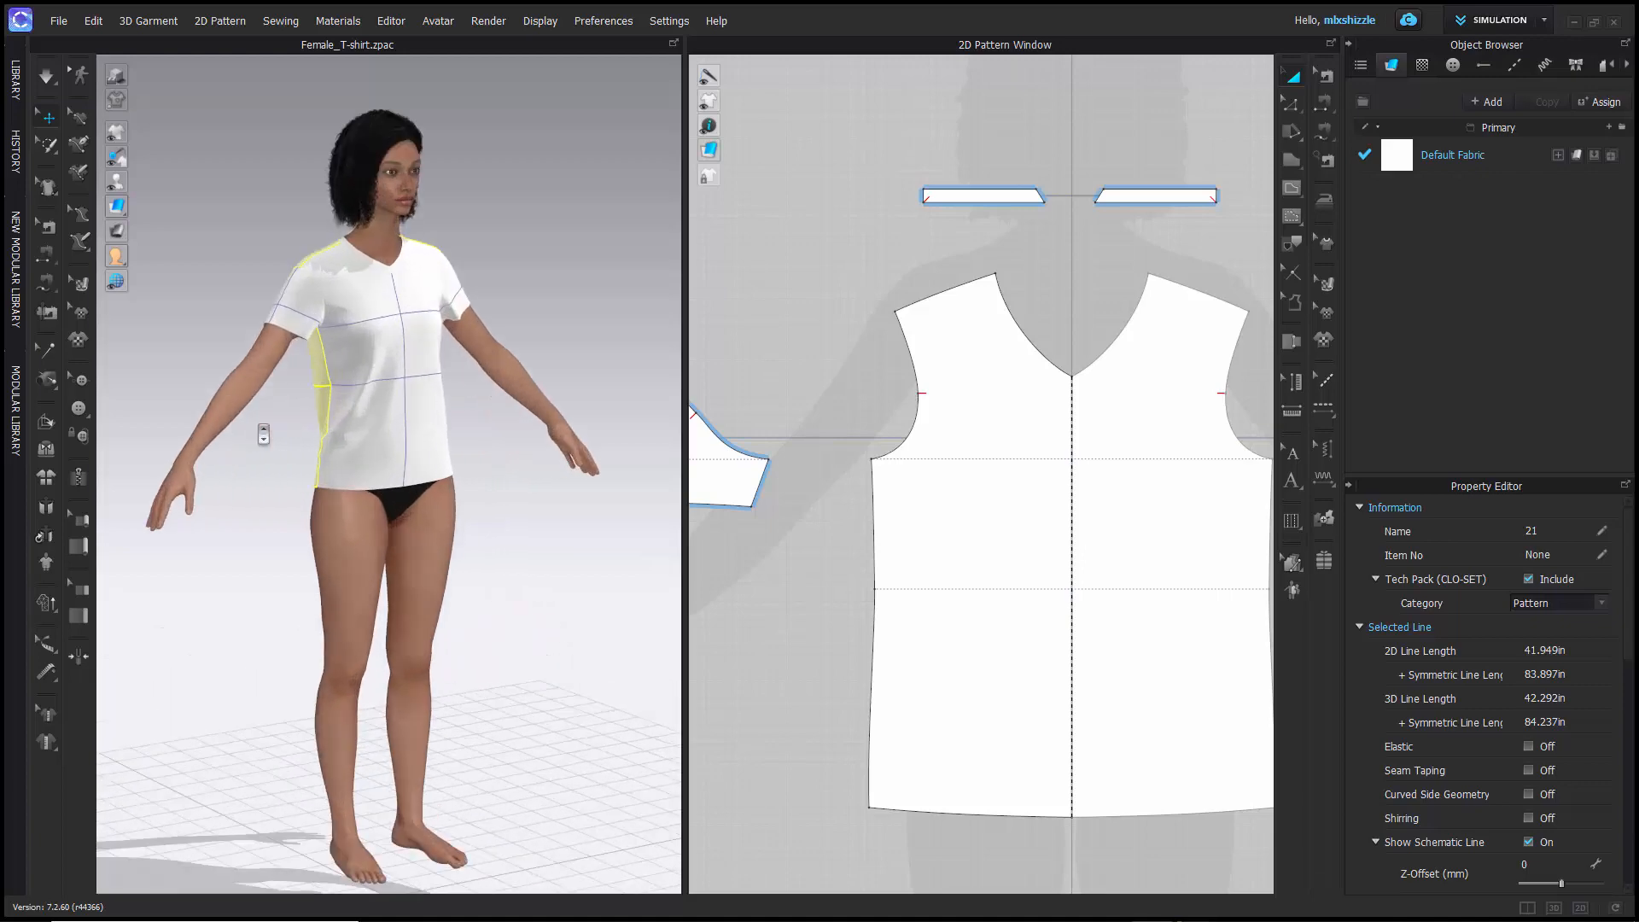
pyautogui.moveTo(271, 474)
pyautogui.mouseDown(button='right')
pyautogui.moveTo(201, 453)
pyautogui.moveTo(245, 489)
pyautogui.mouseUp(button='right')
pyautogui.click(15, 96)
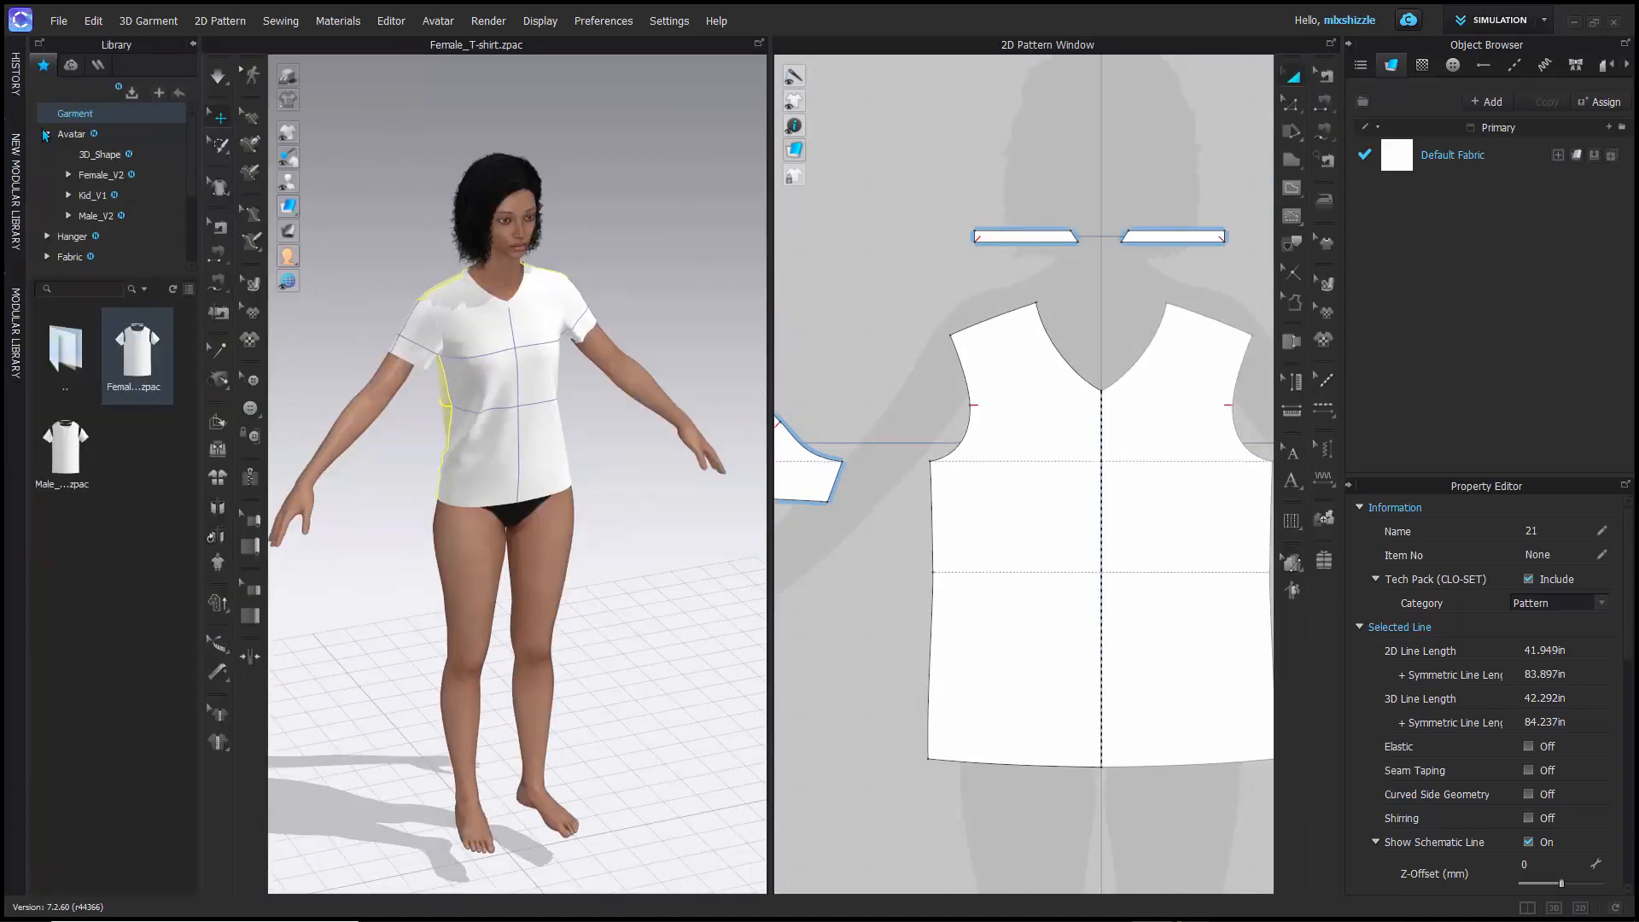
pyautogui.click(195, 45)
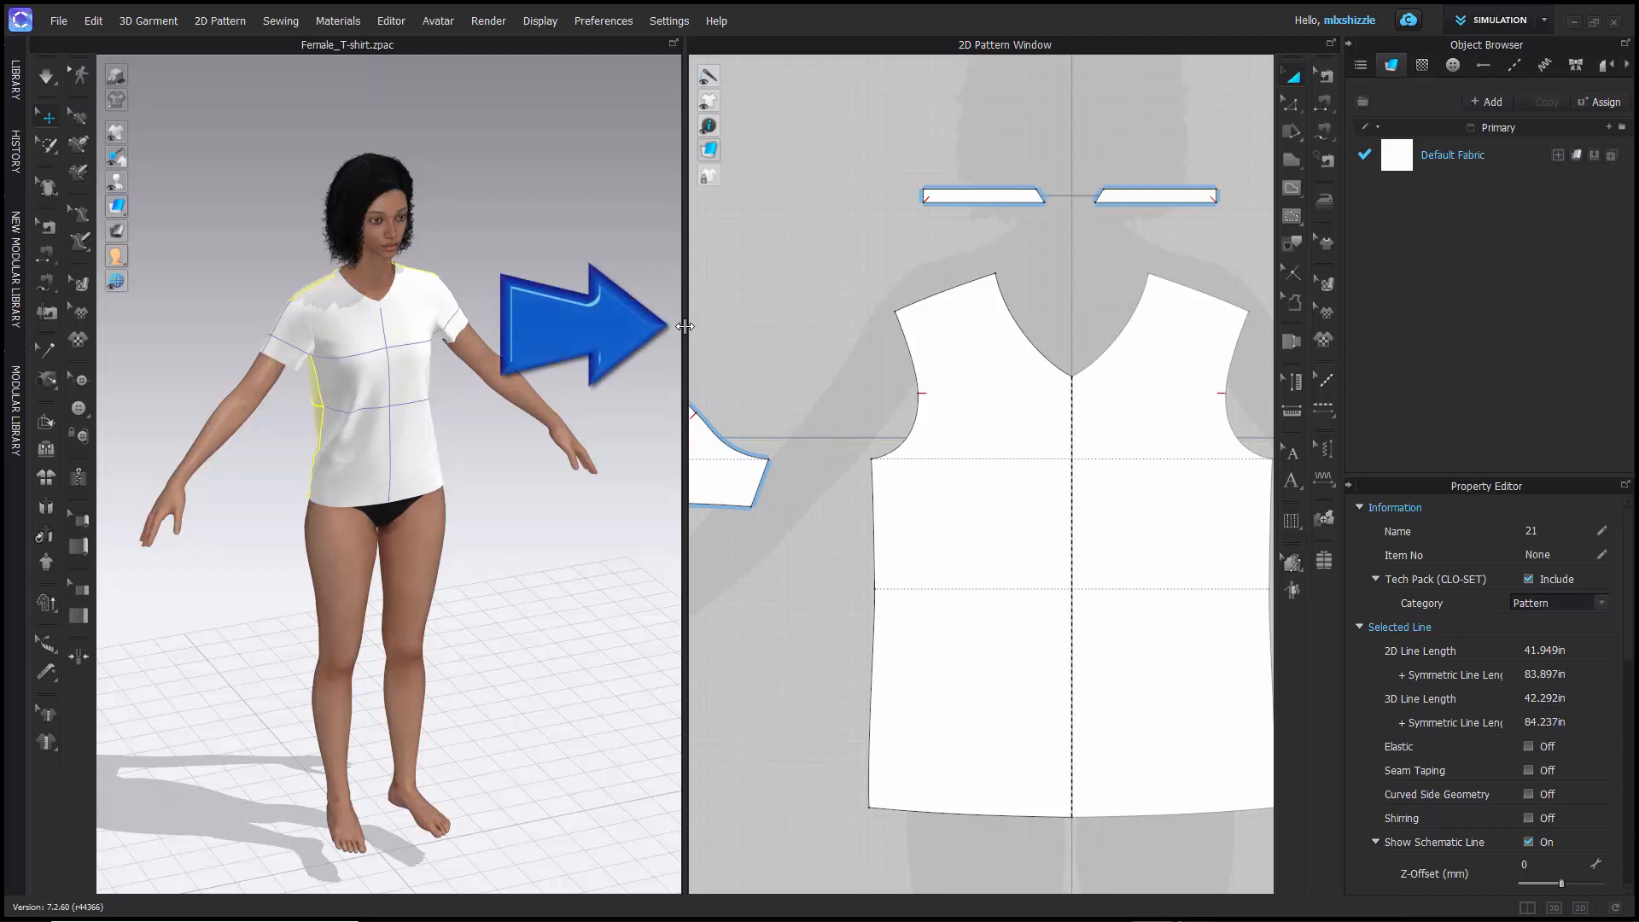
# - Widen the 3D garment window against the 2D window, and collapse the Object Browser and Property Editor
pyautogui.moveTo(687, 326); pyautogui.dragTo(783, 339)
pyautogui.scroll(3, 878, 358)
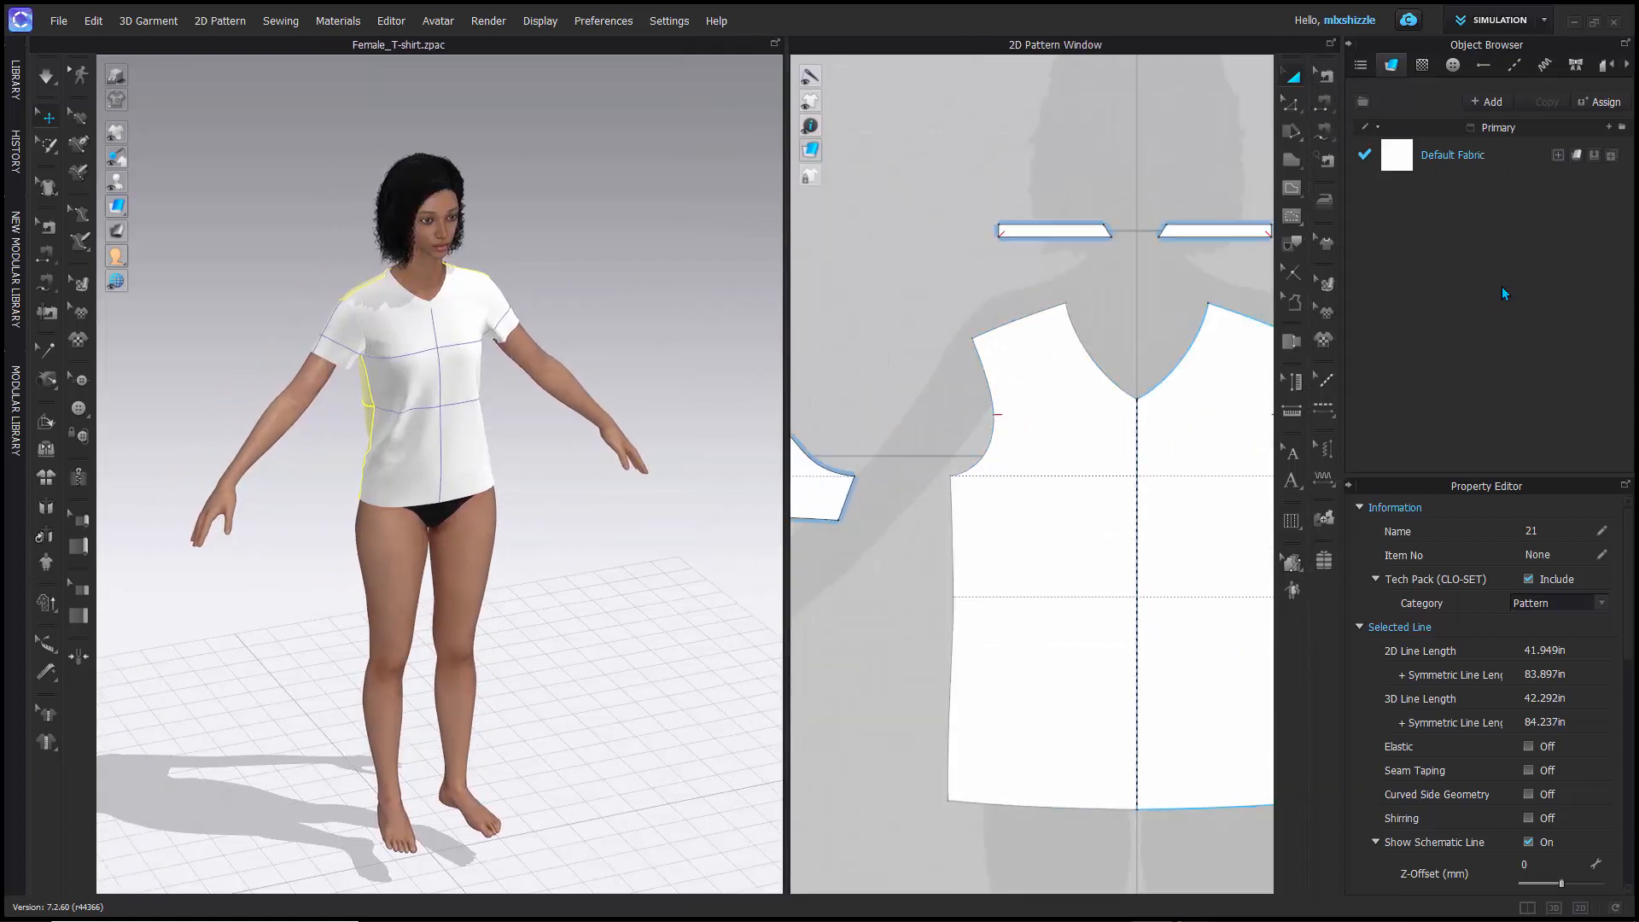
pyautogui.click(1349, 46)
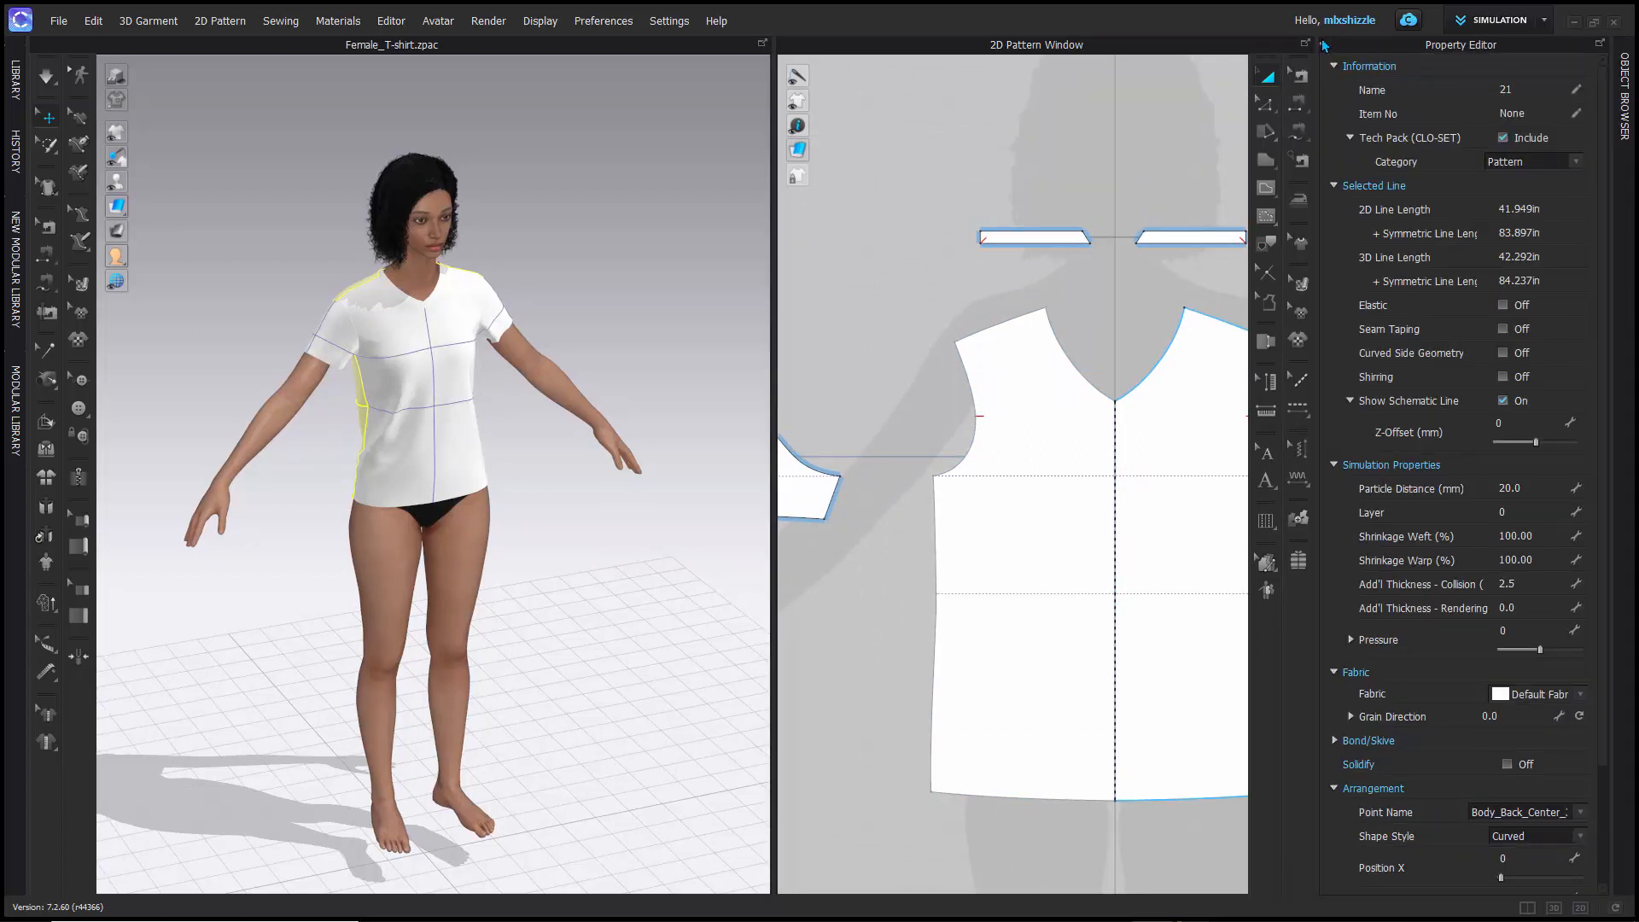
pyautogui.click(1323, 44)
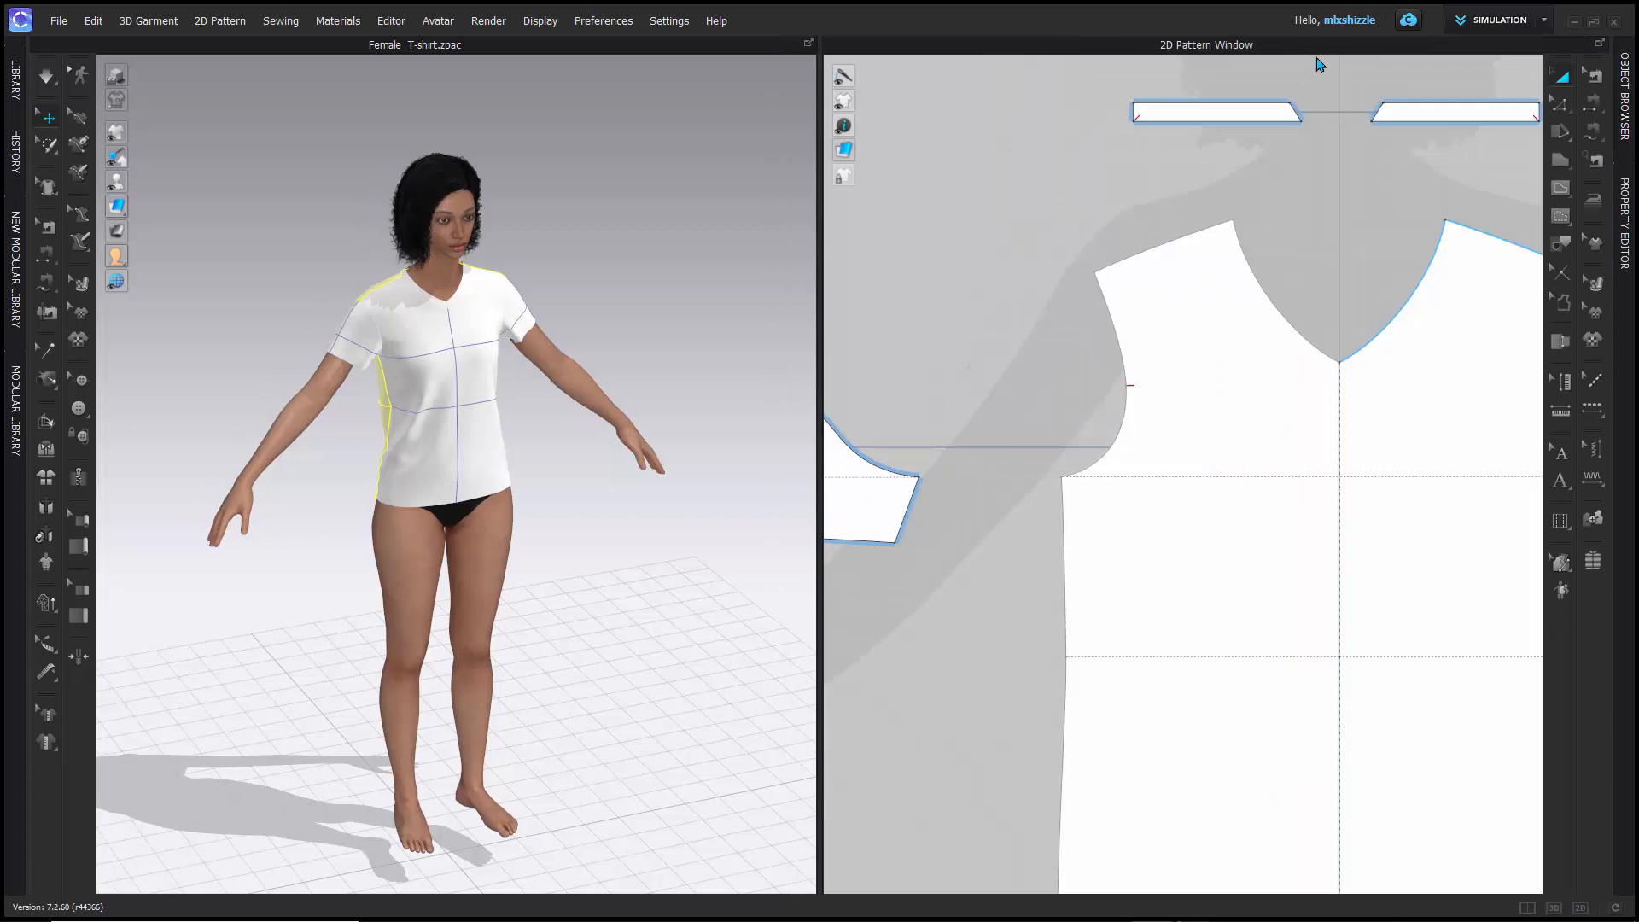
pyautogui.scroll(2, 1119, 408)
pyautogui.scroll(-6, 1123, 409)
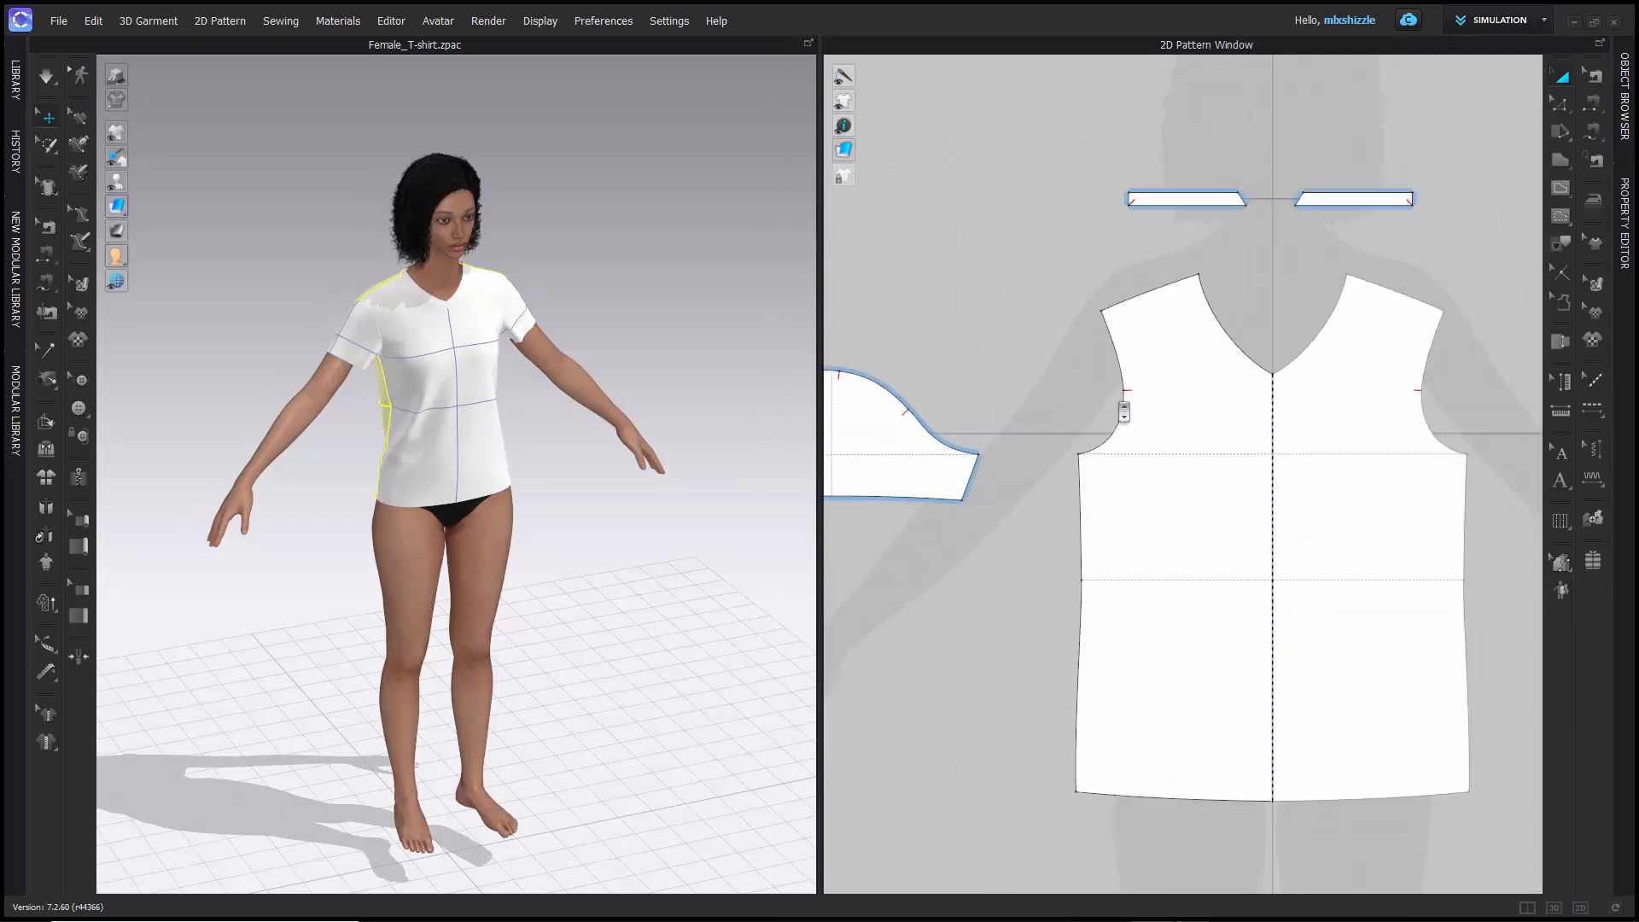
pyautogui.scroll(4, 1108, 439)
pyautogui.moveTo(1057, 289); pyautogui.dragTo(986, 333, button='middle')
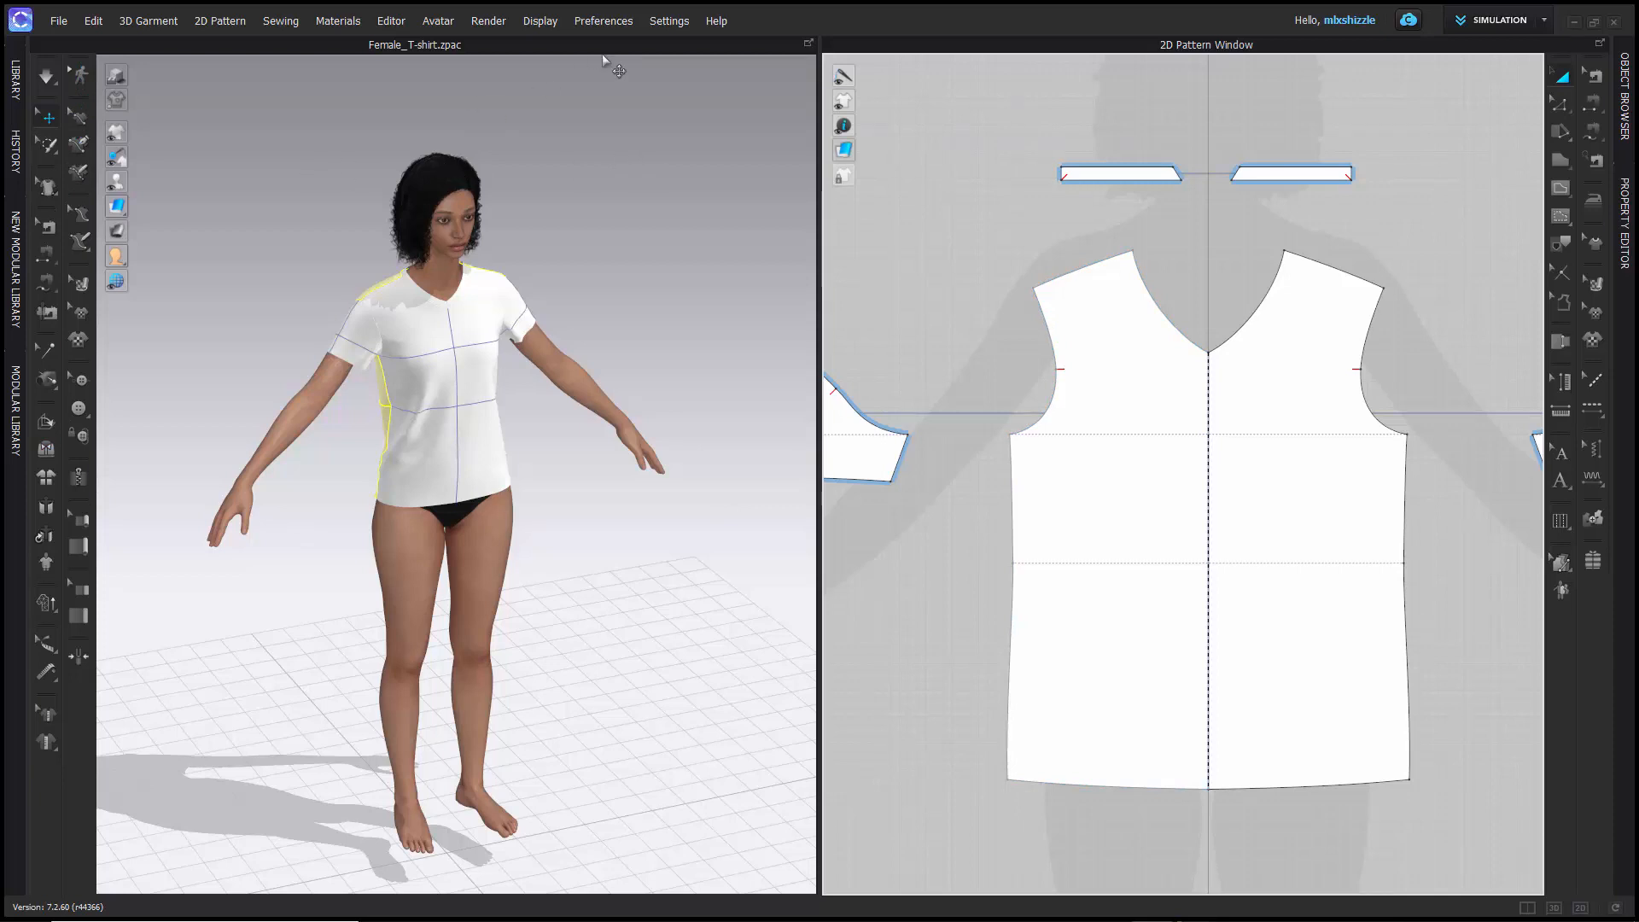
# - Open the User Settings and show the User Interface options for units and toolbar placement
pyautogui.click(662, 23)
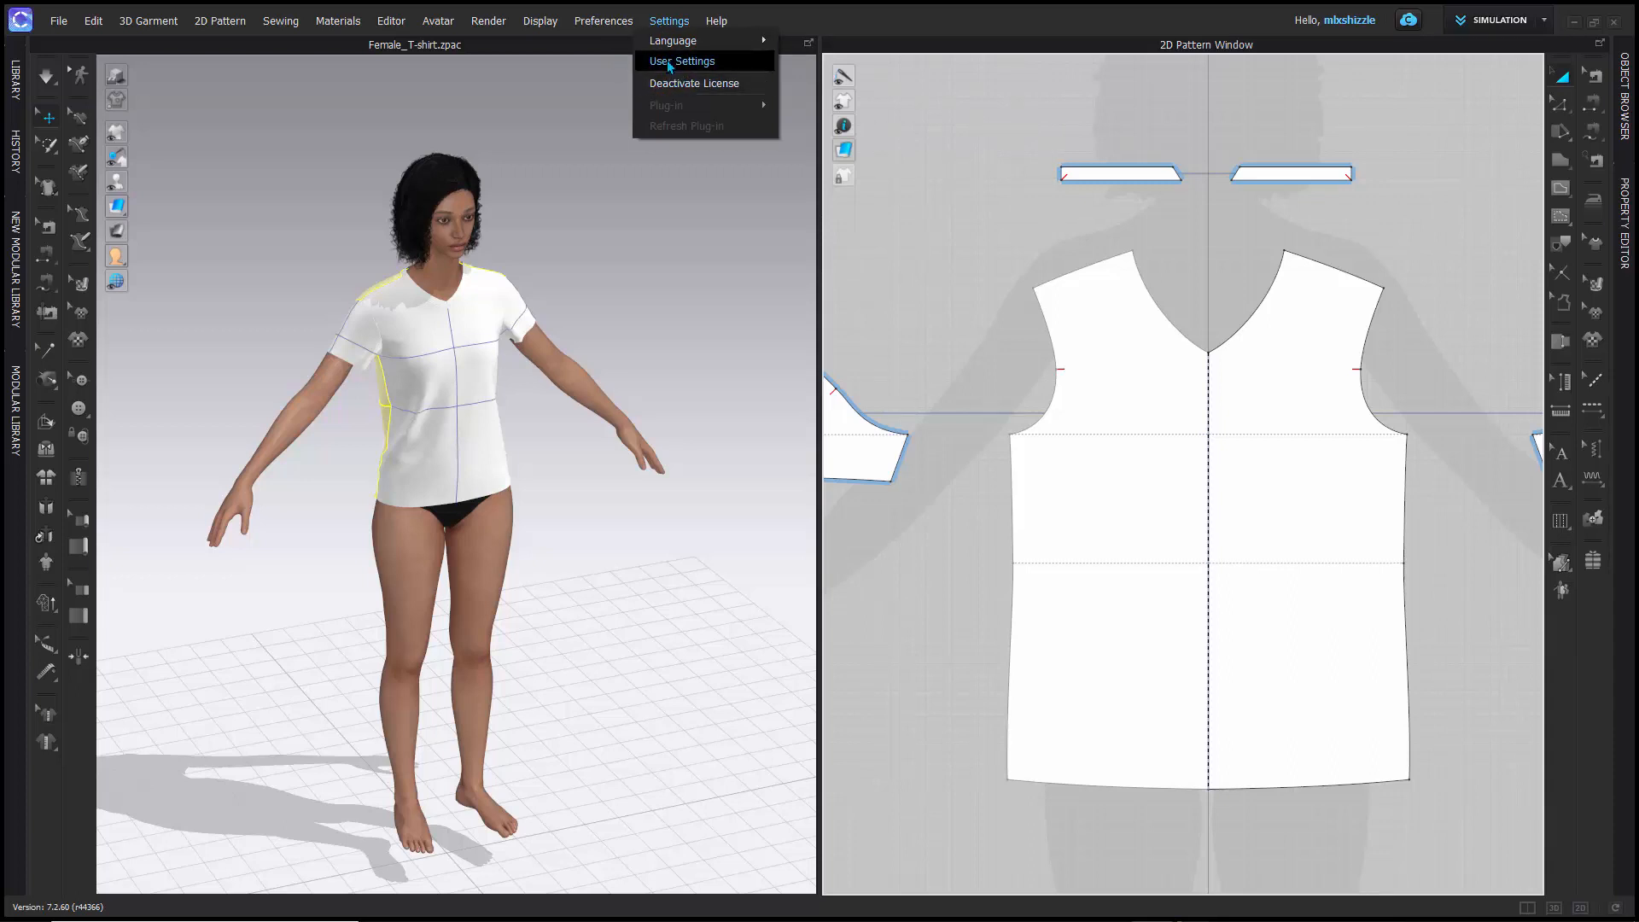
pyautogui.click(669, 64)
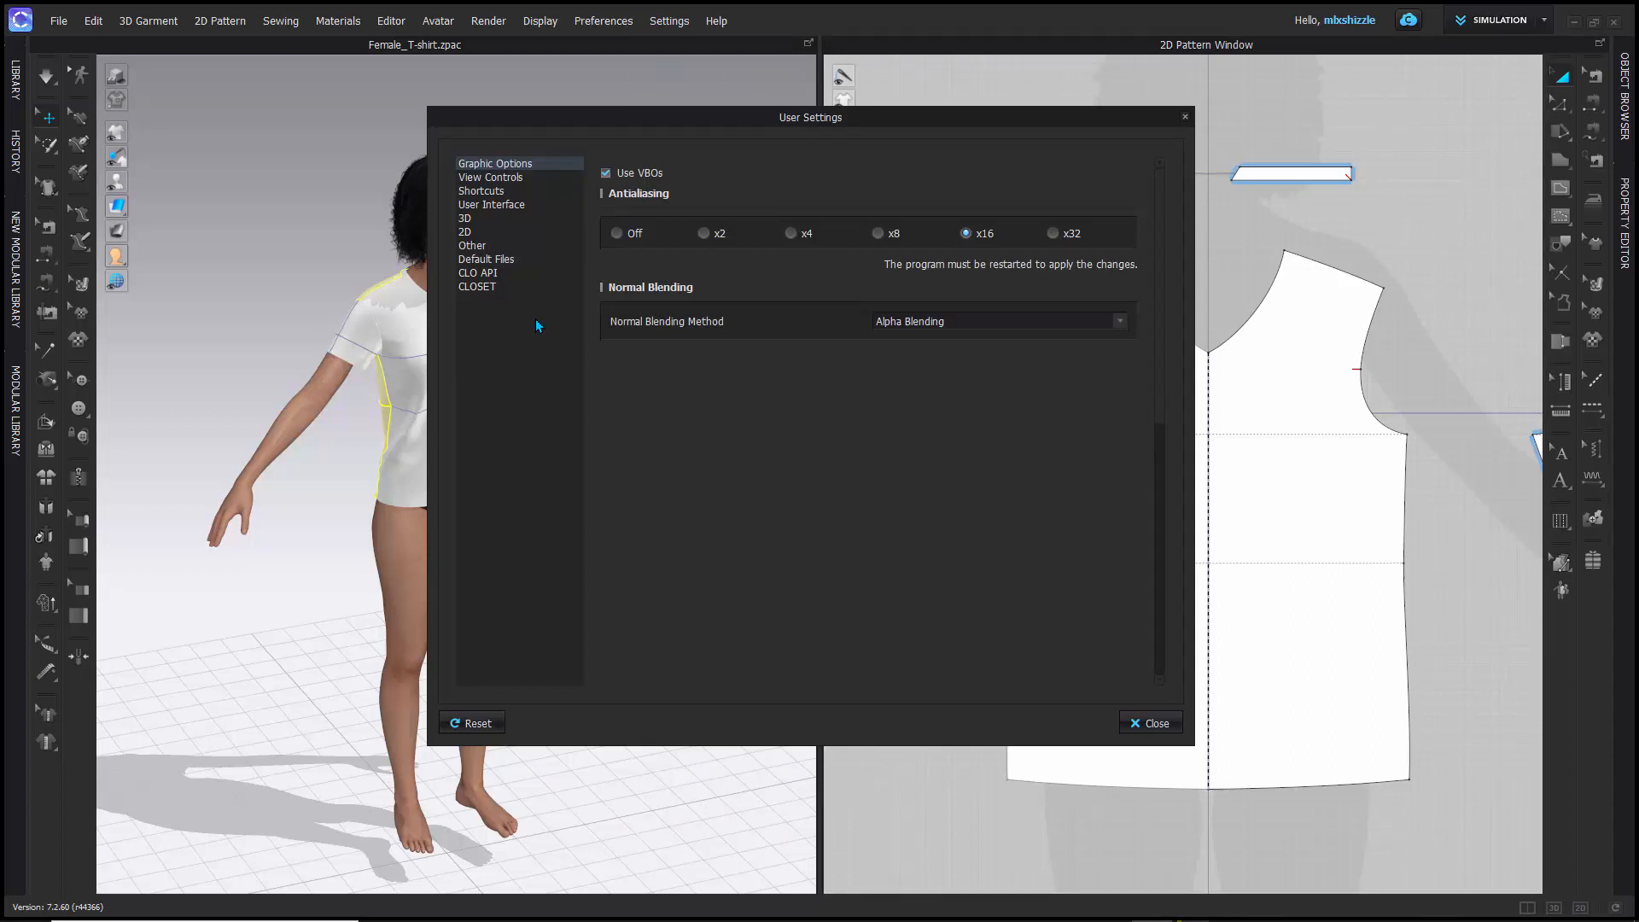
pyautogui.click(493, 205)
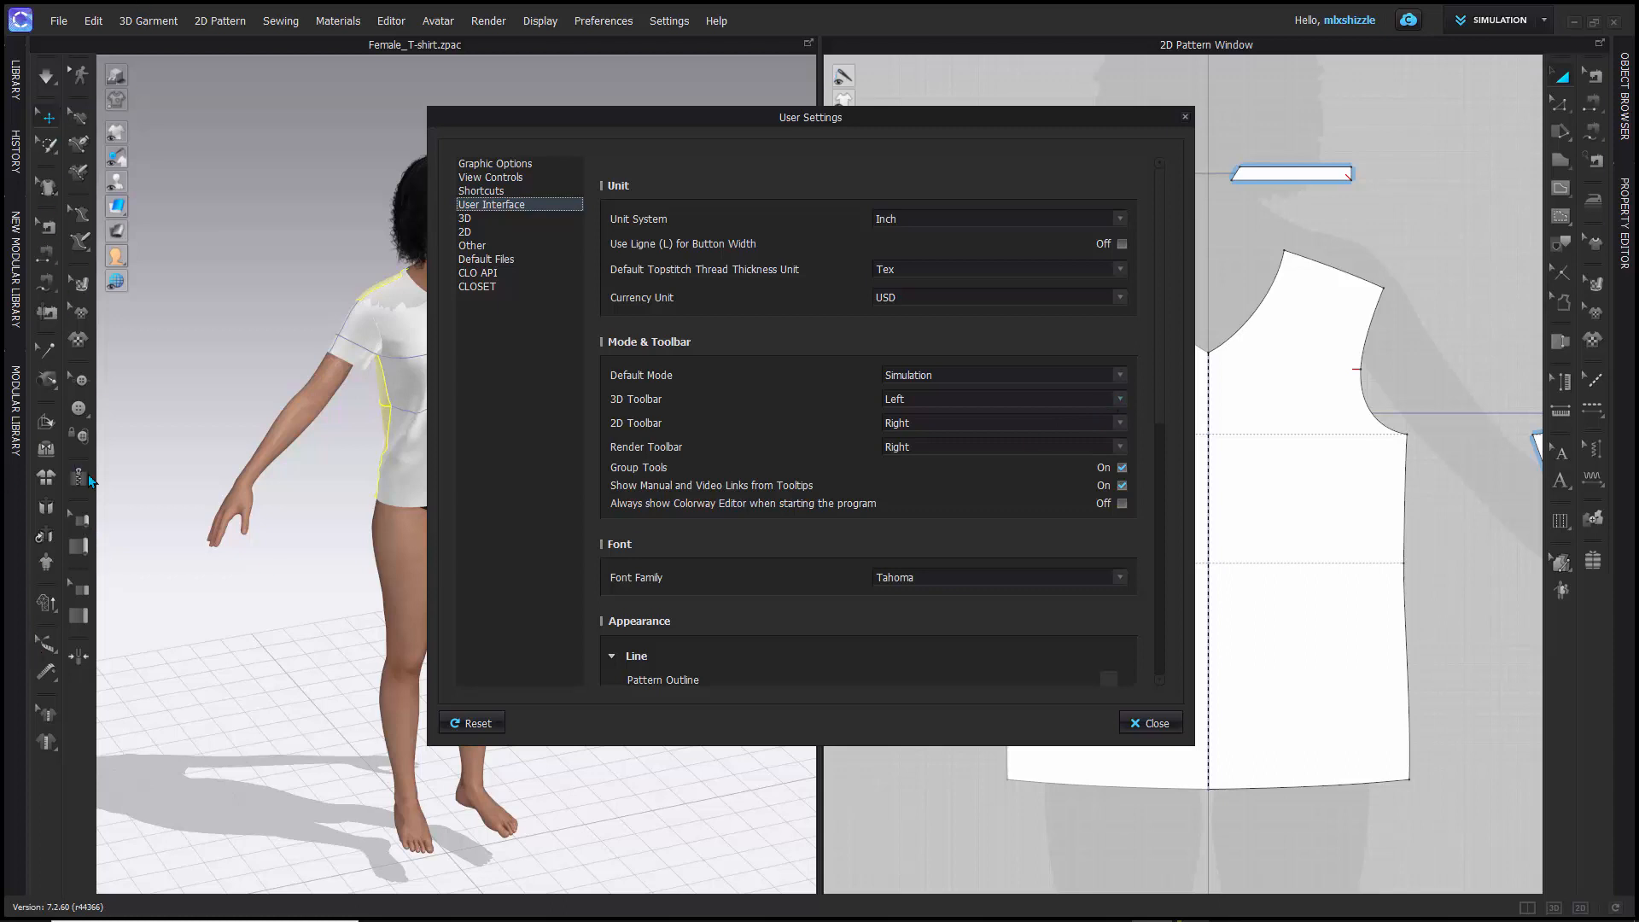
# - Set both the 3D Toolbar and 2D Toolbar positions to Top in the User Interface options and close the User Settings
pyautogui.click(1119, 396)
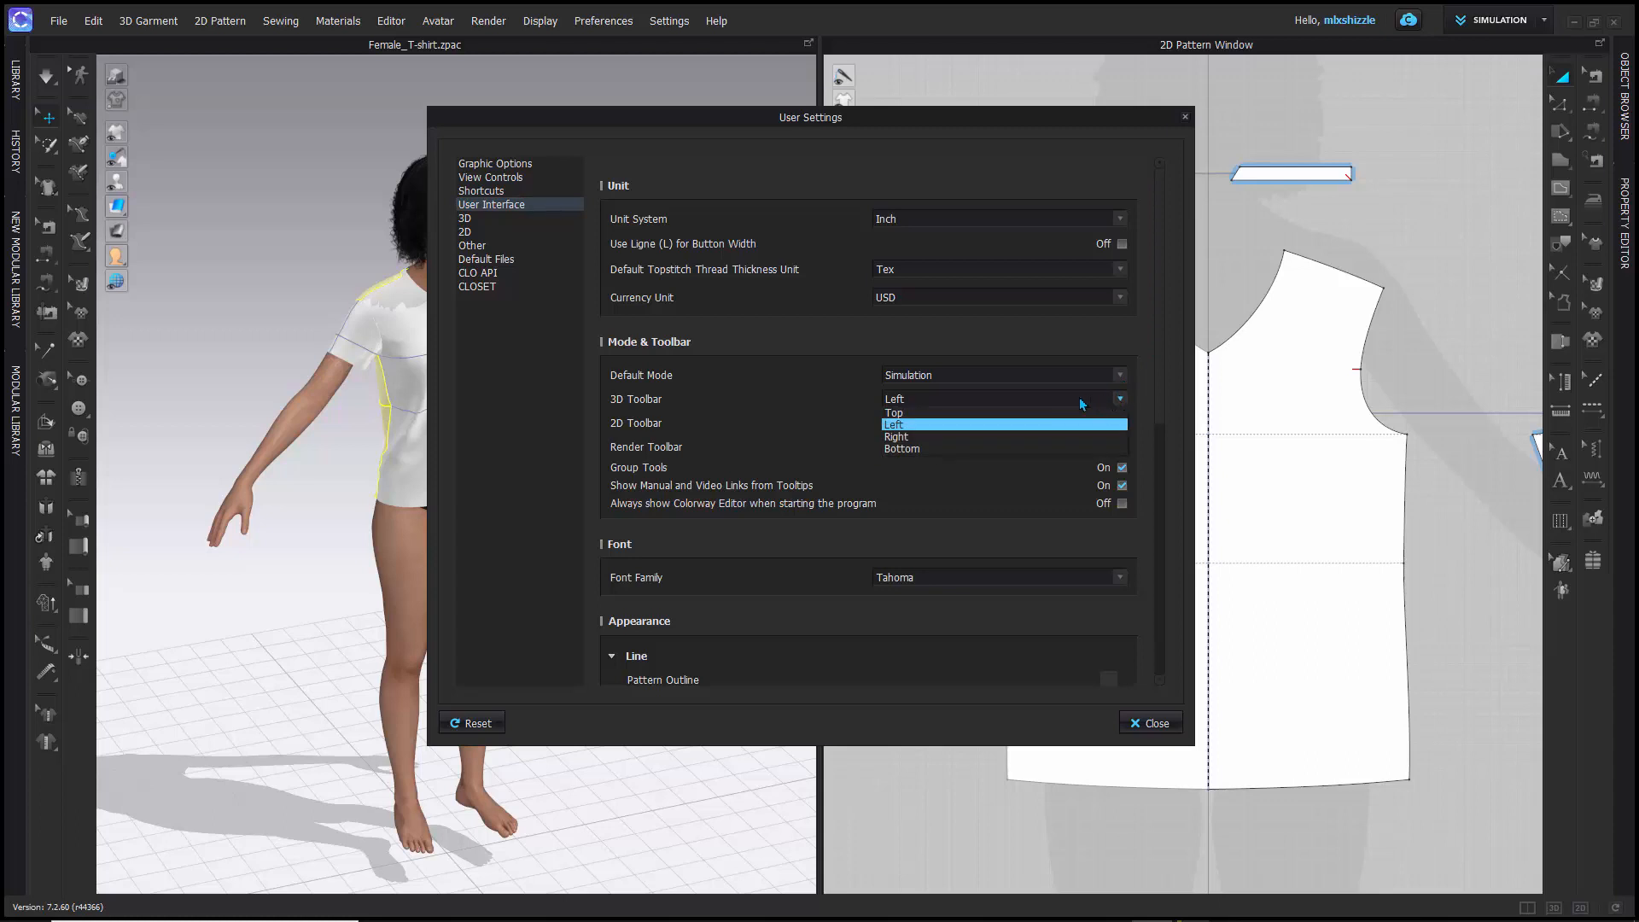
pyautogui.click(952, 413)
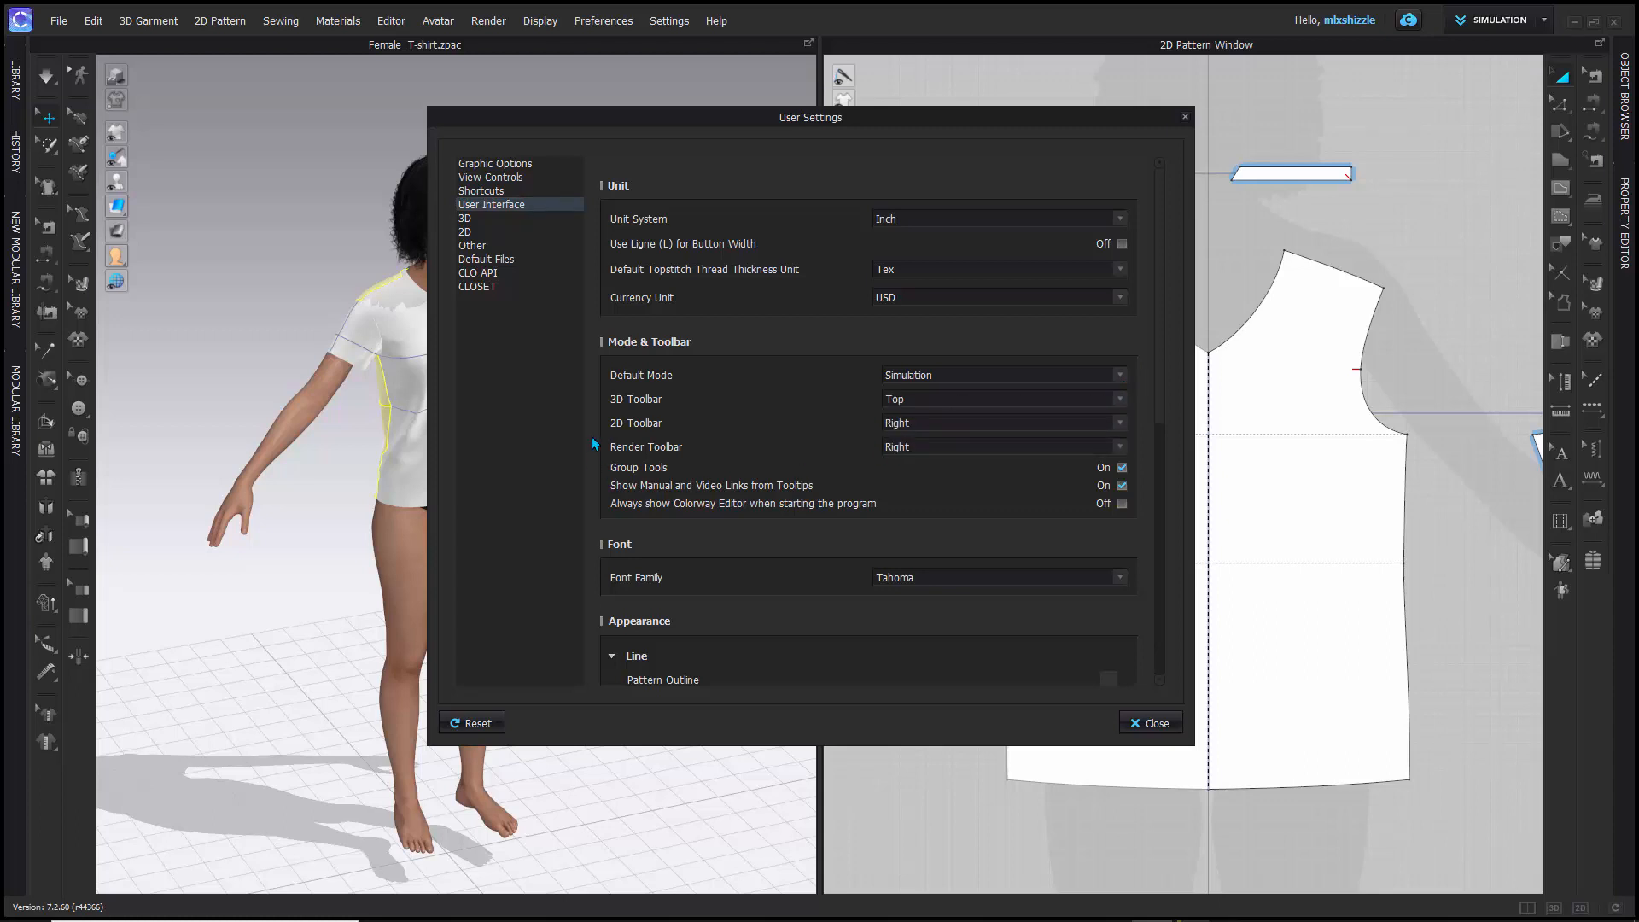
pyautogui.click(1120, 422)
pyautogui.click(985, 438)
pyautogui.moveTo(1159, 257); pyautogui.dragTo(1173, 532)
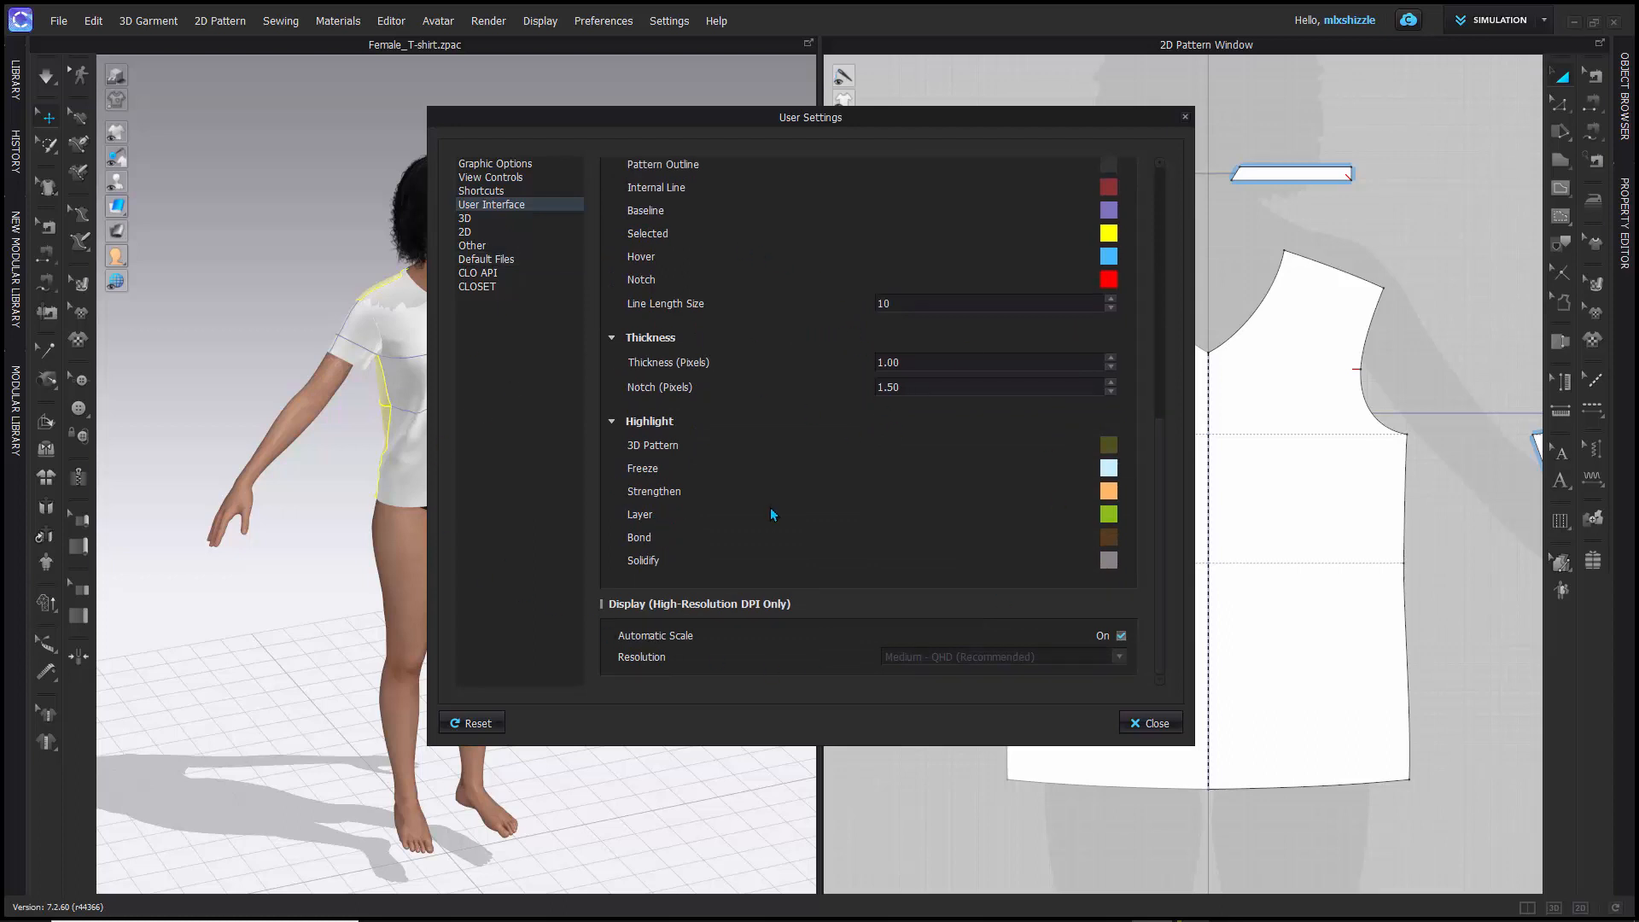
pyautogui.scroll(9, 773, 511)
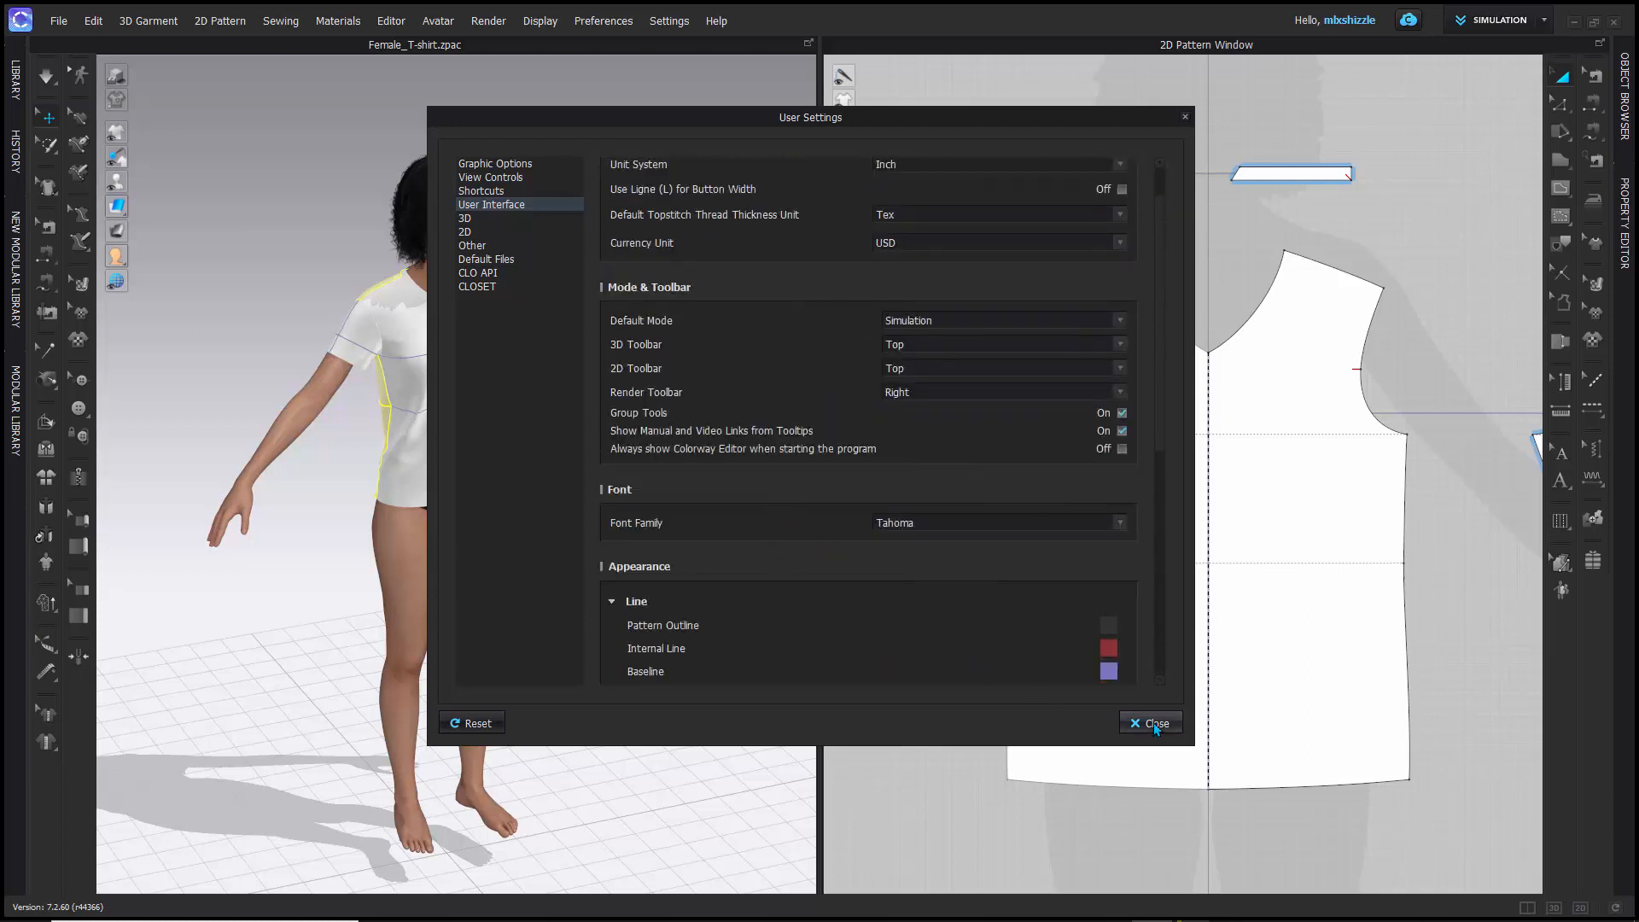
pyautogui.click(1154, 724)
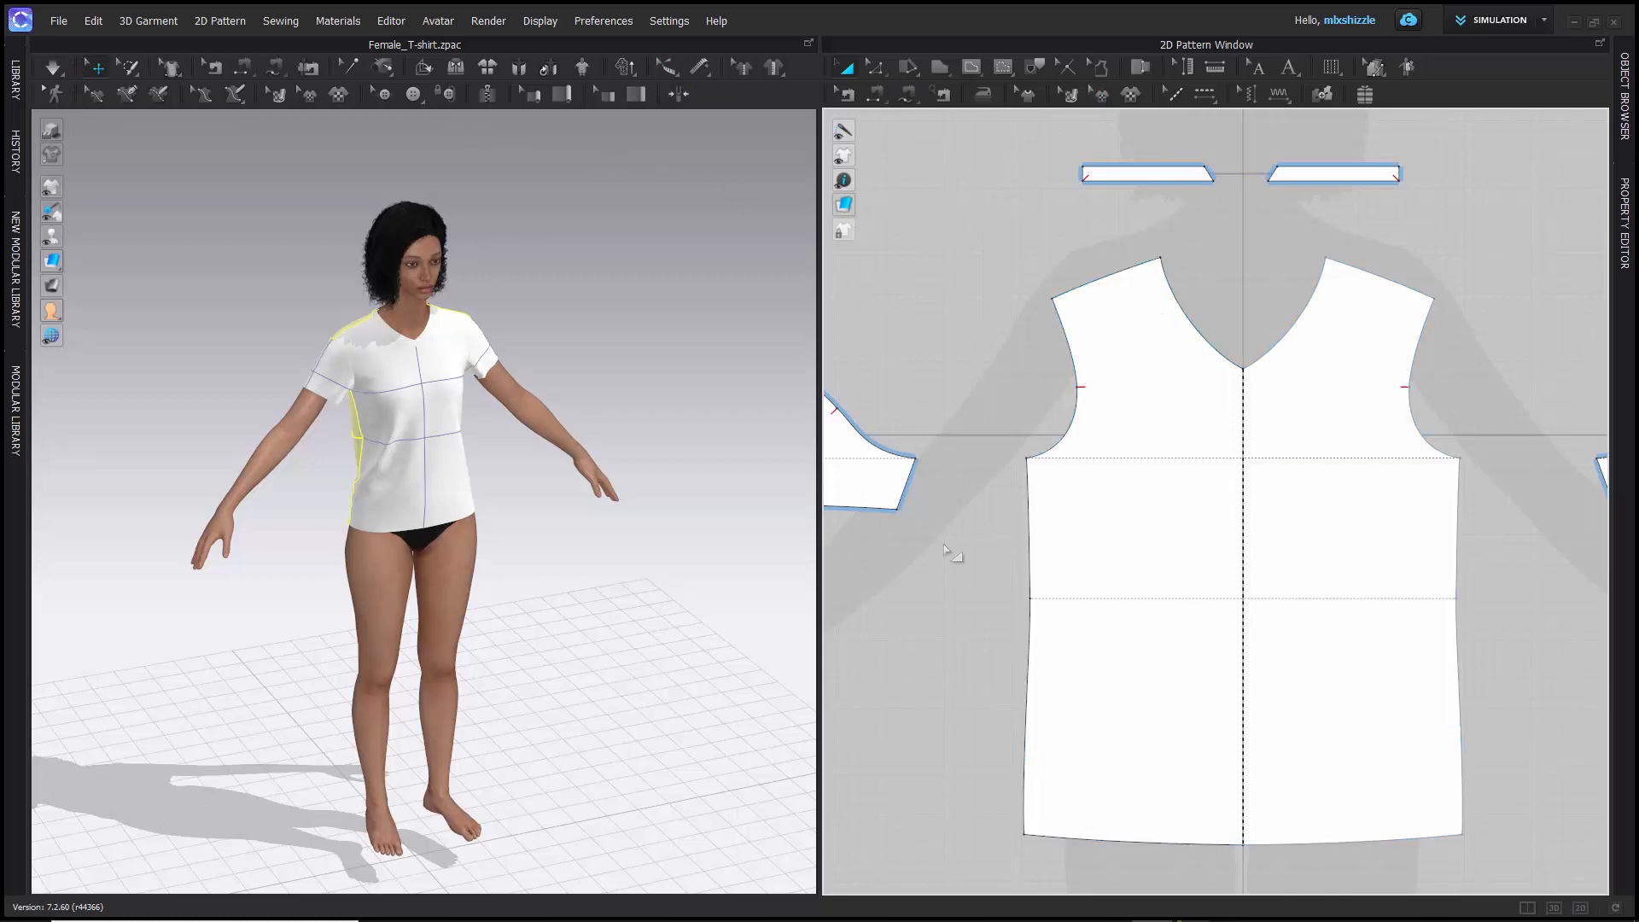
# - Examine the T-shirt's pattern pieces and the avatar silhouette in the 2D pattern window at different zoom levels
pyautogui.scroll(4, 963, 351)
pyautogui.scroll(-7, 963, 351)
pyautogui.scroll(2, 965, 352)
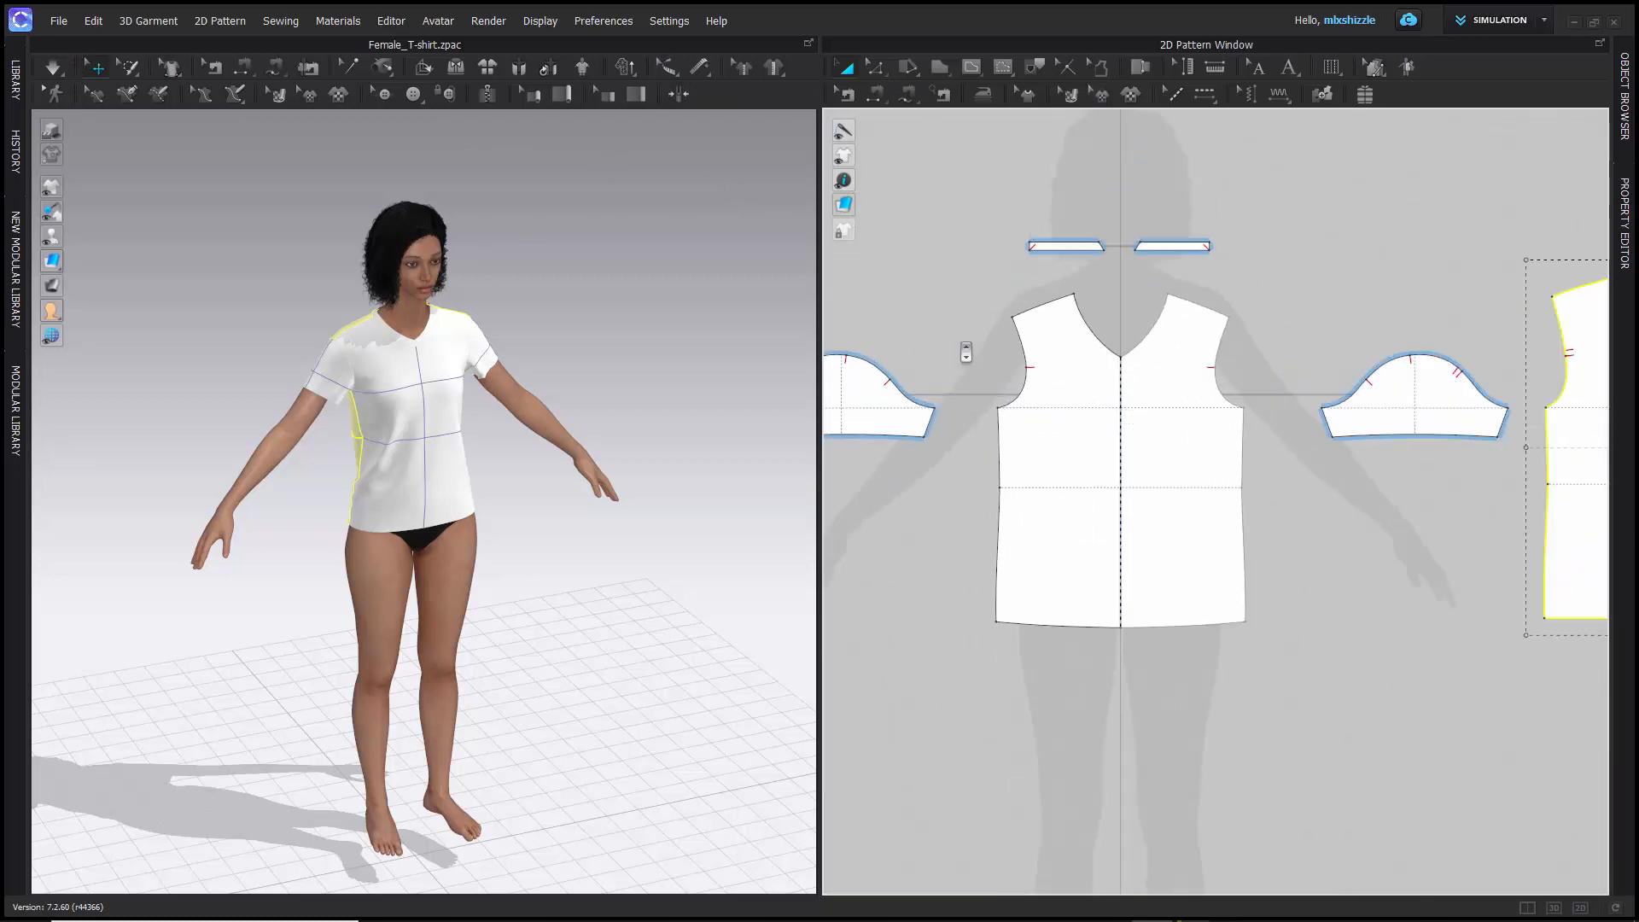
pyautogui.scroll(-3, 937, 287)
pyautogui.moveTo(922, 281); pyautogui.dragTo(985, 321, button='middle')
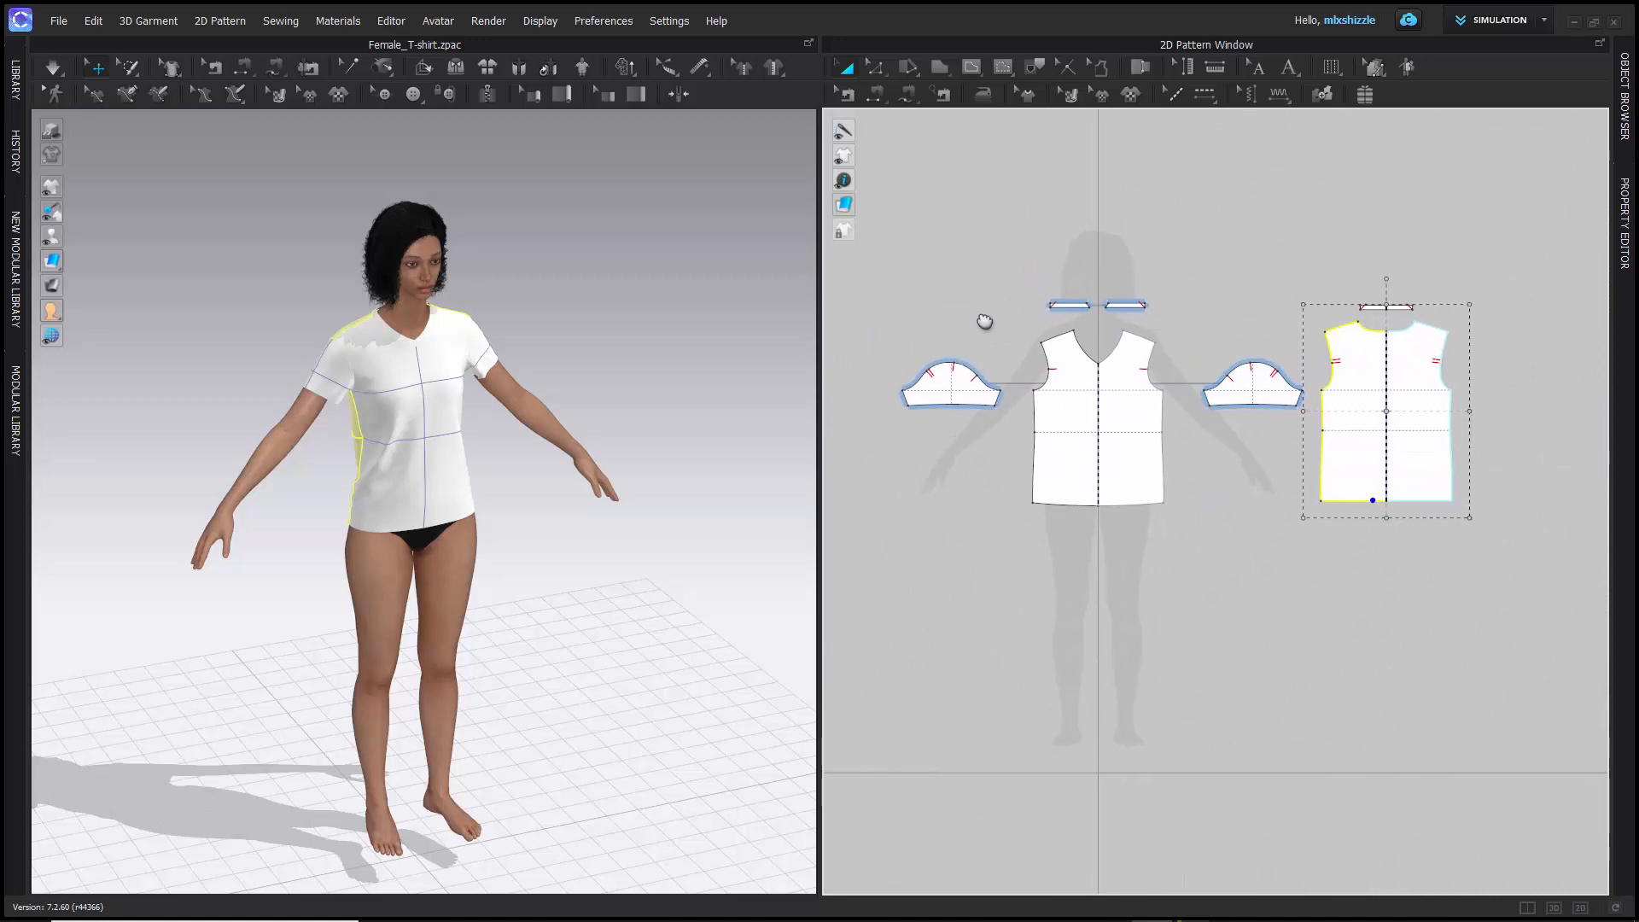
pyautogui.scroll(-2, 981, 320)
pyautogui.scroll(4, 981, 320)
pyautogui.click(984, 320)
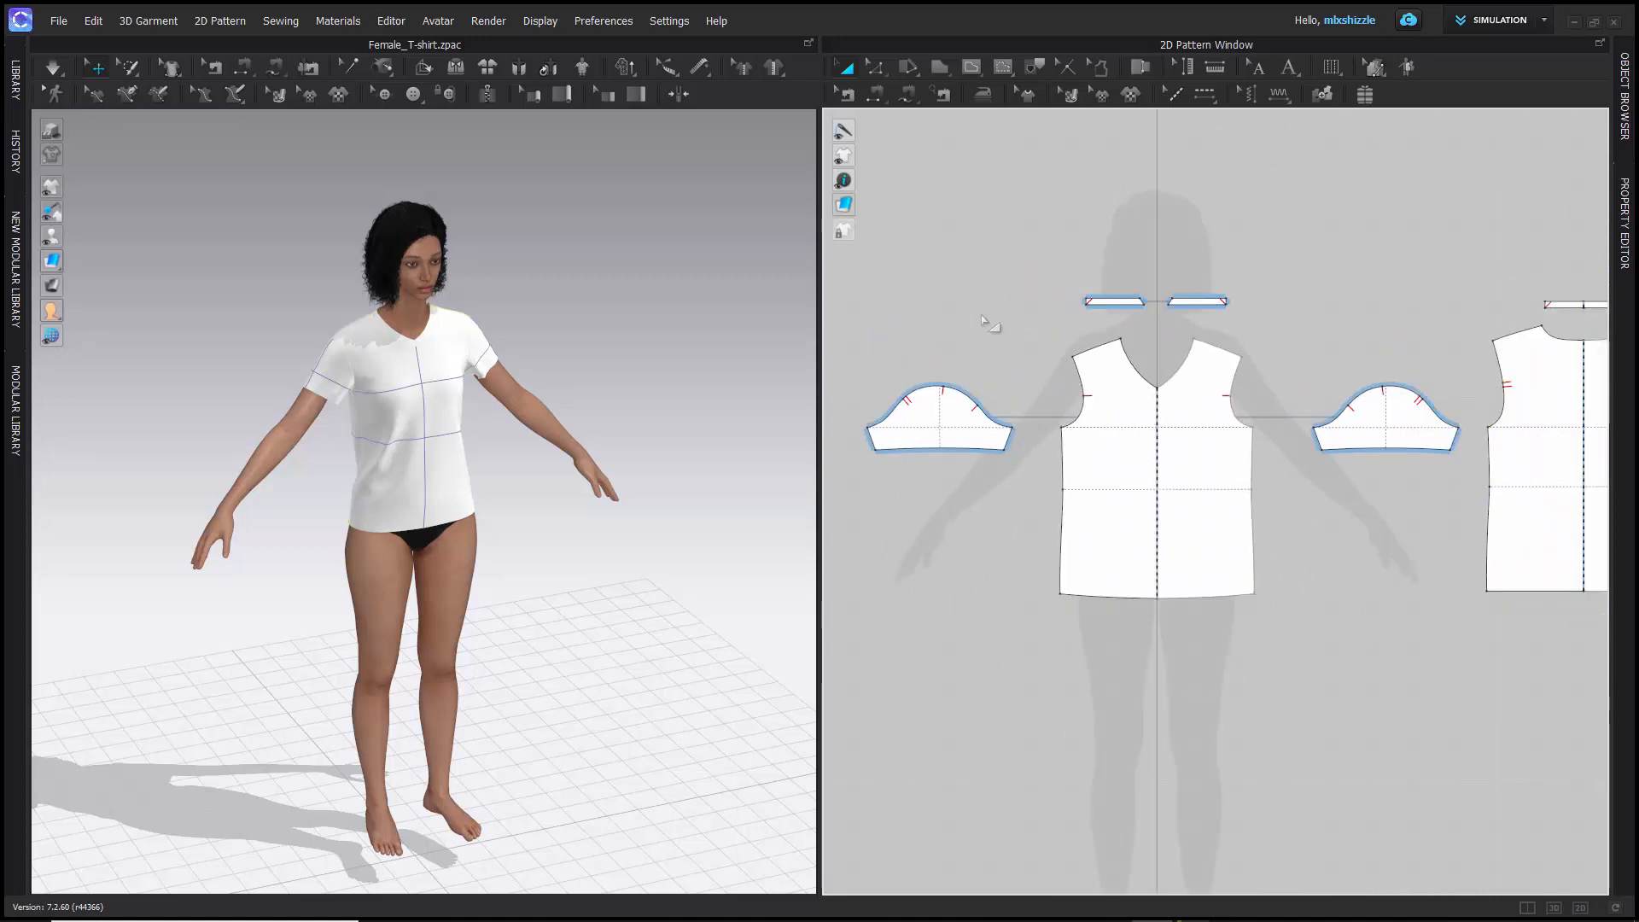
pyautogui.scroll(3, 1048, 273)
pyautogui.scroll(-5, 1050, 274)
pyautogui.scroll(1, 1048, 273)
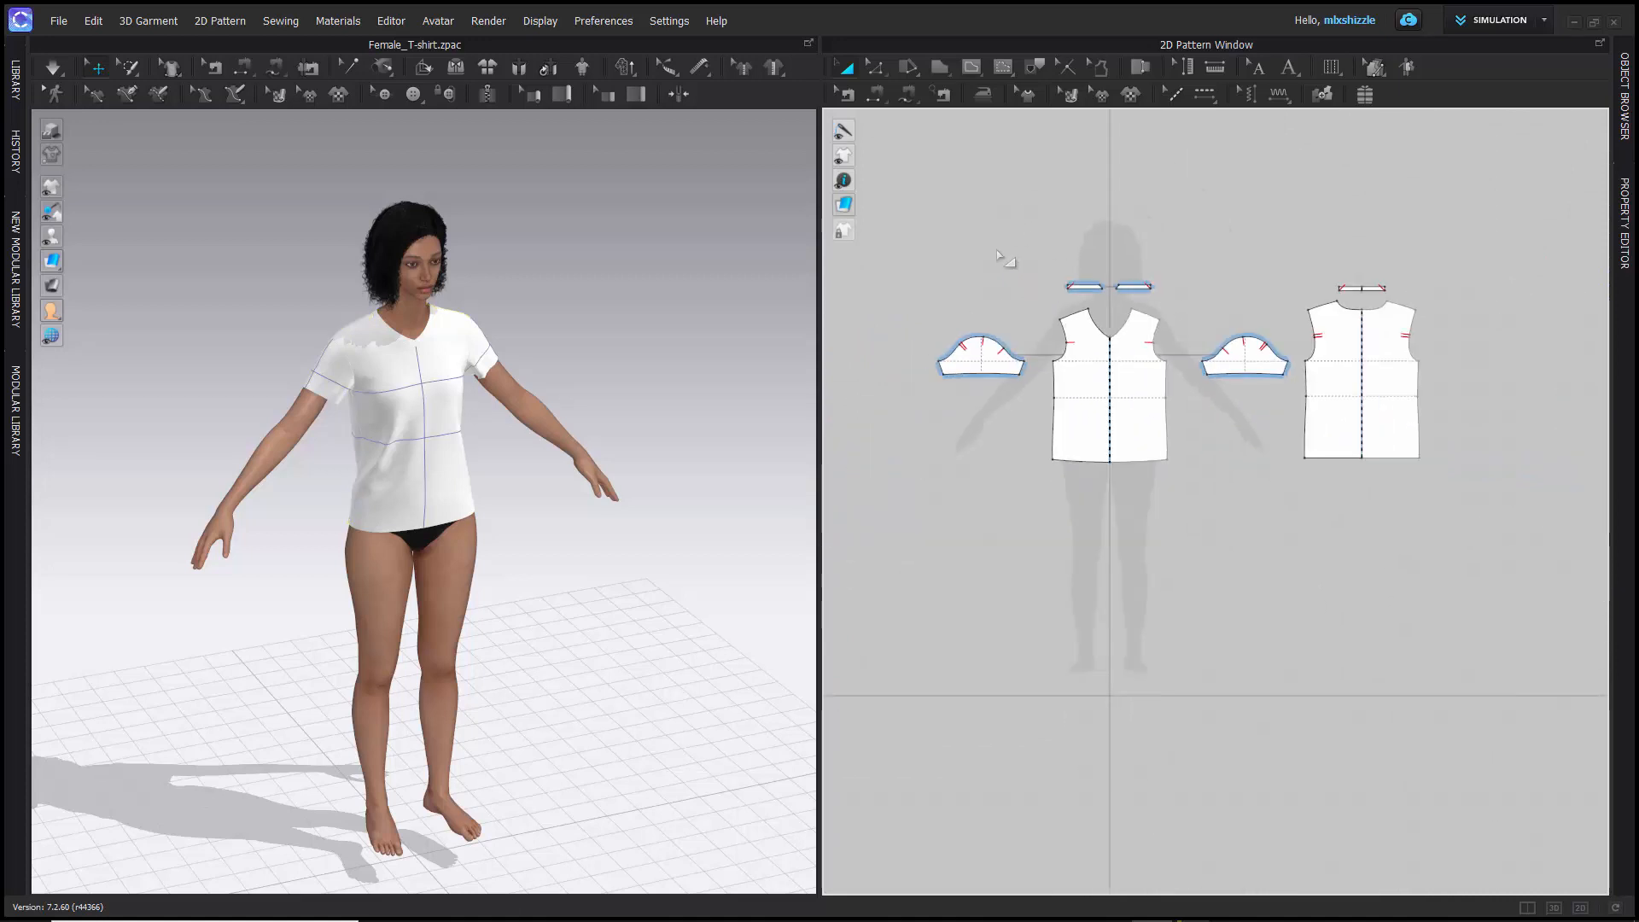
# - Show the Library panel's contents briefly and collapse it again
pyautogui.click(17, 97)
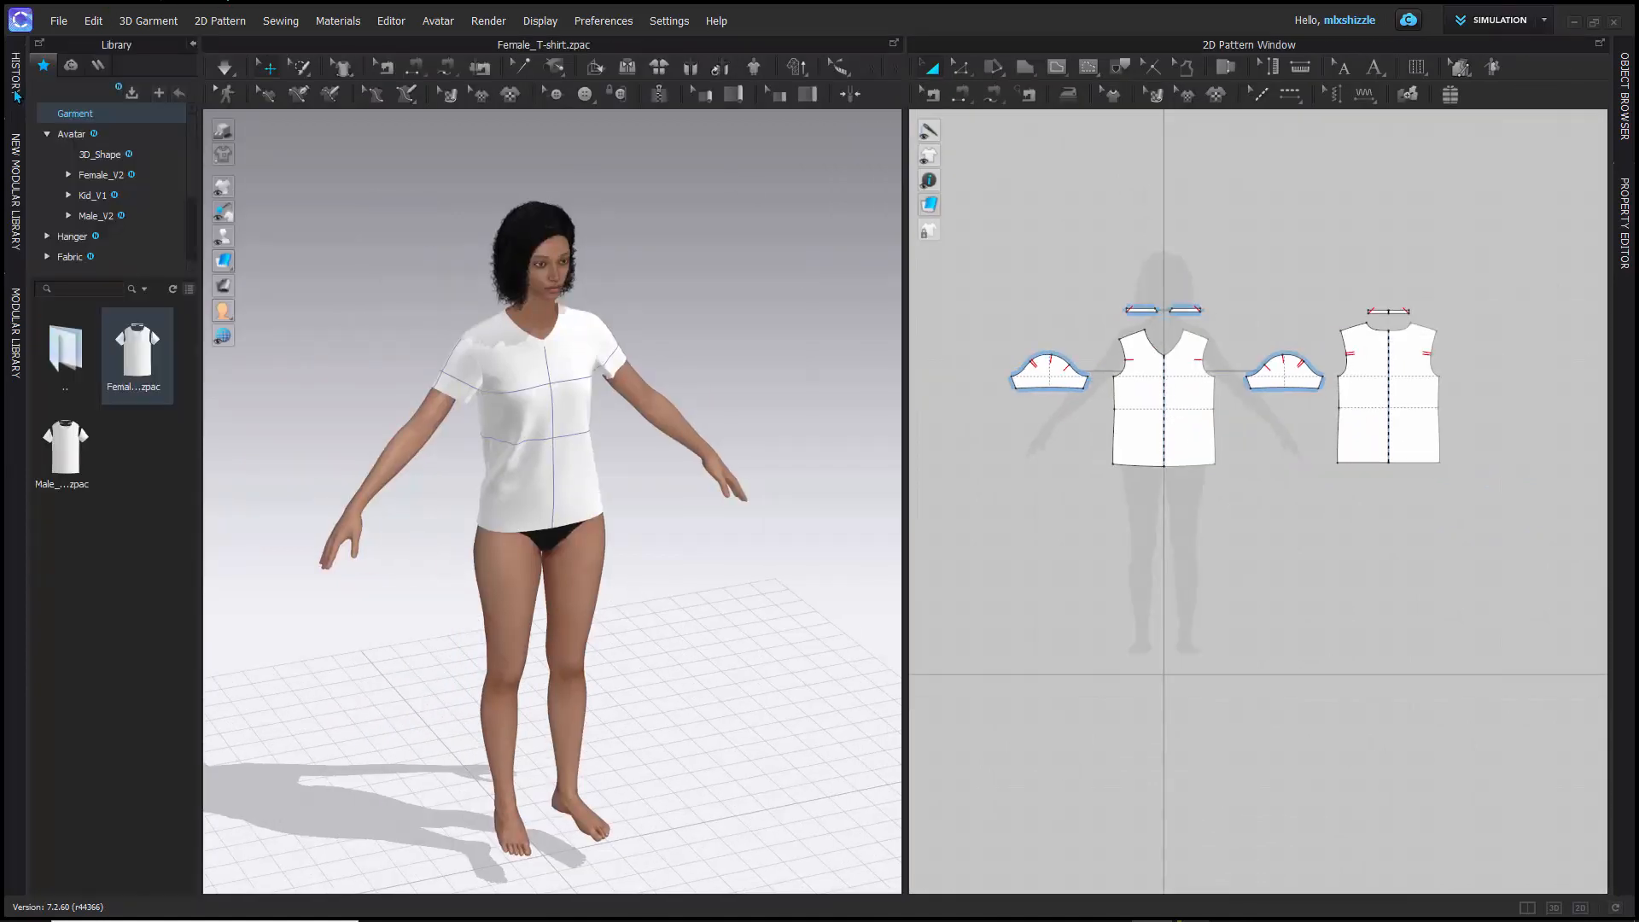
pyautogui.click(192, 45)
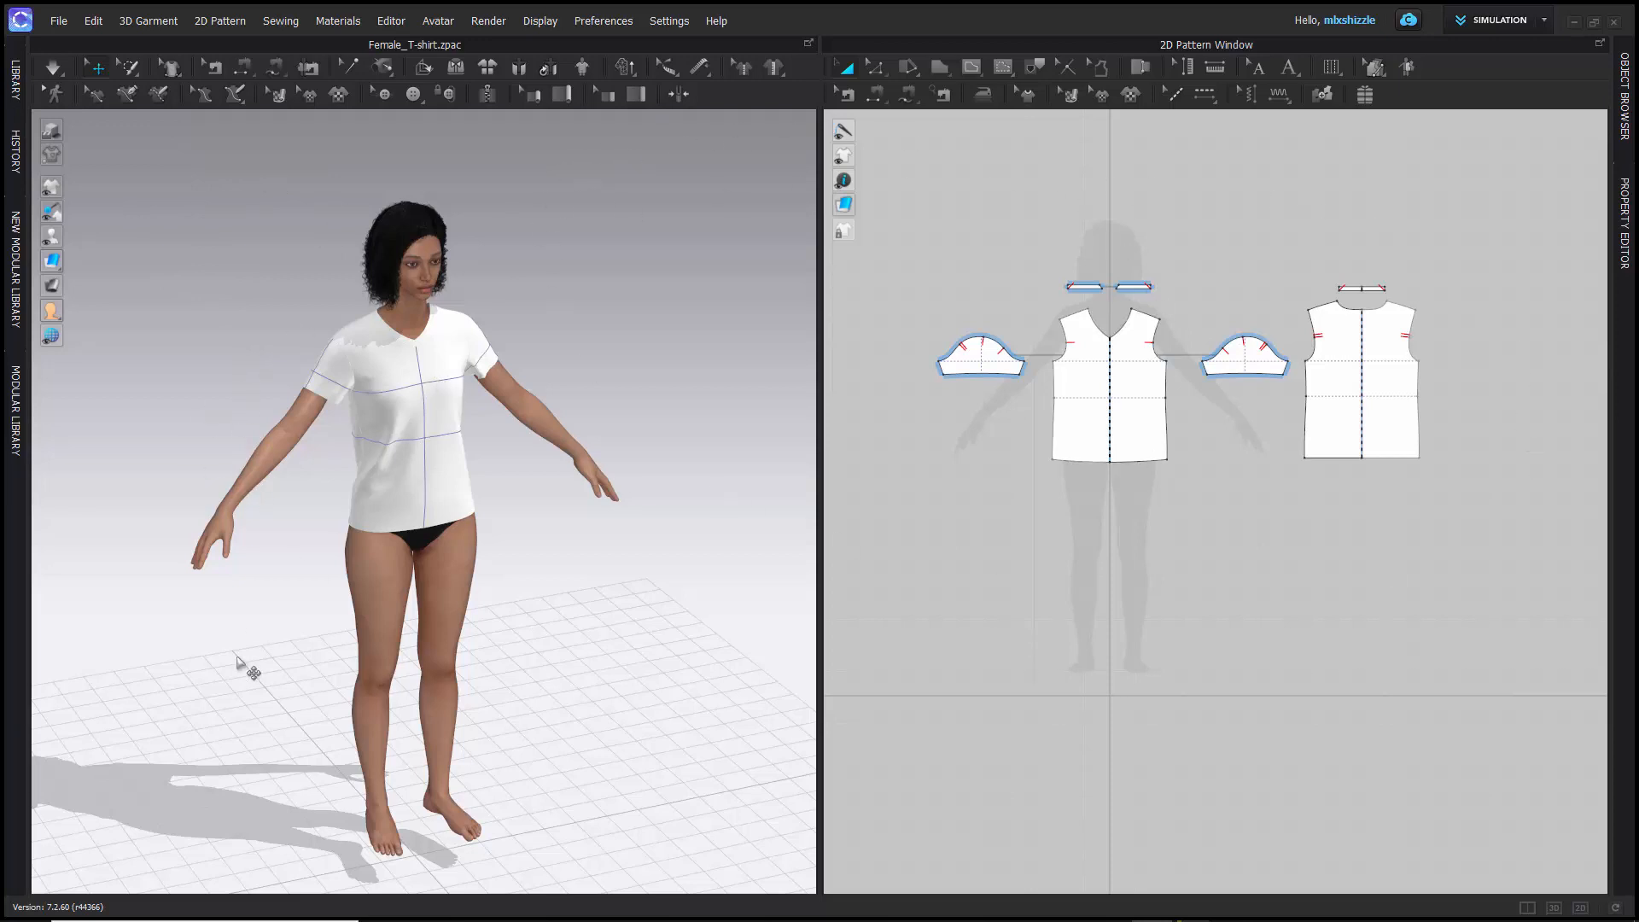
# - Move the T-shirt's front piece away from the avatar in the 3D window and undo the move
pyautogui.moveTo(238, 662)
pyautogui.mouseDown(button='right')
pyautogui.moveTo(234, 676)
pyautogui.moveTo(179, 658)
pyautogui.moveTo(560, 684)
pyautogui.moveTo(348, 712)
pyautogui.moveTo(202, 658)
pyautogui.moveTo(263, 669)
pyautogui.mouseUp(button='right')
pyautogui.moveTo(384, 483); pyautogui.dragTo(303, 436)
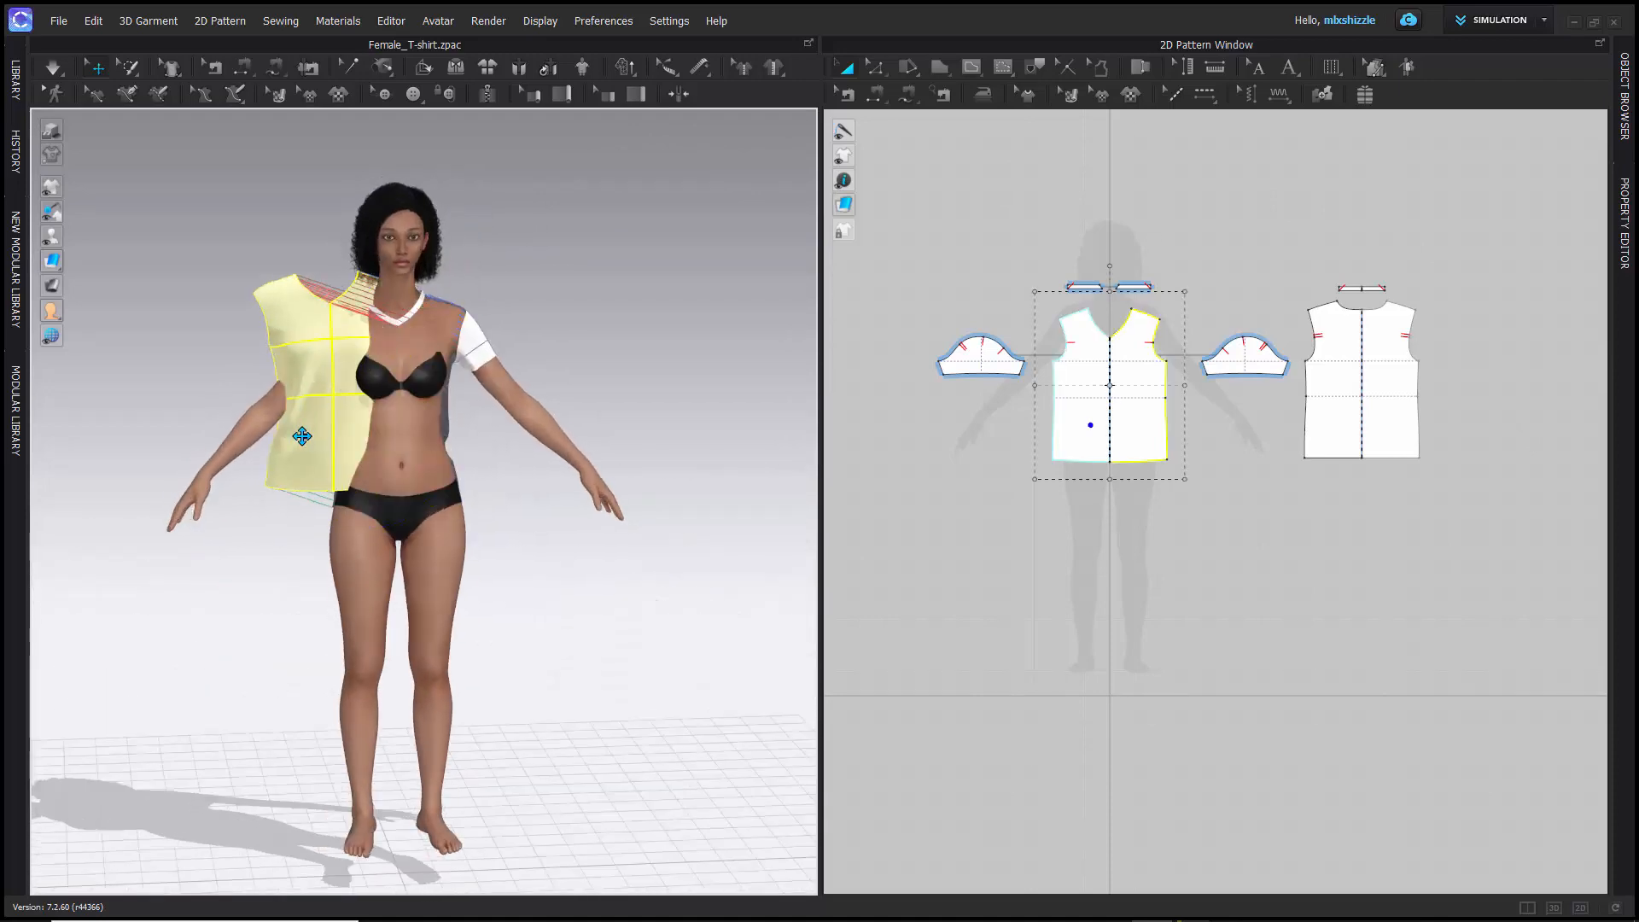
pyautogui.hotkey('ctrl', 'z')
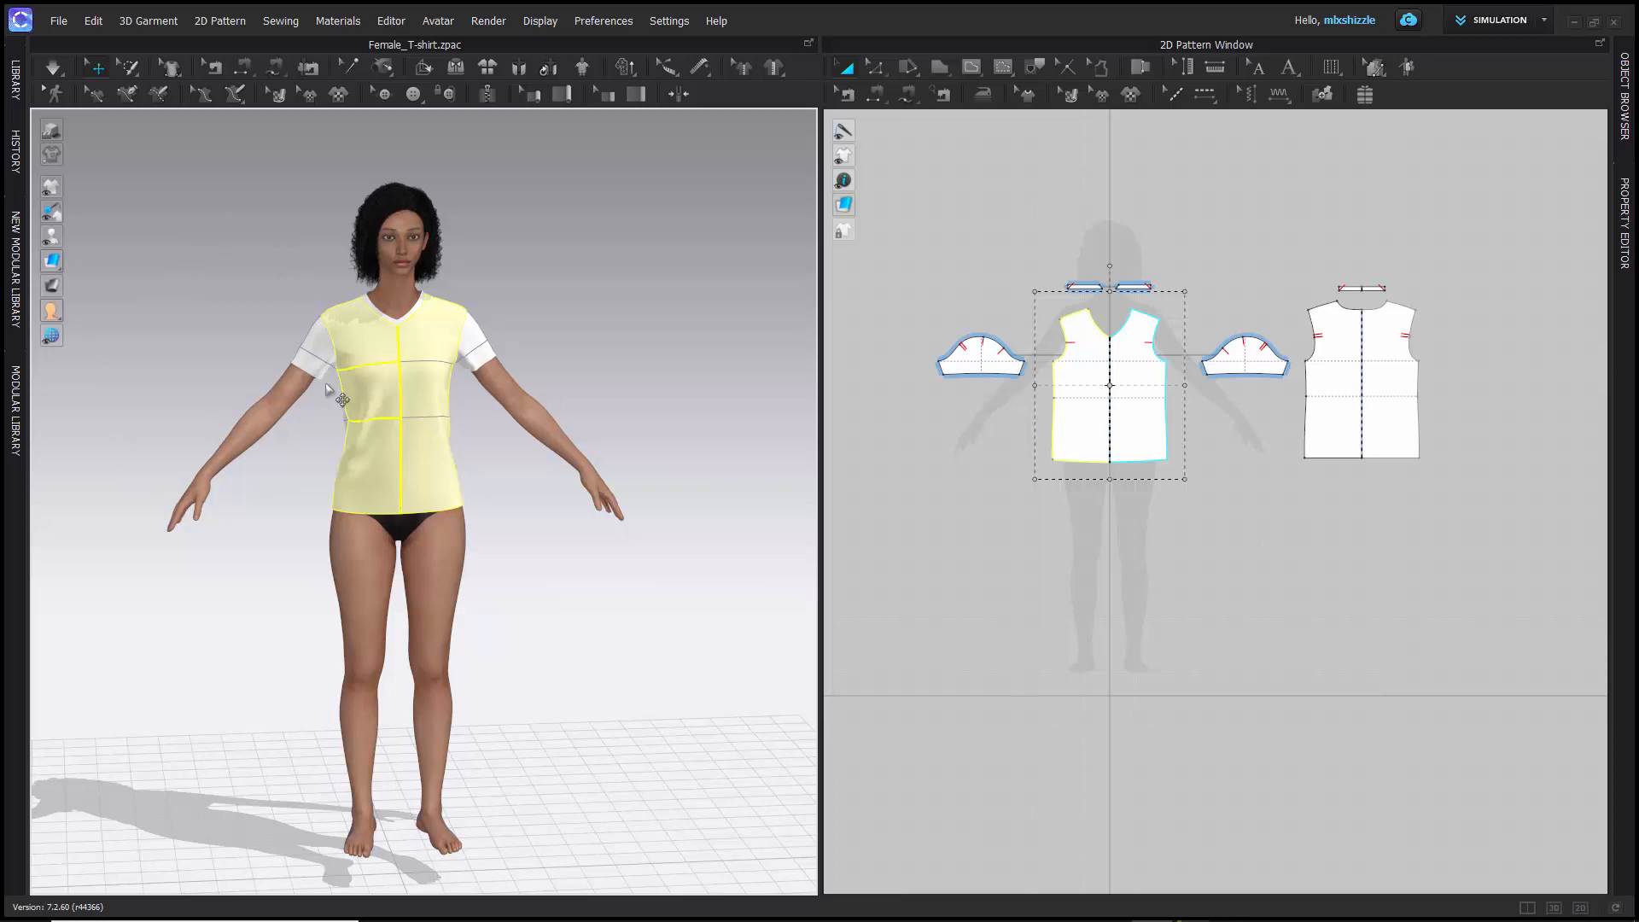
# - Turn on simulation, pull the T-shirt's front near the armhole and at the middle in 3D, and clear the selection
pyautogui.press('q')
pyautogui.moveTo(330, 338); pyautogui.dragTo(310, 309)
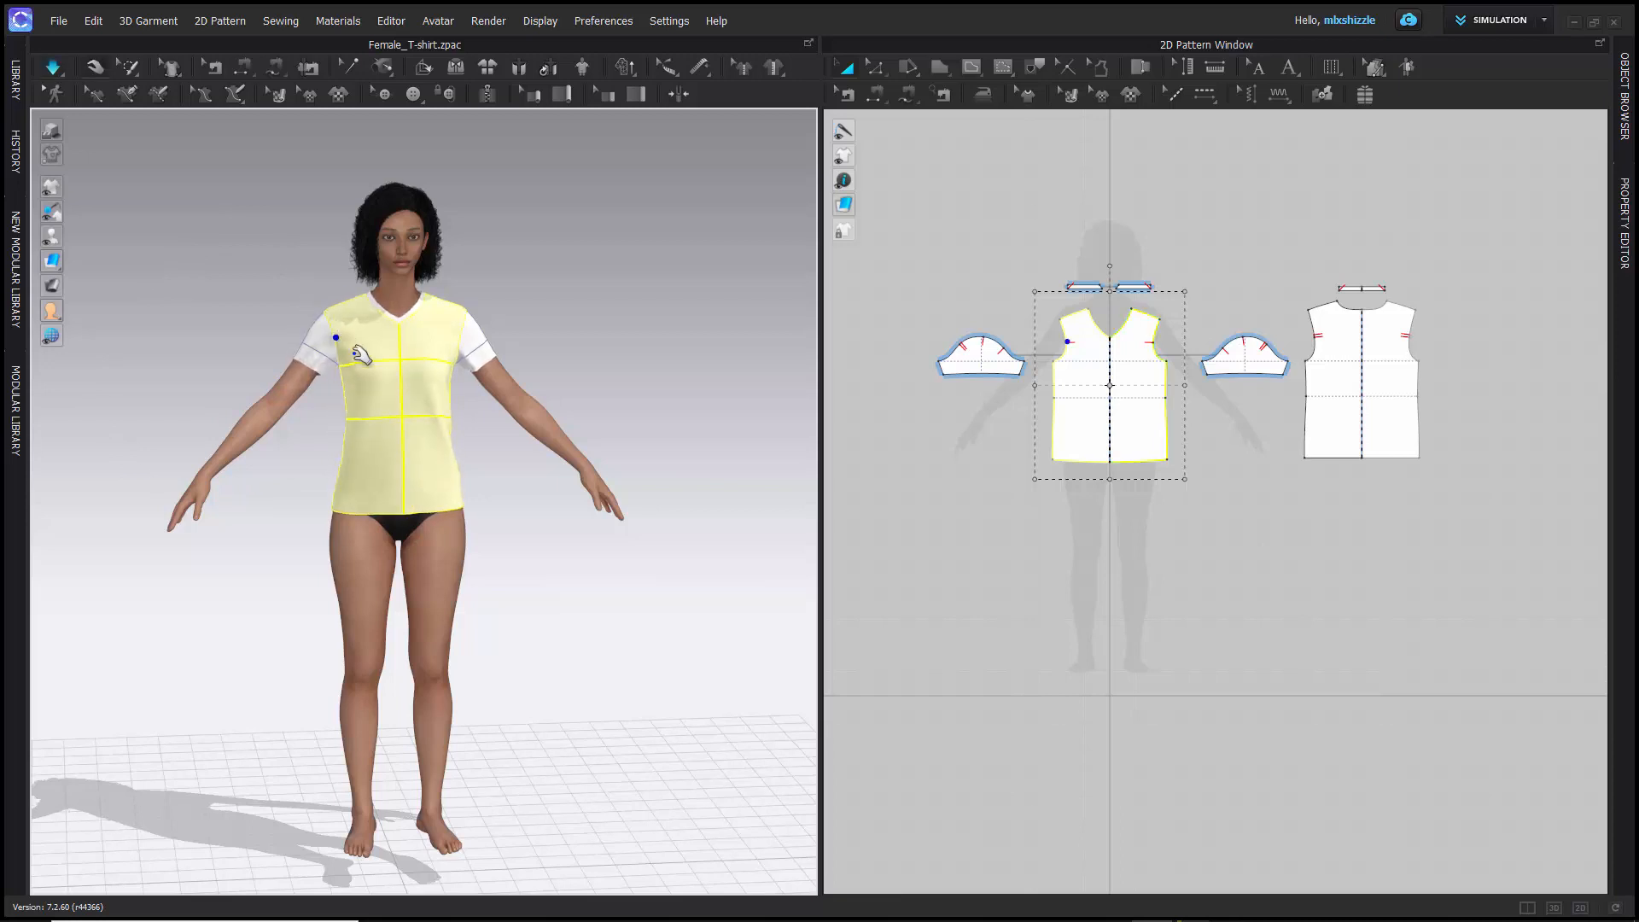
pyautogui.moveTo(397, 395); pyautogui.dragTo(430, 376)
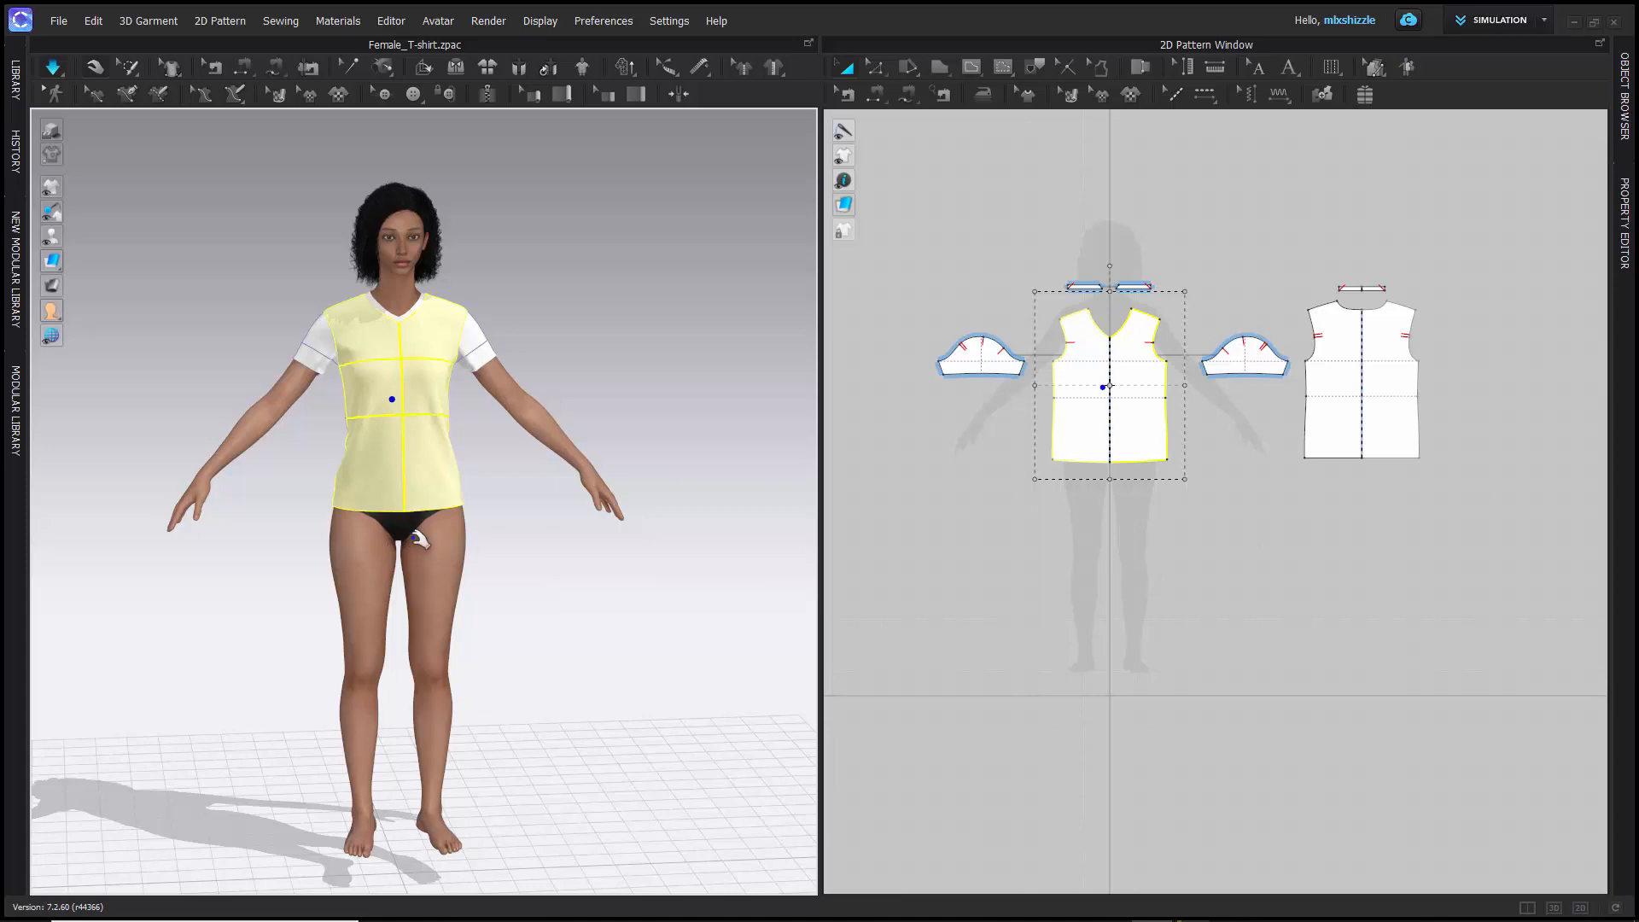
pyautogui.click(212, 365)
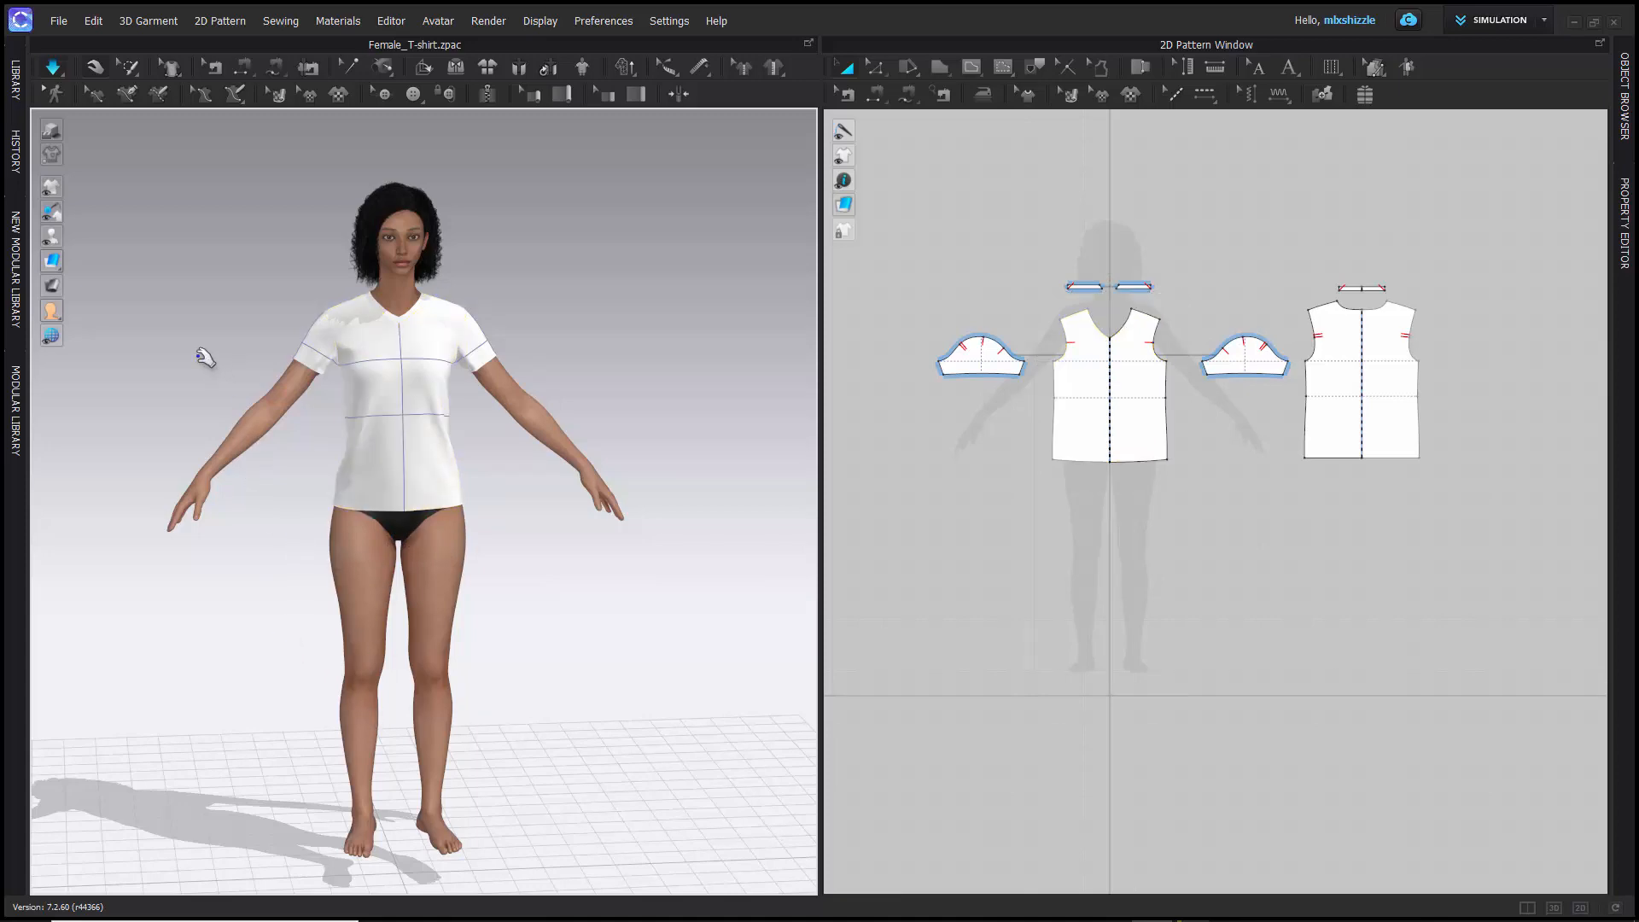
pyautogui.moveTo(205, 356); pyautogui.dragTo(238, 378, button='right')
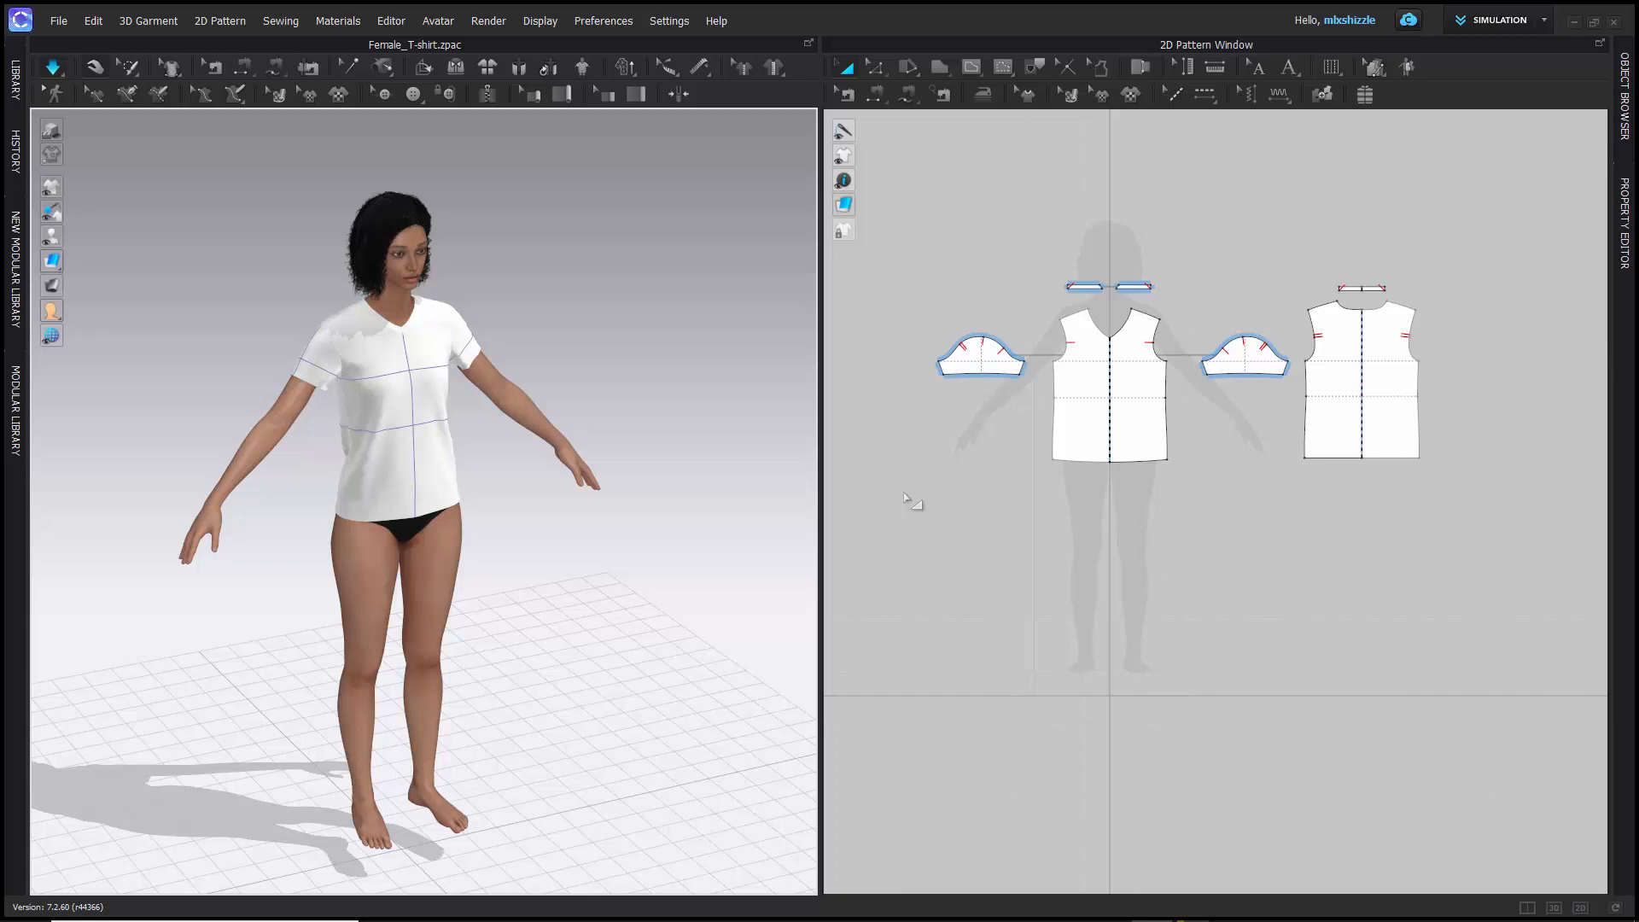
# - Look over the pattern drawing, internal shape and sewing tools available for the 2D pattern window
pyautogui.click(1173, 94)
pyautogui.click(908, 67)
pyautogui.click(848, 97)
pyautogui.click(876, 94)
pyautogui.click(933, 99)
pyautogui.click(1140, 67)
pyautogui.click(939, 69)
pyautogui.click(973, 68)
# - Select the whole front piece with Transform Pattern, view its neckline and armhole up close, and clear the selection
pyautogui.scroll(3, 914, 209)
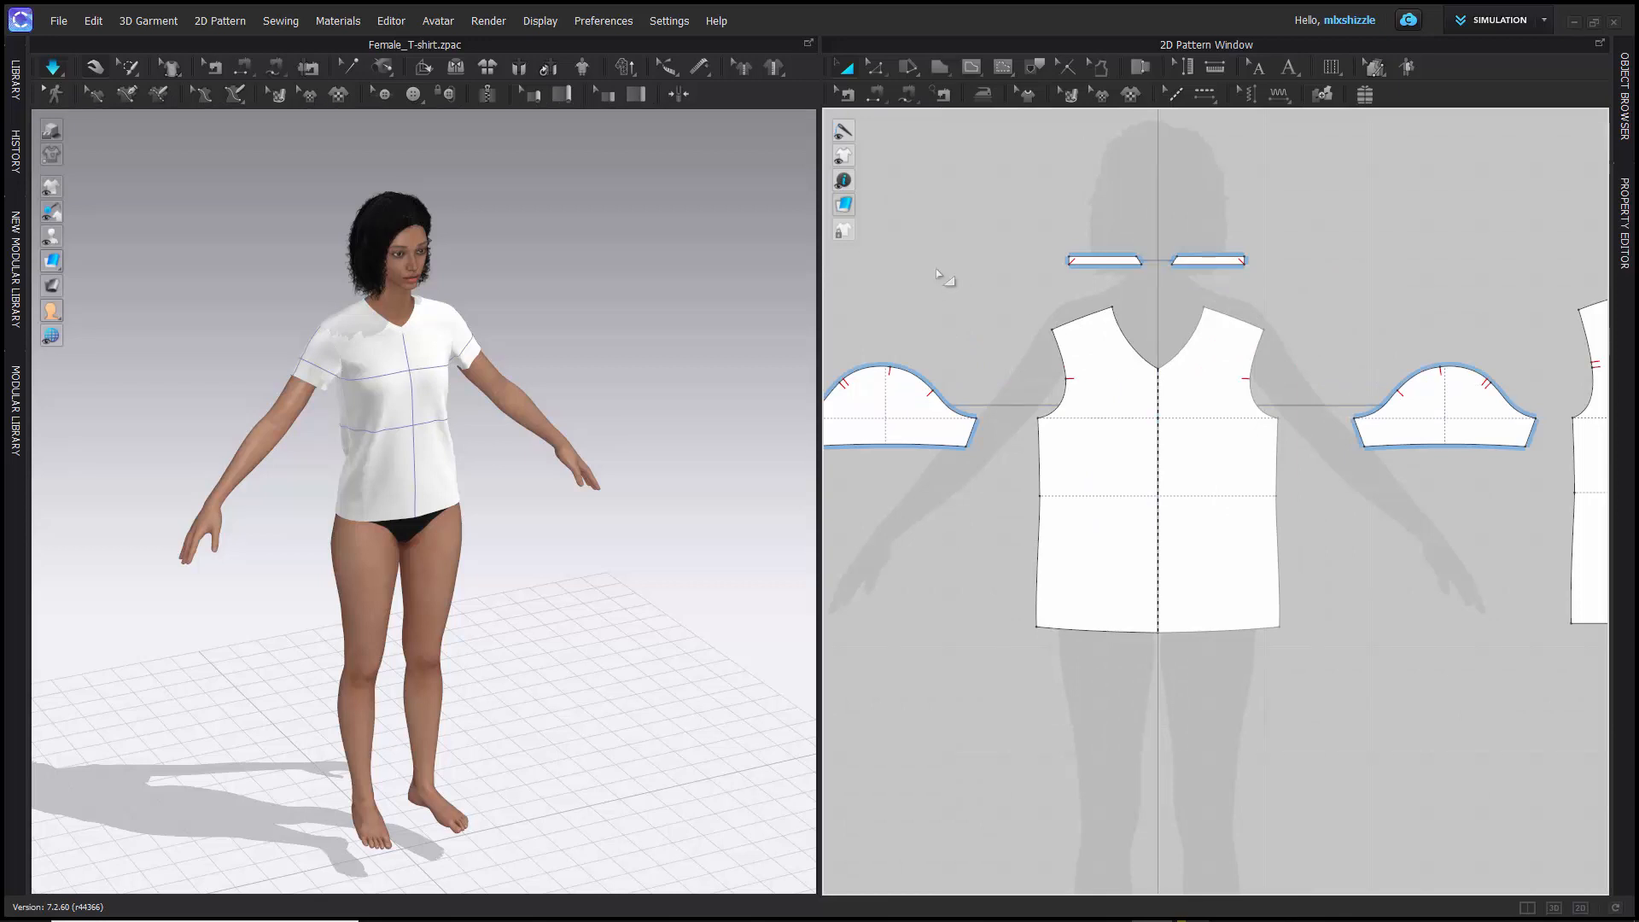
pyautogui.click(1123, 399)
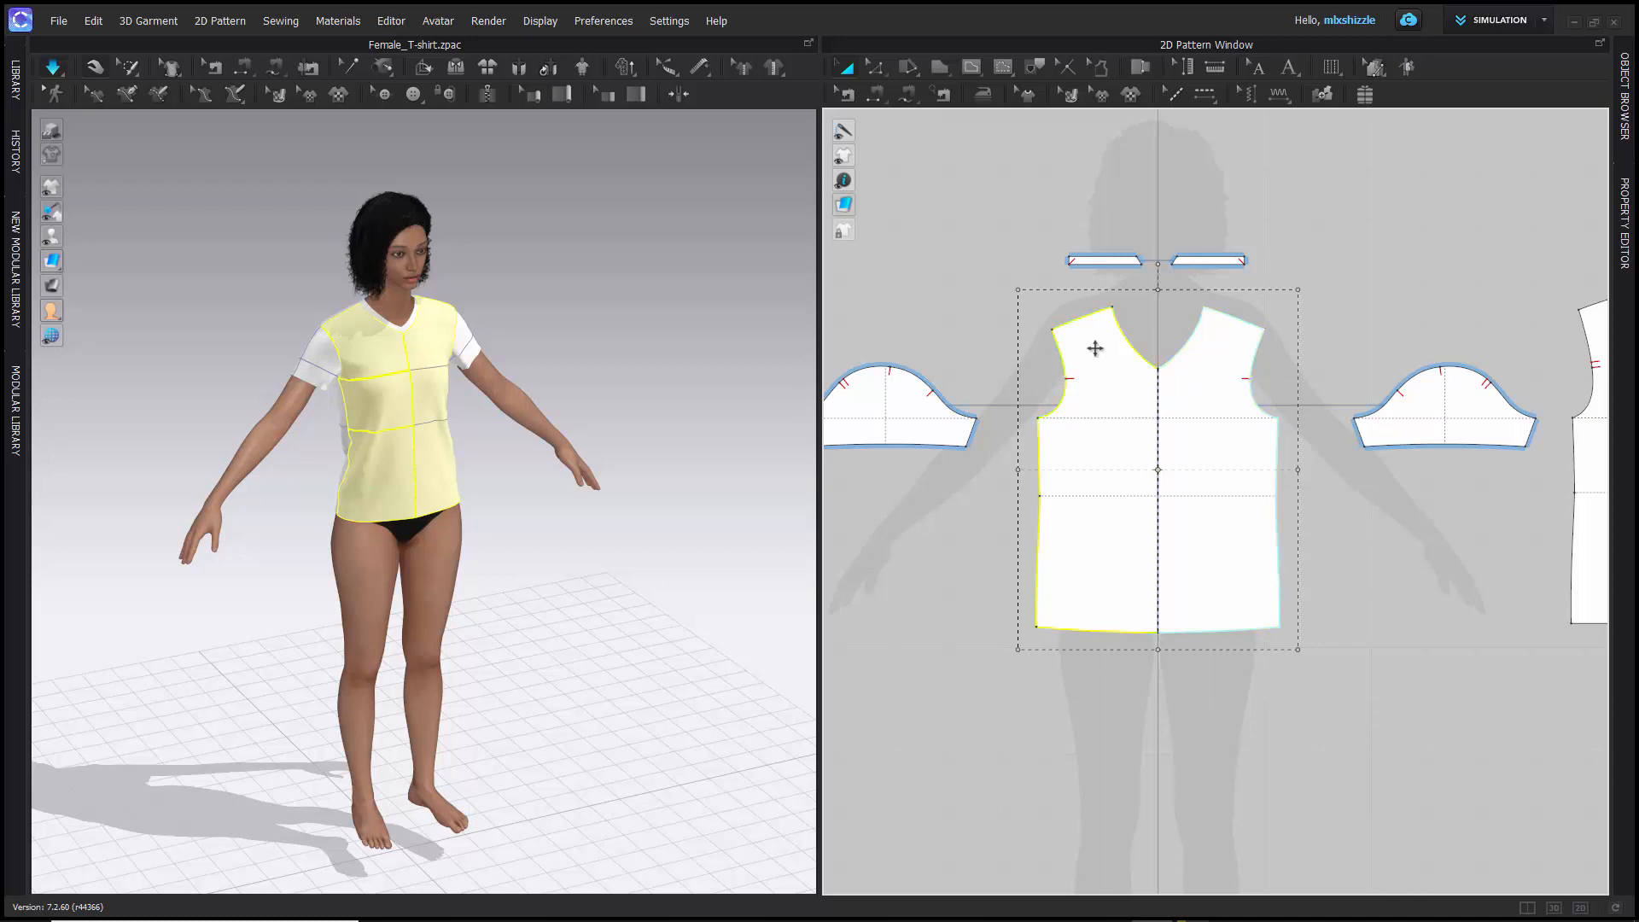
pyautogui.scroll(-5, 1098, 354)
pyautogui.scroll(10, 1101, 359)
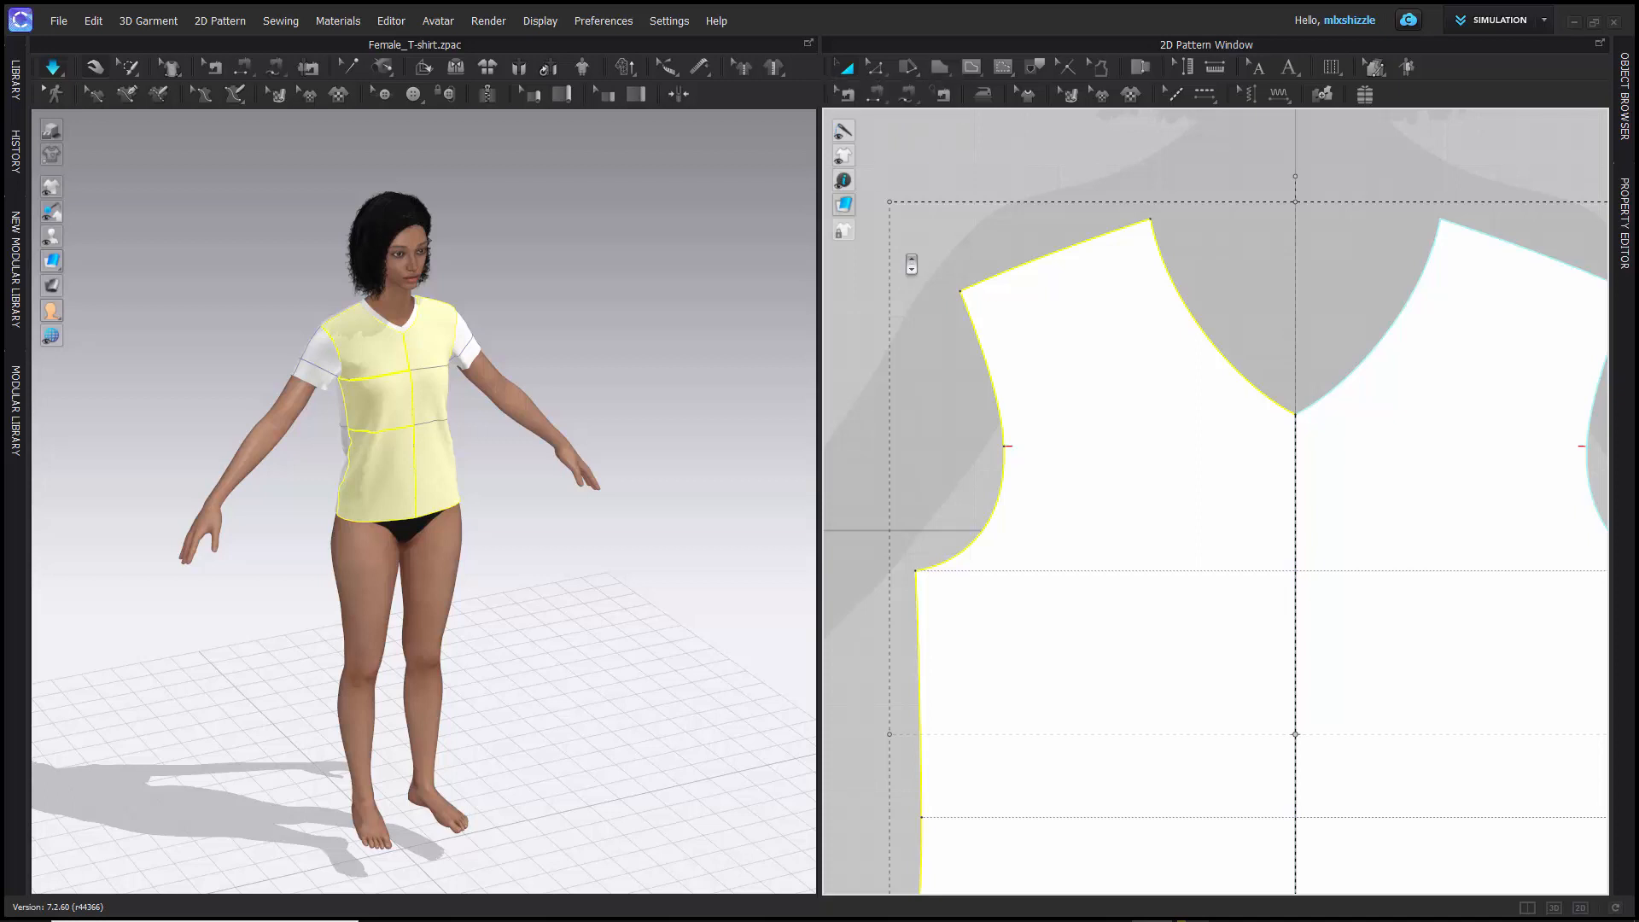
pyautogui.scroll(5, 910, 260)
pyautogui.scroll(-4, 911, 264)
pyautogui.click(973, 373)
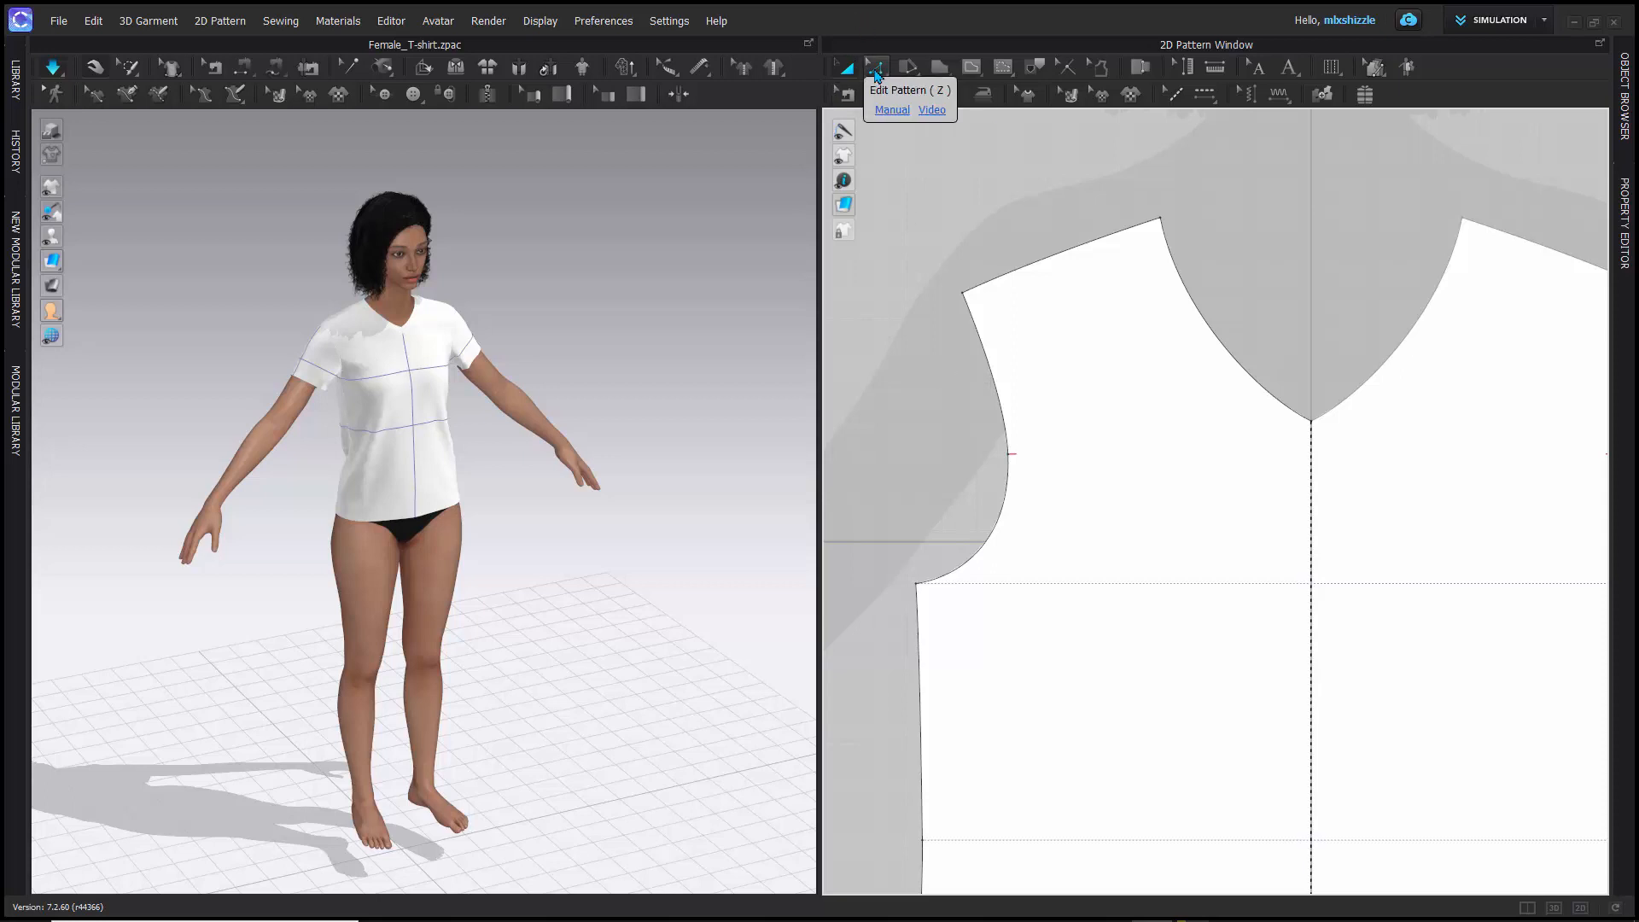
# - Switch to Edit Pattern and select individual points and the shoulder line on the front piece
pyautogui.click(875, 74)
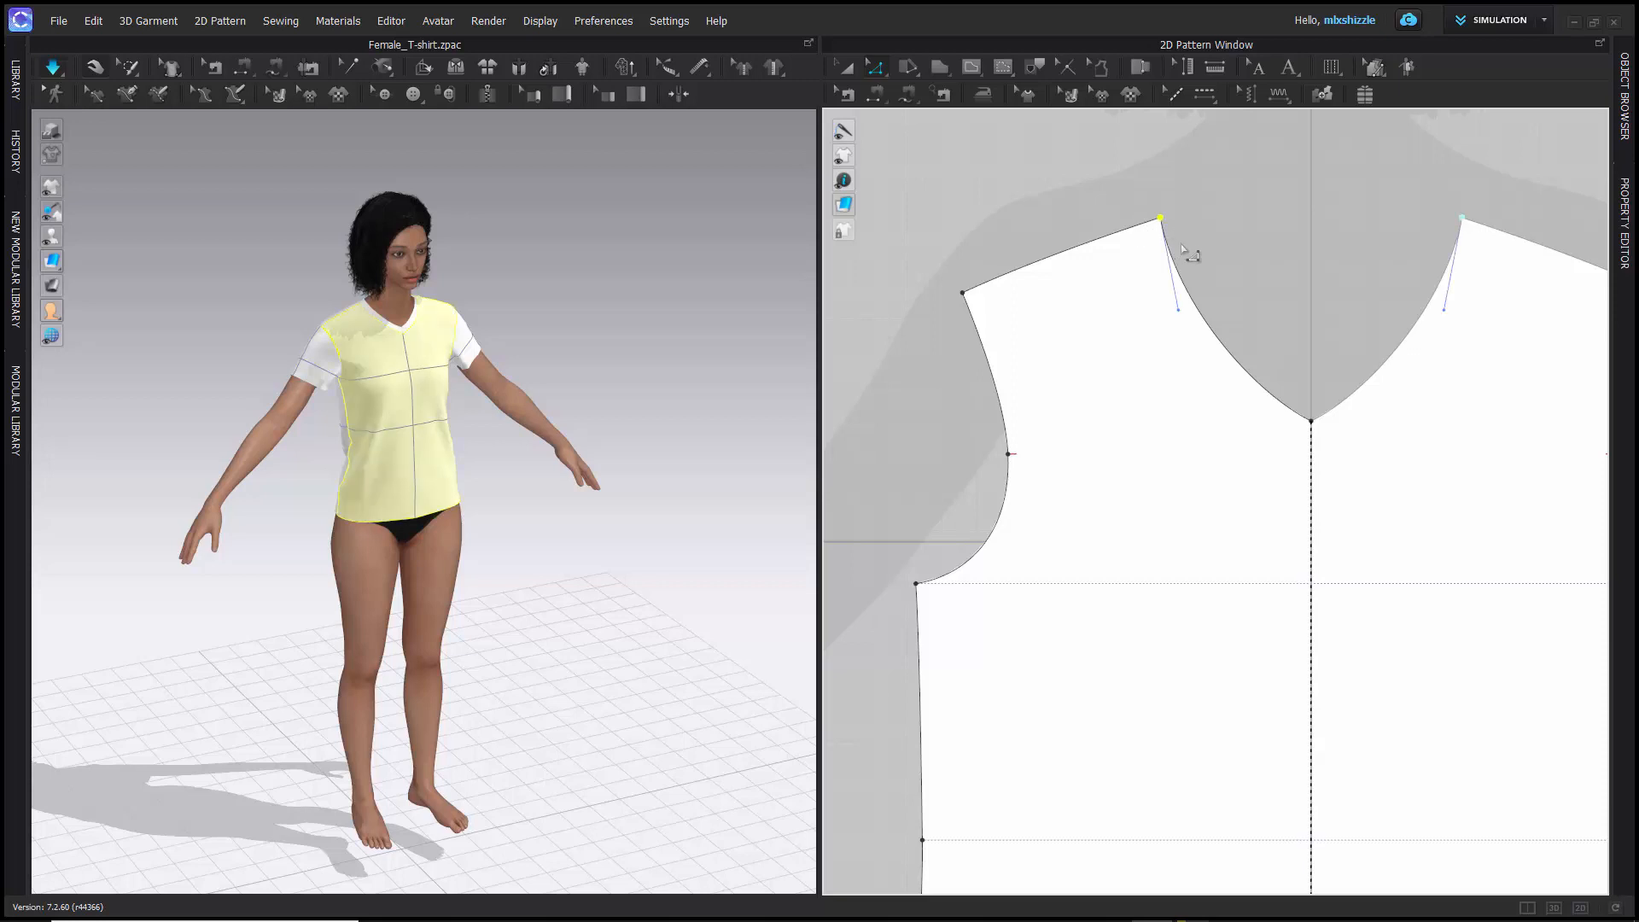
pyautogui.click(974, 319)
pyautogui.scroll(3, 925, 343)
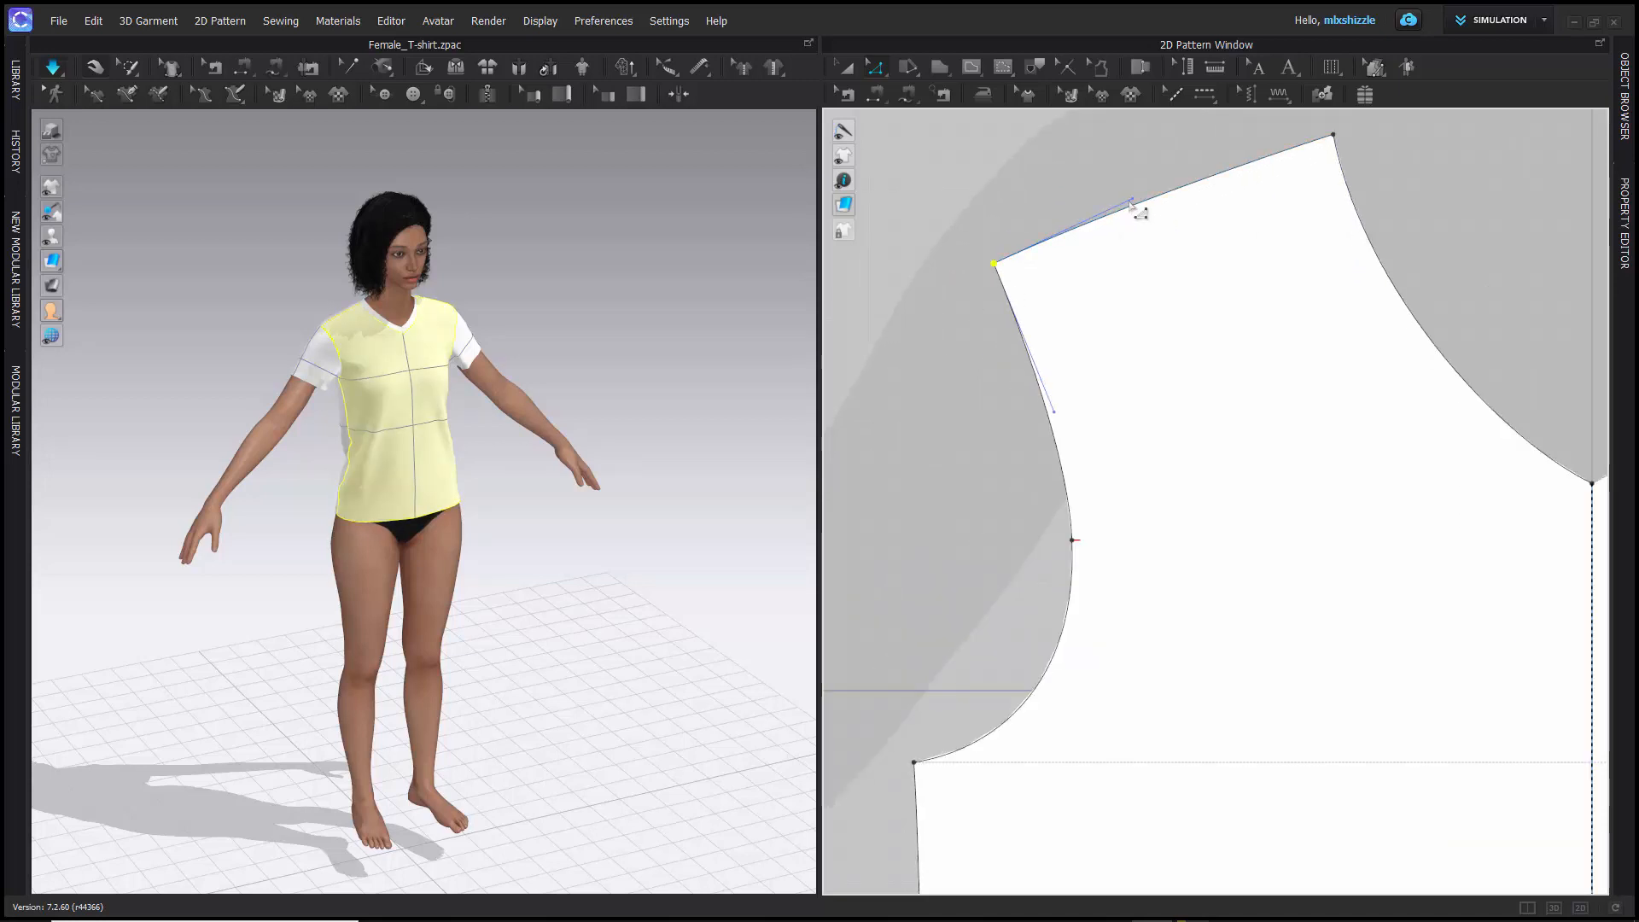
pyautogui.click(1127, 191)
pyautogui.moveTo(1127, 191); pyautogui.dragTo(1073, 151)
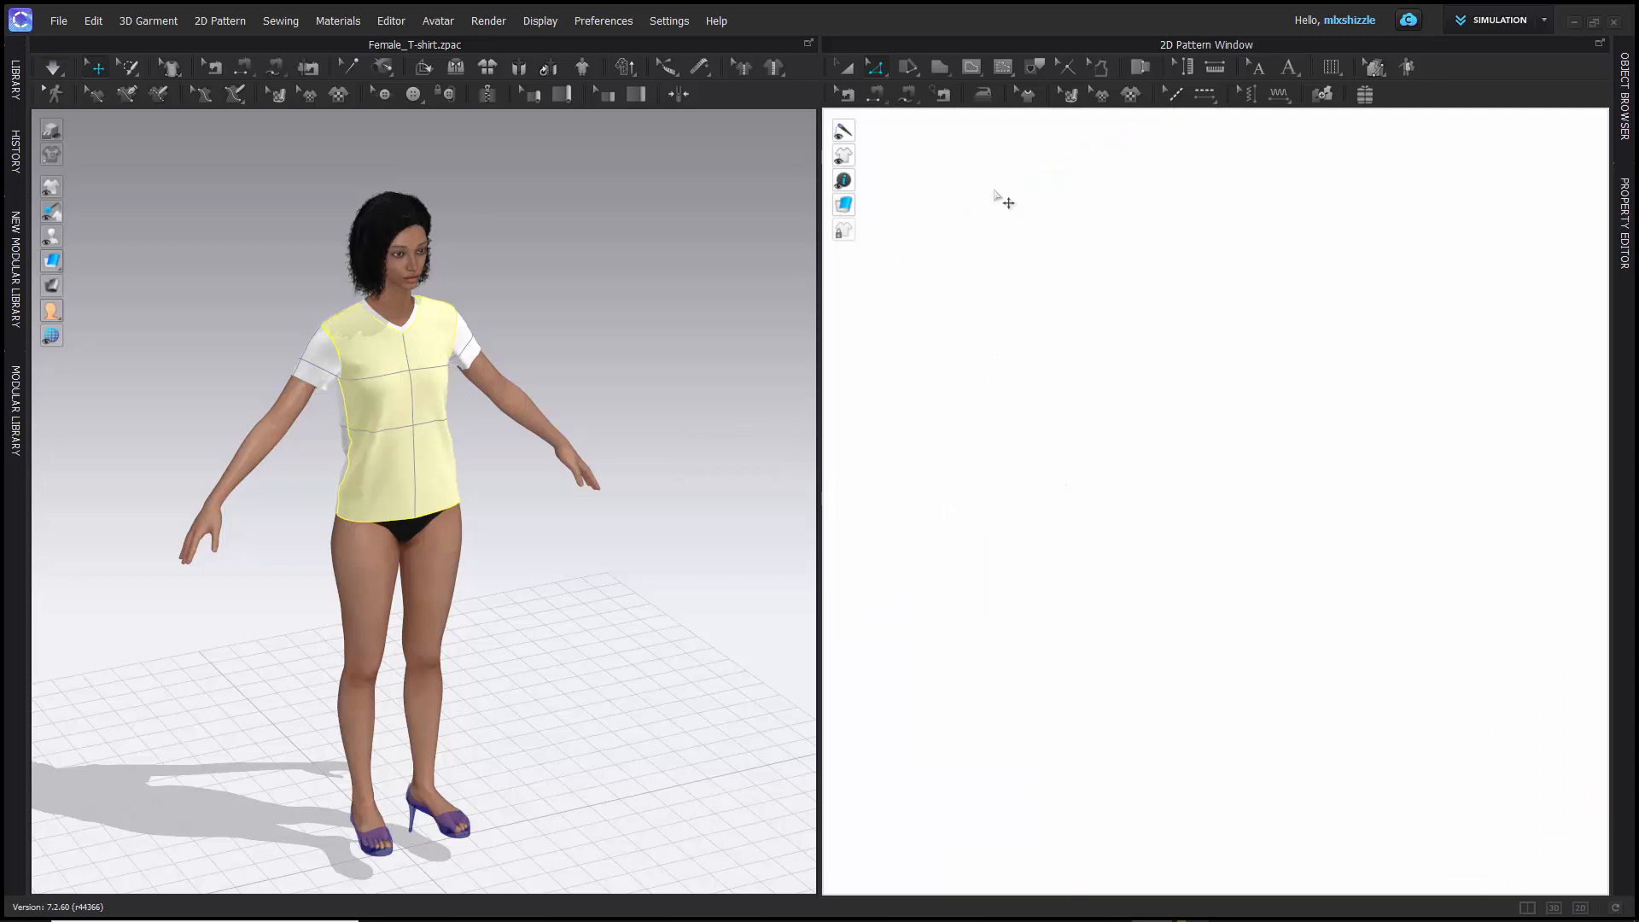
pyautogui.scroll(-6, 1000, 199)
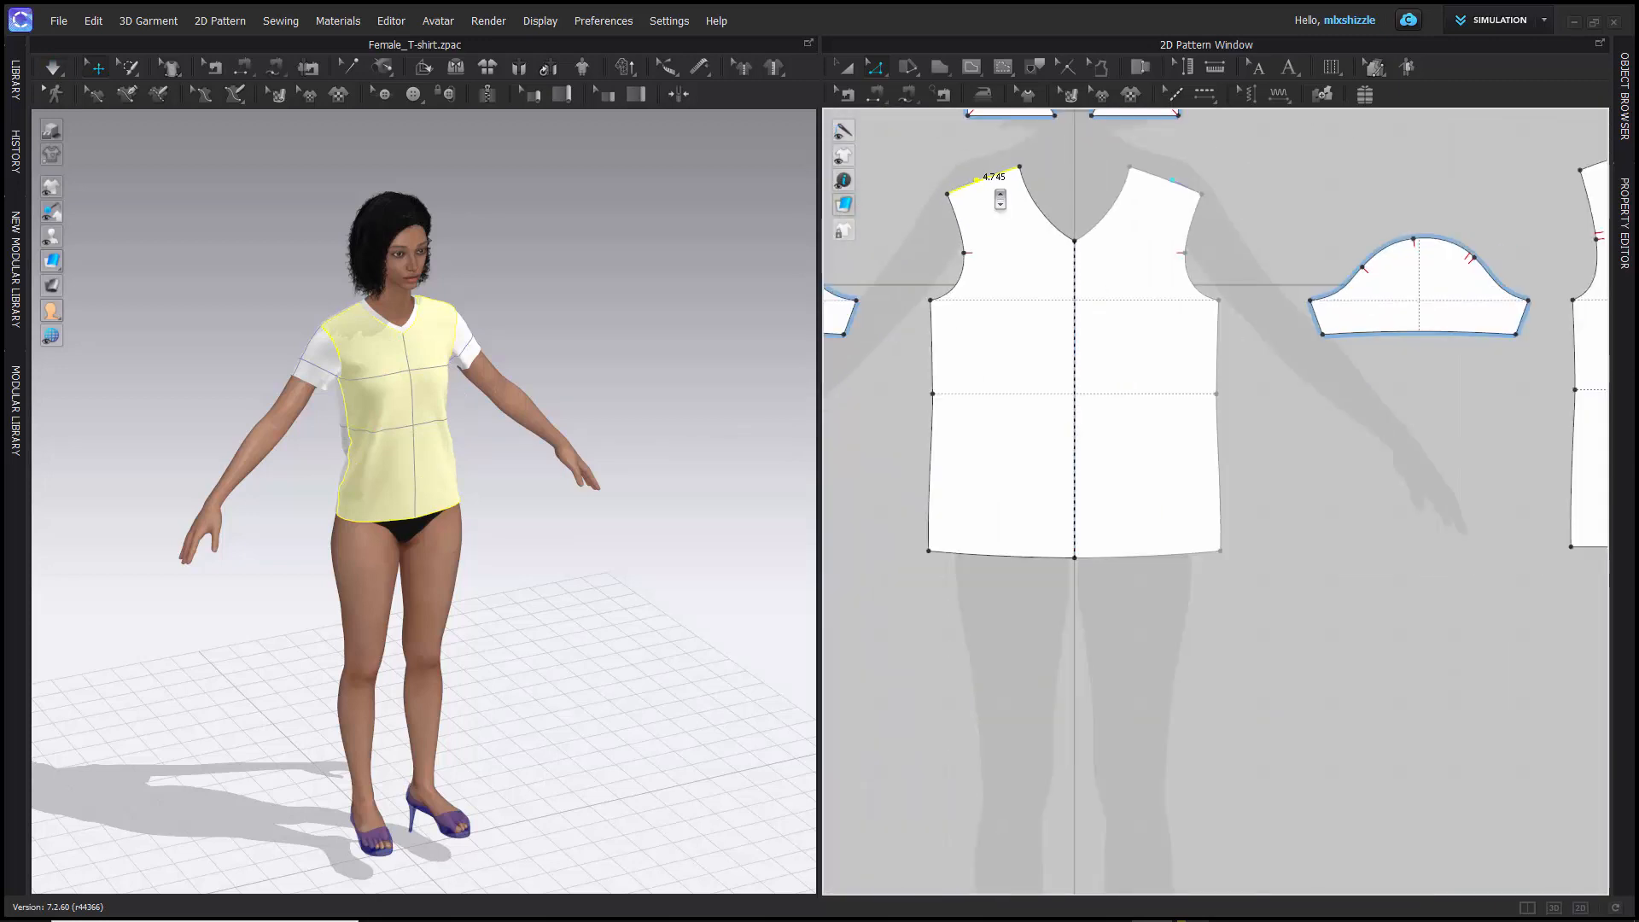
pyautogui.moveTo(938, 156); pyautogui.dragTo(964, 231, button='middle')
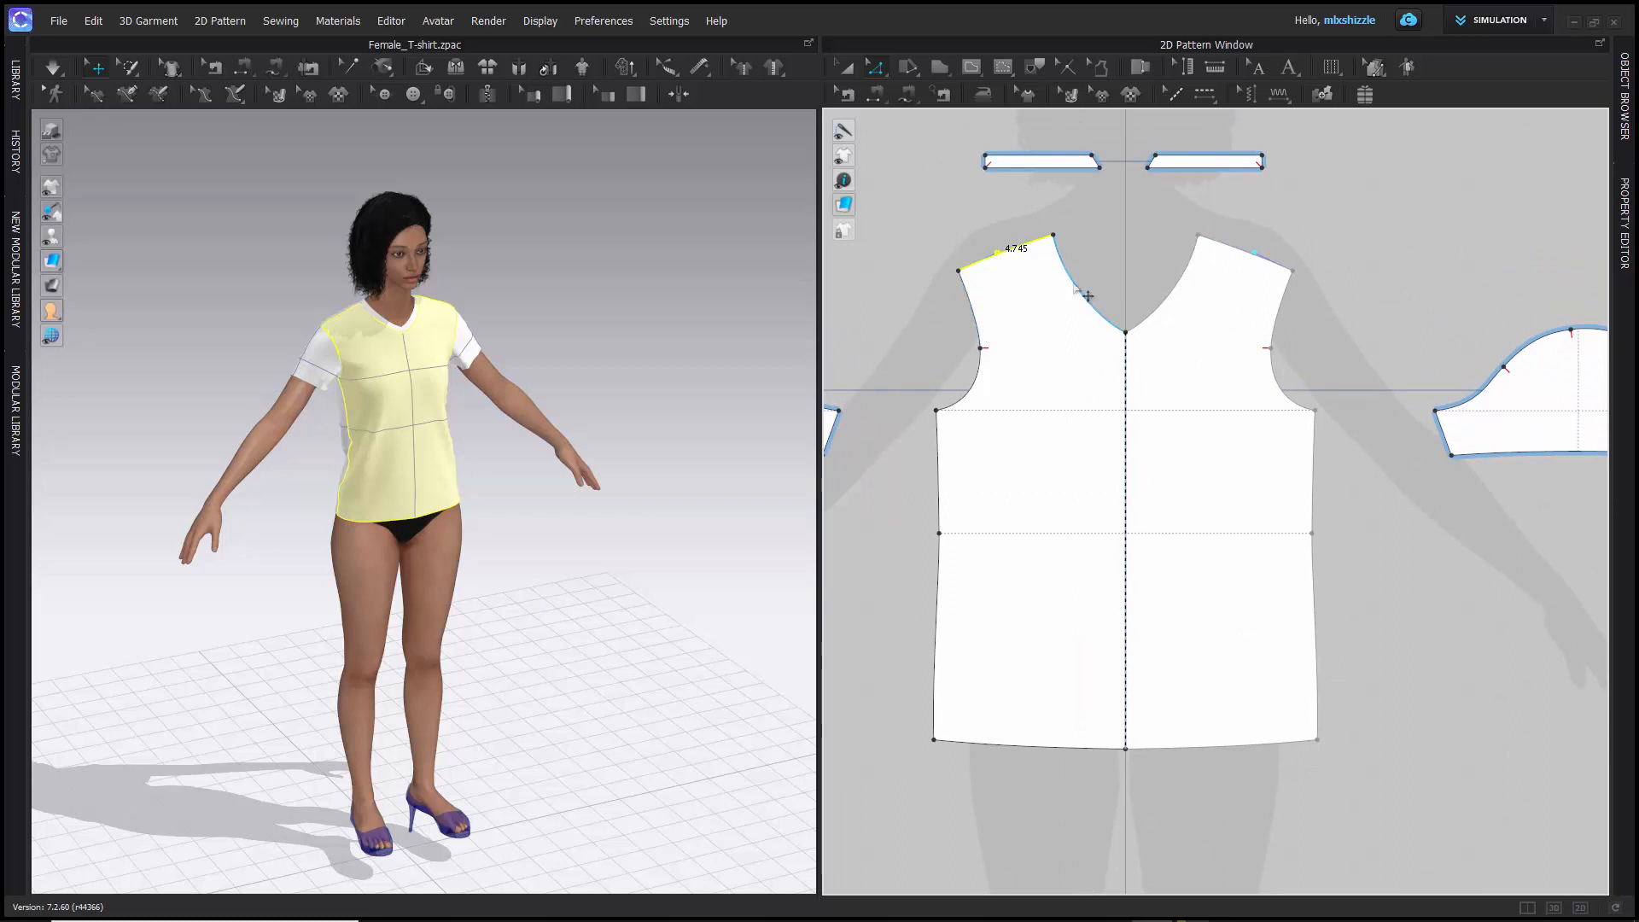
pyautogui.click(1048, 228)
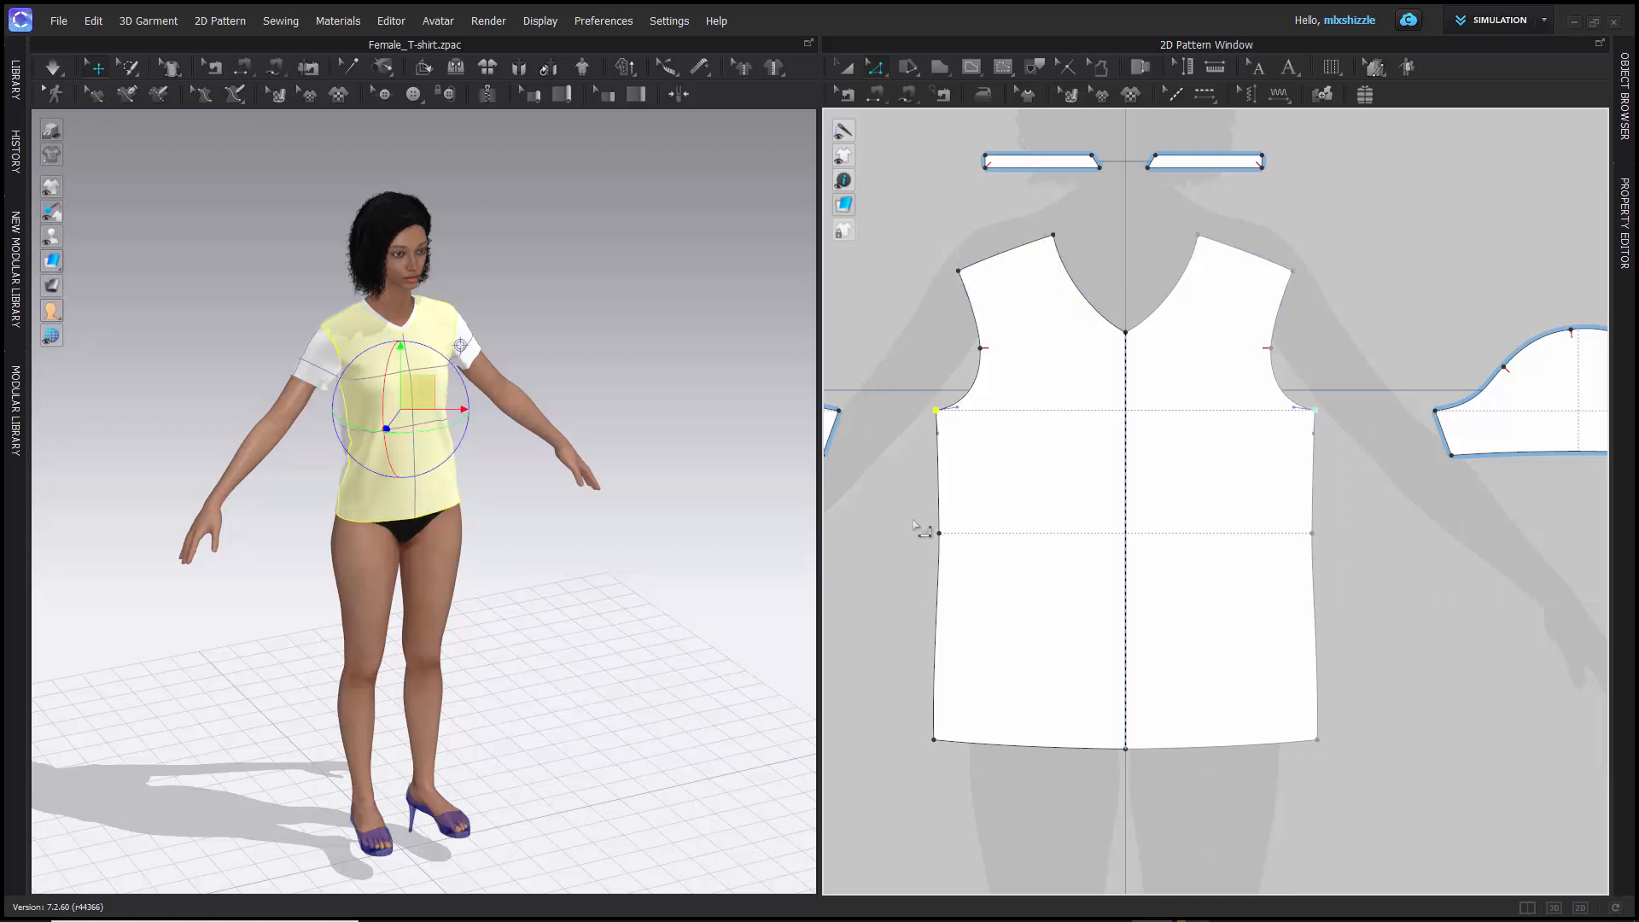
# - Move the whole front piece in the 2D window with Transform Pattern and undo the move
pyautogui.scroll(-3, 410, 388)
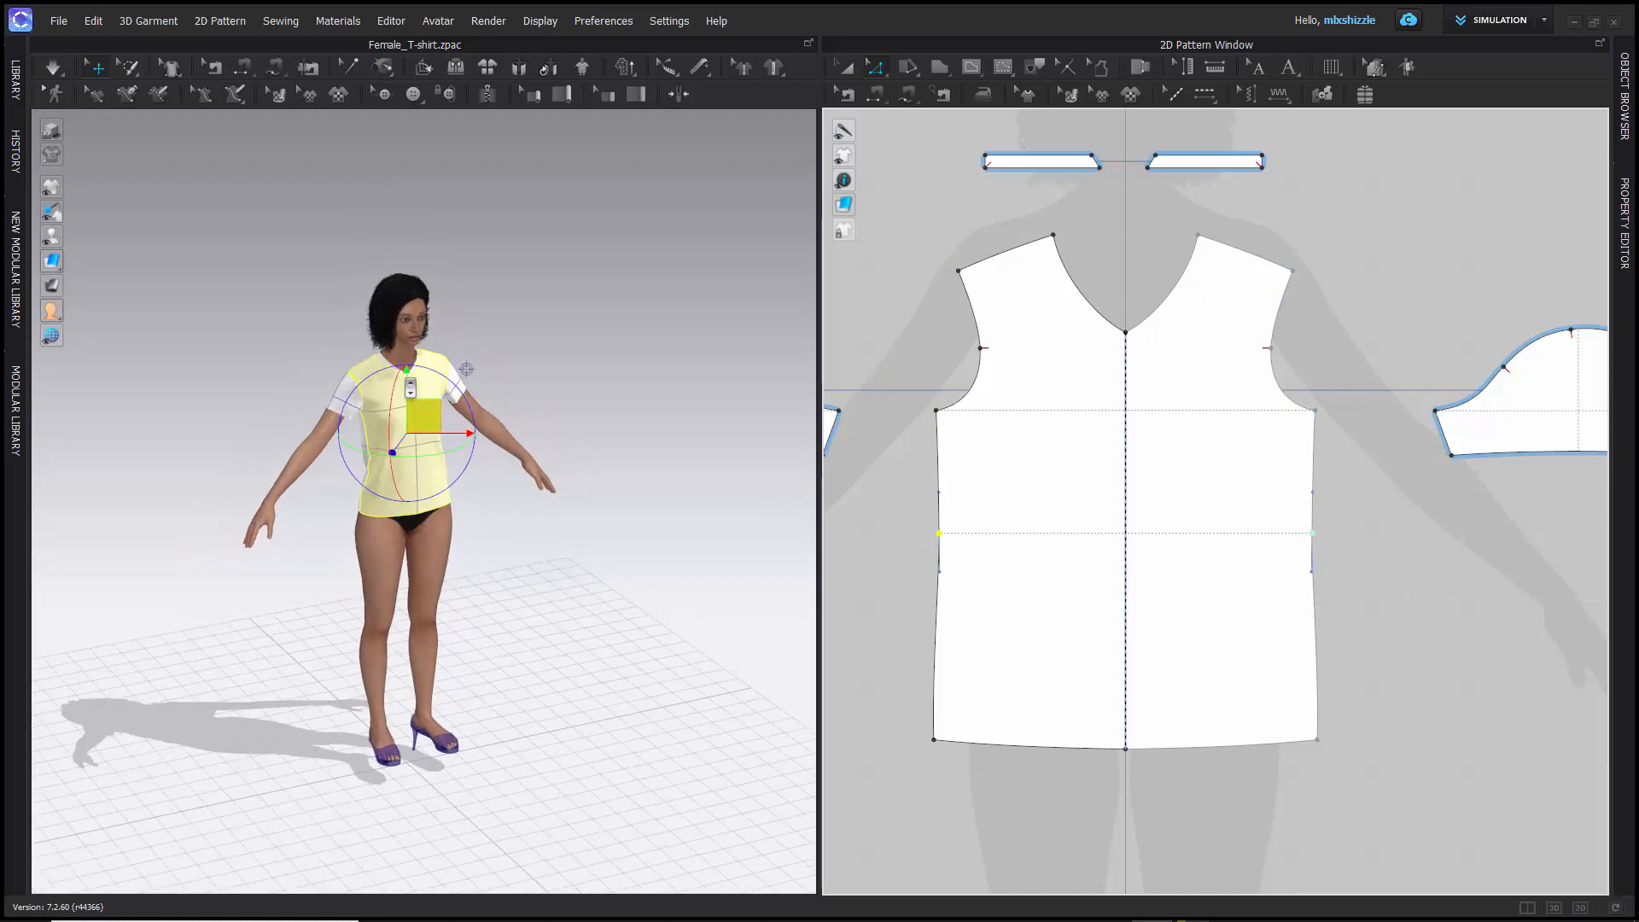
pyautogui.scroll(6, 411, 389)
pyautogui.scroll(-2, 410, 389)
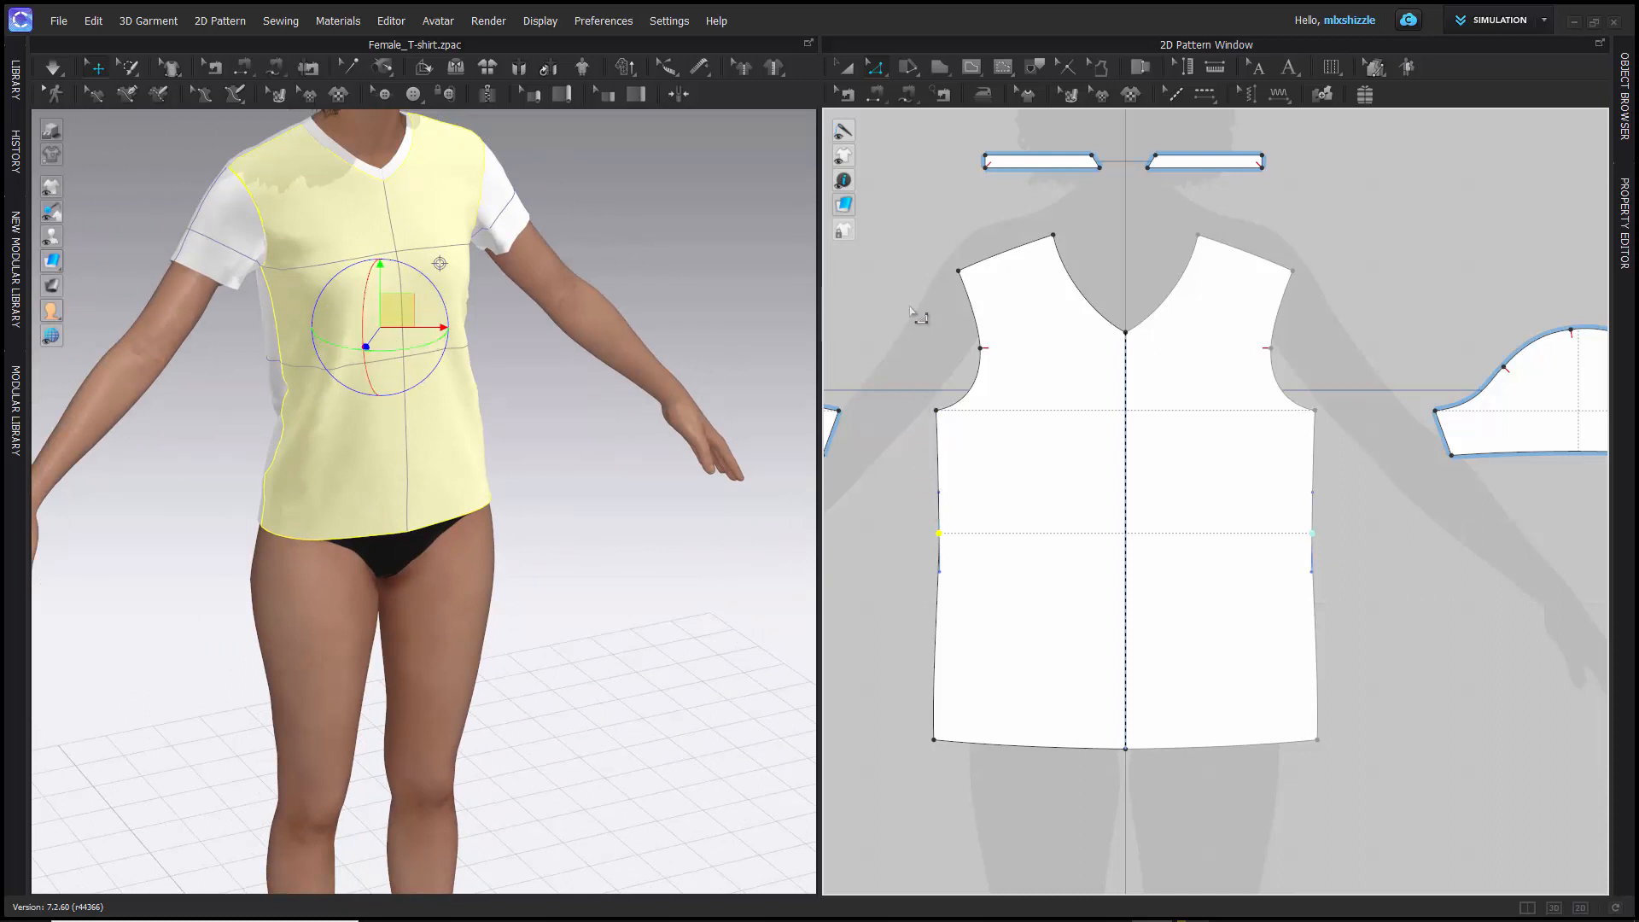
pyautogui.click(1031, 324)
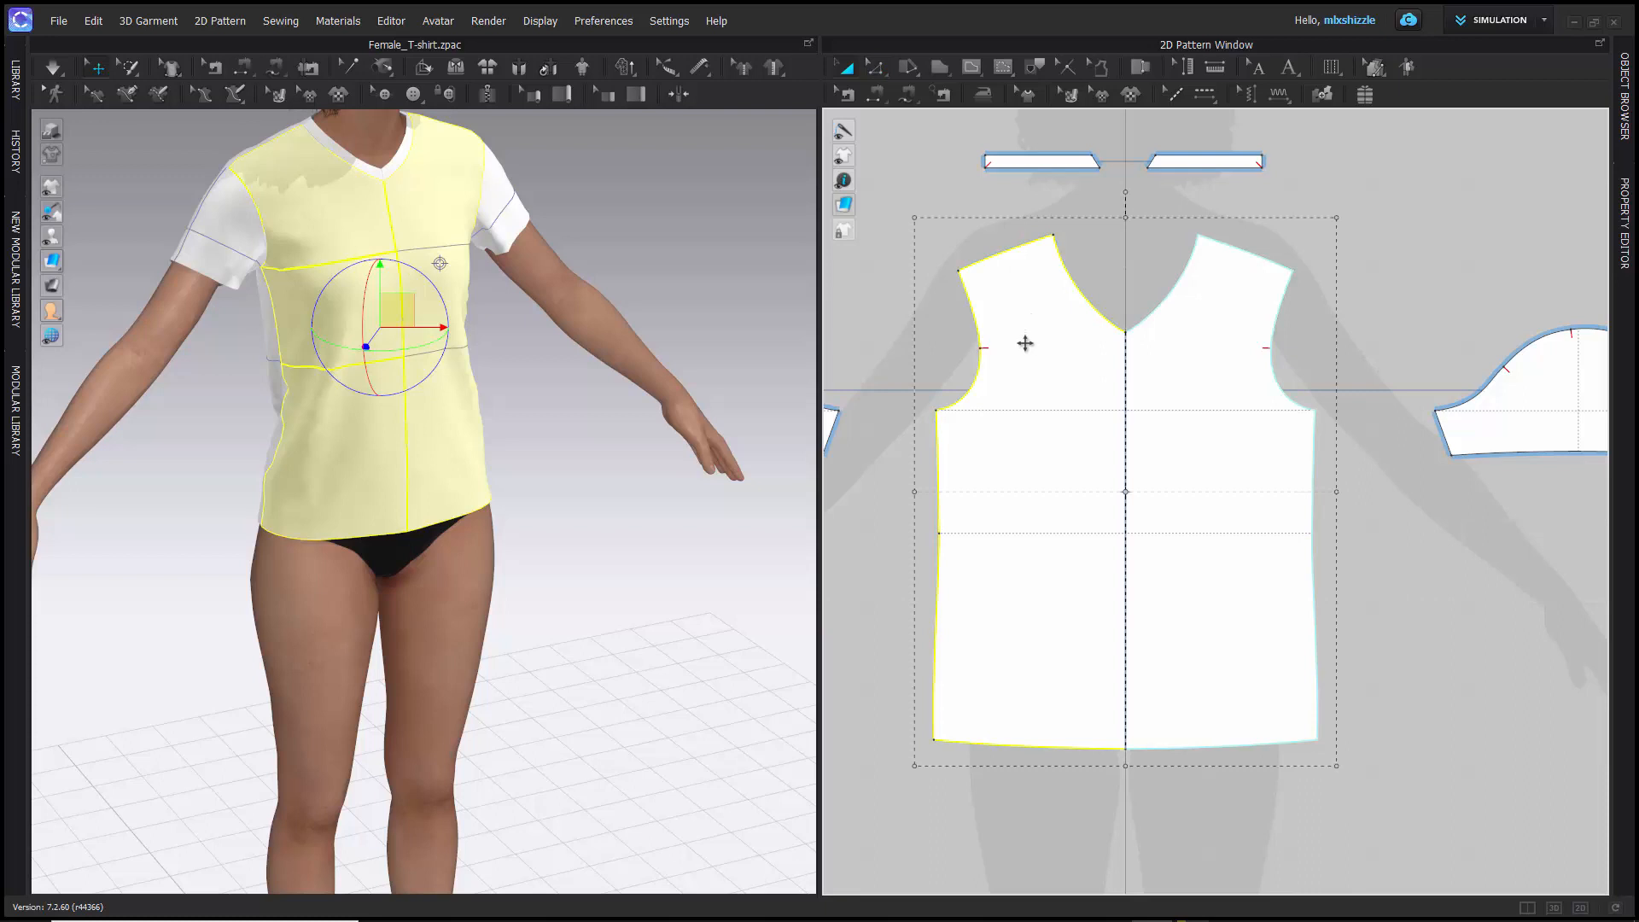
pyautogui.moveTo(1025, 343); pyautogui.dragTo(1195, 541)
pyautogui.scroll(2, 950, 321)
pyautogui.scroll(-5, 967, 327)
pyautogui.hotkey('ctrl', 'z')
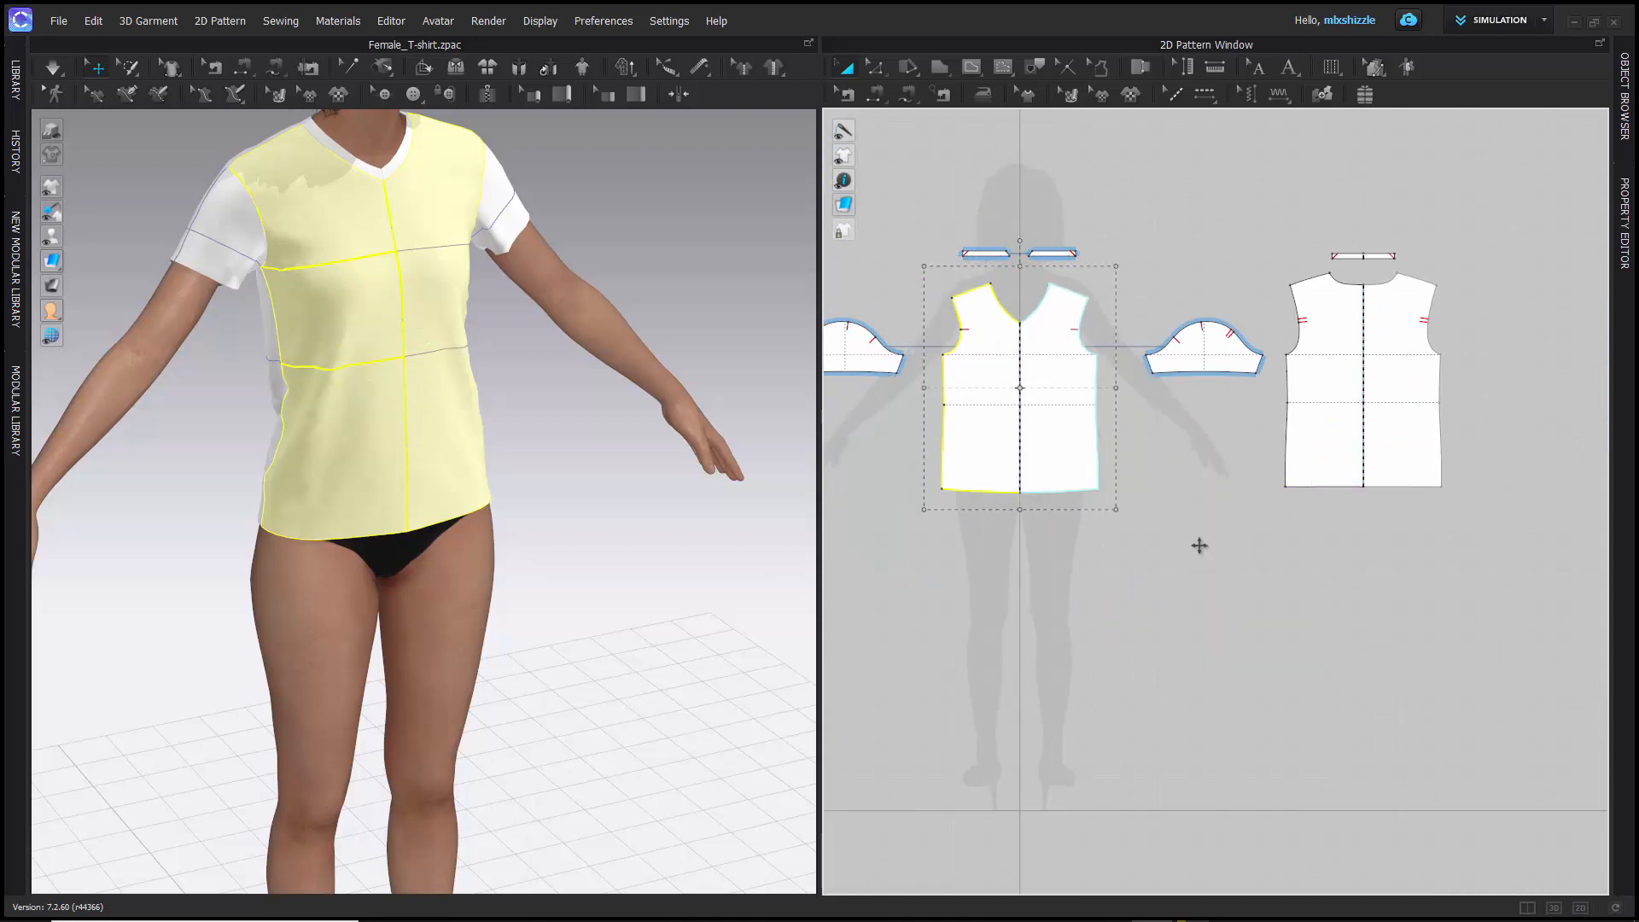
# - Select the sleeve, the back piece and the front piece one after another in the 2D window
pyautogui.click(1210, 339)
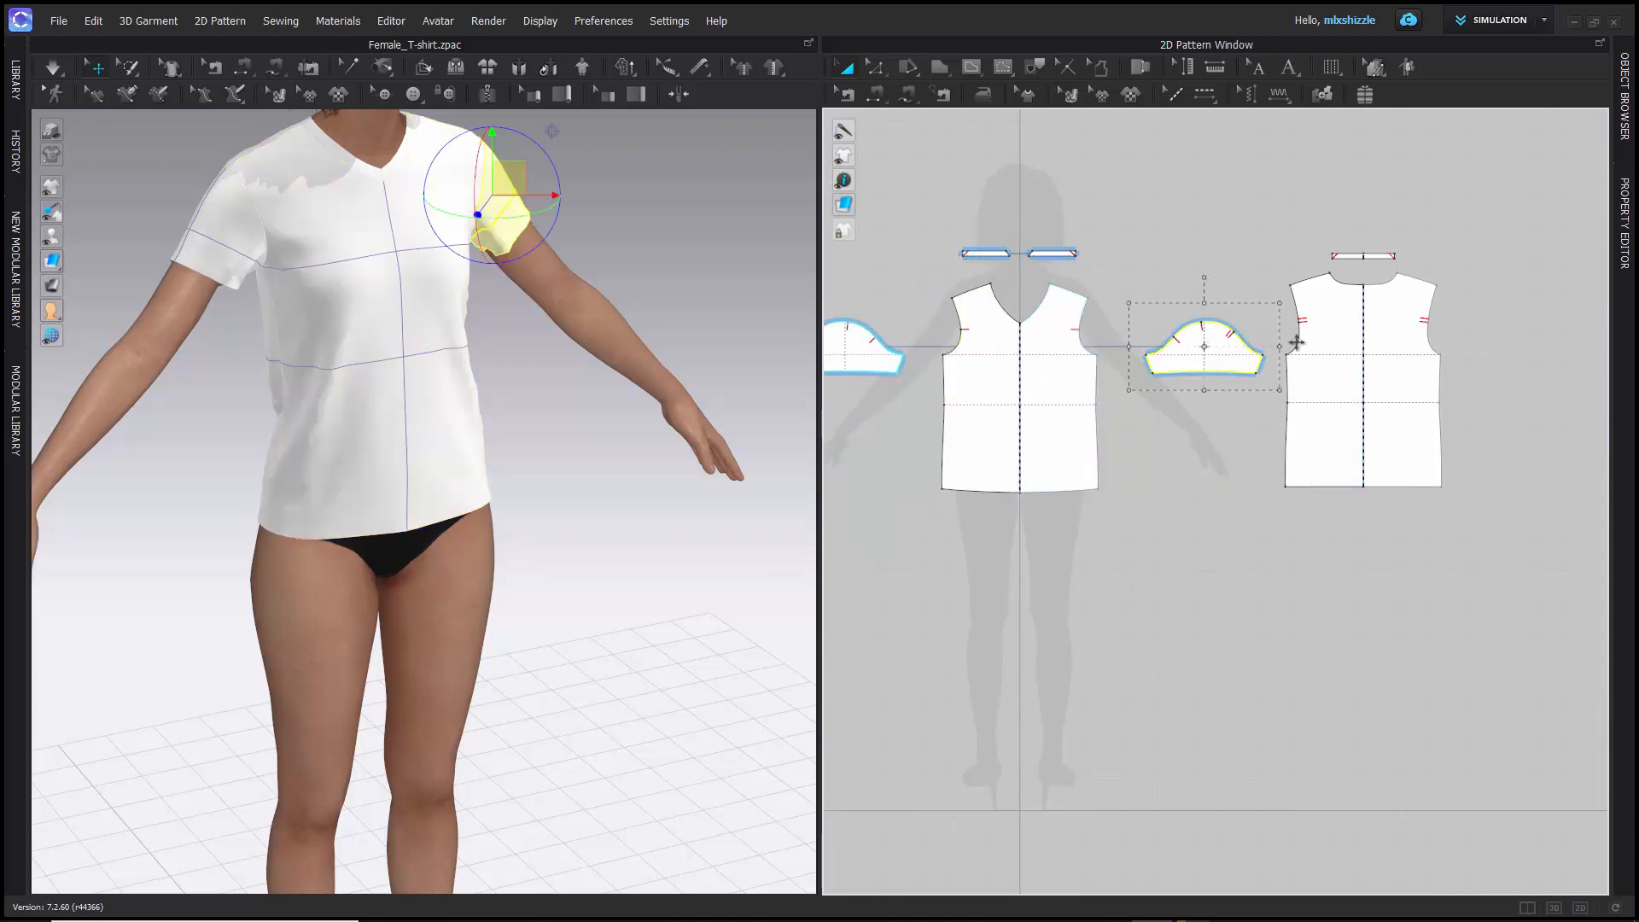
pyautogui.click(1328, 322)
pyautogui.moveTo(1344, 315); pyautogui.dragTo(1347, 314)
pyautogui.scroll(-3, 1337, 257)
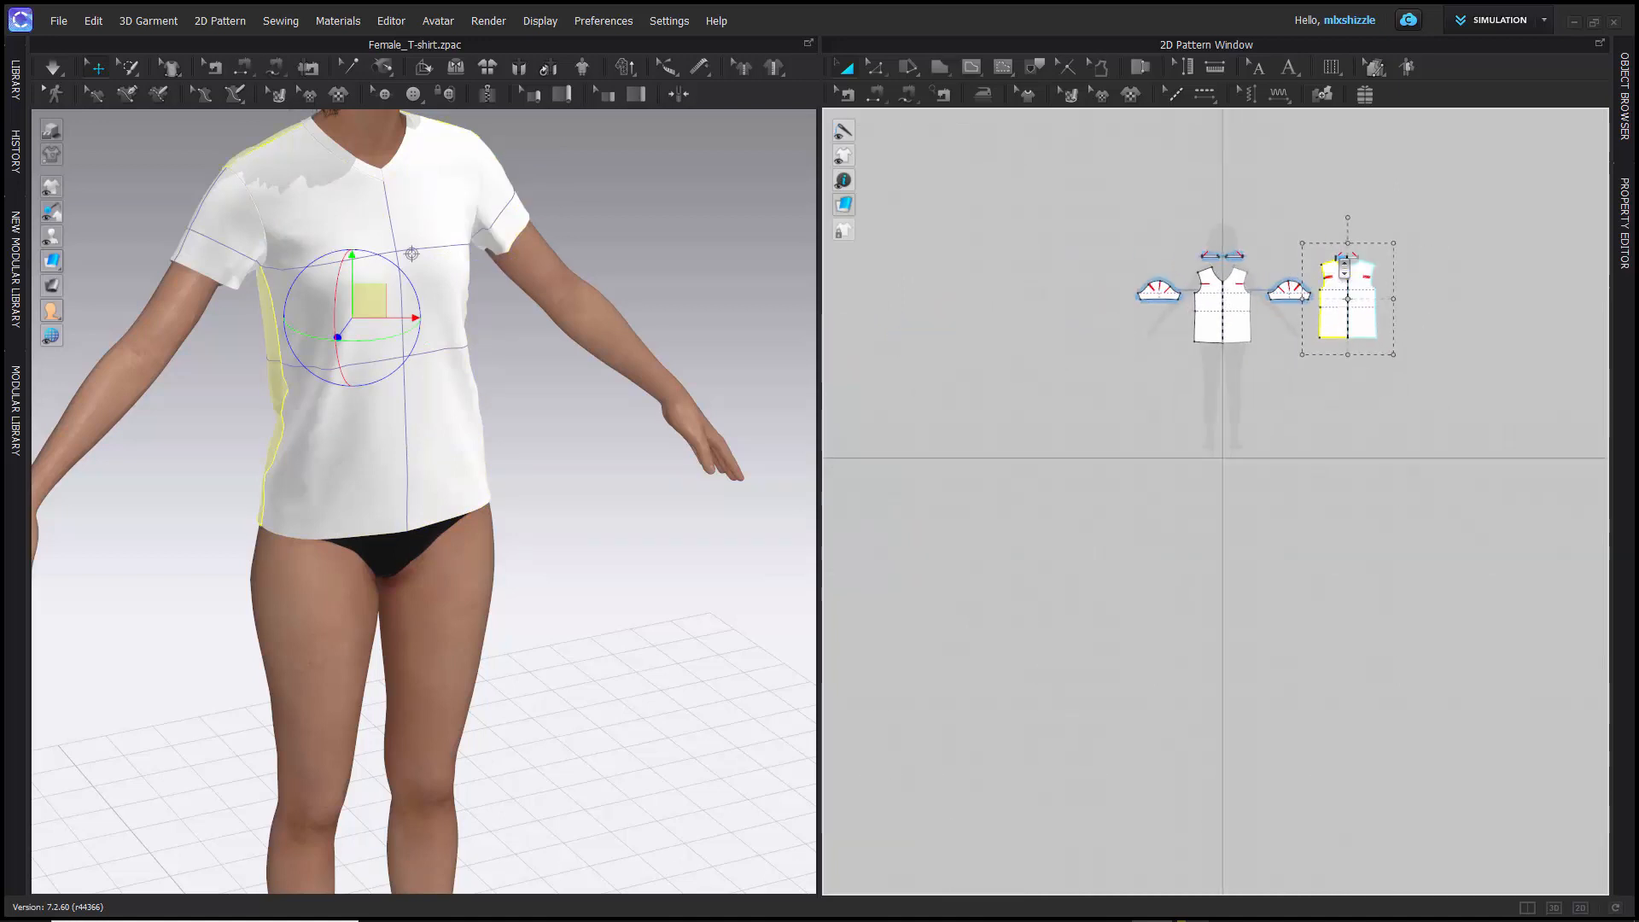
pyautogui.scroll(6, 1338, 257)
pyautogui.moveTo(1096, 280); pyautogui.dragTo(1275, 292, button='middle')
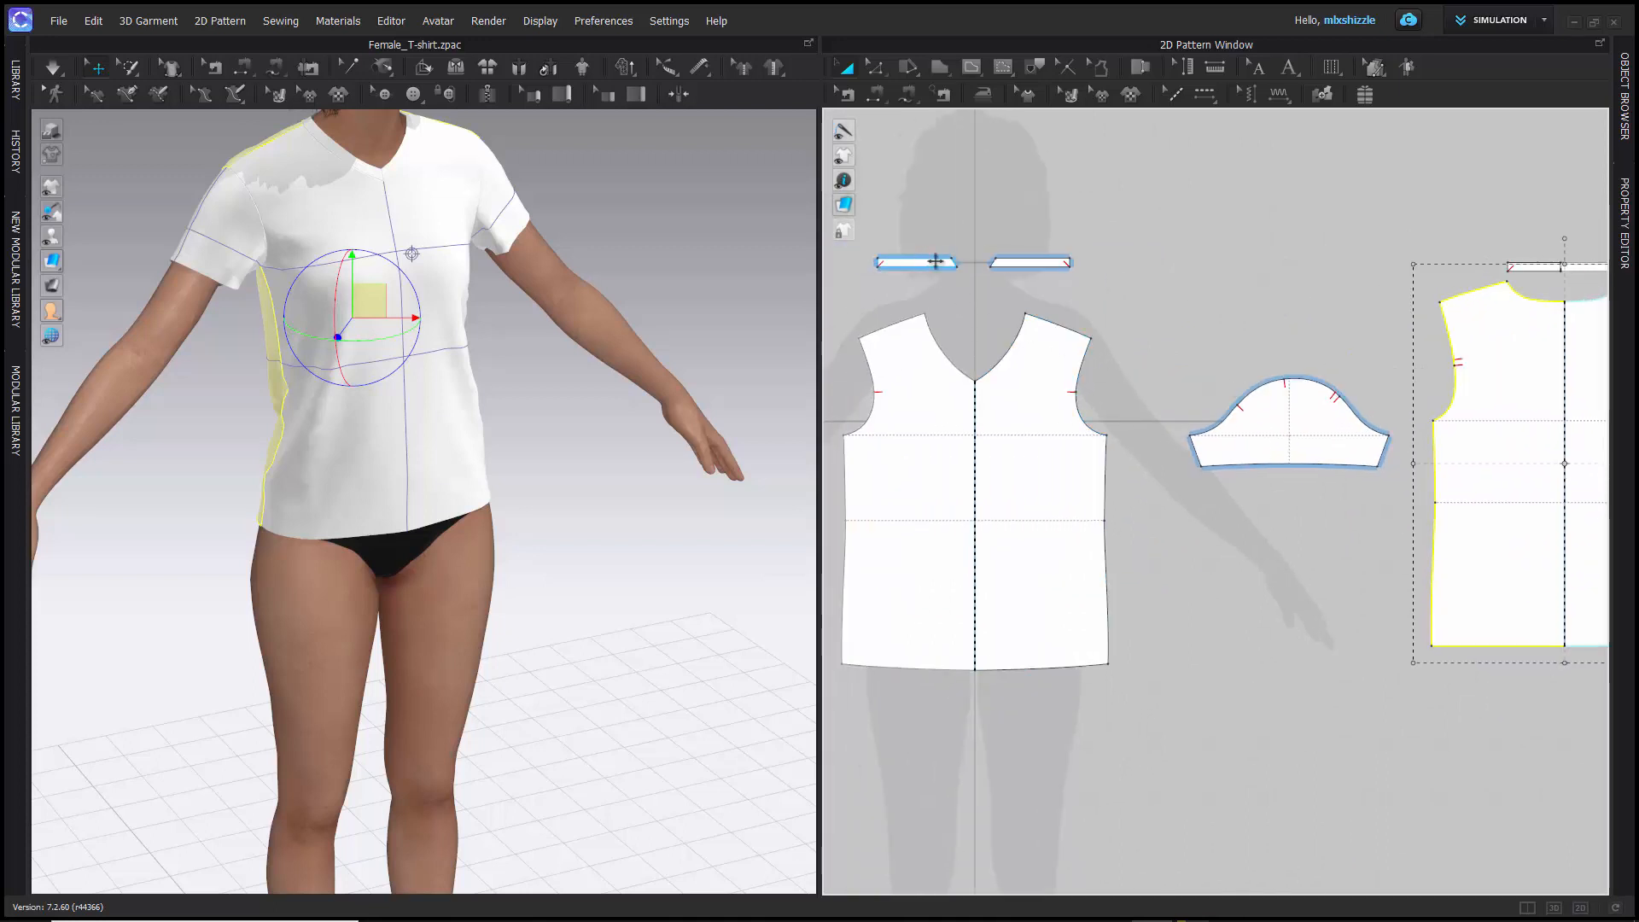
pyautogui.click(933, 407)
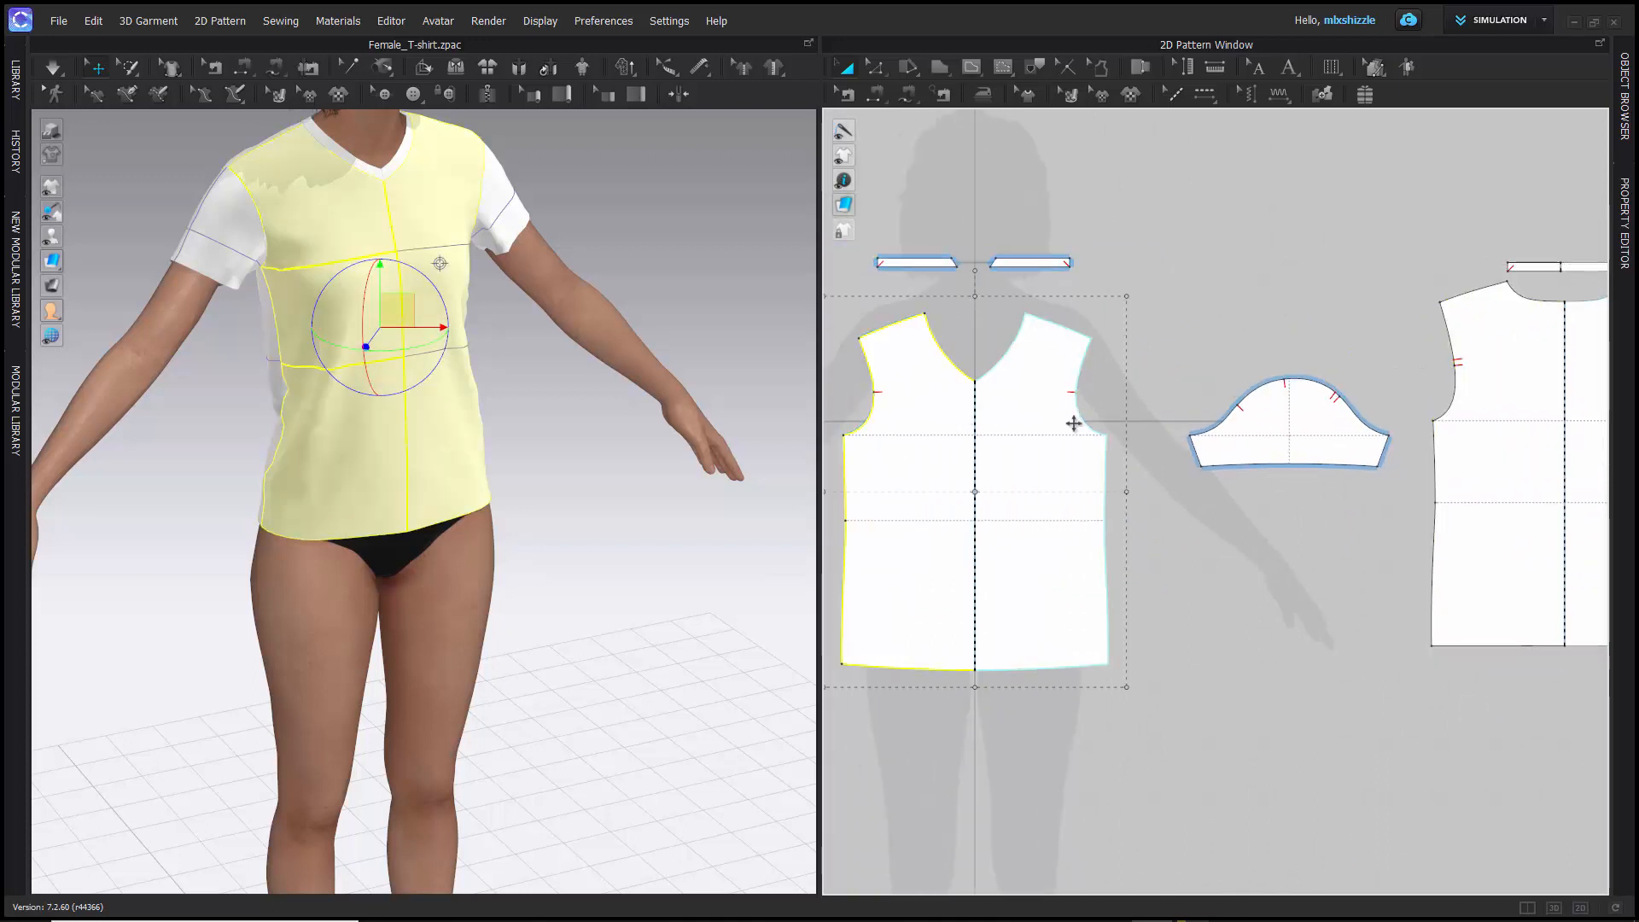
# - Select the sleeve in the 2D window and clear it, and select the front piece on the 3D garment
pyautogui.click(1274, 418)
pyautogui.click(1256, 260)
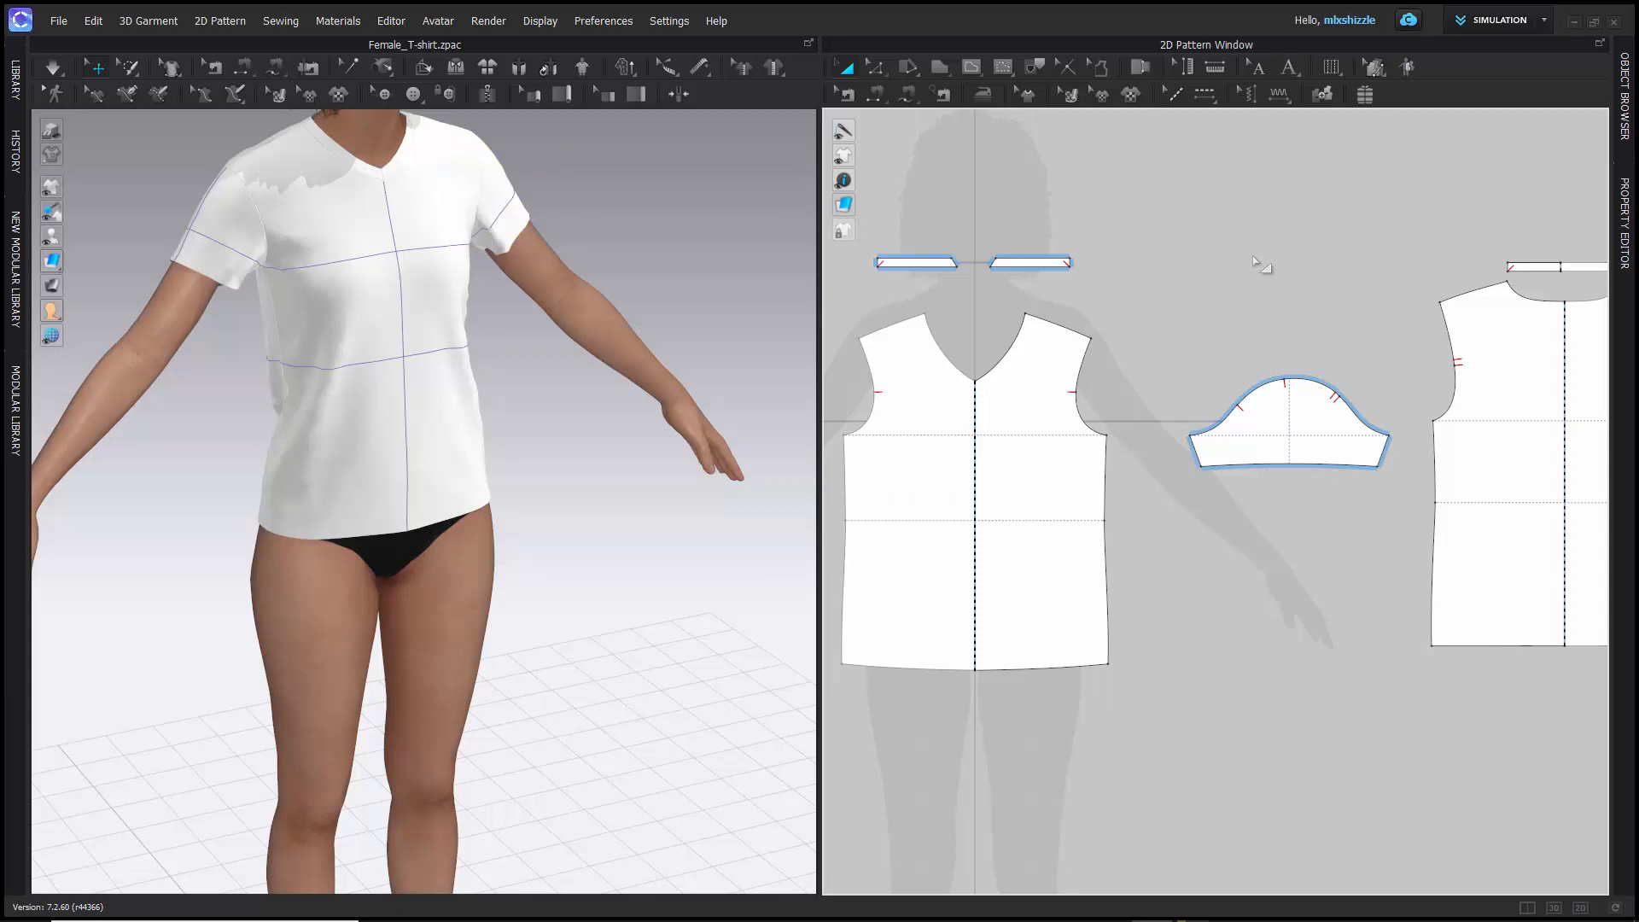
pyautogui.click(467, 190)
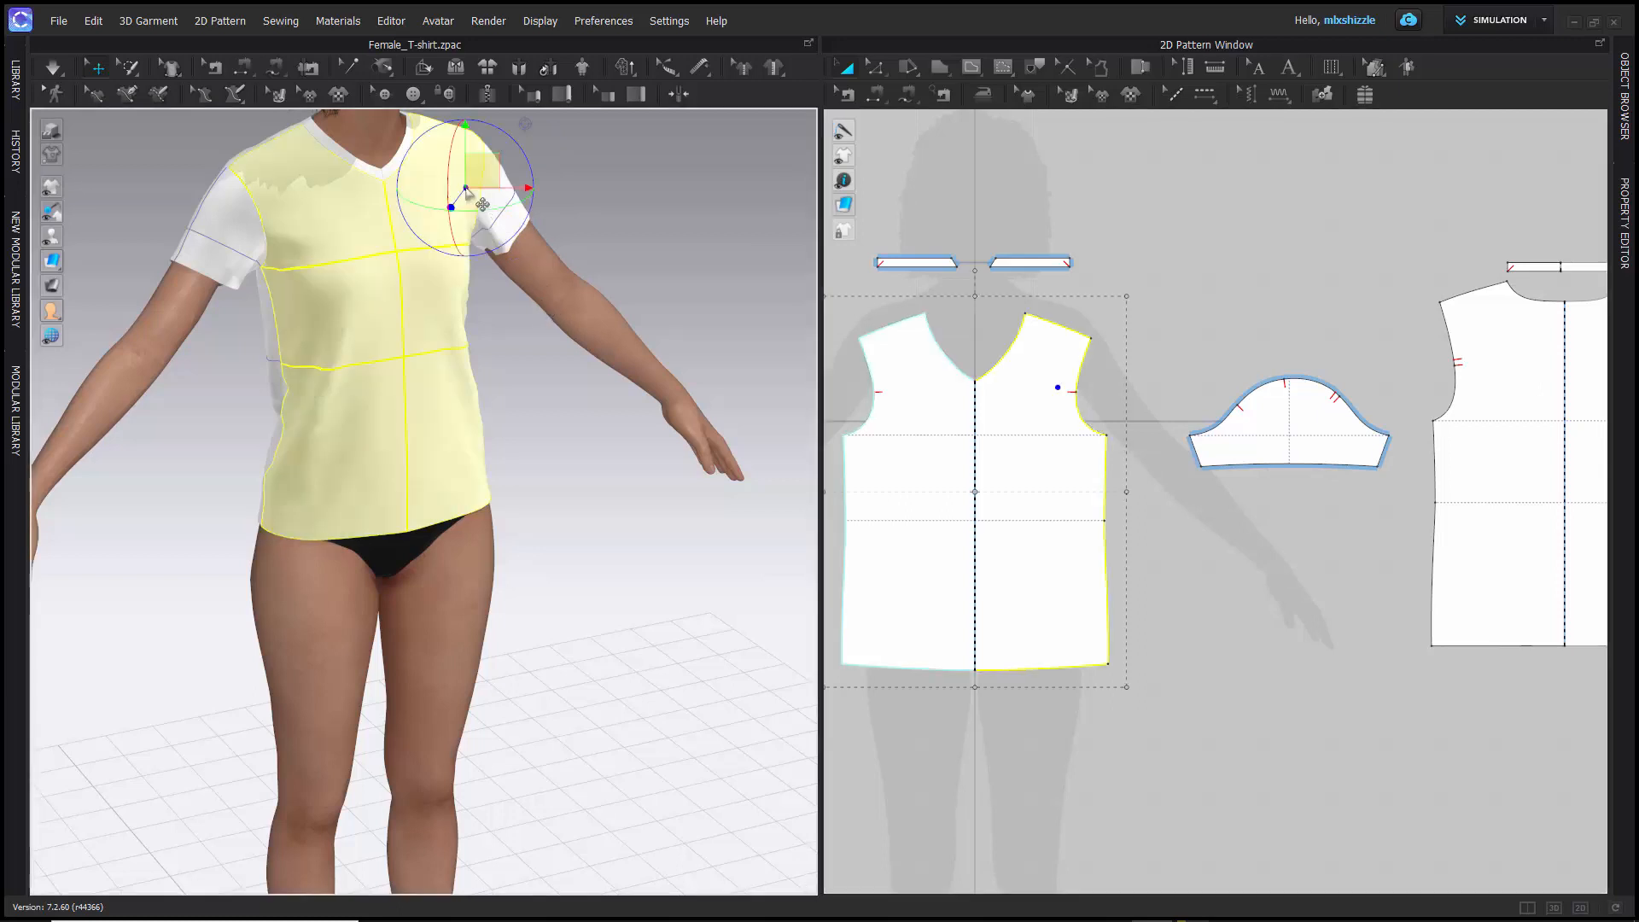
pyautogui.scroll(3, 904, 256)
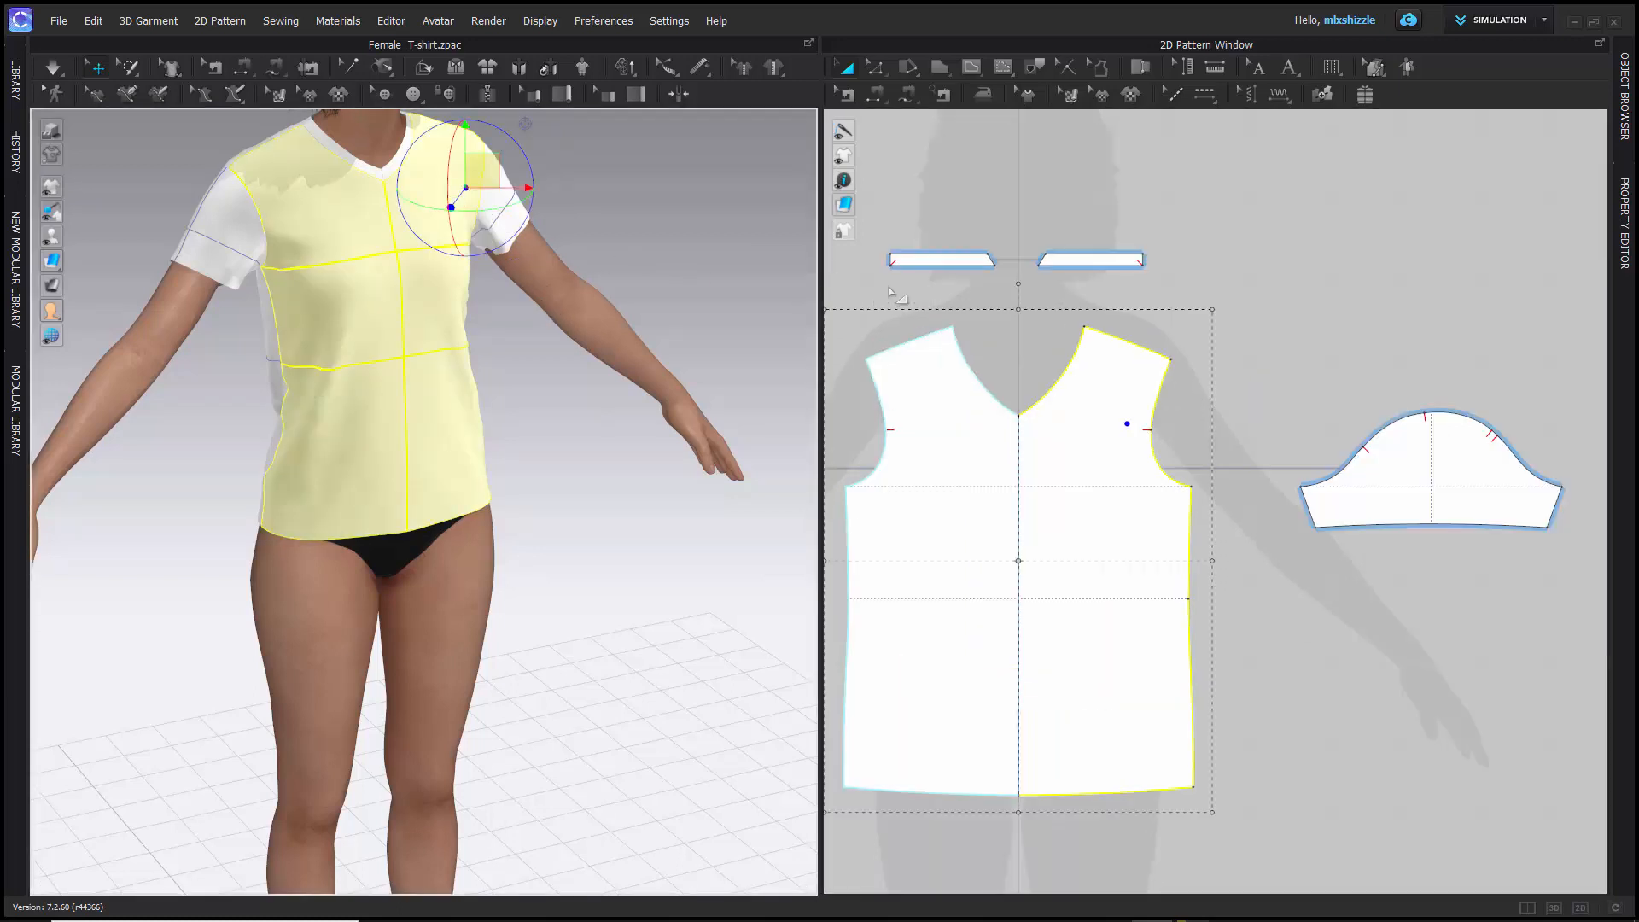
pyautogui.scroll(-5, 905, 252)
pyautogui.moveTo(901, 244); pyautogui.dragTo(1028, 256, button='right')
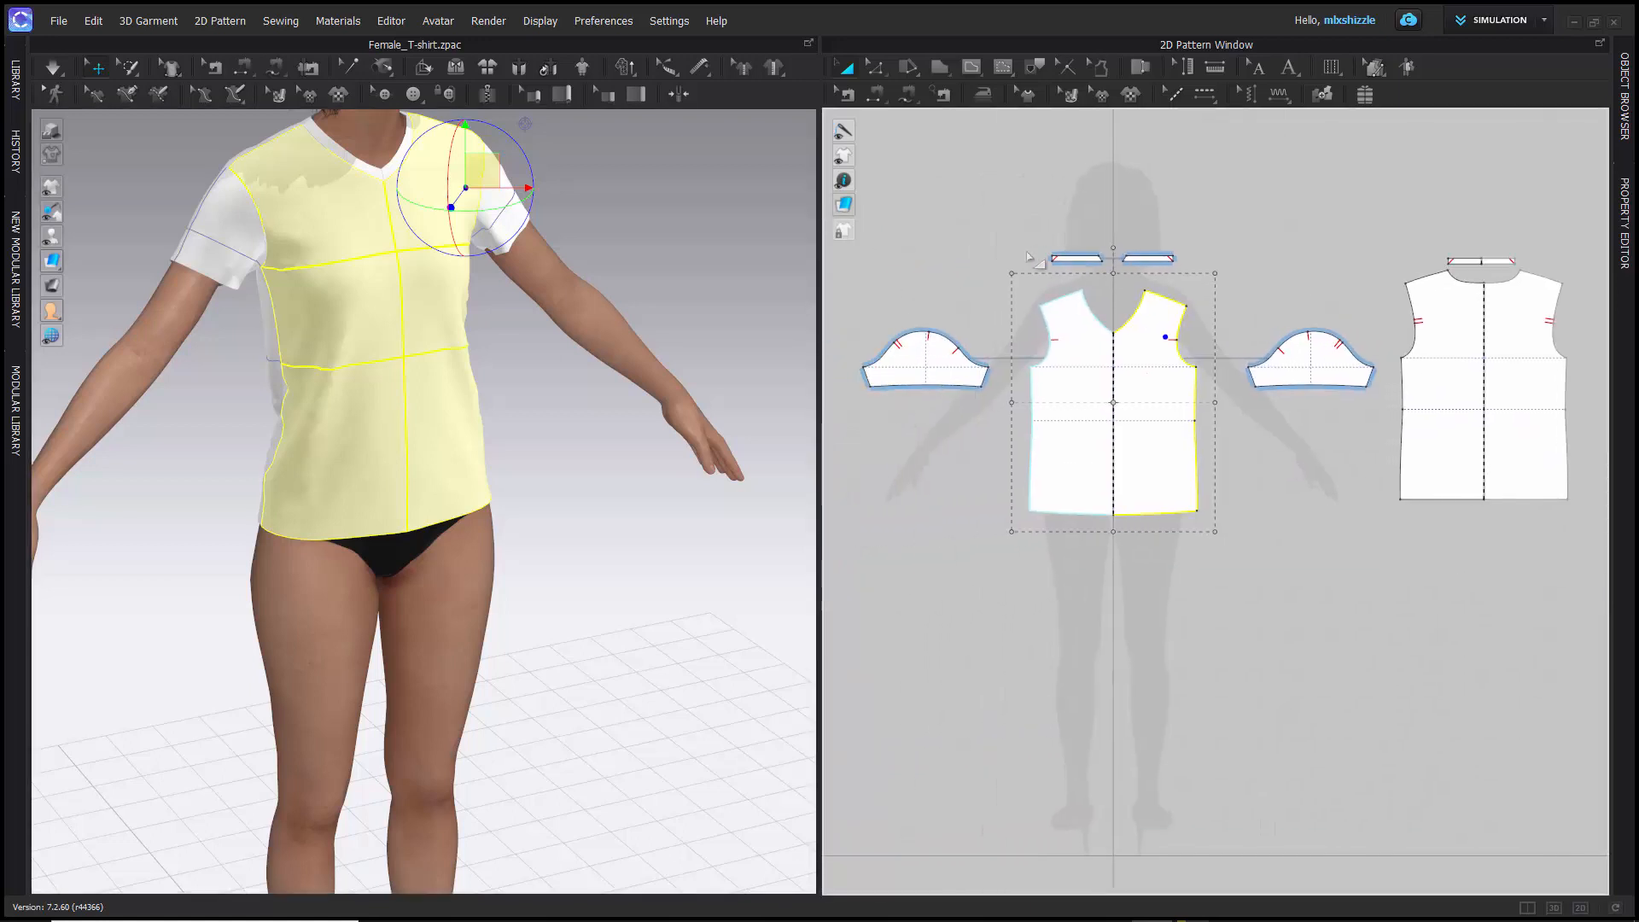
# - Select the sleeve on the 3D garment and examine it from the side of the avatar
pyautogui.click(203, 241)
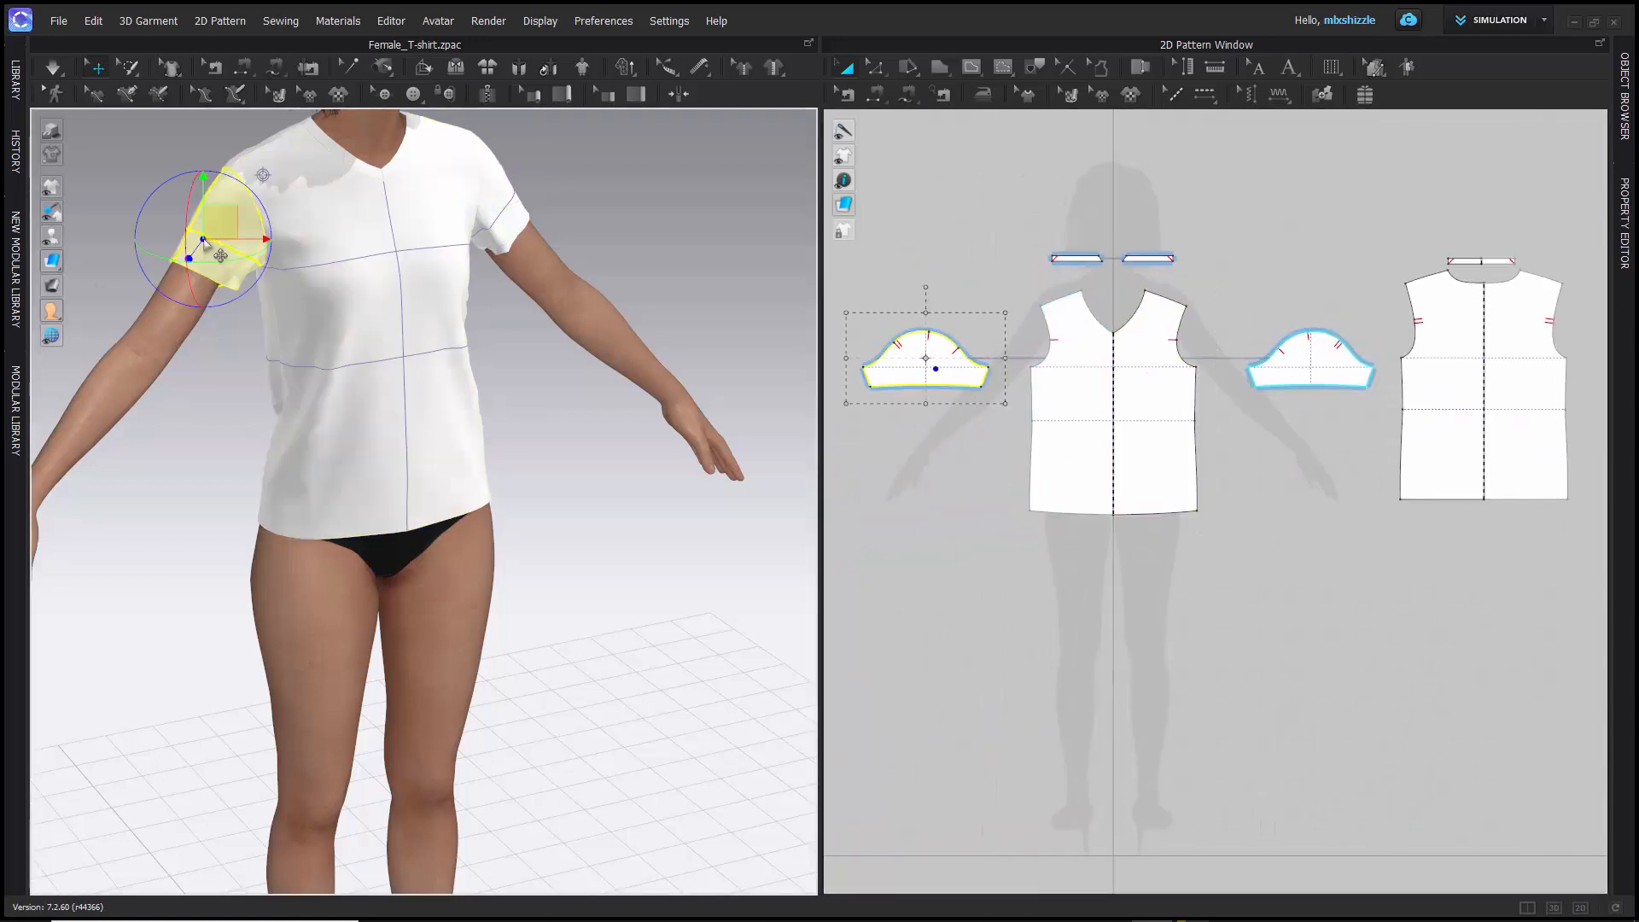
pyautogui.moveTo(119, 309); pyautogui.dragTo(214, 309, button='right')
pyautogui.moveTo(415, 282); pyautogui.dragTo(430, 367, button='middle')
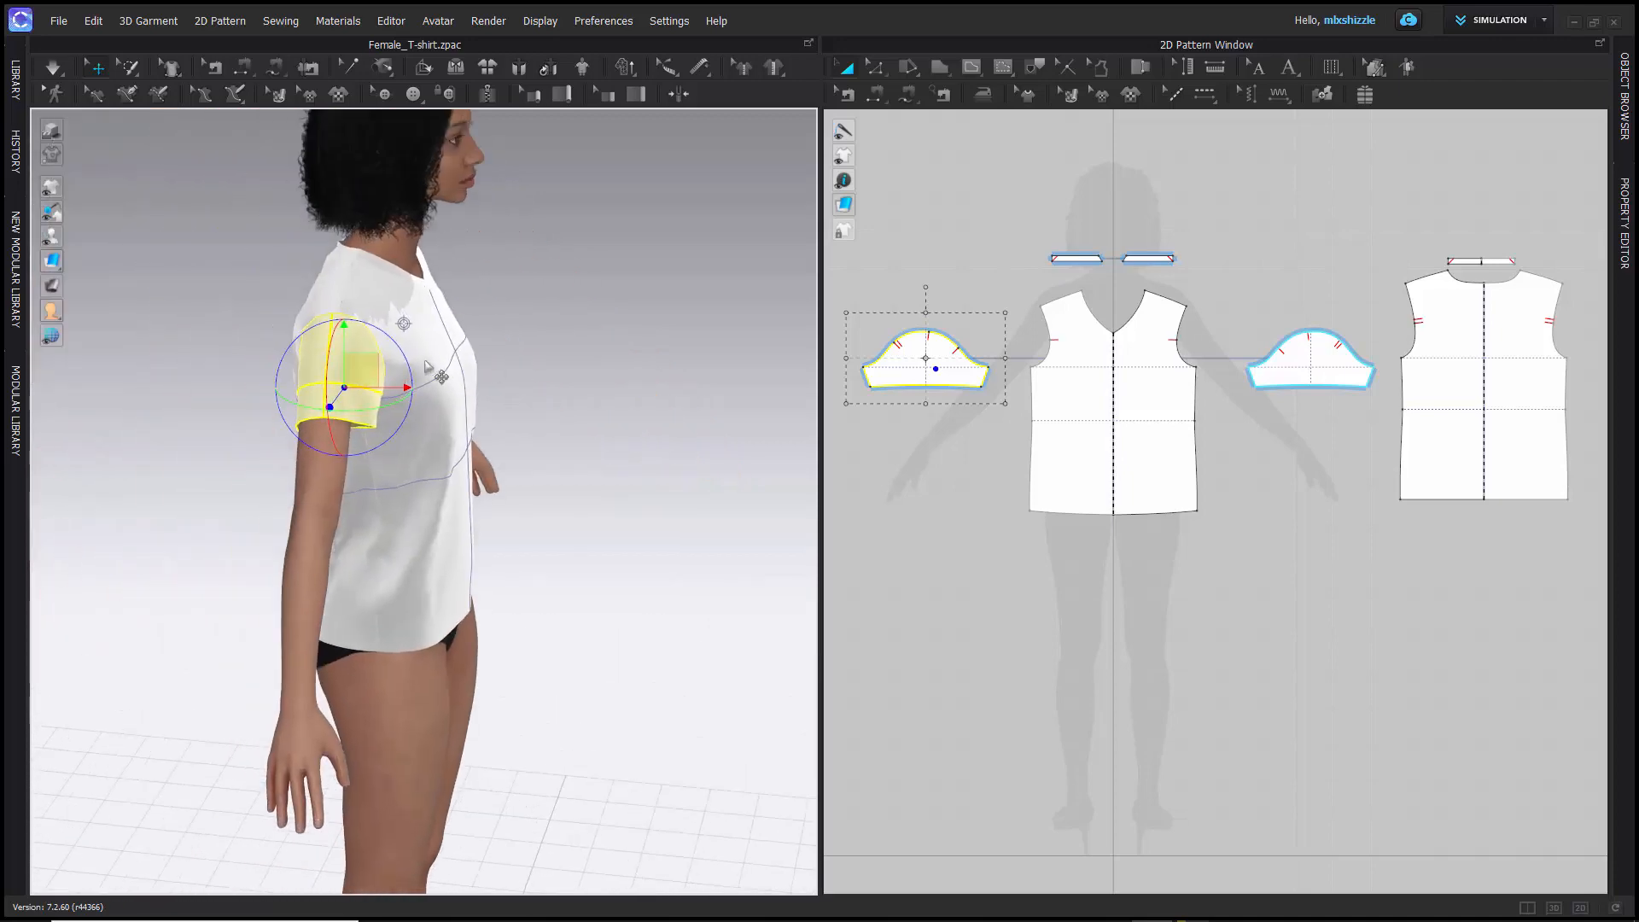
pyautogui.scroll(-2, 430, 367)
pyautogui.scroll(3, 430, 366)
pyautogui.moveTo(429, 303); pyautogui.dragTo(467, 459, button='middle')
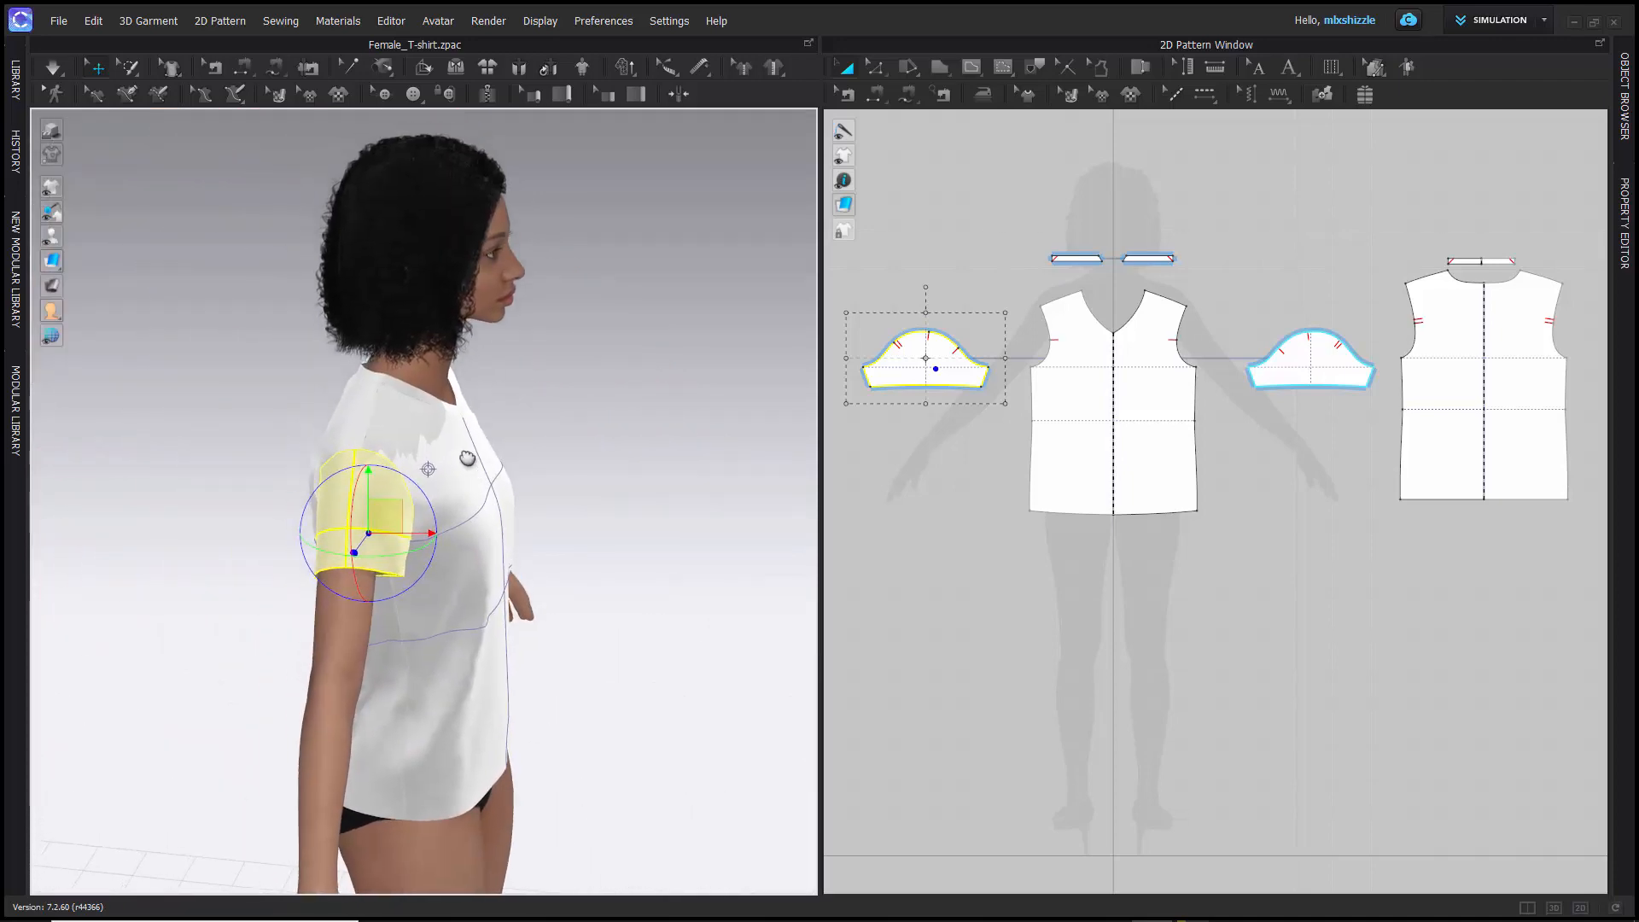
pyautogui.moveTo(508, 403); pyautogui.dragTo(475, 373, button='right')
pyautogui.scroll(-2, 482, 384)
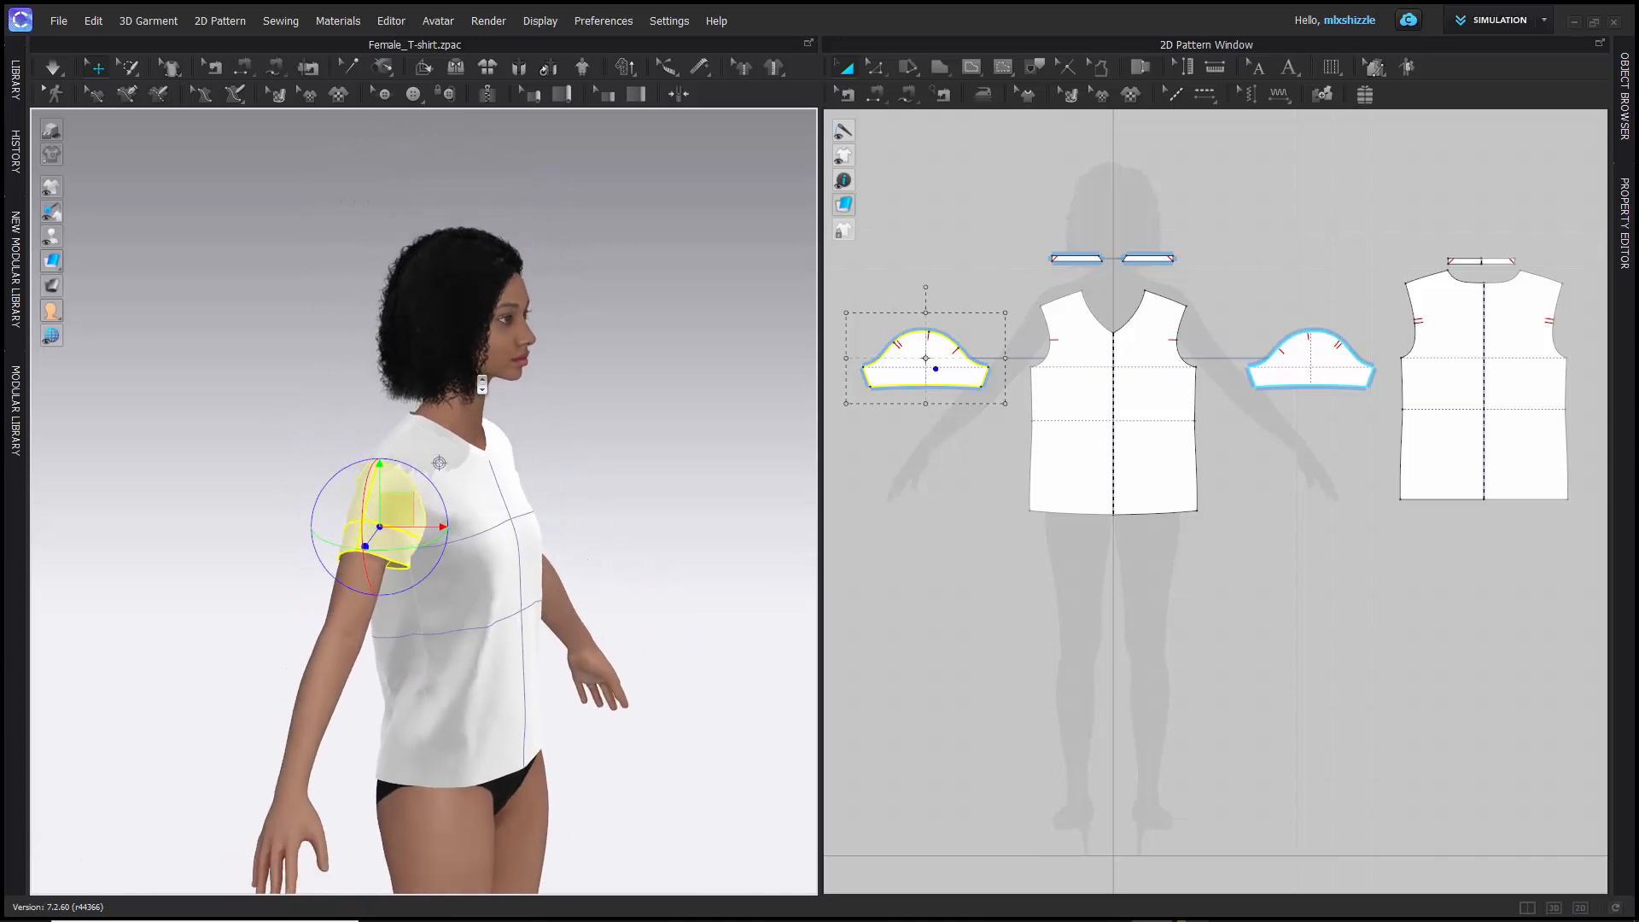
pyautogui.scroll(4, 482, 385)
pyautogui.scroll(-2, 482, 384)
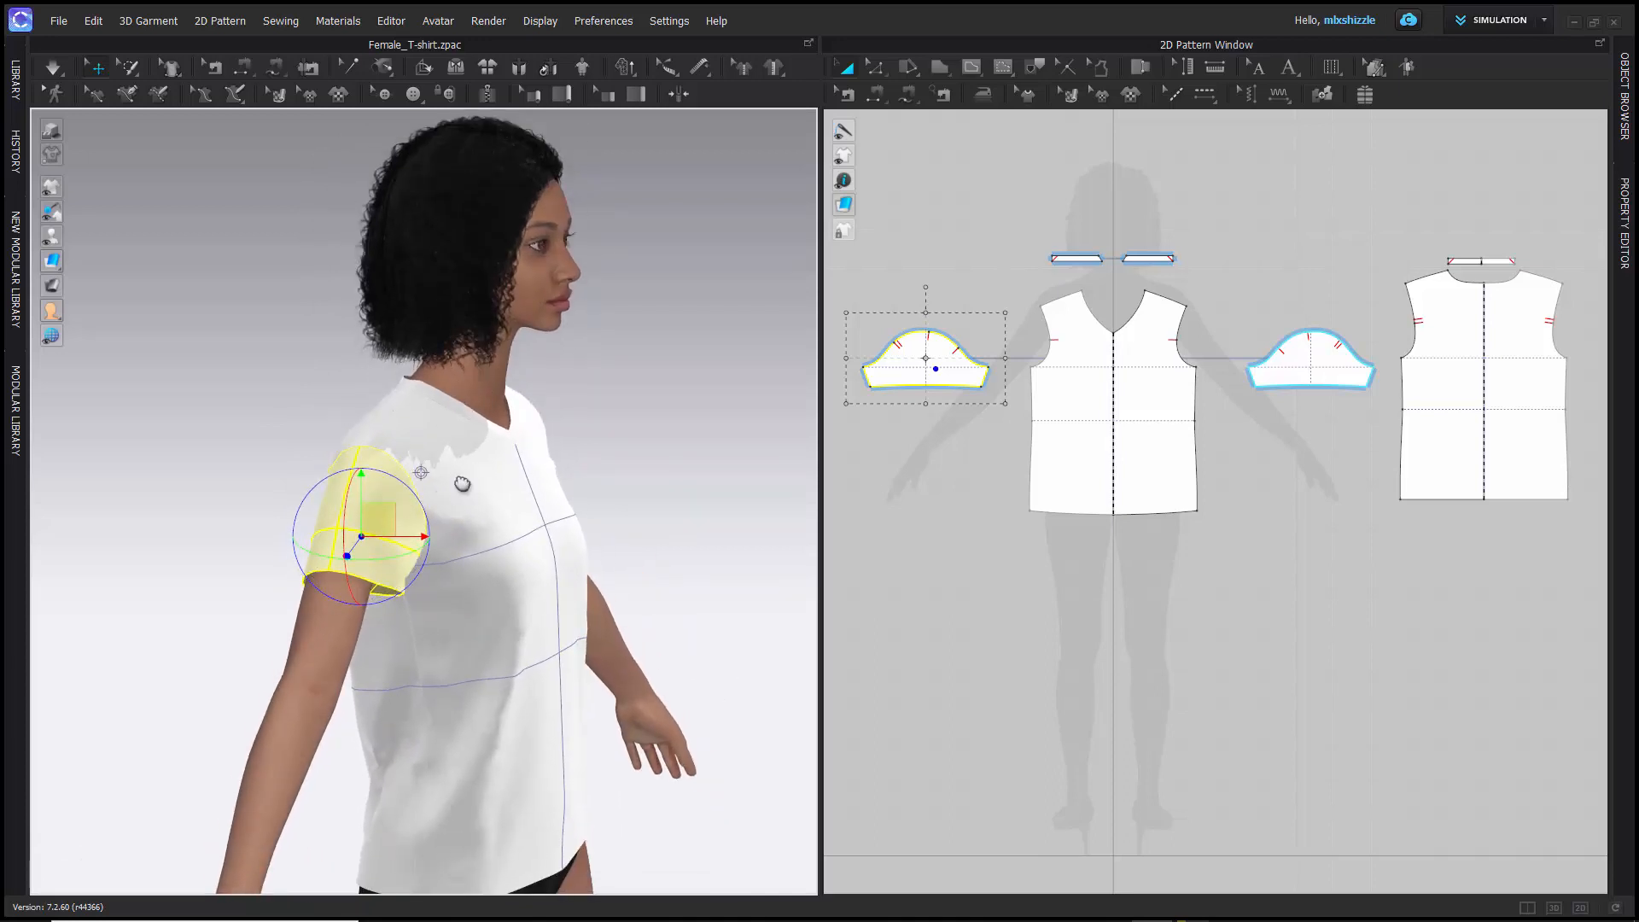
pyautogui.moveTo(448, 476)
pyautogui.mouseDown(button='right')
pyautogui.moveTo(410, 478)
pyautogui.moveTo(448, 482)
pyautogui.mouseUp(button='right')
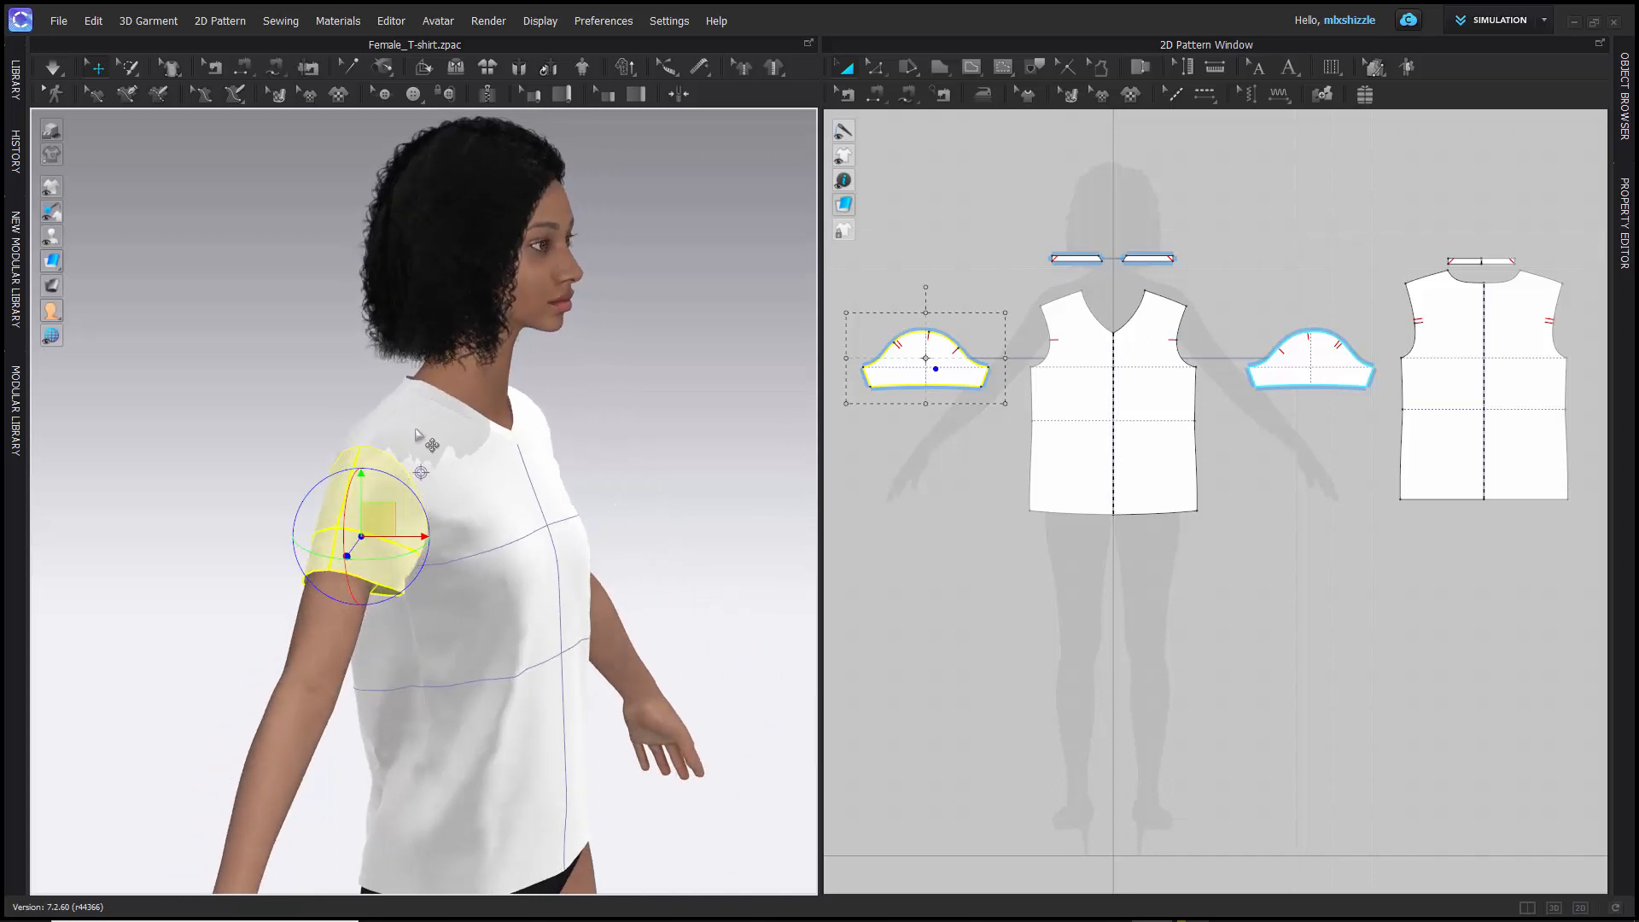
# - Select the front piece in 3D, and select the sleeve and the front piece in turn in the 2D window
pyautogui.click(432, 445)
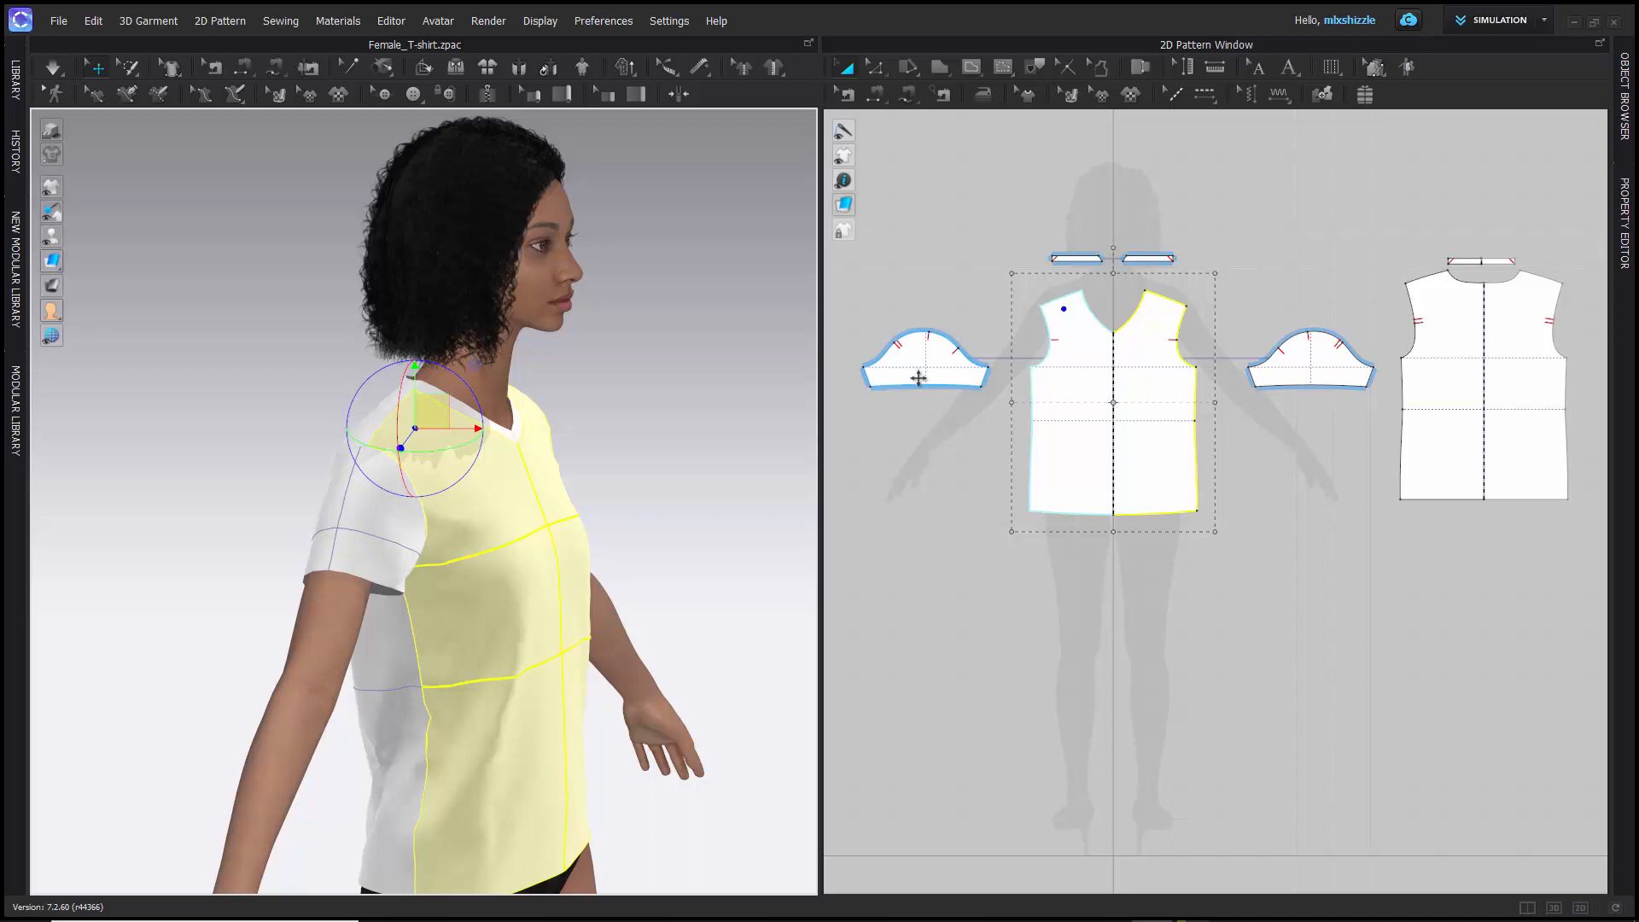
pyautogui.click(914, 362)
pyautogui.click(939, 229)
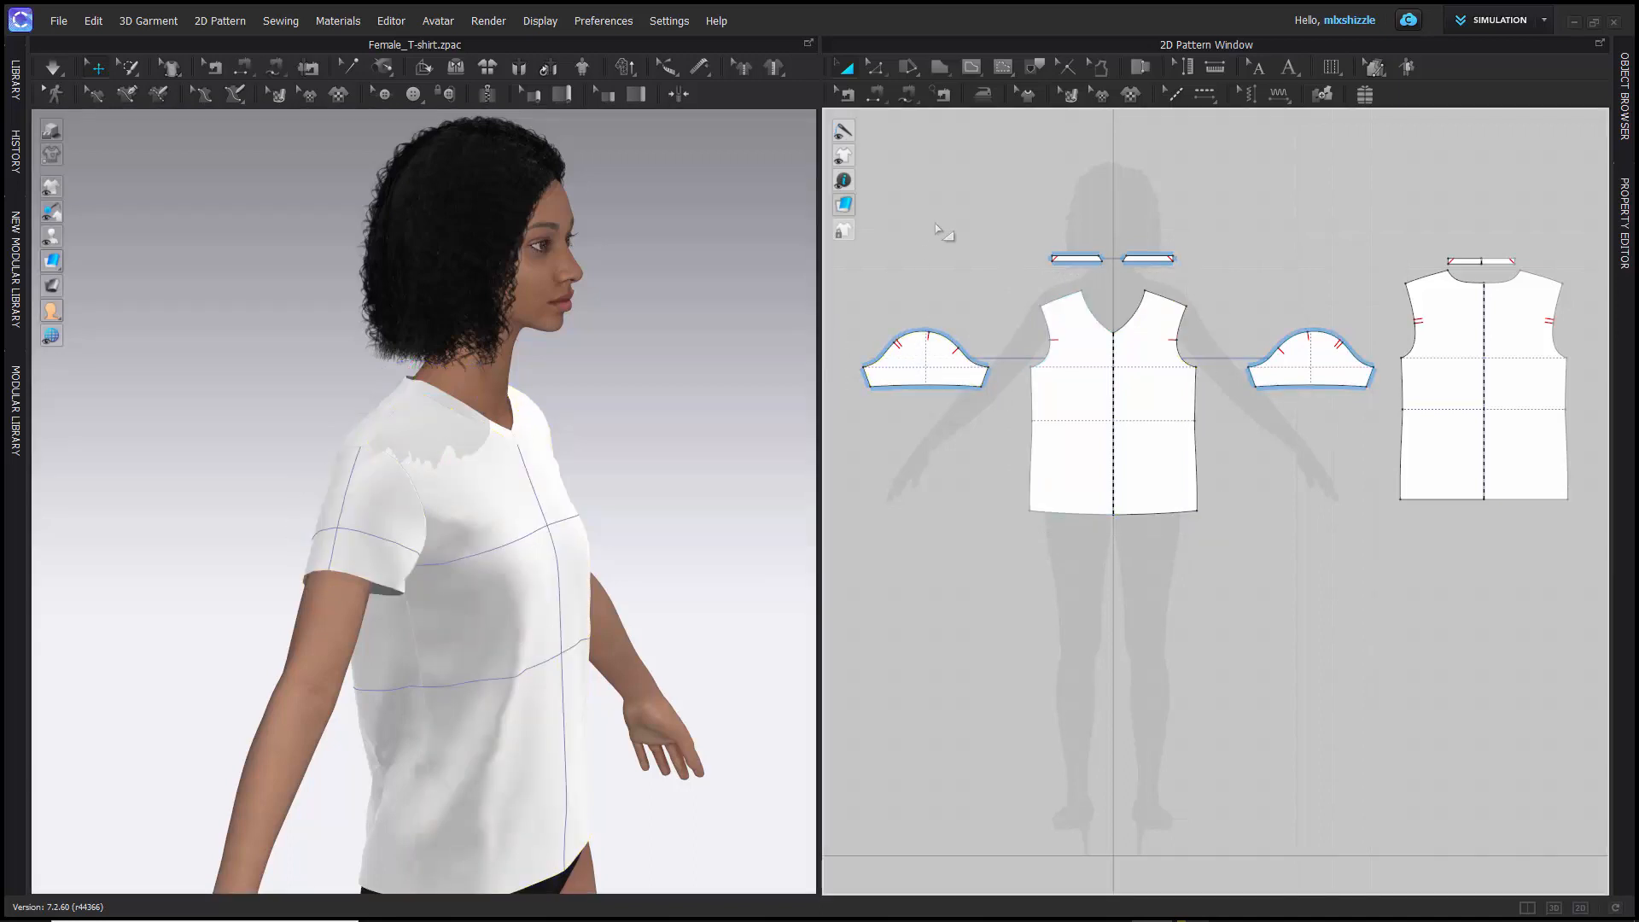
pyautogui.click(1096, 355)
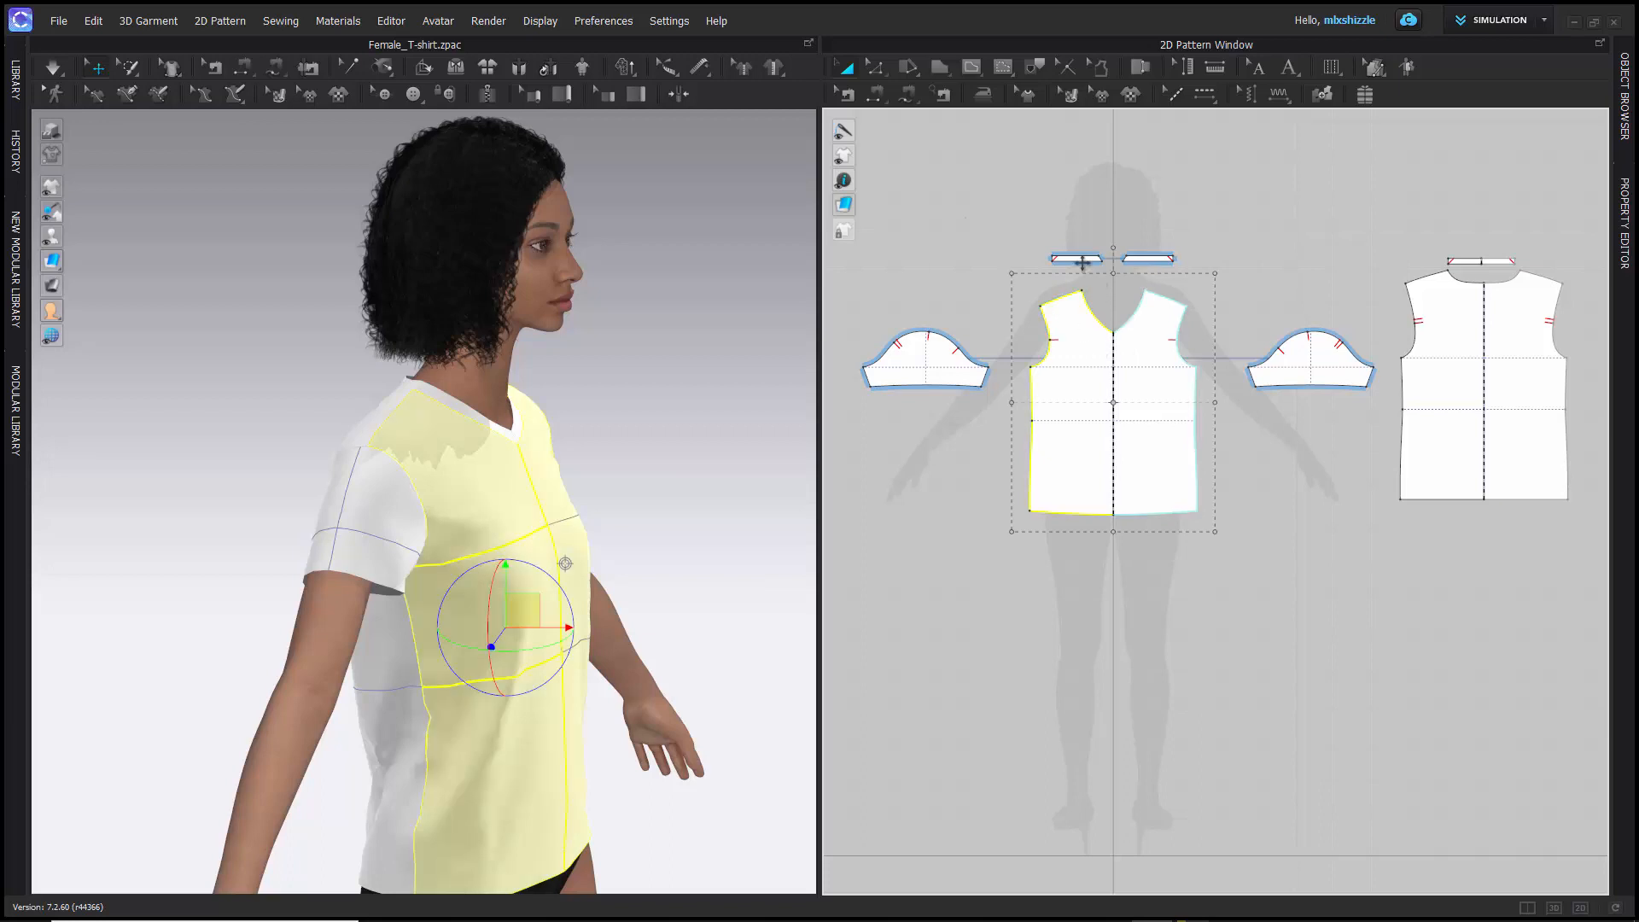
# - Try moving one sleeve above its mirrored counterpart and enlarging it with Transform Pattern, and undo both changes
pyautogui.click(1315, 356)
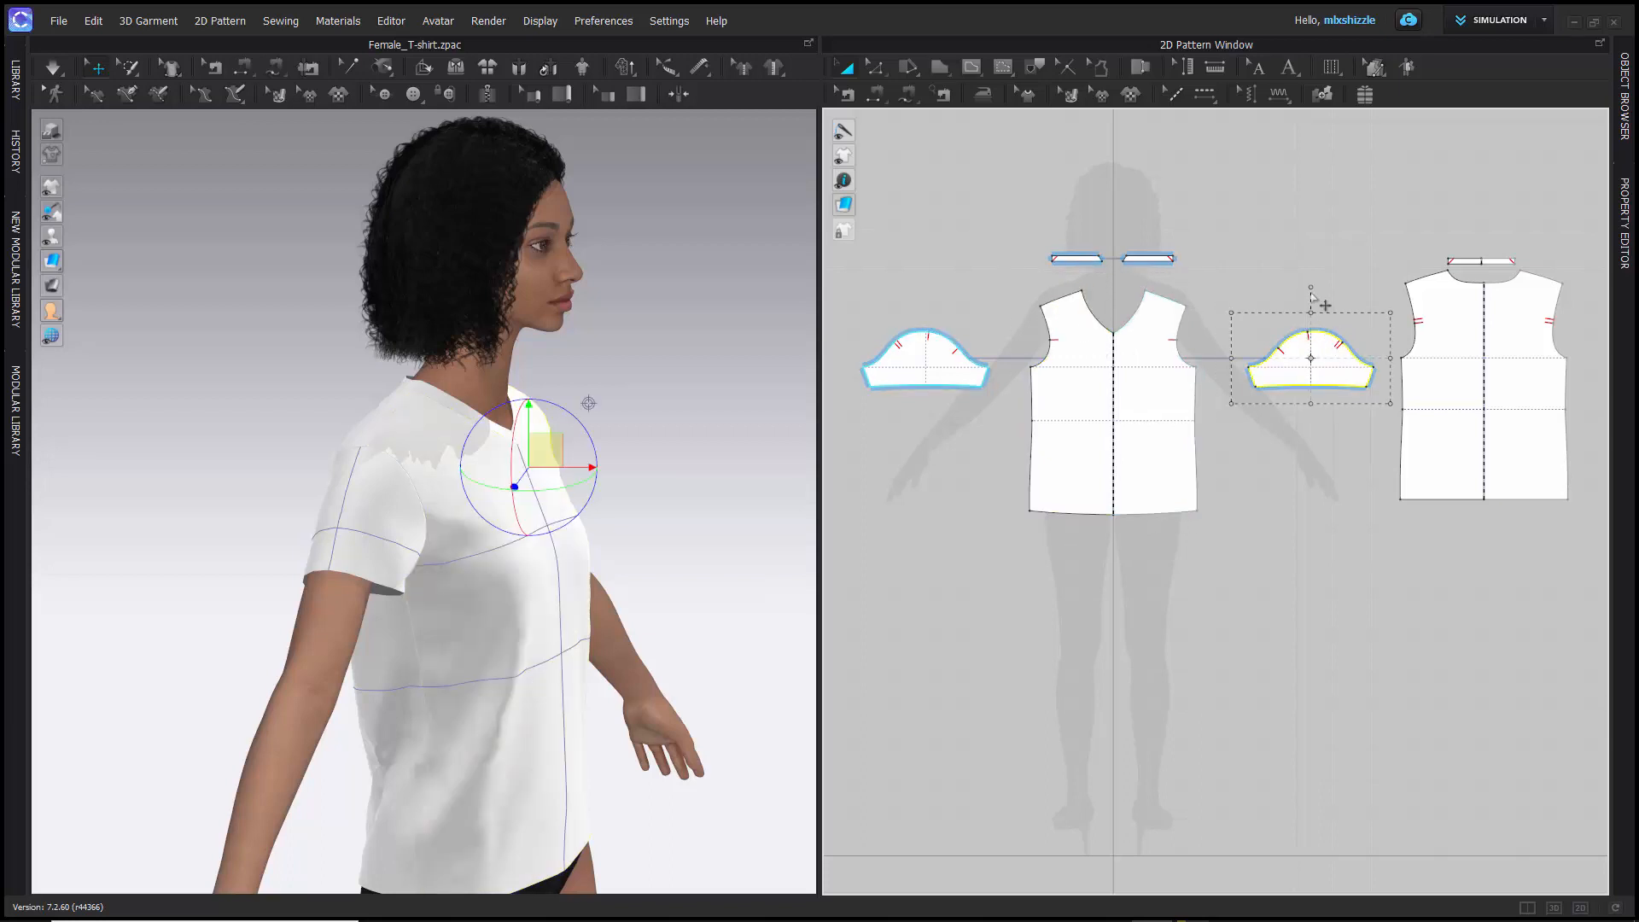
pyautogui.moveTo(1316, 340); pyautogui.dragTo(938, 205)
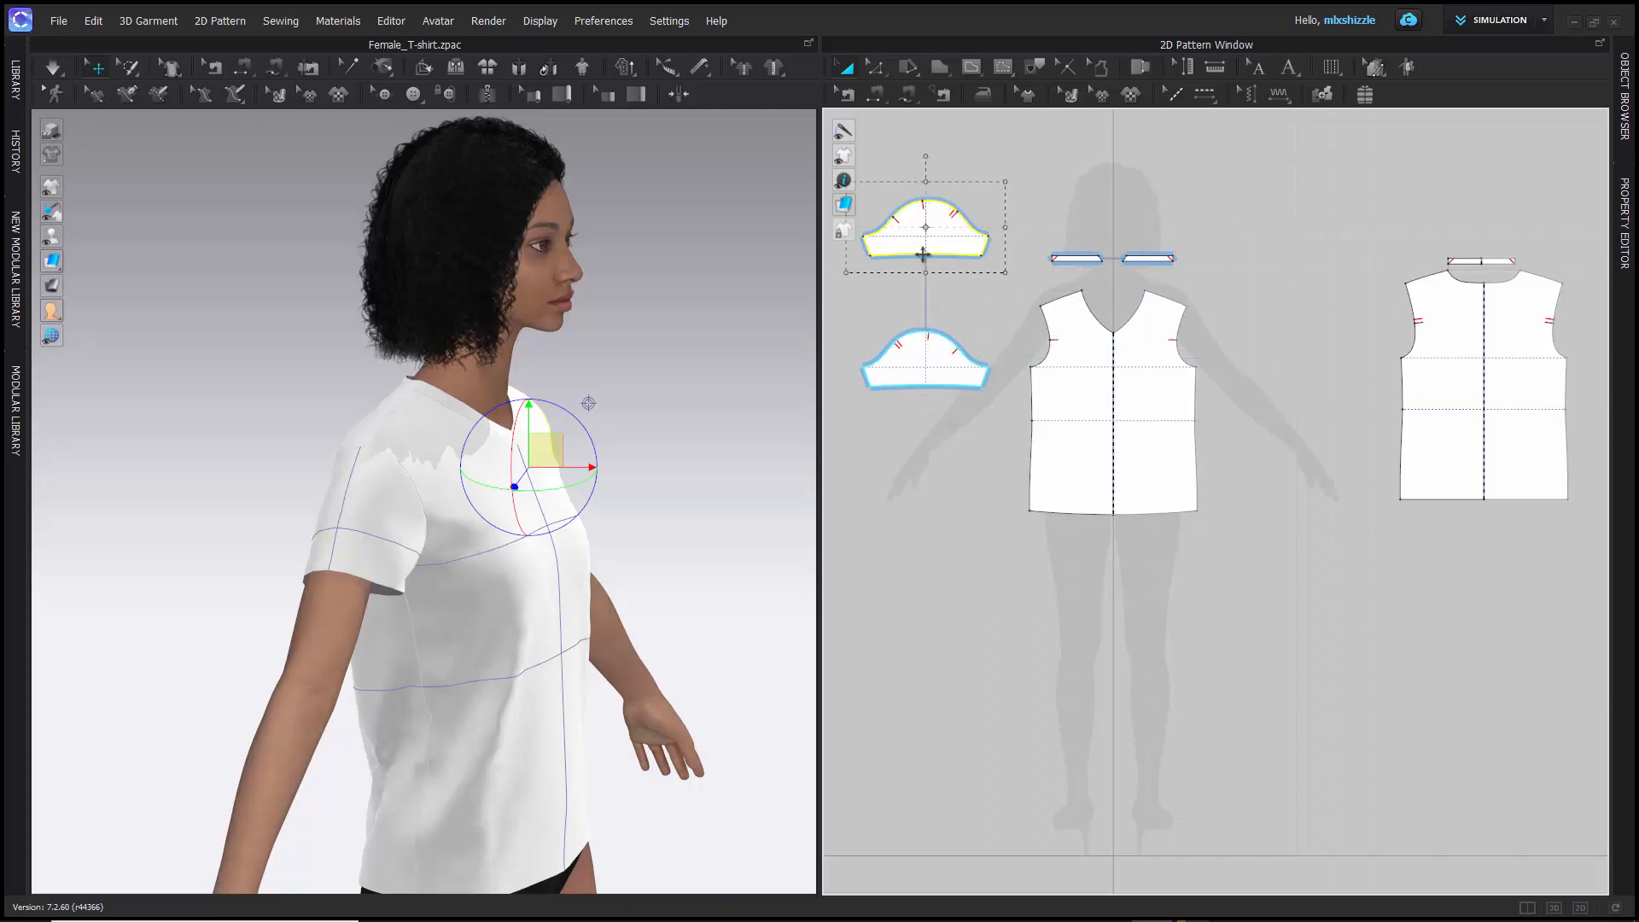
pyautogui.moveTo(1004, 183); pyautogui.dragTo(1048, 163)
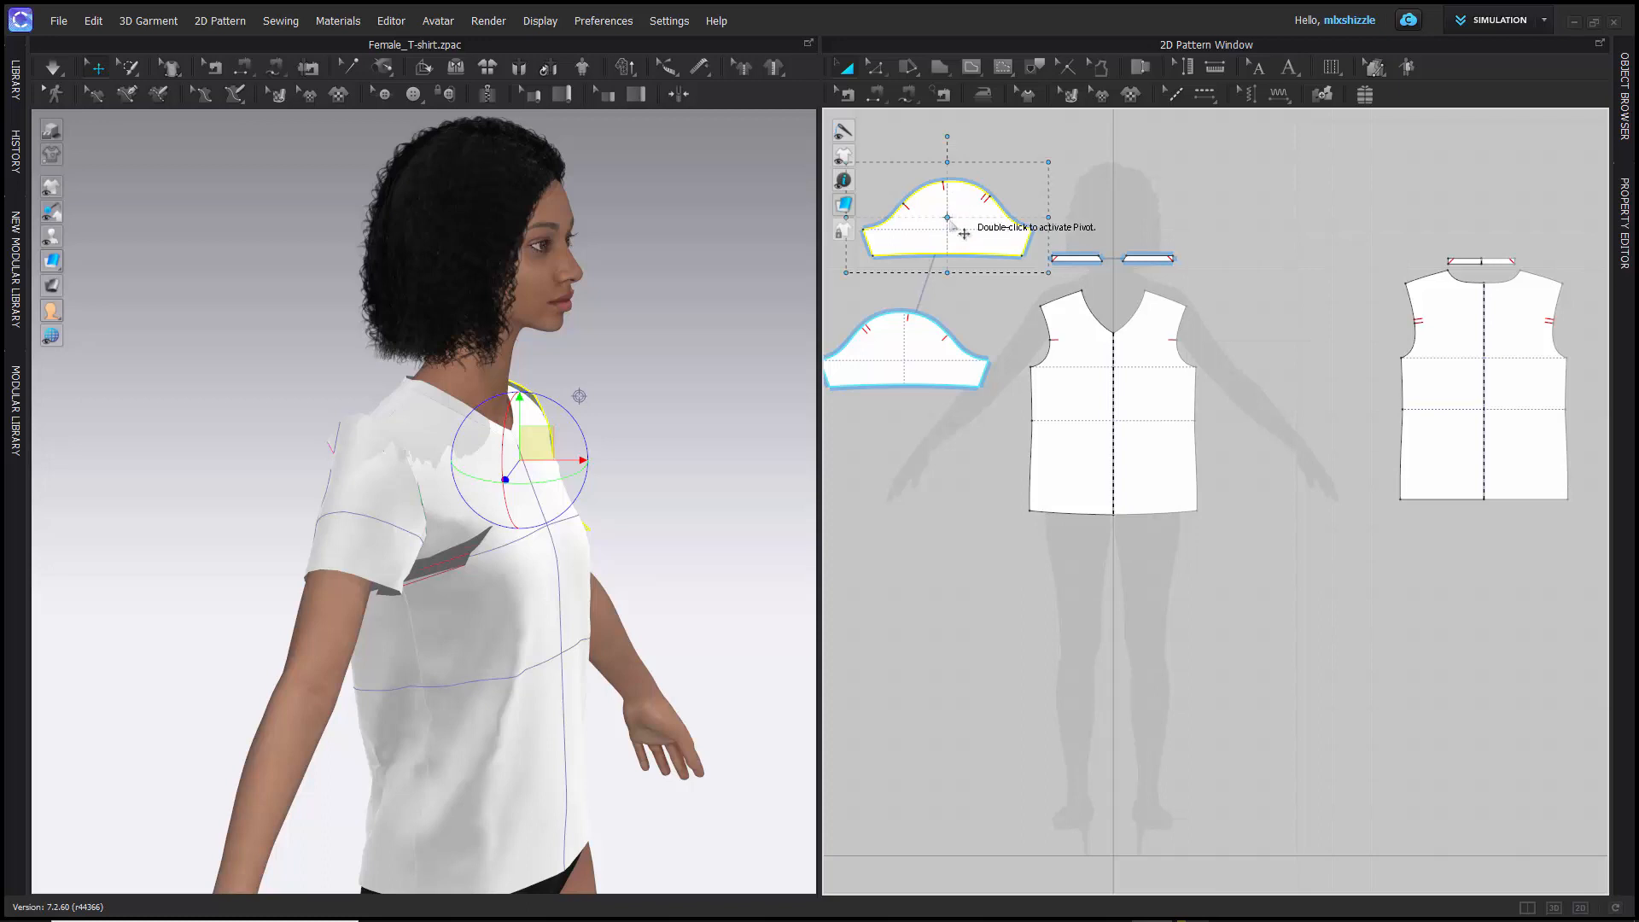
pyautogui.hotkey('ctrl', 'z')
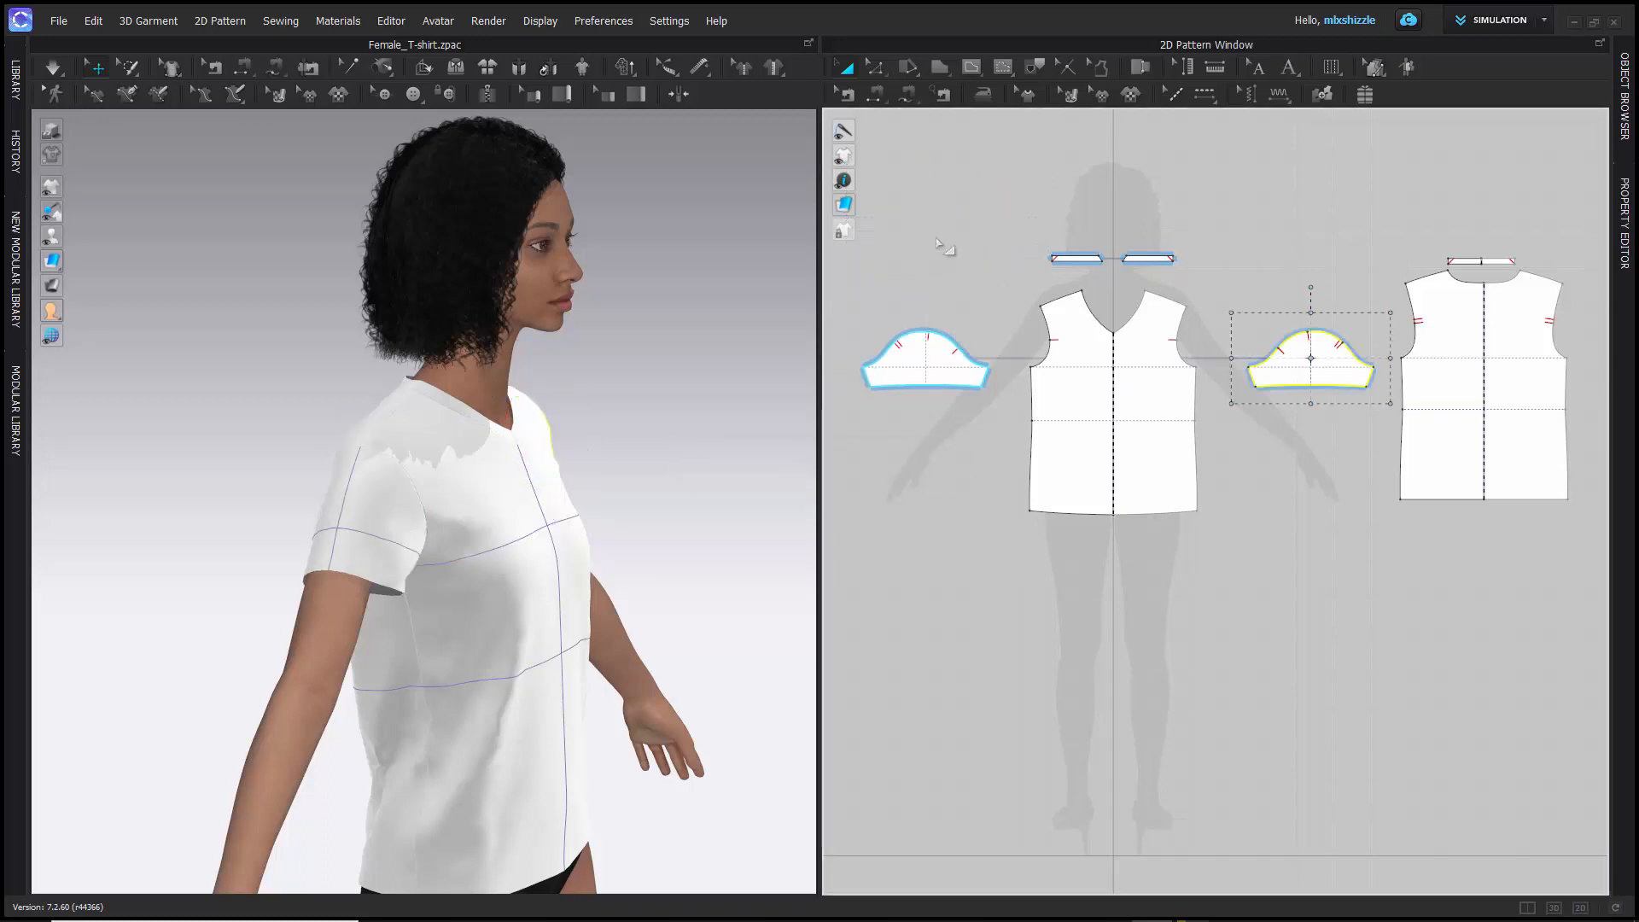
pyautogui.click(939, 243)
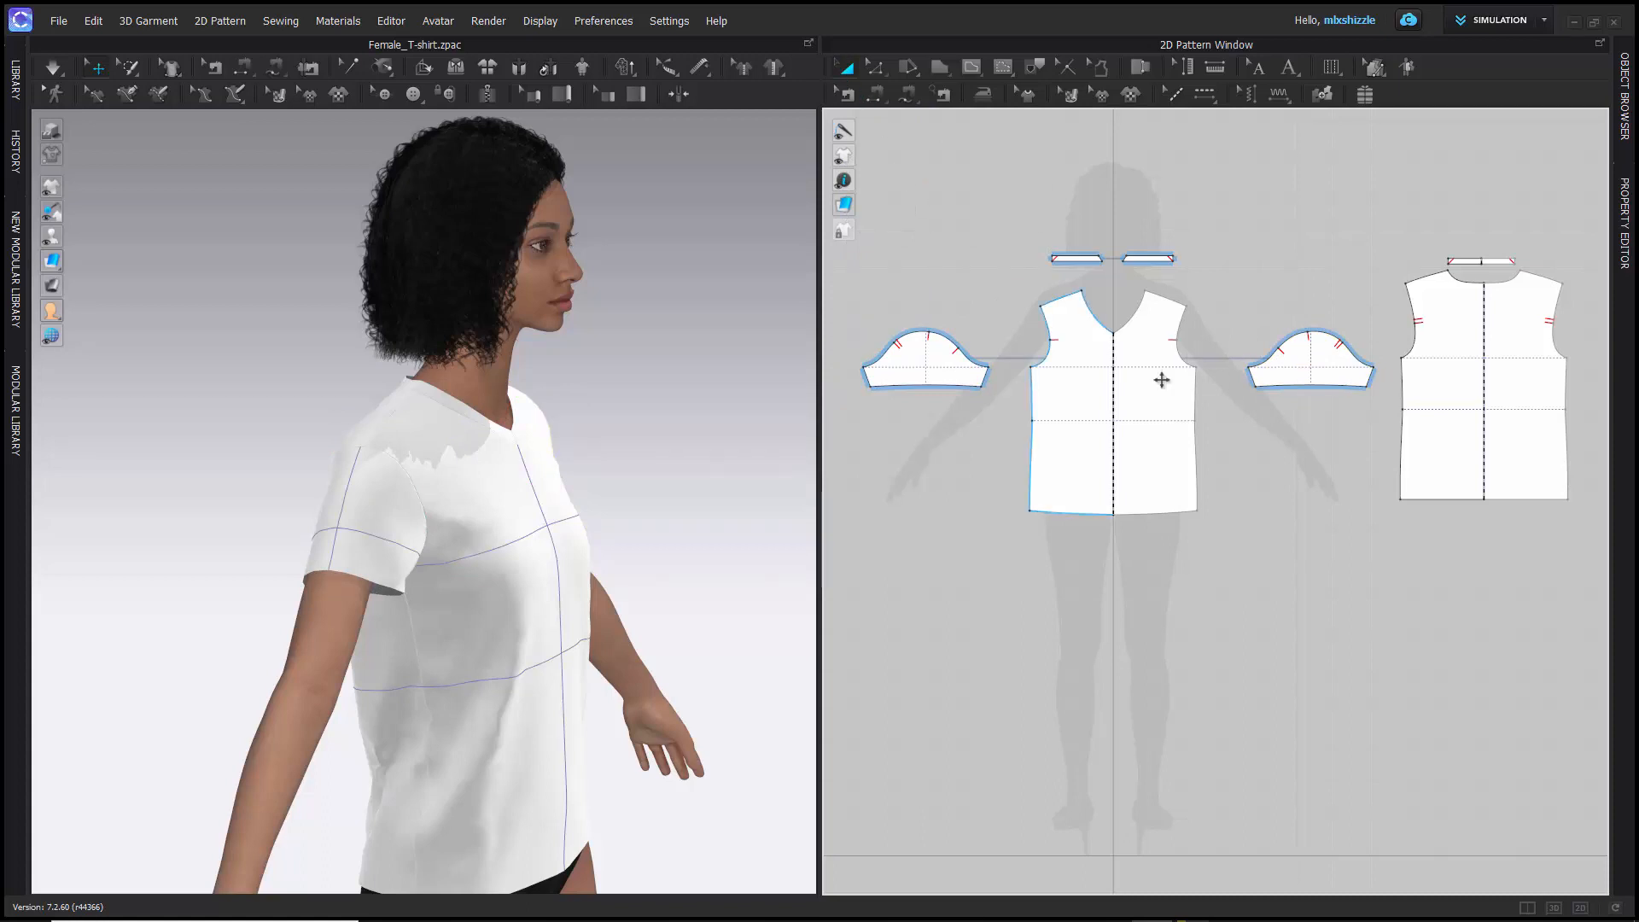
# - Select the back piece in the 2D window, try moving it upward, and undo the move
pyautogui.click(1082, 355)
pyautogui.click(1439, 341)
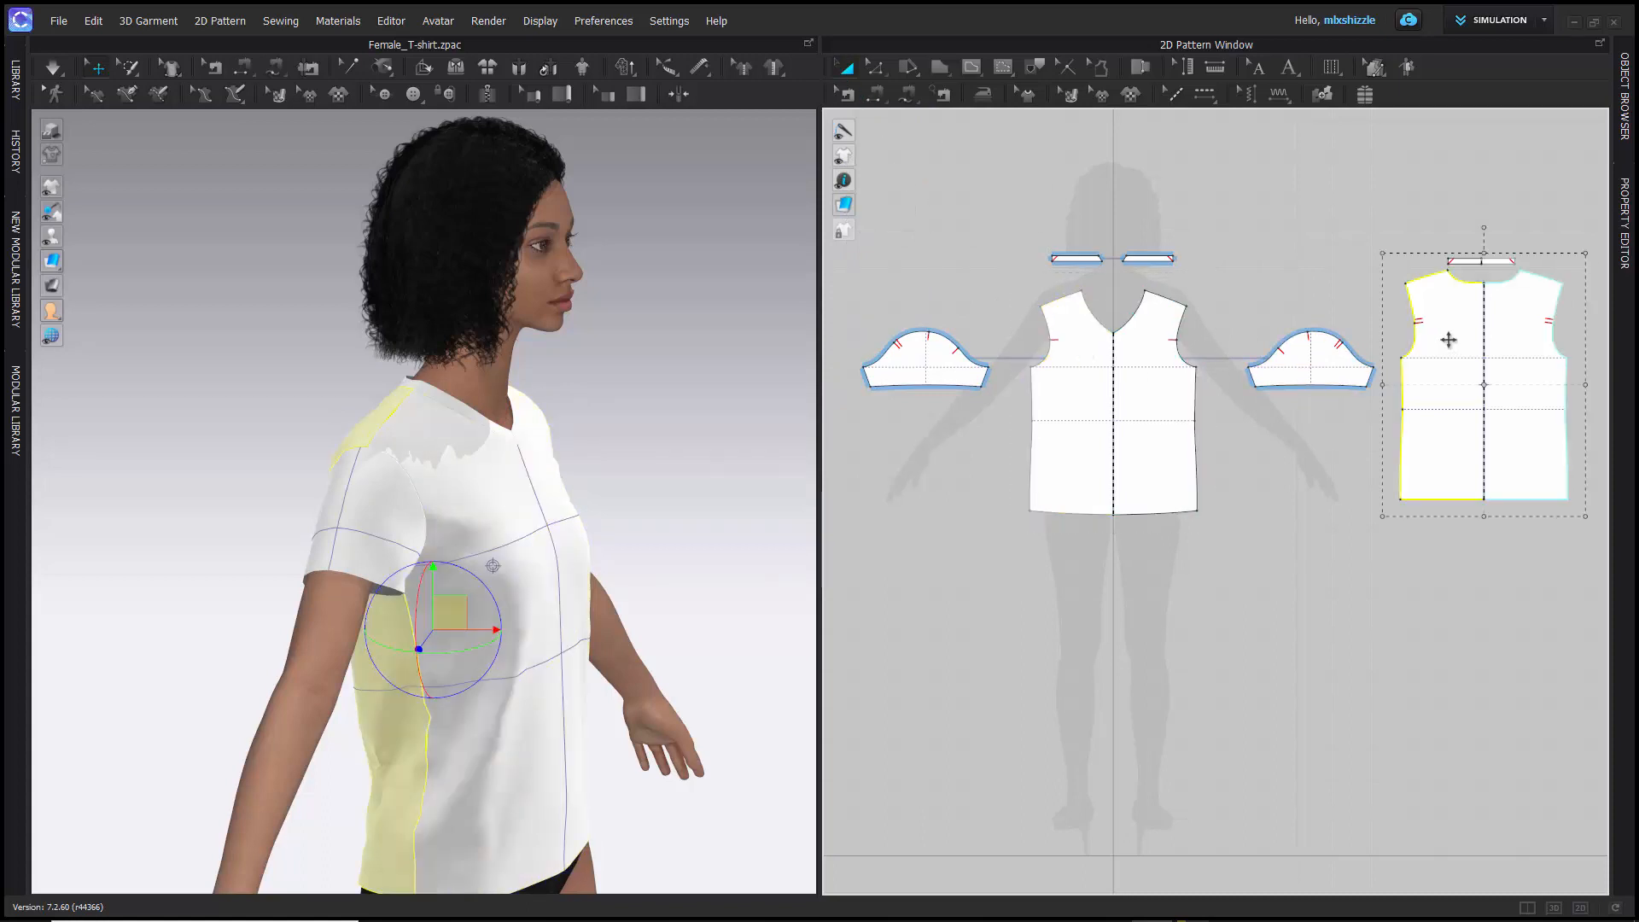
pyautogui.moveTo(1439, 342); pyautogui.dragTo(1417, 277)
pyautogui.hotkey('ctrl', 'z')
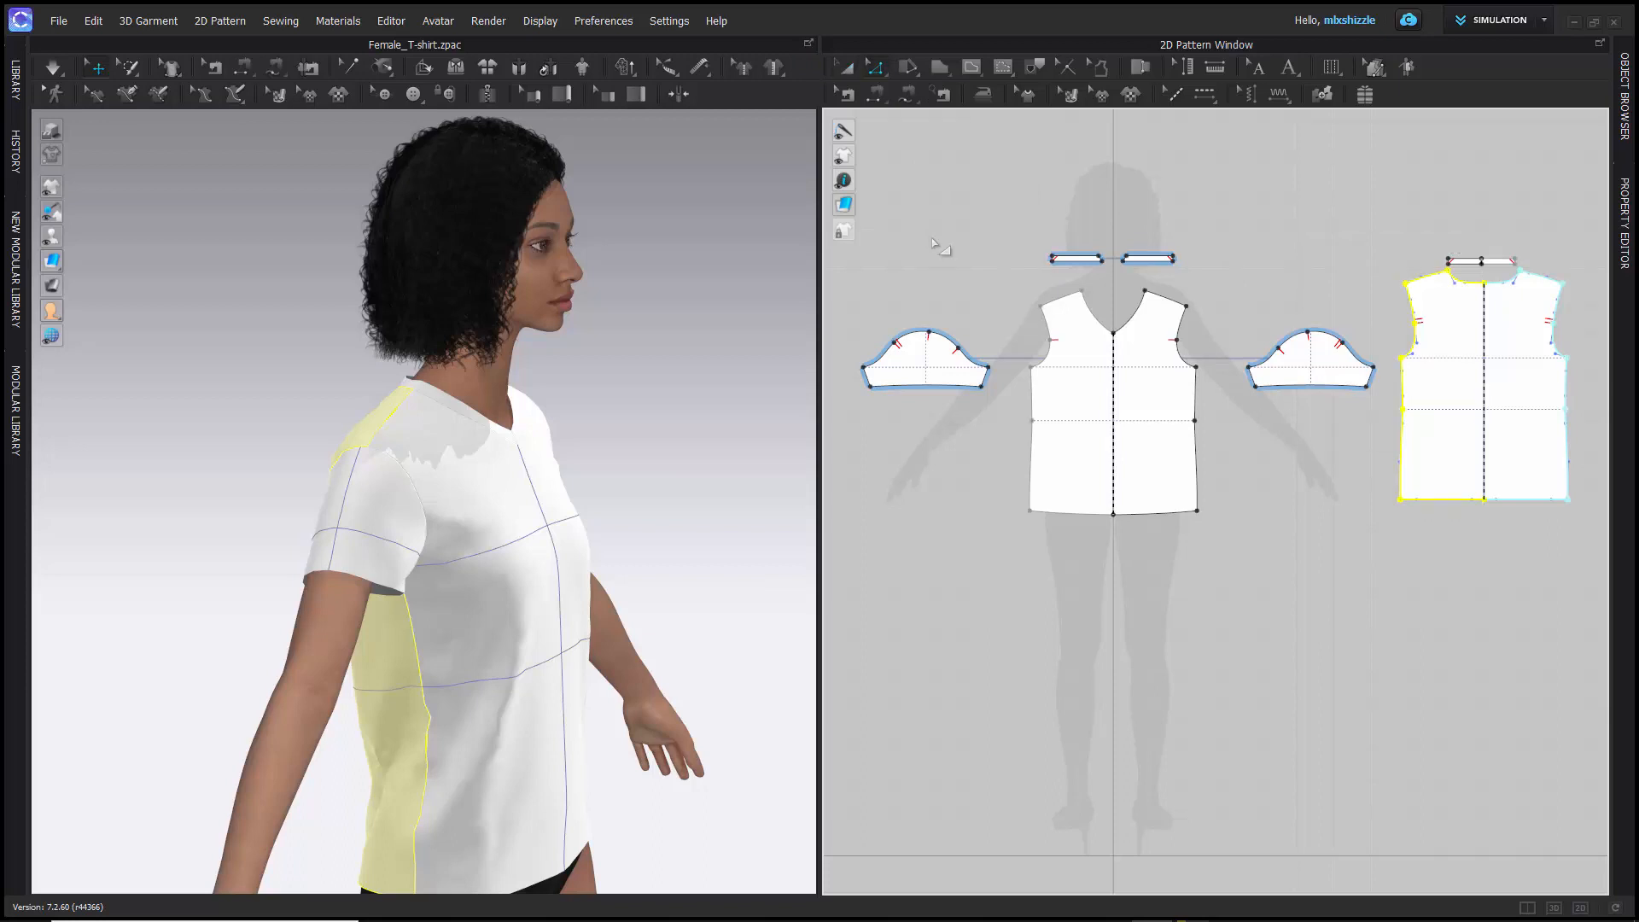
# - With Edit Pattern, move the sleeve's lower corner point nearest the front piece outward to lengthen the hem line
pyautogui.scroll(-5, 974, 367)
pyautogui.scroll(12, 974, 367)
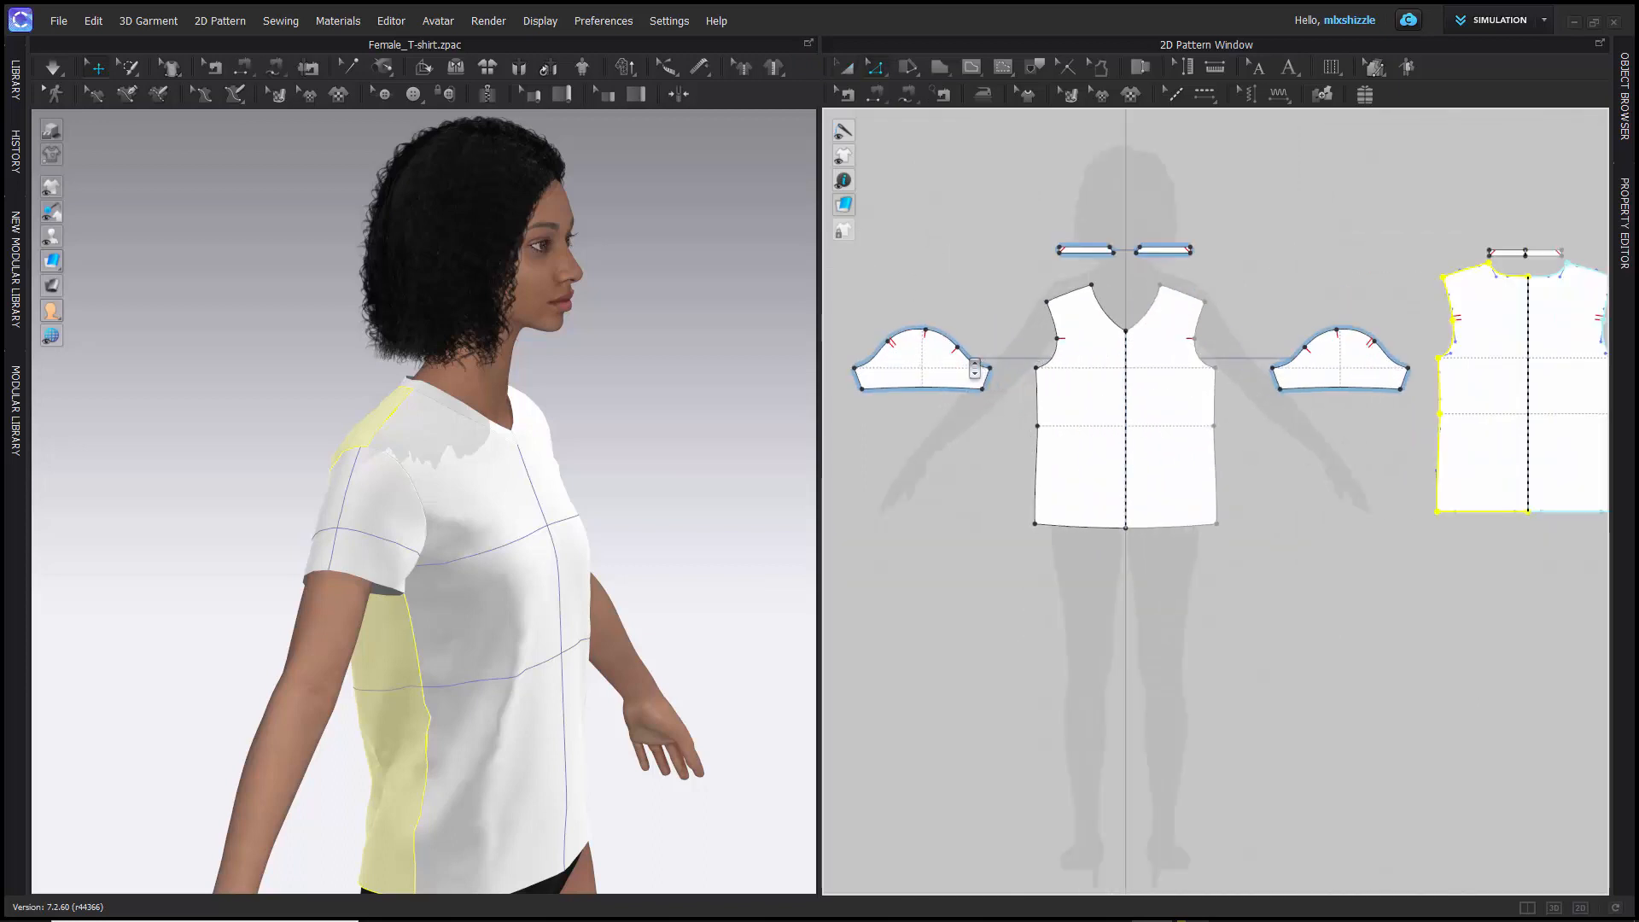
pyautogui.scroll(-5, 974, 367)
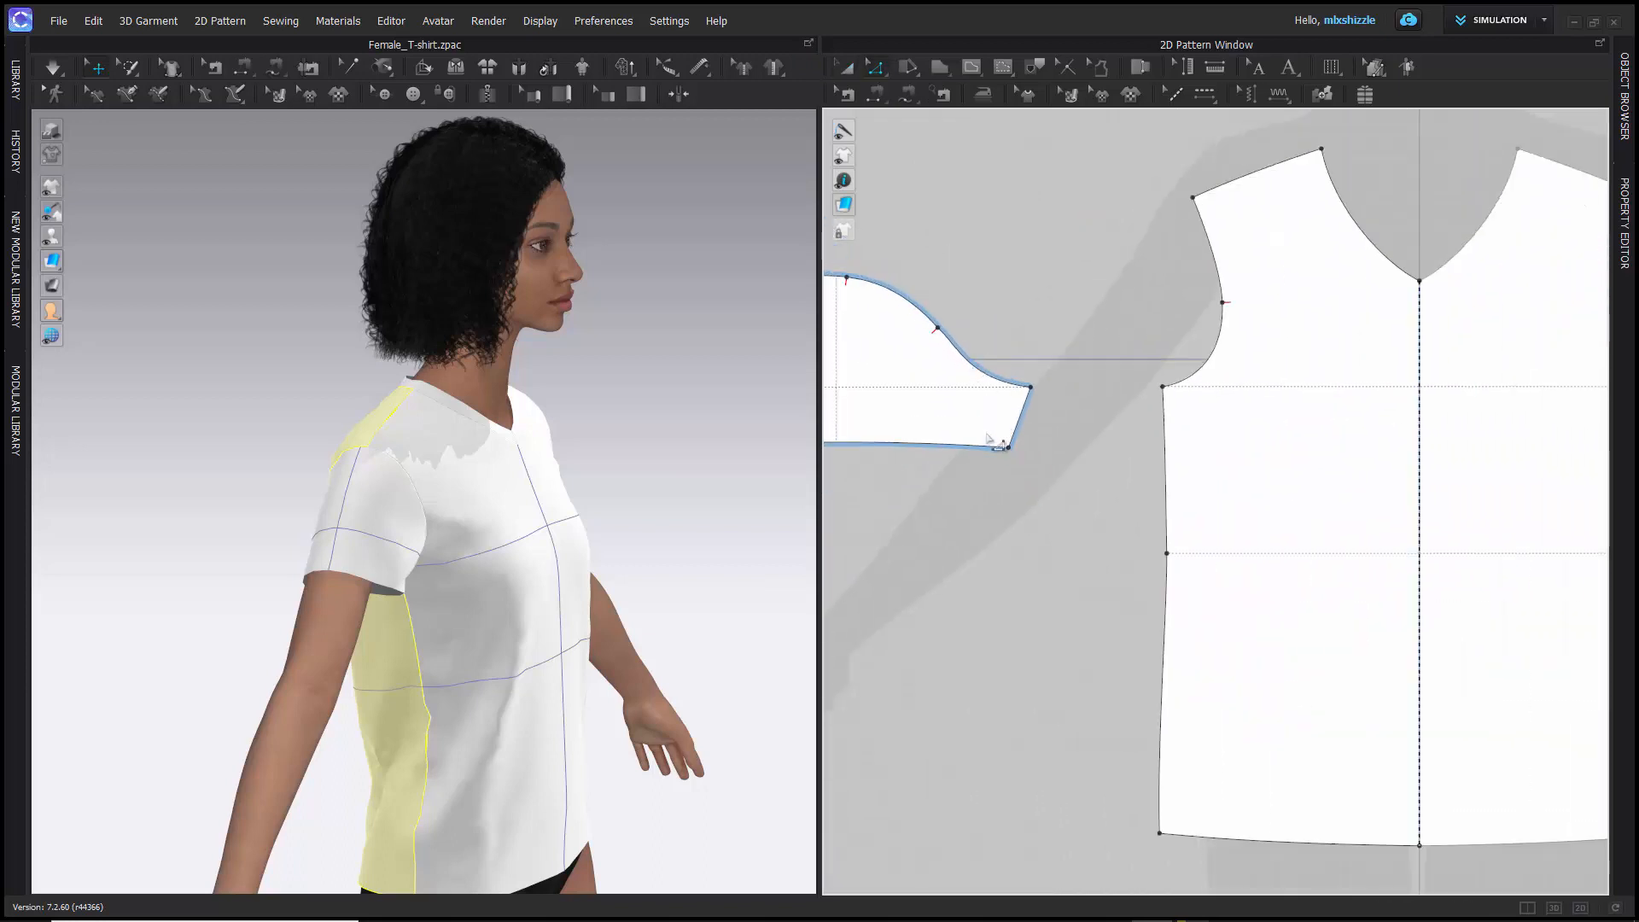
pyautogui.click(1007, 445)
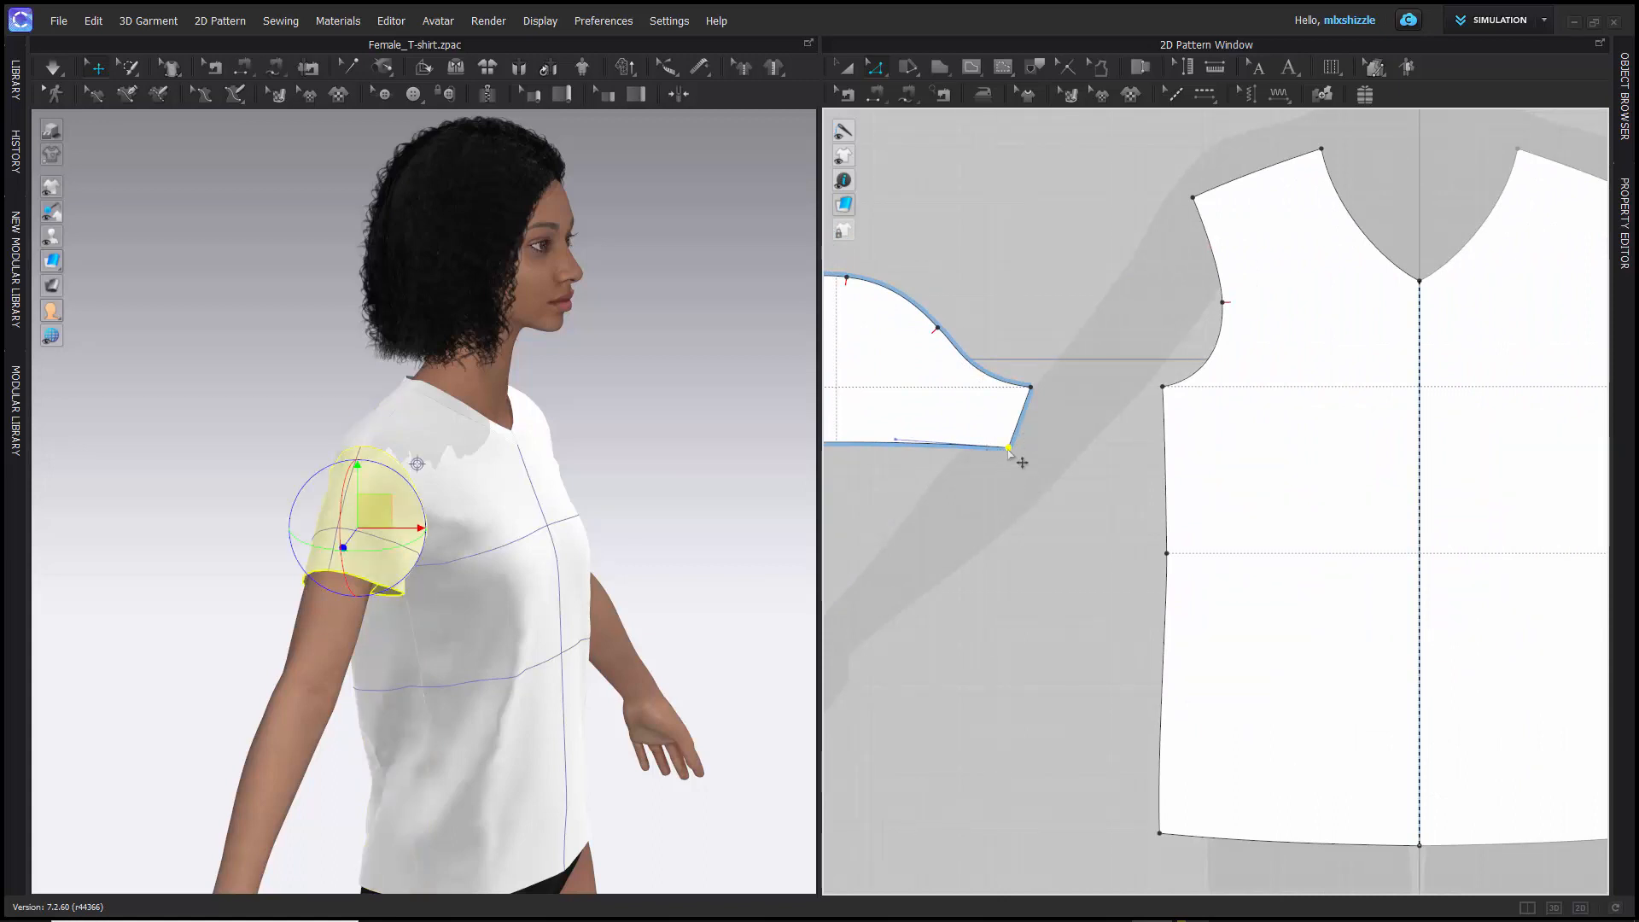
pyautogui.moveTo(1008, 449); pyautogui.dragTo(1098, 449)
pyautogui.scroll(2, 987, 488)
pyautogui.scroll(-8, 990, 493)
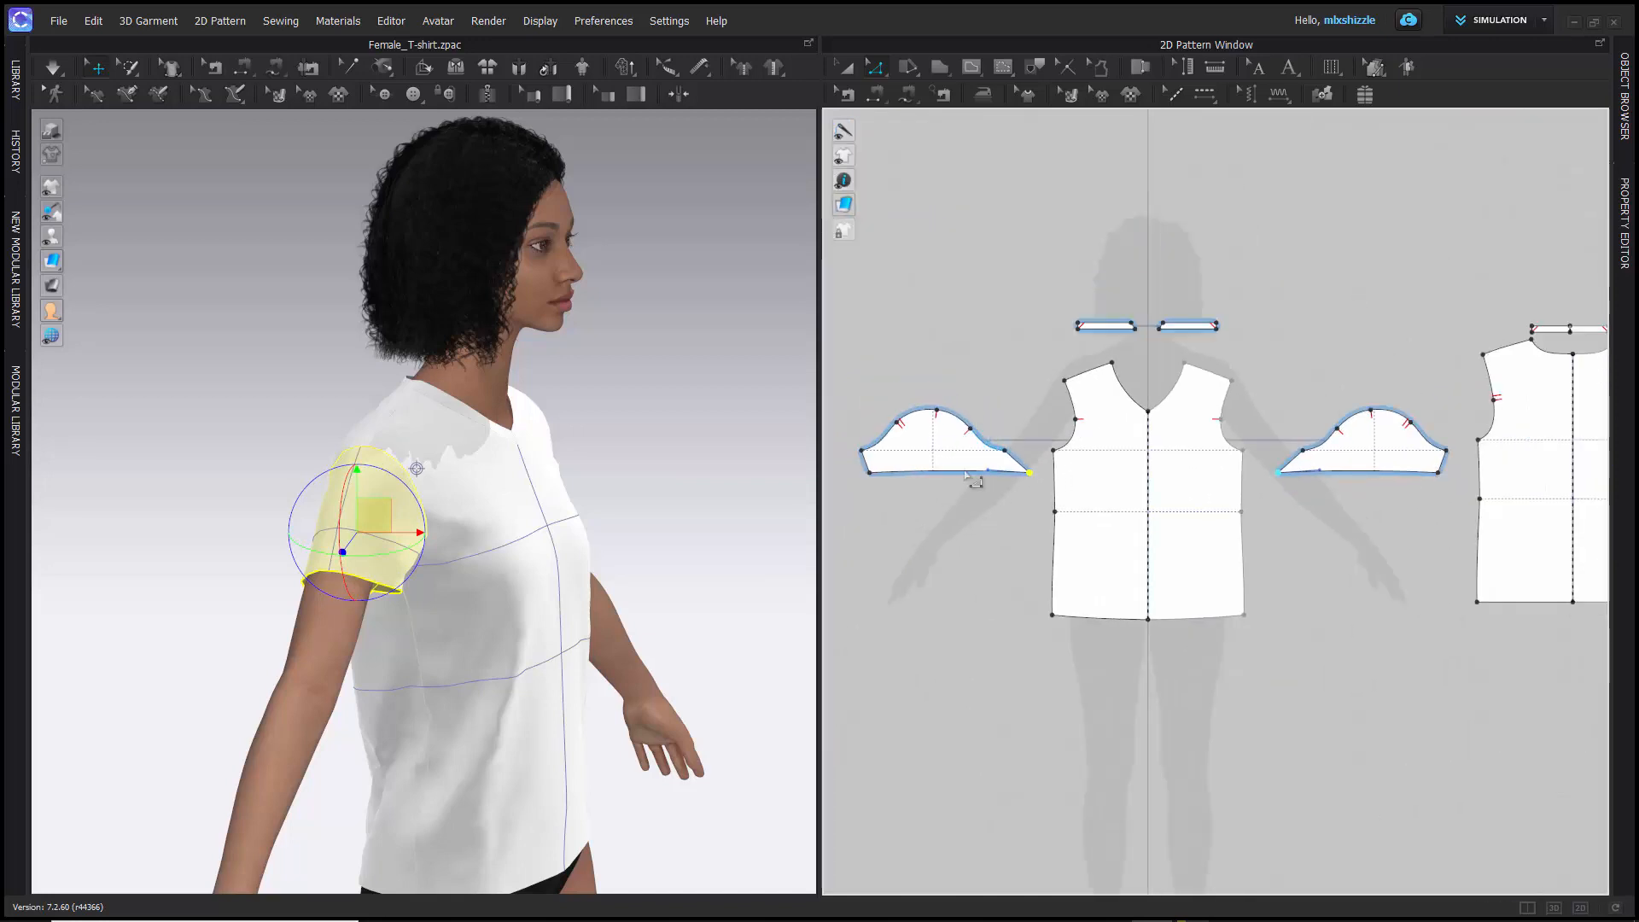
pyautogui.moveTo(587, 419); pyautogui.dragTo(390, 410, button='right')
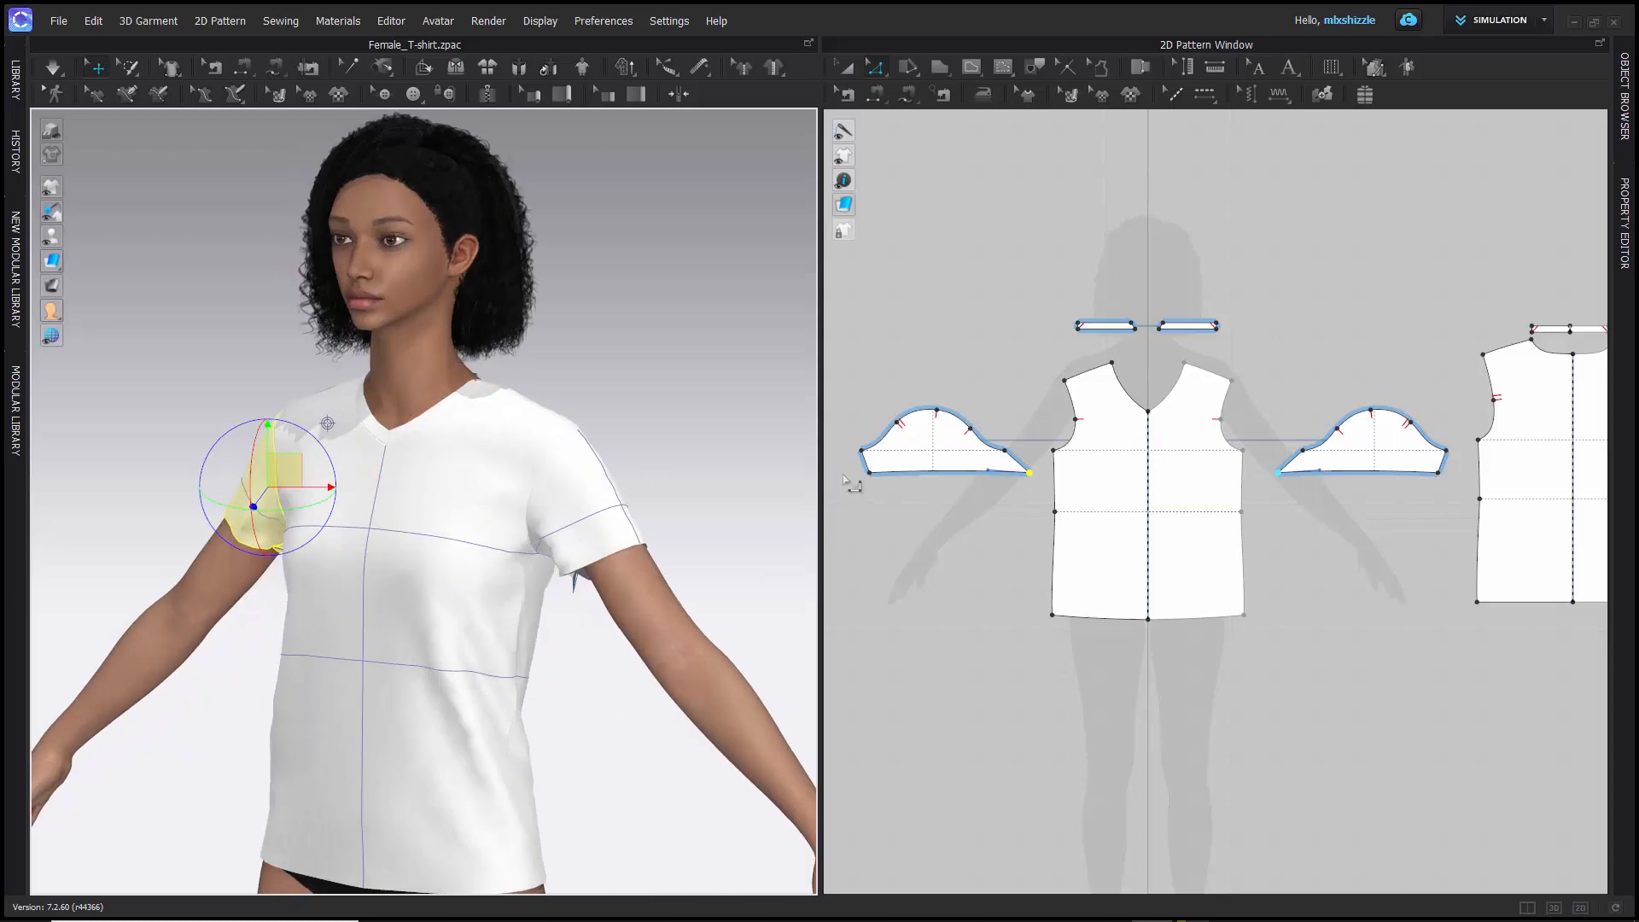
# - Select the sleeve's outer side line in 2D, and try pulling the sleeve off the arm in 3D, undoing that move
pyautogui.moveTo(846, 442); pyautogui.dragTo(876, 494)
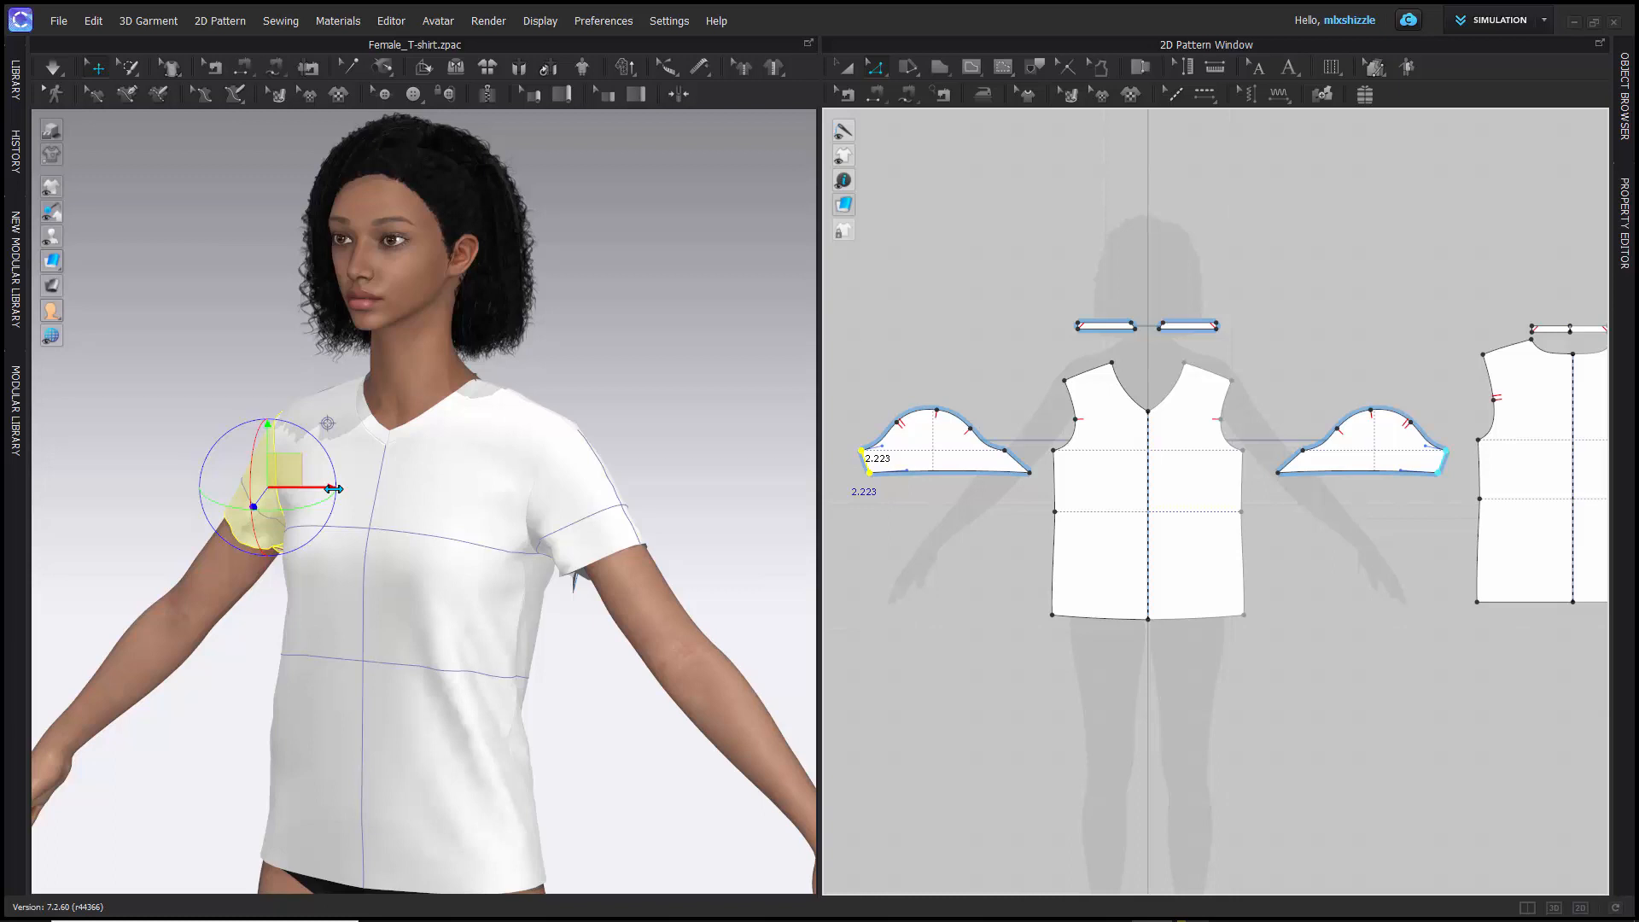
pyautogui.moveTo(333, 489); pyautogui.dragTo(243, 485)
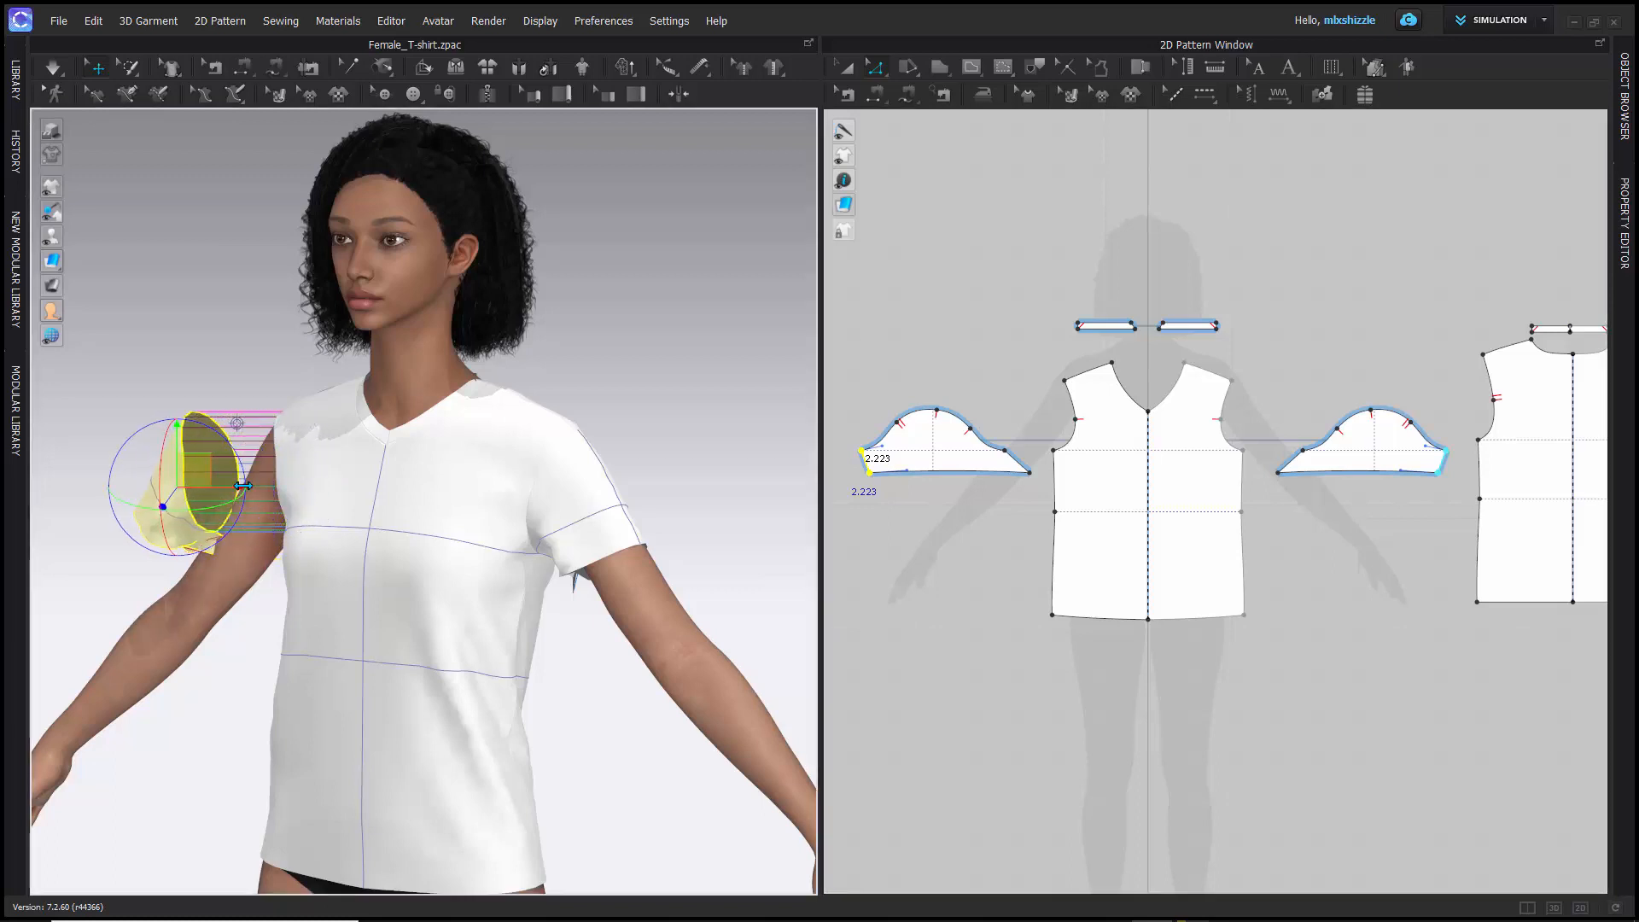
pyautogui.scroll(3, 881, 525)
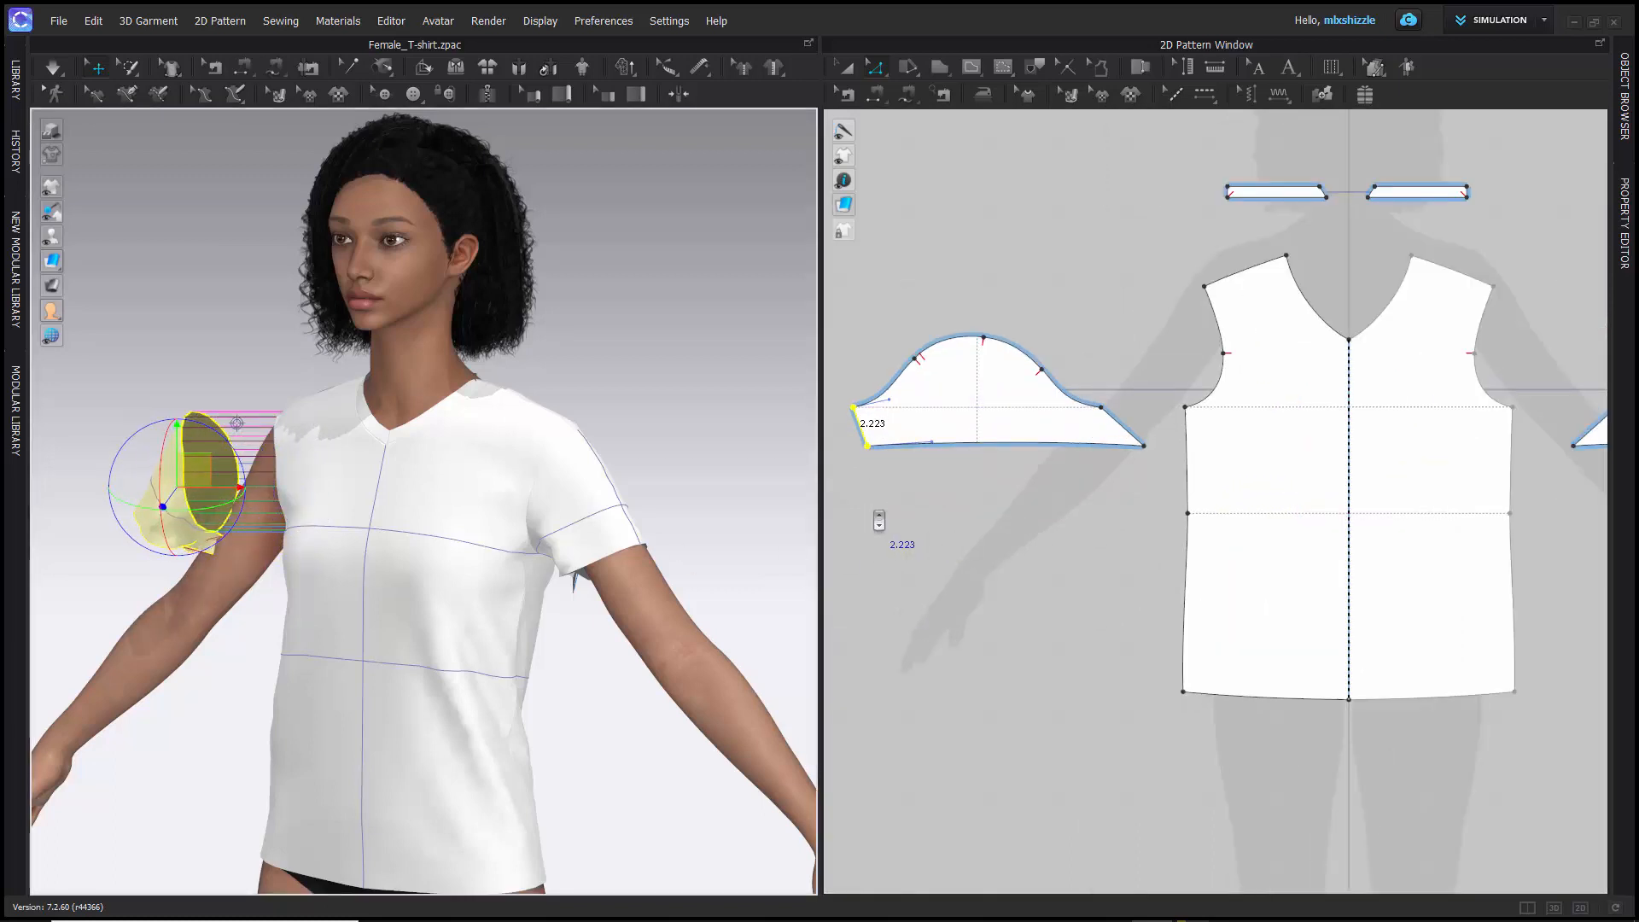
pyautogui.scroll(-4, 878, 521)
pyautogui.press('space')
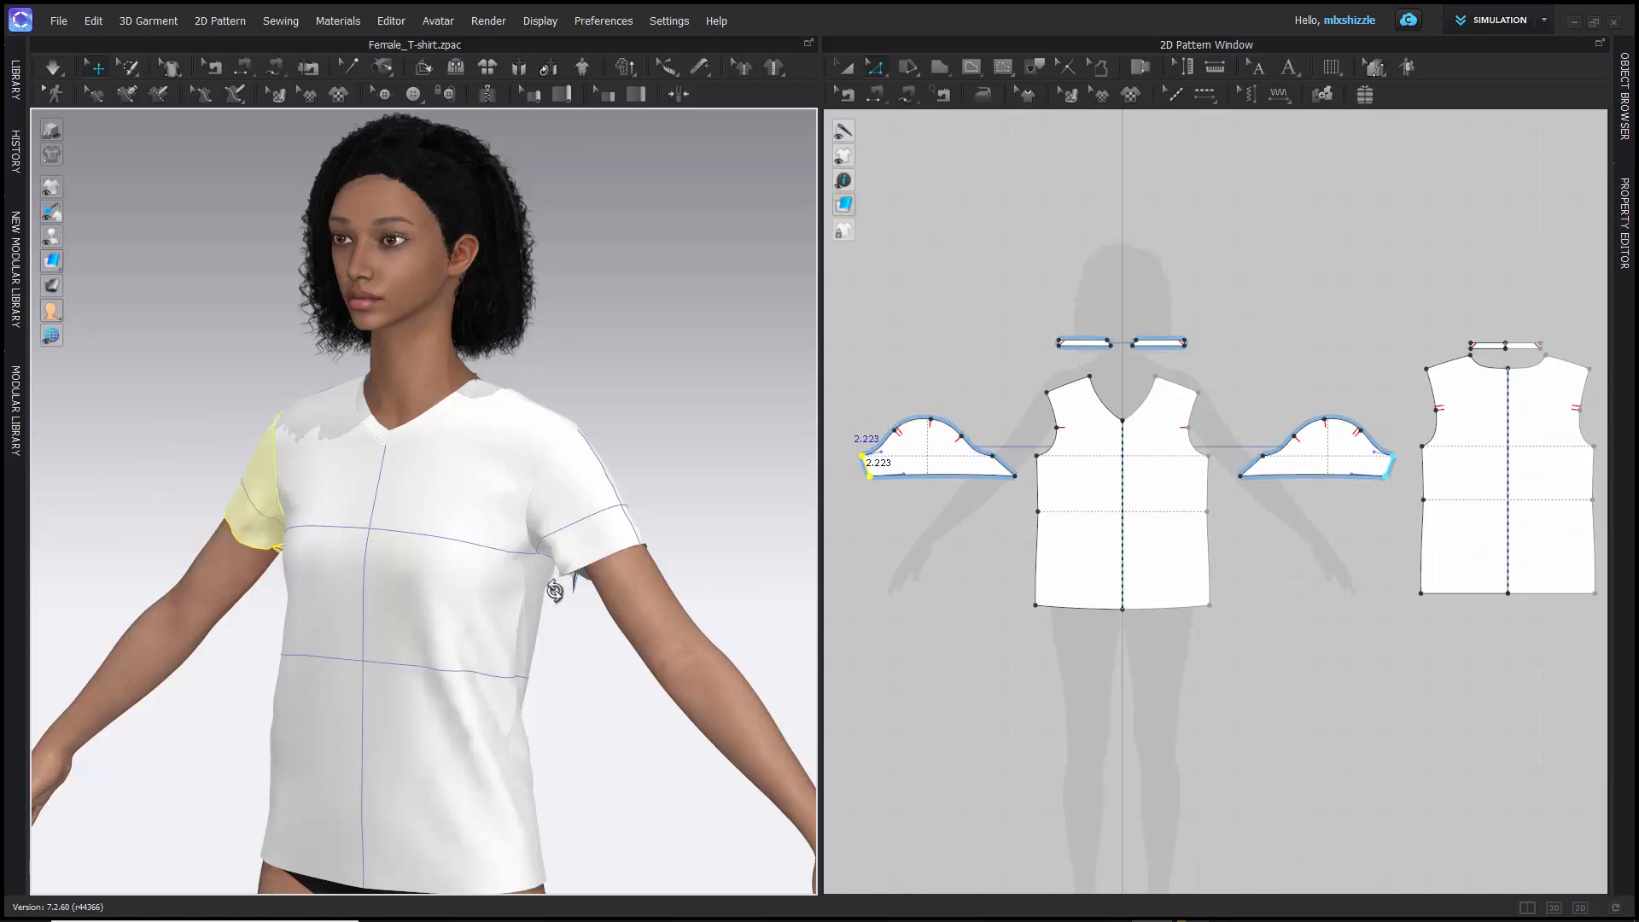
# - Simulate the garment and examine the reshaped sleeve's underarm from the back and up close
pyautogui.moveTo(555, 589); pyautogui.dragTo(605, 586, button='right')
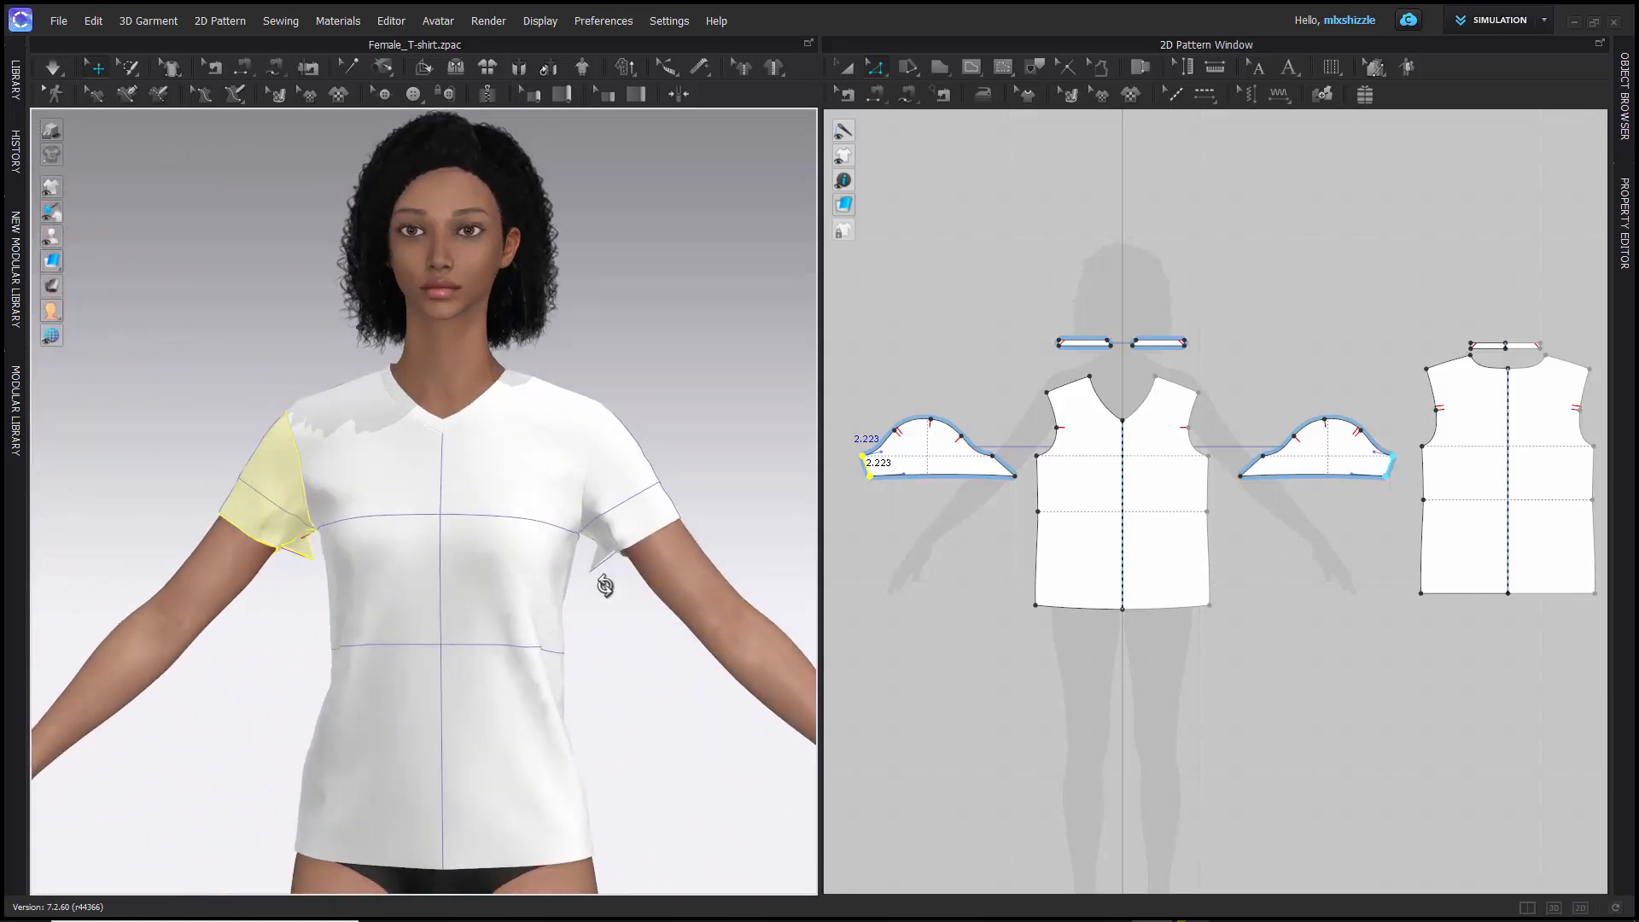
pyautogui.press('space')
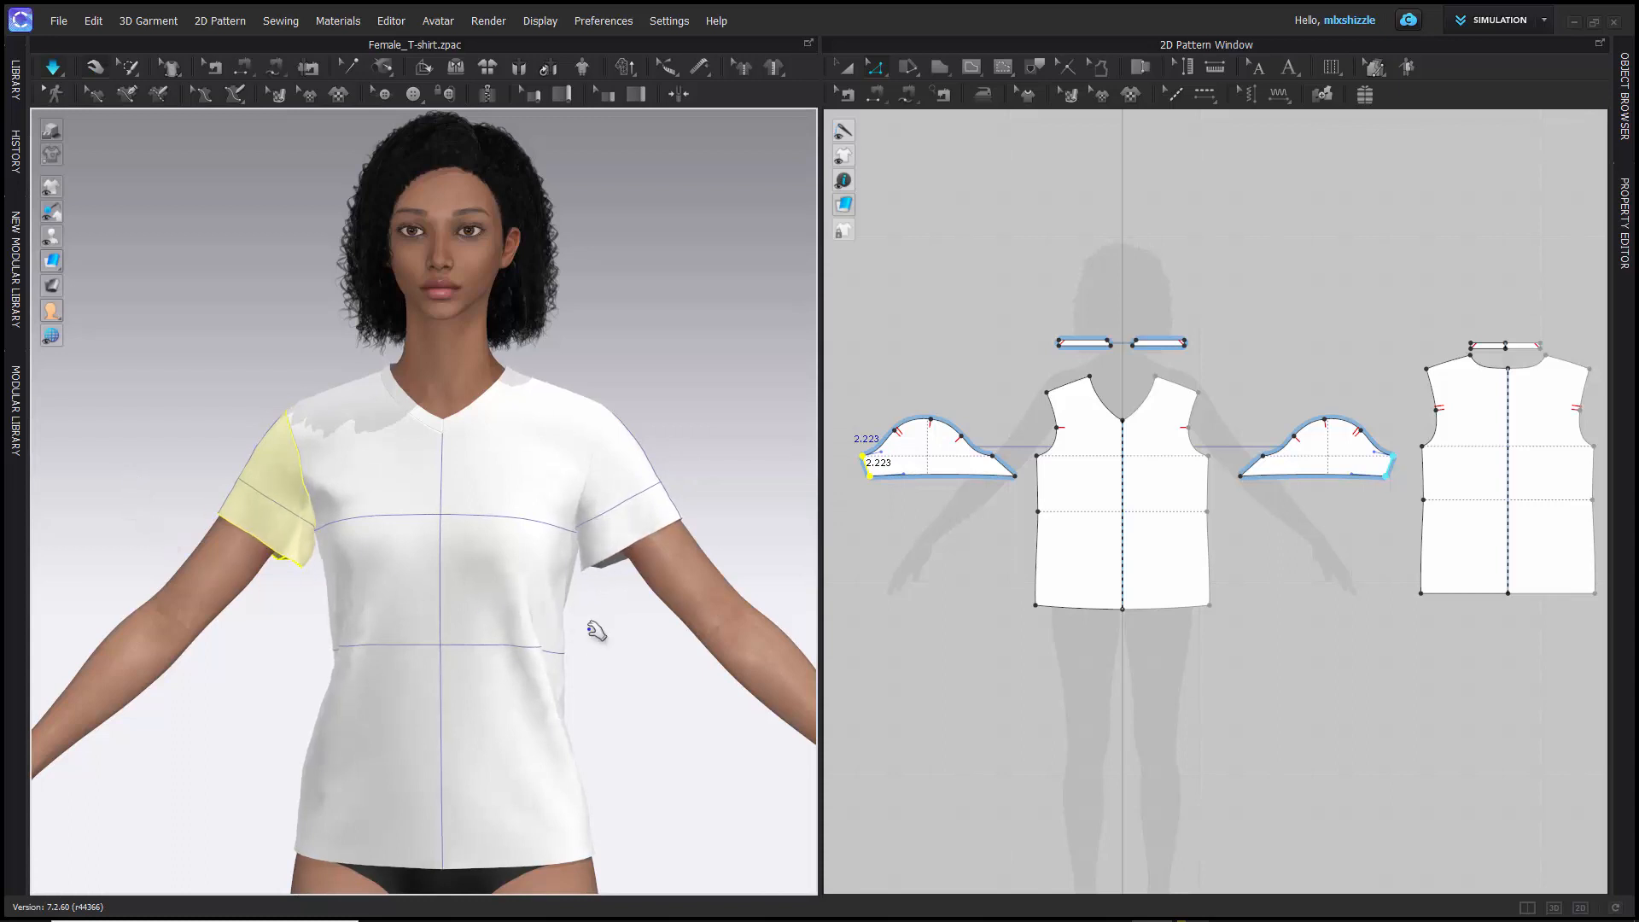
pyautogui.moveTo(594, 630); pyautogui.dragTo(358, 568, button='right')
pyautogui.moveTo(189, 431); pyautogui.dragTo(417, 564, button='middle')
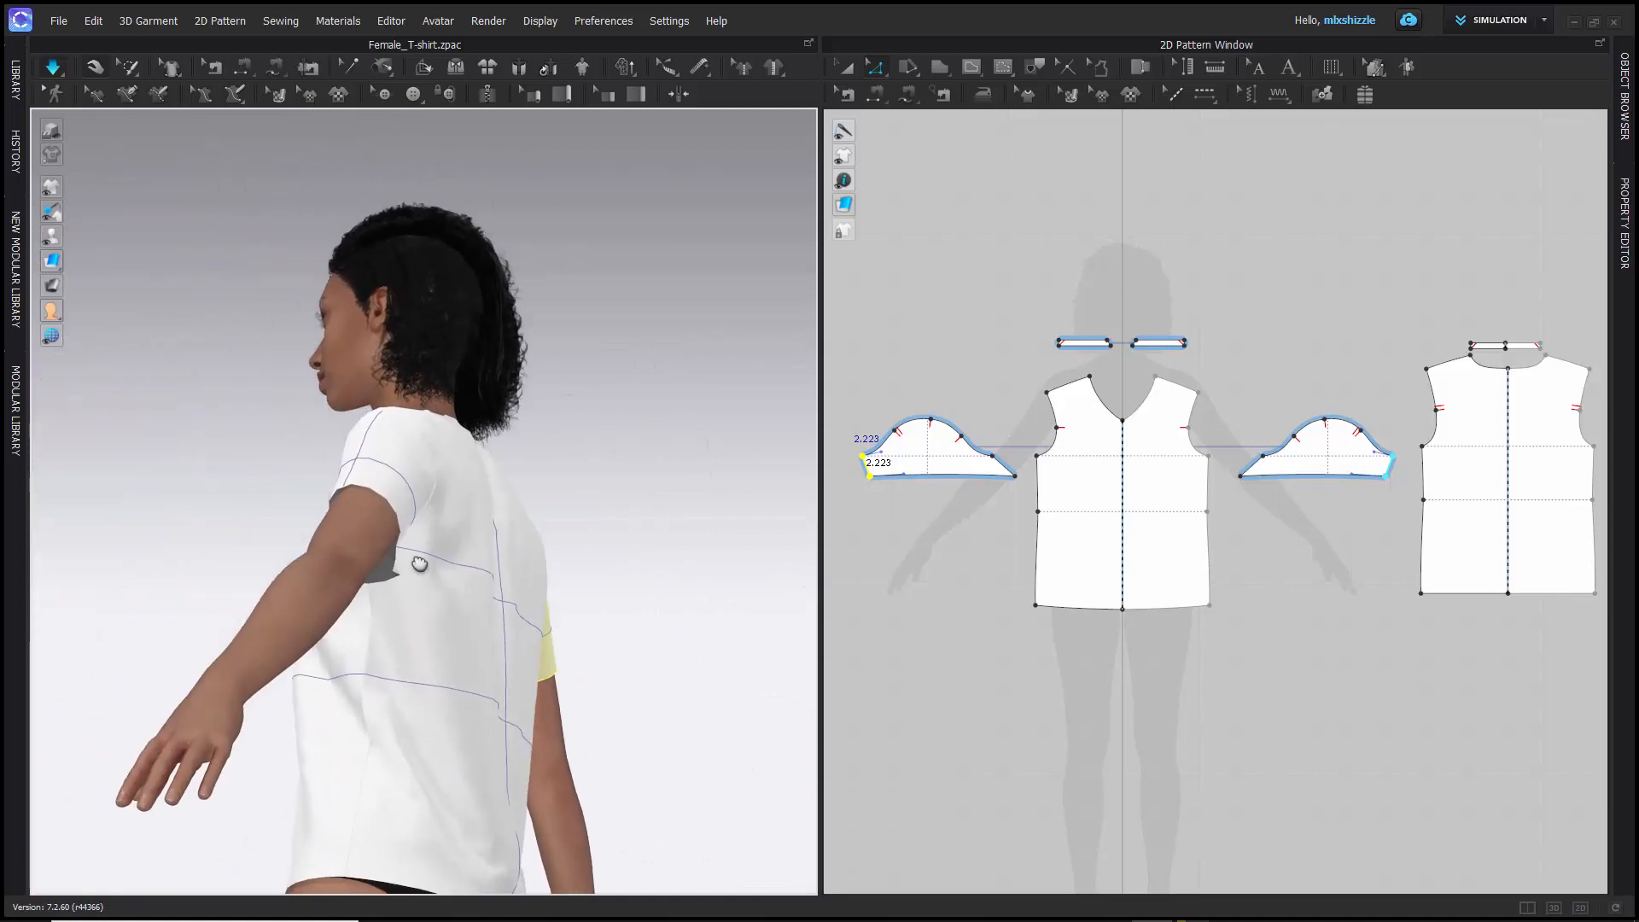
pyautogui.scroll(-3, 405, 560)
pyautogui.scroll(6, 406, 560)
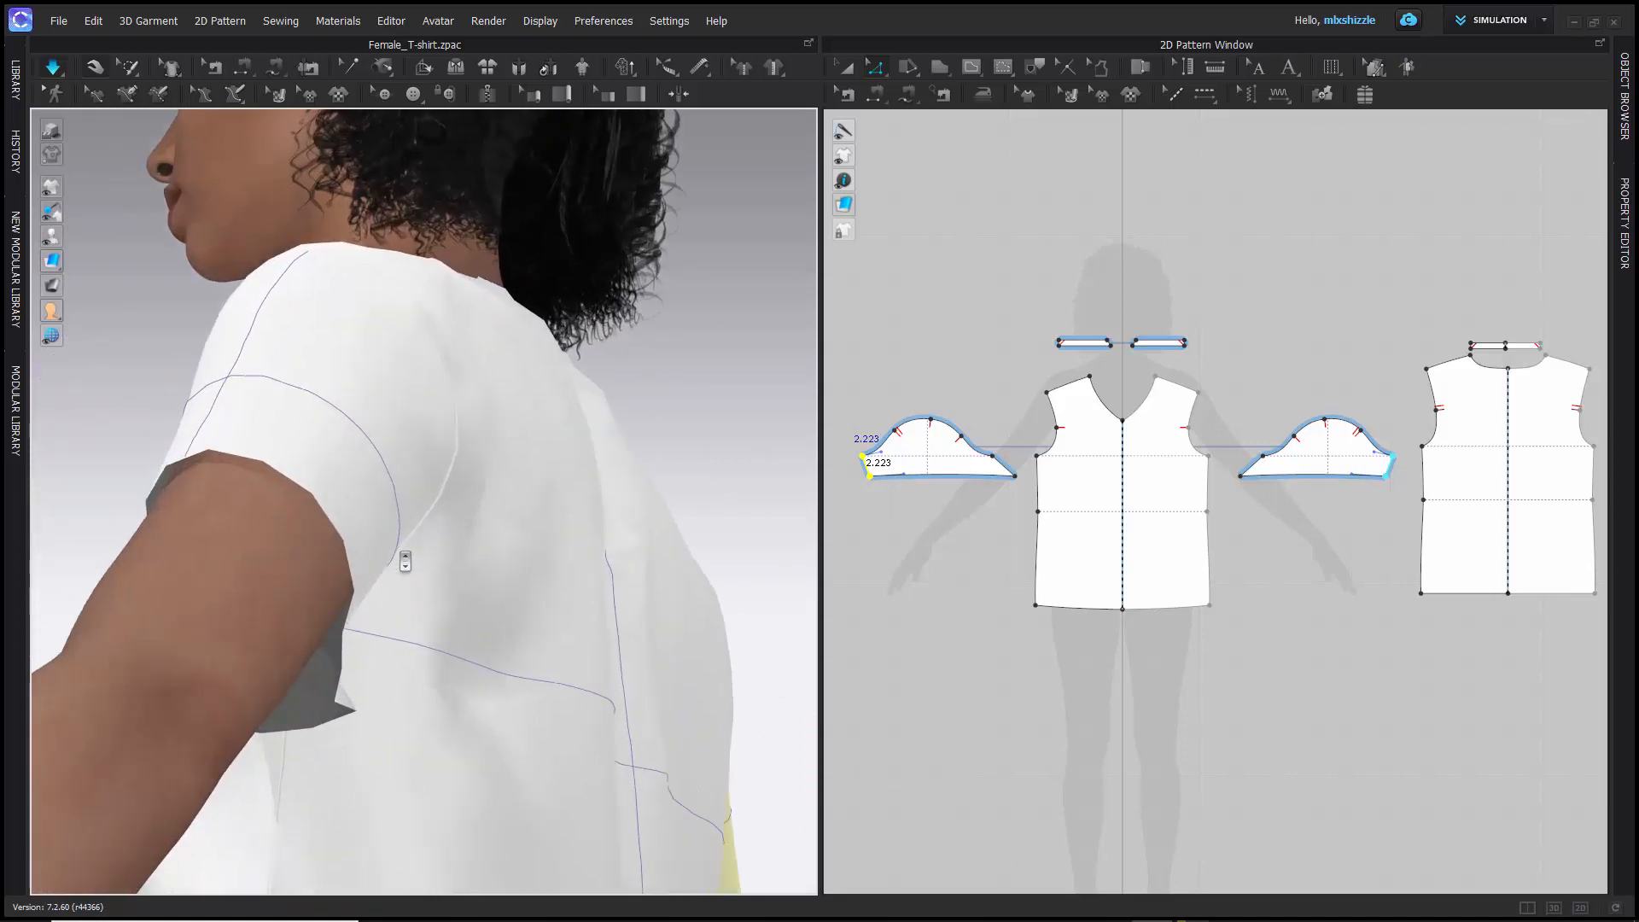
pyautogui.moveTo(245, 648); pyautogui.dragTo(328, 622, button='right')
pyautogui.moveTo(411, 582); pyautogui.dragTo(136, 555, button='right')
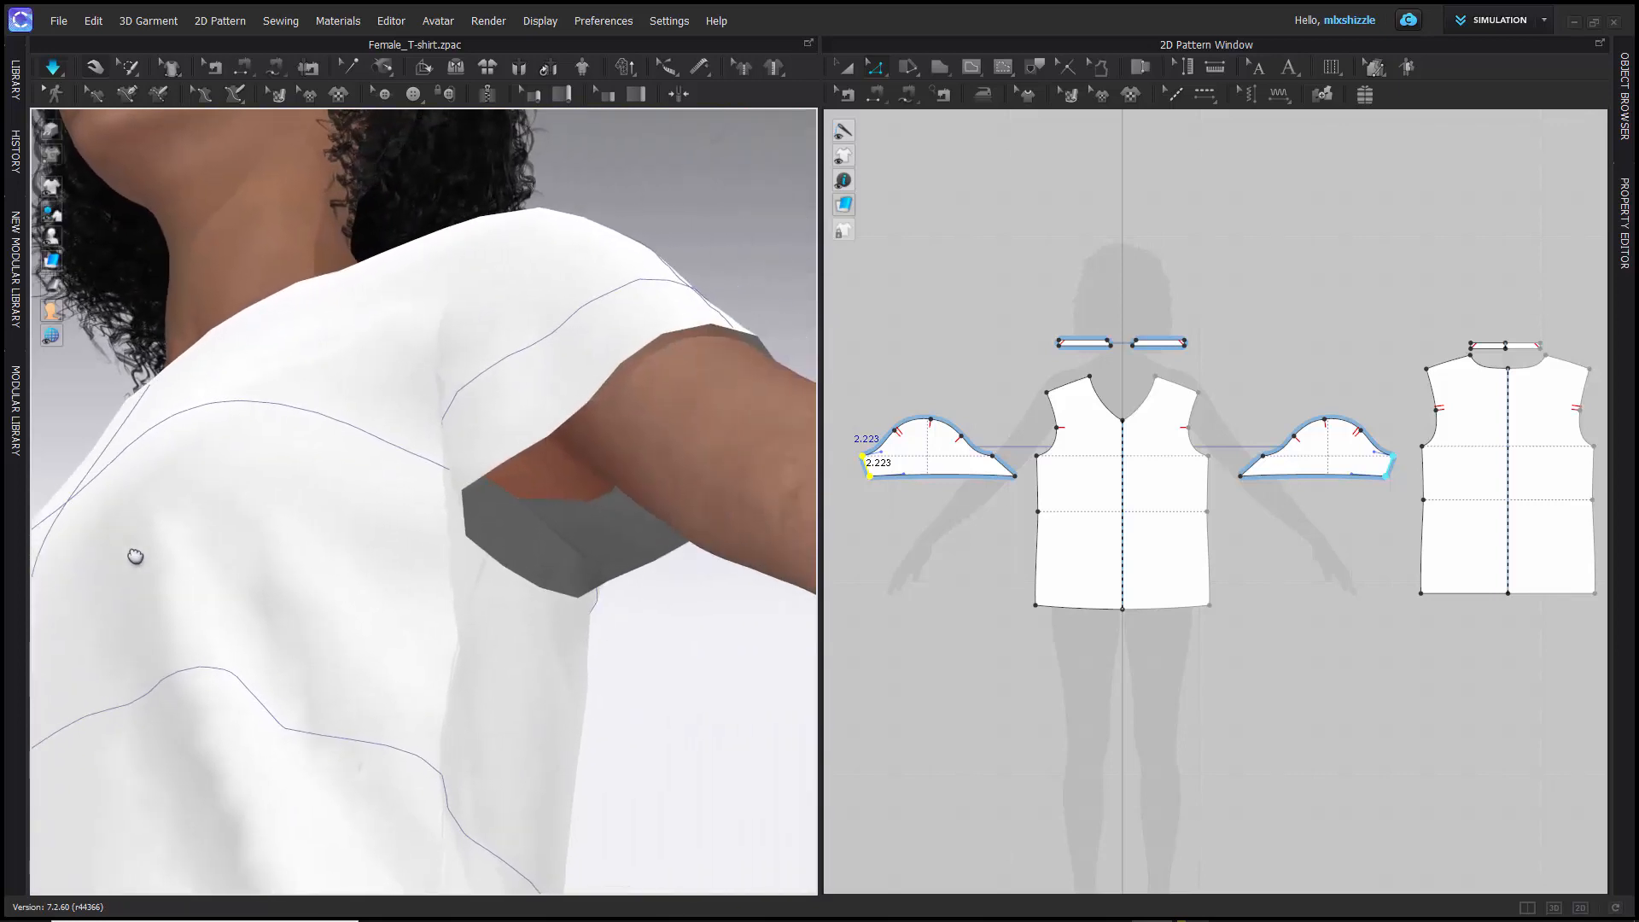
pyautogui.scroll(-6, 375, 553)
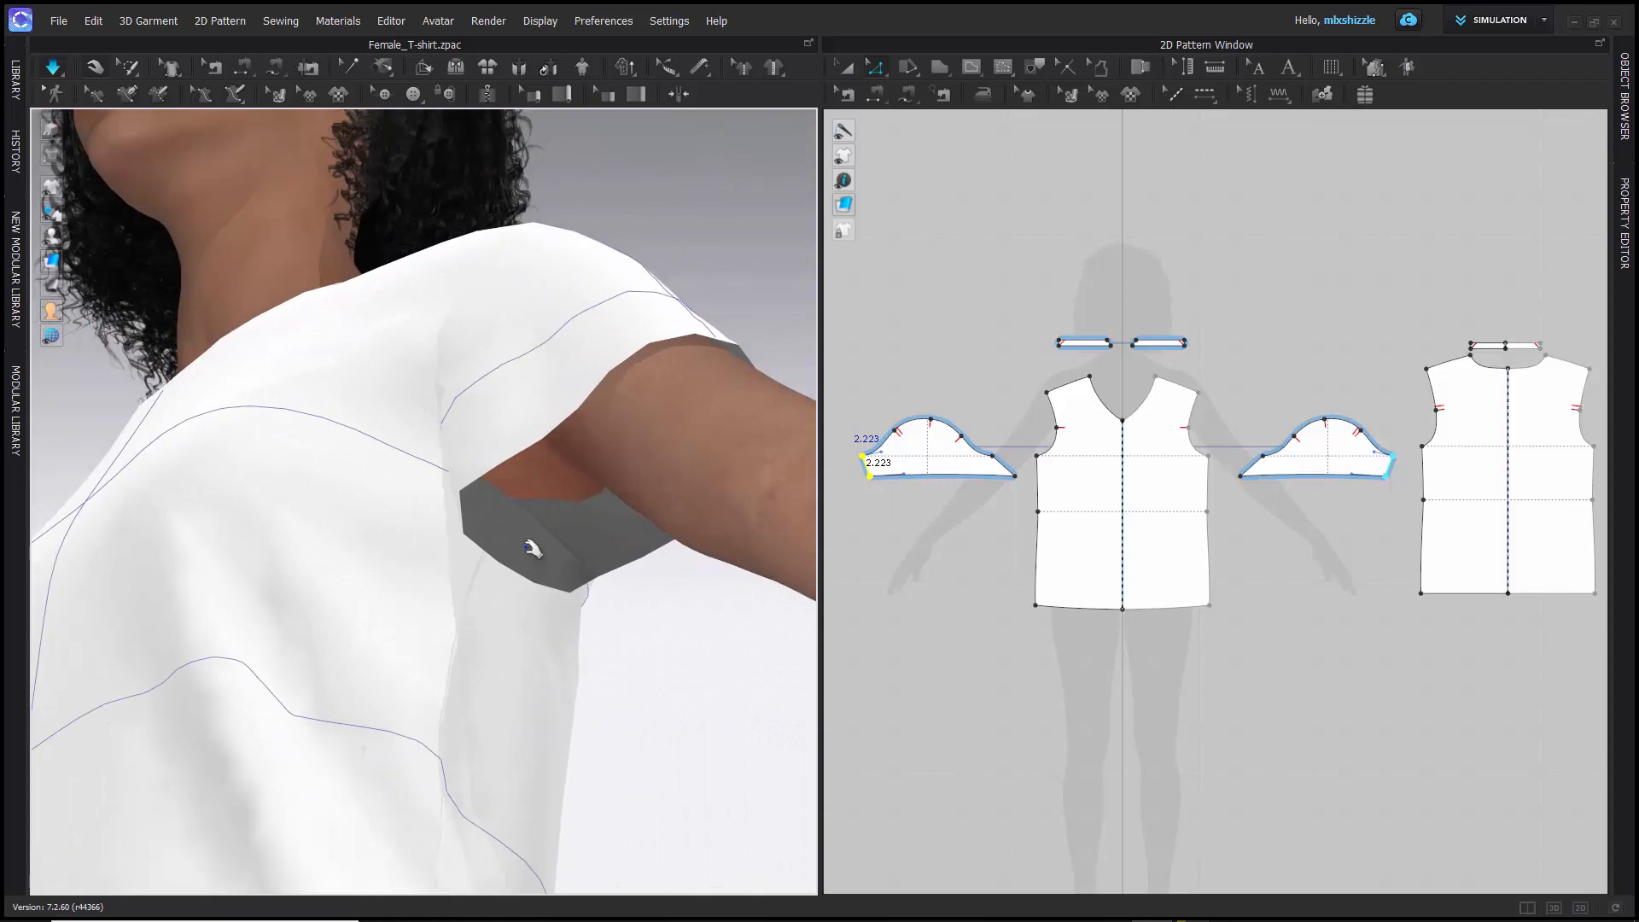
# - Select the front piece's hem line with Edit Pattern and move it straight down to lengthen the shirt front to the upper thigh
pyautogui.scroll(-2, 532, 558)
pyautogui.moveTo(365, 450); pyautogui.dragTo(672, 569, button='right')
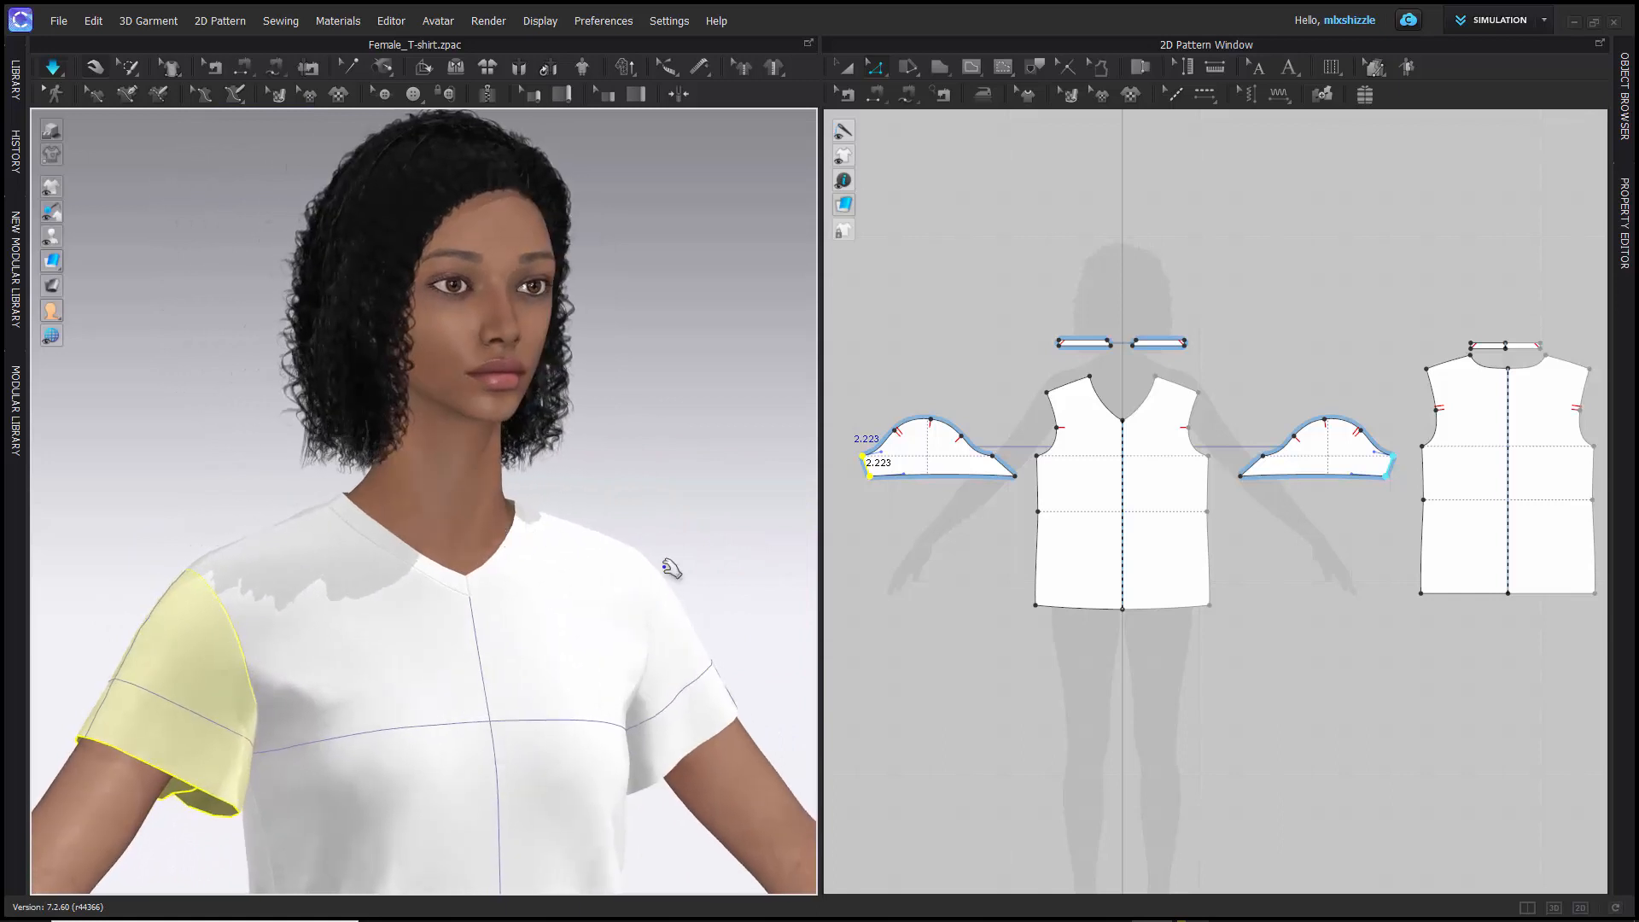
pyautogui.click(969, 661)
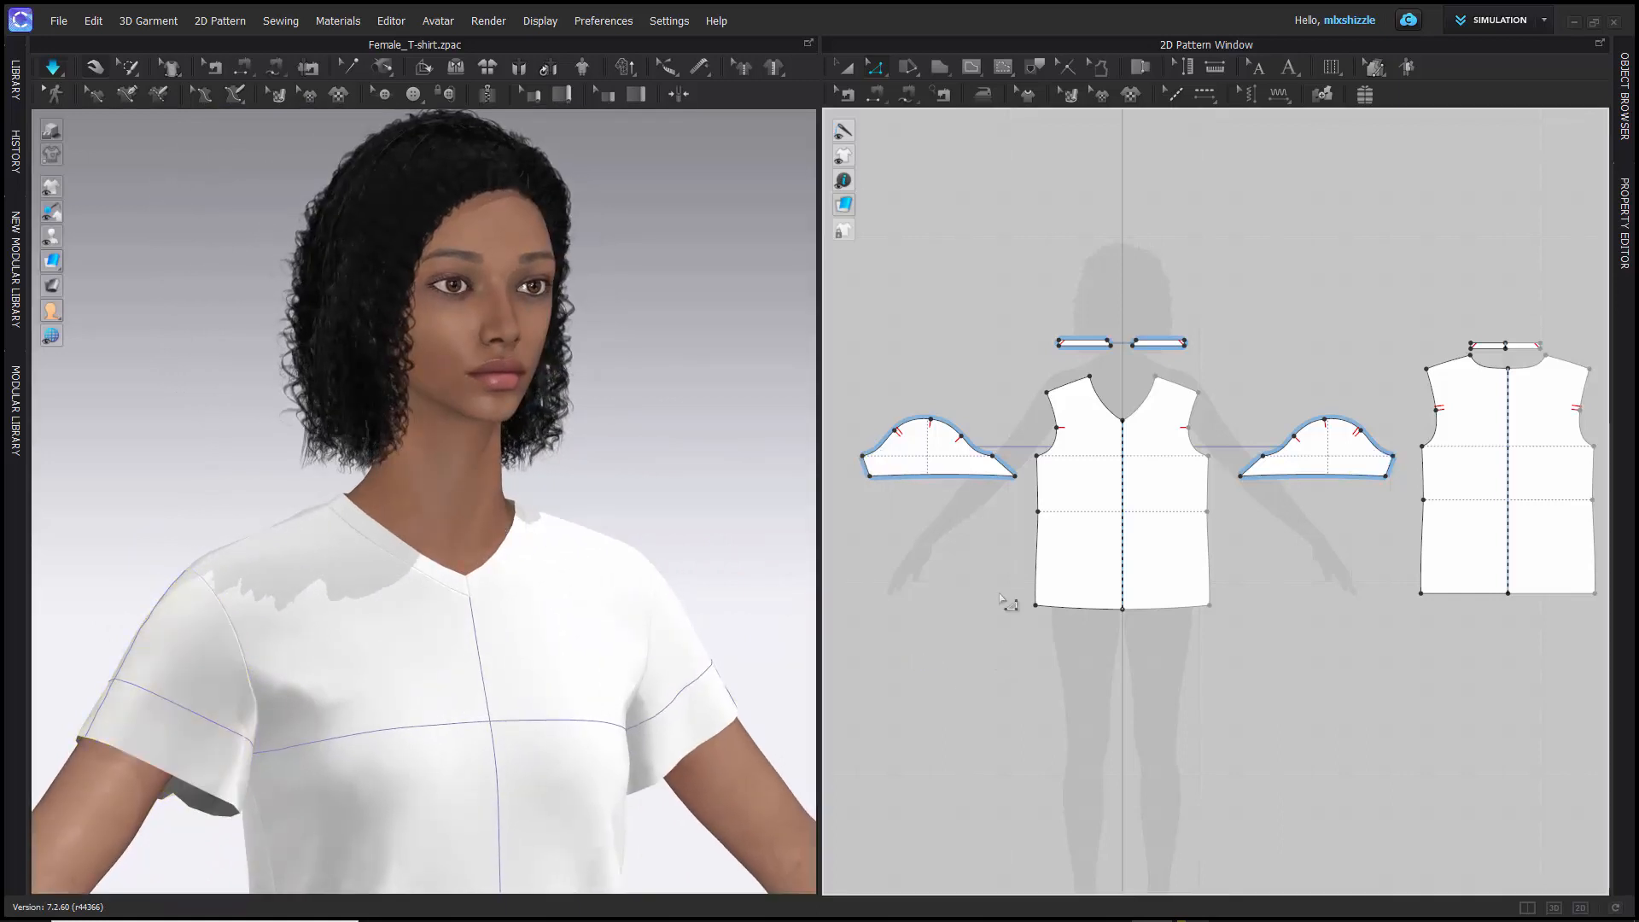
pyautogui.moveTo(1246, 636); pyautogui.dragTo(1252, 642)
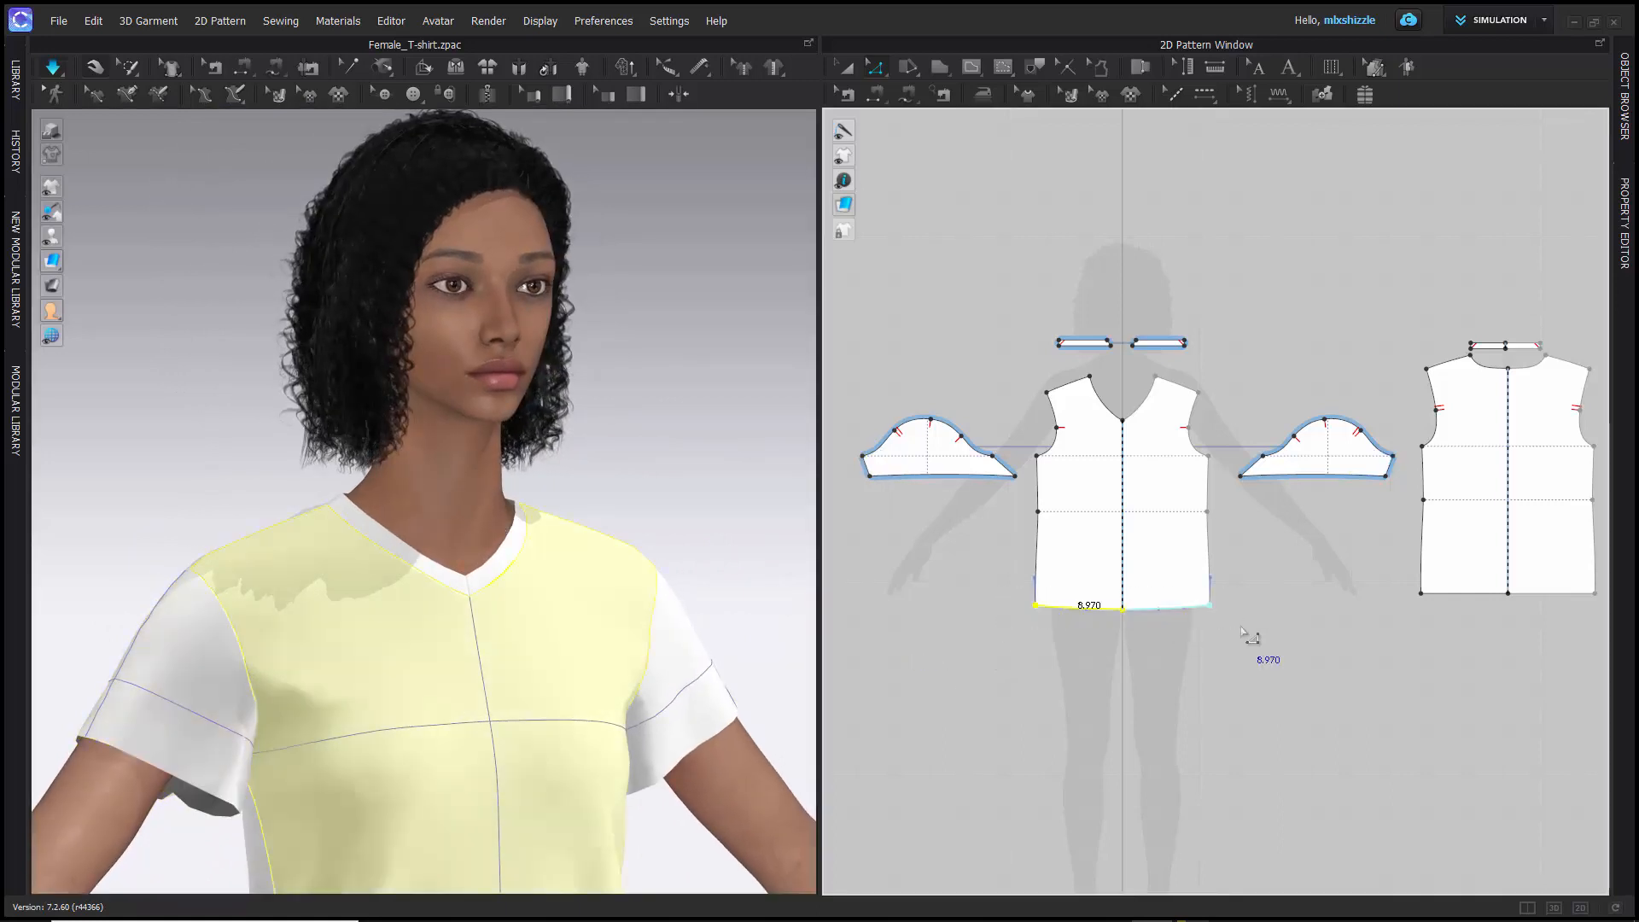
pyautogui.scroll(-5, 327, 642)
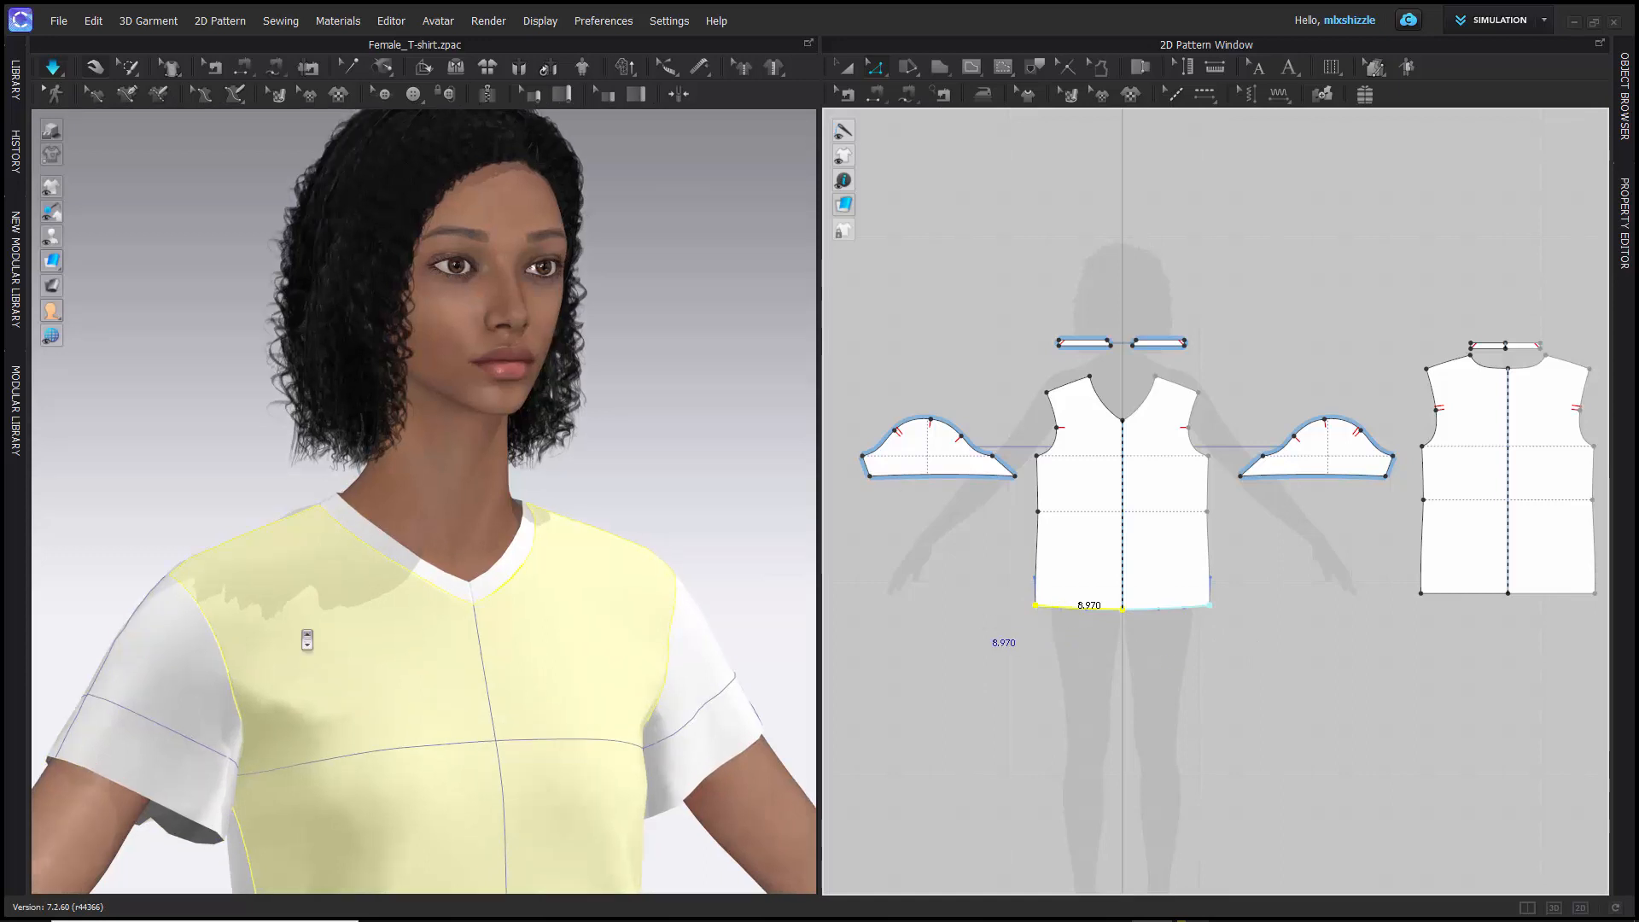
pyautogui.scroll(-3, 365, 664)
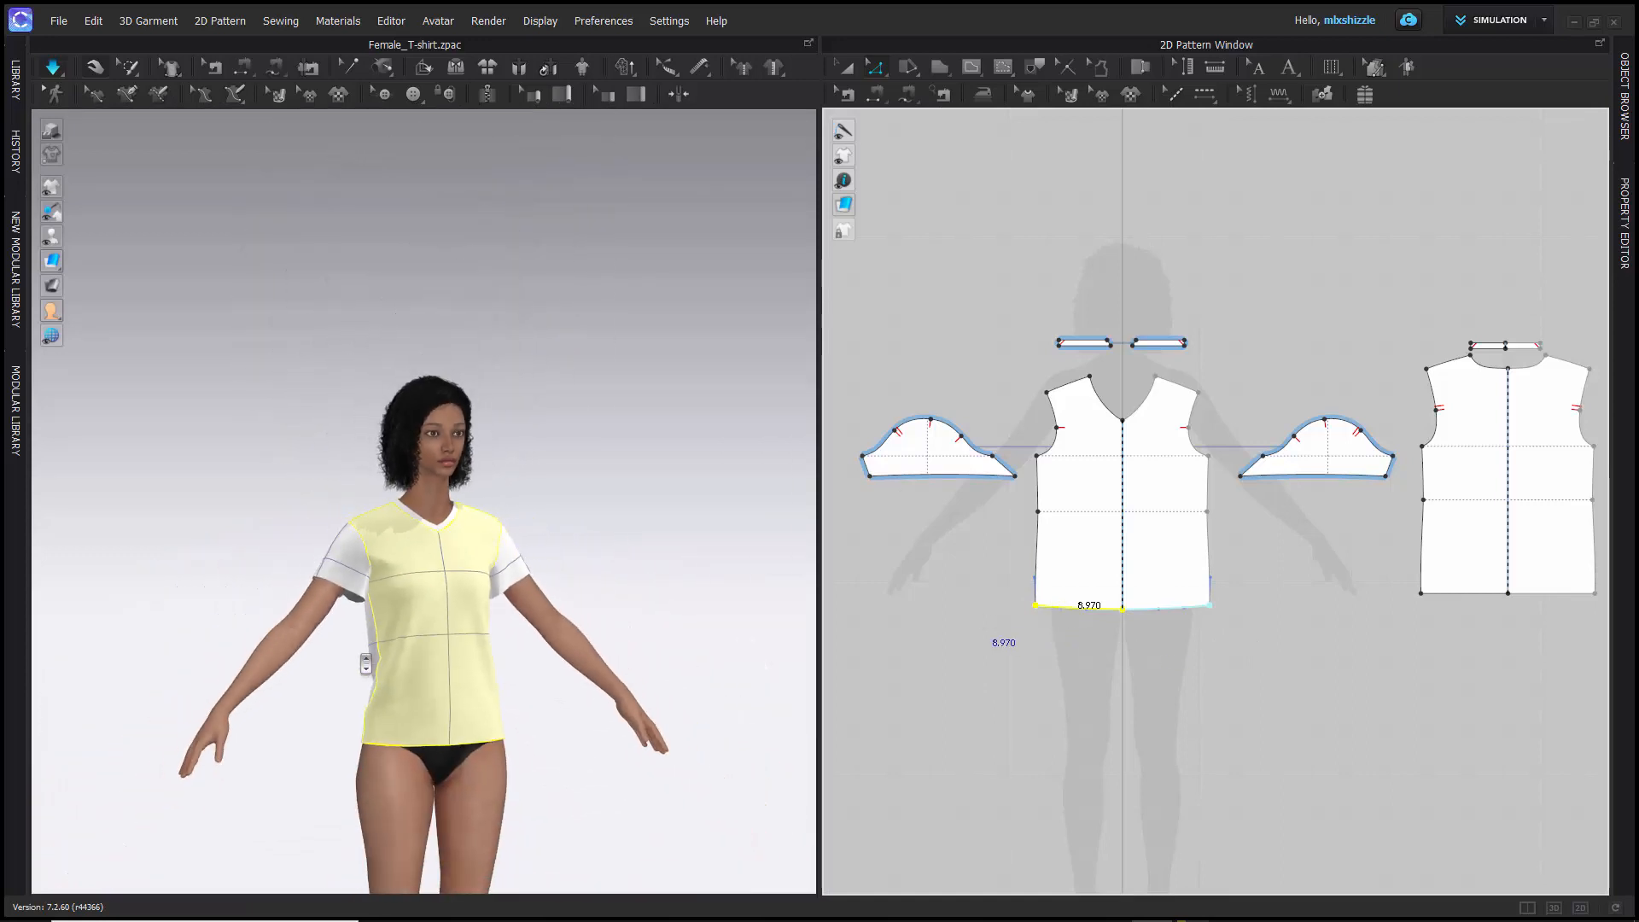
pyautogui.moveTo(319, 684)
pyautogui.mouseDown(button='right')
pyautogui.moveTo(538, 681)
pyautogui.moveTo(329, 685)
pyautogui.mouseUp(button='right')
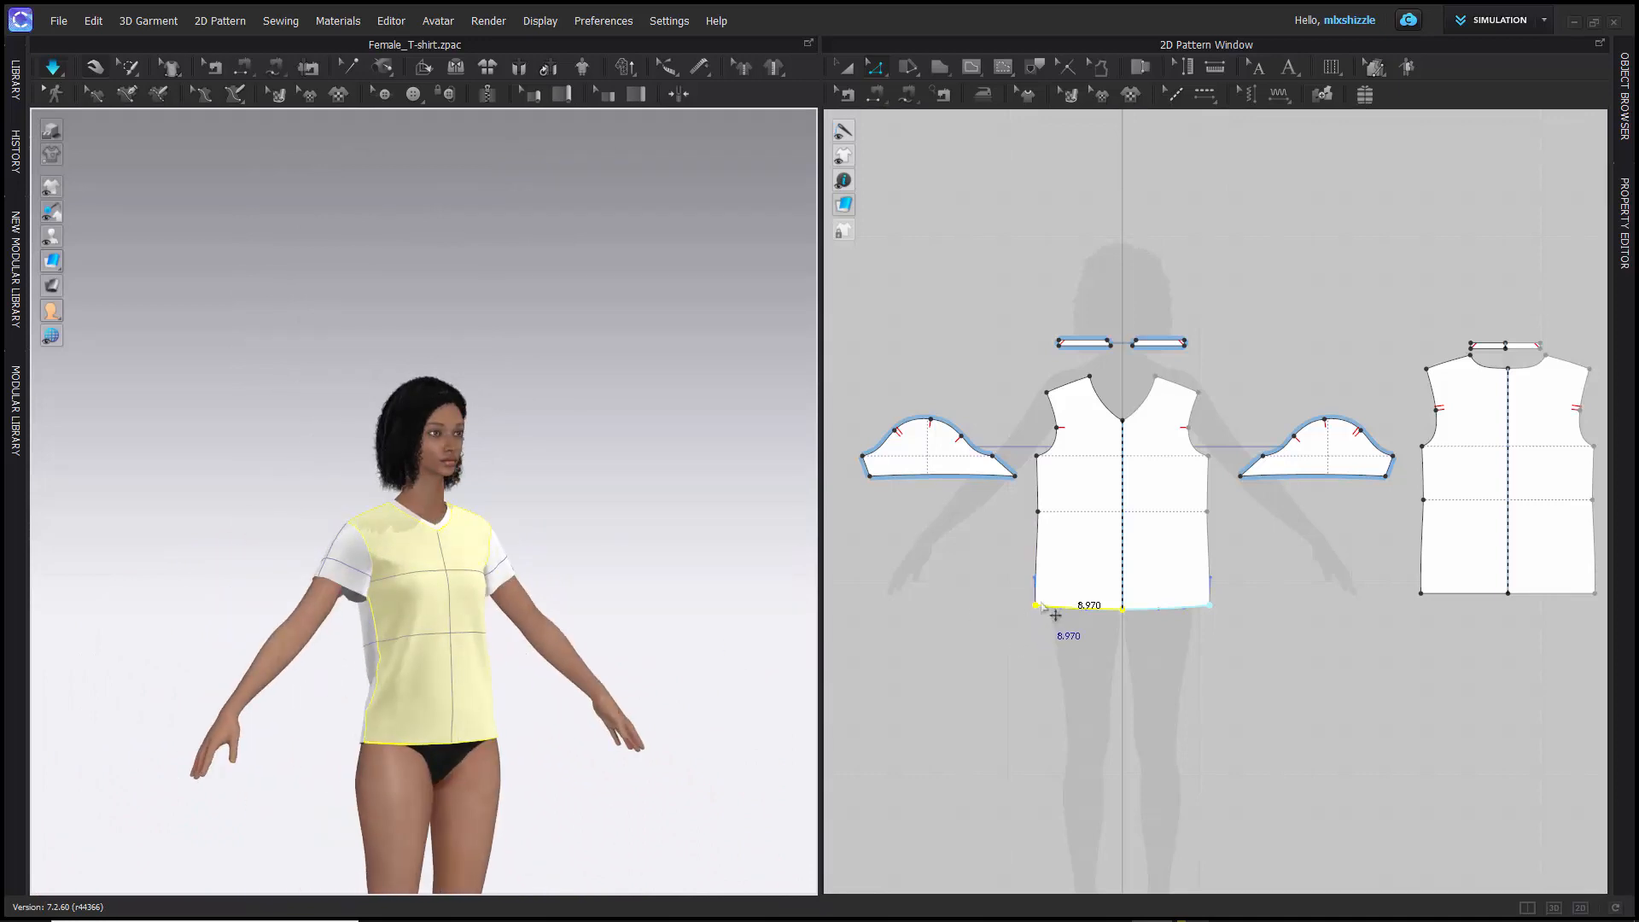
pyautogui.moveTo(1055, 614); pyautogui.dragTo(1055, 680)
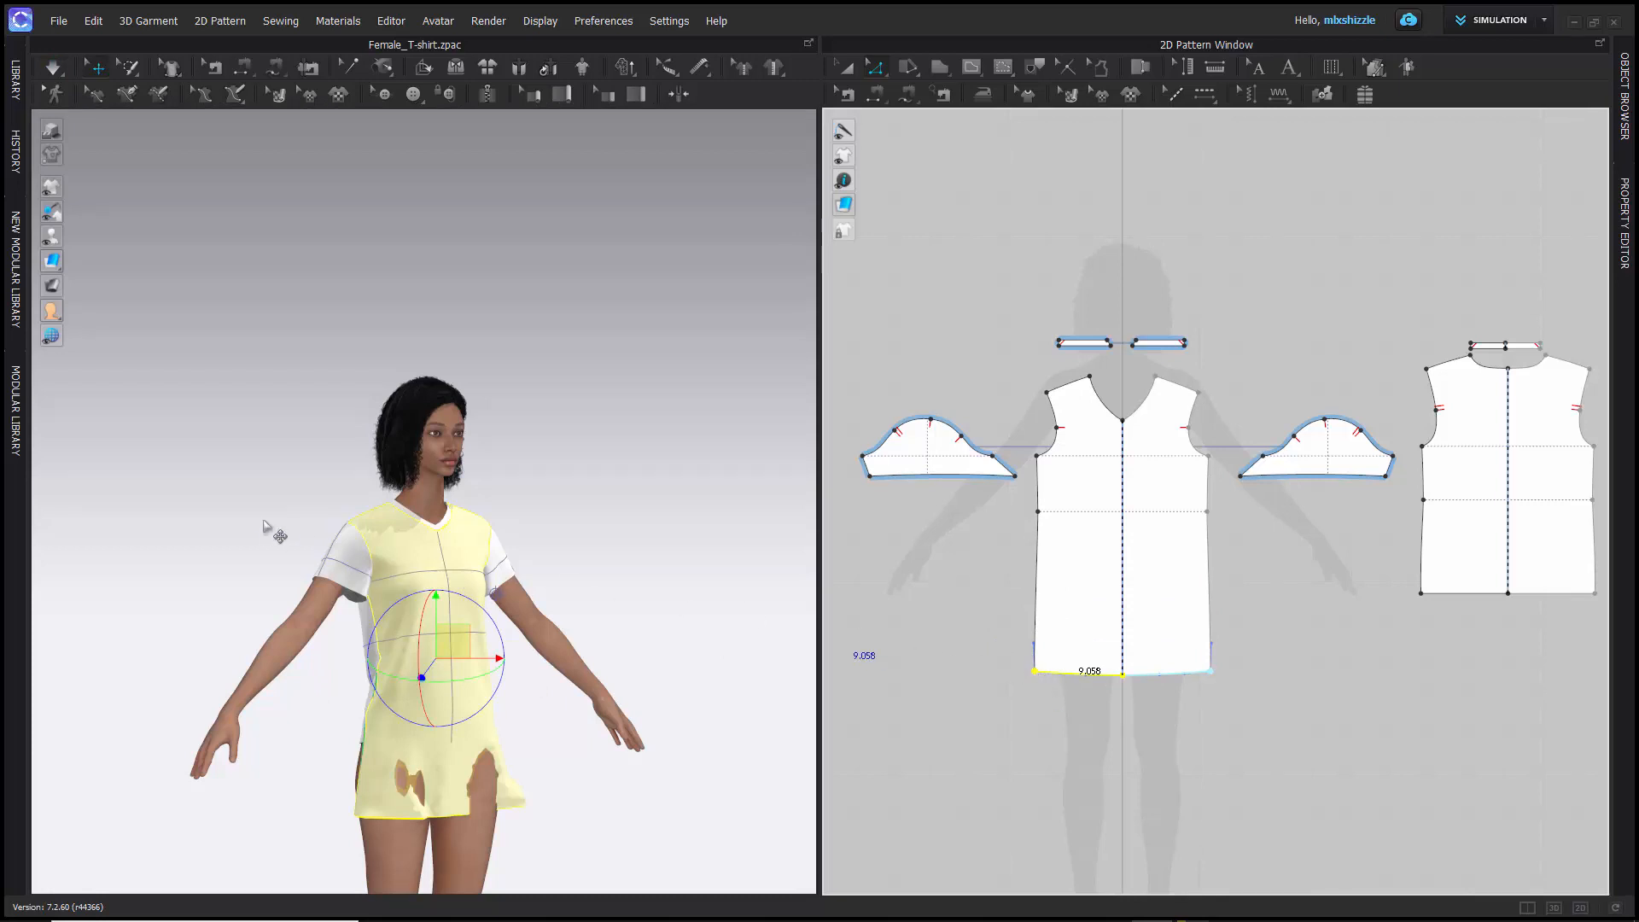
# - Select the back piece's hem line and move its center point straight down to shape the hem into a V
pyautogui.moveTo(284, 526); pyautogui.dragTo(358, 503, button='right')
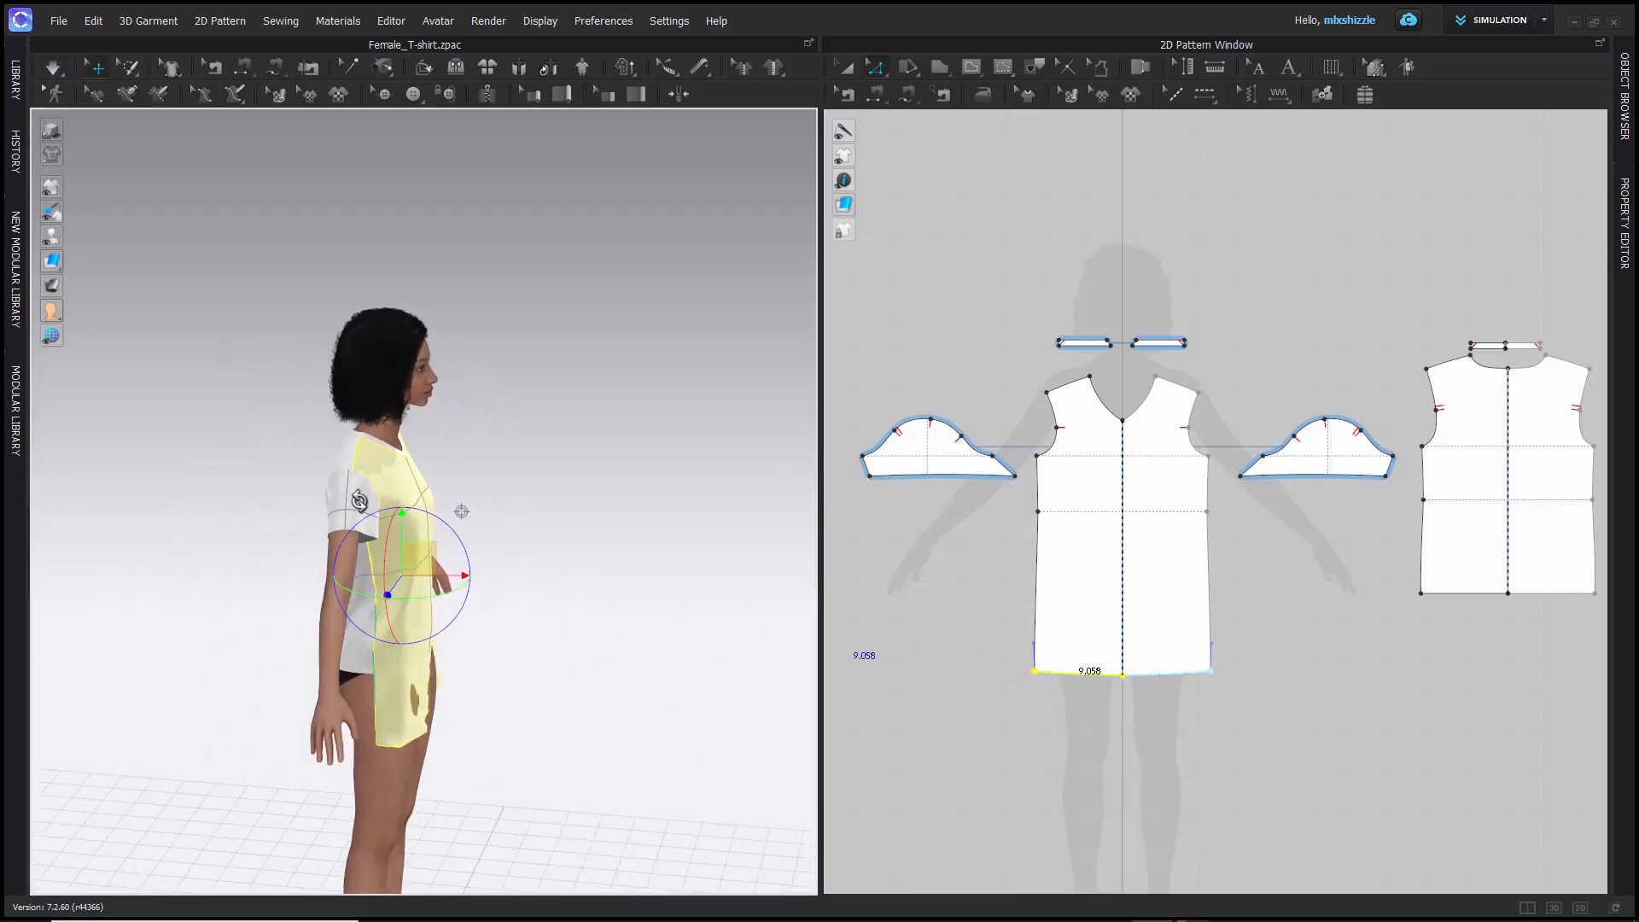
pyautogui.moveTo(1323, 343); pyautogui.dragTo(1088, 271, button='middle')
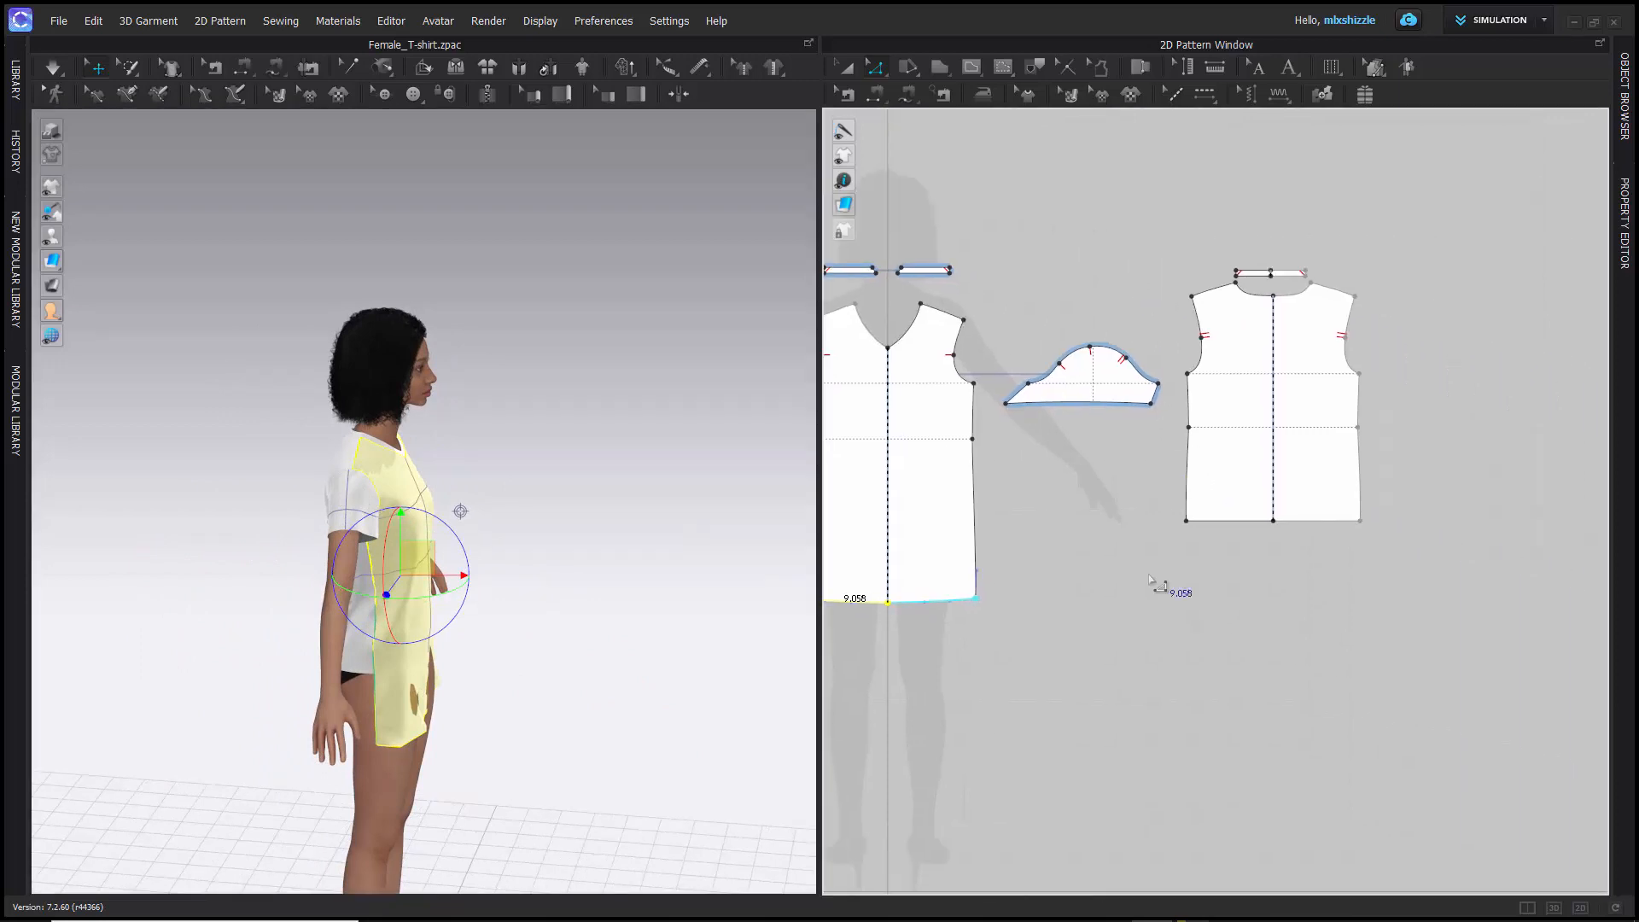
pyautogui.moveTo(1156, 512); pyautogui.dragTo(1398, 555)
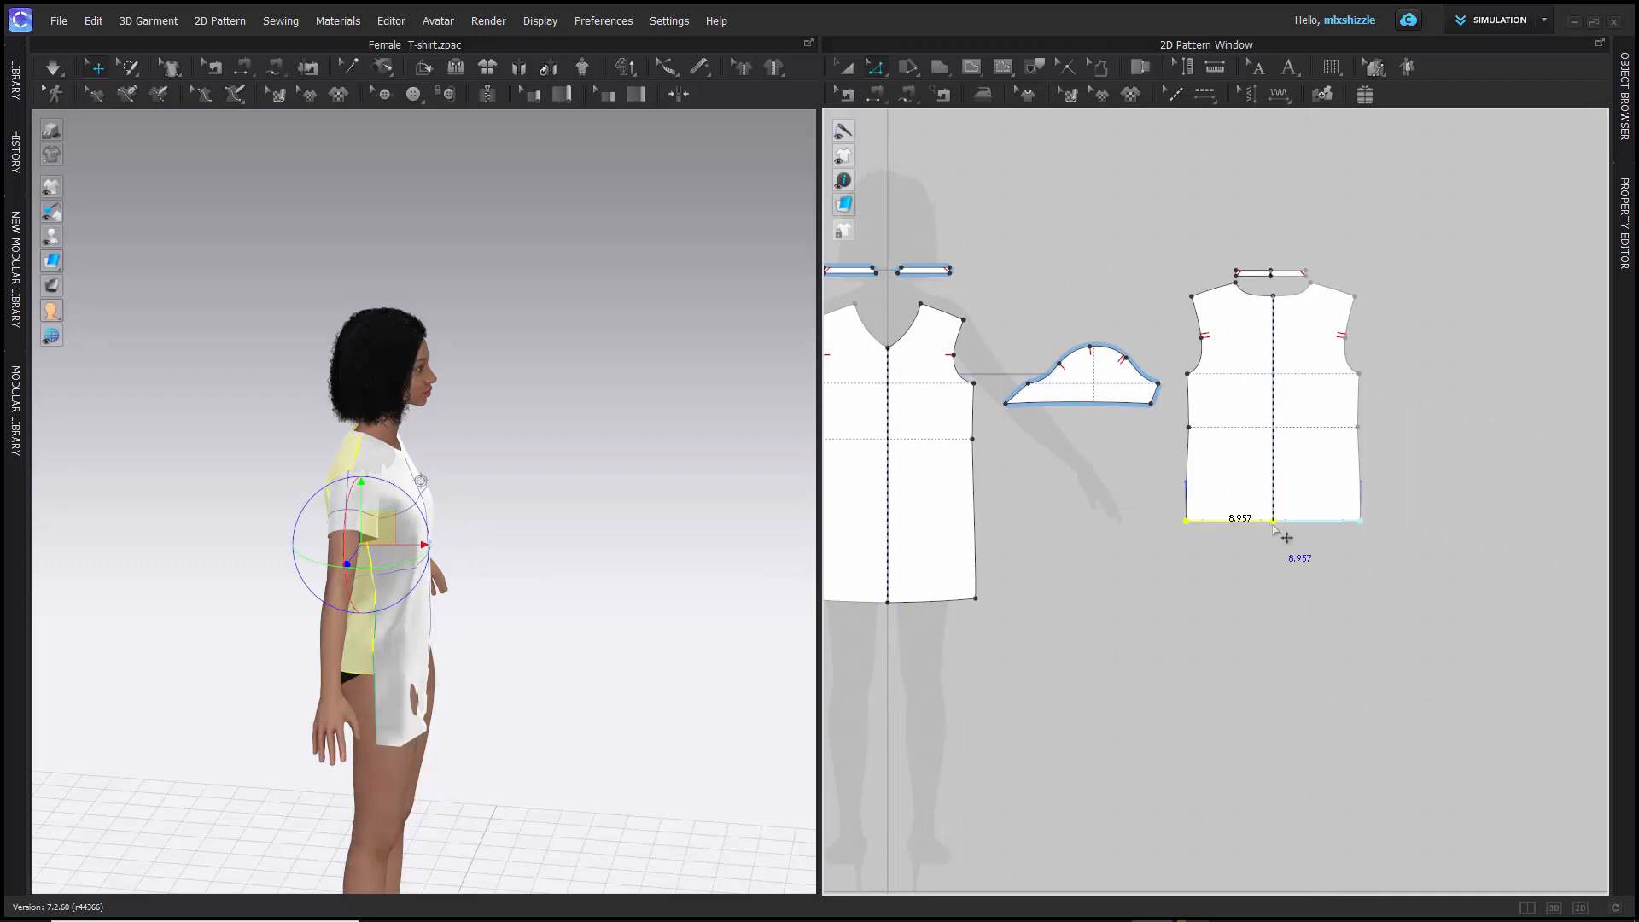
pyautogui.moveTo(1275, 526); pyautogui.dragTo(1273, 598)
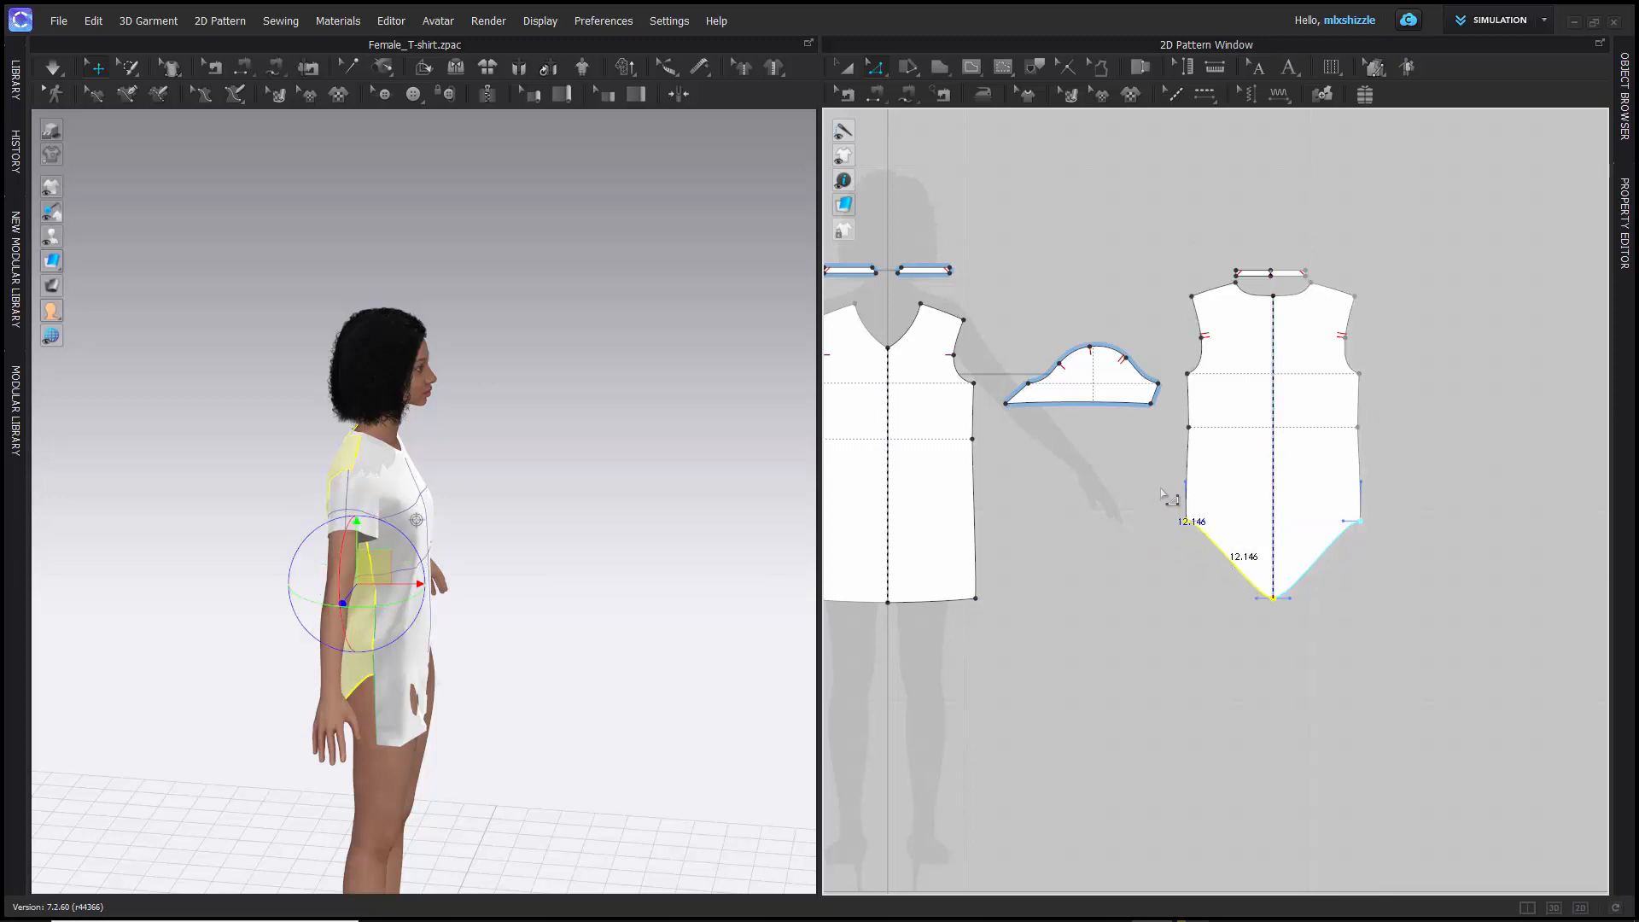
# - Simulate the garment and examine the lengthened shirt from the side and the front
pyautogui.press('space')
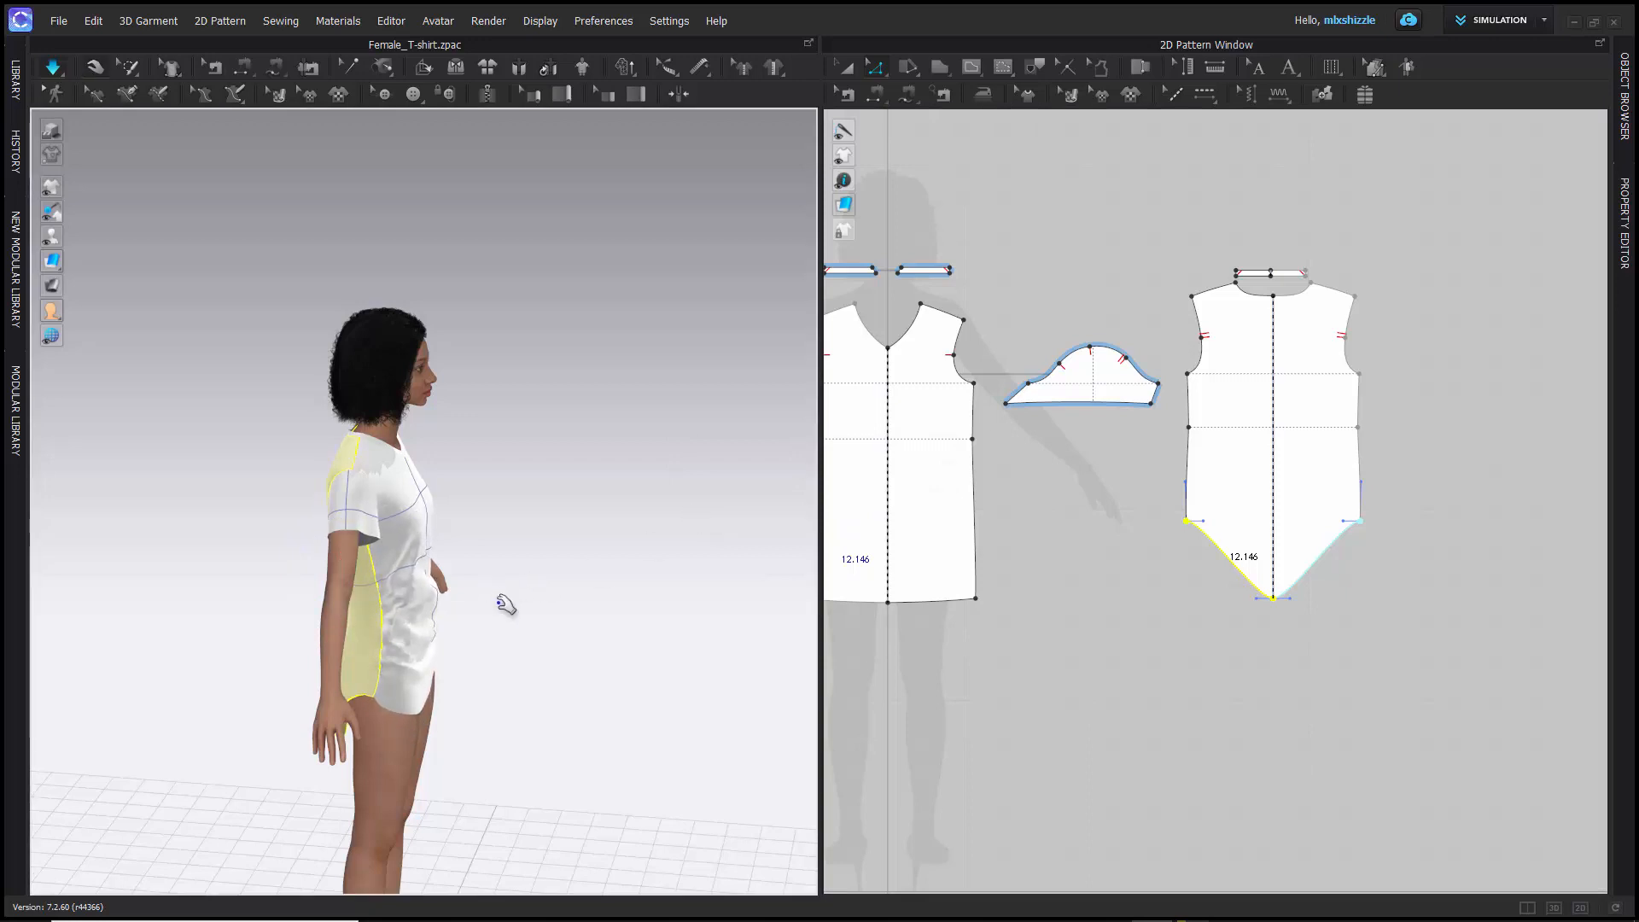
pyautogui.moveTo(505, 604); pyautogui.dragTo(604, 562, button='right')
pyautogui.moveTo(429, 560); pyautogui.dragTo(446, 585, button='right')
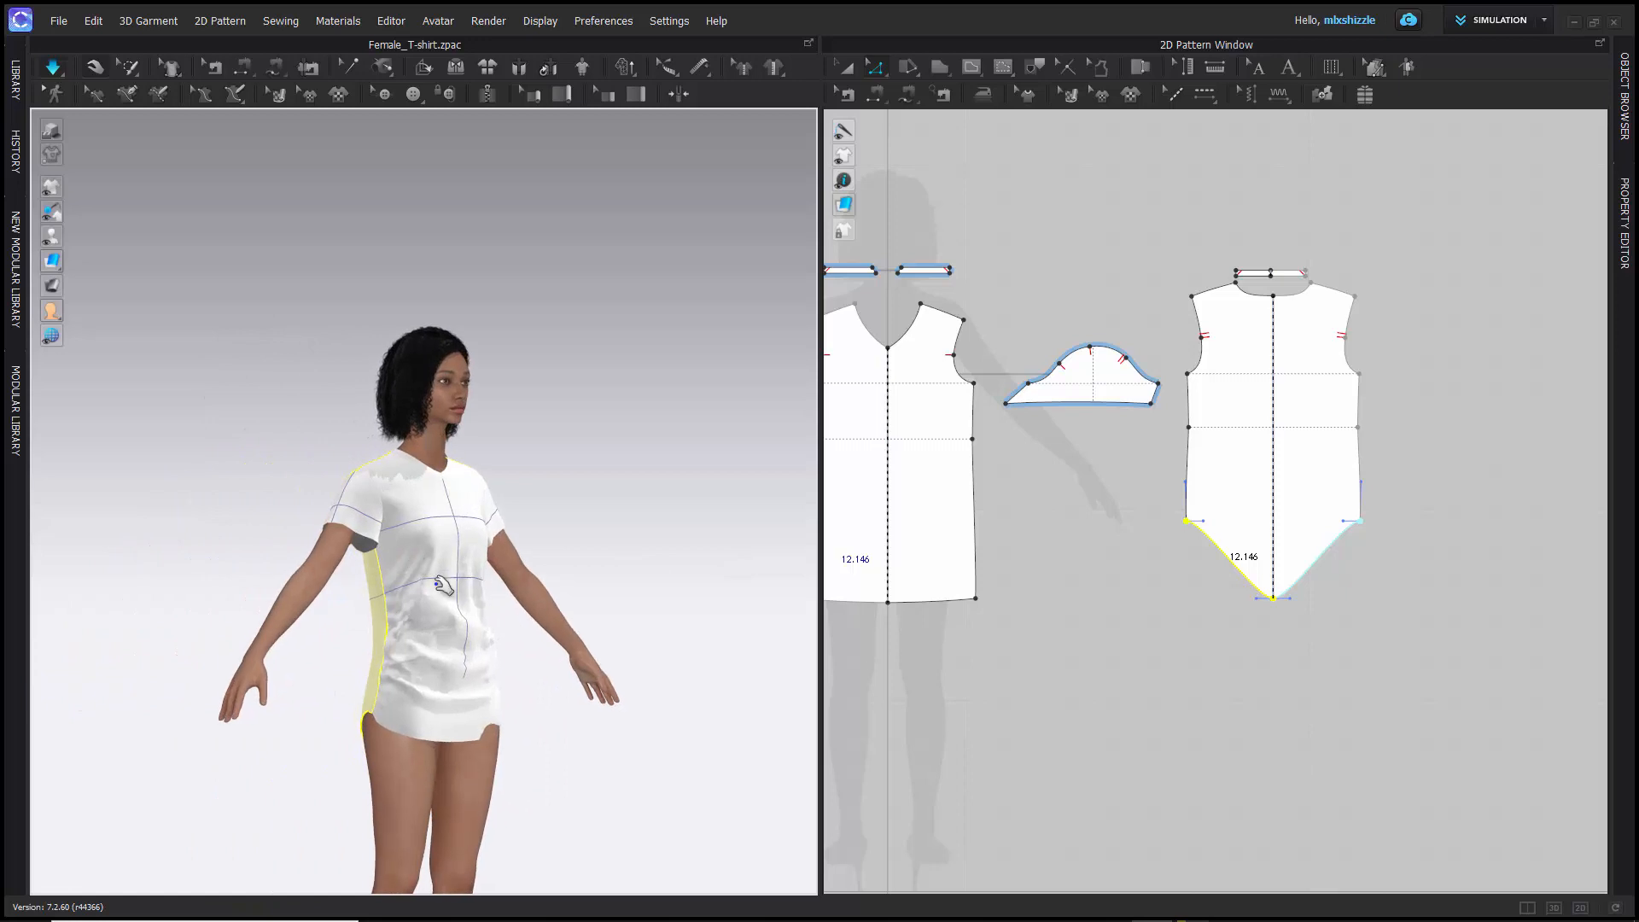
pyautogui.moveTo(450, 592); pyautogui.dragTo(380, 464, button='middle')
pyautogui.scroll(-3, 399, 504)
pyautogui.scroll(3, 399, 505)
pyautogui.scroll(3, 399, 505)
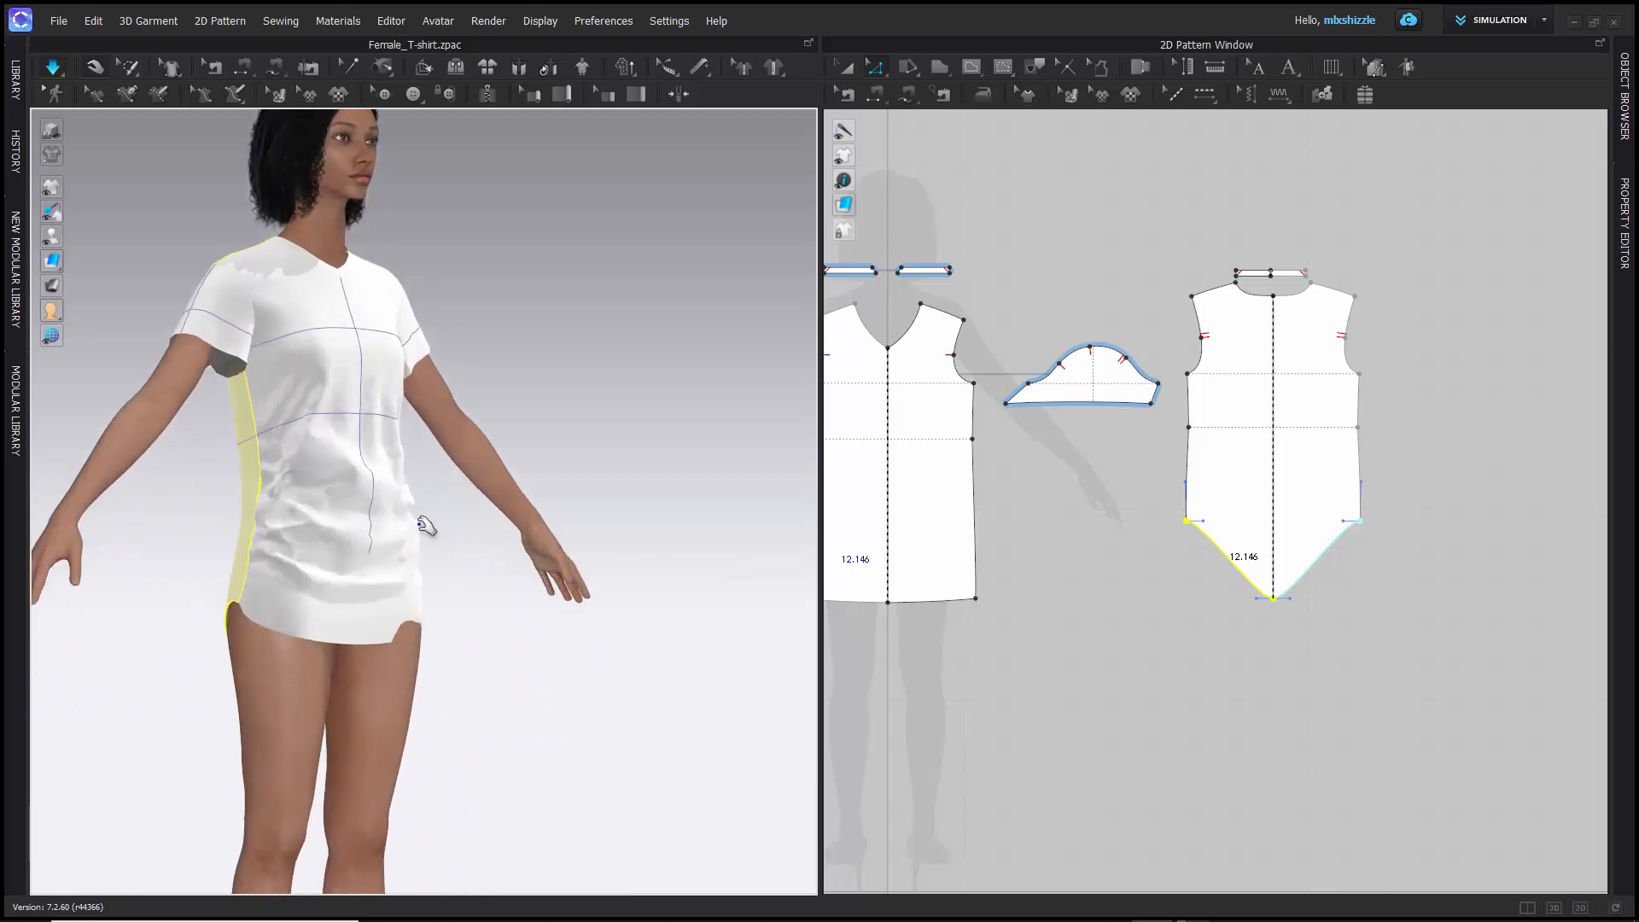
pyautogui.moveTo(425, 524); pyautogui.dragTo(345, 538, button='right')
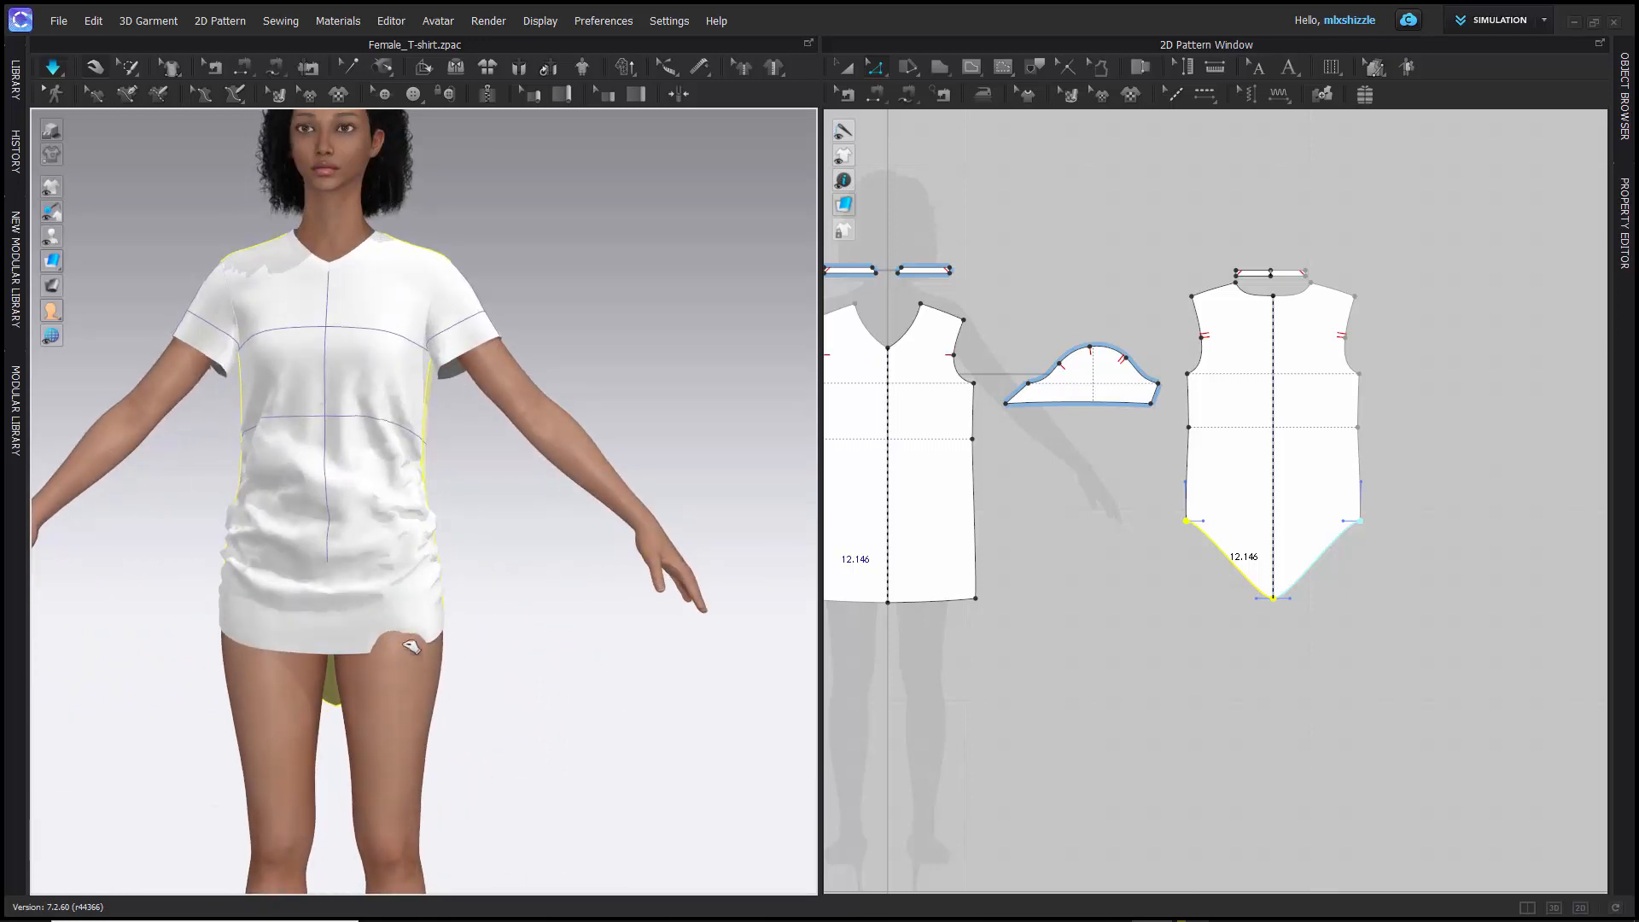
# - With the simulation running, pull the front hem down on the avatar's thighs in 3D to straighten its uneven edge
pyautogui.click(406, 648)
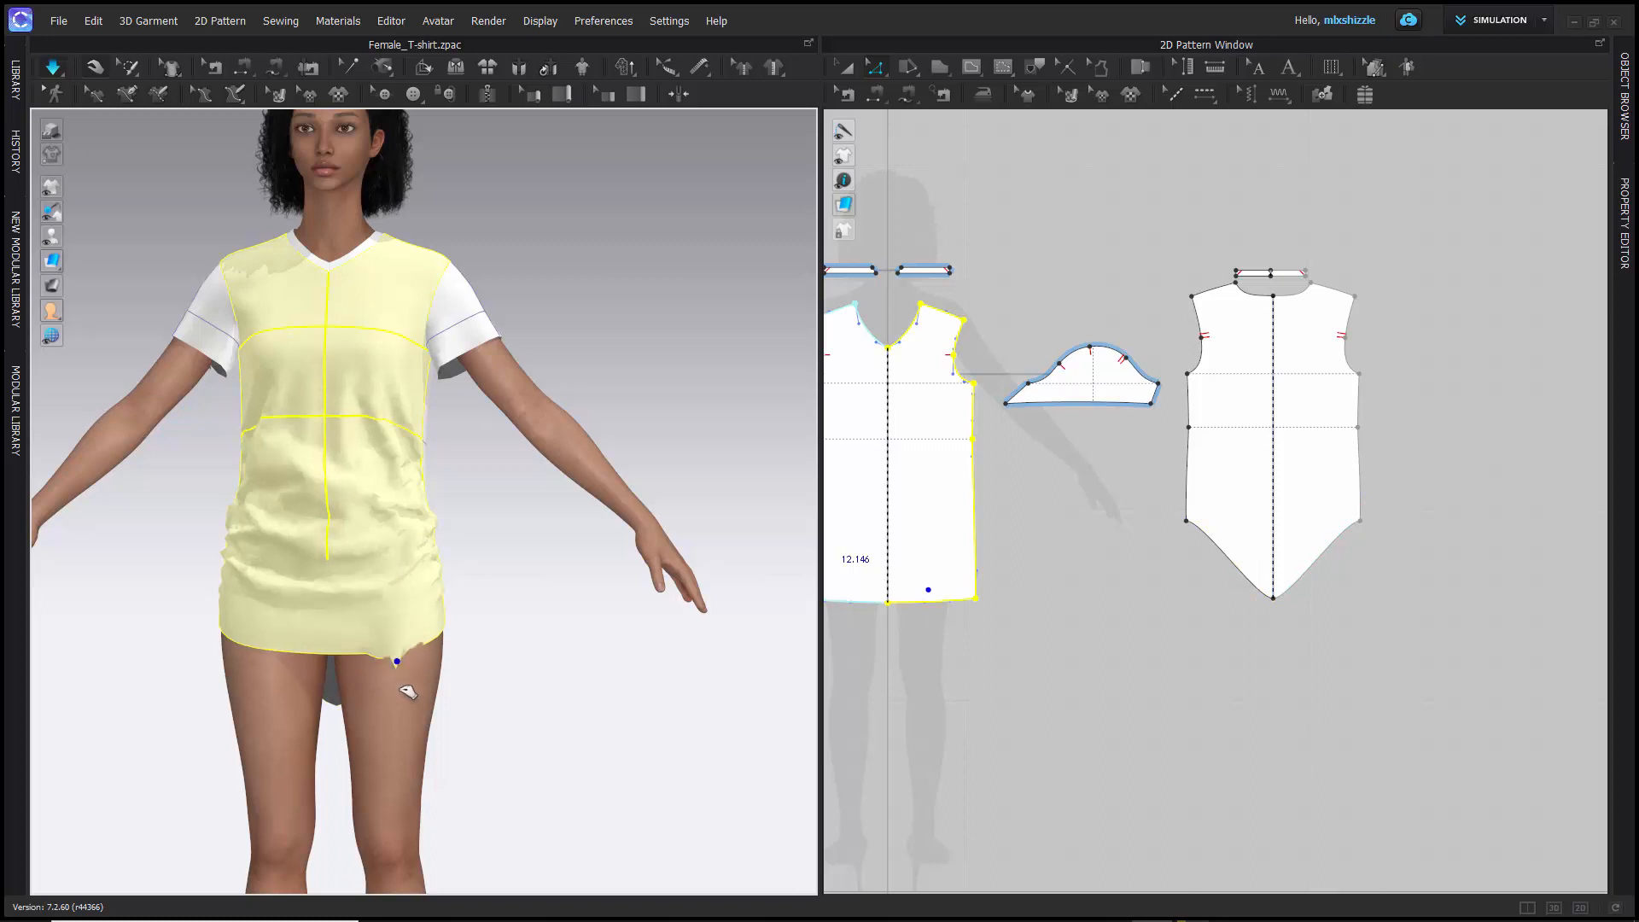
pyautogui.moveTo(490, 677); pyautogui.dragTo(340, 723, button='right')
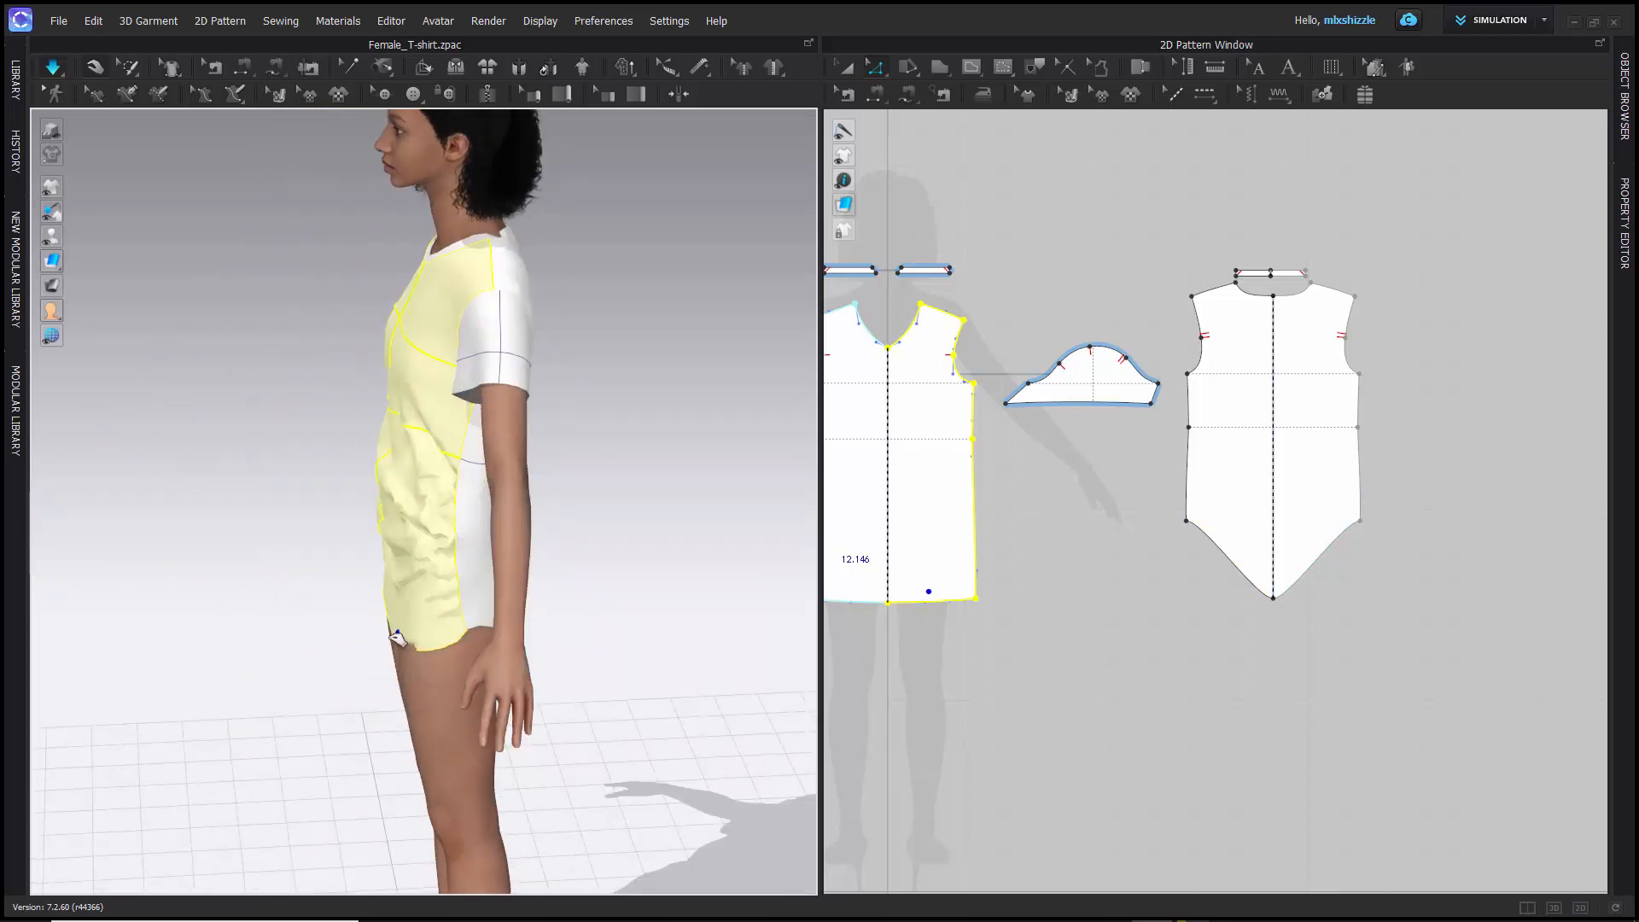
pyautogui.moveTo(356, 638); pyautogui.dragTo(356, 638)
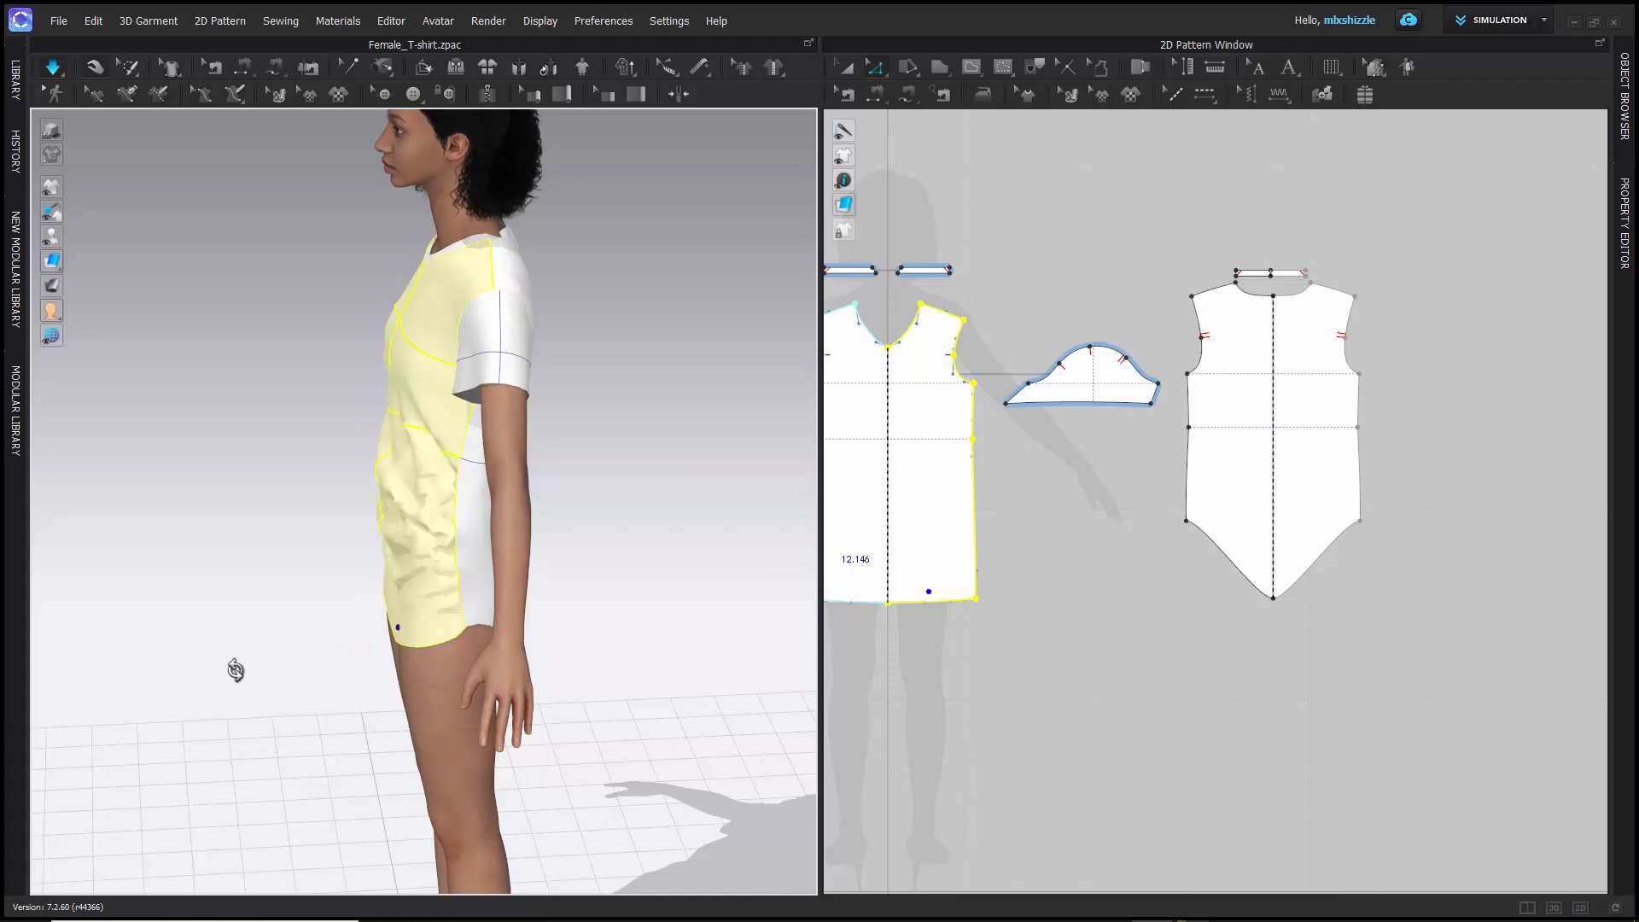
pyautogui.moveTo(234, 669); pyautogui.dragTo(438, 634, button='right')
pyautogui.moveTo(336, 560); pyautogui.dragTo(307, 719)
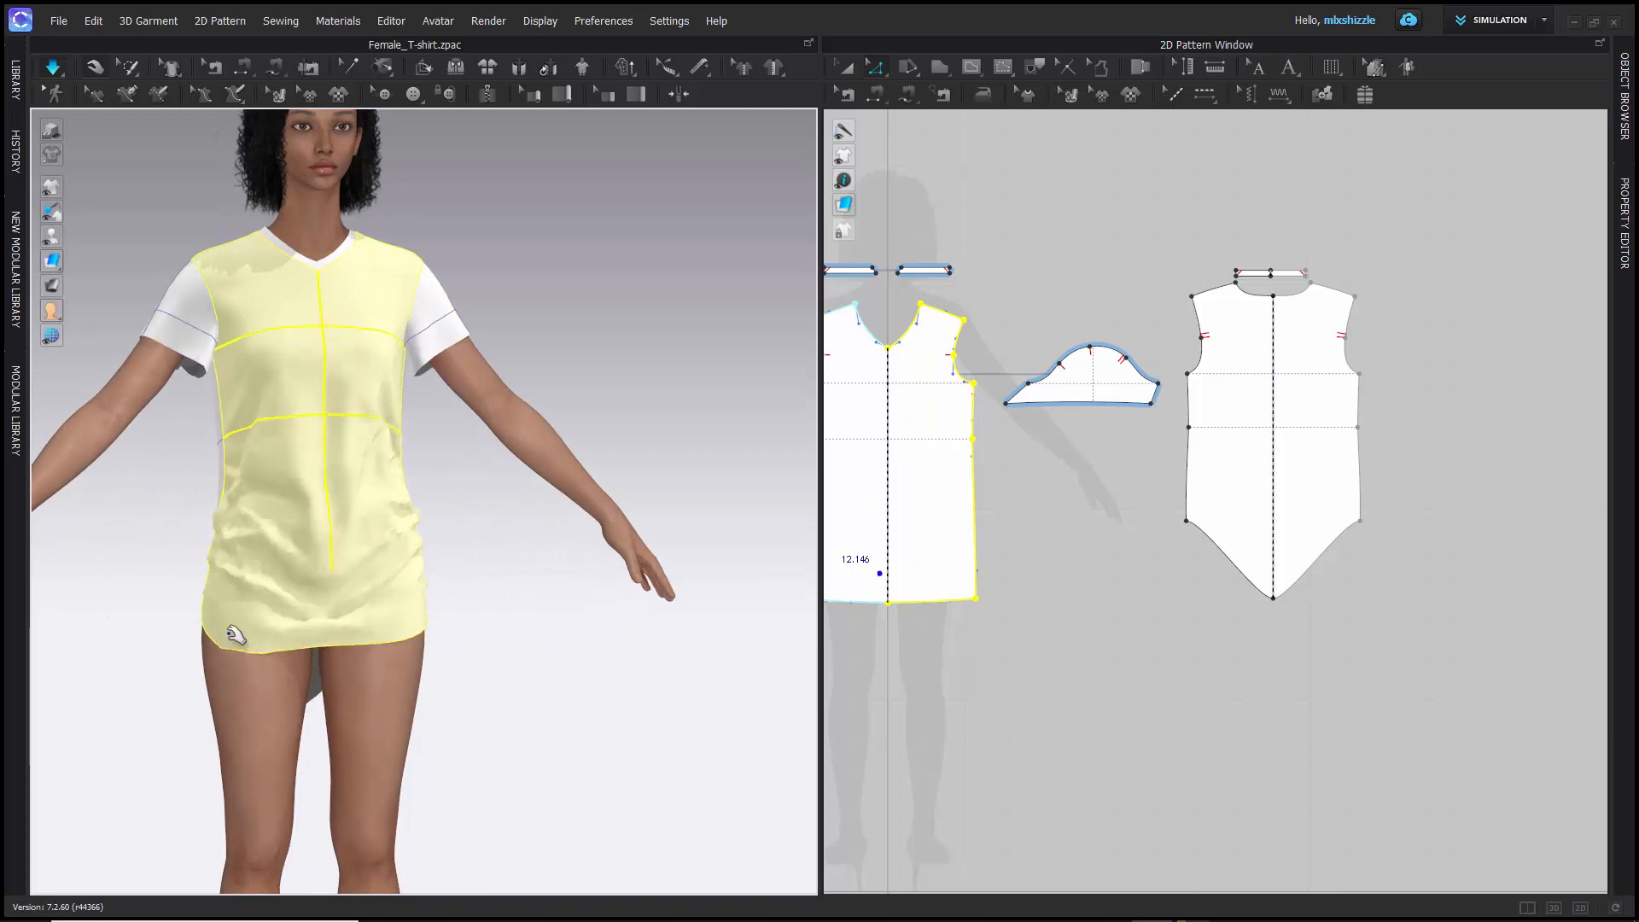
pyautogui.moveTo(231, 646); pyautogui.dragTo(261, 718)
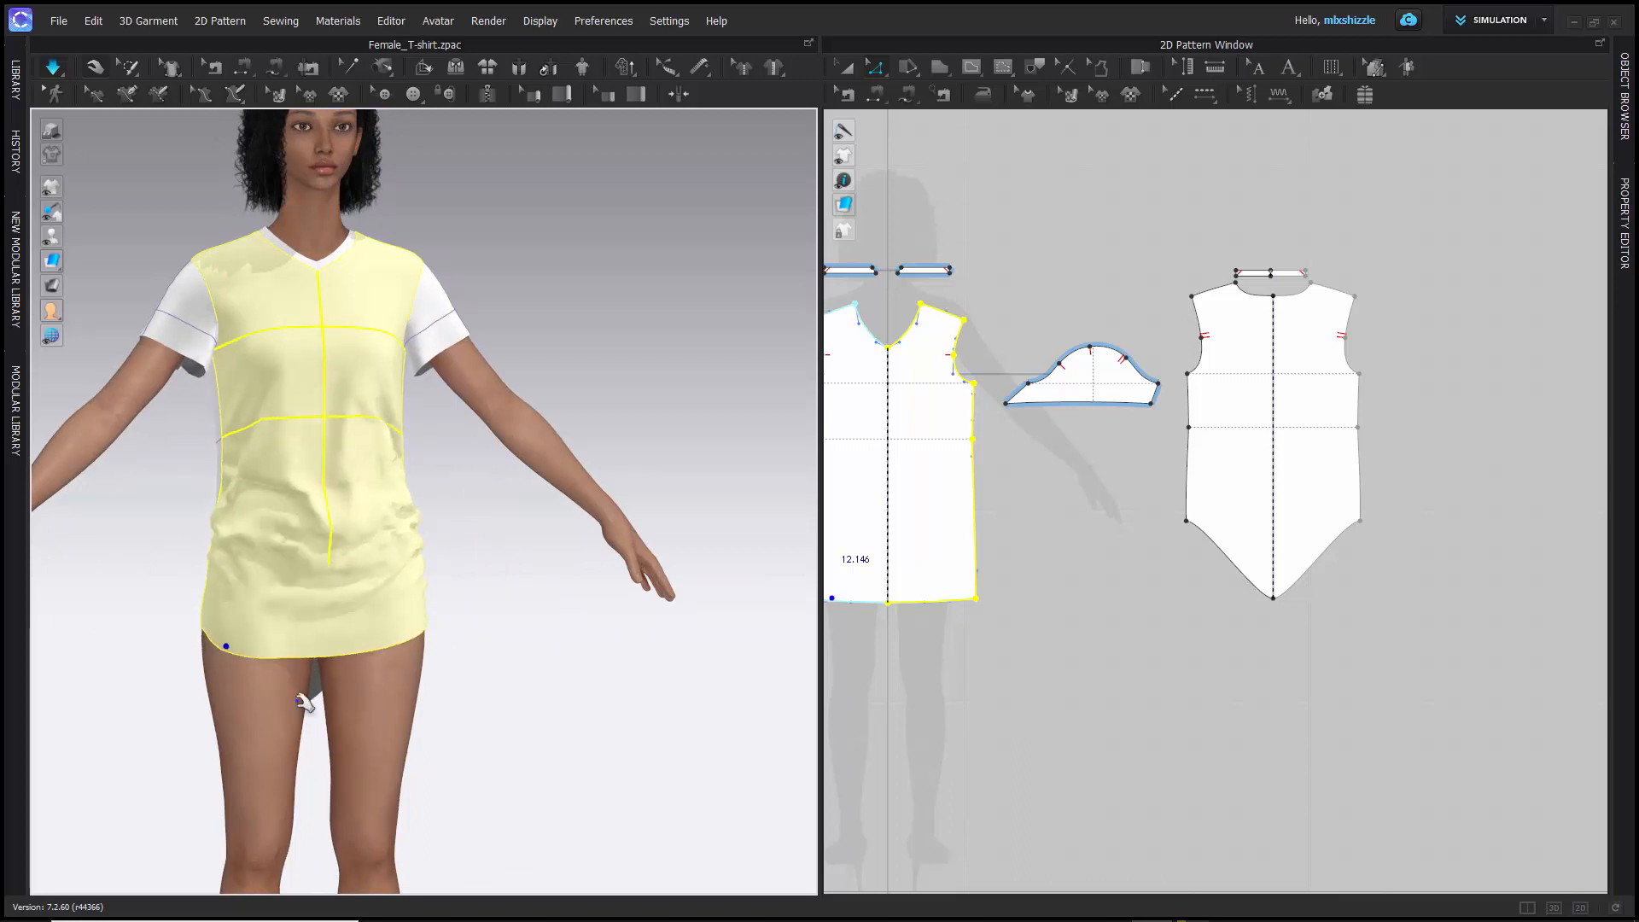
pyautogui.moveTo(403, 645); pyautogui.dragTo(404, 681)
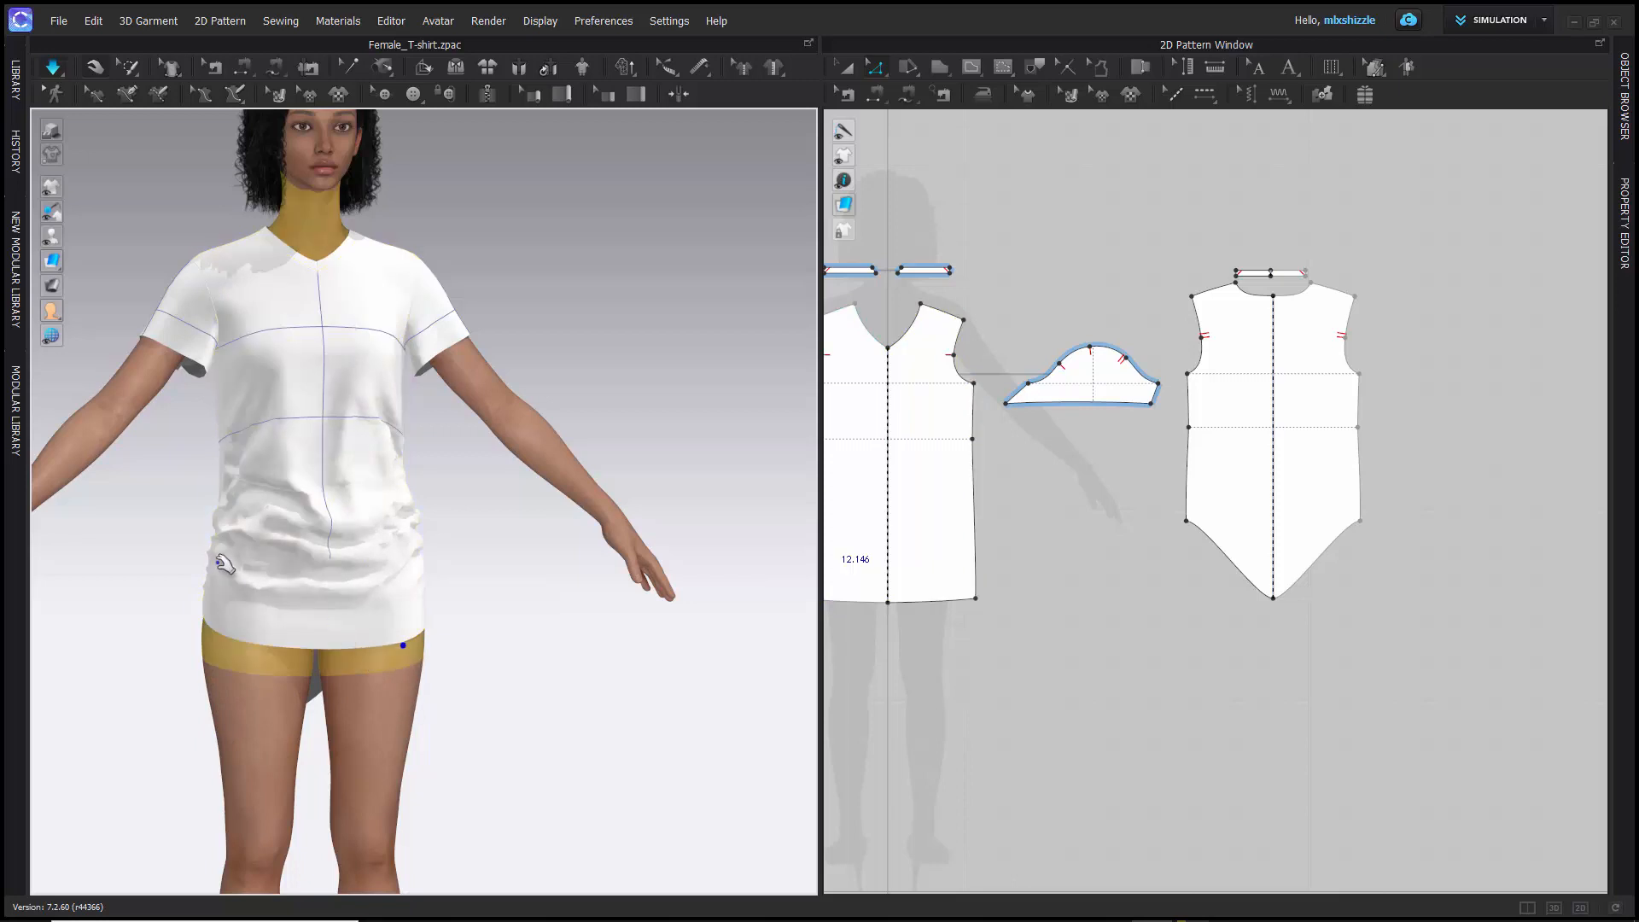
# - Select the front piece in 3D, then inspect its wrinkles up close and the pointed hem from the back
pyautogui.click(283, 463)
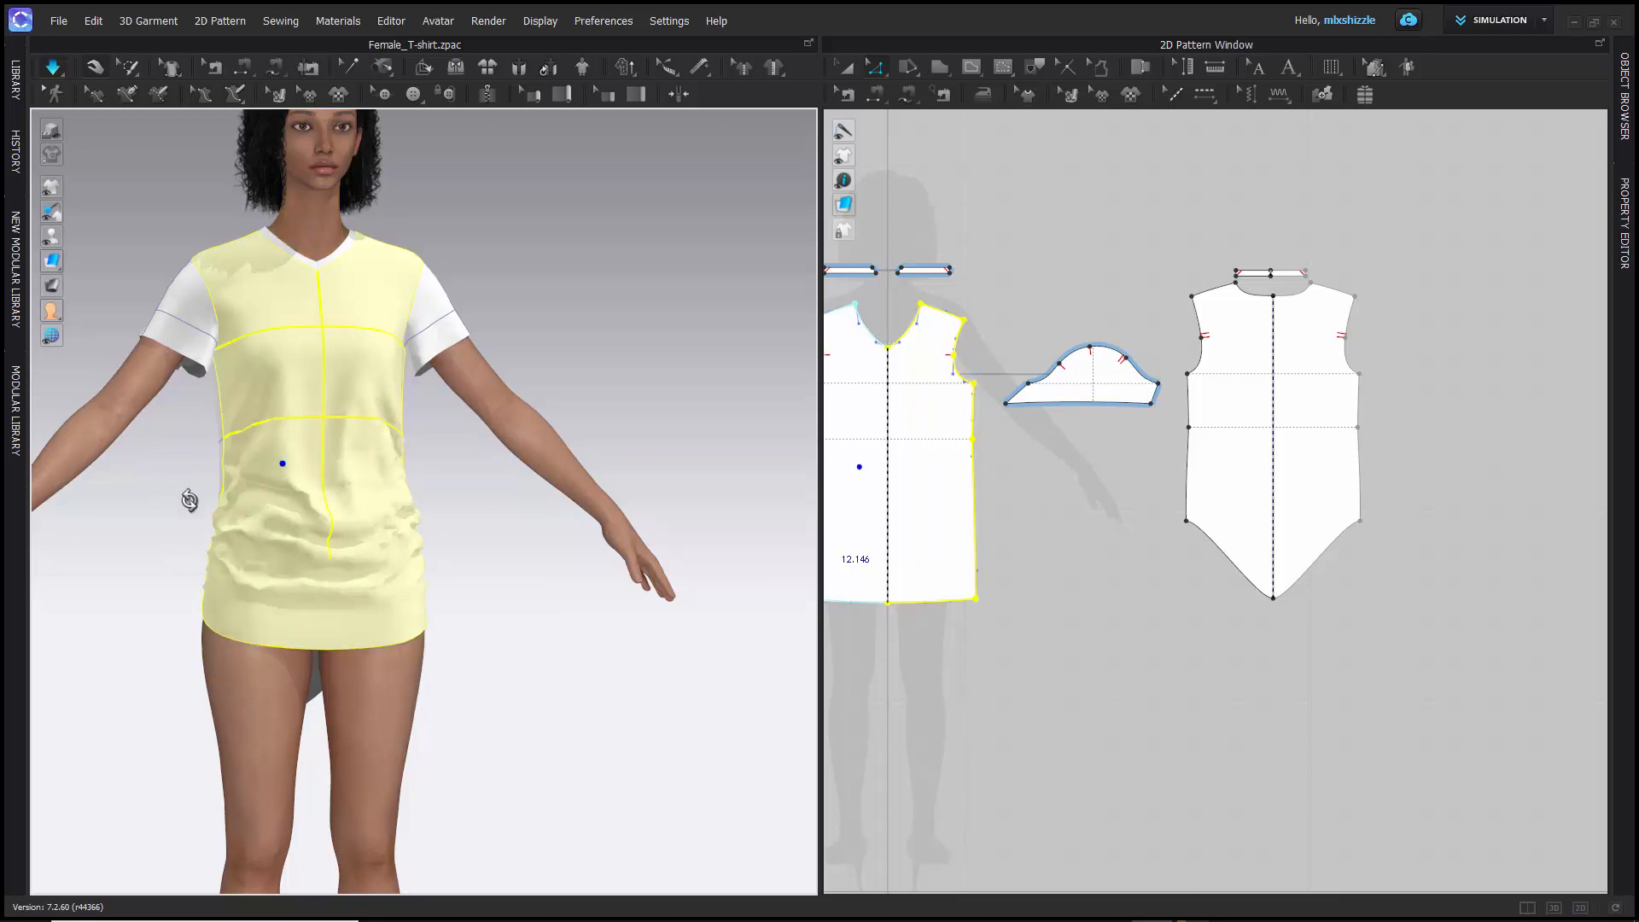
pyautogui.moveTo(190, 498)
pyautogui.mouseDown(button='right')
pyautogui.moveTo(232, 518)
pyautogui.moveTo(205, 506)
pyautogui.mouseUp(button='right')
pyautogui.scroll(1, 243, 463)
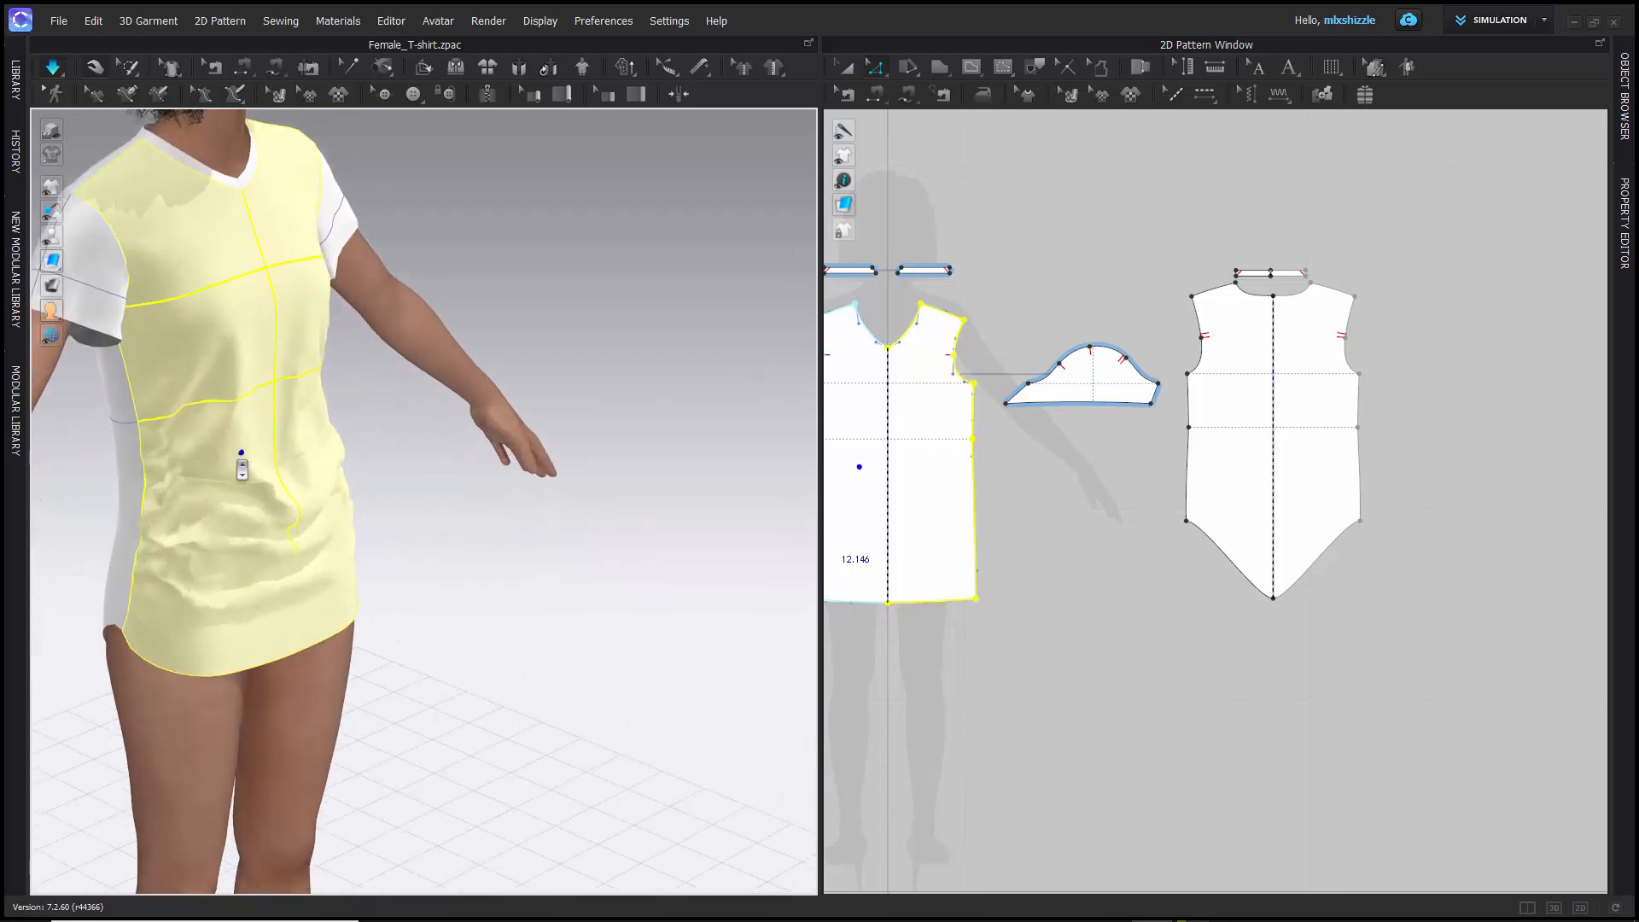
pyautogui.scroll(-2, 237, 461)
pyautogui.moveTo(174, 344); pyautogui.dragTo(543, 325, button='right')
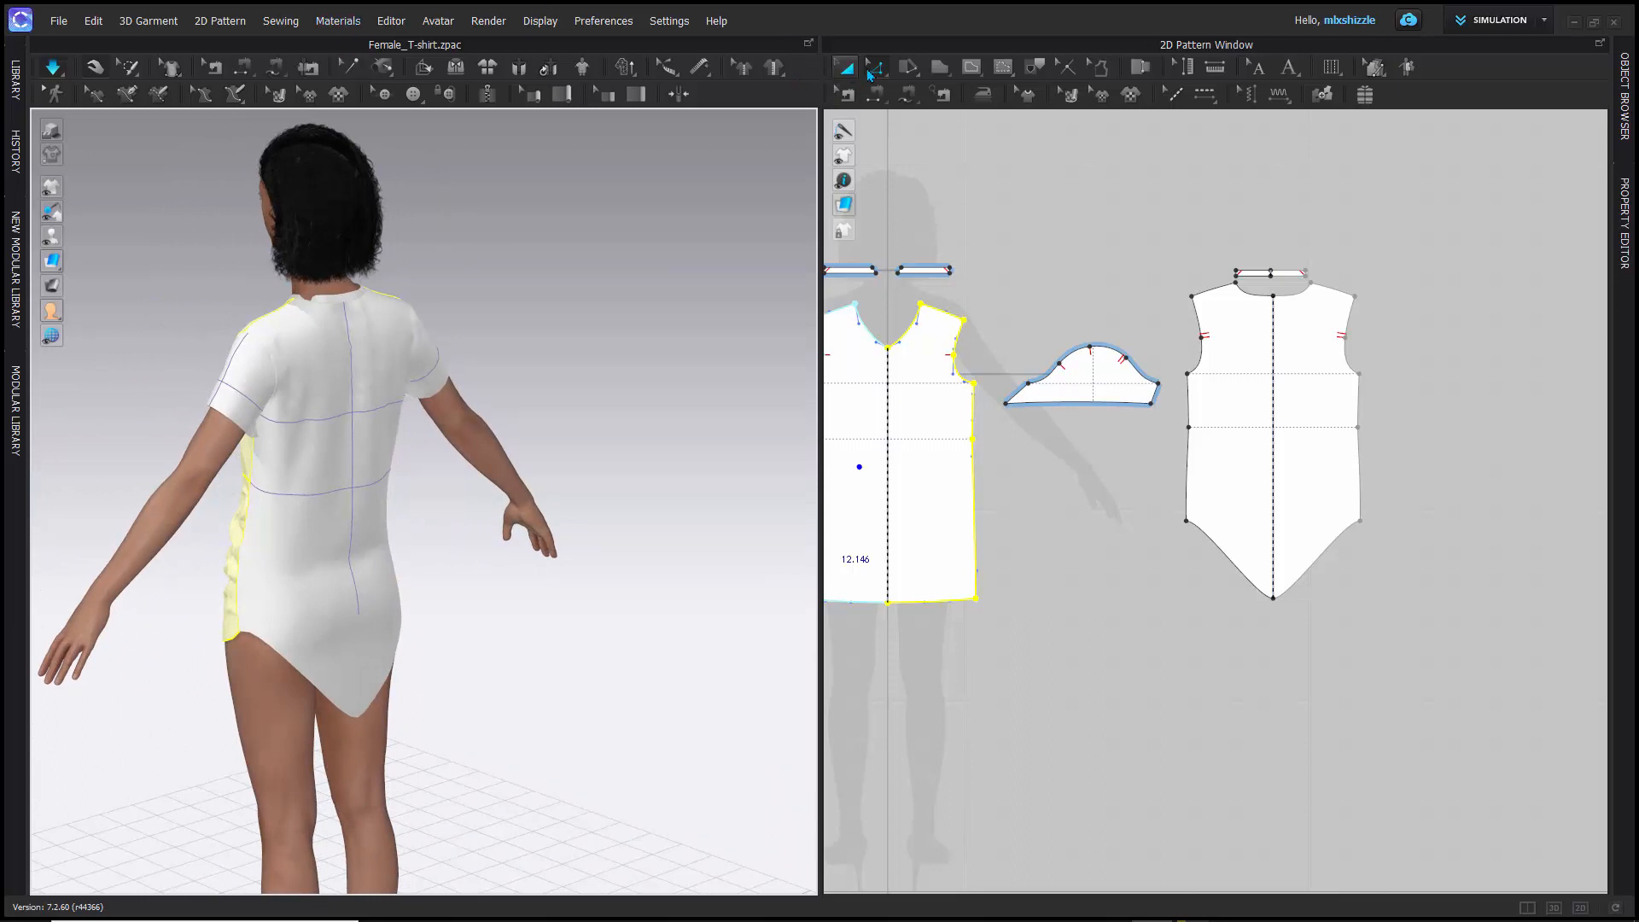
# - Choose Edit Pattern and select the short outer end line of a front neckband strip in the 2D window
pyautogui.click(875, 72)
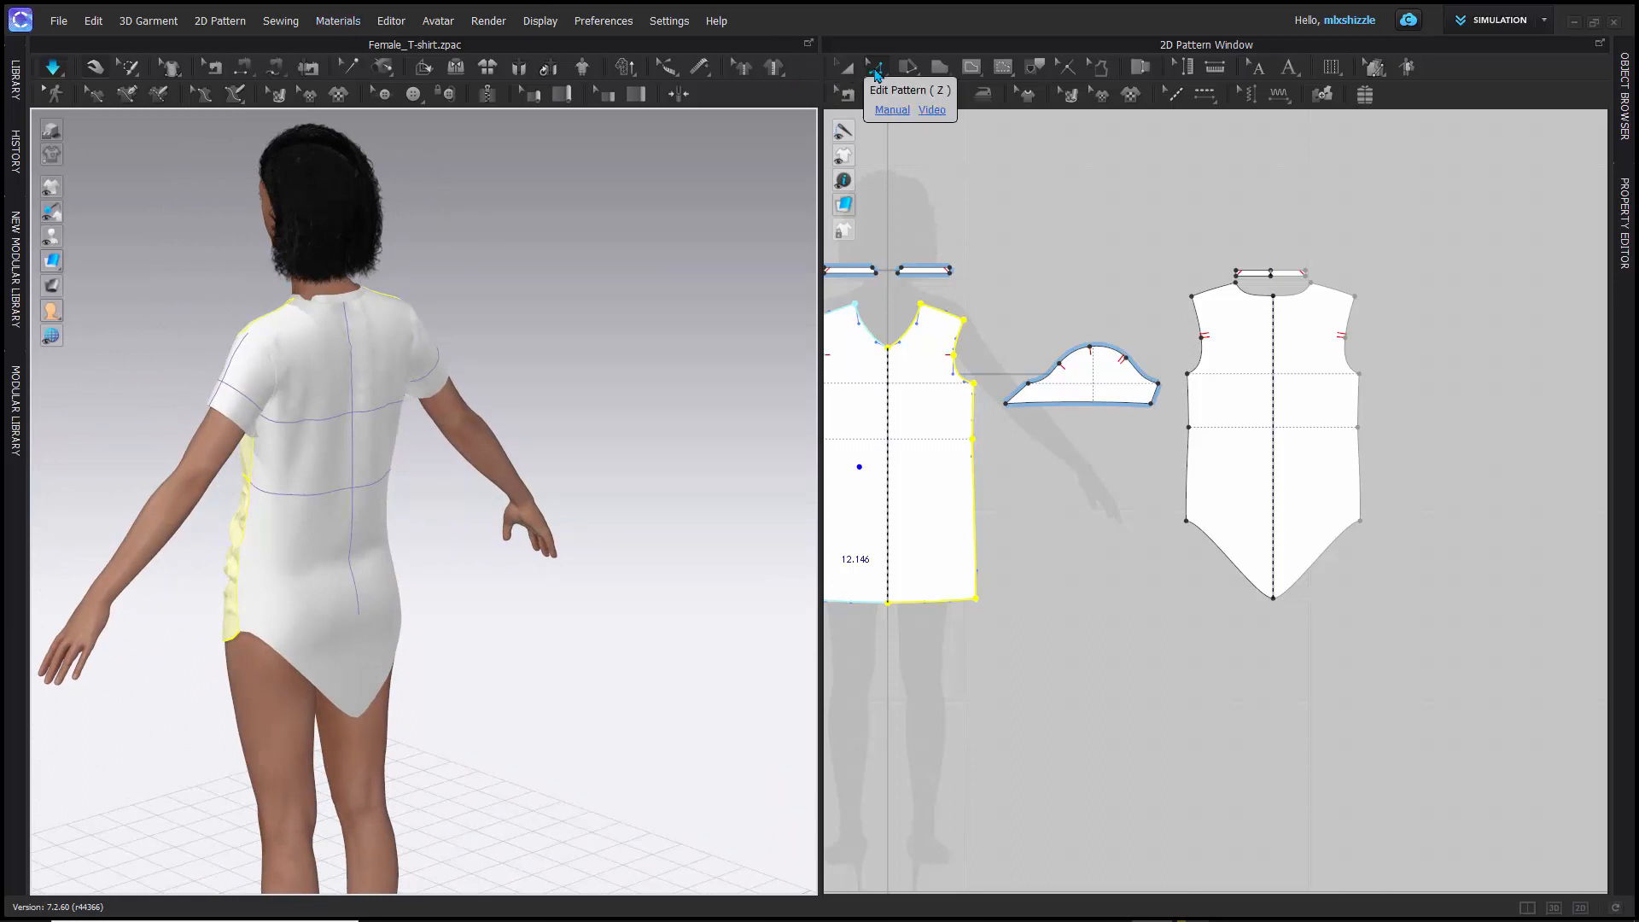
pyautogui.moveTo(975, 219); pyautogui.dragTo(1290, 290, button='middle')
pyautogui.scroll(-5, 1229, 312)
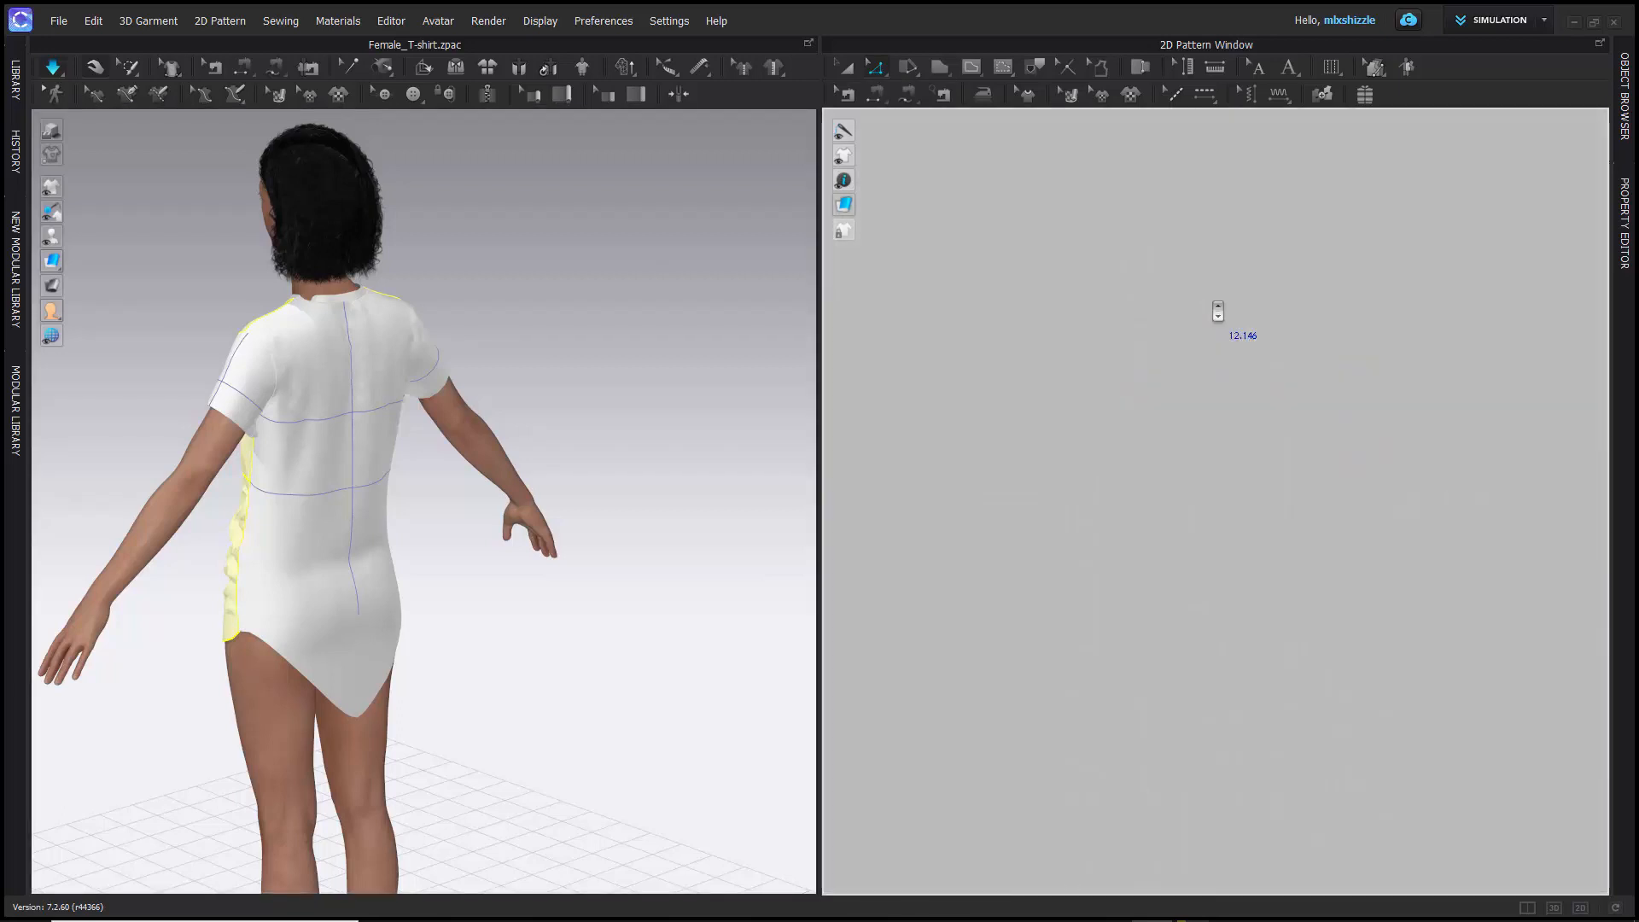
pyautogui.scroll(6, 1218, 312)
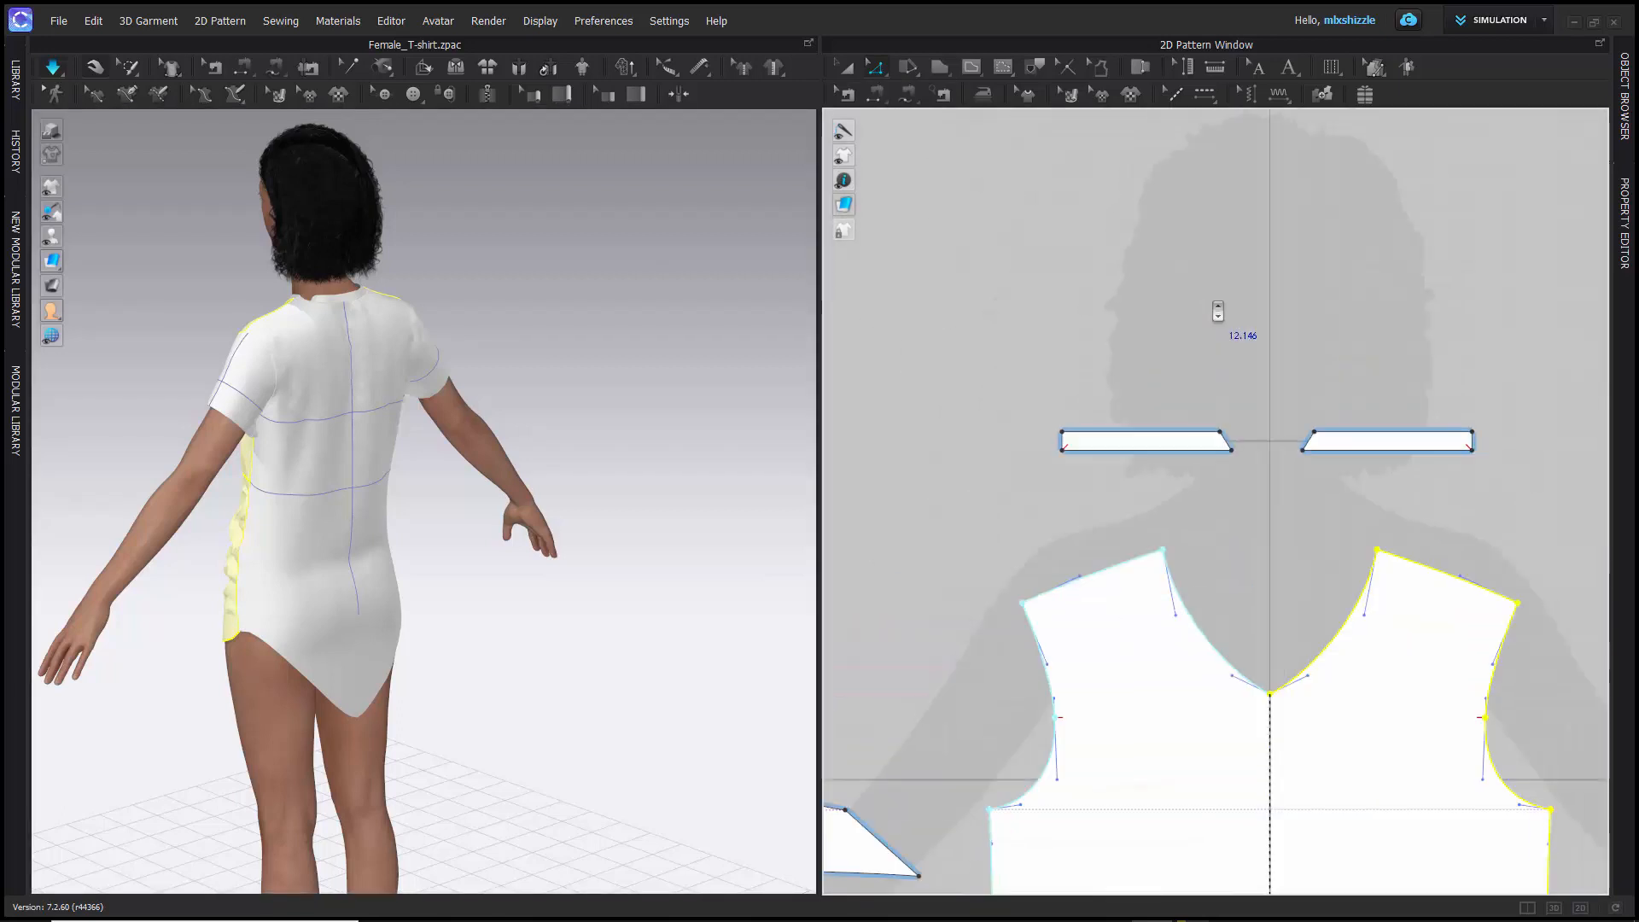
pyautogui.moveTo(1150, 335); pyautogui.dragTo(1058, 246, button='middle')
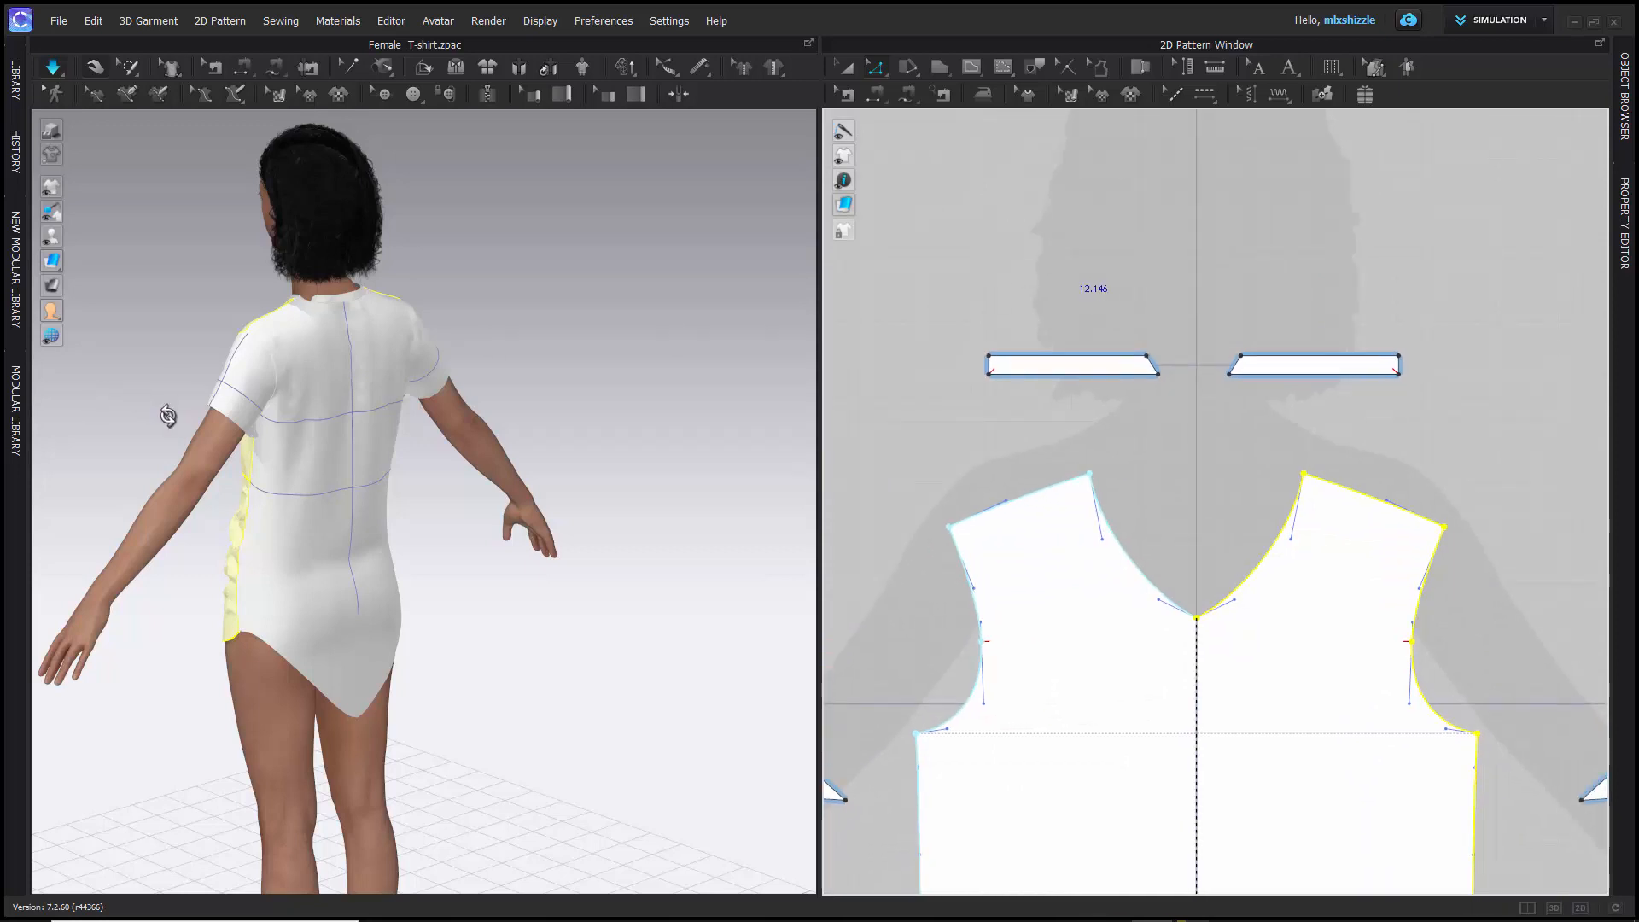
pyautogui.moveTo(162, 413); pyautogui.dragTo(378, 416, button='right')
pyautogui.press('2')
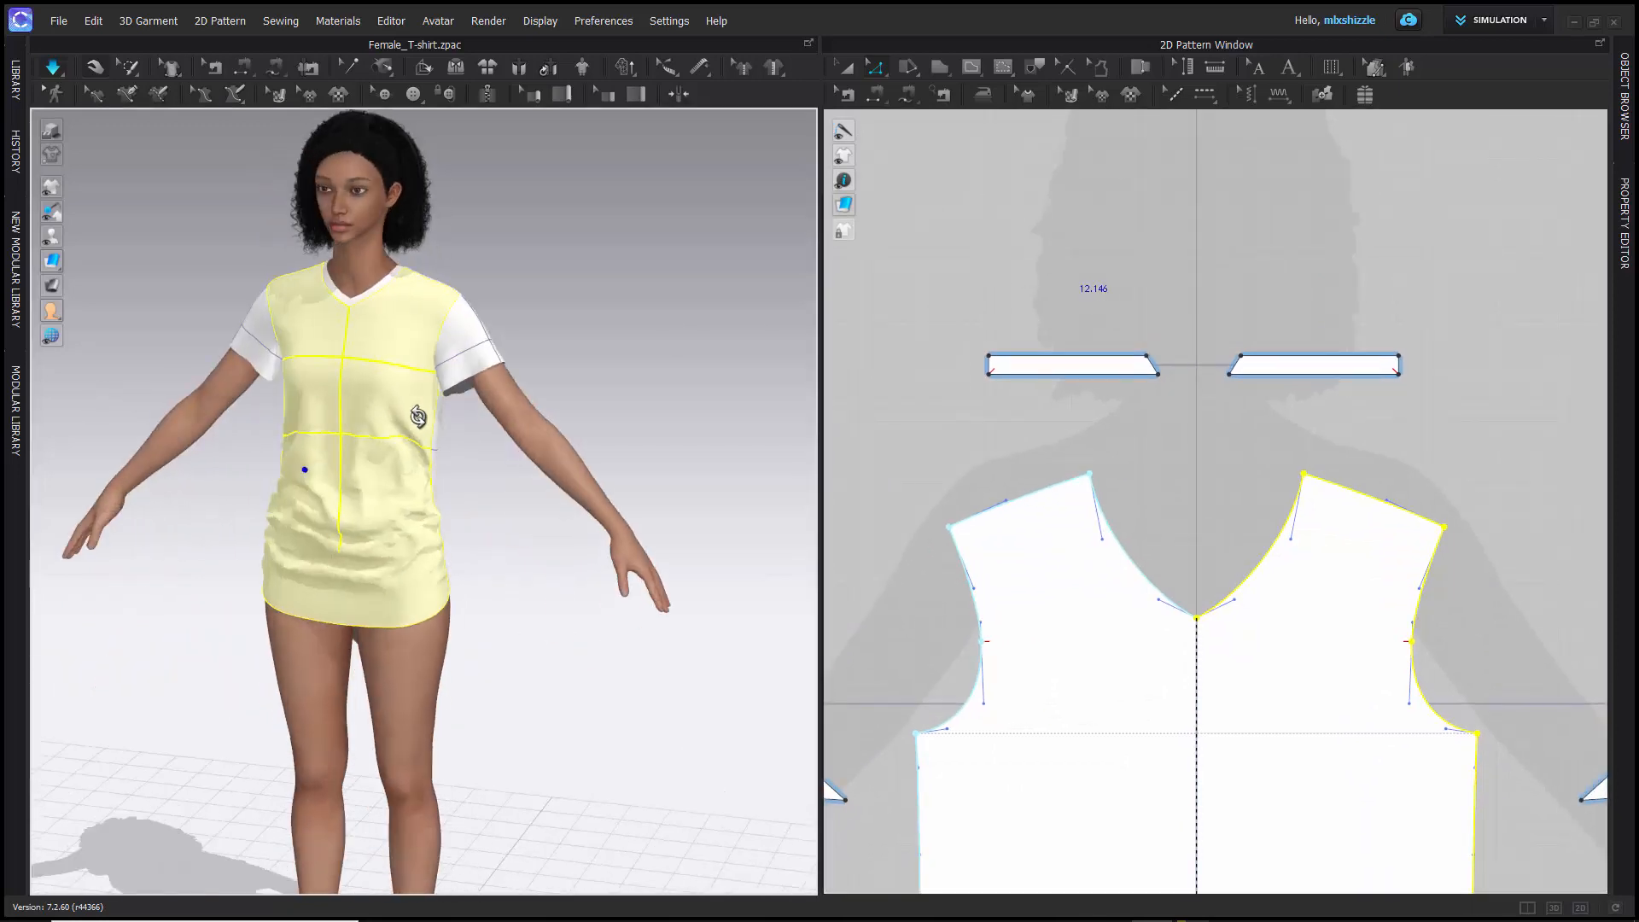
pyautogui.click(958, 336)
pyautogui.moveTo(983, 362); pyautogui.dragTo(1004, 389)
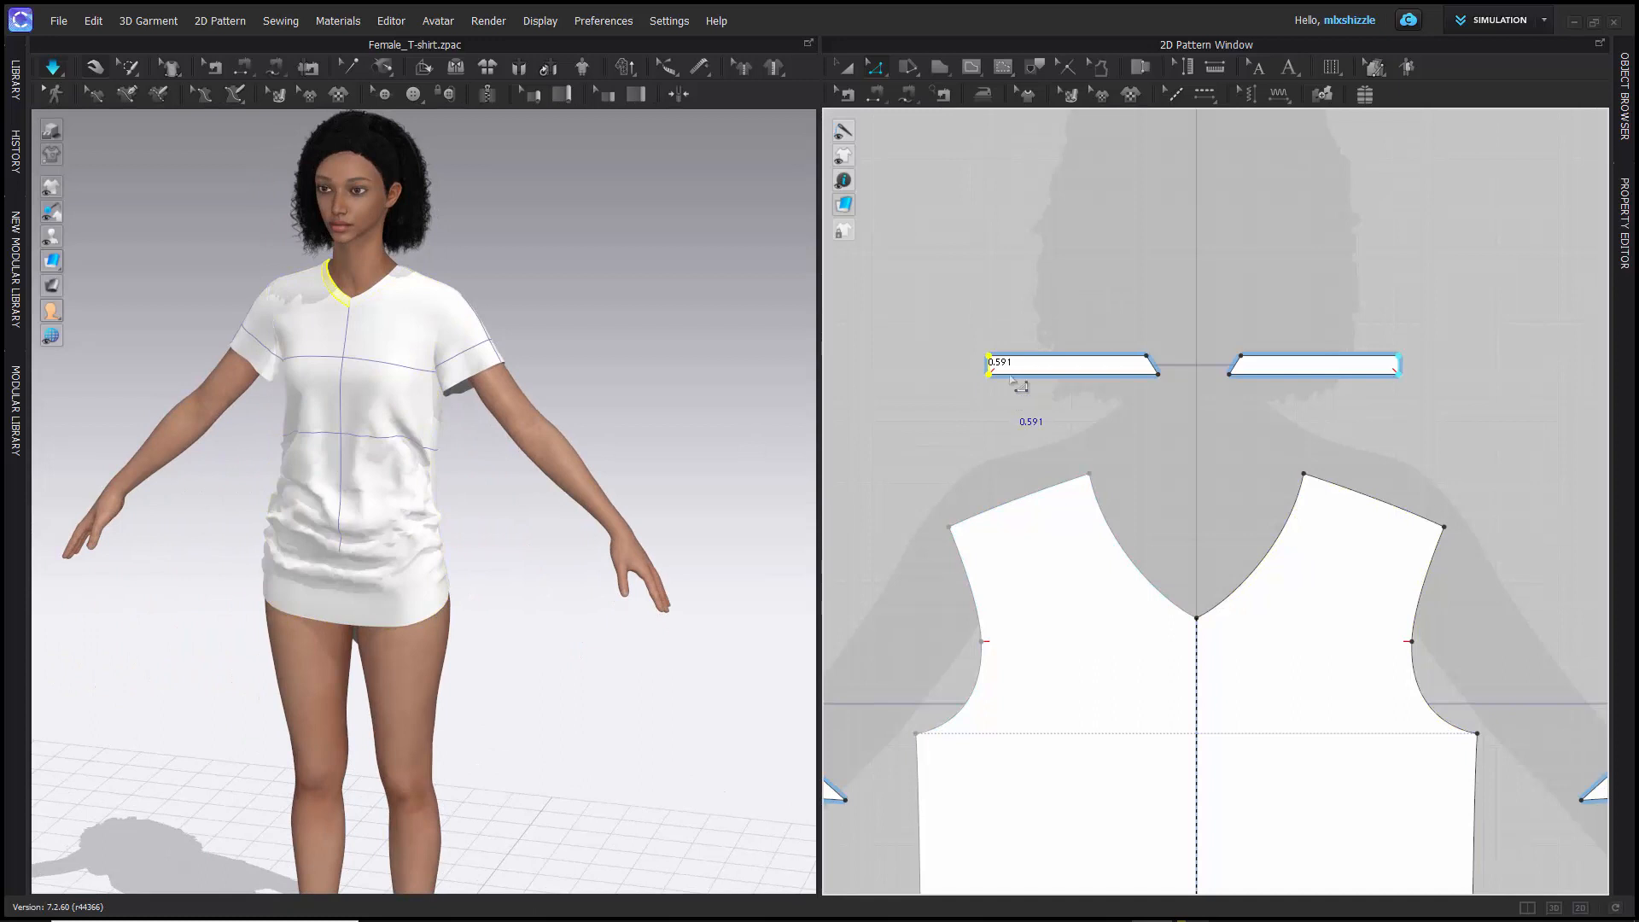
# - Move the front neckband strip's upper inner corner point toward the center line to reverse the end's slant, and simulate the garment
pyautogui.scroll(-2, 990, 343)
pyautogui.scroll(6, 994, 350)
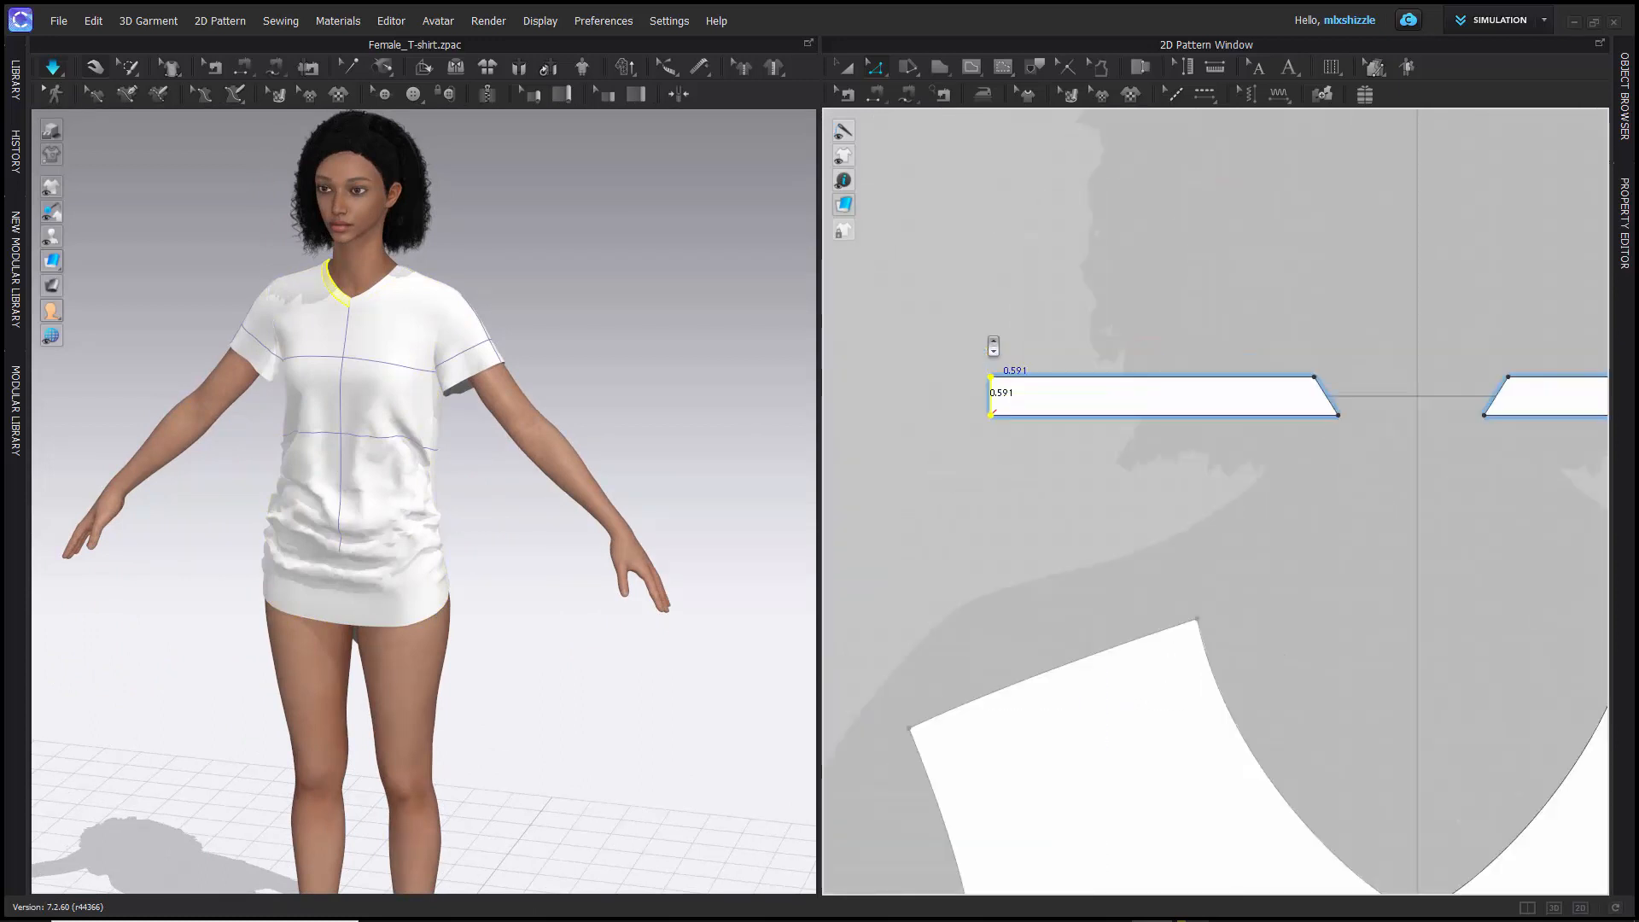
pyautogui.scroll(-2, 318, 309)
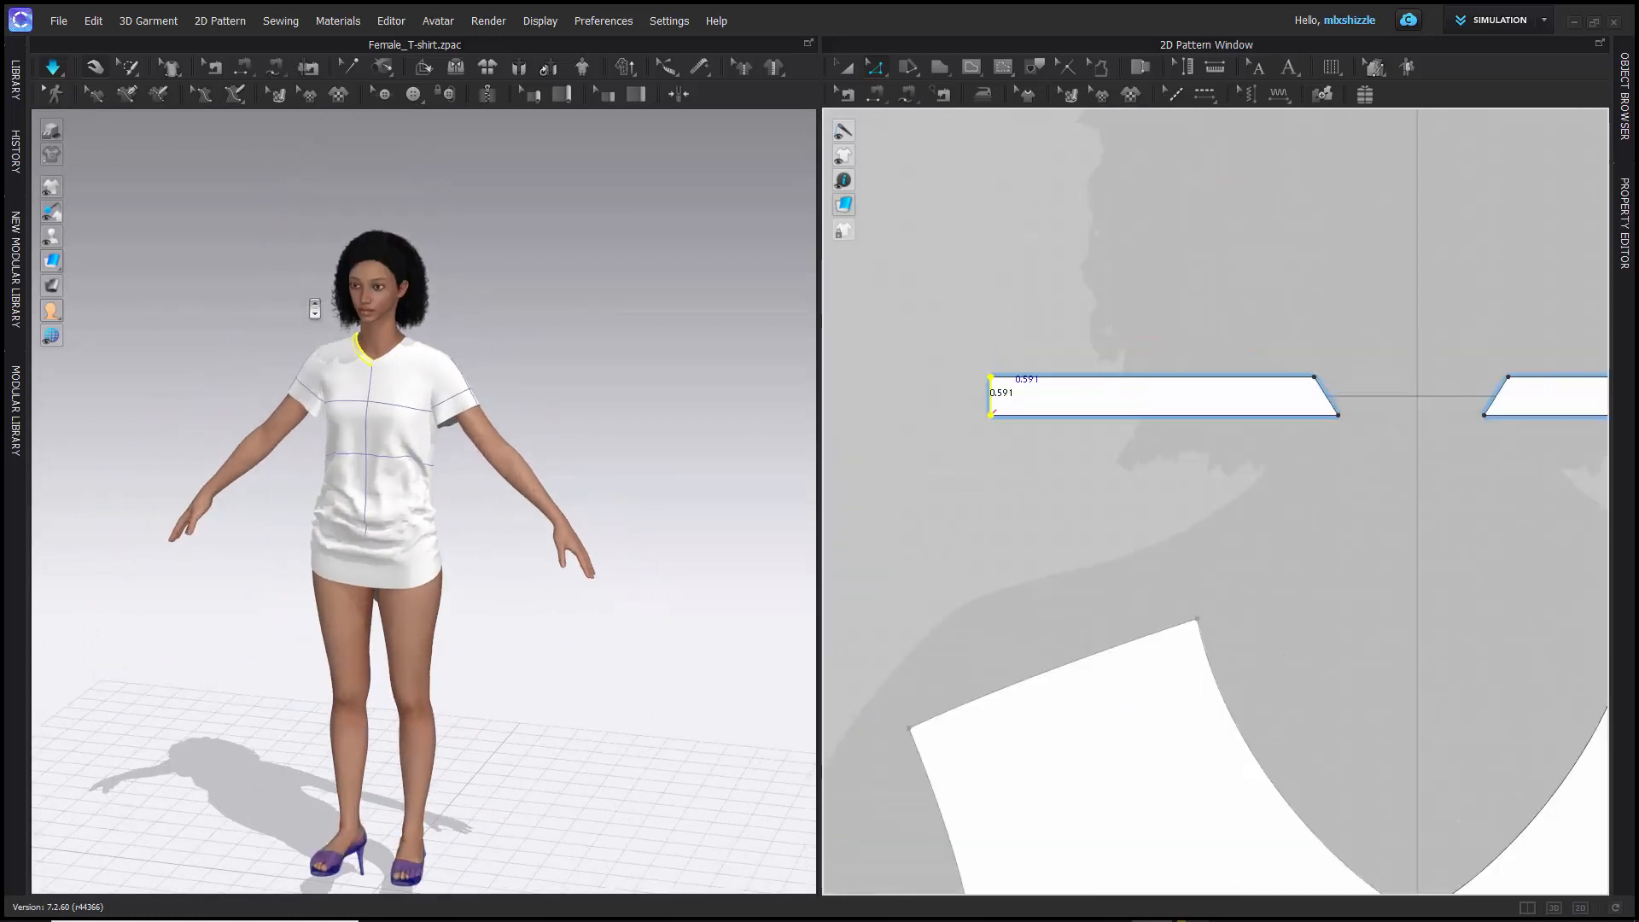
pyautogui.scroll(5, 315, 309)
pyautogui.scroll(1, 315, 309)
pyautogui.moveTo(305, 222); pyautogui.dragTo(323, 282, button='middle')
pyautogui.click(1334, 401)
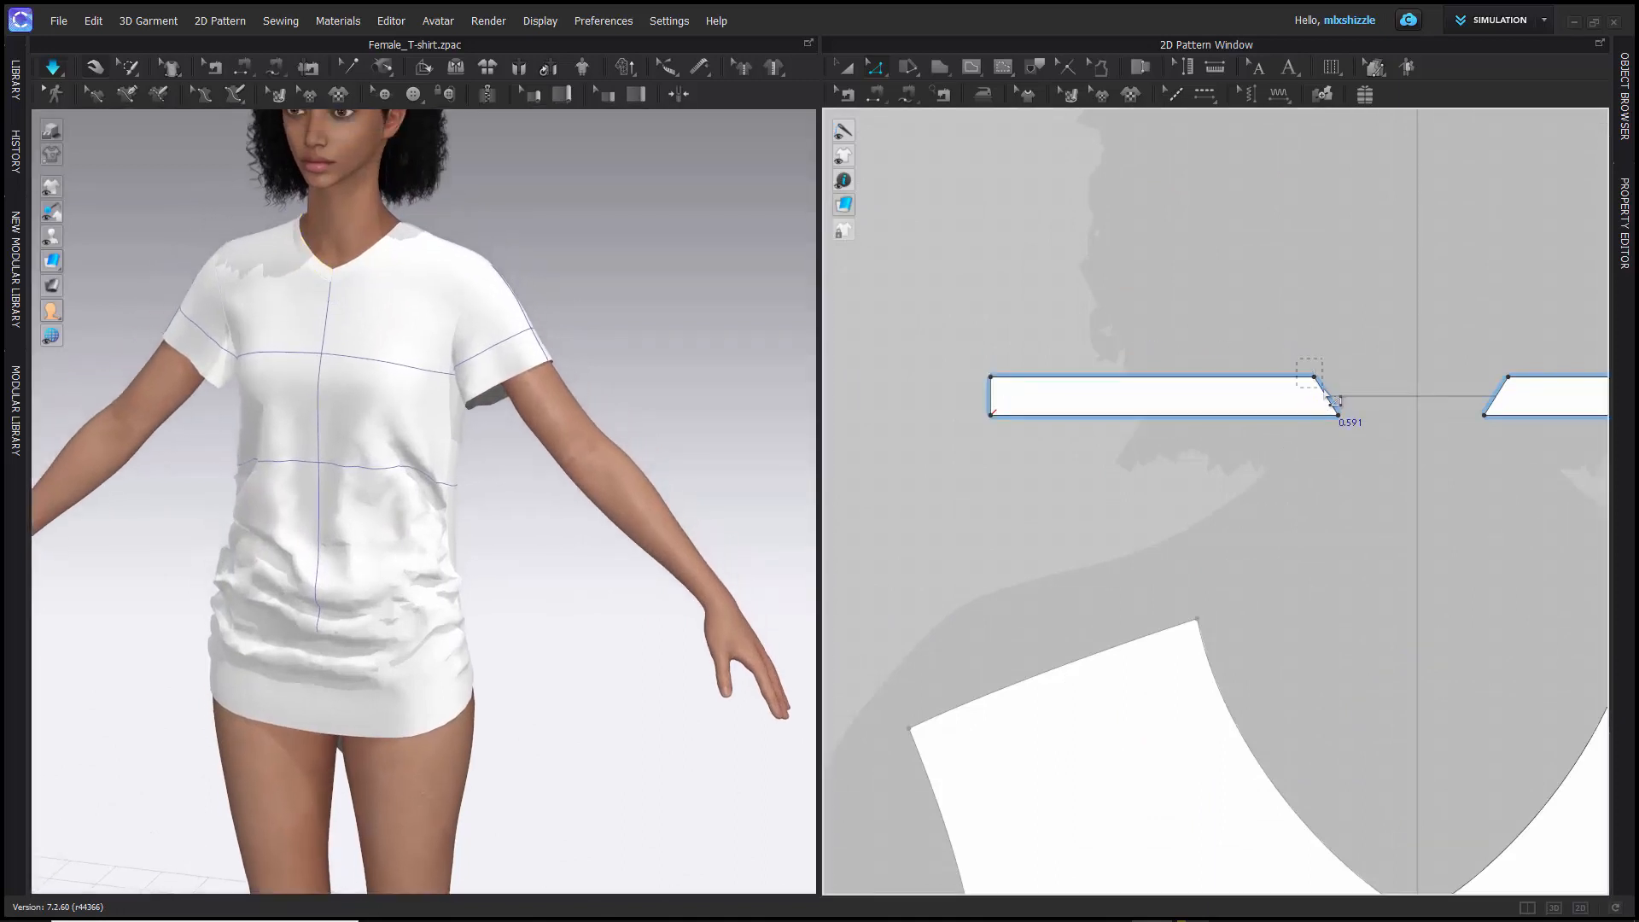
pyautogui.moveTo(1315, 377); pyautogui.dragTo(1355, 376)
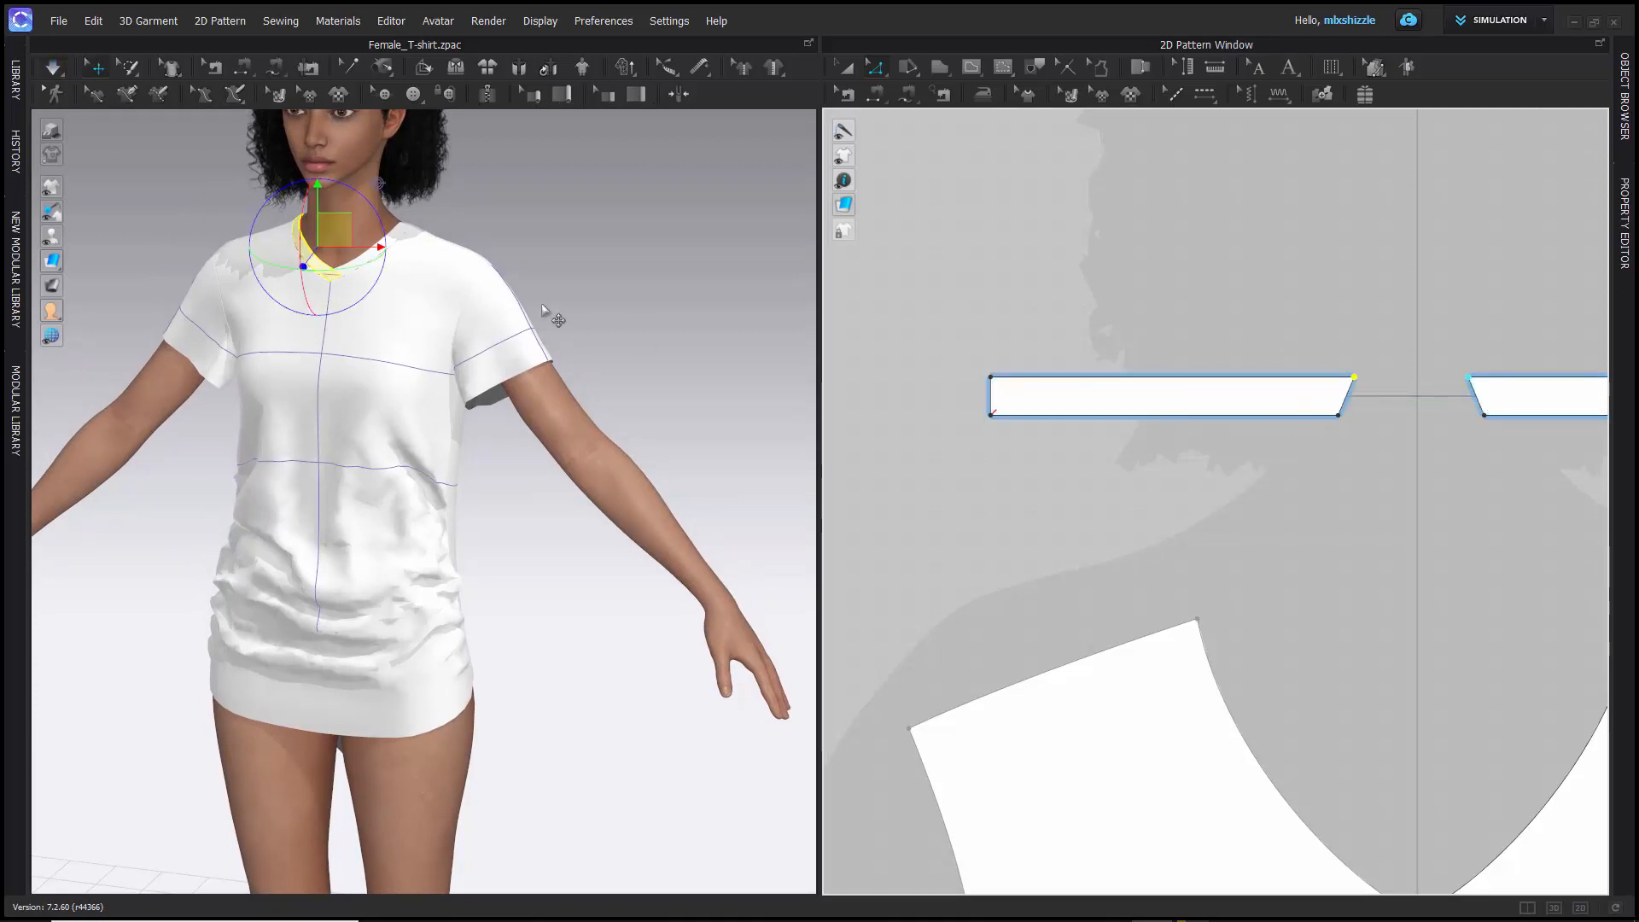
pyautogui.press('space')
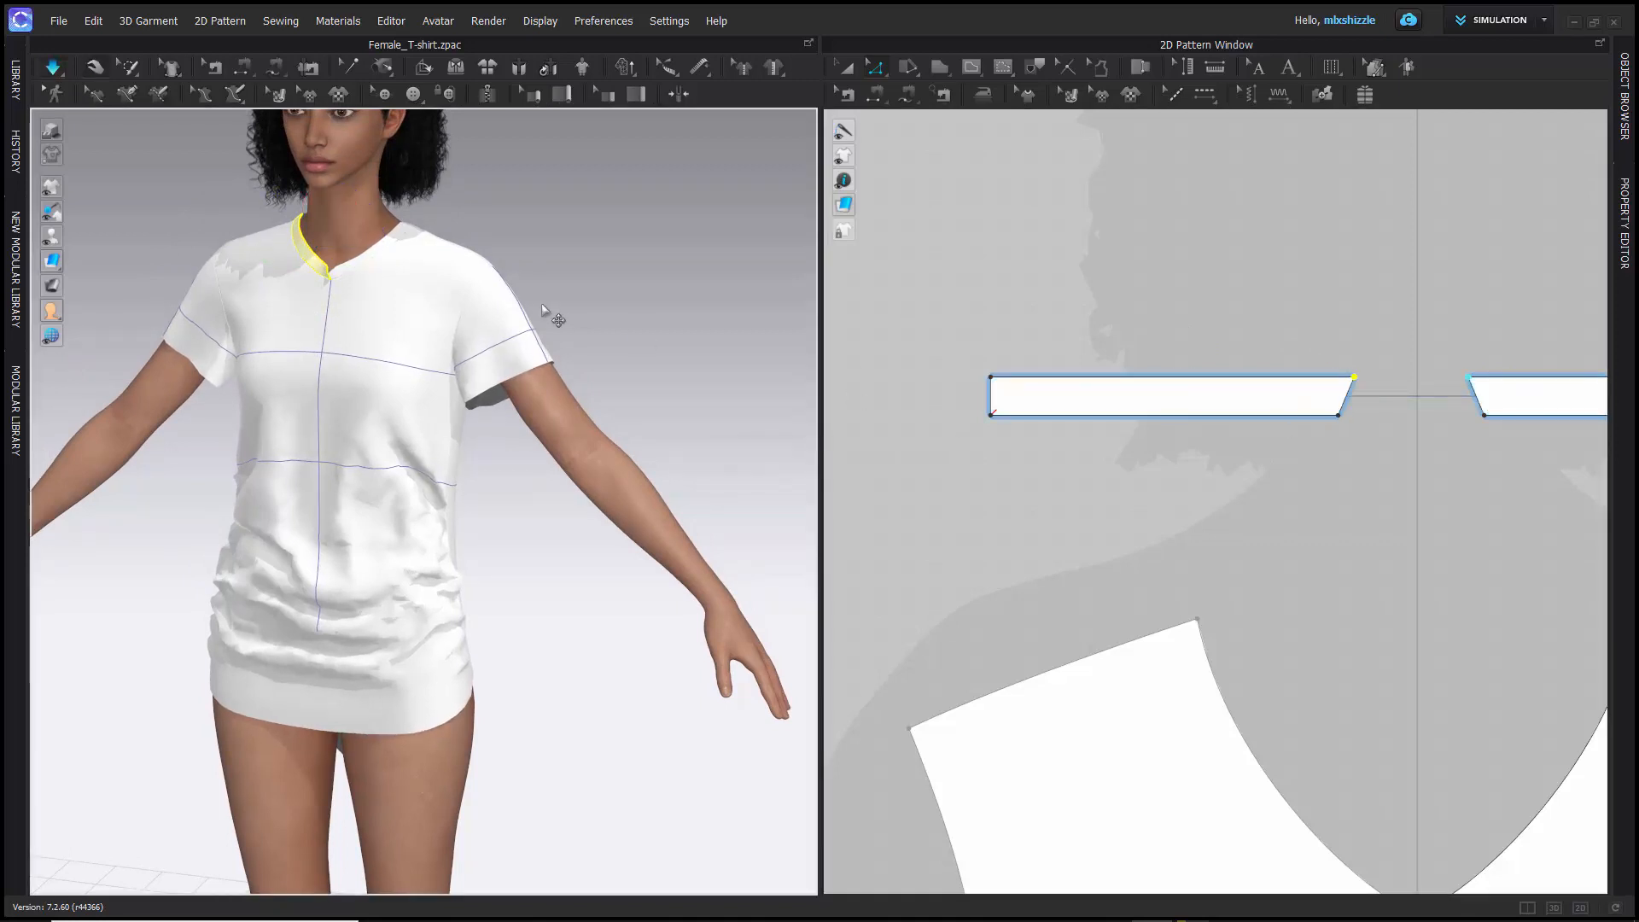
# - Simulate the garment again and inspect in 3D how the reversed neckband ends meet at the V-neck's point
pyautogui.scroll(-3, 308, 271)
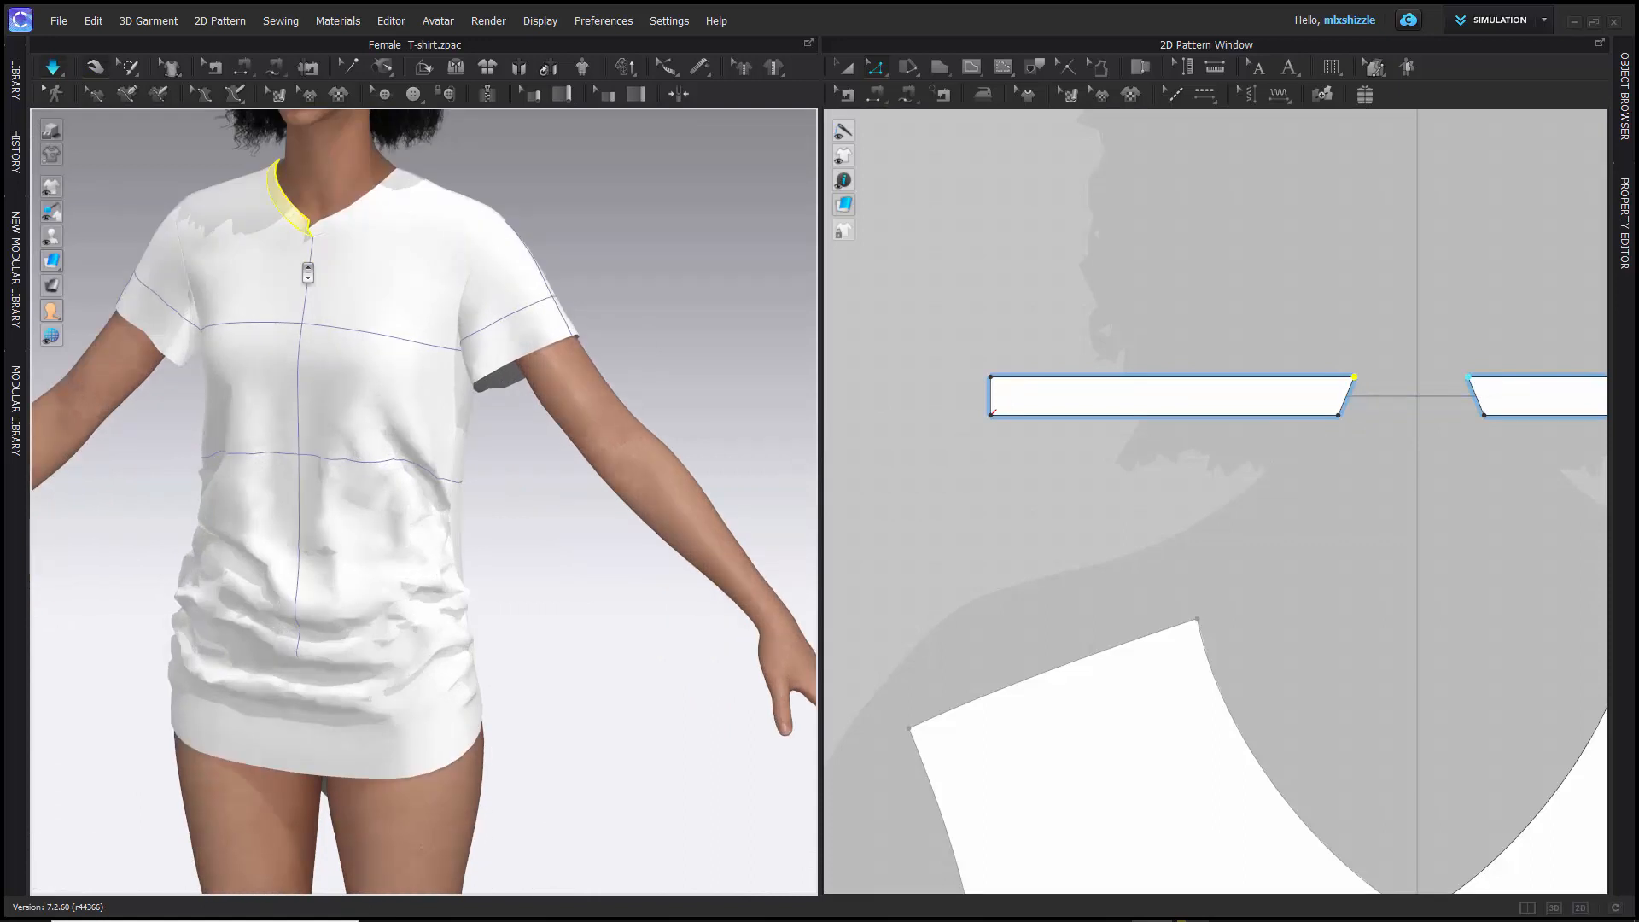
pyautogui.scroll(3, 438, 491)
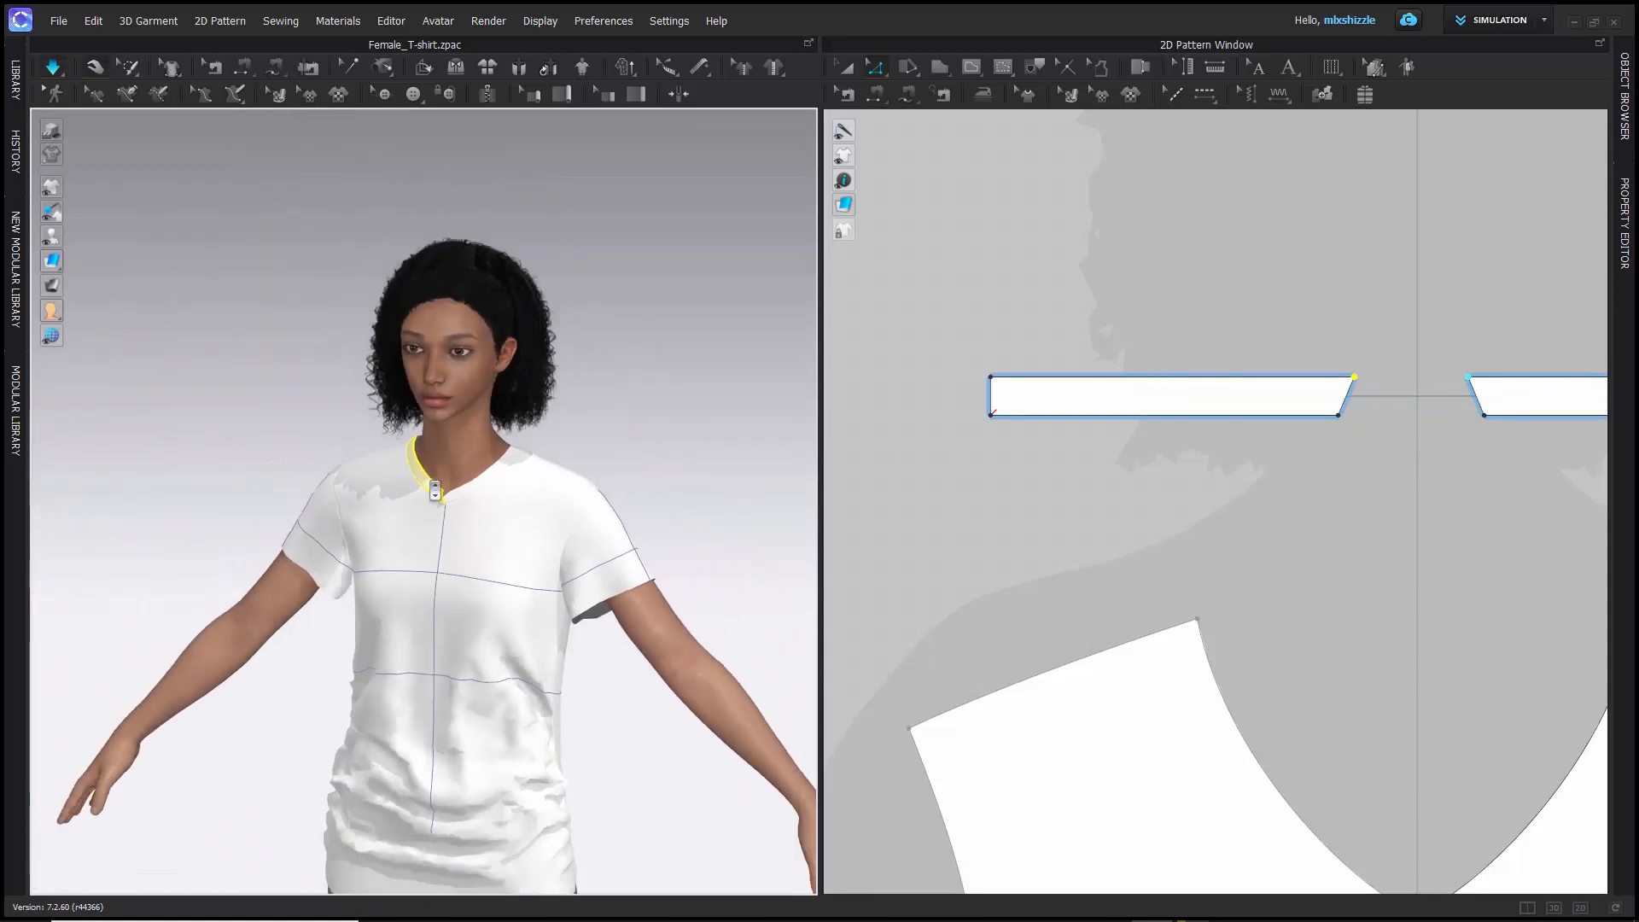
pyautogui.scroll(5, 438, 491)
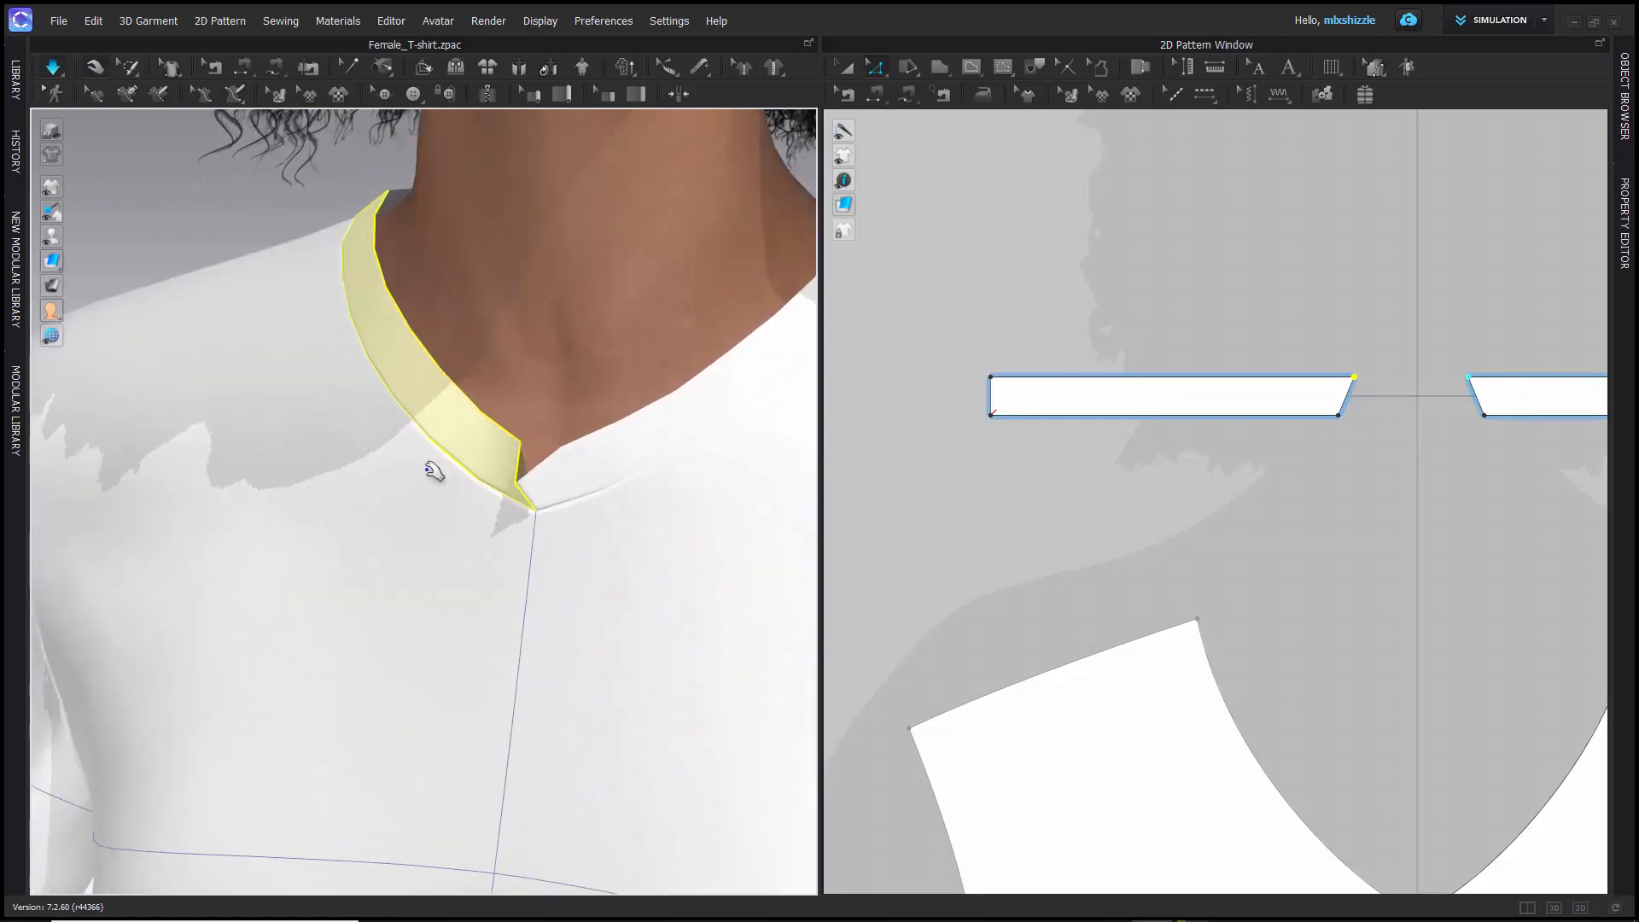
pyautogui.moveTo(446, 464)
pyautogui.mouseDown(button='right')
pyautogui.moveTo(427, 517)
pyautogui.moveTo(453, 479)
pyautogui.mouseUp(button='right')
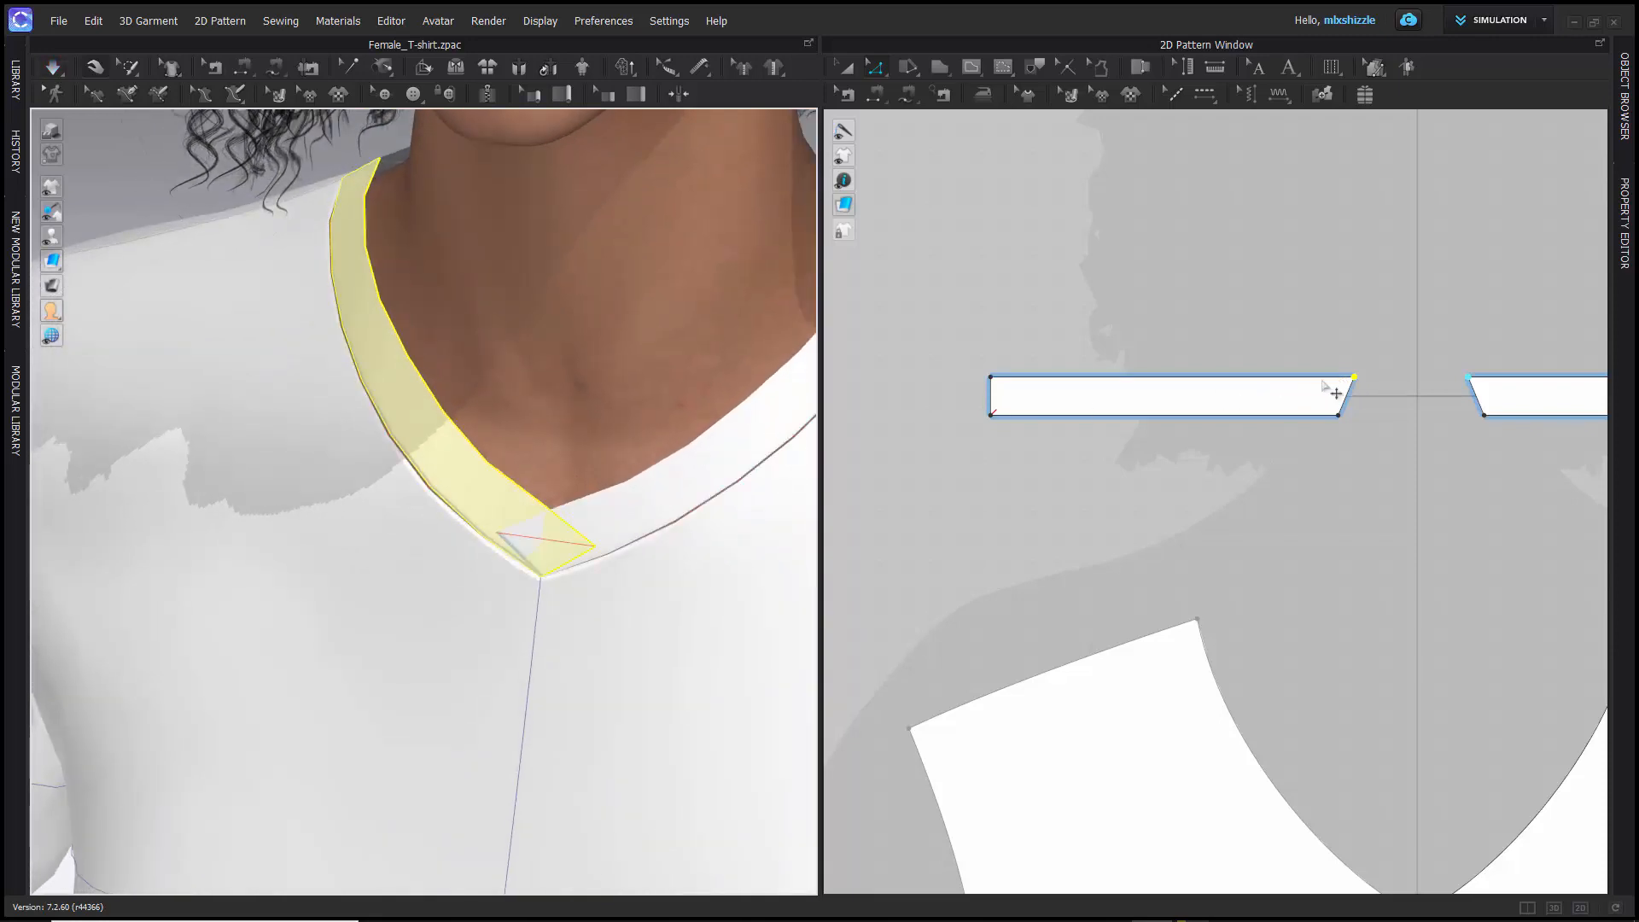
pyautogui.scroll(3, 578, 549)
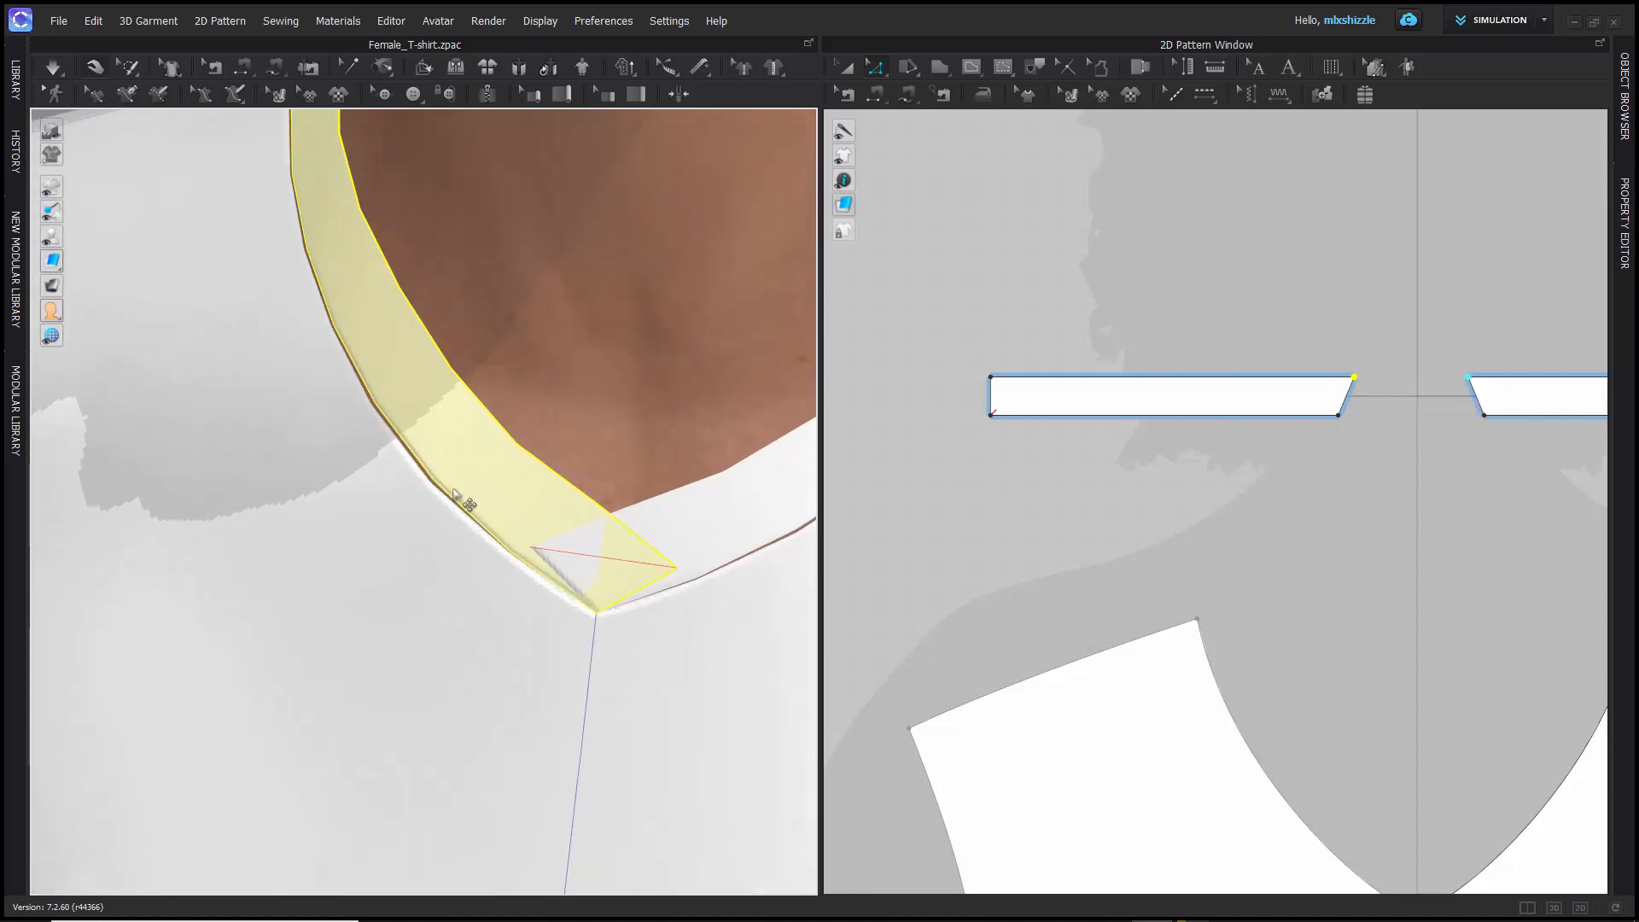
pyautogui.press('space')
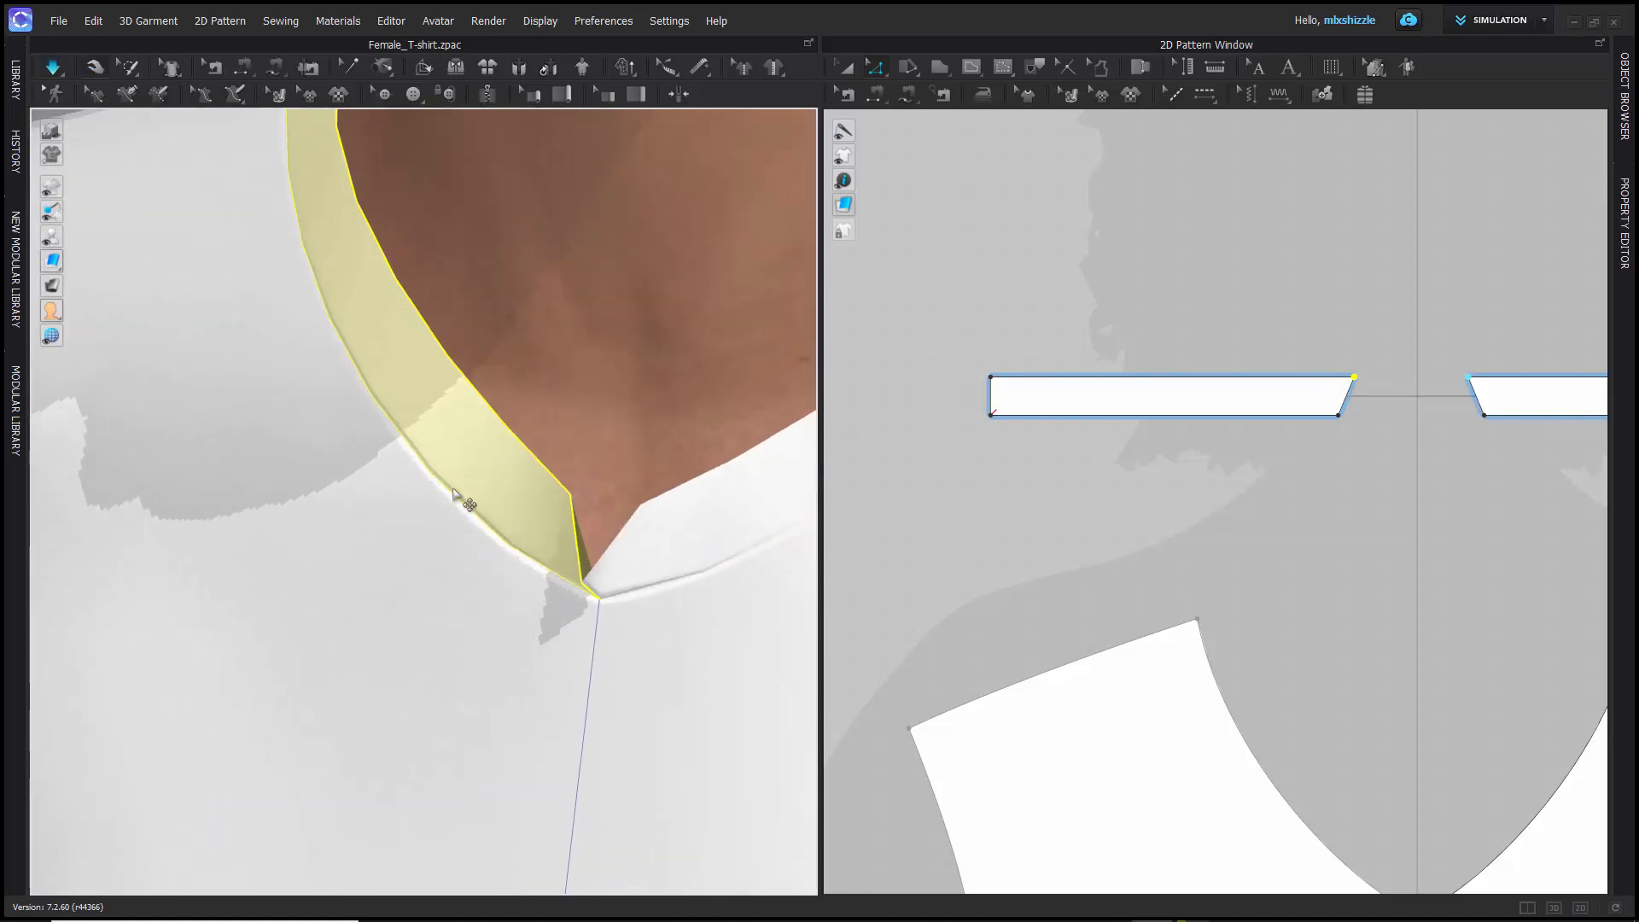
pyautogui.scroll(-5, 456, 495)
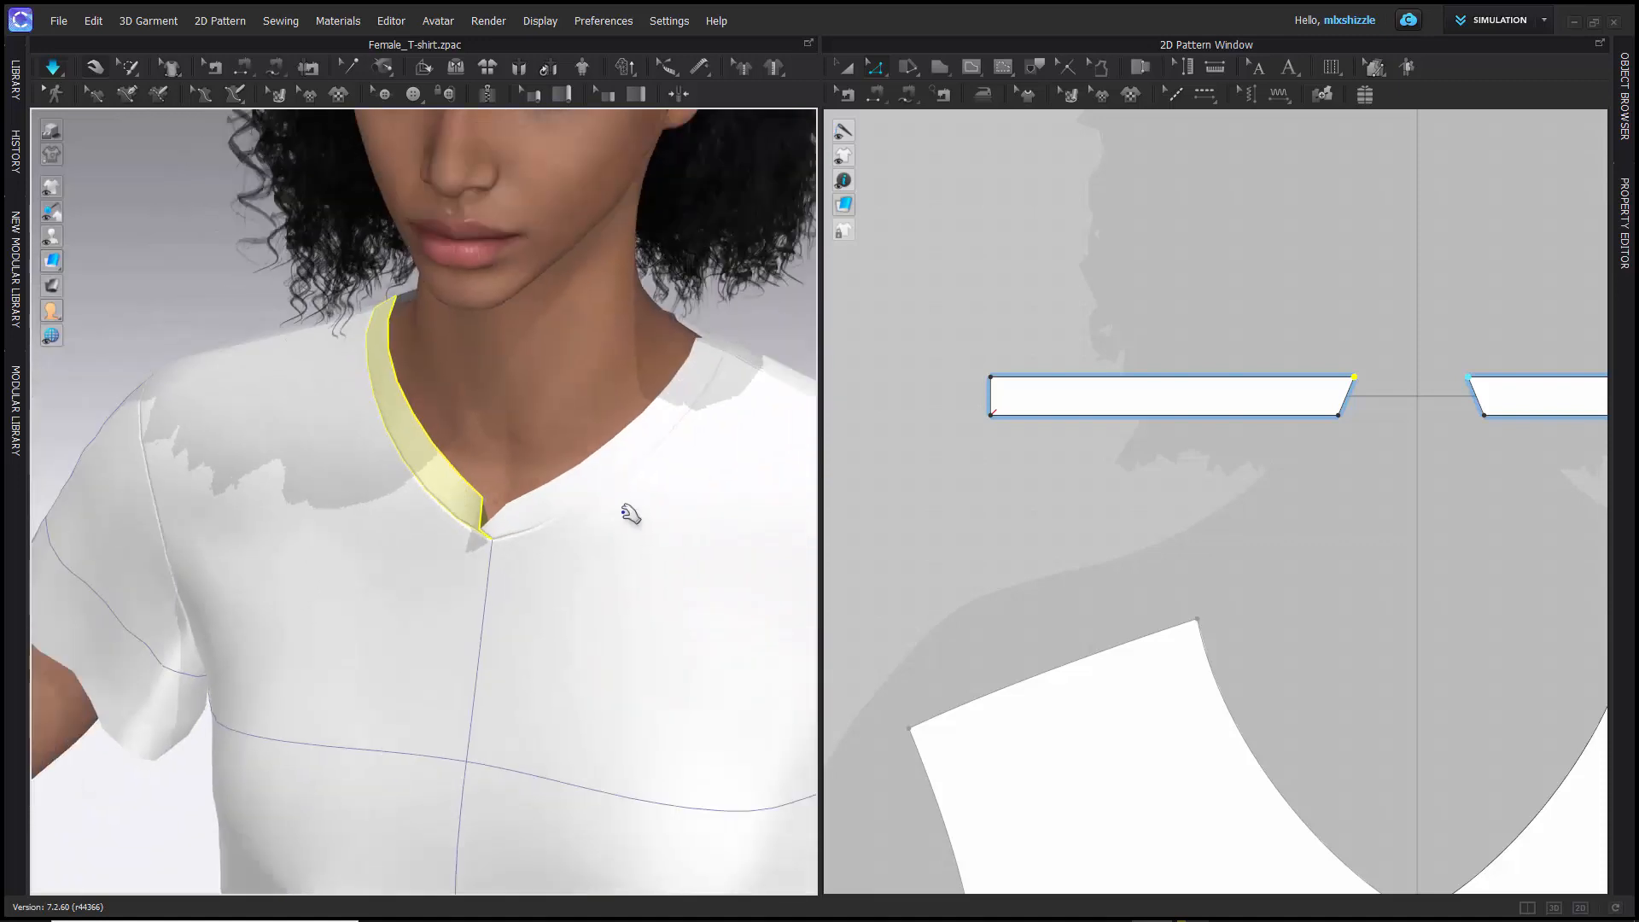
pyautogui.click(971, 605)
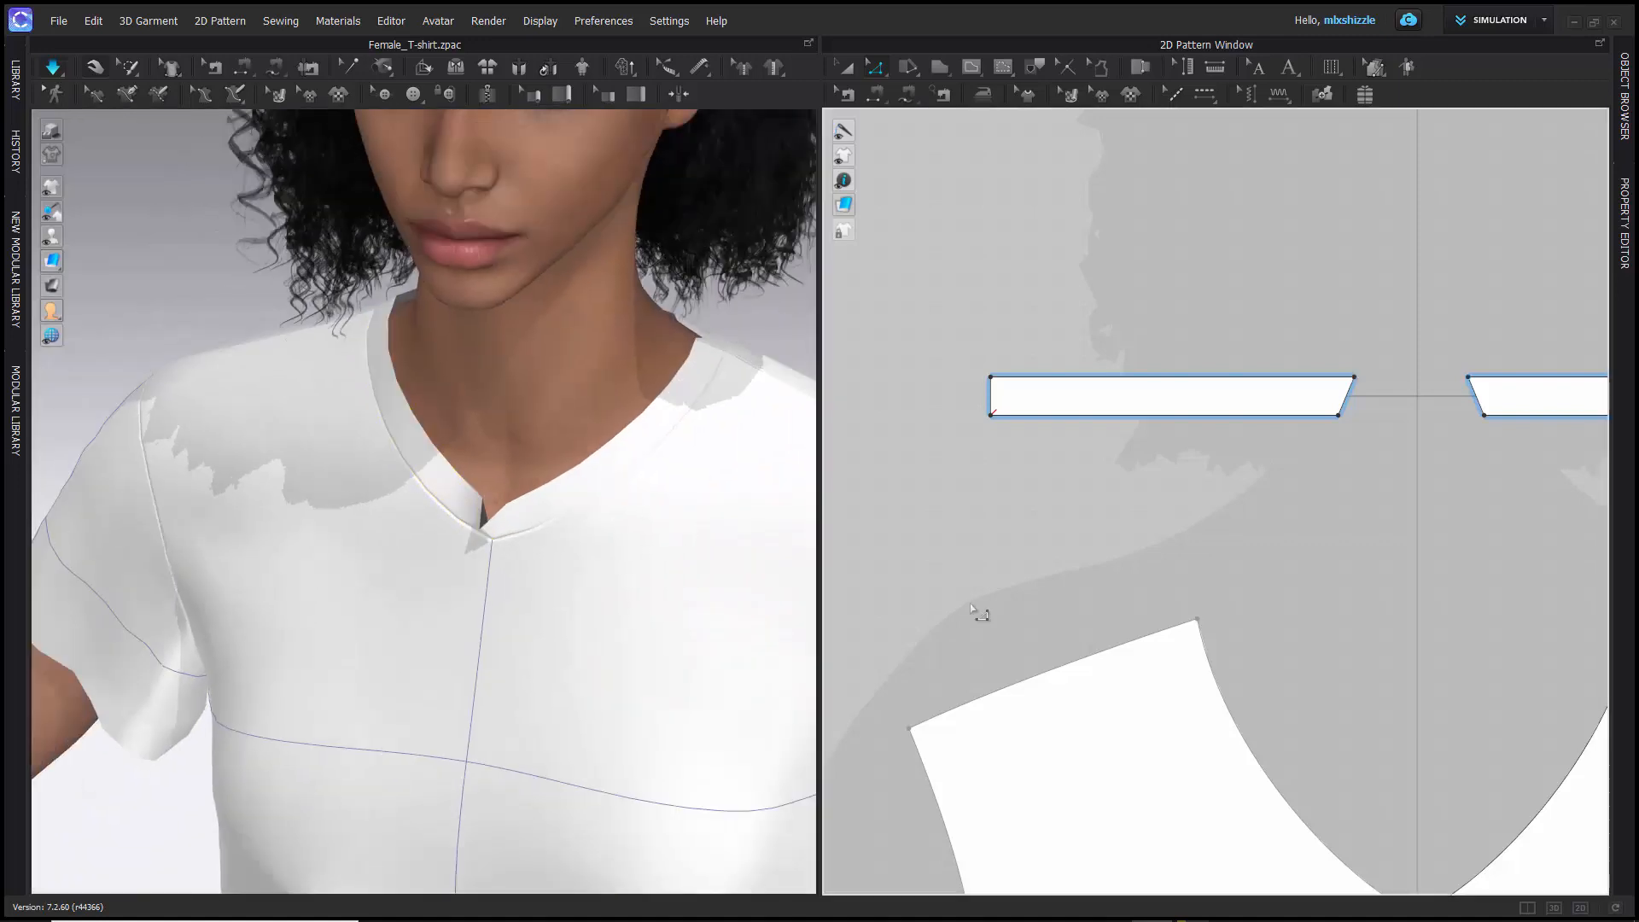
# - Undo the last simulation and the front neckband corner point move, restoring the original slant of the strip ends
pyautogui.hotkey('ctrl', 'z')
pyautogui.hotkey('ctrl', 'z')
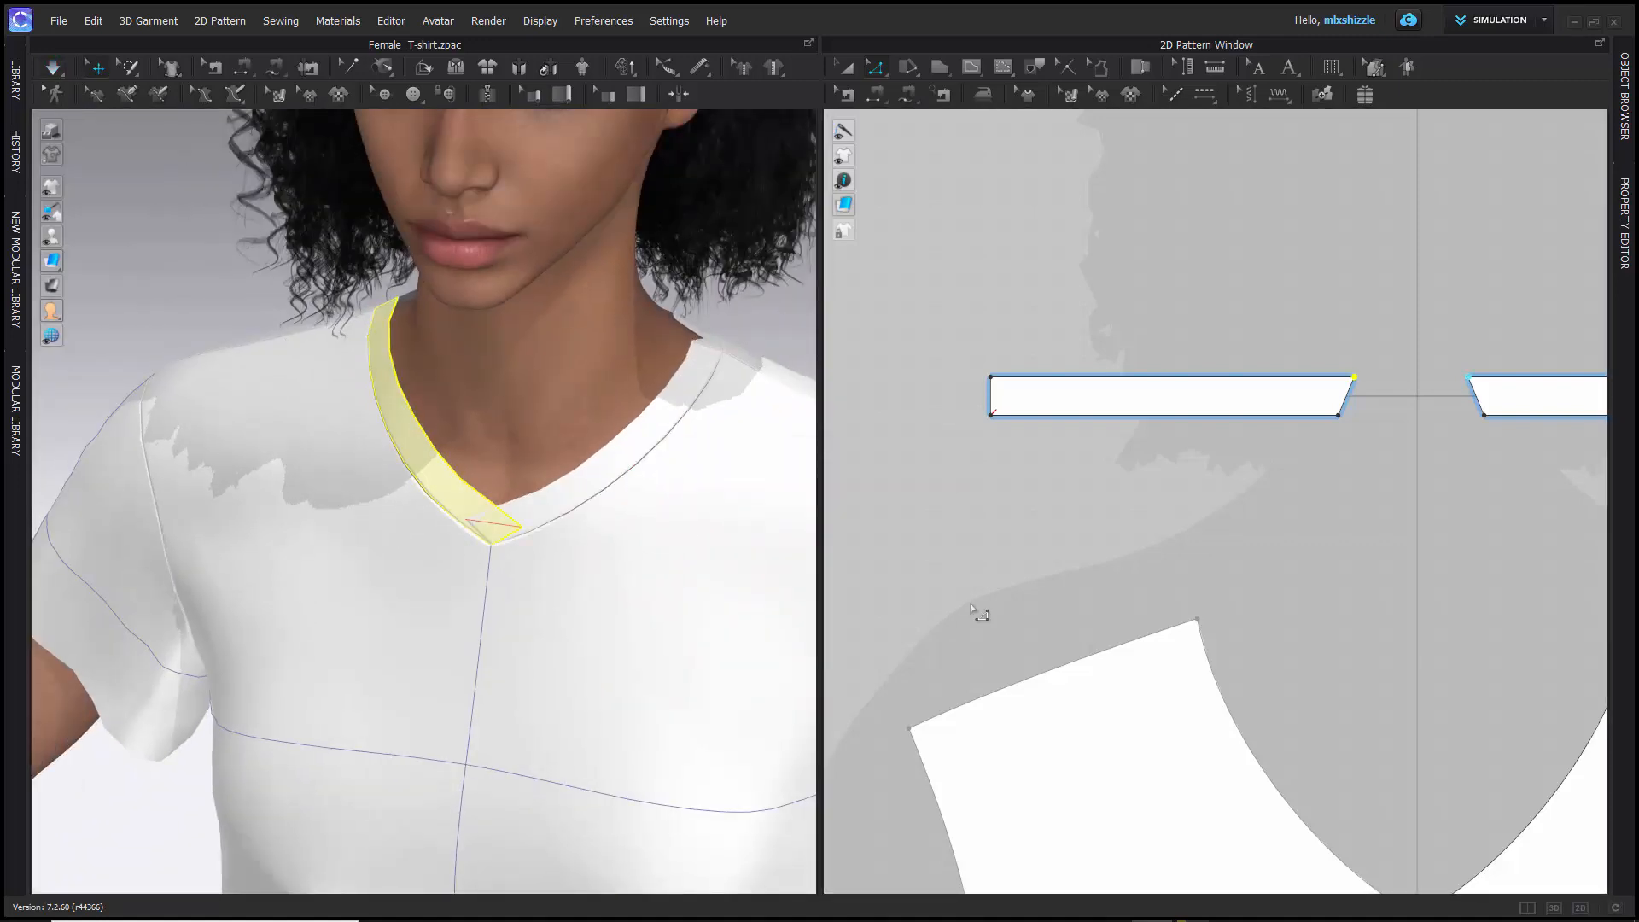
pyautogui.hotkey('ctrl', 'z')
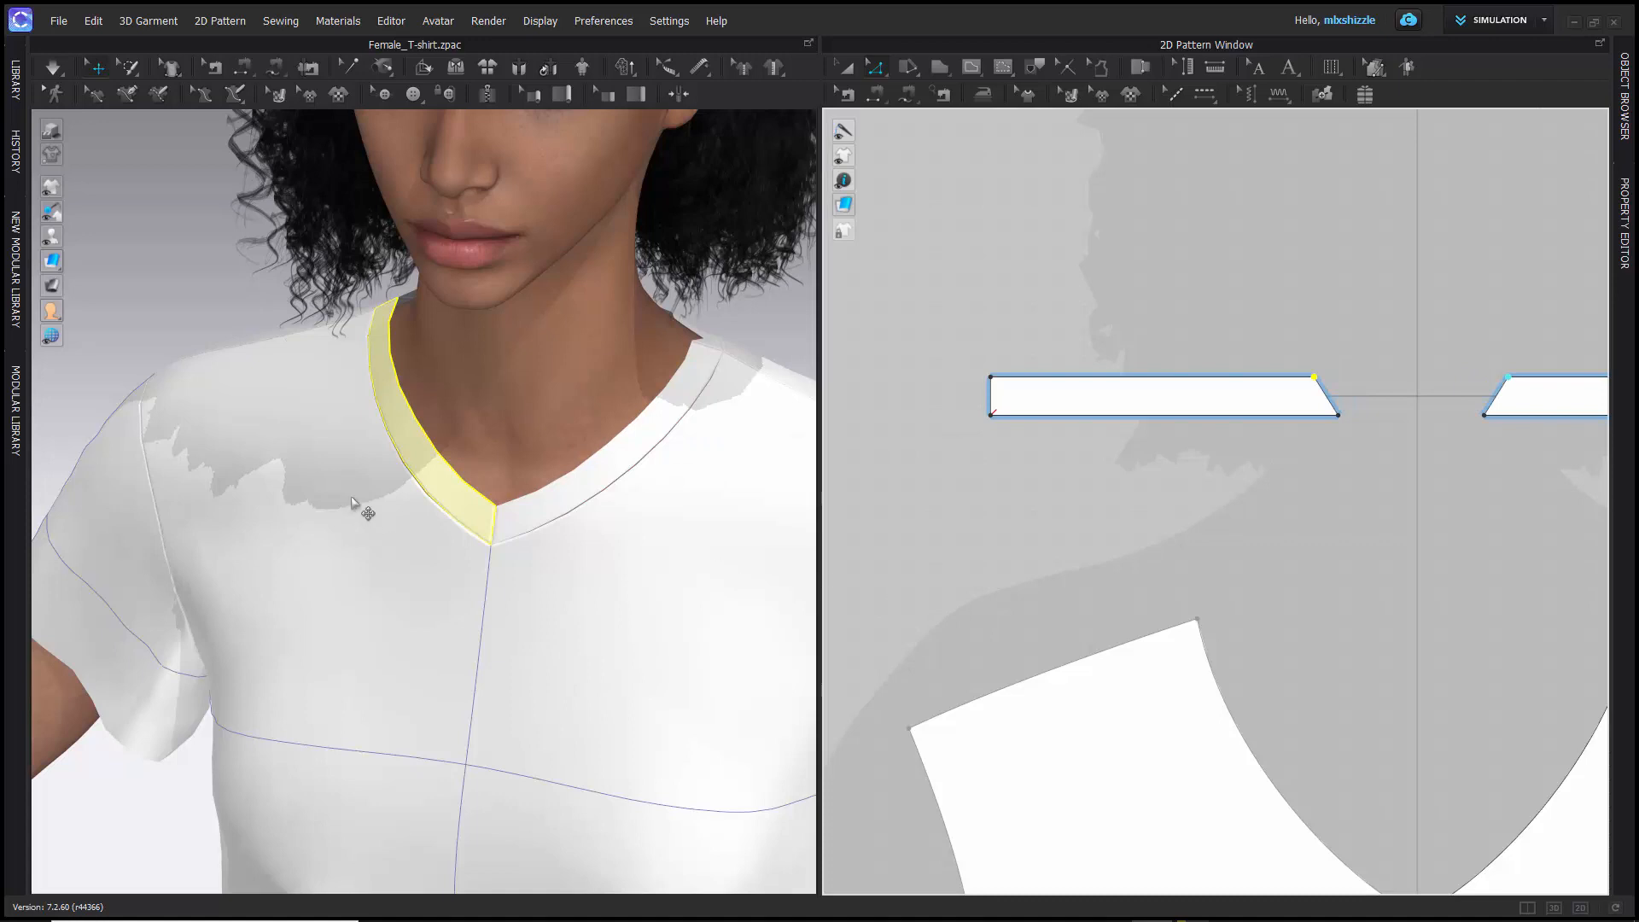
pyautogui.scroll(2, 363, 499)
pyautogui.scroll(-5, 361, 497)
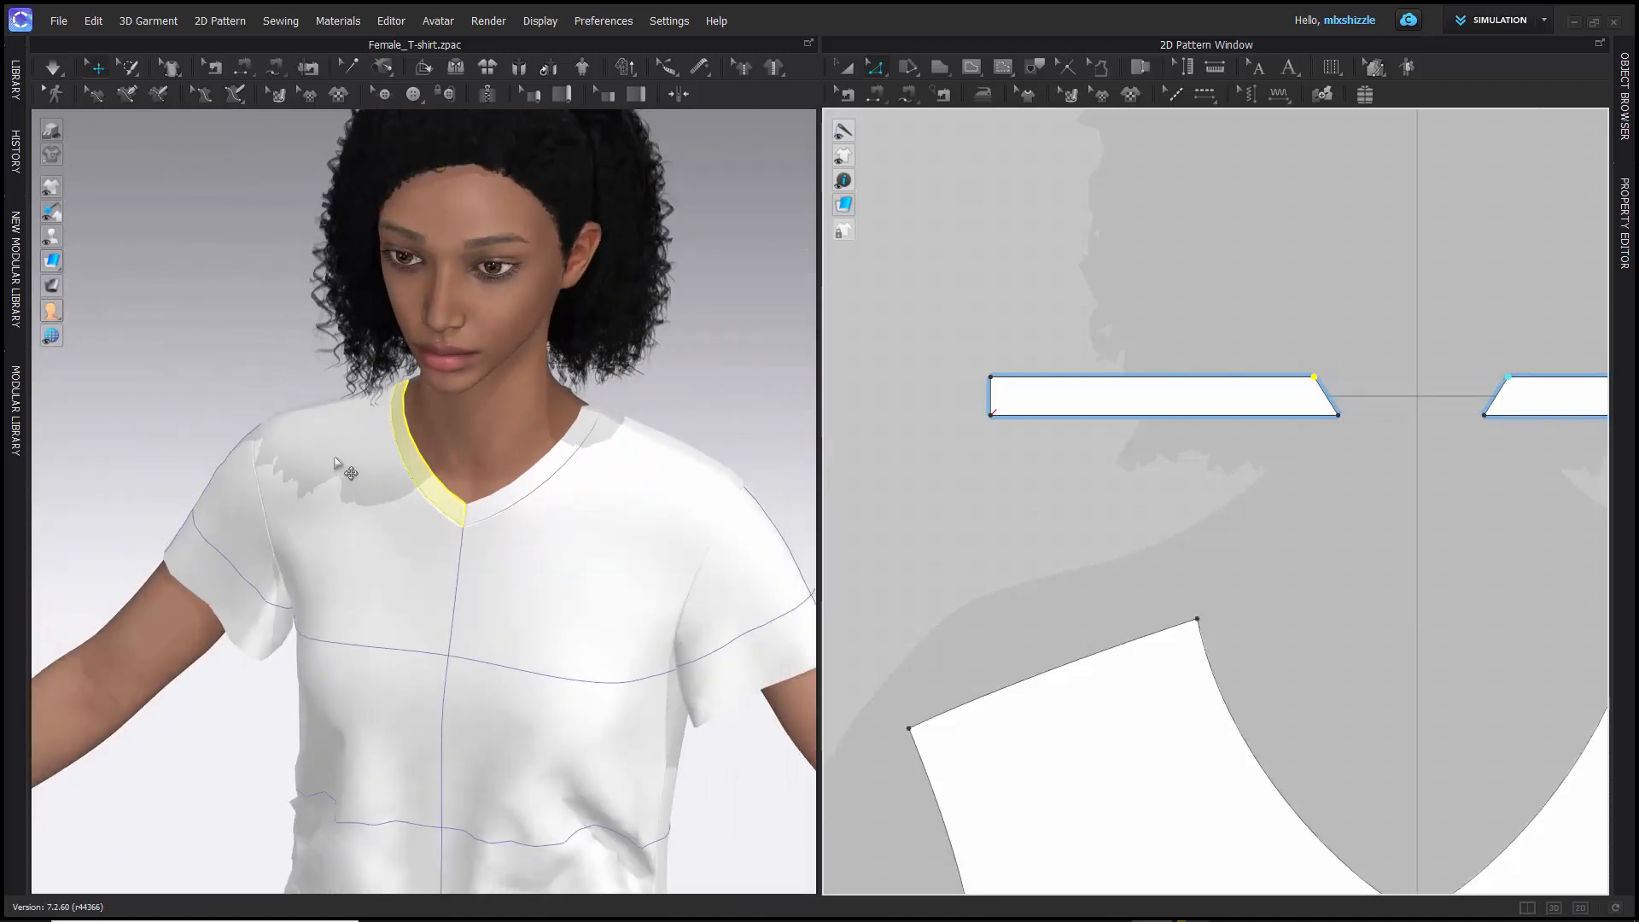
pyautogui.scroll(2, 950, 500)
pyautogui.scroll(-6, 950, 501)
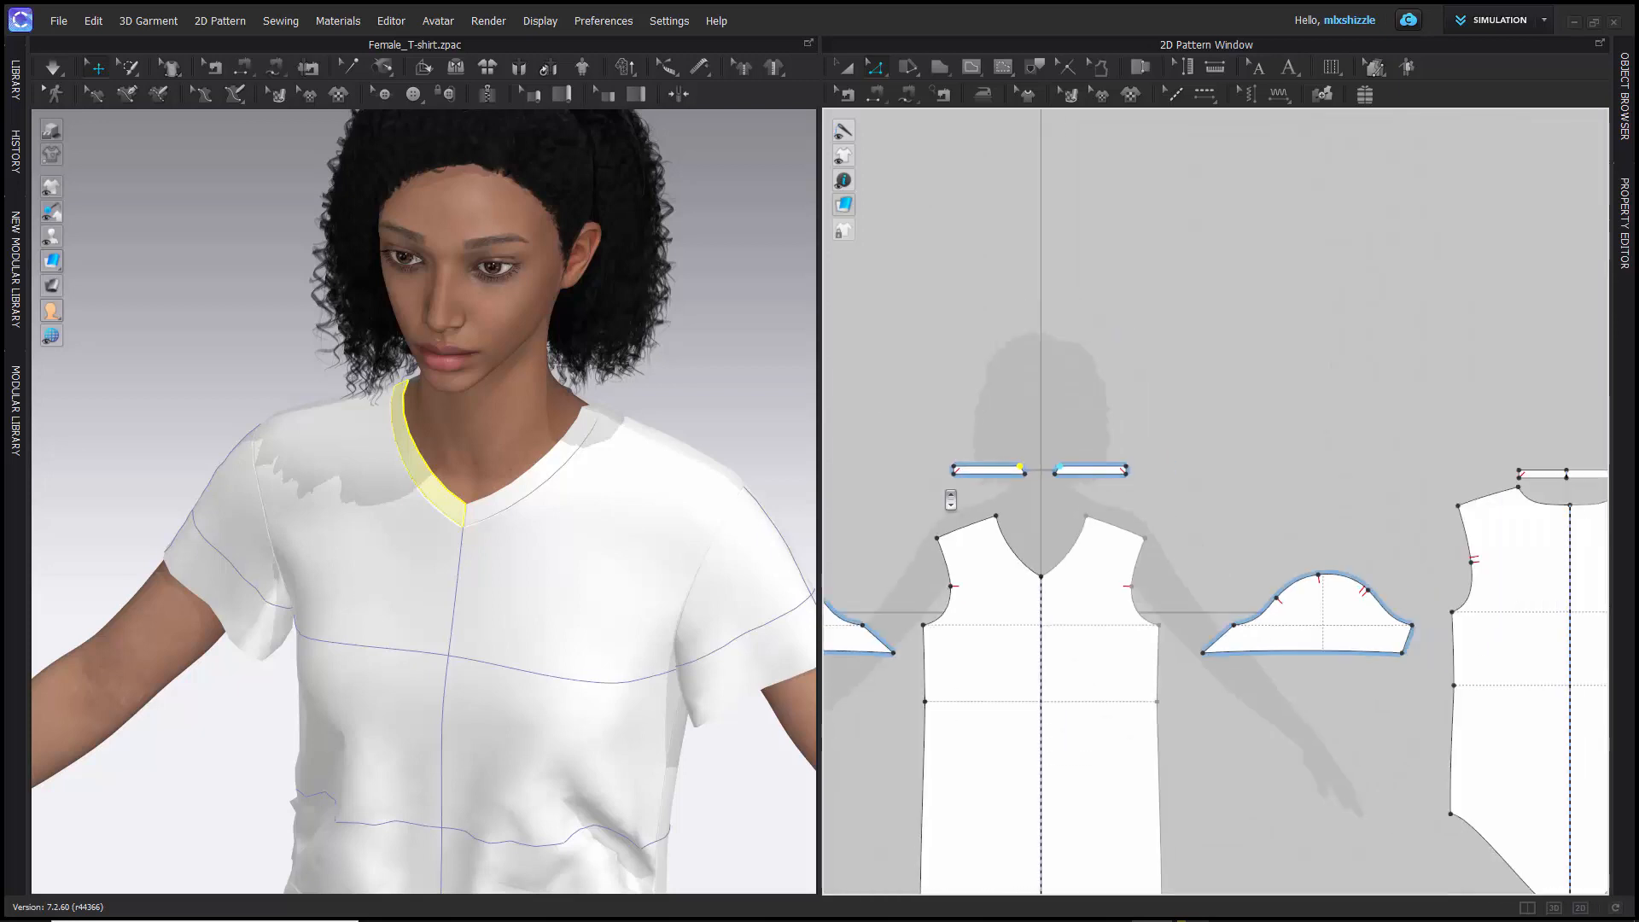
# - Look at the T-shirt project files in the Library's Garment folder, then hide the Library again
pyautogui.moveTo(948, 413); pyautogui.dragTo(993, 325, button='right')
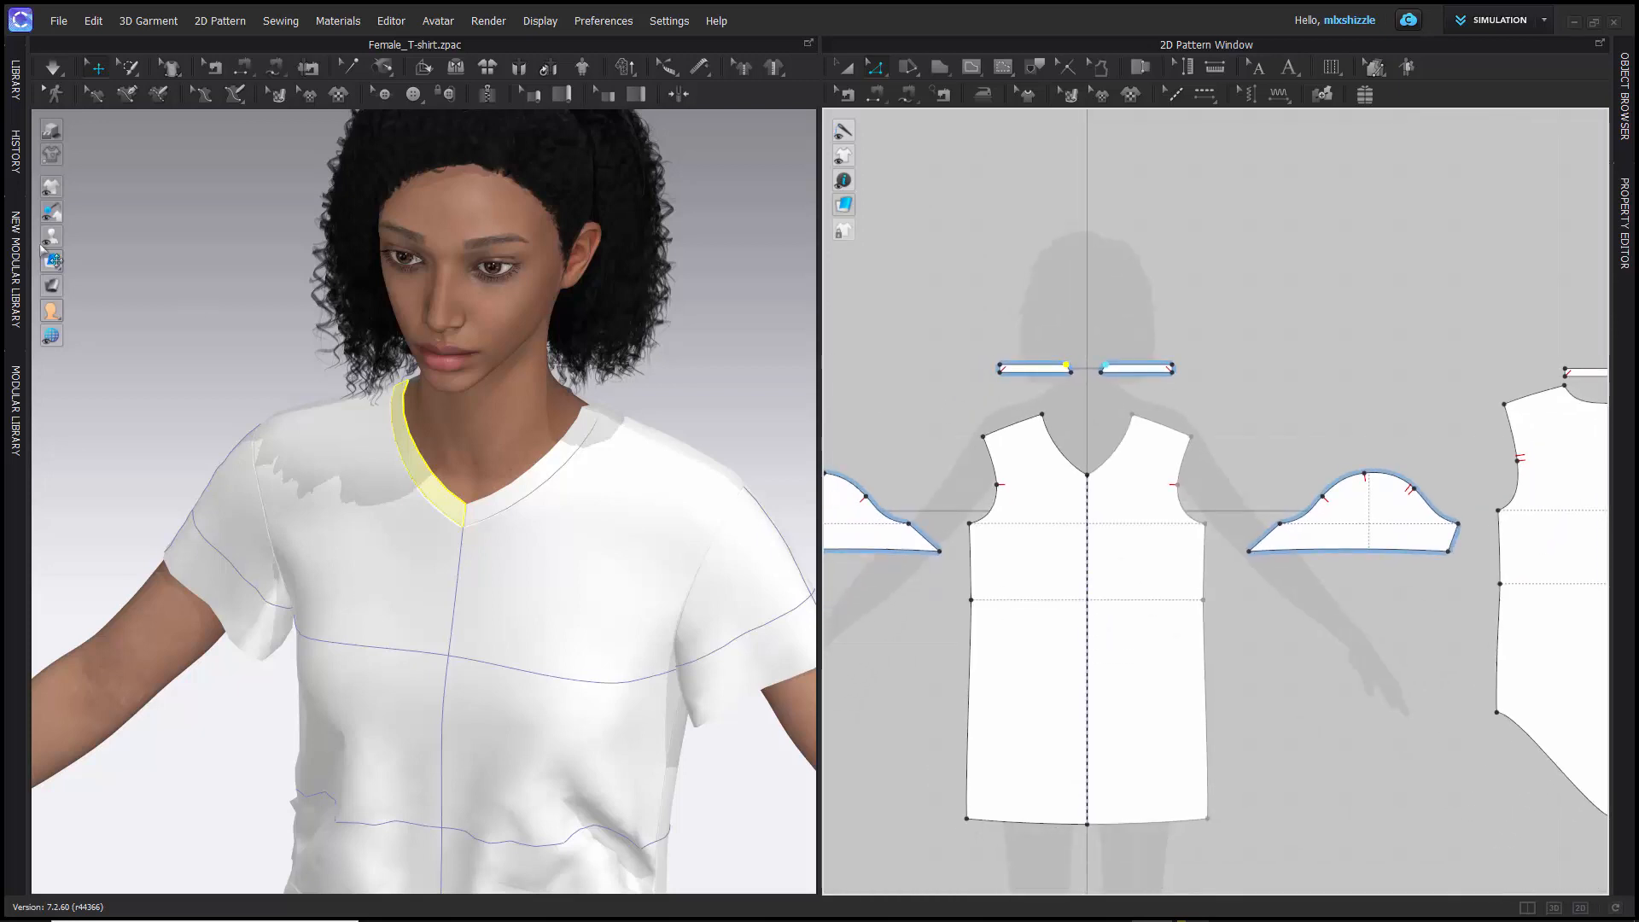
pyautogui.click(20, 104)
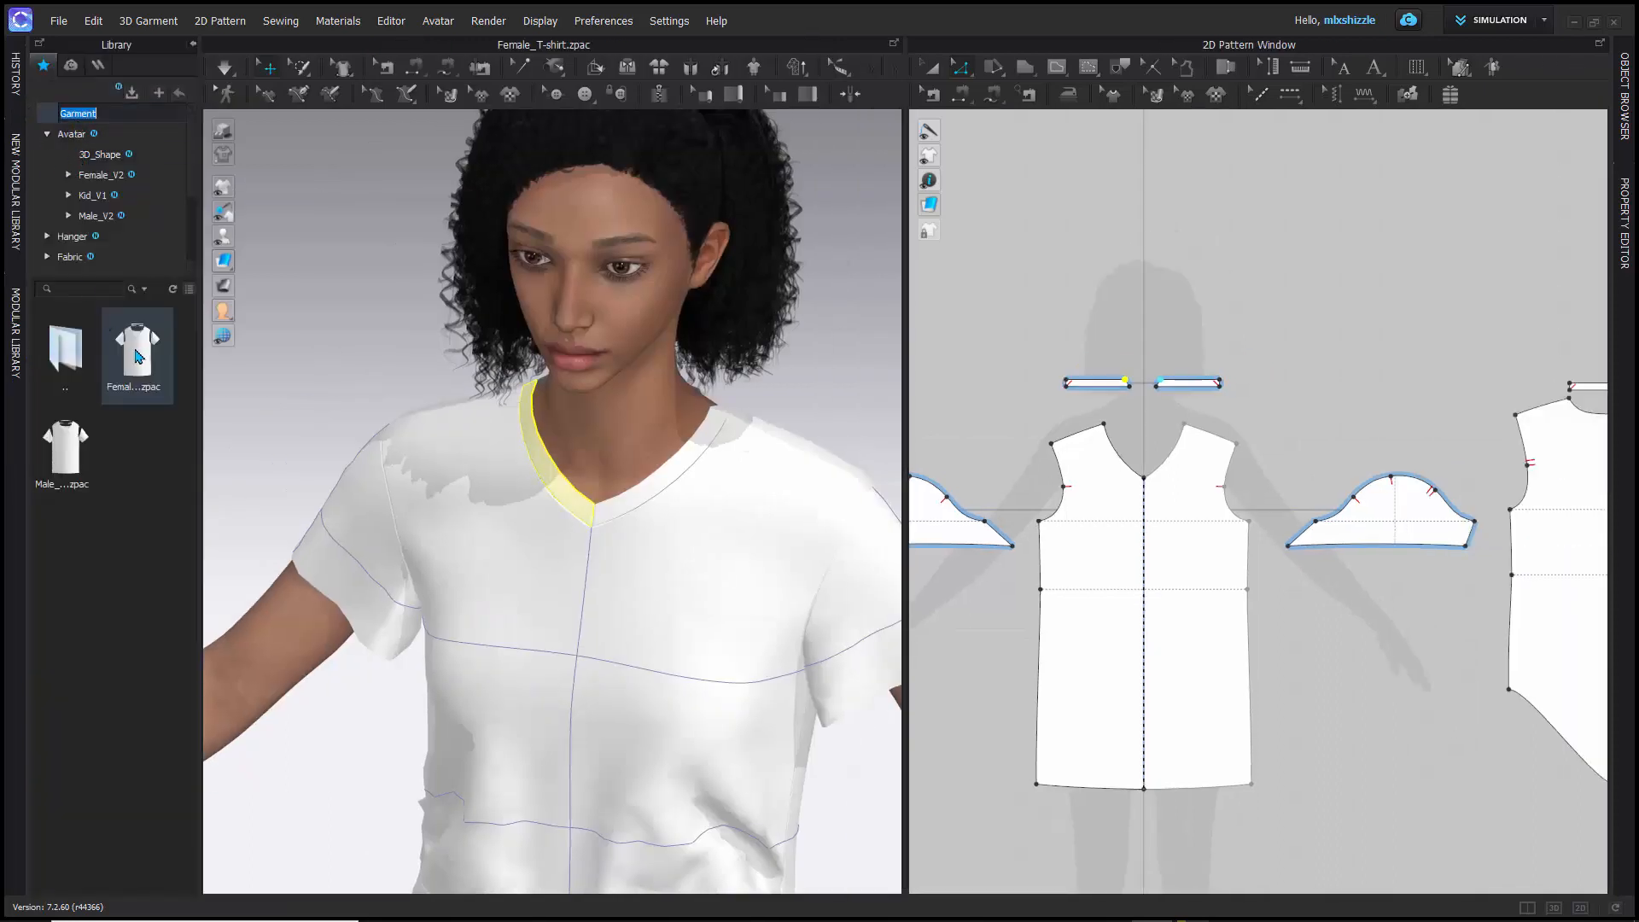
pyautogui.moveTo(144, 360)
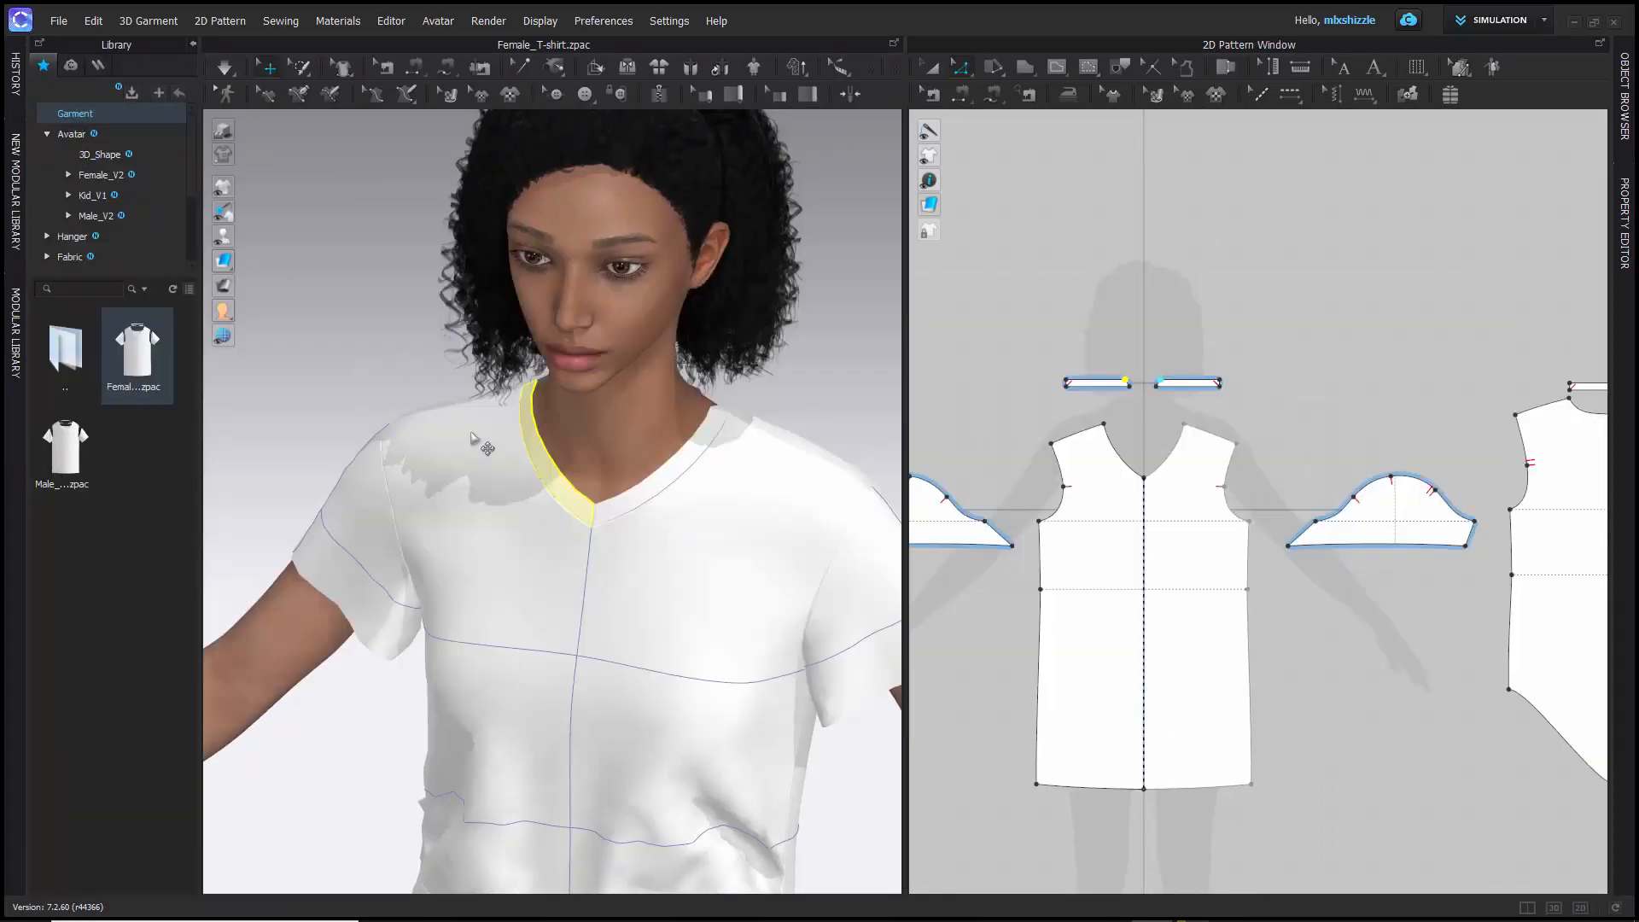
pyautogui.click(196, 46)
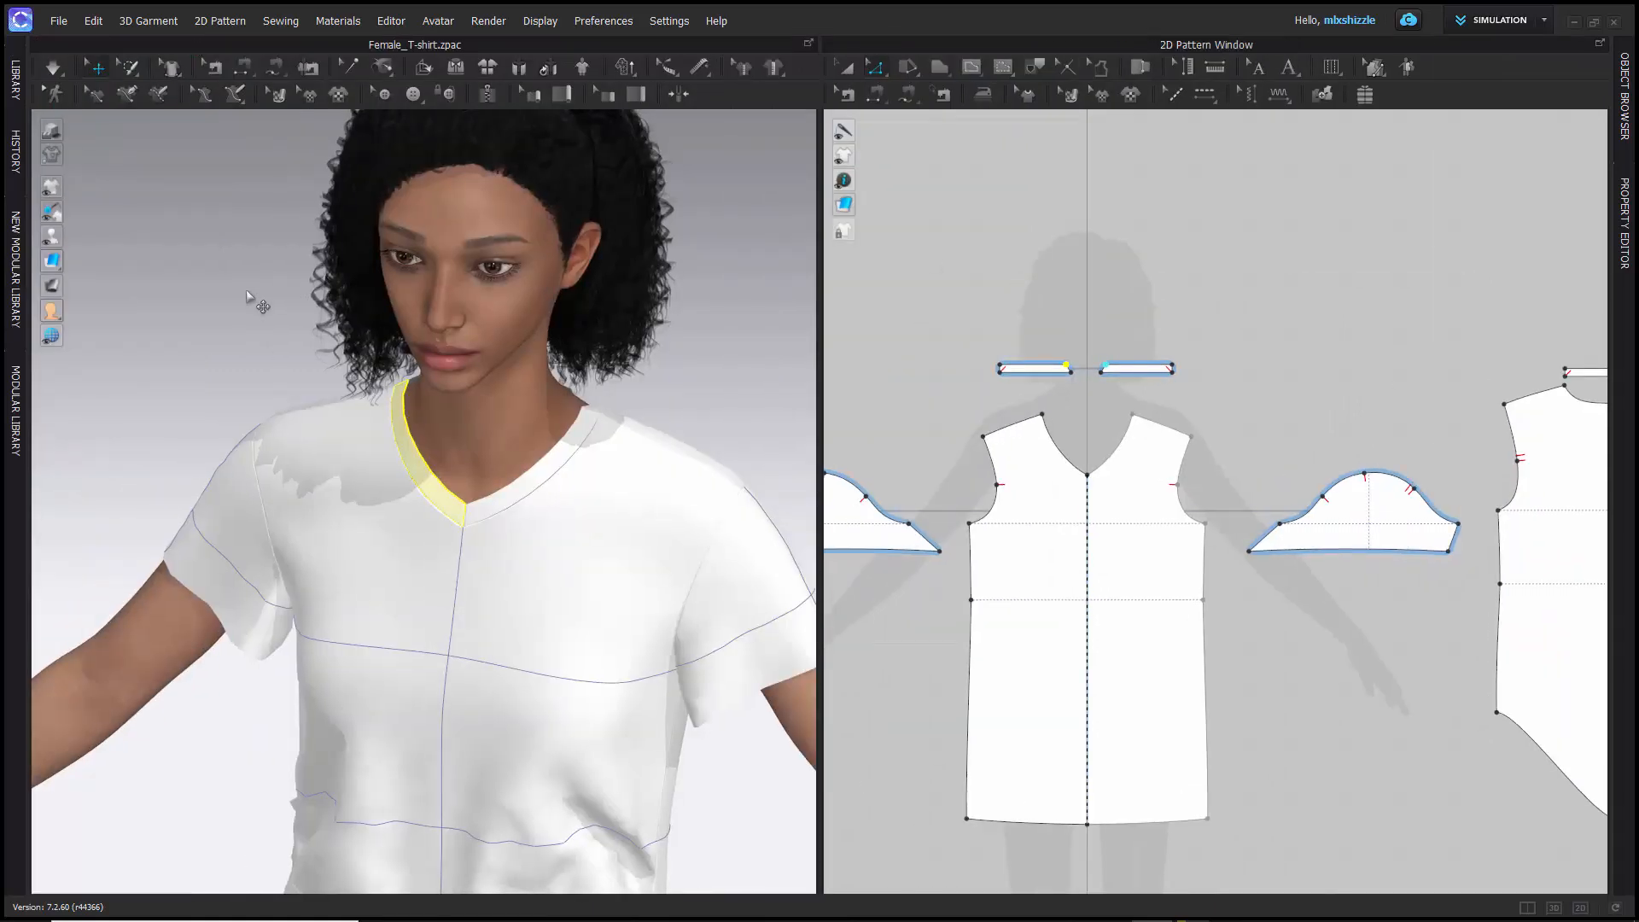
pyautogui.scroll(-3, 247, 295)
pyautogui.scroll(2, 252, 300)
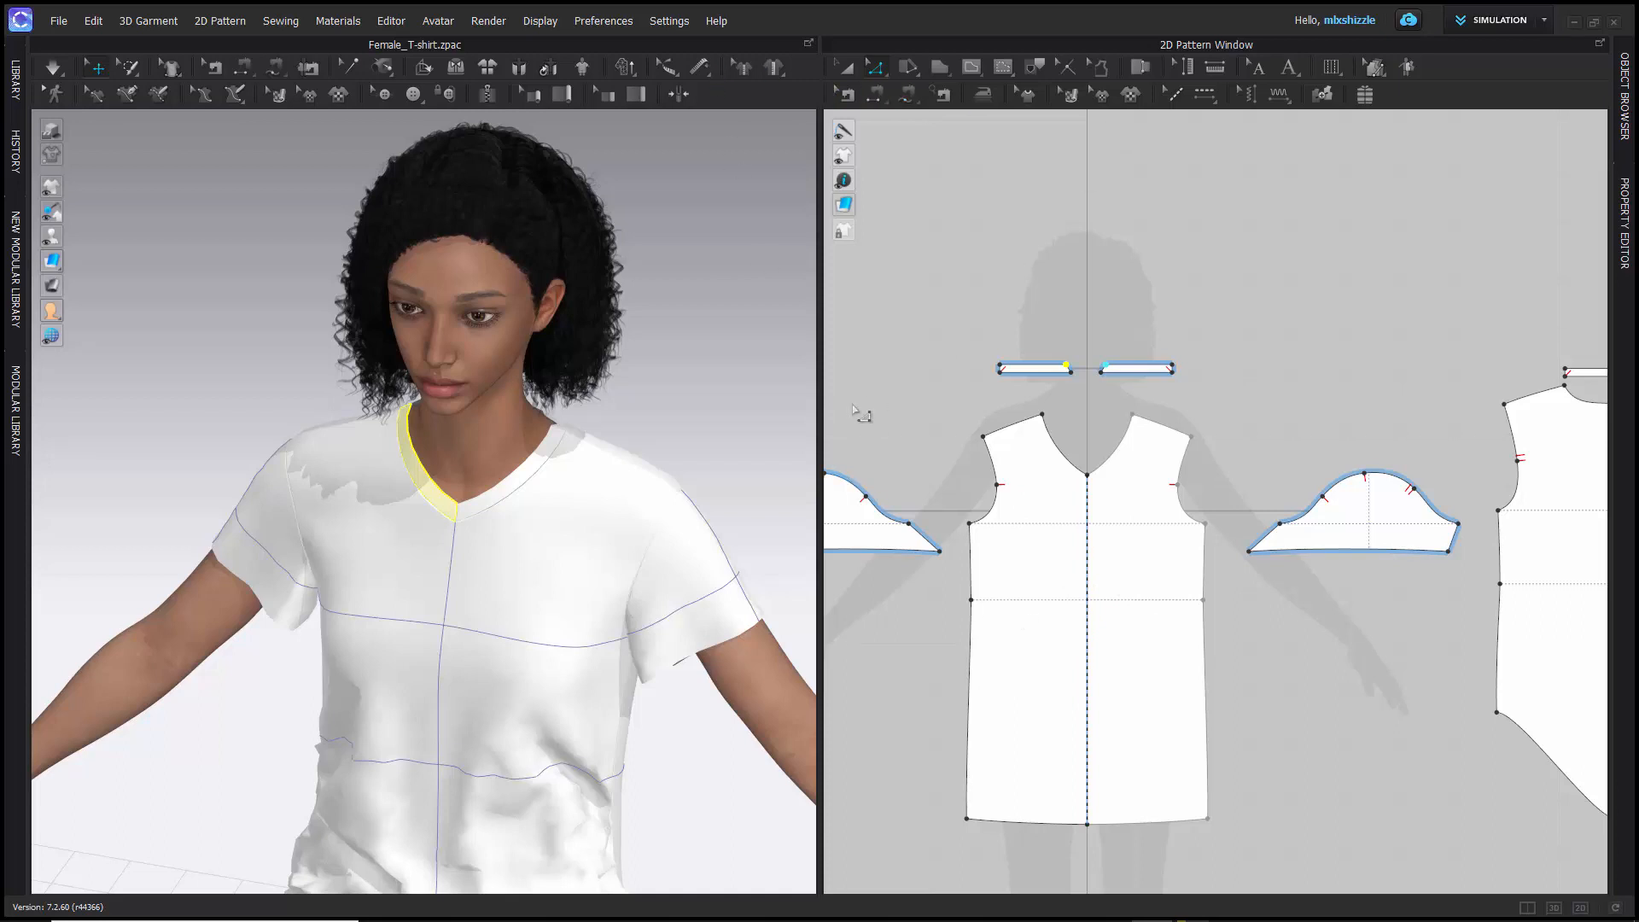
# - Select a sleeve and then the front piece as whole patterns, and switch to Edit Pattern
pyautogui.moveTo(863, 392); pyautogui.dragTo(980, 355, button='right')
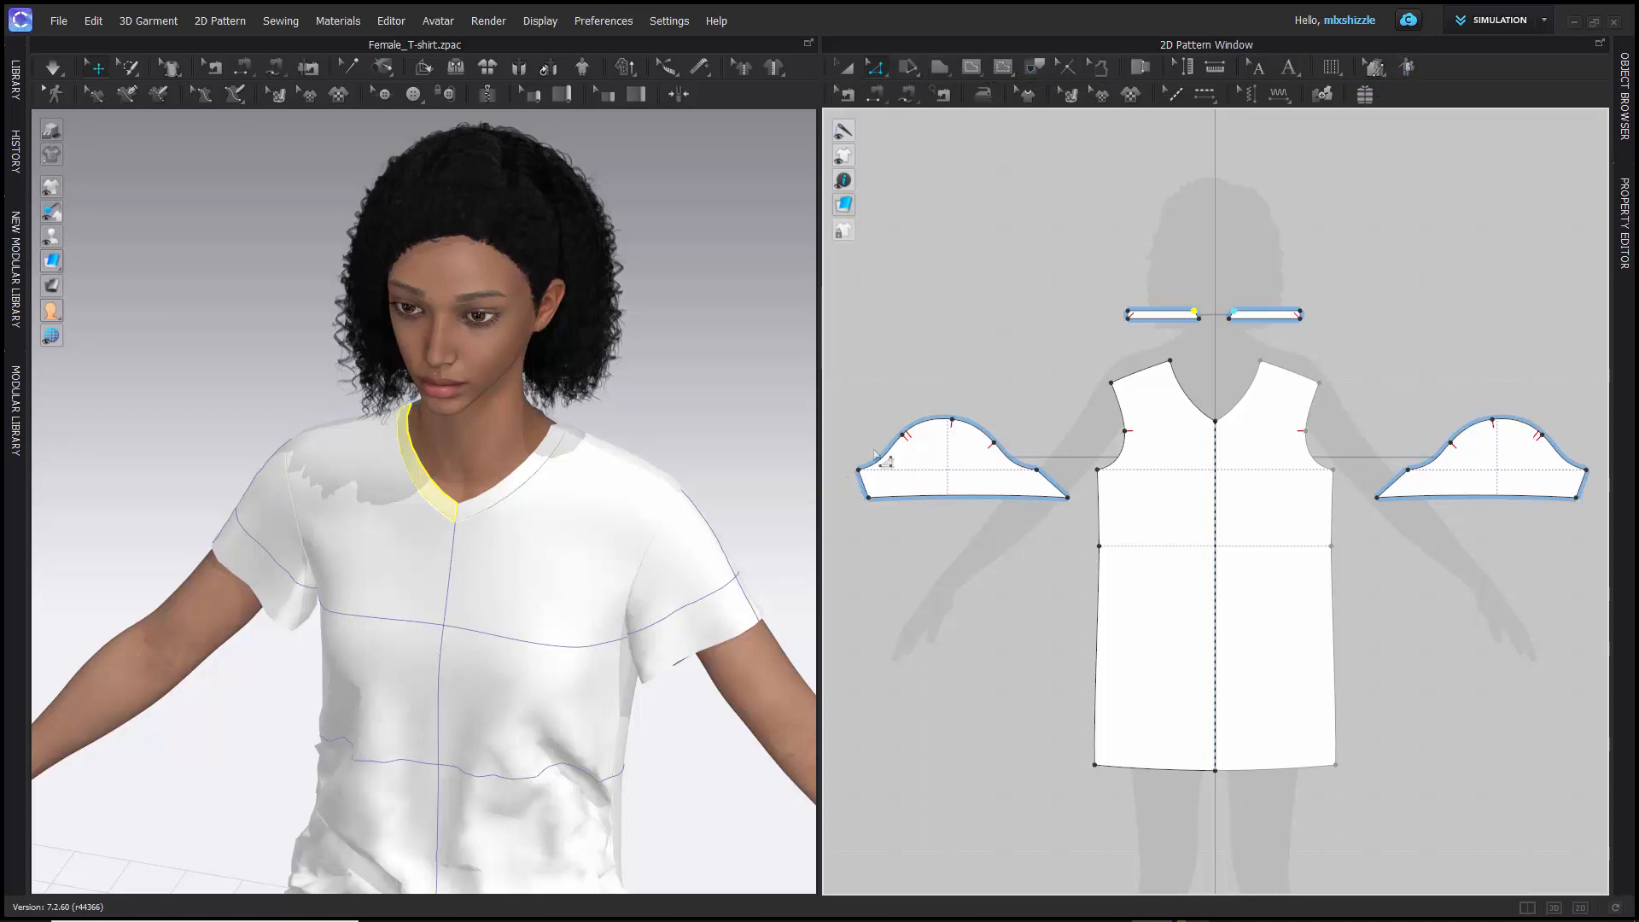
pyautogui.click(925, 446)
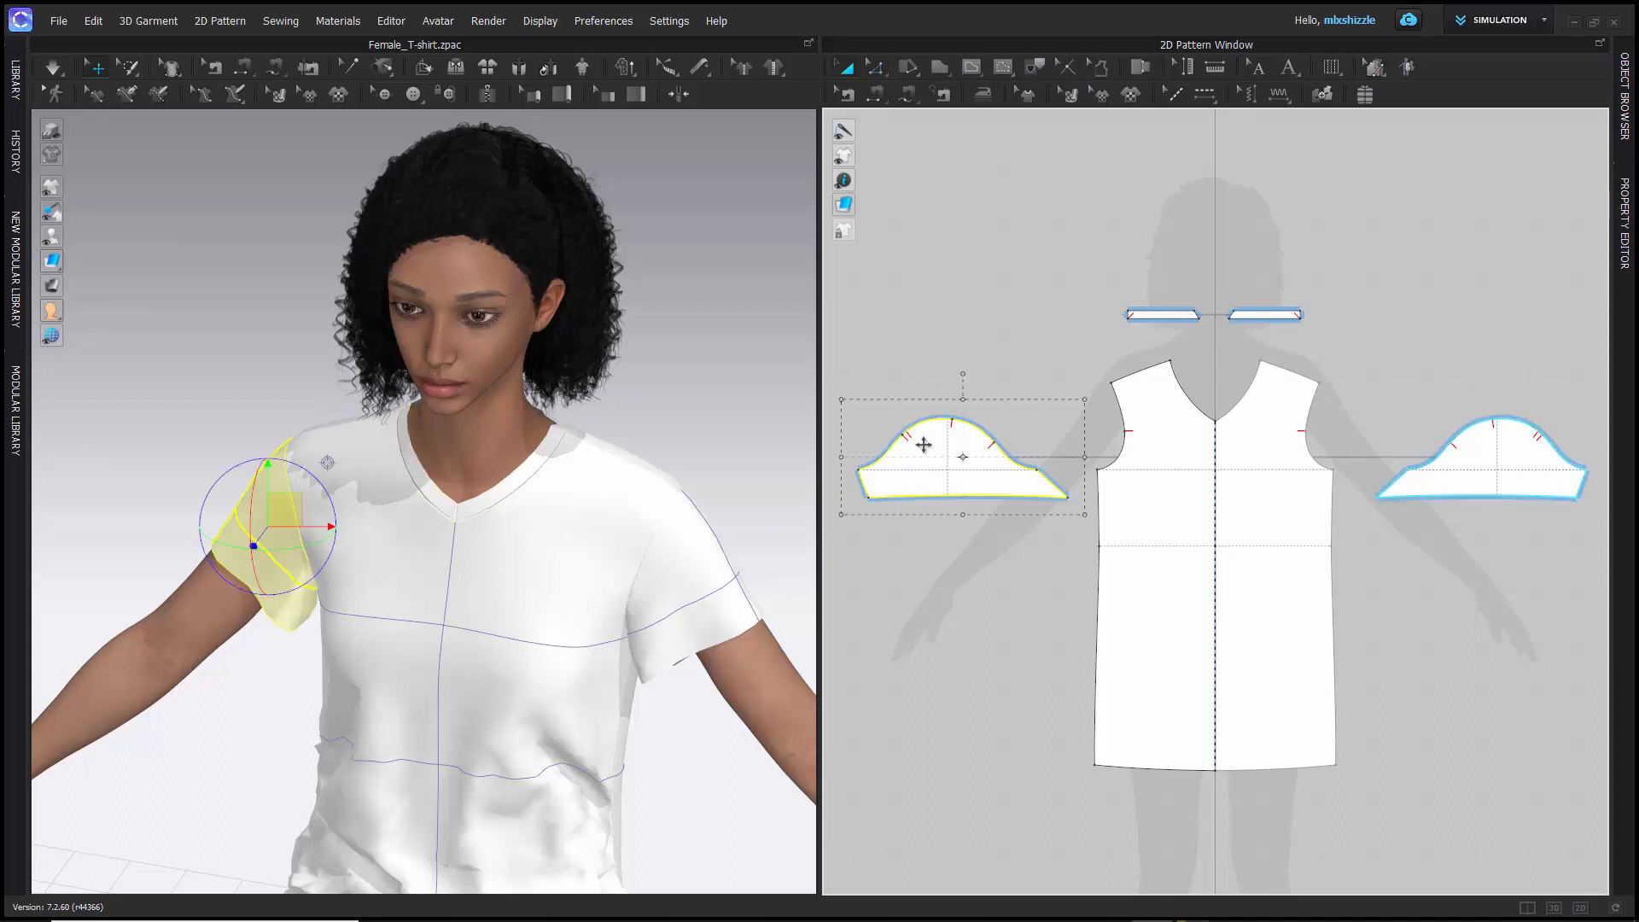
pyautogui.click(1160, 457)
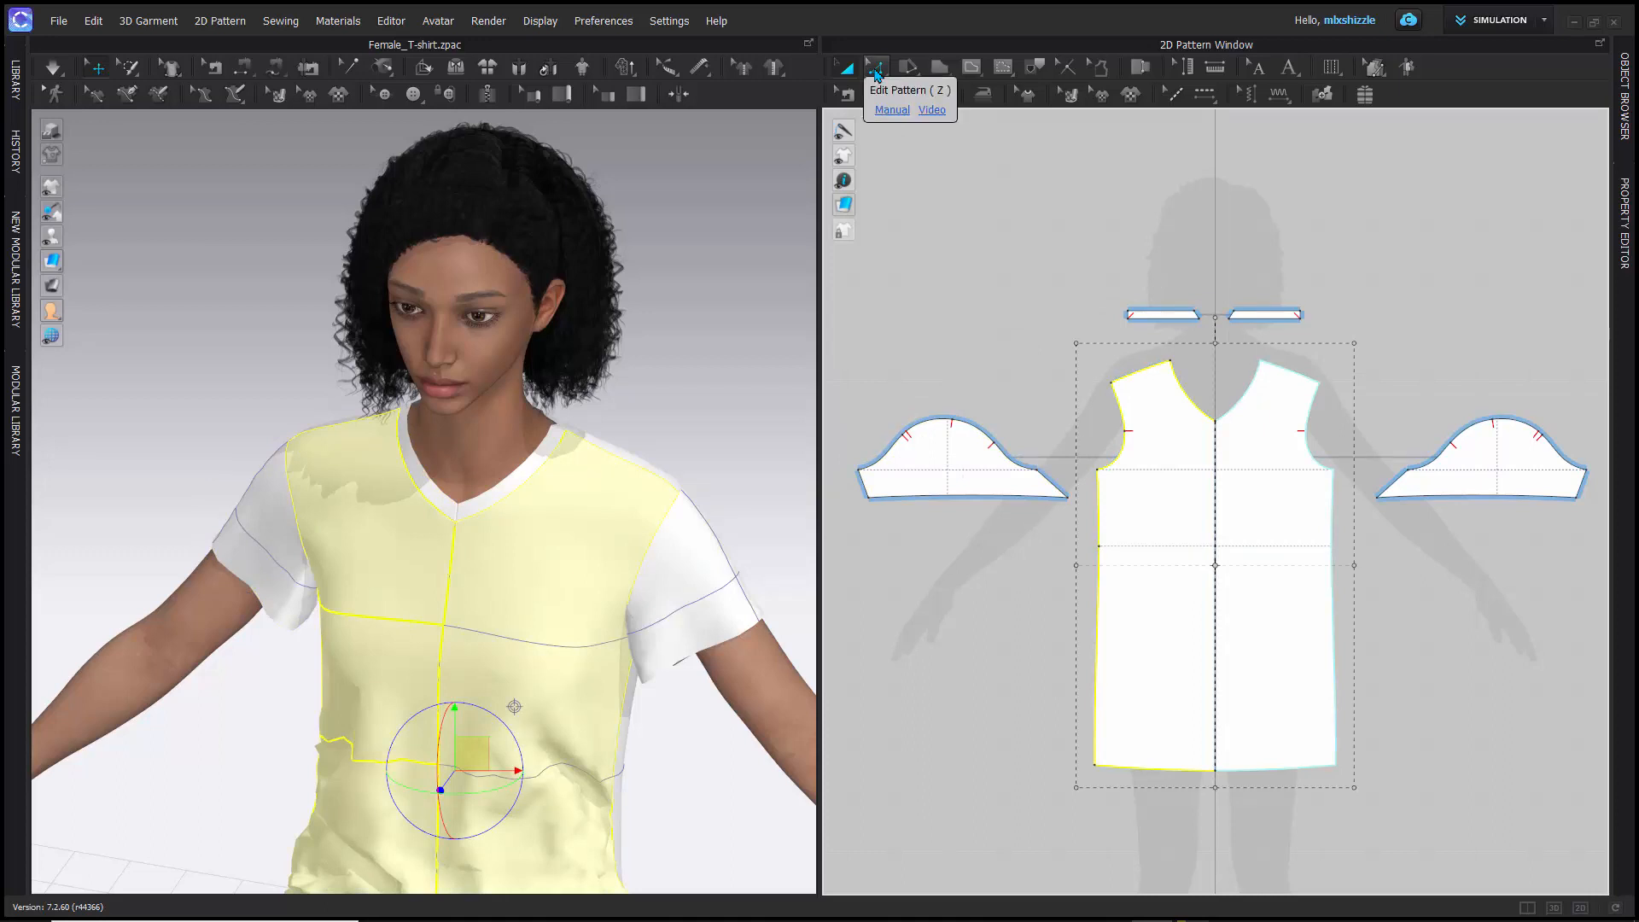
pyautogui.click(876, 74)
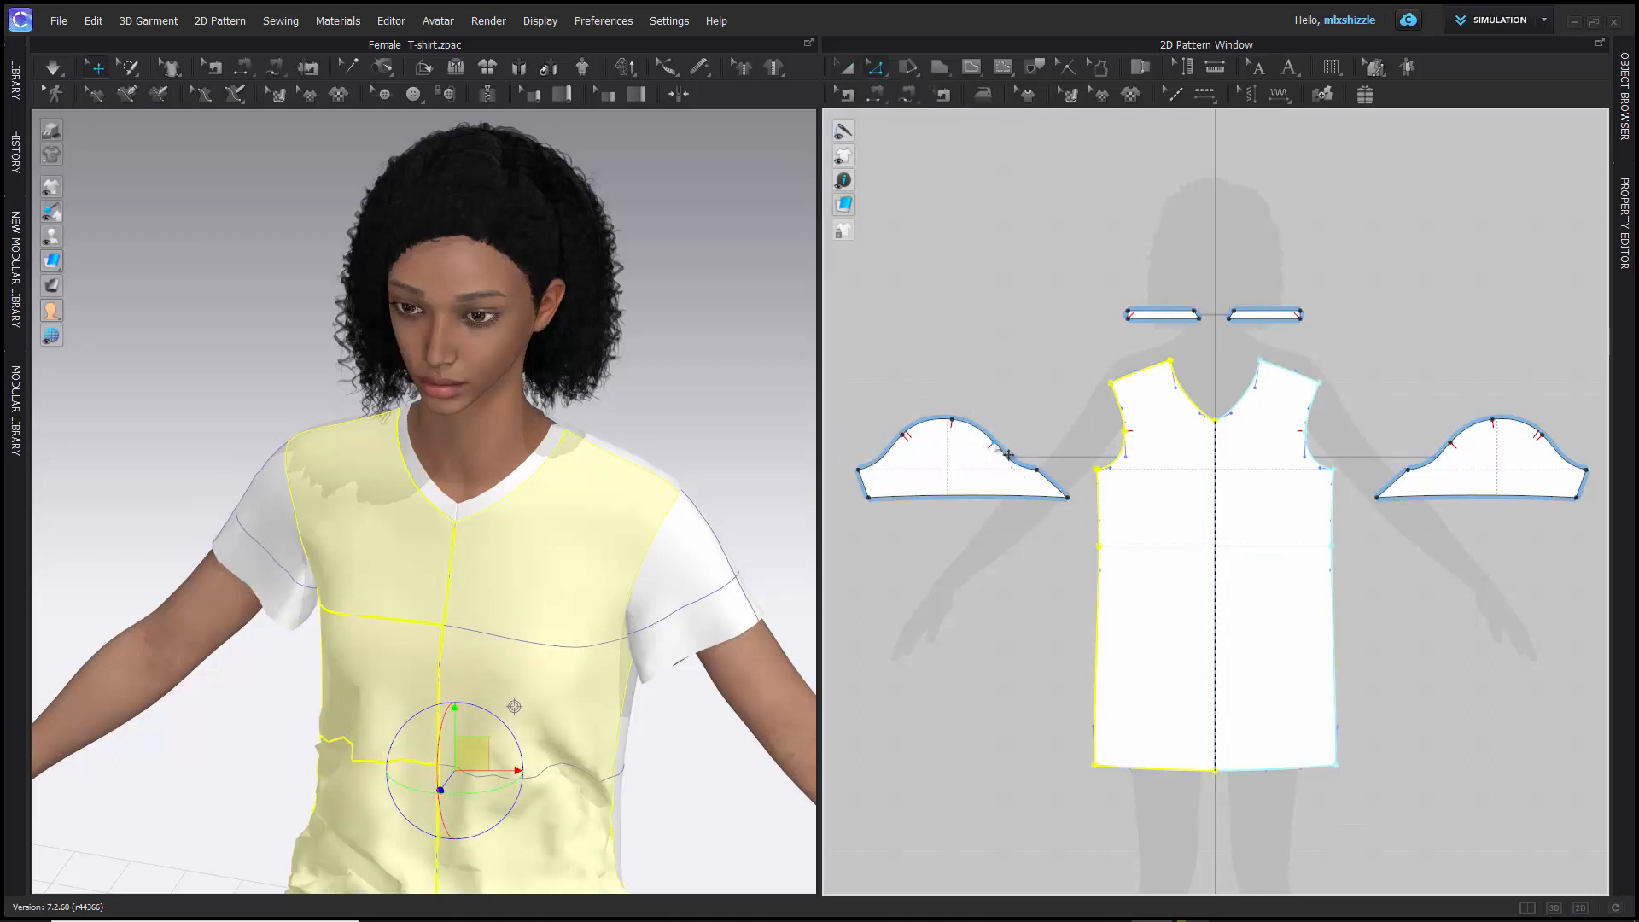
# - Examine the sleeve piece up close and the full layout of pattern pieces in the 2D window
pyautogui.scroll(-3, 1008, 456)
pyautogui.scroll(5, 999, 441)
pyautogui.scroll(1, 1140, 398)
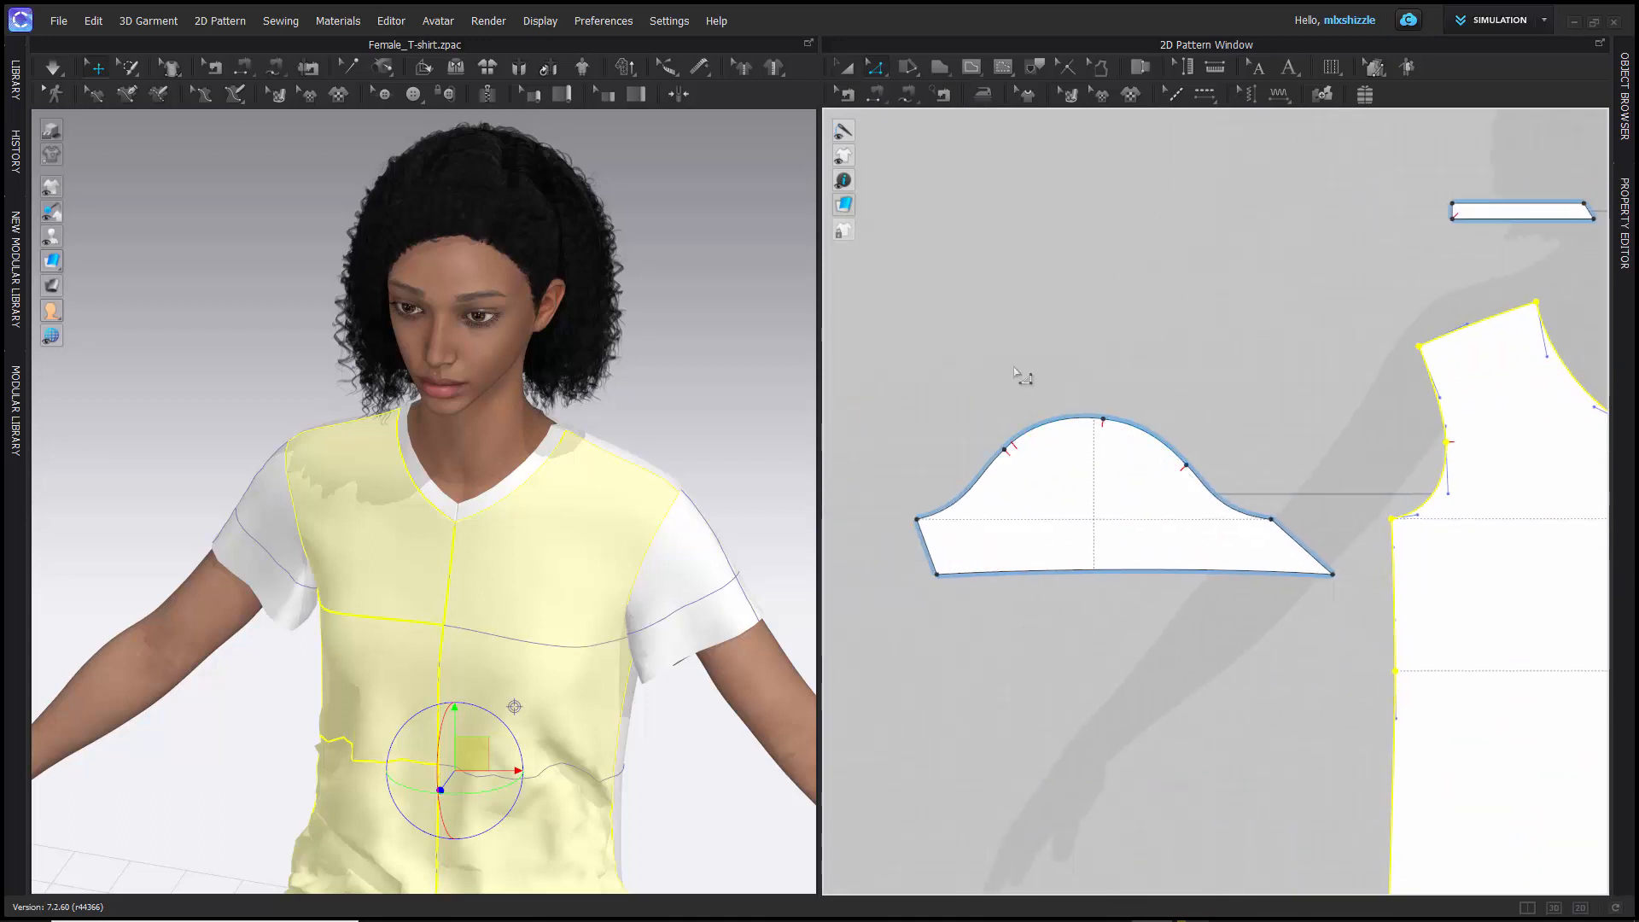
pyautogui.scroll(1, 1017, 370)
pyautogui.scroll(-4, 1019, 375)
pyautogui.scroll(-2, 1015, 384)
pyautogui.scroll(5, 997, 433)
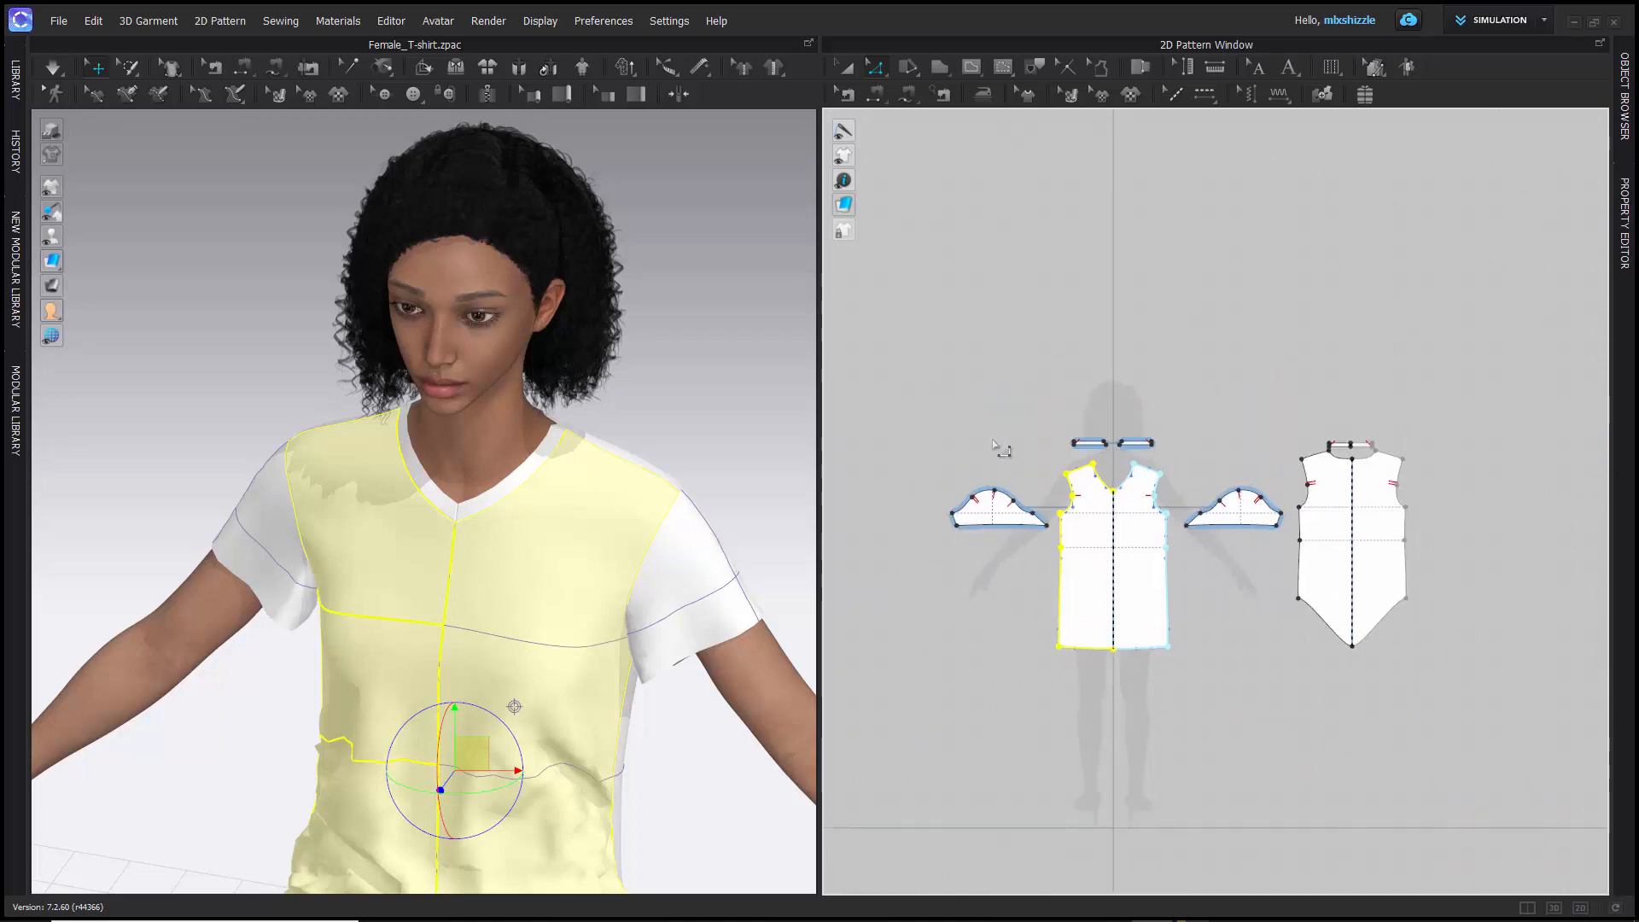
pyautogui.scroll(-4, 990, 452)
pyautogui.moveTo(988, 466); pyautogui.dragTo(990, 382, button='middle')
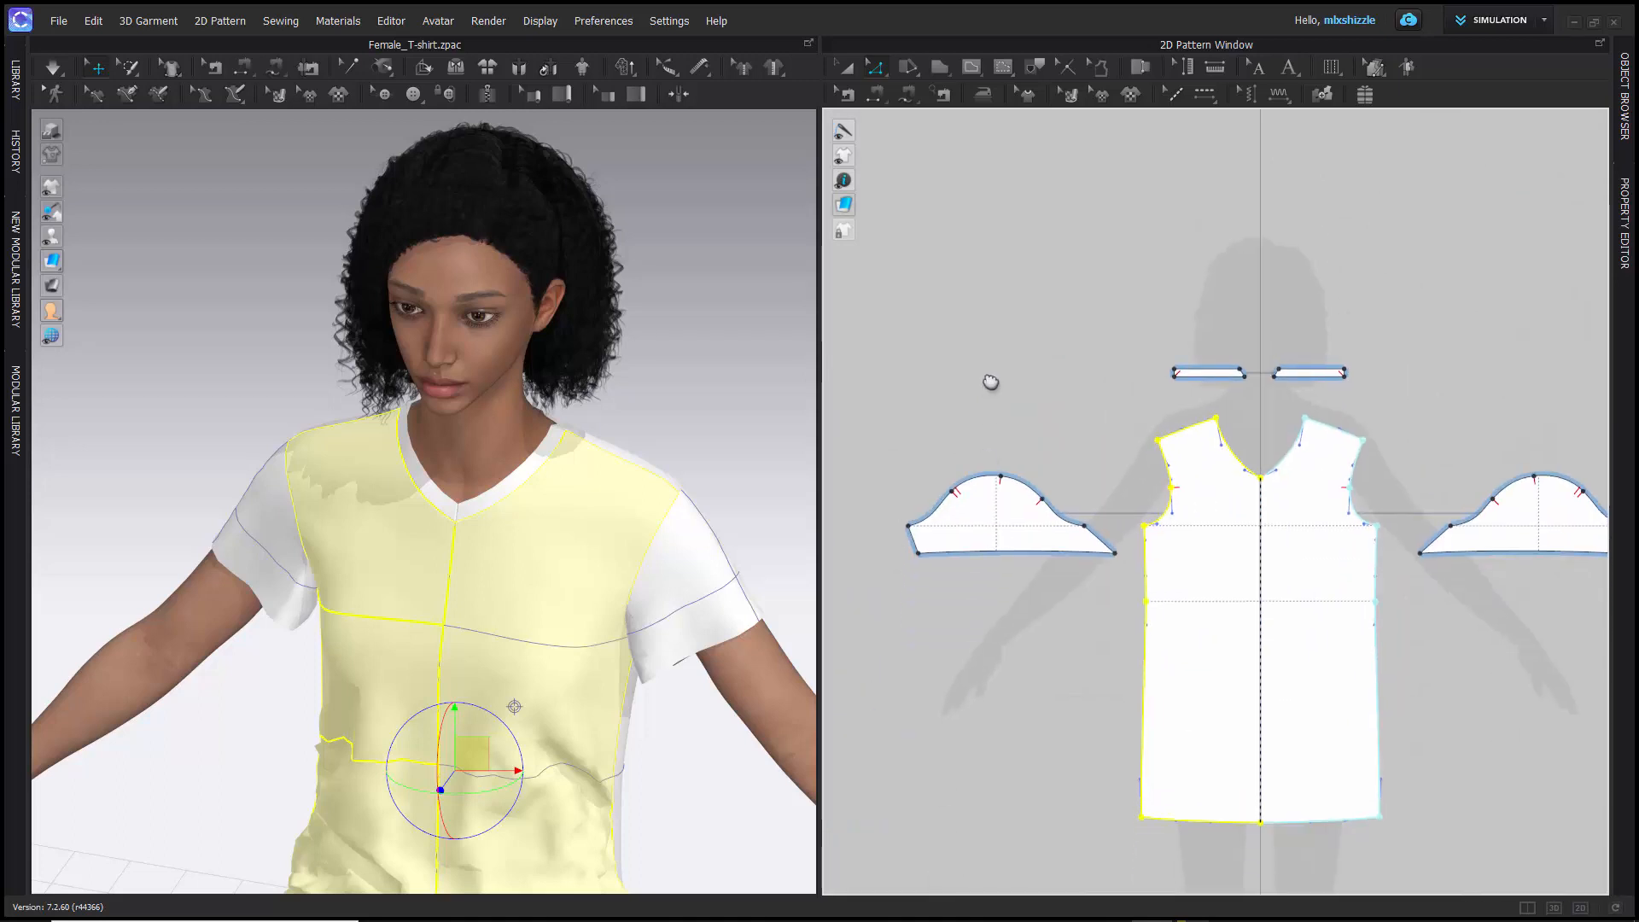
# - Draw a wide rectangle pattern piece with the Rectangle tool above the sleeve, beside the avatar silhouette's head
pyautogui.click(941, 68)
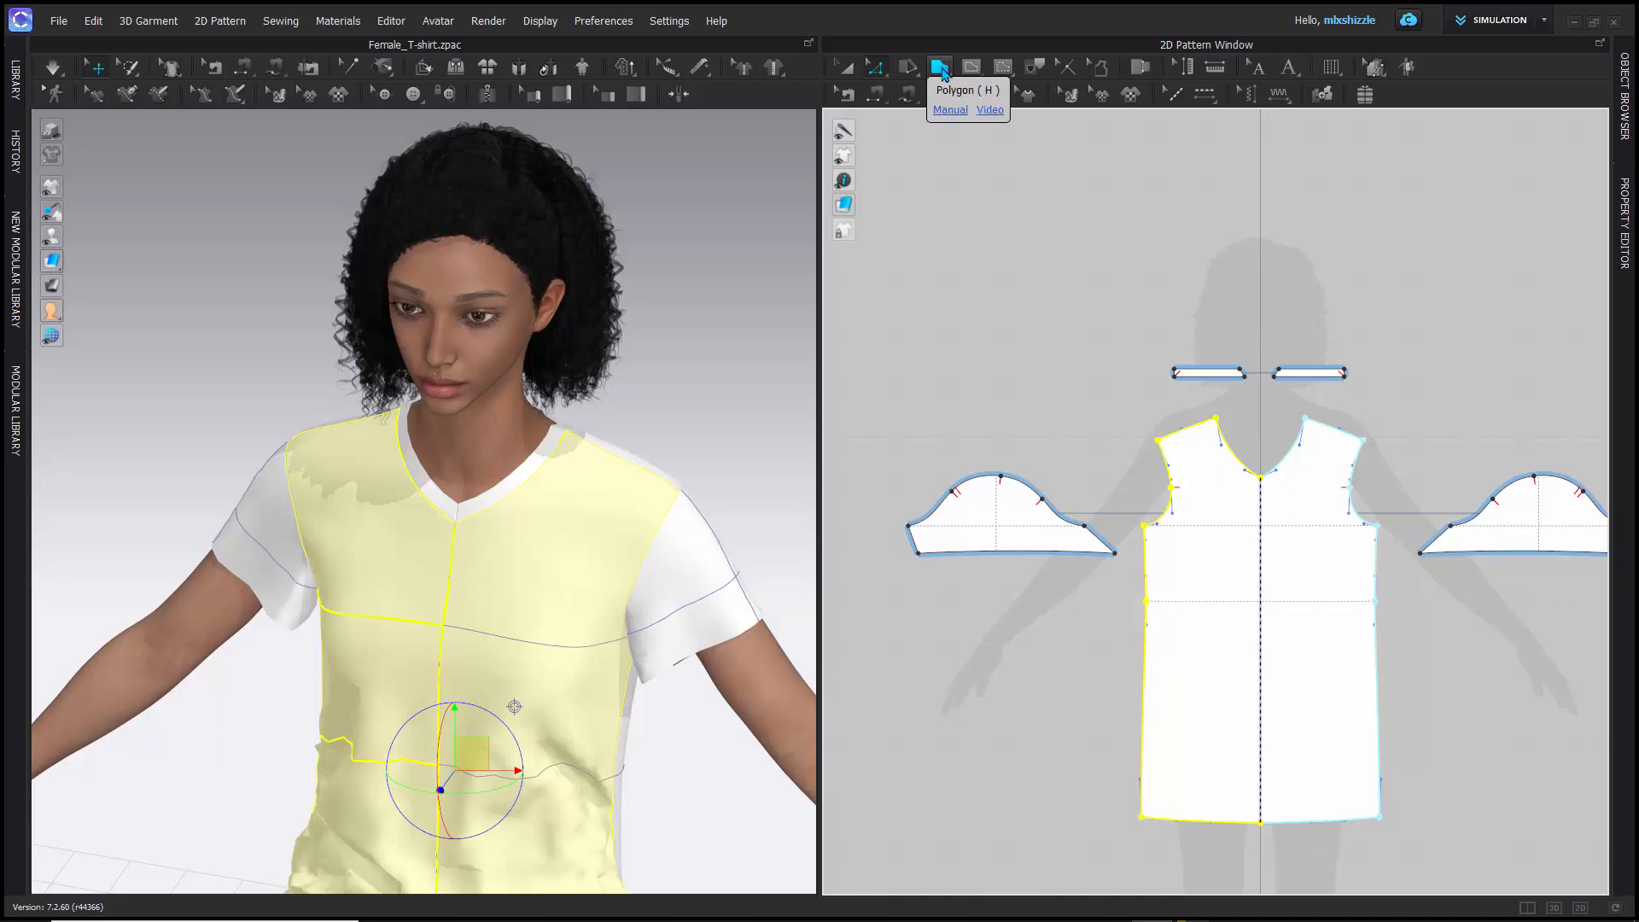
pyautogui.click(942, 72)
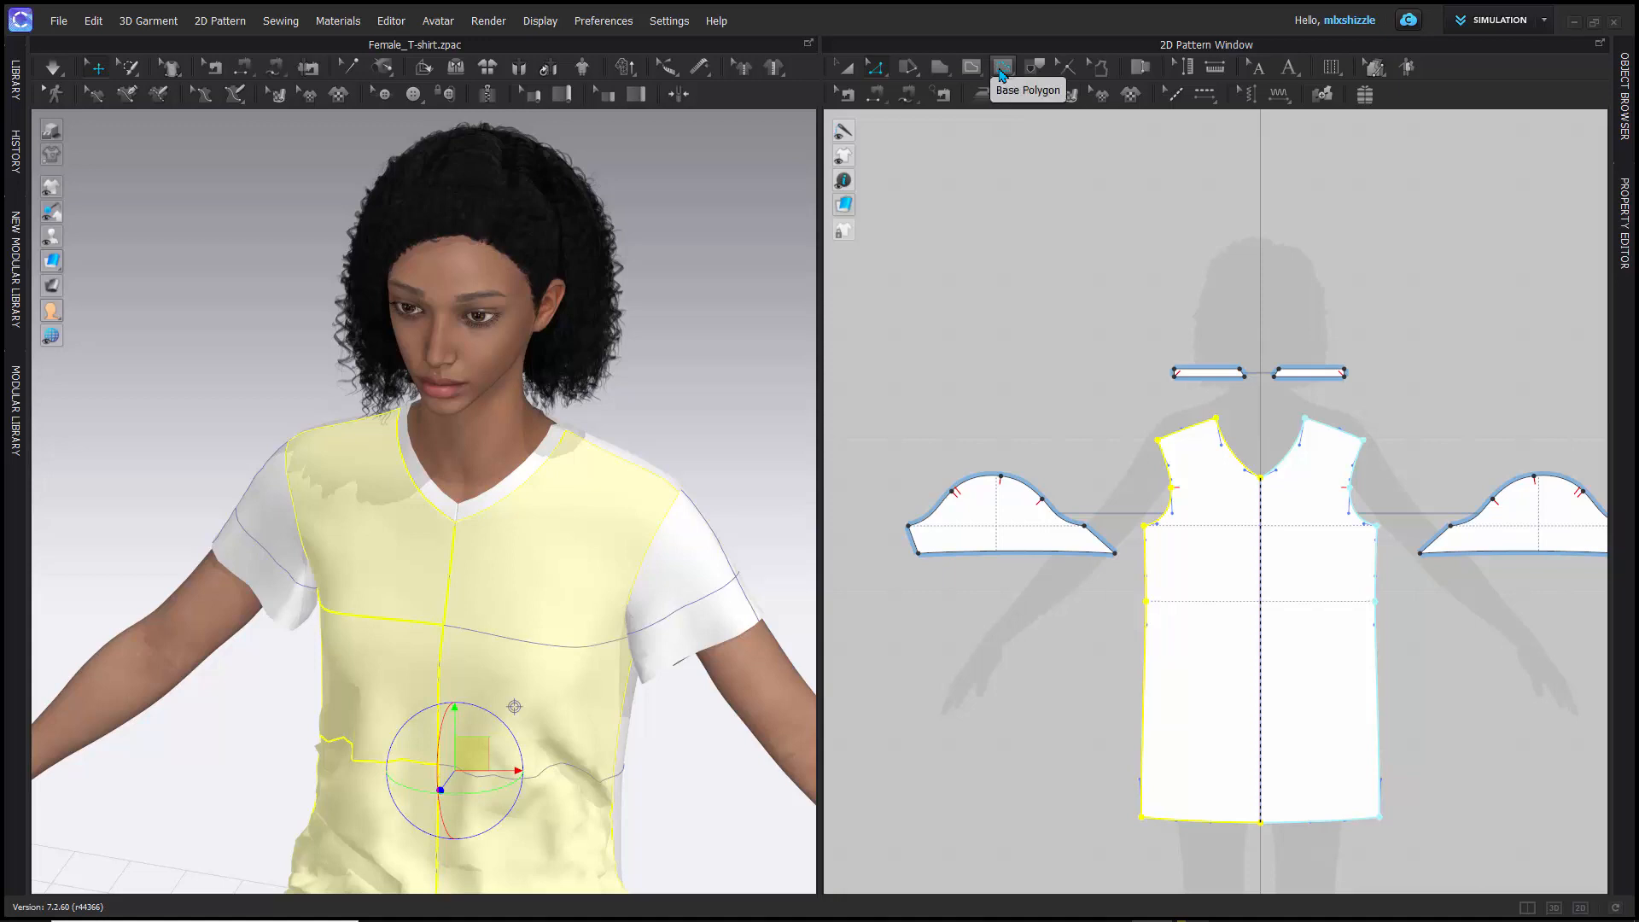
pyautogui.click(946, 78)
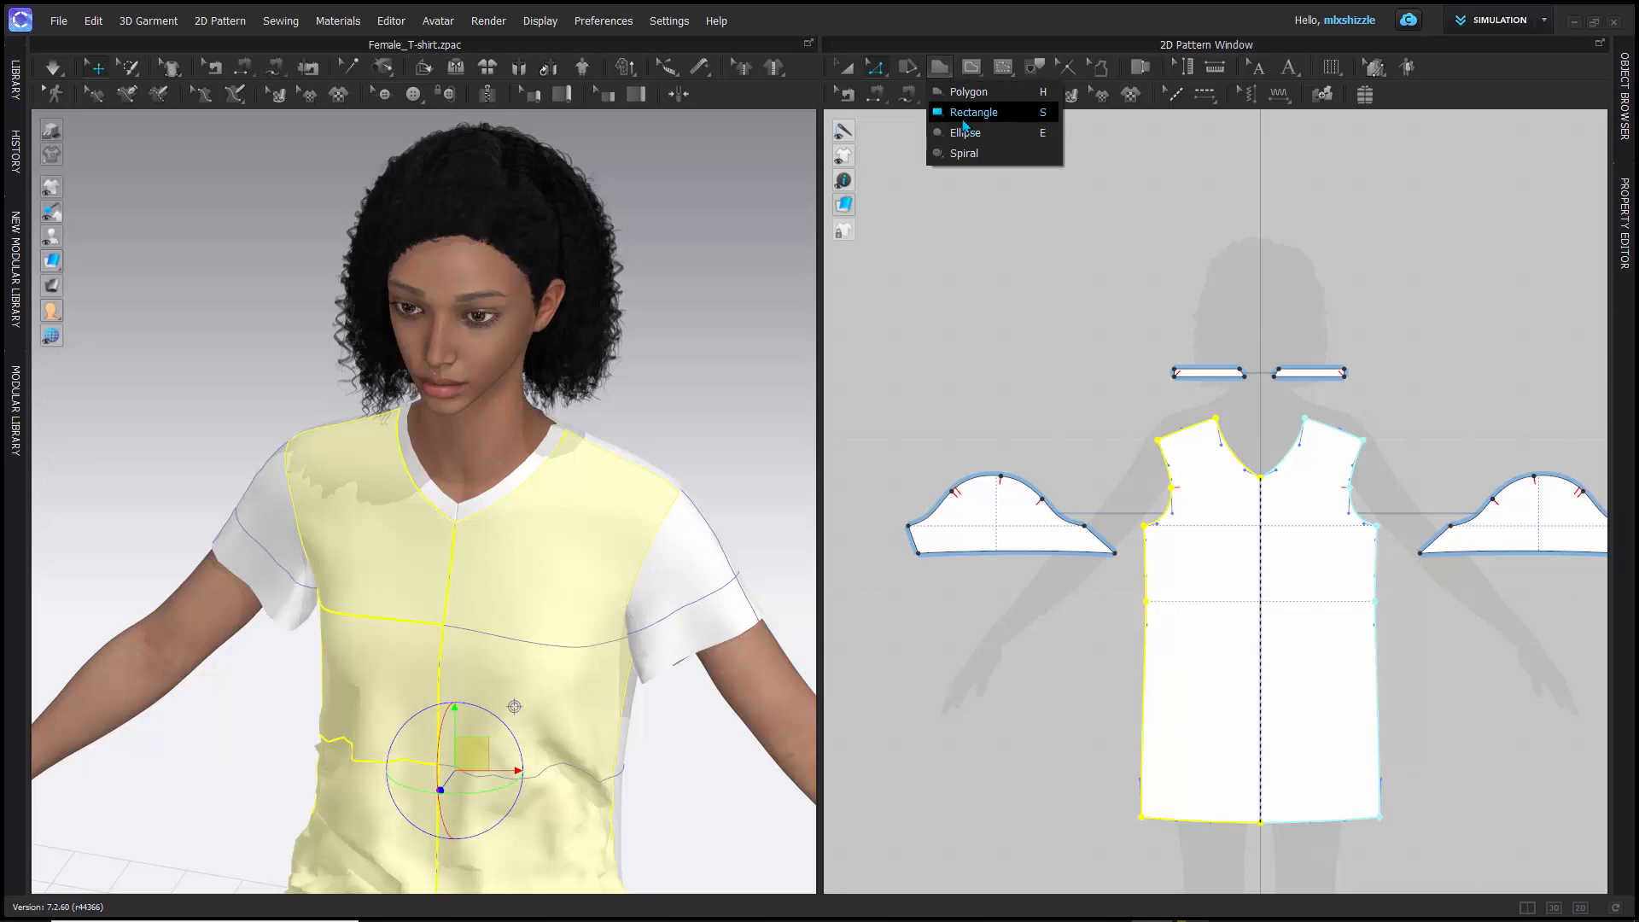
pyautogui.click(965, 113)
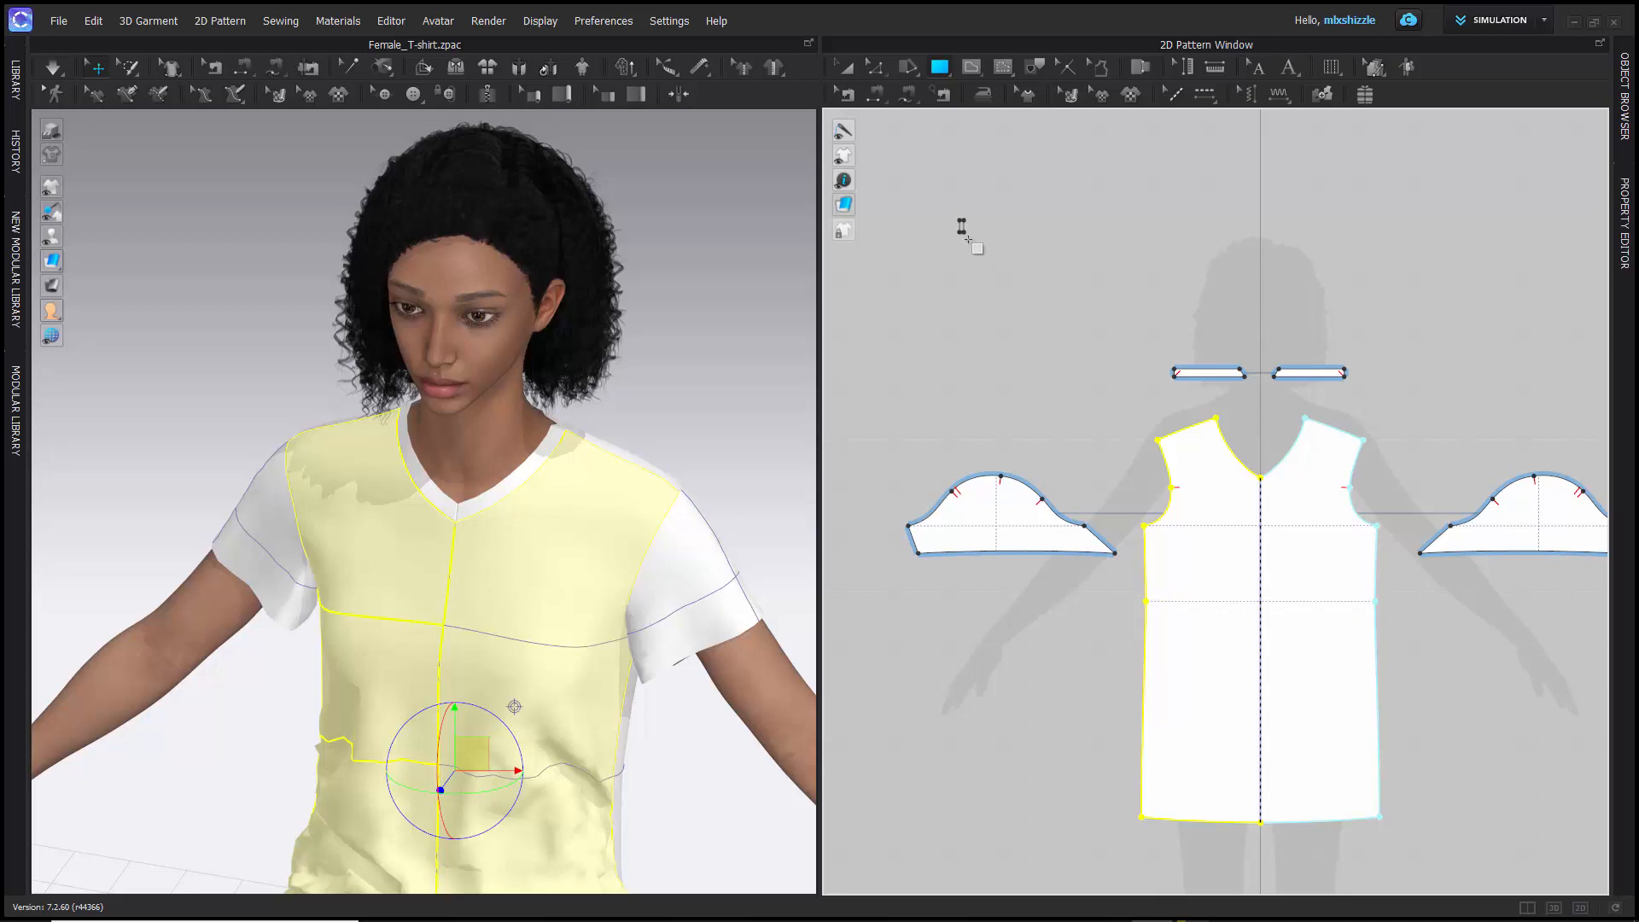
pyautogui.moveTo(960, 220); pyautogui.dragTo(1149, 295)
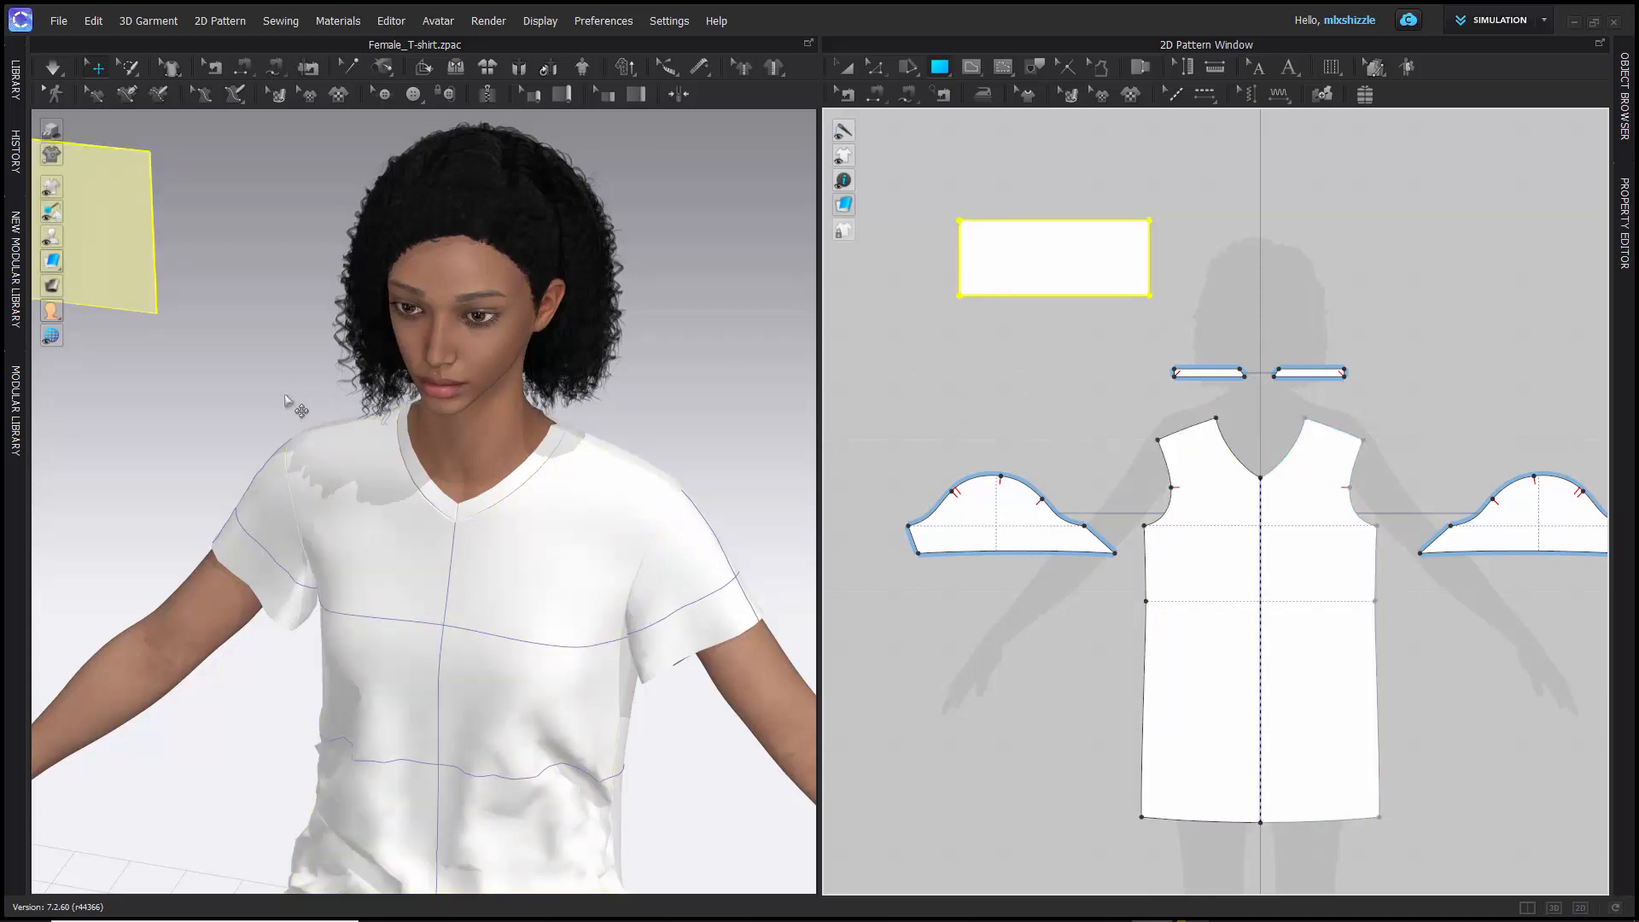
# - Inspect the new rectangle piece beside the avatar from several angles and distances in the 3D window
pyautogui.moveTo(293, 402); pyautogui.dragTo(608, 484, button='middle')
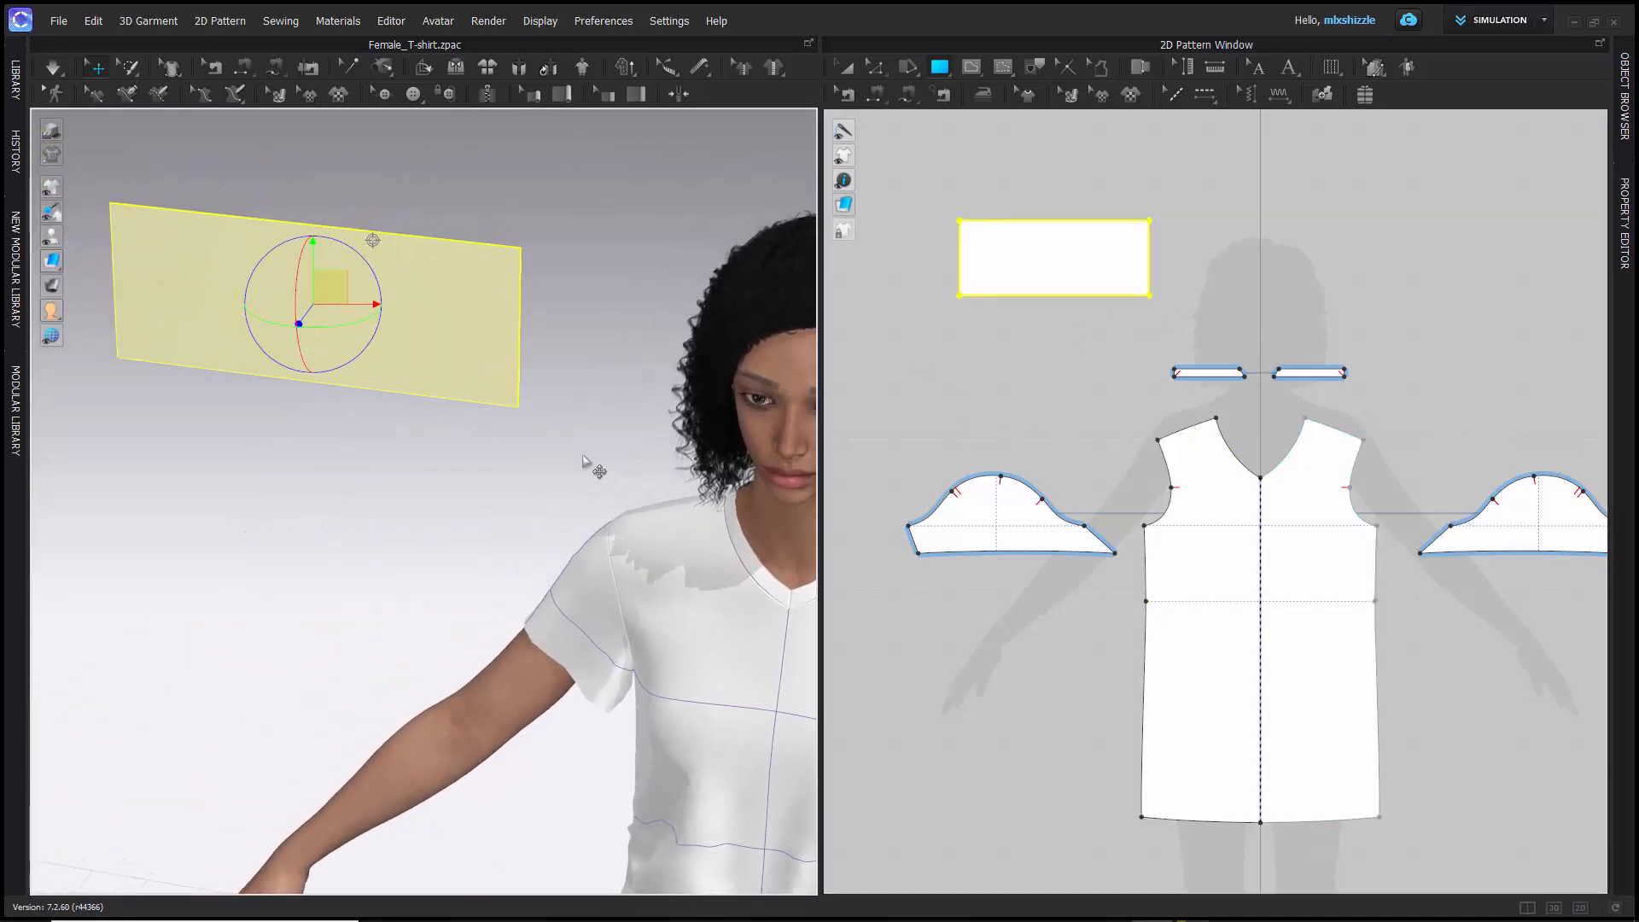
pyautogui.moveTo(563, 413)
pyautogui.mouseDown(button='right')
pyautogui.moveTo(517, 417)
pyautogui.moveTo(461, 392)
pyautogui.moveTo(476, 373)
pyautogui.mouseUp(button='right')
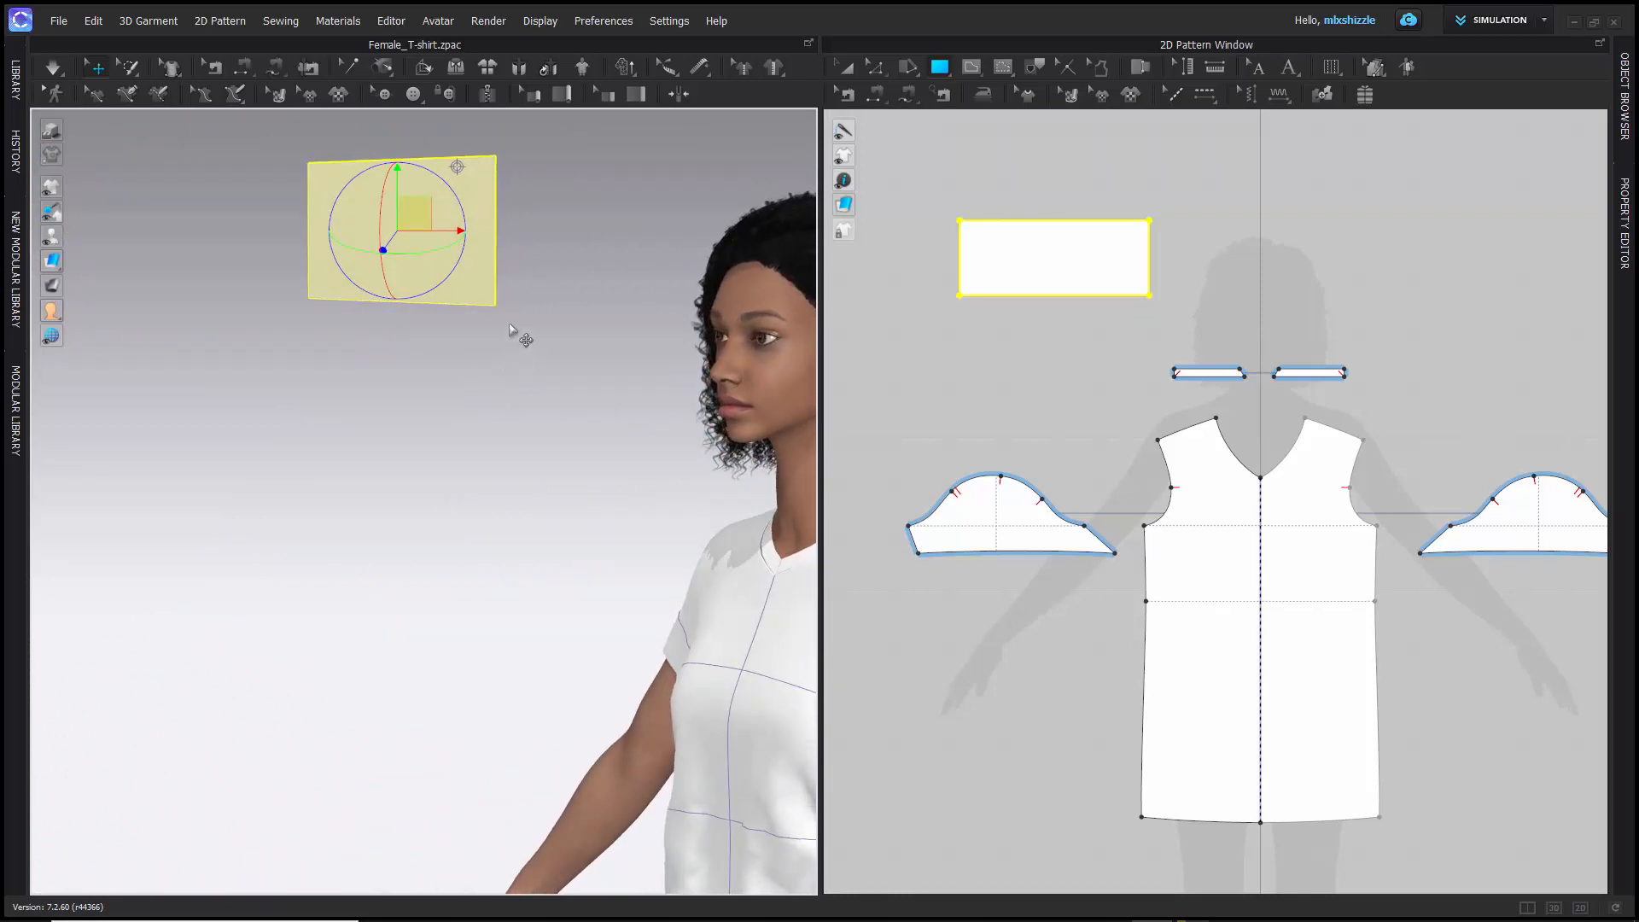
pyautogui.moveTo(519, 337); pyautogui.dragTo(541, 407, button='middle')
pyautogui.moveTo(529, 397); pyautogui.dragTo(353, 397, button='right')
pyautogui.scroll(3, 561, 393)
pyautogui.scroll(-2, 561, 392)
pyautogui.scroll(-2, 561, 392)
pyautogui.moveTo(444, 389); pyautogui.dragTo(523, 380, button='right')
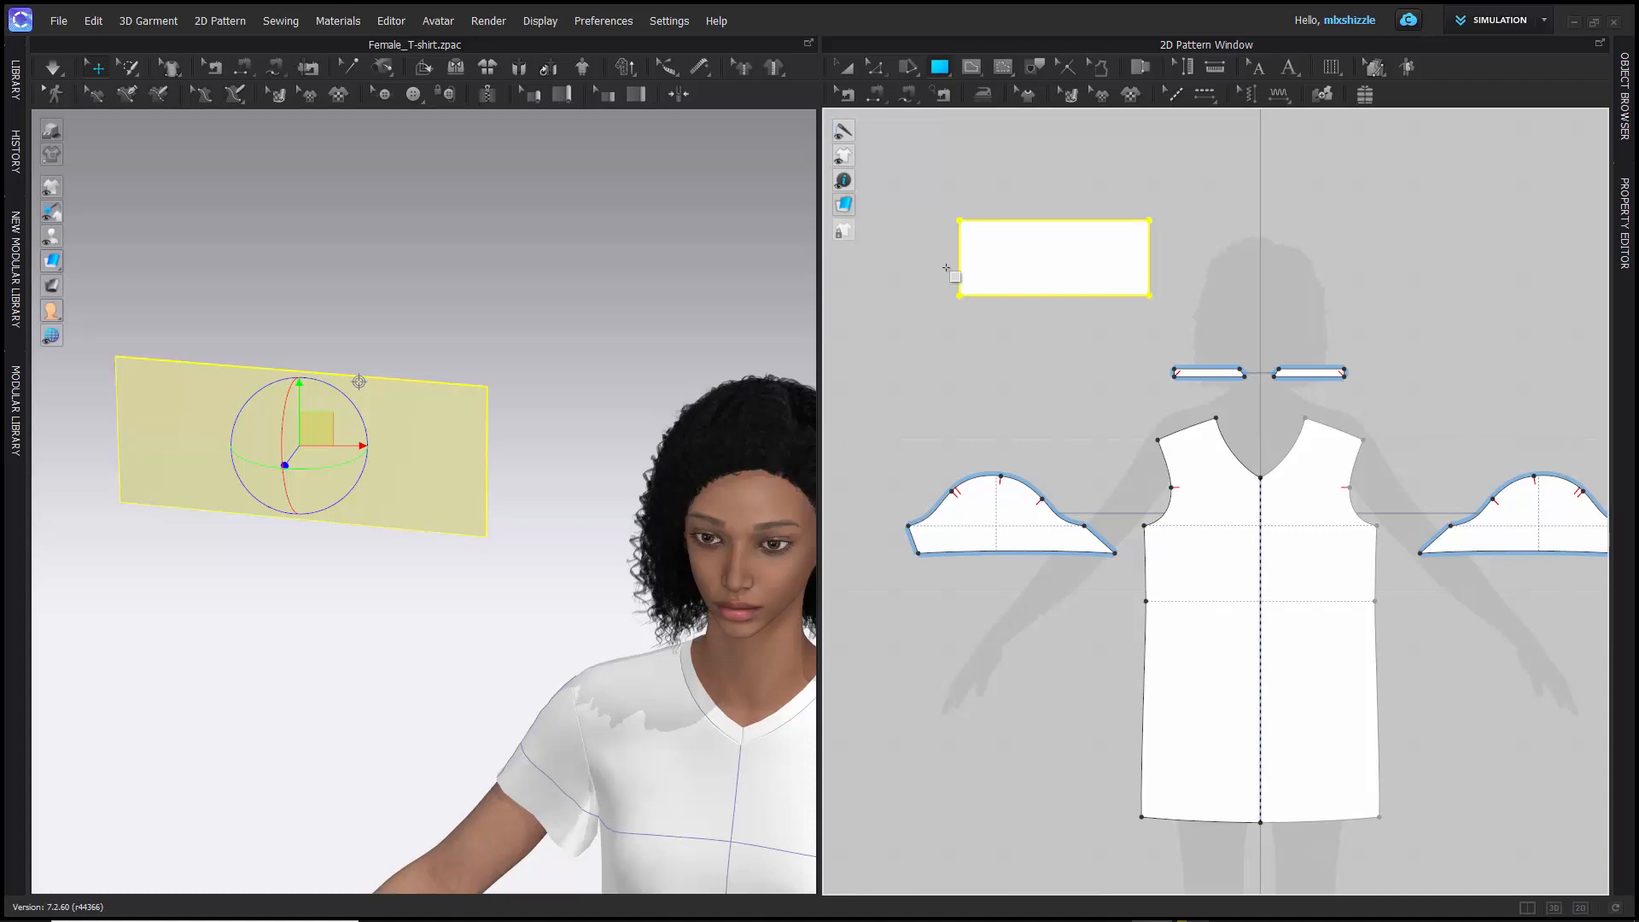
# - Draw a large circular pattern piece with the Ellipse tool over the avatar silhouette's head
pyautogui.click(946, 74)
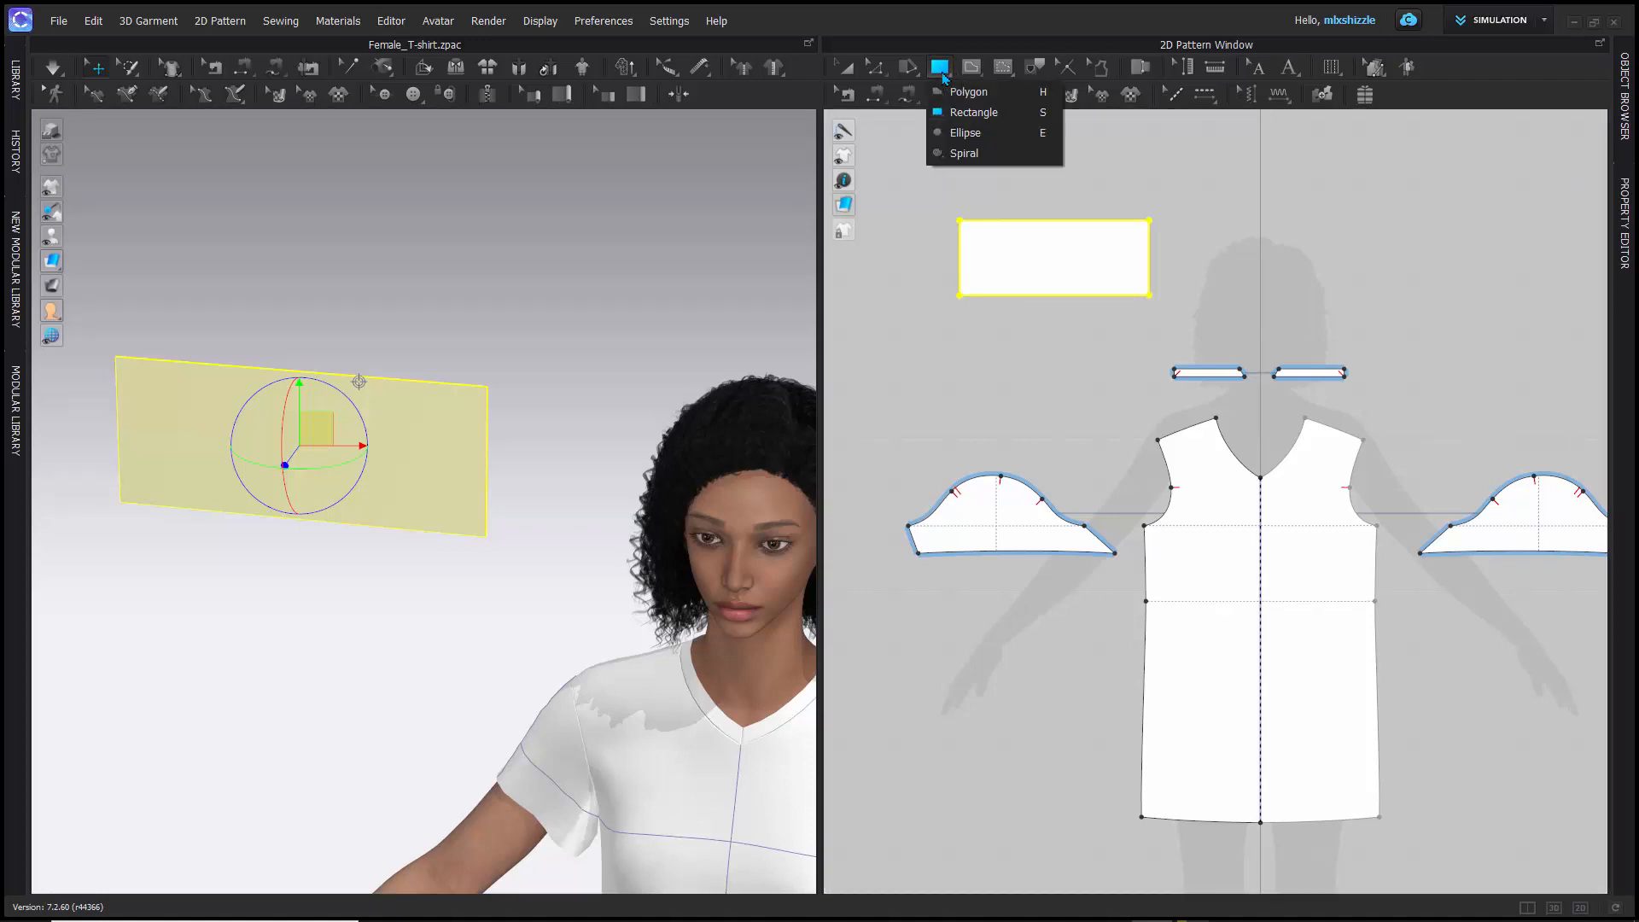
pyautogui.click(969, 134)
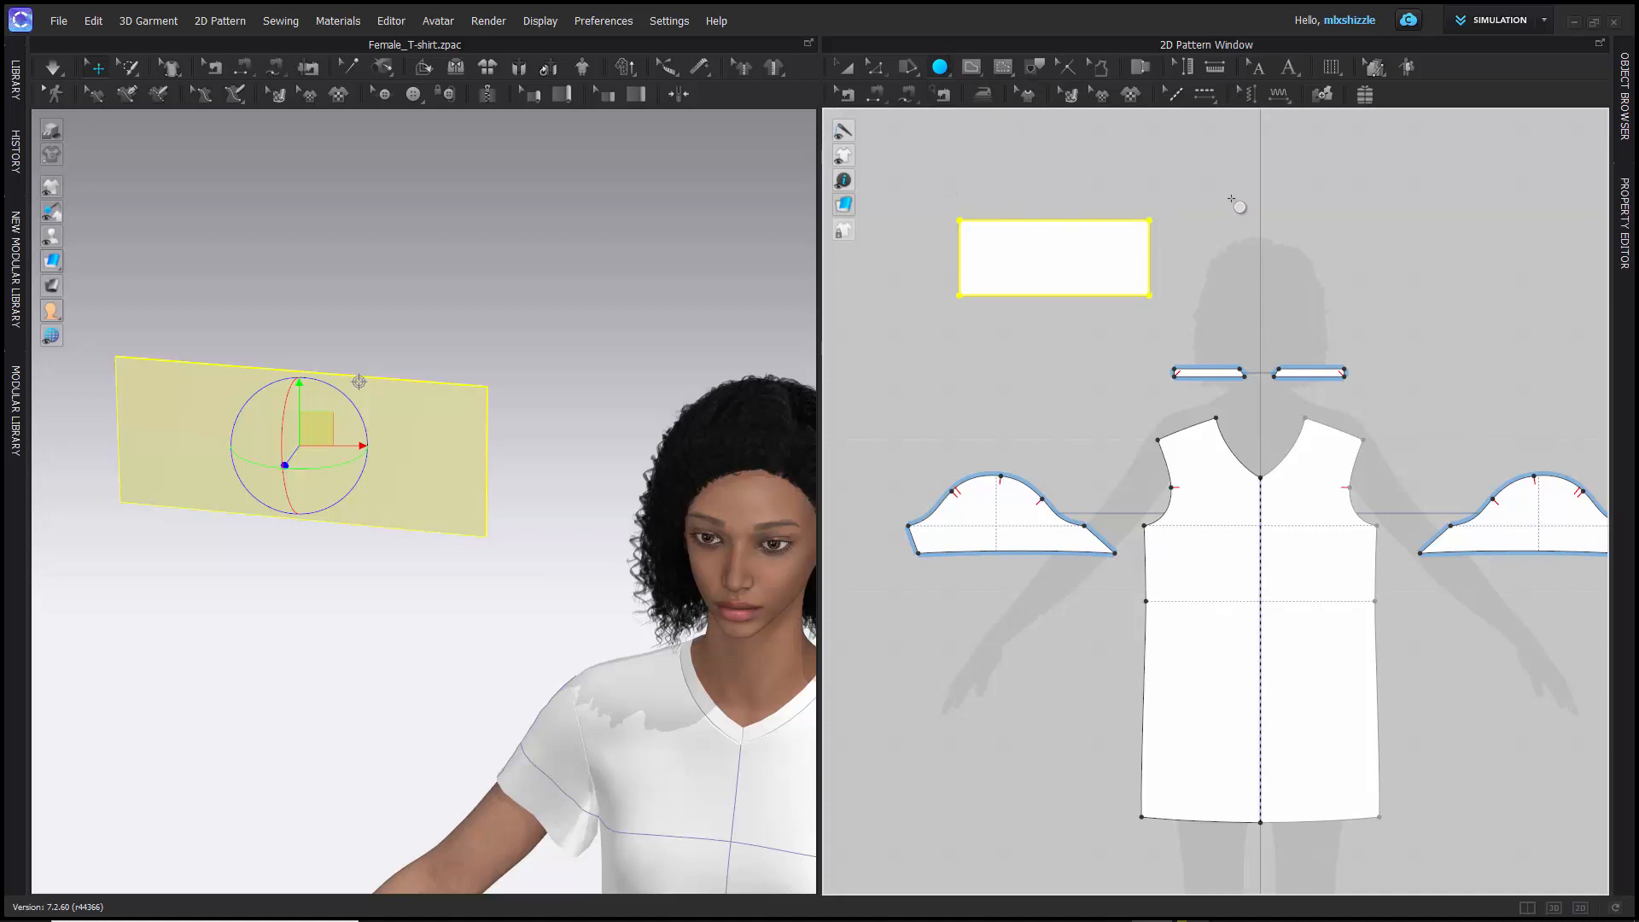
pyautogui.moveTo(1230, 175); pyautogui.dragTo(1396, 341)
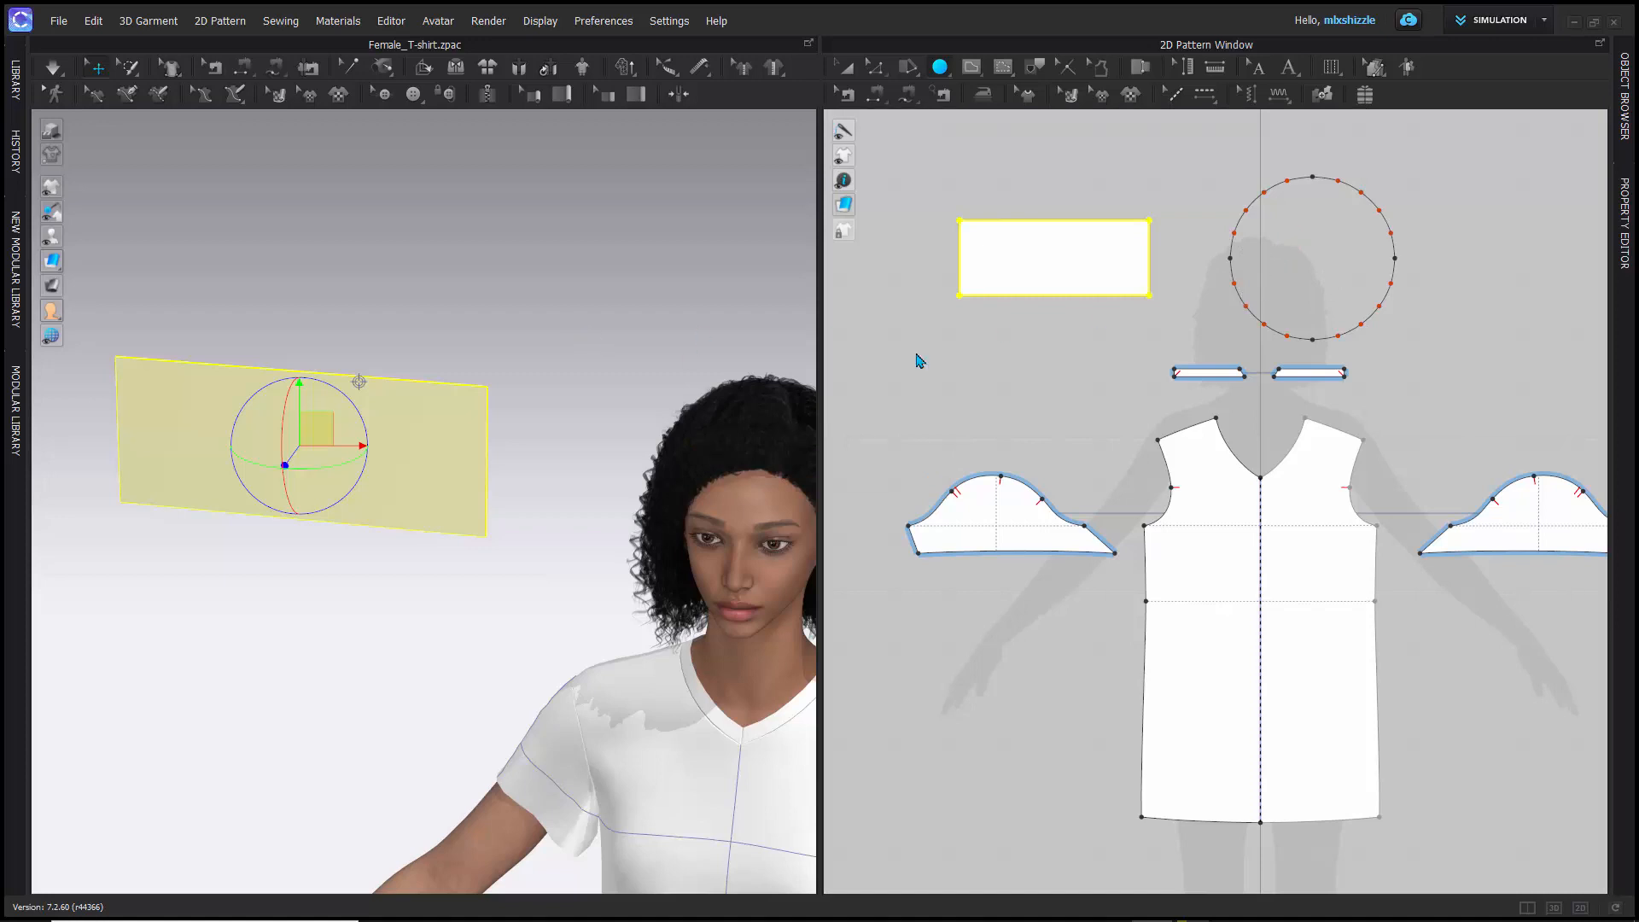
pyautogui.moveTo(591, 352)
pyautogui.mouseDown(button='right')
pyautogui.moveTo(516, 348)
pyautogui.moveTo(714, 358)
pyautogui.moveTo(575, 355)
pyautogui.moveTo(621, 348)
pyautogui.mouseUp(button='right')
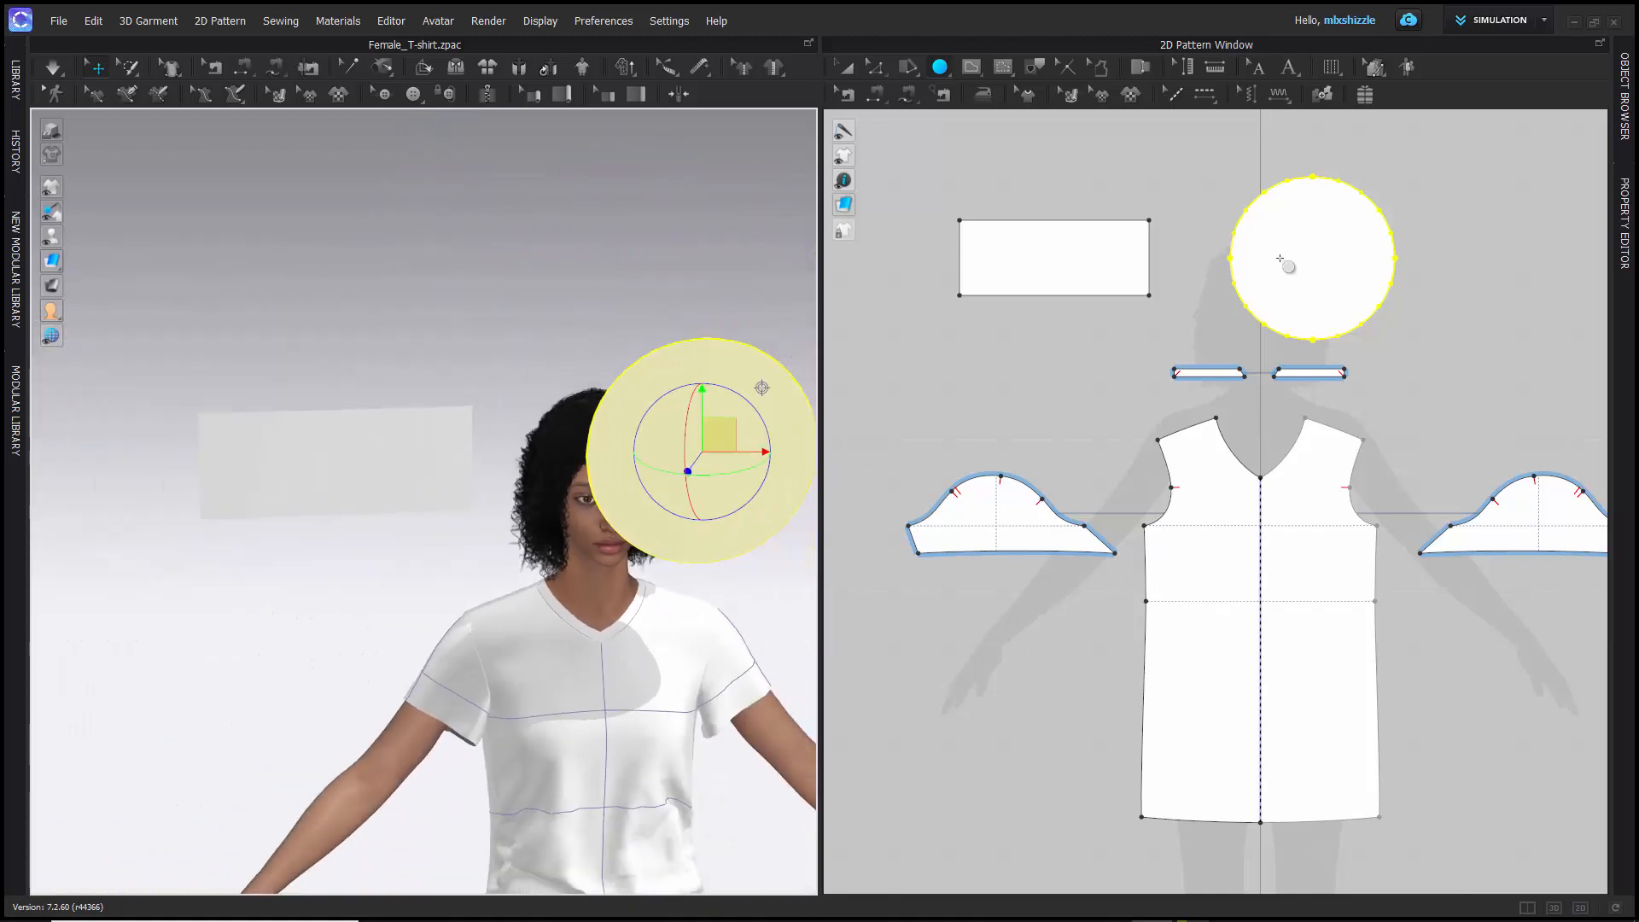
# - Delete the wide rectangle and the circle pattern pieces with Transform Pattern
pyautogui.press('a')
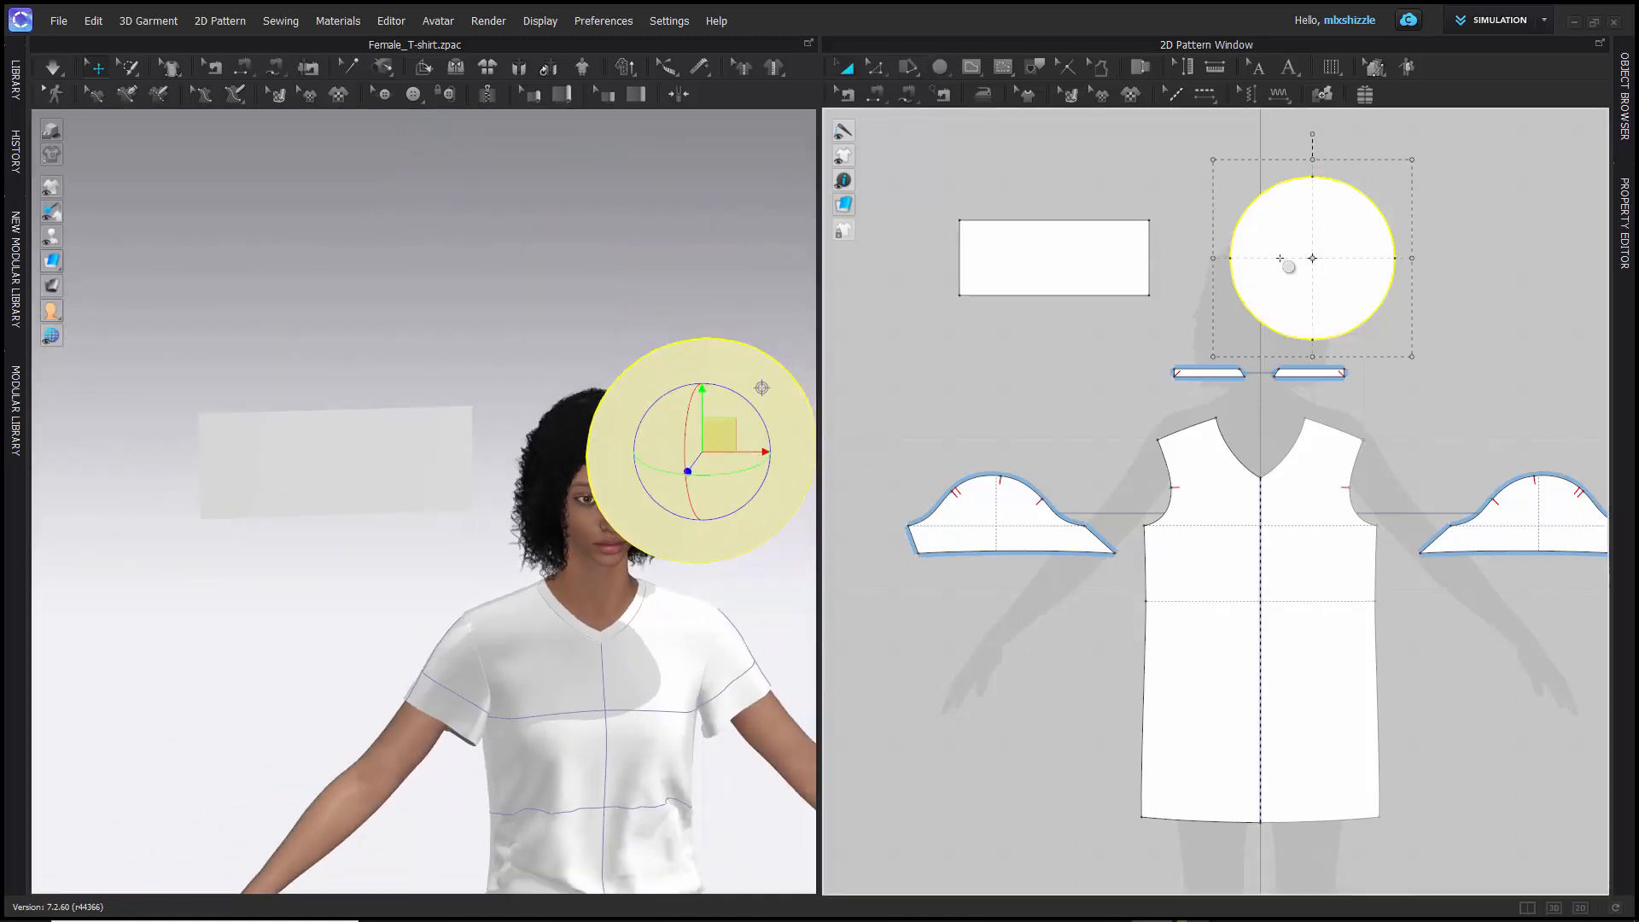
pyautogui.click(1055, 243)
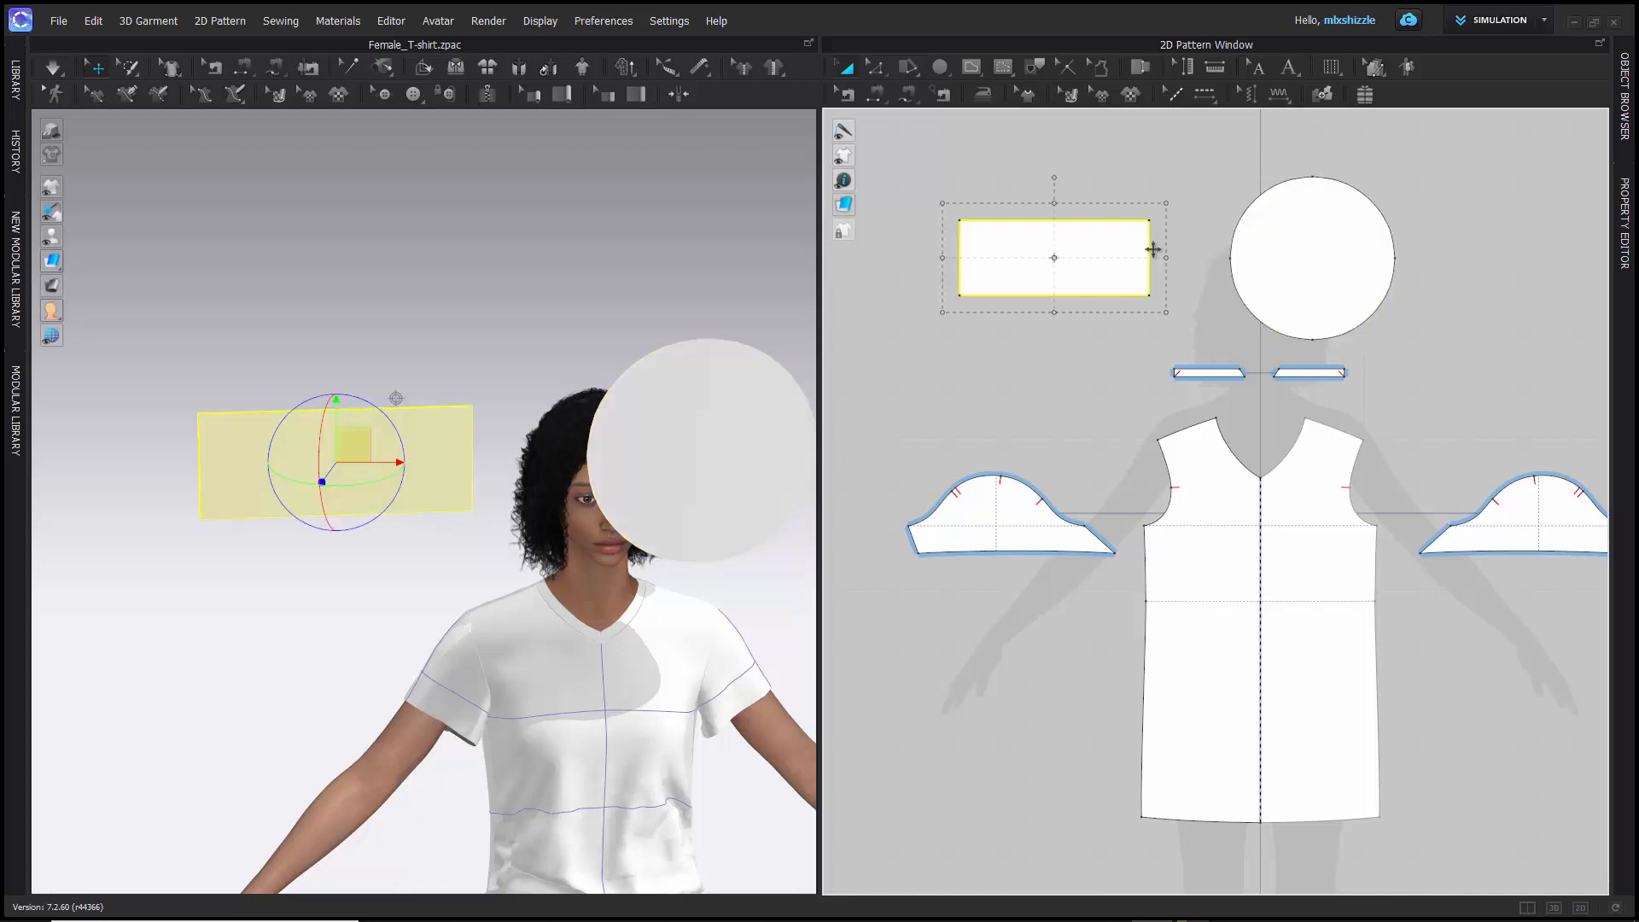
pyautogui.press('Delete')
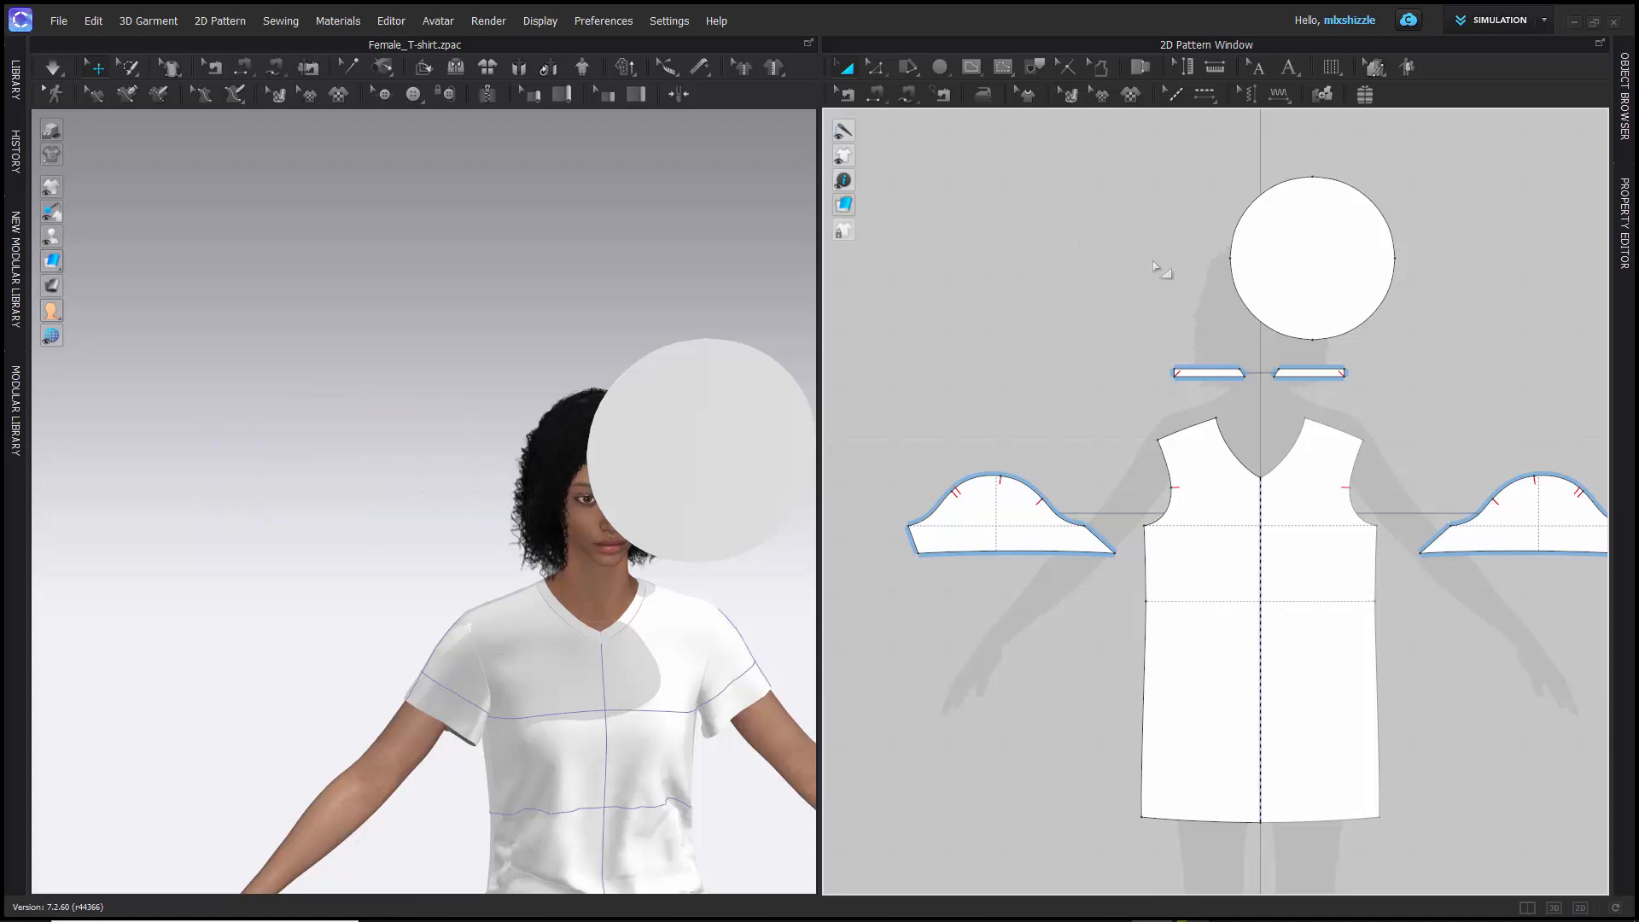
pyautogui.click(1299, 209)
pyautogui.press('Delete')
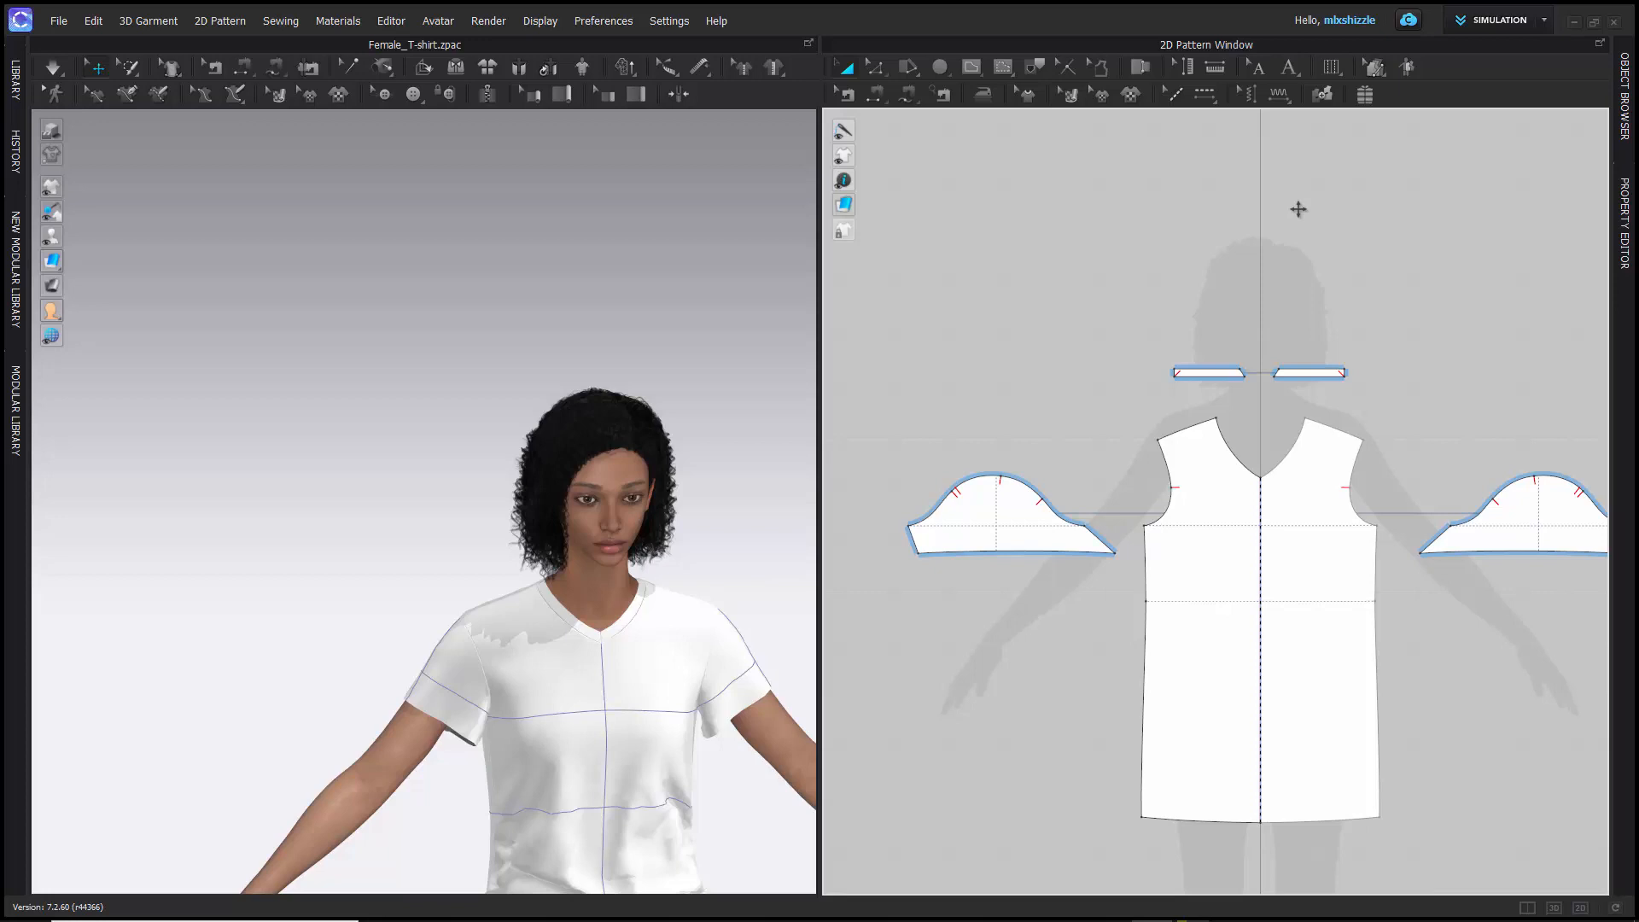
# - Try to start an Internal Polygon/Line in the empty area outside the pattern pieces
pyautogui.click(973, 70)
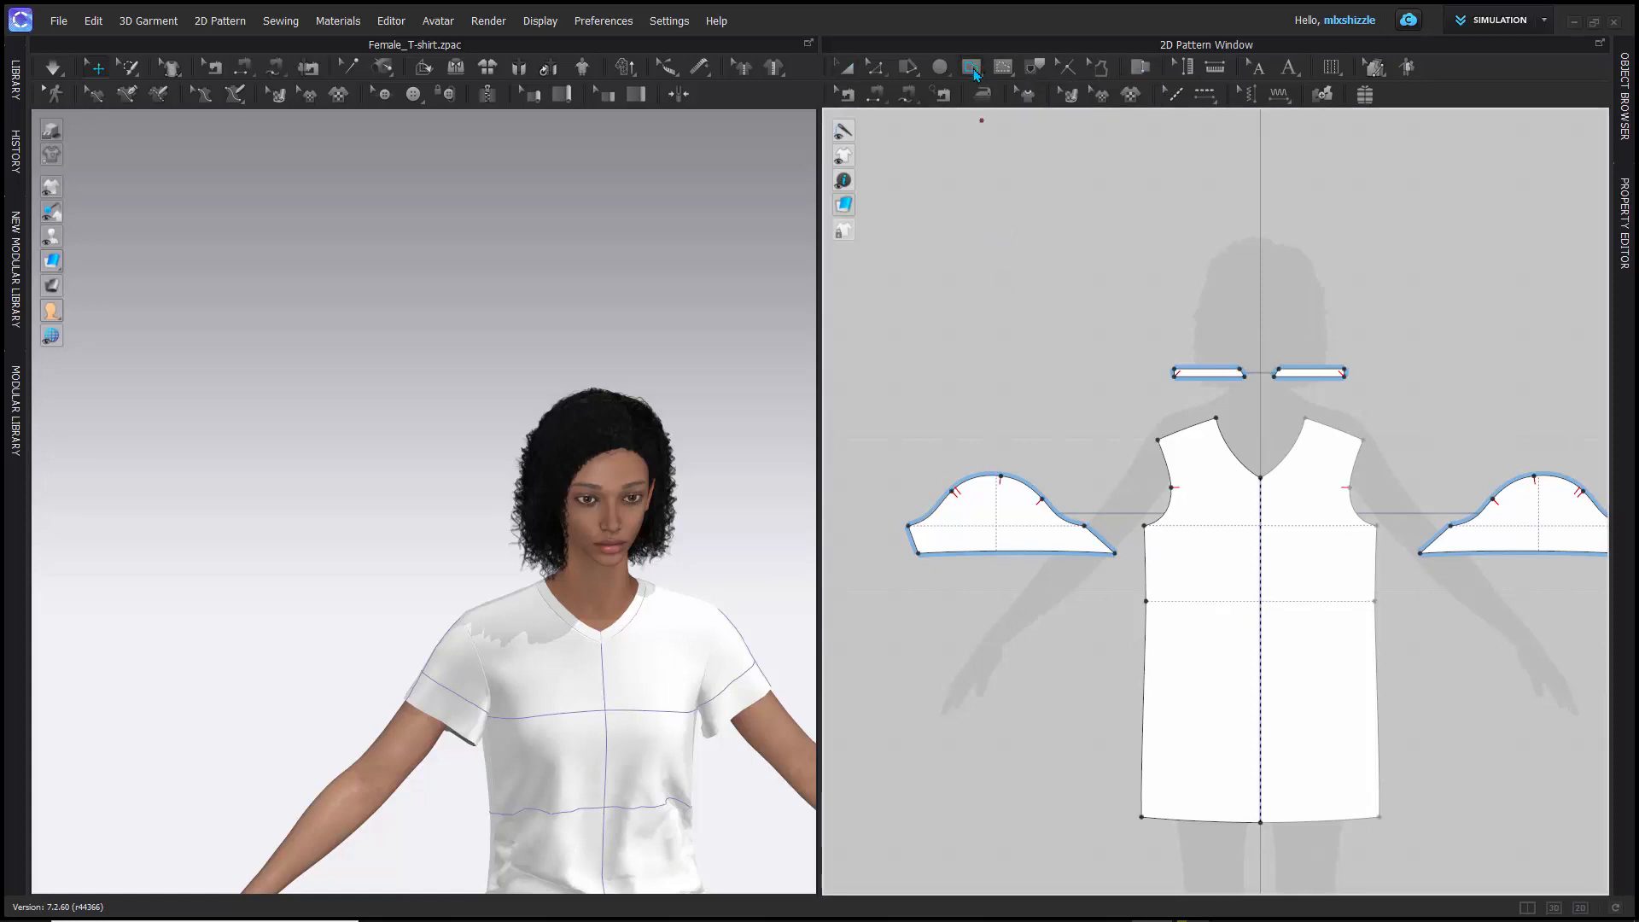
pyautogui.click(996, 211)
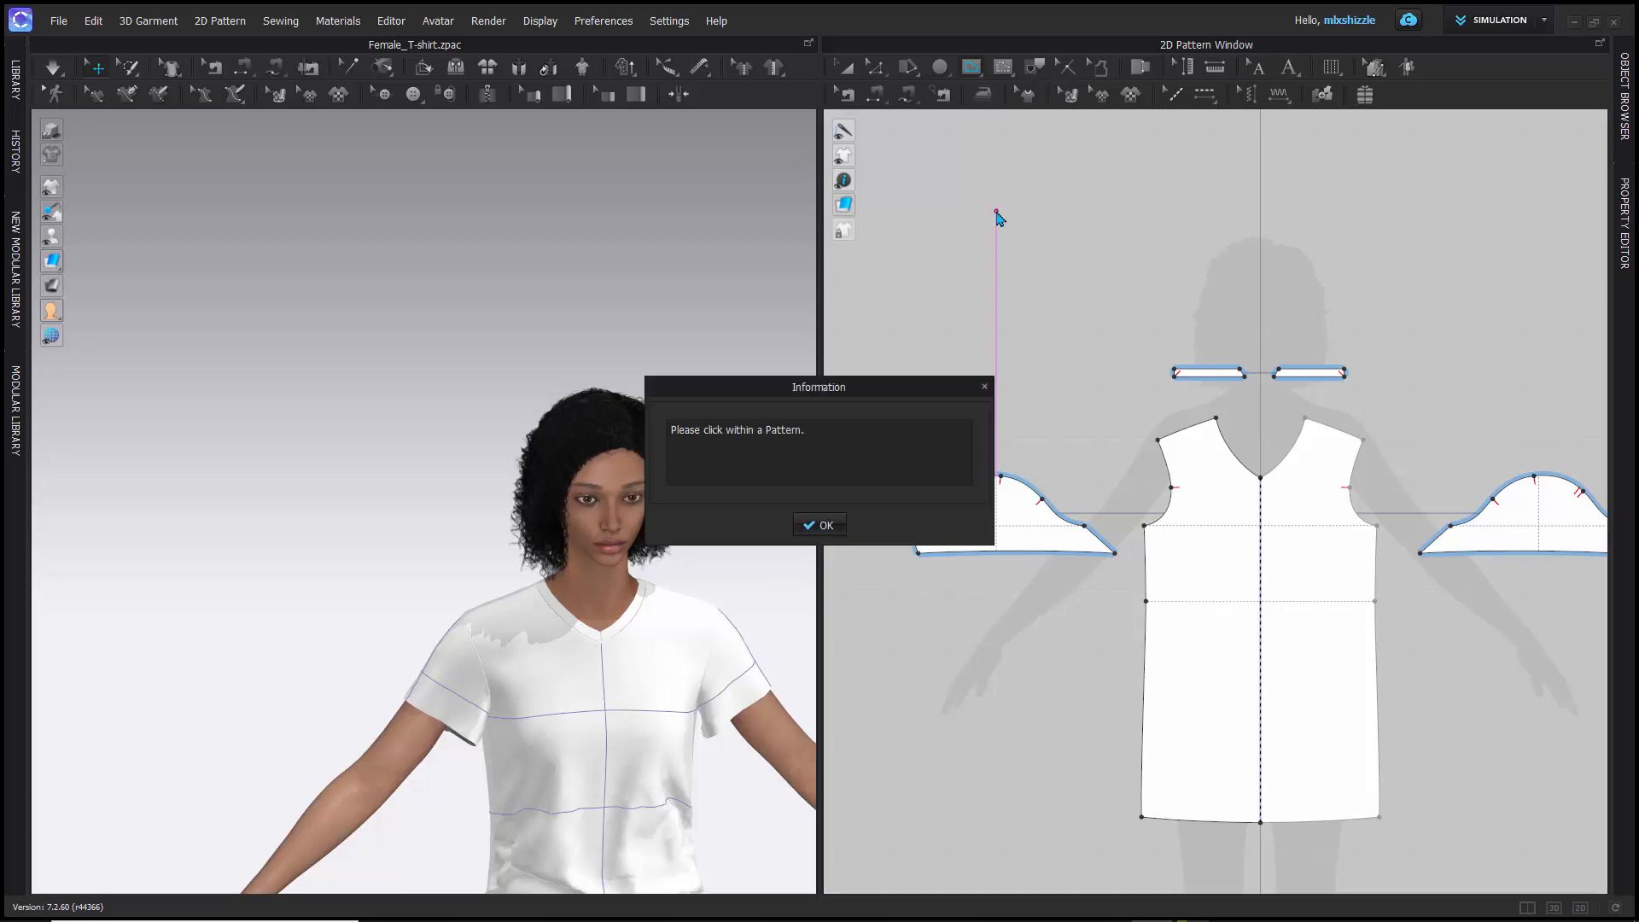
pyautogui.click(984, 387)
pyautogui.click(844, 67)
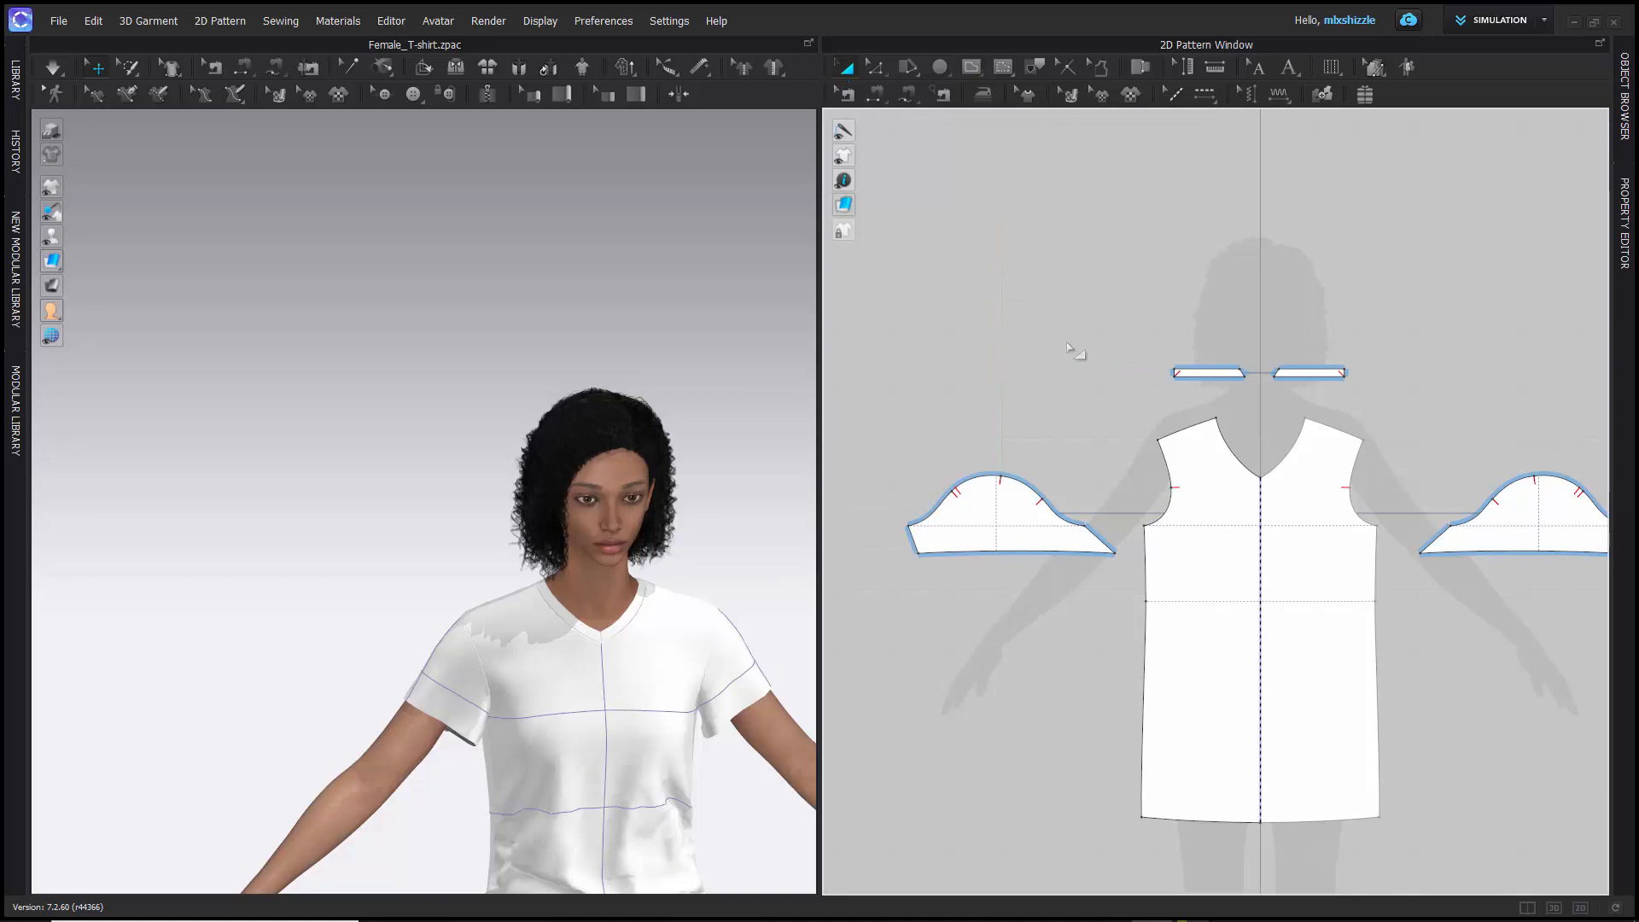
pyautogui.click(974, 71)
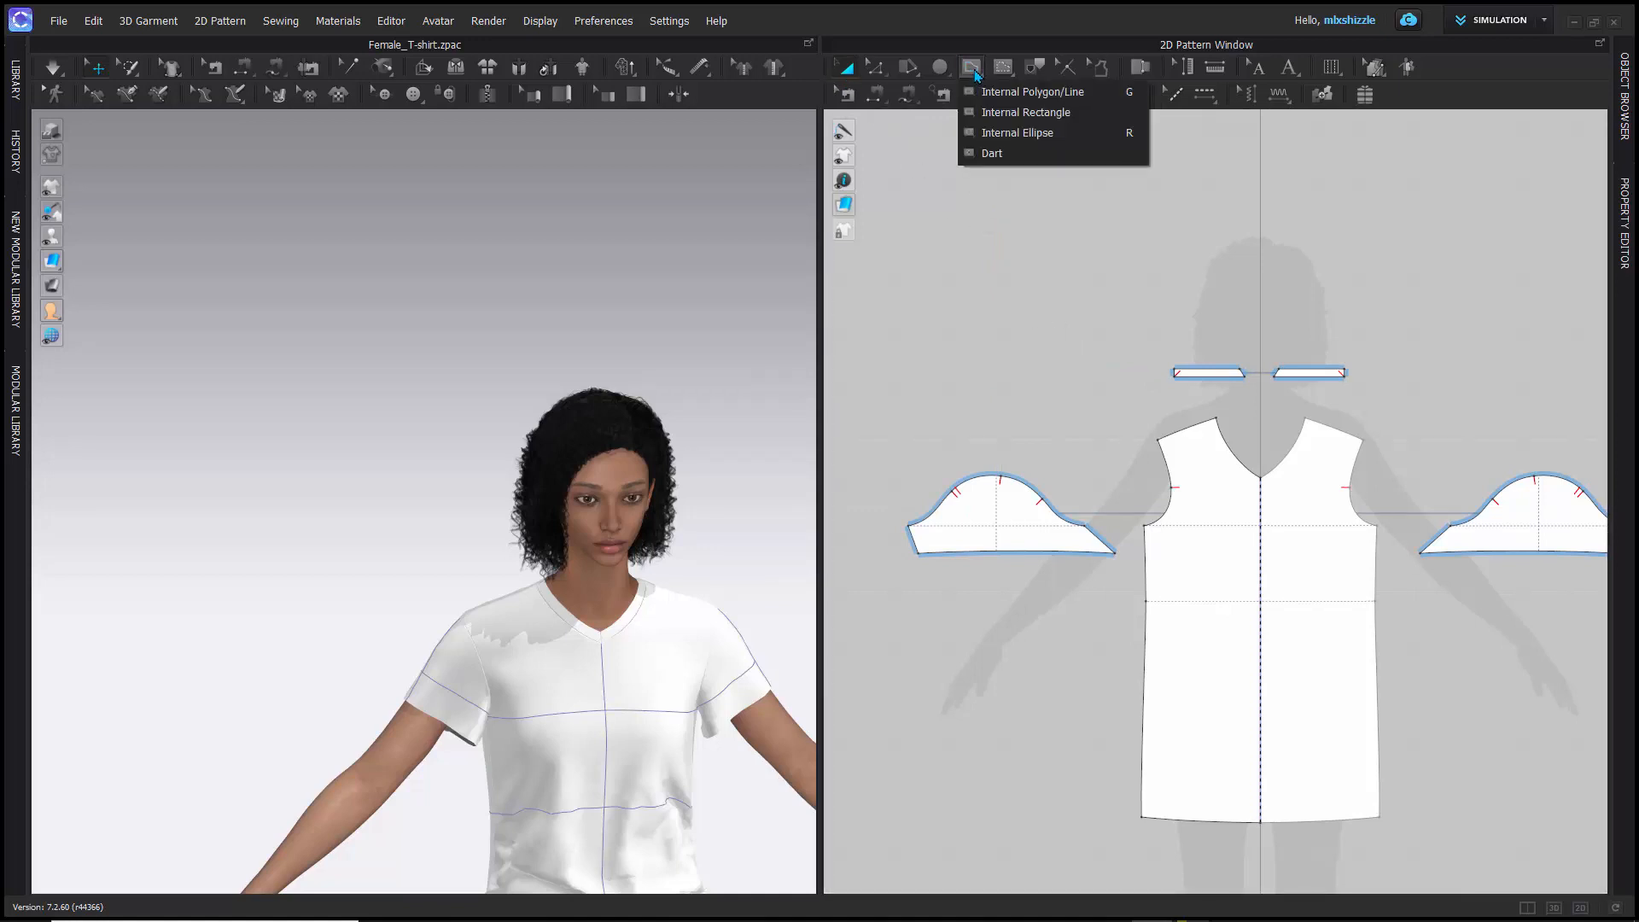
# - Create a rectangle pattern piece 3 in wide and 6 in high beside the silhouette's head, and deselect it
pyautogui.click(940, 69)
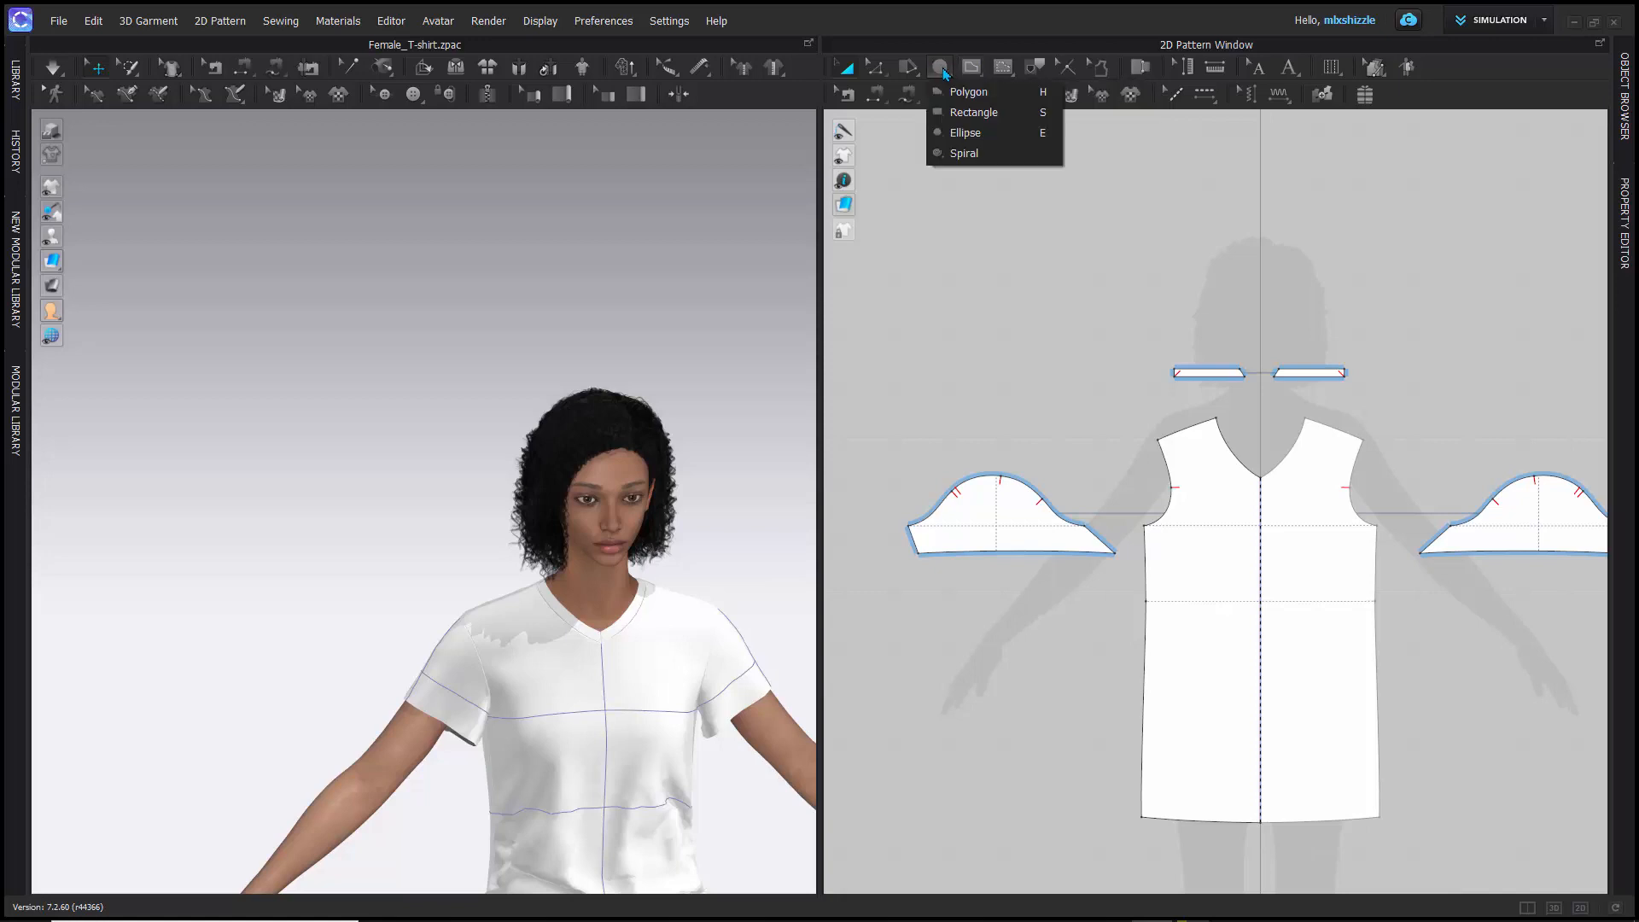
pyautogui.click(953, 113)
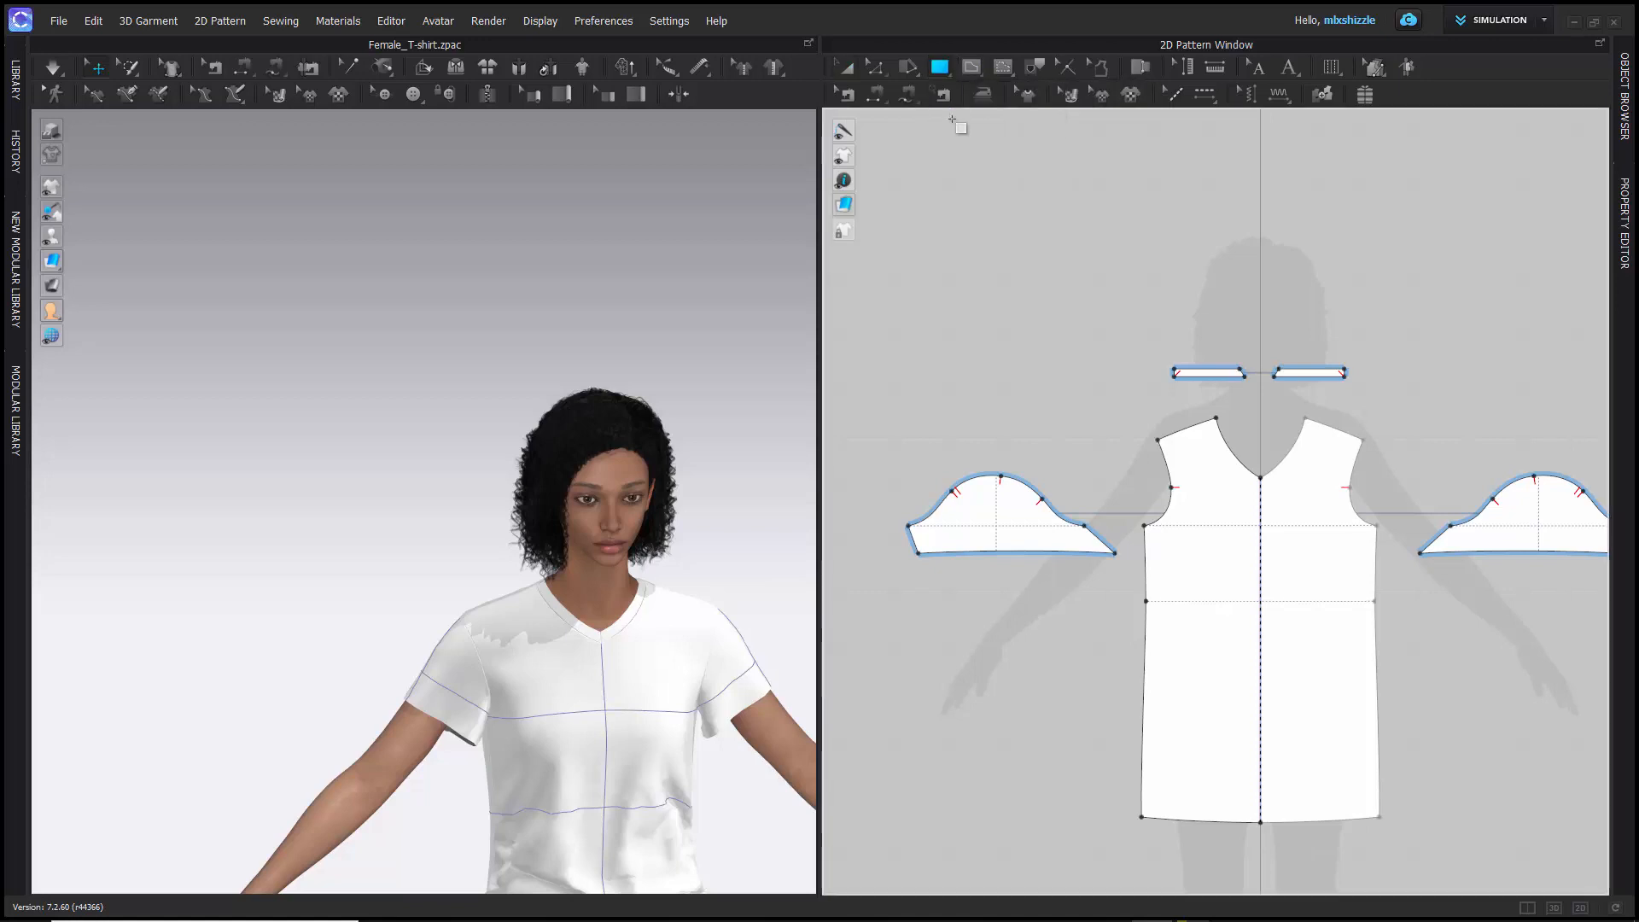
pyautogui.rightClick(979, 249)
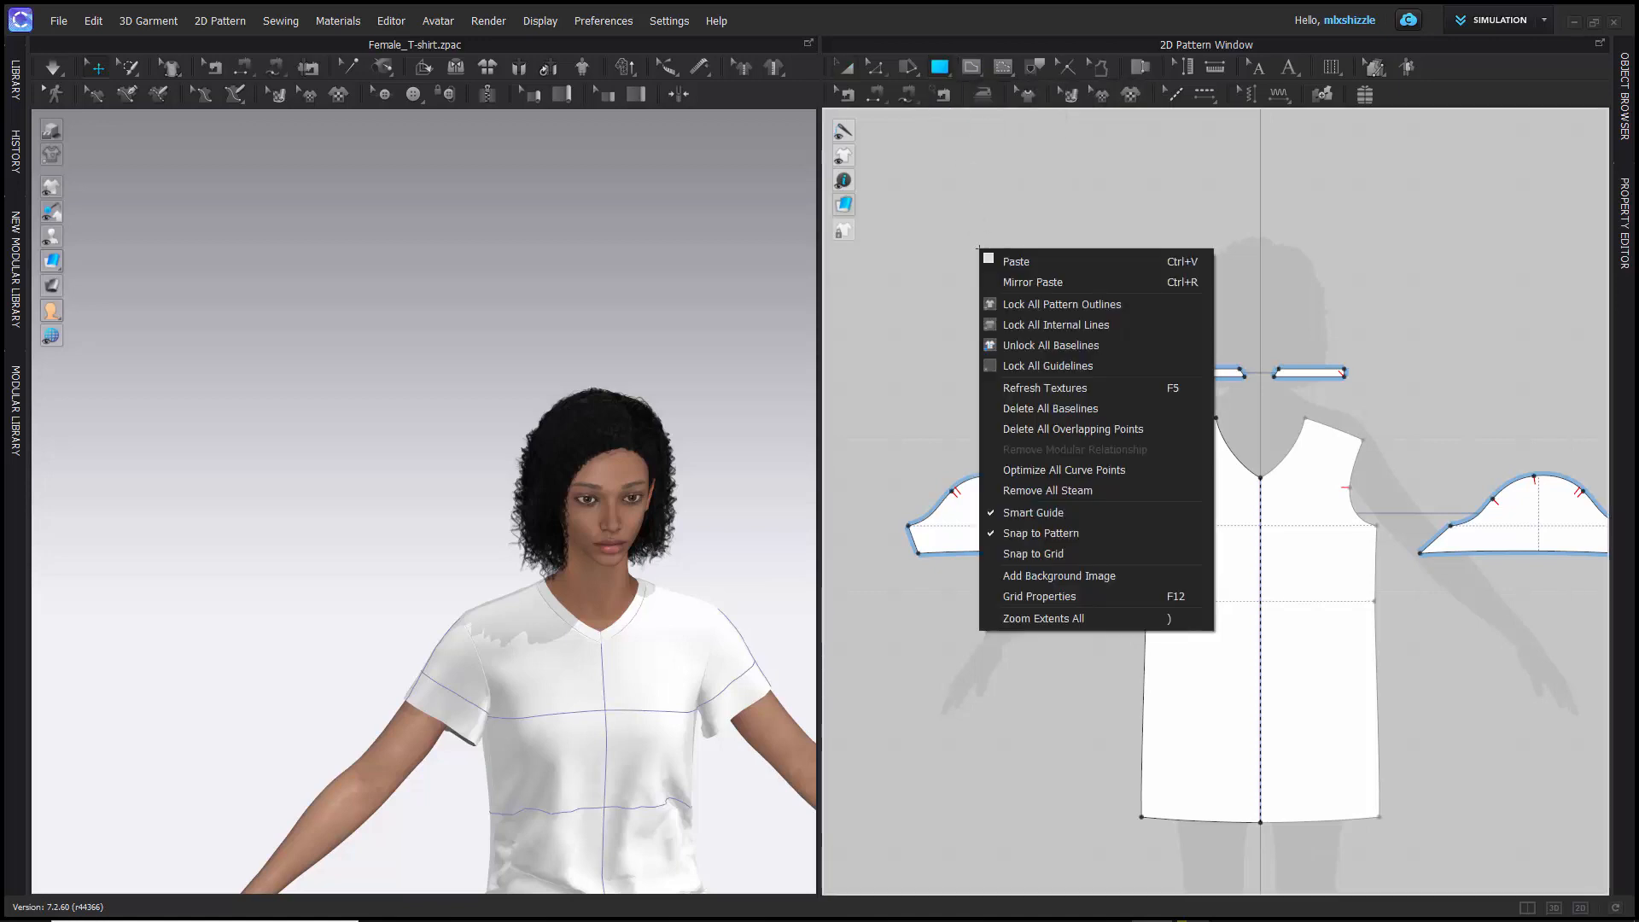
pyautogui.press('Escape')
pyautogui.click(979, 249)
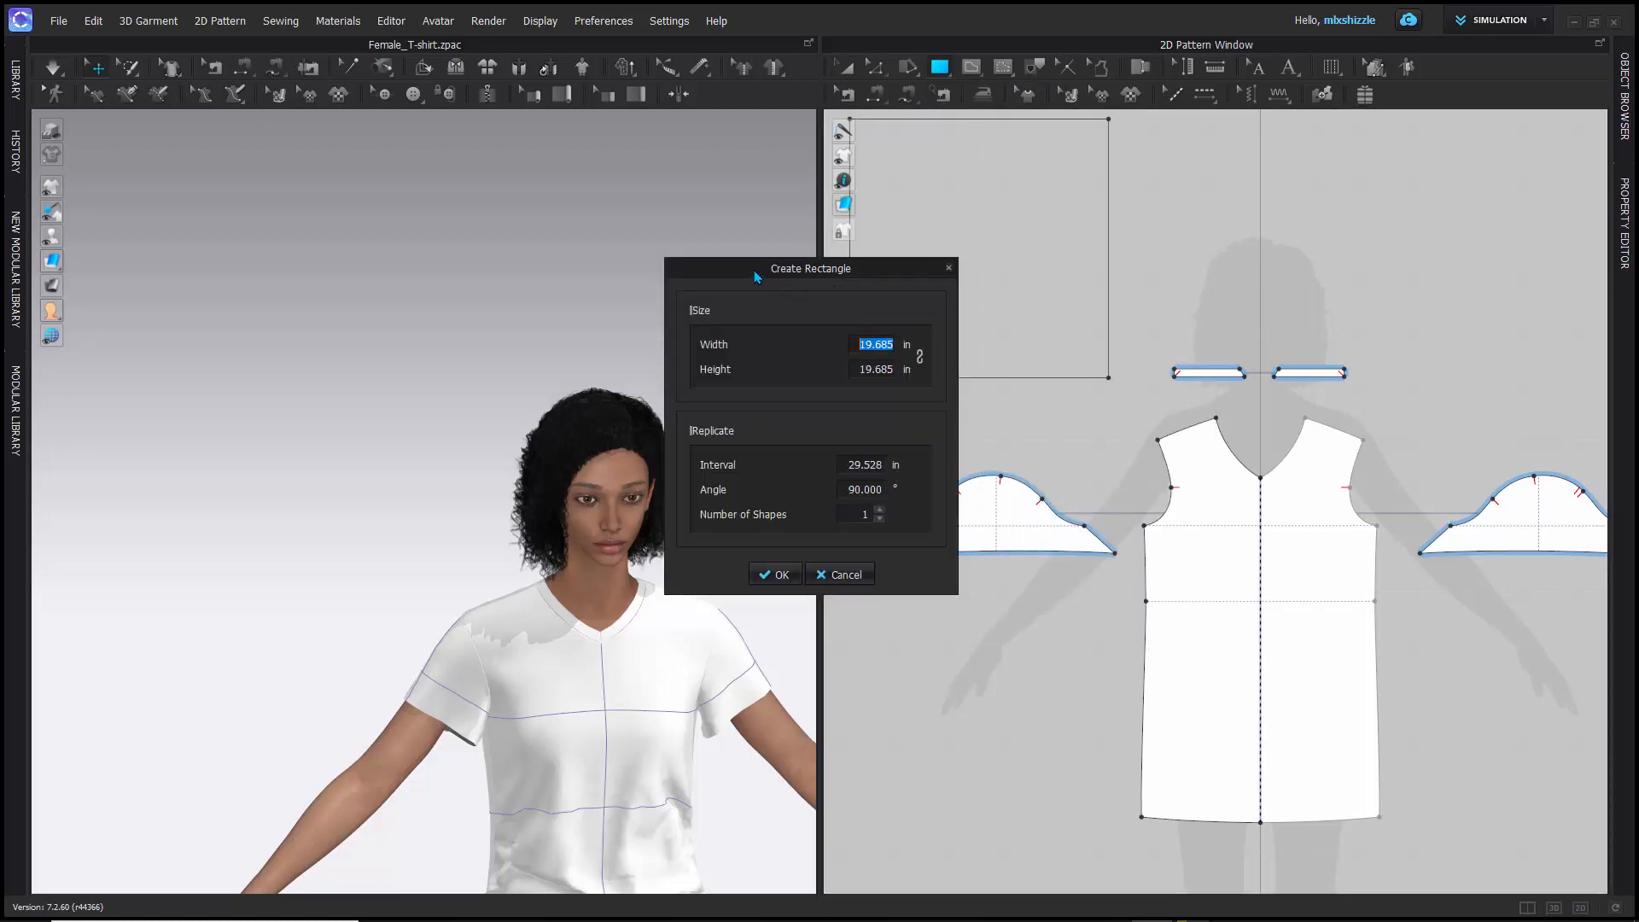
pyautogui.moveTo(755, 277); pyautogui.dragTo(518, 211)
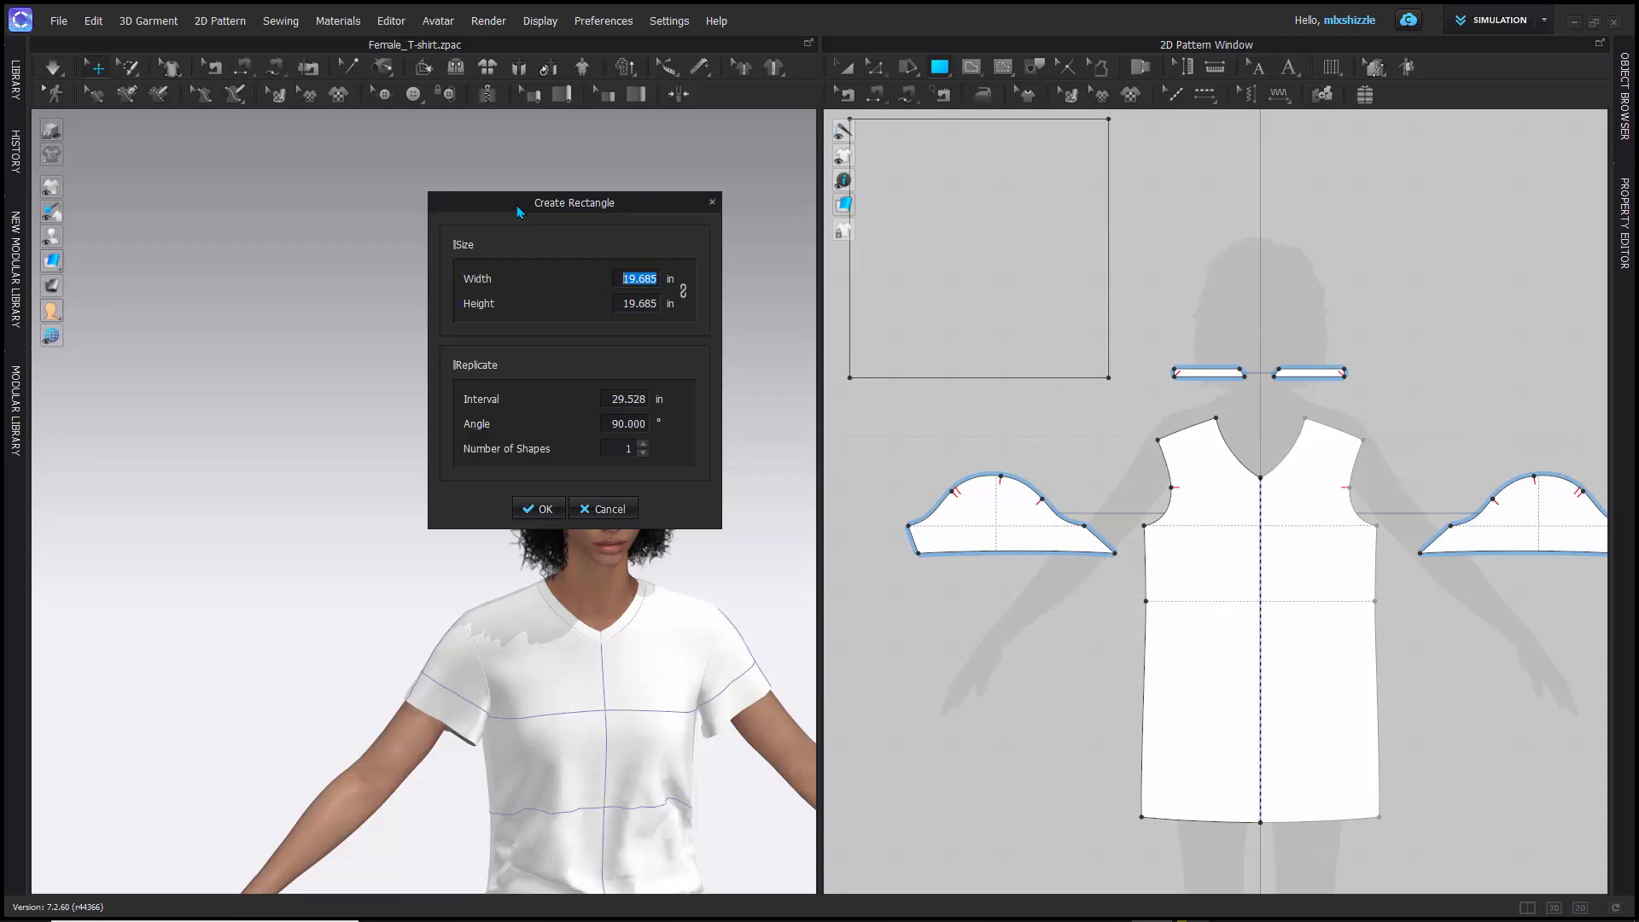
pyautogui.write('3')
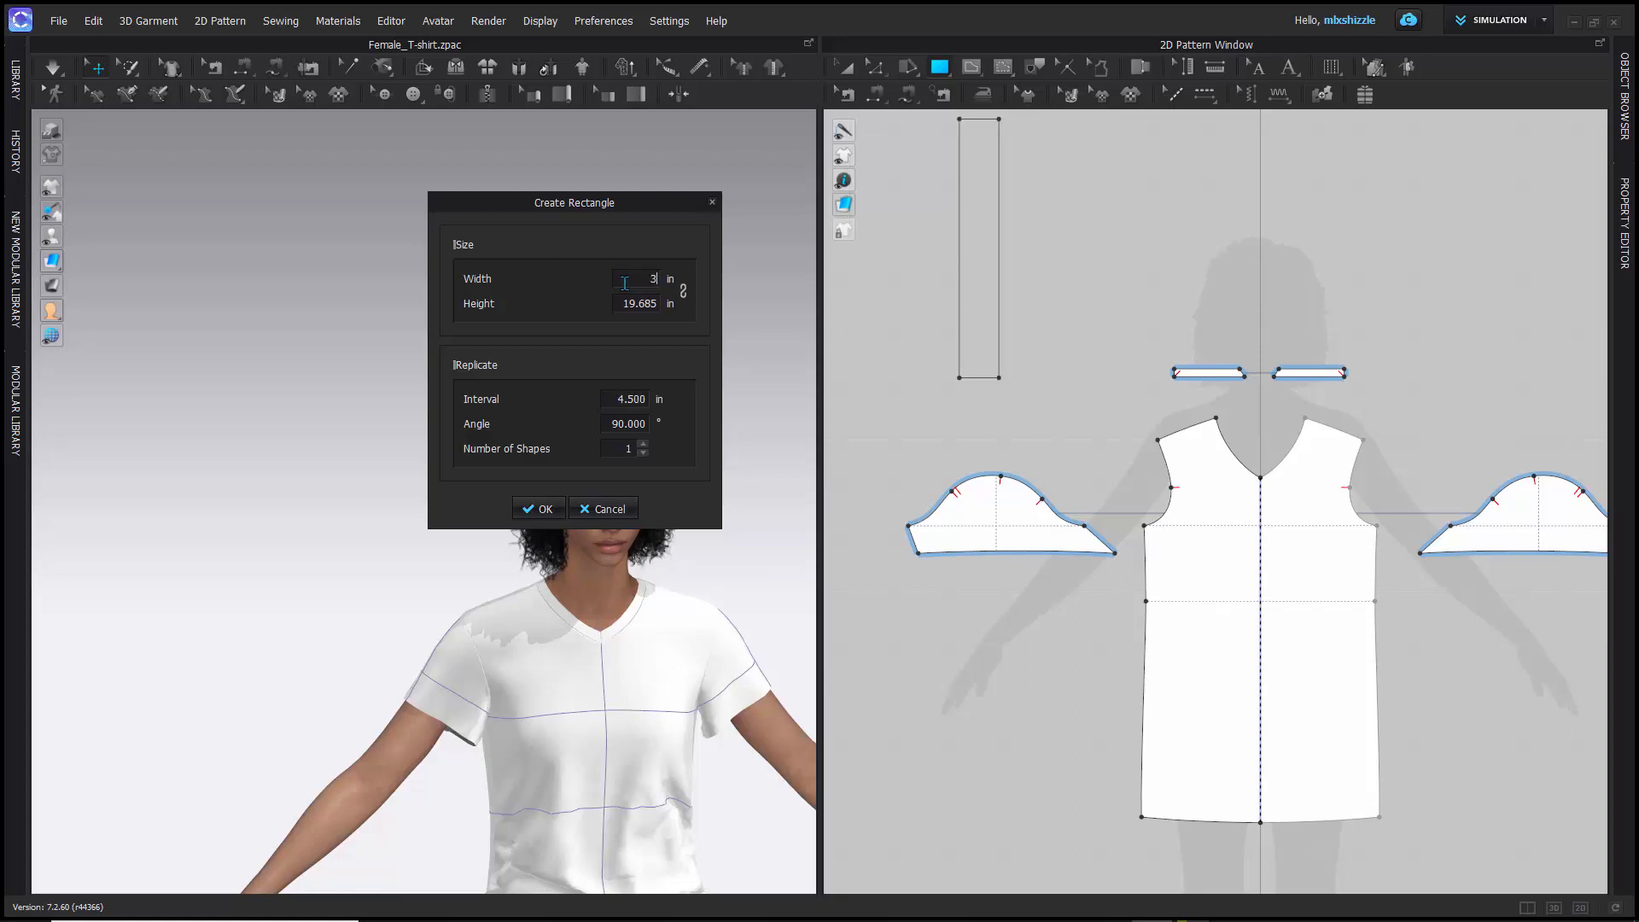
pyautogui.click(623, 305)
pyautogui.write('6')
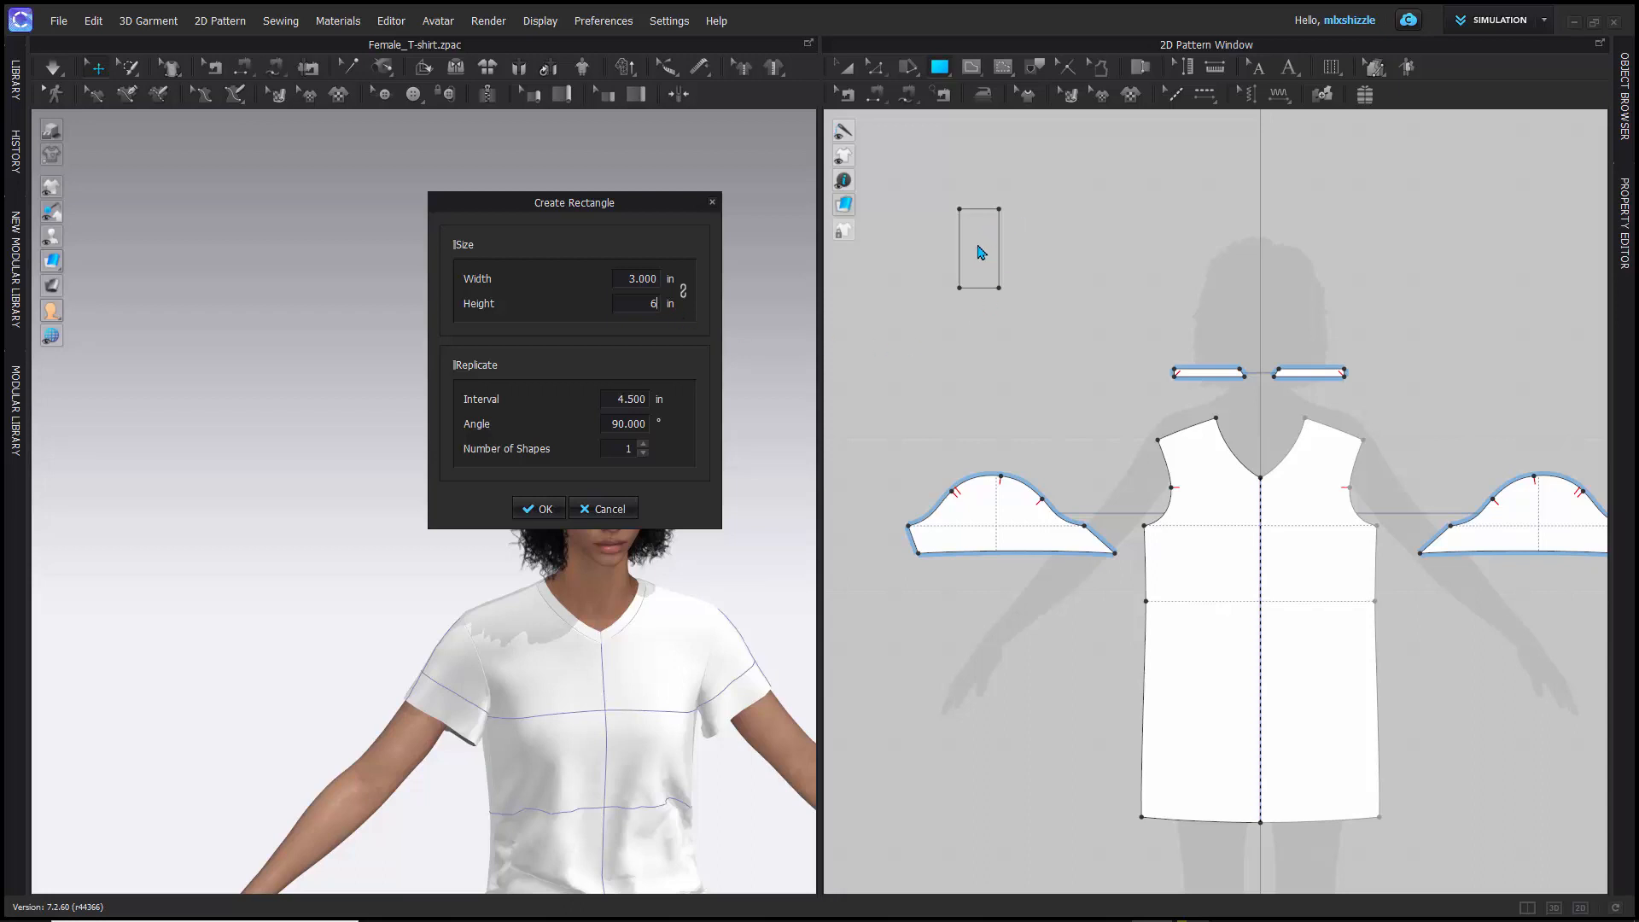
pyautogui.click(540, 509)
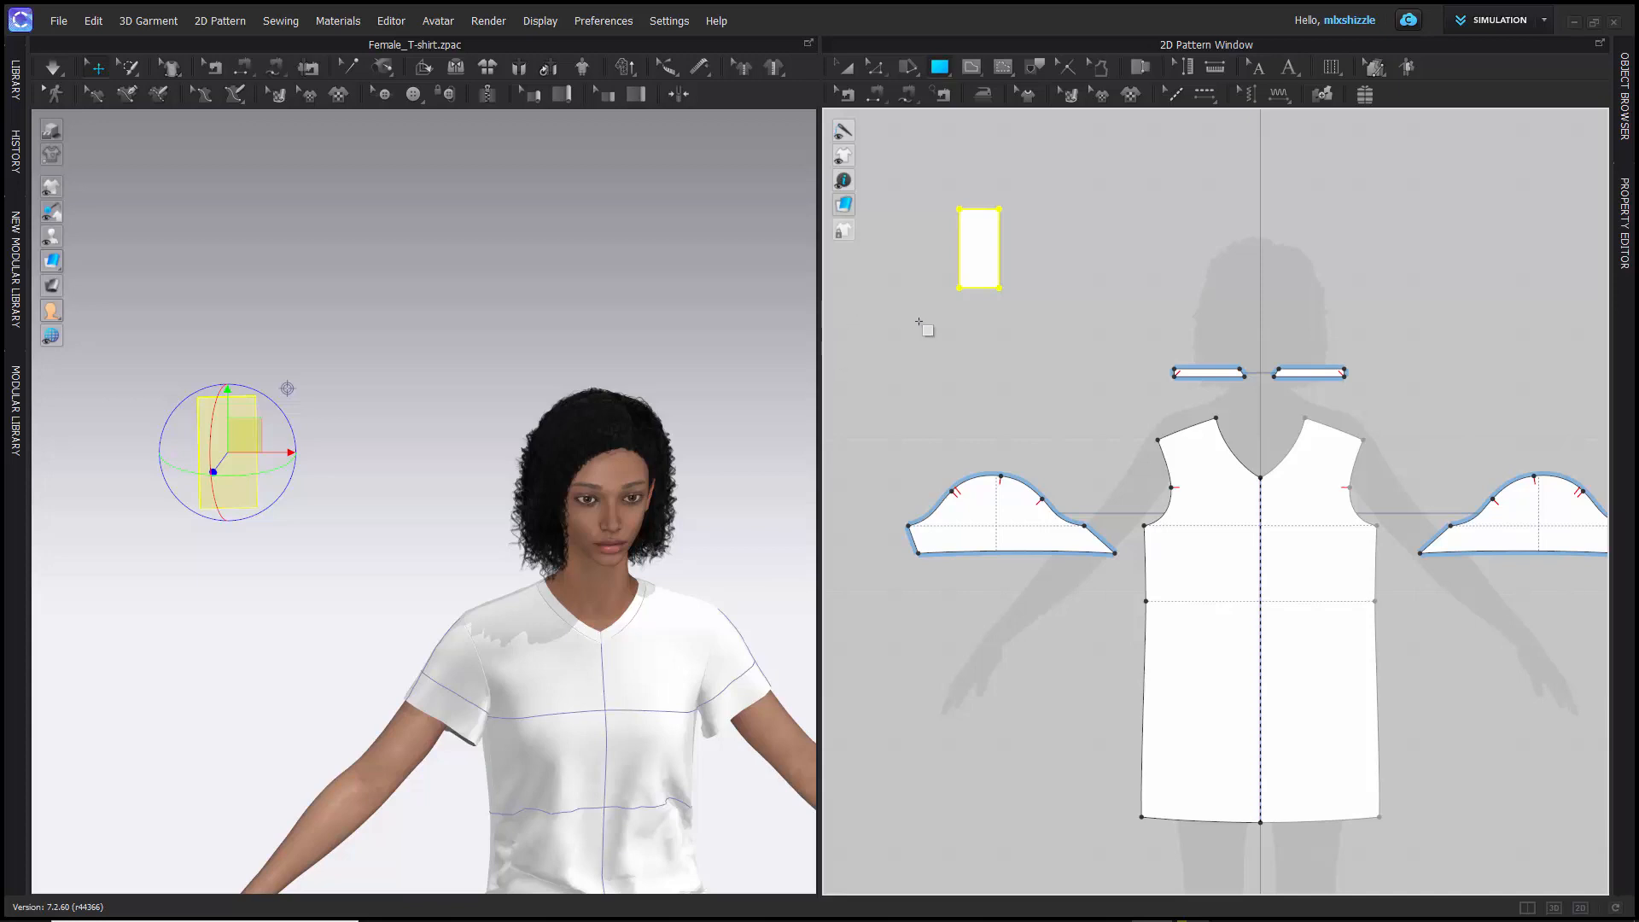
pyautogui.click(846, 64)
pyautogui.click(939, 336)
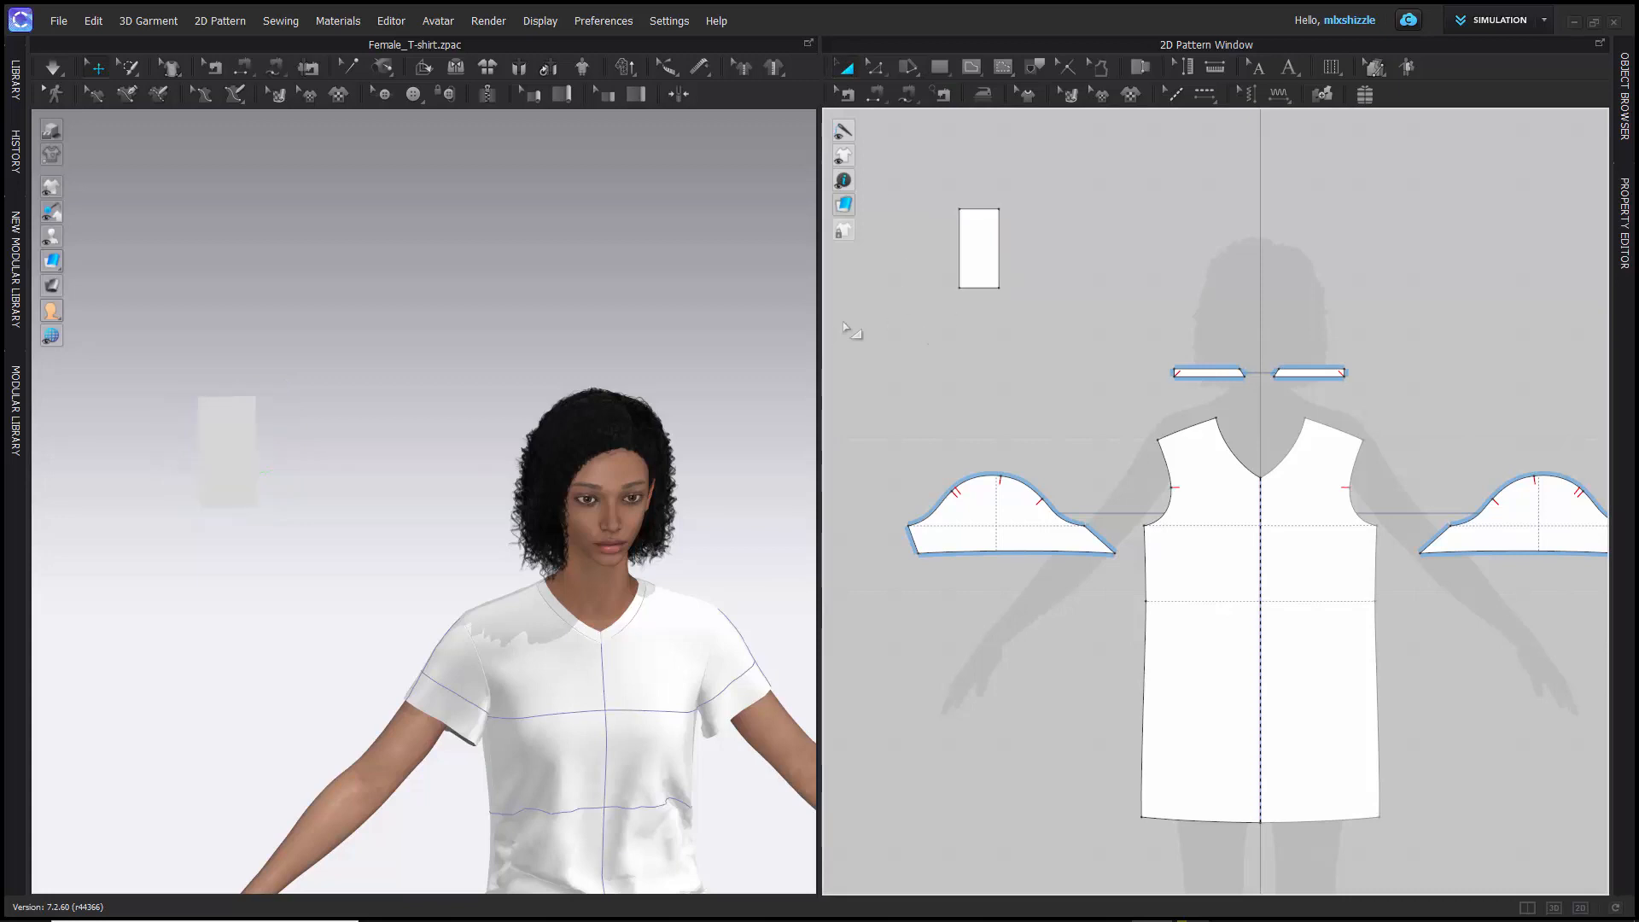
# - Create a circular pattern piece by diameter with the Ellipse tool, between the small rectangle and the silhouette's head
pyautogui.click(944, 73)
pyautogui.click(944, 74)
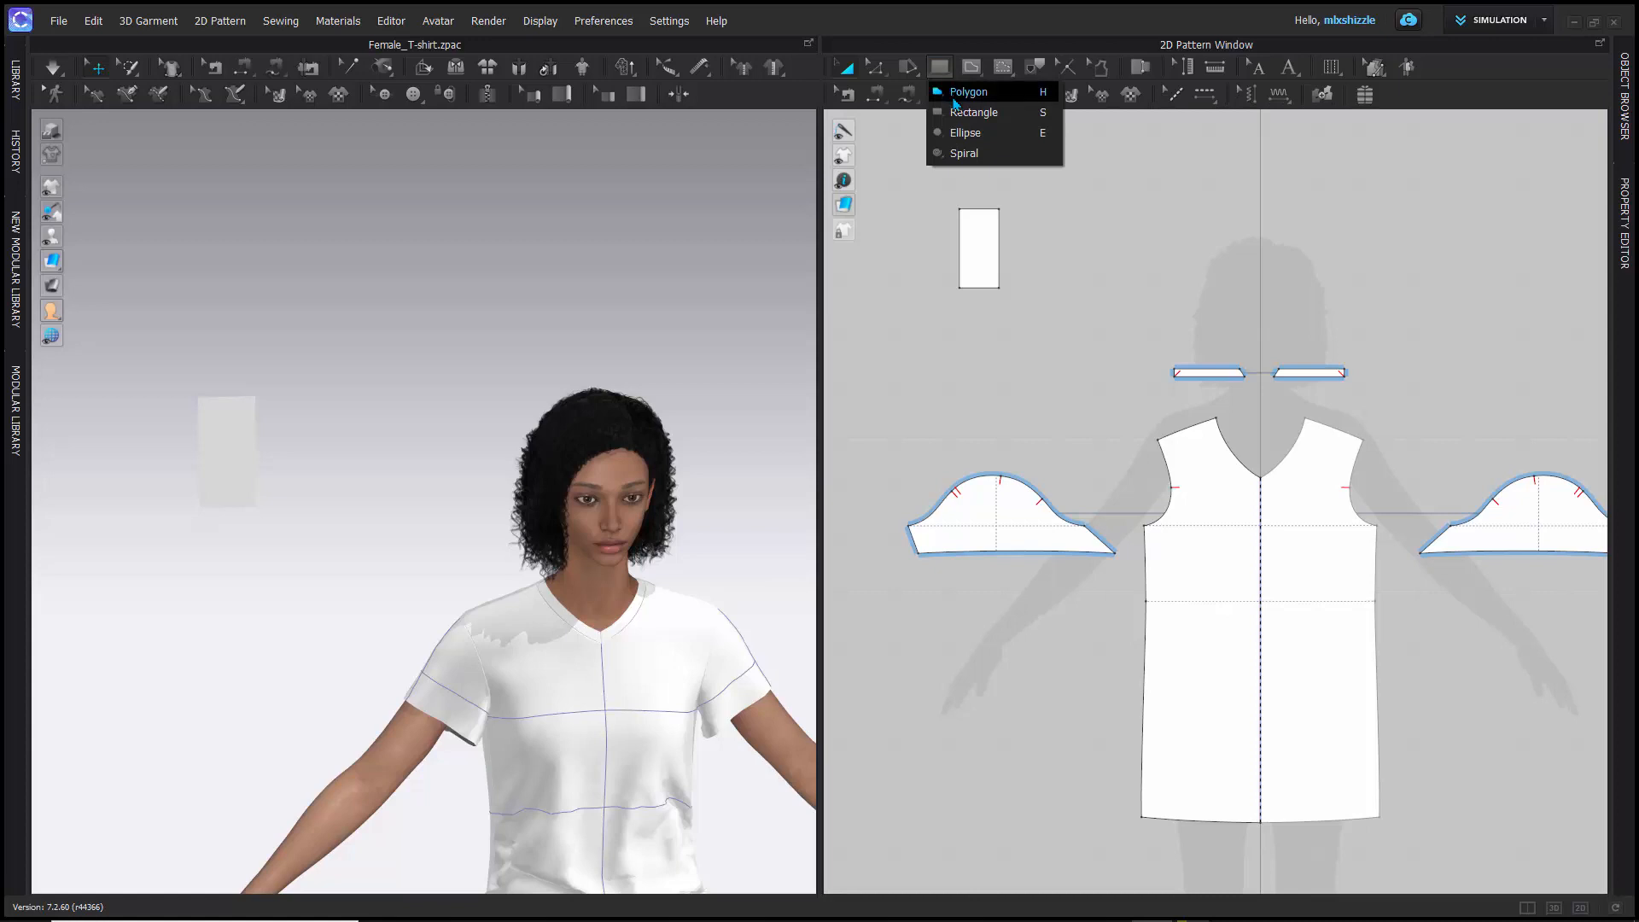
pyautogui.click(980, 133)
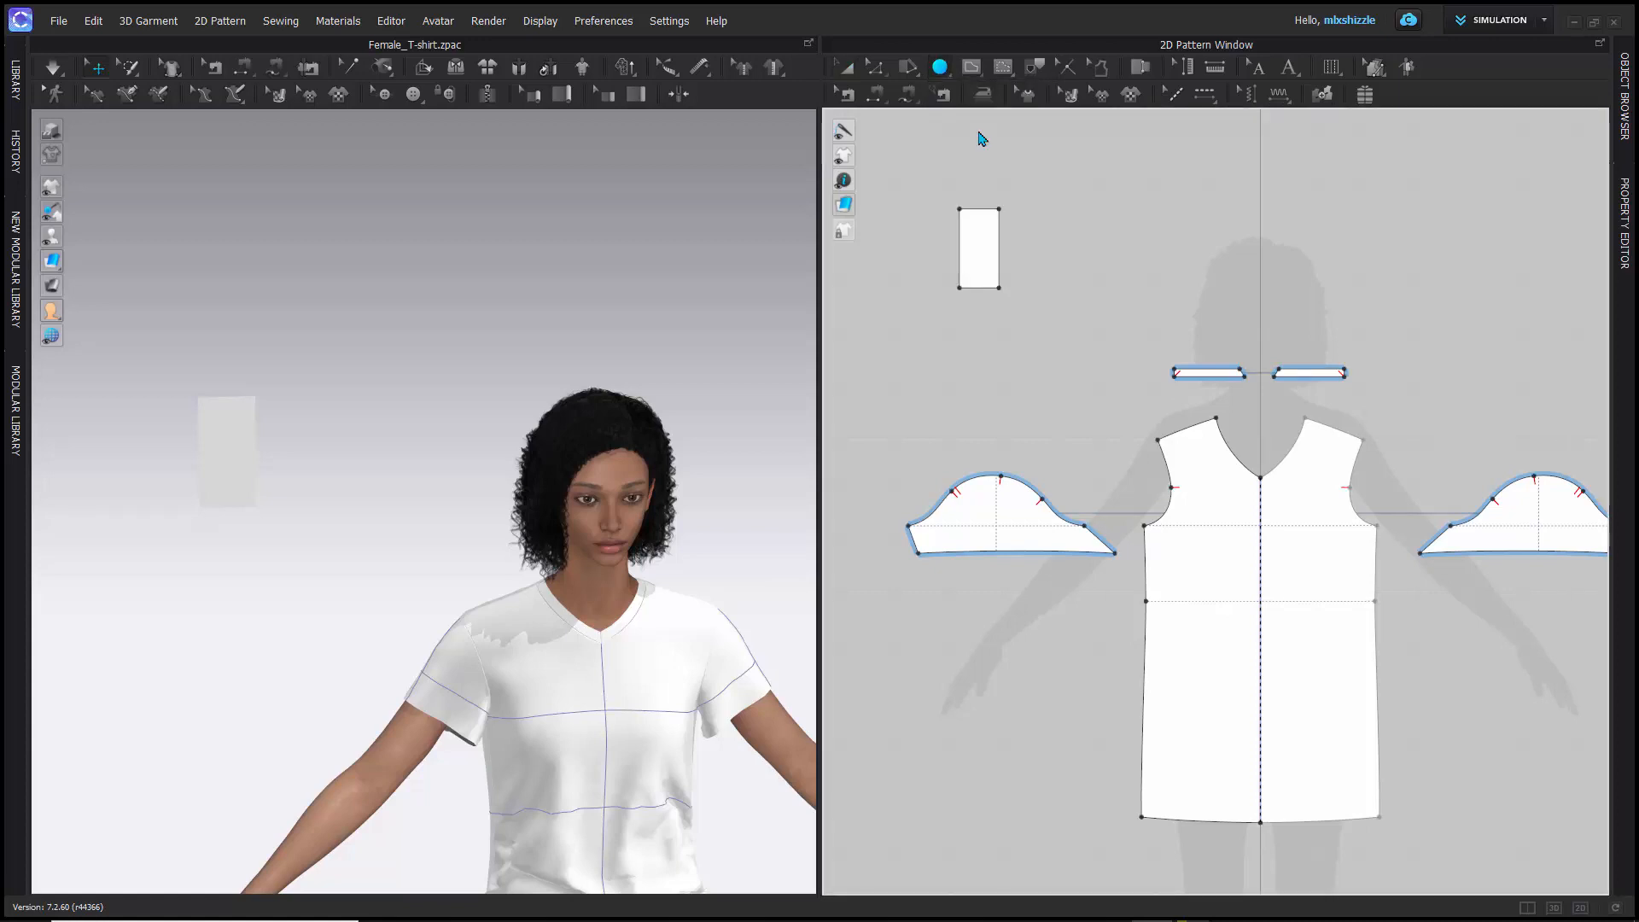
pyautogui.click(1100, 252)
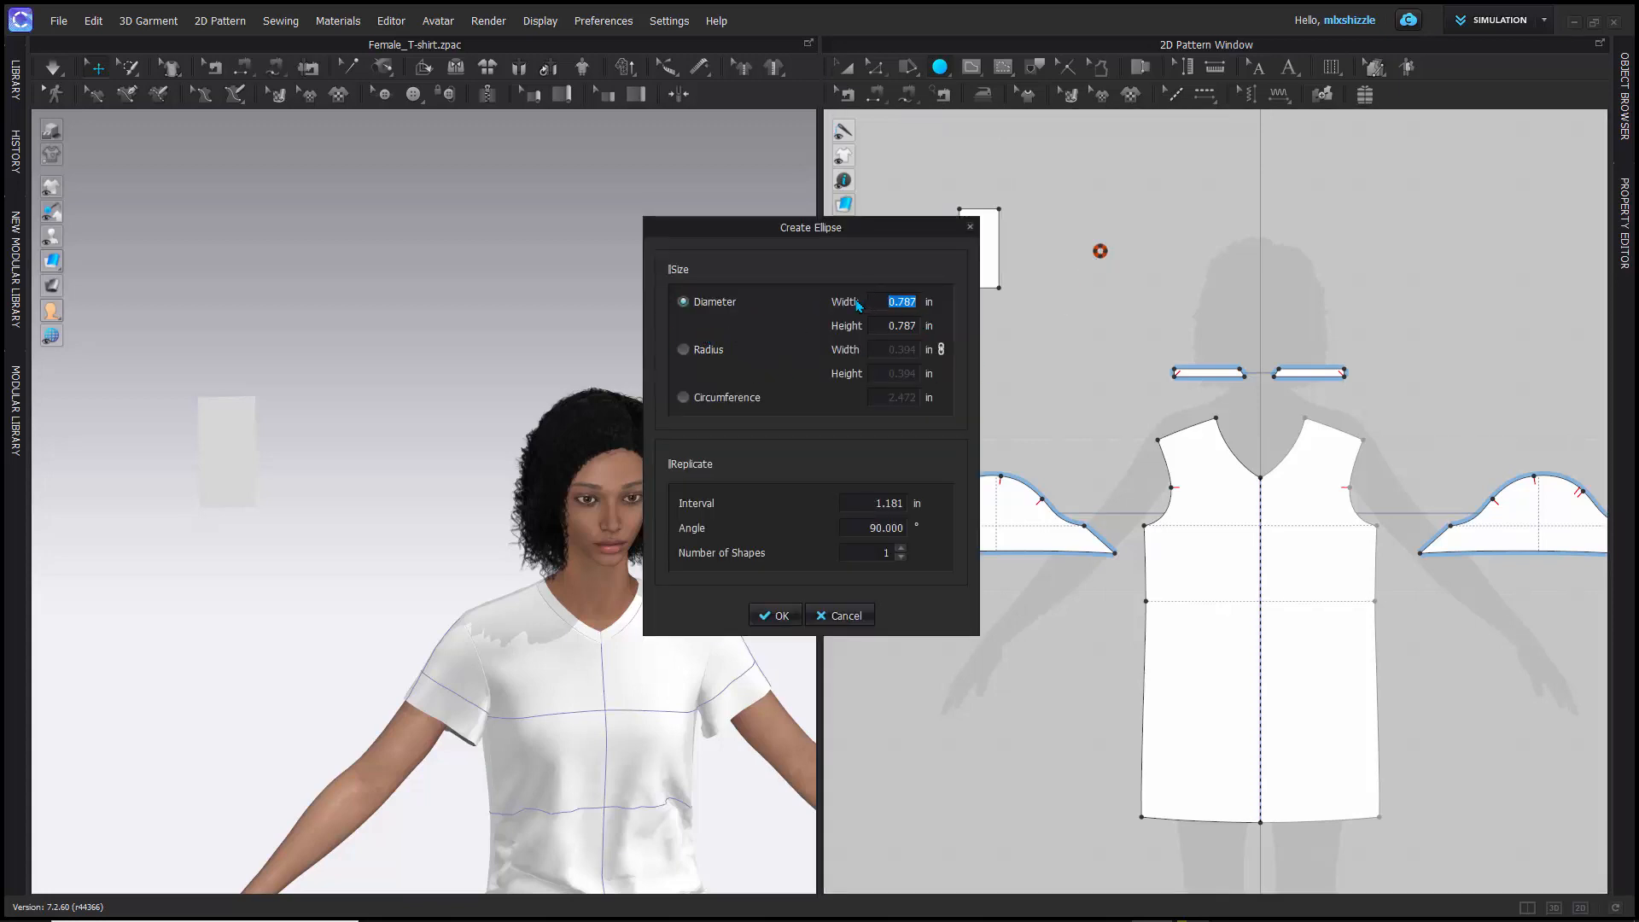
pyautogui.click(690, 354)
pyautogui.click(688, 305)
pyautogui.write('6')
pyautogui.press('Return')
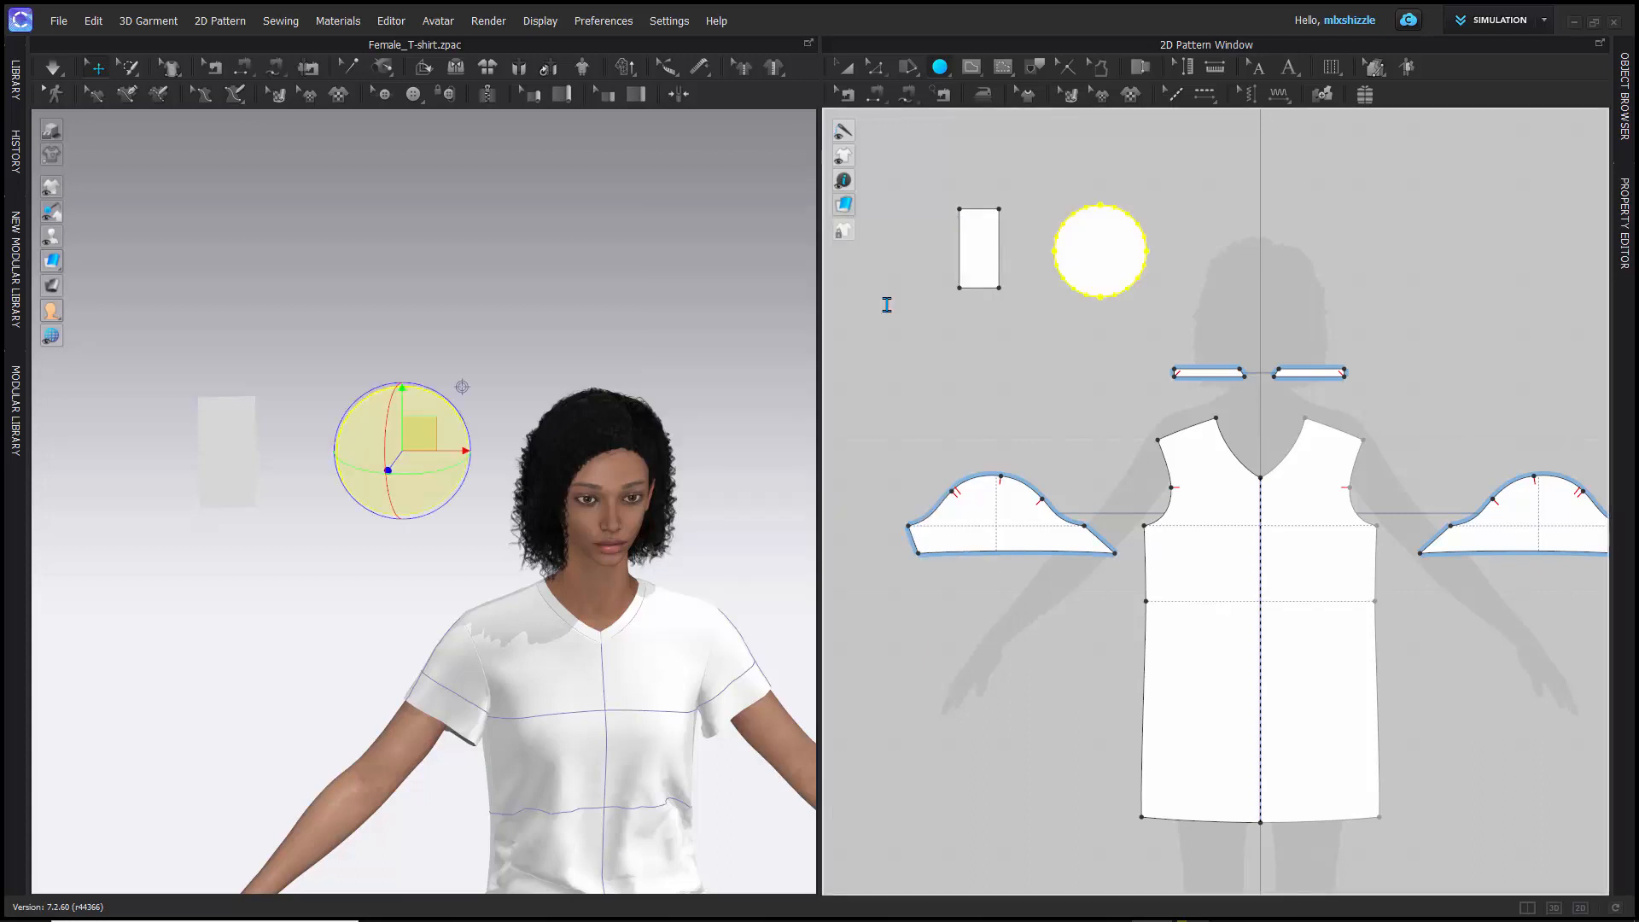
pyautogui.rightClick(1150, 216)
pyautogui.click(845, 73)
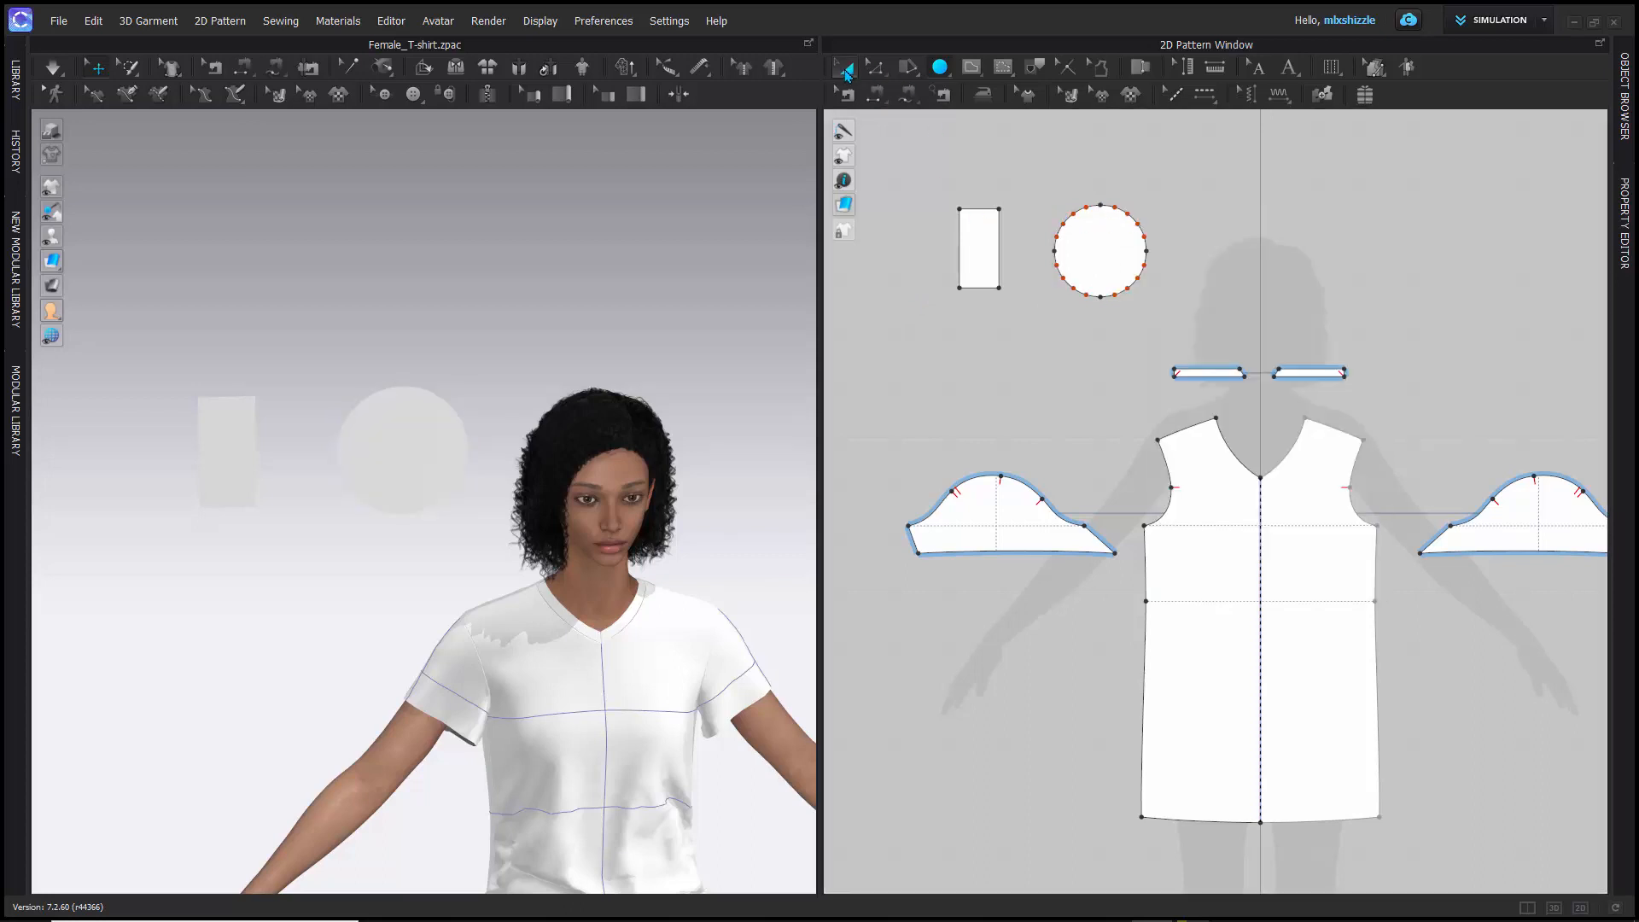
# - Select the small rectangle and the circle in turn as whole patterns, and select the rectangle's upper edge with Edit Pattern
pyautogui.click(975, 266)
pyautogui.click(1107, 259)
pyautogui.click(979, 247)
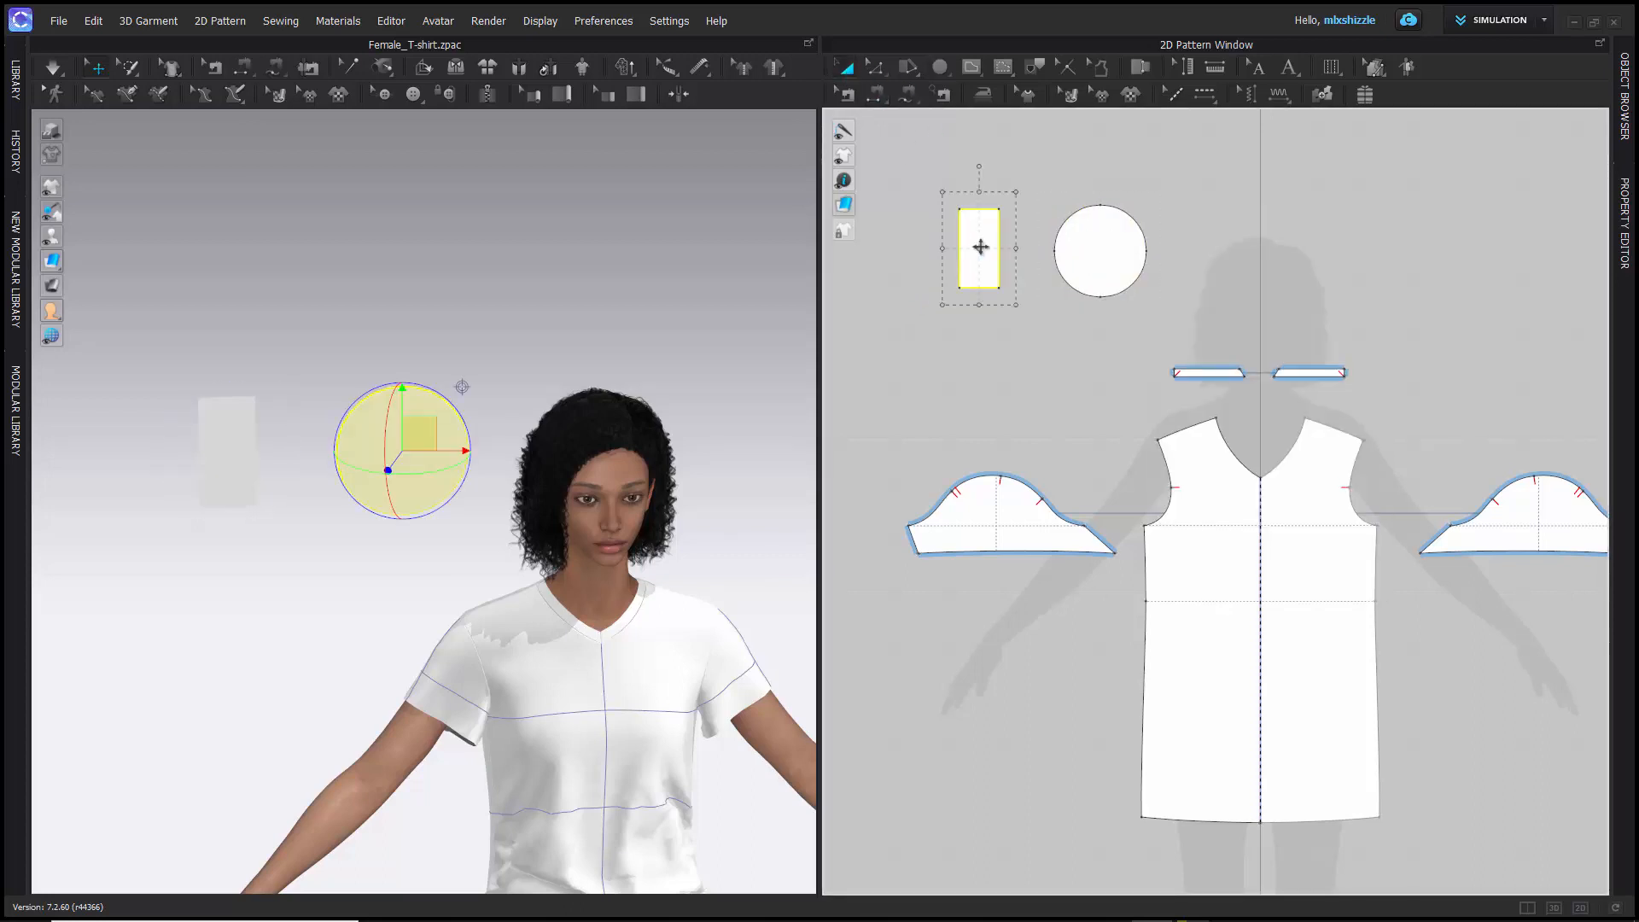
pyautogui.click(1100, 250)
pyautogui.click(977, 249)
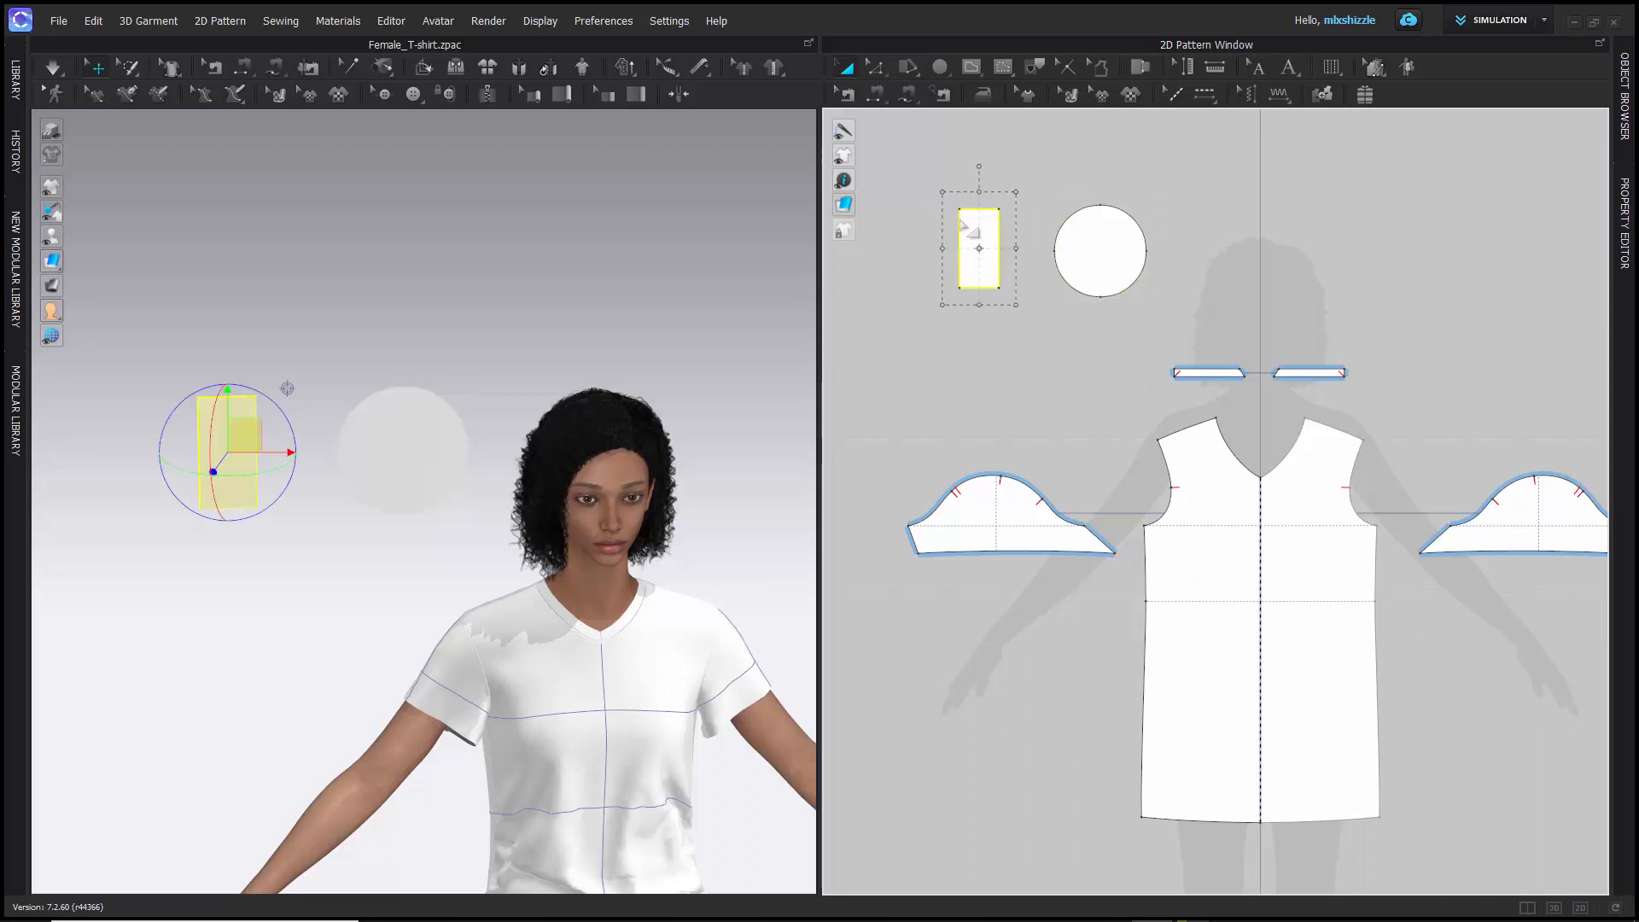
pyautogui.click(875, 68)
pyautogui.moveTo(937, 170); pyautogui.dragTo(1030, 247)
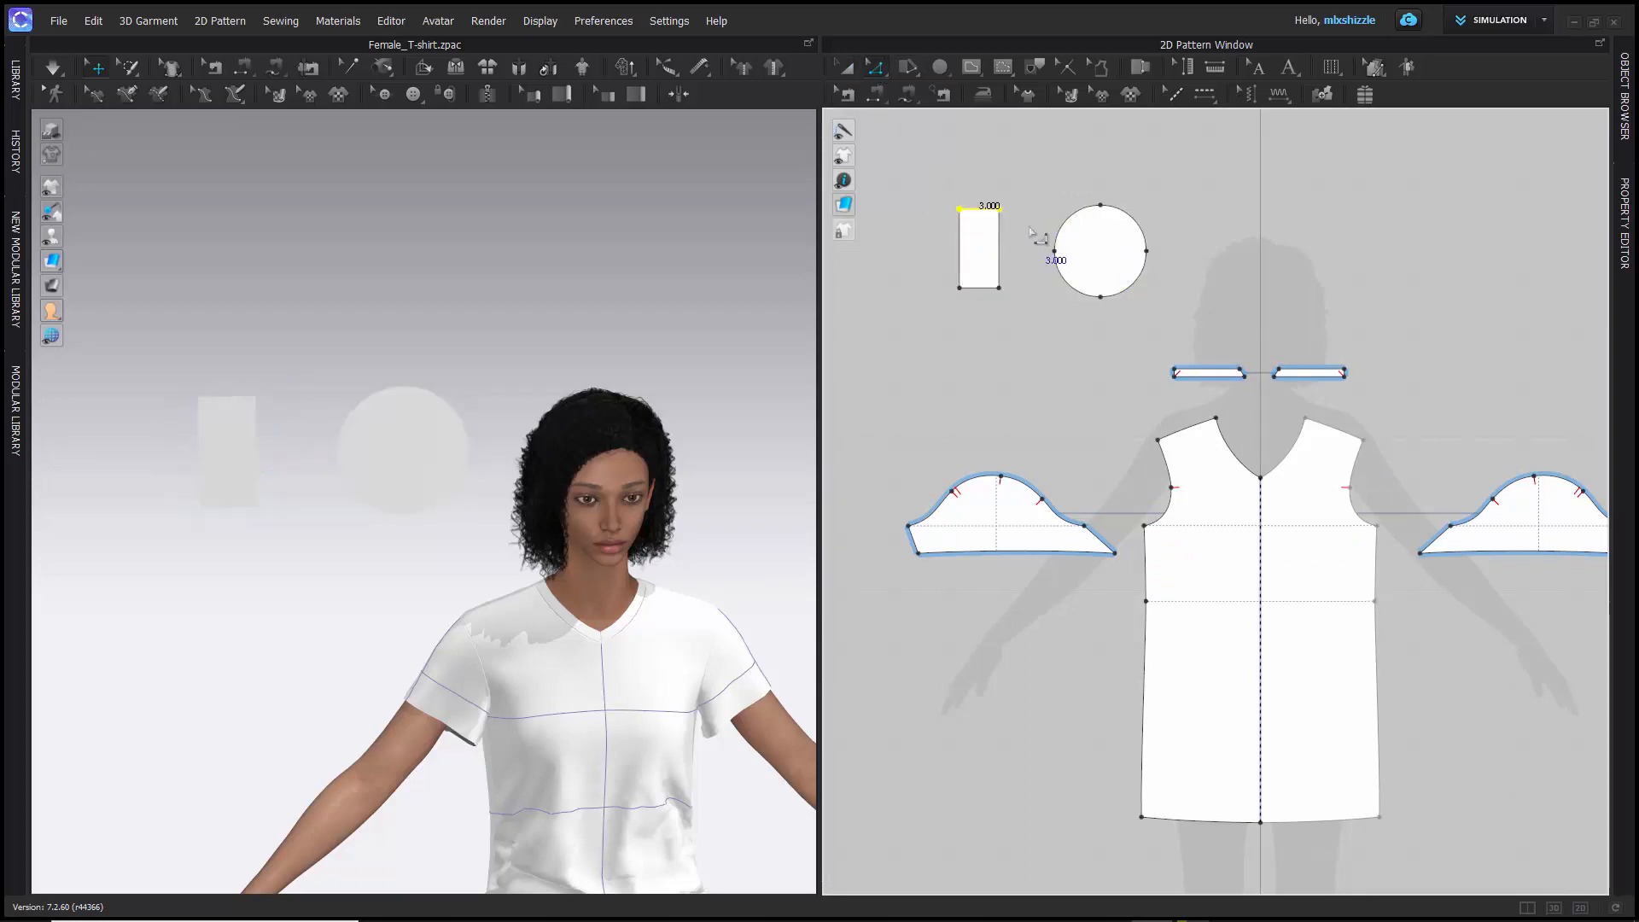
# - Delete the circle pattern piece with Transform Pattern and select the small rectangle piece
pyautogui.click(846, 67)
pyautogui.click(1101, 219)
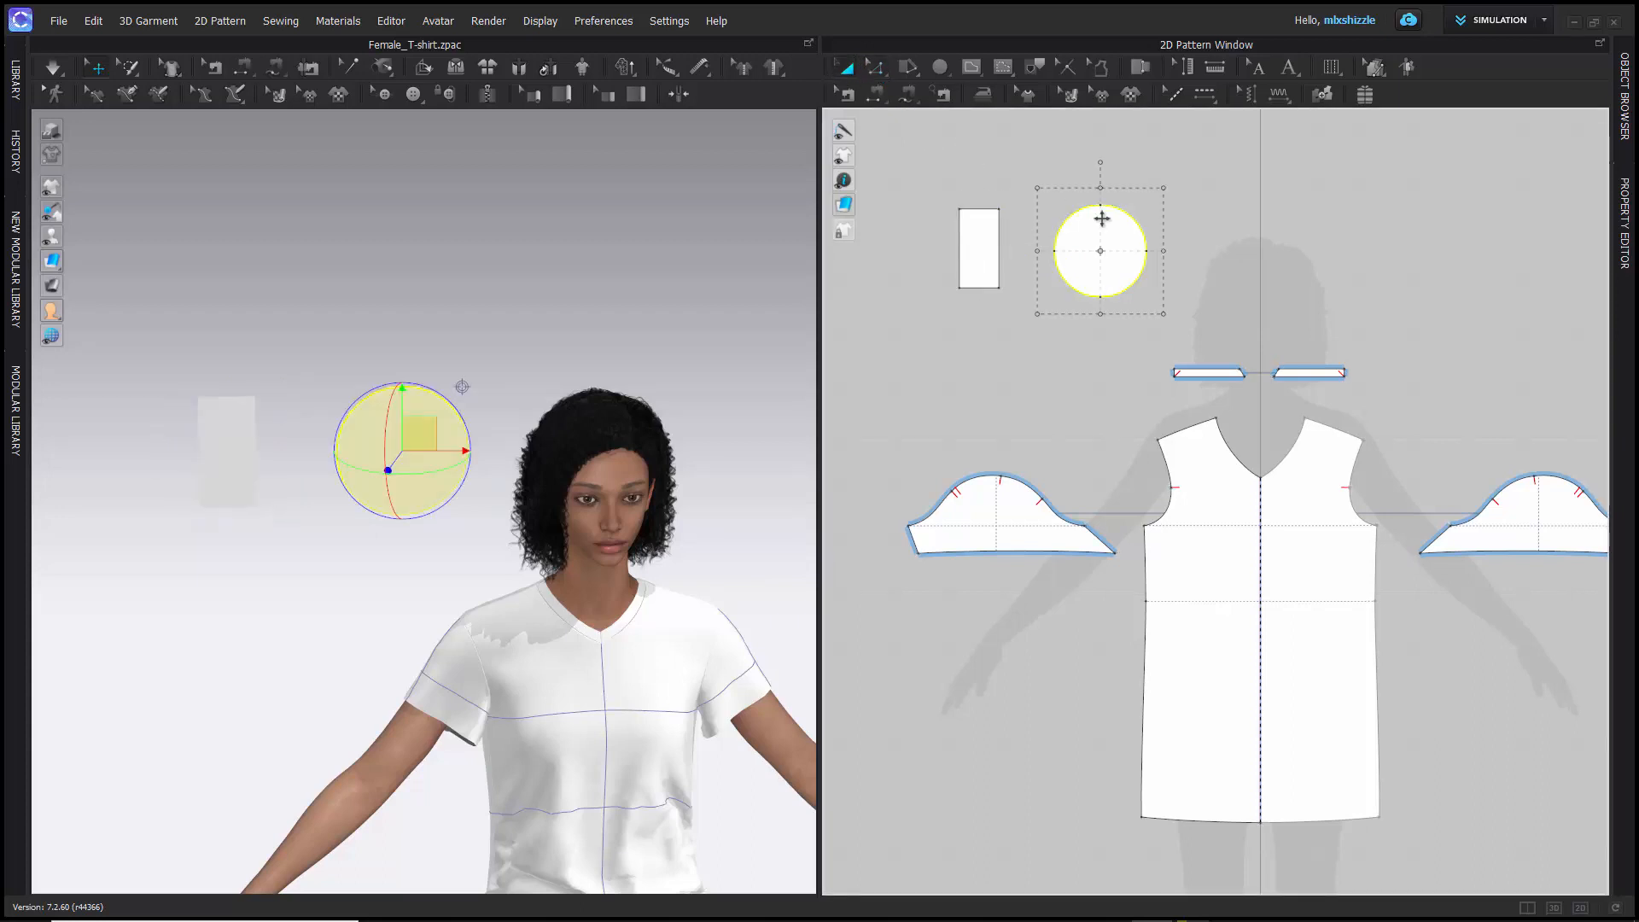
pyautogui.press('Delete')
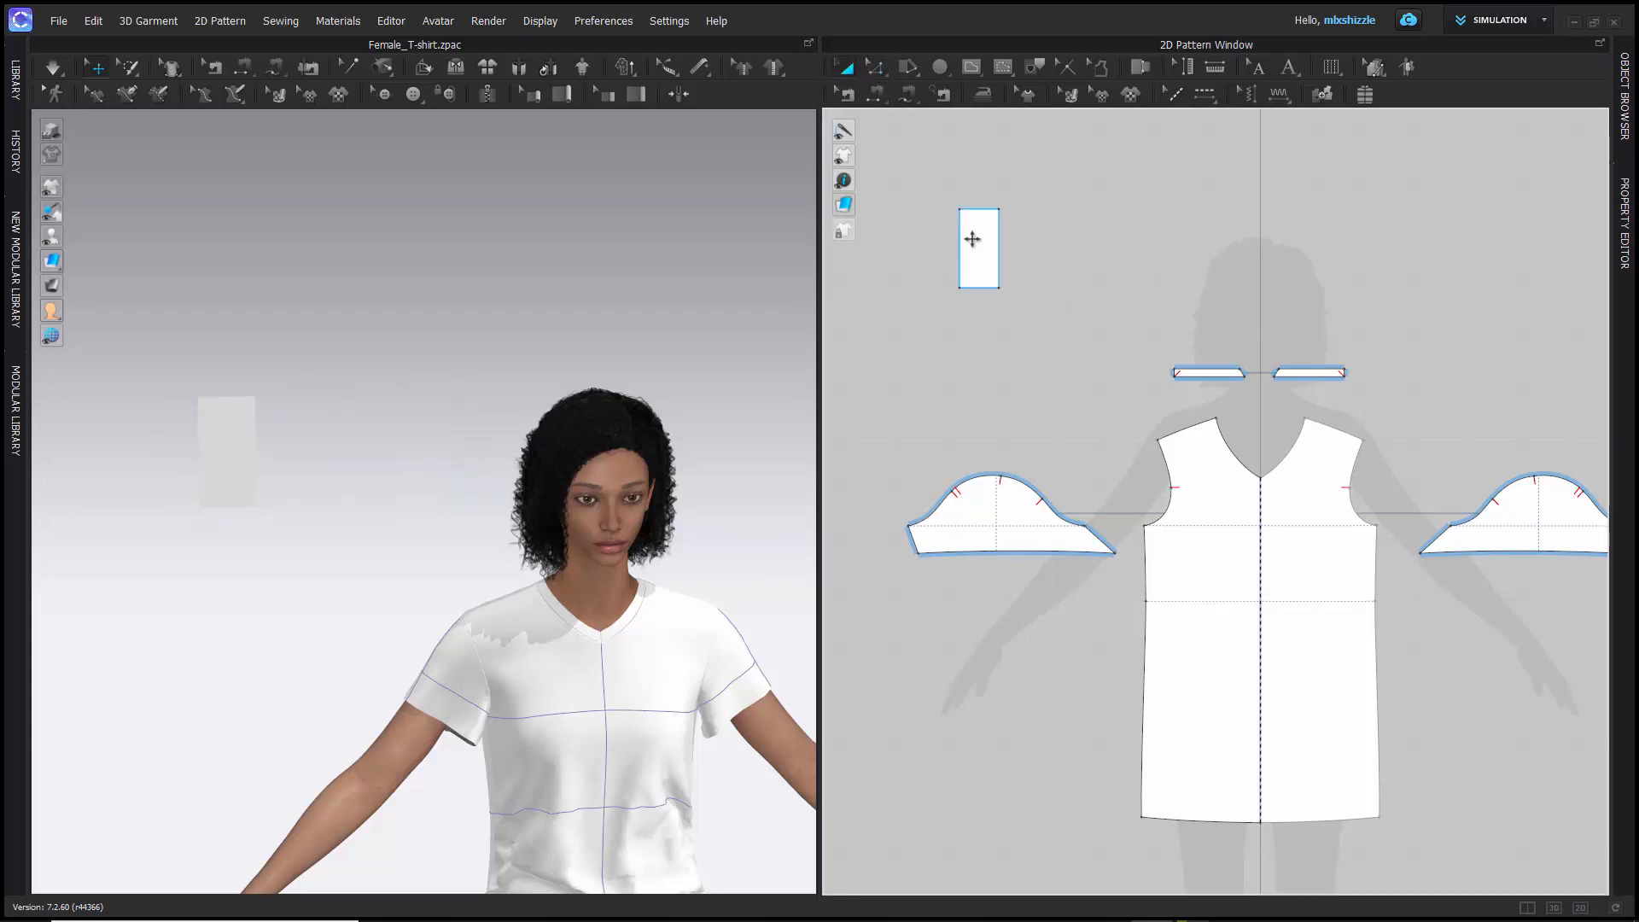
pyautogui.click(987, 240)
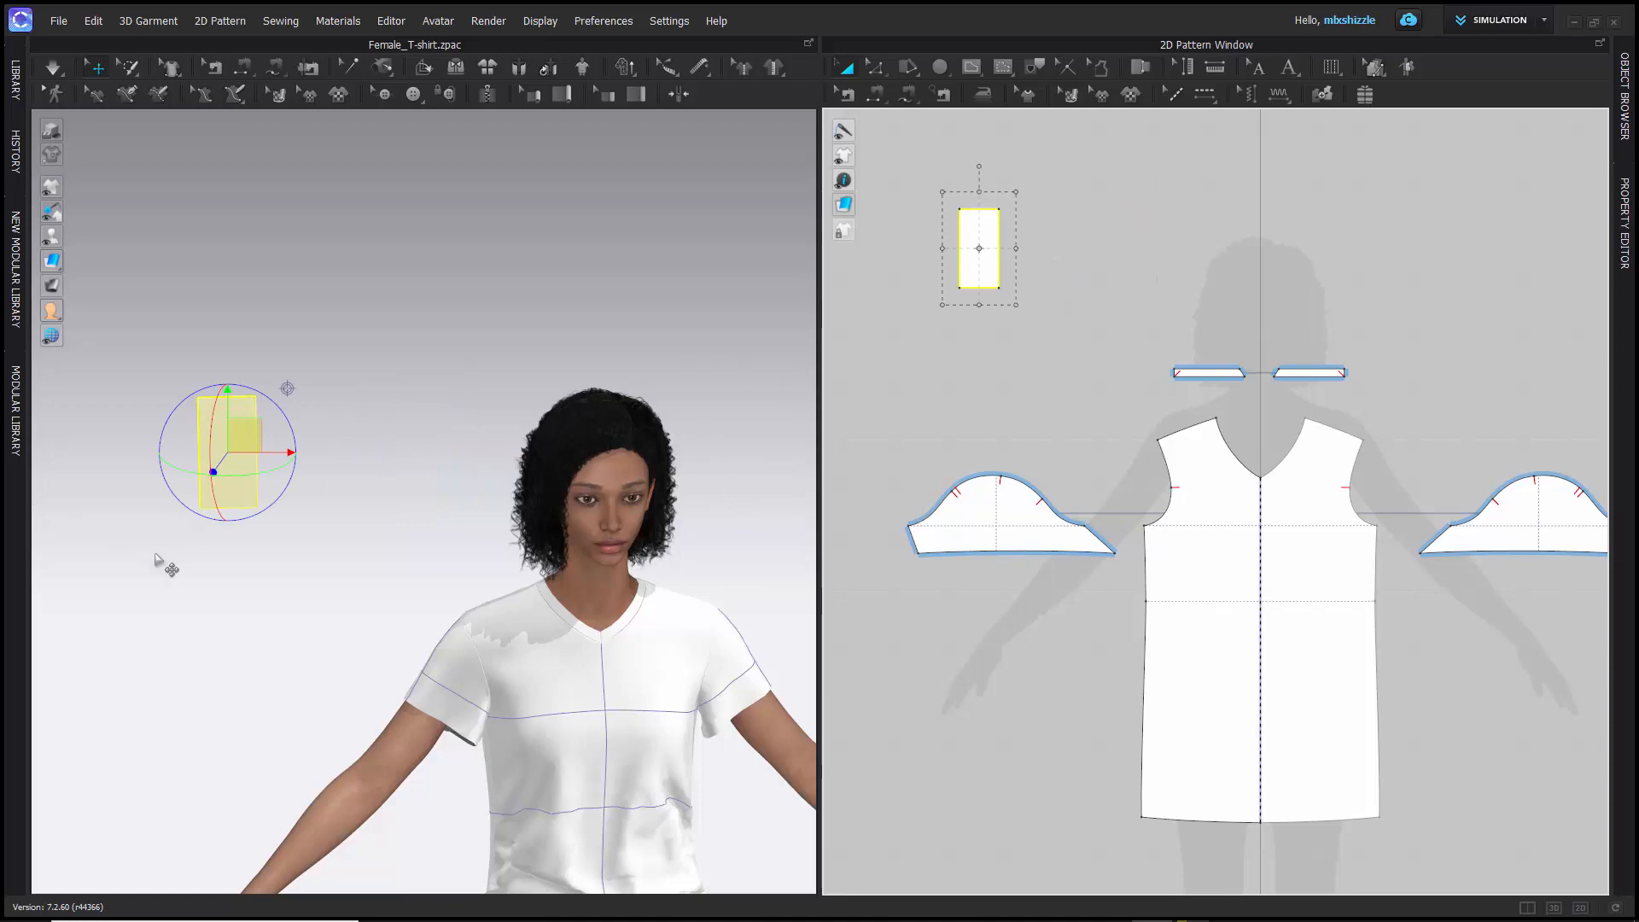
# - Examine the selected rectangle piece and the avatar's T-shirt from several angles and distances in the 3D window
pyautogui.moveTo(213, 573); pyautogui.dragTo(175, 581, button='right')
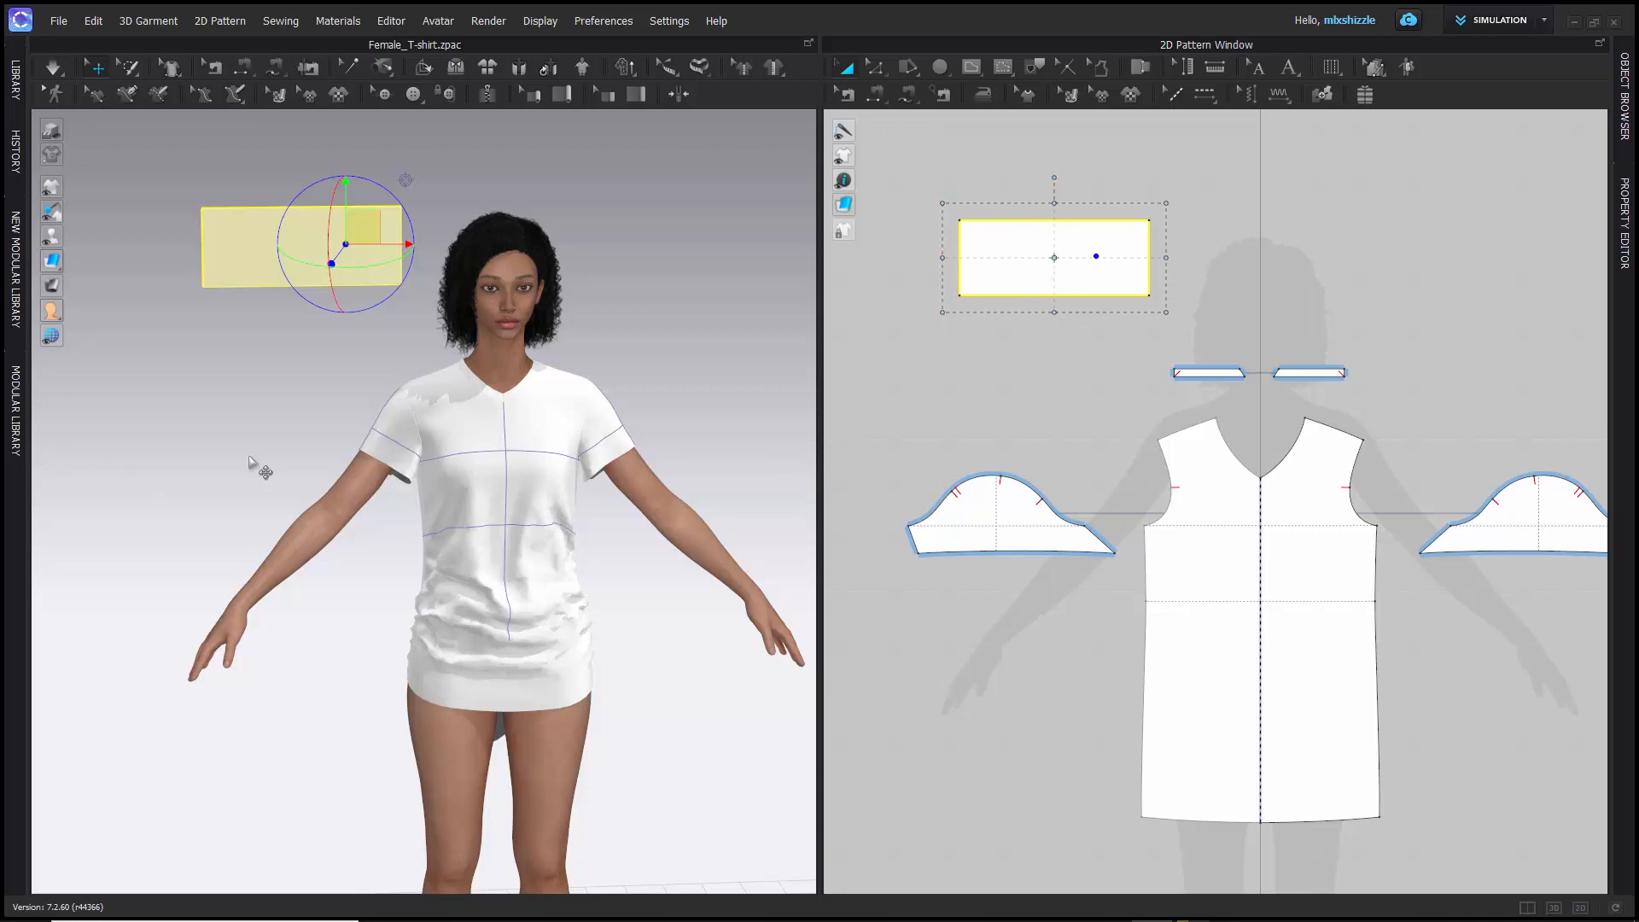
pyautogui.moveTo(249, 459); pyautogui.dragTo(306, 510, button='right')
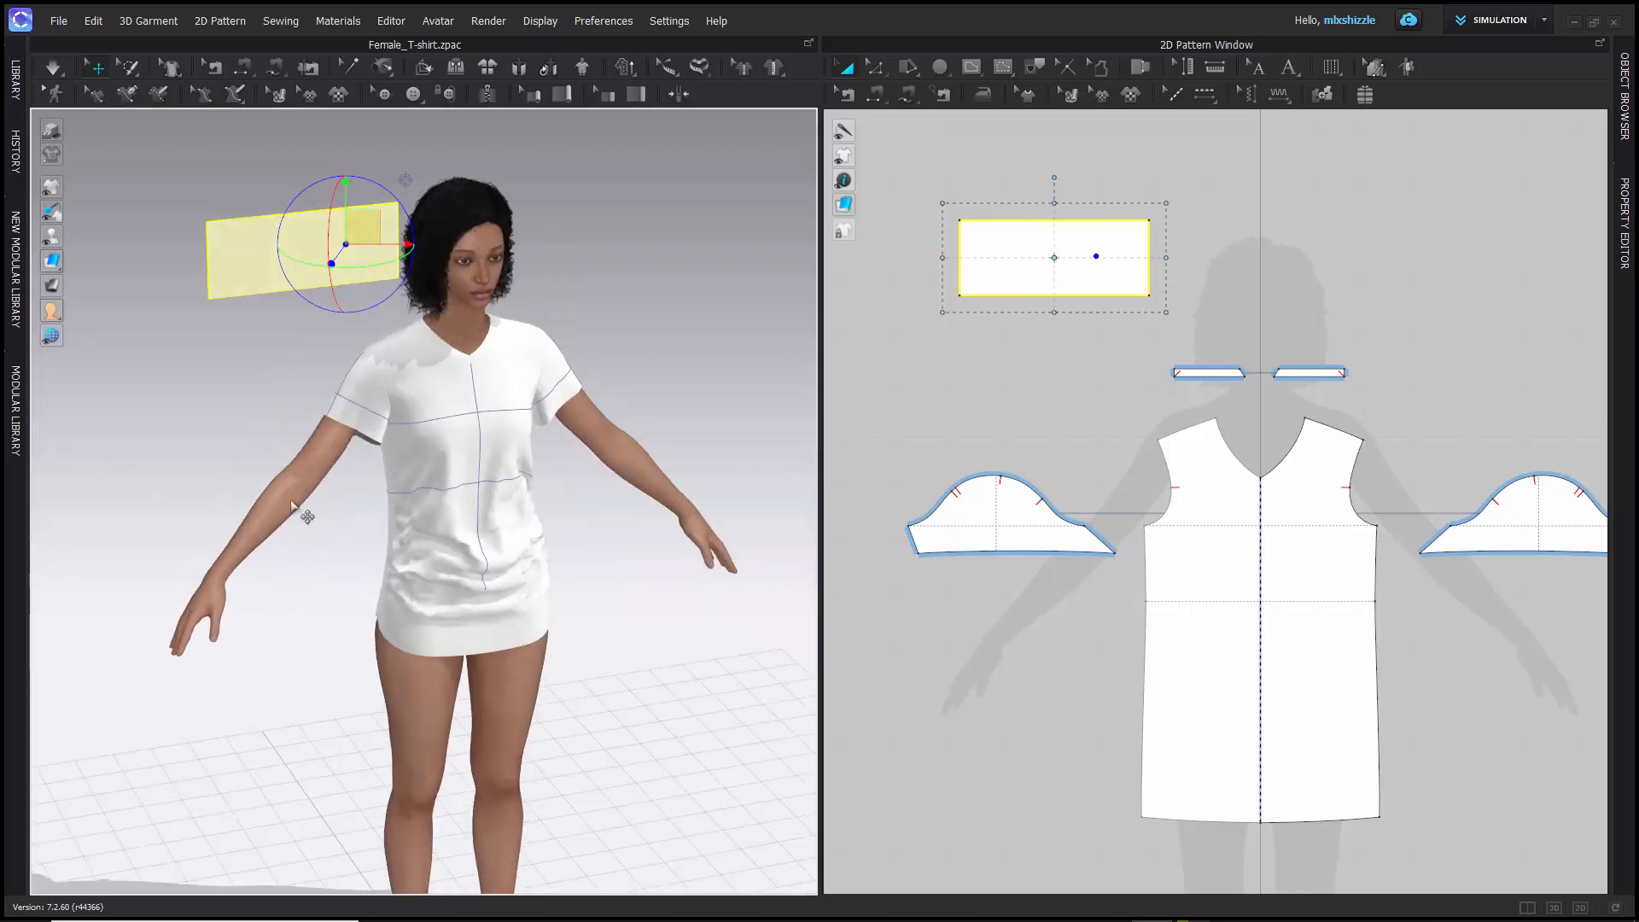
pyautogui.scroll(-3, 273, 491)
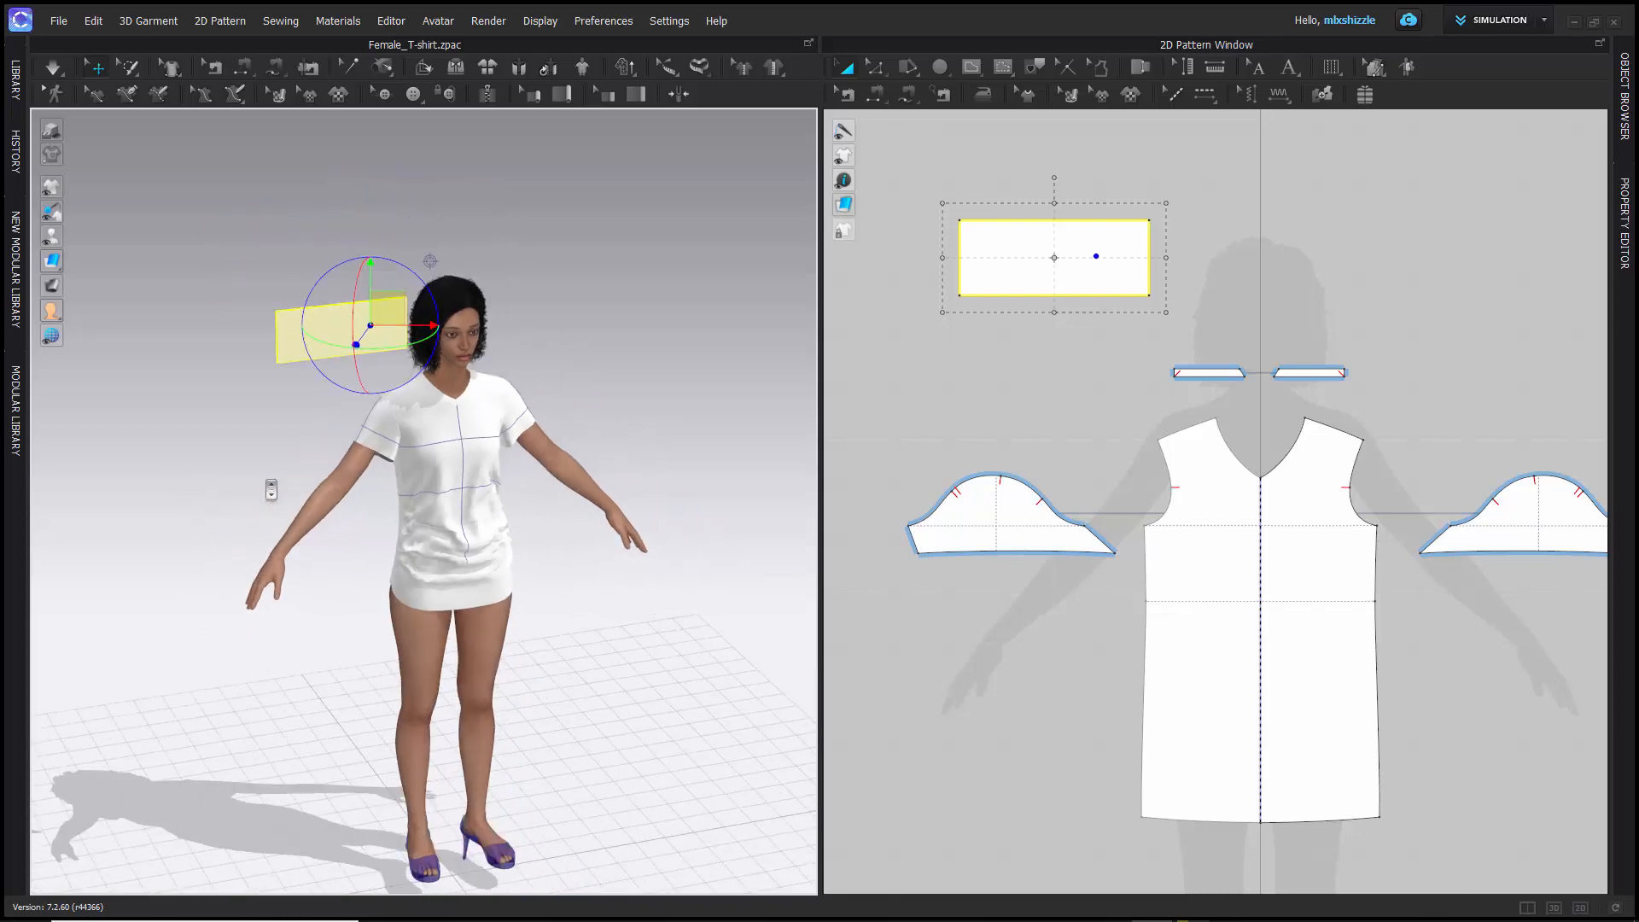
pyautogui.scroll(5, 270, 489)
pyautogui.scroll(2, 264, 486)
pyautogui.scroll(5, 406, 447)
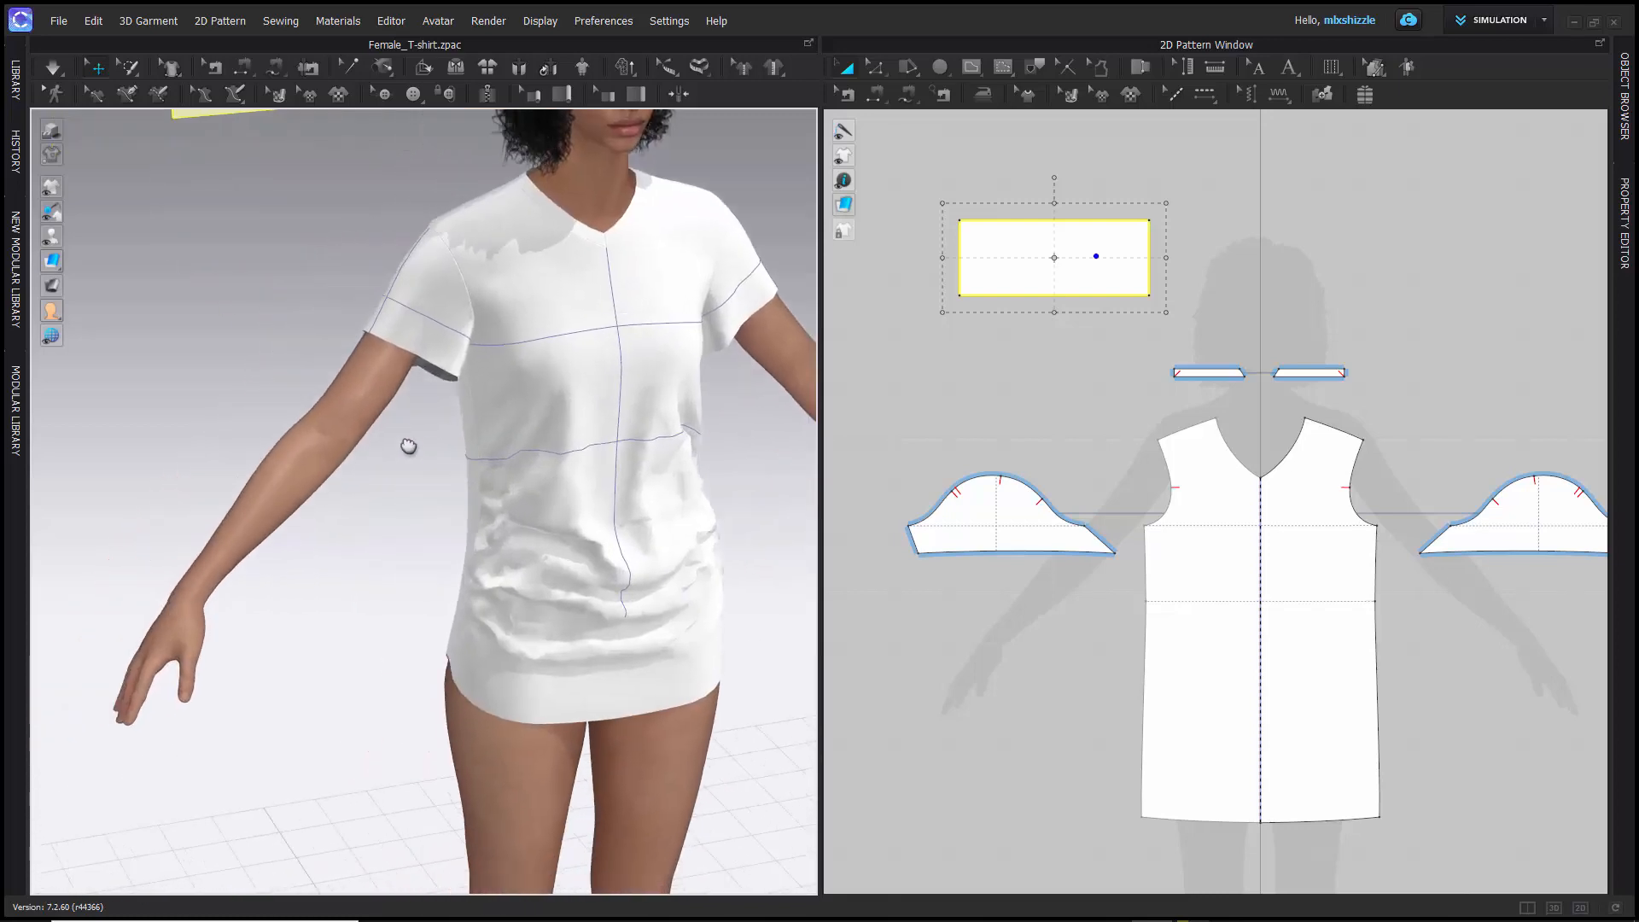
pyautogui.moveTo(436, 449); pyautogui.dragTo(258, 548, button='middle')
pyautogui.moveTo(471, 338); pyautogui.dragTo(508, 328, button='right')
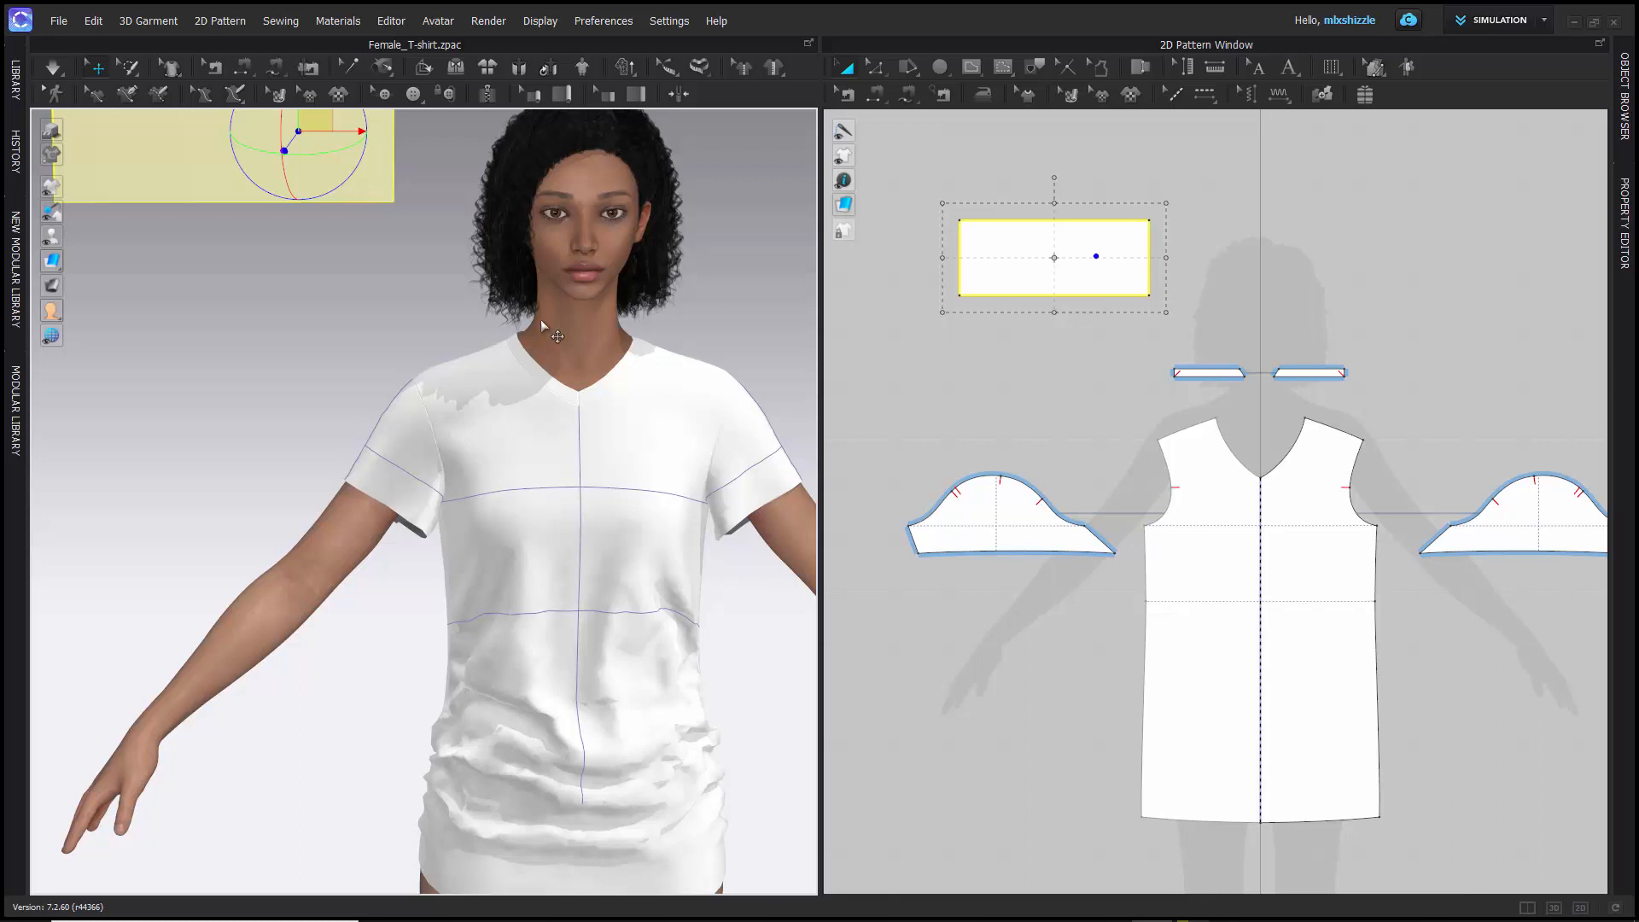
pyautogui.moveTo(318, 309); pyautogui.dragTo(394, 259, button='right')
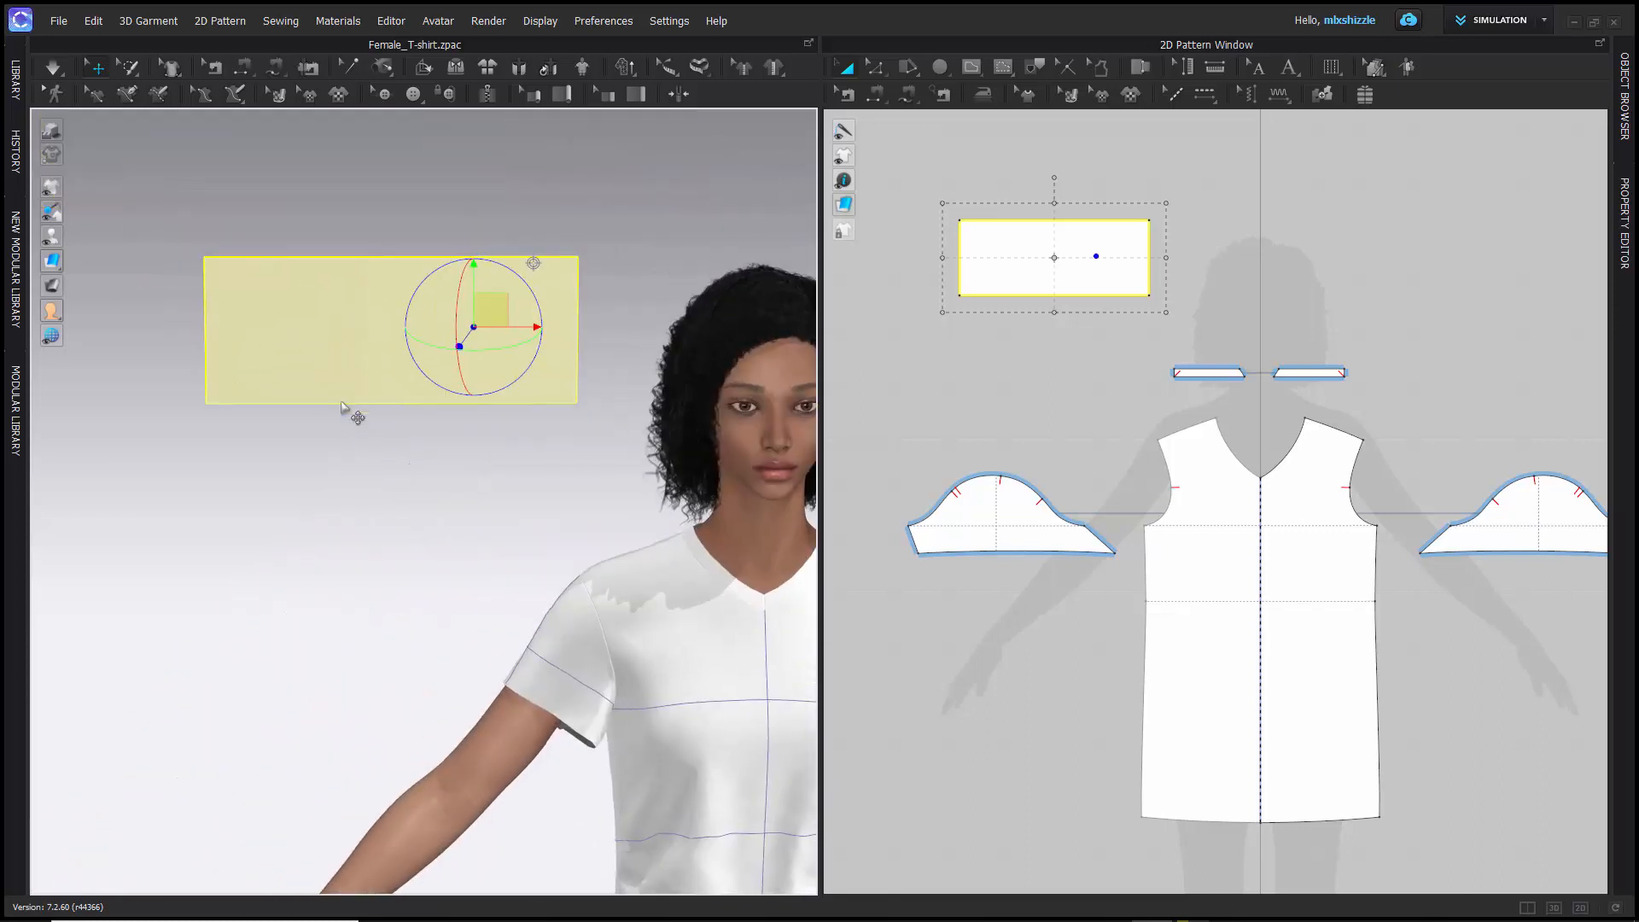
pyautogui.scroll(3, 318, 469)
pyautogui.scroll(-5, 319, 468)
pyautogui.moveTo(263, 579); pyautogui.dragTo(254, 485, button='middle')
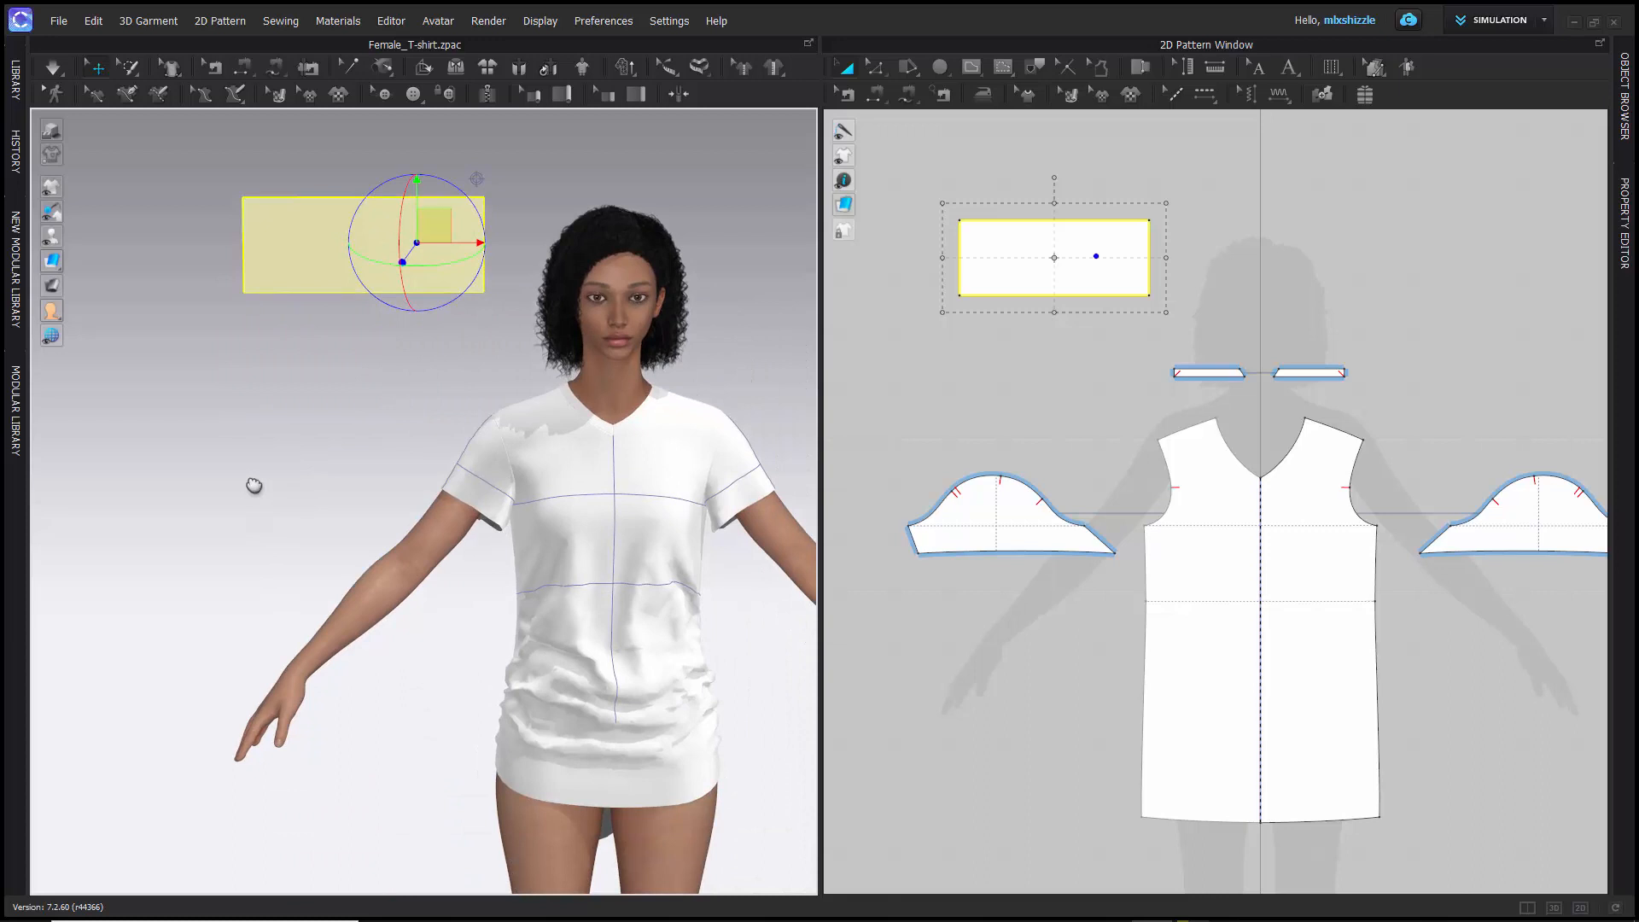
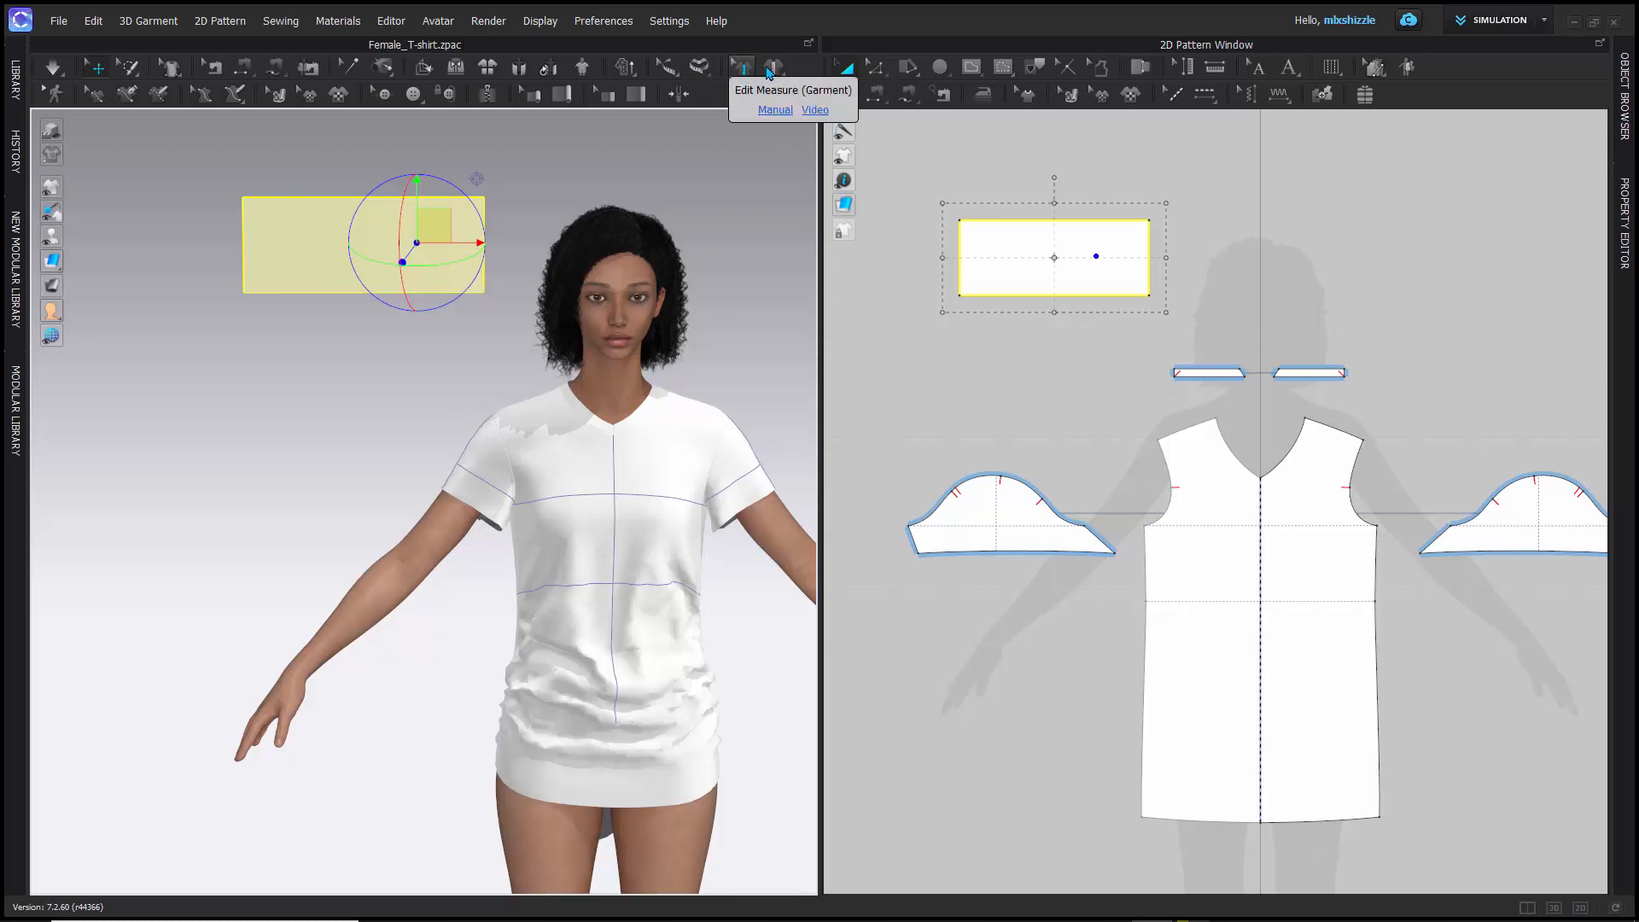
# - Show the avatar's measures with Edit Measure (Avatar) and select the circumference measure at the elbow
pyautogui.click(670, 75)
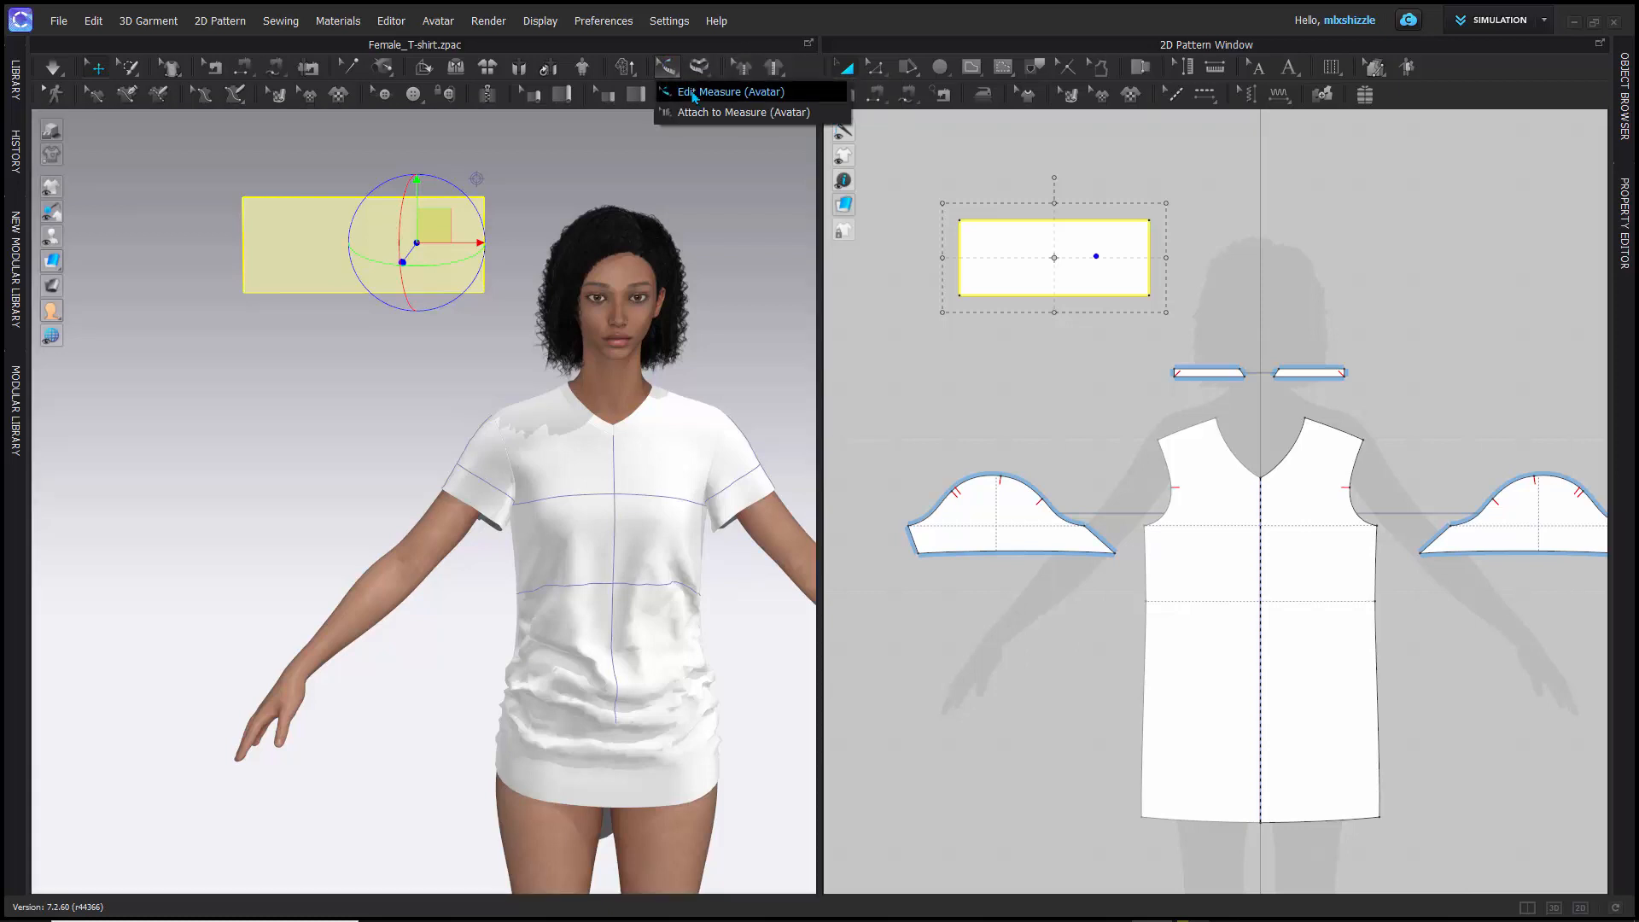
pyautogui.click(694, 94)
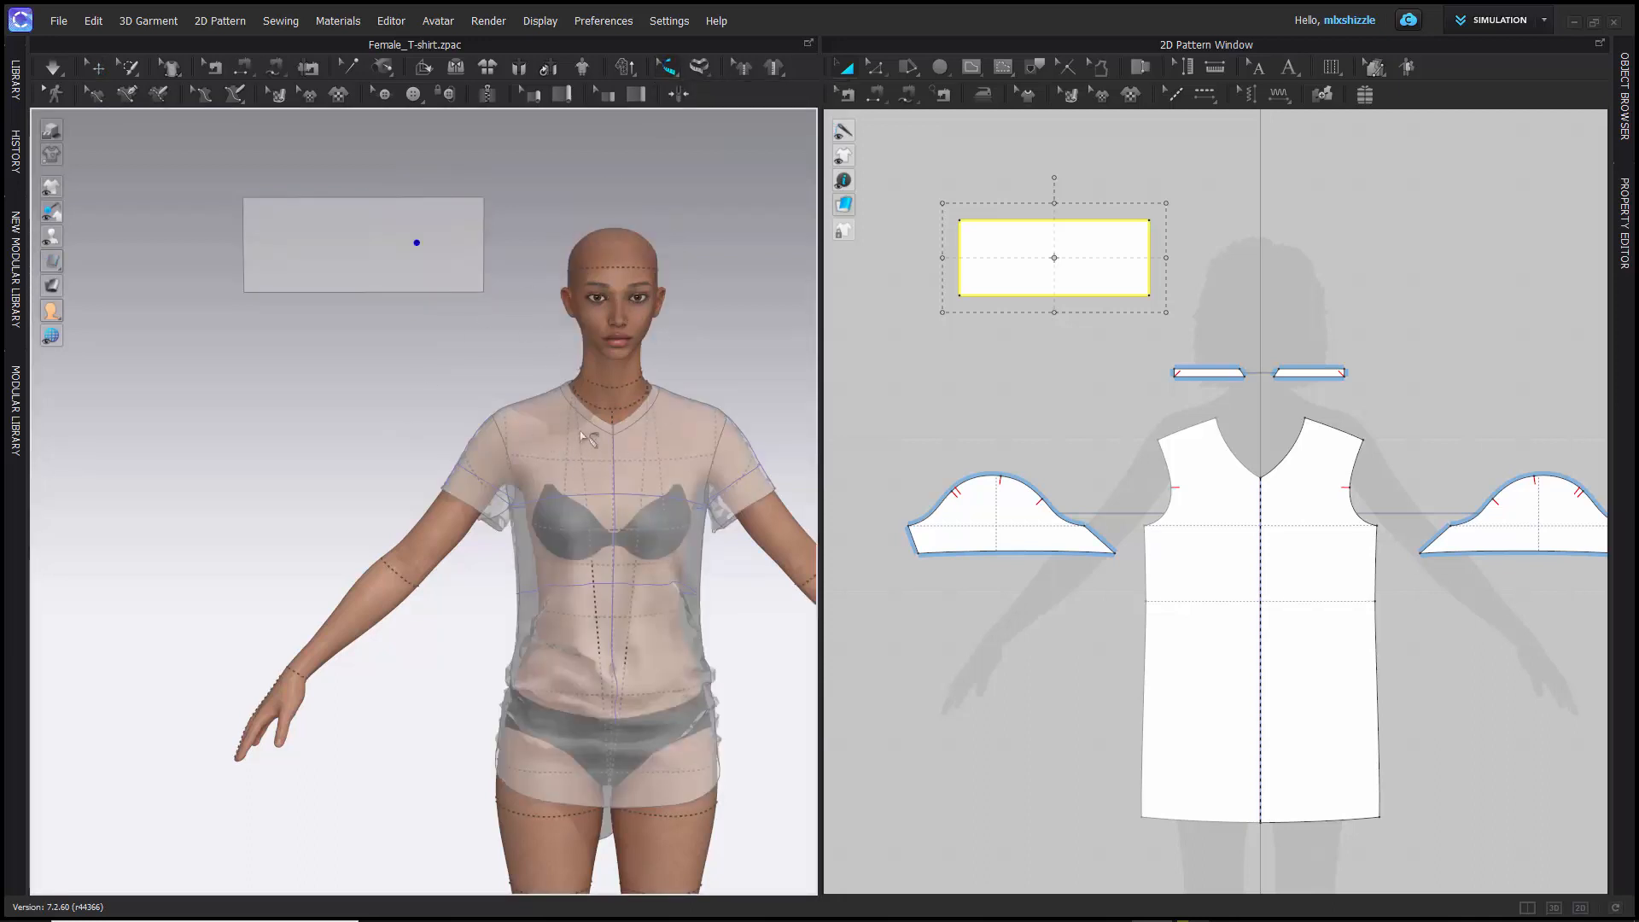
pyautogui.click(666, 69)
pyautogui.scroll(-2, 395, 573)
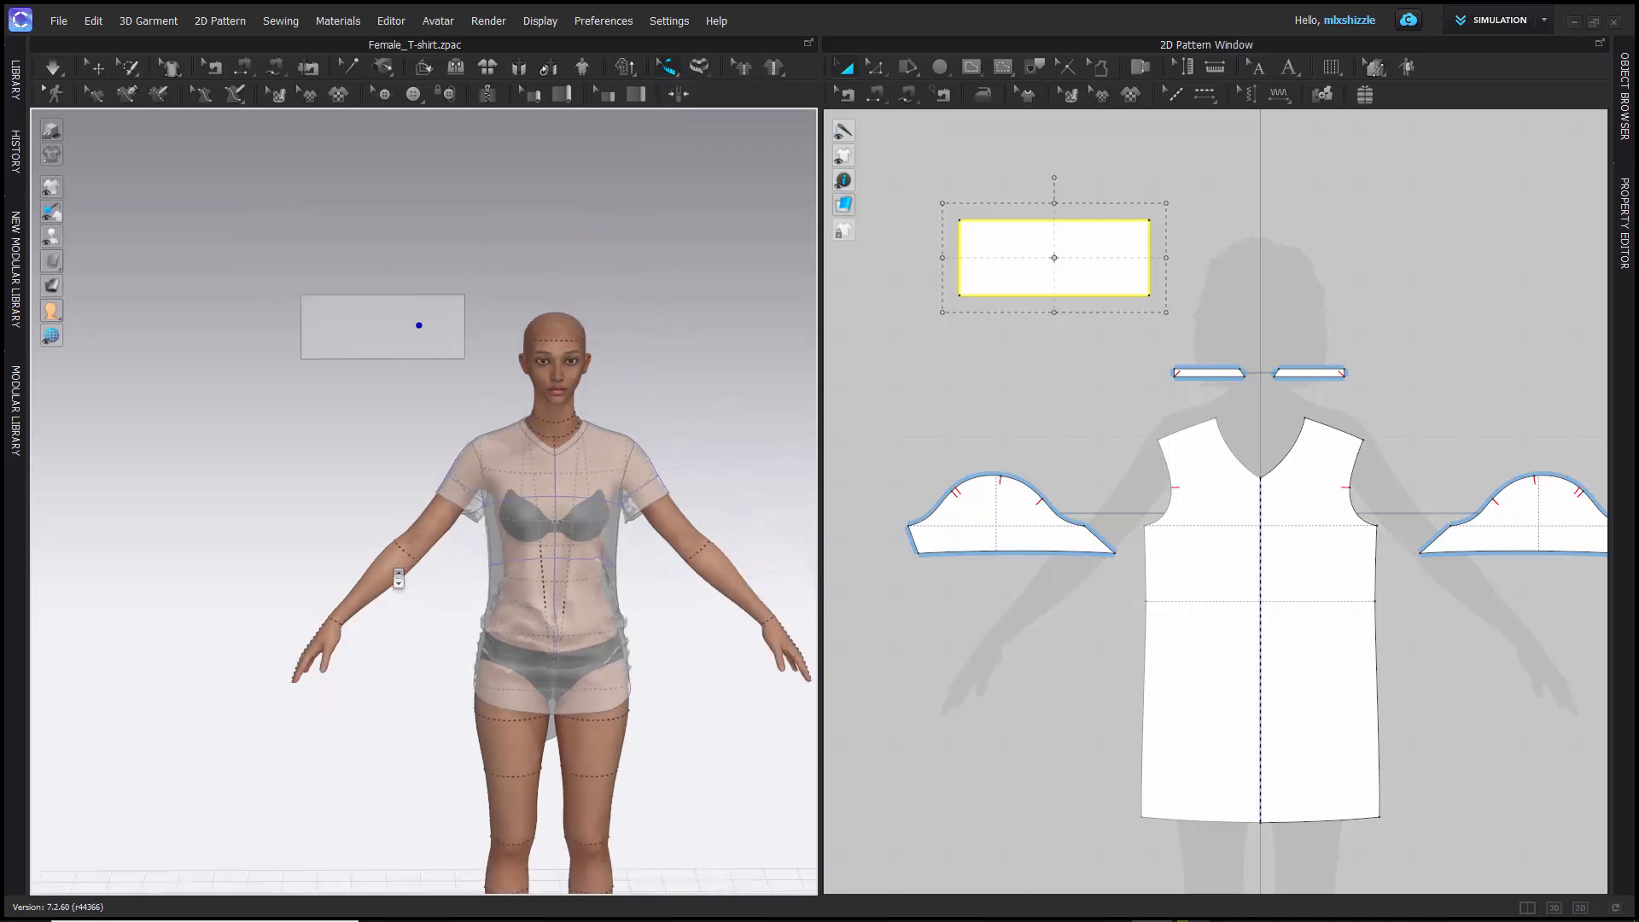
pyautogui.scroll(10, 395, 577)
pyautogui.scroll(3, 476, 454)
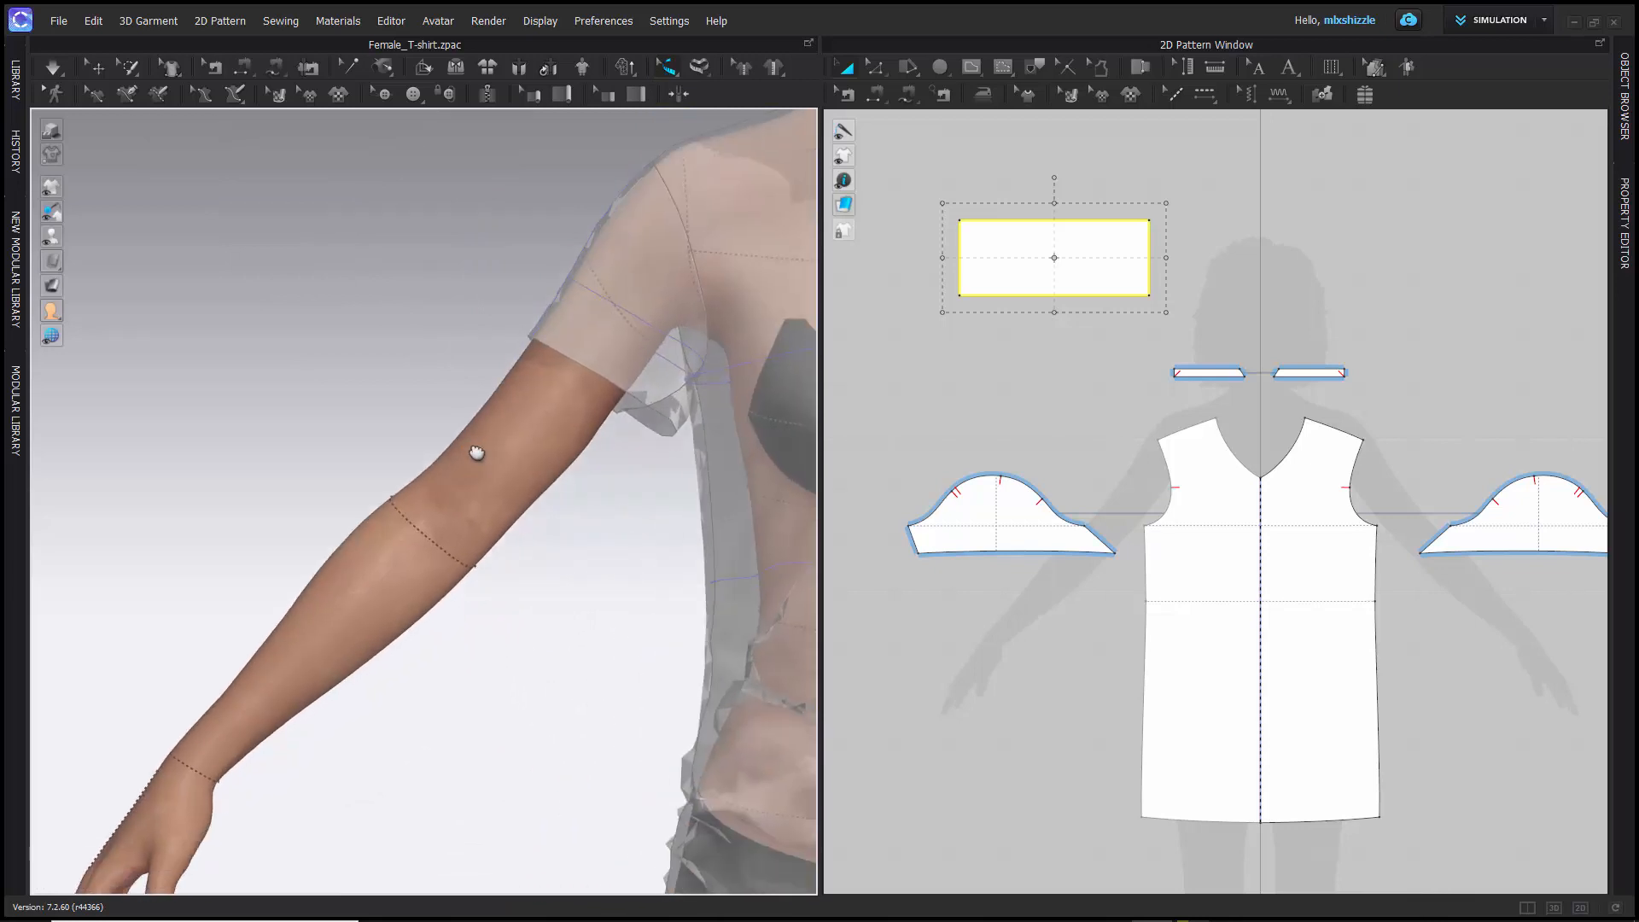
pyautogui.scroll(5, 380, 538)
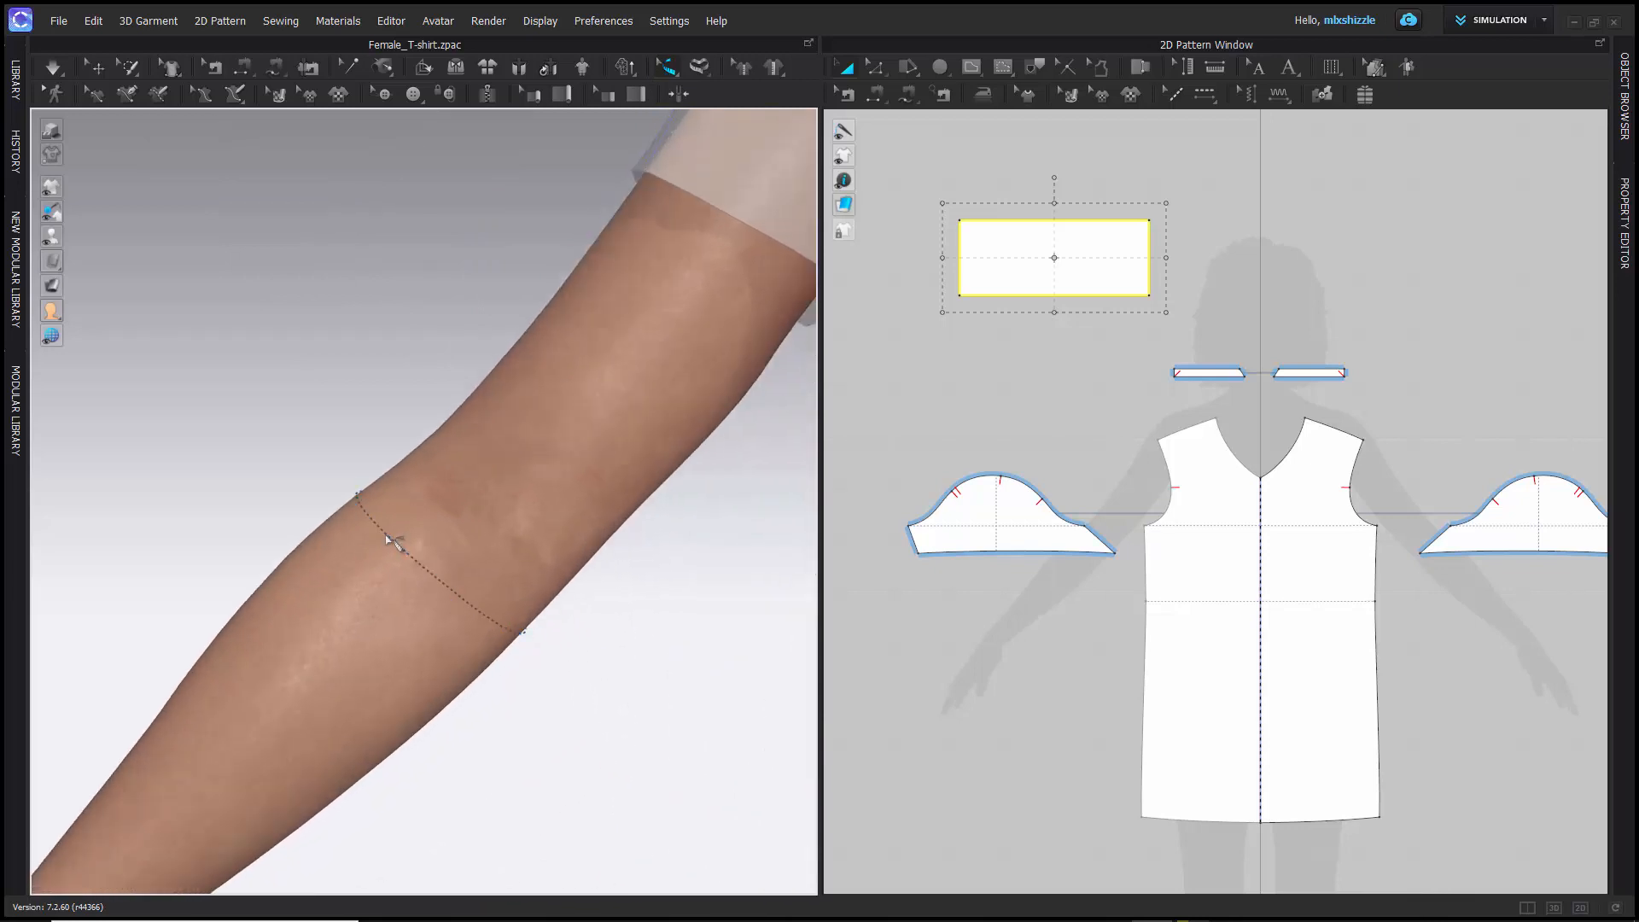
pyautogui.click(393, 540)
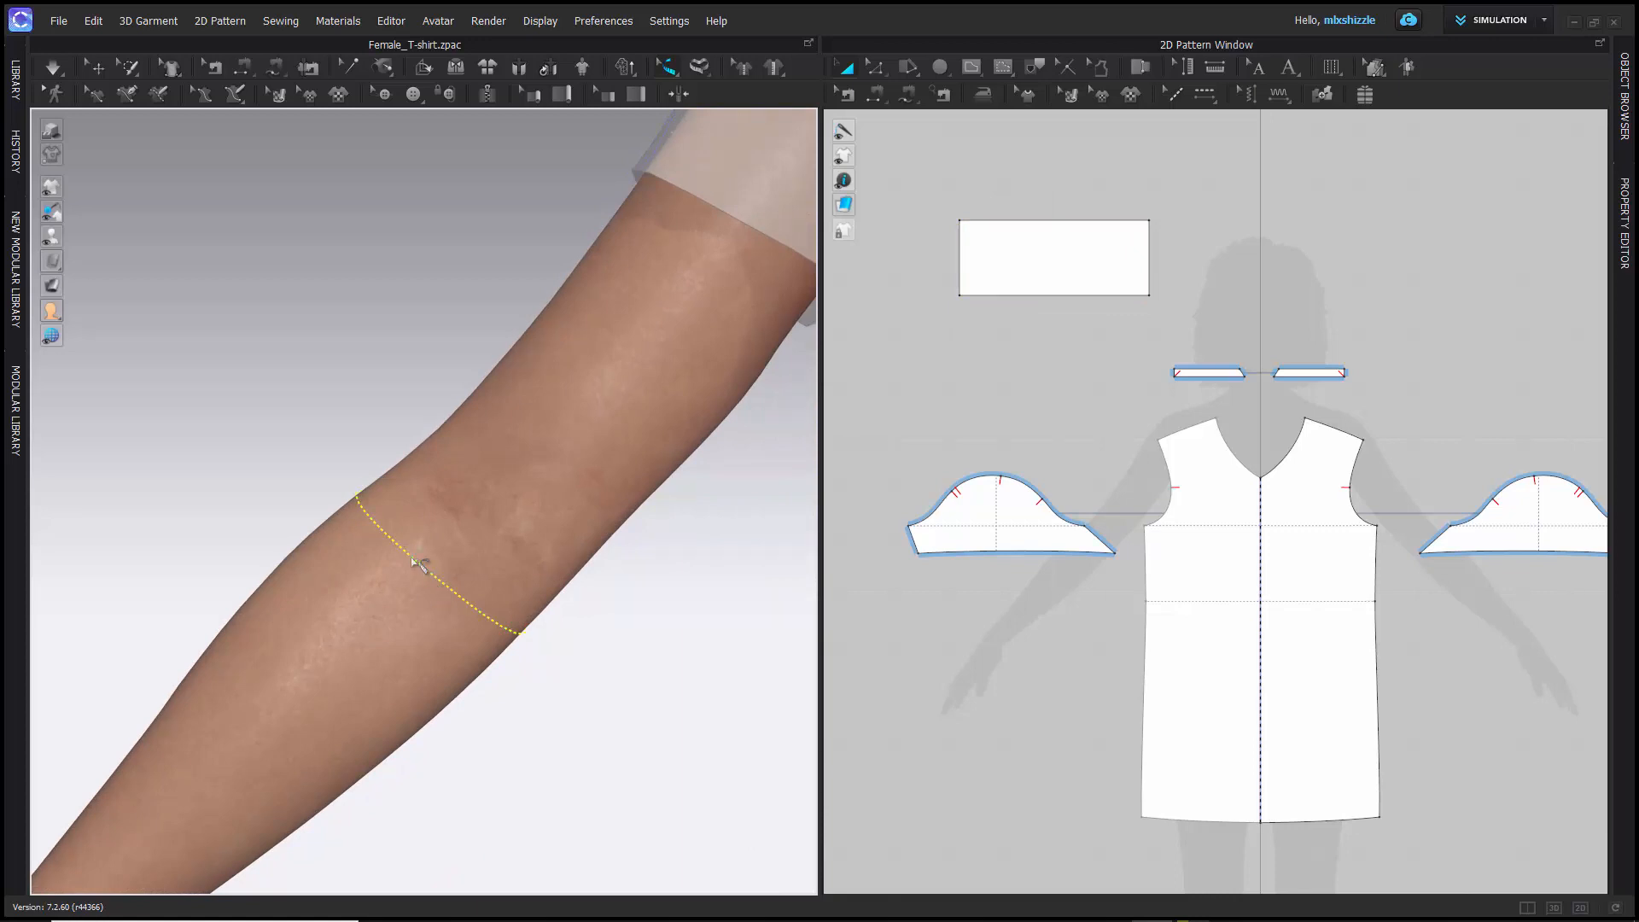
# - Hide the avatar measures by switching to Select/Move, return to Edit Measure (Avatar) and reselect the elbow circumference
pyautogui.click(96, 68)
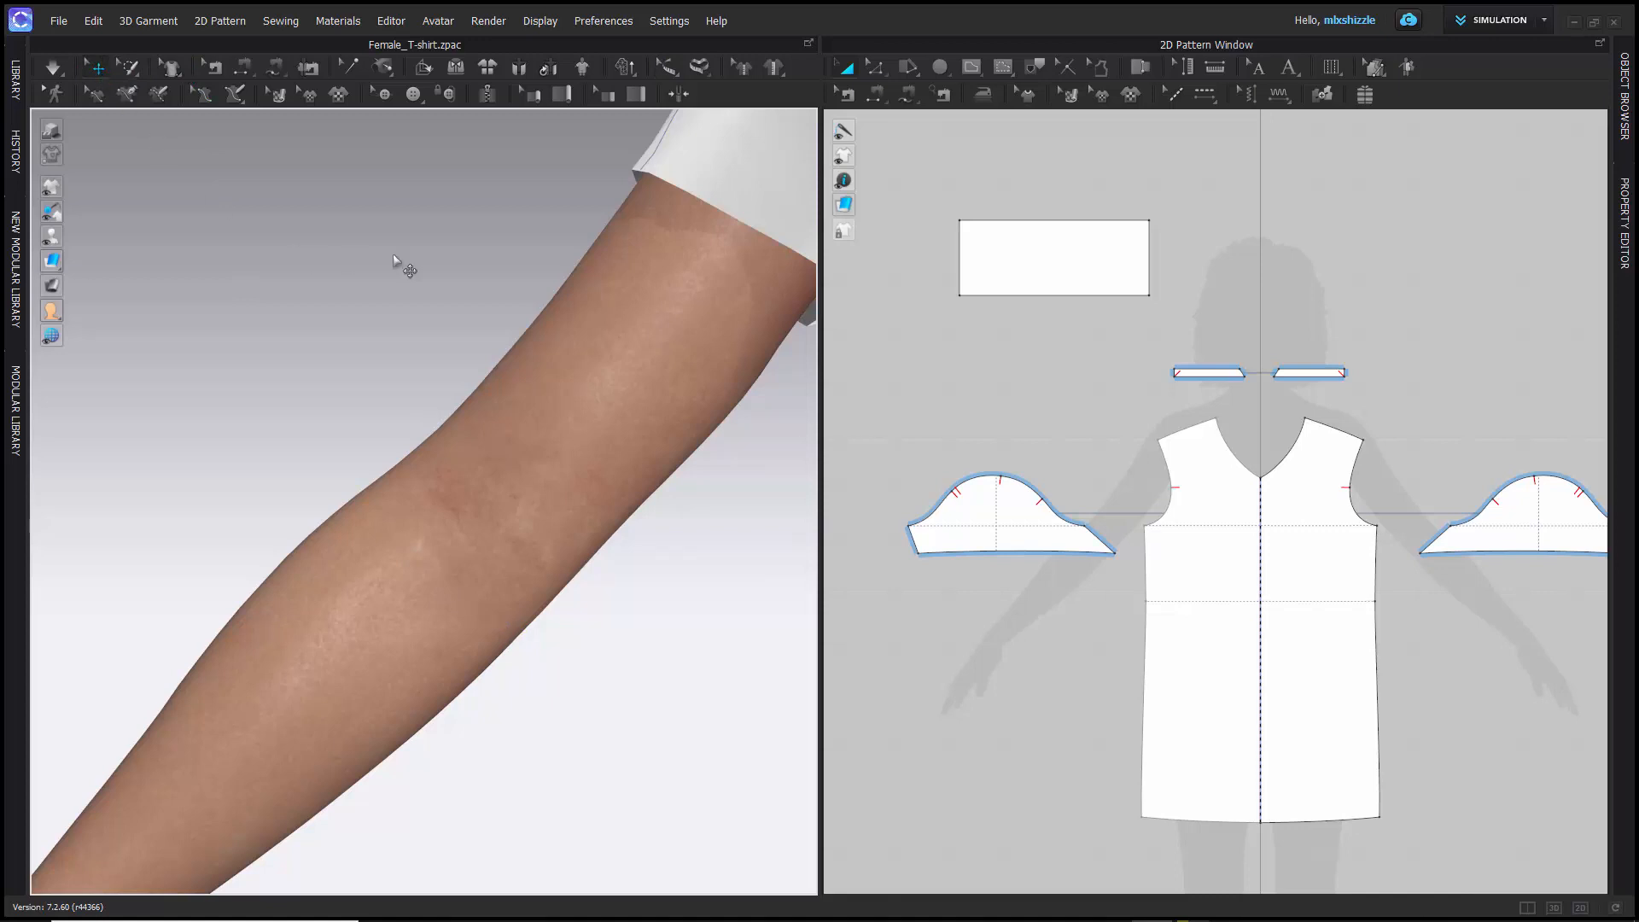
pyautogui.scroll(-8, 391, 226)
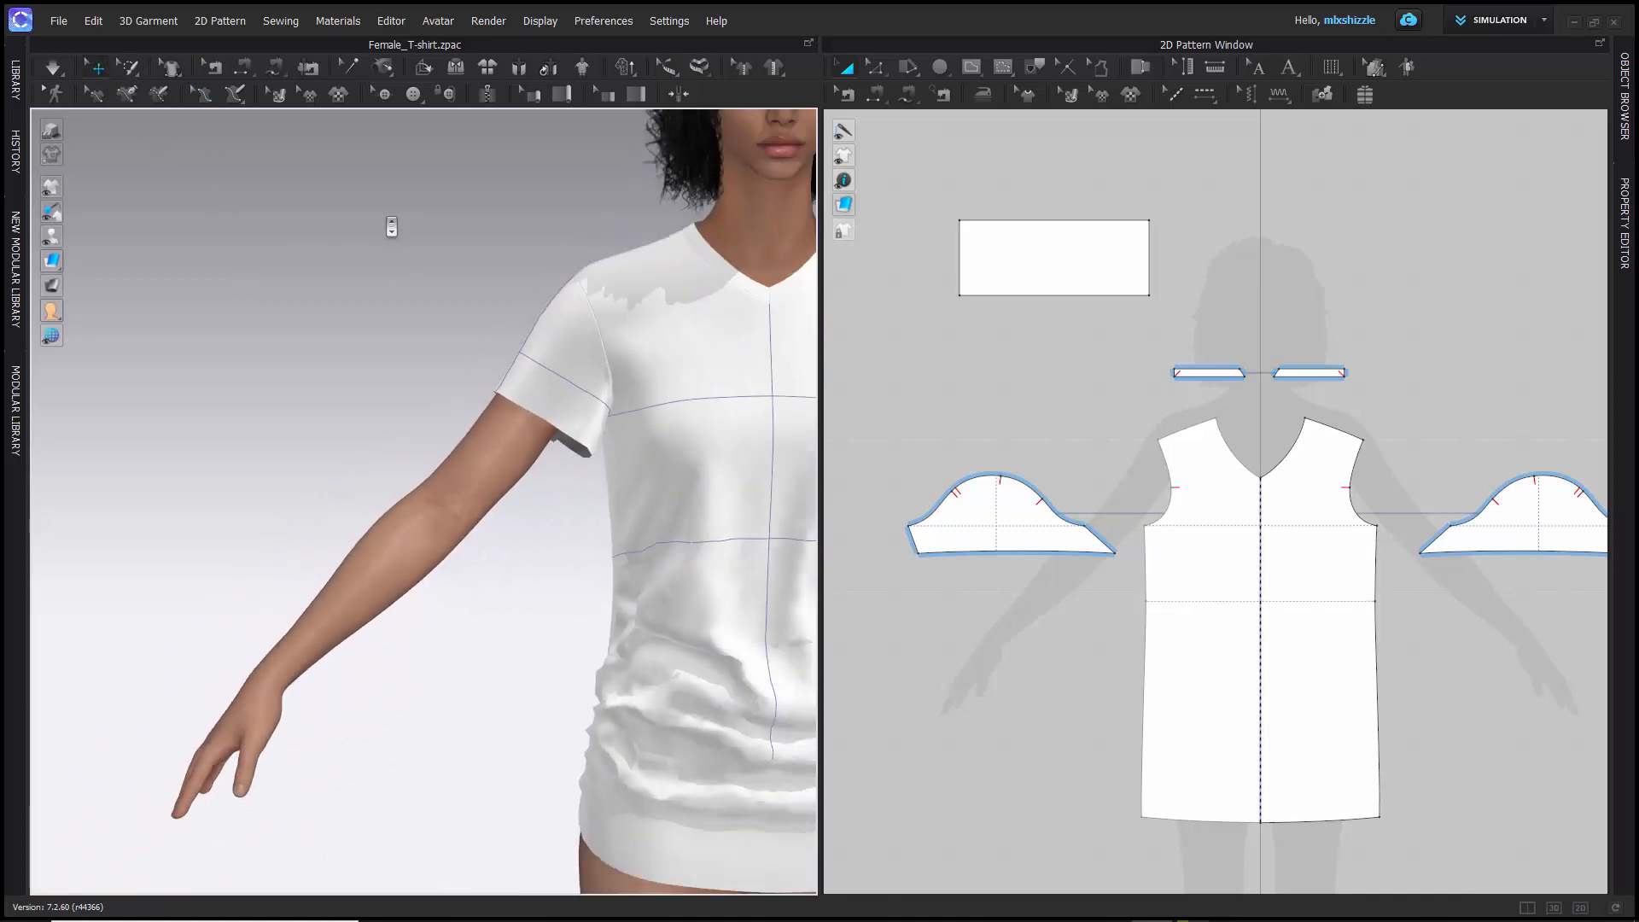
pyautogui.click(667, 67)
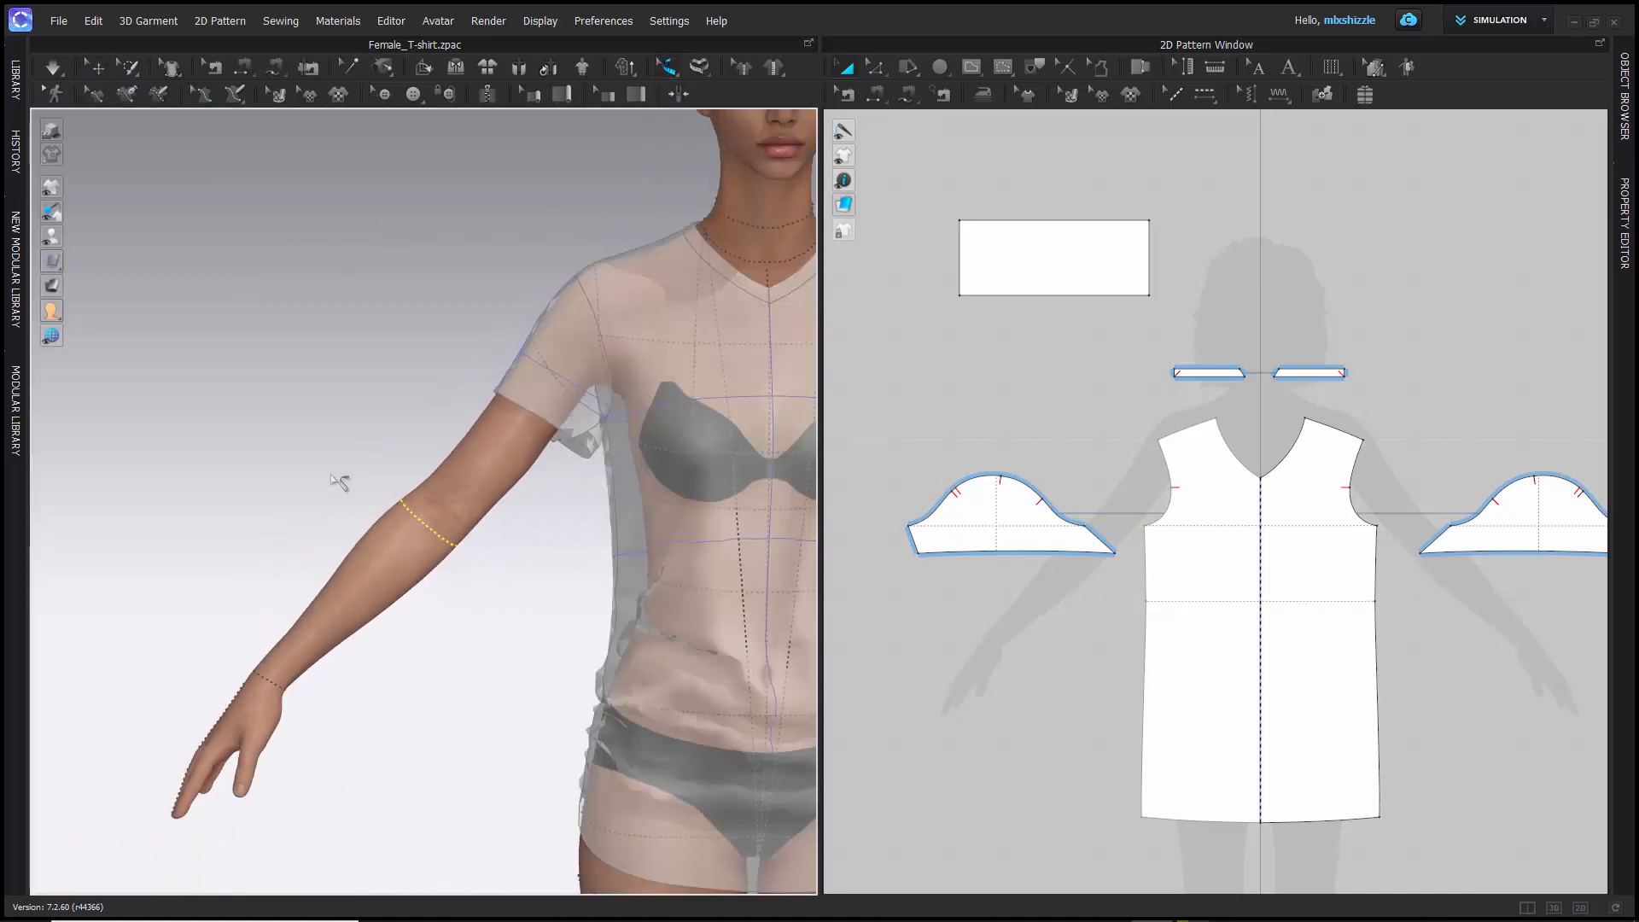
pyautogui.scroll(5, 448, 493)
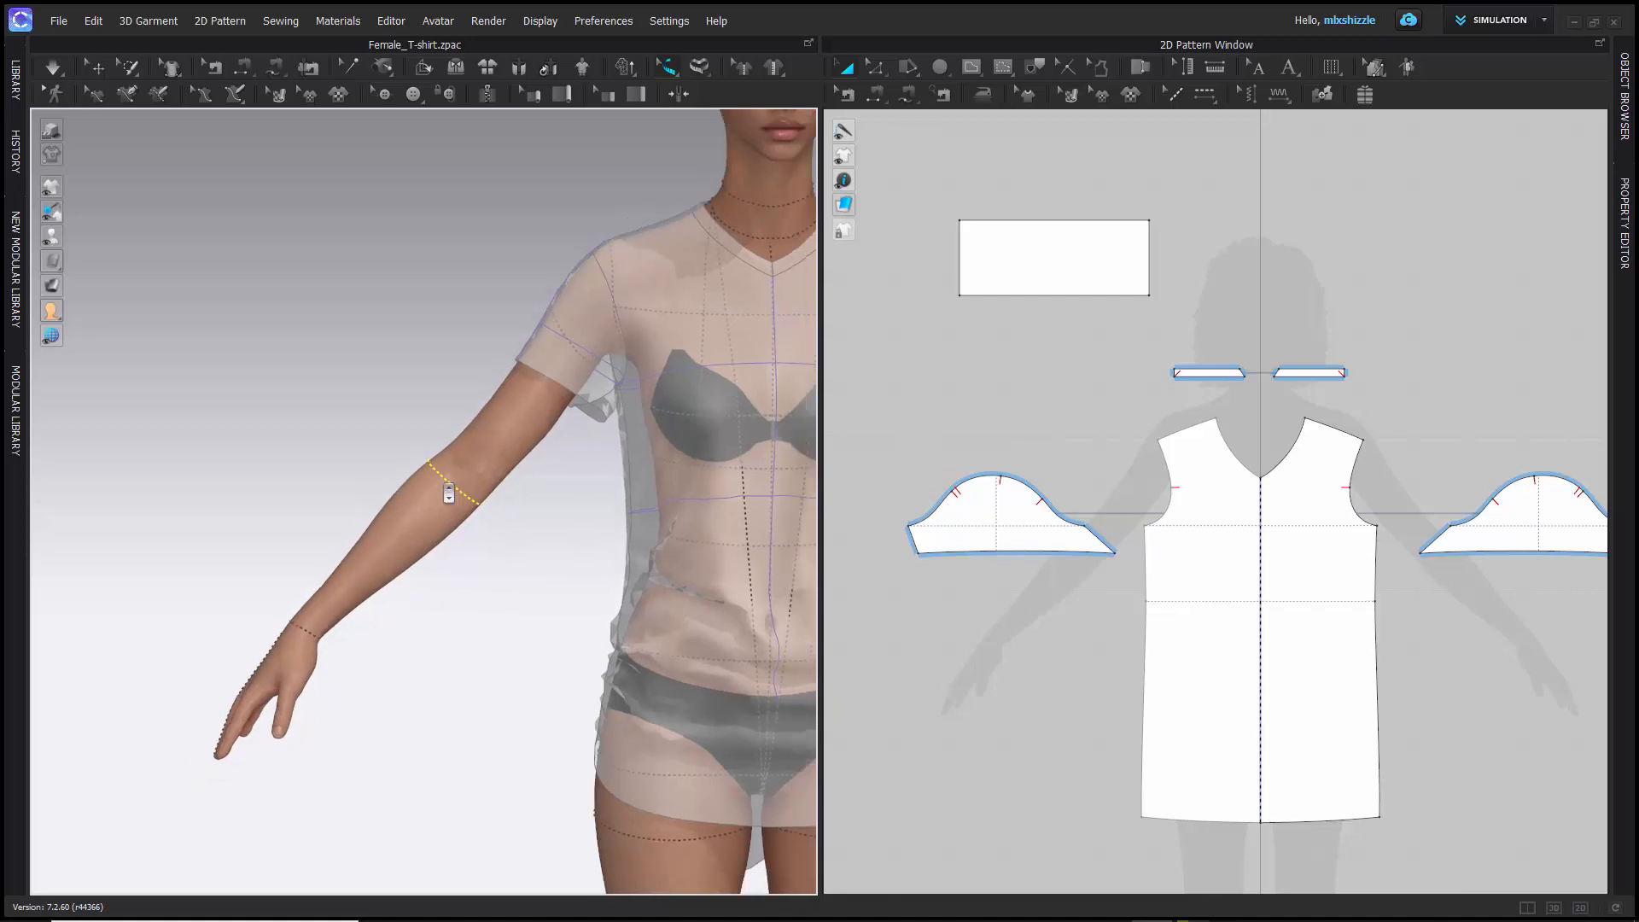
pyautogui.scroll(4, 448, 492)
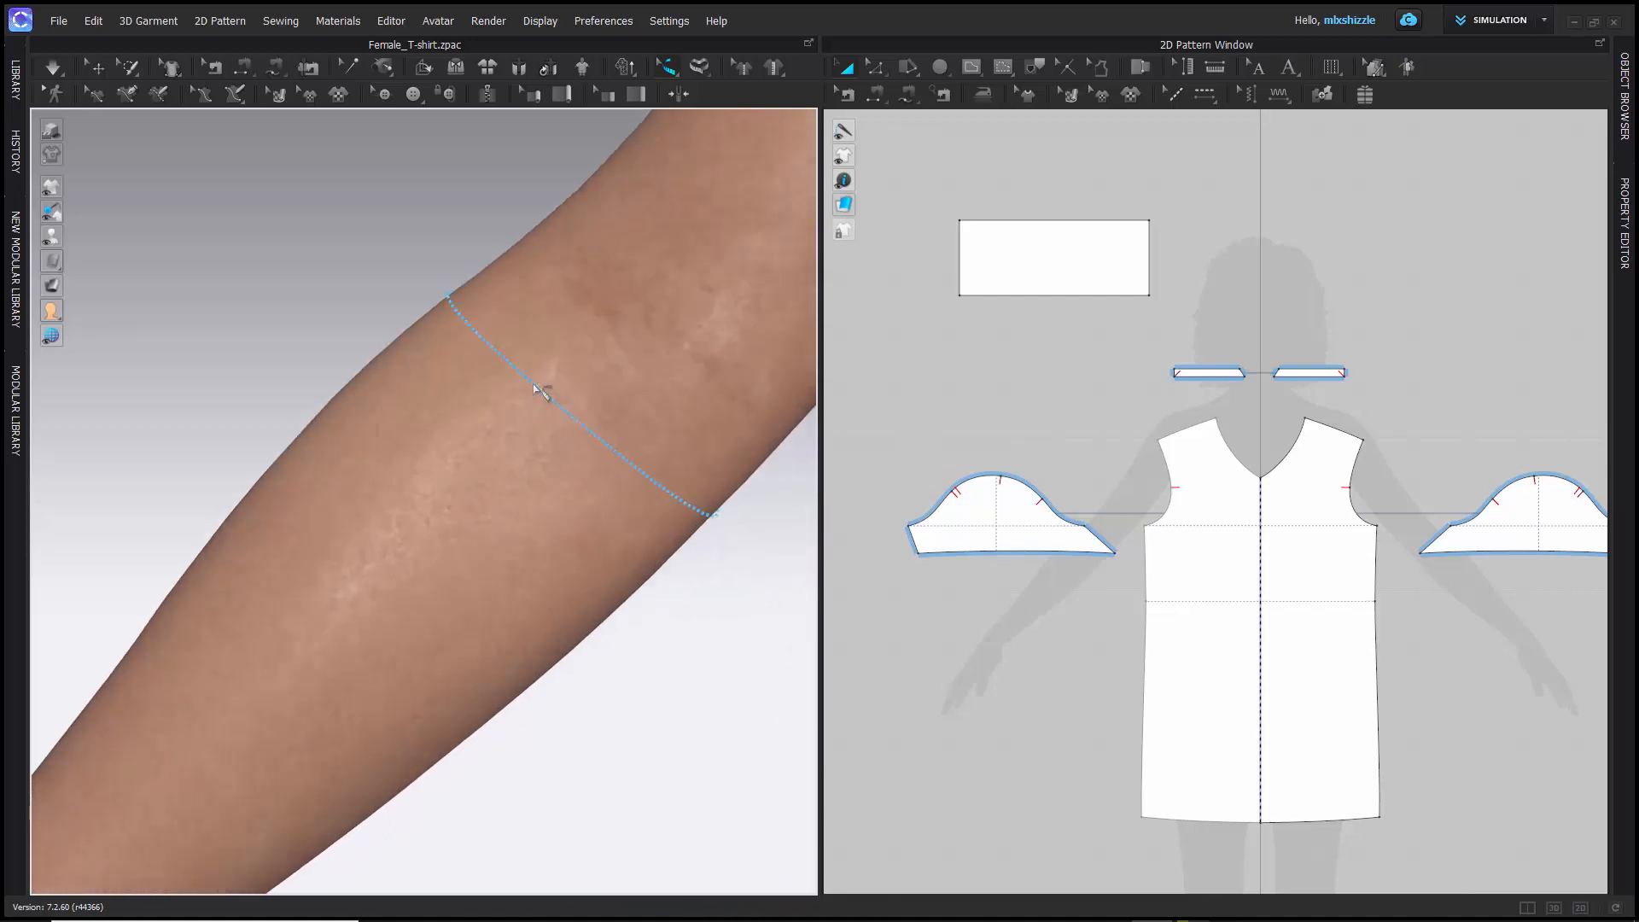
pyautogui.click(538, 390)
# - Select the wrist circumference measure on the avatar's same arm
pyautogui.scroll(-5, 450, 391)
pyautogui.scroll(-5, 433, 391)
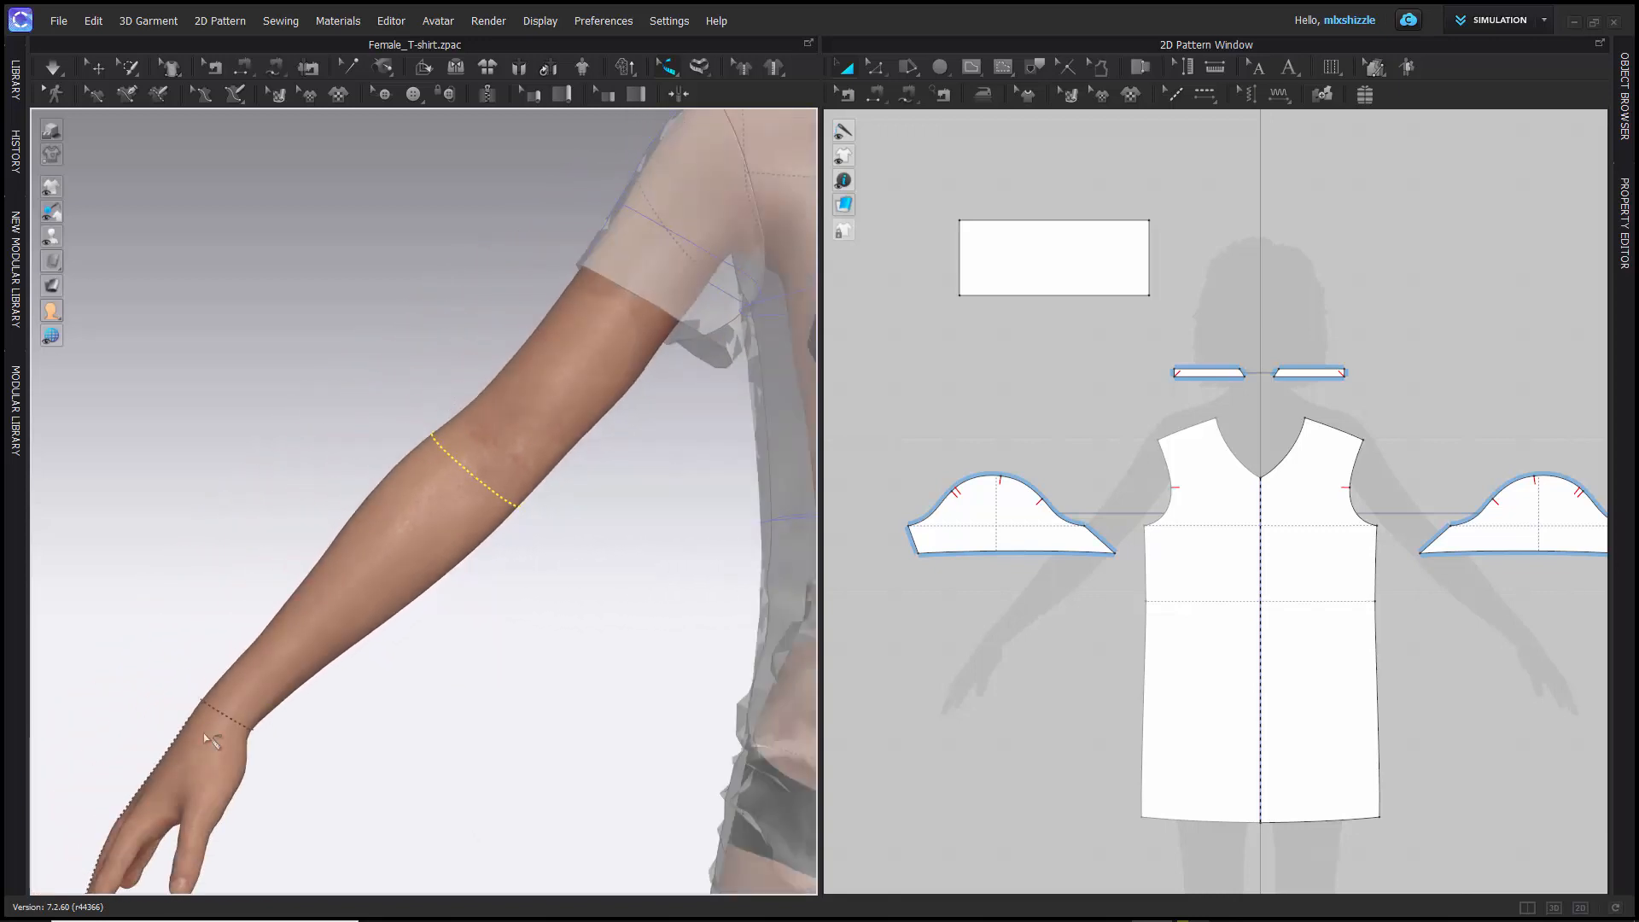
pyautogui.scroll(-4, 336, 648)
pyautogui.scroll(10, 366, 615)
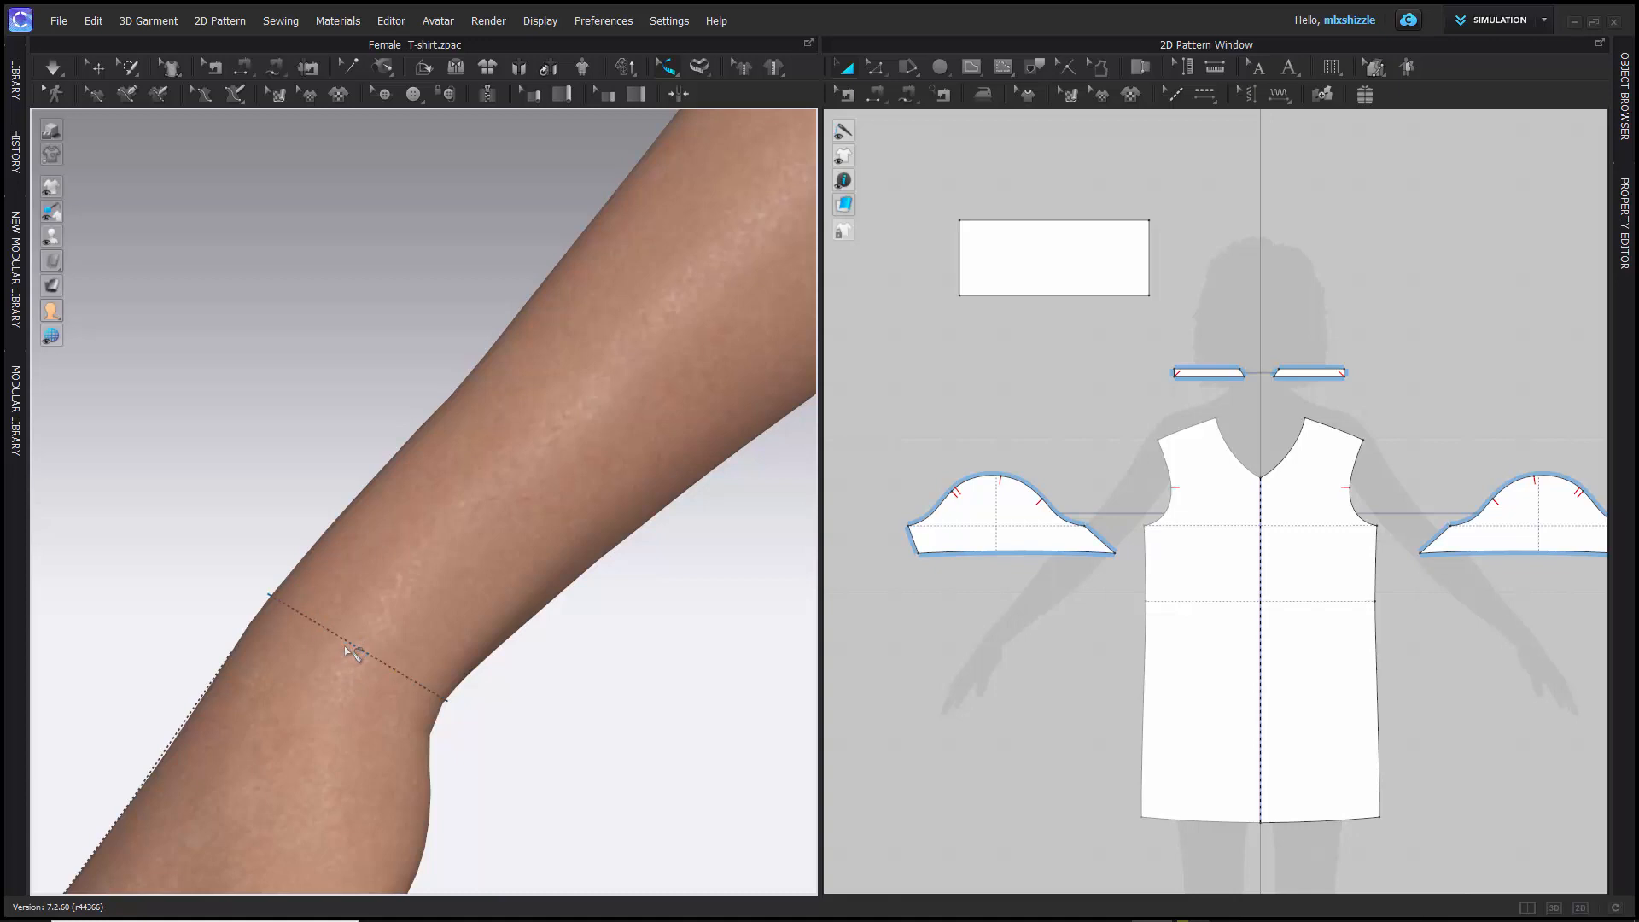
pyautogui.moveTo(352, 645)
pyautogui.moveTo(306, 621)
pyautogui.scroll(-4, 279, 488)
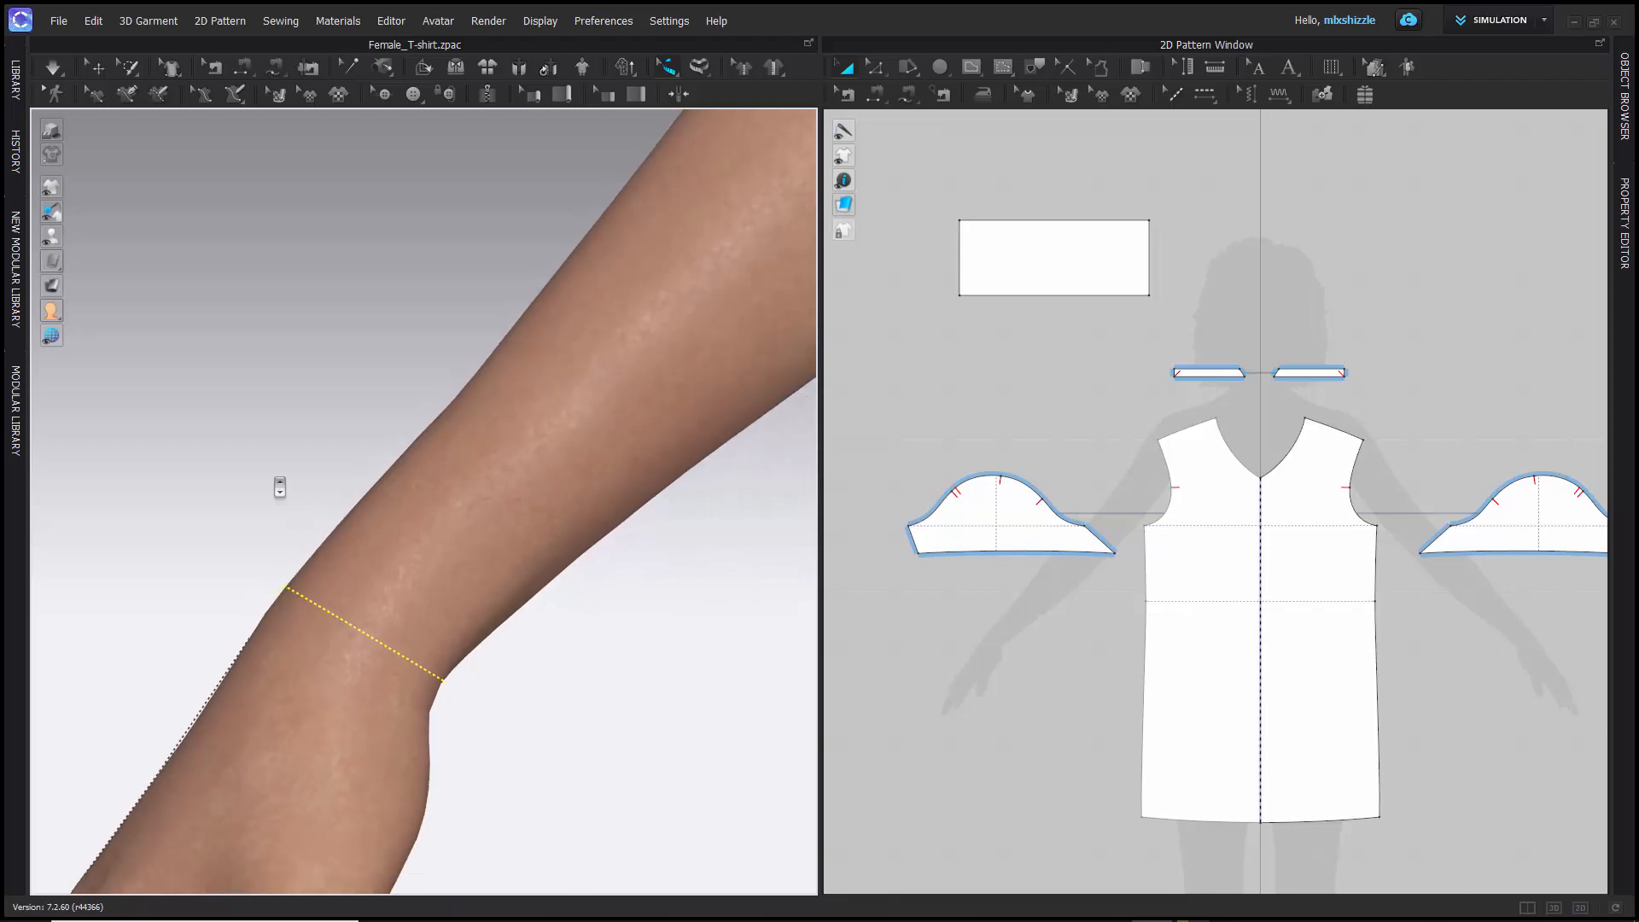
pyautogui.scroll(-3, 279, 487)
pyautogui.scroll(-4, 264, 435)
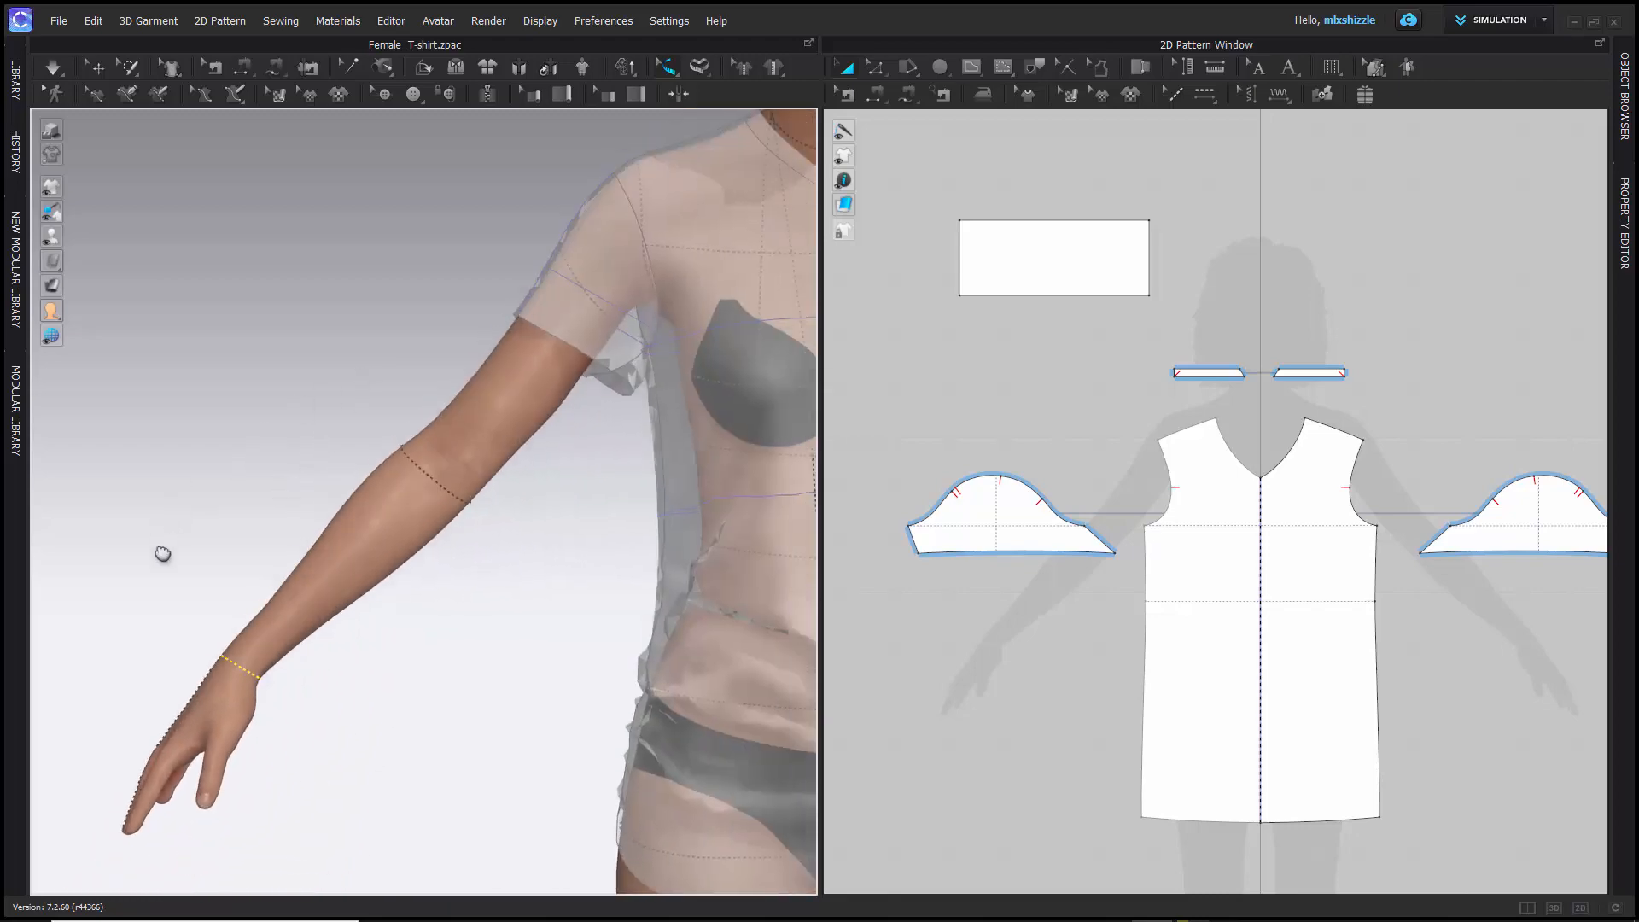
# - Try to create a Basic Circumference Measure (Avatar) around the upper arm, between the elbow measure and the sleeve hem
pyautogui.moveTo(322, 402); pyautogui.dragTo(314, 368, button='right')
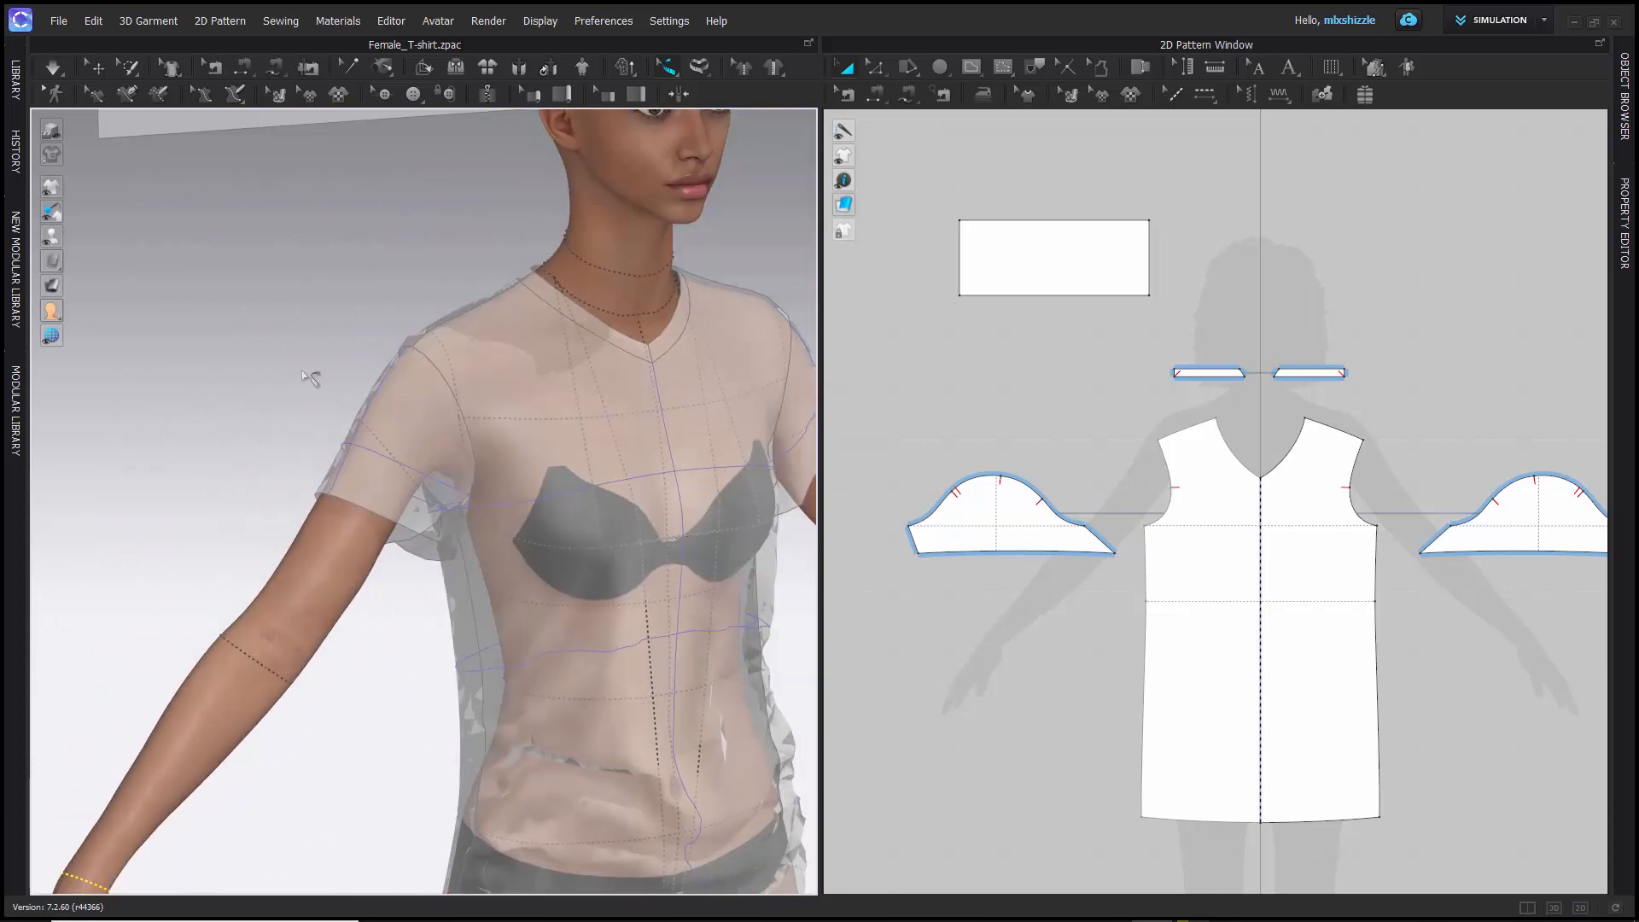
pyautogui.click(700, 72)
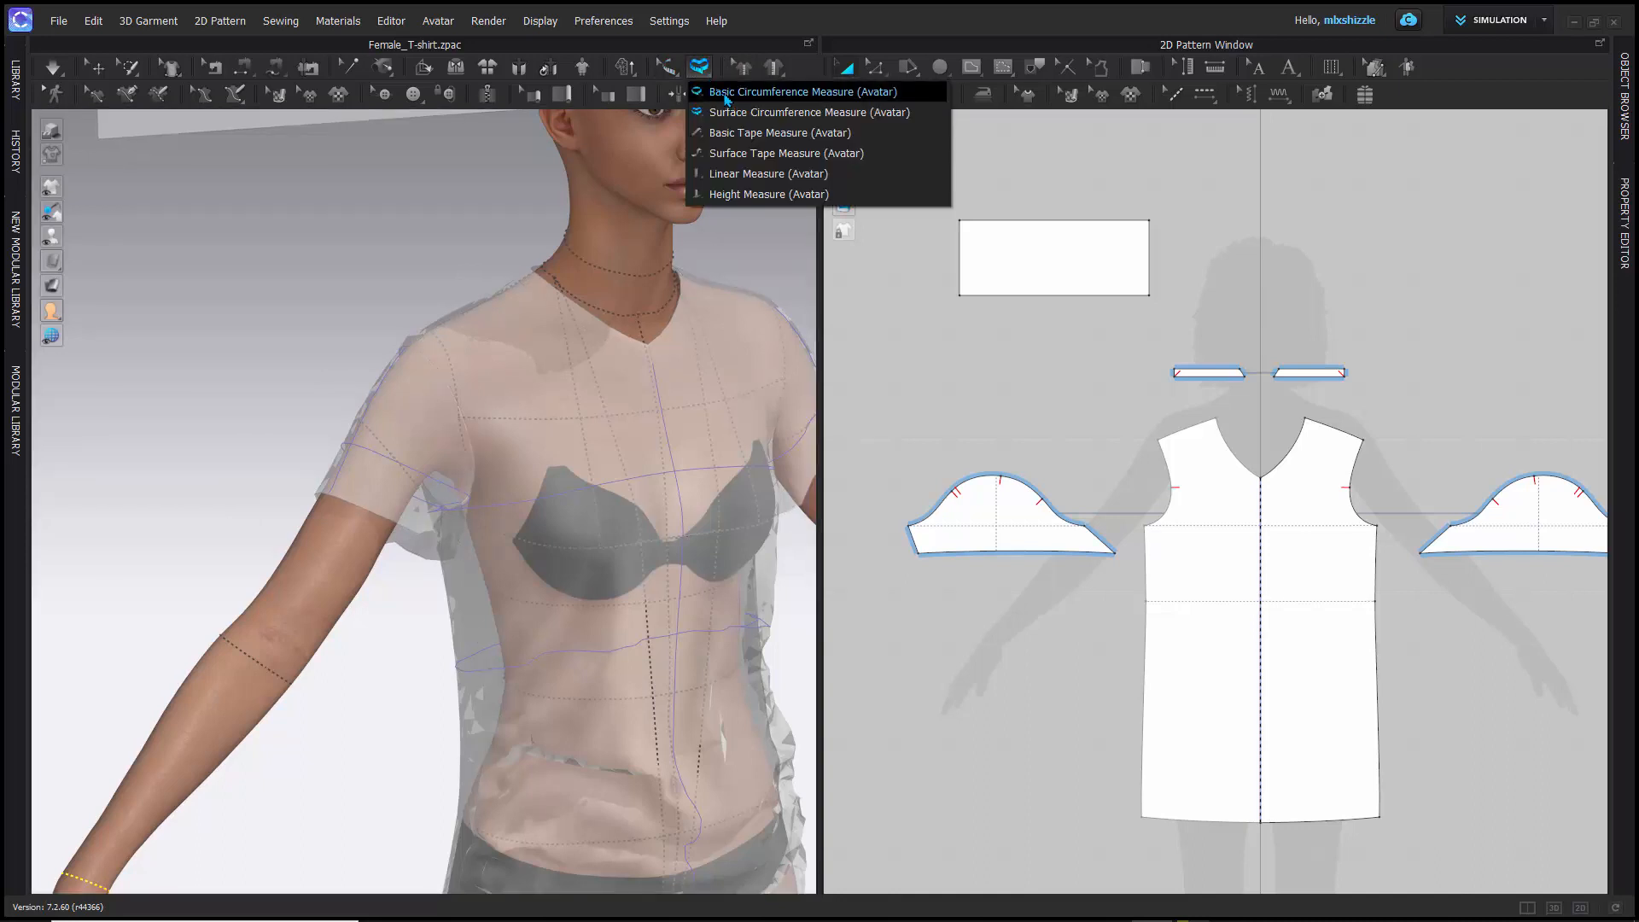
pyautogui.click(727, 99)
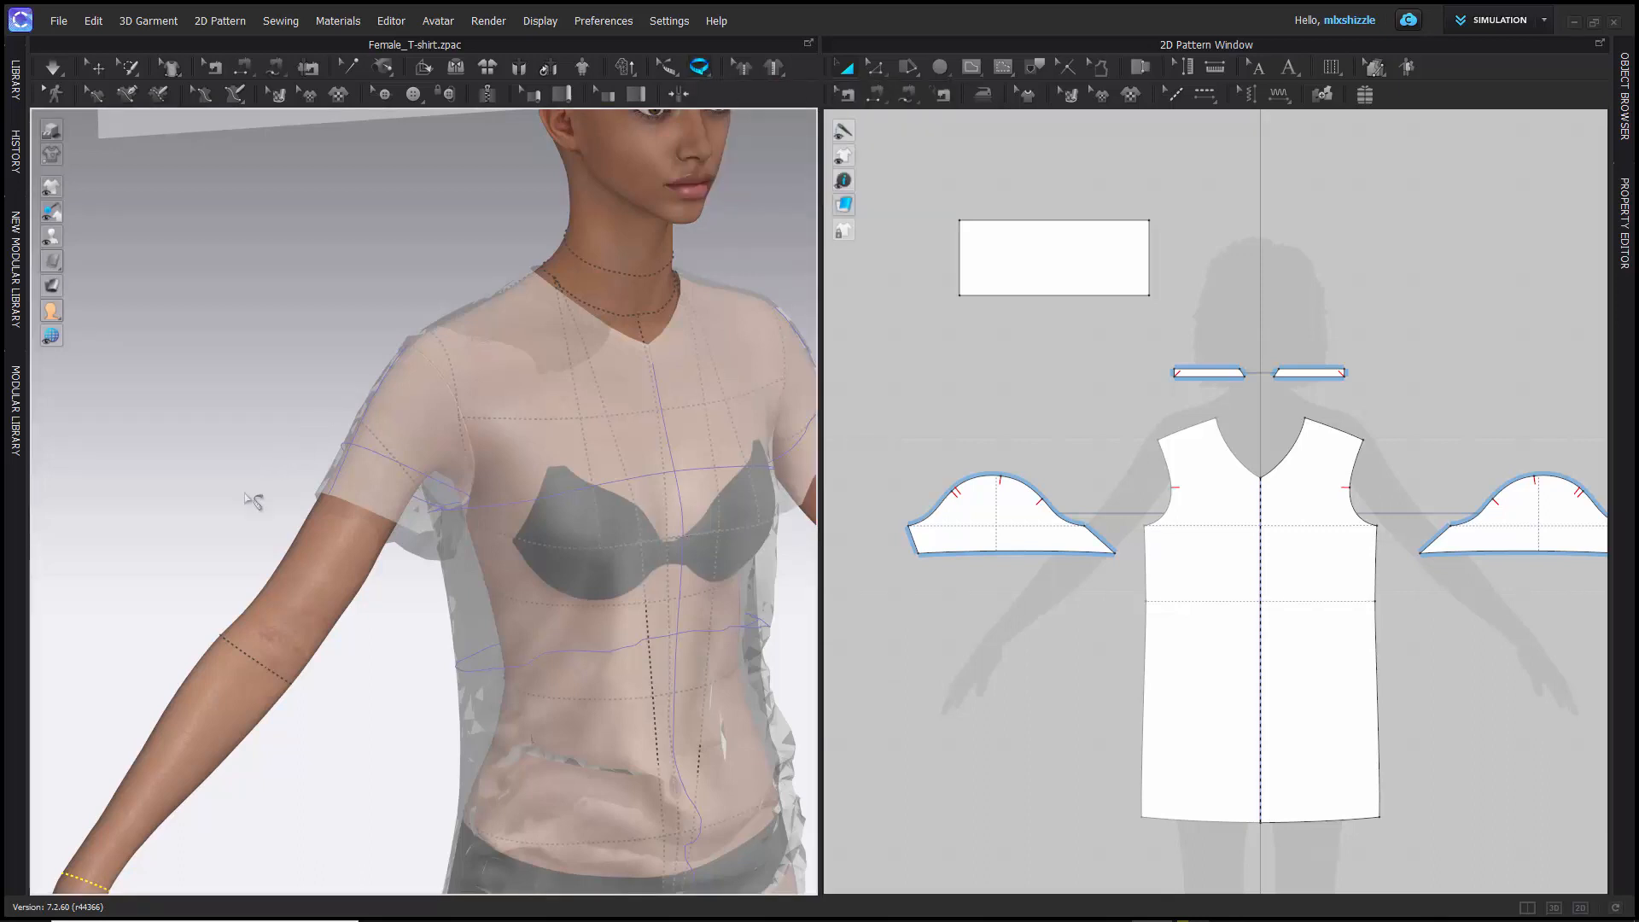
pyautogui.moveTo(234, 504); pyautogui.dragTo(304, 434, button='middle')
pyautogui.scroll(-5, 308, 558)
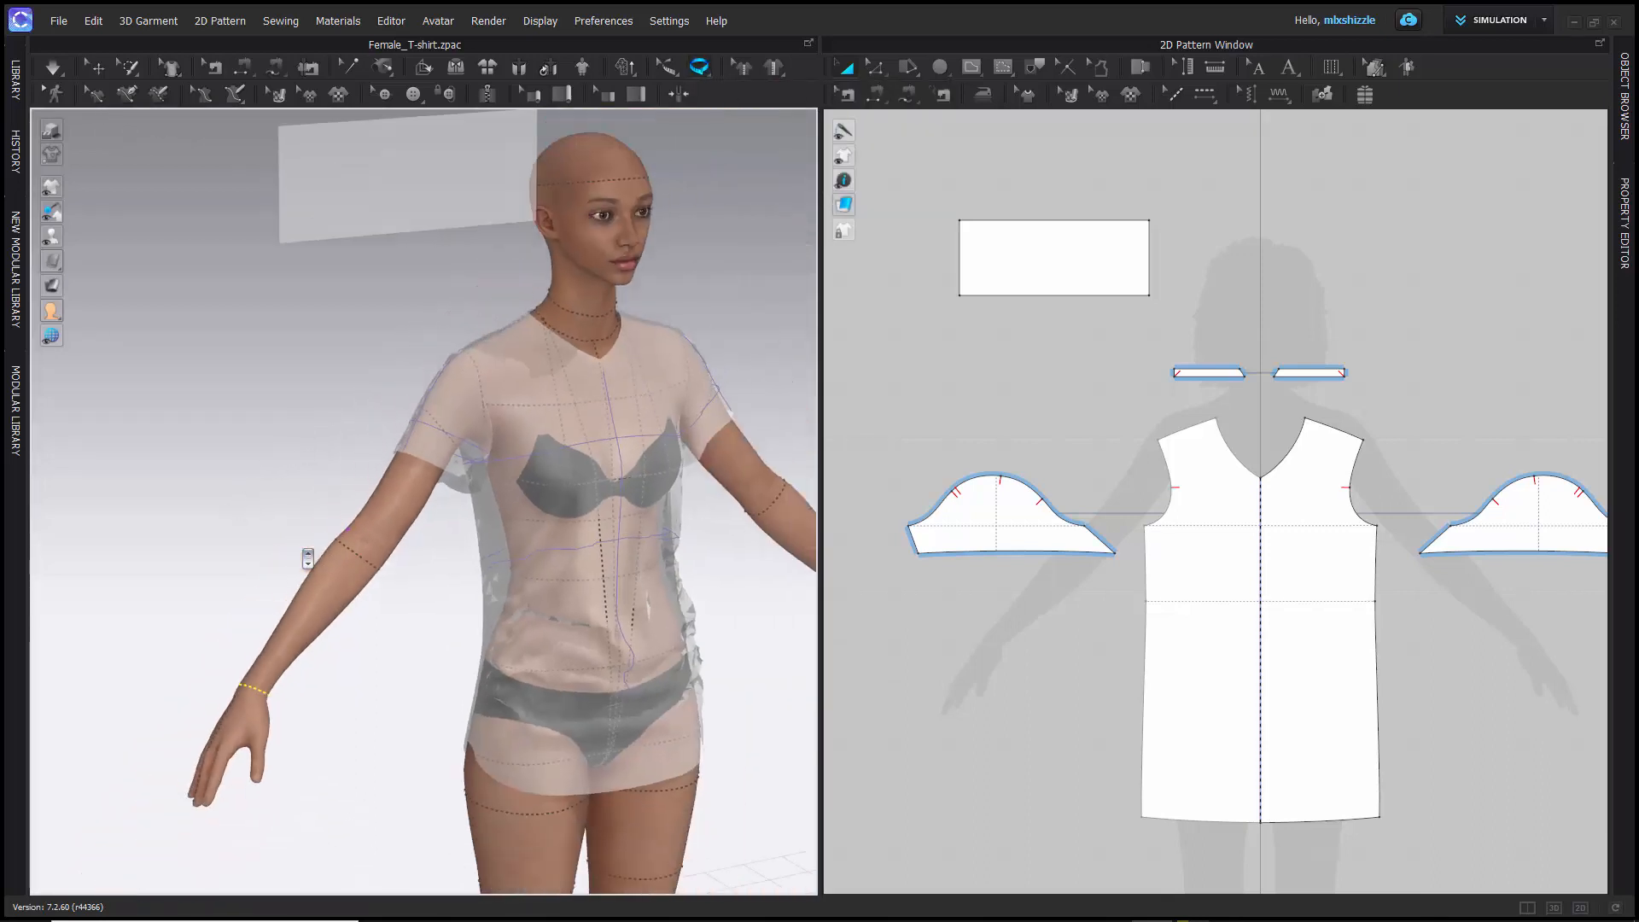
pyautogui.scroll(5, 308, 558)
pyautogui.scroll(5, 308, 558)
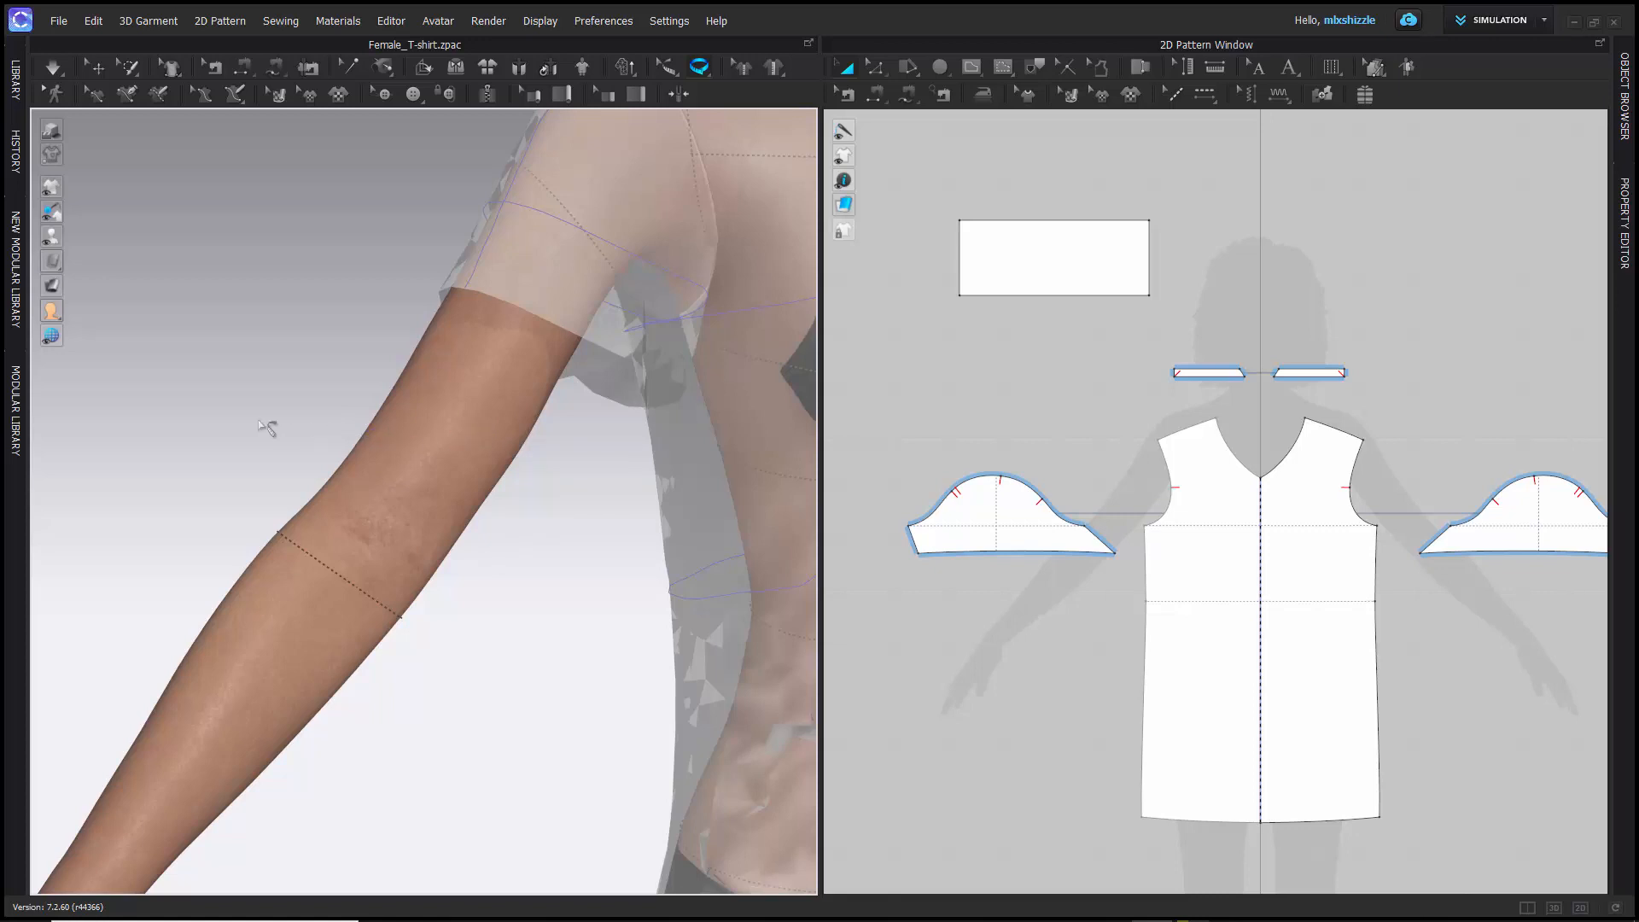
pyautogui.moveTo(238, 436); pyautogui.dragTo(325, 401, button='middle')
pyautogui.scroll(-2, 323, 402)
pyautogui.scroll(5, 318, 410)
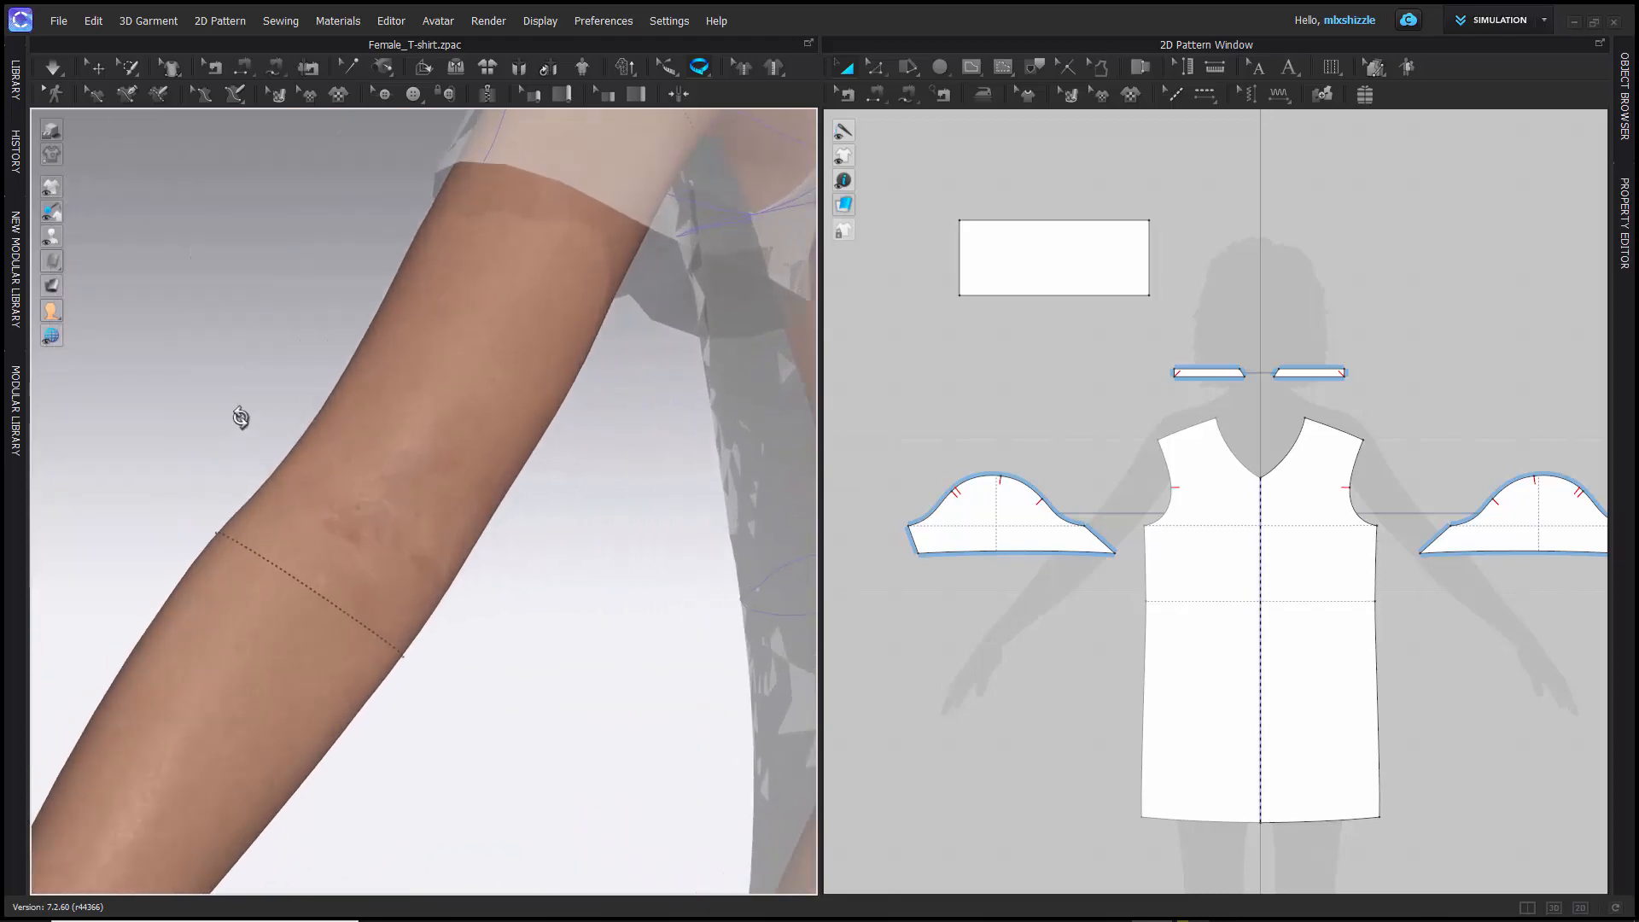
pyautogui.moveTo(242, 417); pyautogui.dragTo(325, 395, button='right')
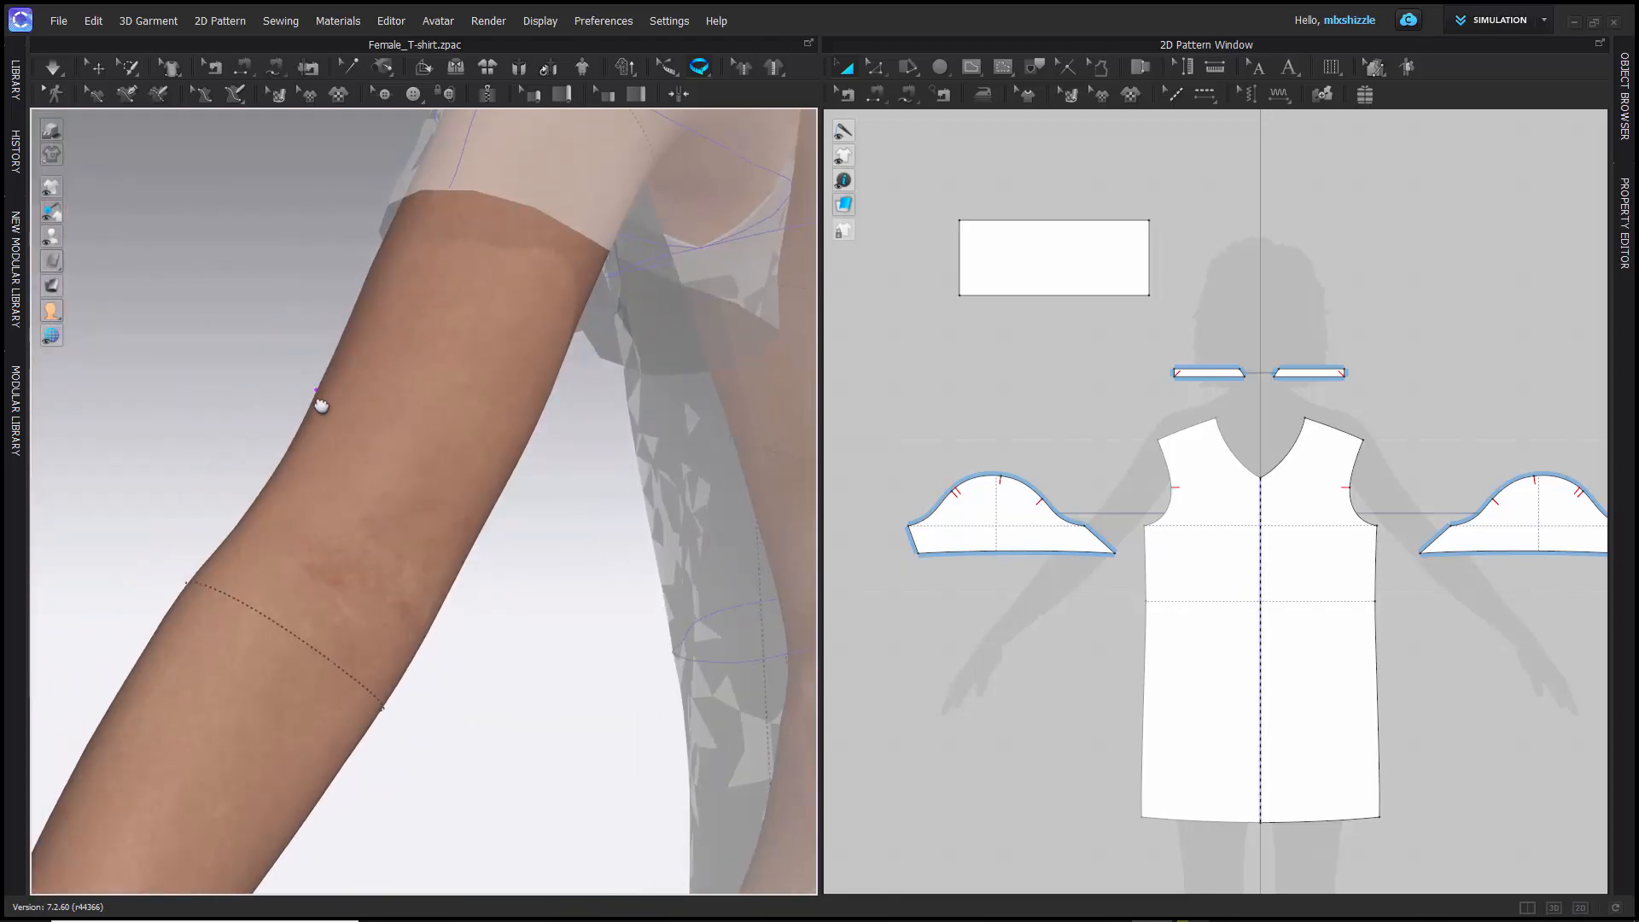
pyautogui.click(518, 457)
pyautogui.moveTo(512, 505); pyautogui.dragTo(461, 453, button='right')
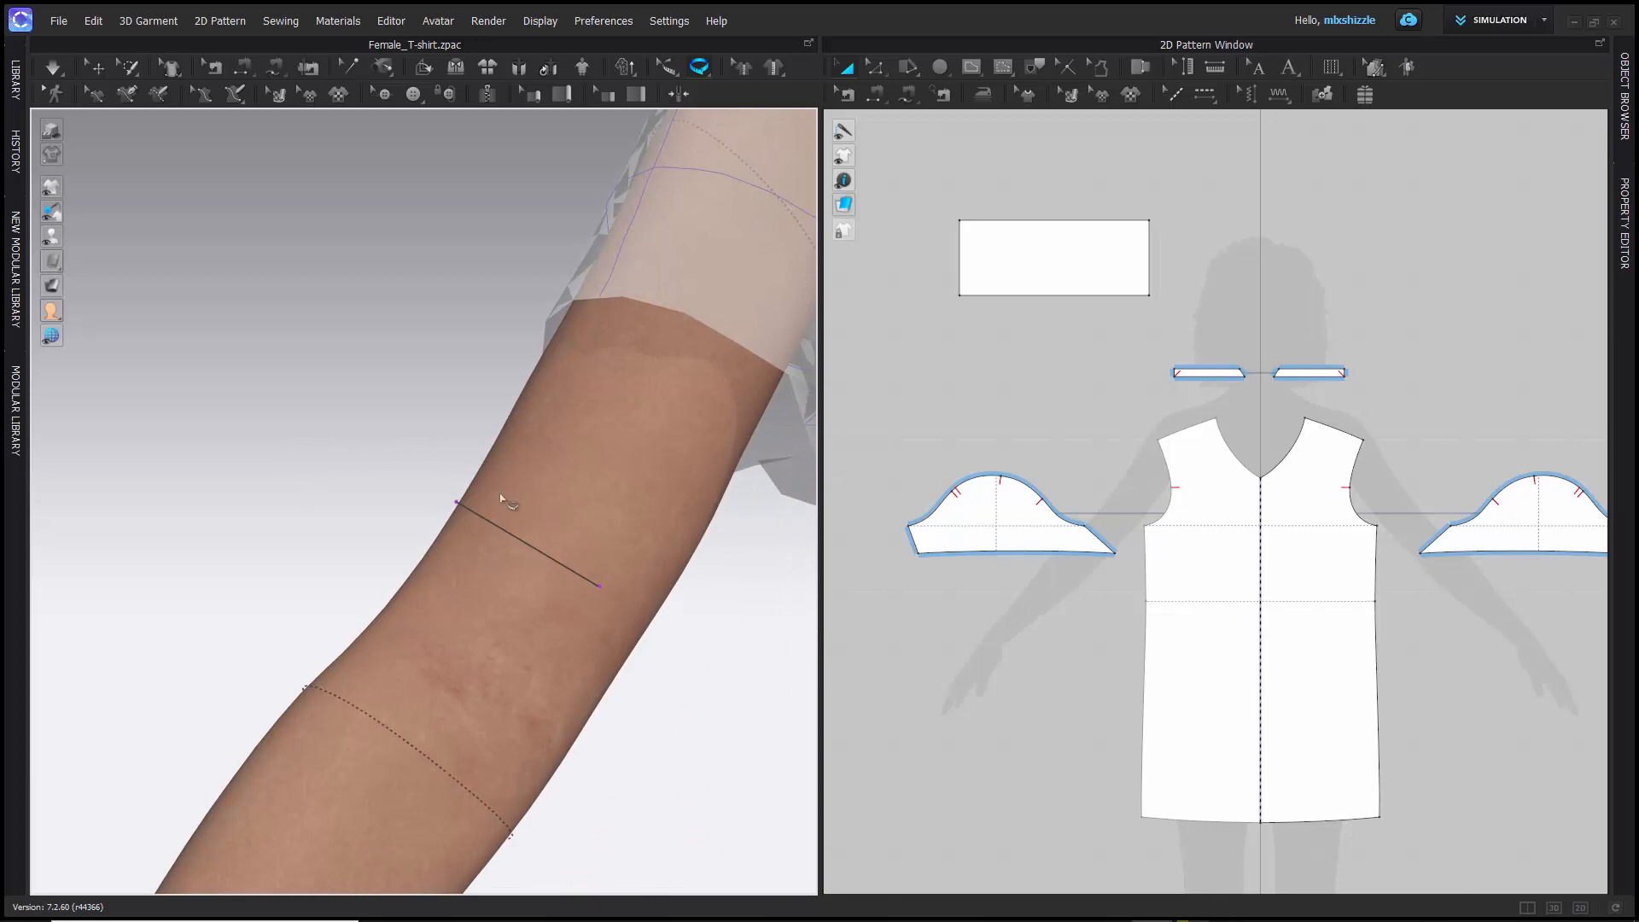
pyautogui.scroll(2, 369, 424)
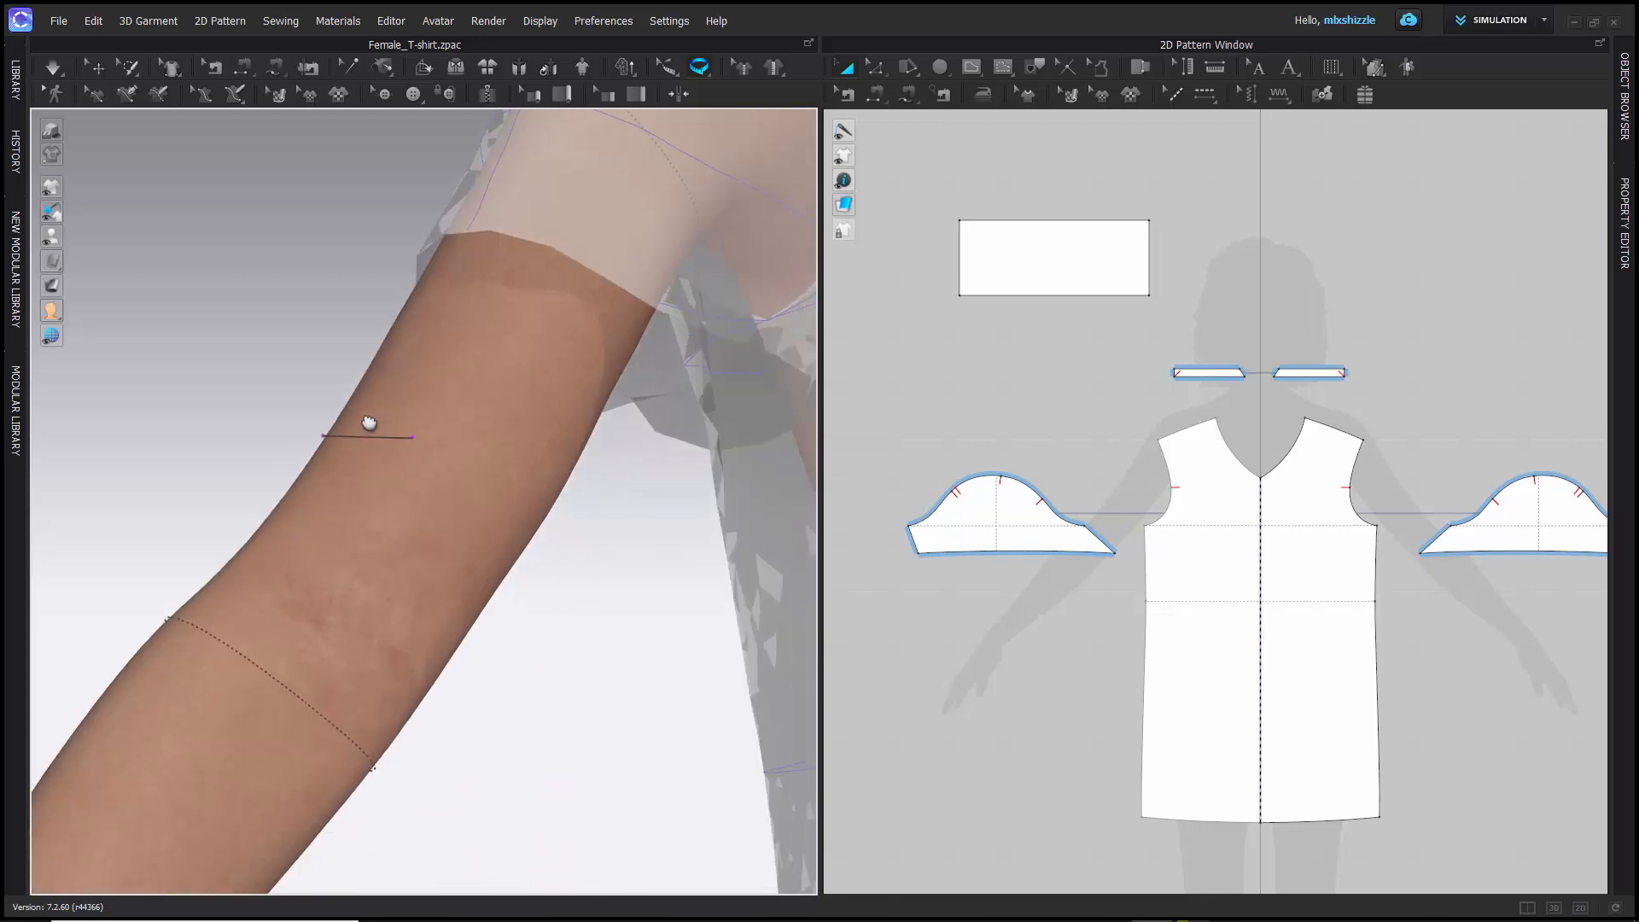
pyautogui.click(515, 519)
pyautogui.moveTo(510, 559); pyautogui.dragTo(531, 569, button='right')
pyautogui.moveTo(530, 569); pyautogui.dragTo(396, 544, button='middle')
pyautogui.moveTo(441, 426)
pyautogui.mouseDown(button='right')
pyautogui.moveTo(398, 424)
pyautogui.moveTo(452, 434)
pyautogui.moveTo(427, 421)
pyautogui.mouseUp(button='right')
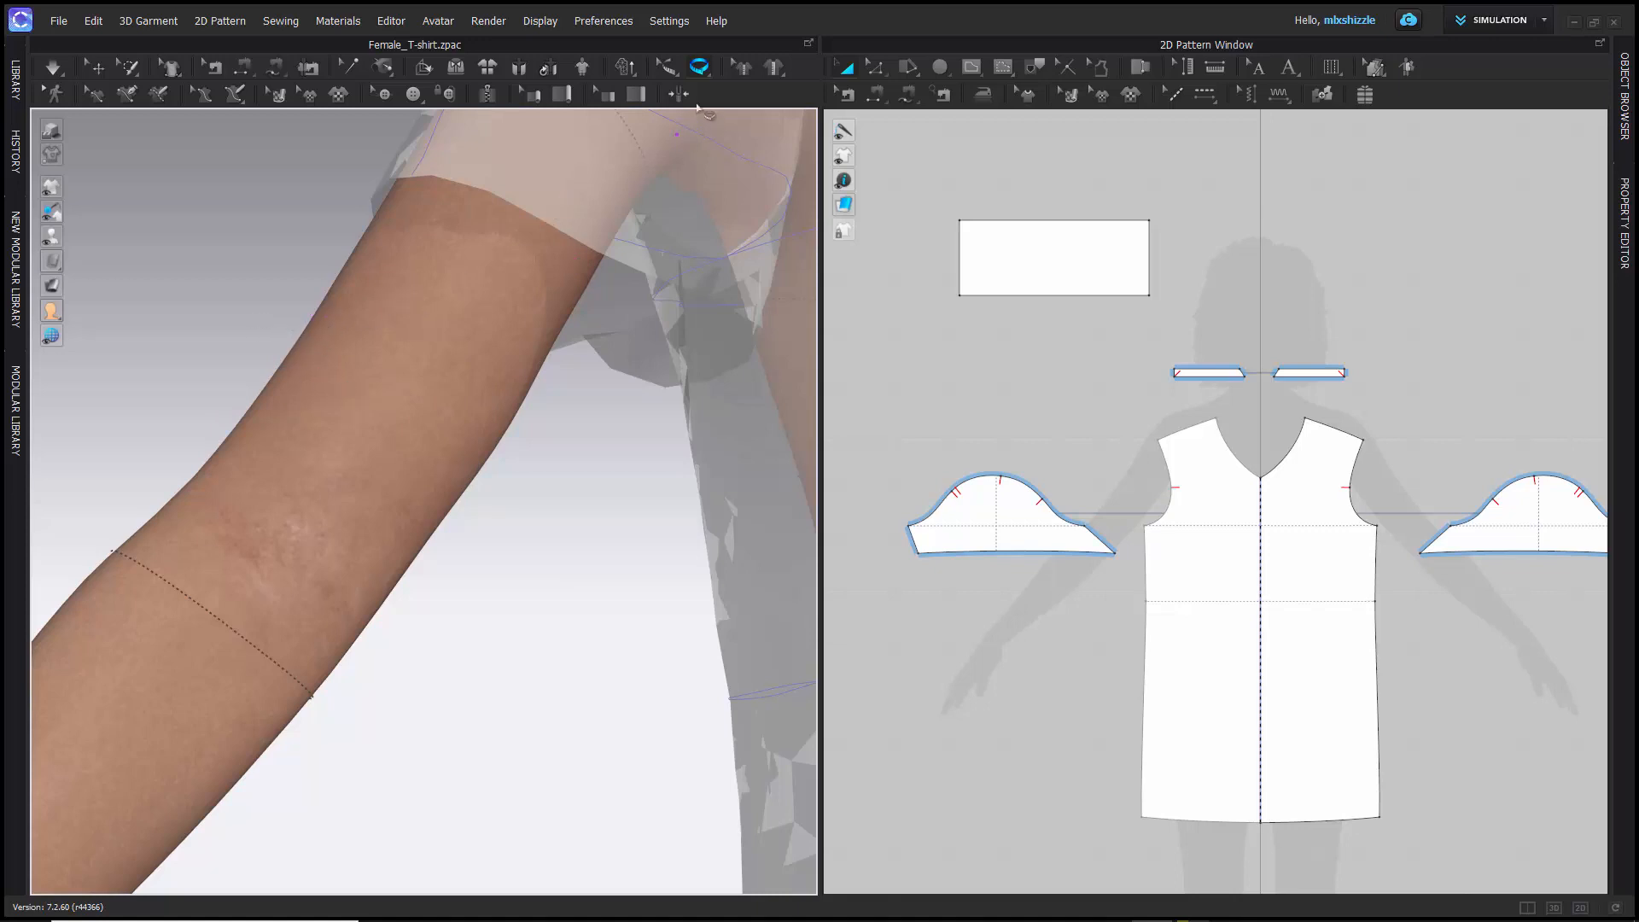
# - Select the elbow circumference with Edit Measure (Avatar), check the available 3D view options, and clear the selection
pyautogui.click(667, 67)
pyautogui.scroll(-2, 202, 609)
pyautogui.scroll(4, 202, 611)
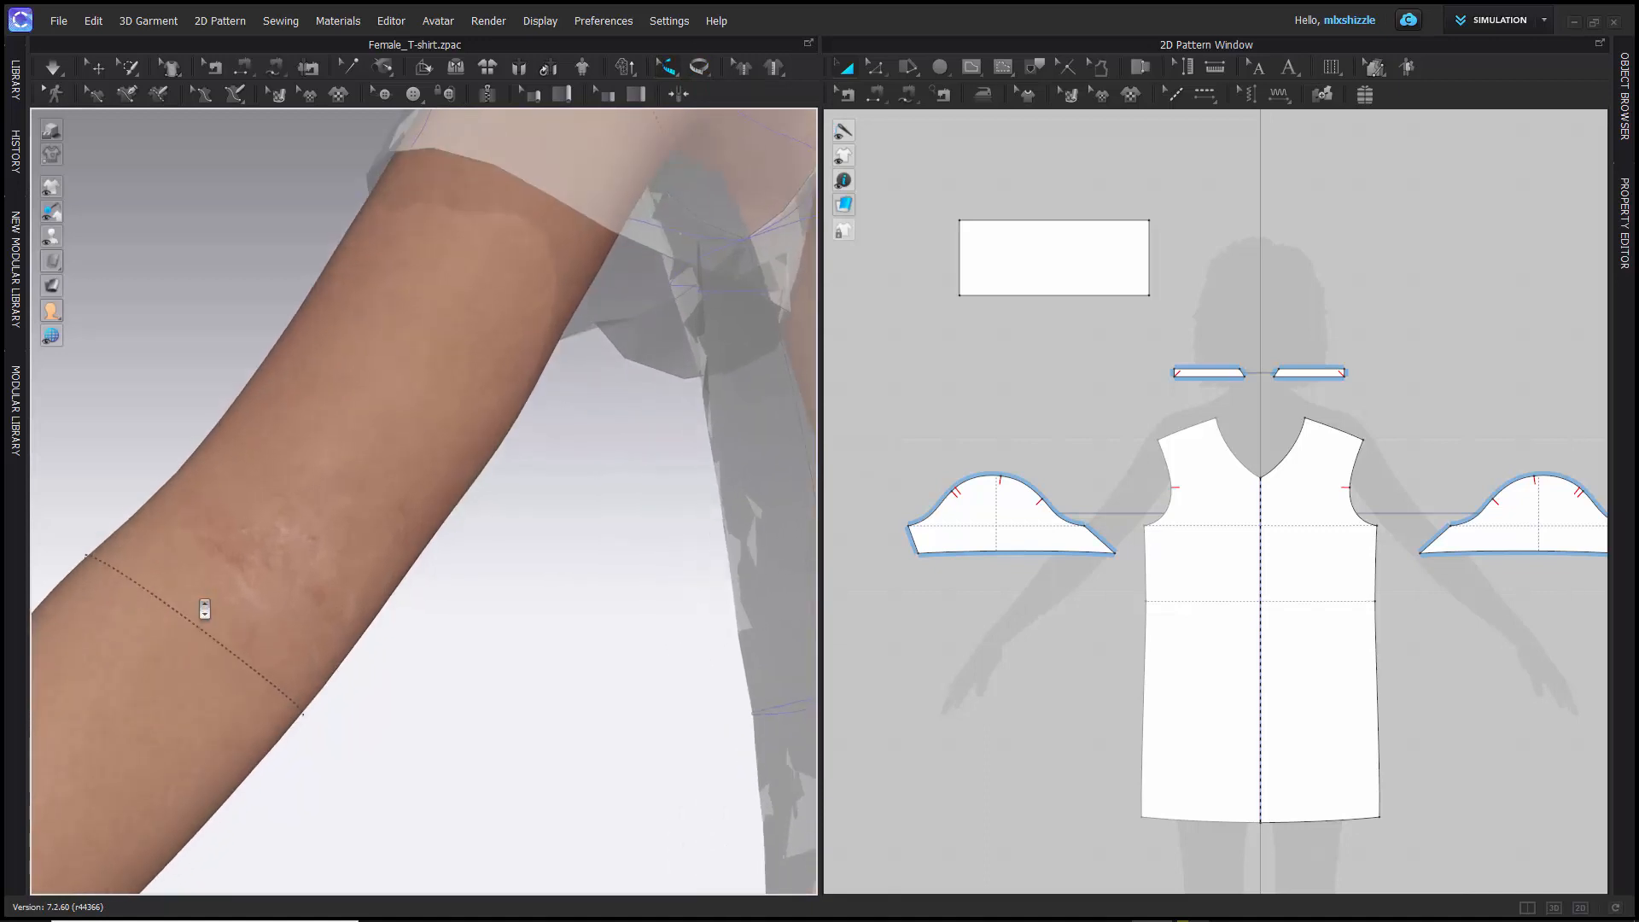
pyautogui.moveTo(205, 599); pyautogui.dragTo(558, 491, button='middle')
pyautogui.scroll(3, 564, 489)
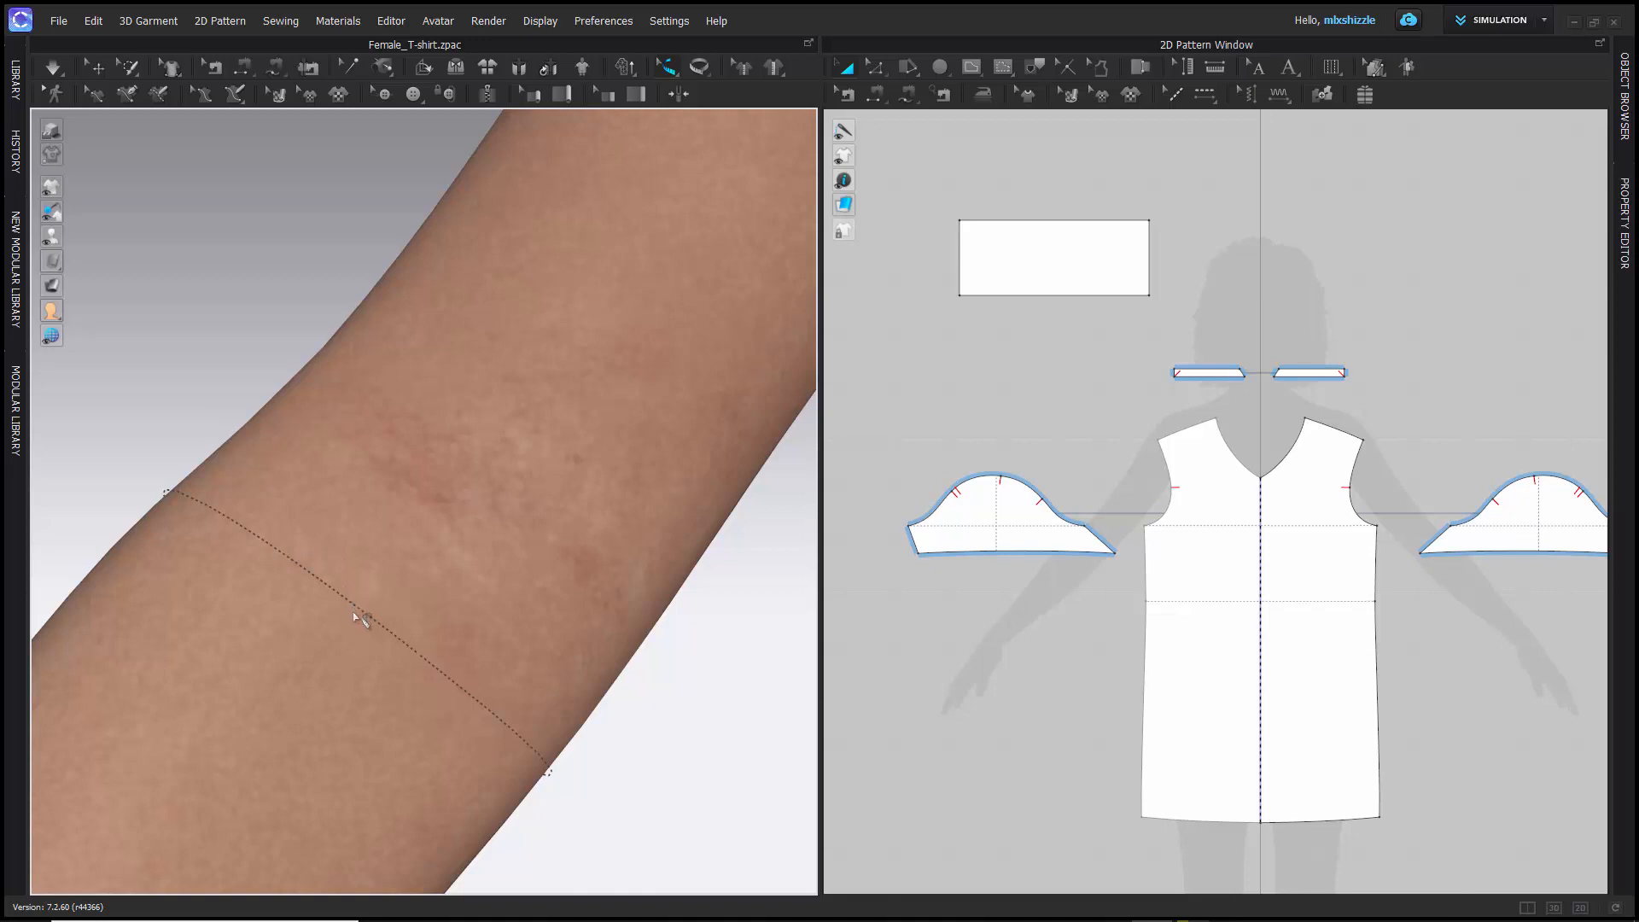
pyautogui.scroll(6, 362, 616)
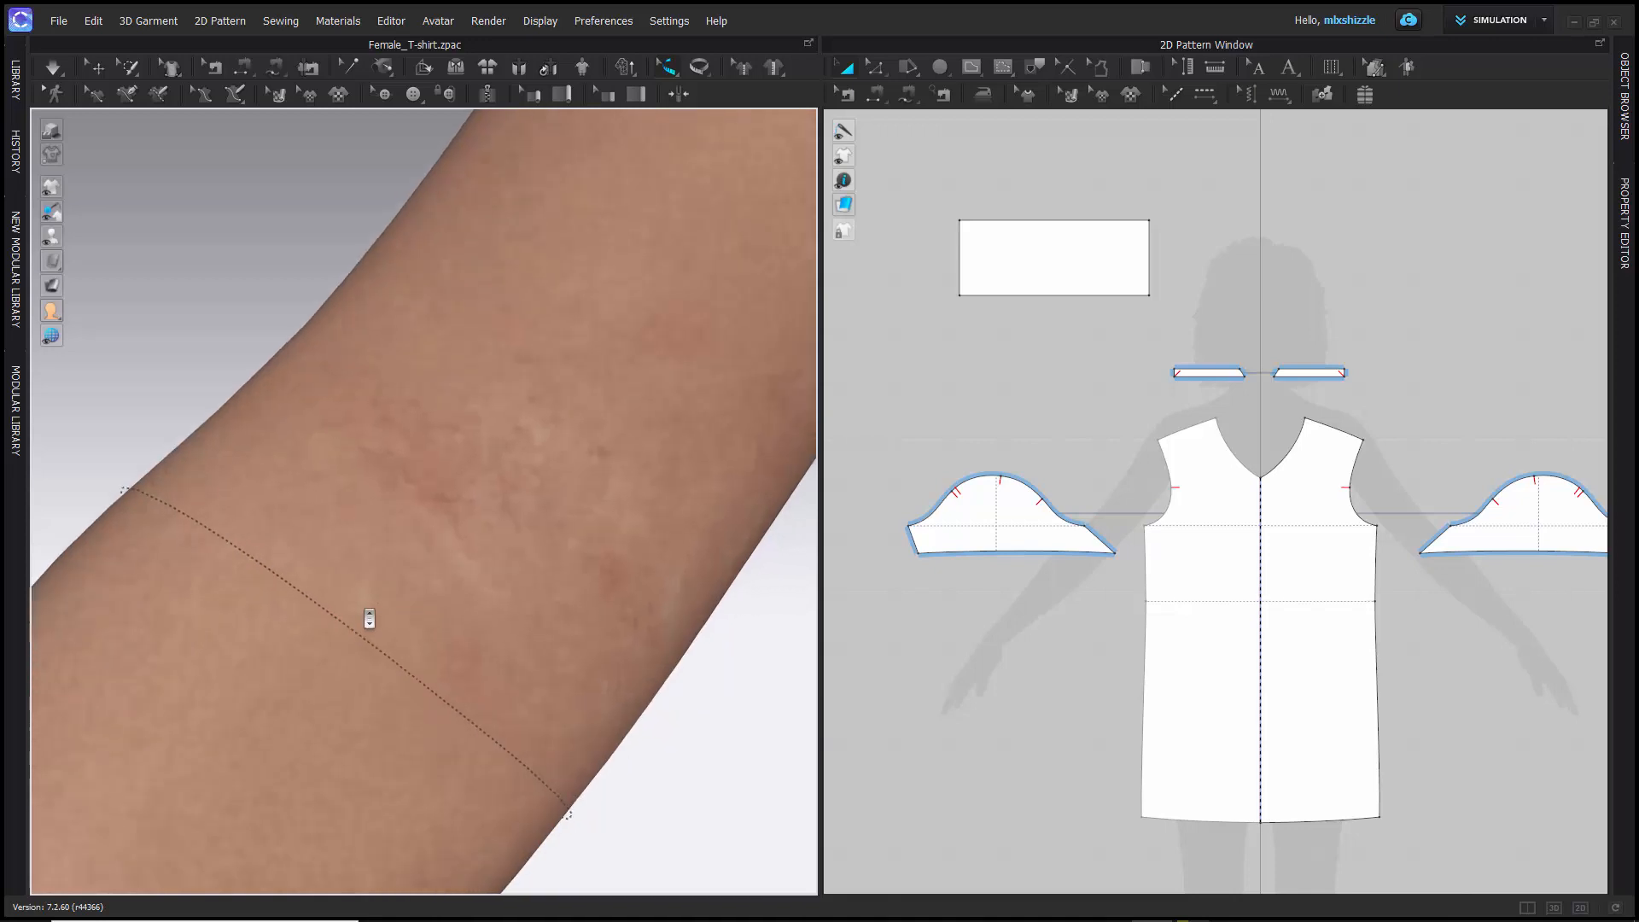
pyautogui.scroll(-1, 332, 640)
pyautogui.scroll(-4, 332, 641)
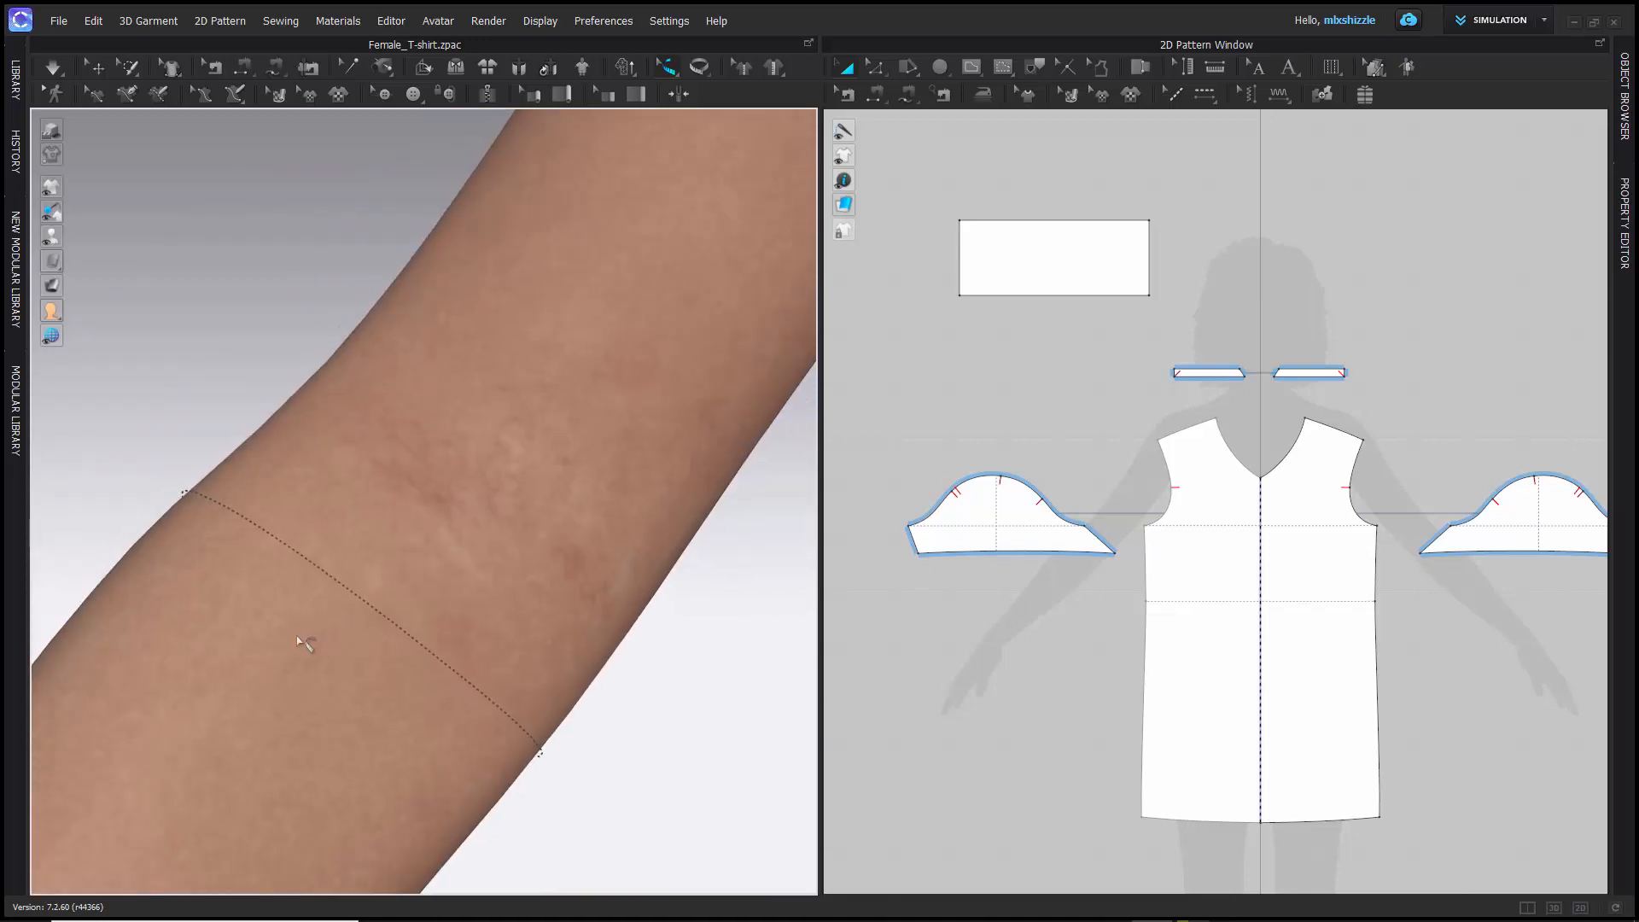
pyautogui.click(365, 603)
pyautogui.rightClick(291, 484)
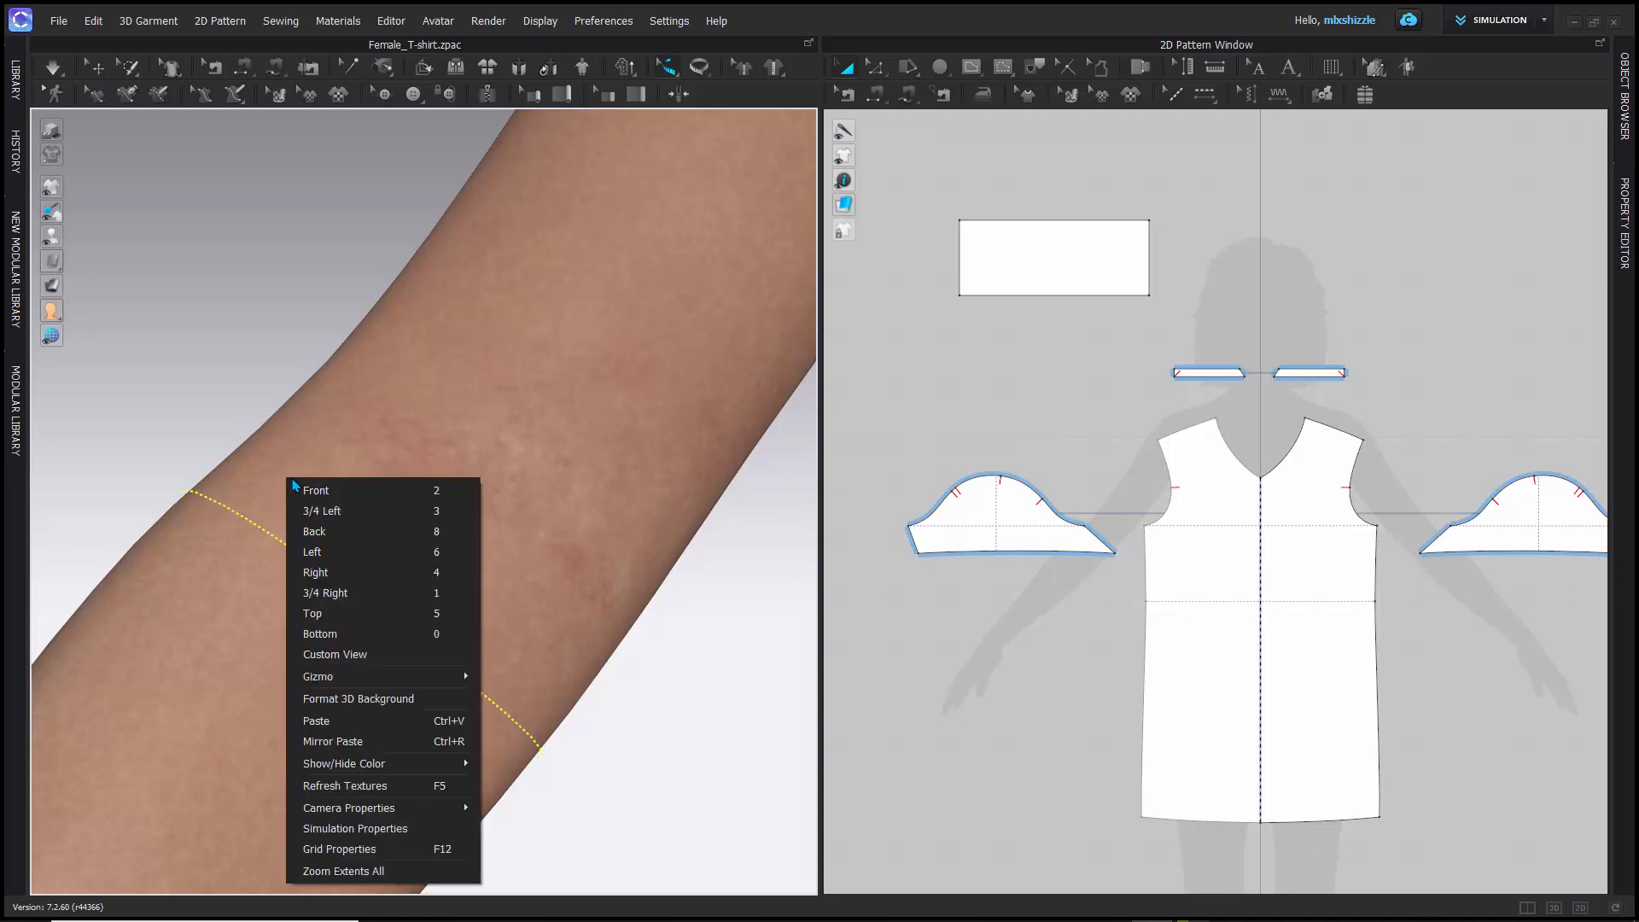
pyautogui.click(220, 450)
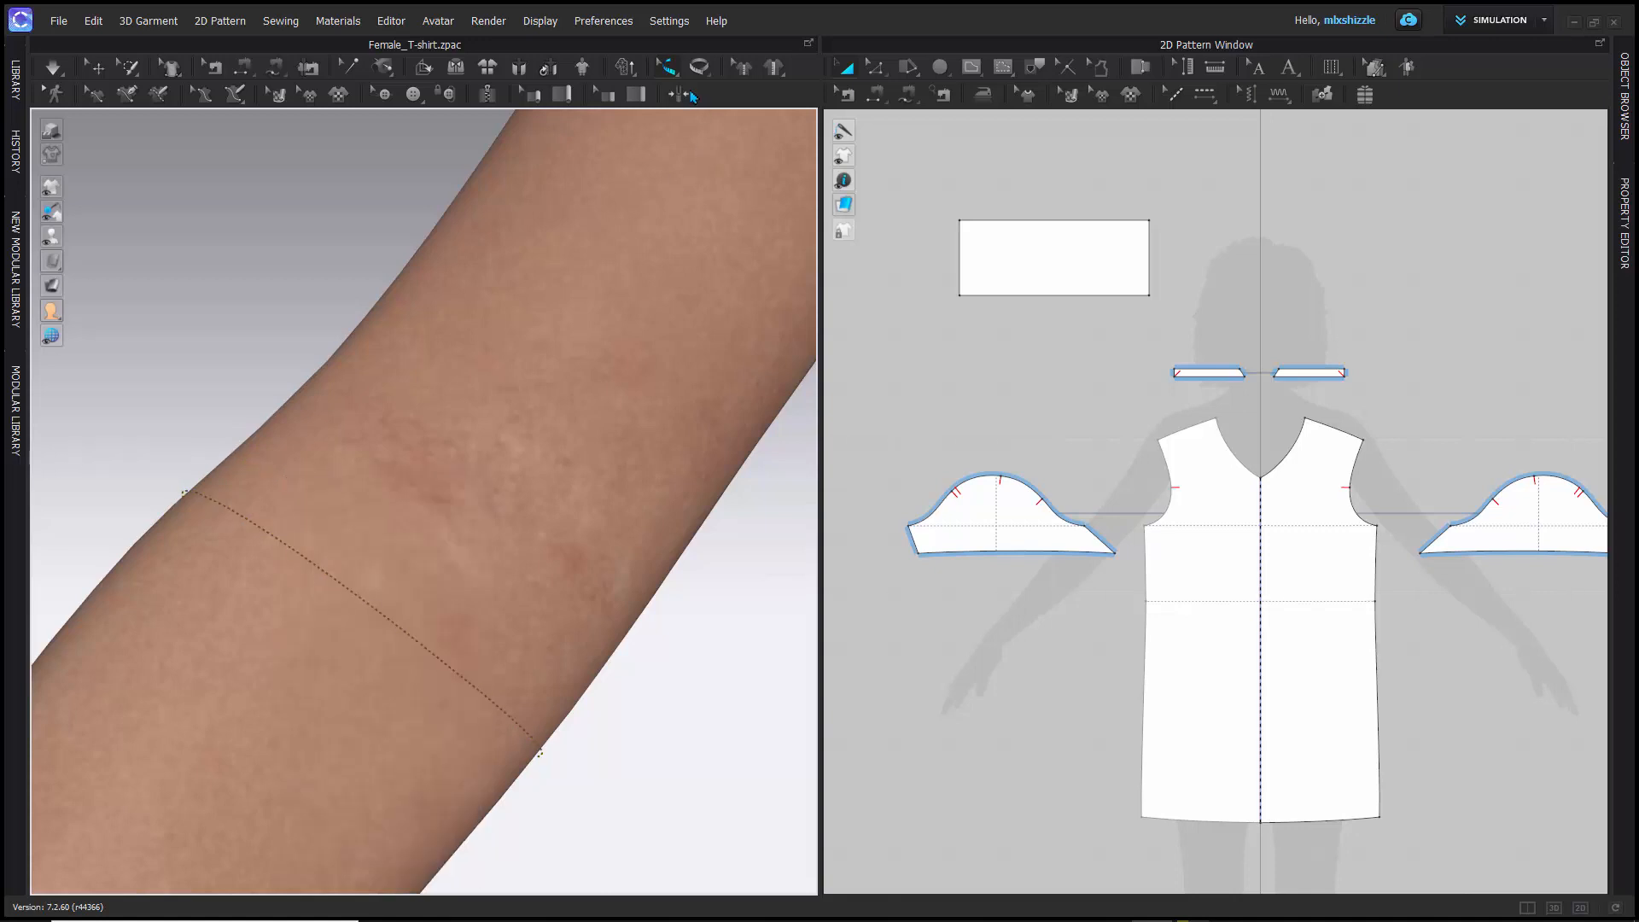
# - Try to create a Basic Circumference Measure (Avatar) around the arm just above the elbow measure, and return to Select/Move
pyautogui.click(699, 69)
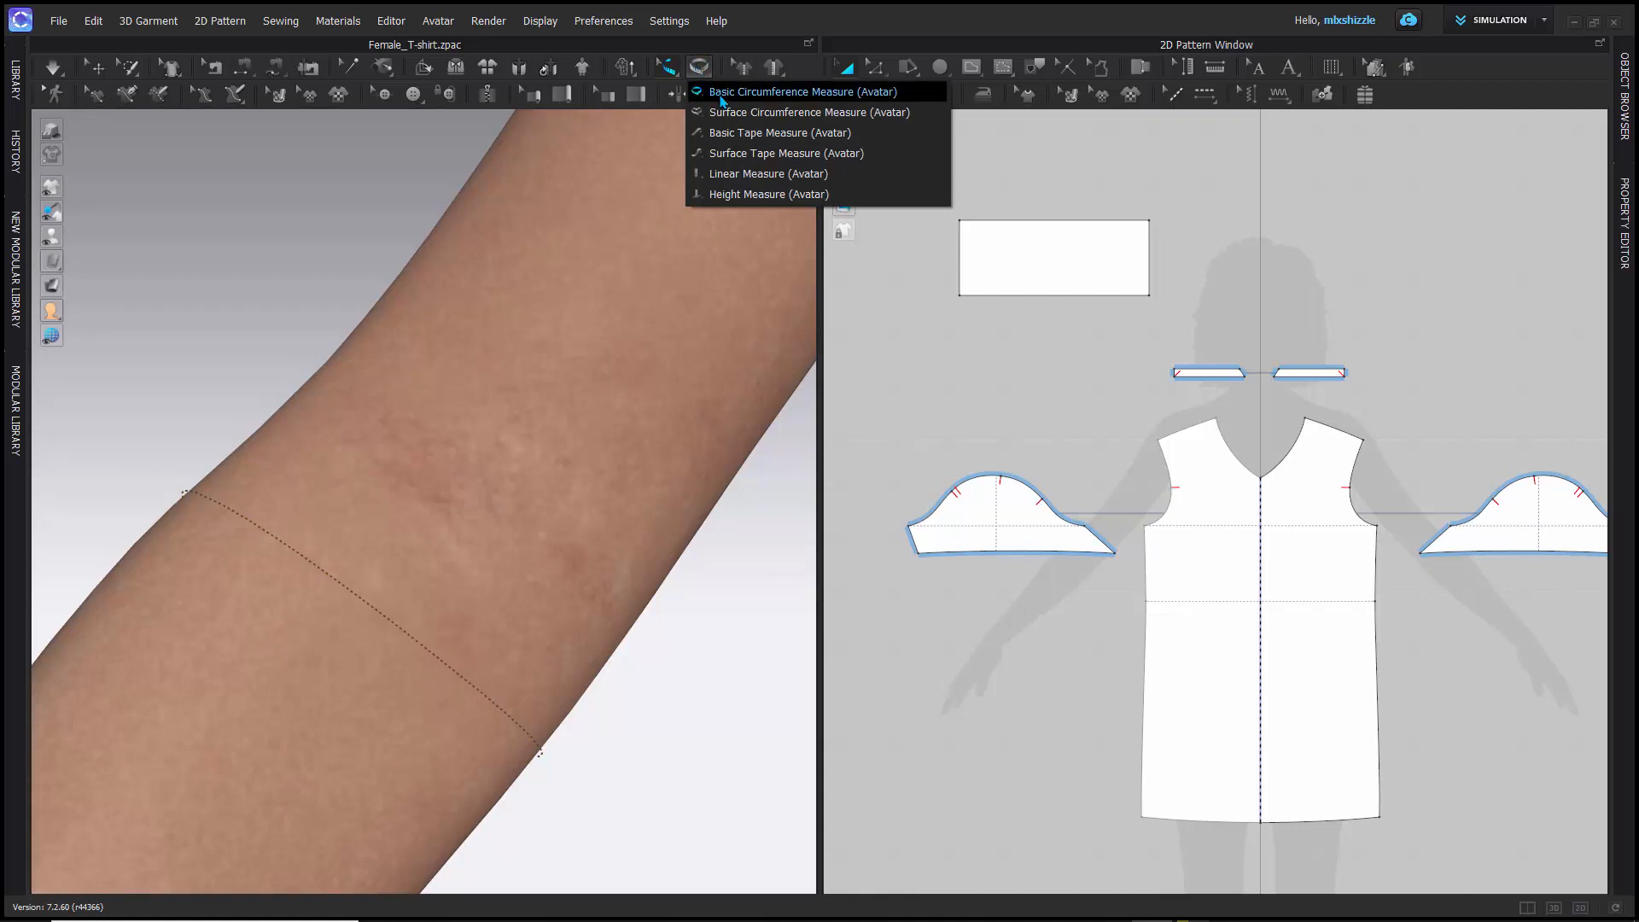
pyautogui.click(781, 92)
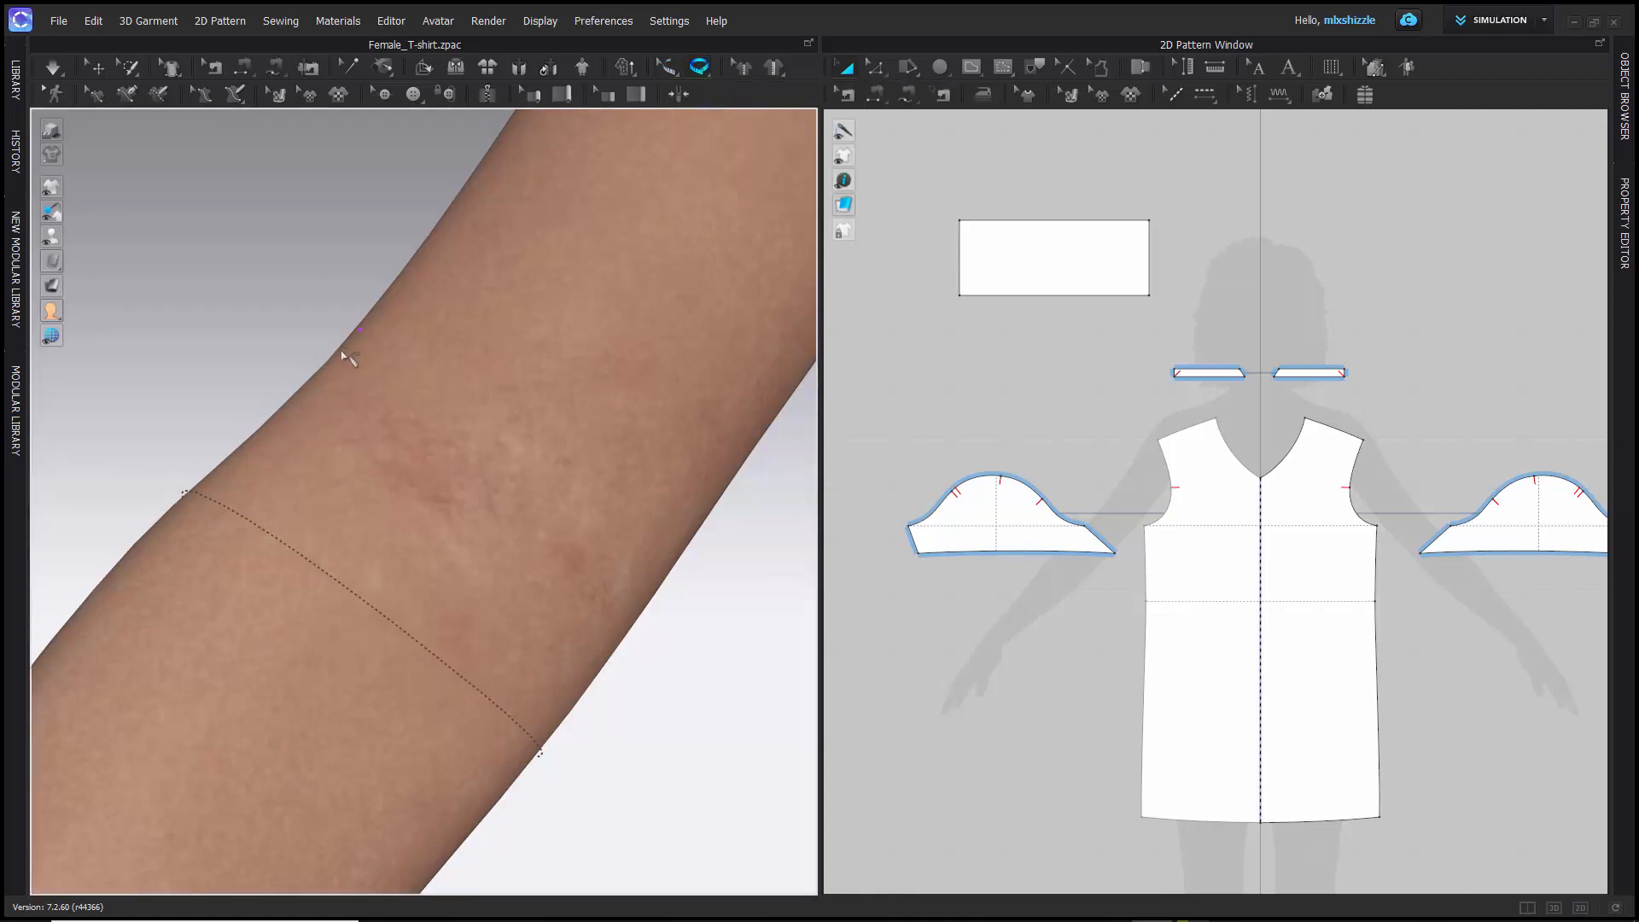
pyautogui.moveTo(341, 350); pyautogui.dragTo(700, 612)
pyautogui.moveTo(640, 596); pyautogui.dragTo(879, 695, button='right')
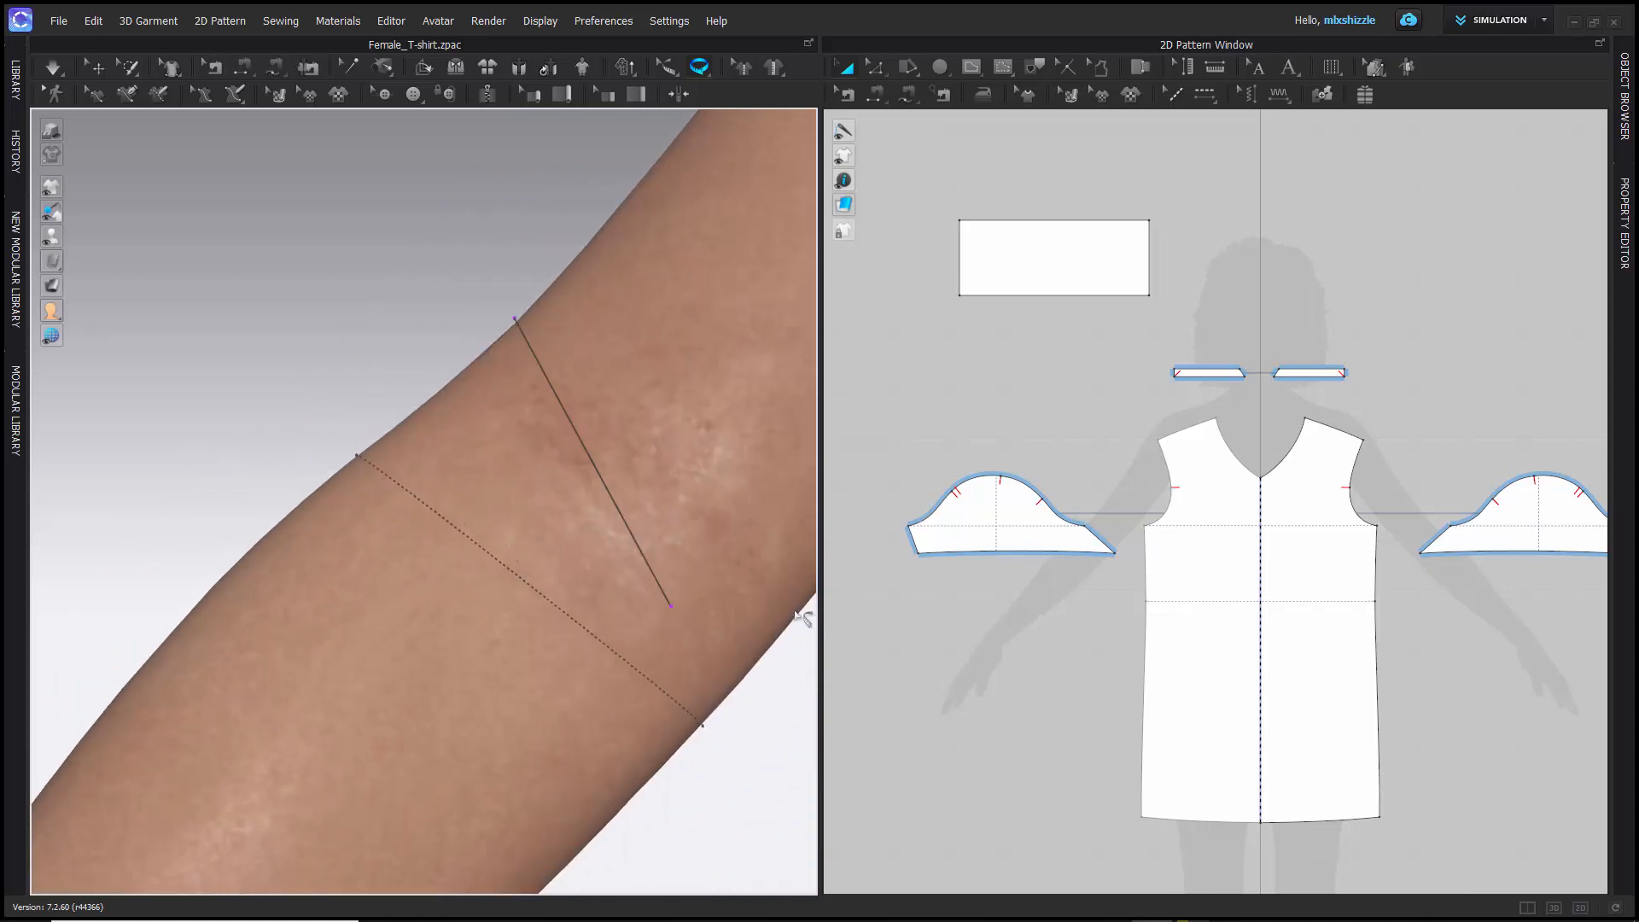
pyautogui.moveTo(805, 615); pyautogui.dragTo(751, 589, button='right')
pyautogui.moveTo(742, 595); pyautogui.dragTo(443, 465, button='middle')
pyautogui.scroll(1, 435, 452)
pyautogui.scroll(-5, 440, 467)
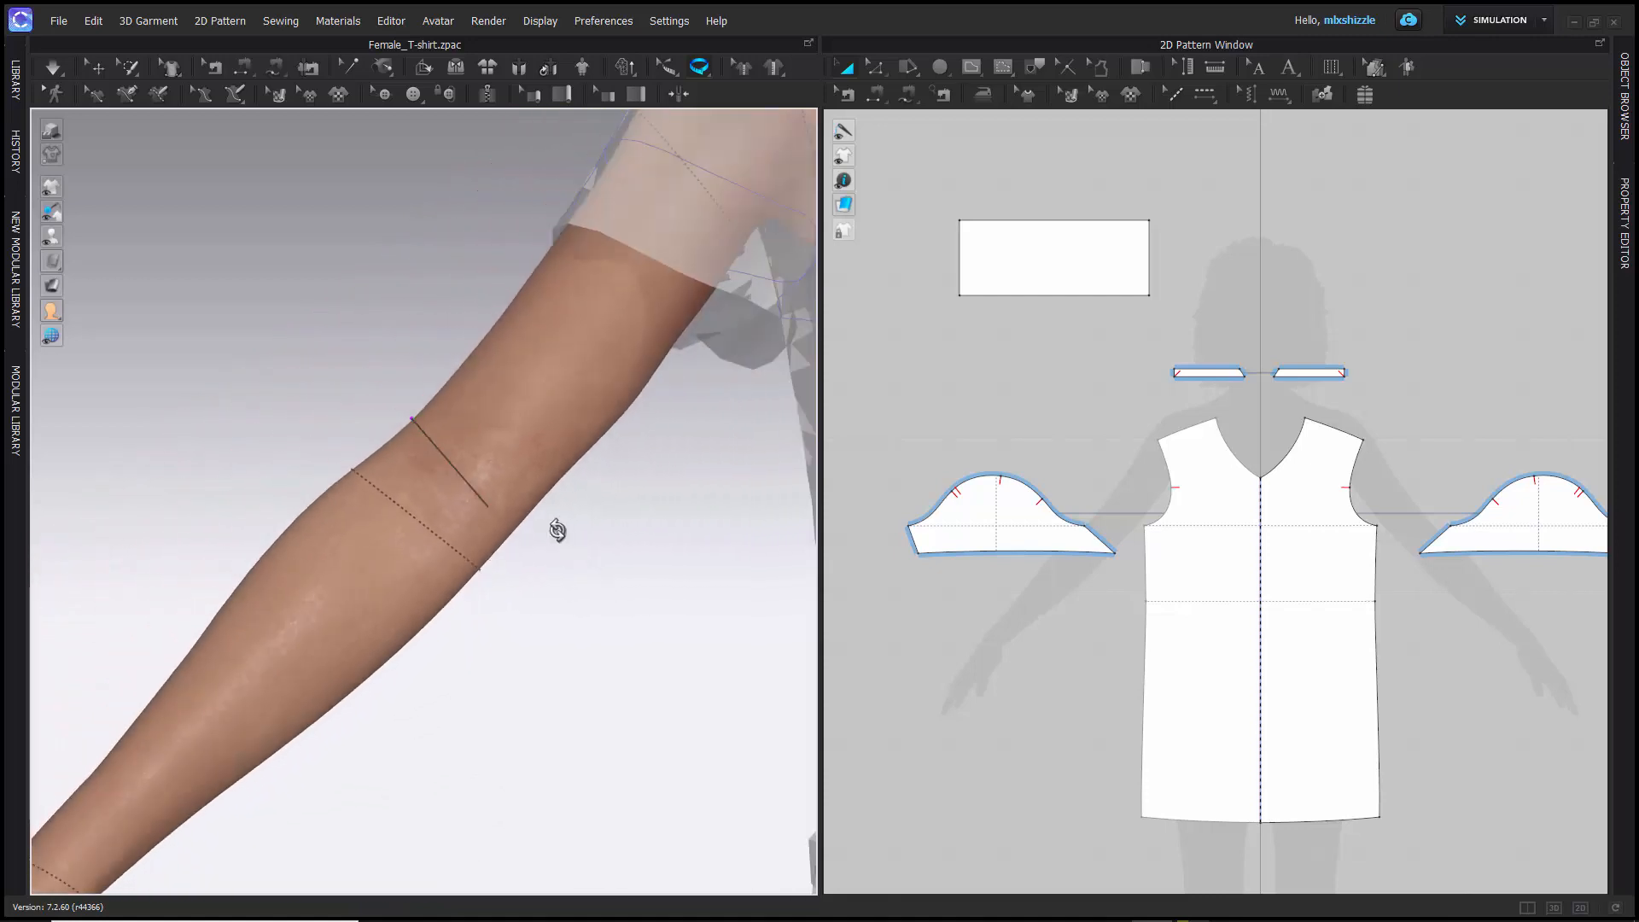
pyautogui.moveTo(555, 530)
pyautogui.mouseDown(button='right')
pyautogui.moveTo(571, 534)
pyautogui.moveTo(518, 531)
pyautogui.moveTo(556, 538)
pyautogui.mouseUp(button='right')
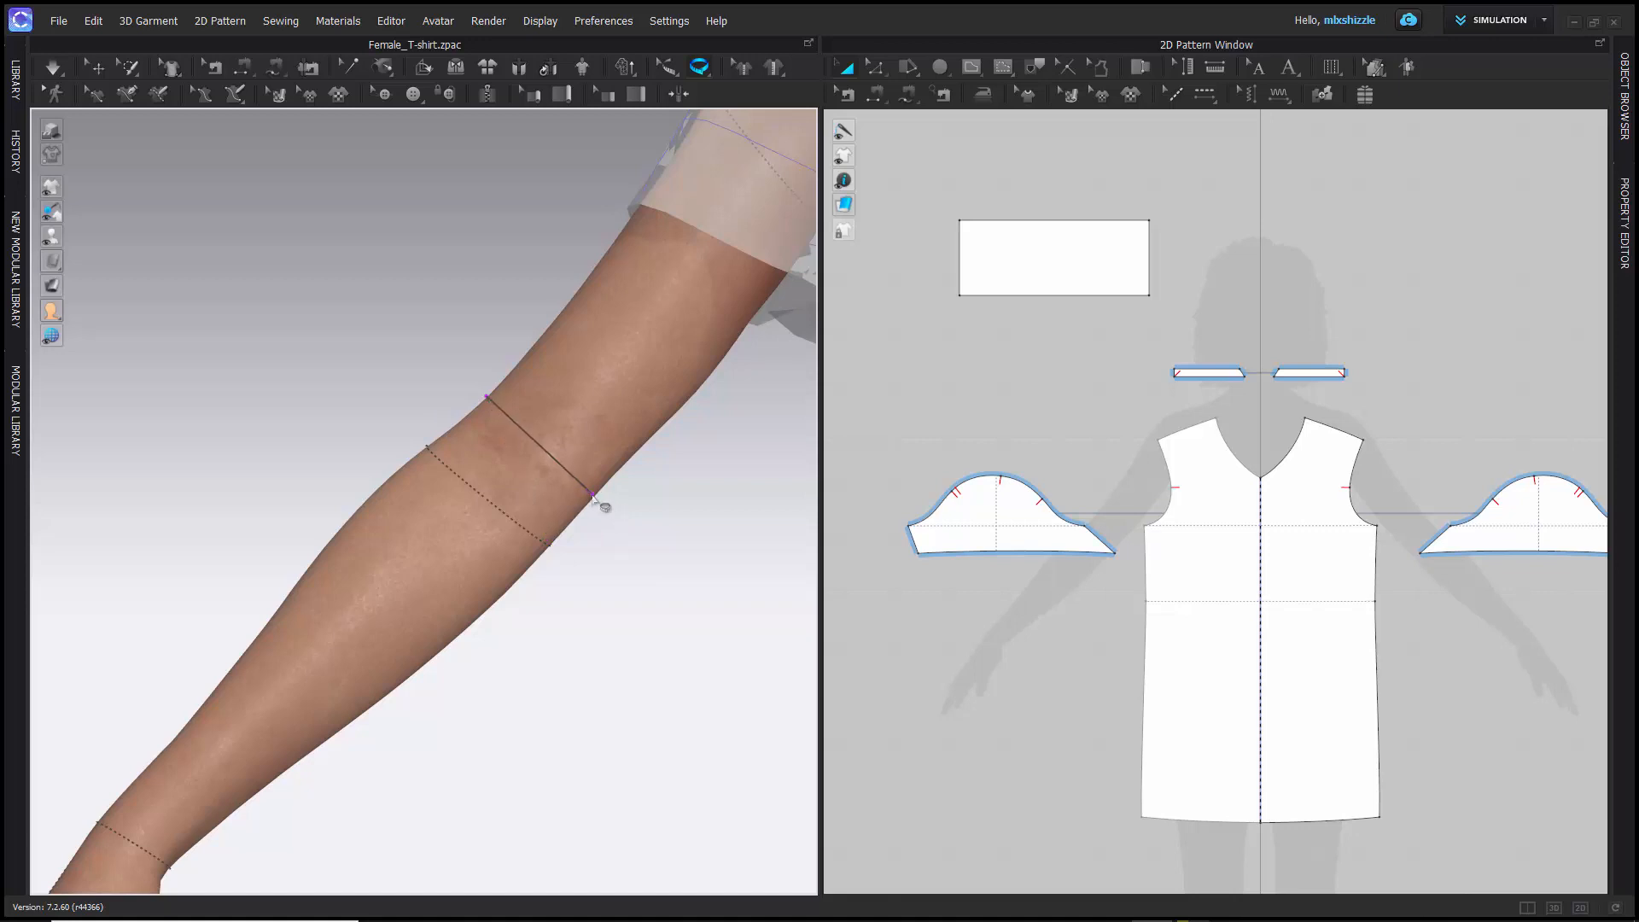
pyautogui.click(593, 495)
pyautogui.press('Escape')
pyautogui.click(95, 71)
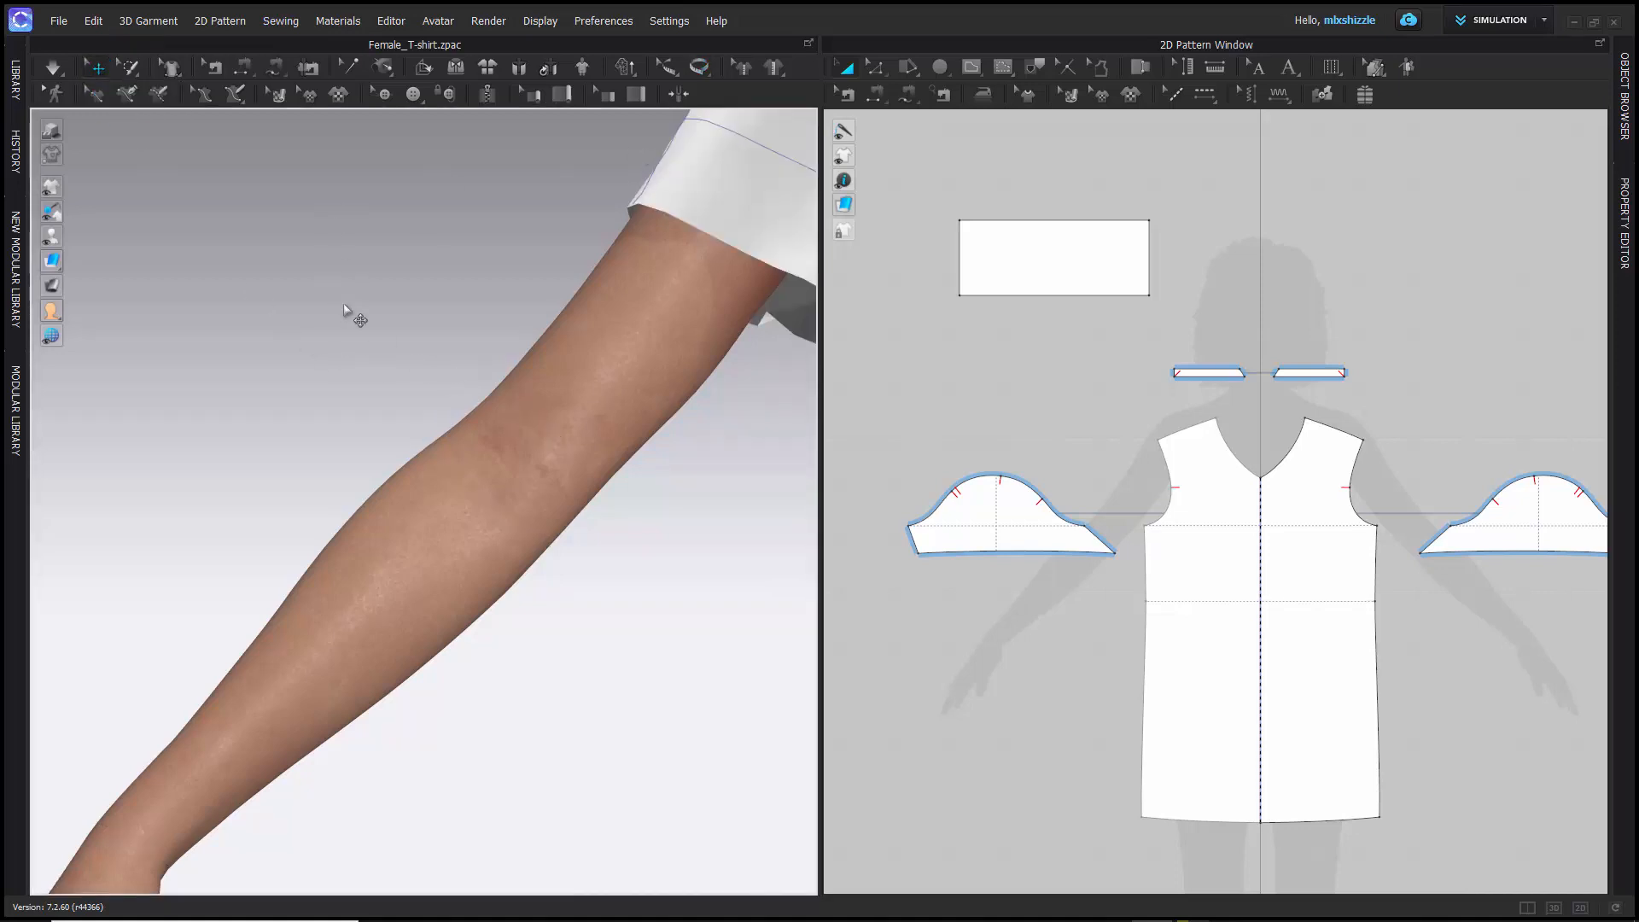
# - Try to create a Basic Circumference Measure (Avatar) across the avatar's neck, above the existing neck measures
pyautogui.scroll(-5, 343, 305)
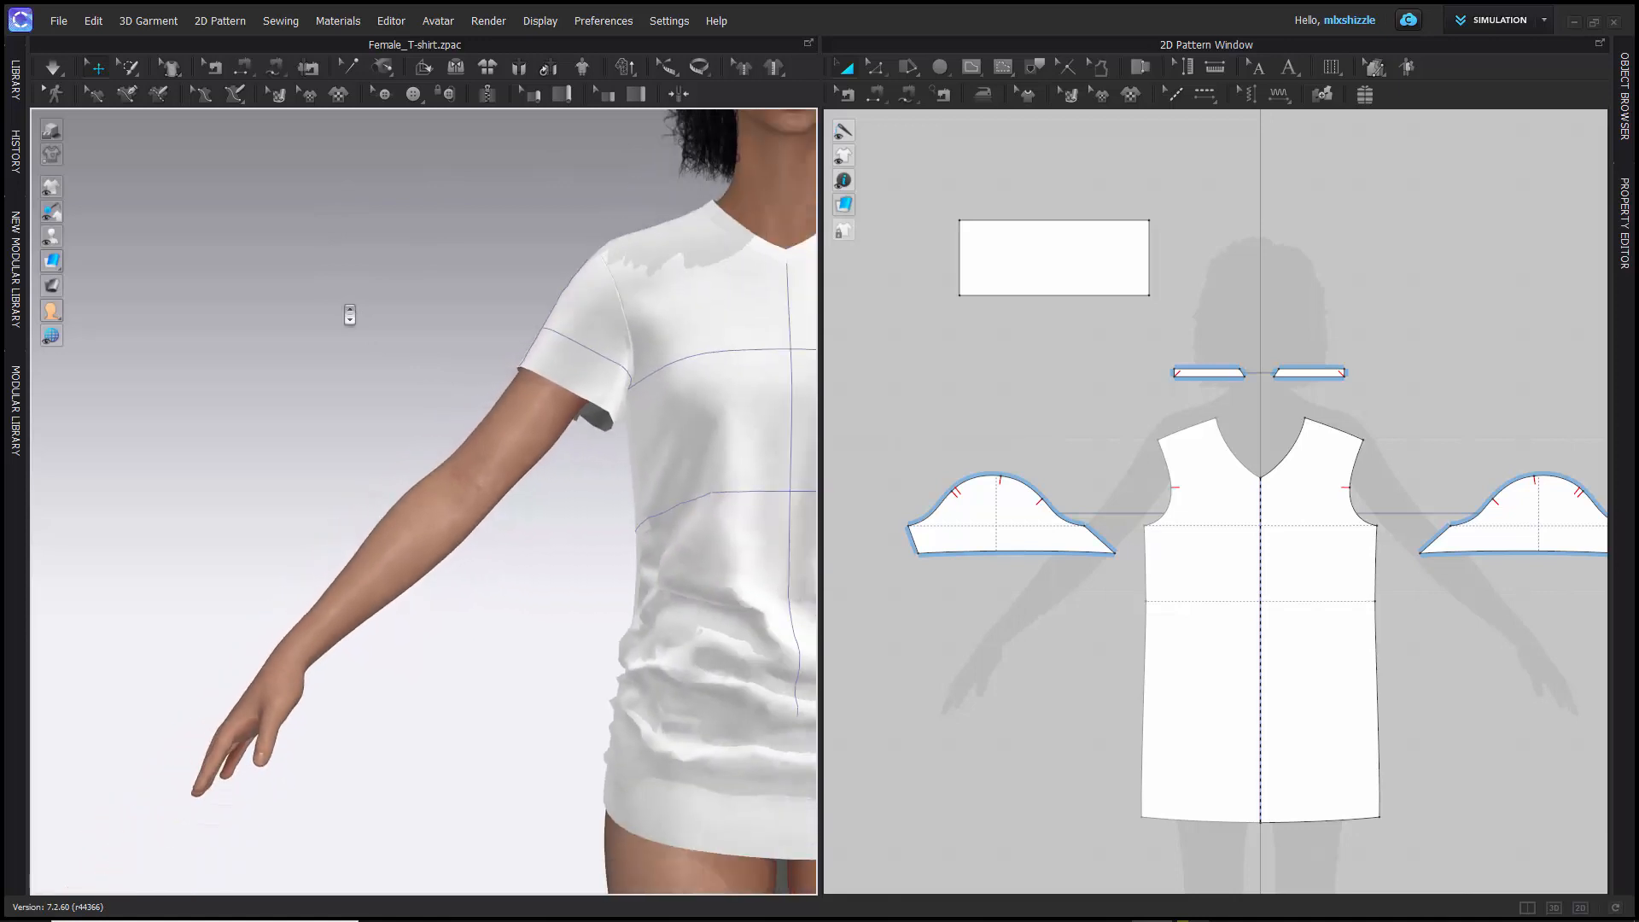
pyautogui.scroll(-6, 183, 453)
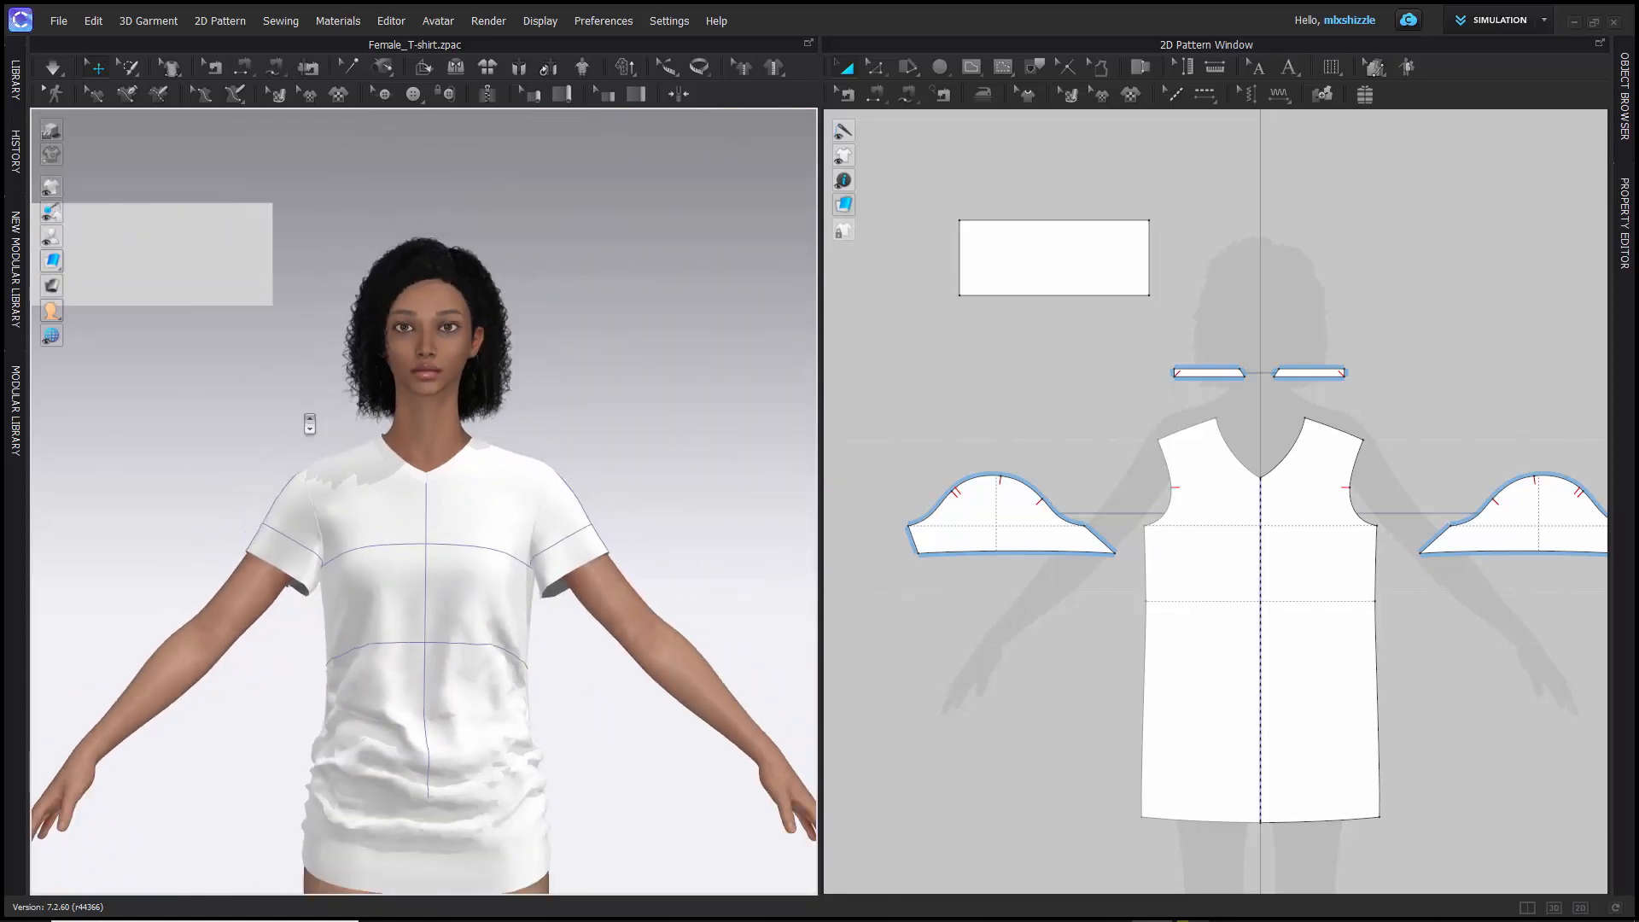
pyautogui.scroll(8, 310, 419)
pyautogui.moveTo(301, 327); pyautogui.dragTo(419, 449, button='middle')
pyautogui.scroll(3, 428, 425)
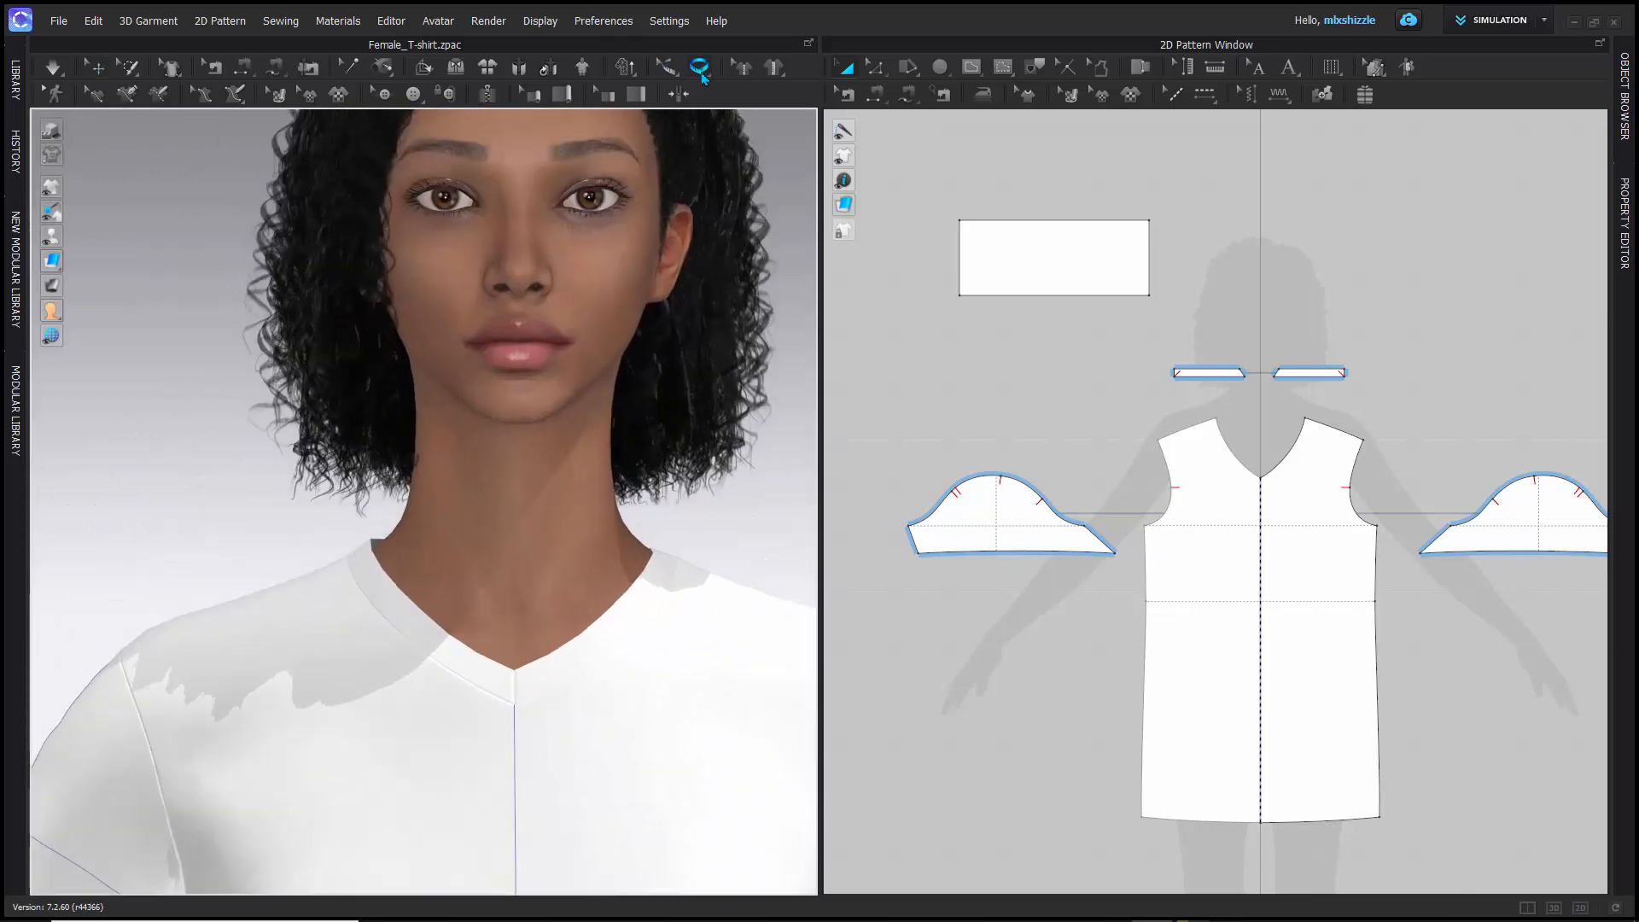
pyautogui.click(699, 68)
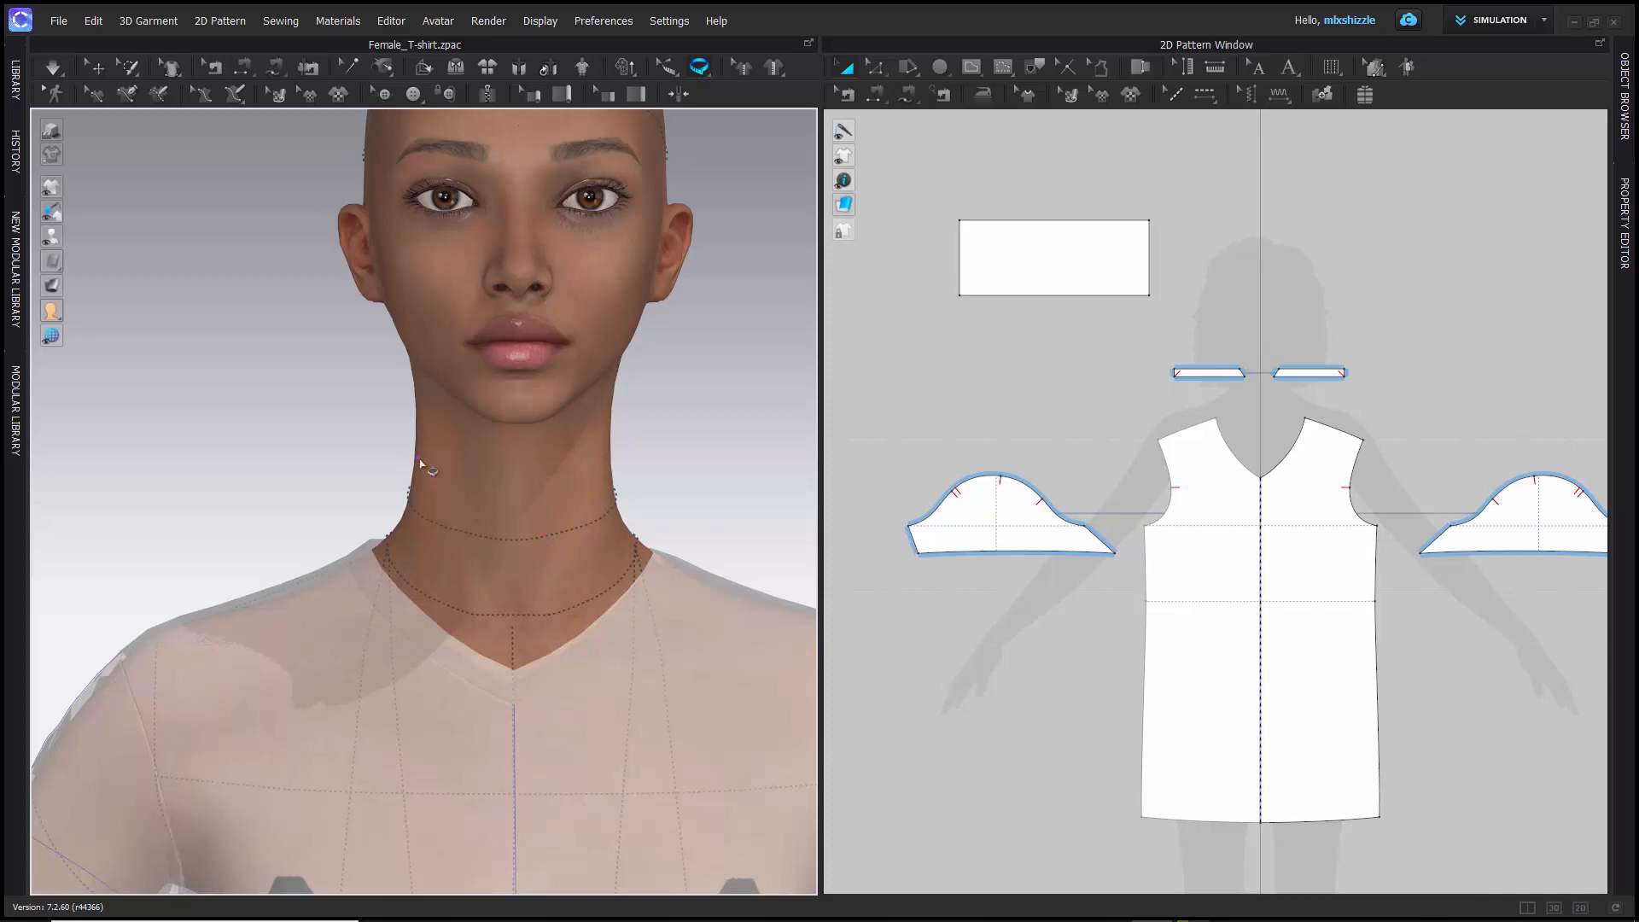
pyautogui.click(619, 461)
pyautogui.press('Escape')
# - Select the upper neck circumference with Edit Measure (Avatar), and hide the avatar measures by returning to Select/Move
pyautogui.click(666, 68)
pyautogui.scroll(-2, 522, 546)
pyautogui.scroll(8, 530, 549)
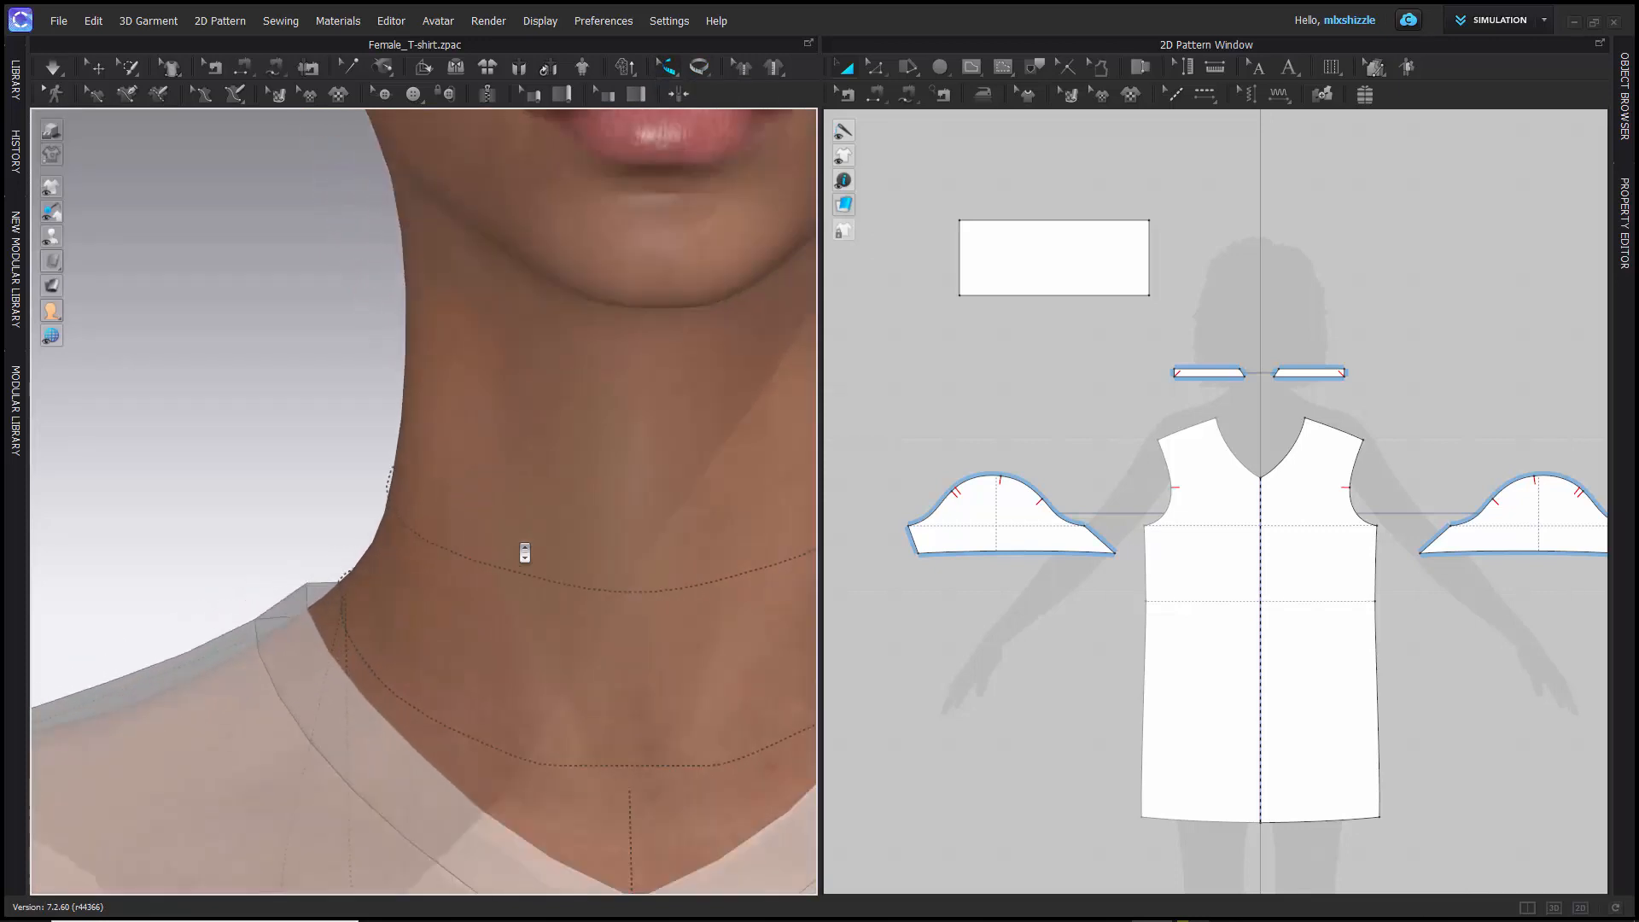
pyautogui.click(571, 604)
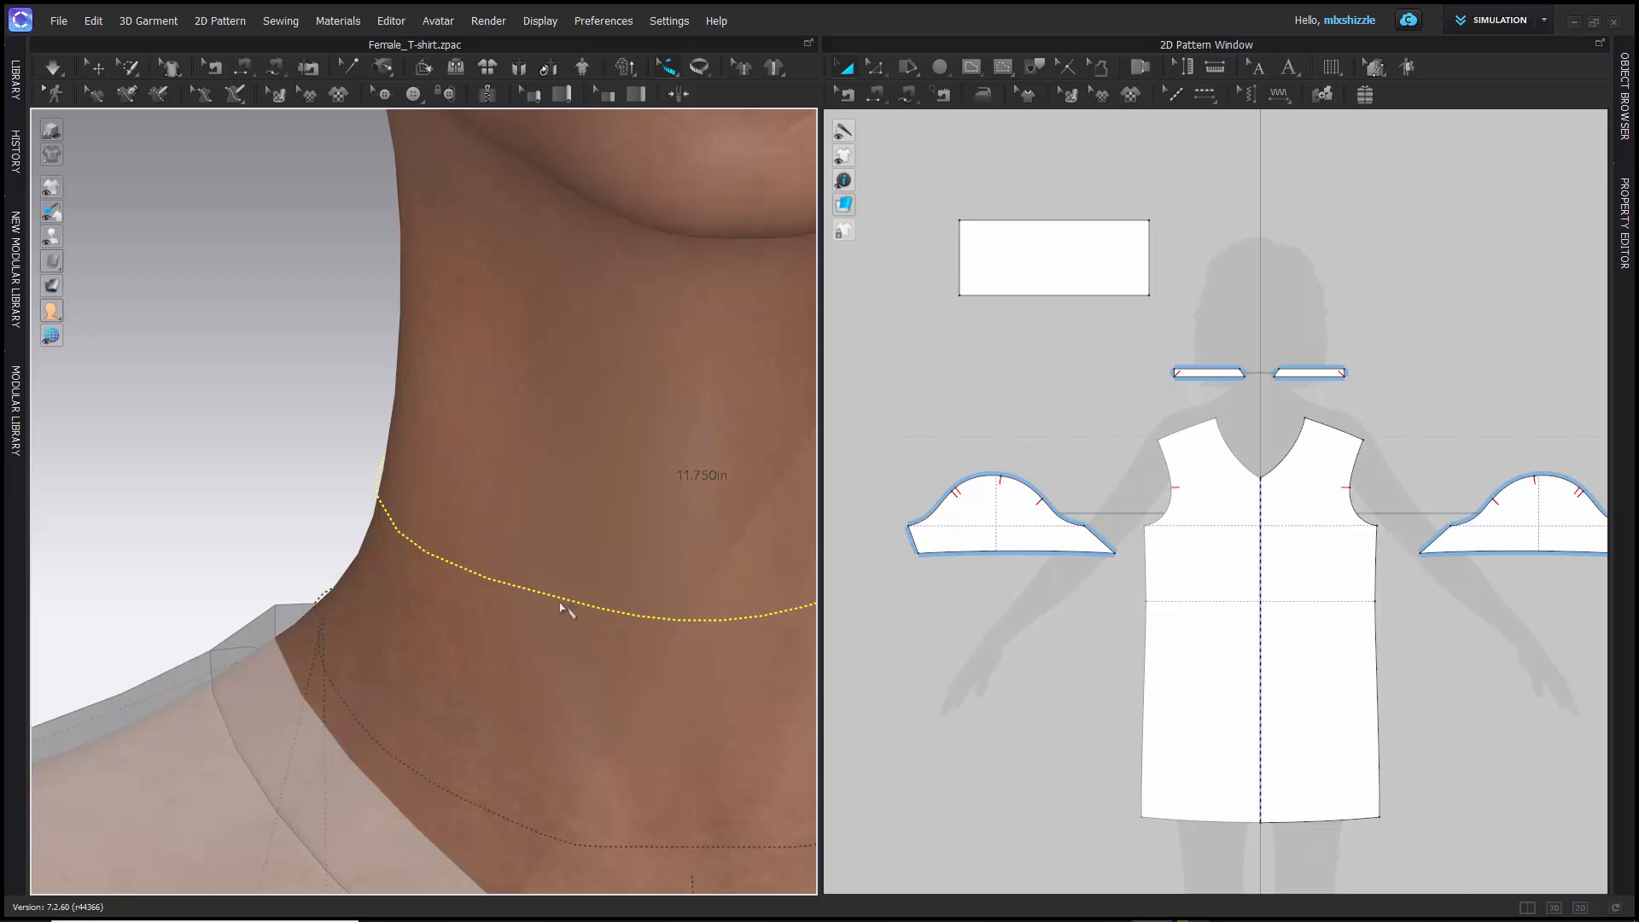
pyautogui.scroll(-10, 317, 490)
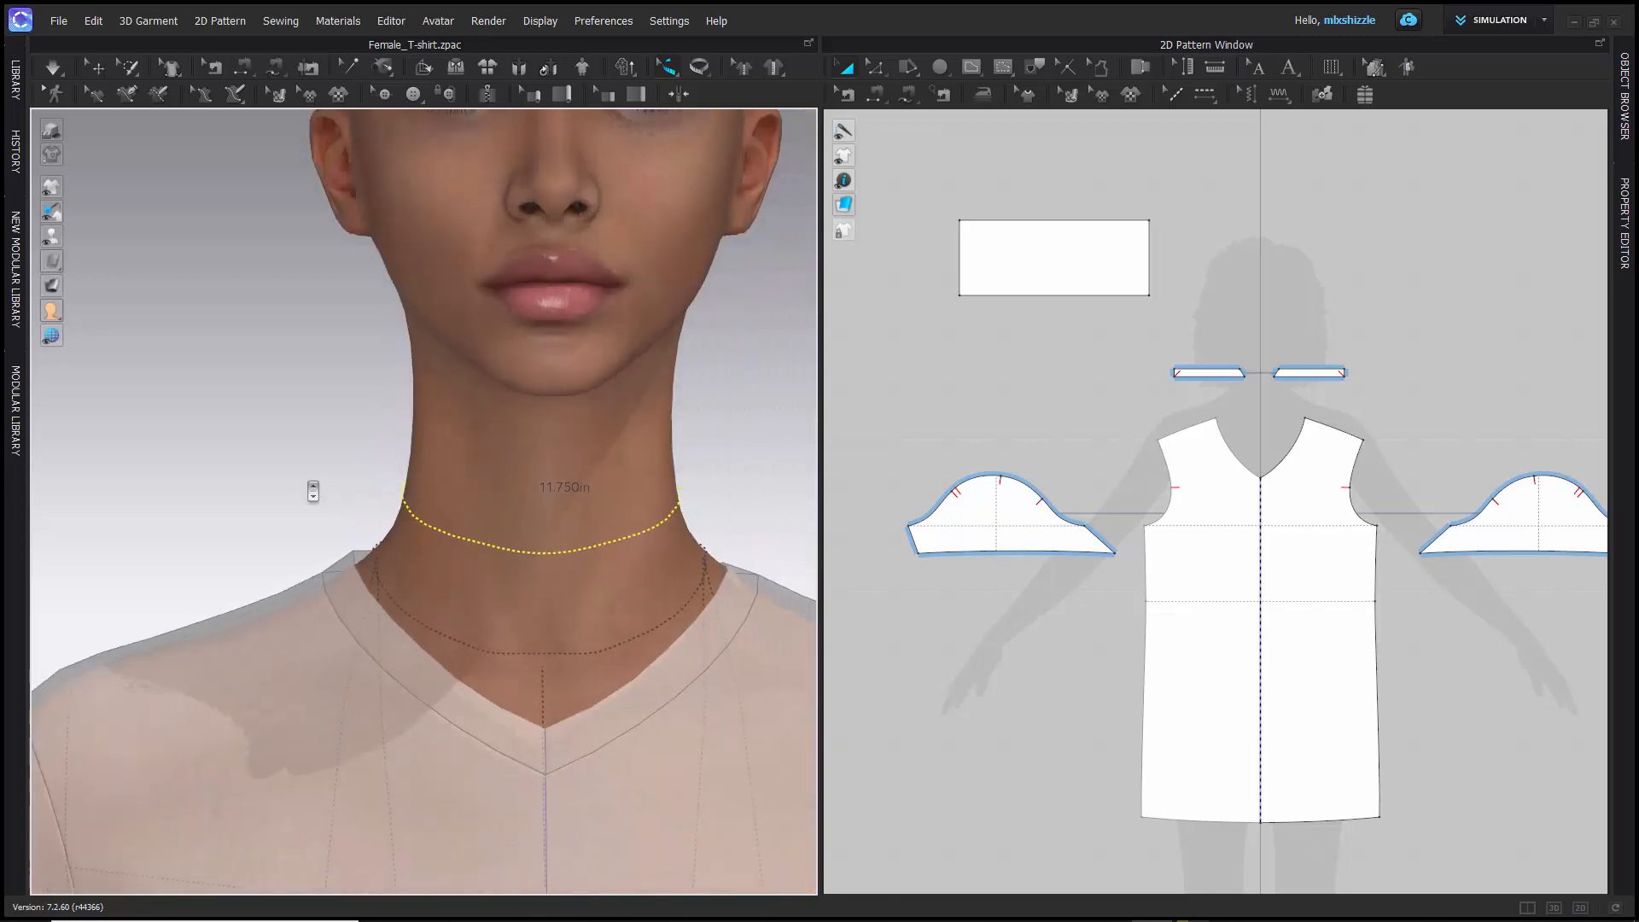
pyautogui.scroll(-5, 312, 490)
pyautogui.moveTo(282, 479)
pyautogui.mouseDown(button='right')
pyautogui.moveTo(313, 491)
pyautogui.moveTo(293, 484)
pyautogui.mouseUp(button='right')
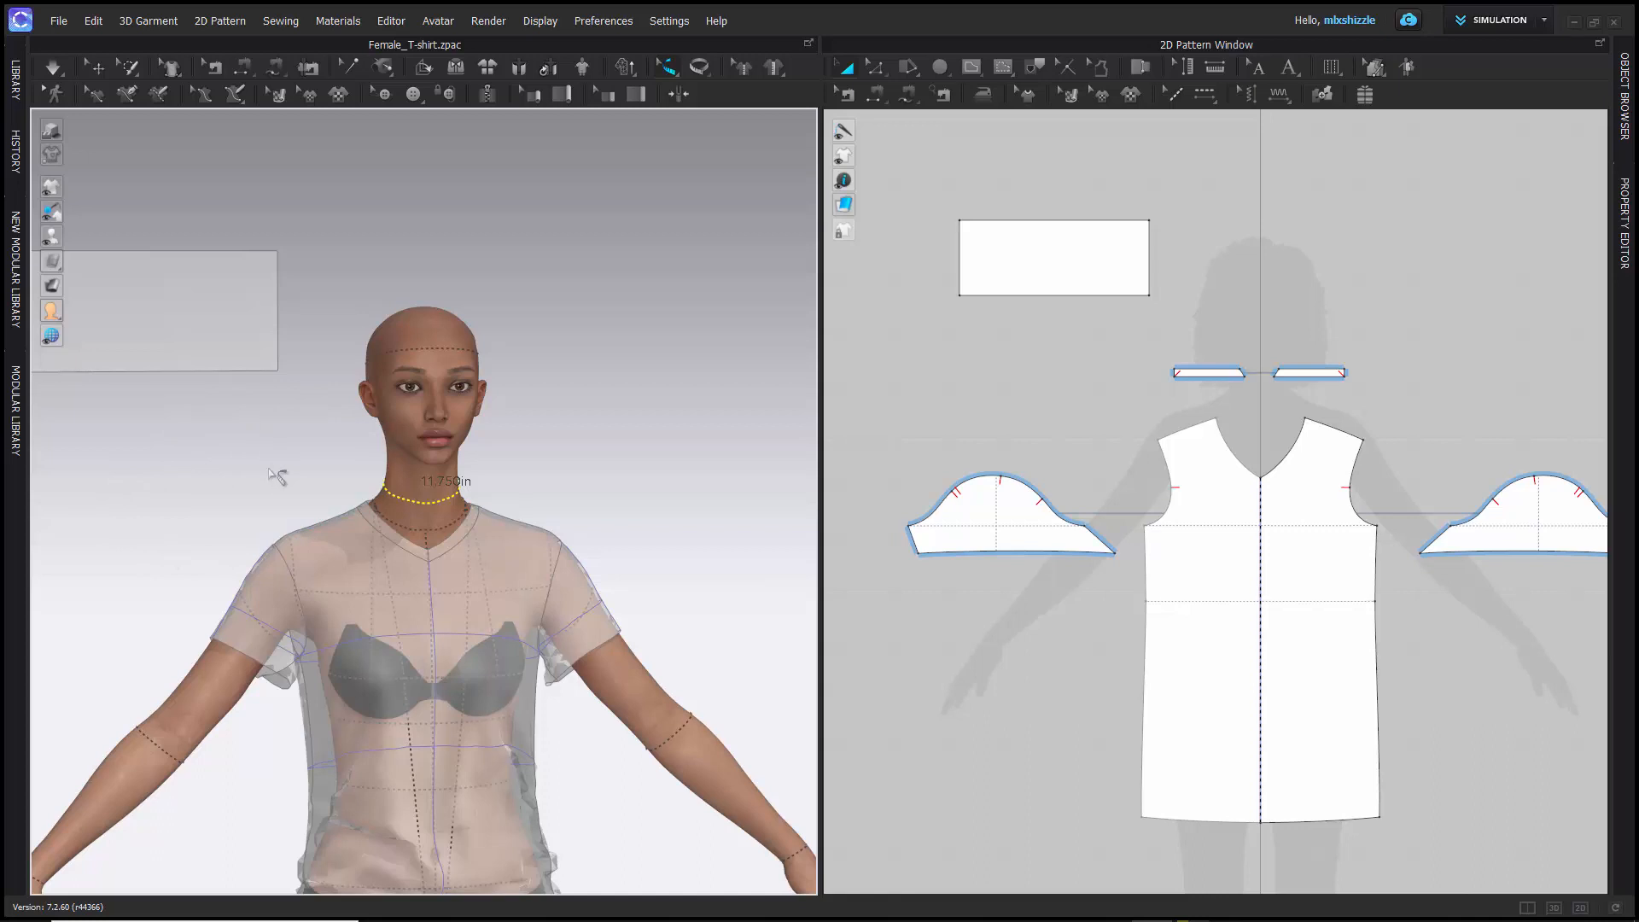
pyautogui.moveTo(274, 472)
pyautogui.mouseDown(button='right')
pyautogui.moveTo(294, 473)
pyautogui.moveTo(259, 477)
pyautogui.mouseUp(button='right')
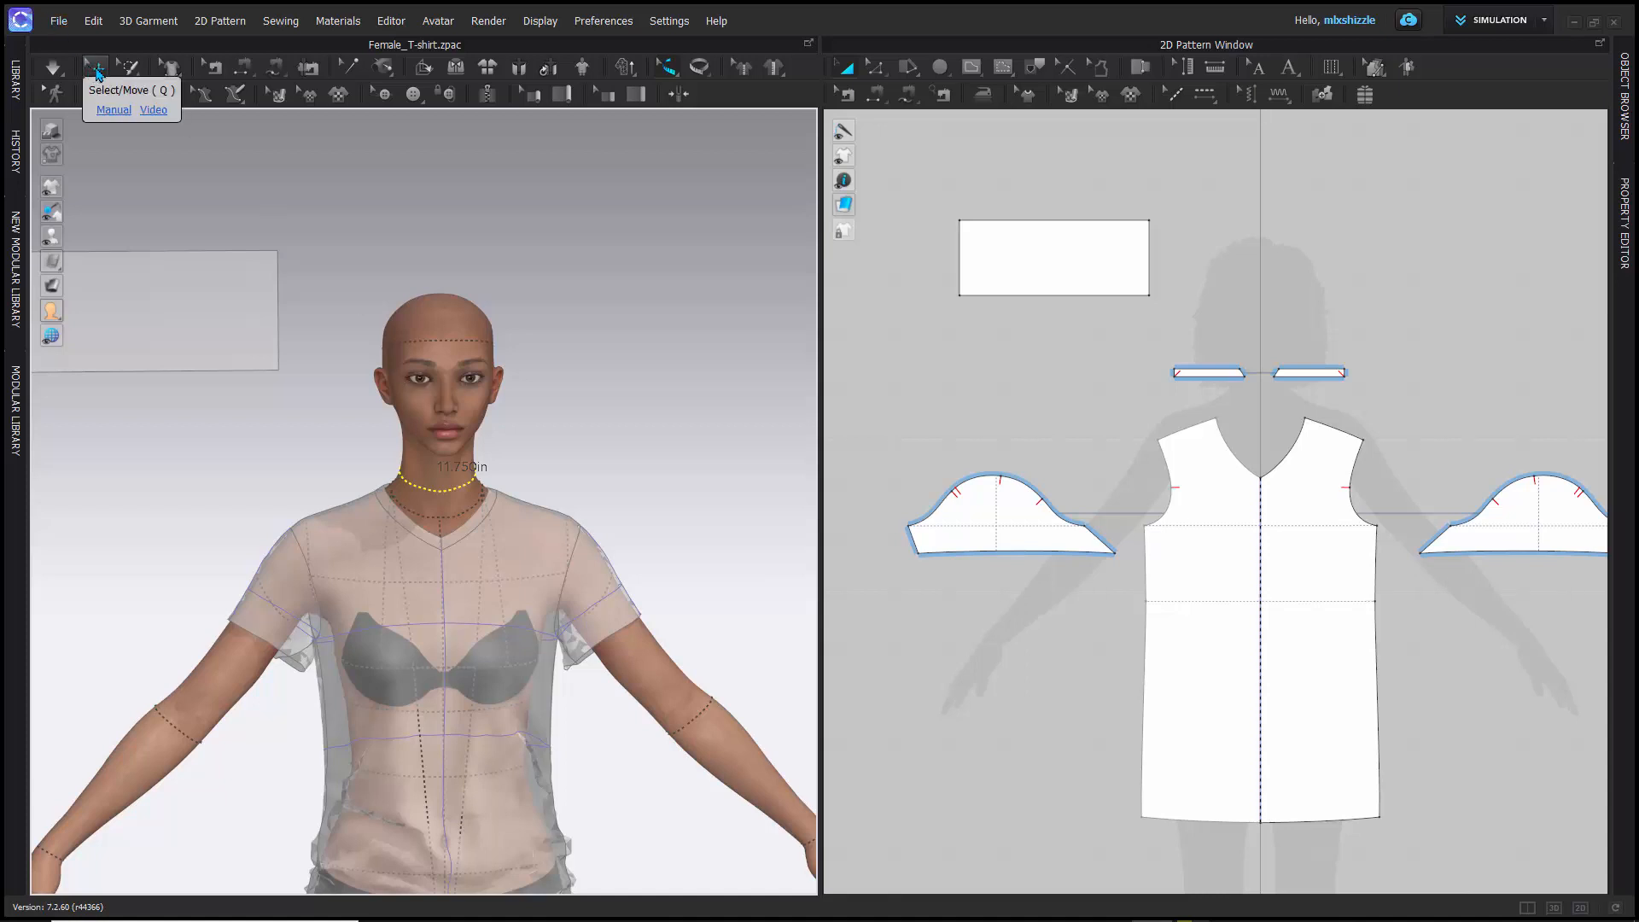
pyautogui.click(97, 74)
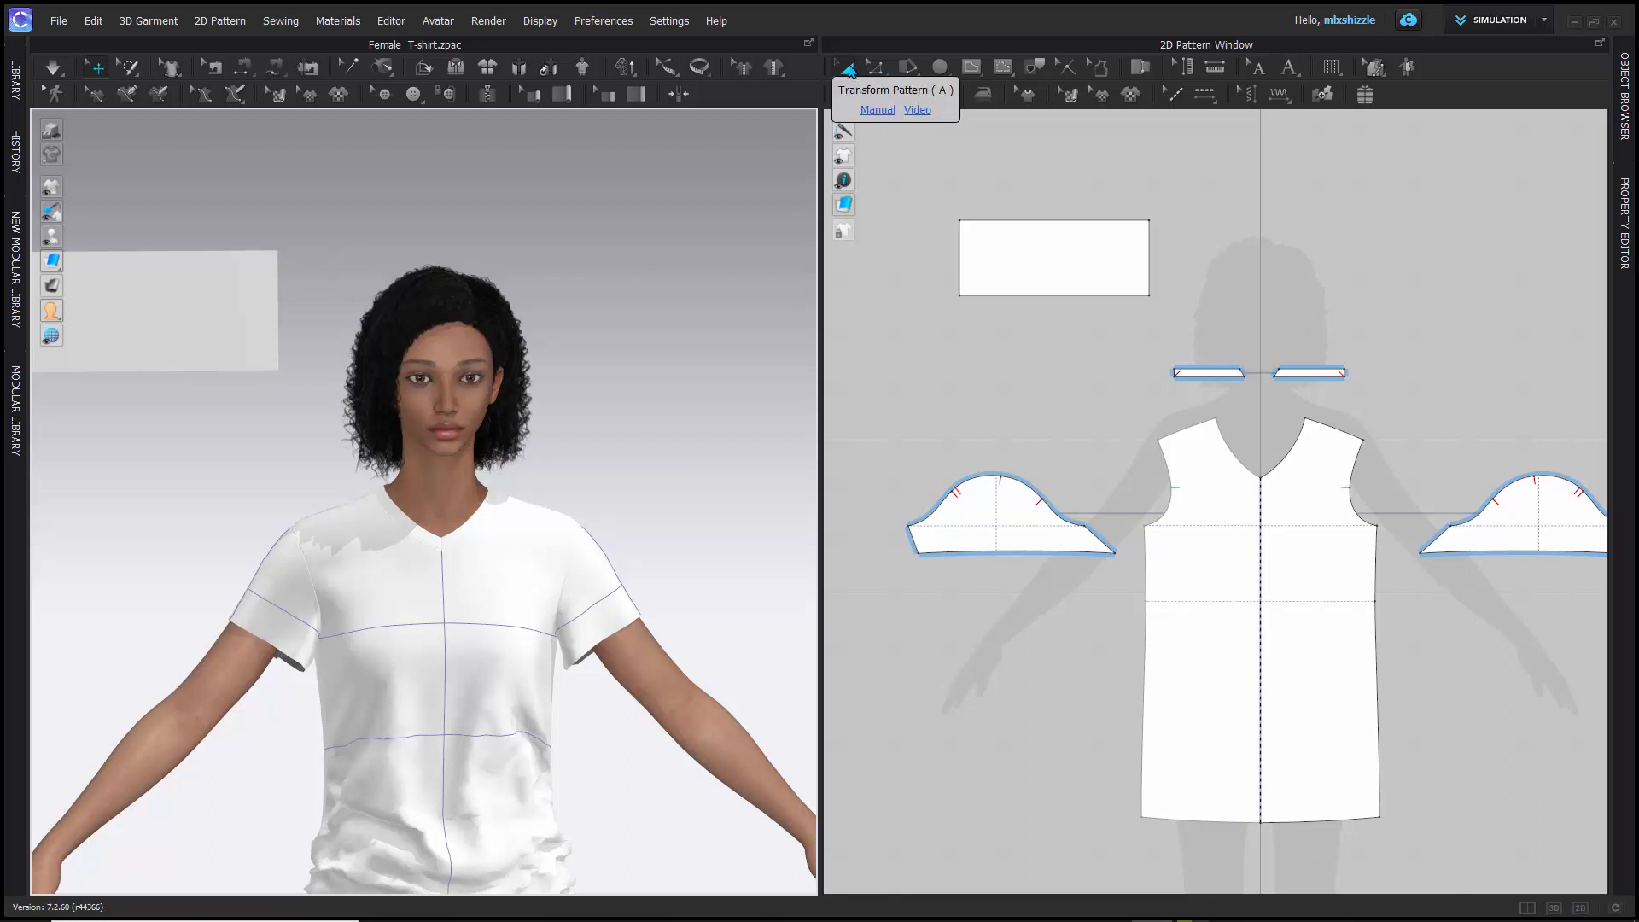
# - Select the rectangle pattern with Transform Pattern, reselect it in the 3D view, and clear the selection
pyautogui.click(1028, 267)
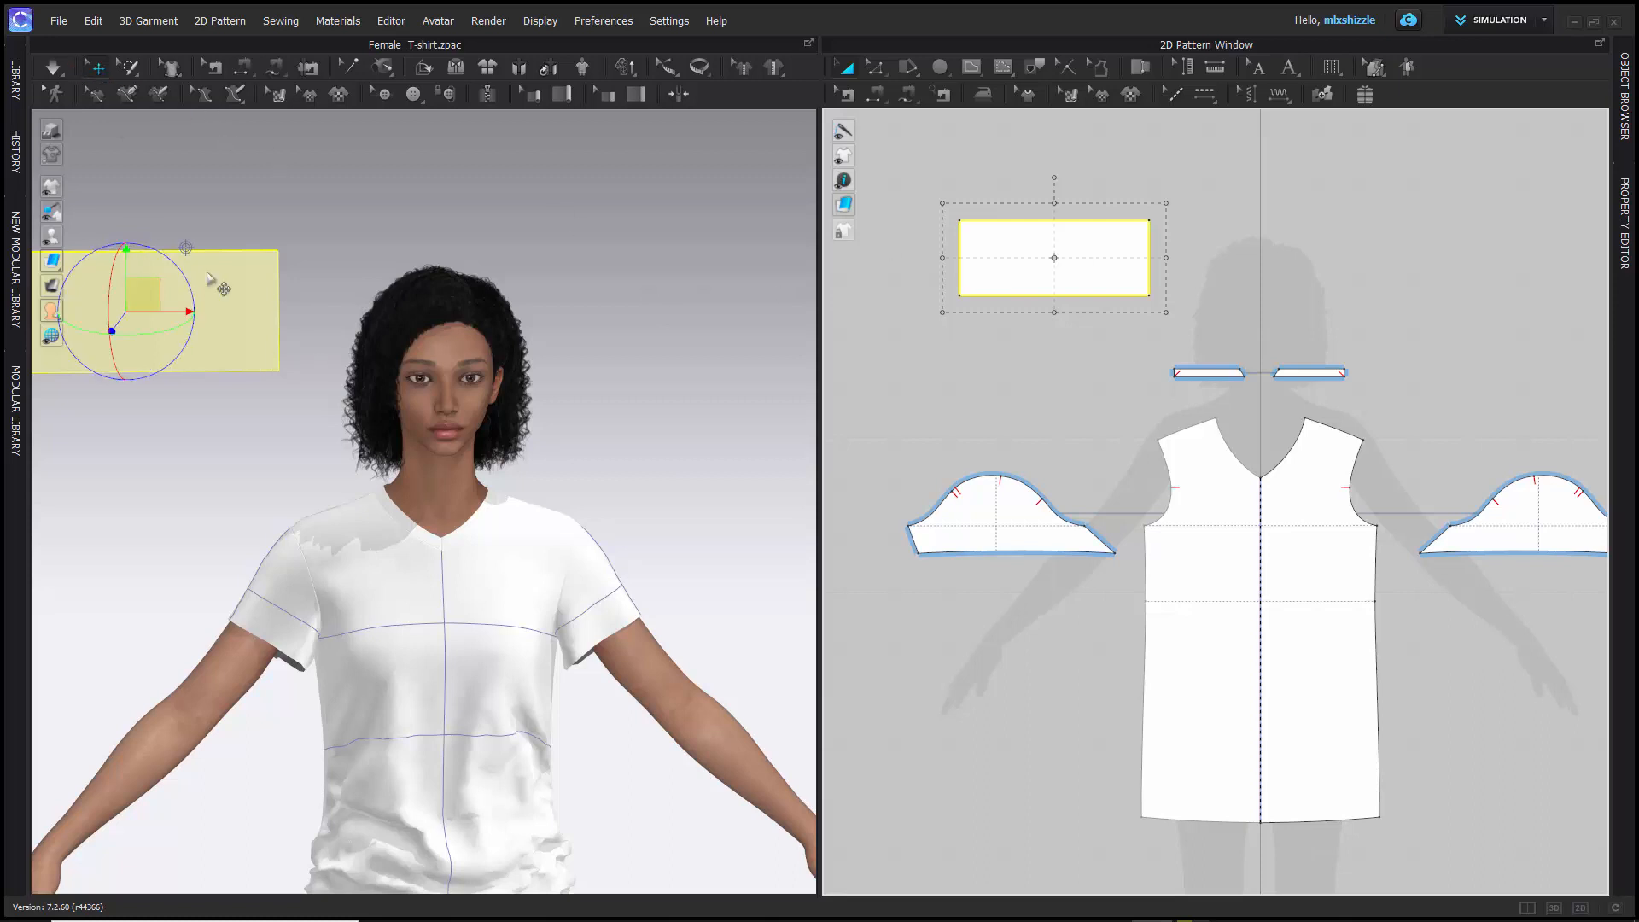
pyautogui.click(210, 208)
pyautogui.click(207, 317)
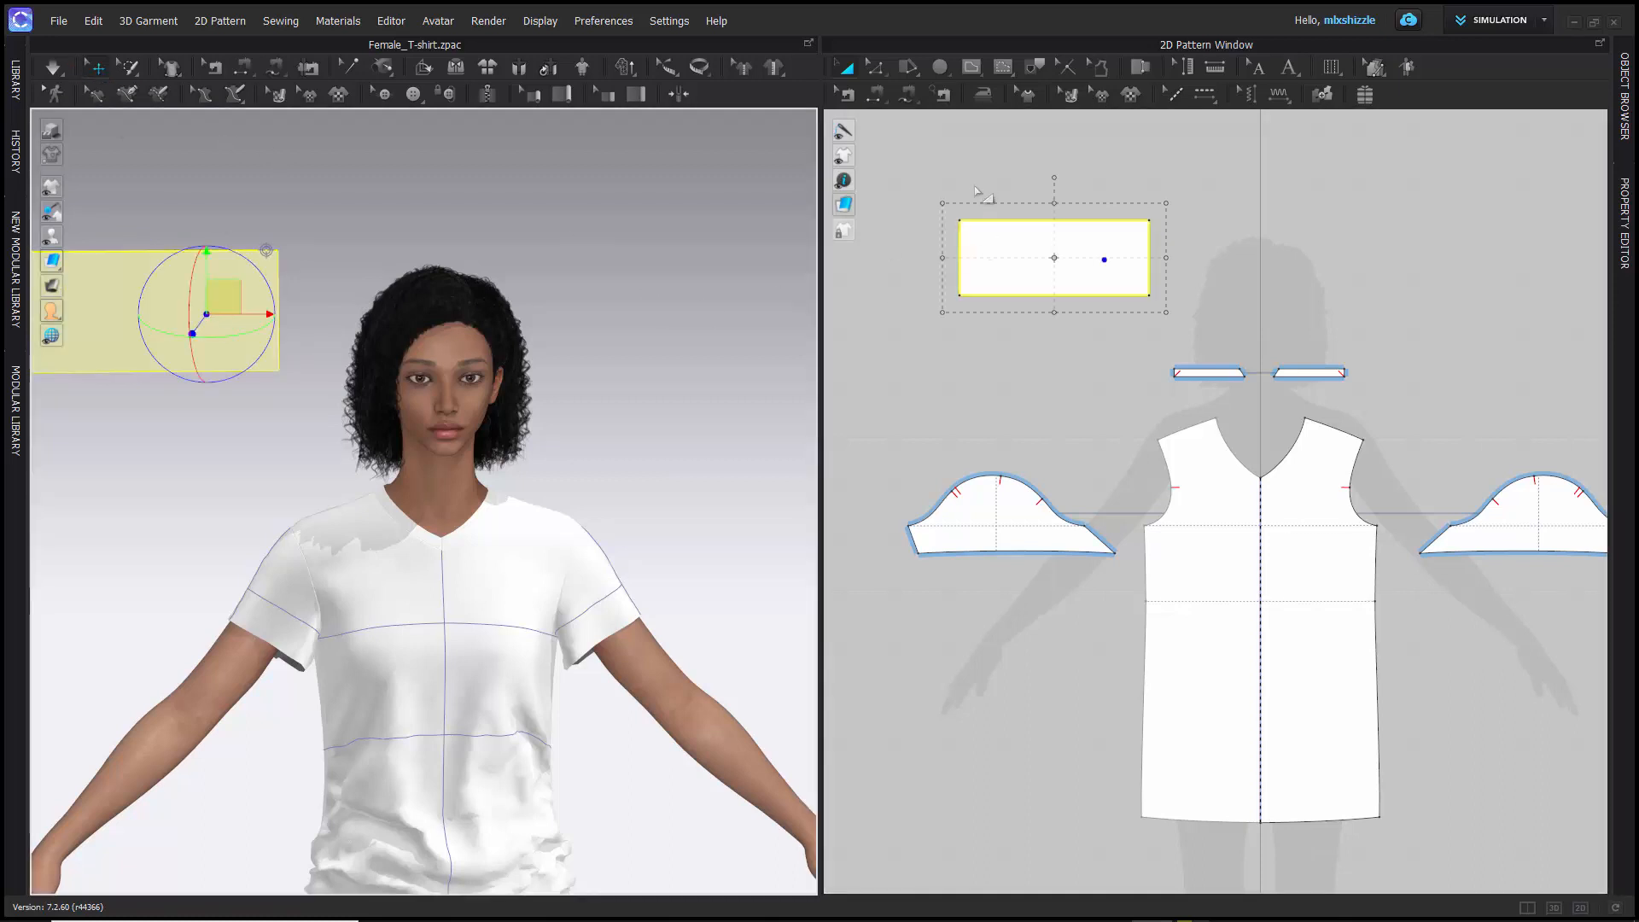
pyautogui.click(884, 154)
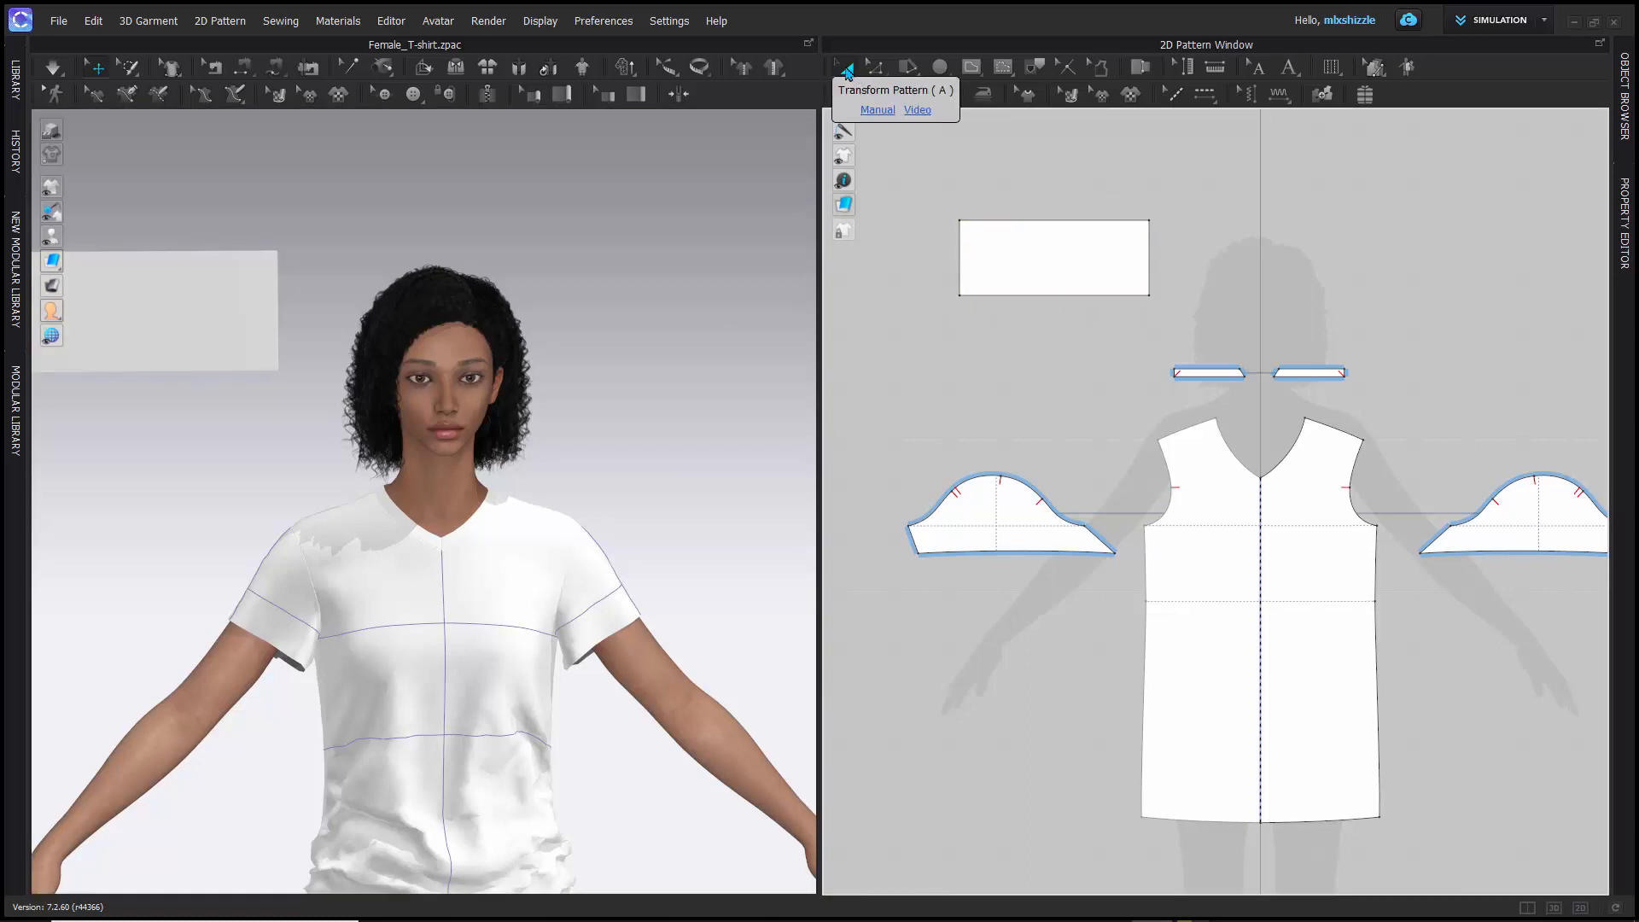
# - Select the rectangle pattern in 2D and examine its position beside the avatar from the front, side and top views in 3D
pyautogui.click(1041, 249)
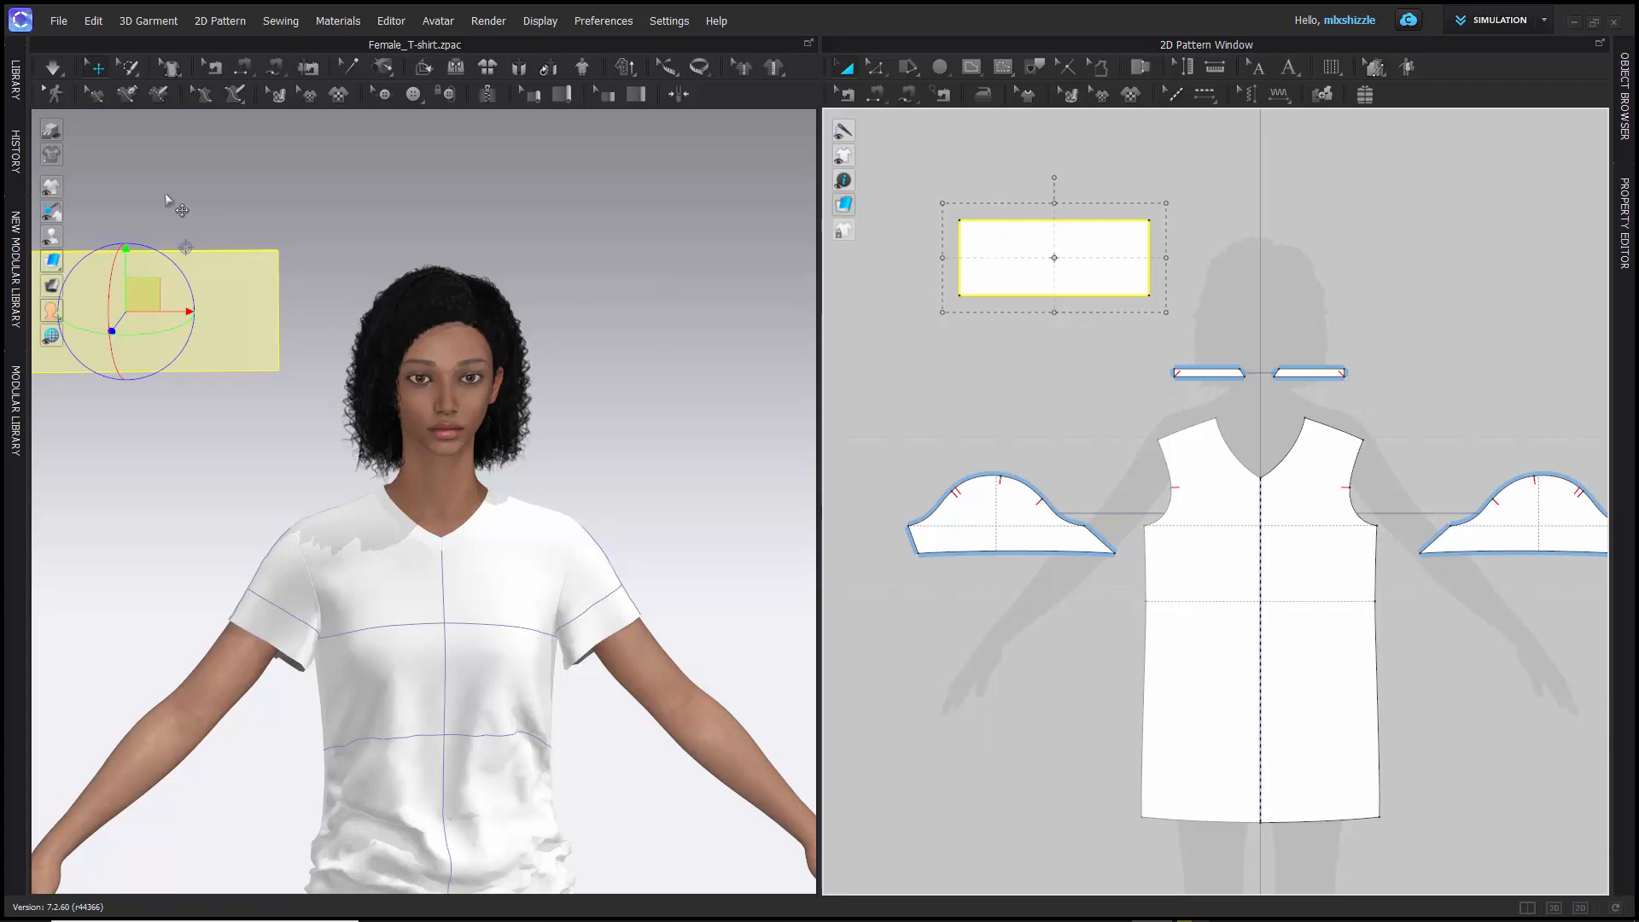
pyautogui.scroll(2, 160, 208)
pyautogui.scroll(-5, 161, 207)
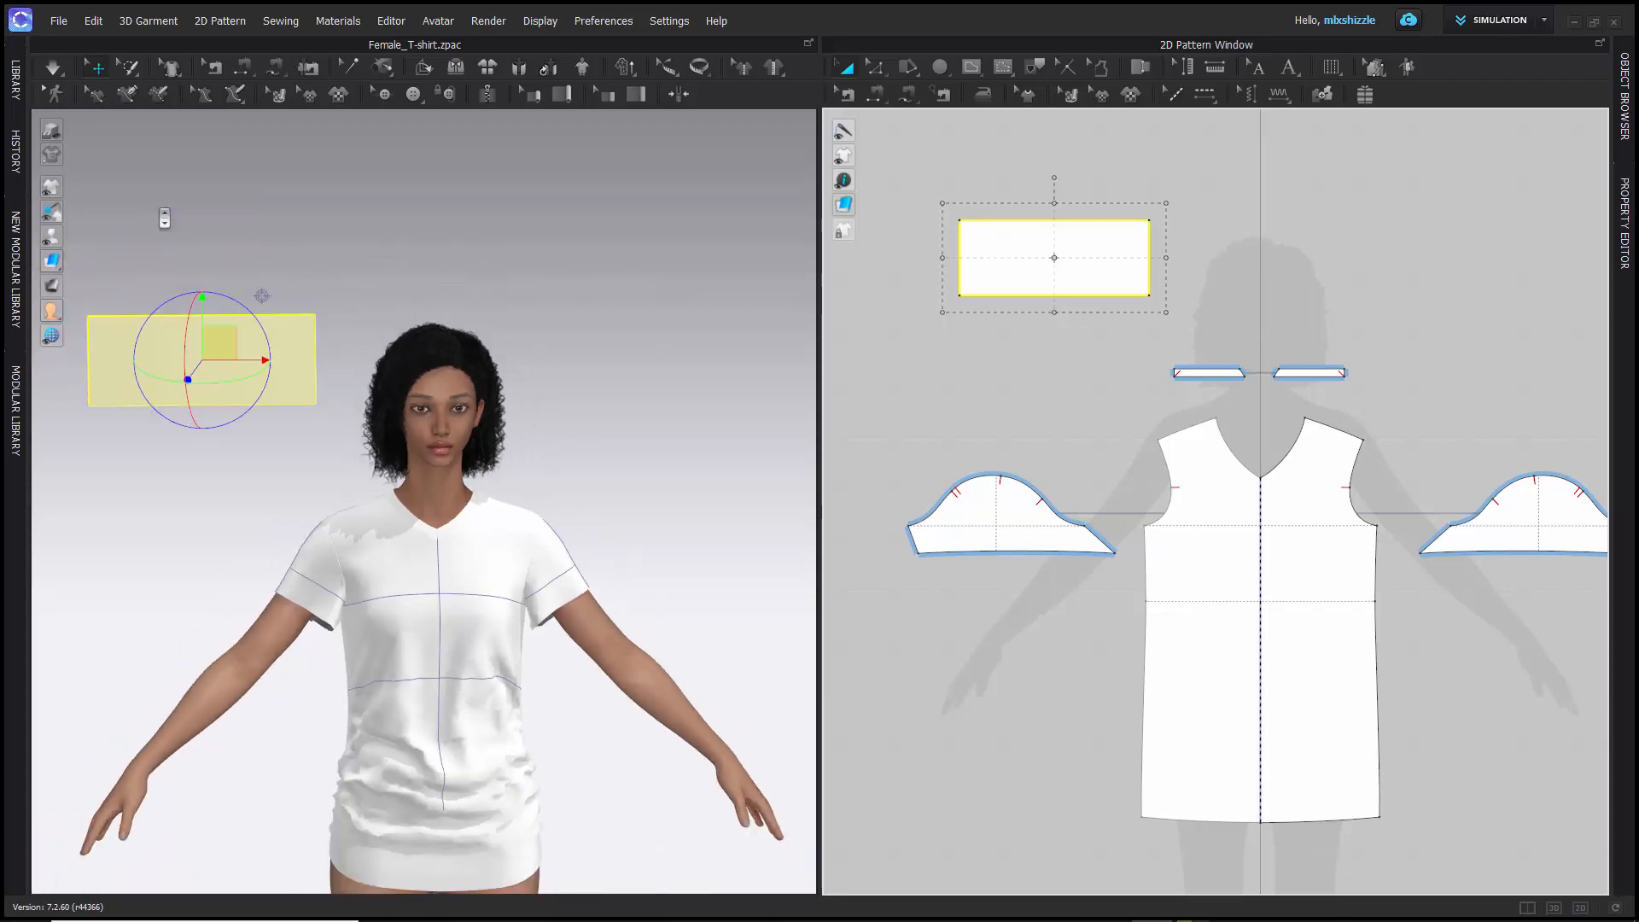
pyautogui.moveTo(161, 209); pyautogui.dragTo(146, 352, button='right')
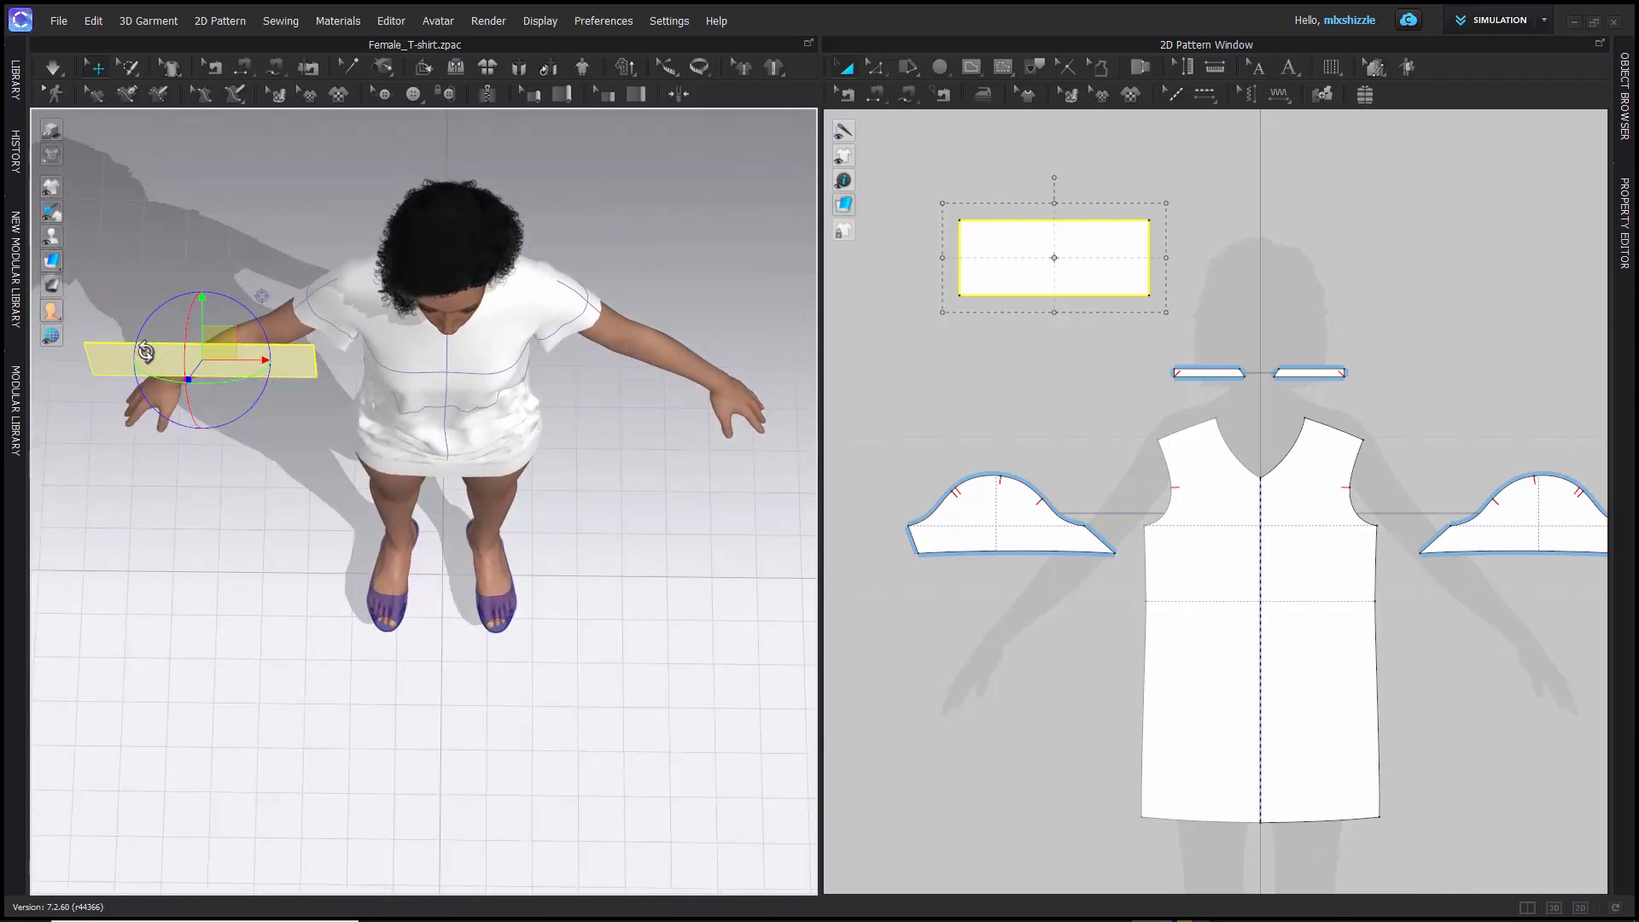
pyautogui.press('2')
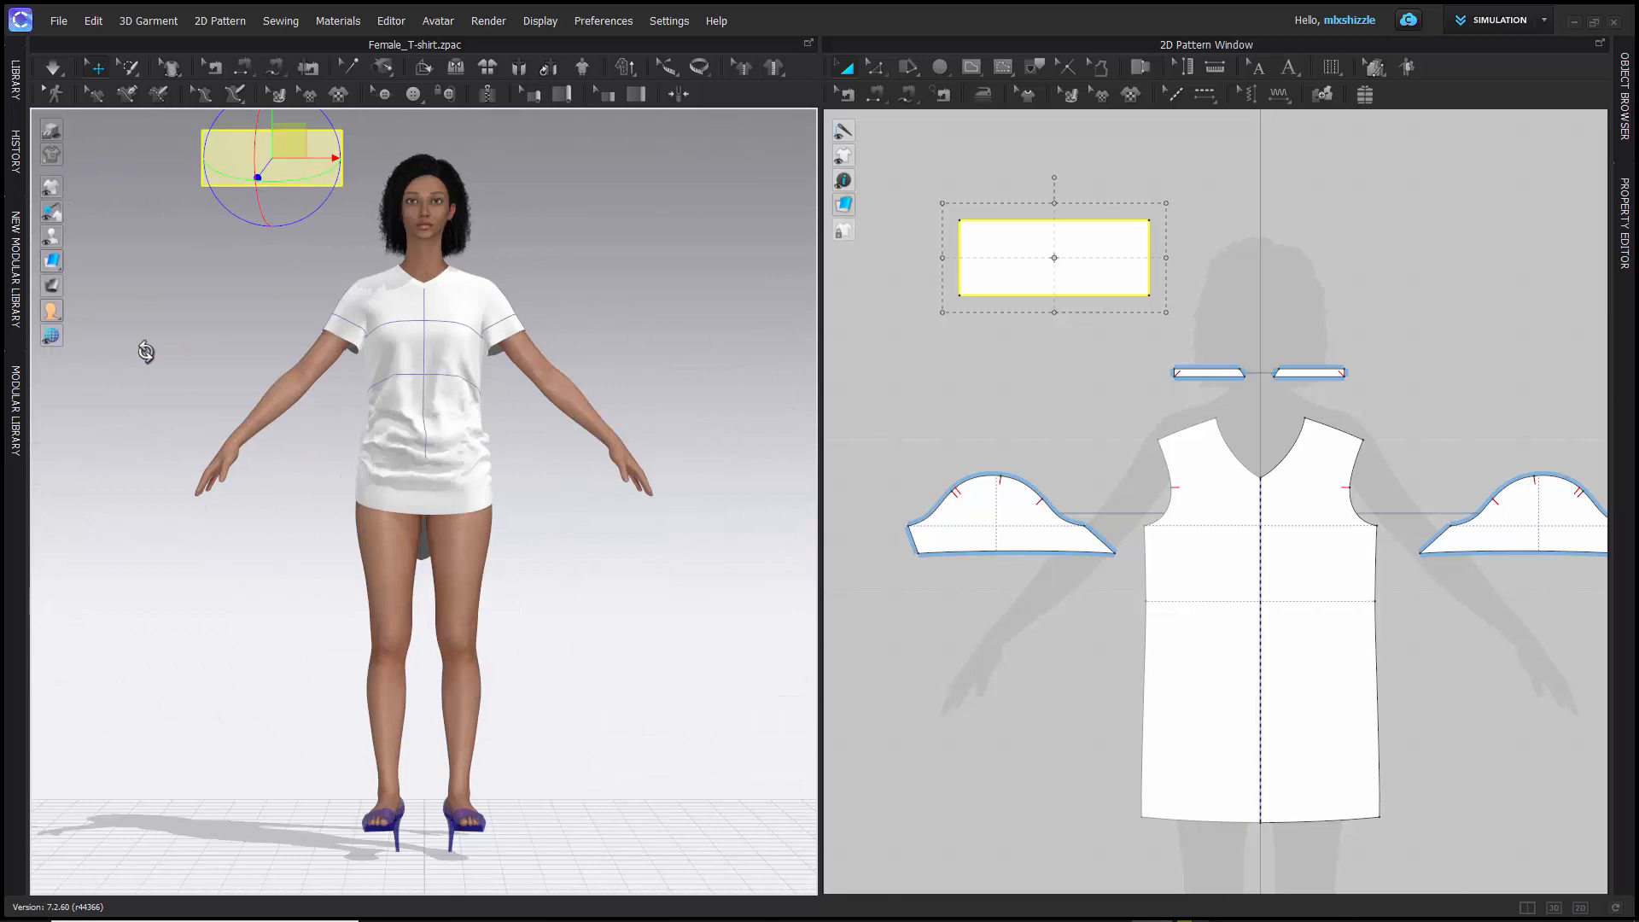
pyautogui.press('6')
pyautogui.press('5')
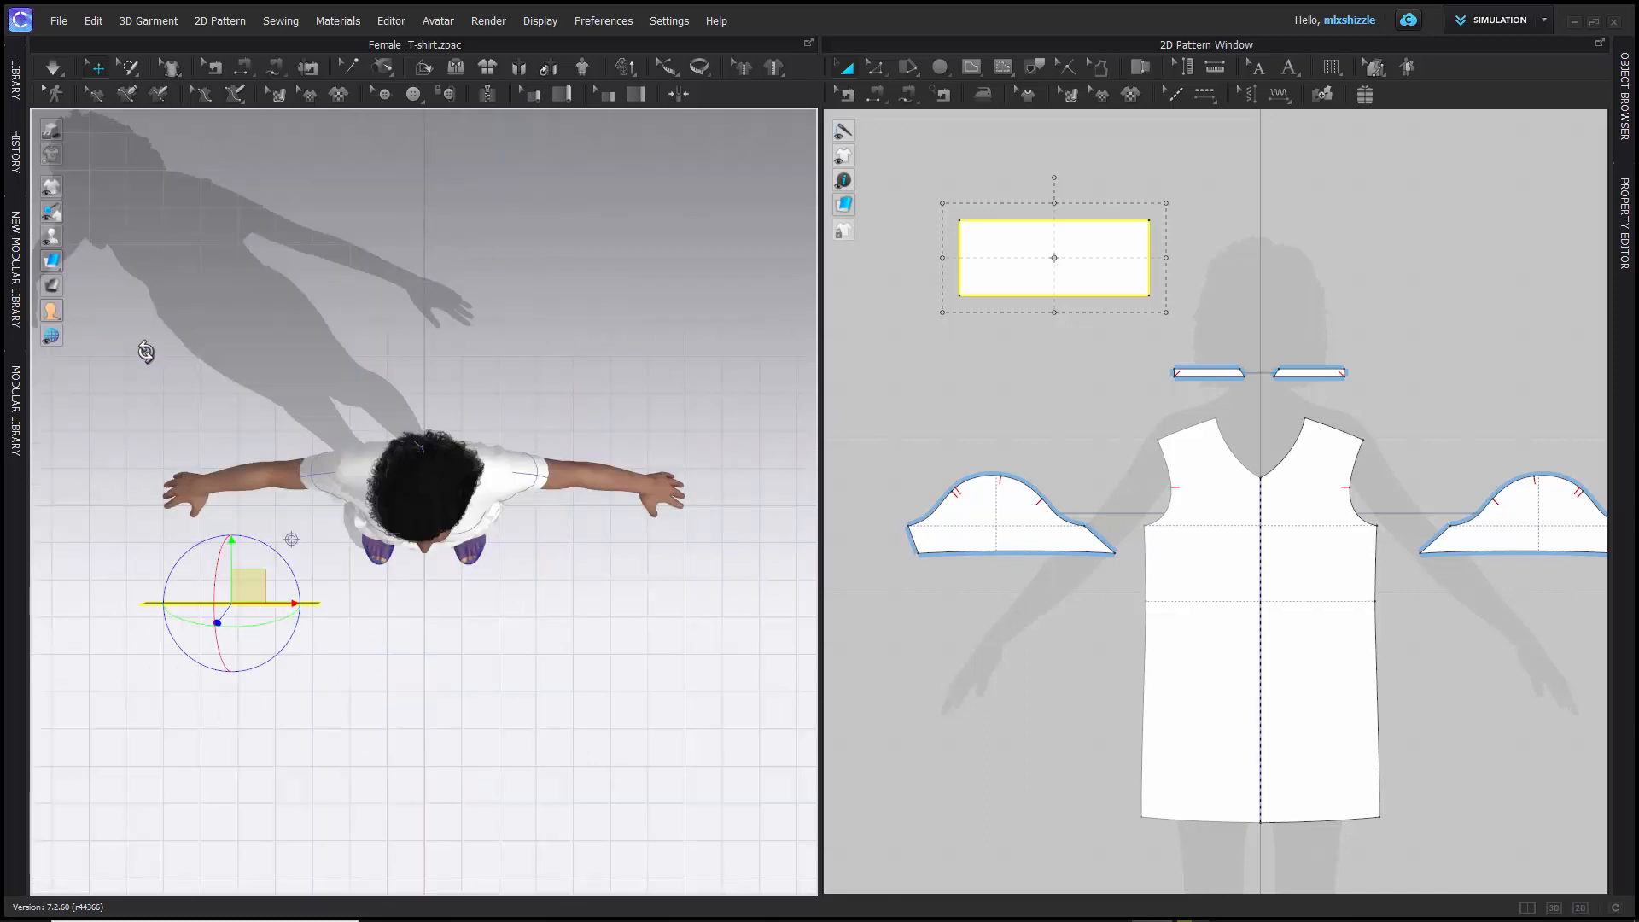
pyautogui.press('4')
pyautogui.press('5')
pyautogui.scroll(-2, 161, 563)
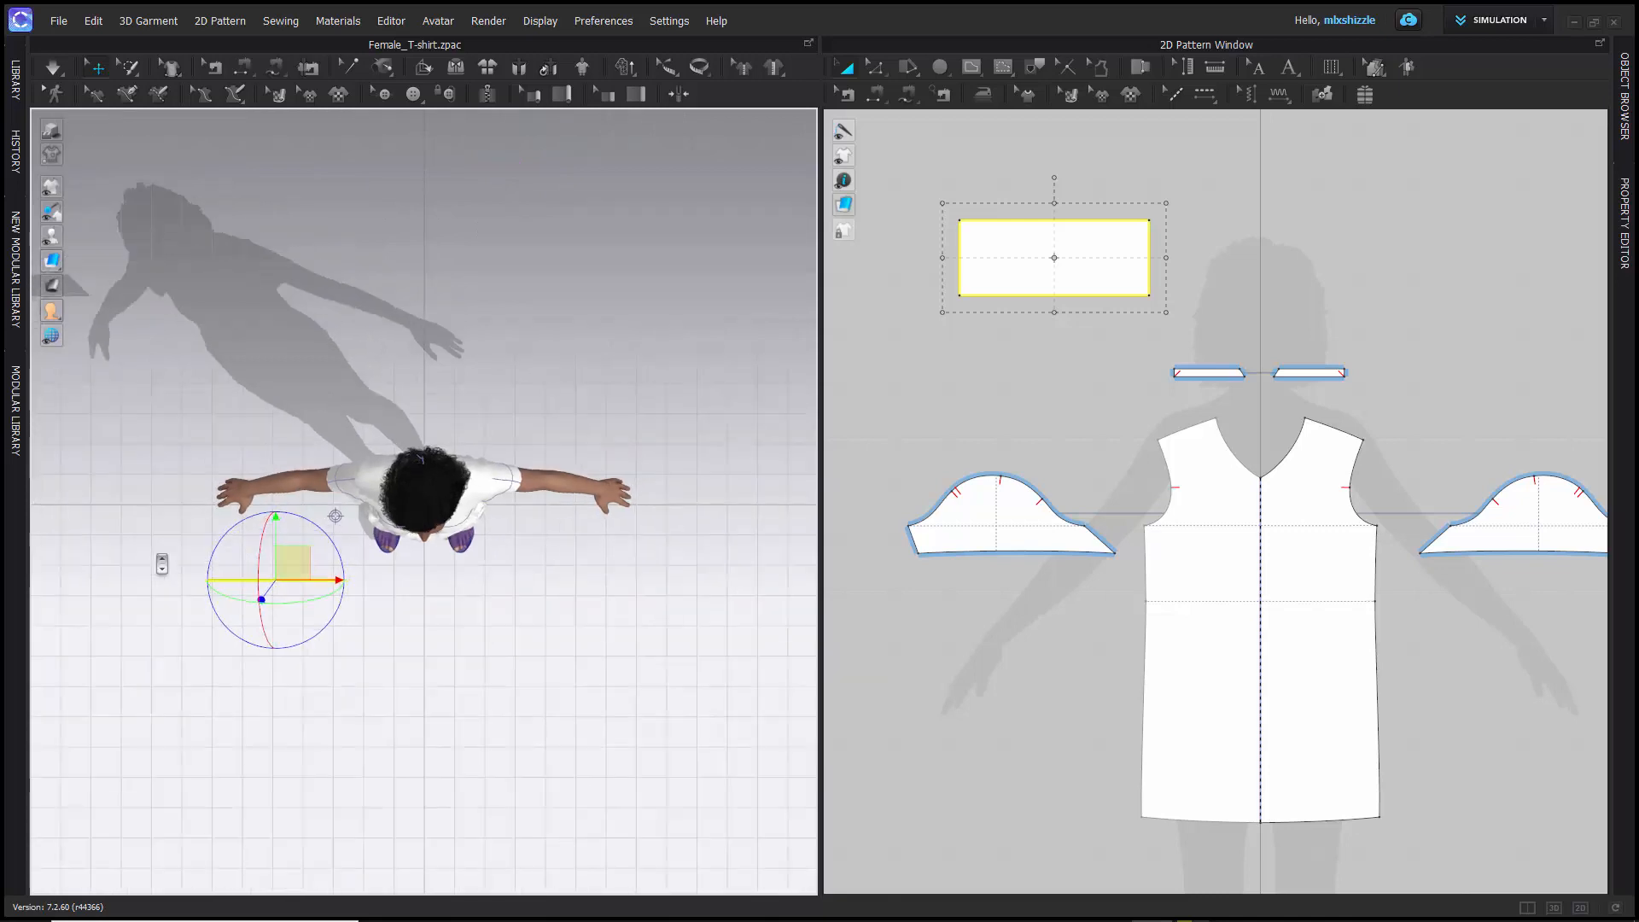
pyautogui.scroll(2, 162, 564)
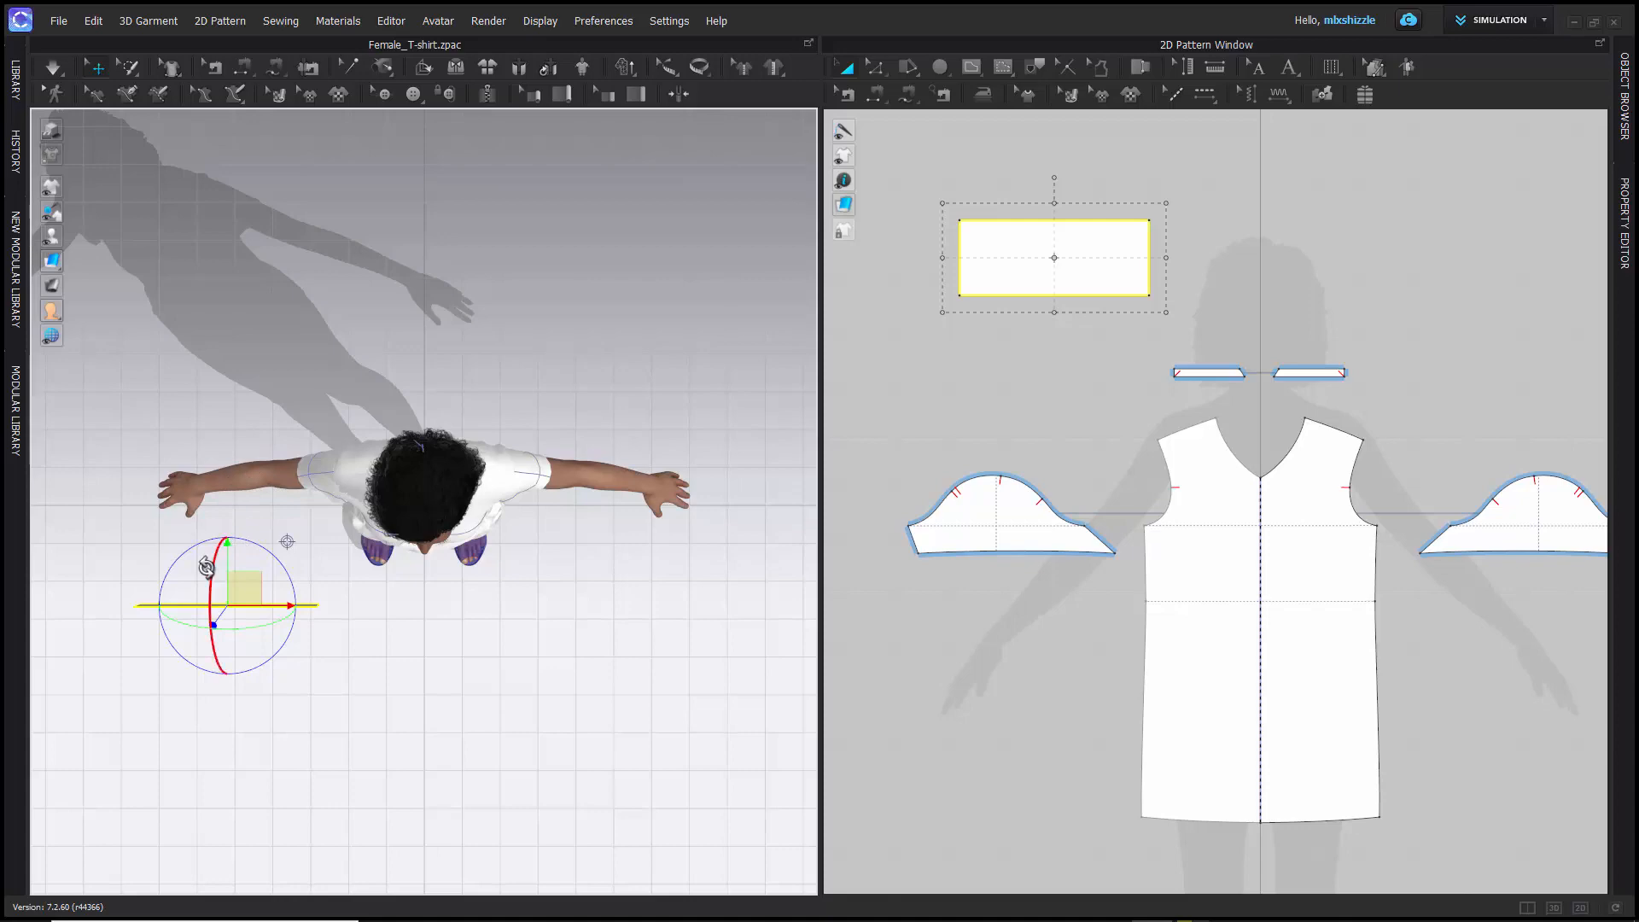
# - Move the rectangle pattern in 3D down along the green gizmo axis and slightly along the red and blue axes
pyautogui.moveTo(144, 661); pyautogui.dragTo(164, 567, button='right')
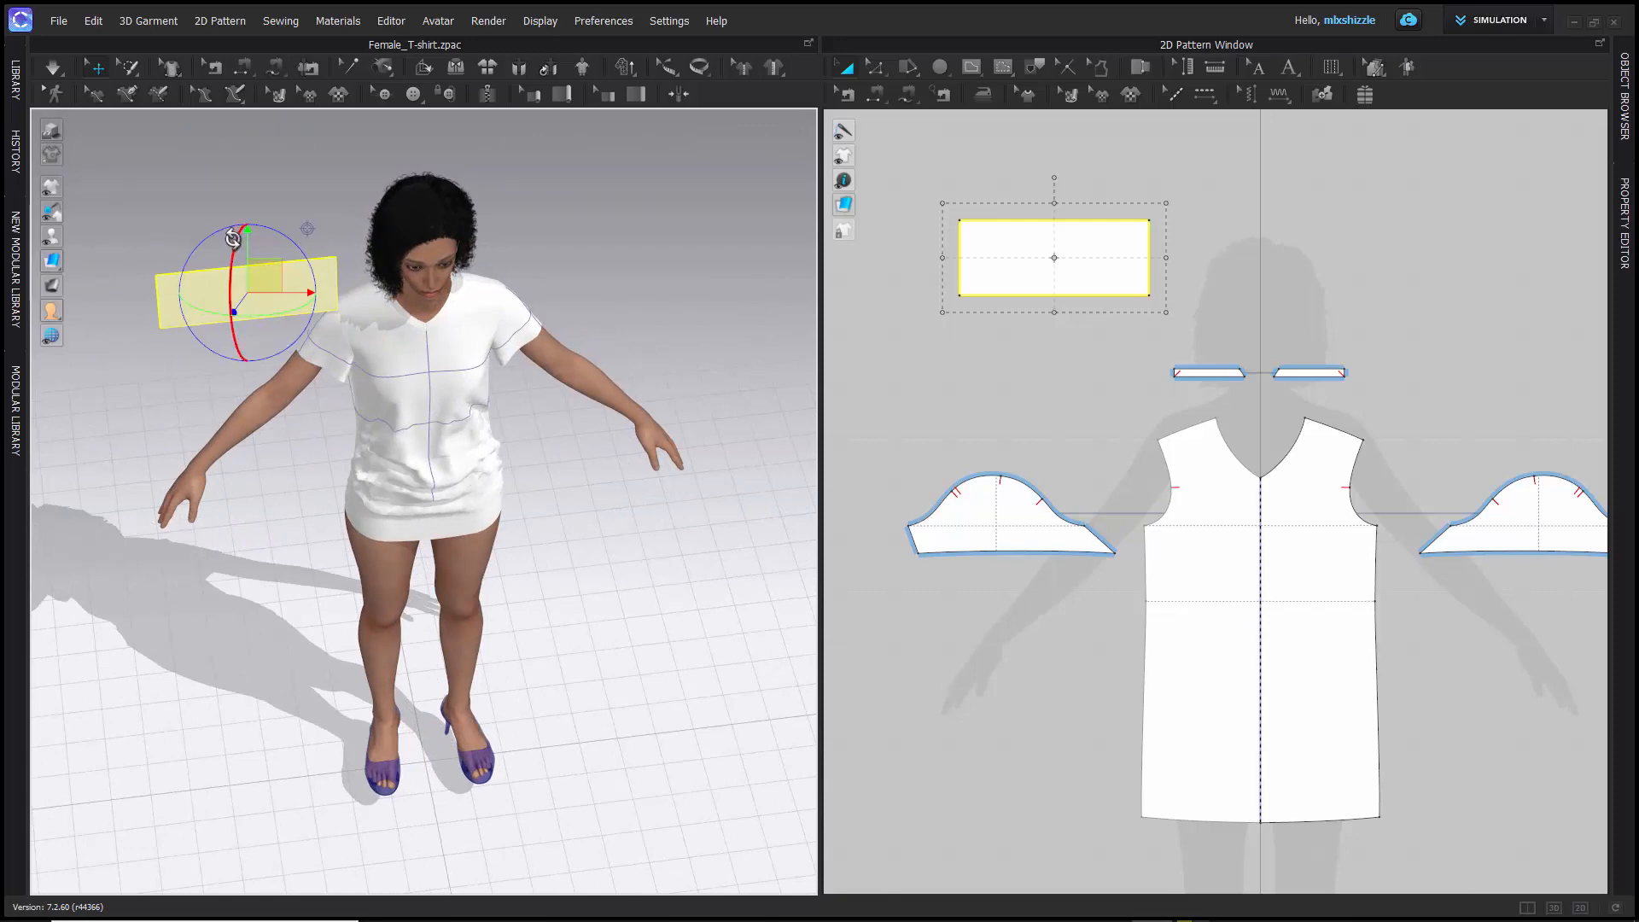
pyautogui.scroll(-5, 248, 234)
pyautogui.scroll(6, 253, 245)
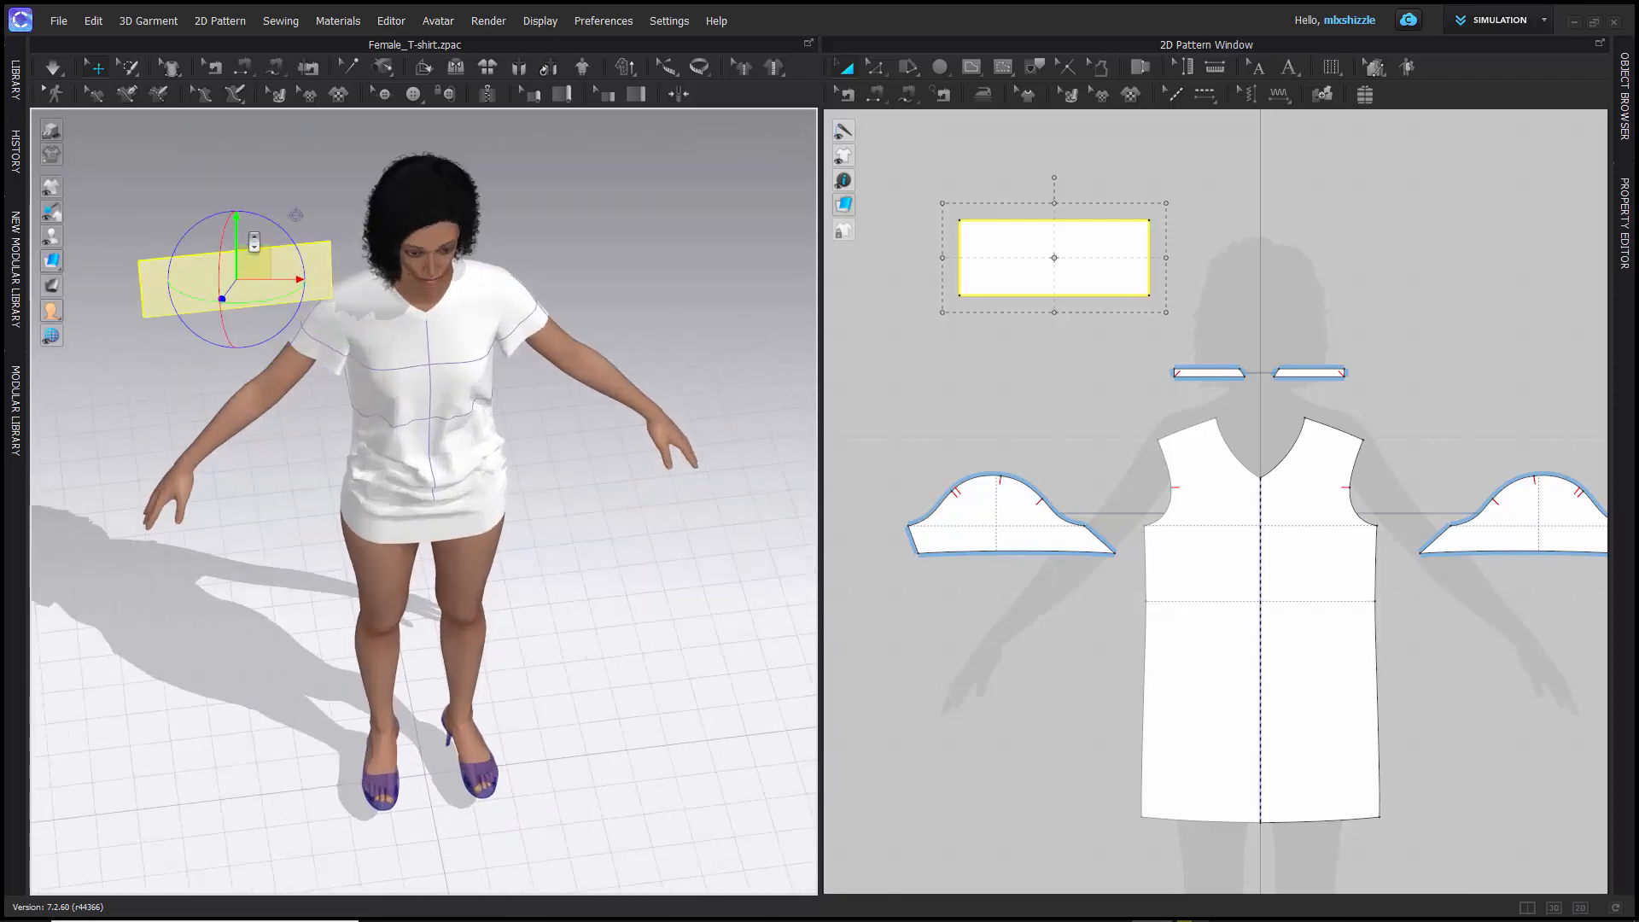
pyautogui.moveTo(237, 223); pyautogui.dragTo(233, 264)
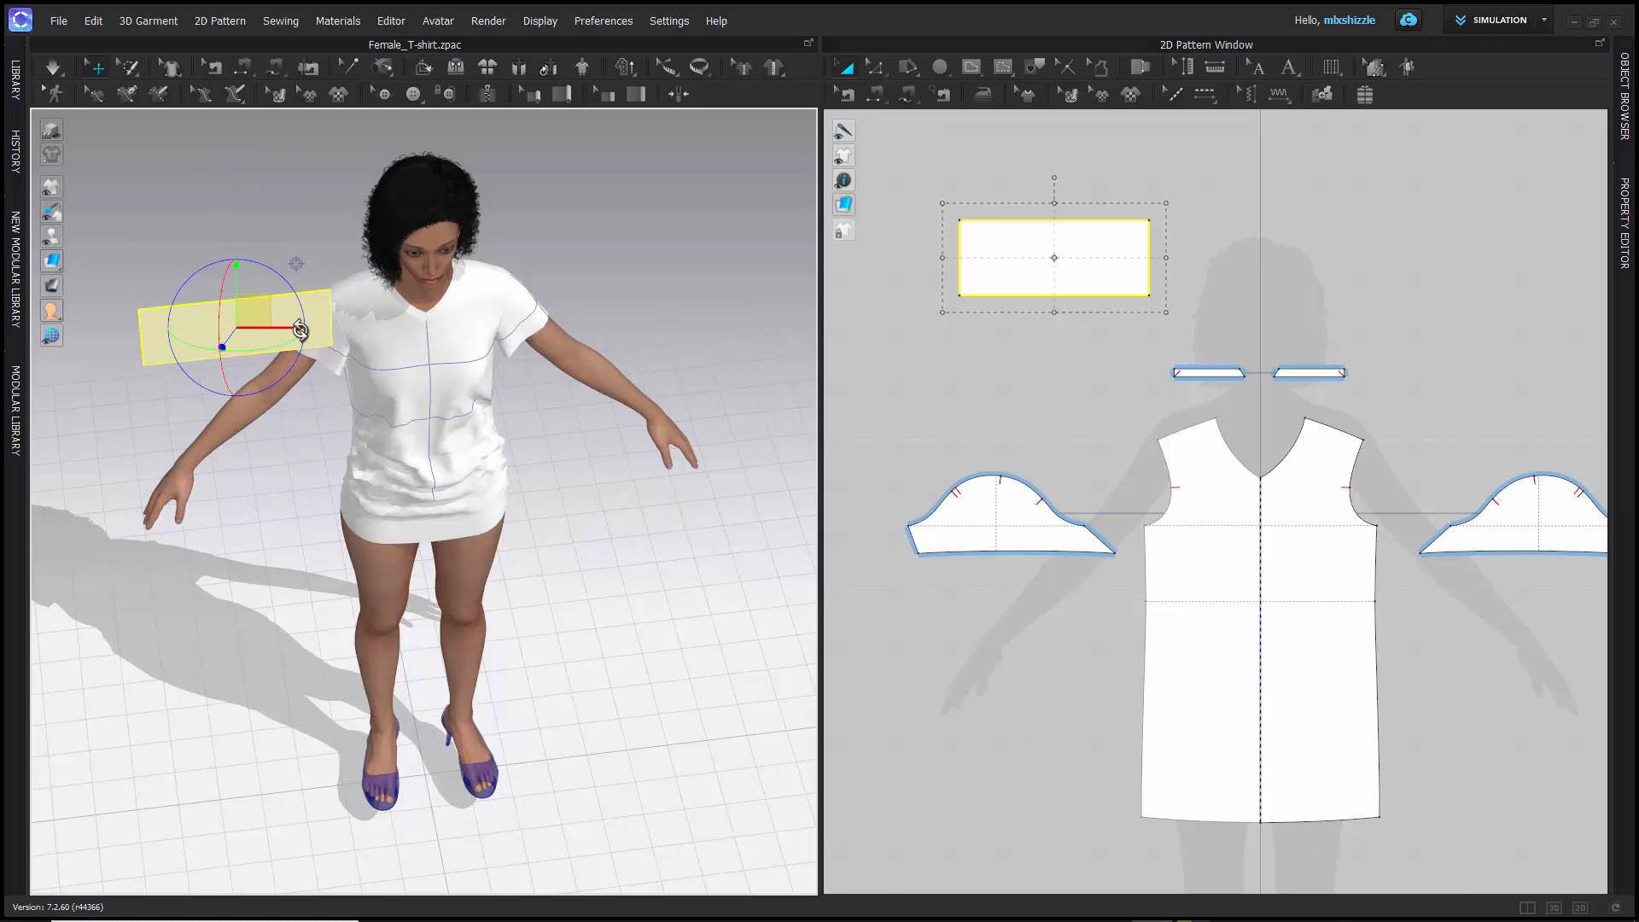
pyautogui.moveTo(300, 331); pyautogui.dragTo(328, 308)
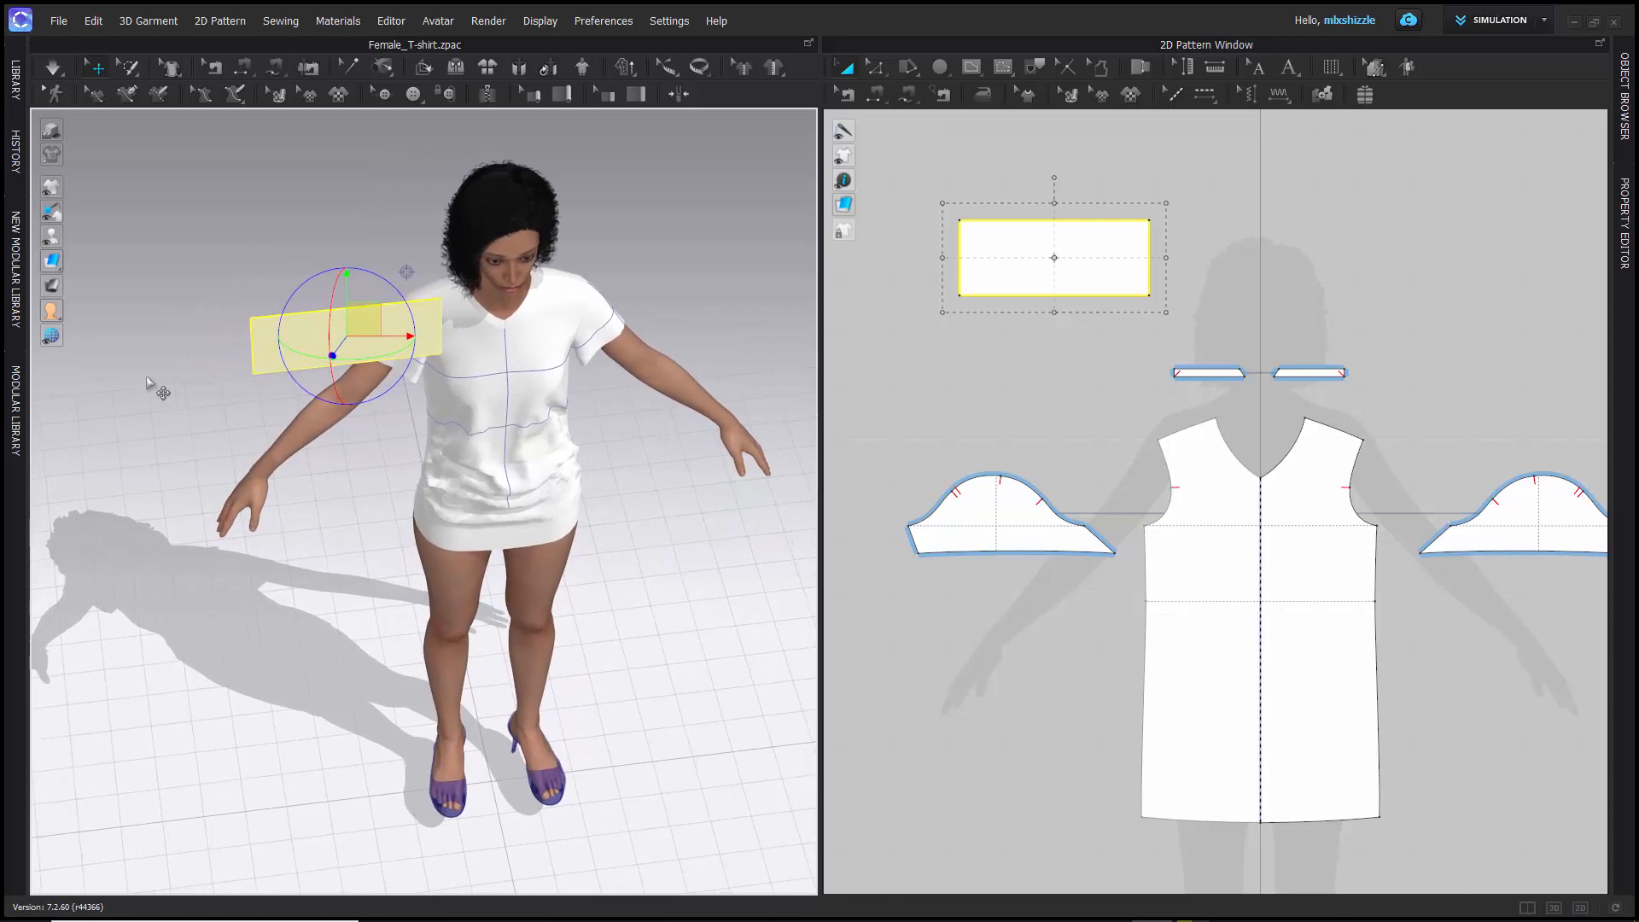
pyautogui.moveTo(157, 387); pyautogui.dragTo(136, 469, button='right')
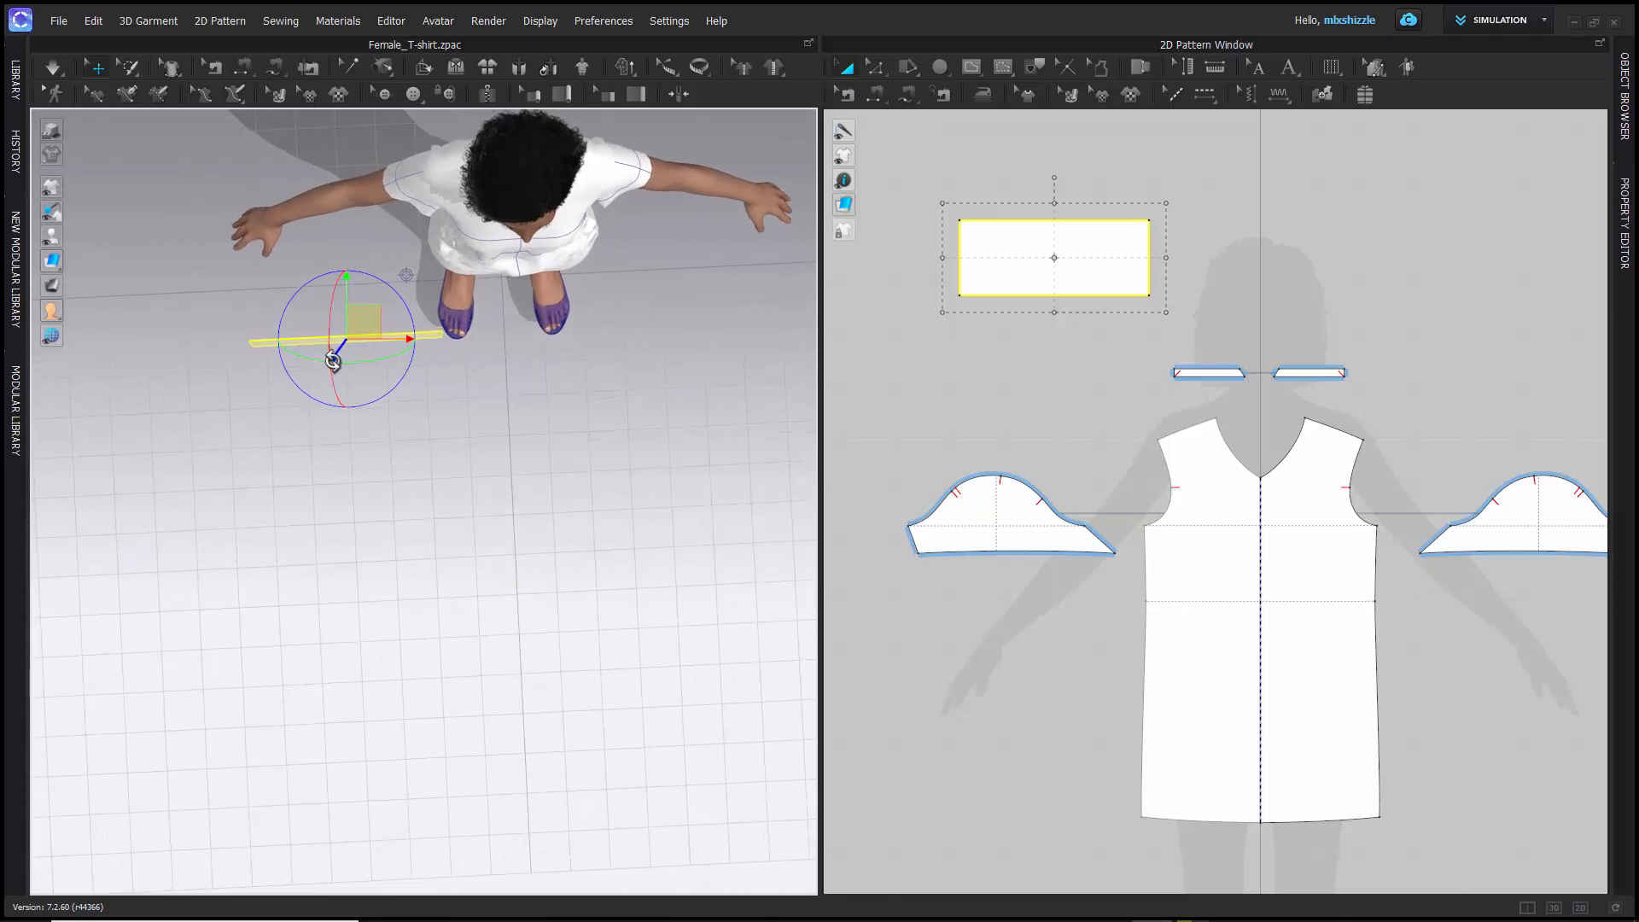
pyautogui.moveTo(333, 359); pyautogui.dragTo(341, 279)
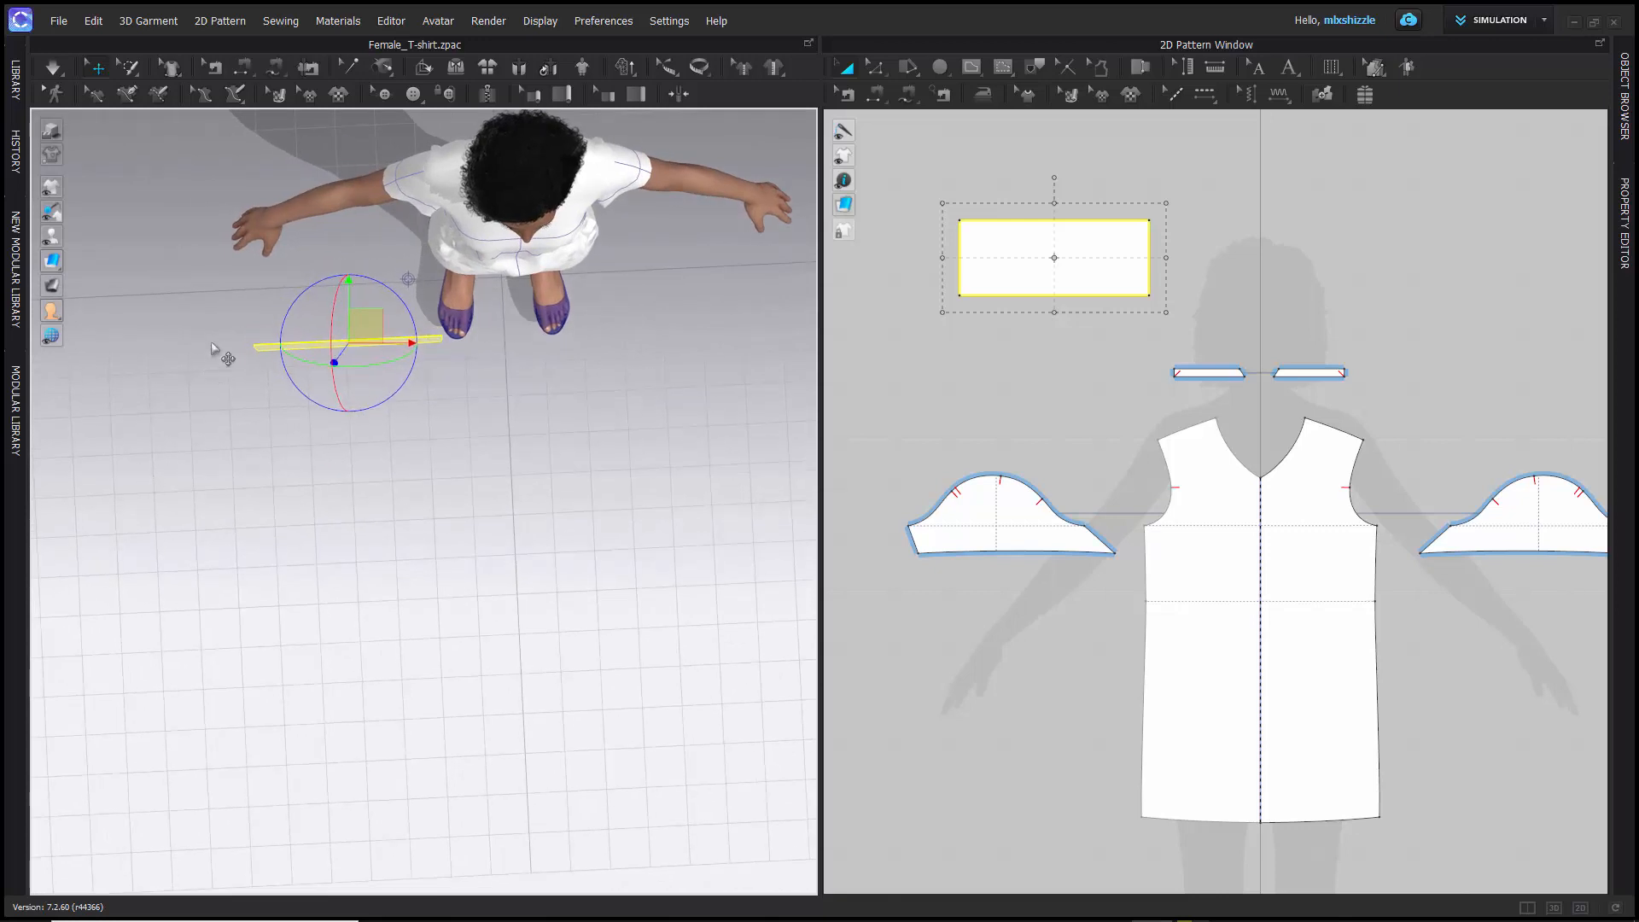
# - Switch the 3D gizmo to Local Coordinate for the selected rectangle pattern
pyautogui.moveTo(217, 359); pyautogui.dragTo(286, 240, button='right')
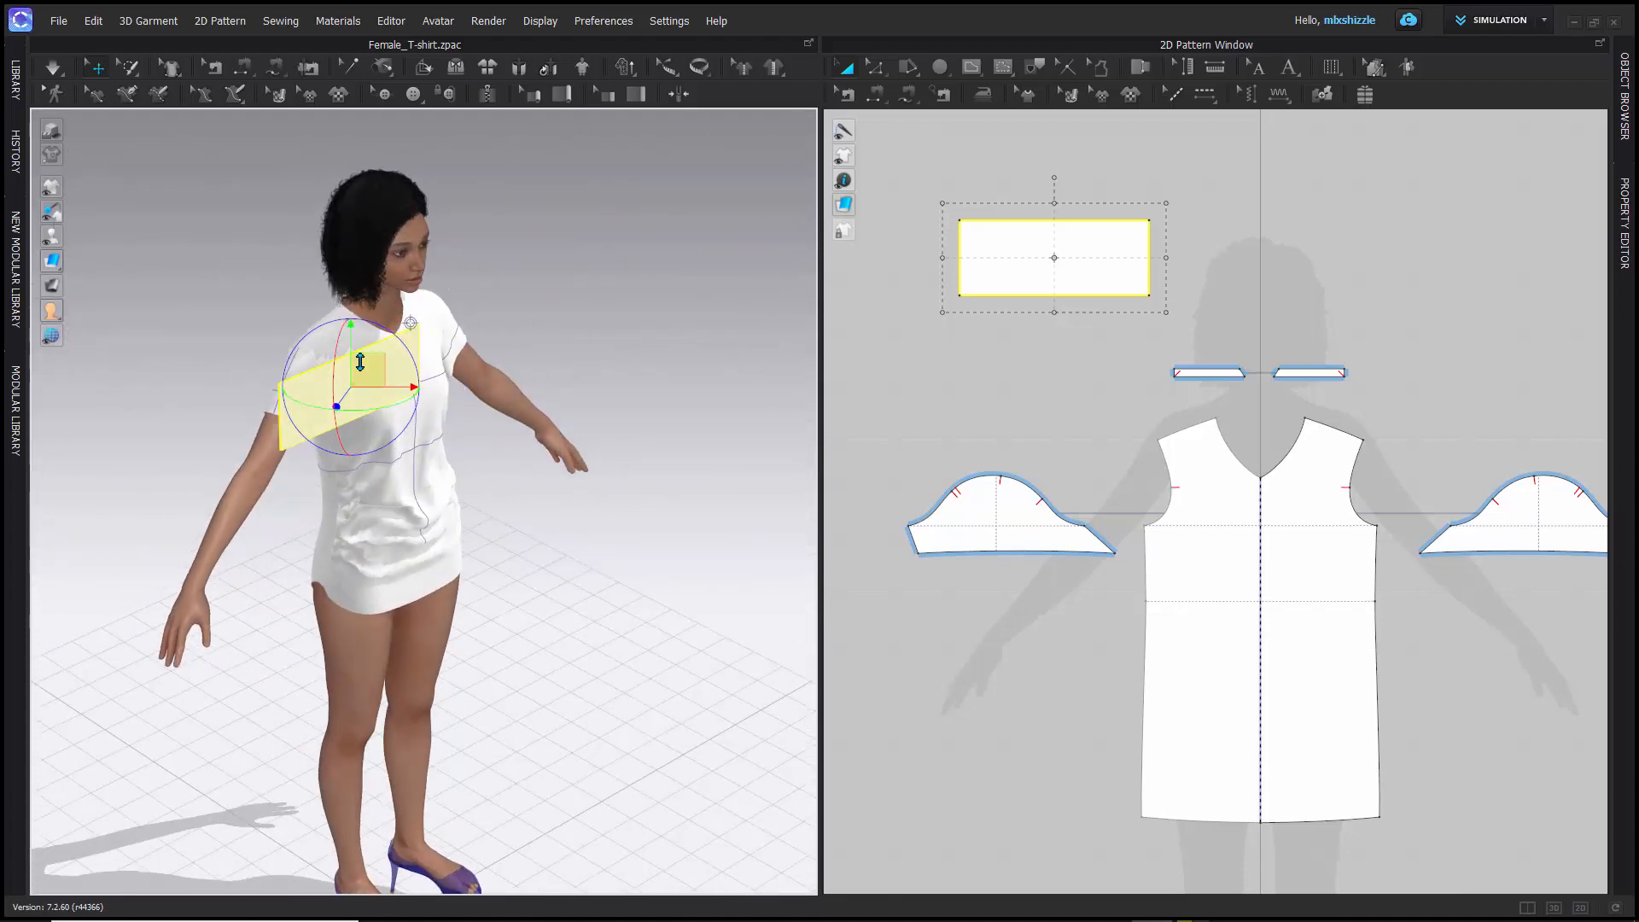
pyautogui.moveTo(261, 282); pyautogui.dragTo(215, 283, button='right')
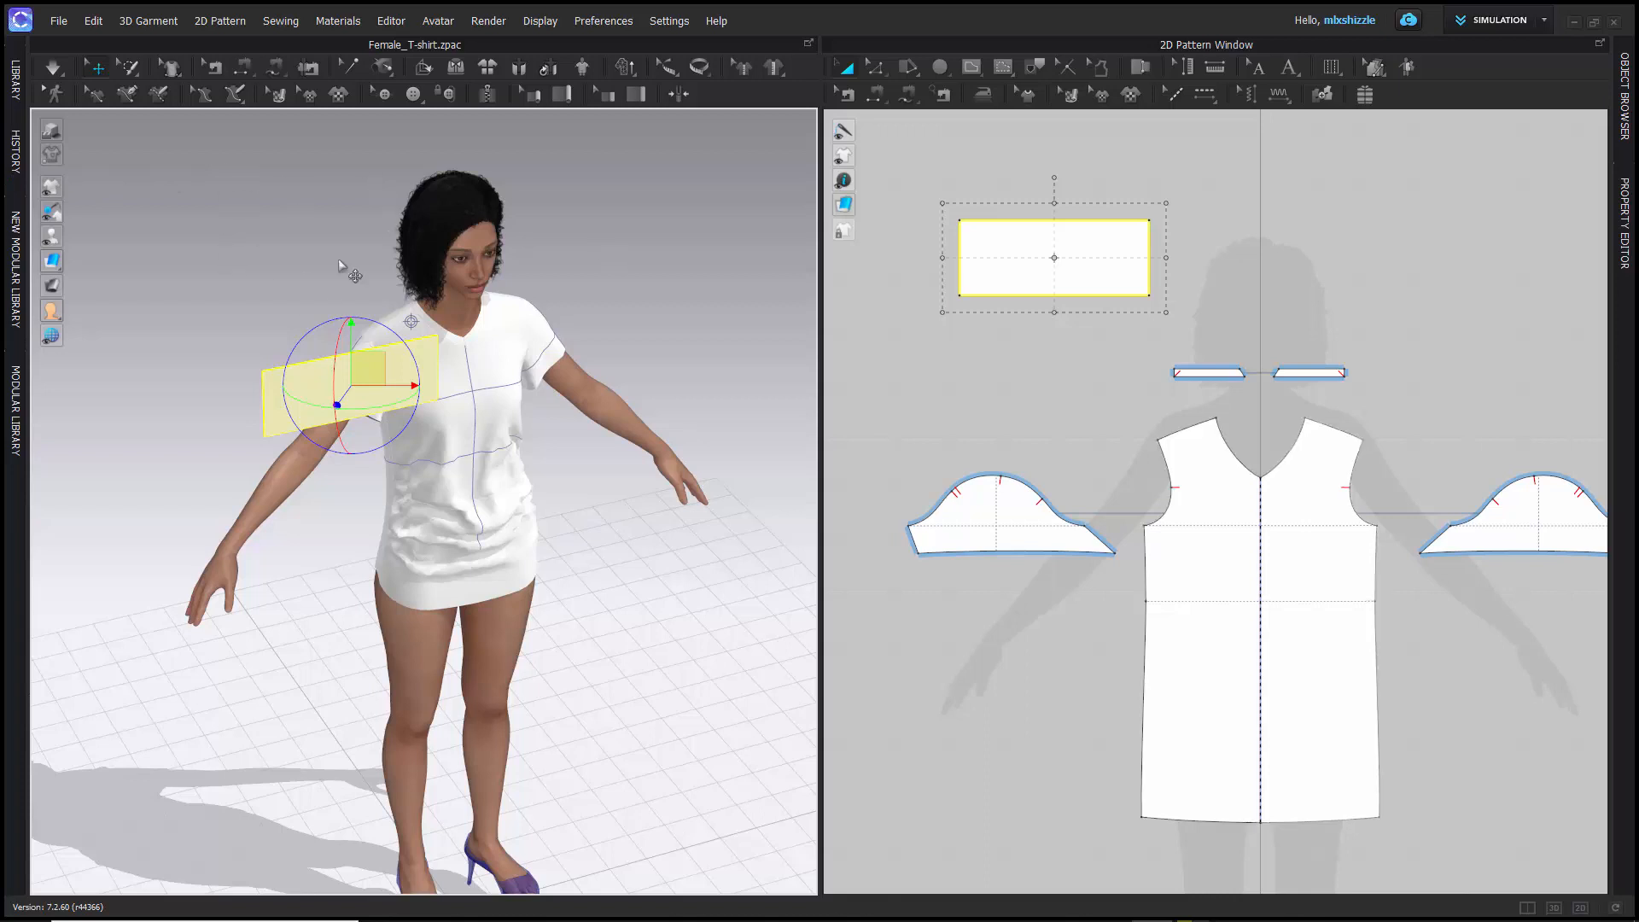
pyautogui.click(598, 21)
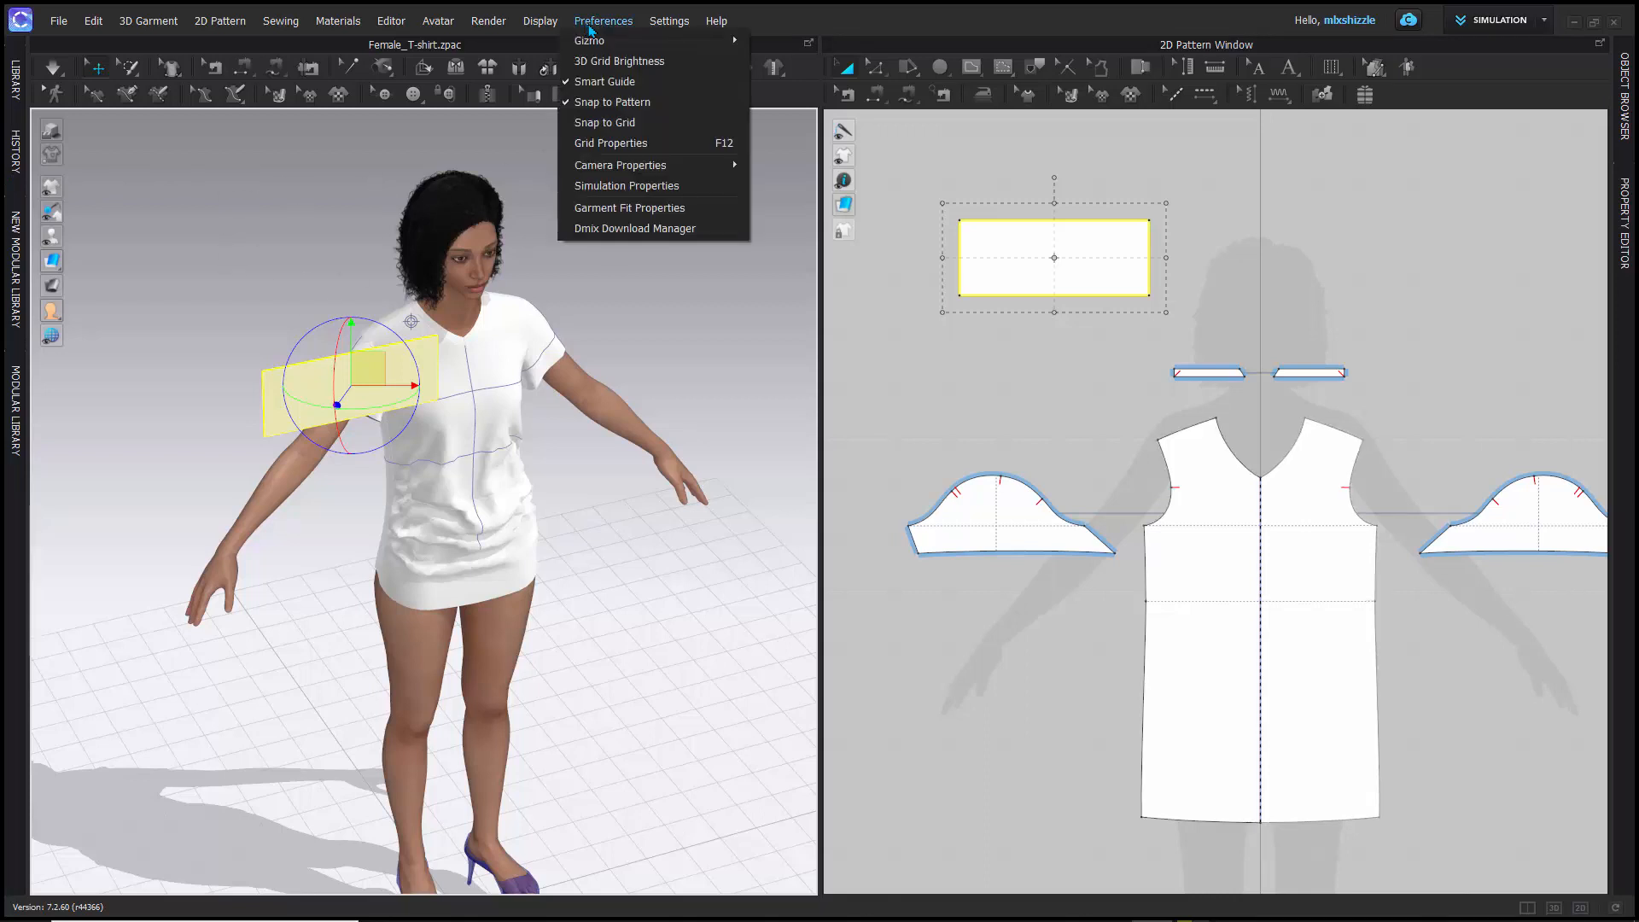
pyautogui.moveTo(601, 44)
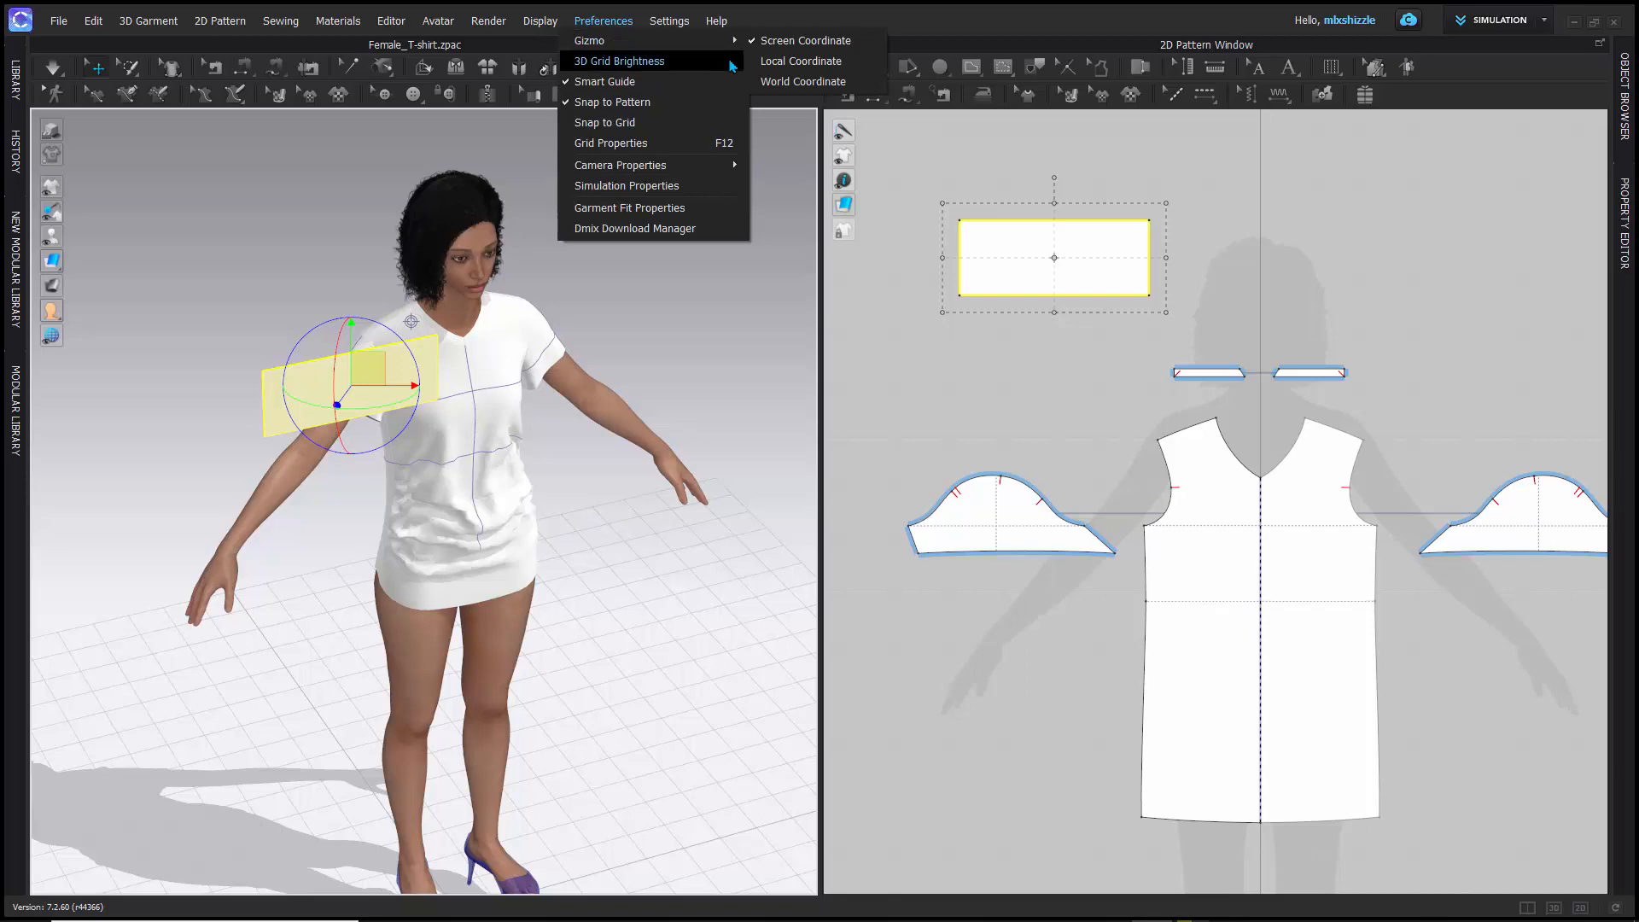
pyautogui.click(787, 62)
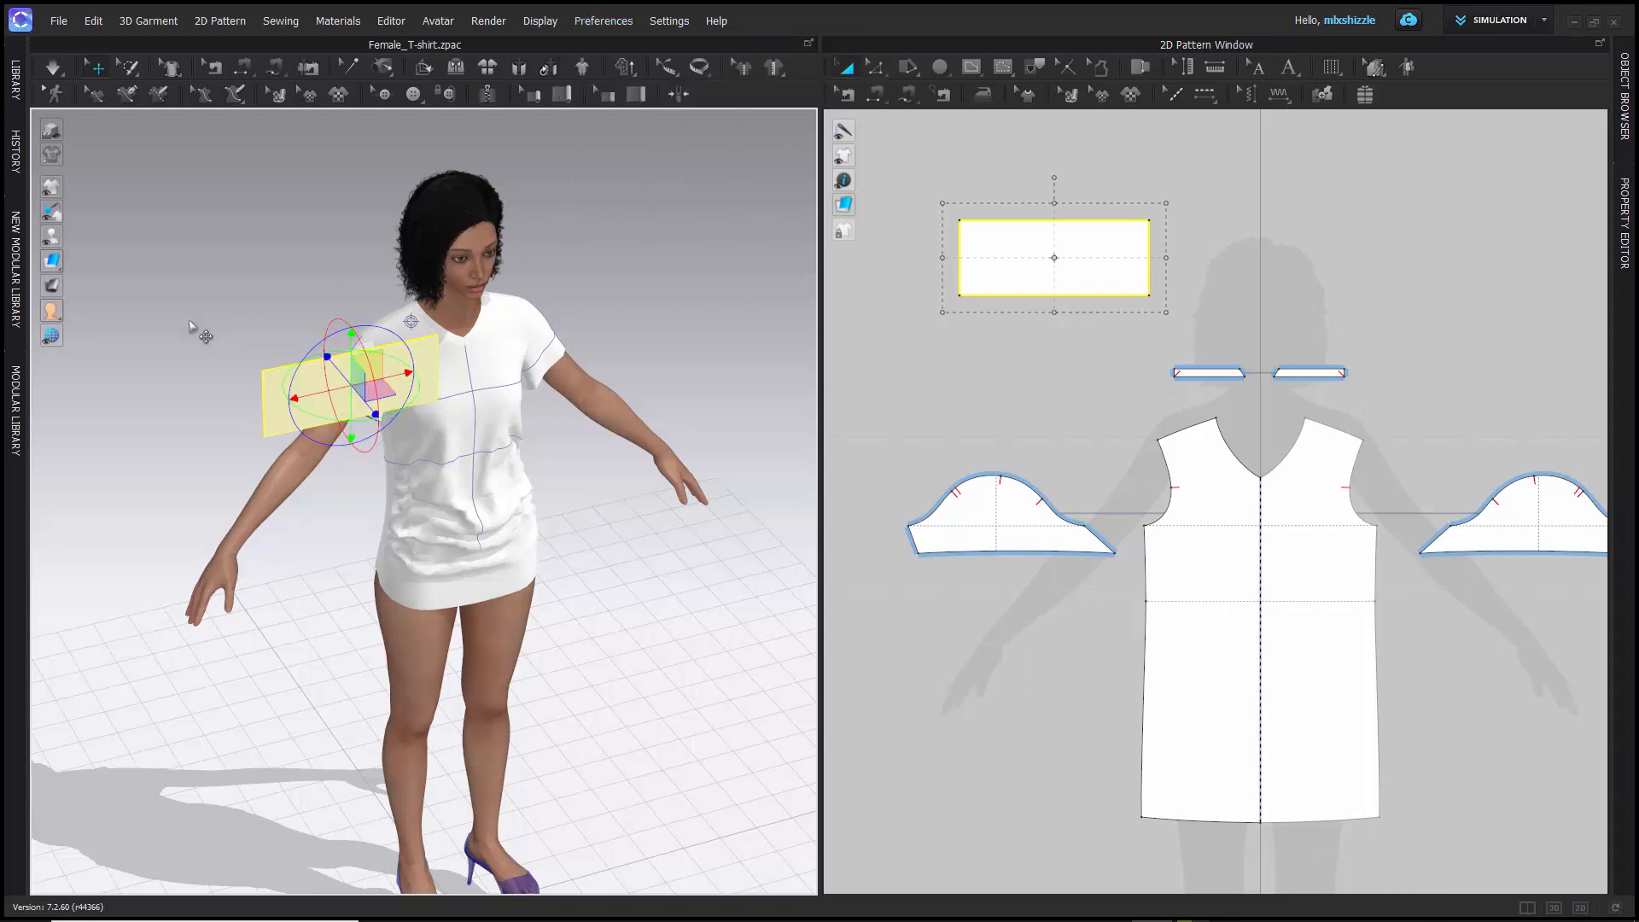
# - Move the rectangle pattern along its local blue axis until it sits beside the avatar's right arm
pyautogui.moveTo(190, 327)
pyautogui.mouseDown(button='right')
pyautogui.moveTo(294, 363)
pyautogui.moveTo(307, 346)
pyautogui.moveTo(192, 337)
pyautogui.mouseUp(button='right')
pyautogui.scroll(-4, 259, 354)
pyautogui.scroll(6, 259, 354)
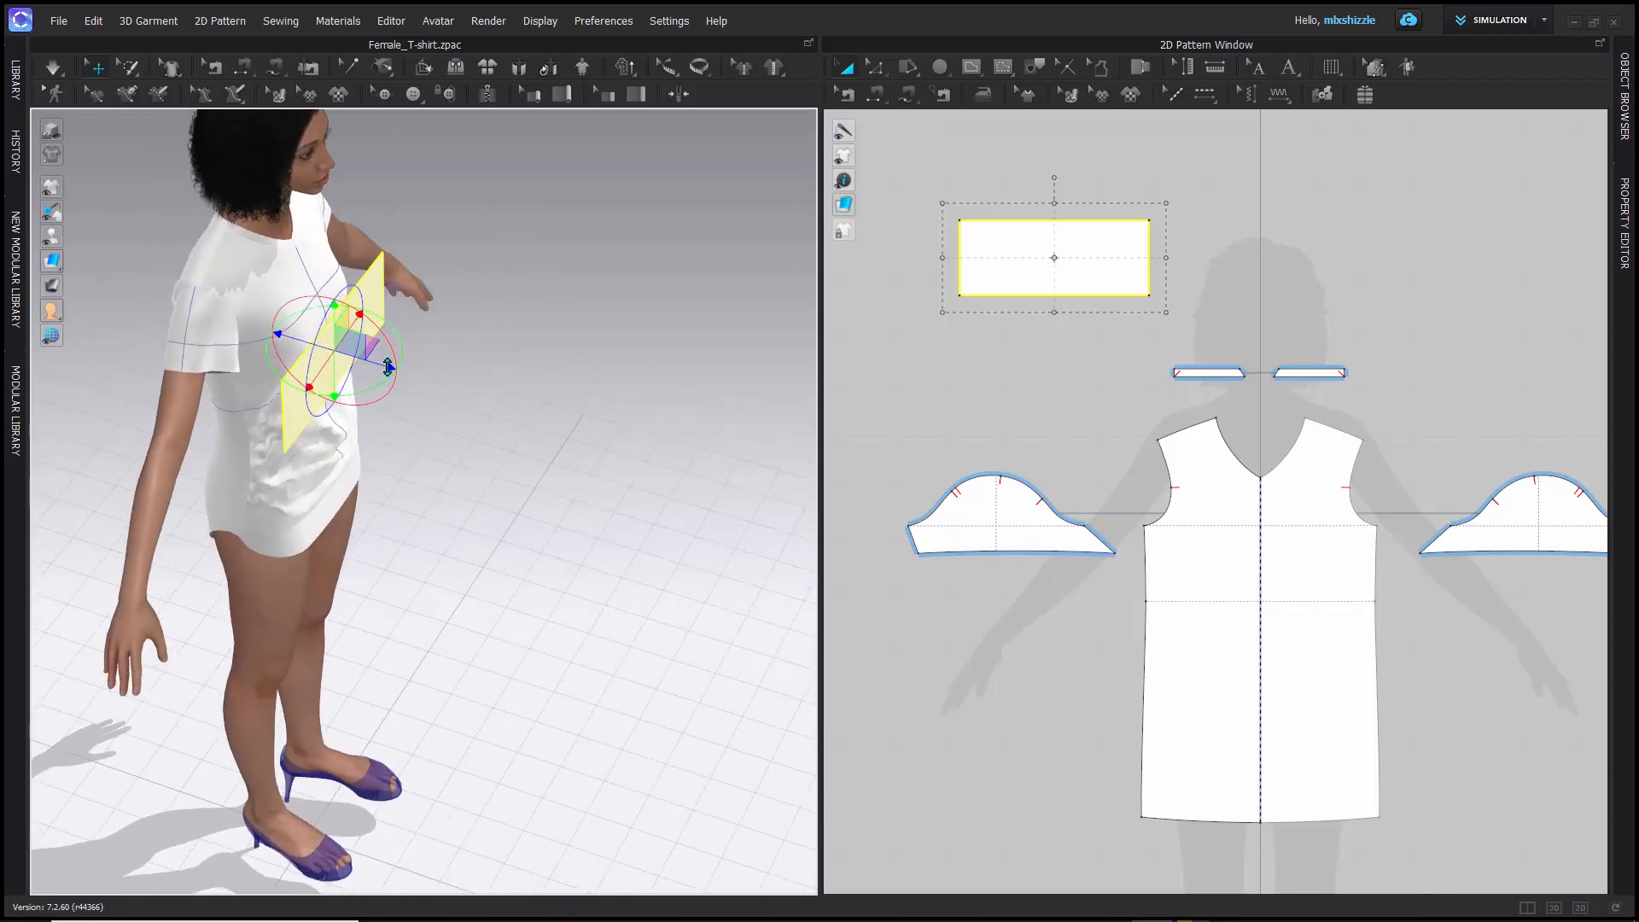
pyautogui.moveTo(391, 367); pyautogui.dragTo(418, 414)
pyautogui.moveTo(464, 421); pyautogui.dragTo(340, 370, button='right')
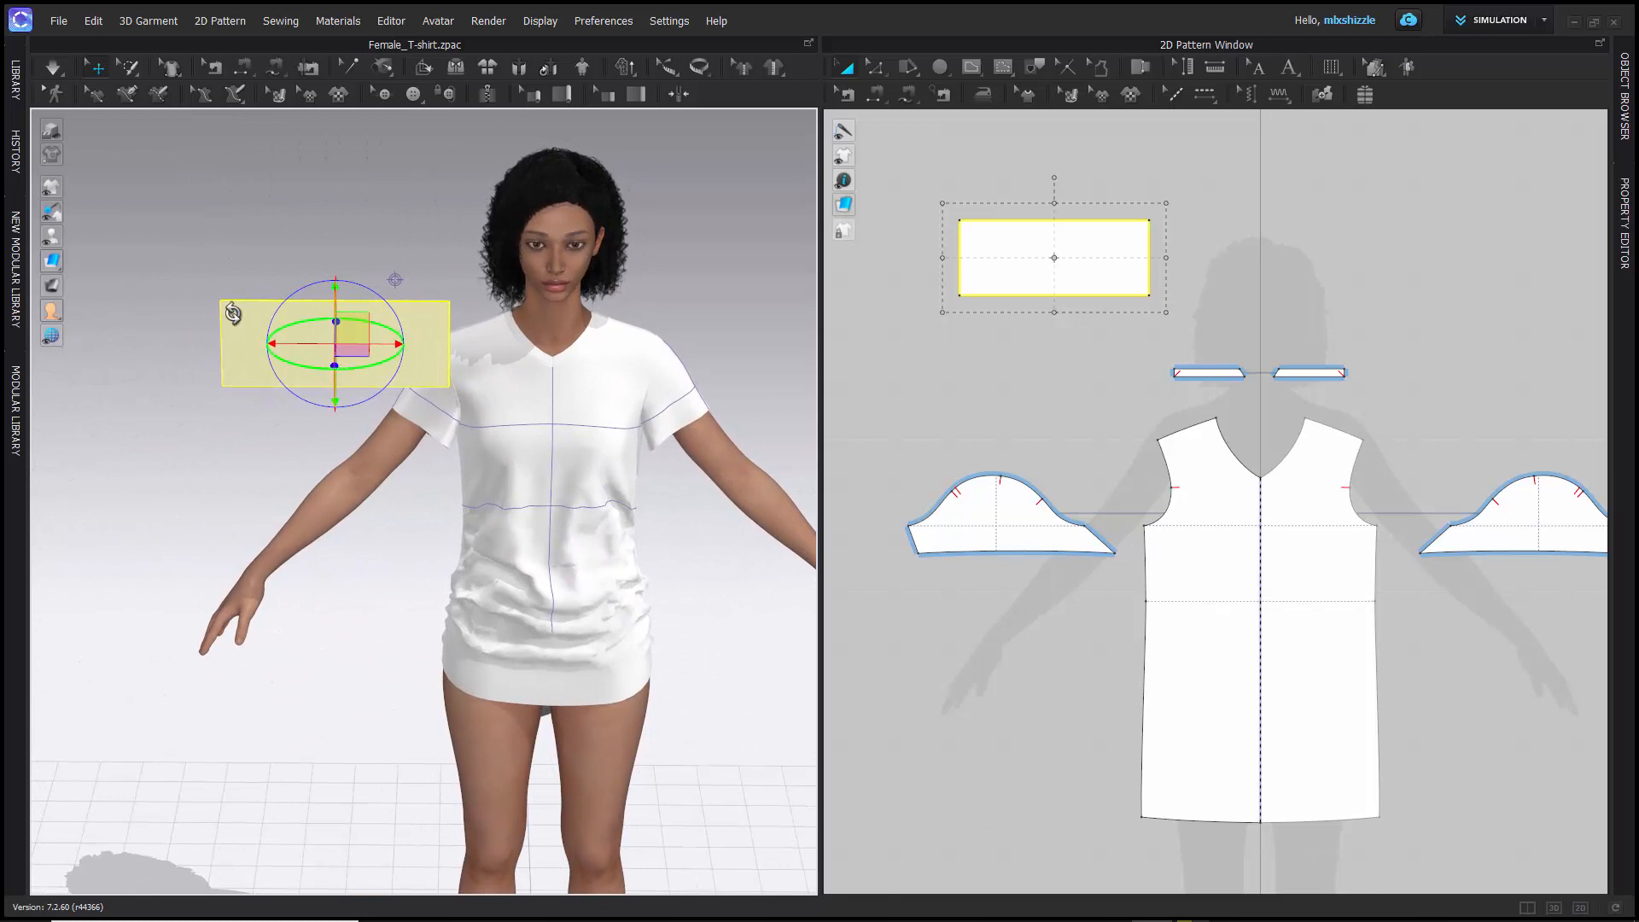
pyautogui.moveTo(213, 267); pyautogui.dragTo(357, 366, button='right')
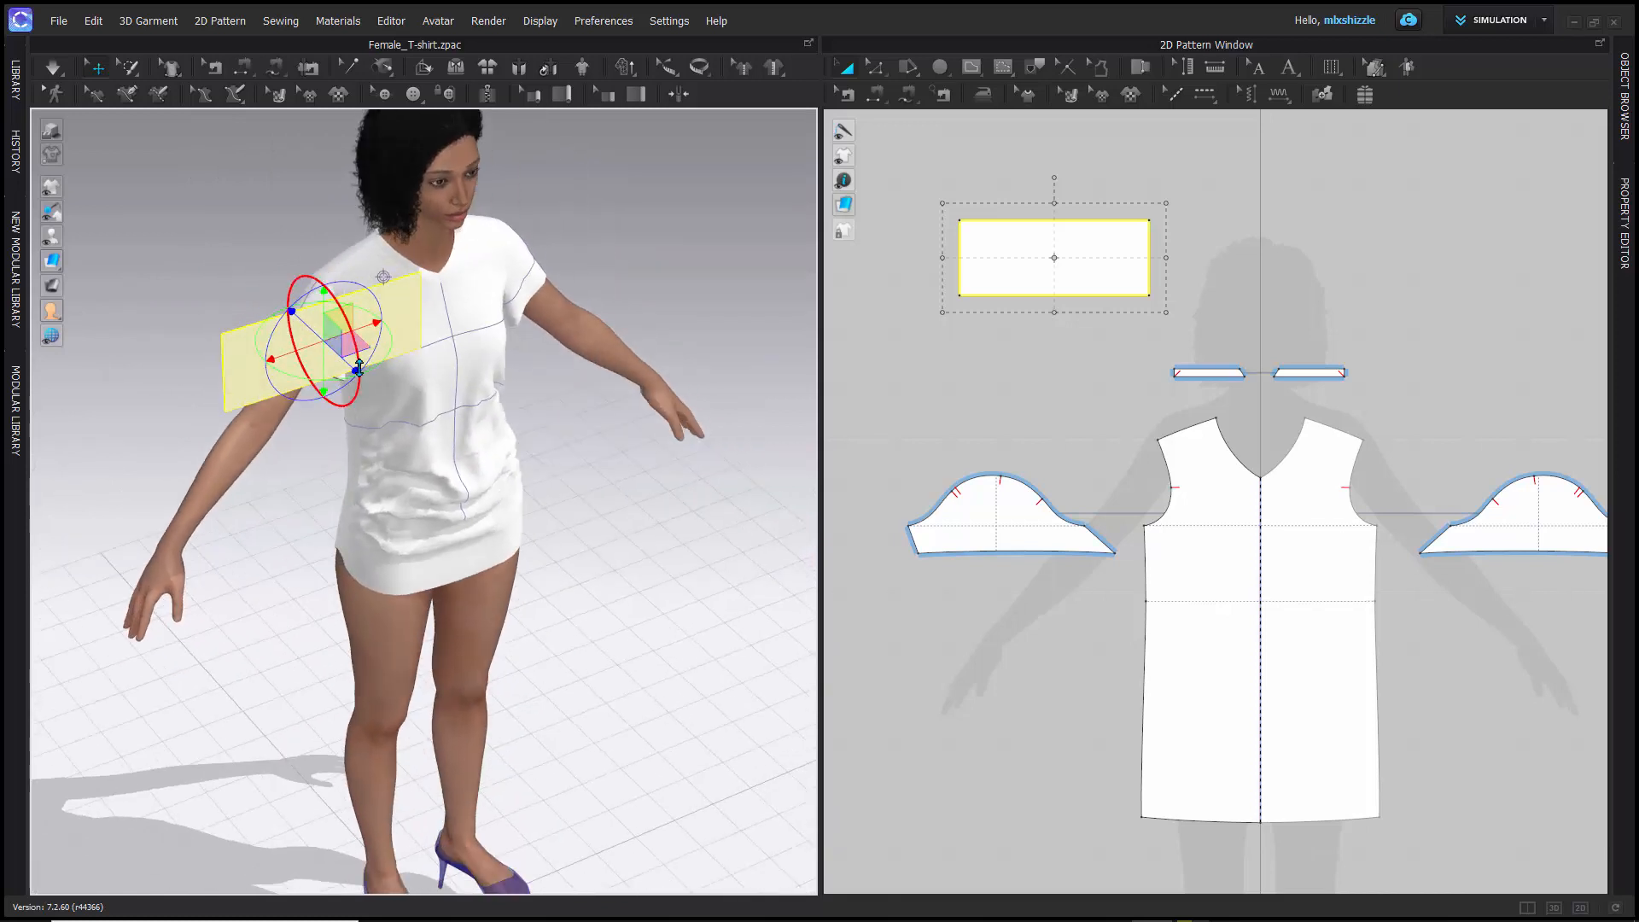
pyautogui.moveTo(355, 369); pyautogui.dragTo(267, 310)
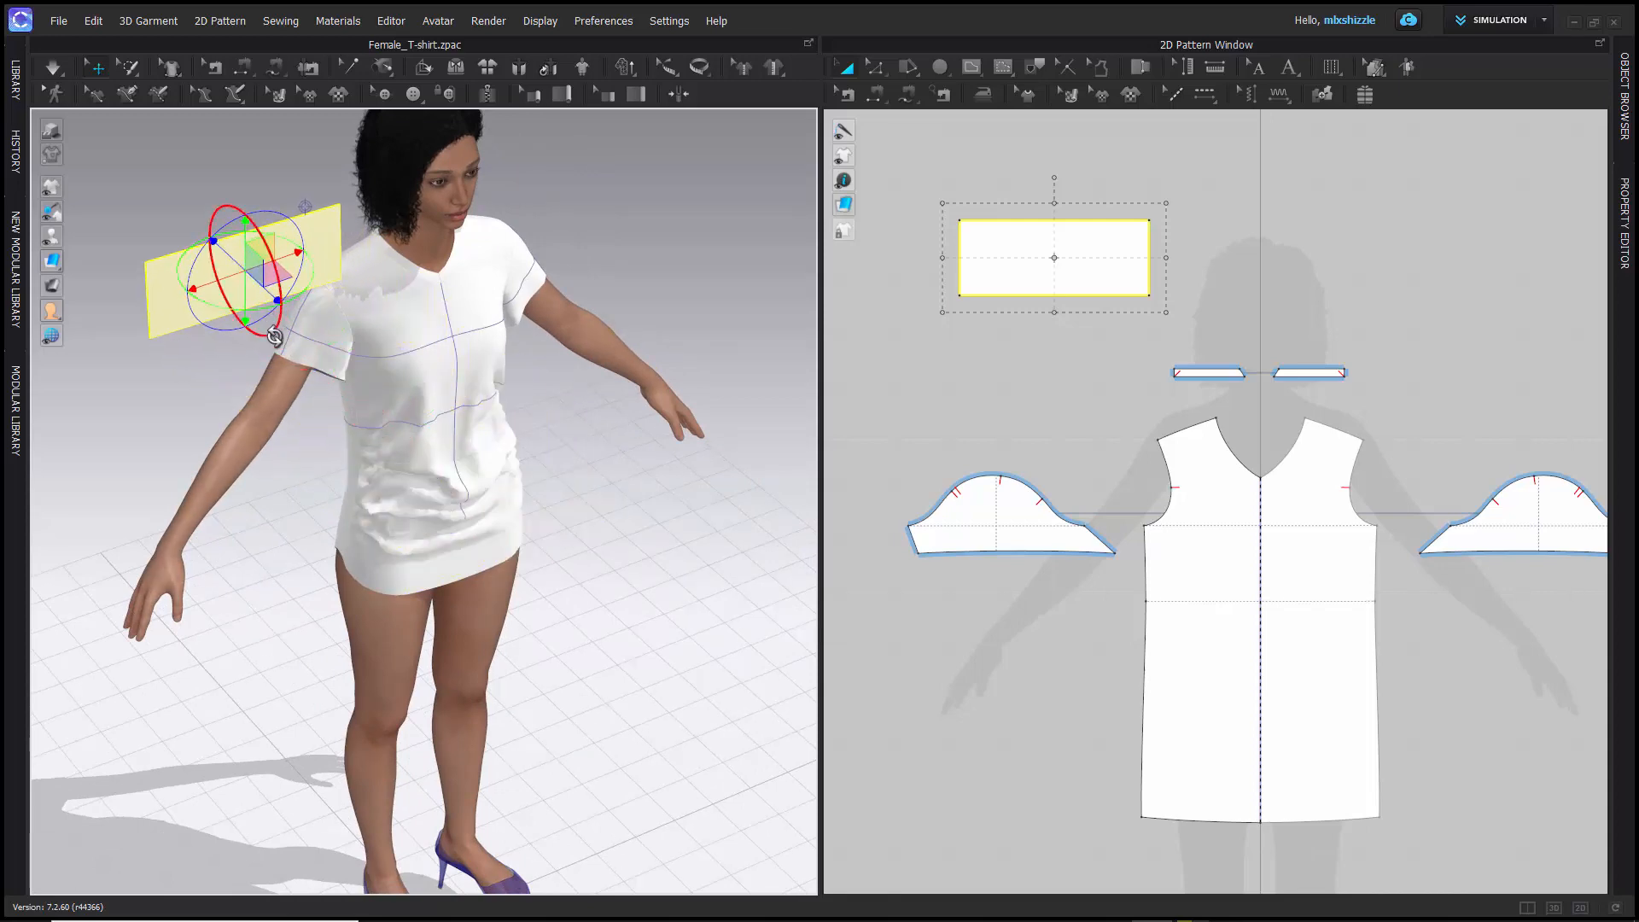
# - Try rotating the rectangle pattern about its red axis in the top view, and undo the rotation
pyautogui.press('5')
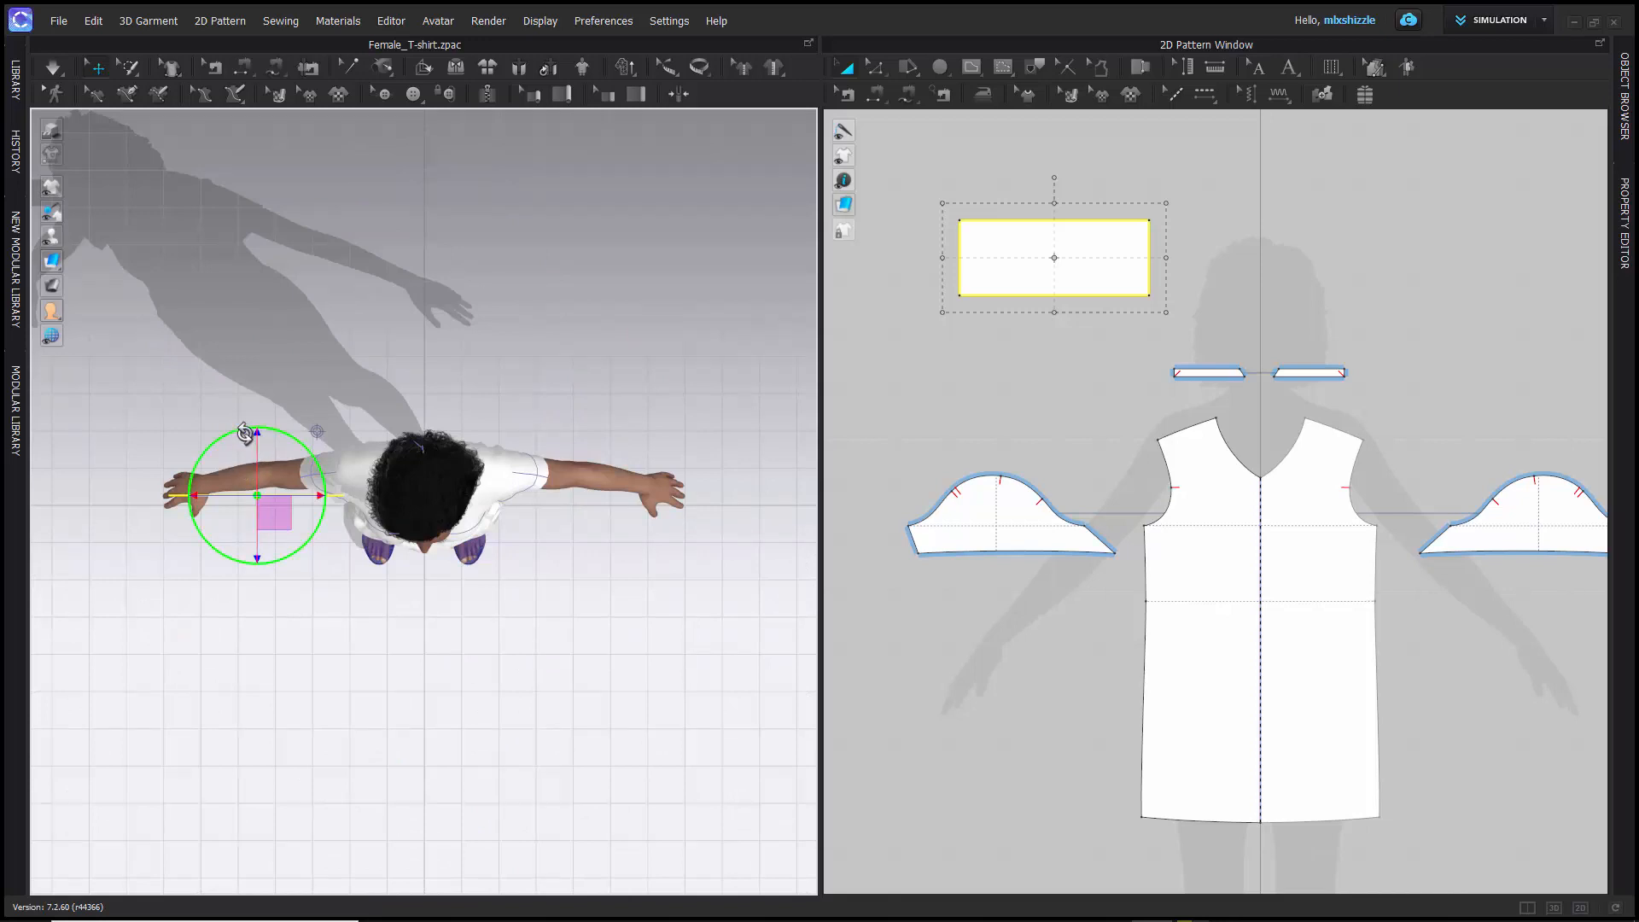
pyautogui.moveTo(257, 435); pyautogui.dragTo(365, 499)
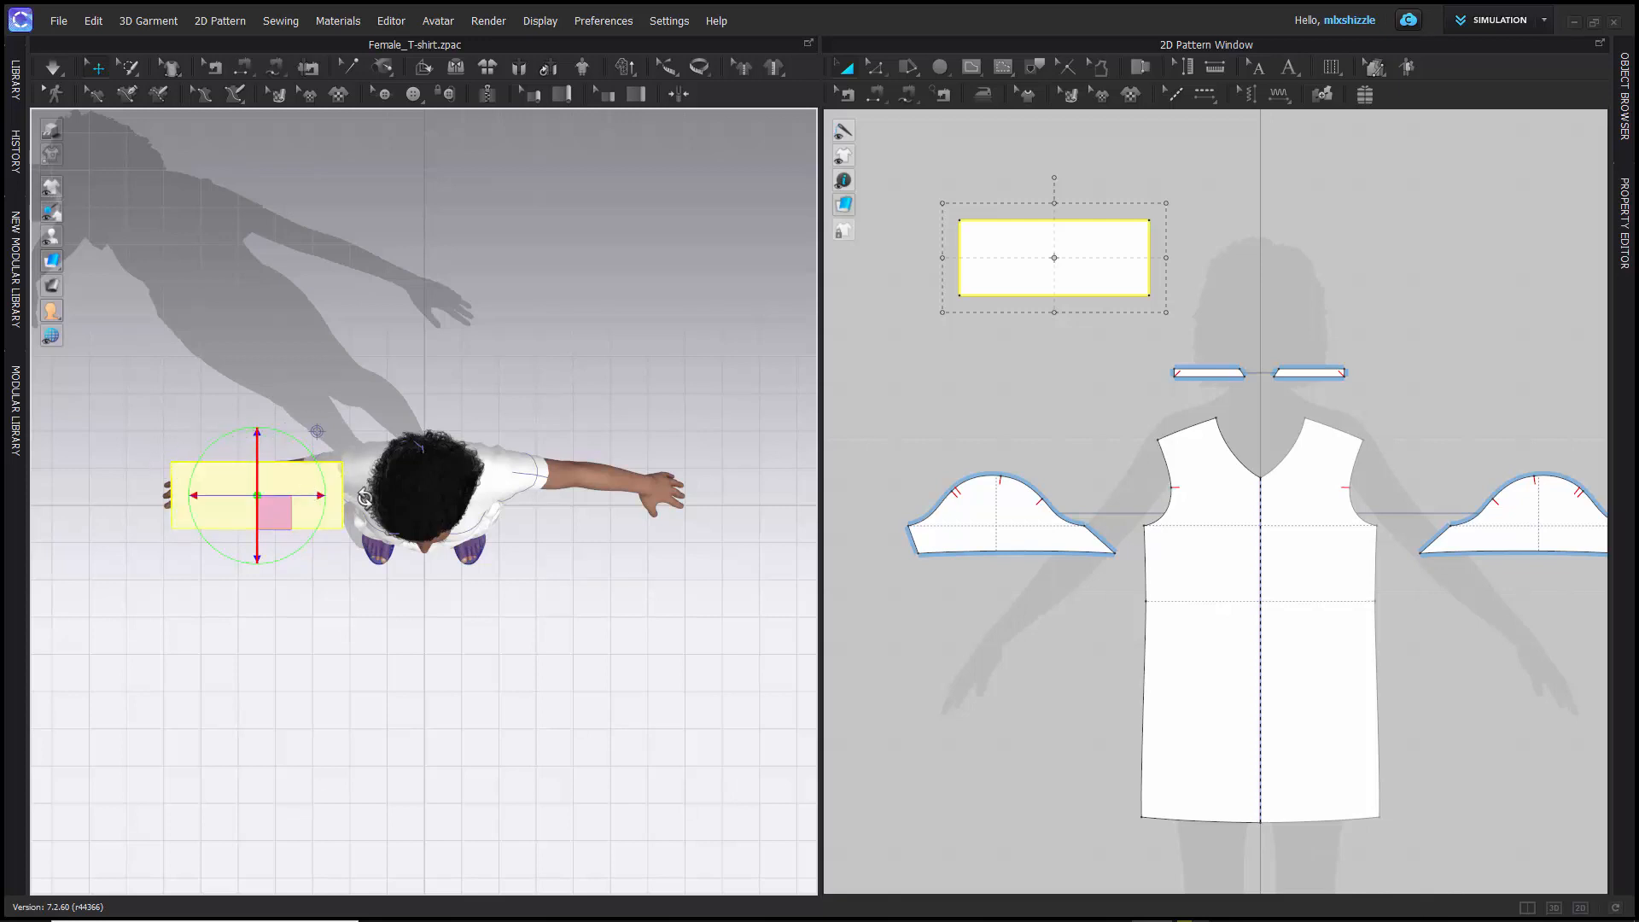
pyautogui.hotkey('ctrl', 'z')
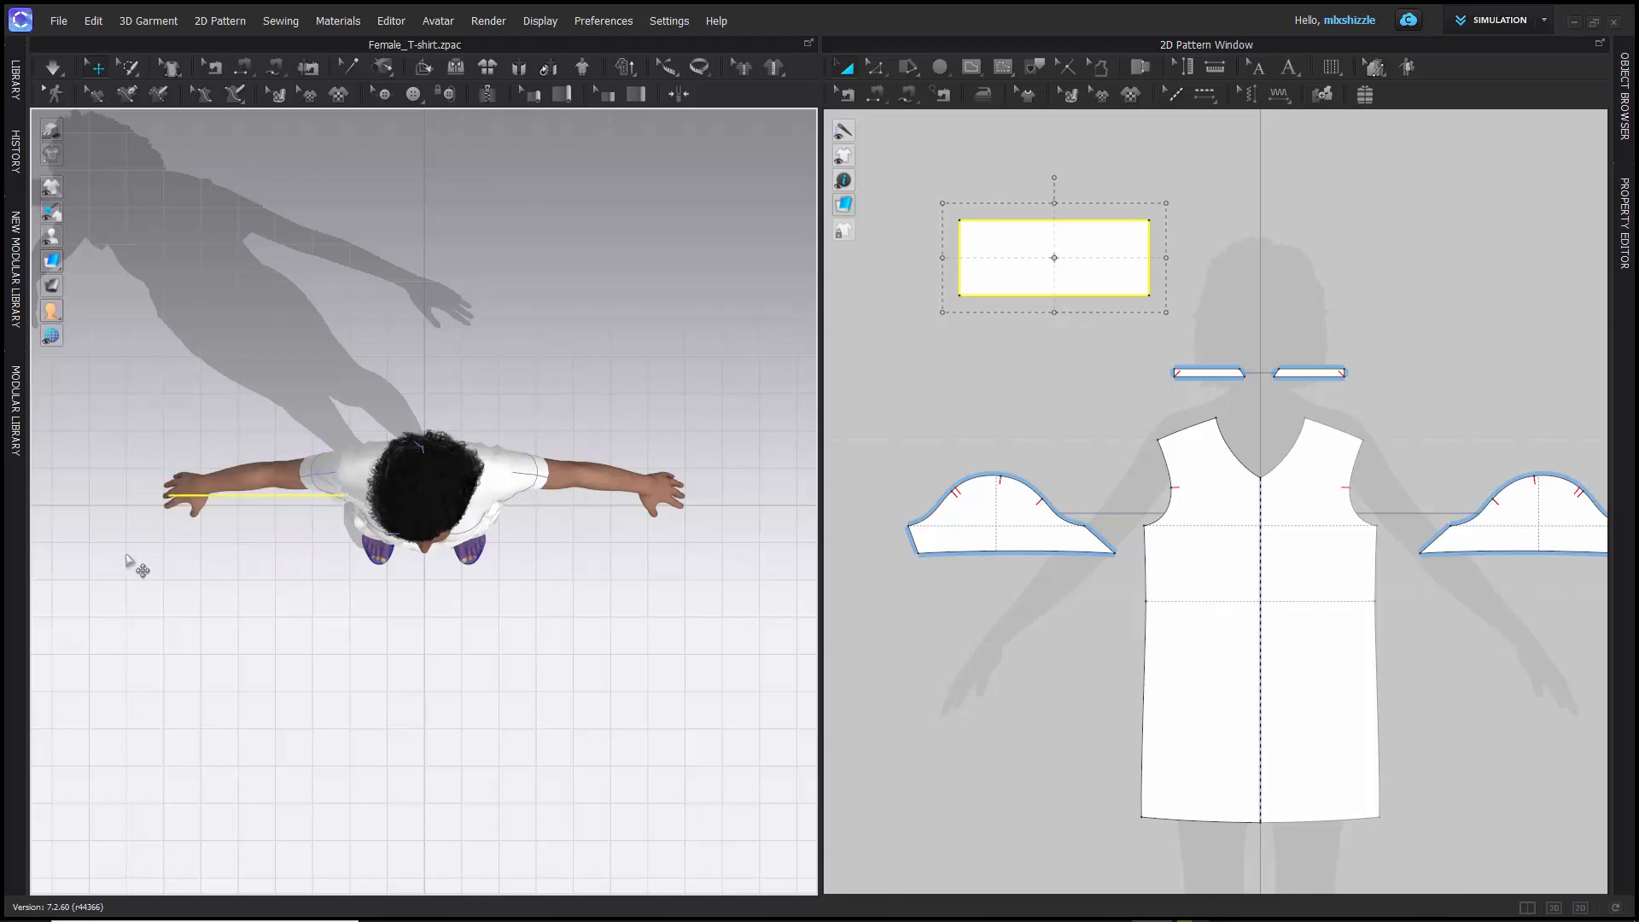
# - Reselect the rectangle pattern in 3D and rotate it about its red axis until it lies nearly flat at shoulder height
pyautogui.moveTo(77, 595); pyautogui.dragTo(246, 458, button='right')
pyautogui.click(254, 487)
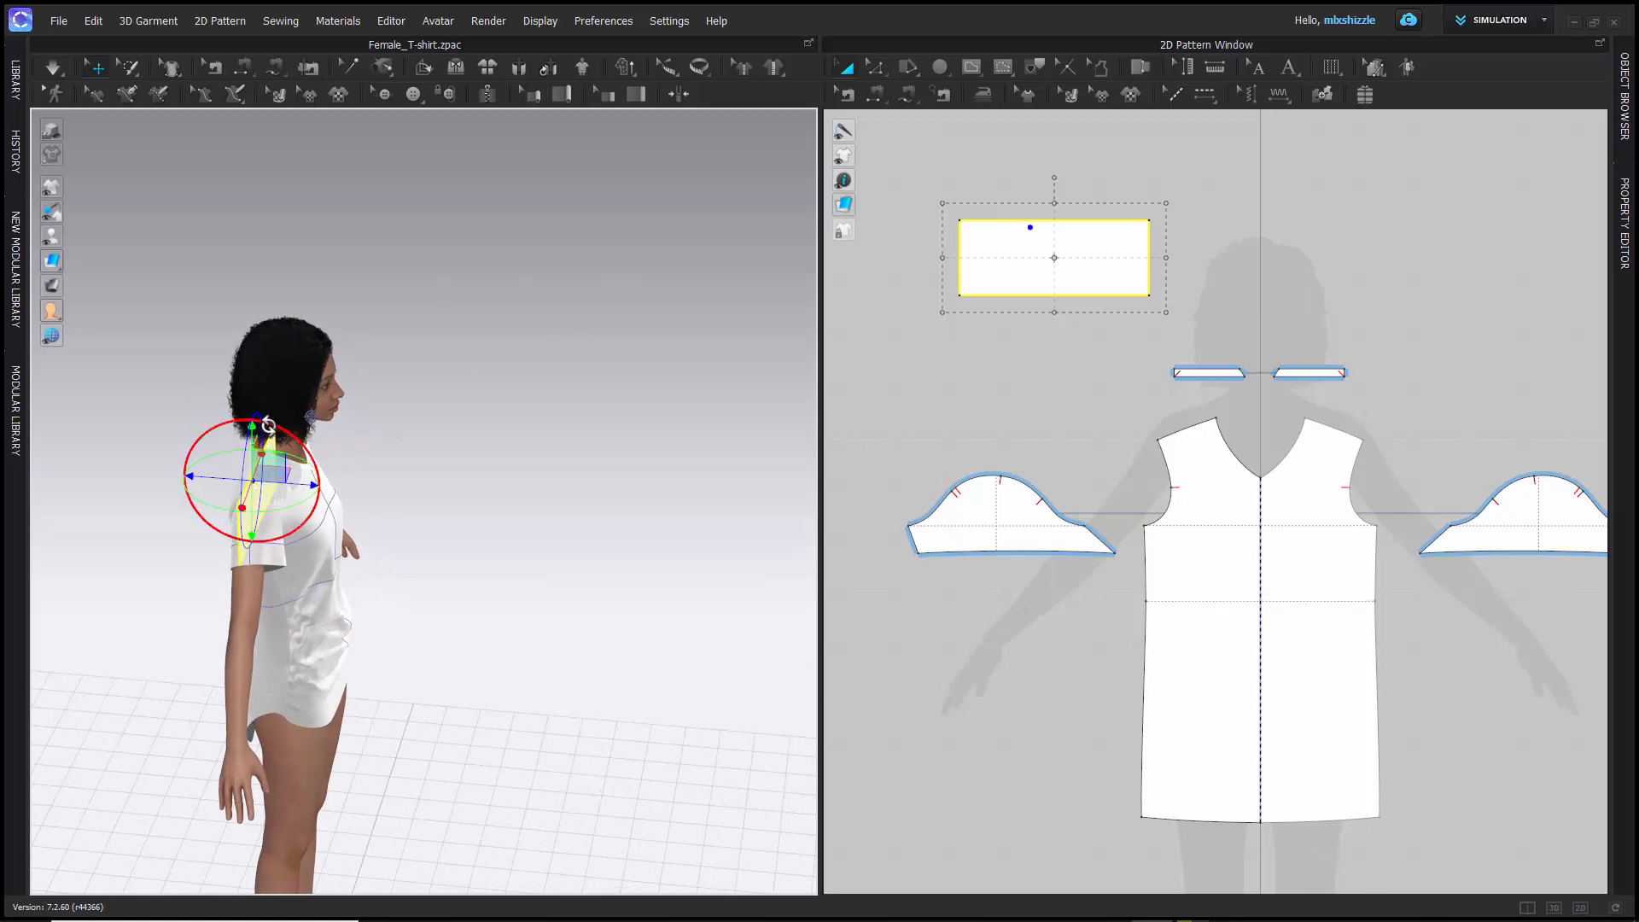
pyautogui.moveTo(468, 432); pyautogui.dragTo(406, 445, button='right')
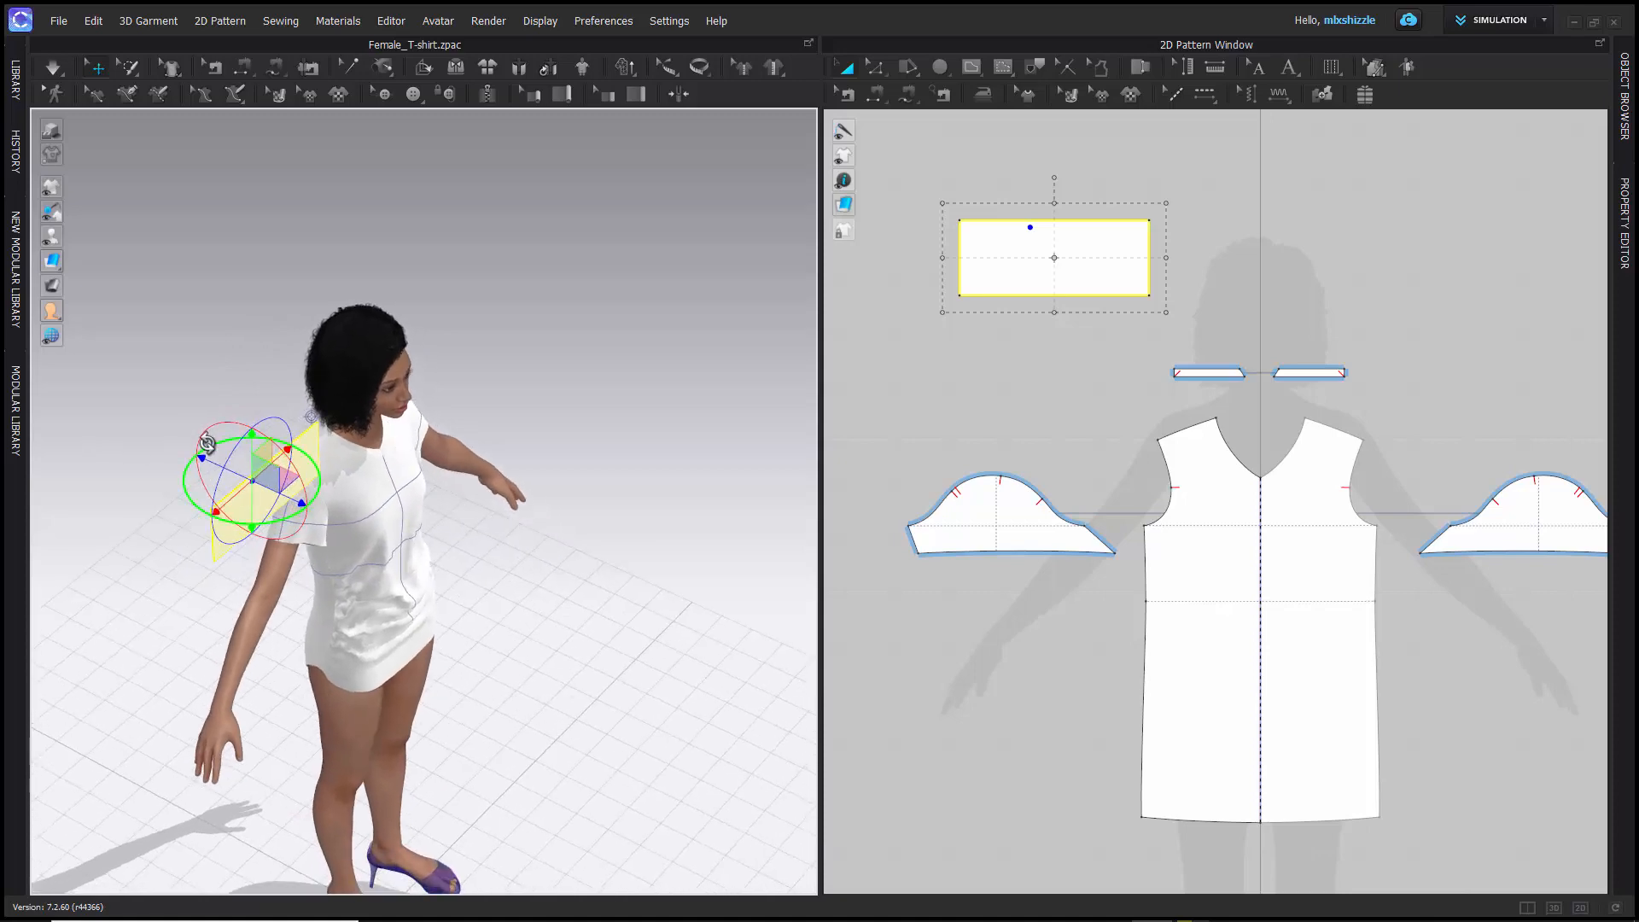
pyautogui.moveTo(120, 413); pyautogui.dragTo(158, 417, button='right')
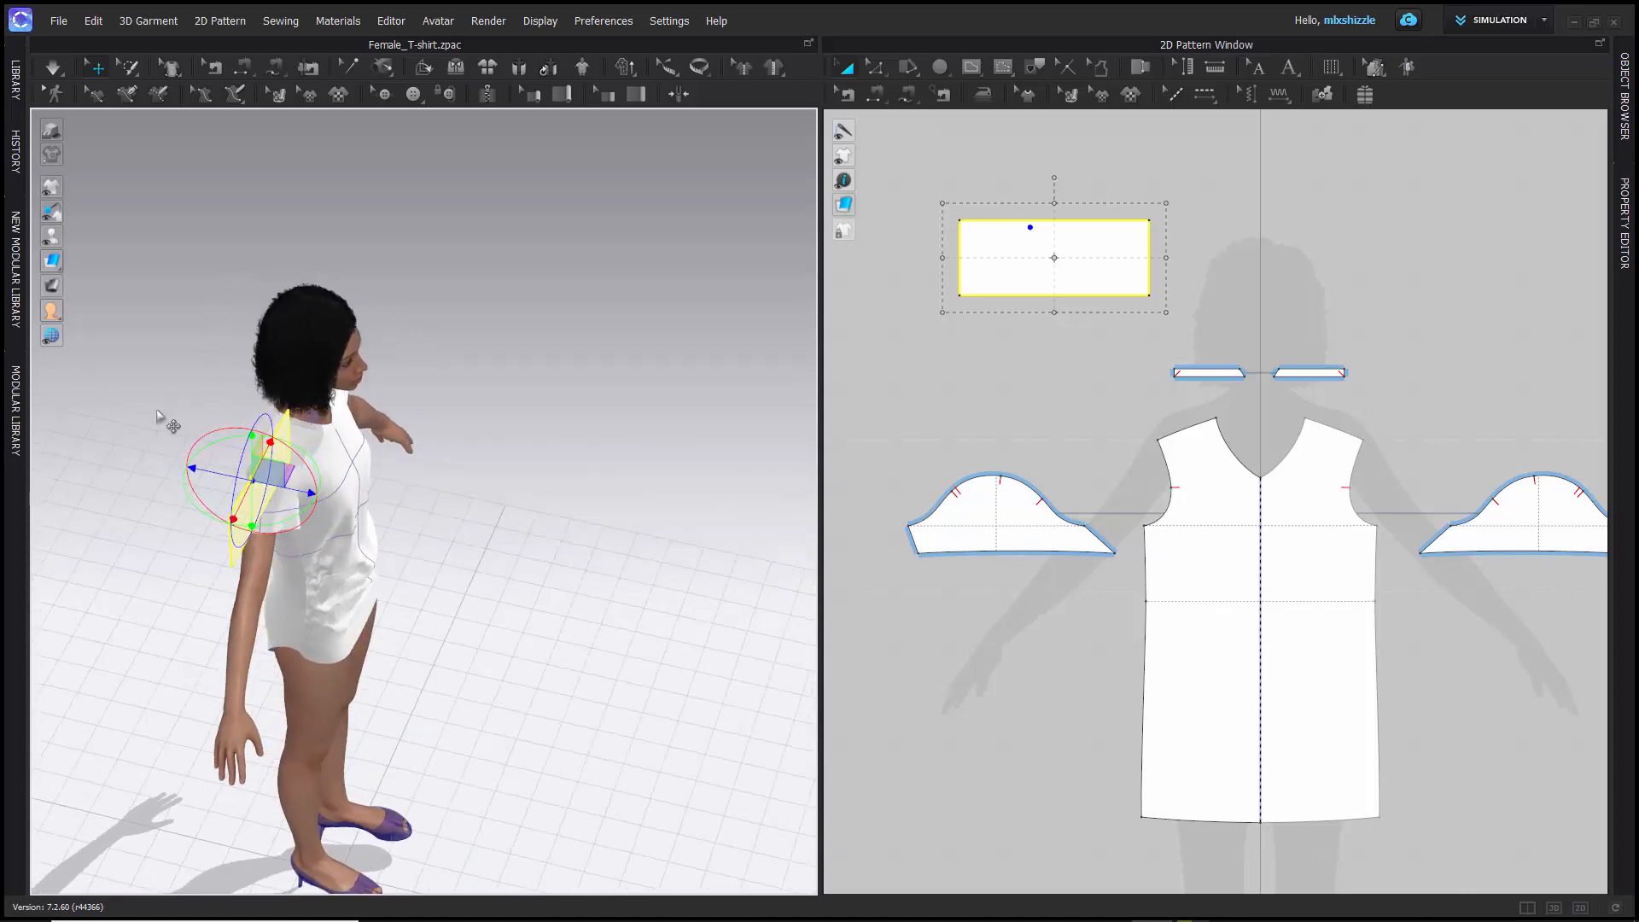
pyautogui.moveTo(205, 431); pyautogui.dragTo(57, 586)
pyautogui.moveTo(128, 549); pyautogui.dragTo(329, 566, button='middle')
pyautogui.moveTo(409, 537); pyautogui.dragTo(437, 493, button='right')
pyautogui.scroll(-3, 438, 497)
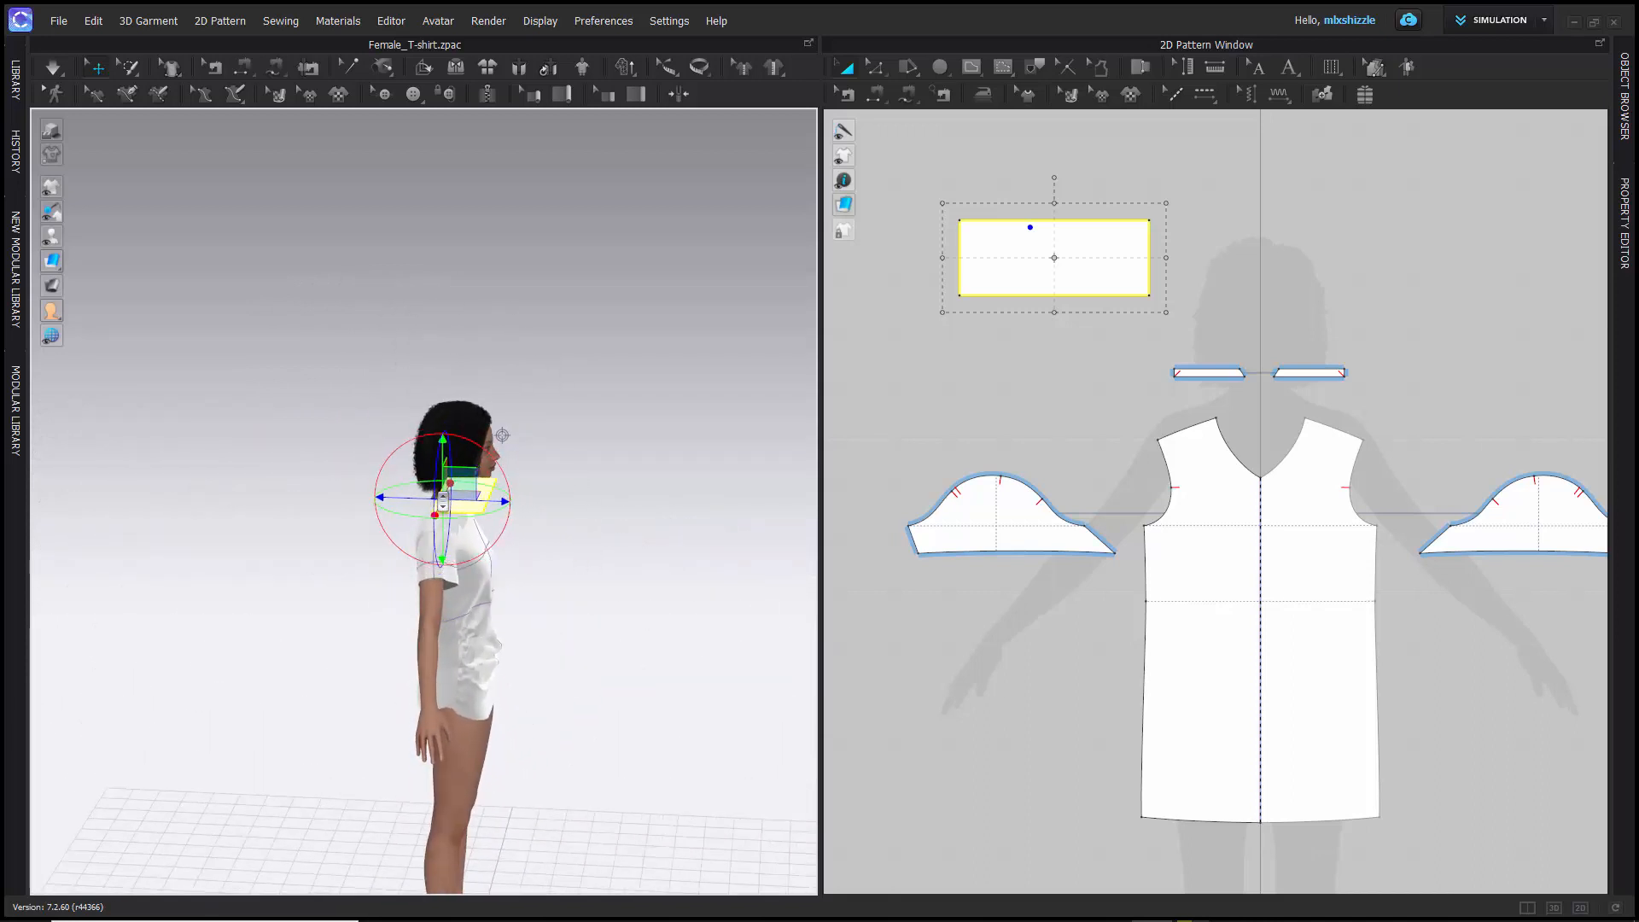
pyautogui.scroll(5, 442, 501)
pyautogui.moveTo(302, 472); pyautogui.dragTo(289, 509, button='right')
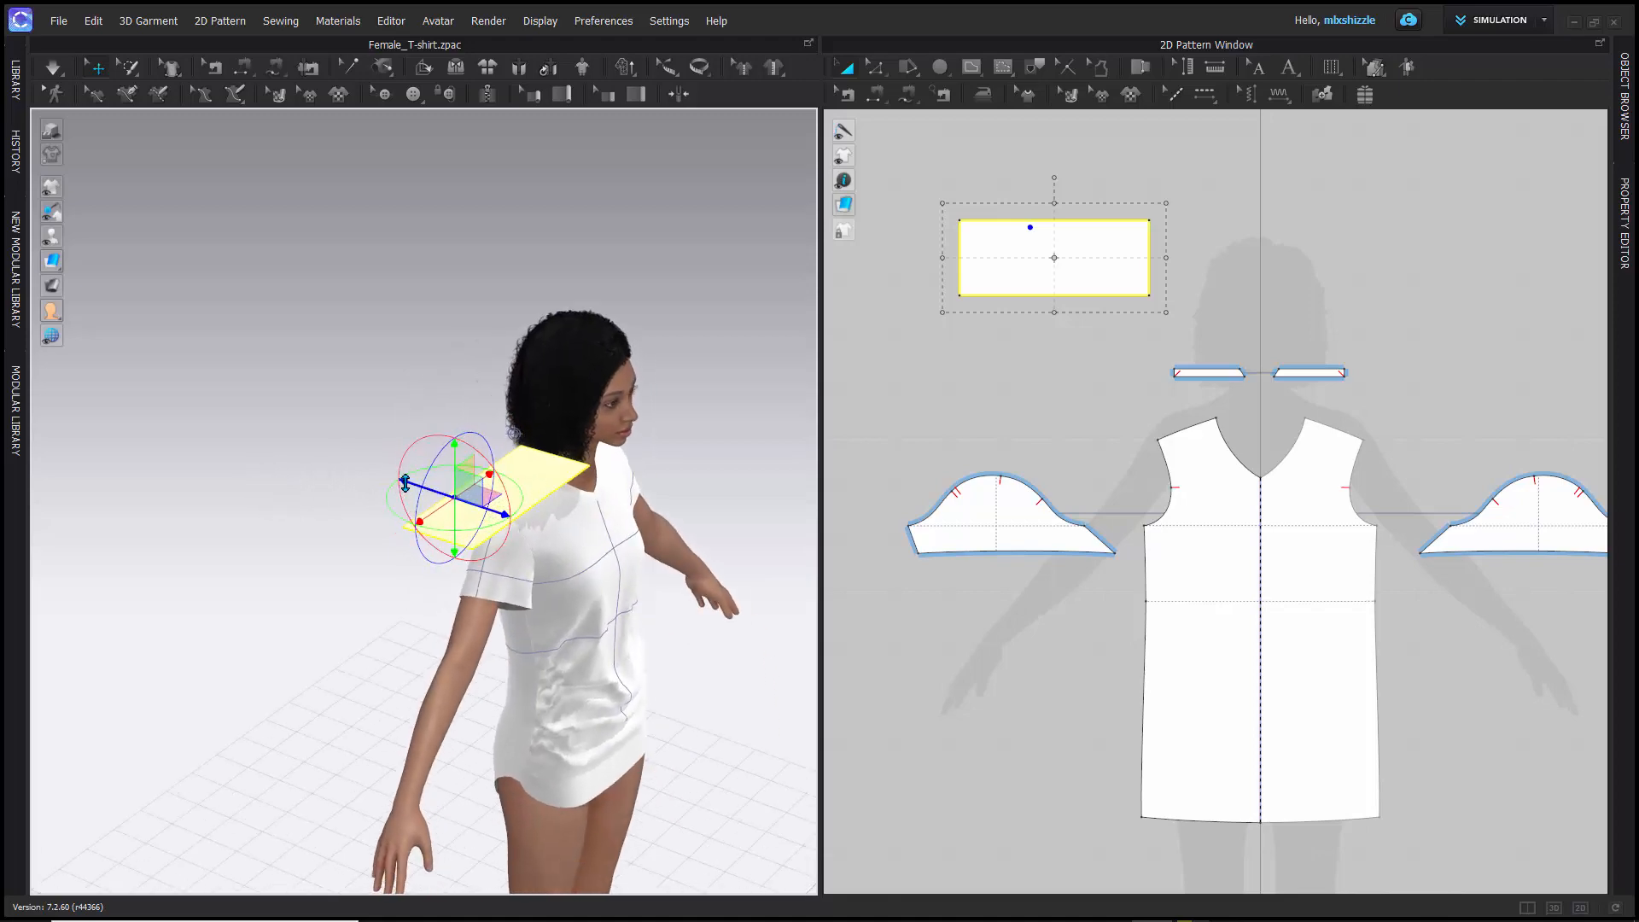
# - Shift the flat rectangle pattern toward the avatar's back along the blue gizmo axis in two small moves
pyautogui.moveTo(403, 480); pyautogui.dragTo(366, 466)
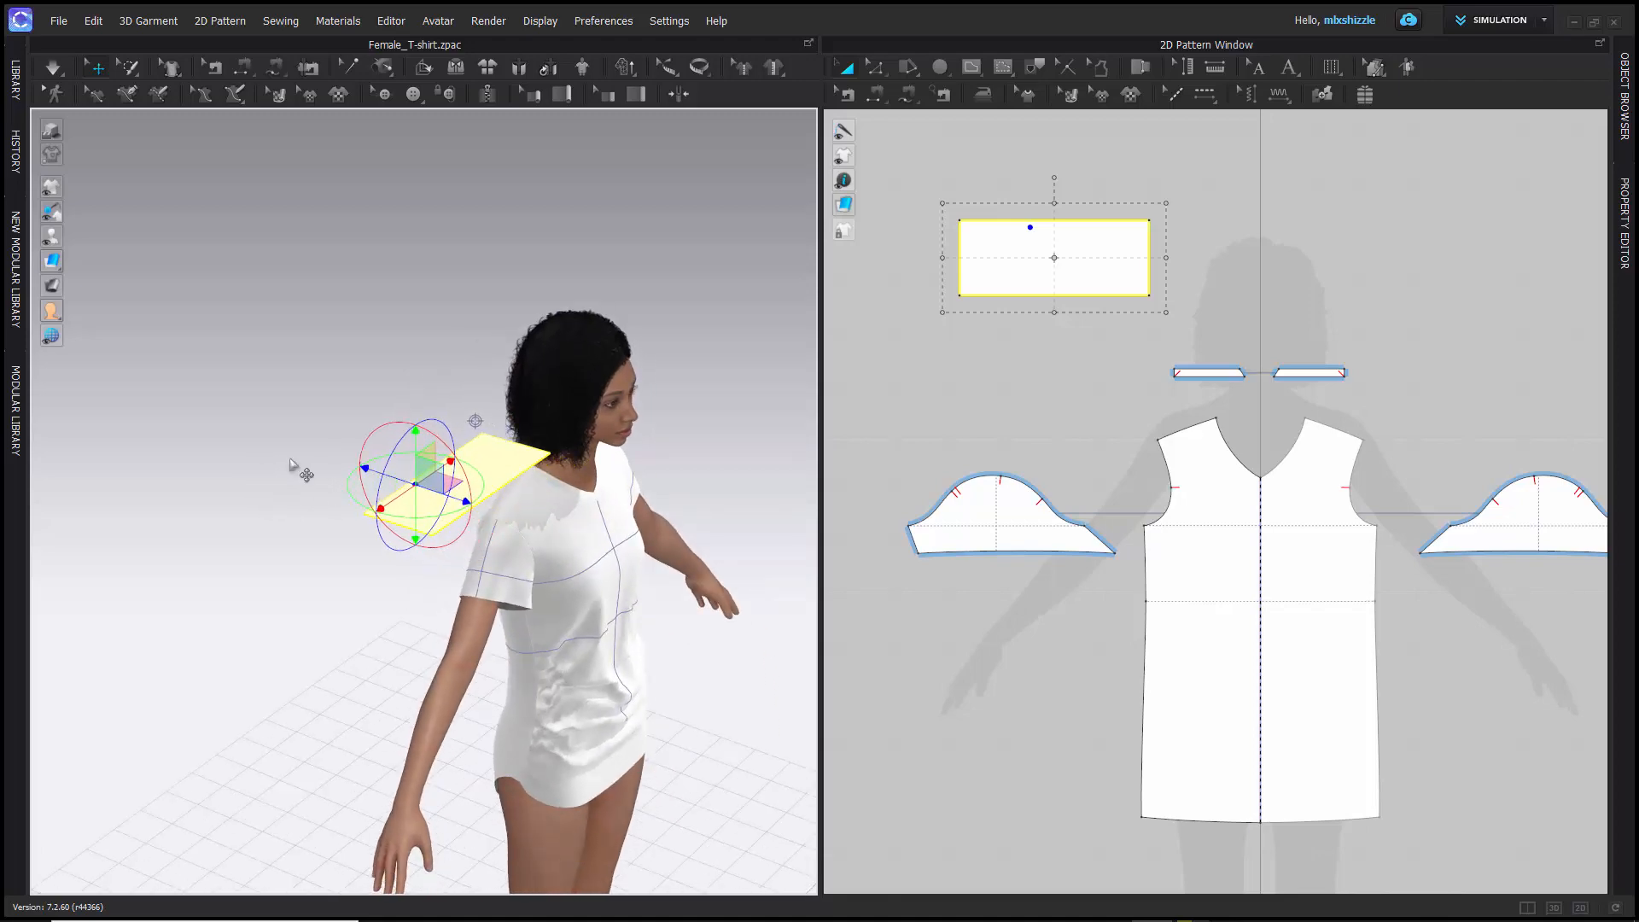
pyautogui.moveTo(256, 399); pyautogui.dragTo(325, 476, button='right')
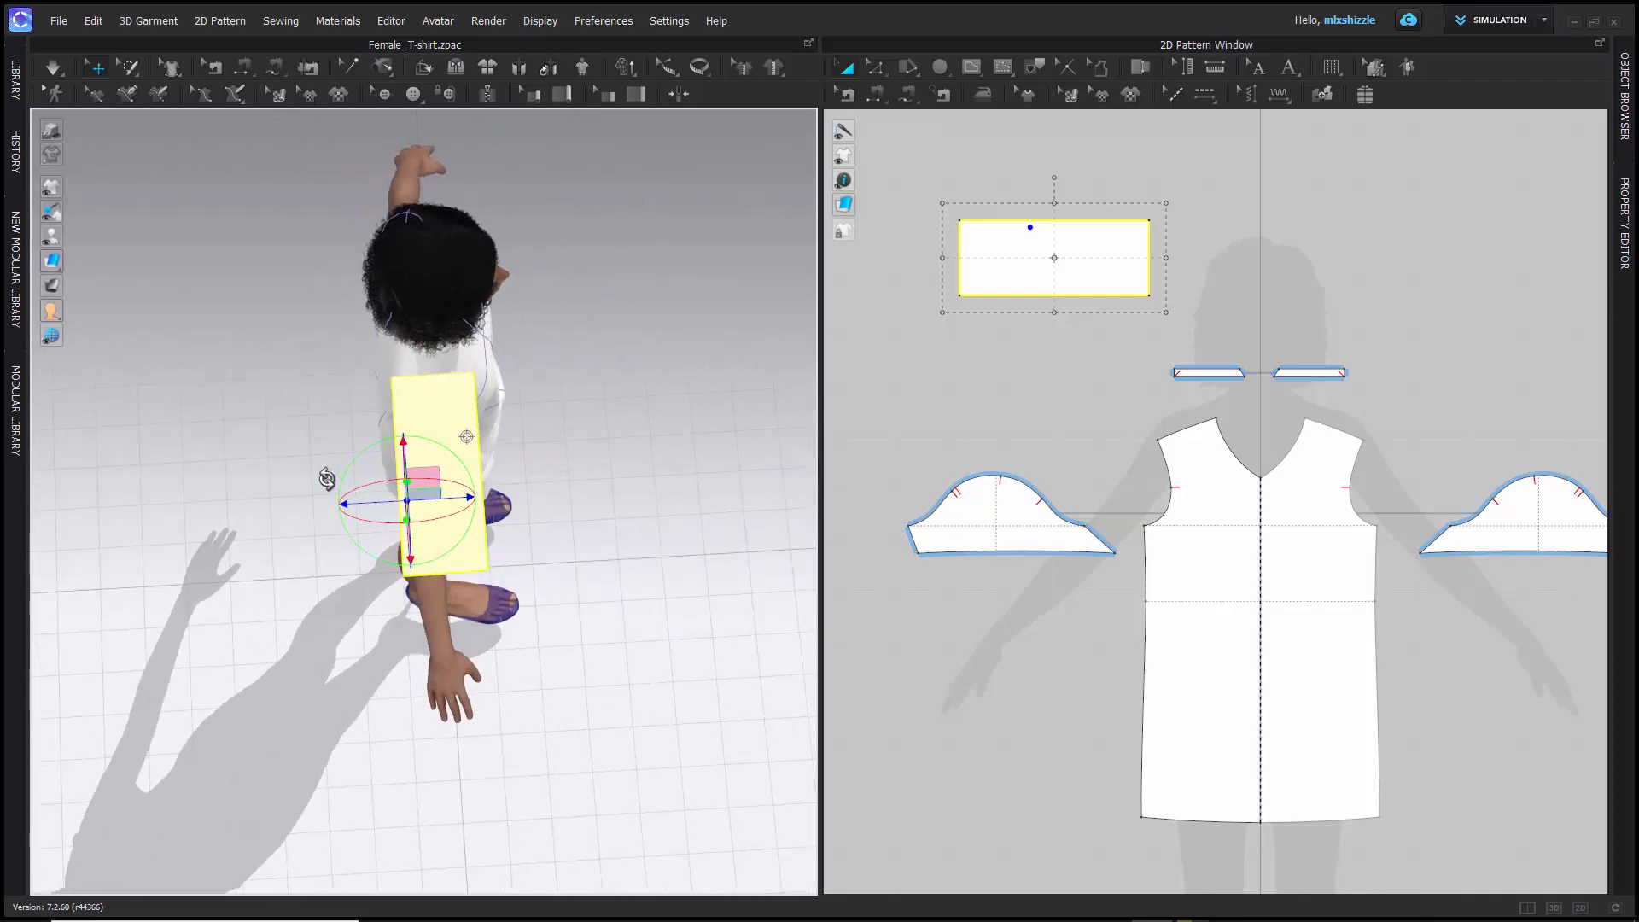
pyautogui.moveTo(340, 502); pyautogui.dragTo(327, 507)
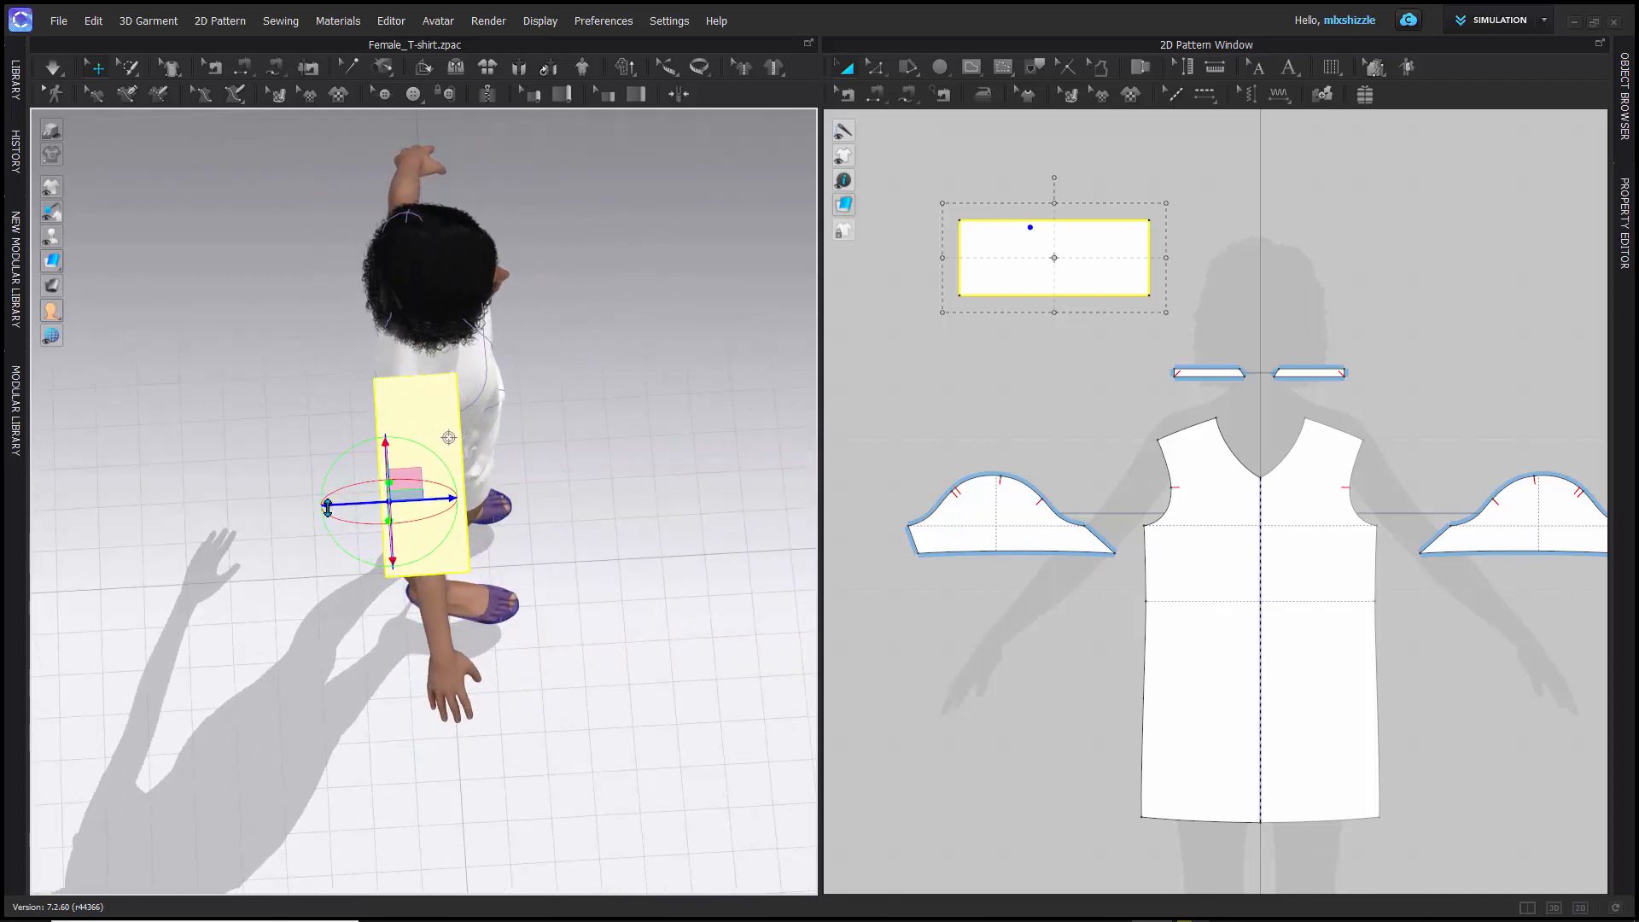
# - Lower the rectangle pattern to the avatar's right arm and rotate it about the blue axis to match the arm's slope
pyautogui.moveTo(543, 625); pyautogui.dragTo(373, 524, button='right')
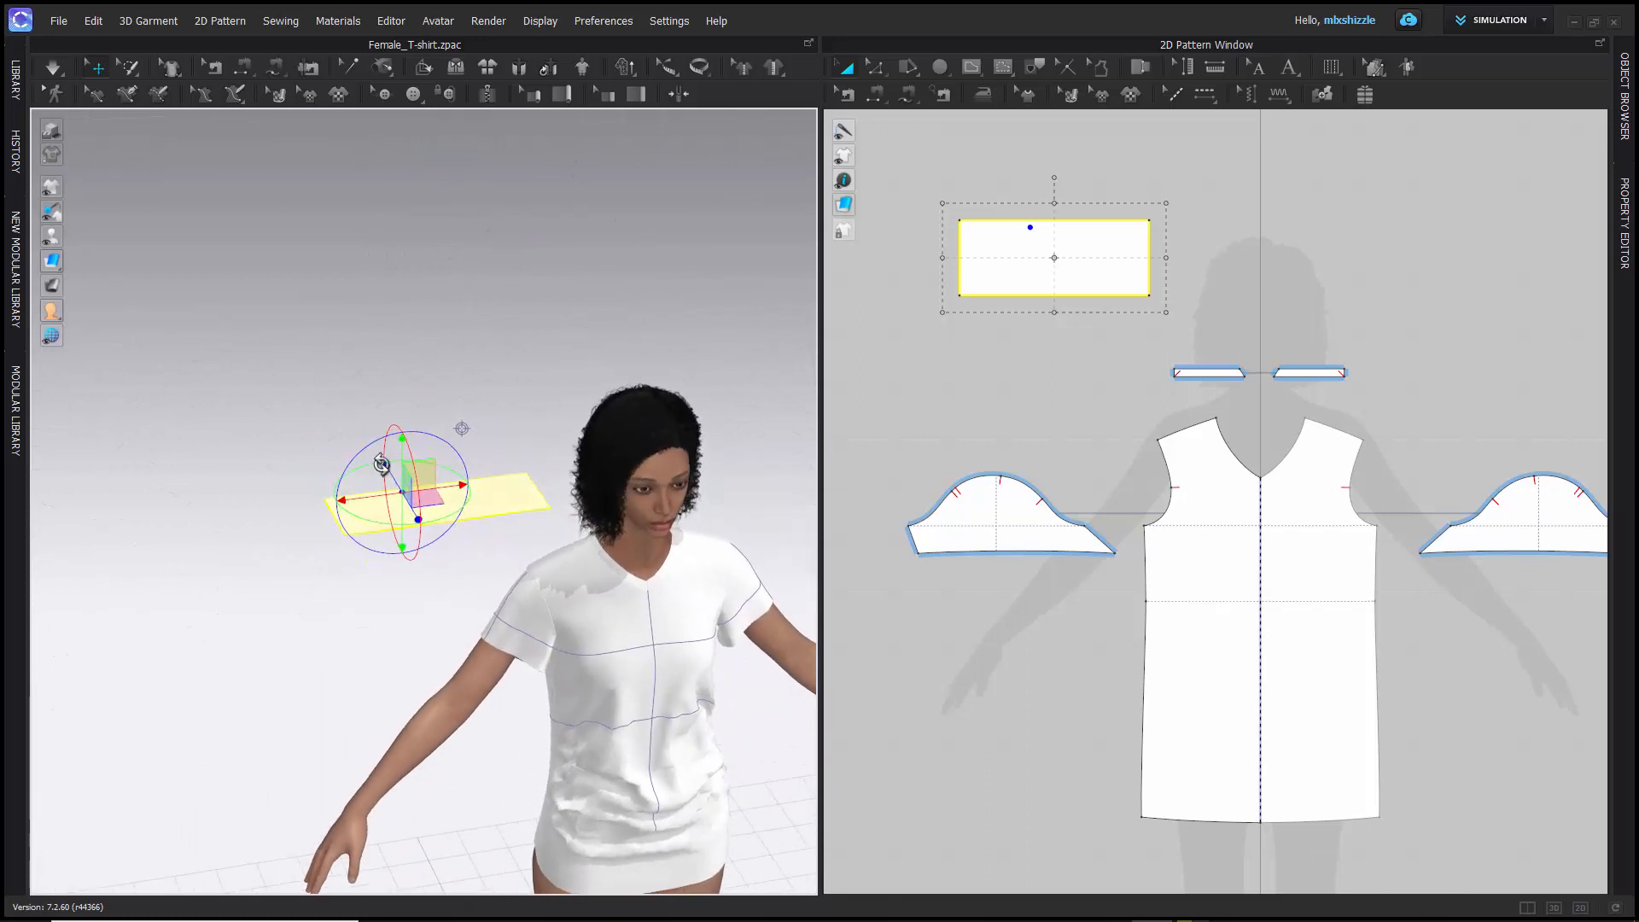
pyautogui.moveTo(400, 444); pyautogui.dragTo(323, 705)
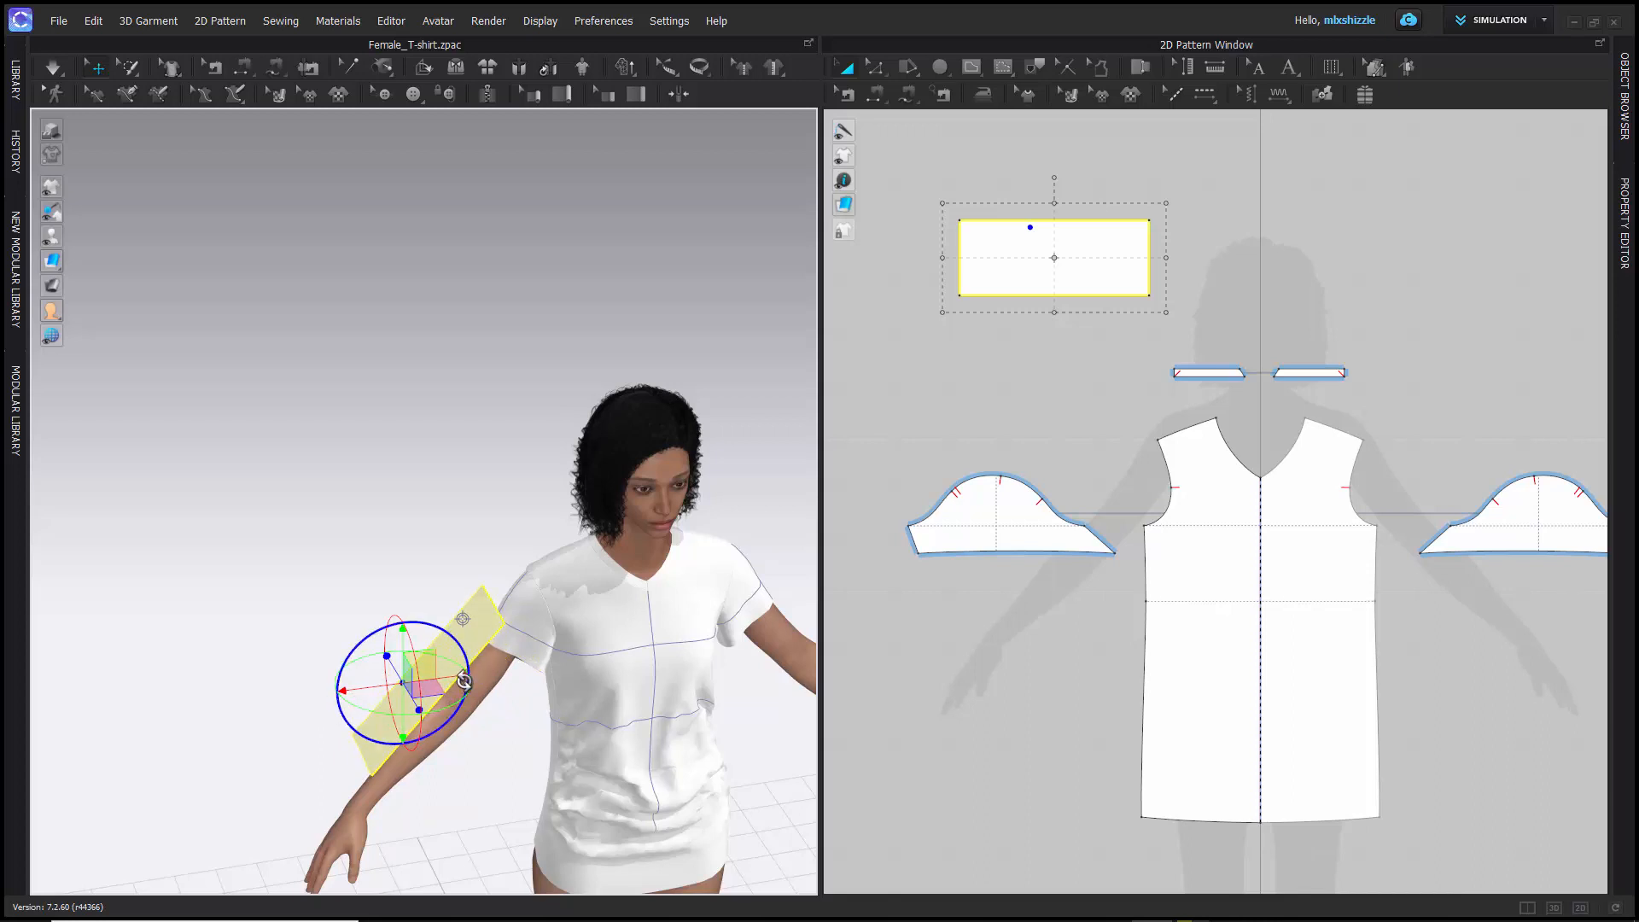
pyautogui.moveTo(259, 644); pyautogui.dragTo(565, 644, button='right')
# - Set the gizmo to World Coordinate, and switch it back to Screen Coordinate
pyautogui.click(593, 24)
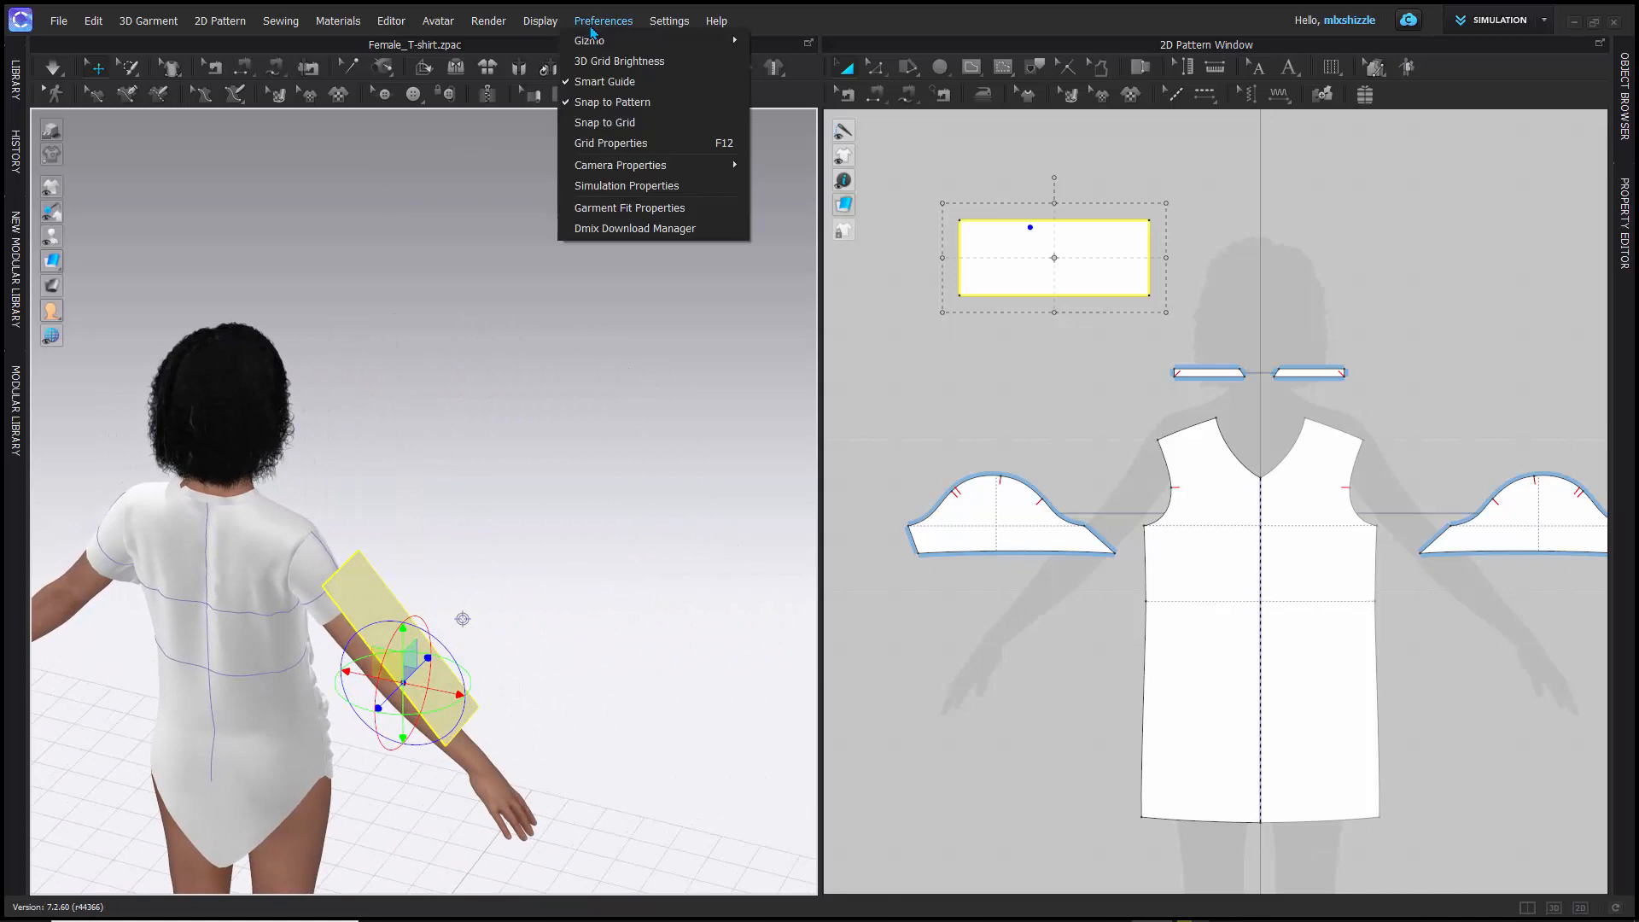
pyautogui.moveTo(597, 40)
pyautogui.click(776, 82)
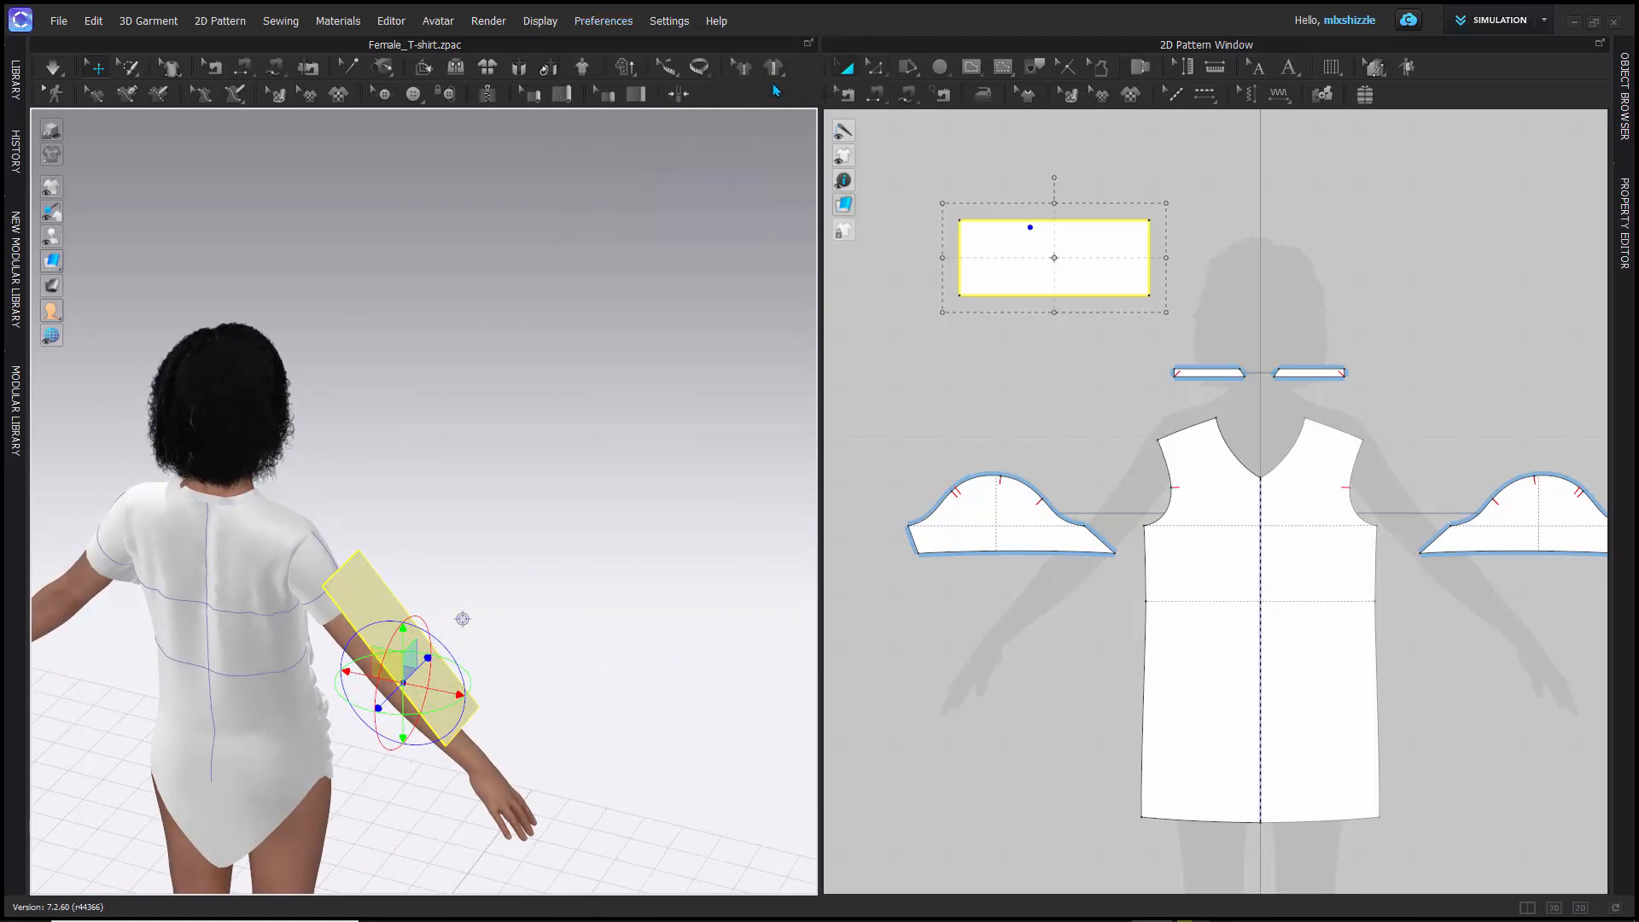
pyautogui.click(627, 22)
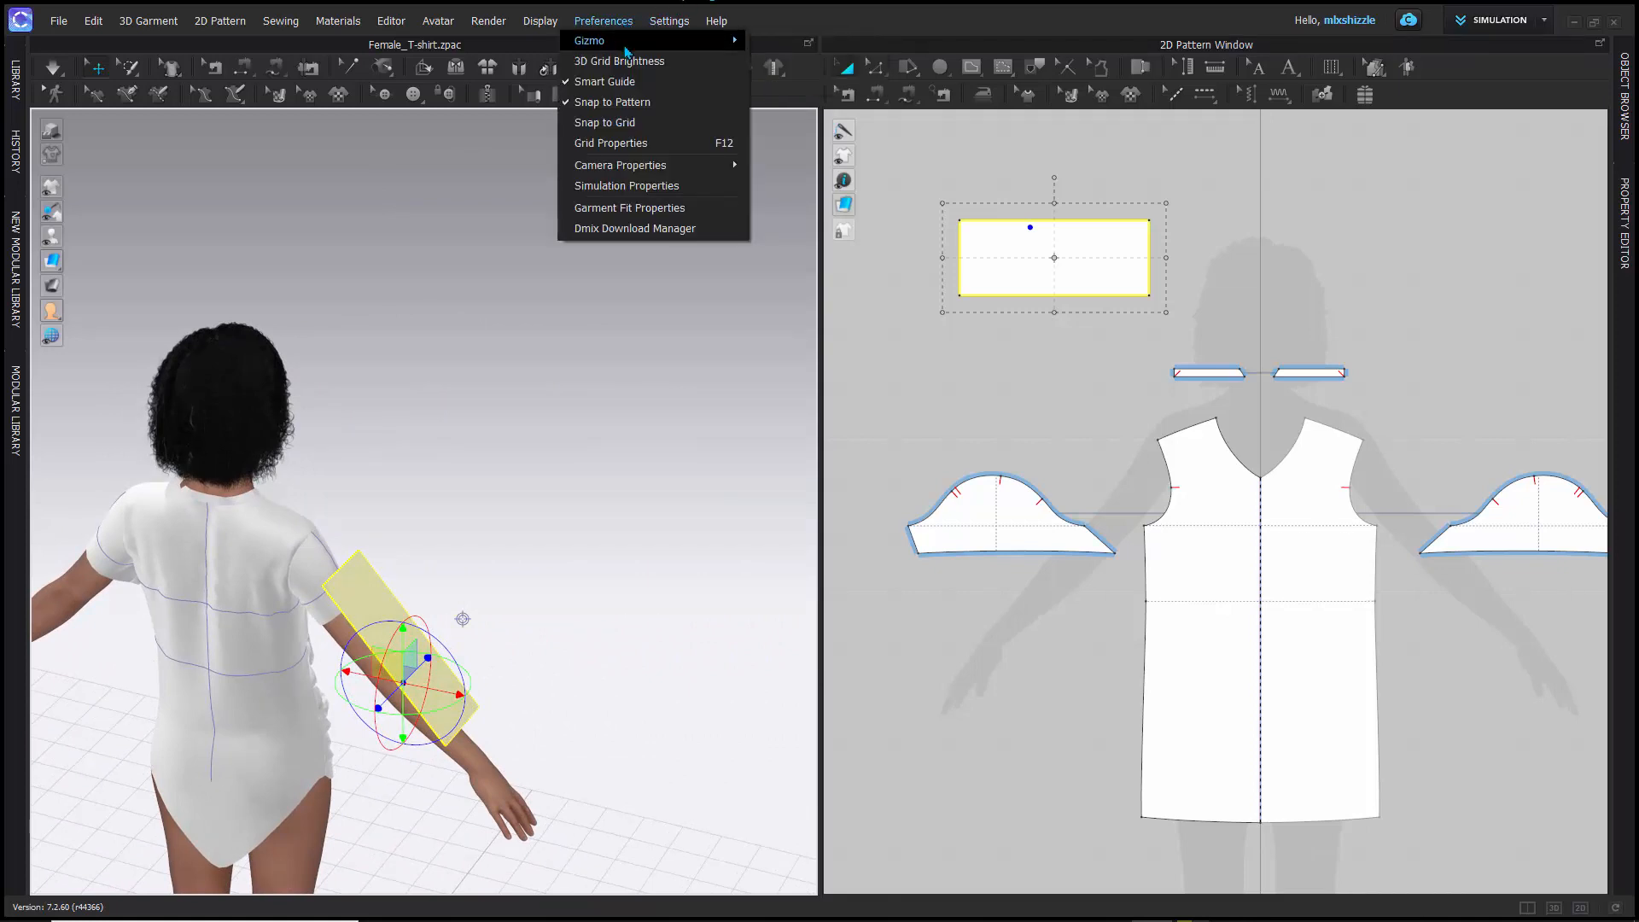
pyautogui.moveTo(683, 42)
pyautogui.click(784, 47)
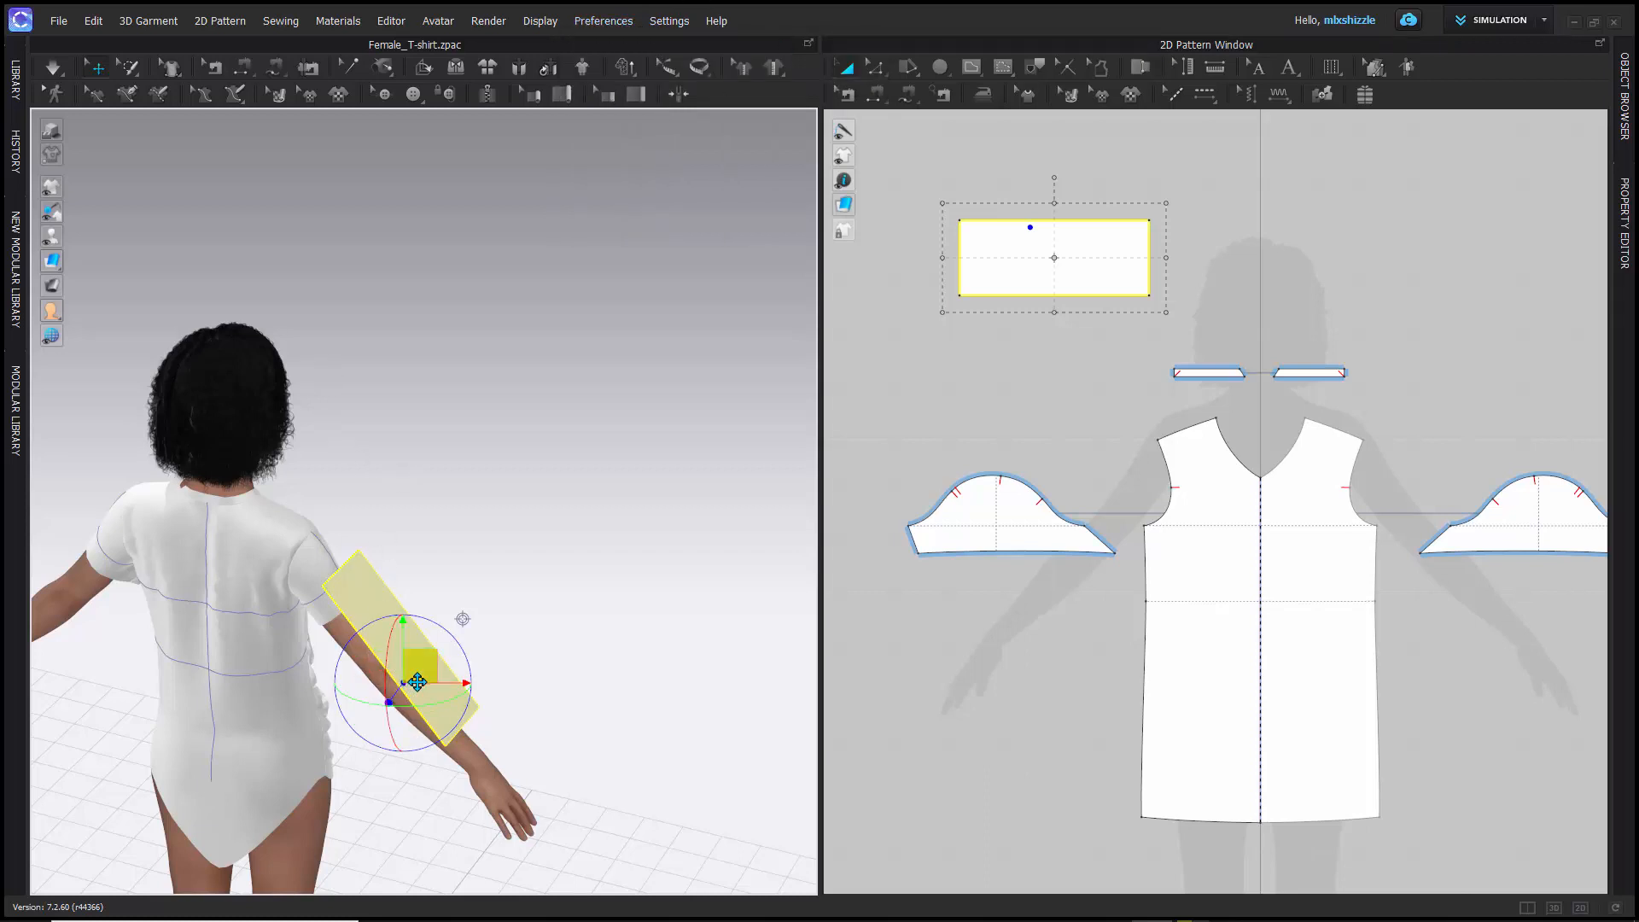
# - Move the rectangle pattern slightly down along the avatar's right arm using the gizmo's central square
pyautogui.moveTo(416, 682); pyautogui.dragTo(442, 705)
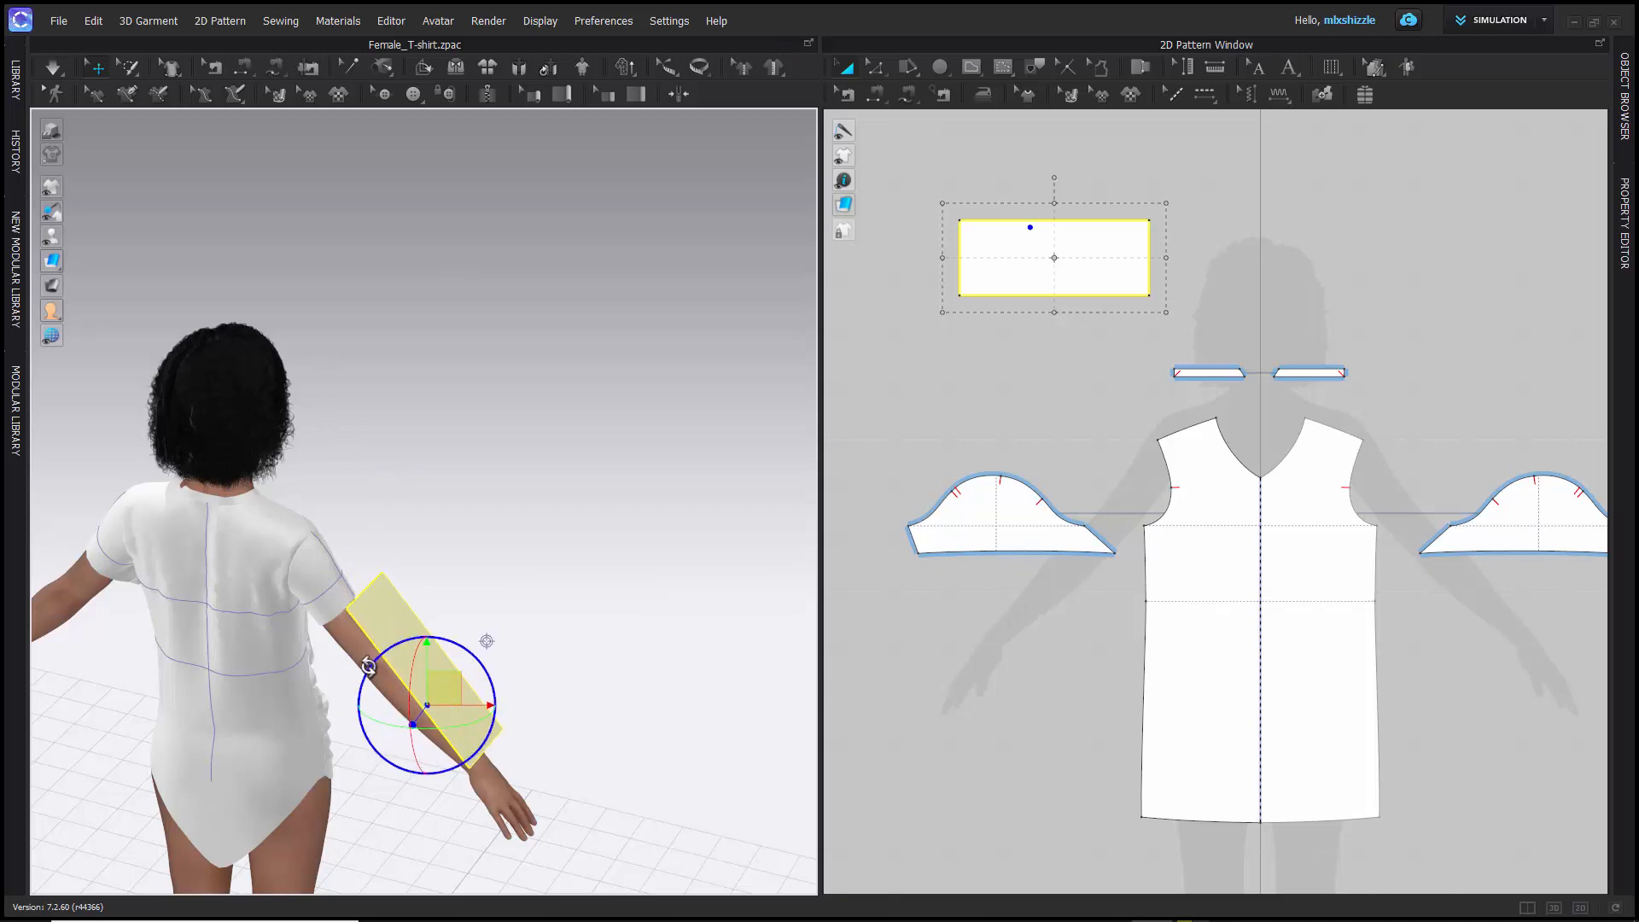
pyautogui.moveTo(416, 589)
pyautogui.mouseDown(button='right')
pyautogui.moveTo(395, 575)
pyautogui.moveTo(413, 574)
pyautogui.mouseUp(button='right')
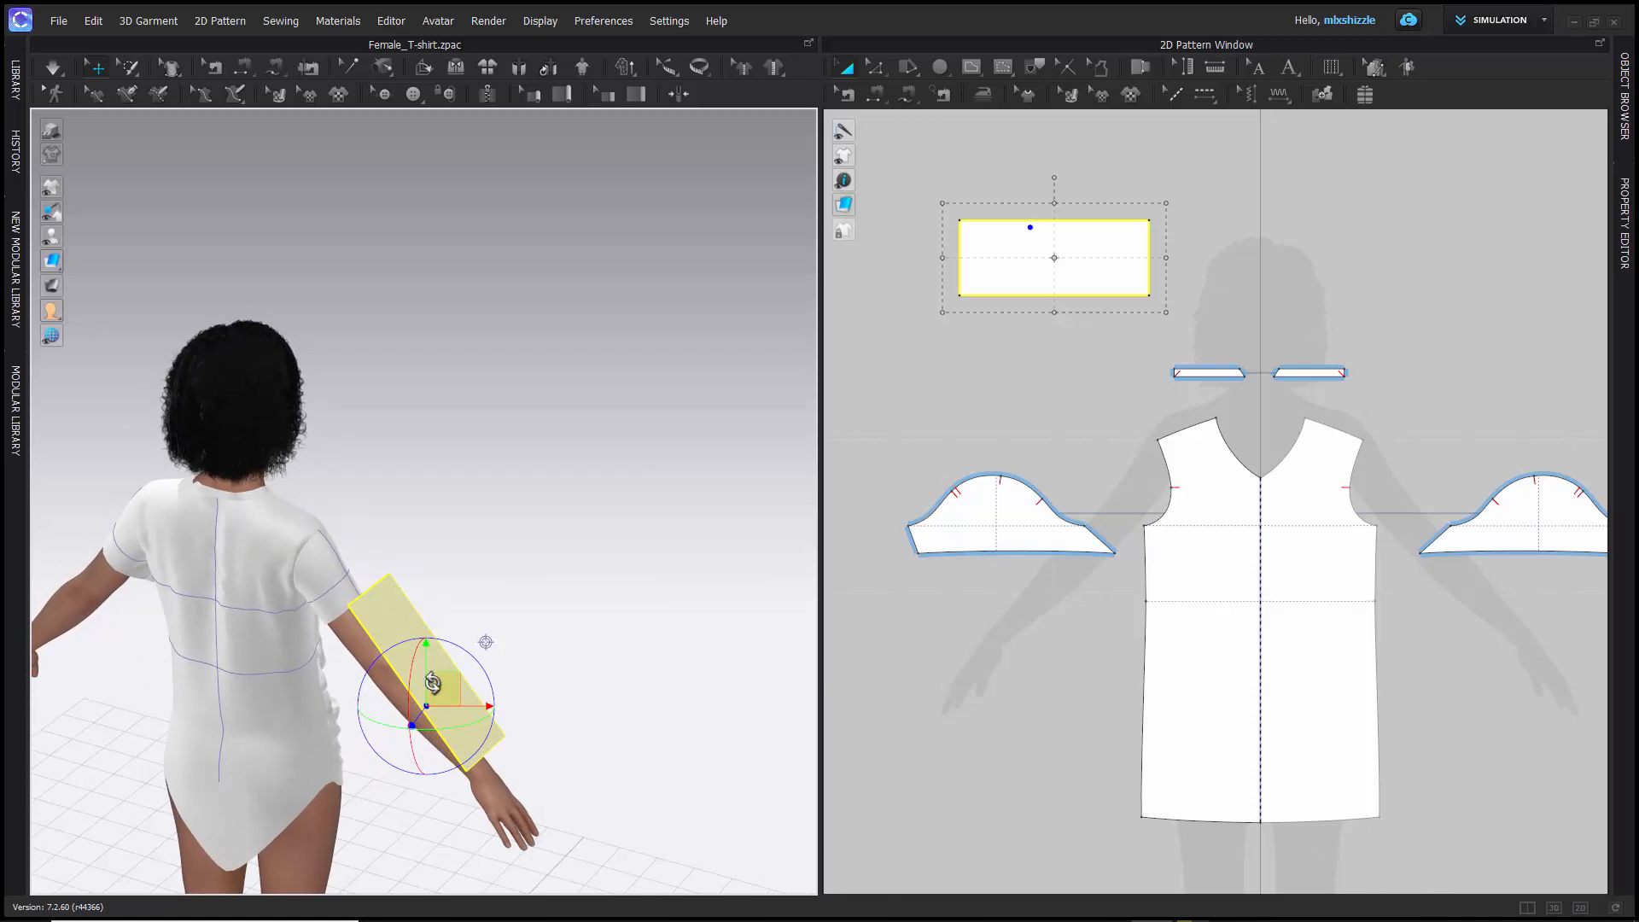
pyautogui.scroll(5, 424, 698)
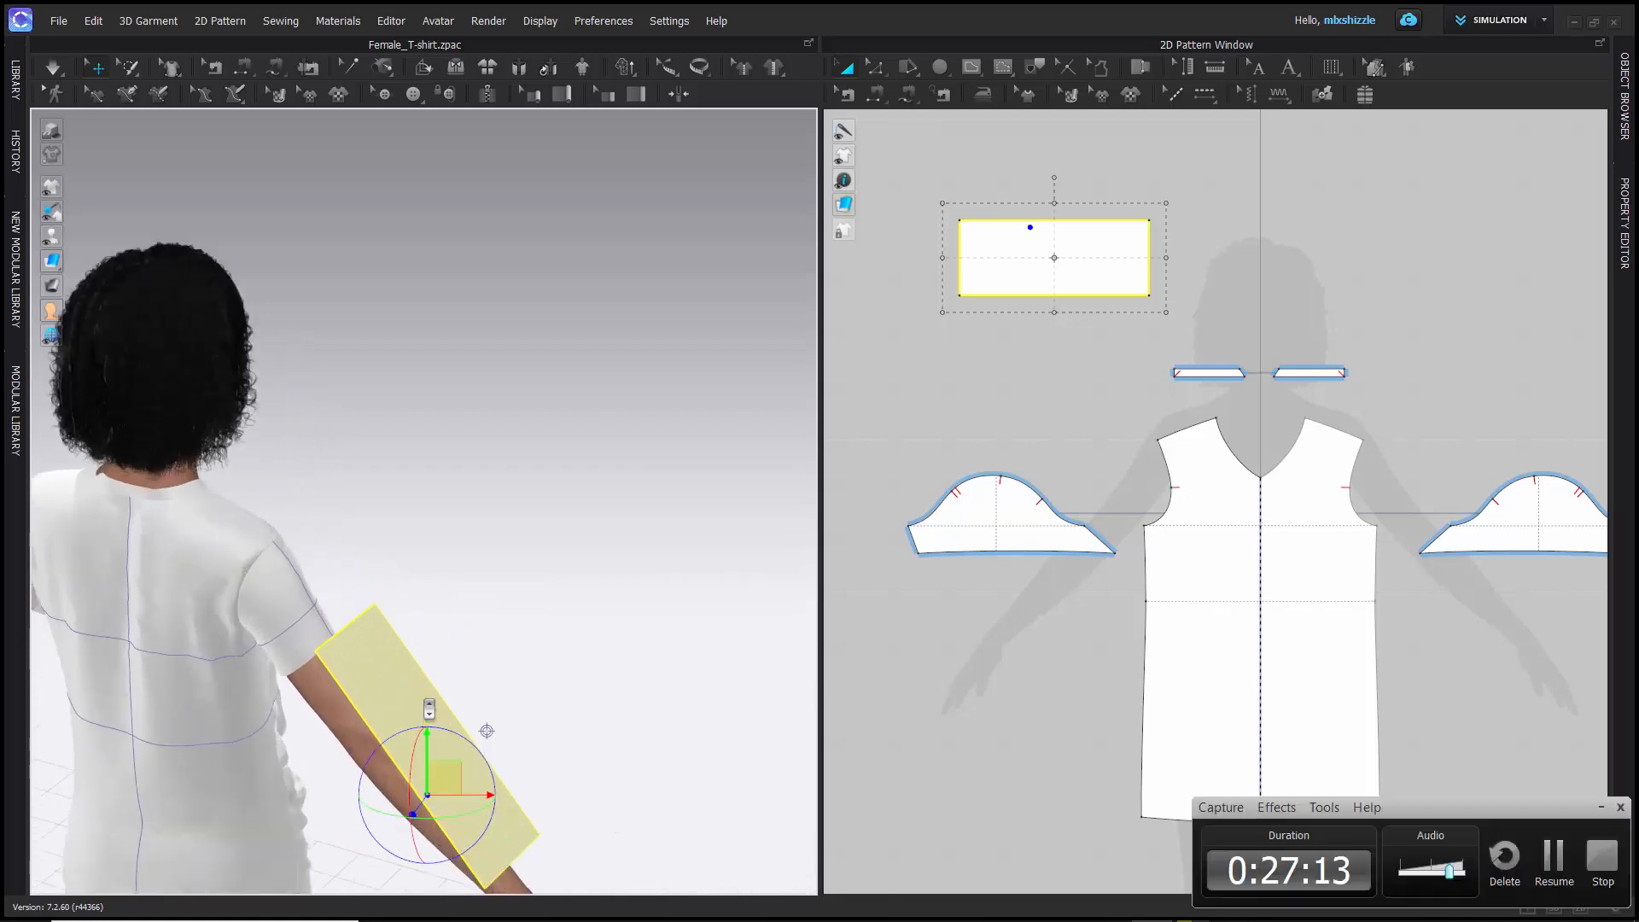
# - Simulate the garment and watch how the unsewn rectangle pattern drapes and falls from the arm
pyautogui.moveTo(464, 621); pyautogui.dragTo(264, 622, button='right')
pyautogui.scroll(3, 219, 612)
pyautogui.scroll(-5, 220, 613)
pyautogui.press('space')
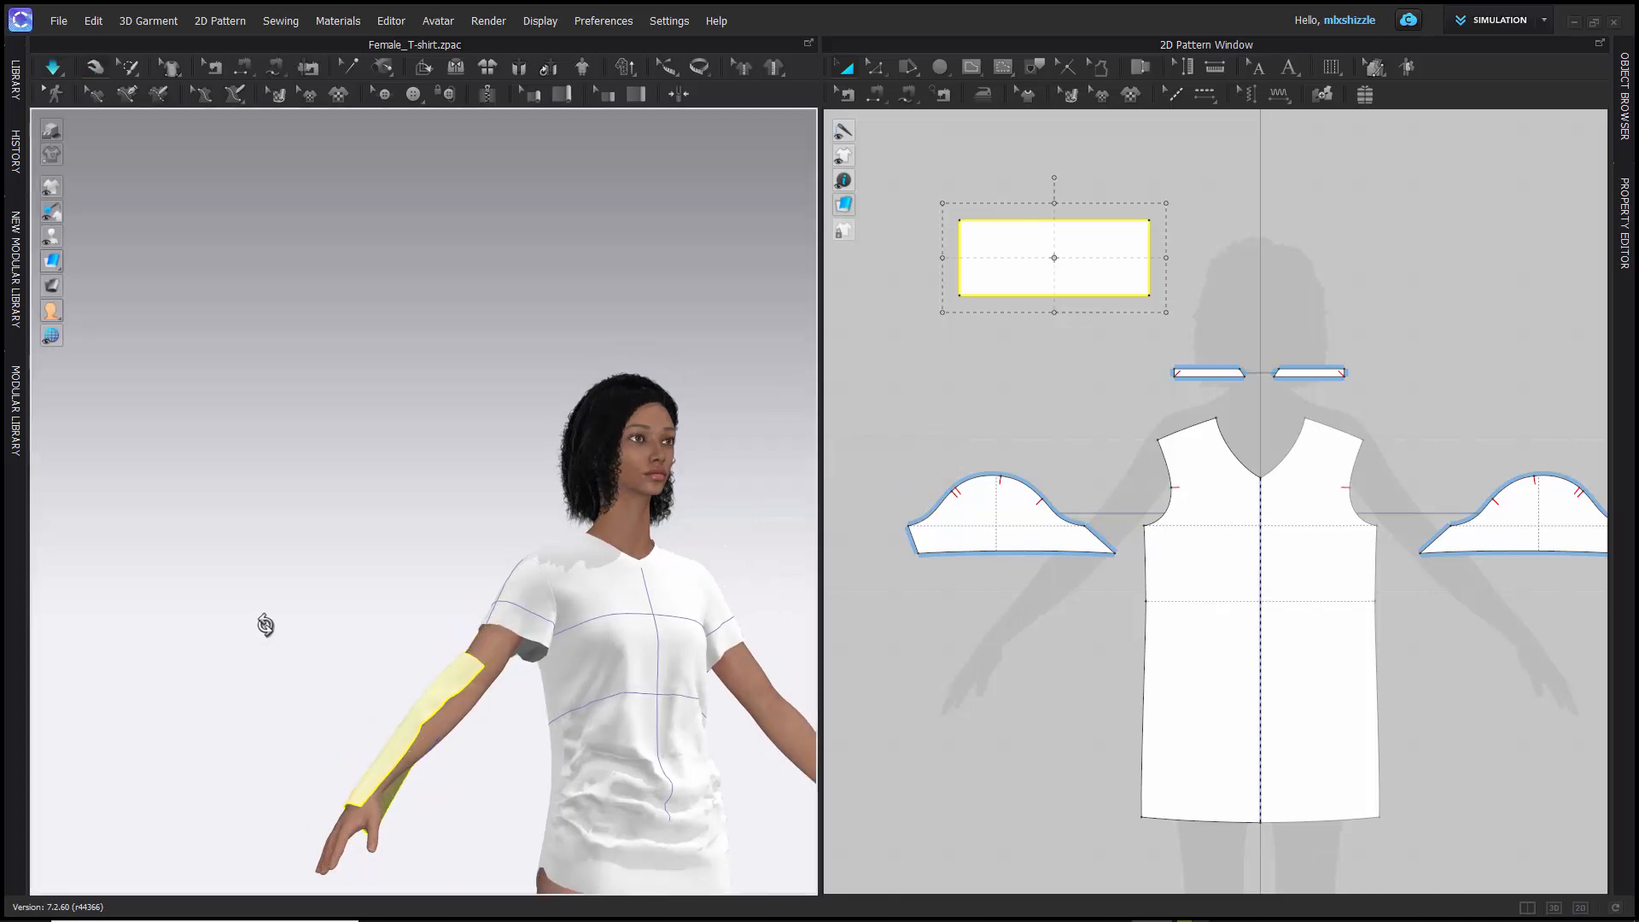
pyautogui.moveTo(274, 632); pyautogui.dragTo(254, 712, button='right')
pyautogui.scroll(2, 284, 704)
pyautogui.scroll(-5, 284, 704)
pyautogui.scroll(-3, 283, 704)
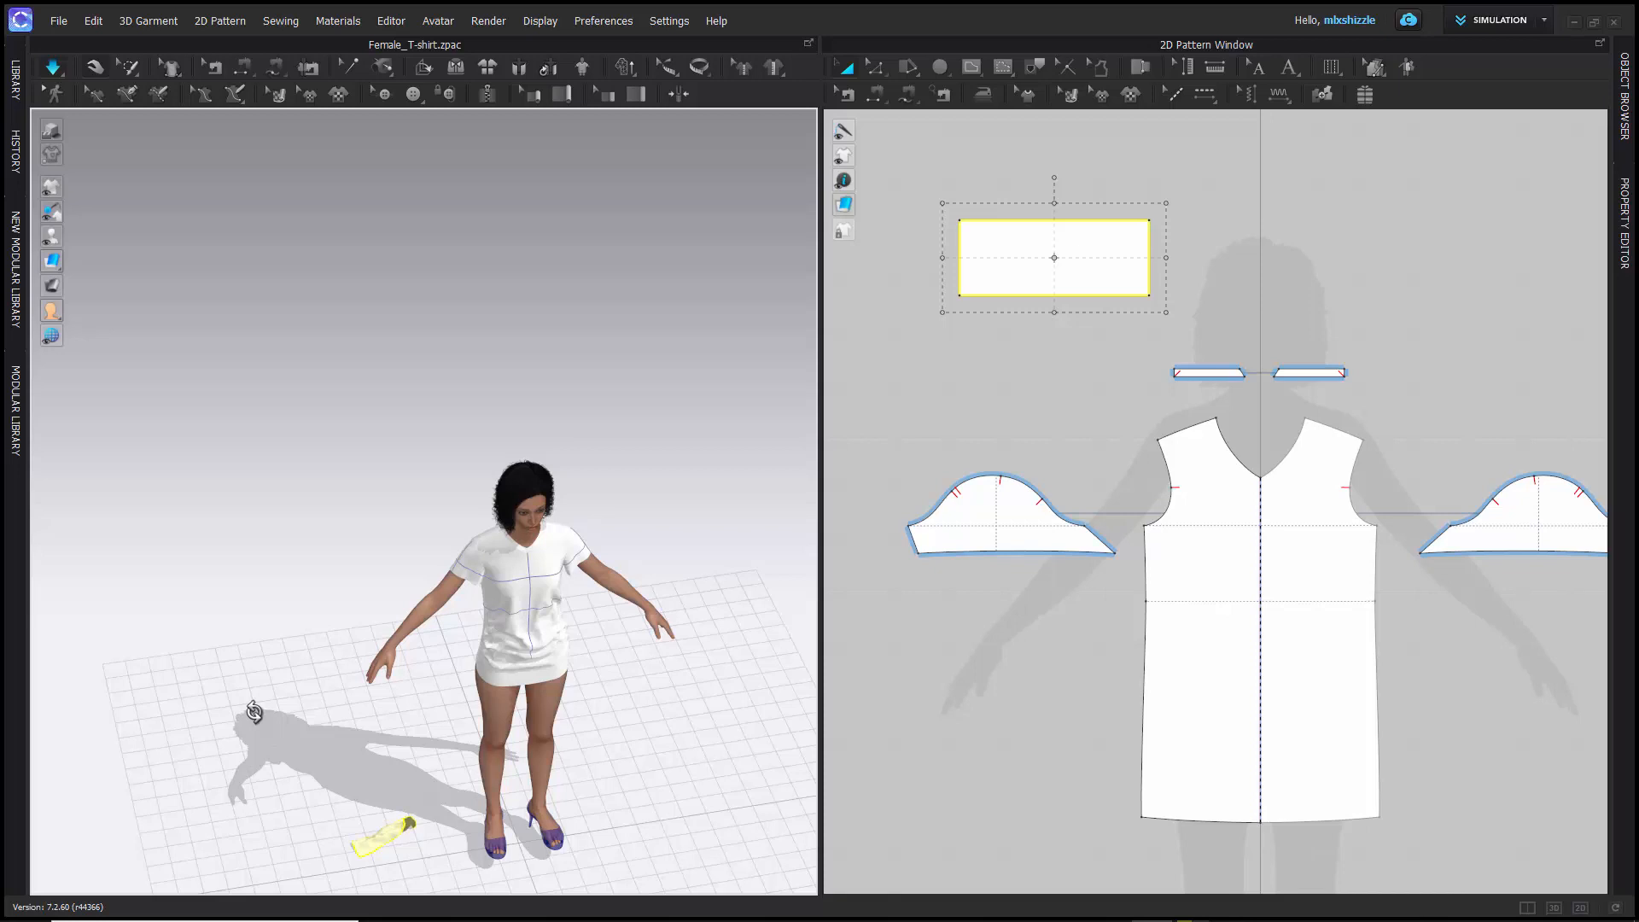
# - Stop the simulation with Select/Move and undo it to restore the rectangle pattern beside the arm
pyautogui.press('w')
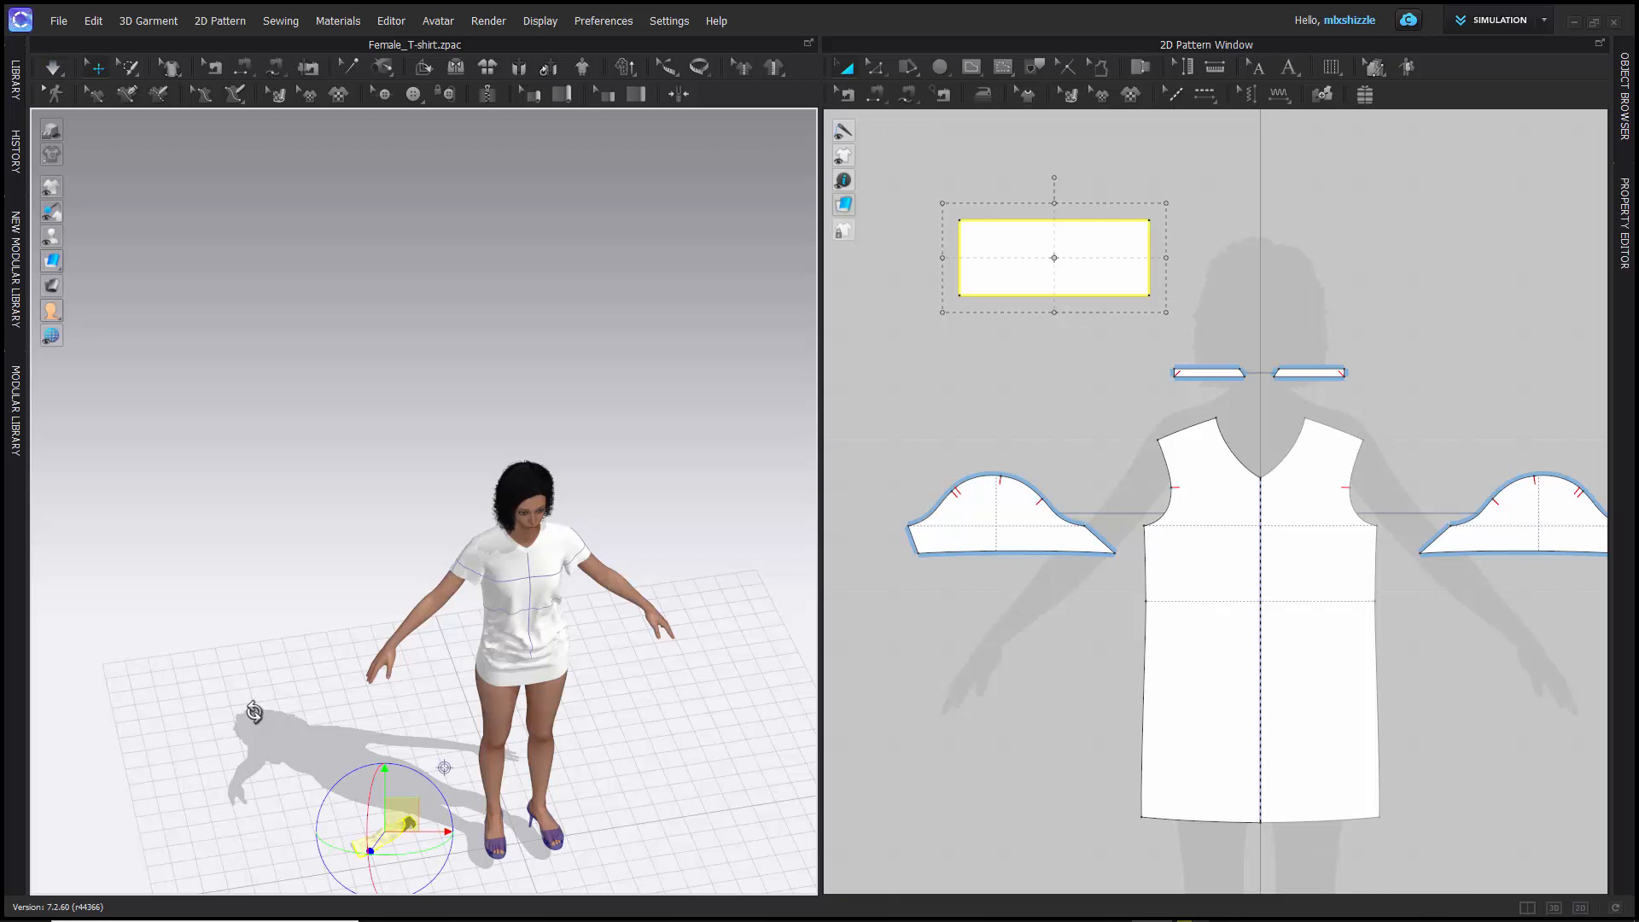
pyautogui.hotkey('ctrl', 'z')
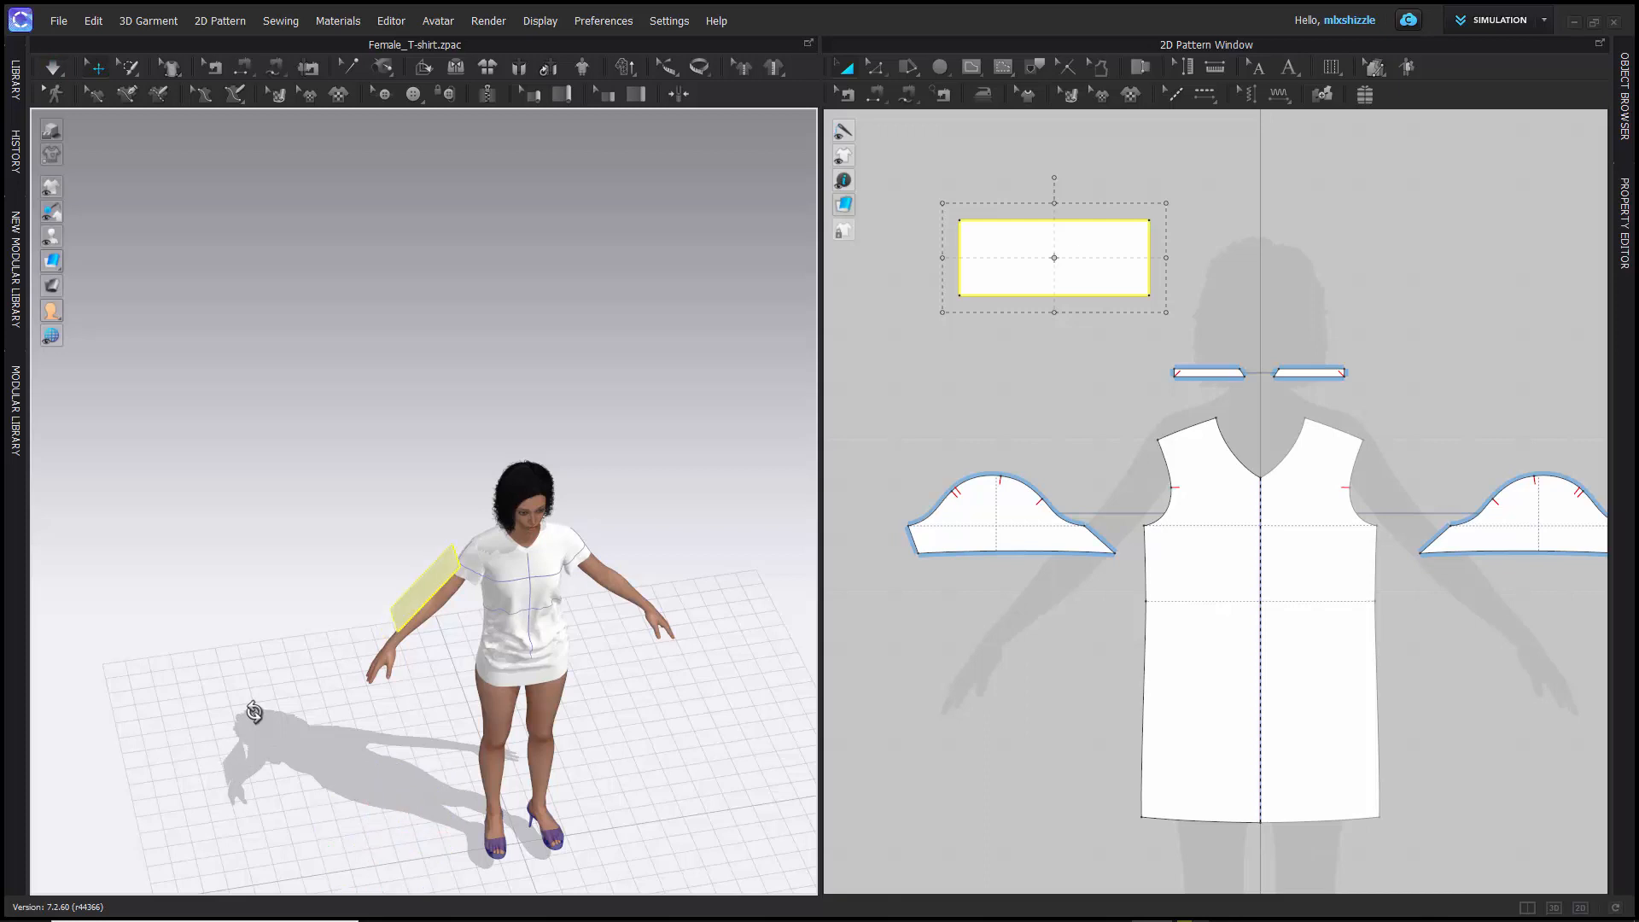
pyautogui.moveTo(355, 675); pyautogui.dragTo(367, 596, button='right')
pyautogui.scroll(-3, 374, 606)
pyautogui.scroll(7, 374, 606)
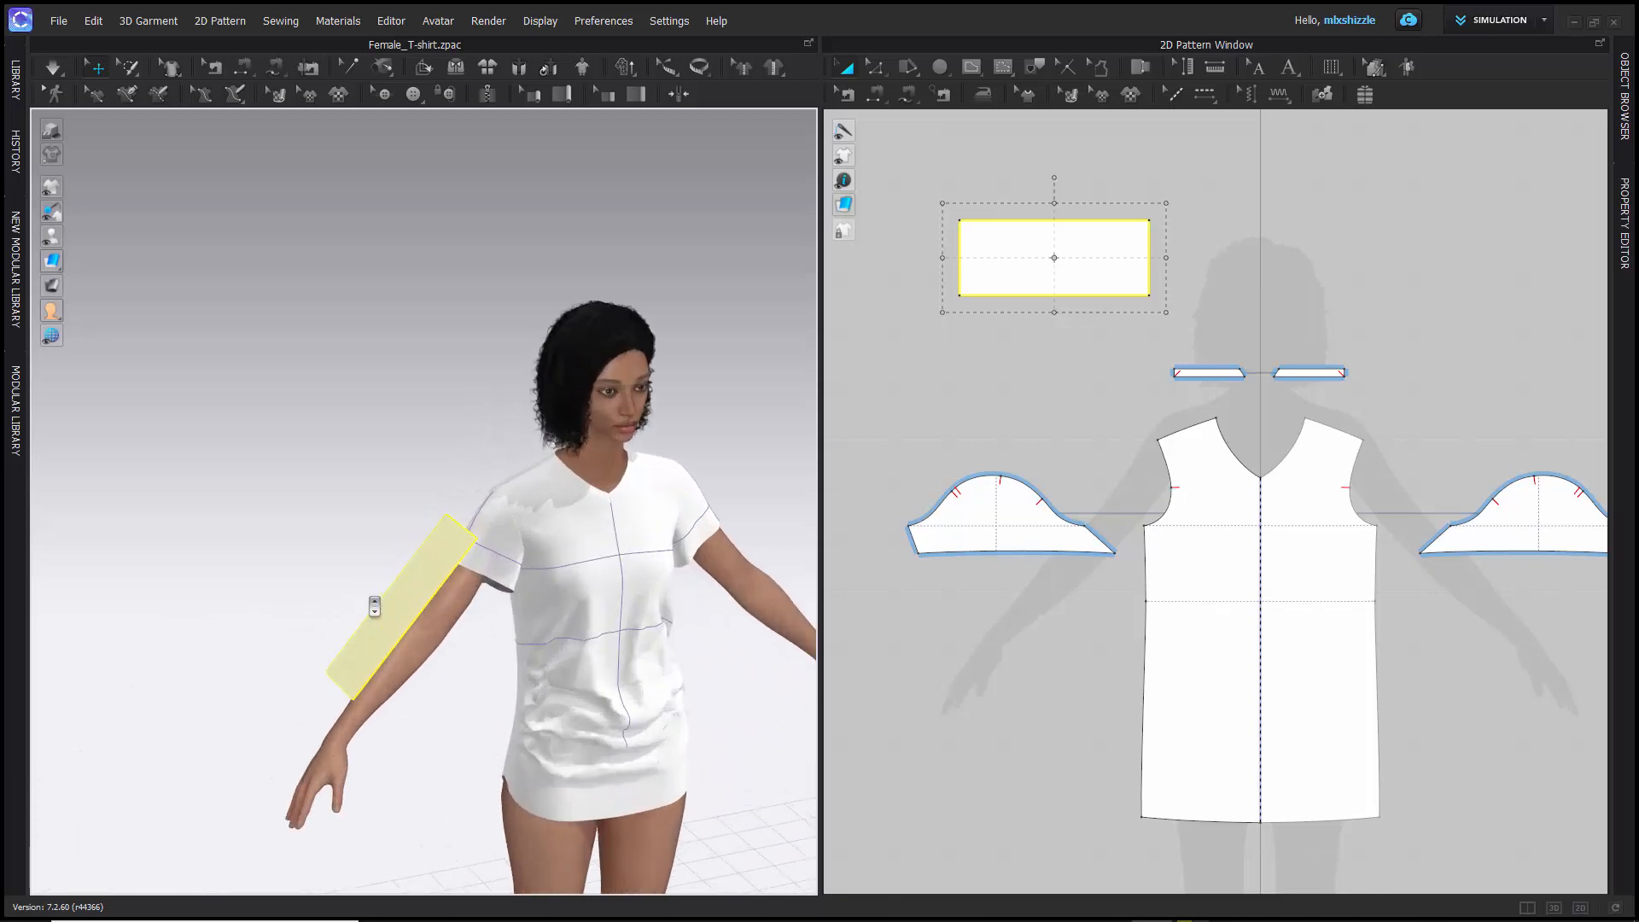
pyautogui.scroll(-3, 374, 606)
pyautogui.moveTo(366, 574); pyautogui.dragTo(291, 576, button='right')
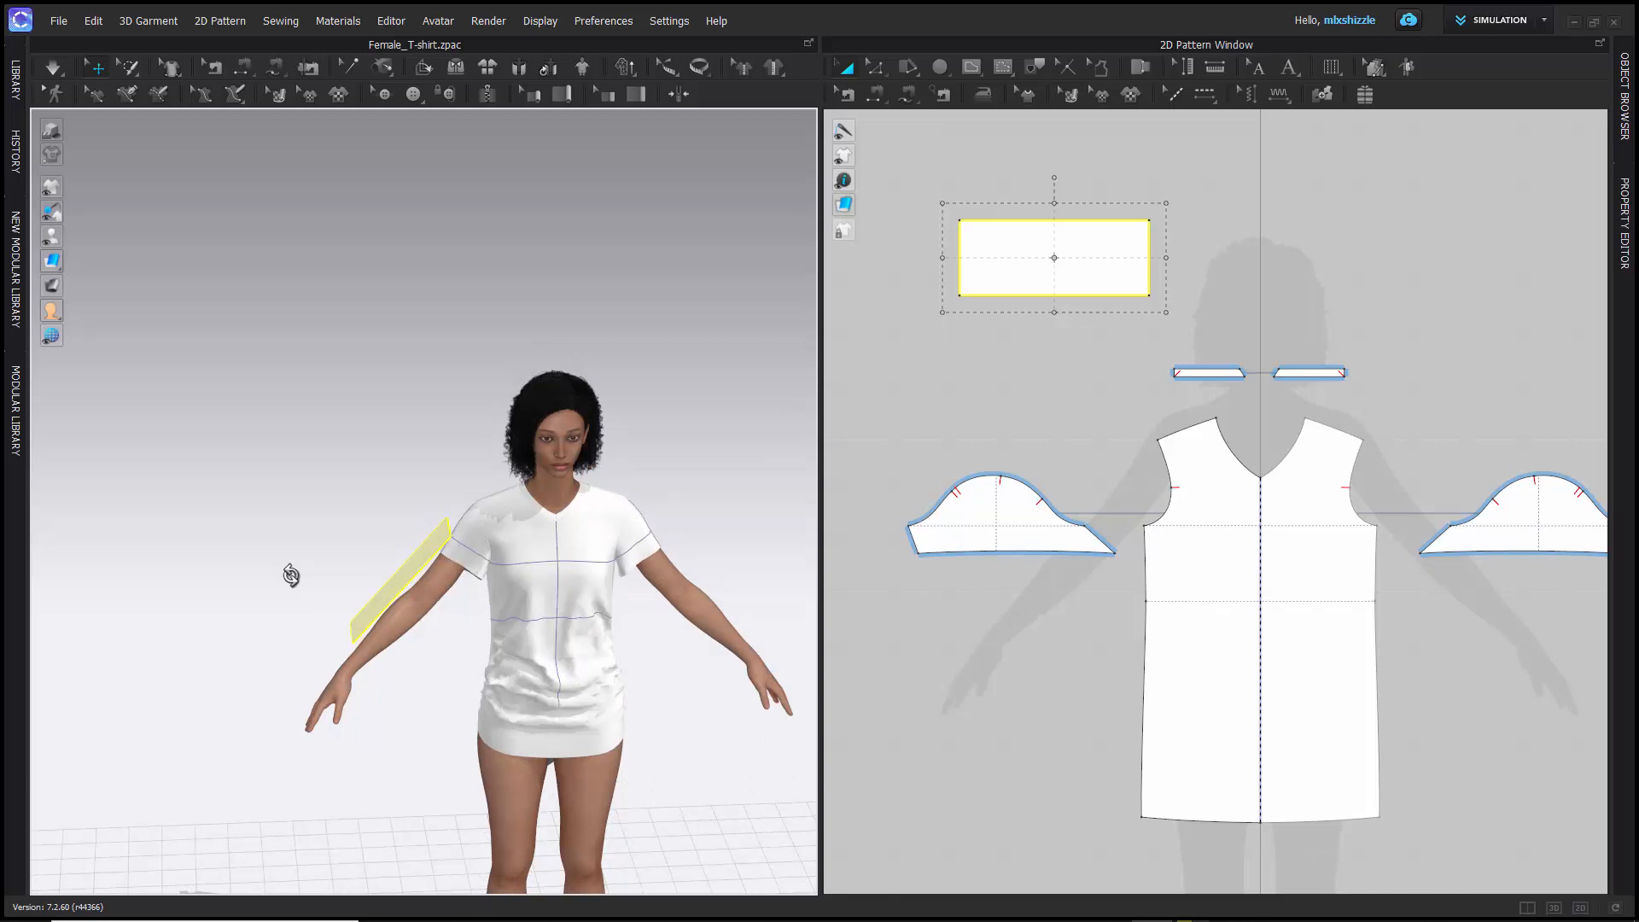
# - Select the rectangle pattern beside the arm and examine how its Screen Coordinate gizmo is oriented from different viewing angles
pyautogui.moveTo(291, 576); pyautogui.dragTo(401, 519, button='right')
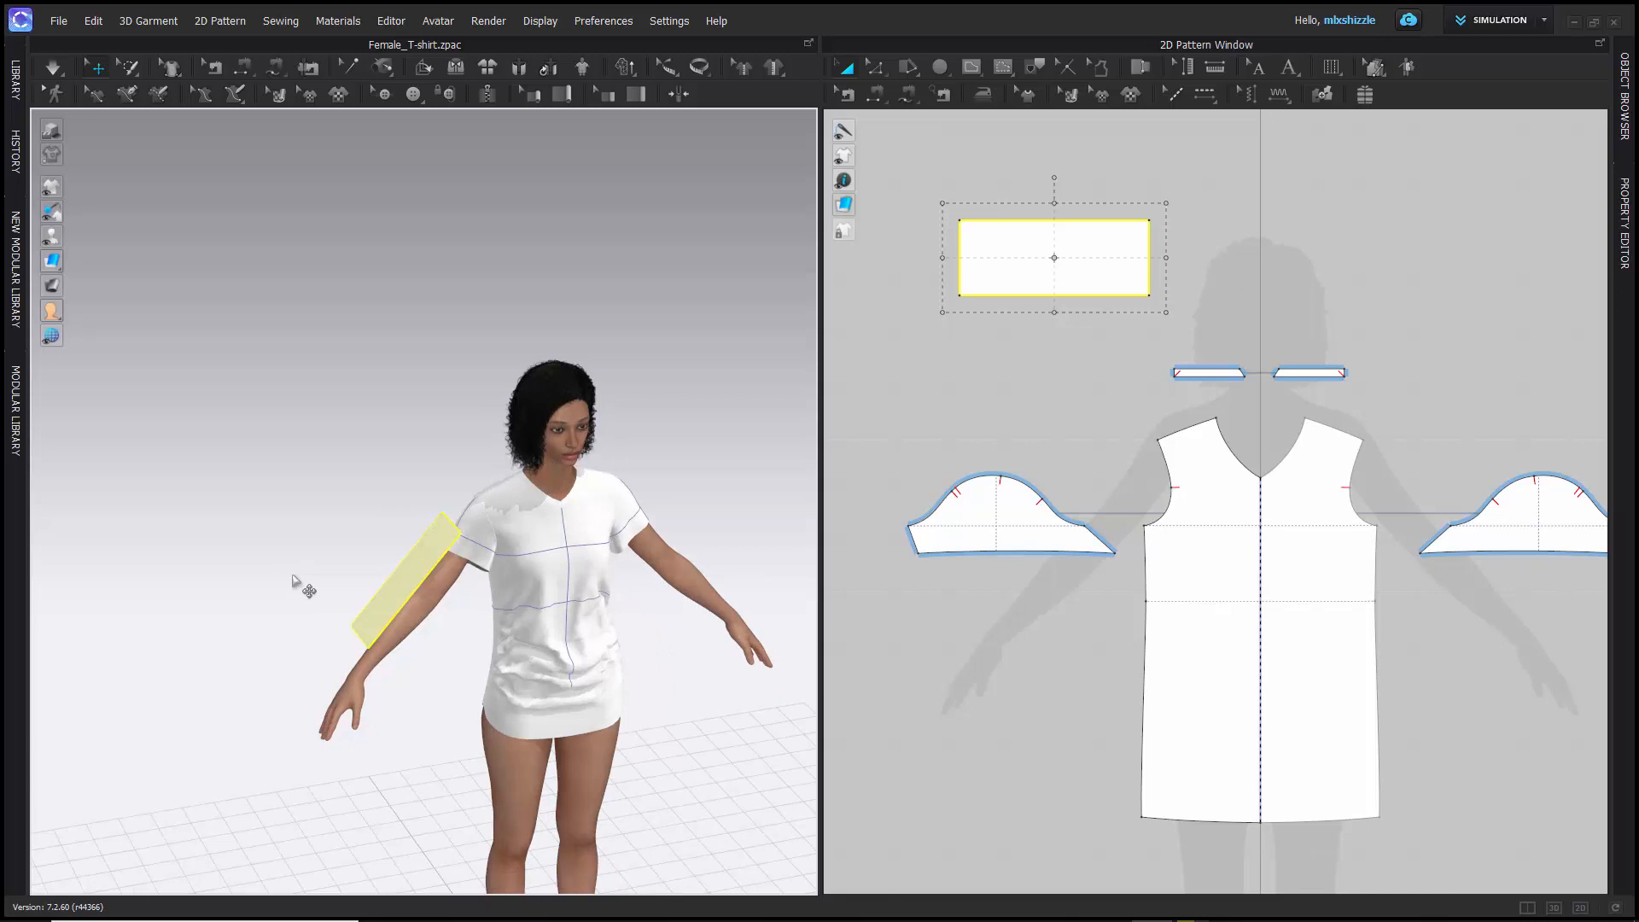
pyautogui.click(398, 599)
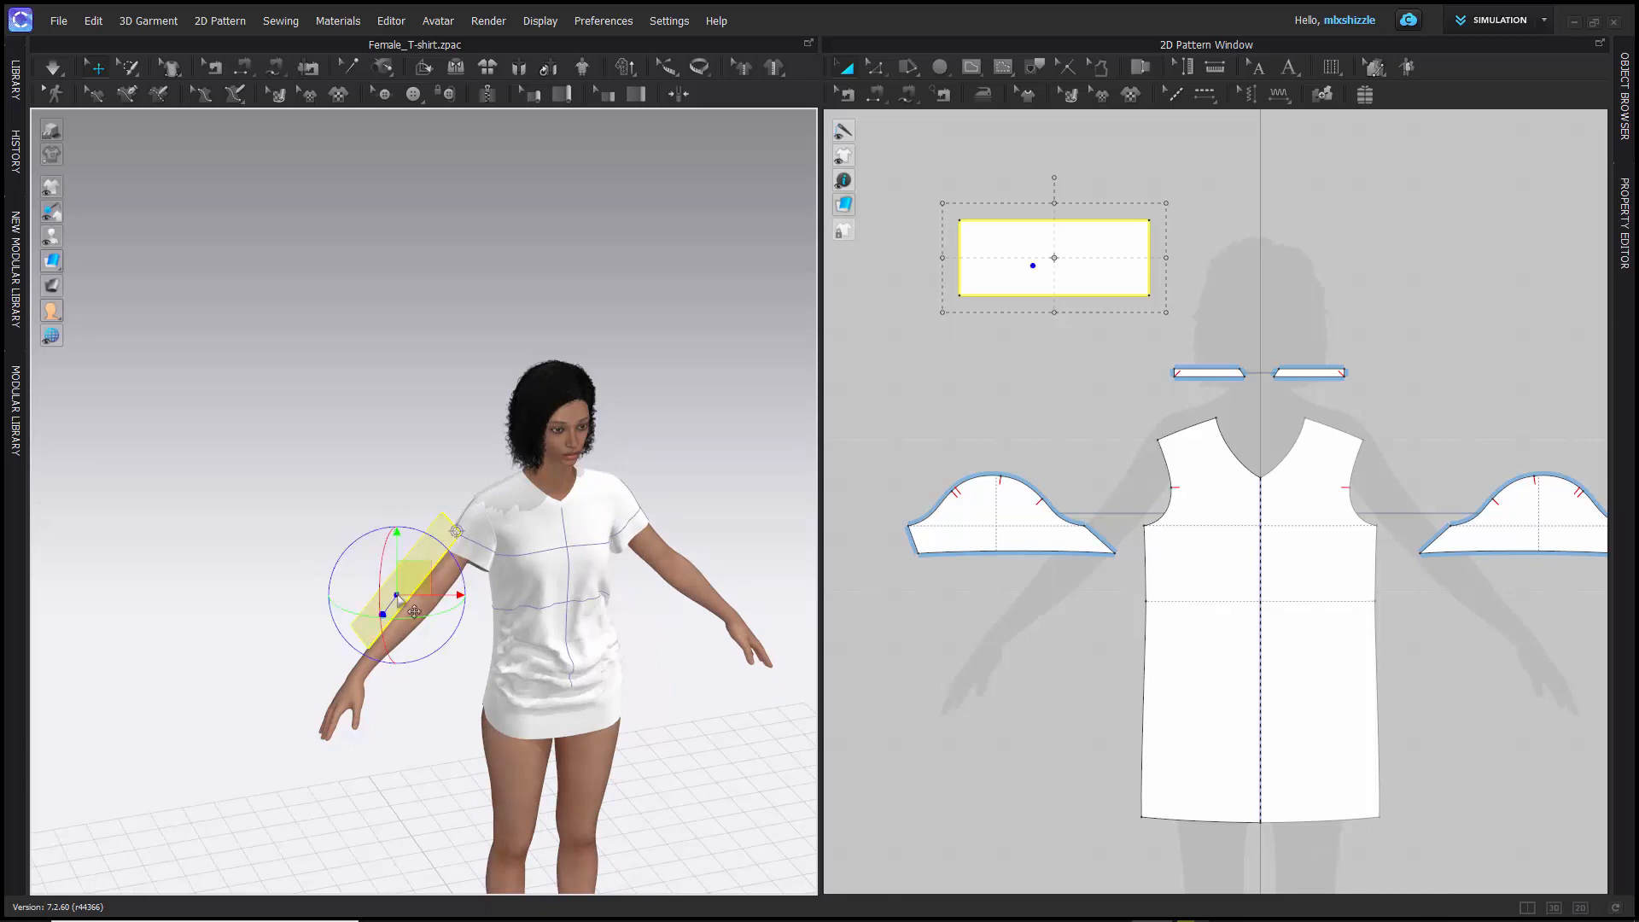
pyautogui.moveTo(270, 527)
pyautogui.mouseDown(button='right')
pyautogui.moveTo(388, 556)
pyautogui.moveTo(251, 513)
pyautogui.mouseUp(button='right')
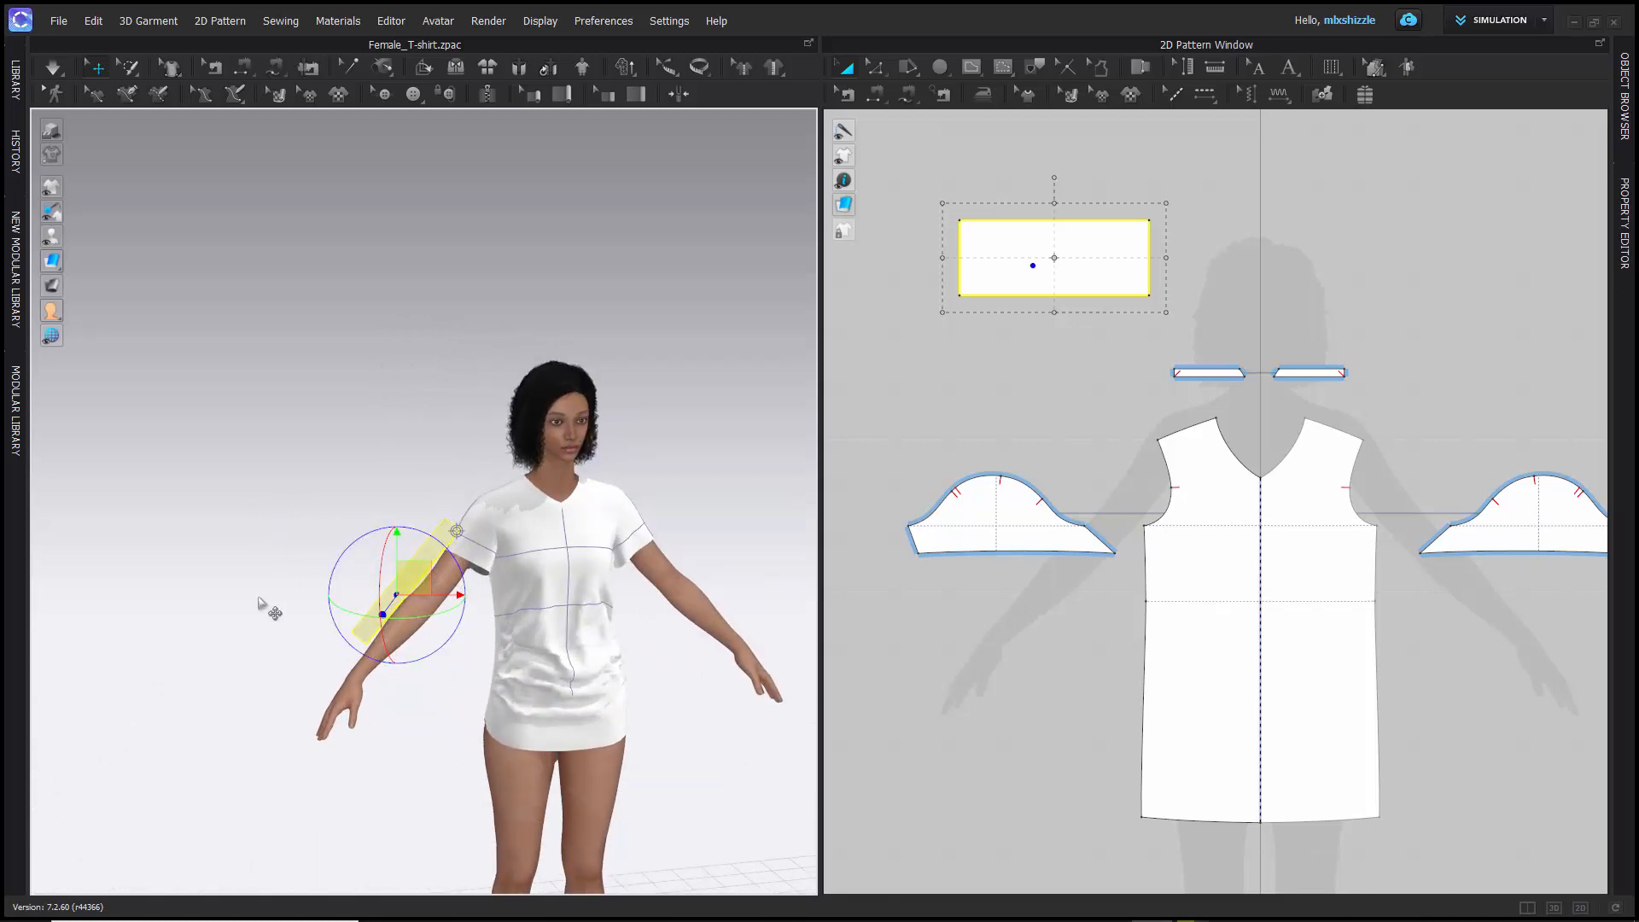
pyautogui.scroll(-3, 264, 607)
pyautogui.moveTo(264, 607); pyautogui.dragTo(201, 511, button='middle')
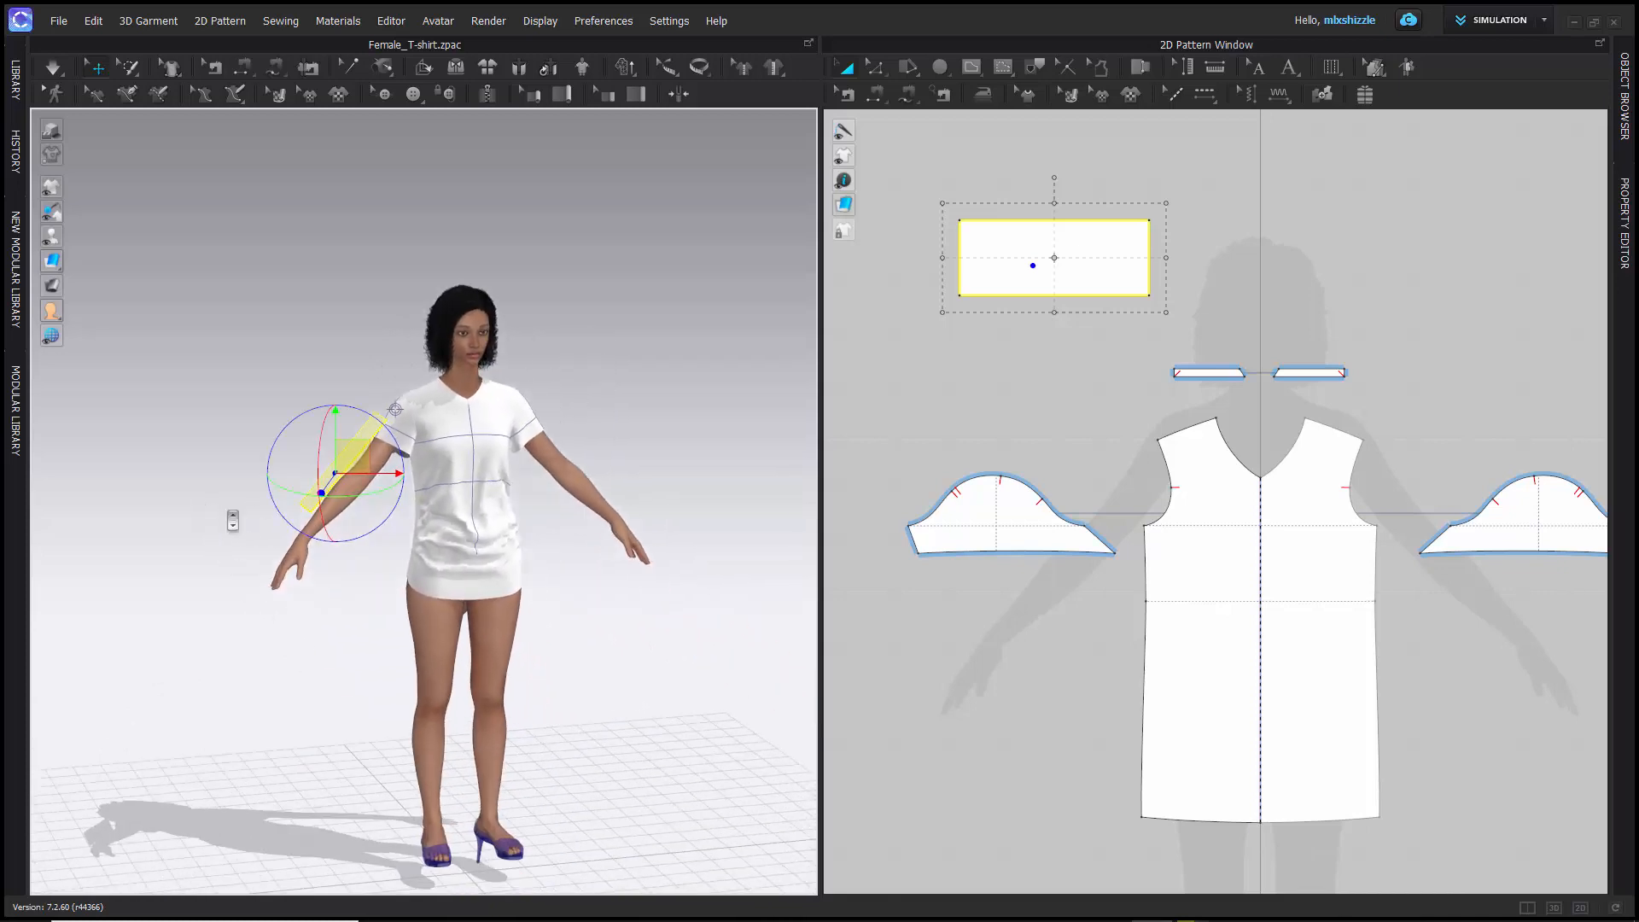
pyautogui.scroll(-2, 232, 520)
pyautogui.scroll(4, 232, 520)
pyautogui.scroll(-2, 232, 519)
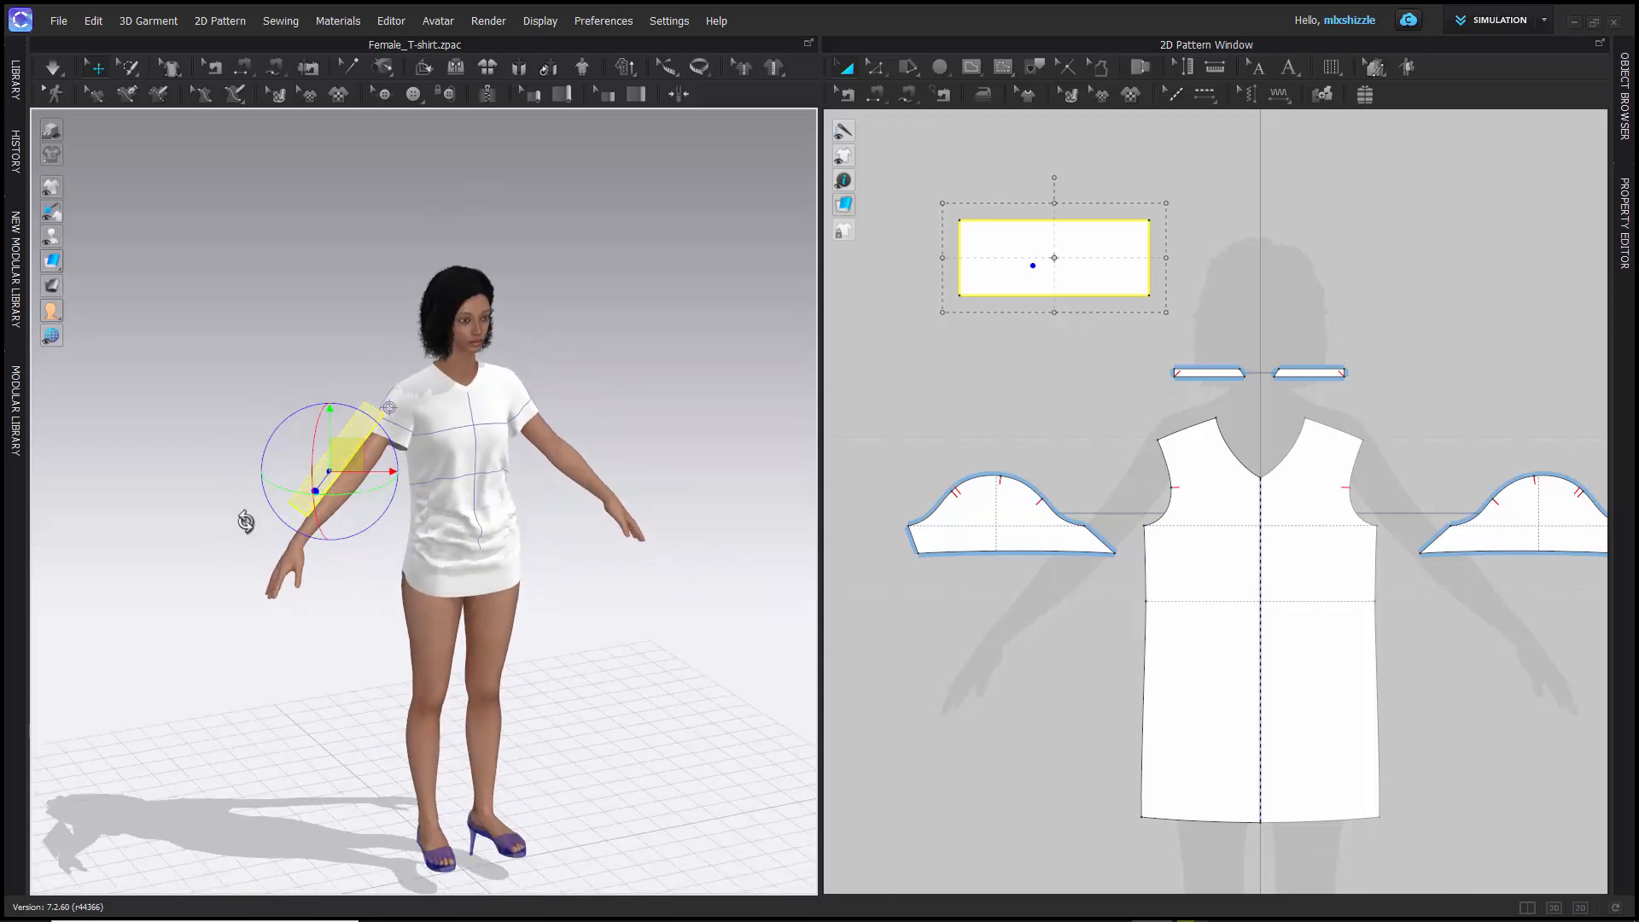
pyautogui.moveTo(245, 515)
pyautogui.mouseDown(button='right')
pyautogui.moveTo(278, 536)
pyautogui.moveTo(231, 535)
pyautogui.mouseUp(button='right')
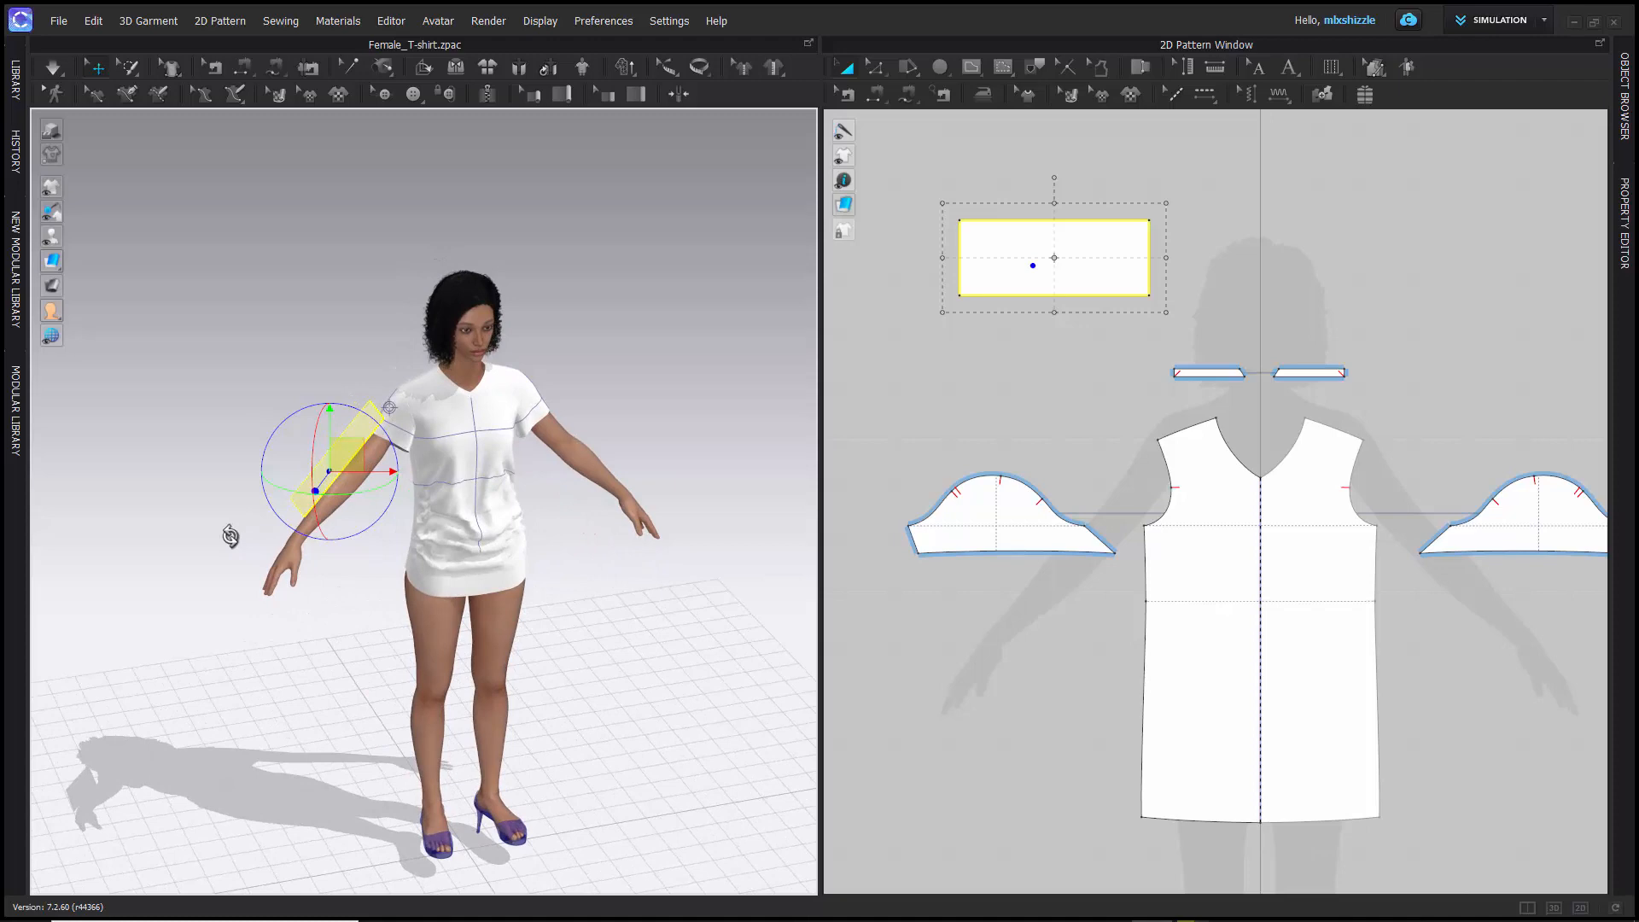
pyautogui.scroll(-2, 316, 468)
pyautogui.scroll(3, 317, 469)
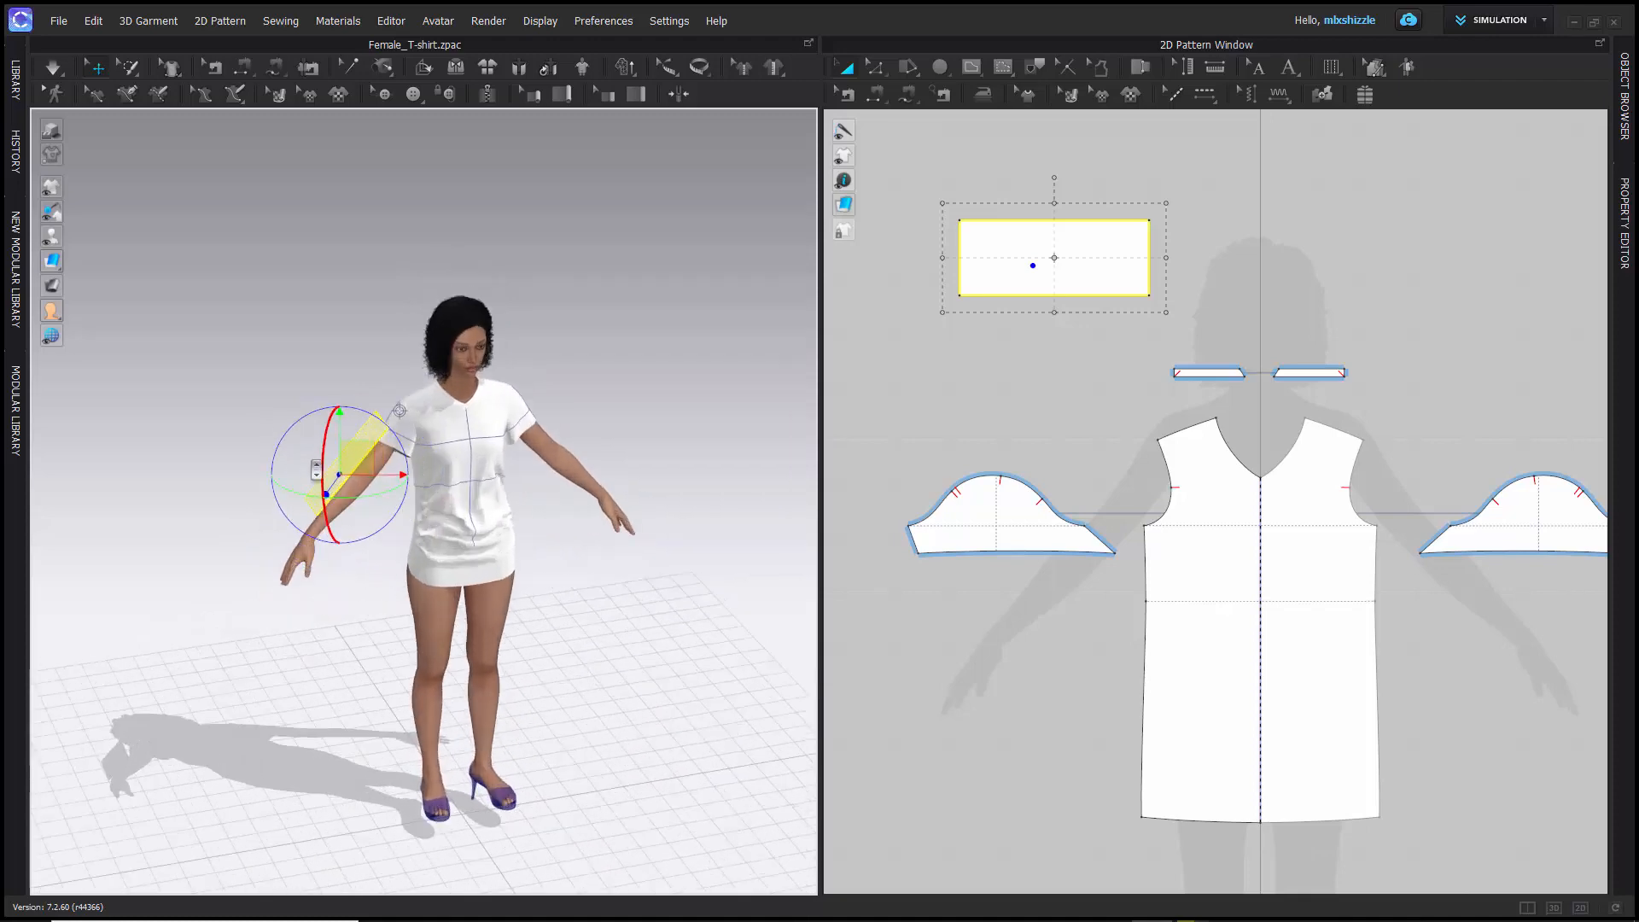
# - Undo the last three changes to return the rectangle pattern to its upright place beside the avatar's right shoulder
pyautogui.hotkey('ctrl', 'z')
pyautogui.hotkey('ctrl', 'z')
pyautogui.hotkey('ctrl', 'z')
pyautogui.hotkey('ctrl', 'z')
pyautogui.hotkey('ctrl', 'z')
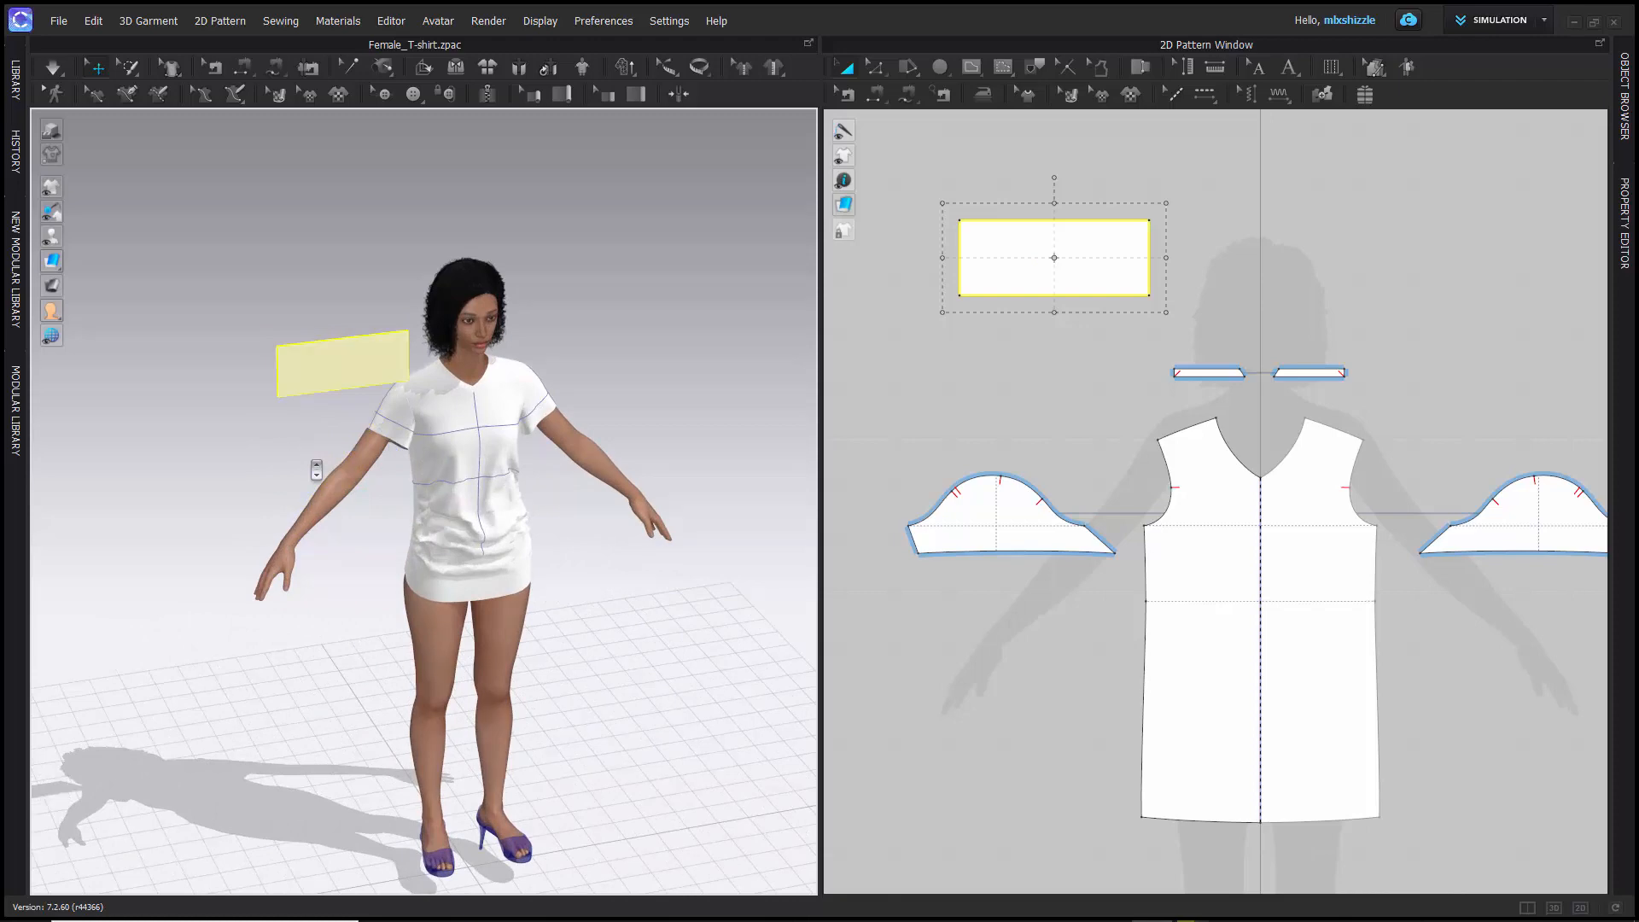
# - Switch the gizmo to Local Coordinate and move the rectangle pattern down to the avatar's right leg just above the knee
pyautogui.moveTo(258, 401); pyautogui.dragTo(227, 391, button='right')
pyautogui.click(341, 367)
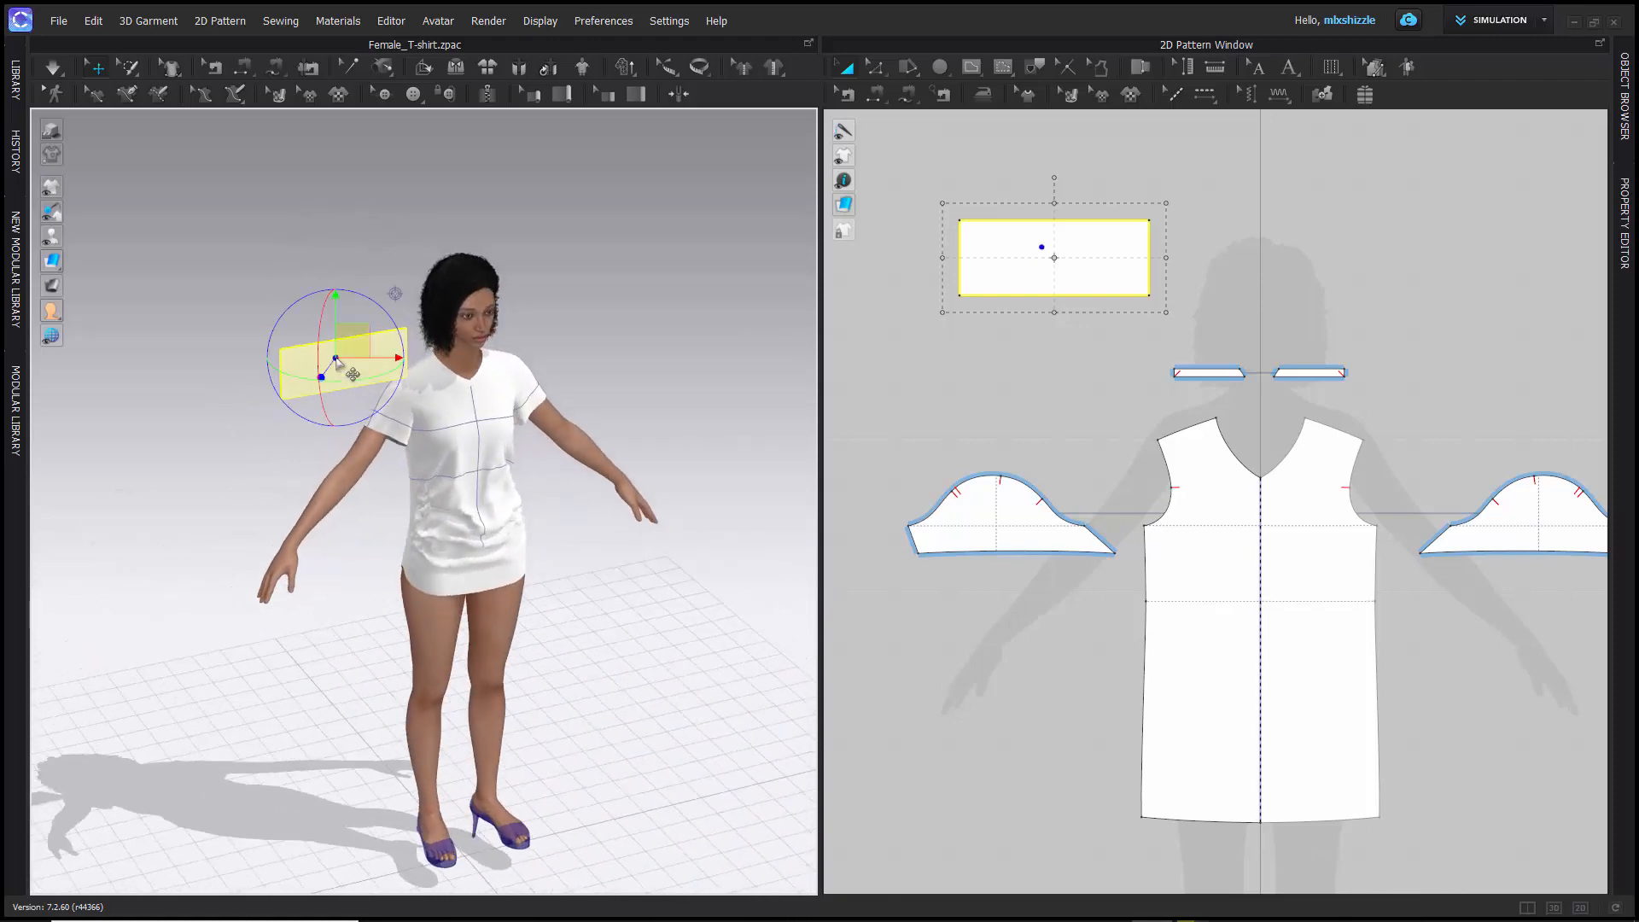
pyautogui.click(601, 29)
pyautogui.moveTo(608, 42)
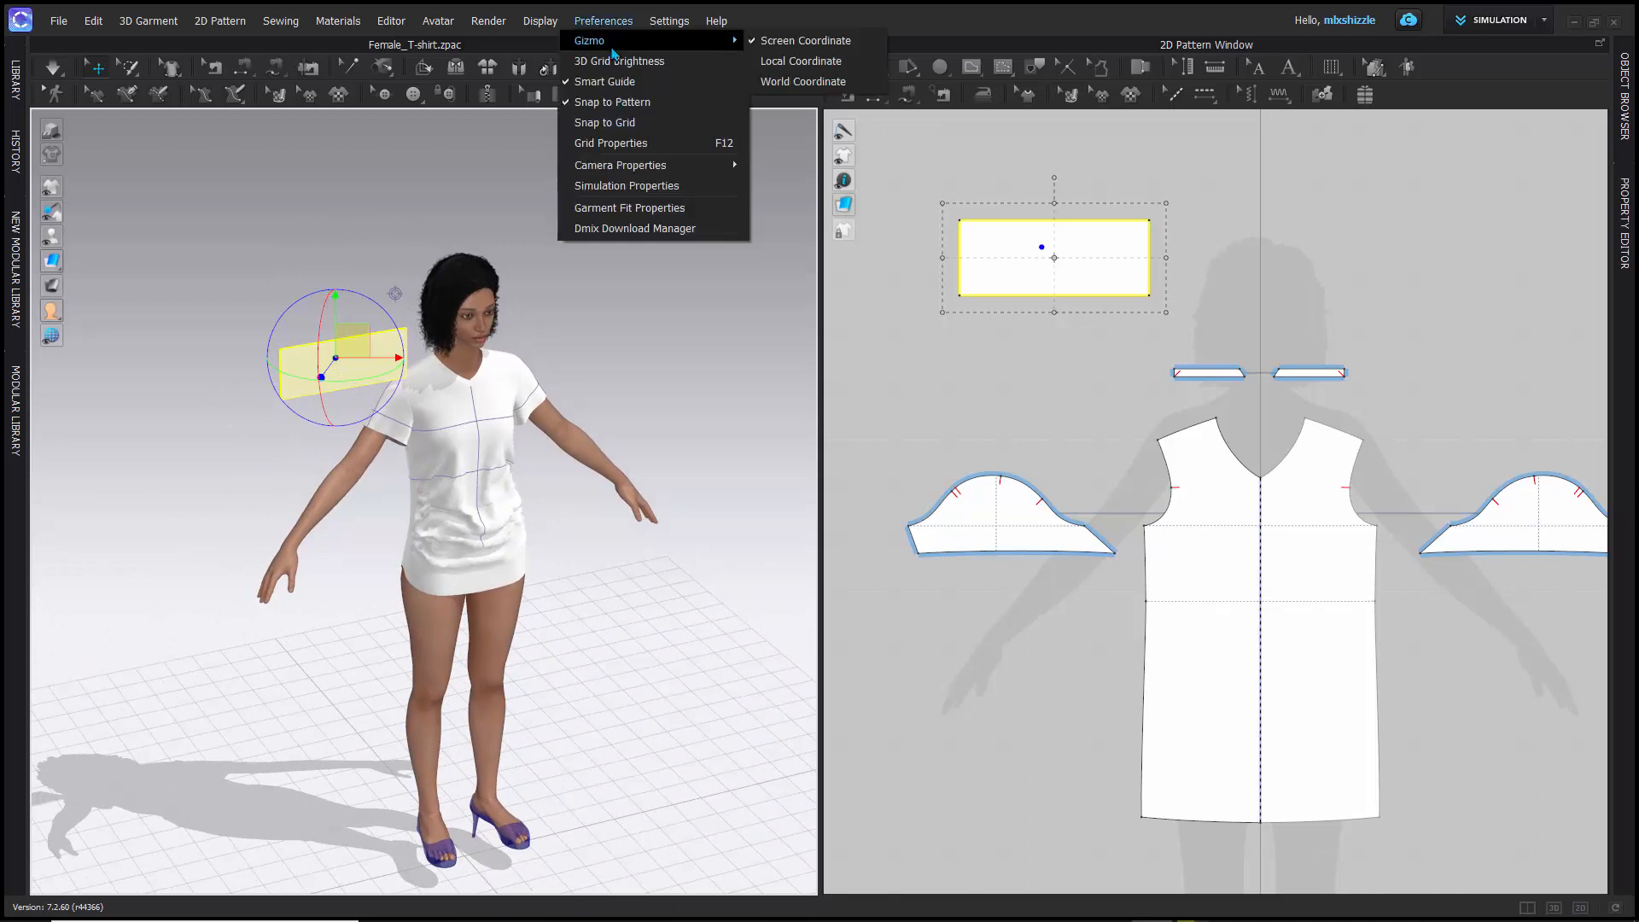
pyautogui.click(793, 63)
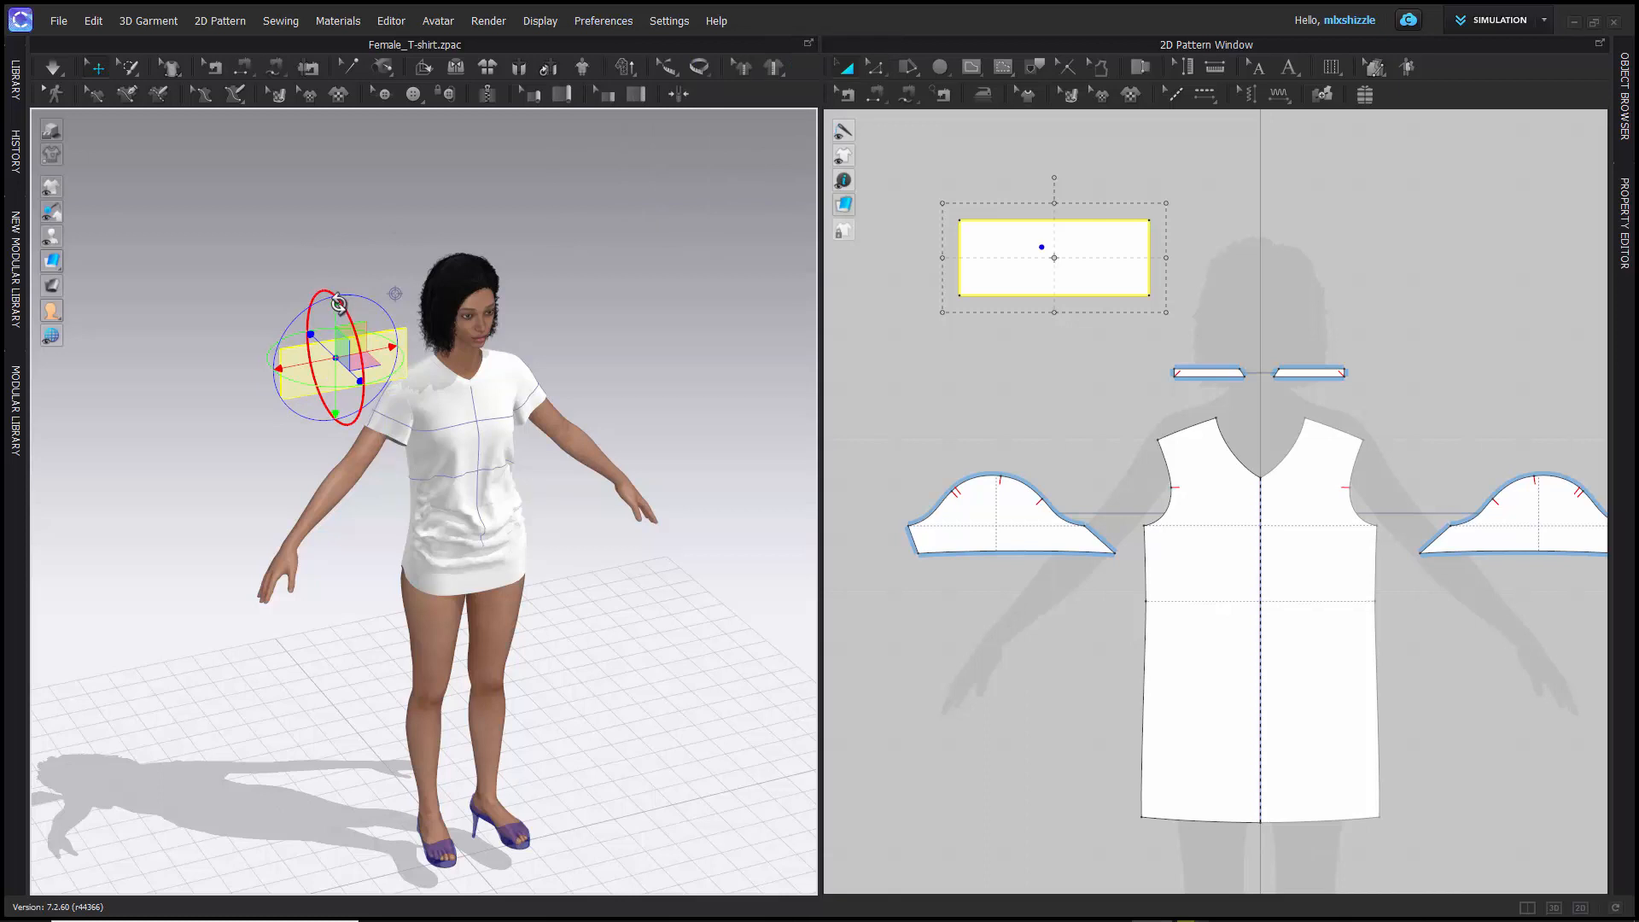
pyautogui.moveTo(337, 311); pyautogui.dragTo(473, 660)
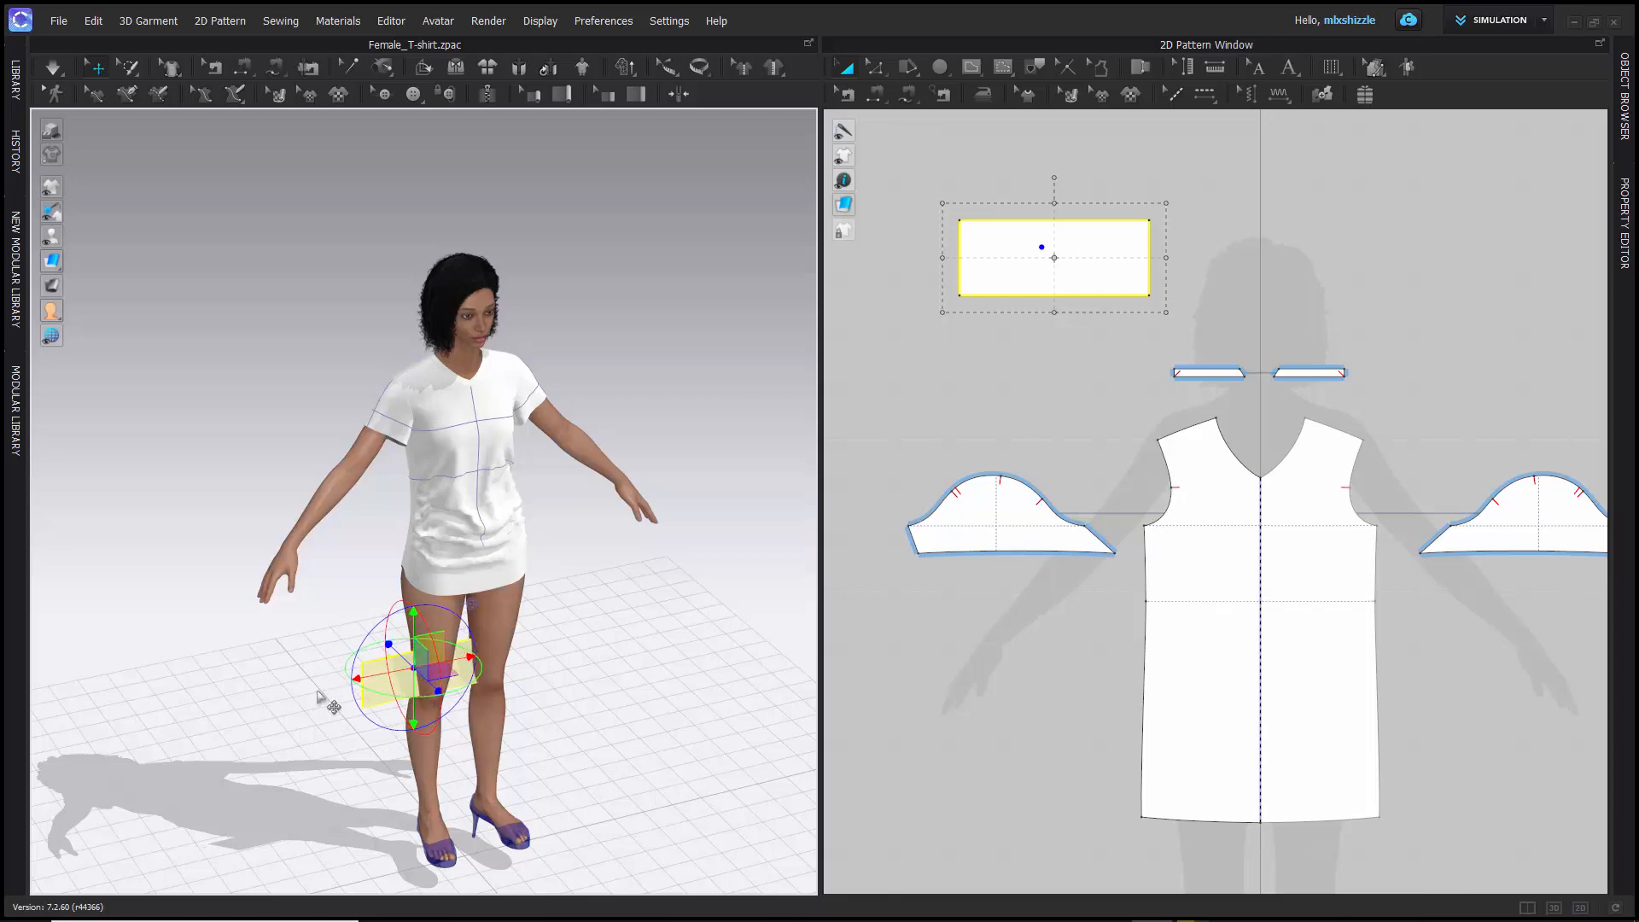
# - Examine the rectangle pattern's position relative to the avatar's leg up close and in the side view
pyautogui.scroll(-2, 367, 657)
pyautogui.scroll(4, 382, 620)
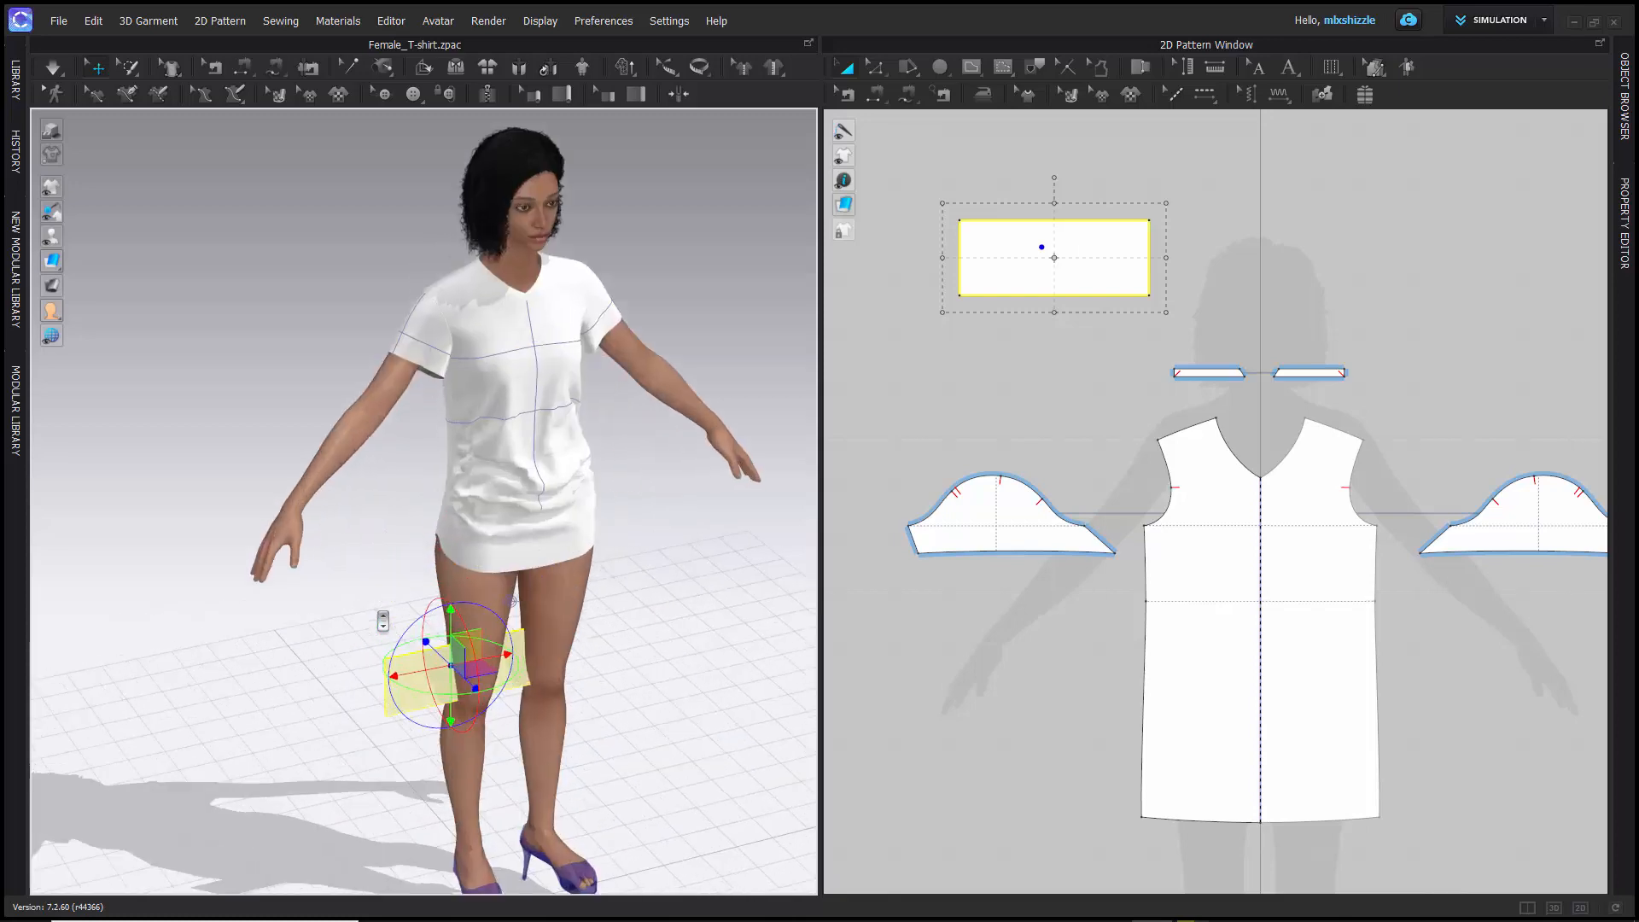
pyautogui.scroll(2, 382, 621)
pyautogui.moveTo(350, 613); pyautogui.dragTo(259, 499, button='middle')
pyautogui.moveTo(222, 526); pyautogui.dragTo(120, 519, button='right')
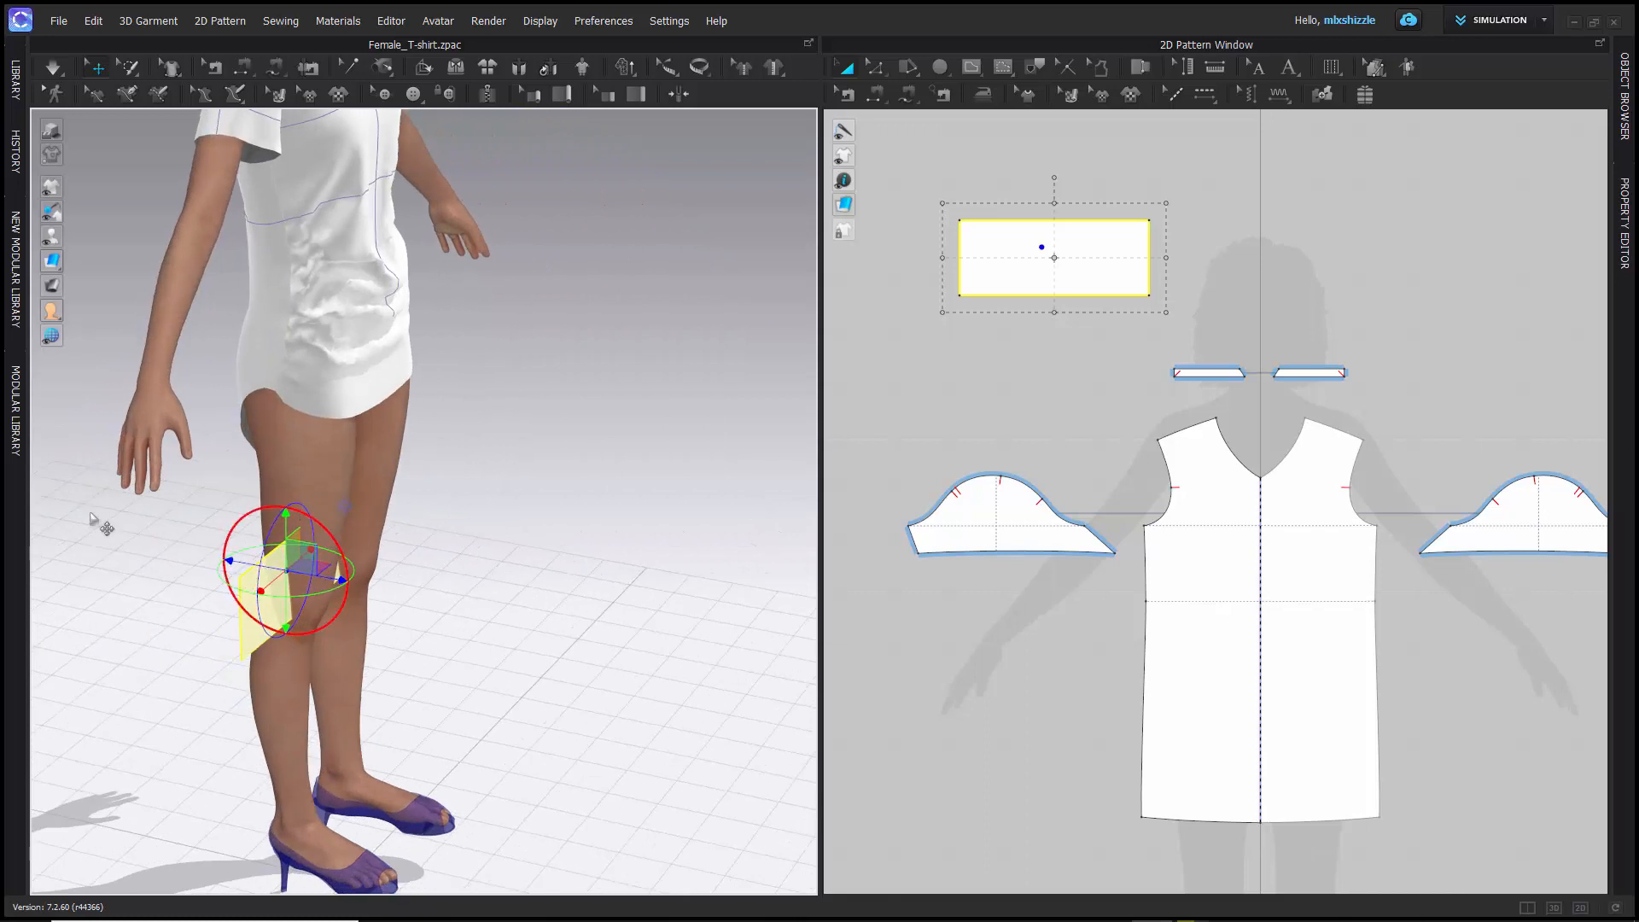
pyautogui.press('6')
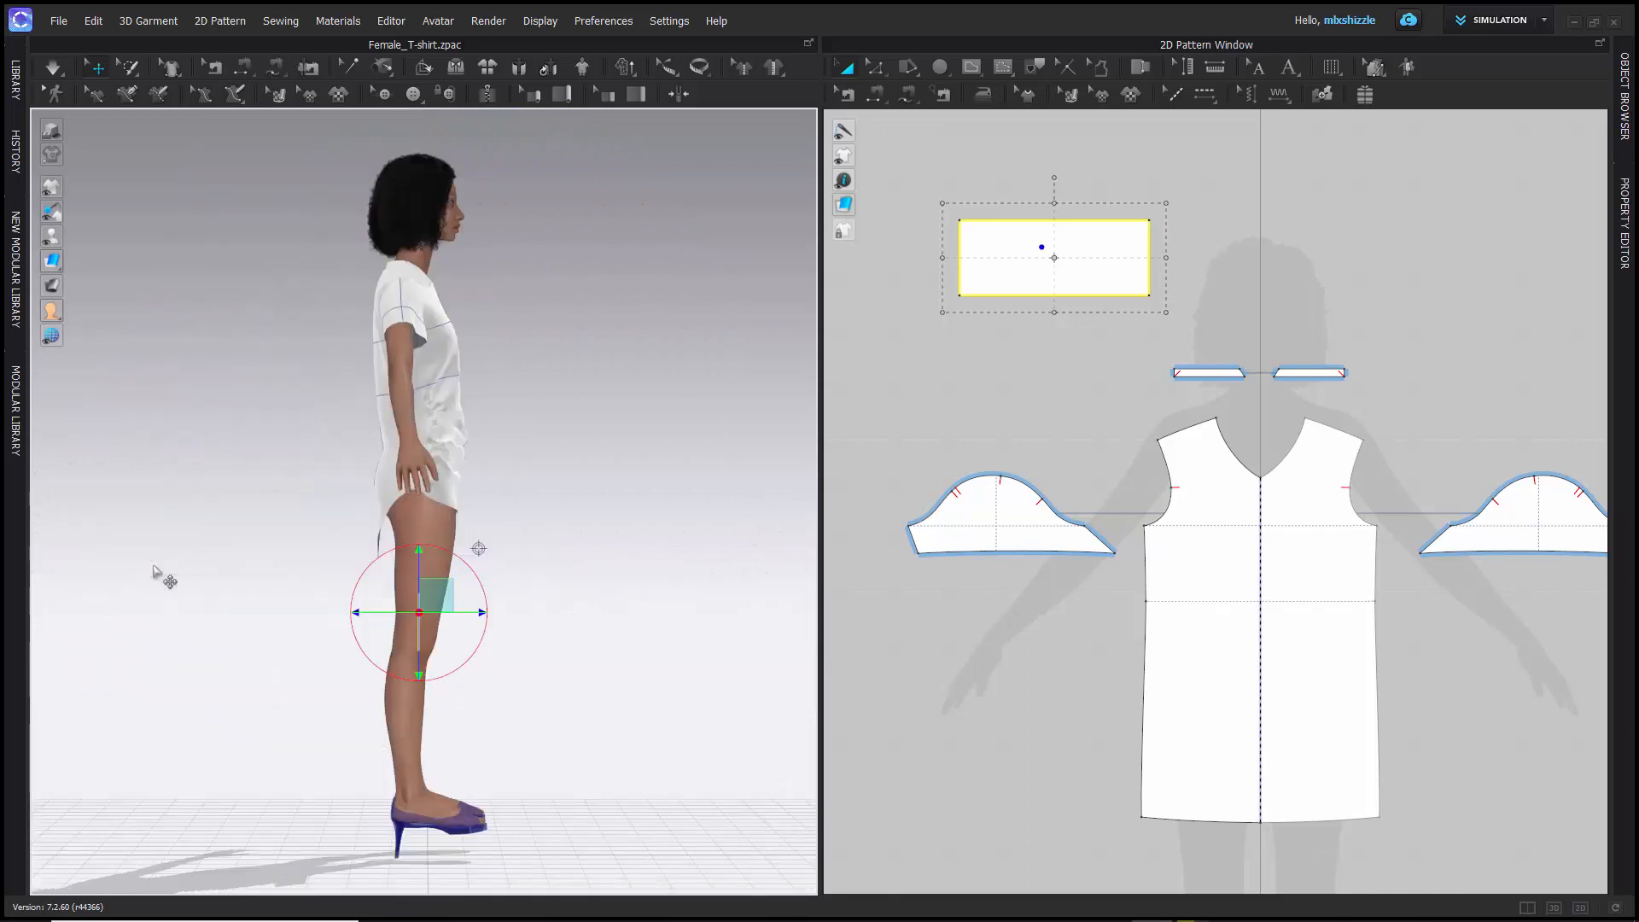
pyautogui.scroll(-4, 450, 688)
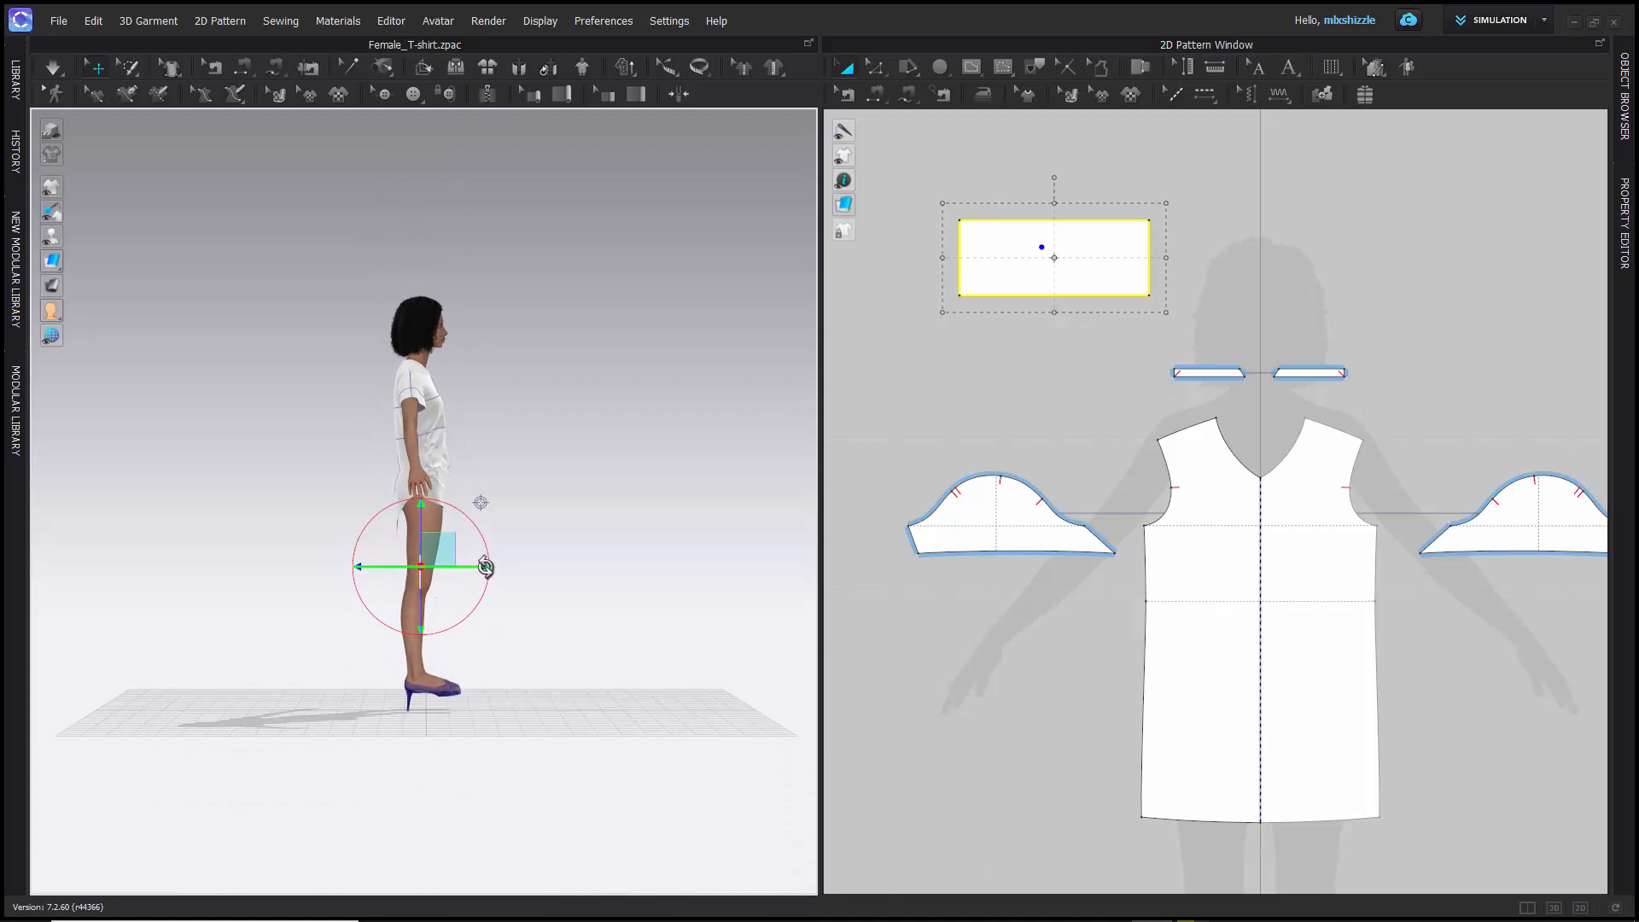
pyautogui.scroll(5, 468, 557)
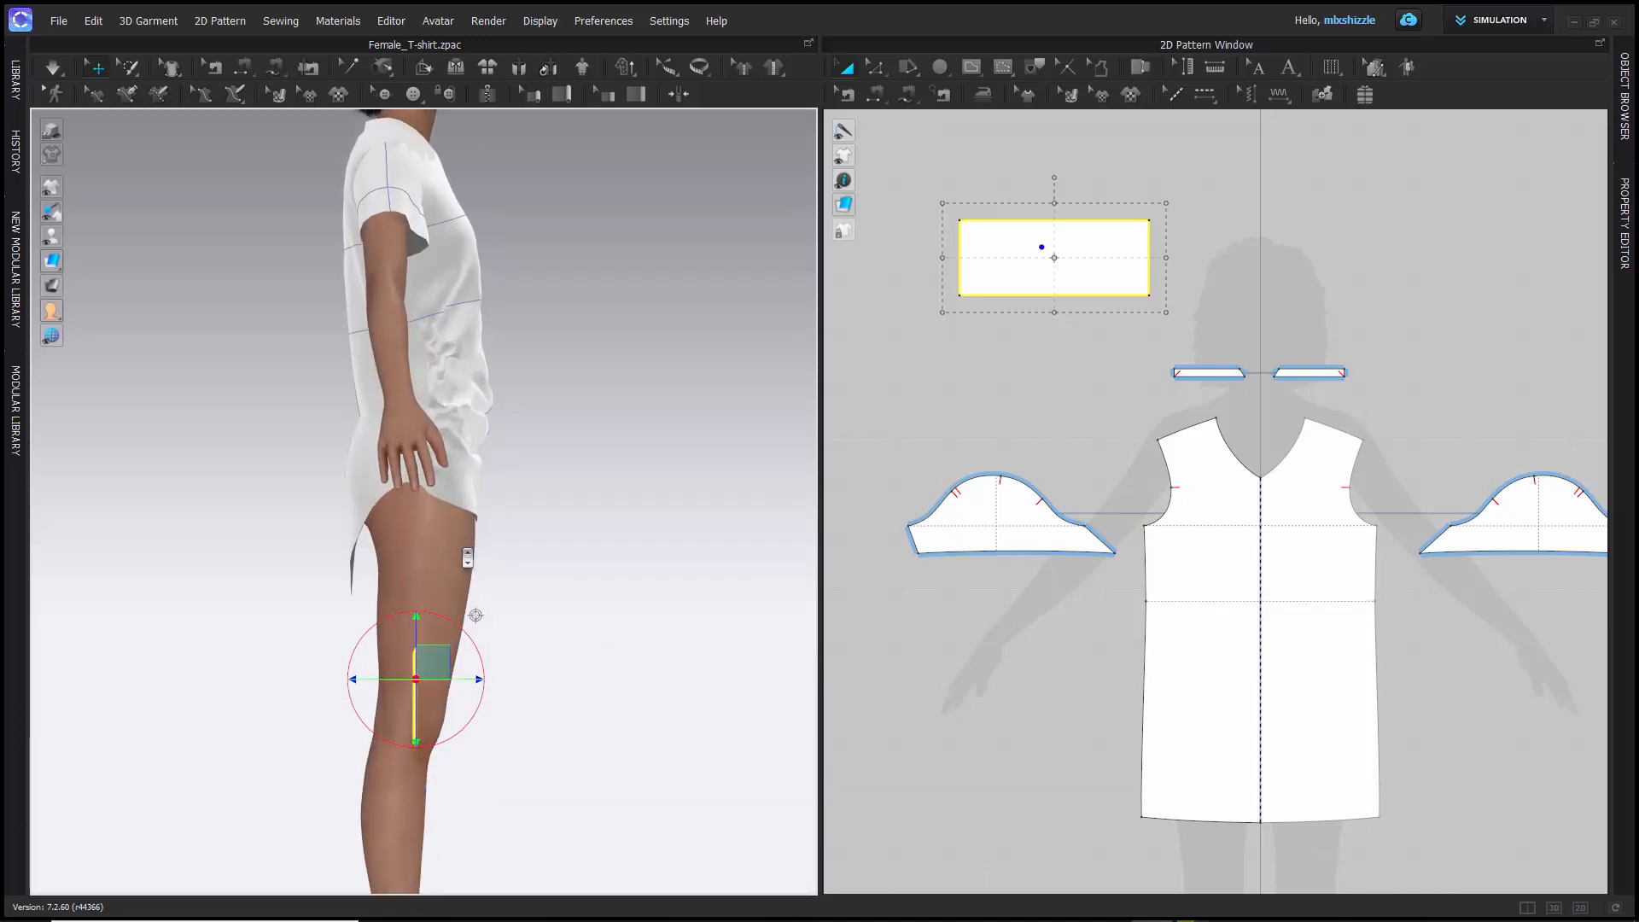
pyautogui.scroll(-1, 467, 557)
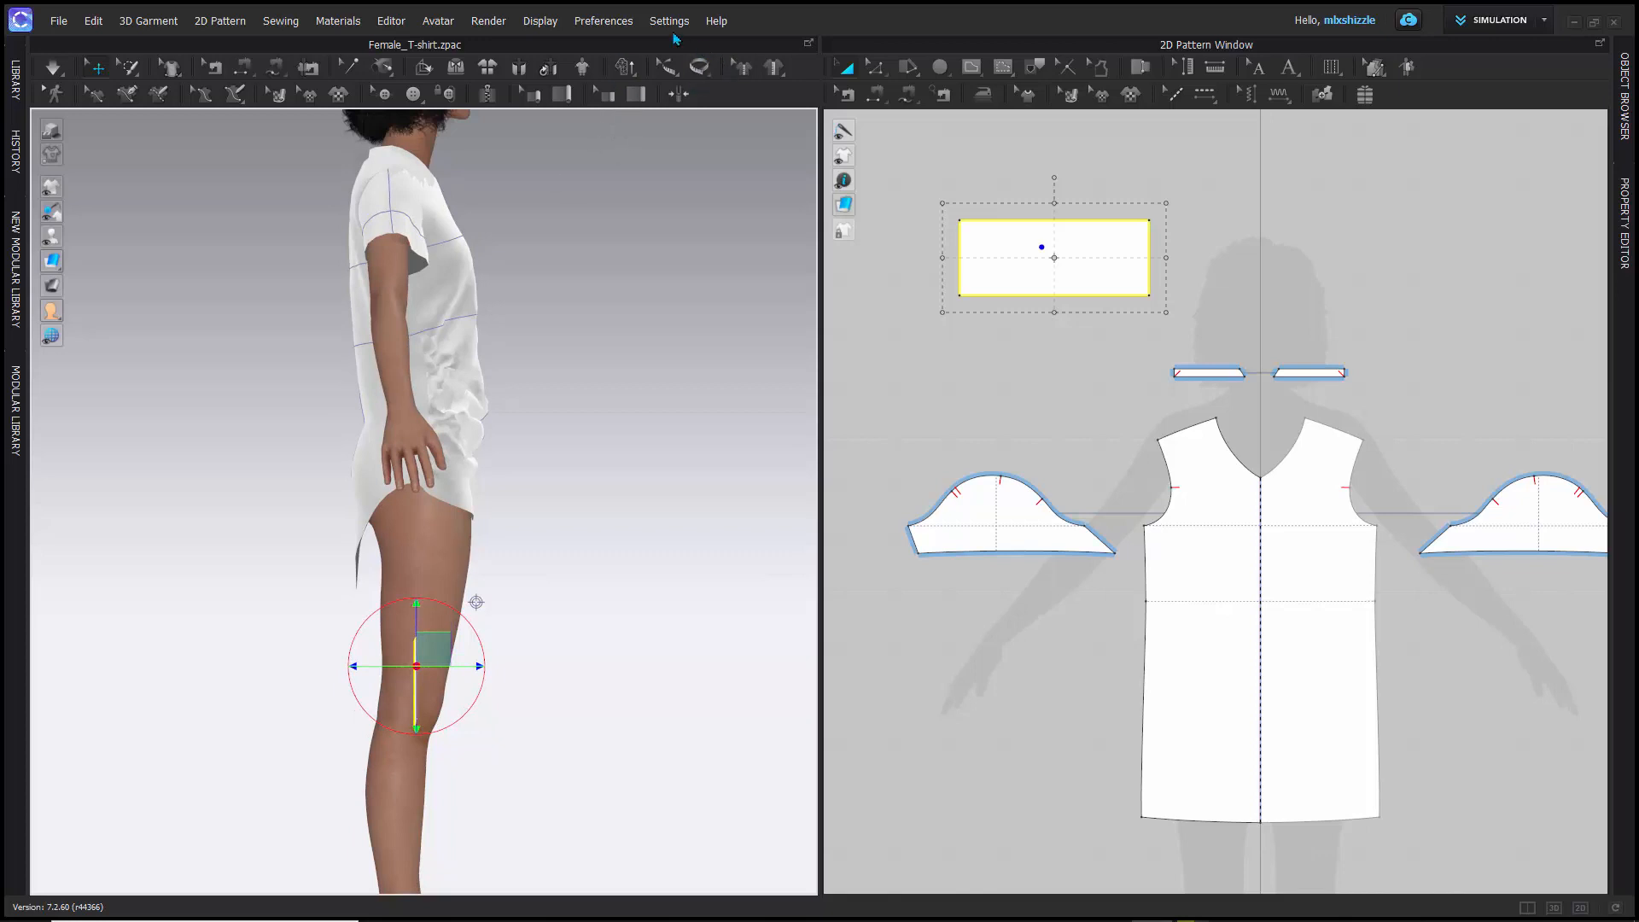
# - Set the gizmo back to Screen Coordinate and move the rectangle pattern forward to the front of the thigh
pyautogui.click(600, 22)
pyautogui.moveTo(734, 39)
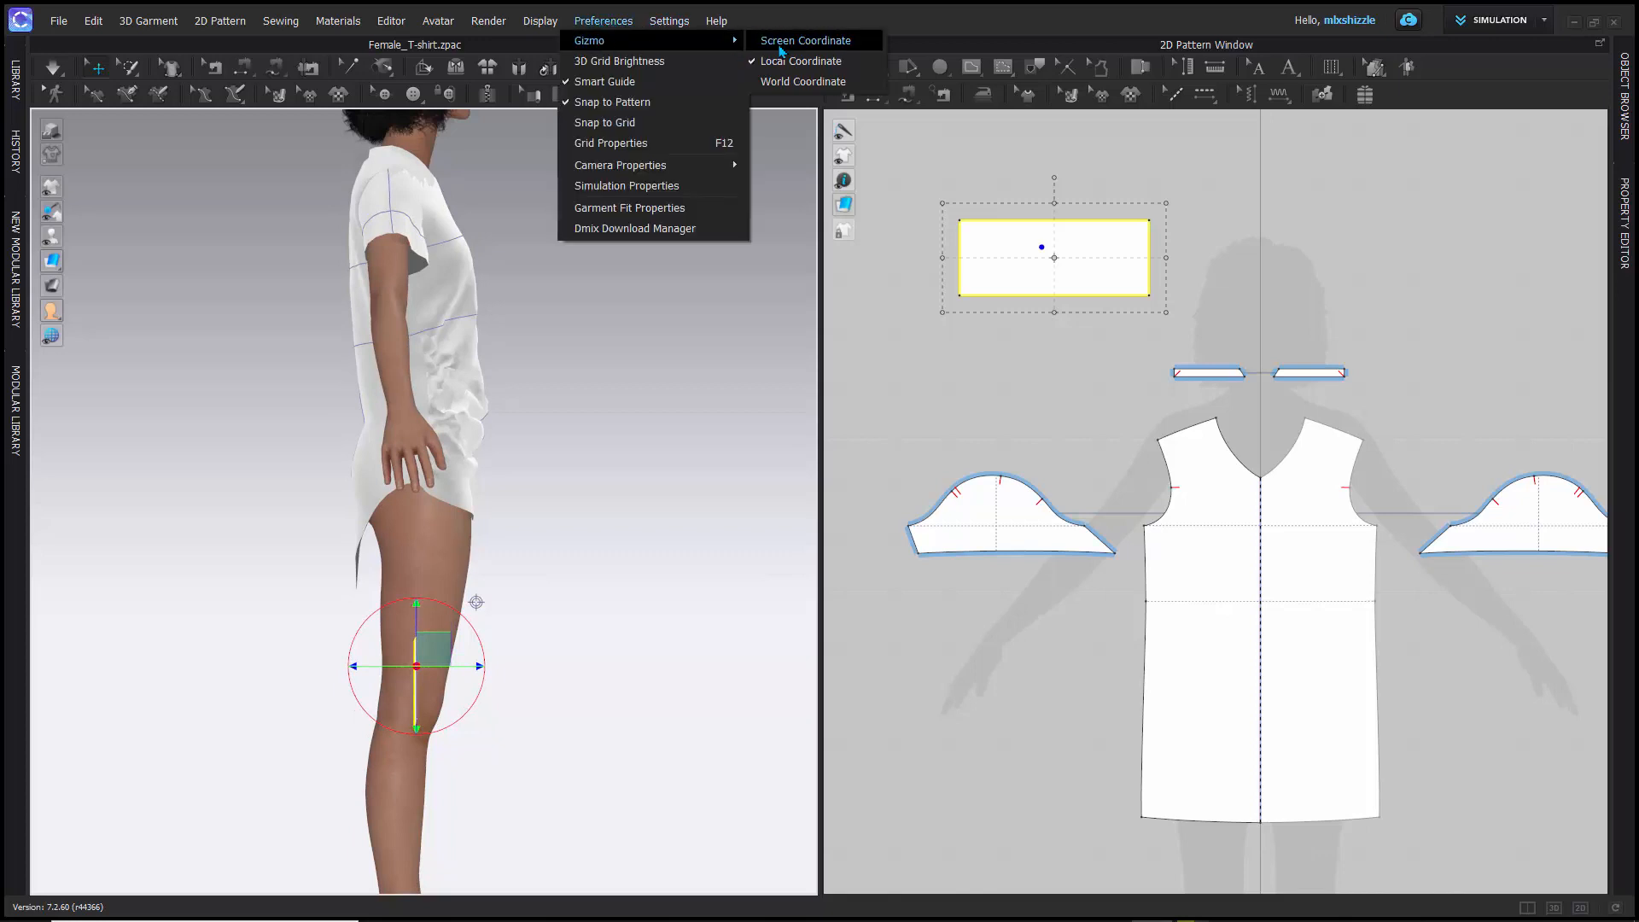
pyautogui.click(780, 51)
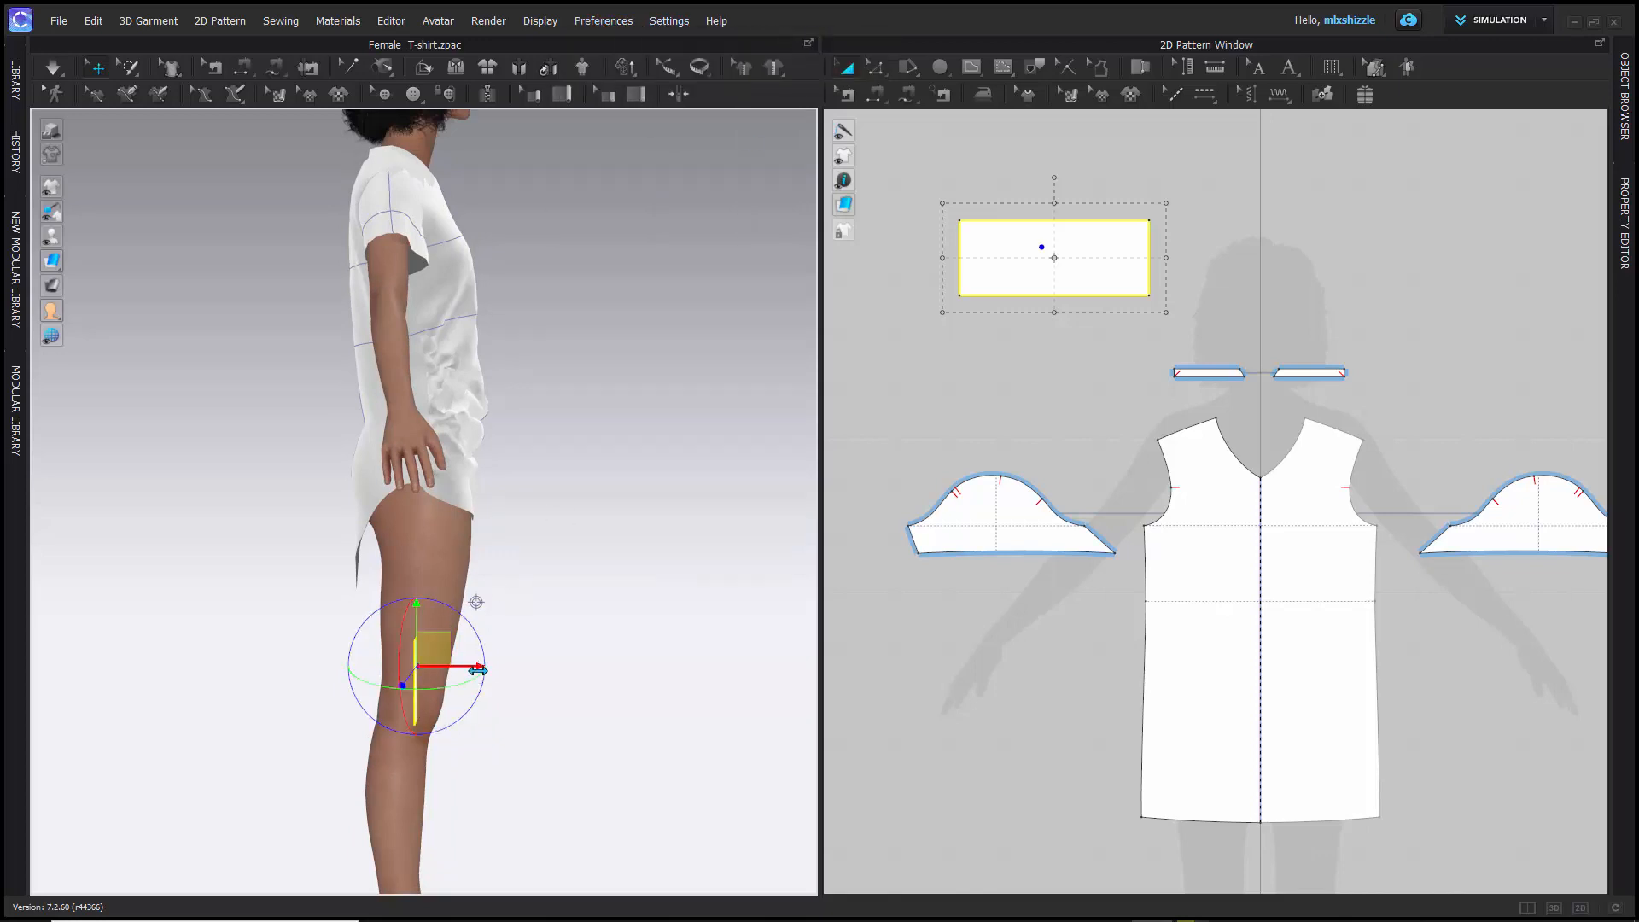
pyautogui.moveTo(475, 665); pyautogui.dragTo(525, 662)
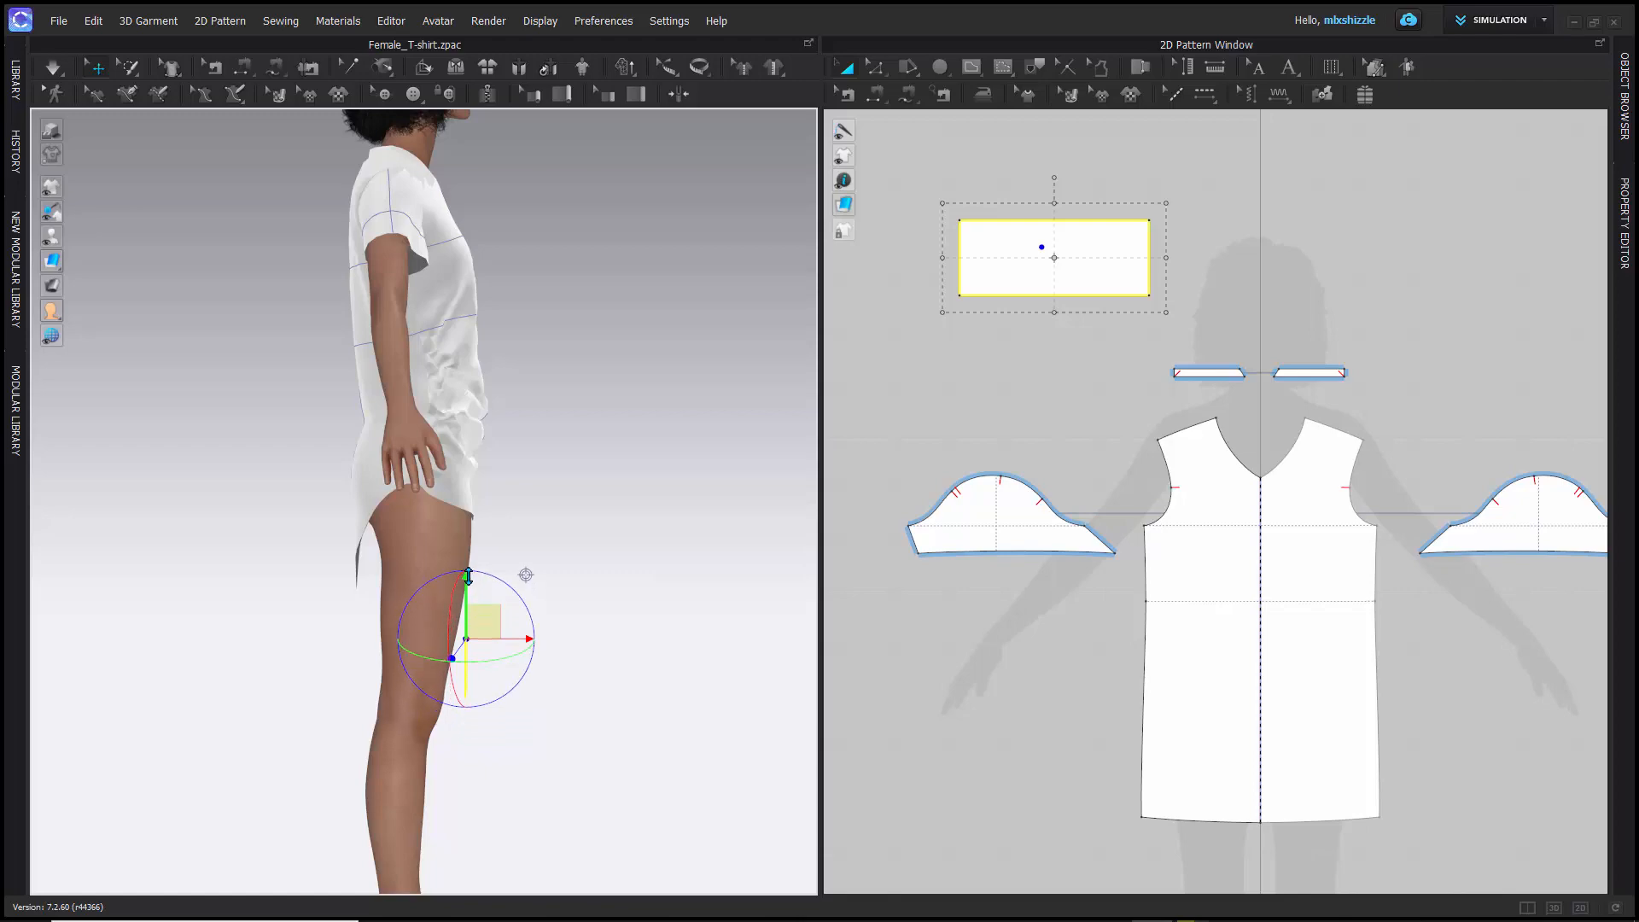
# - Raise the rectangle pattern slightly along the gizmo's vertical axis and check its distance from the thighs from the side
pyautogui.scroll(-3, 538, 571)
pyautogui.moveTo(540, 545); pyautogui.dragTo(376, 591, button='right')
pyautogui.scroll(5, 377, 590)
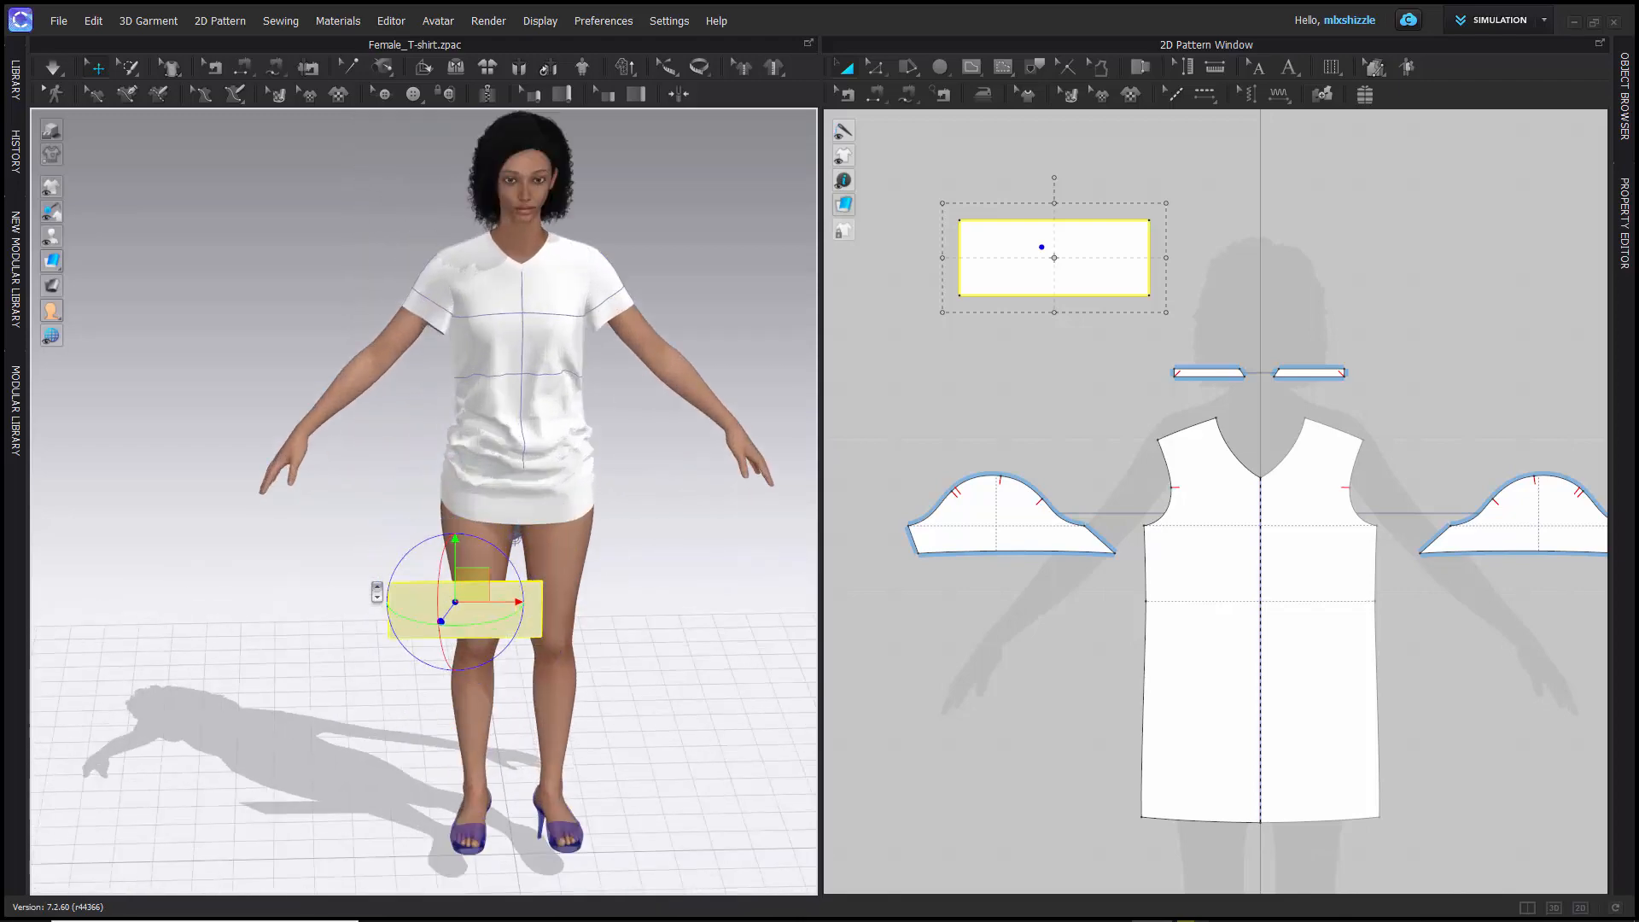
pyautogui.scroll(3, 355, 578)
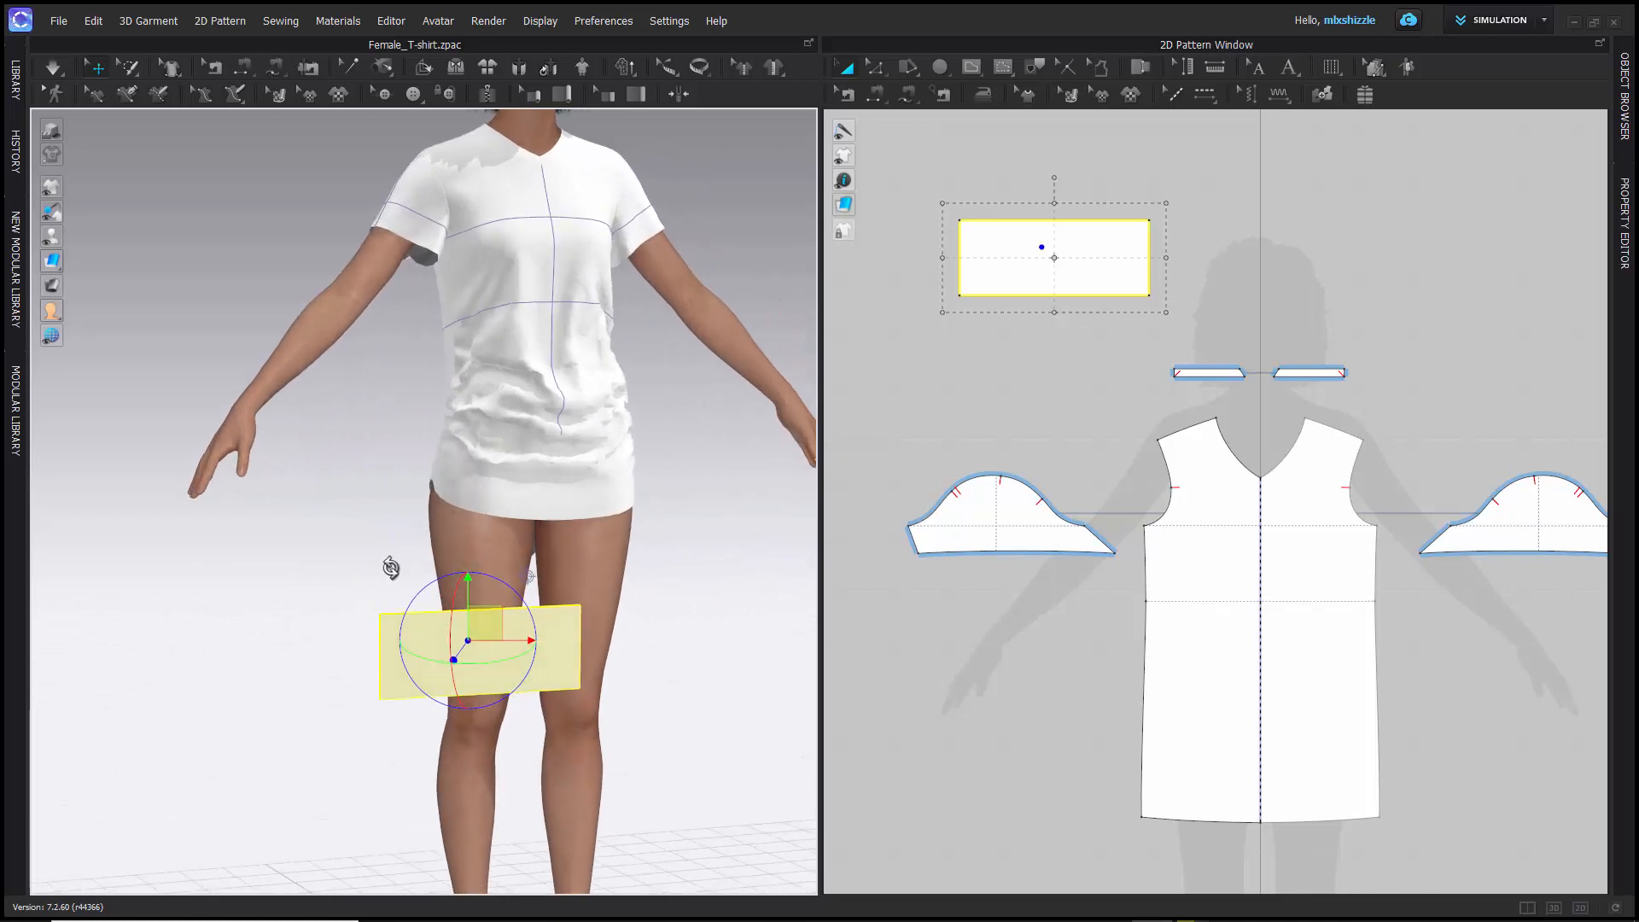
pyautogui.moveTo(469, 584); pyautogui.dragTo(469, 536)
pyautogui.moveTo(322, 556); pyautogui.dragTo(449, 548, button='right')
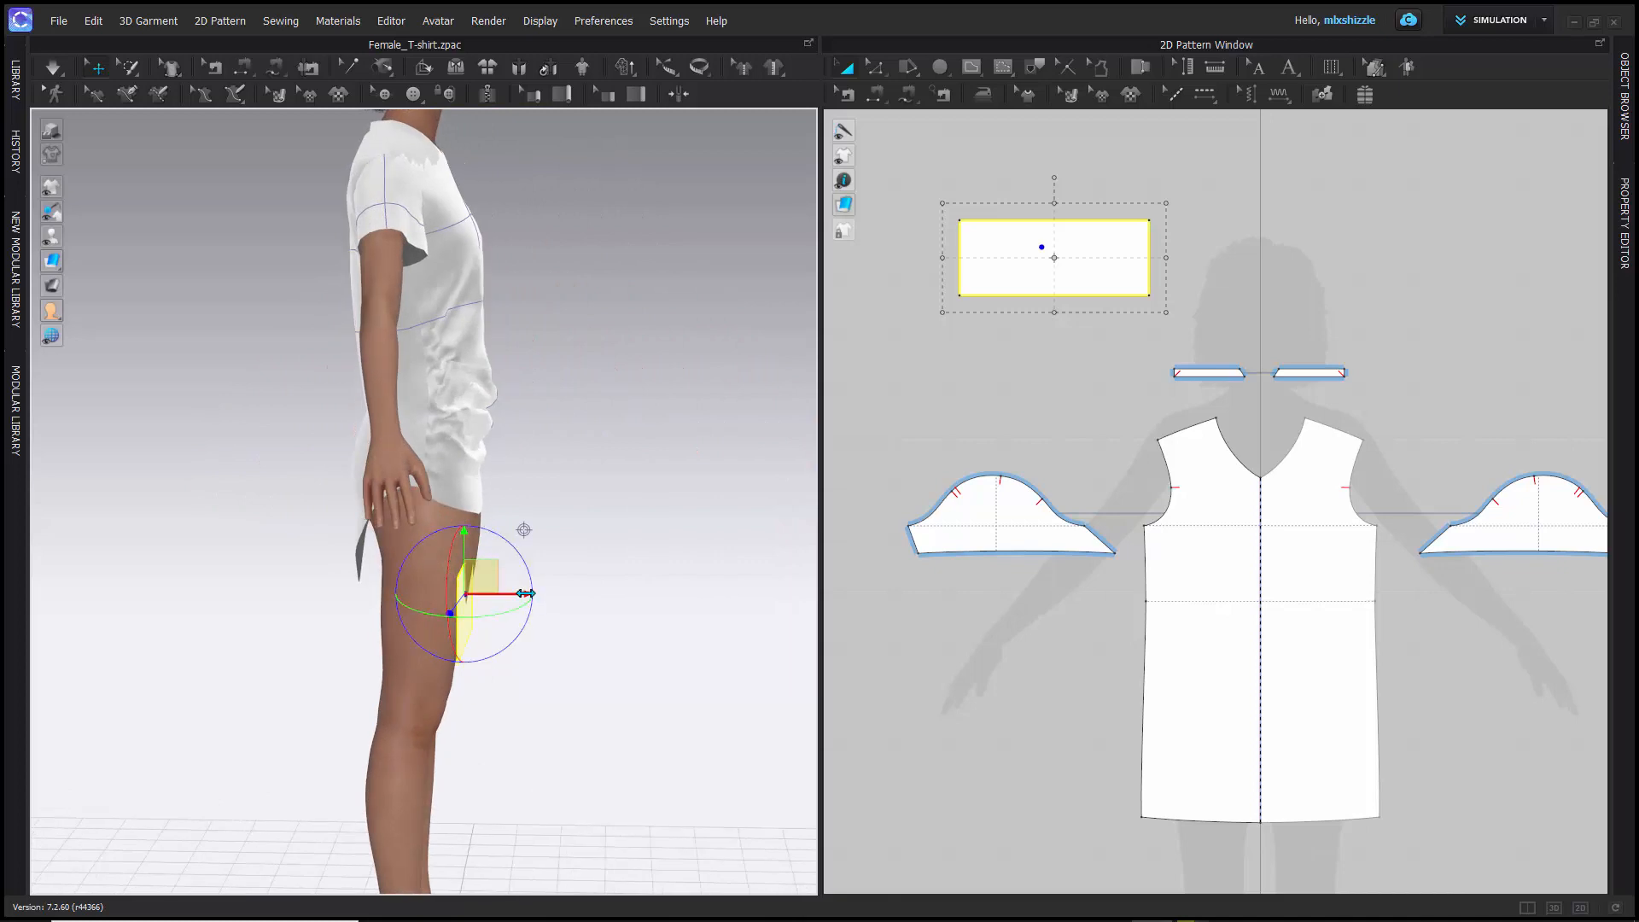
pyautogui.moveTo(595, 520); pyautogui.dragTo(468, 539, button='right')
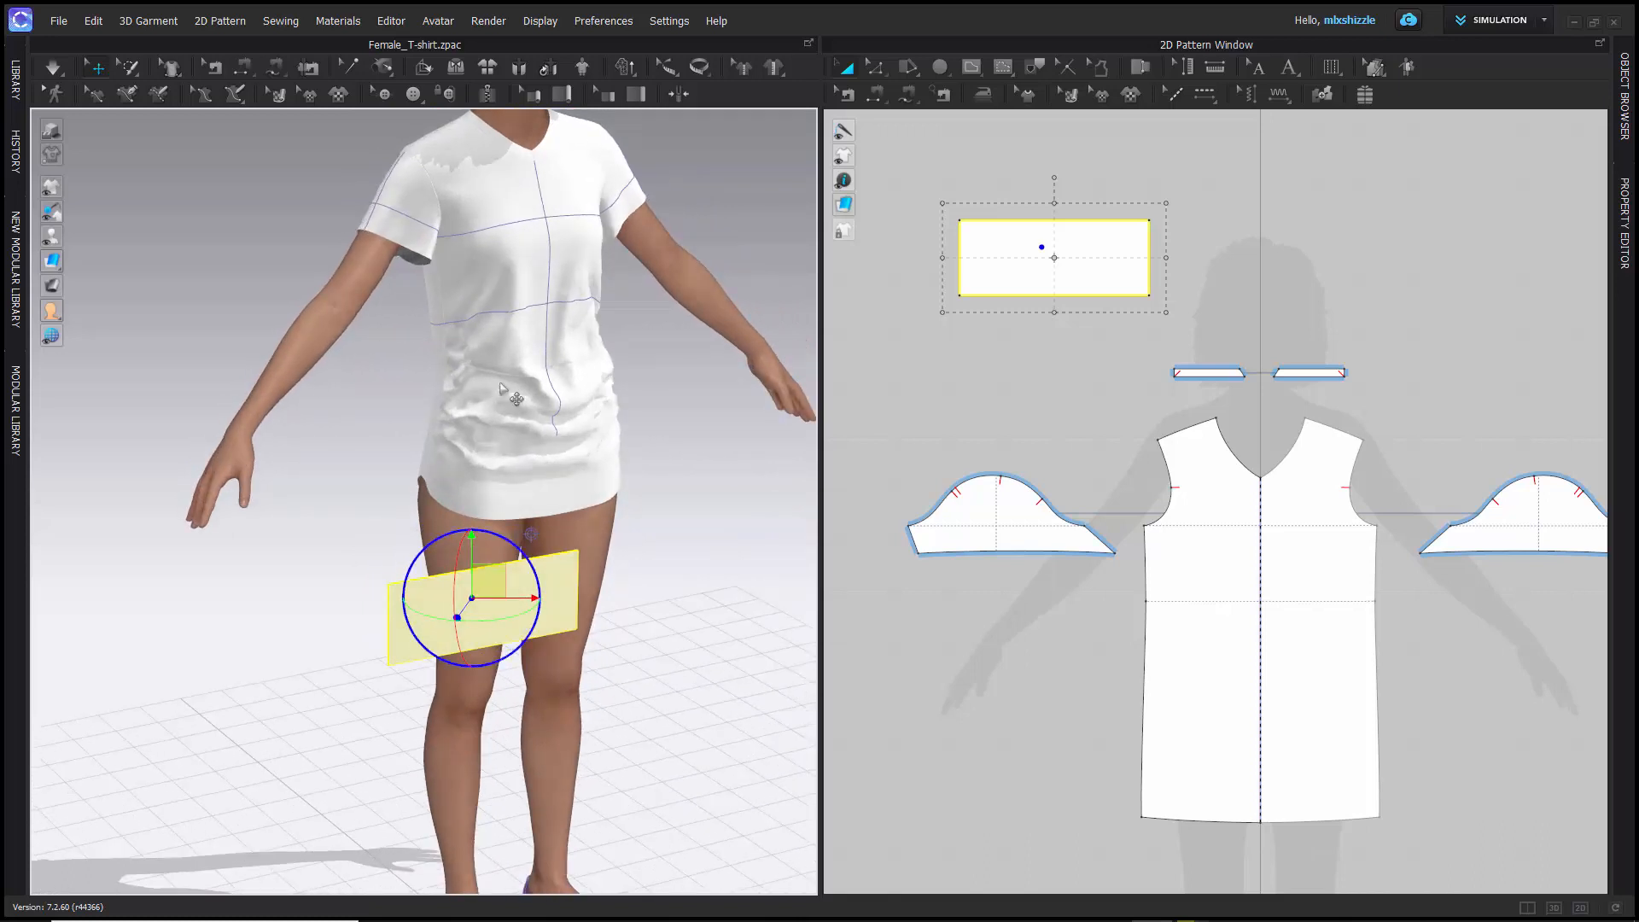
# - Switch the gizmo to Local Coordinate for the rectangle pattern and view its pattern-aligned axes from several angles
pyautogui.click(597, 22)
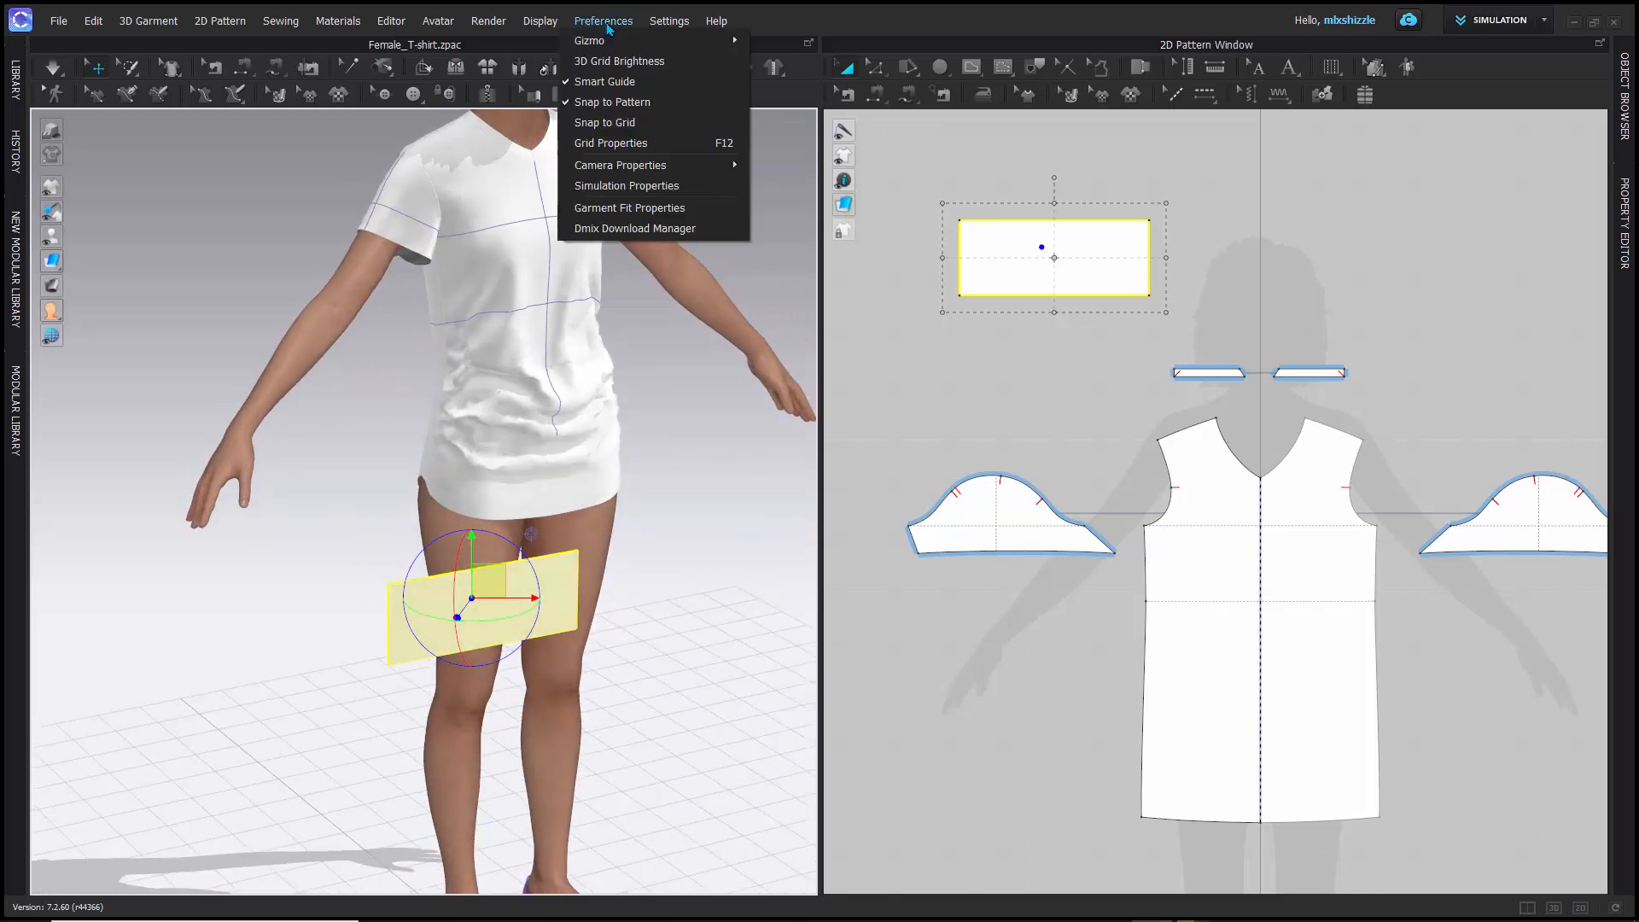
pyautogui.moveTo(665, 40)
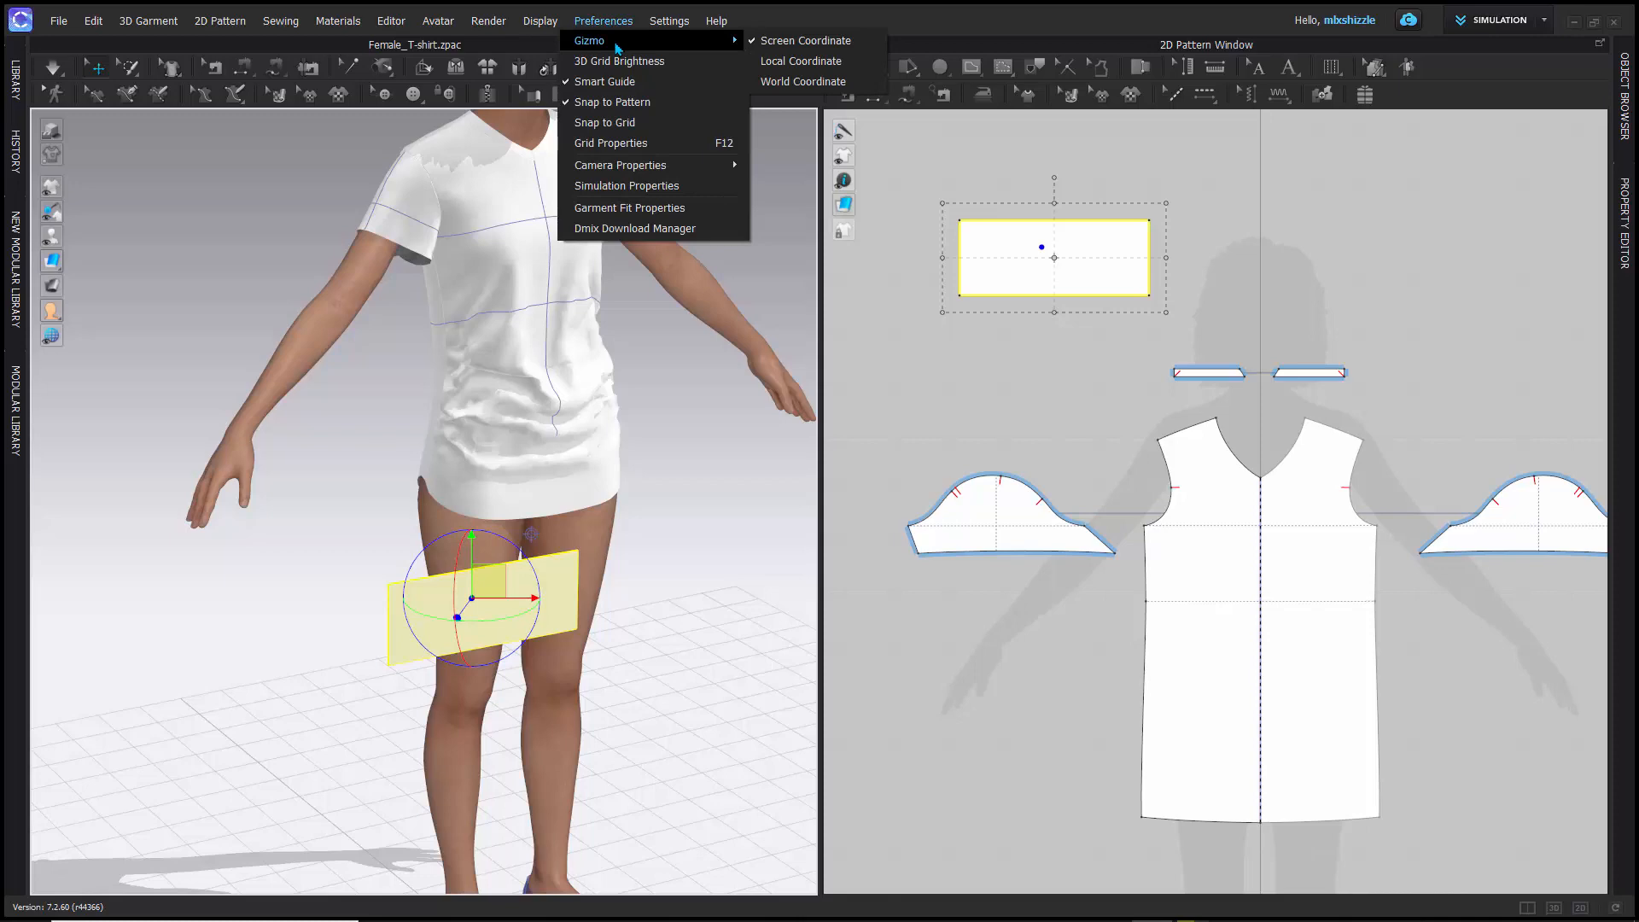
pyautogui.click(795, 63)
pyautogui.moveTo(385, 474)
pyautogui.mouseDown(button='right')
pyautogui.moveTo(307, 592)
pyautogui.moveTo(408, 488)
pyautogui.moveTo(362, 487)
pyautogui.mouseUp(button='right')
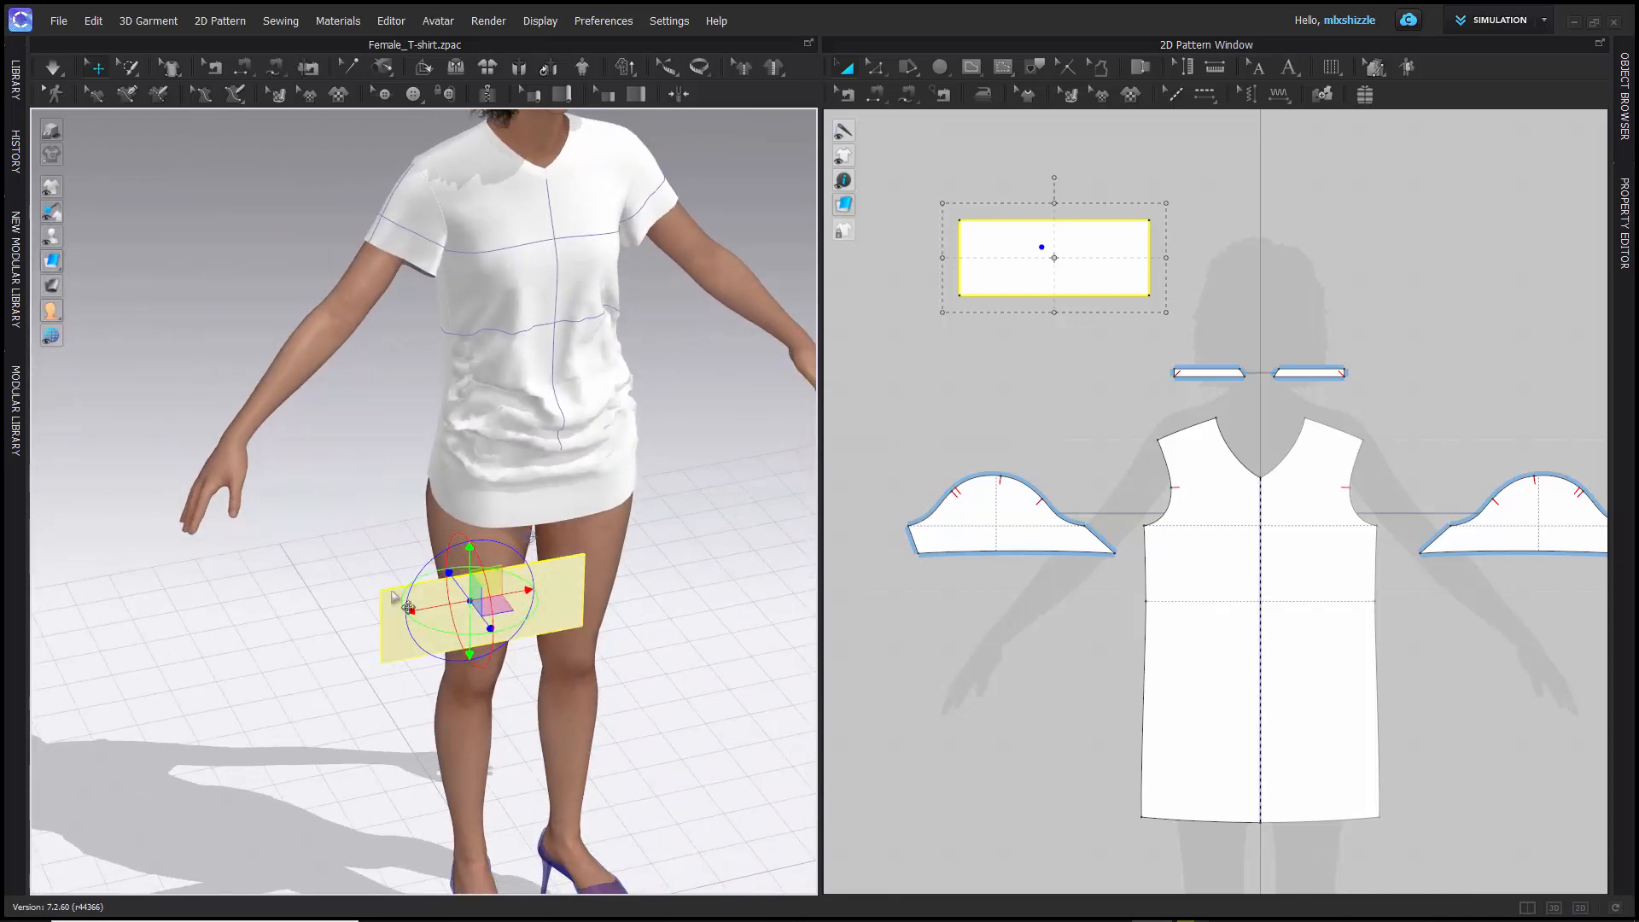
pyautogui.scroll(-5, 394, 589)
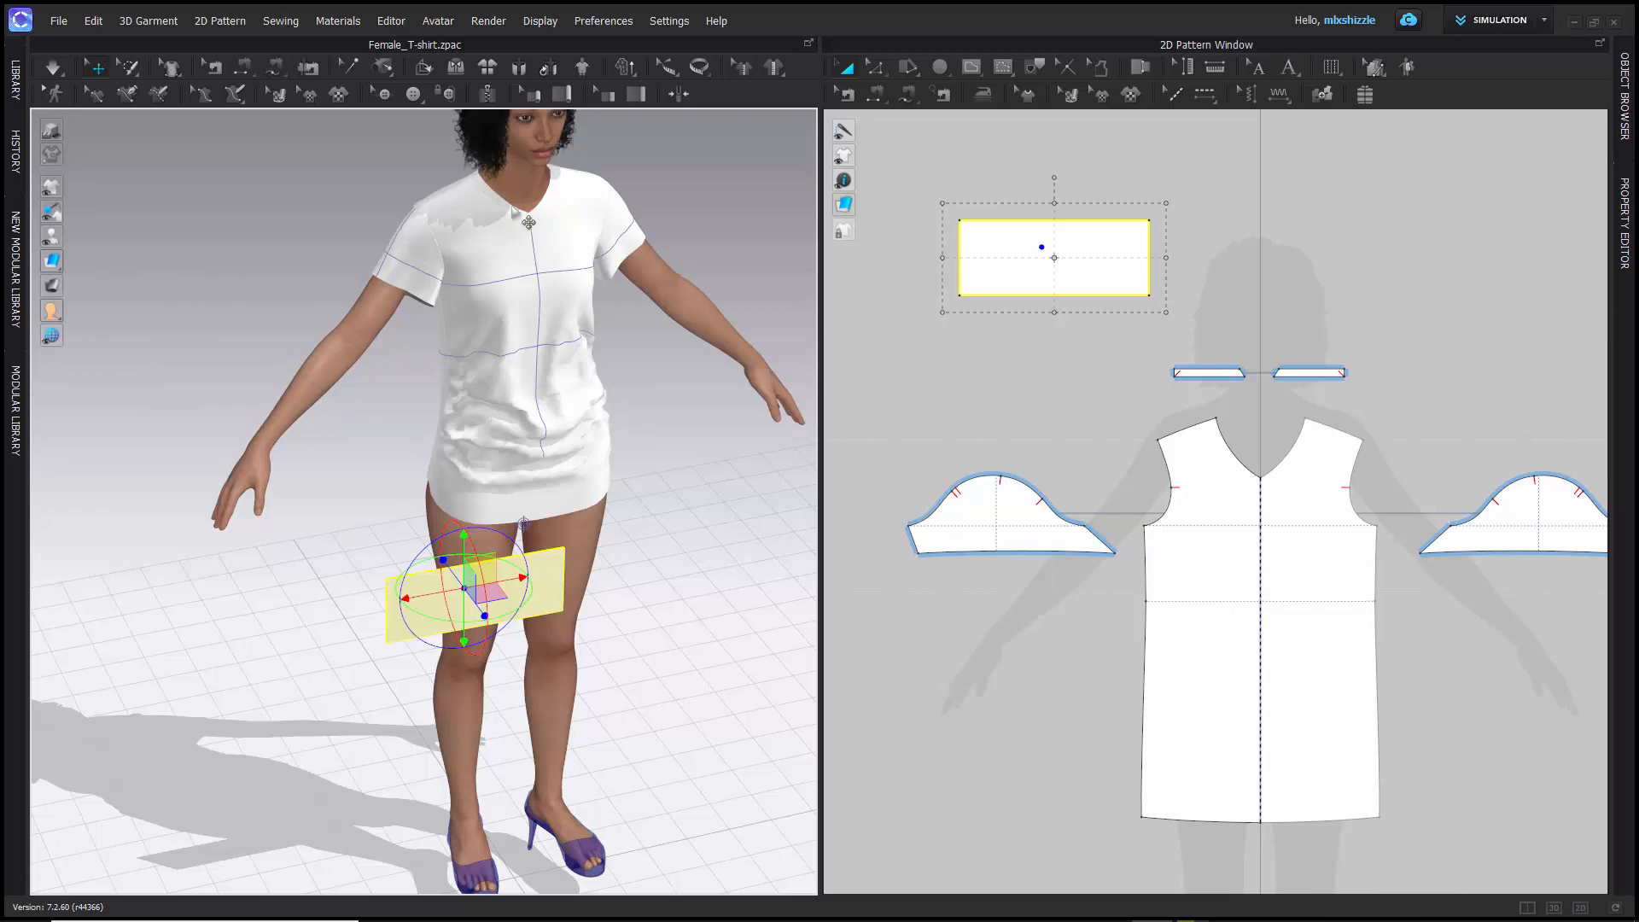
pyautogui.moveTo(531, 313); pyautogui.dragTo(516, 357, button='right')
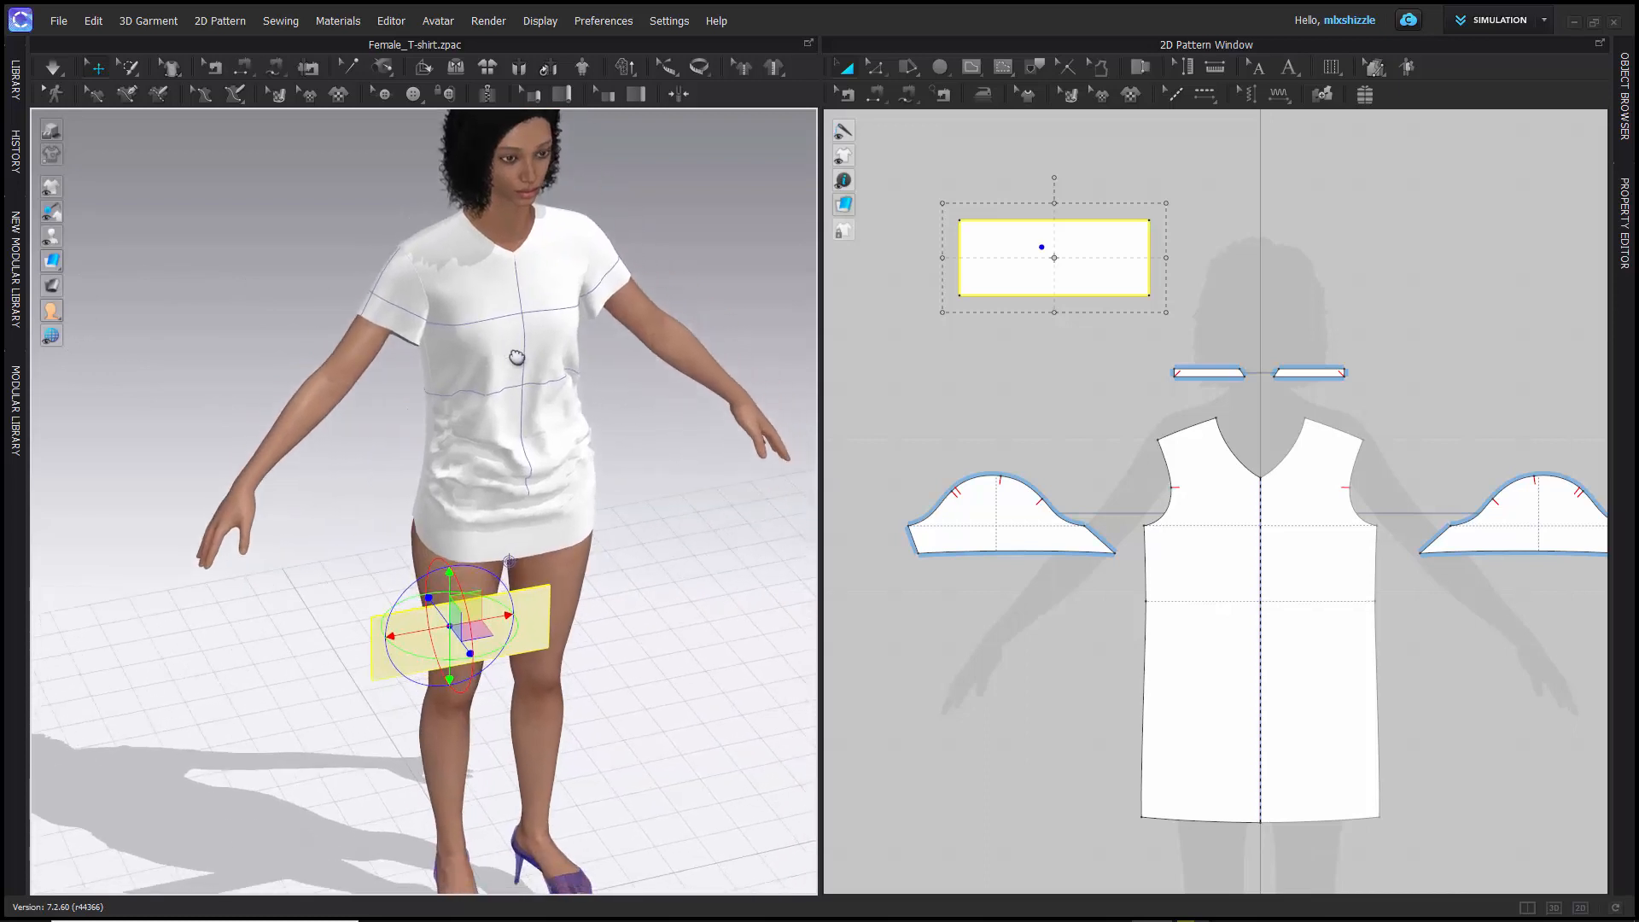
# - Show the avatar's arrangement points and preview the rectangle pattern's placement at points on the hip and left arm
pyautogui.moveTo(53, 215)
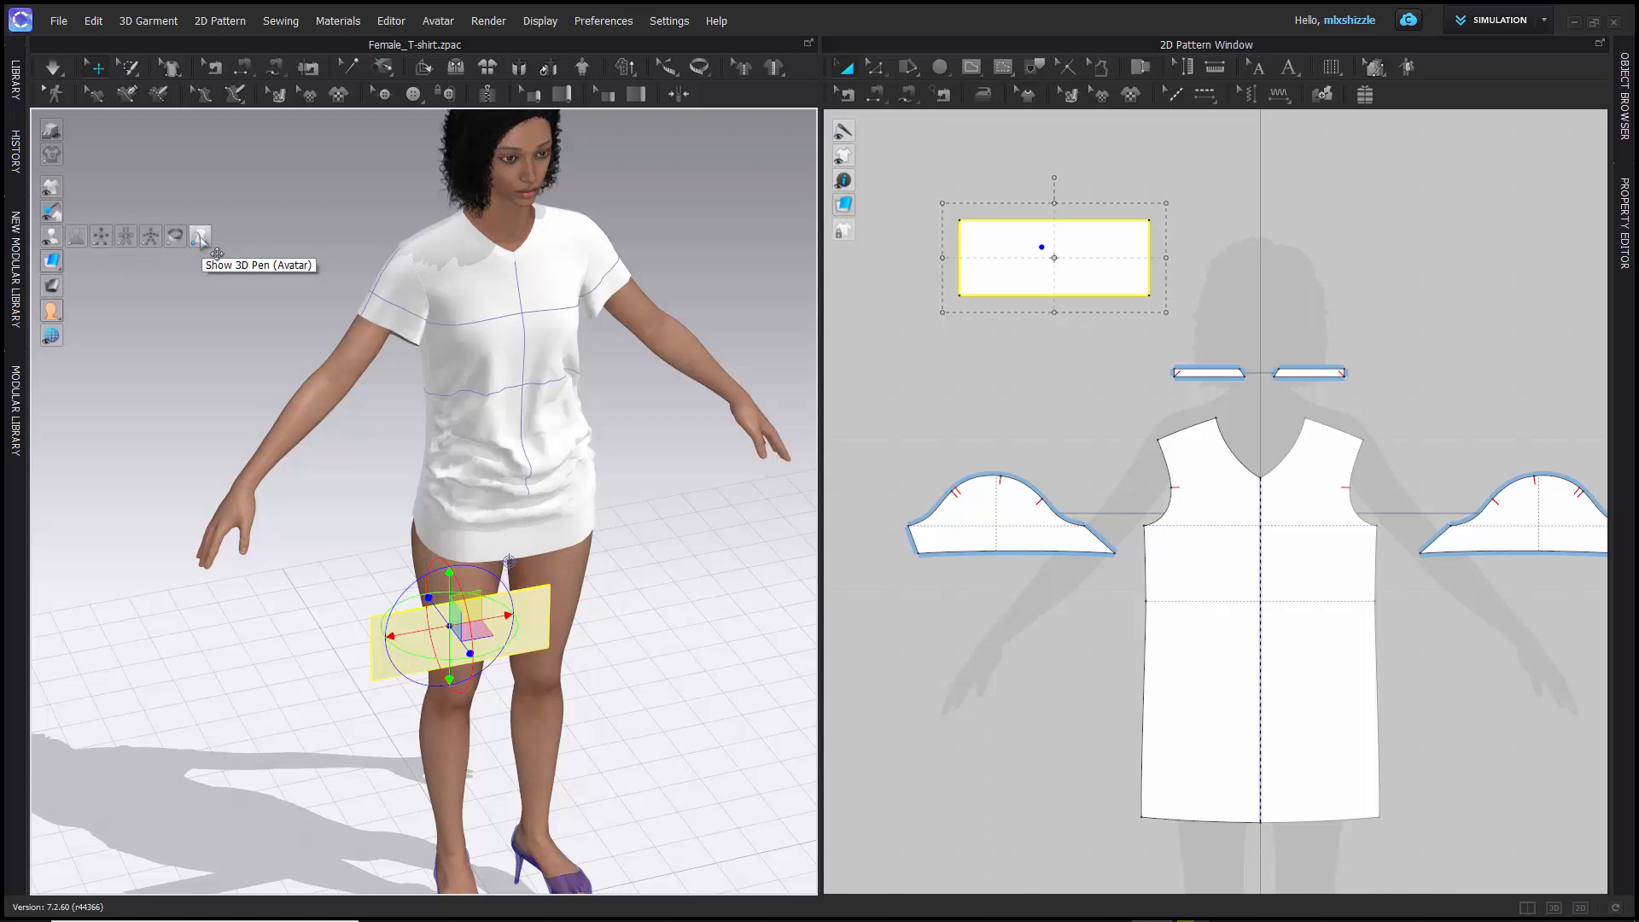
pyautogui.click(101, 236)
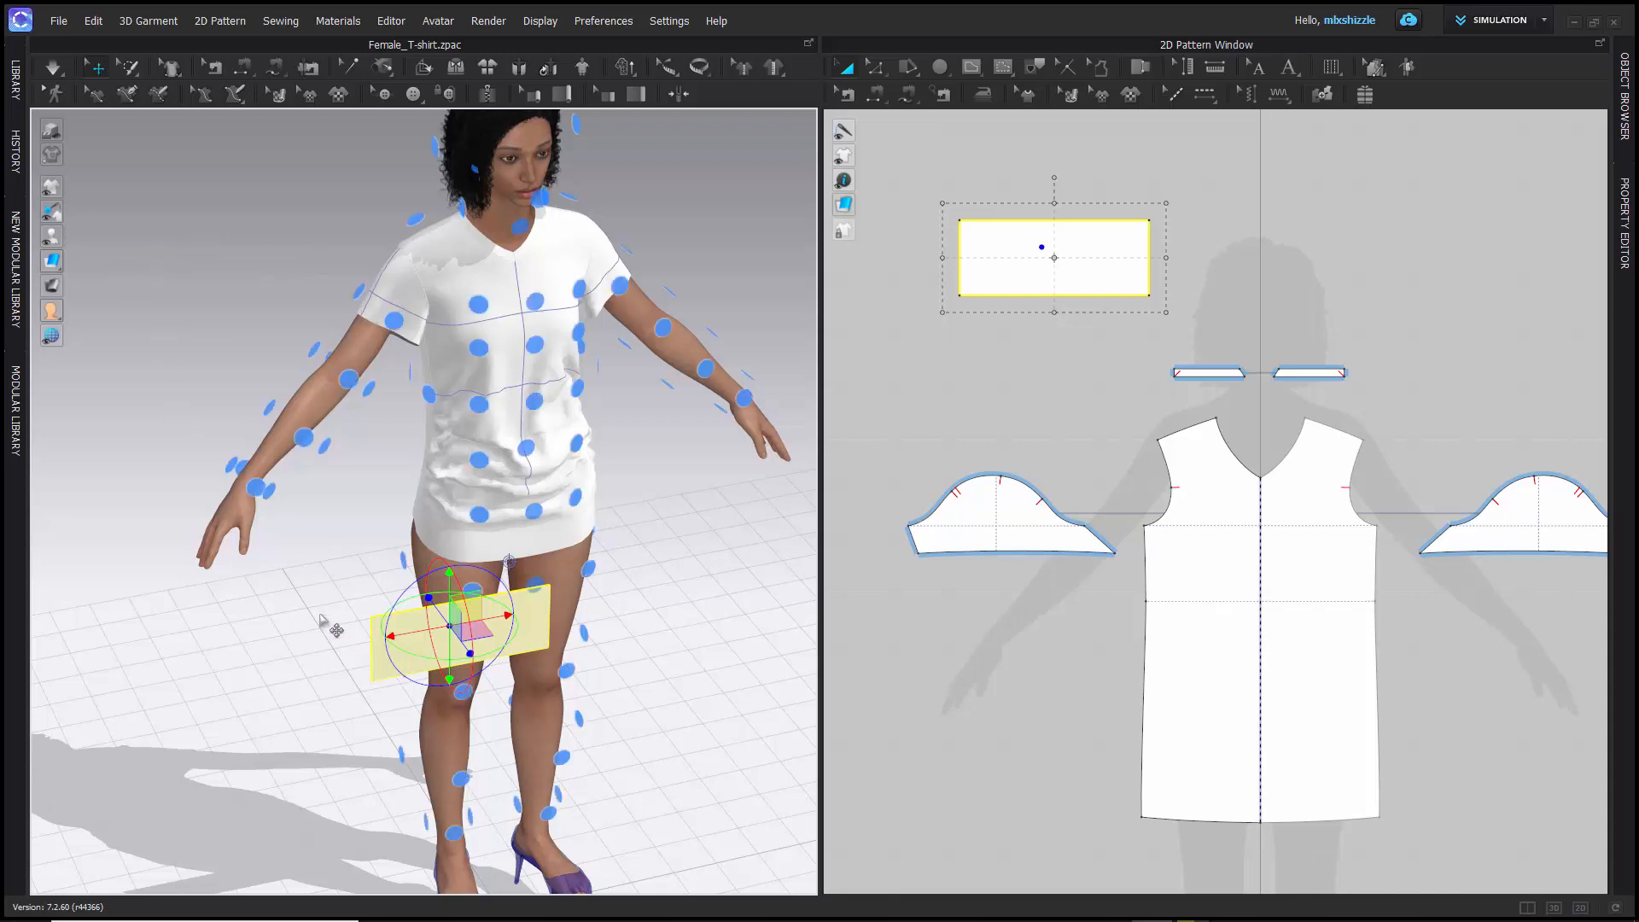
pyautogui.moveTo(320, 614)
pyautogui.mouseDown(button='right')
pyautogui.moveTo(365, 565)
pyautogui.moveTo(190, 585)
pyautogui.moveTo(332, 600)
pyautogui.moveTo(314, 592)
pyautogui.mouseUp(button='right')
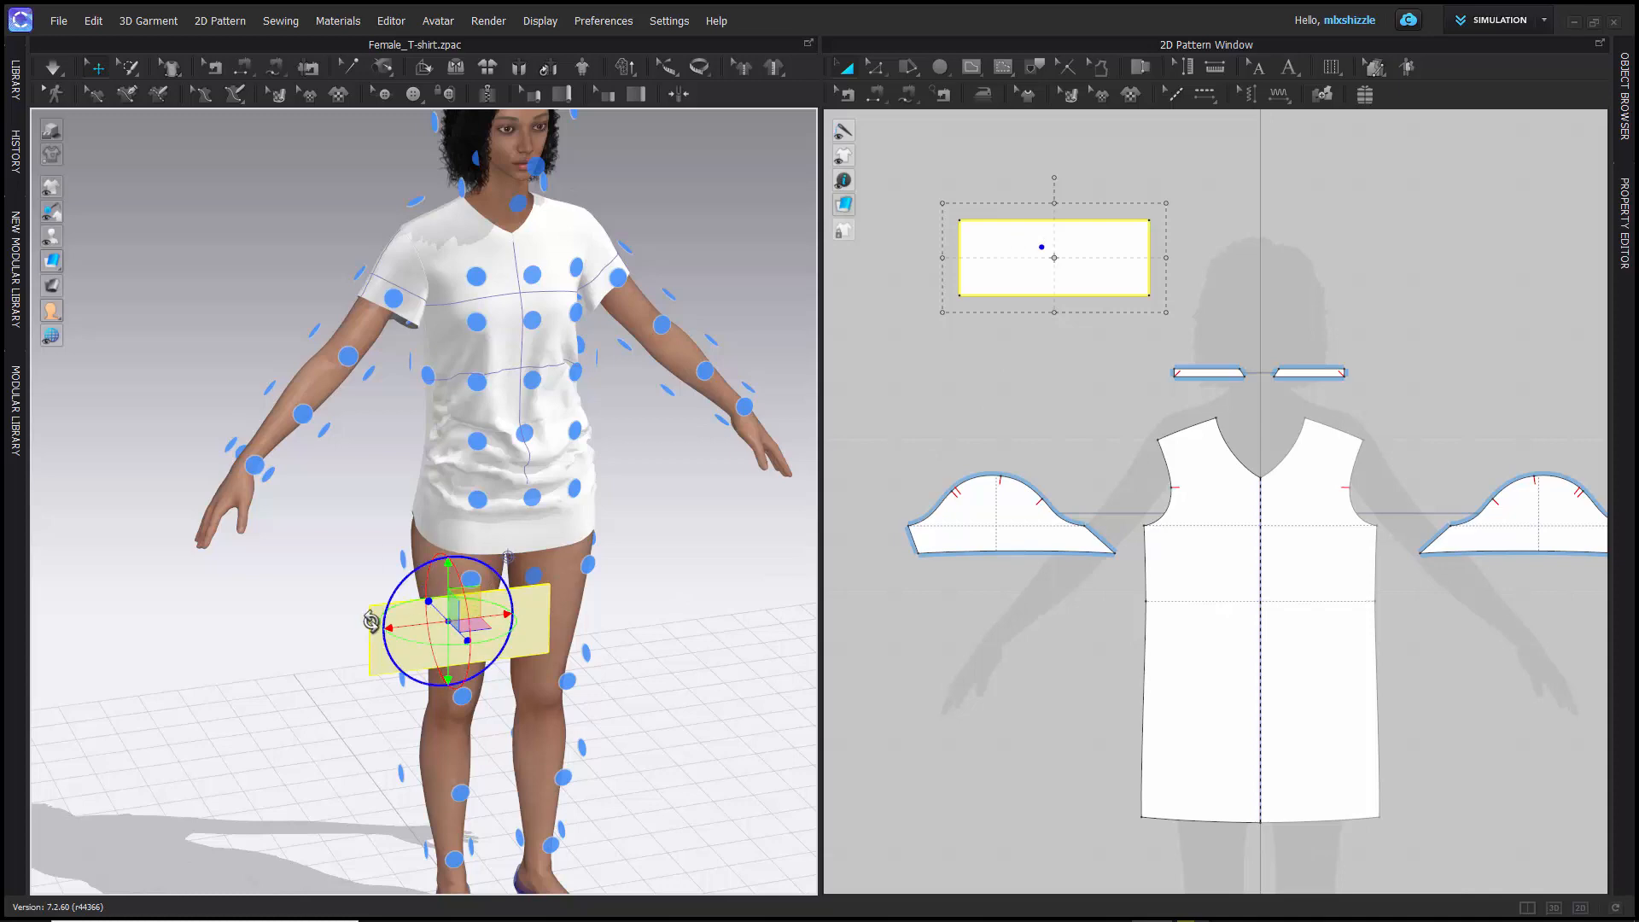
pyautogui.moveTo(315, 629)
pyautogui.mouseDown(button='right')
pyautogui.moveTo(293, 633)
pyautogui.moveTo(402, 611)
pyautogui.moveTo(546, 616)
pyautogui.moveTo(285, 596)
pyautogui.moveTo(325, 622)
pyautogui.moveTo(315, 636)
pyautogui.mouseUp(button='right')
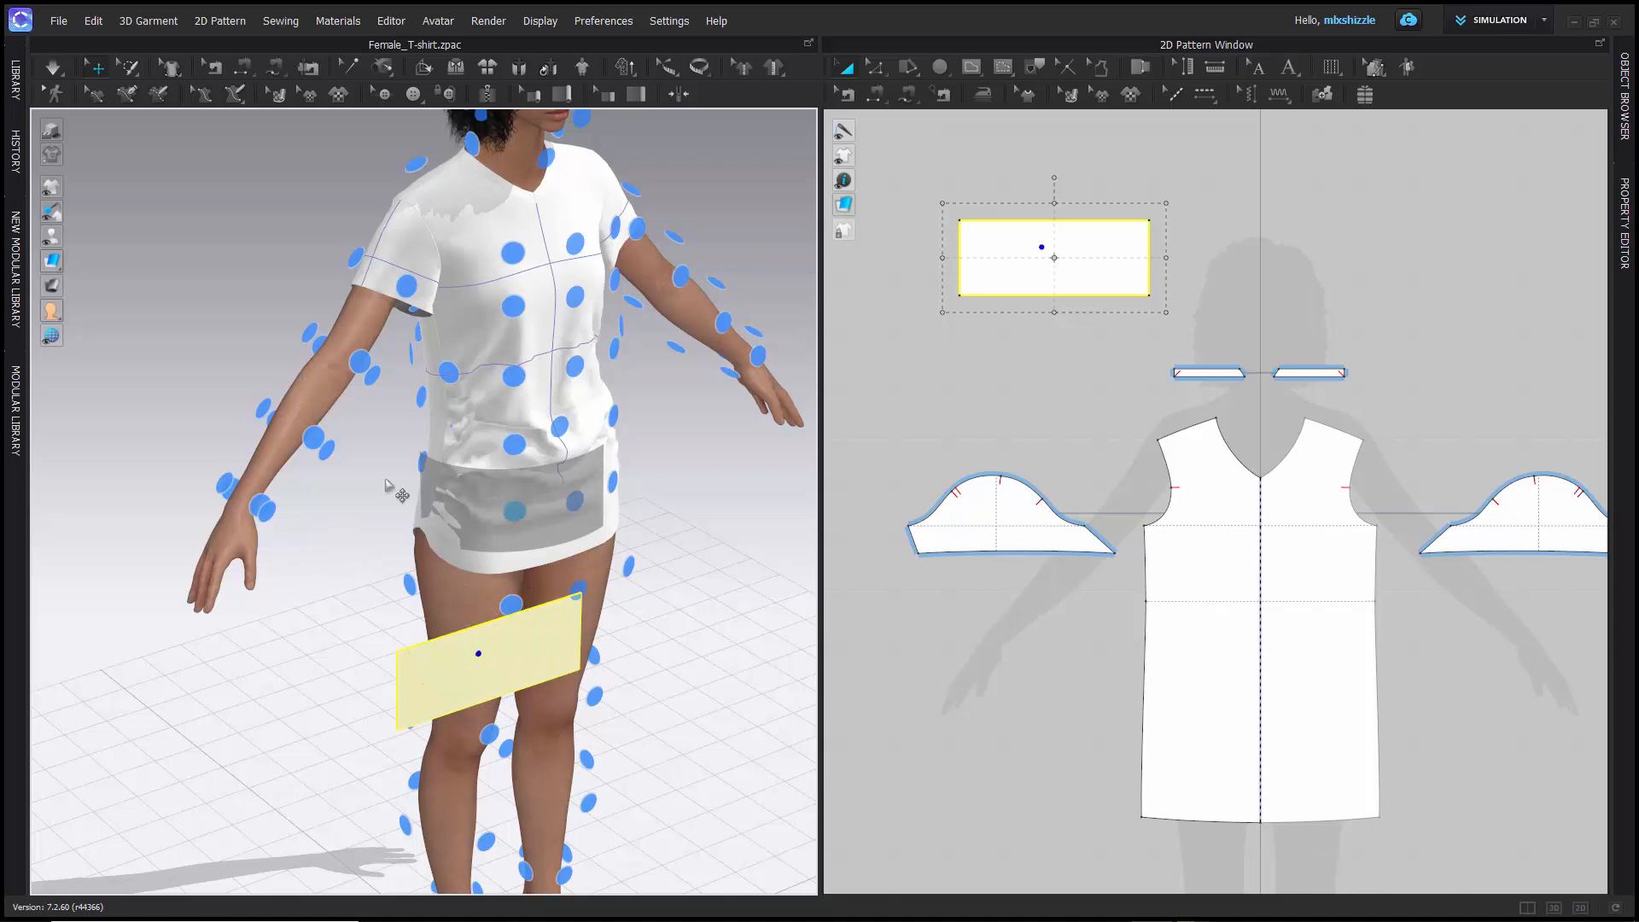
pyautogui.moveTo(354, 493); pyautogui.dragTo(588, 454, button='right')
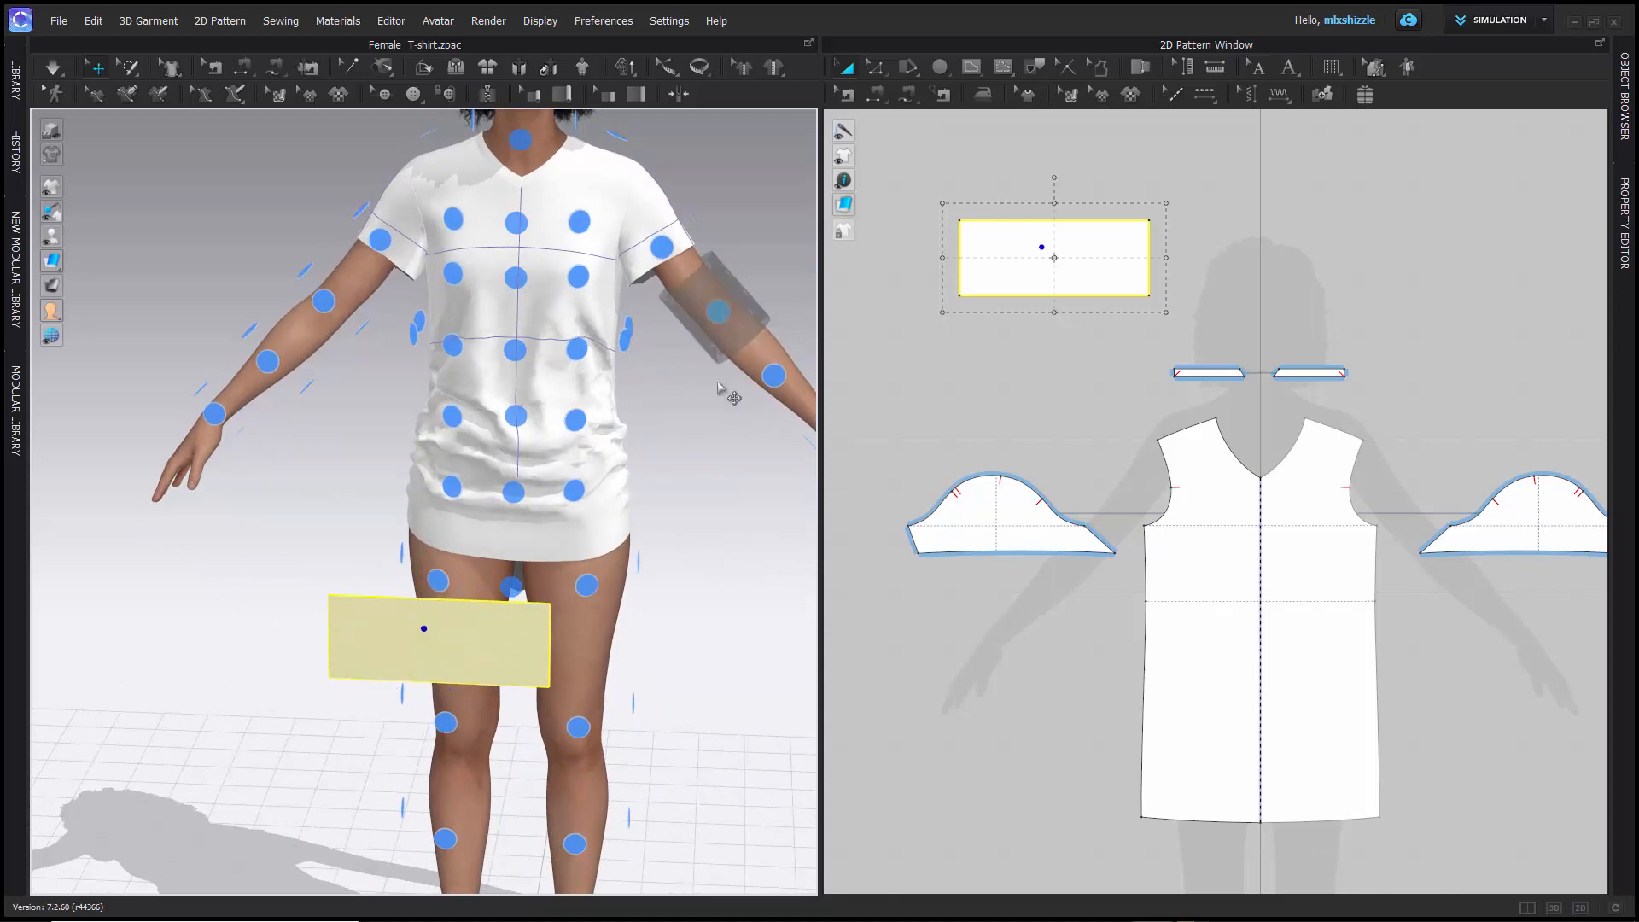
# - Place the rectangle pattern around the avatar's right forearm using an arrangement point there
pyautogui.moveTo(725, 454); pyautogui.dragTo(630, 385, button='right')
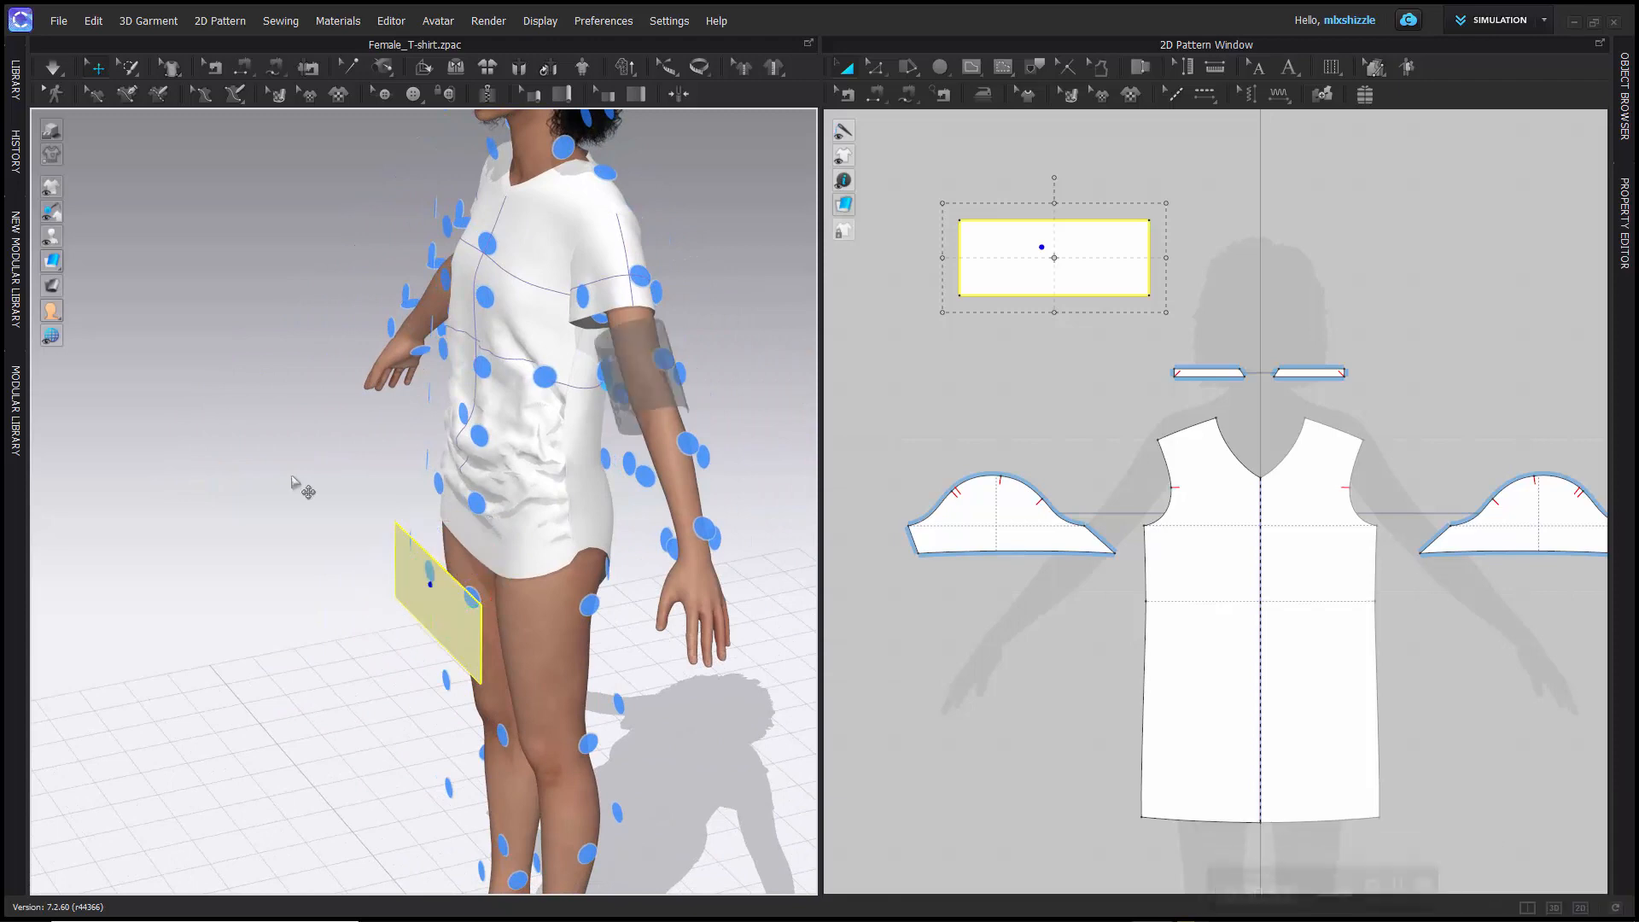
pyautogui.moveTo(276, 476); pyautogui.dragTo(500, 453, button='right')
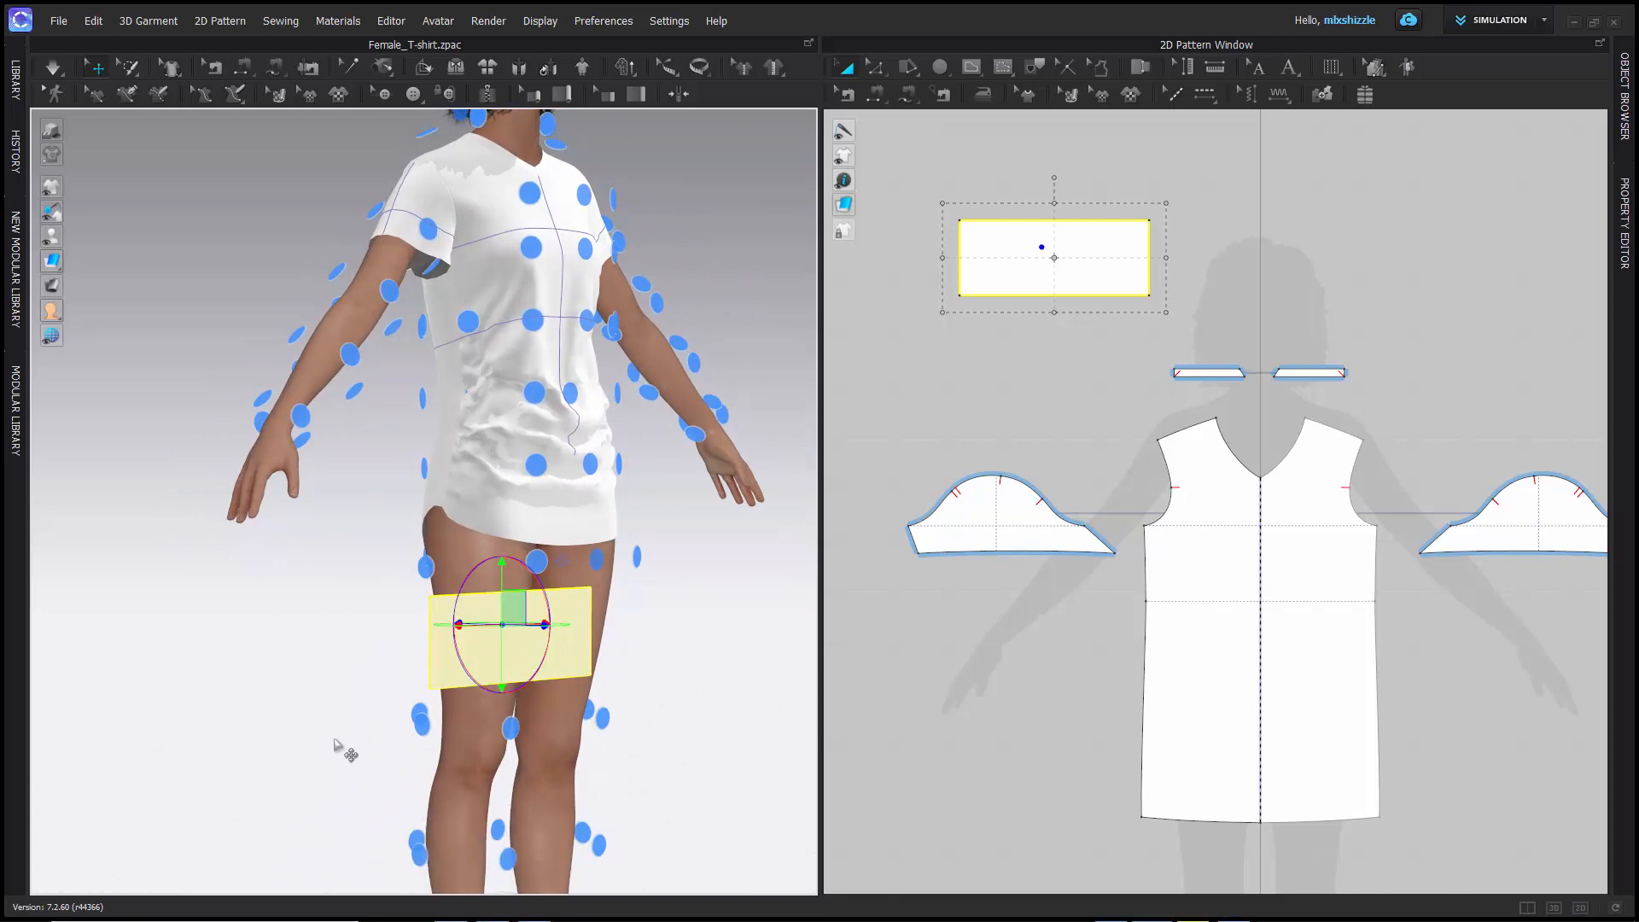
pyautogui.moveTo(338, 741); pyautogui.dragTo(278, 432, button='middle')
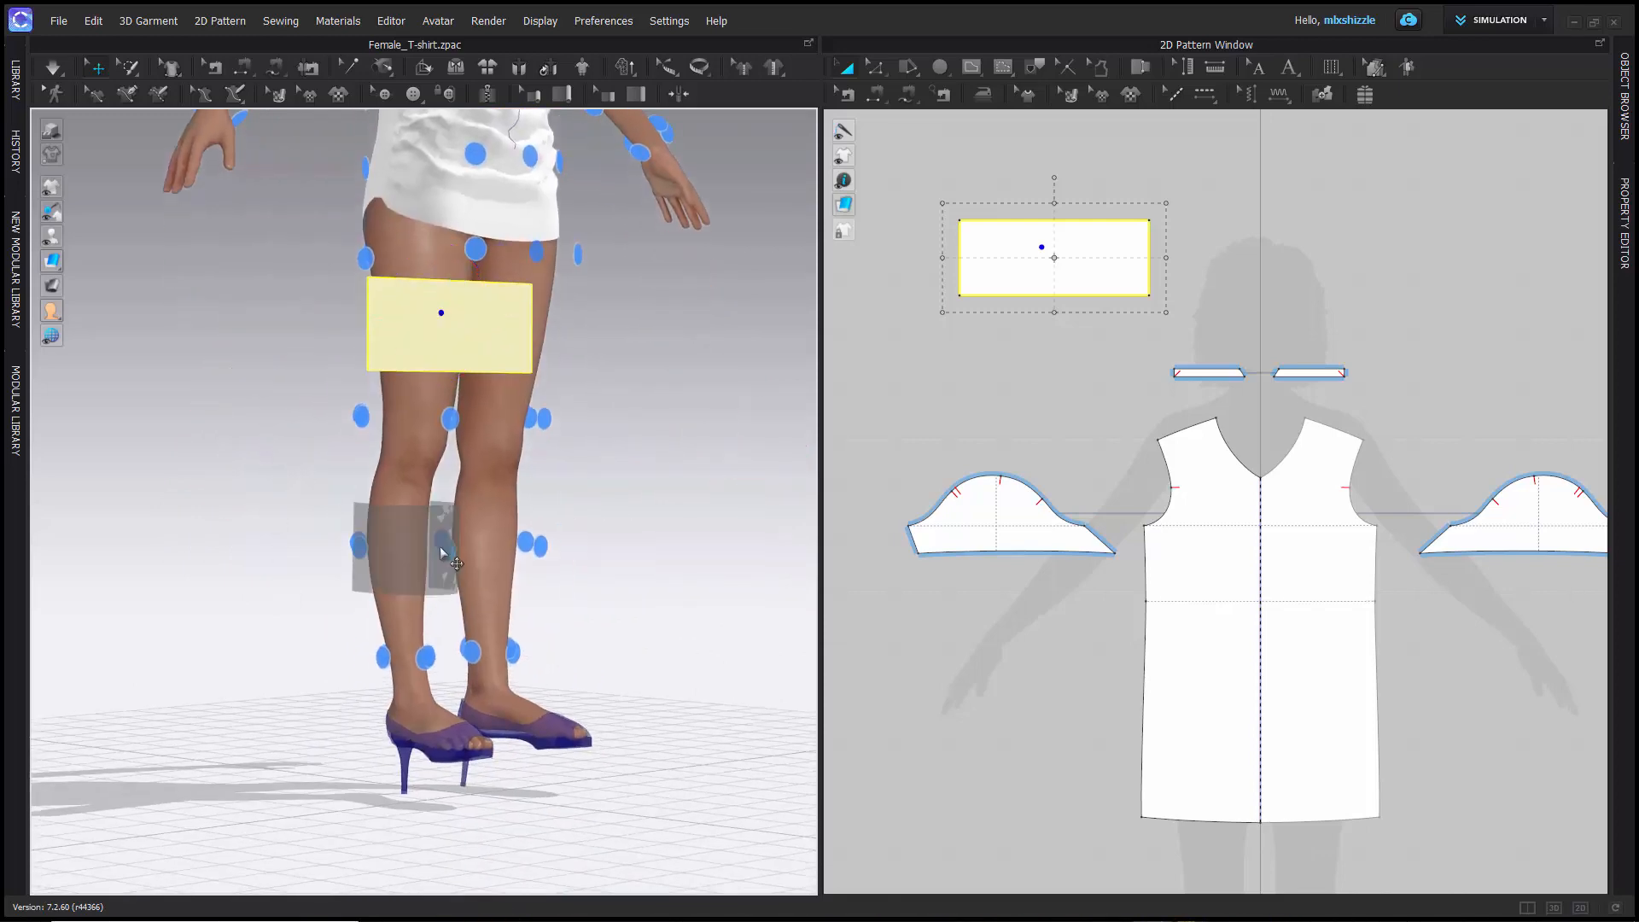
pyautogui.moveTo(286, 449); pyautogui.dragTo(335, 688, button='middle')
pyautogui.click(337, 288)
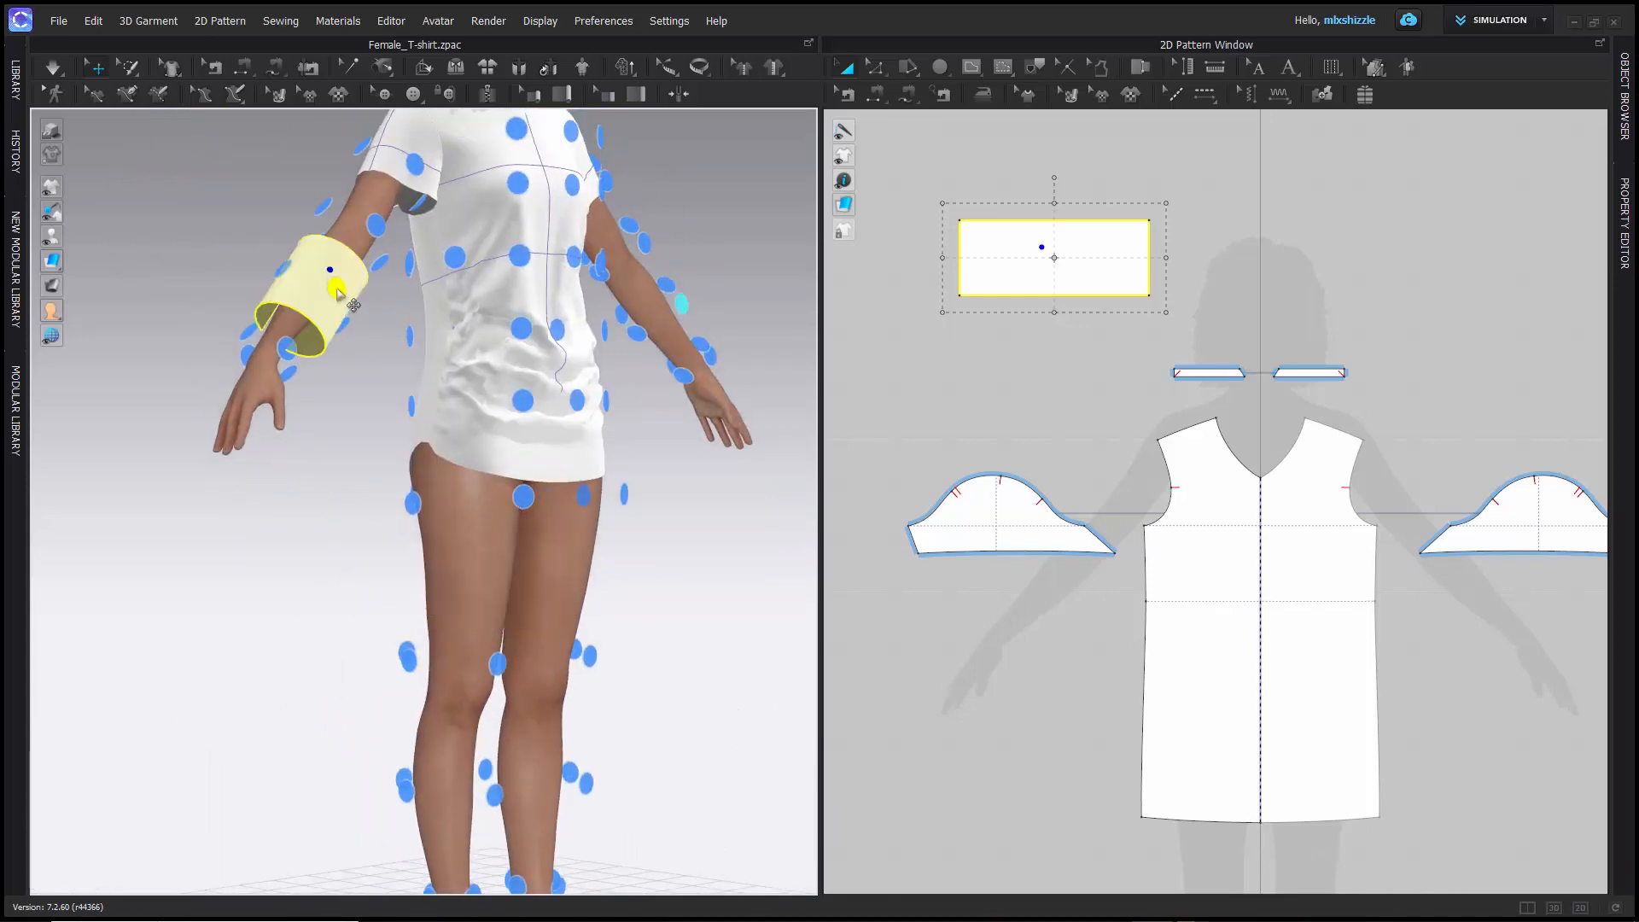
# - Move the rectangle pattern to the arrangement point on the front of the avatar's right upper thigh
pyautogui.moveTo(173, 269); pyautogui.dragTo(178, 339, button='right')
pyautogui.scroll(-3, 177, 339)
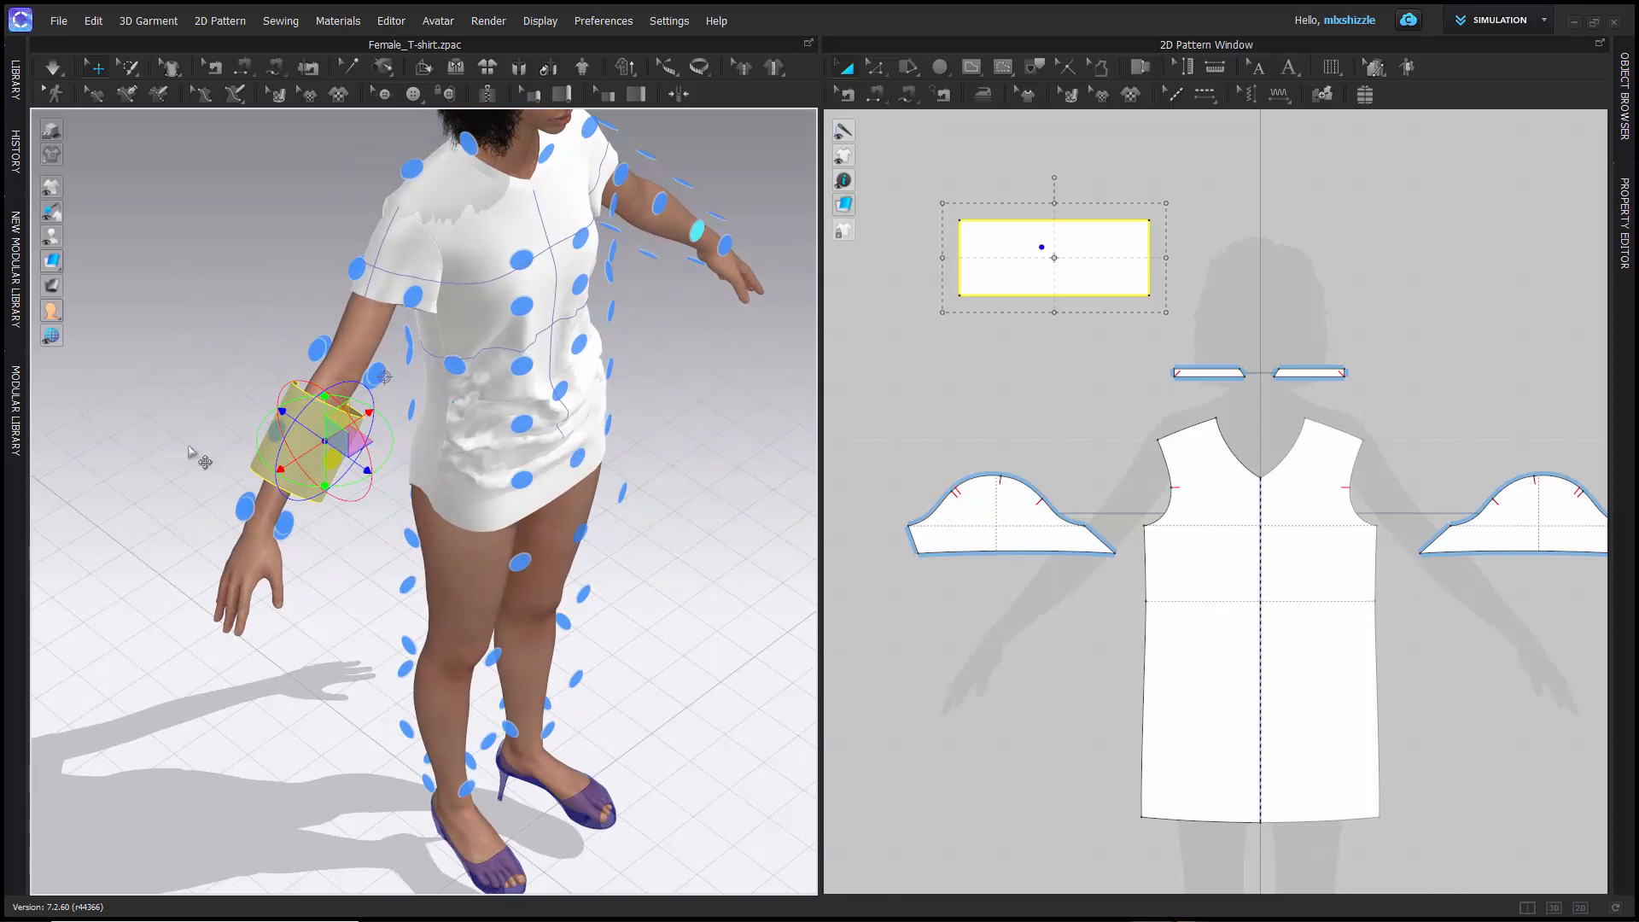
pyautogui.scroll(-3, 201, 469)
pyautogui.scroll(6, 200, 470)
pyautogui.scroll(1, 201, 470)
pyautogui.moveTo(207, 408); pyautogui.dragTo(186, 374, button='right')
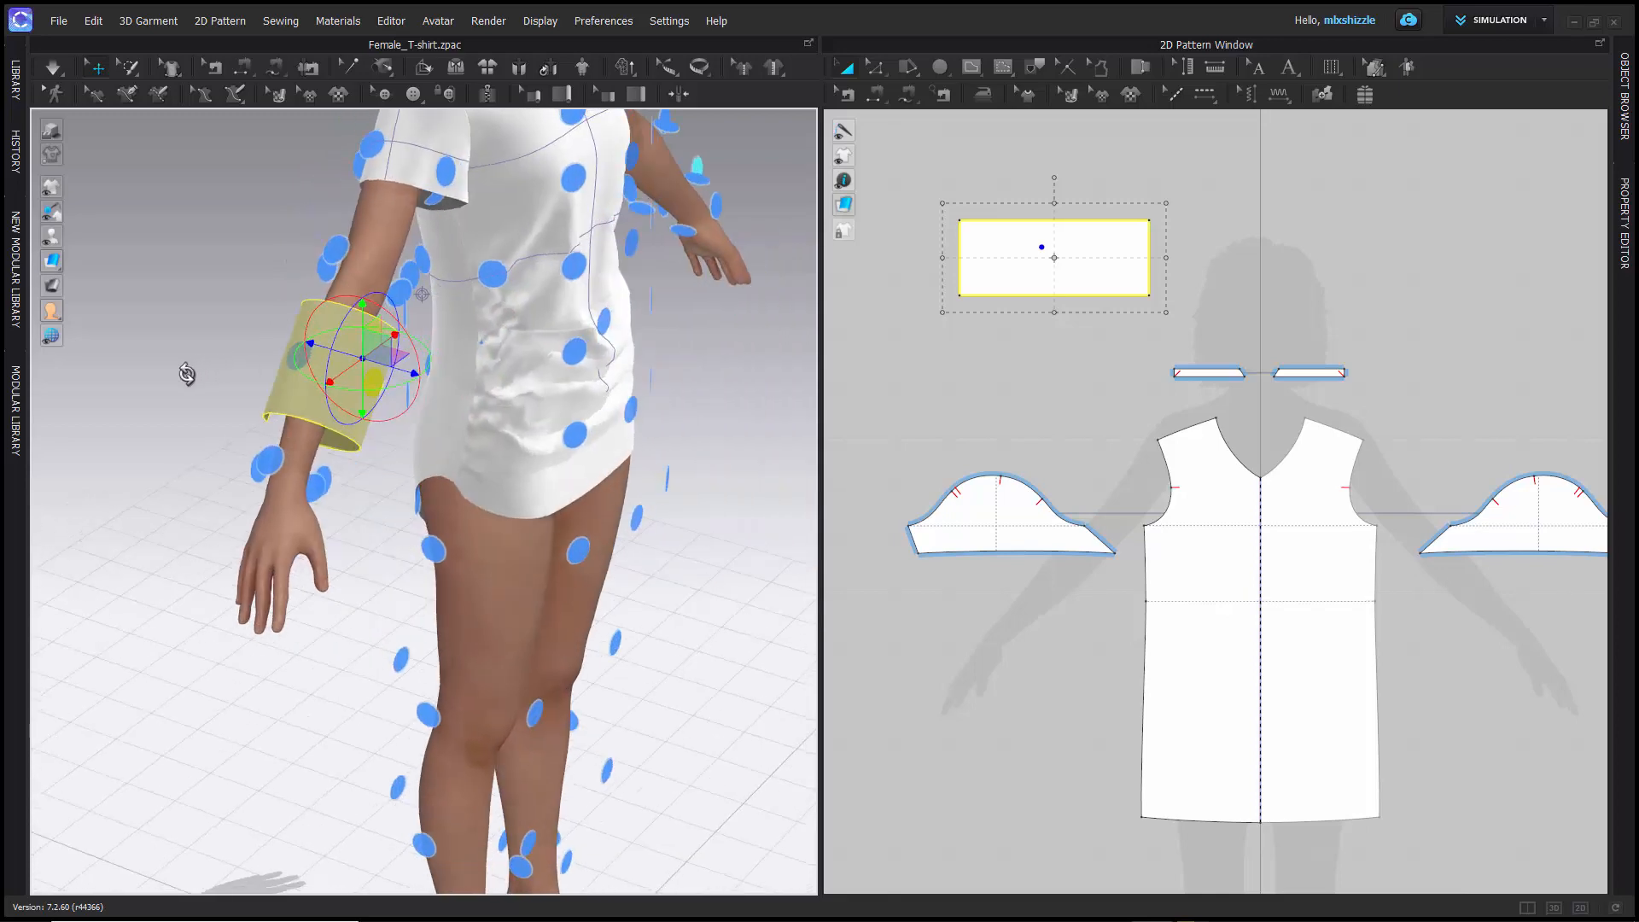
pyautogui.click(572, 551)
pyautogui.moveTo(373, 699); pyautogui.dragTo(274, 632, button='right')
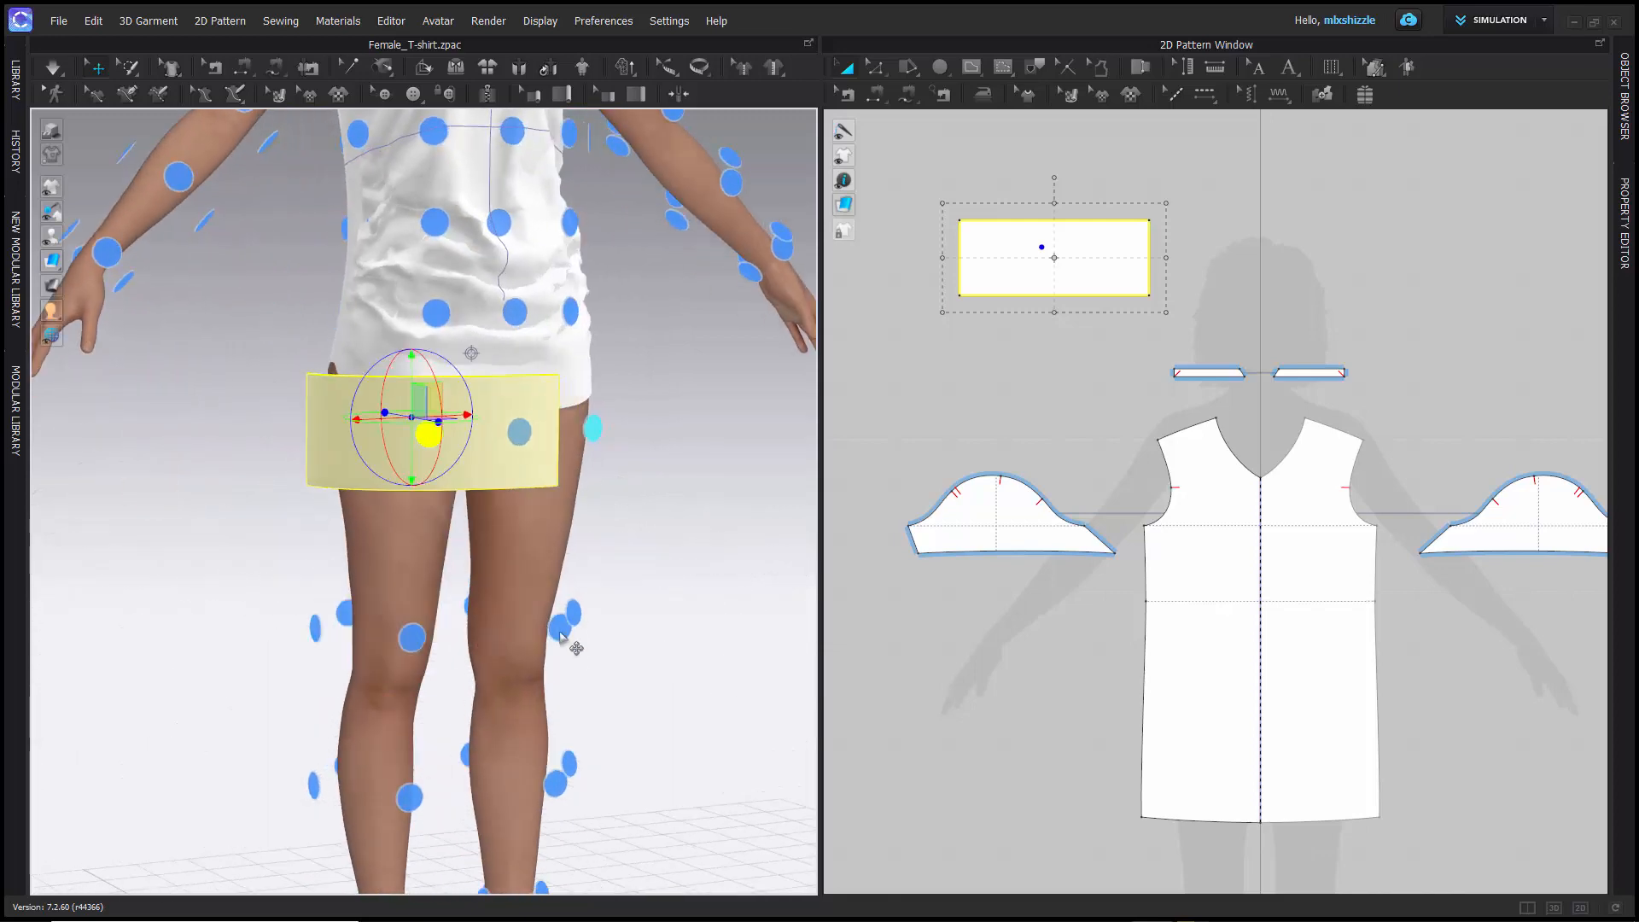
# - Place the rectangle pattern back around the right forearm with its arrangement point and check the wrap from other angles
pyautogui.click(178, 178)
pyautogui.moveTo(246, 278); pyautogui.dragTo(347, 538, button='middle')
pyautogui.moveTo(220, 332)
pyautogui.mouseDown(button='right')
pyautogui.moveTo(167, 337)
pyautogui.moveTo(234, 362)
pyautogui.moveTo(219, 336)
pyautogui.mouseUp(button='right')
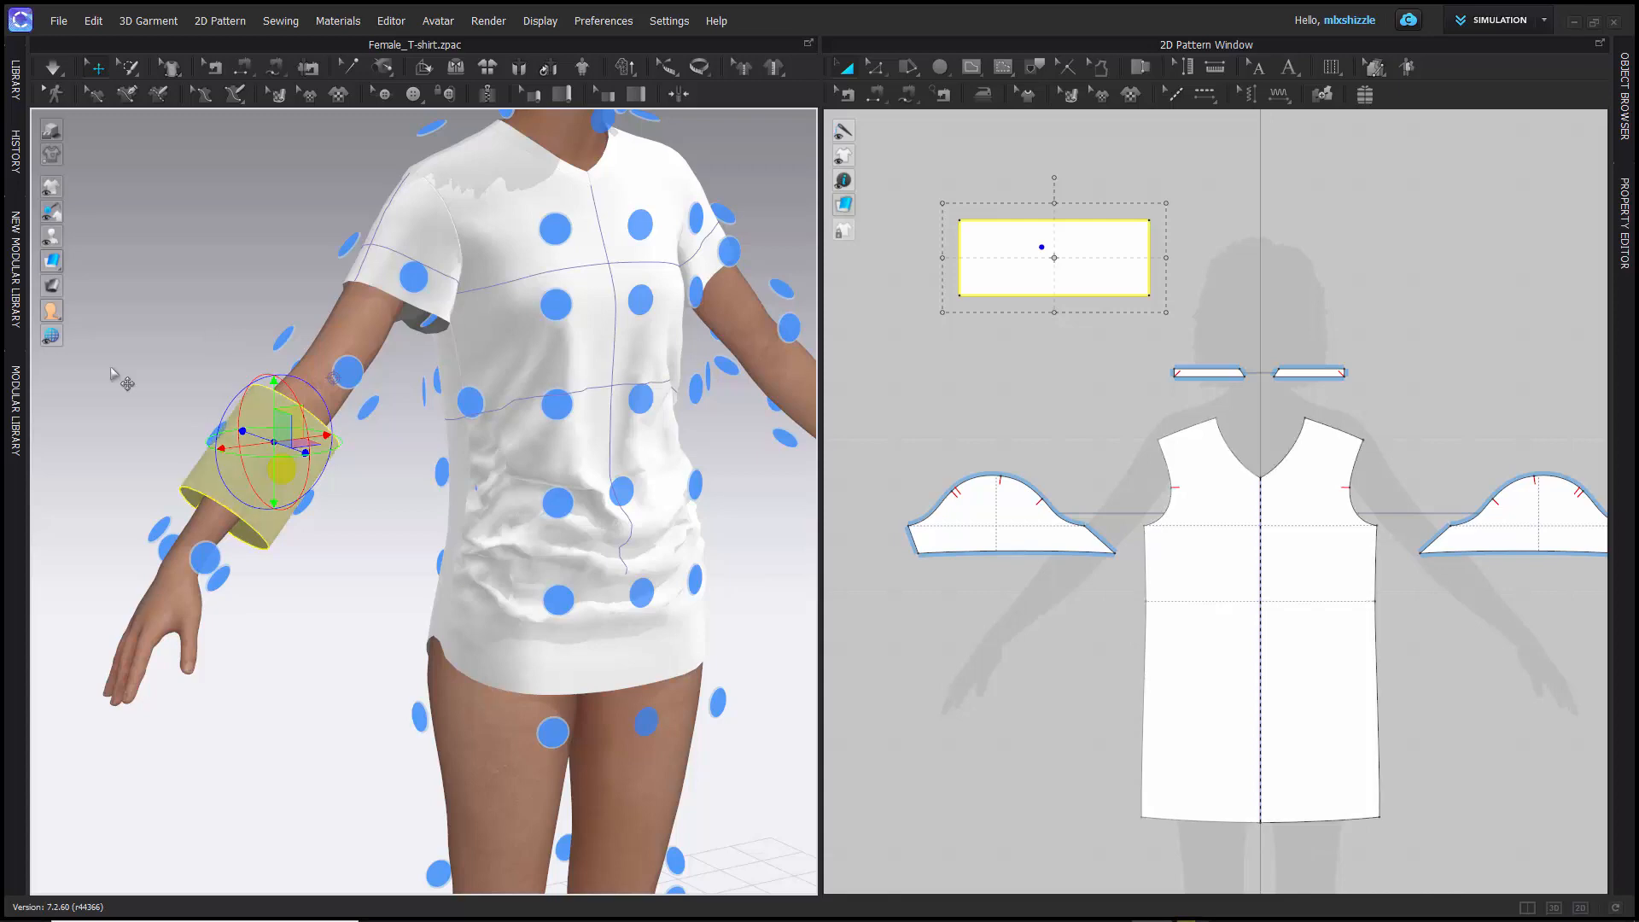
pyautogui.scroll(4, 252, 265)
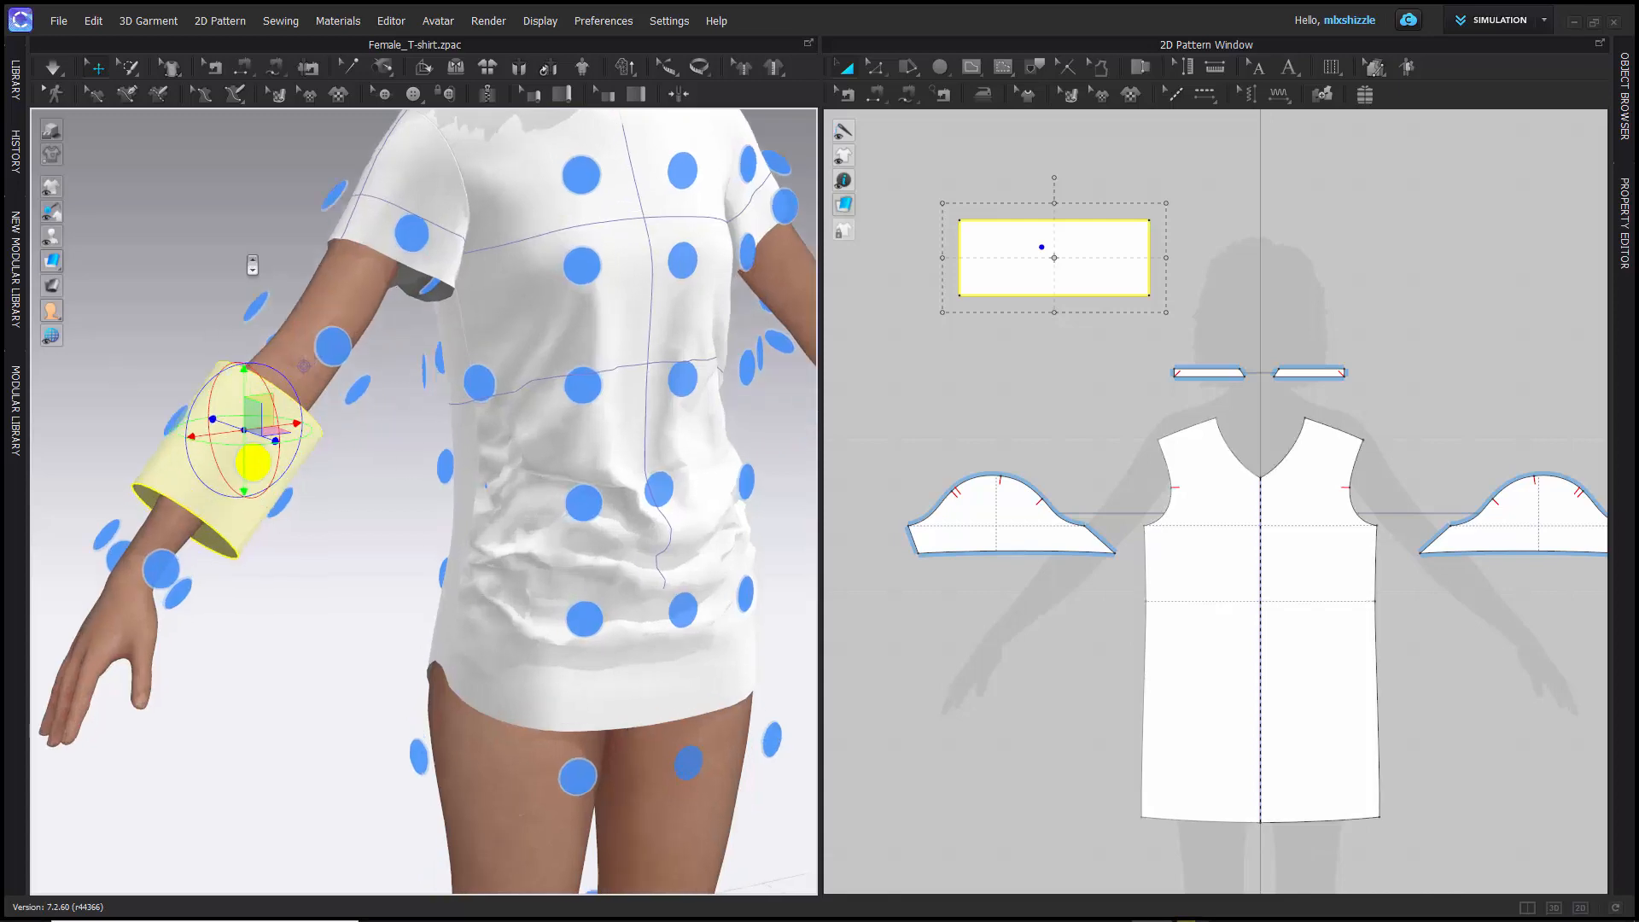
pyautogui.scroll(-4, 252, 266)
pyautogui.moveTo(252, 267); pyautogui.dragTo(248, 305, button='right')
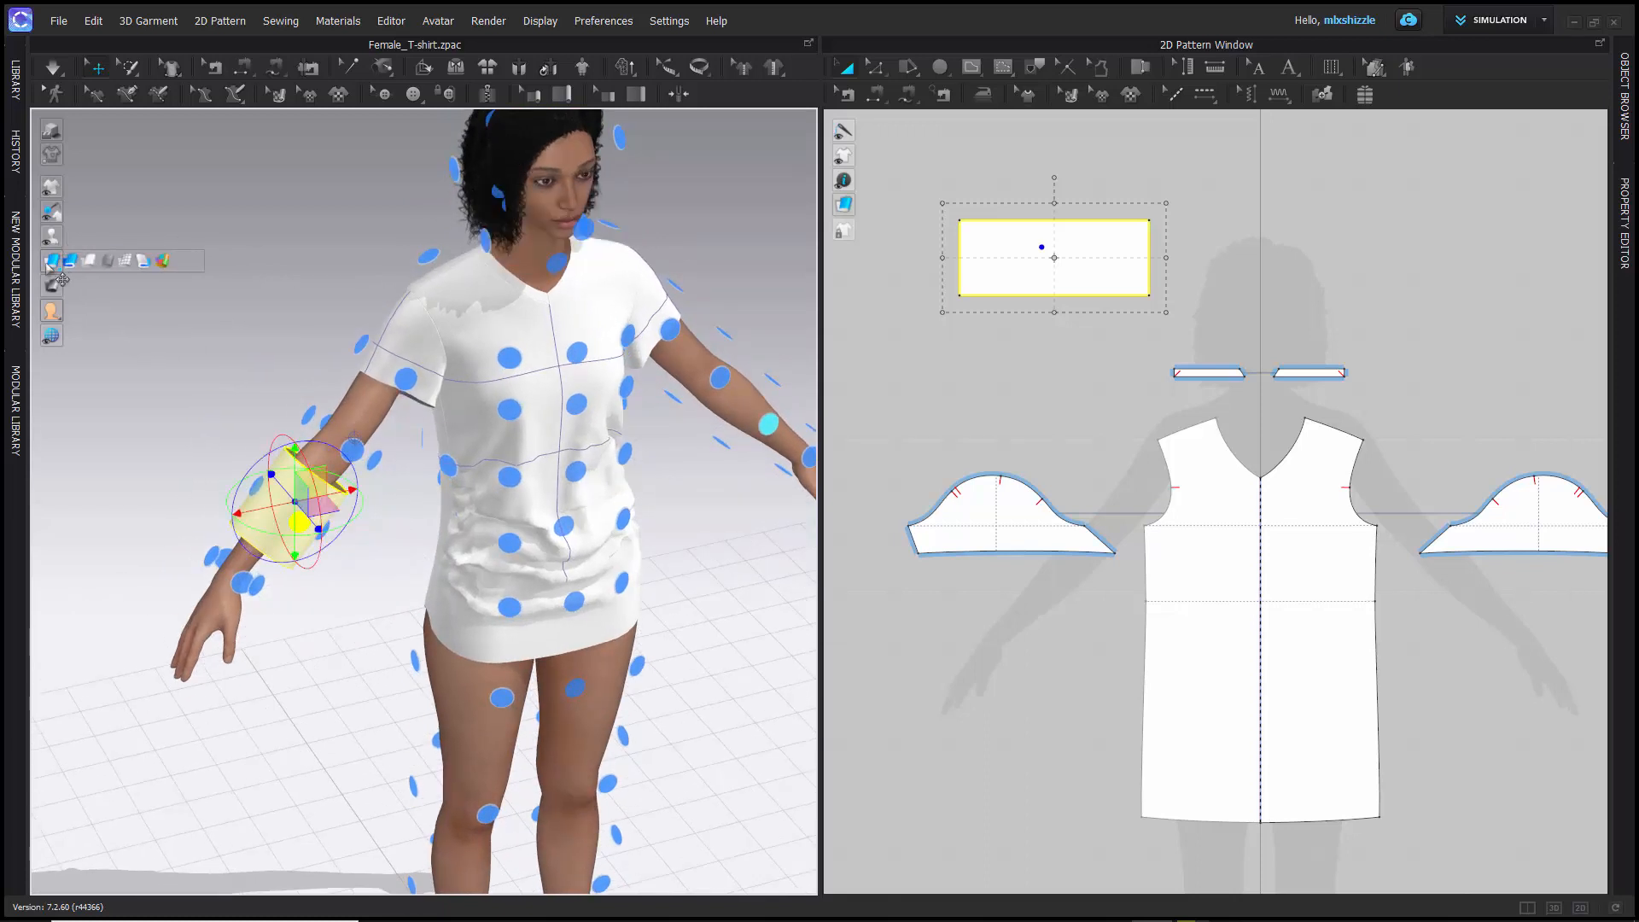
# - Hide the avatar's arrangement points, leaving the rectangle pattern wrapped around the forearm
pyautogui.moveTo(46, 246)
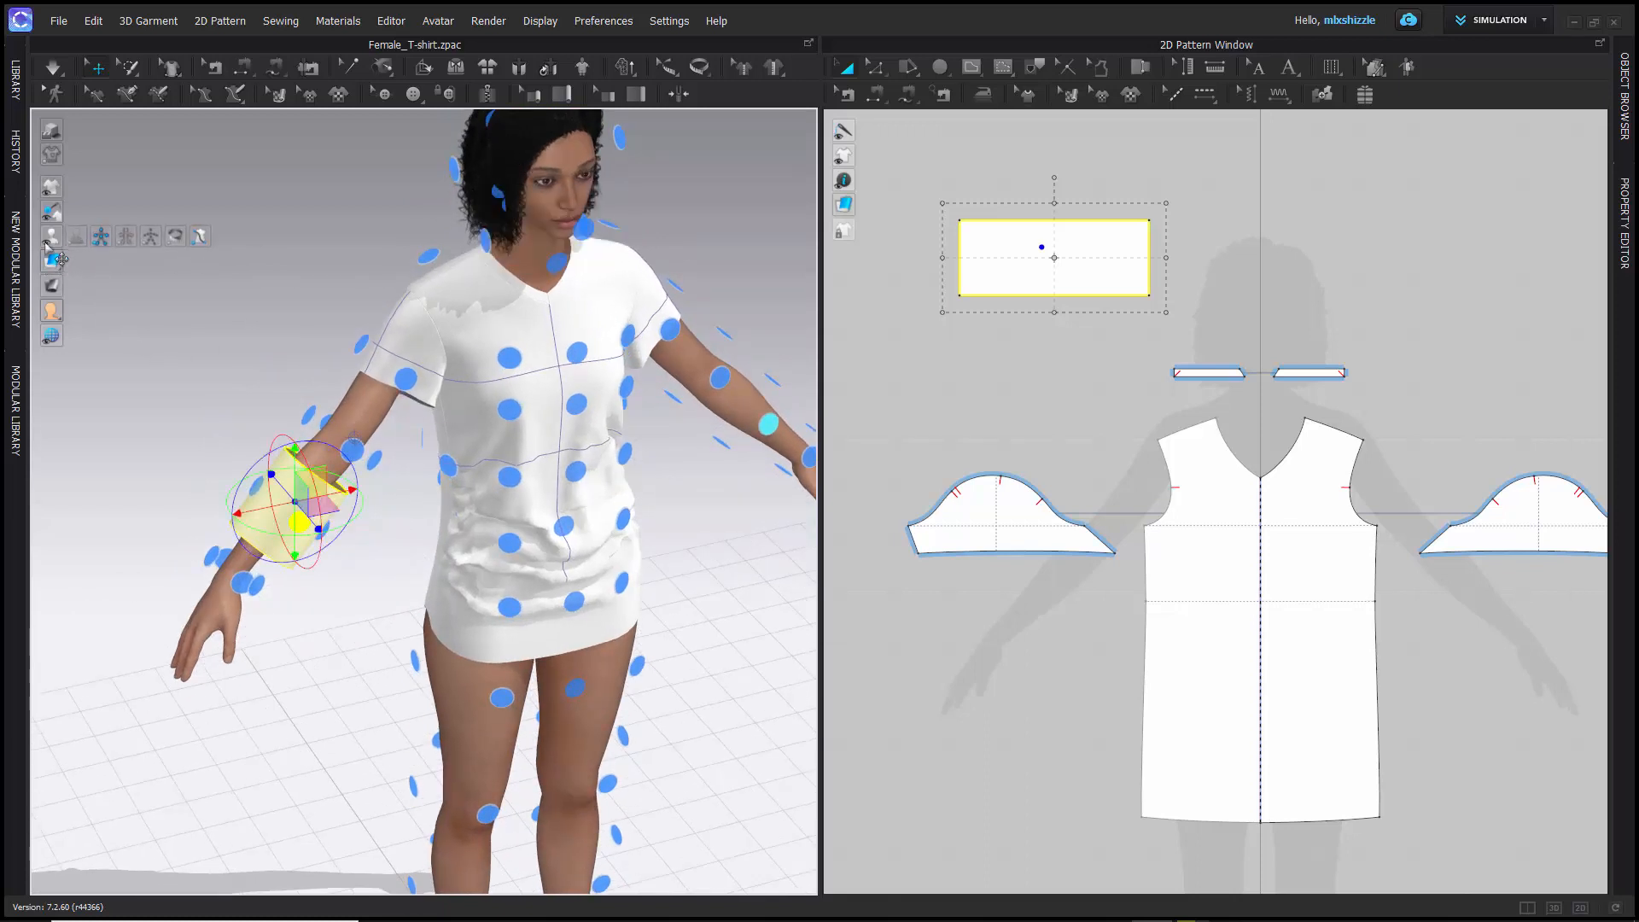
pyautogui.click(100, 238)
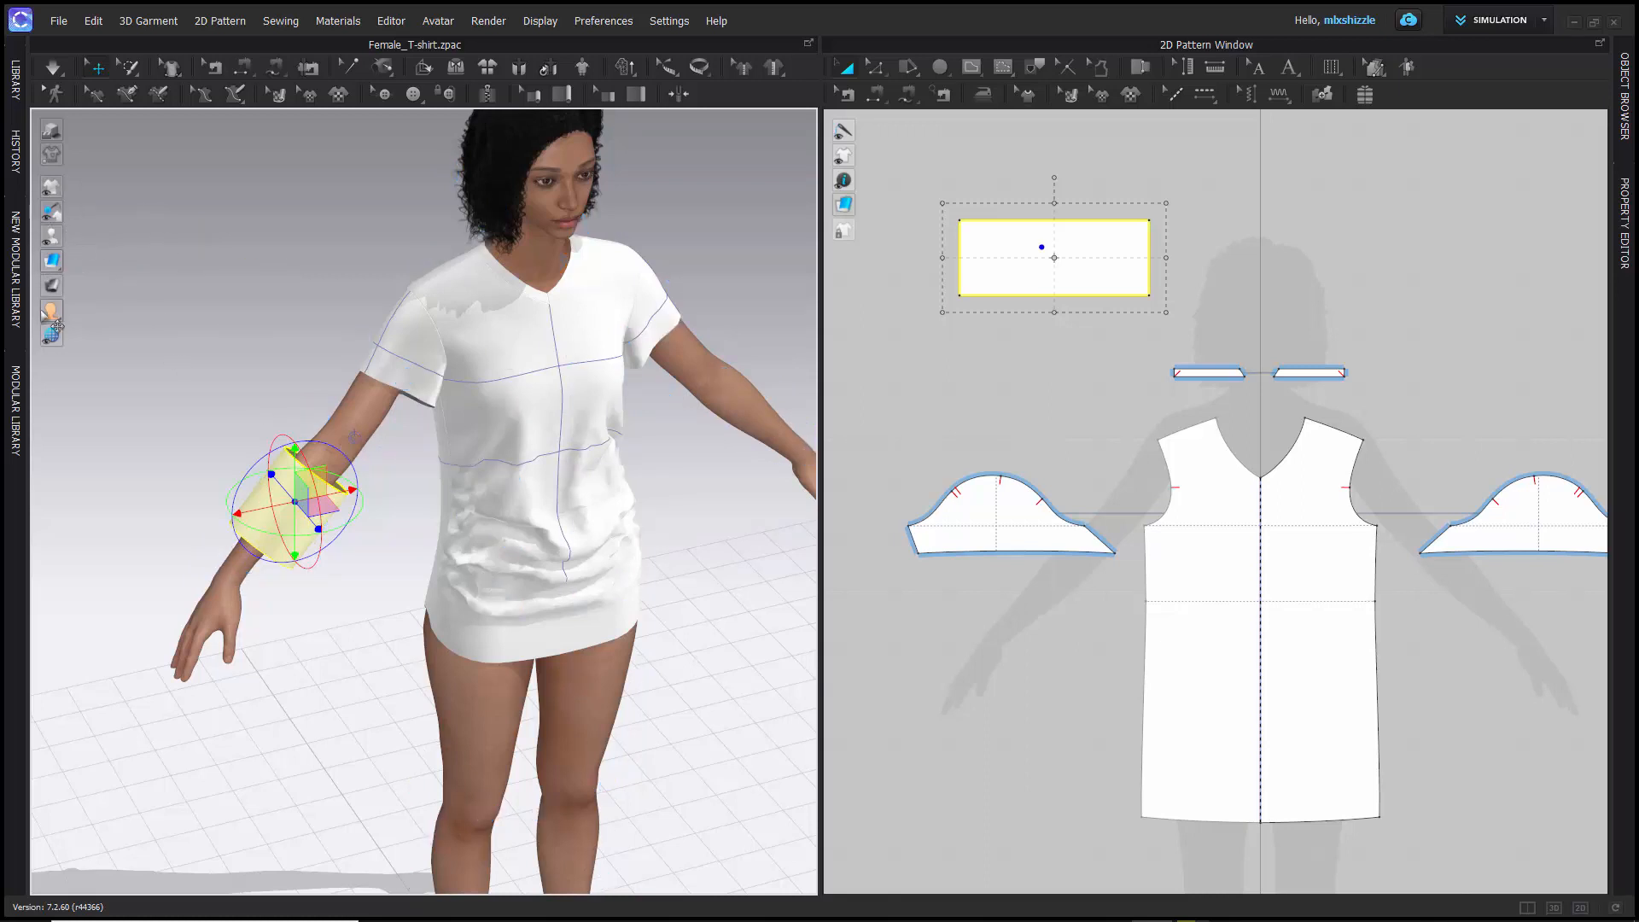
pyautogui.scroll(2, 232, 397)
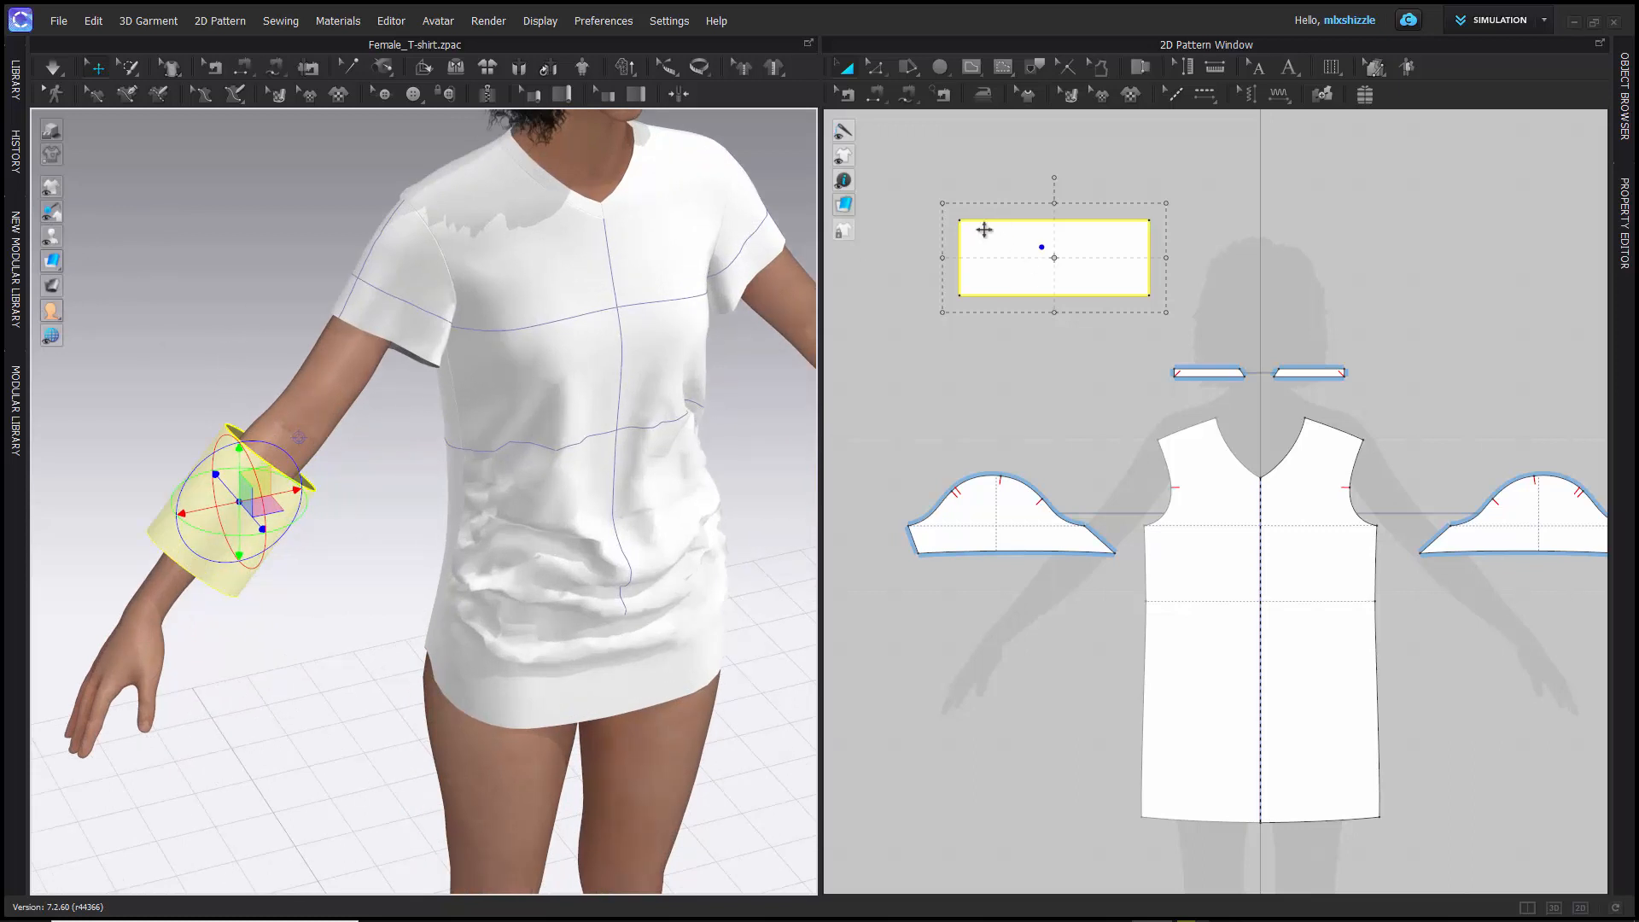
pyautogui.scroll(-3, 431, 395)
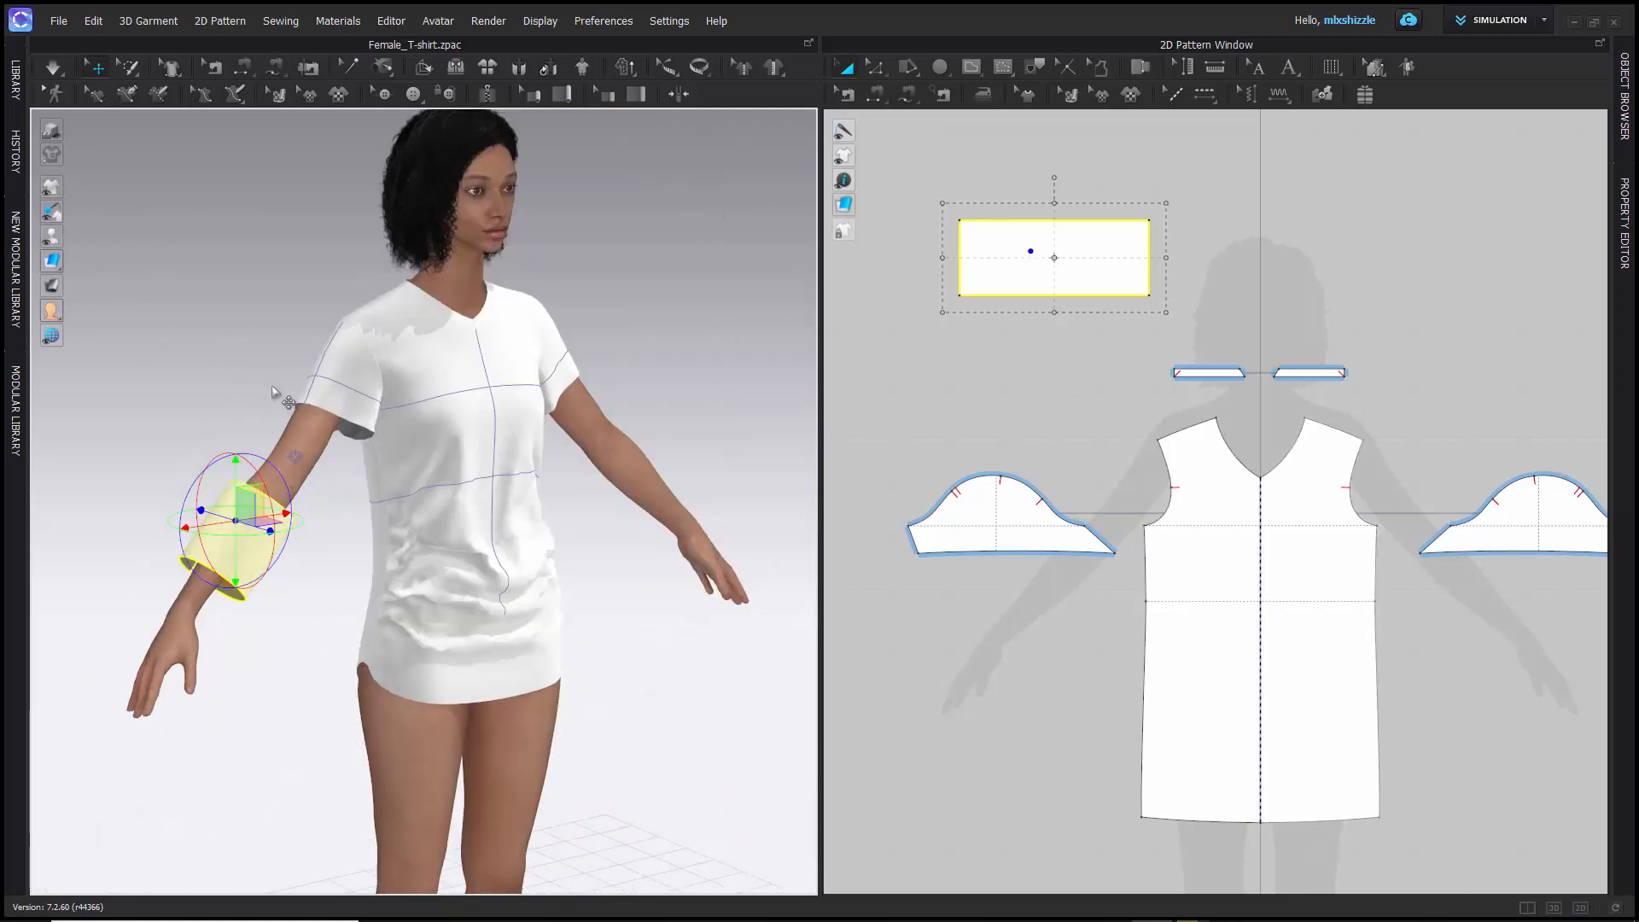
# - Sew the rectangle pattern's two short edges together with Segment Sewing across the gap behind the forearm
pyautogui.moveTo(212, 425); pyautogui.dragTo(469, 431, button='right')
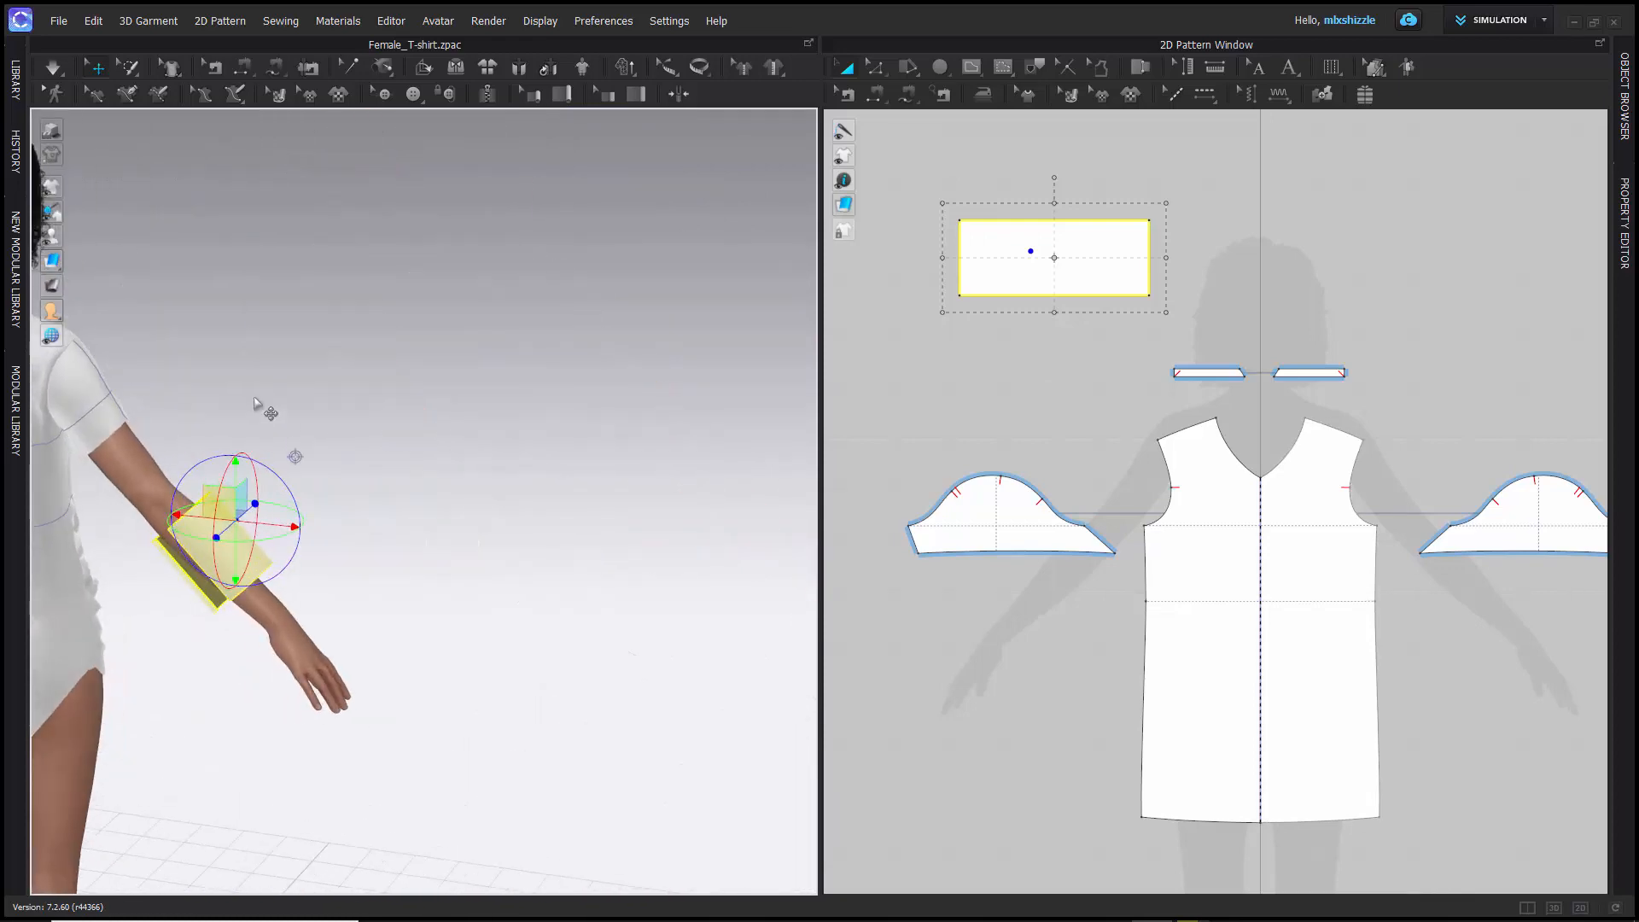
pyautogui.moveTo(309, 395); pyautogui.dragTo(609, 322, button='middle')
pyautogui.scroll(-3, 499, 494)
pyautogui.scroll(6, 499, 493)
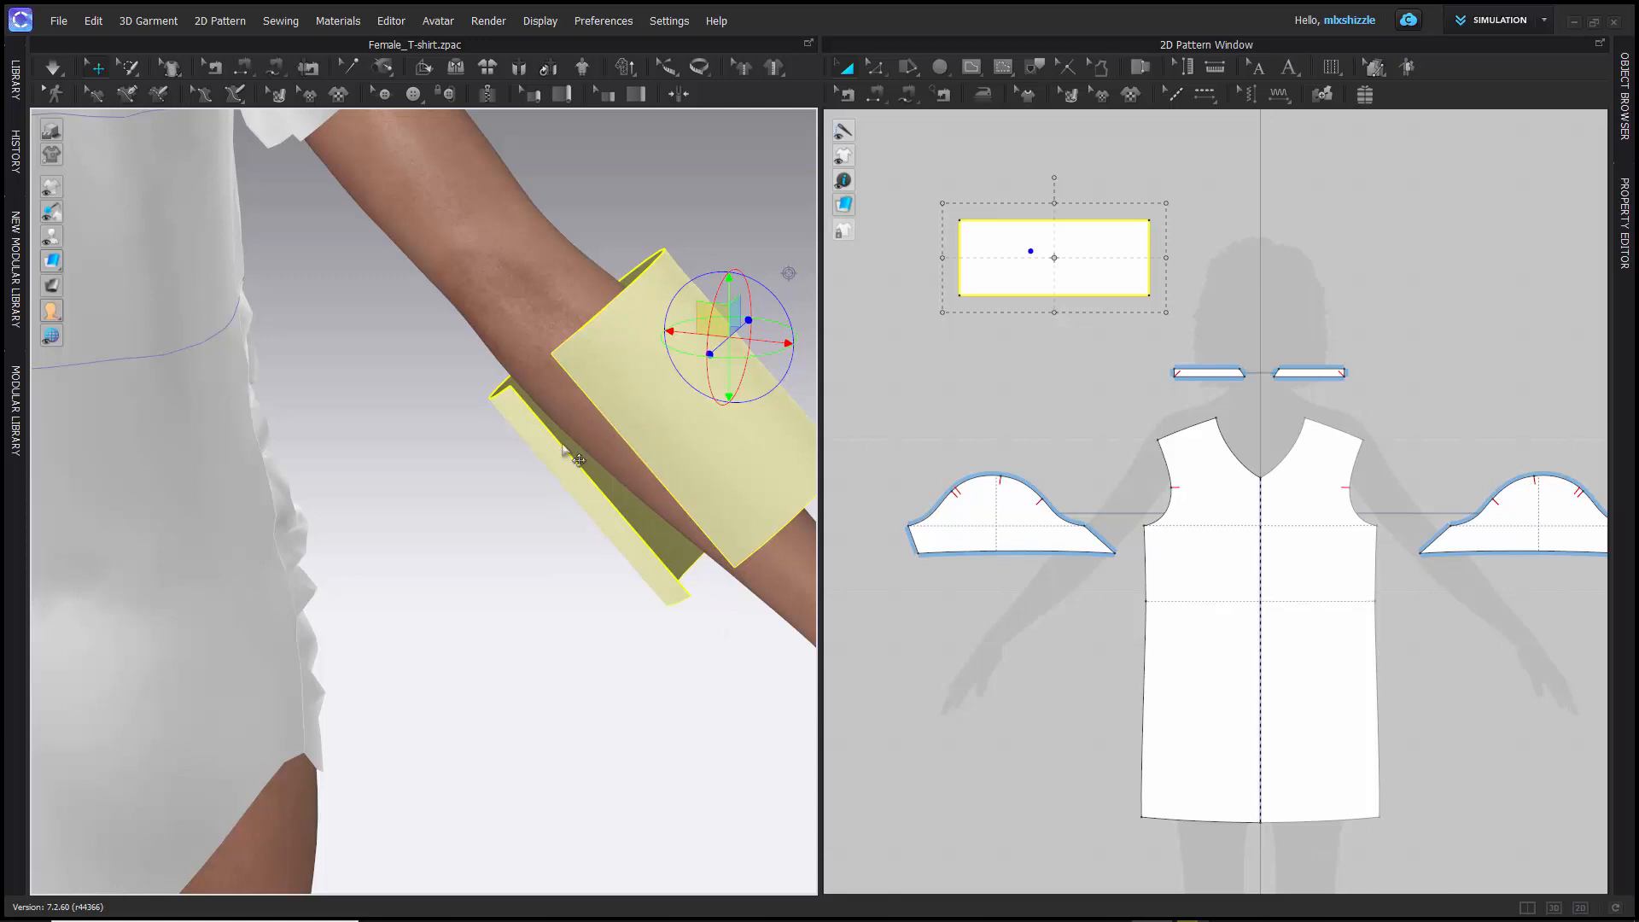
pyautogui.click(875, 101)
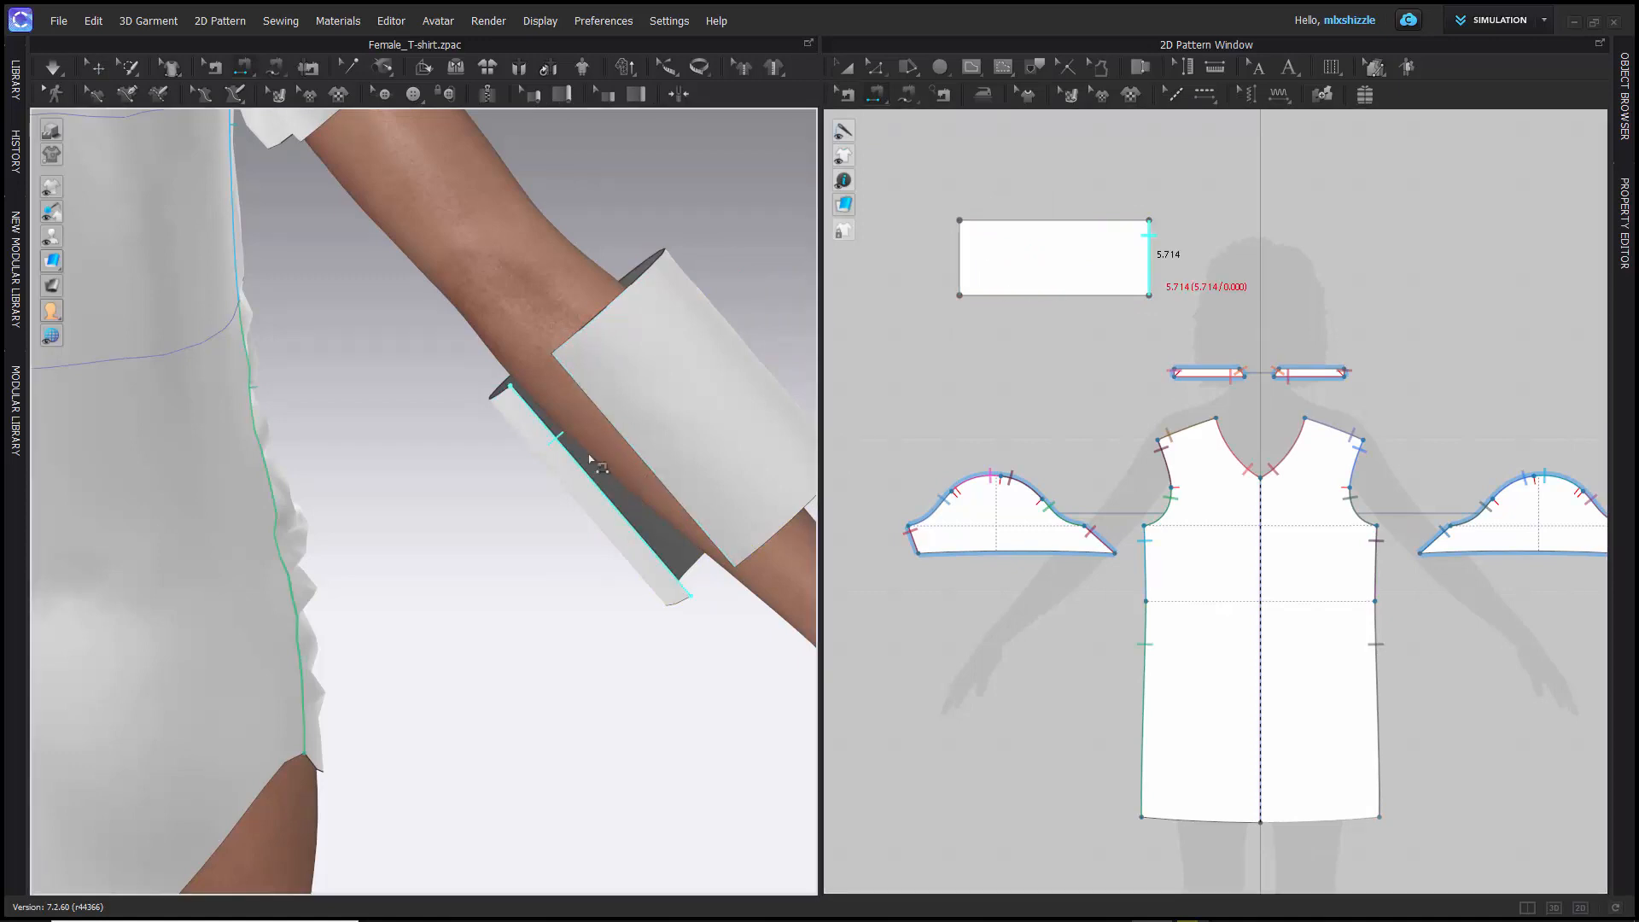
pyautogui.click(663, 512)
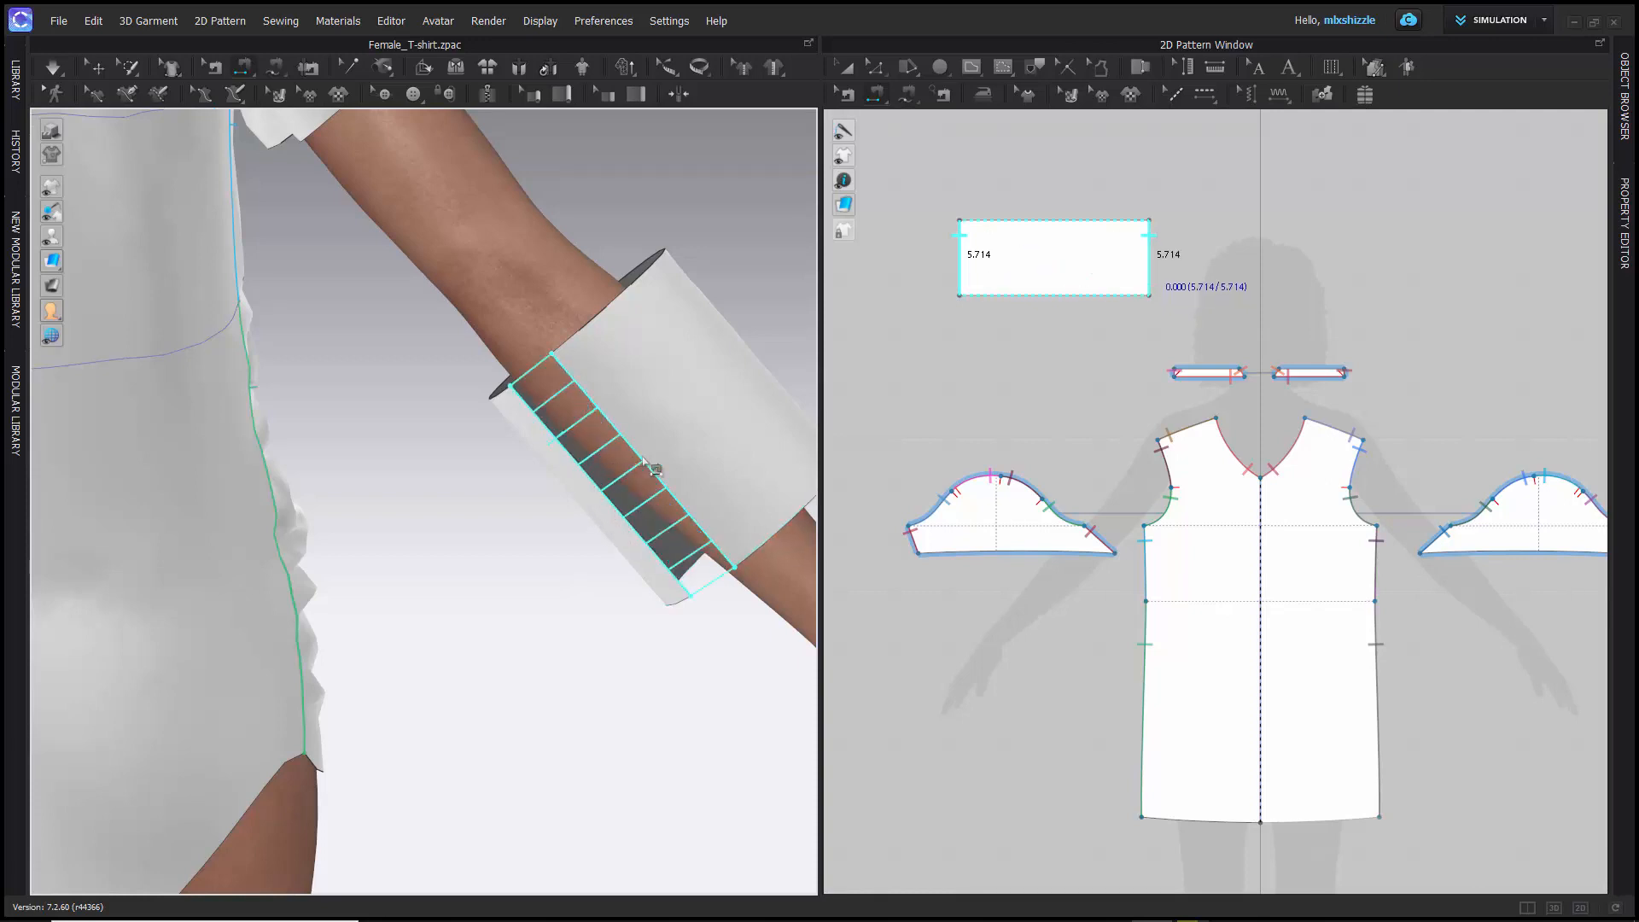
pyautogui.click(595, 490)
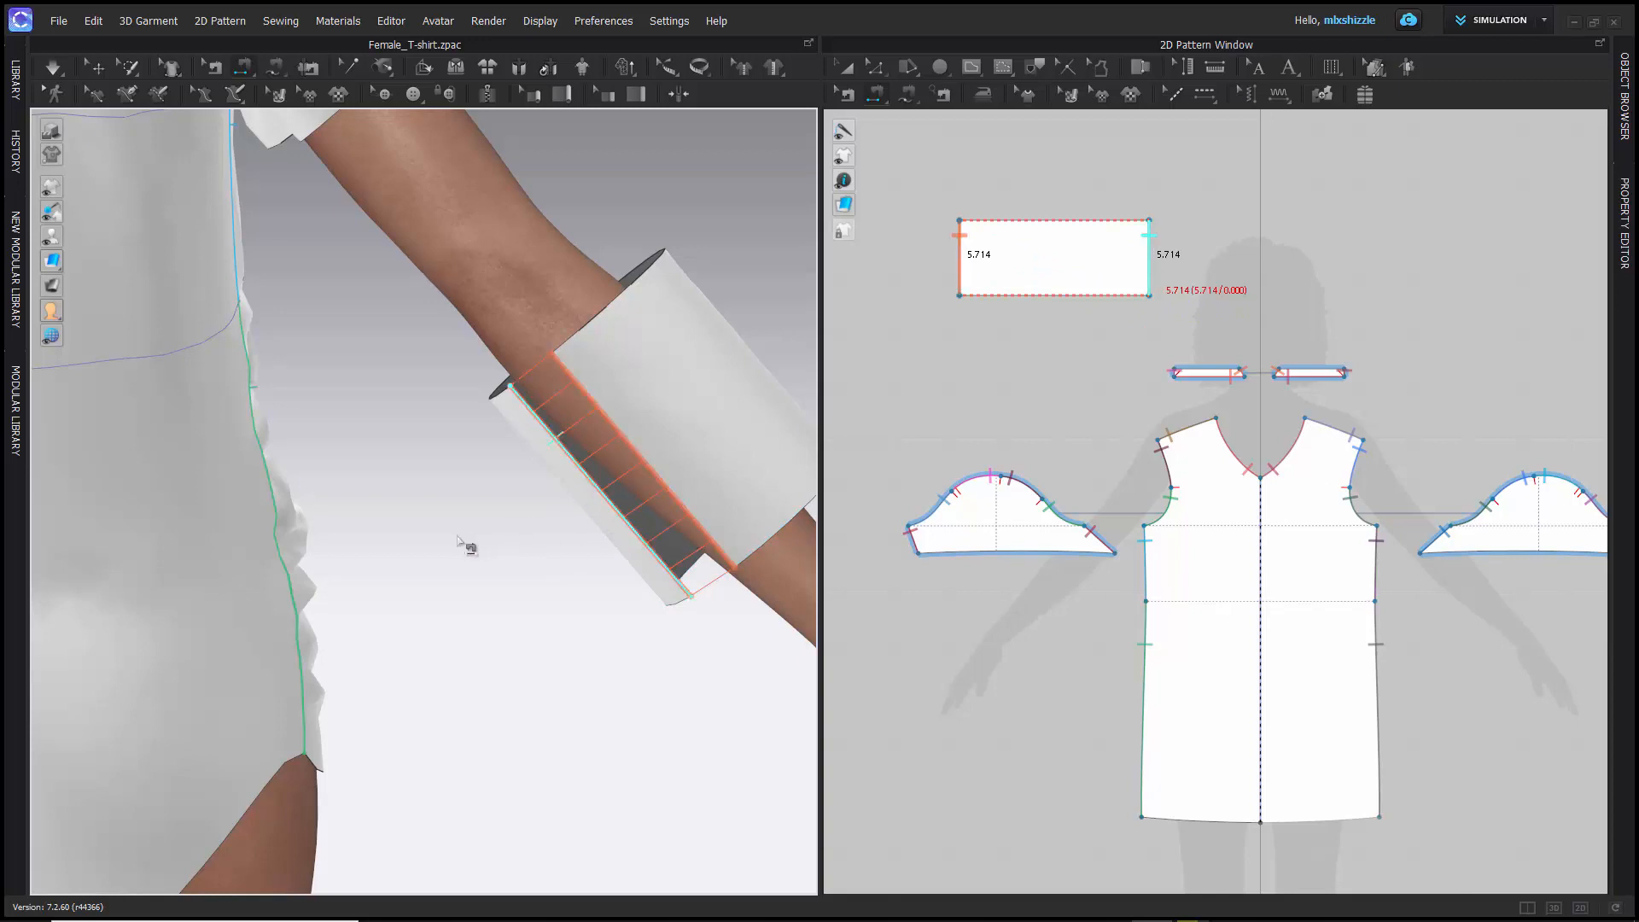
# - Run the simulation on the sewn cuff and watch how it behaves on the arm
pyautogui.press('space')
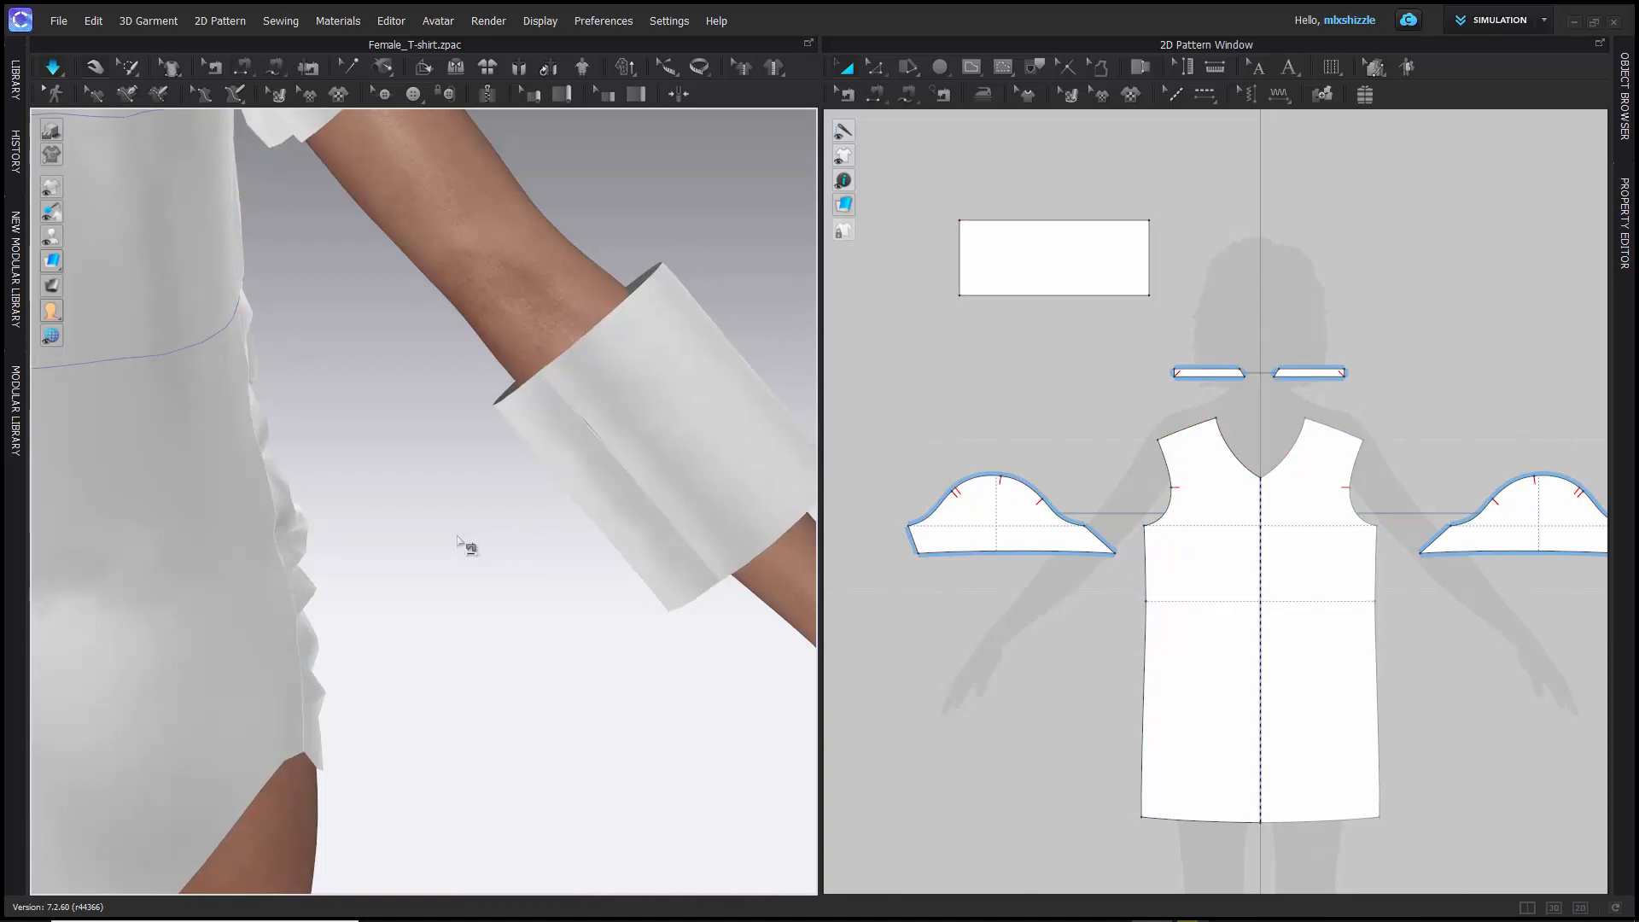
pyautogui.scroll(-3, 462, 542)
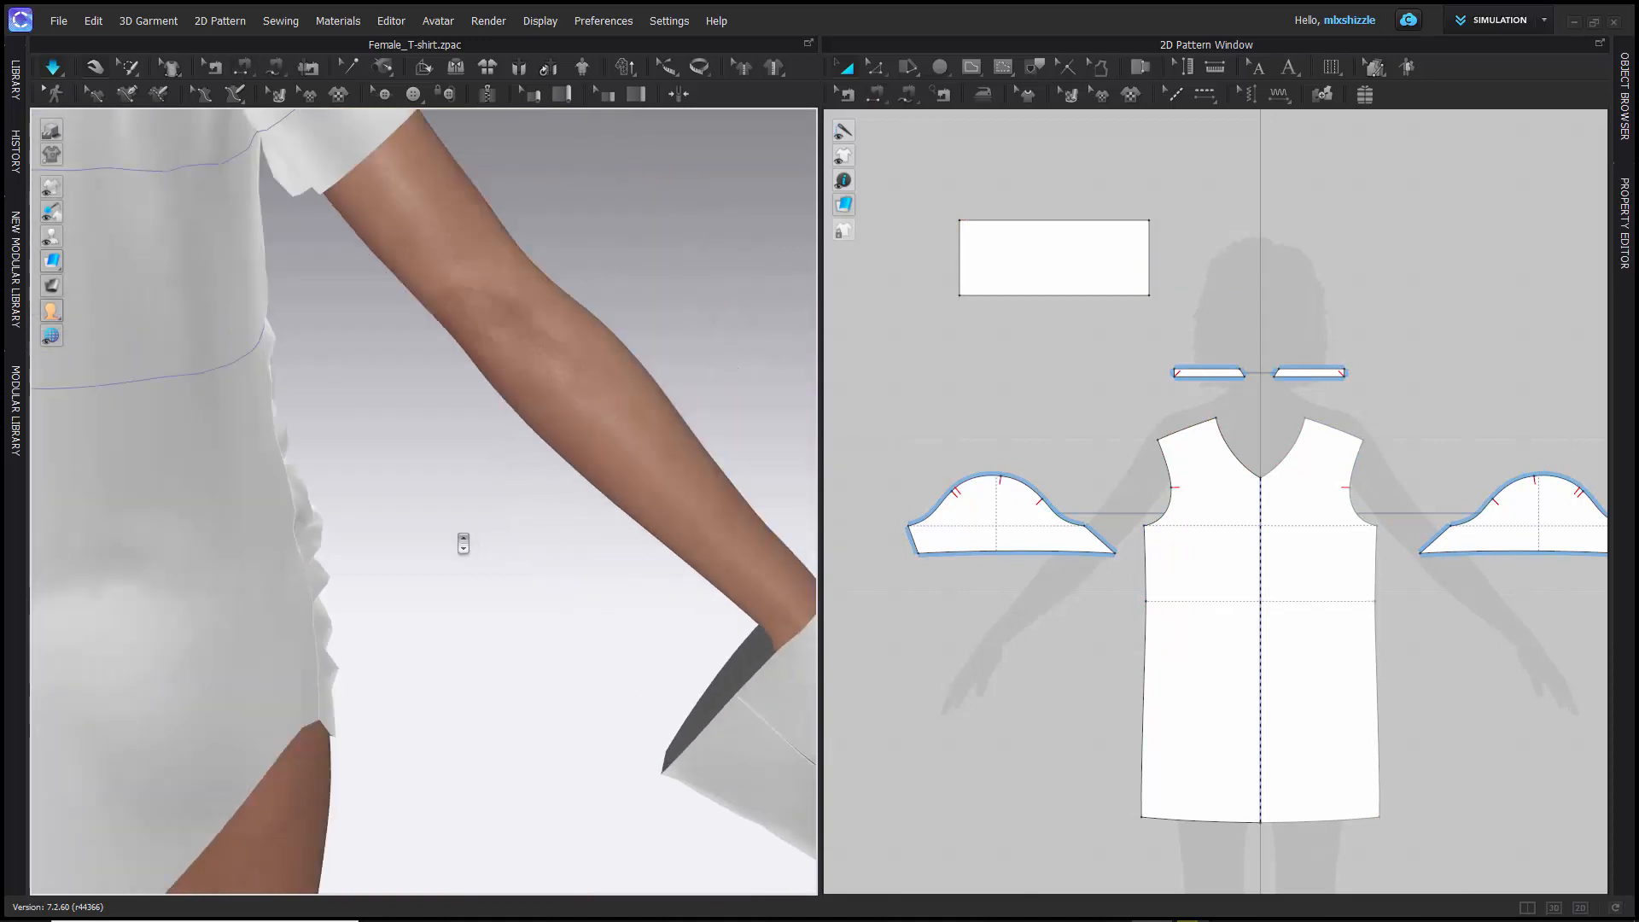
pyautogui.scroll(-10, 462, 543)
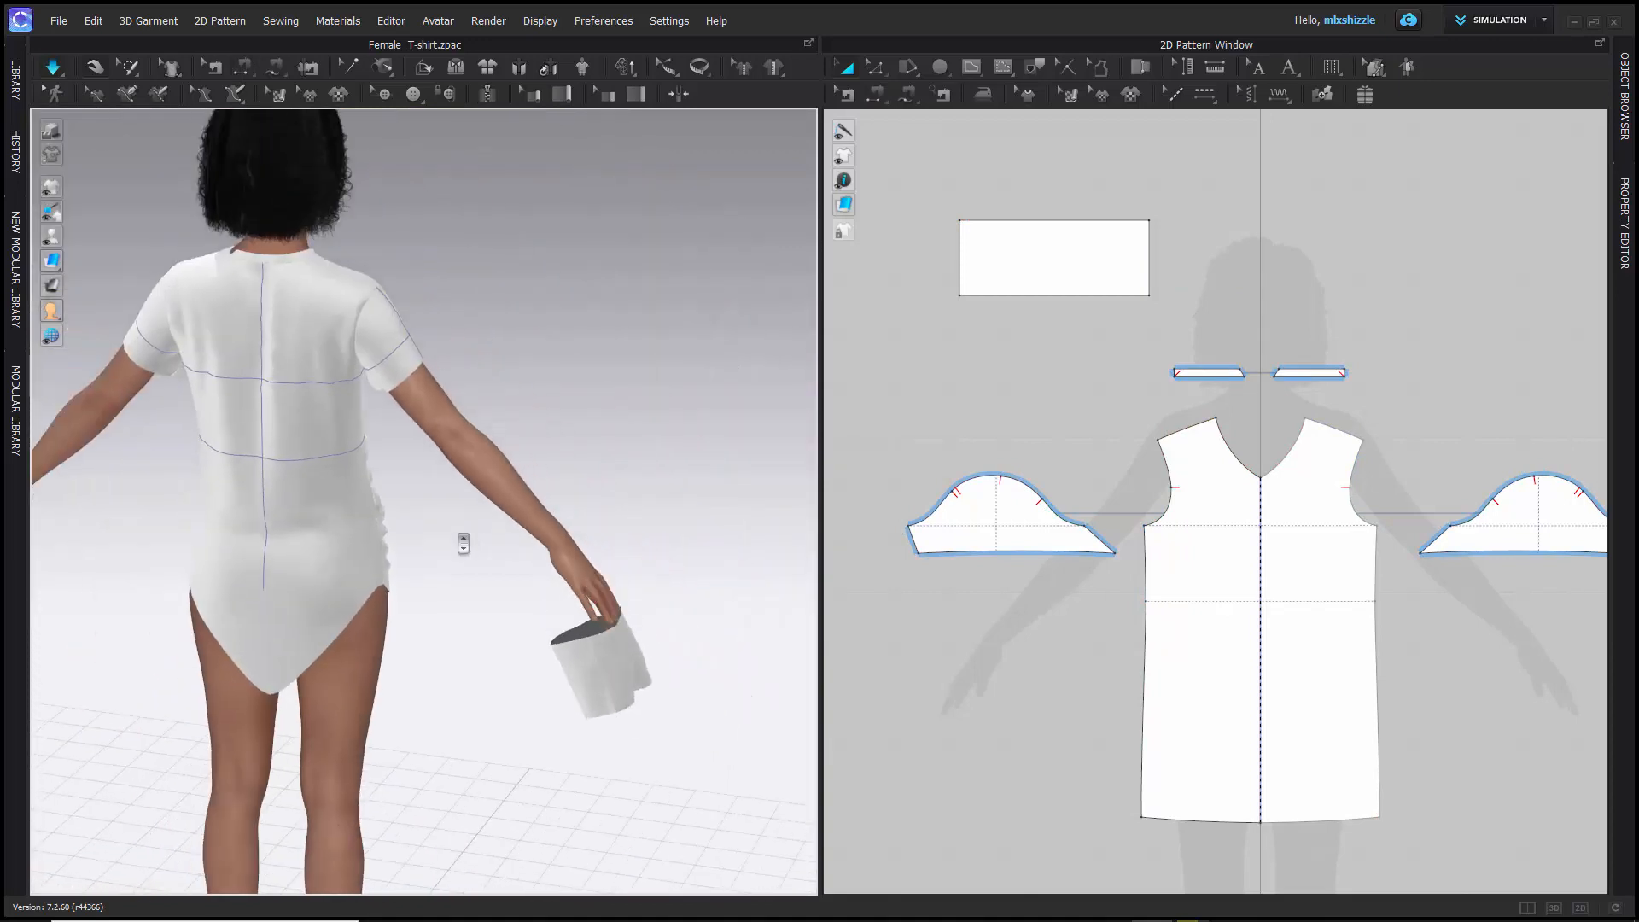
pyautogui.moveTo(469, 622); pyautogui.dragTo(523, 614, button='right')
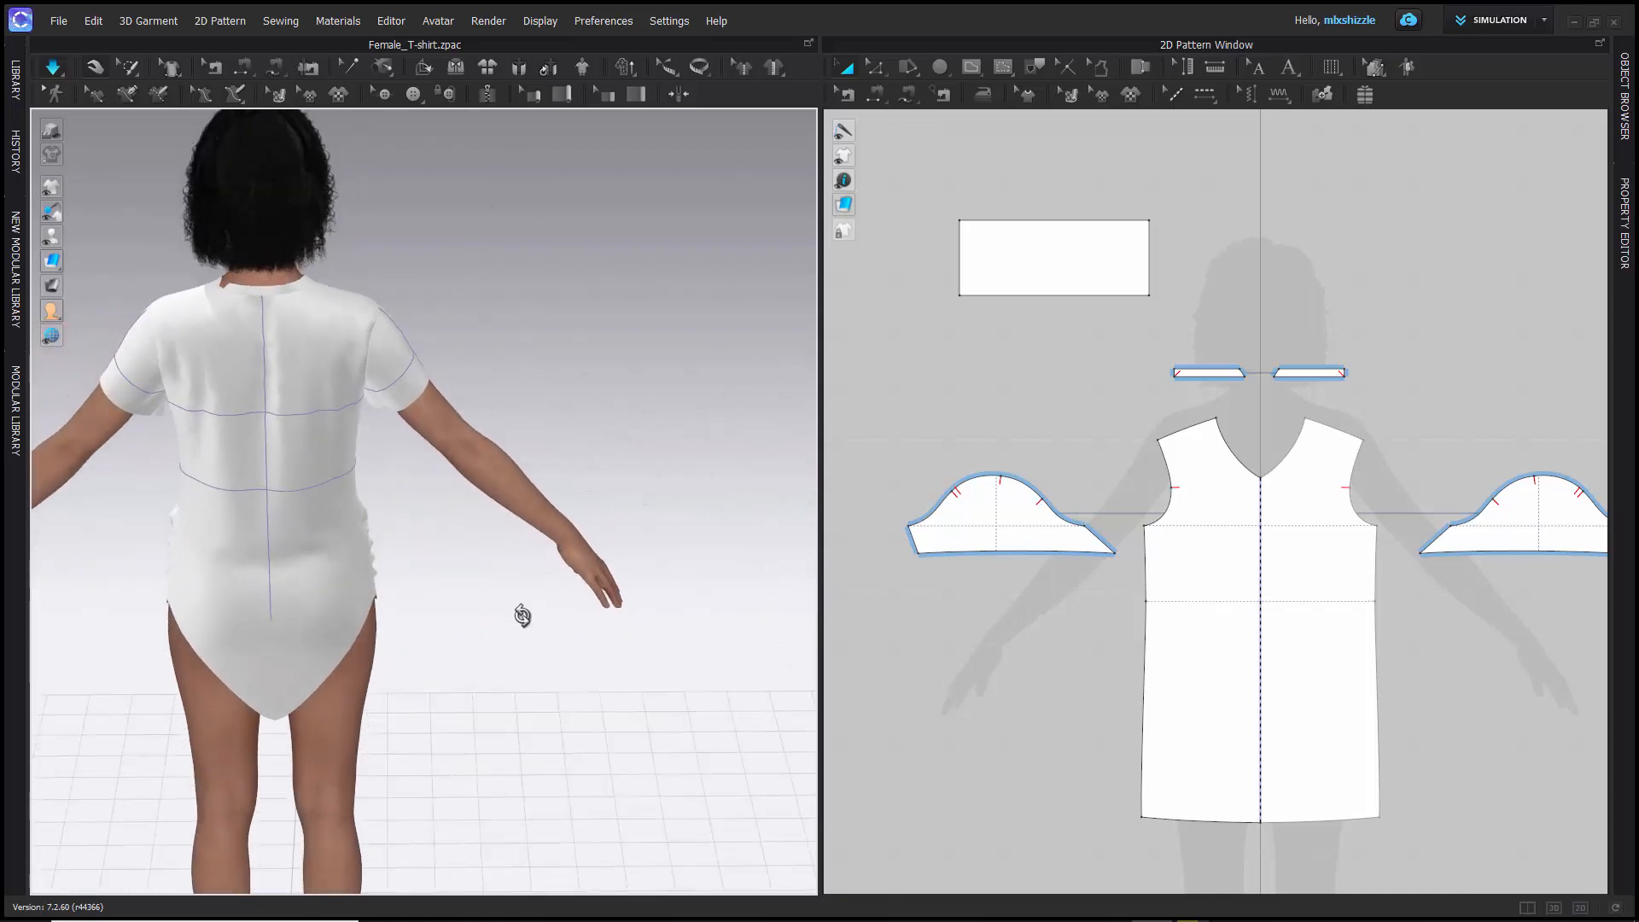
# - Undo the simulation and the seam joining the rectangle's short edges
pyautogui.hotkey('ctrl', 'z')
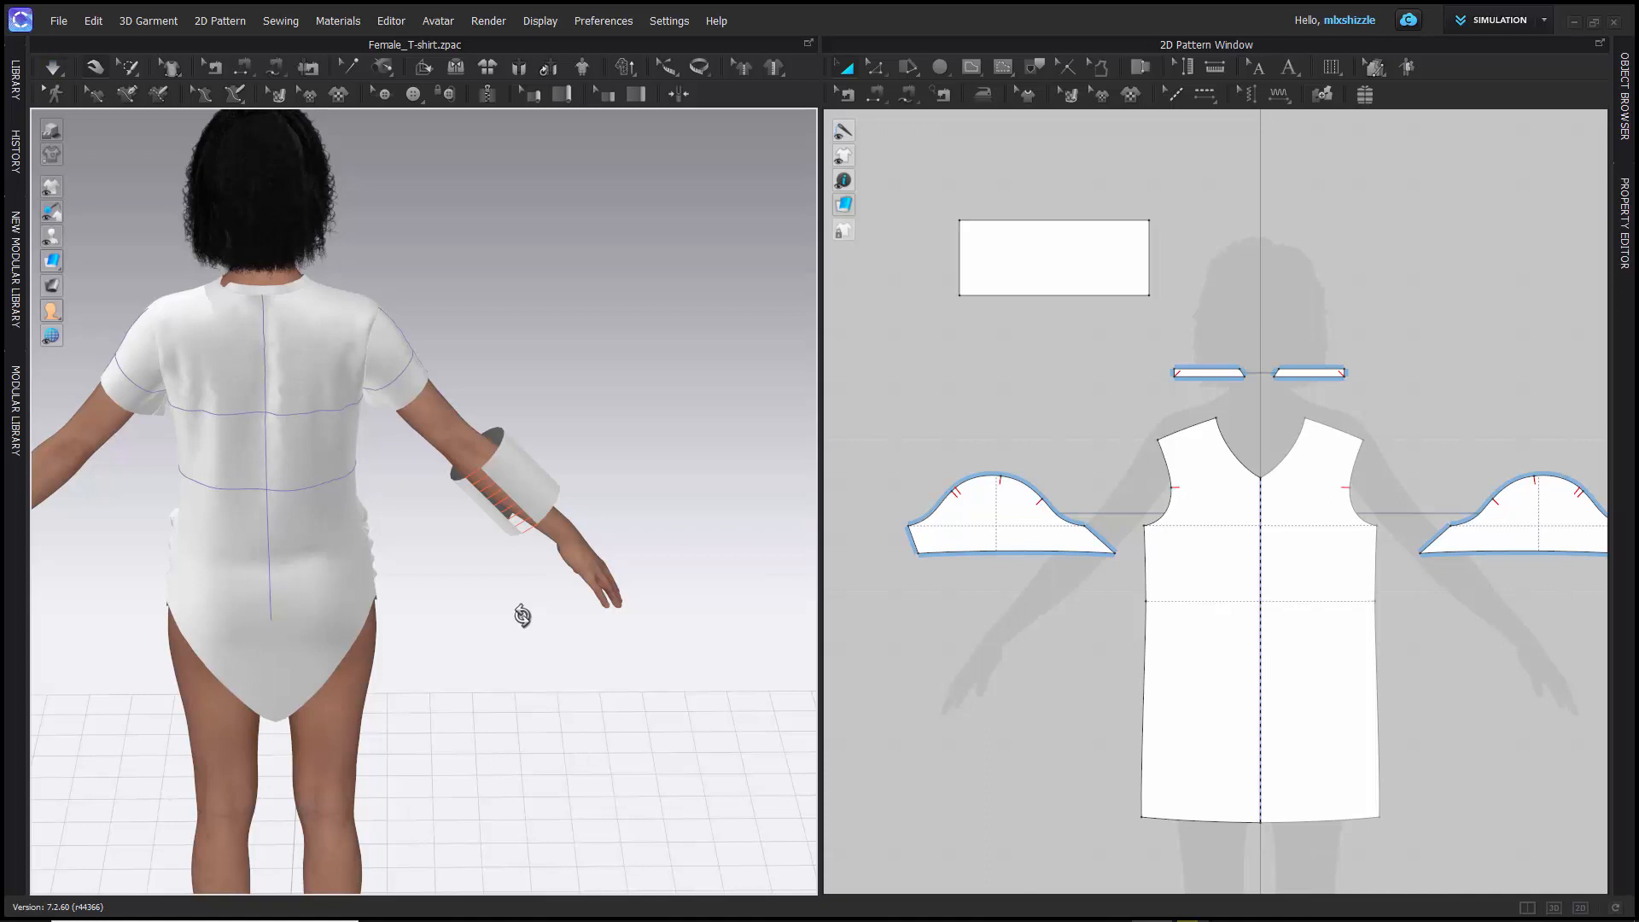
pyautogui.hotkey('ctrl', 'z')
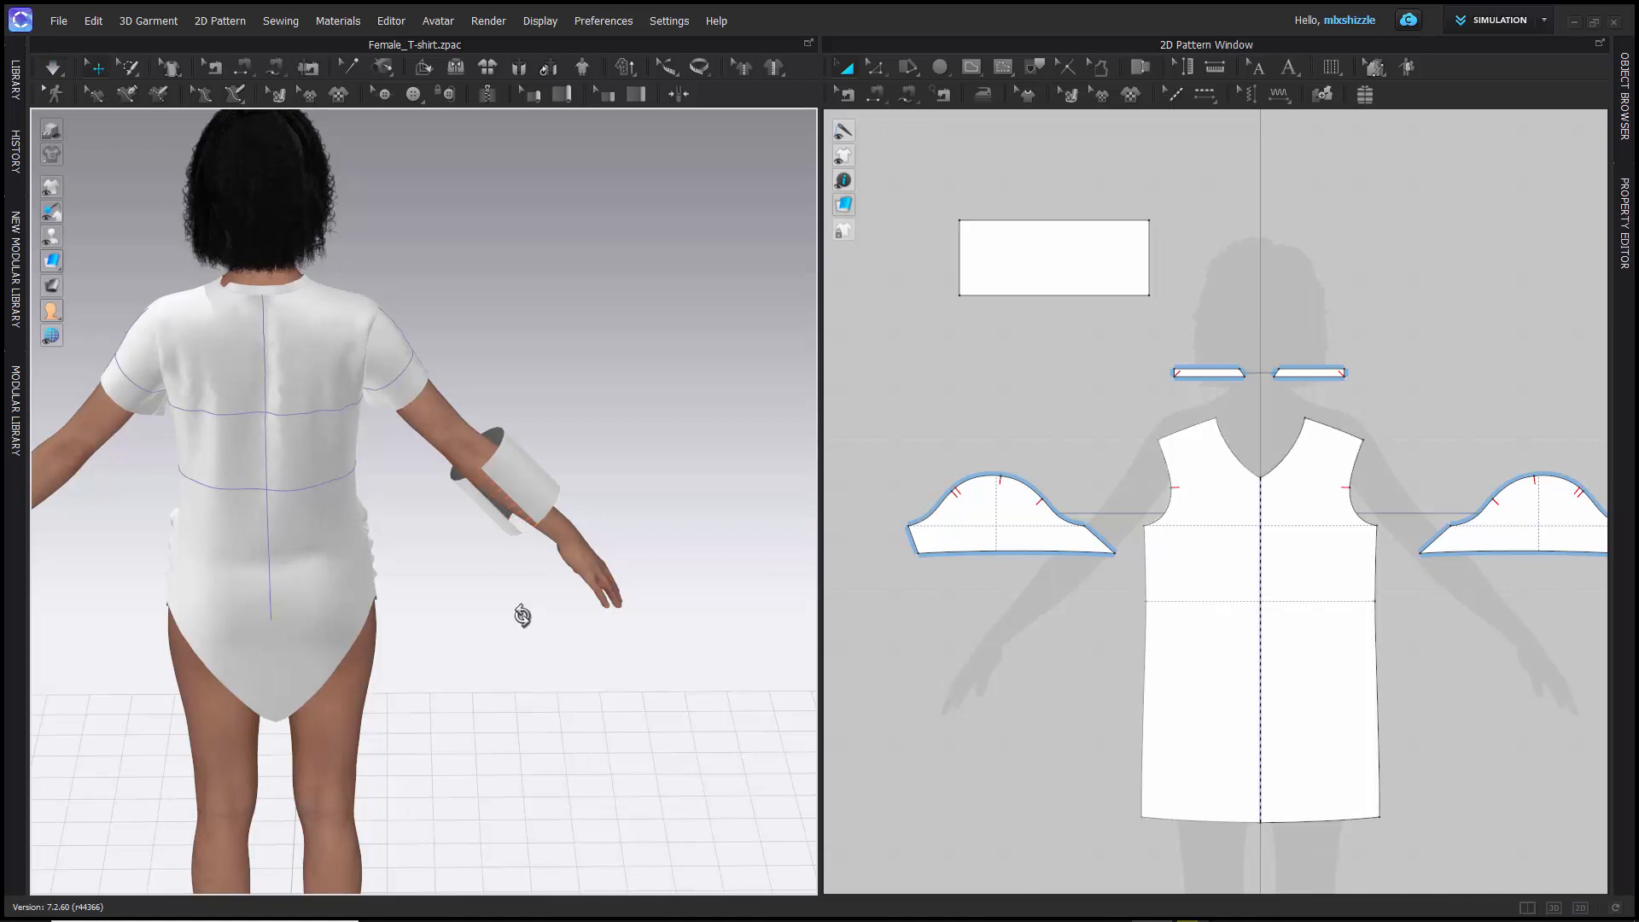
# - Select the rectangle pattern on the forearm and examine its open edges and fit around the arm from several angles
pyautogui.click(516, 497)
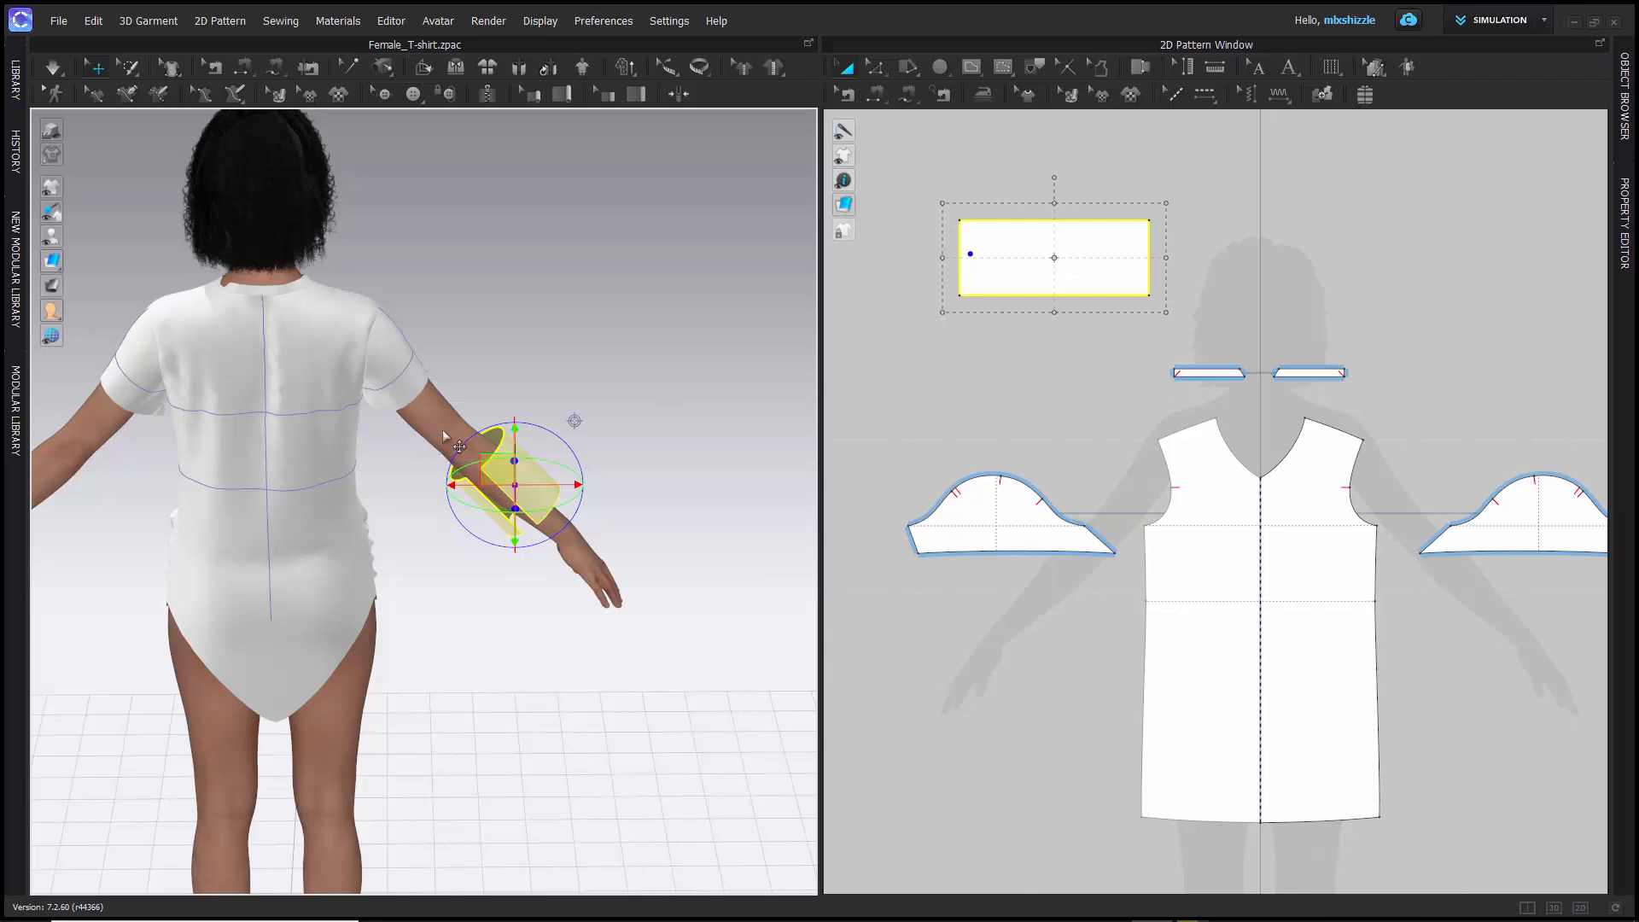
pyautogui.scroll(5, 442, 428)
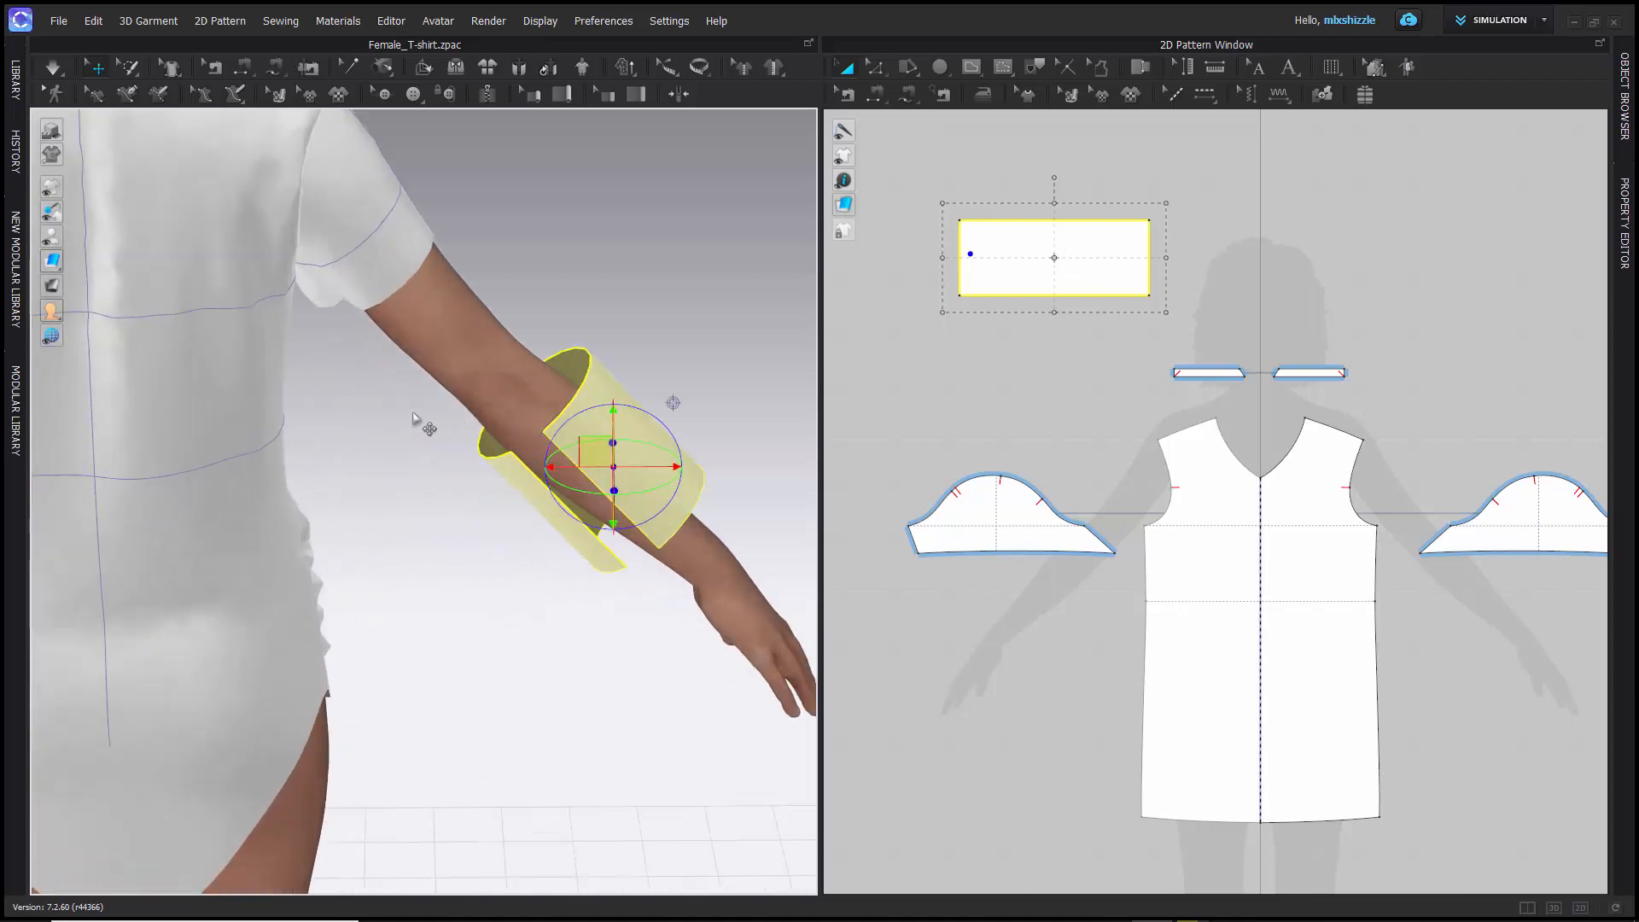
pyautogui.moveTo(412, 418); pyautogui.dragTo(449, 460, button='right')
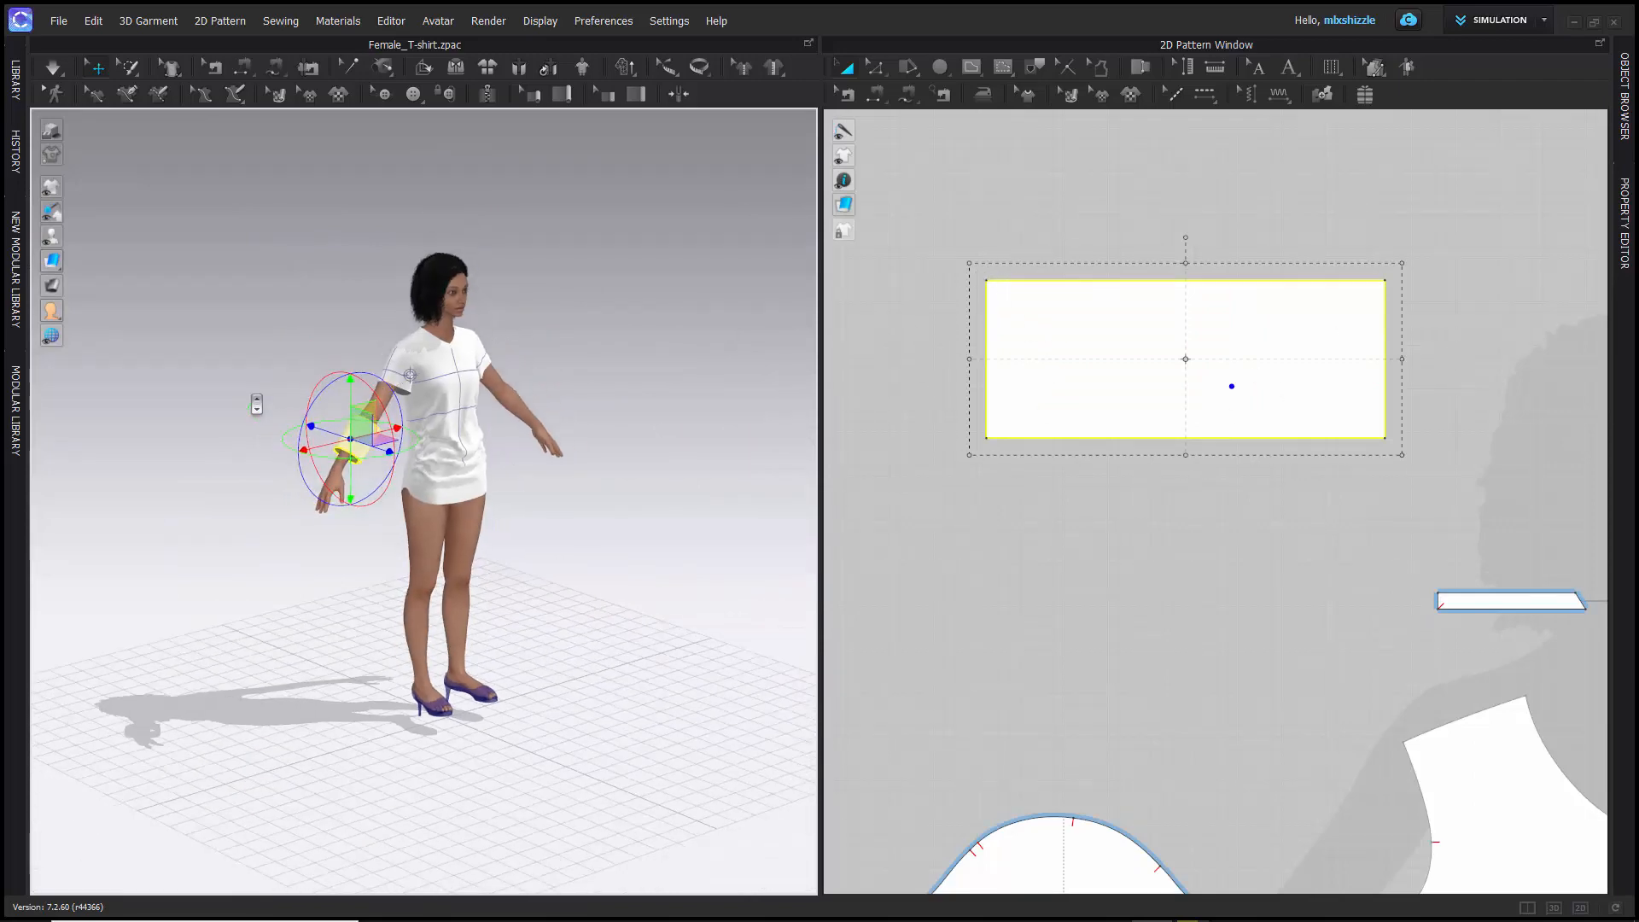
pyautogui.scroll(5, 251, 401)
pyautogui.moveTo(280, 440); pyautogui.dragTo(324, 415, button='right')
pyautogui.scroll(-3, 436, 524)
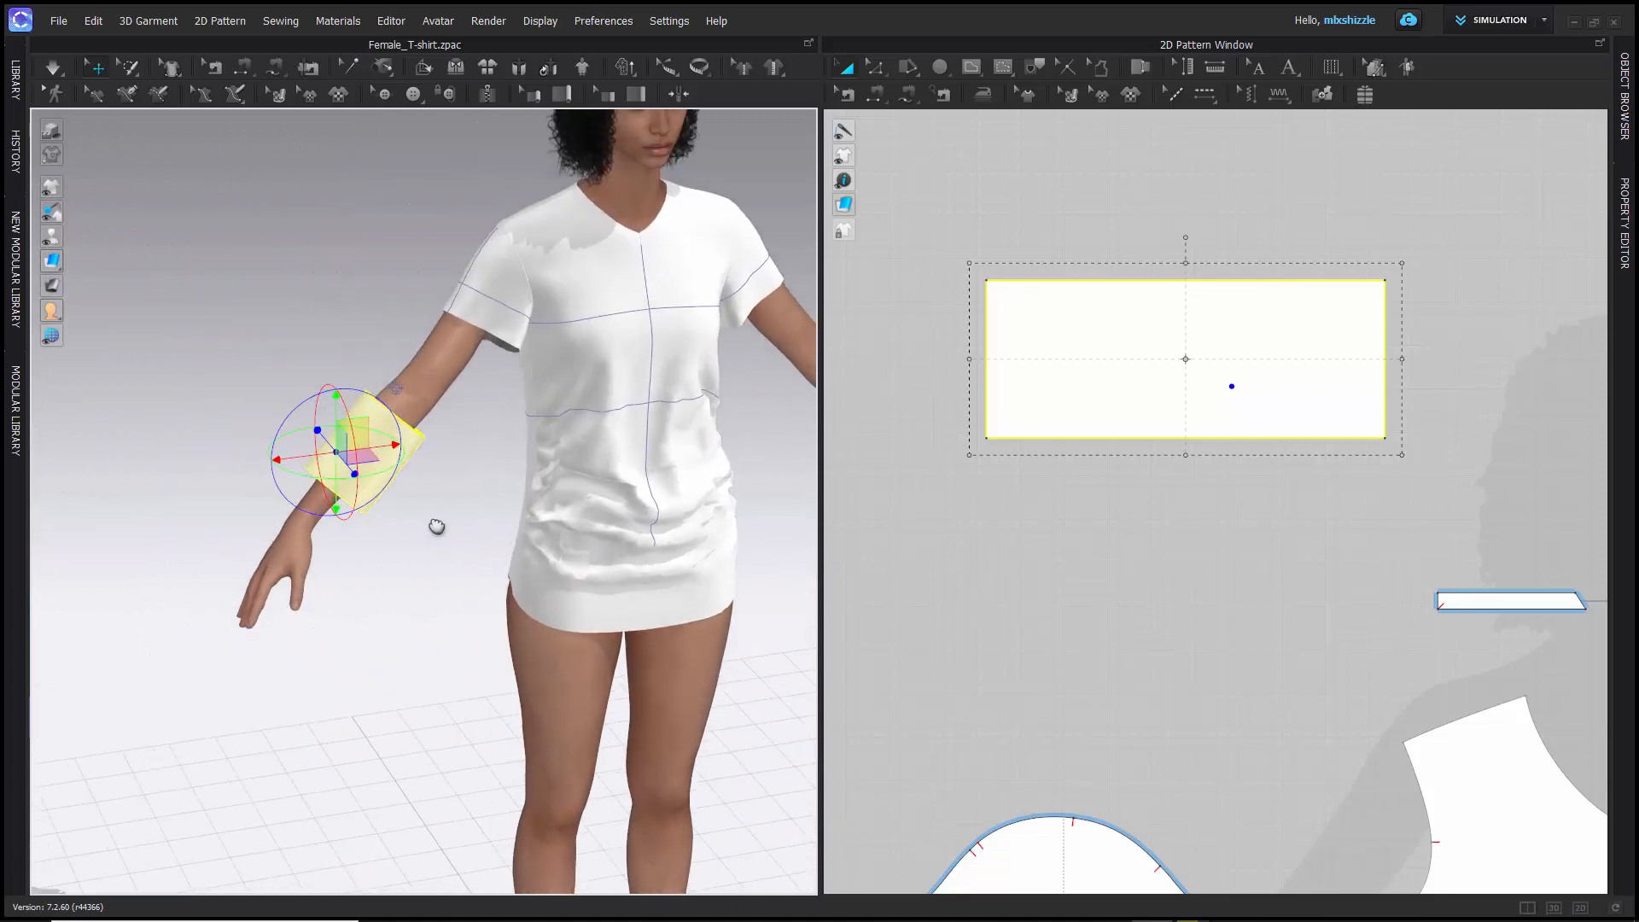
pyautogui.scroll(5, 414, 468)
pyautogui.moveTo(413, 468); pyautogui.dragTo(453, 485, button='right')
pyautogui.scroll(6, 453, 486)
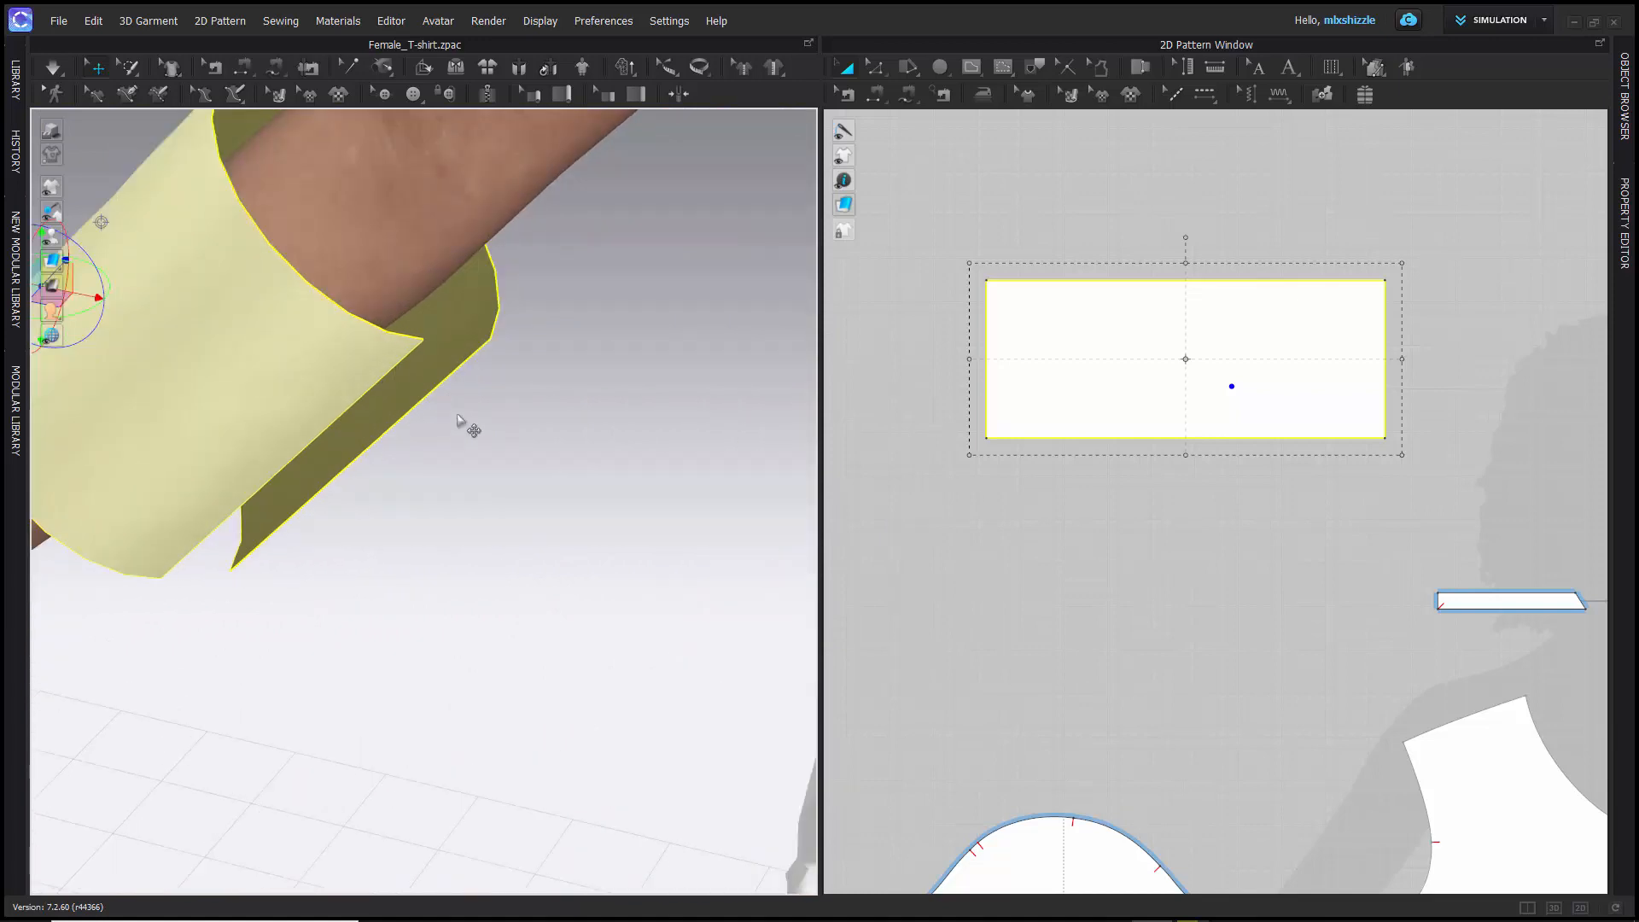
pyautogui.scroll(2, 464, 425)
pyautogui.scroll(-7, 463, 424)
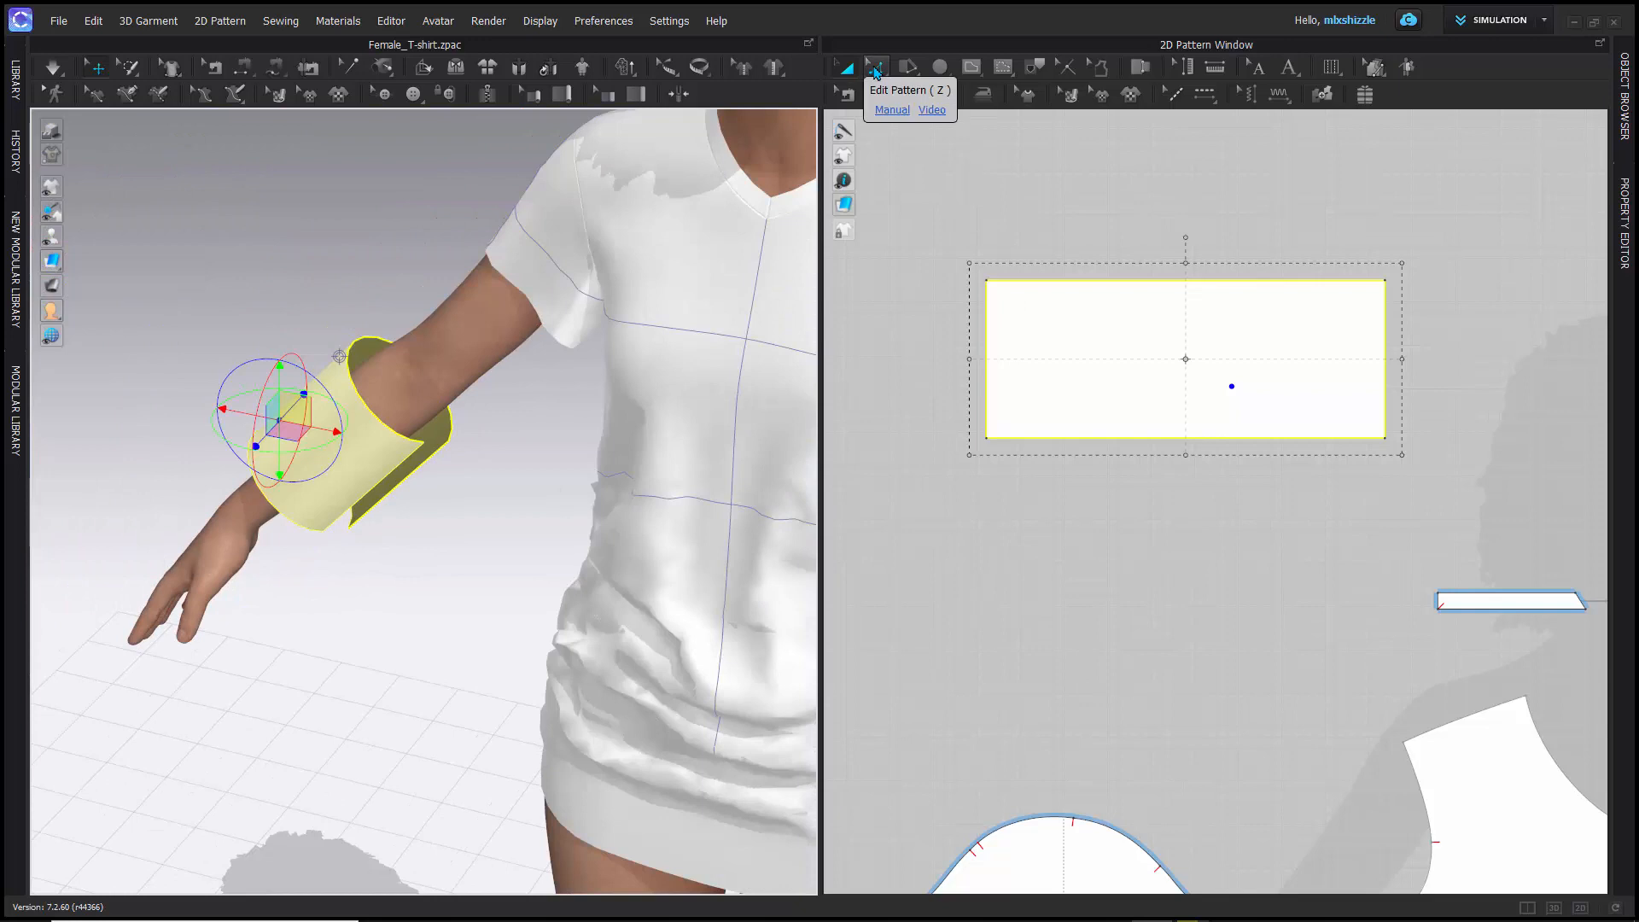
# - Narrow the rectangle pattern with Edit Pattern by moving its upper-left and lower-left corner points horizontally inward
pyautogui.click(876, 70)
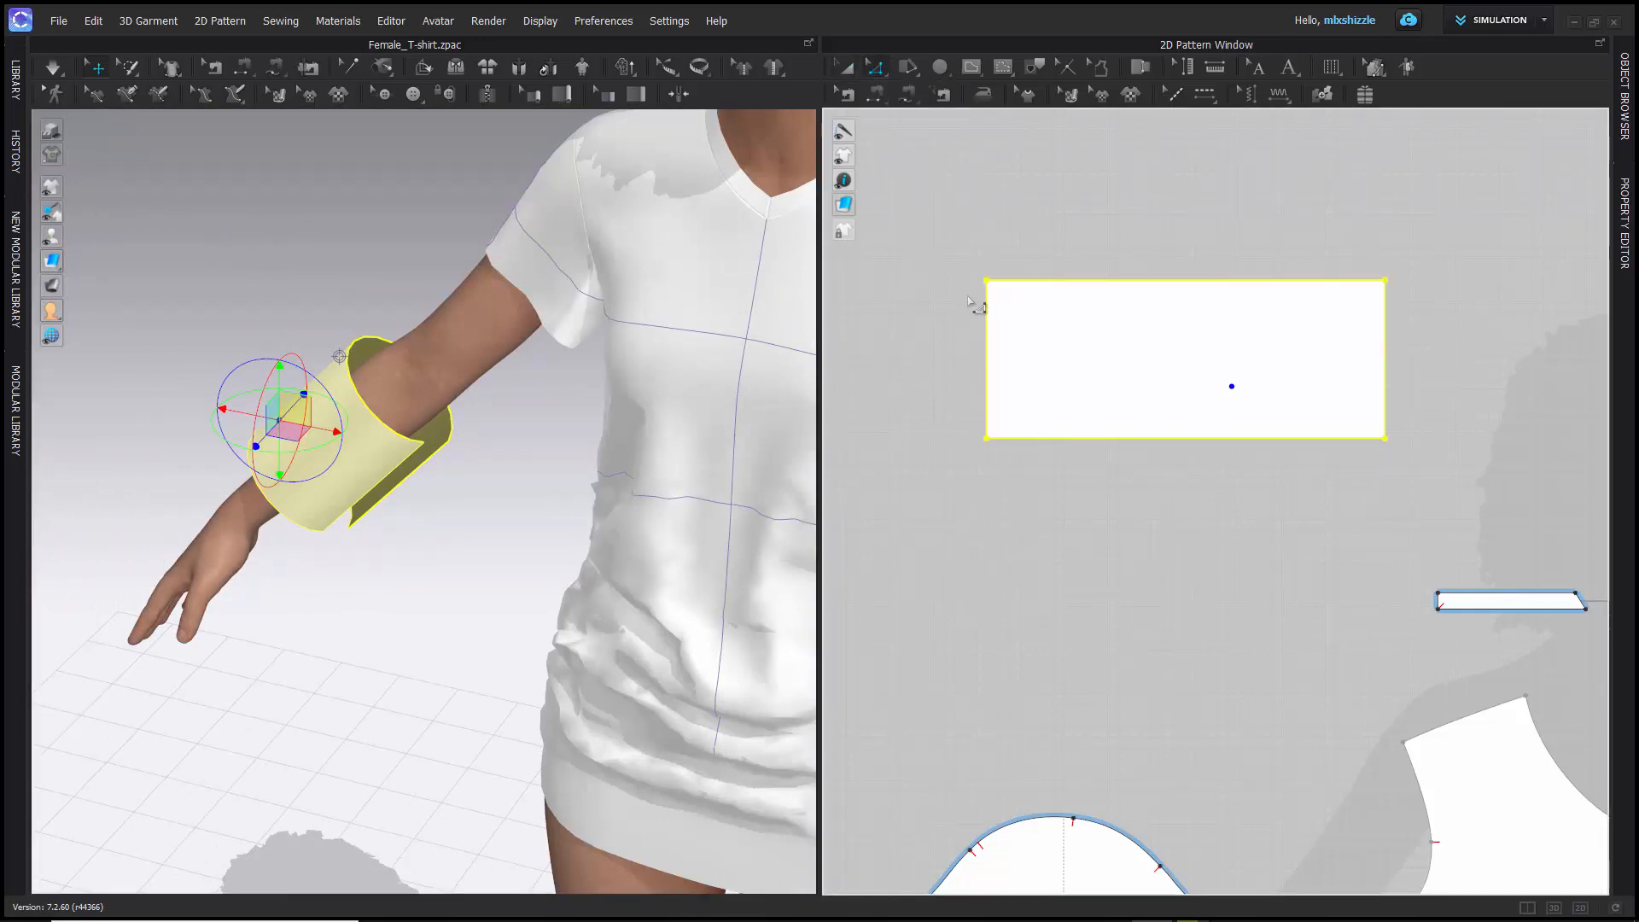
pyautogui.moveTo(969, 260); pyautogui.dragTo(1028, 387)
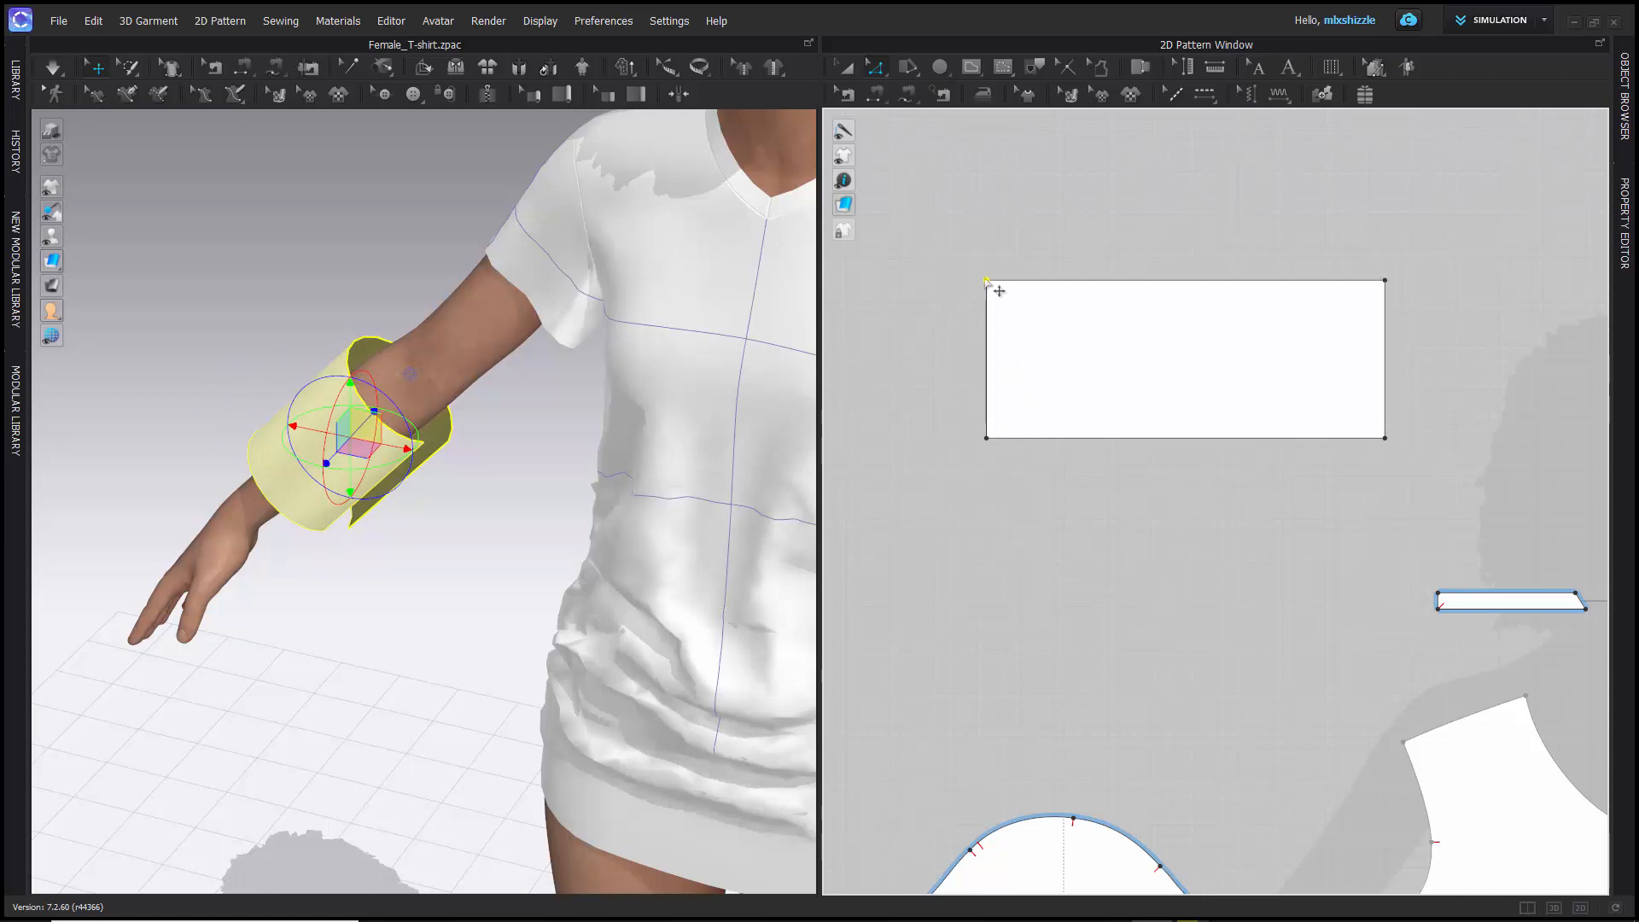
pyautogui.moveTo(999, 291); pyautogui.dragTo(1157, 295)
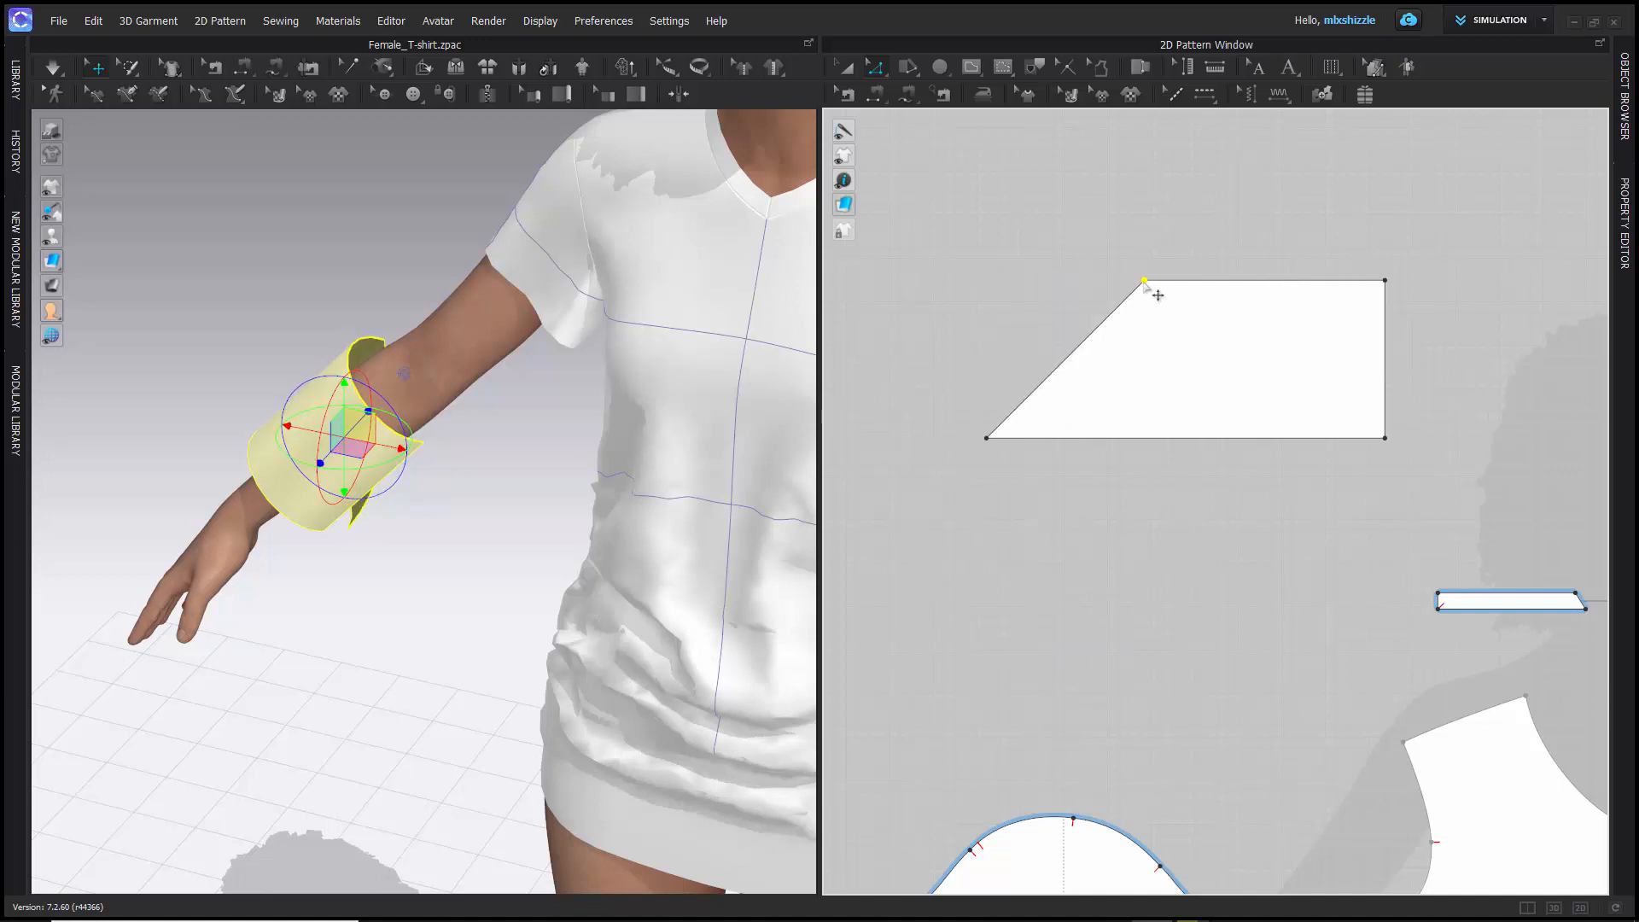
pyautogui.click(986, 438)
pyautogui.moveTo(987, 439); pyautogui.dragTo(1144, 439)
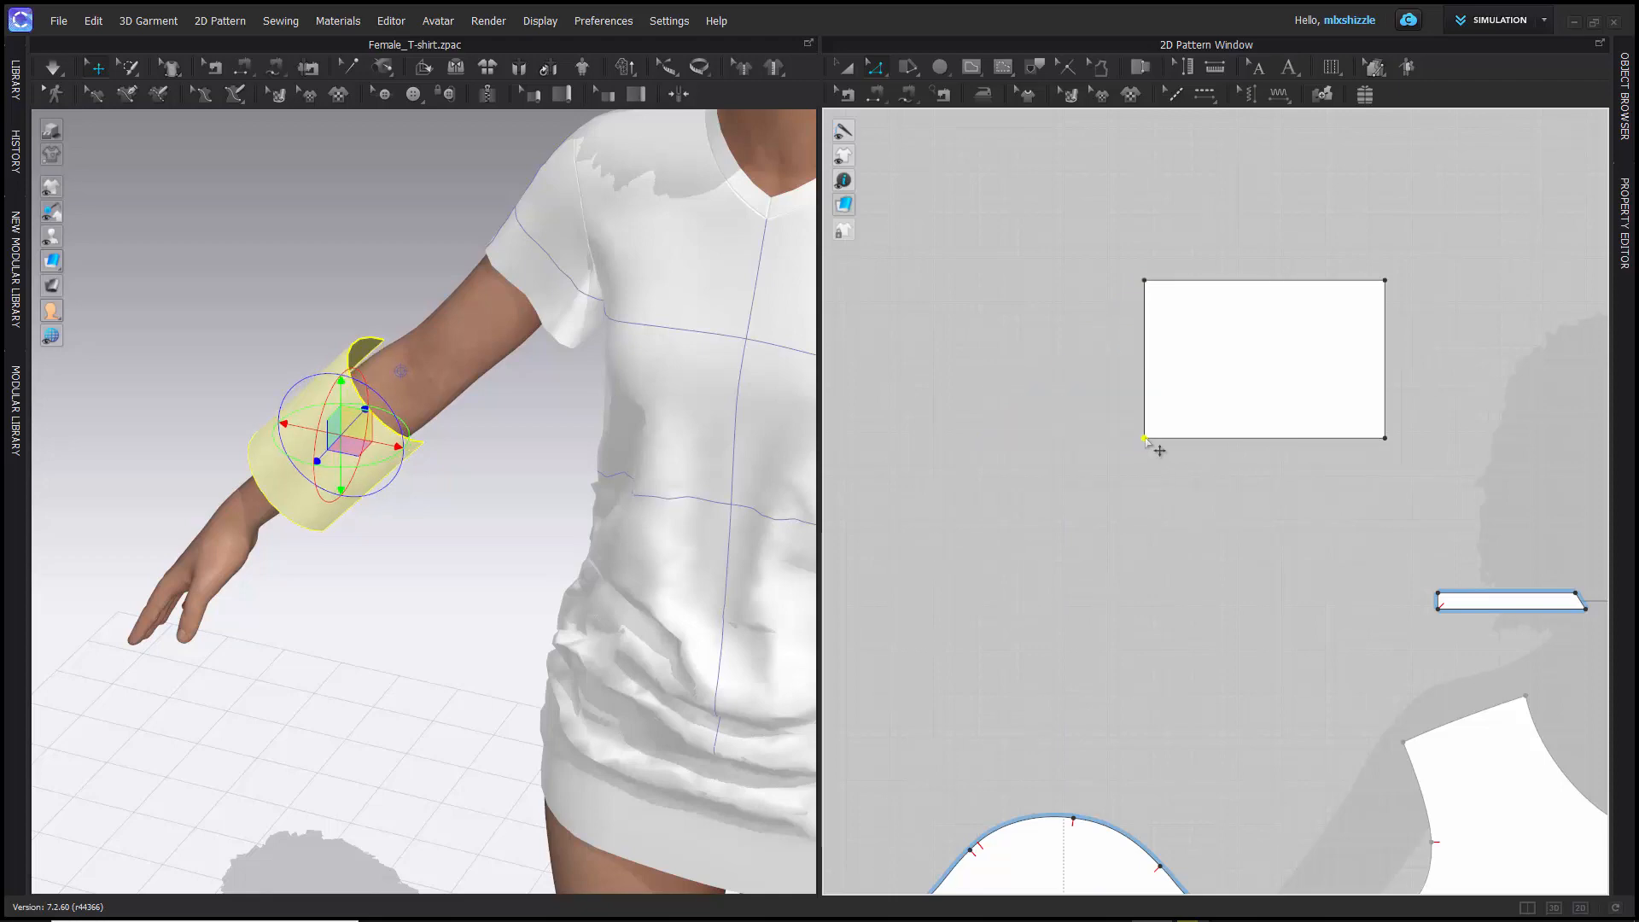
# - Examine the narrowed rectangle pattern around the forearm and the gap between its open edges from several angles
pyautogui.moveTo(264, 330); pyautogui.dragTo(662, 245, button='right')
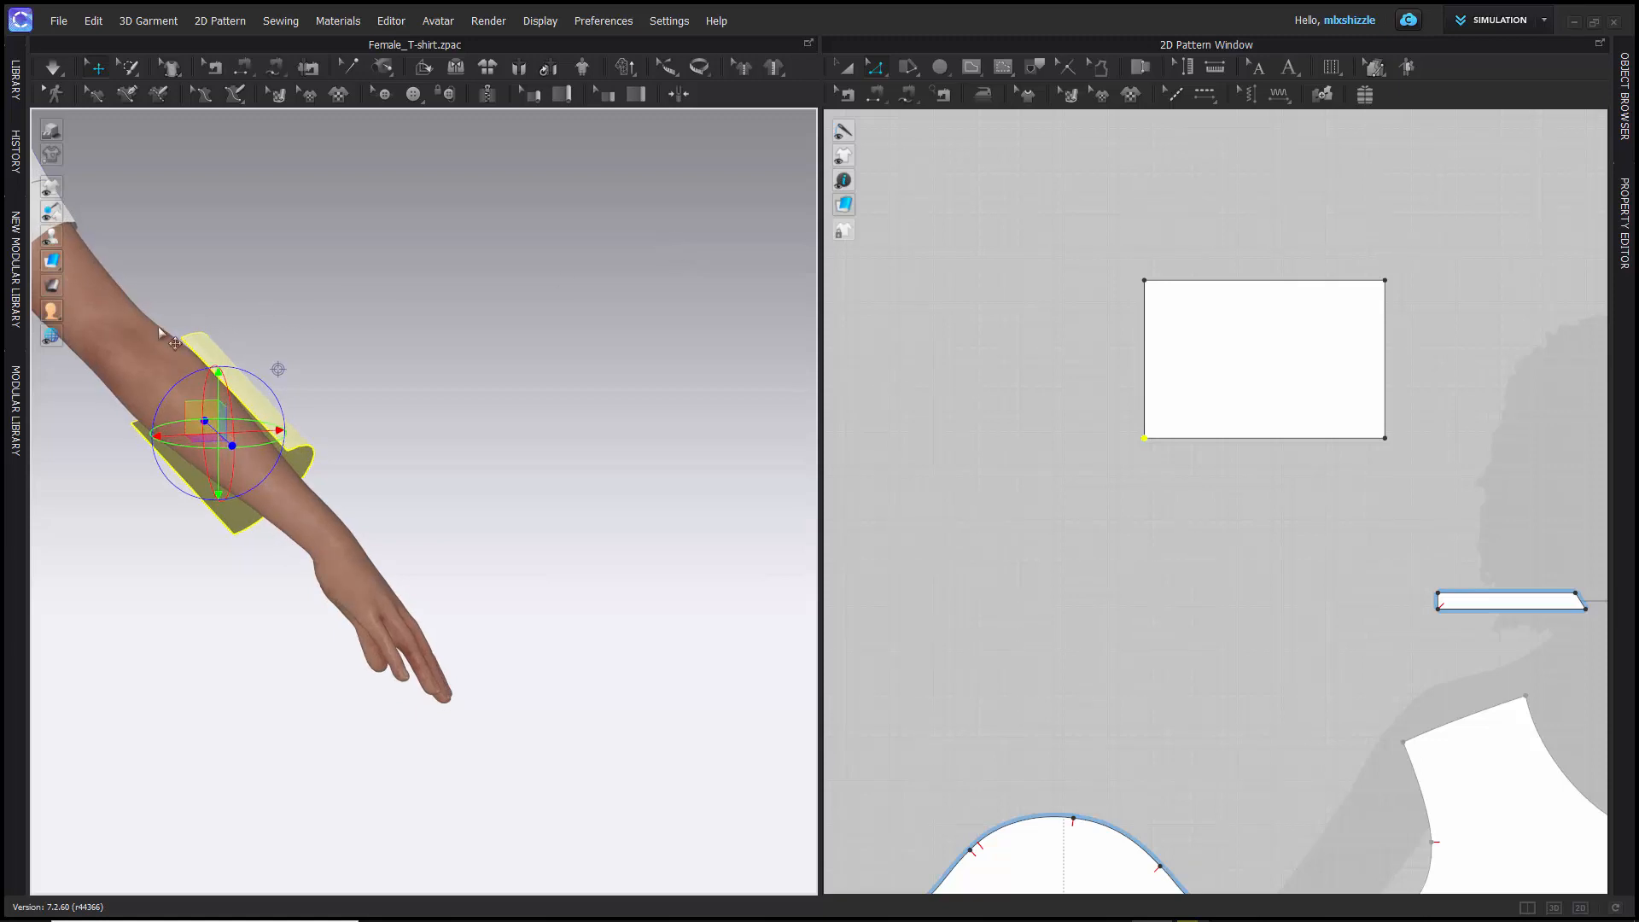
pyautogui.moveTo(168, 337); pyautogui.dragTo(457, 359, button='middle')
pyautogui.scroll(-5, 456, 358)
pyautogui.scroll(10, 453, 362)
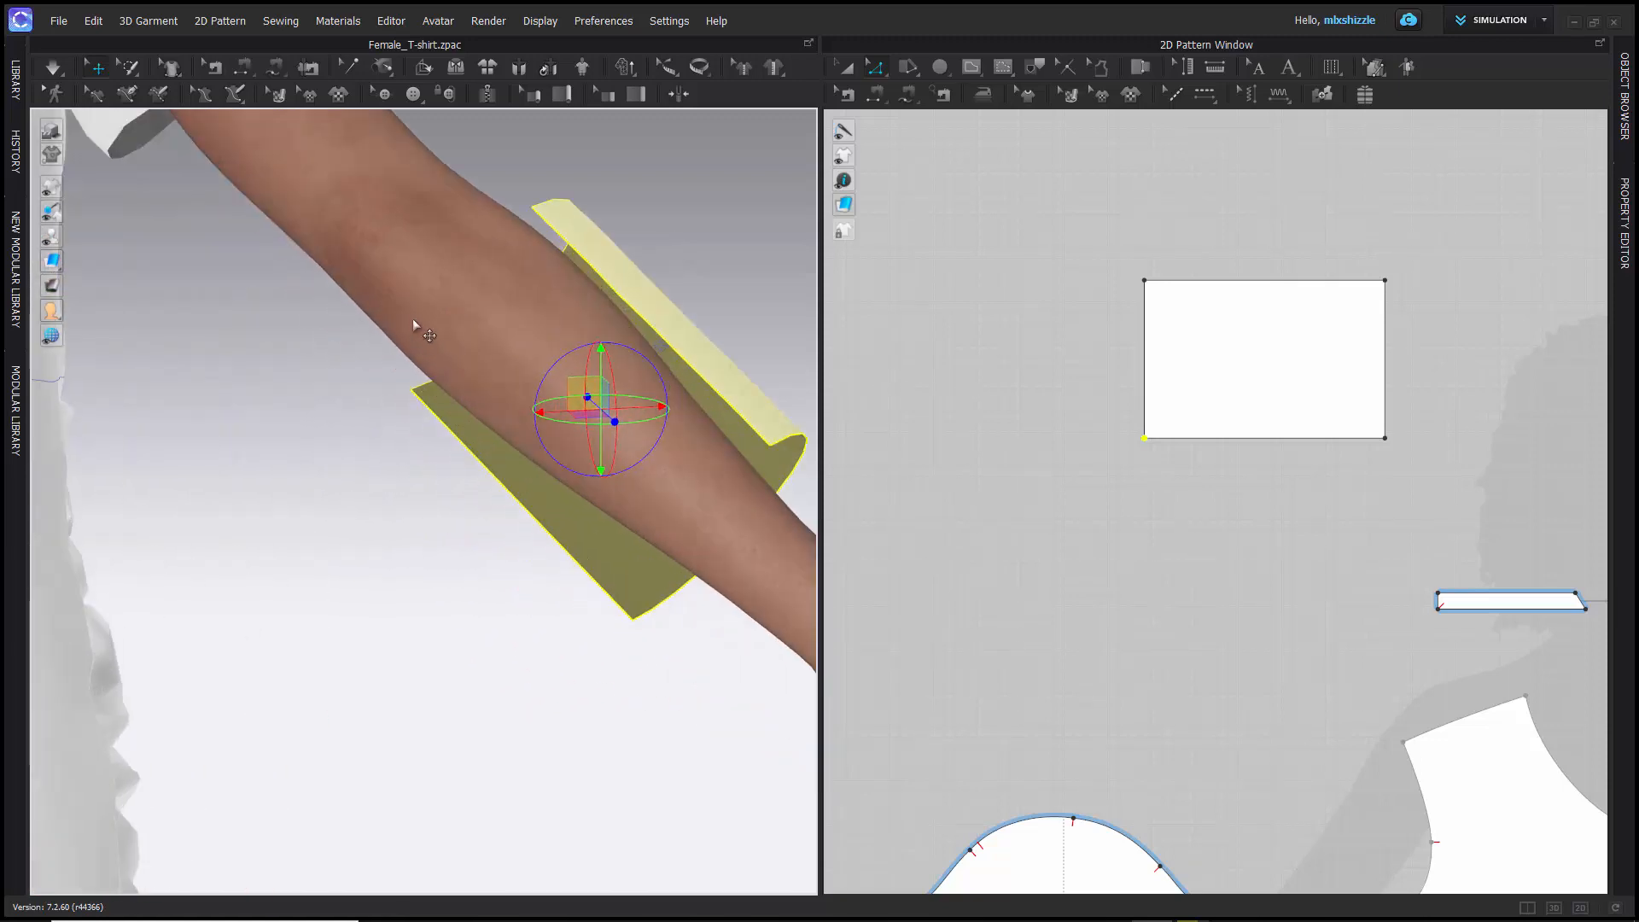
pyautogui.moveTo(413, 325); pyautogui.dragTo(439, 347, button='right')
pyautogui.scroll(2, 446, 355)
pyautogui.scroll(-2, 446, 355)
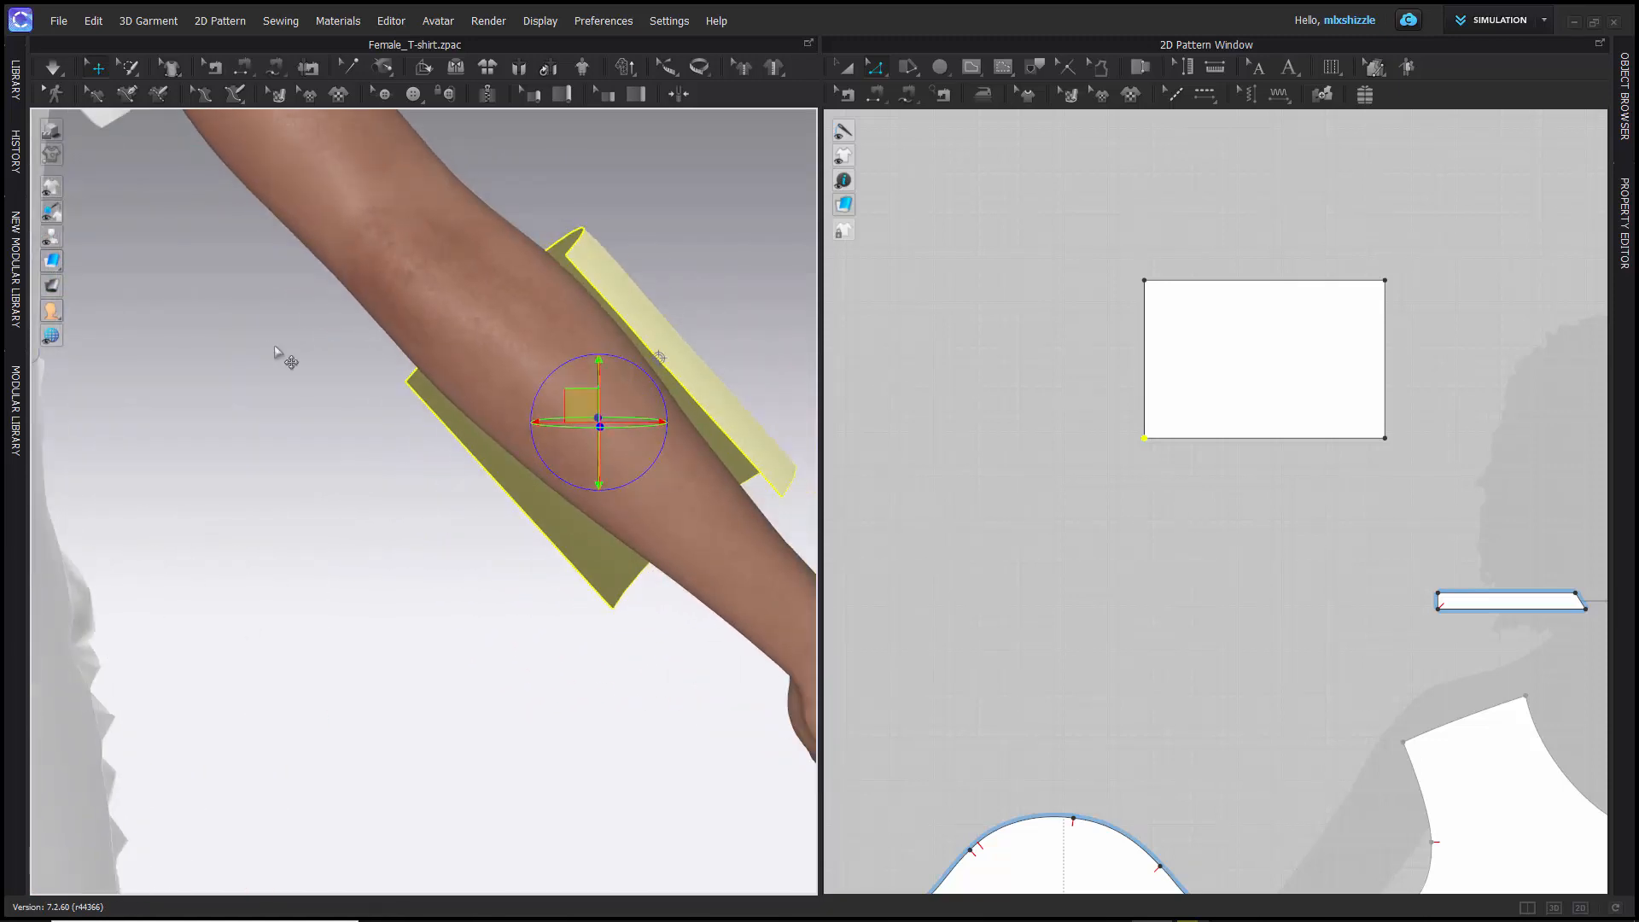
pyautogui.moveTo(275, 350); pyautogui.dragTo(321, 375, button='right')
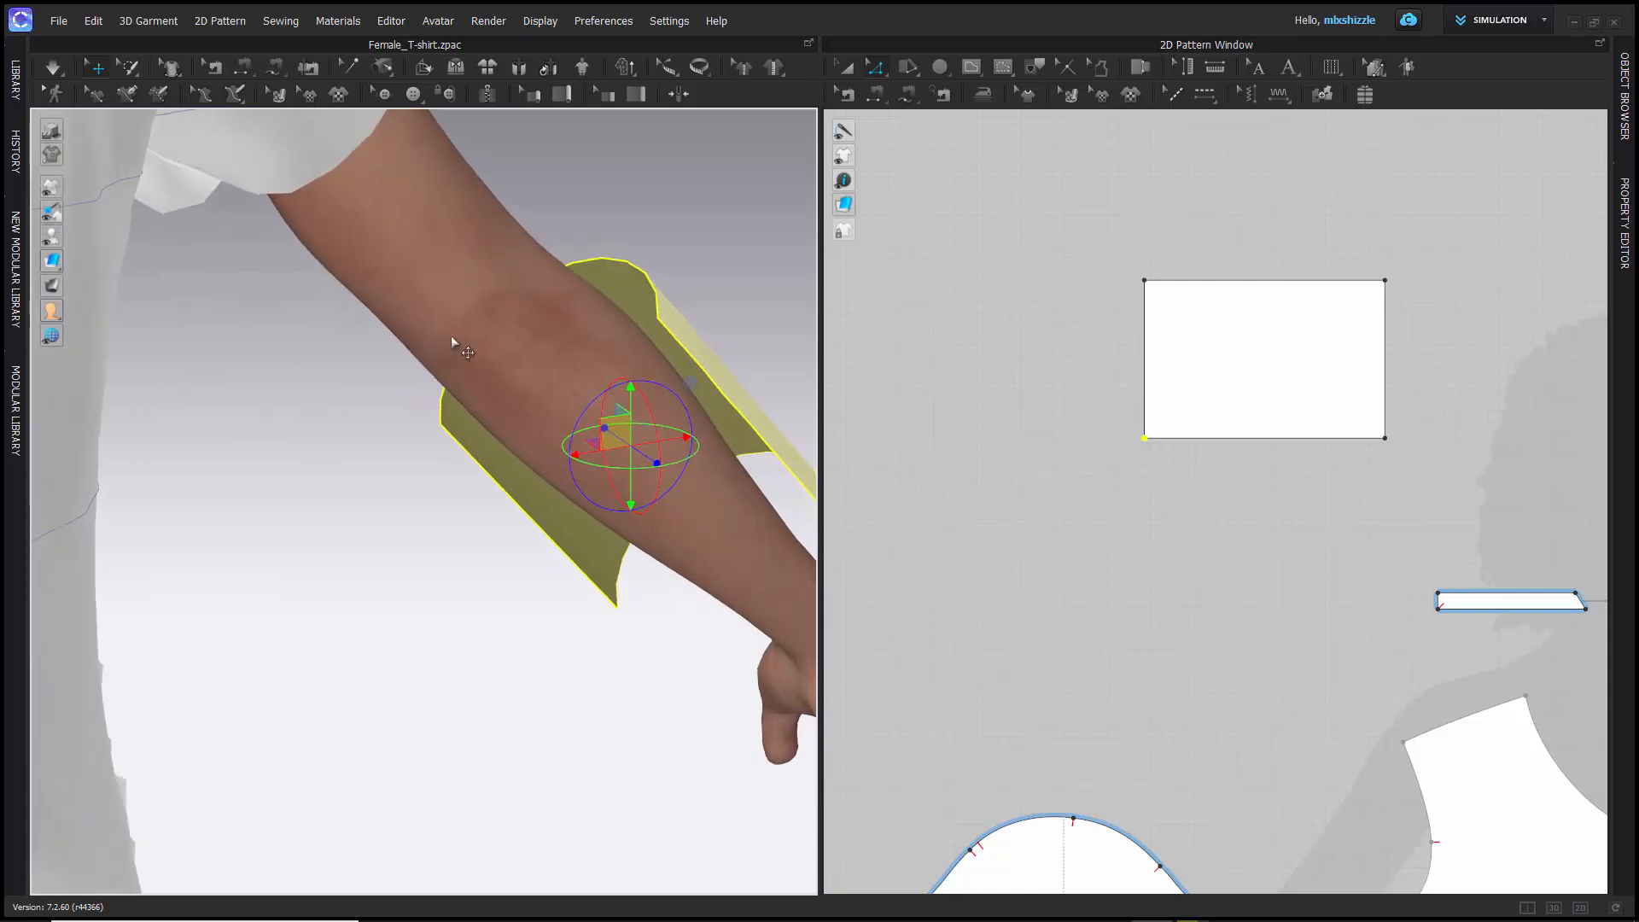
pyautogui.scroll(2, 456, 346)
pyautogui.scroll(-4, 459, 347)
pyautogui.moveTo(519, 317); pyautogui.dragTo(456, 308, button='right')
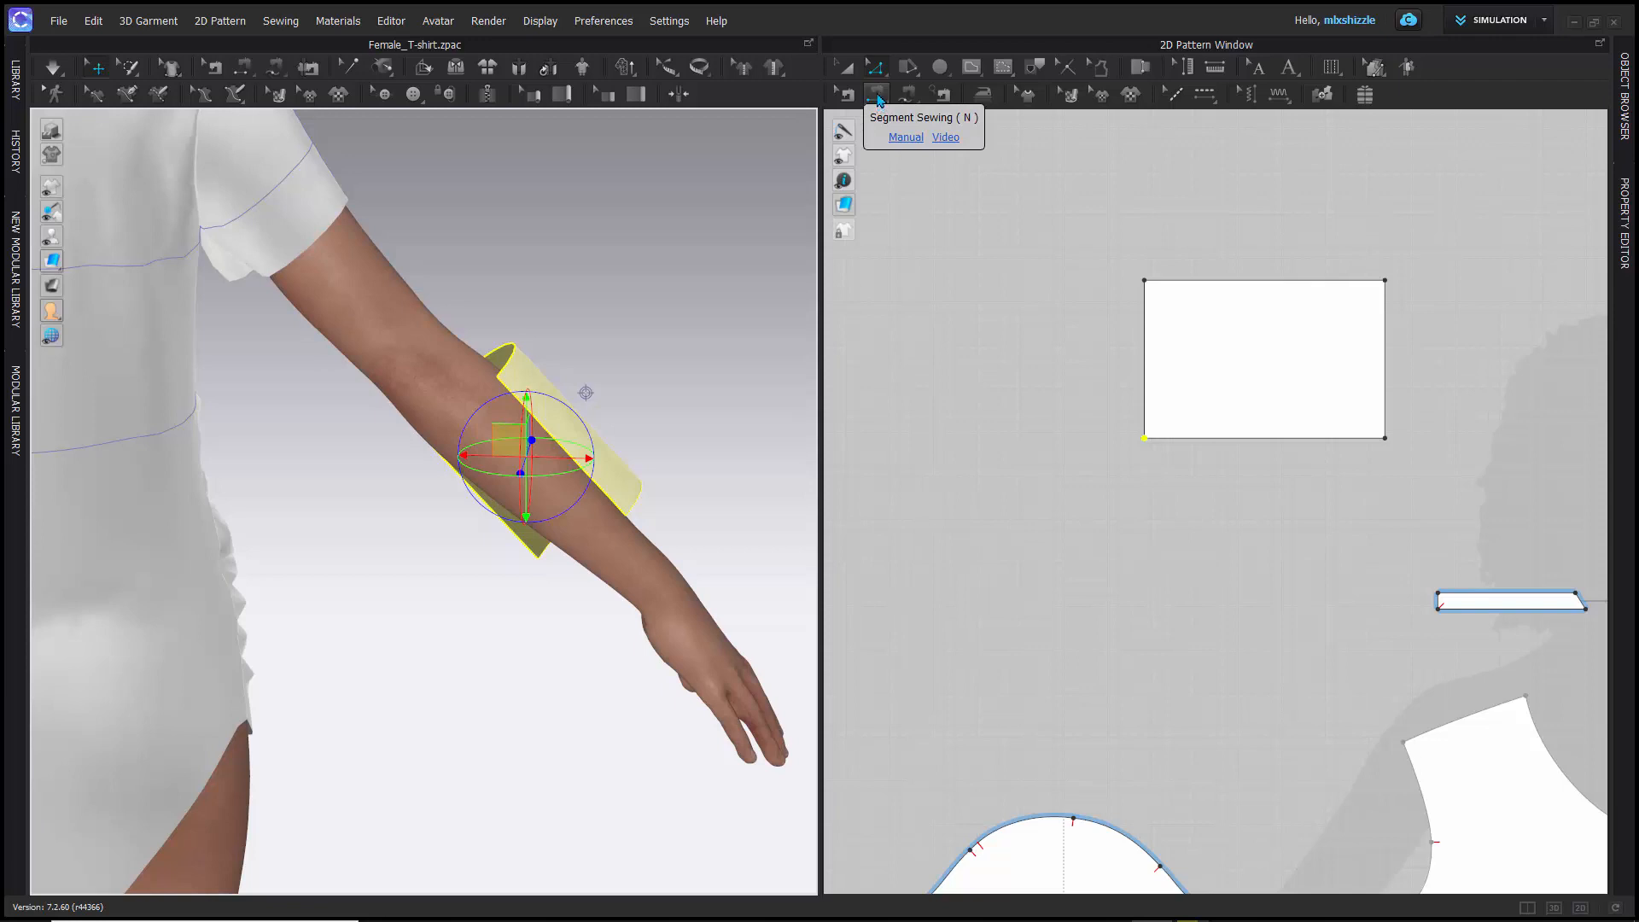
# - Sew the rectangle pattern's two short edges together on the forearm with Segment Sewing
pyautogui.click(878, 97)
pyautogui.click(589, 474)
pyautogui.scroll(-2, 509, 487)
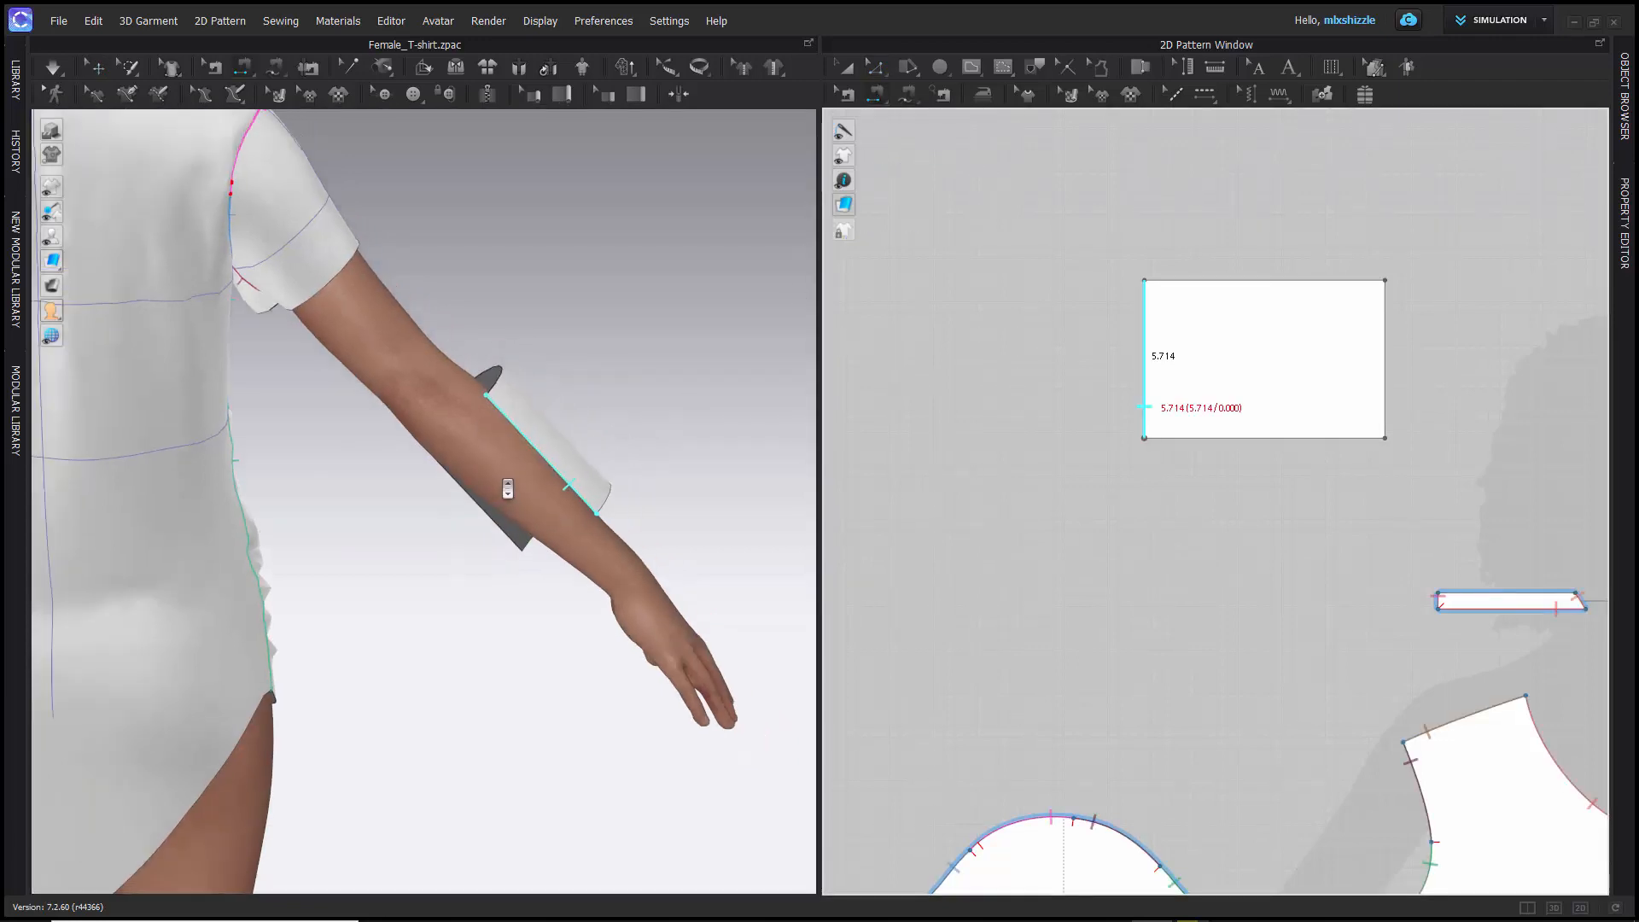
pyautogui.scroll(3, 510, 486)
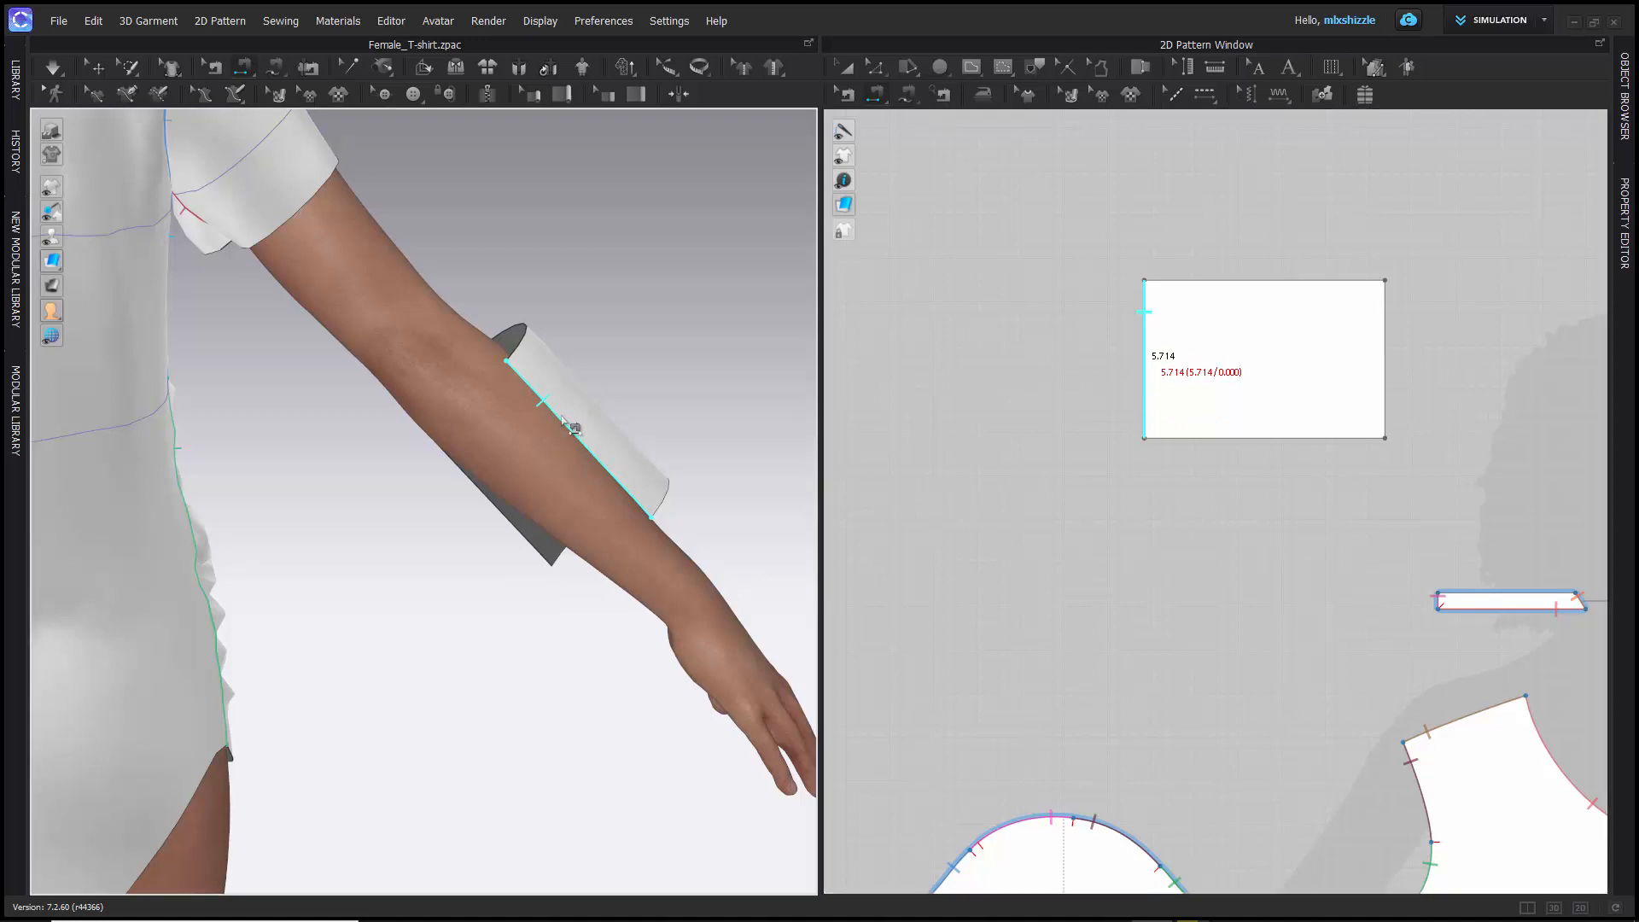
pyautogui.click(476, 516)
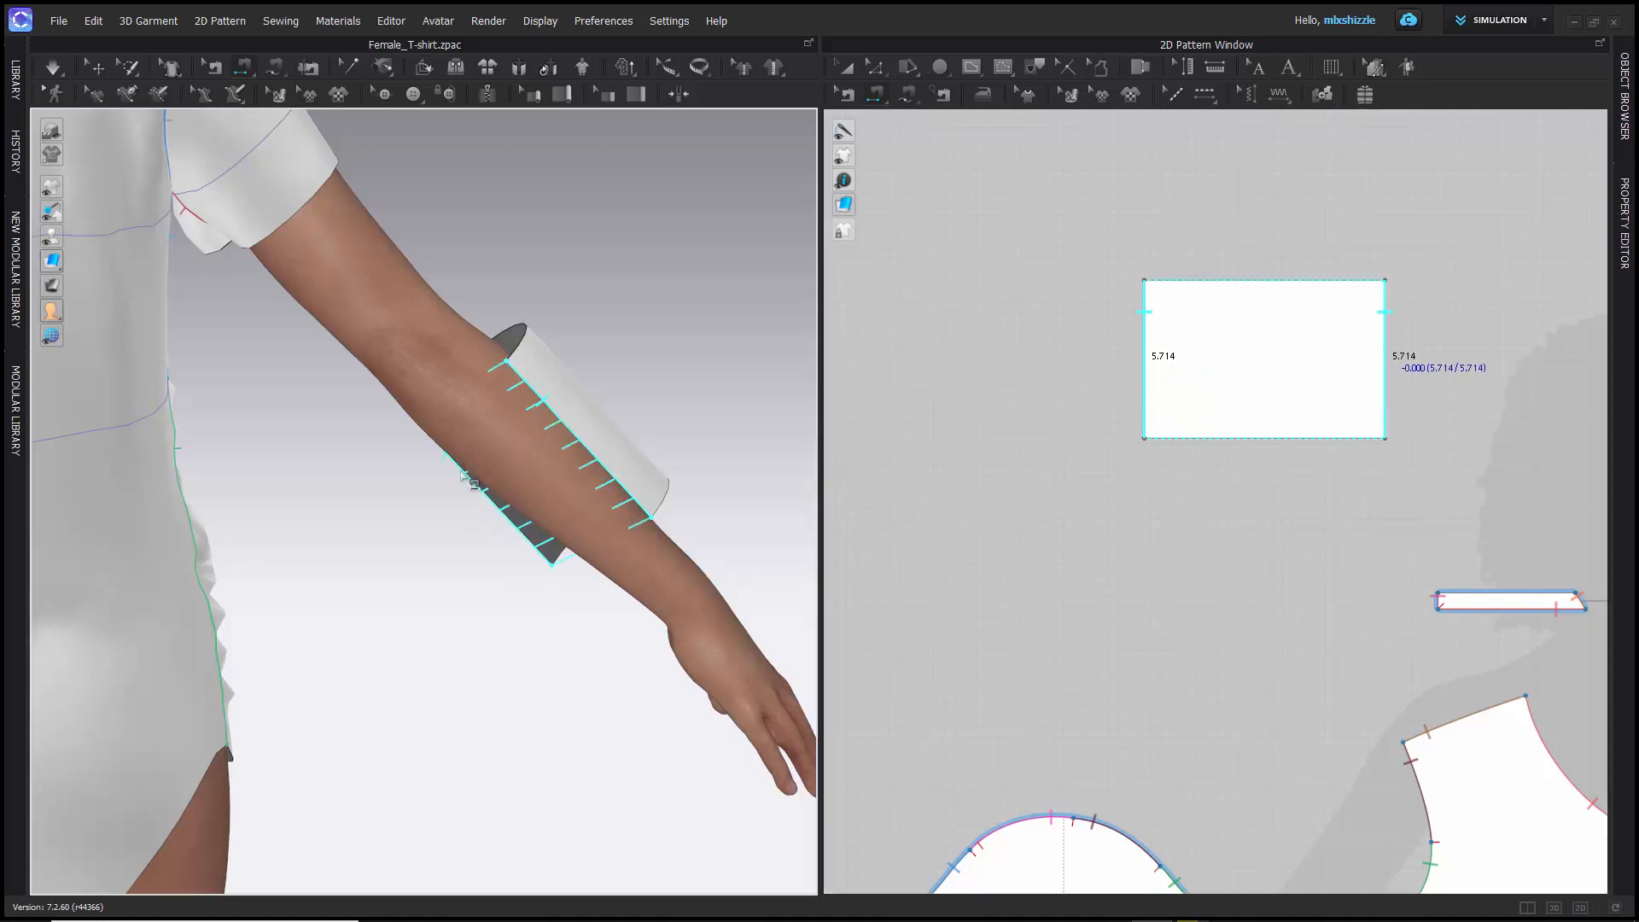
pyautogui.click(465, 481)
pyautogui.moveTo(390, 526); pyautogui.dragTo(409, 490, button='right')
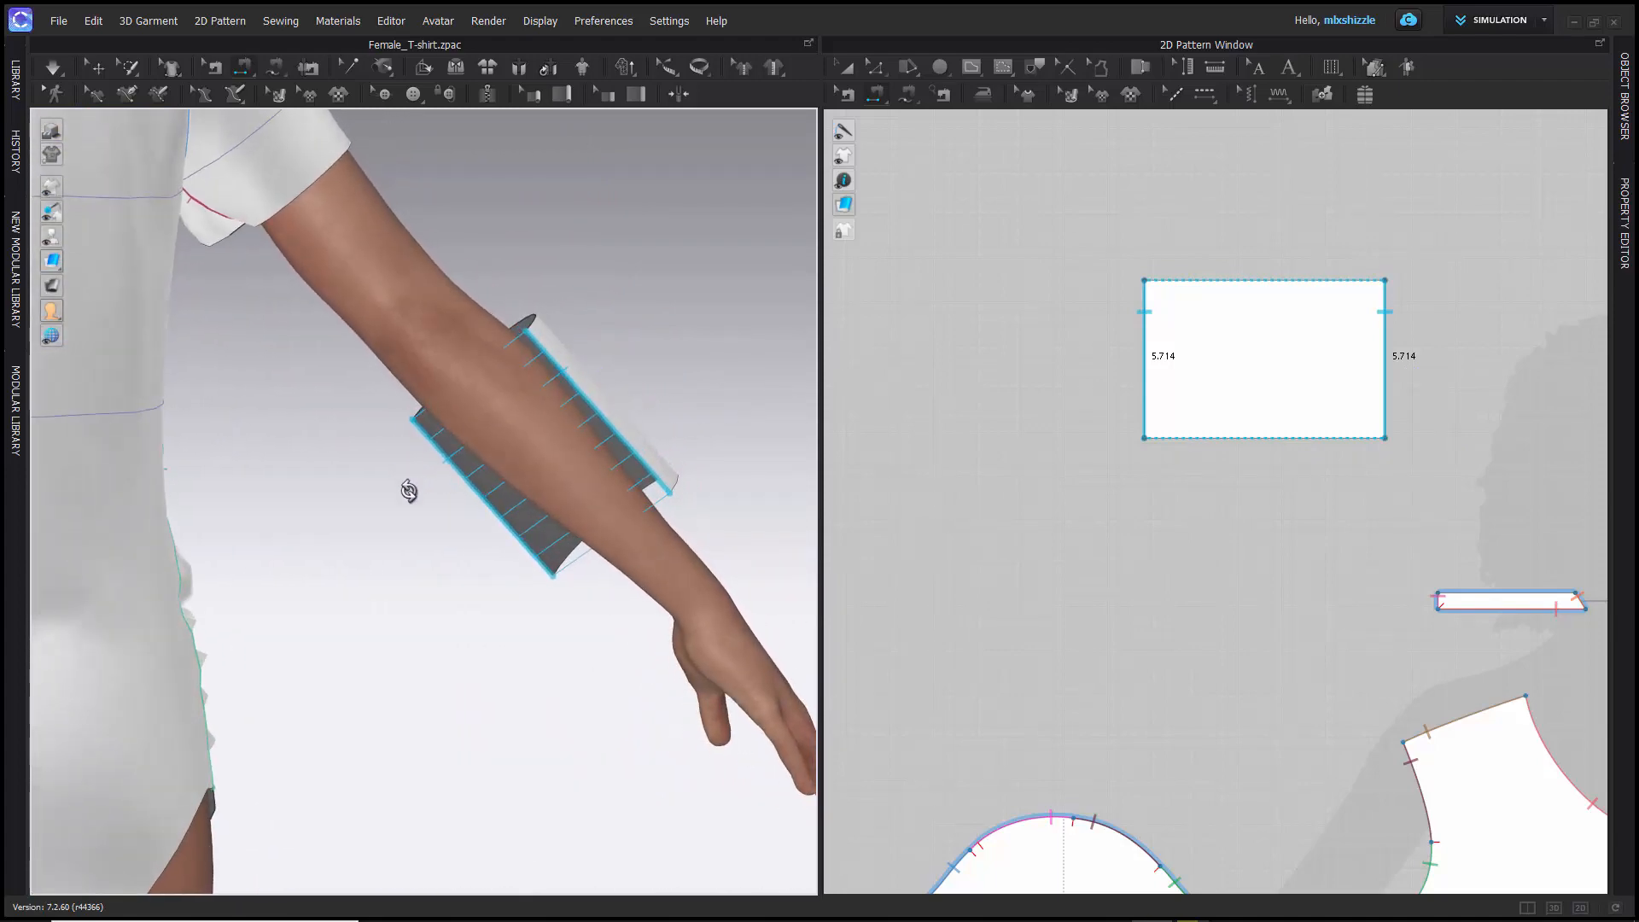
# - Run the simulation on the newly sewn cuff and inspect how it sits on the arm from near and far
pyautogui.press('space')
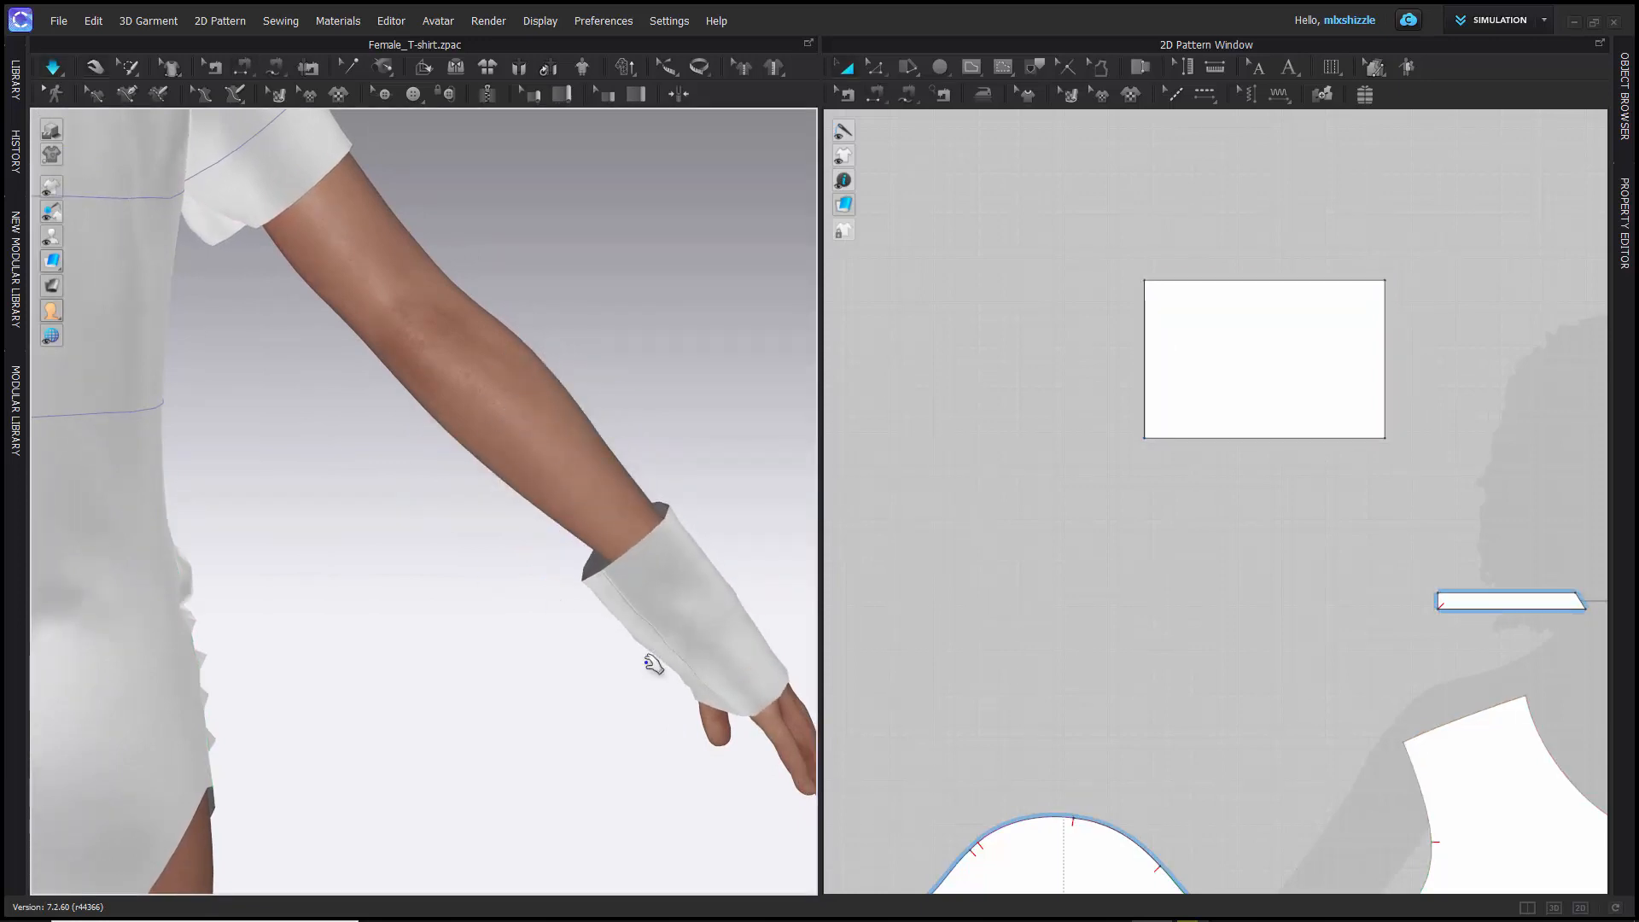
pyautogui.moveTo(651, 659); pyautogui.dragTo(330, 683, button='right')
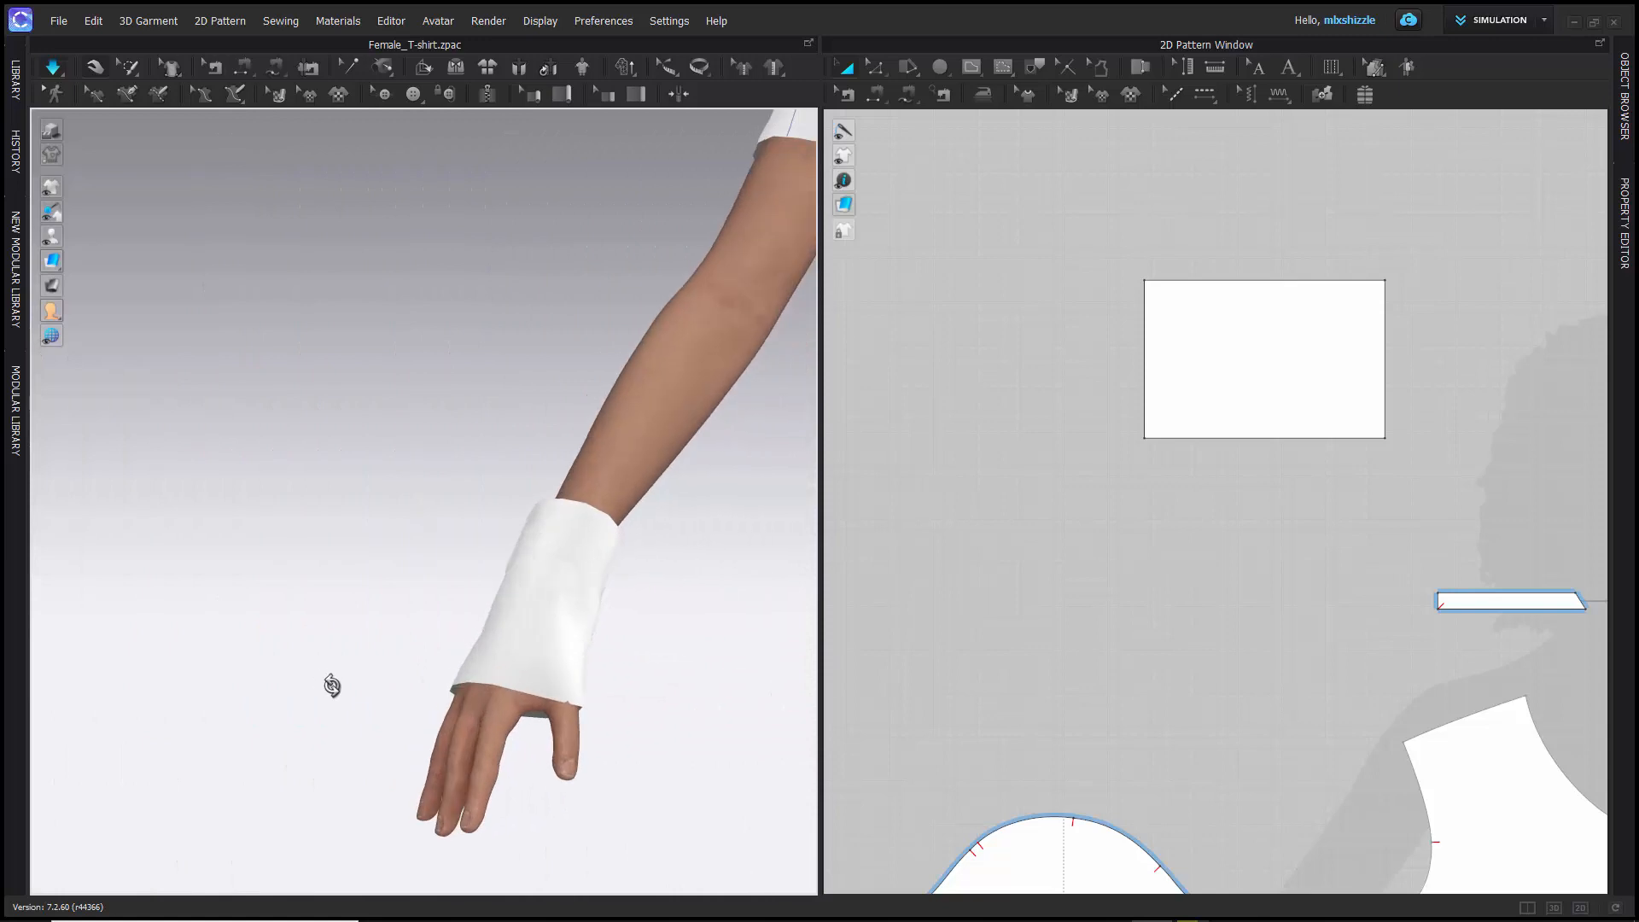
pyautogui.scroll(5, 339, 696)
pyautogui.scroll(-10, 339, 695)
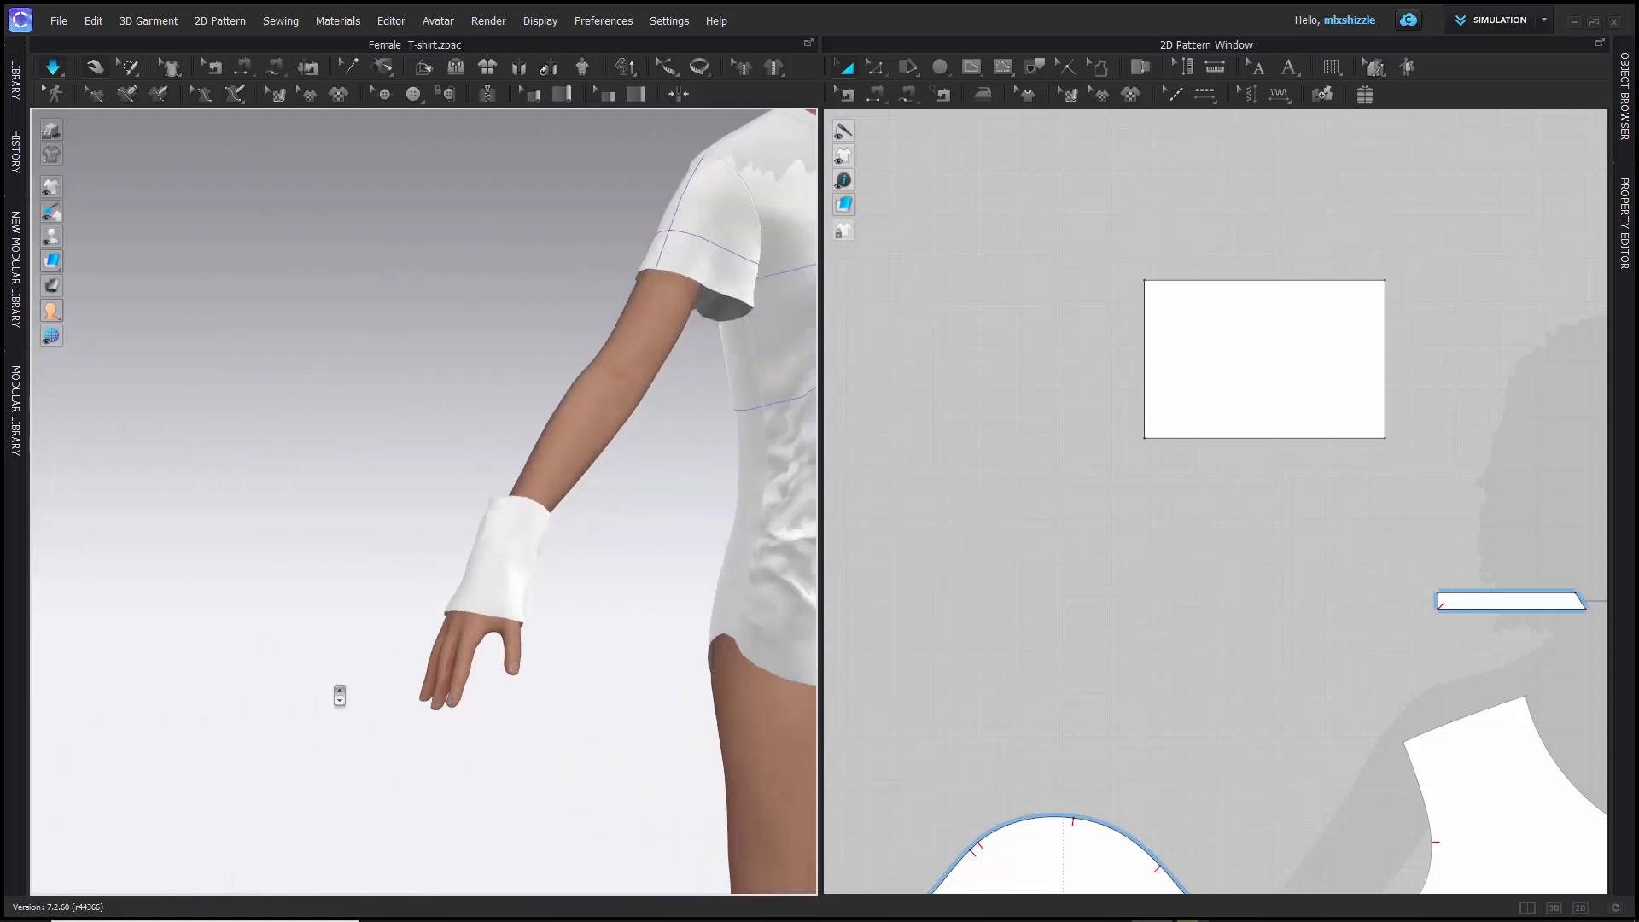
pyautogui.scroll(-1, 340, 695)
pyautogui.moveTo(415, 633); pyautogui.dragTo(455, 644, button='right')
pyautogui.moveTo(593, 572); pyautogui.dragTo(394, 487, button='middle')
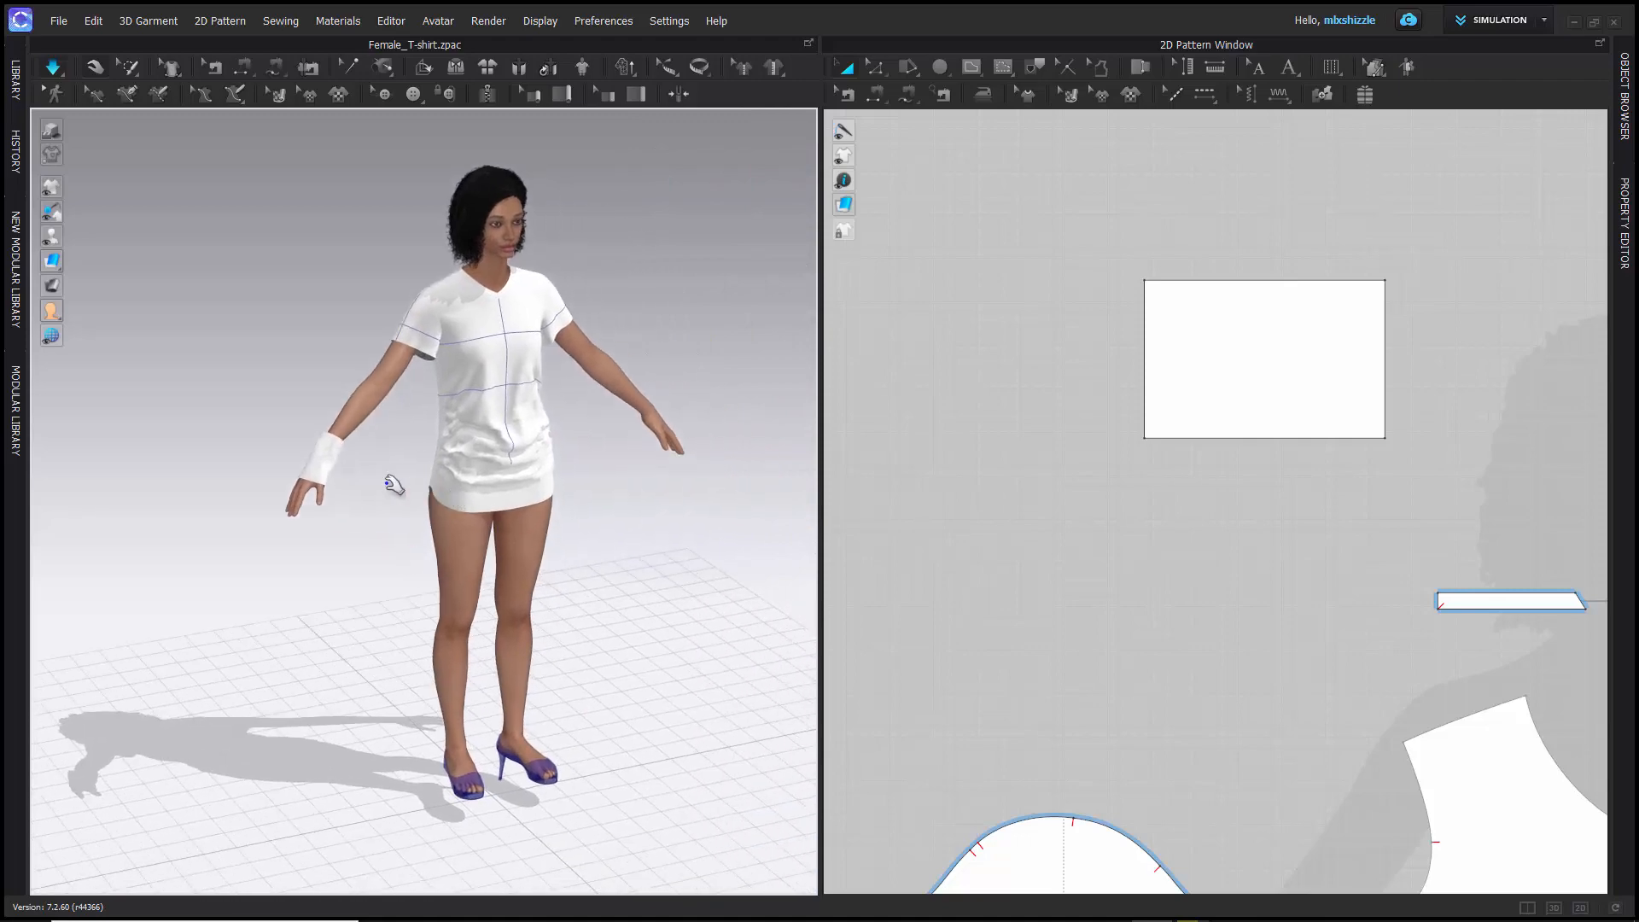
pyautogui.scroll(-2, 339, 478)
pyautogui.scroll(5, 339, 479)
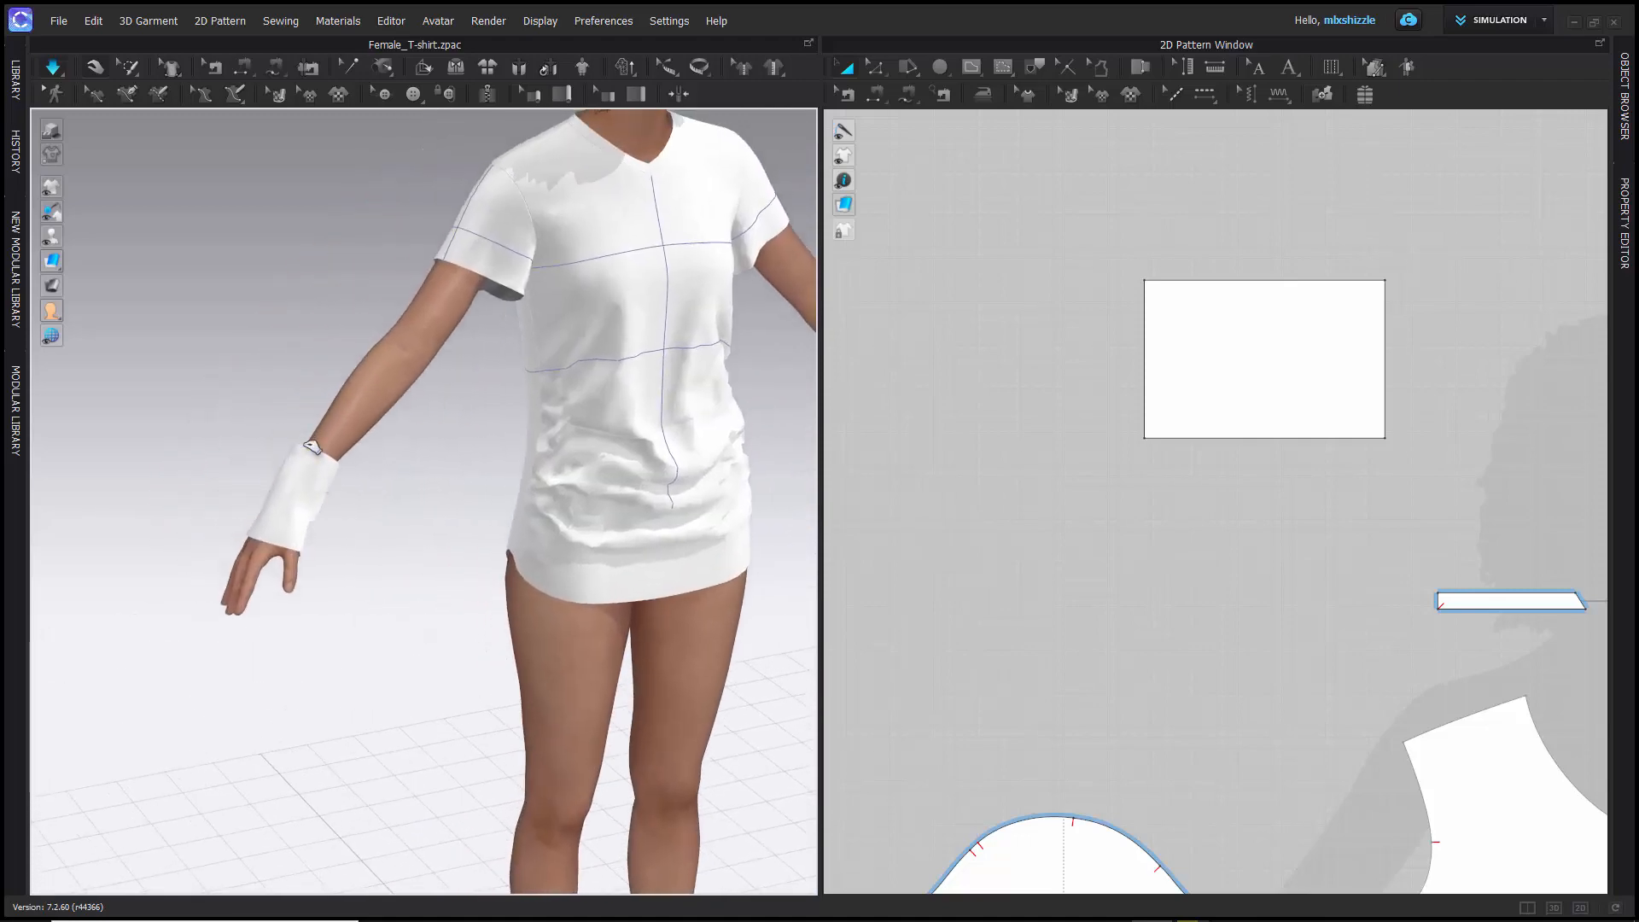
# - Pull the simulated cuff from the wrist up to the upper arm, just below the T-shirt sleeve
pyautogui.moveTo(316, 451); pyautogui.dragTo(485, 275)
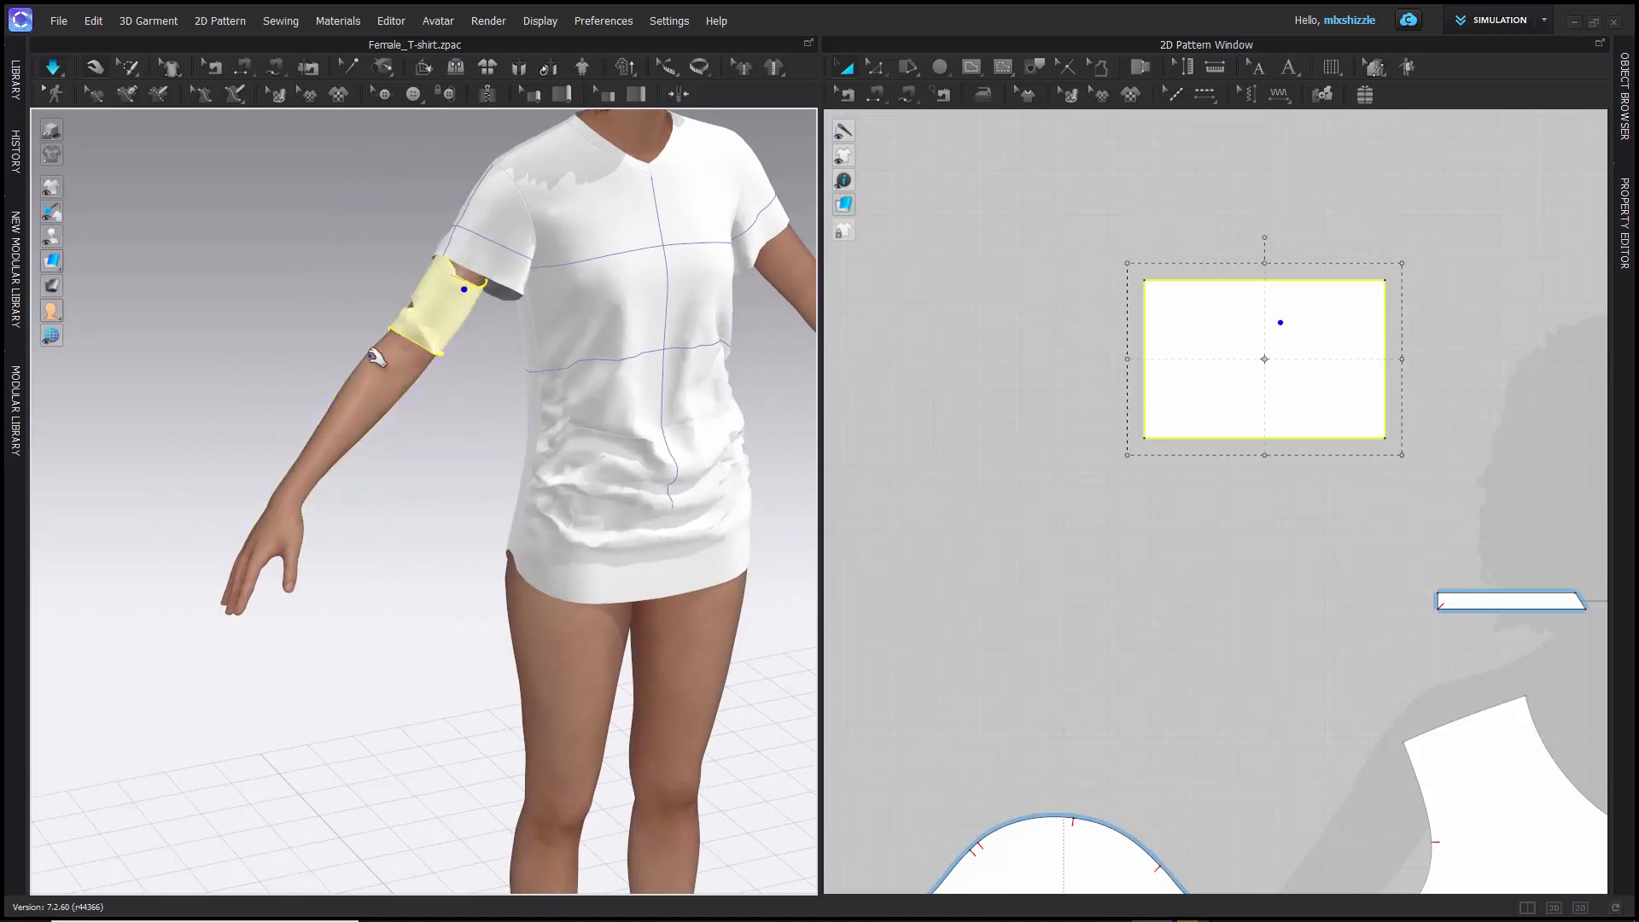
pyautogui.moveTo(256, 351)
pyautogui.mouseDown(button='right')
pyautogui.moveTo(367, 363)
pyautogui.moveTo(267, 362)
pyautogui.mouseUp(button='right')
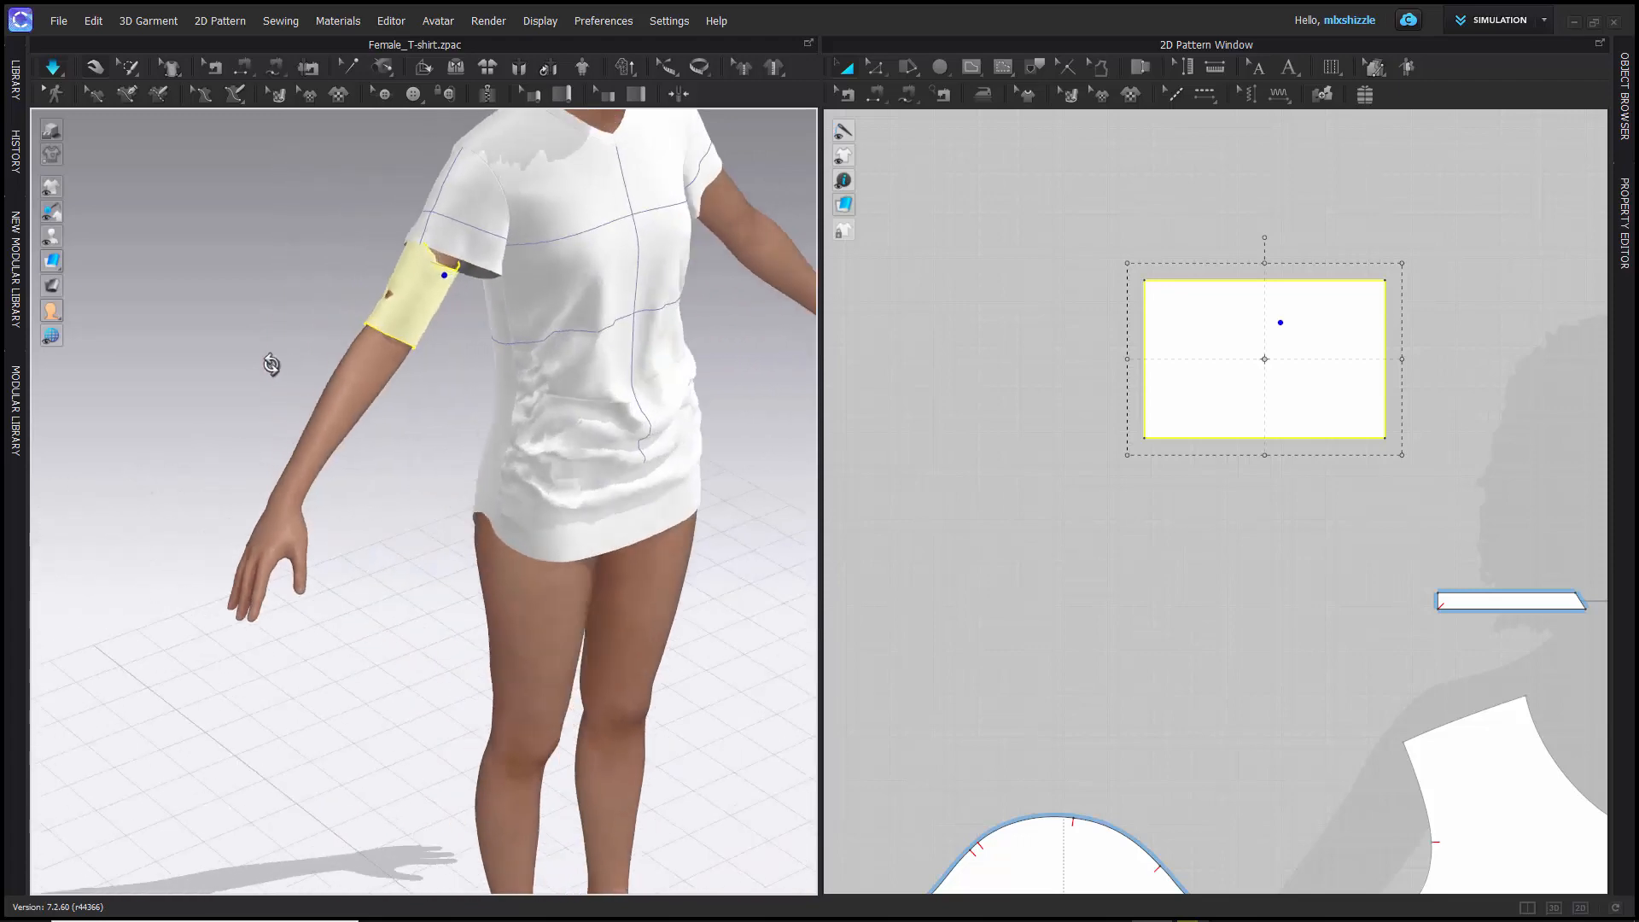
pyautogui.click(398, 302)
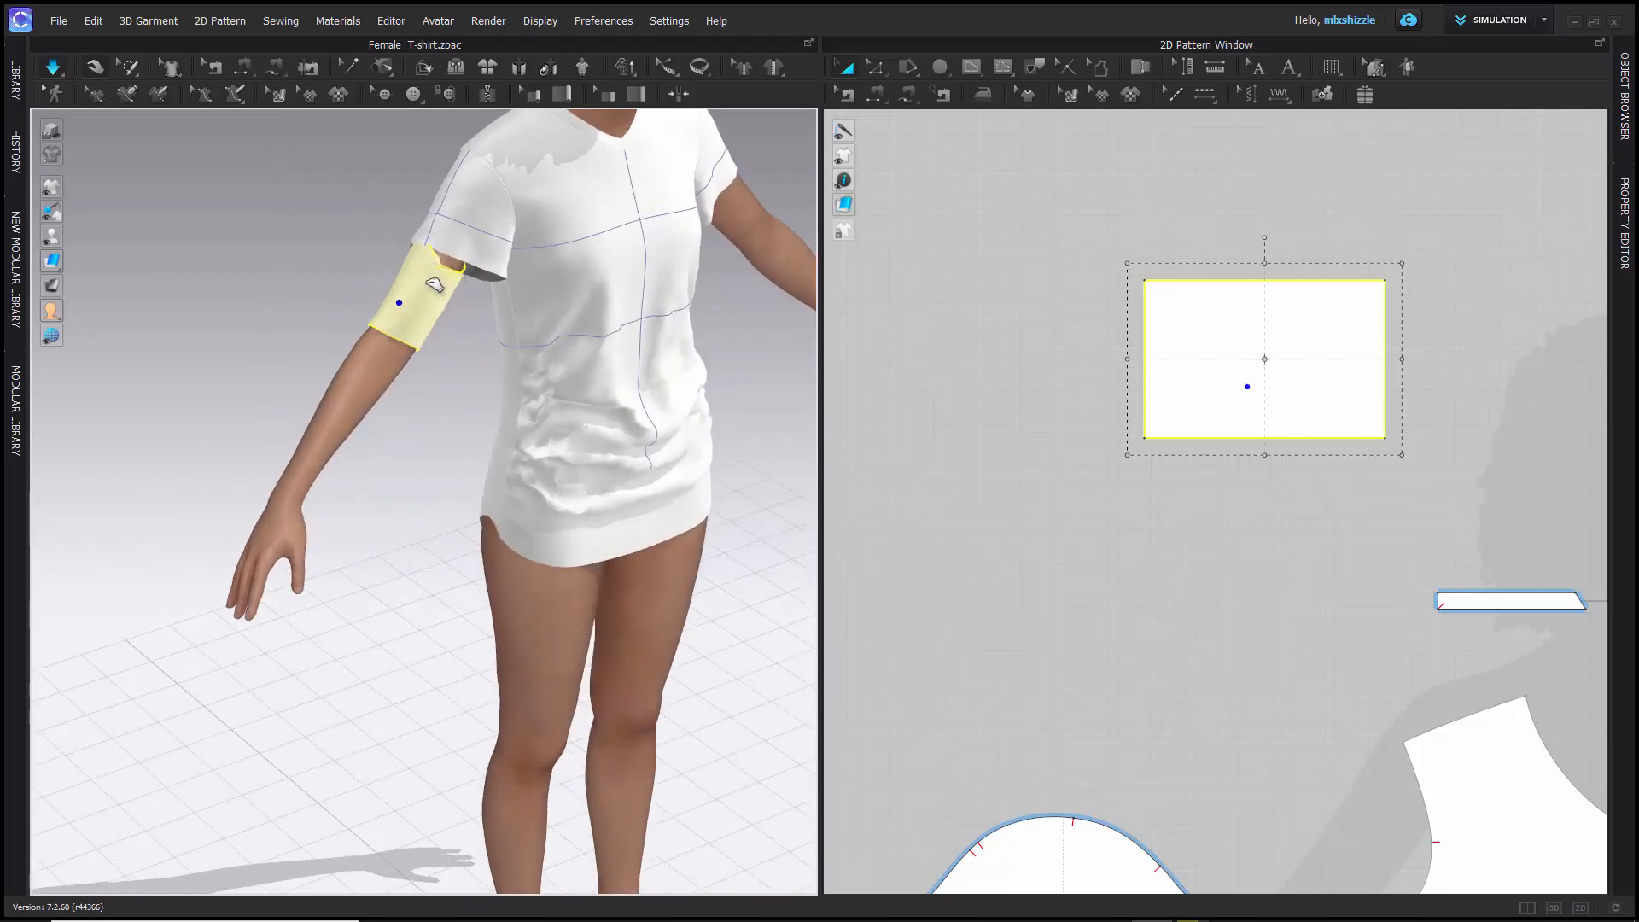
pyautogui.click(426, 285)
pyautogui.click(409, 301)
pyautogui.click(420, 288)
# - Tug the cuff's cloth at the back and front of the upper arm to adjust how it sits
pyautogui.moveTo(260, 303); pyautogui.dragTo(393, 318, button='right')
pyautogui.click(395, 336)
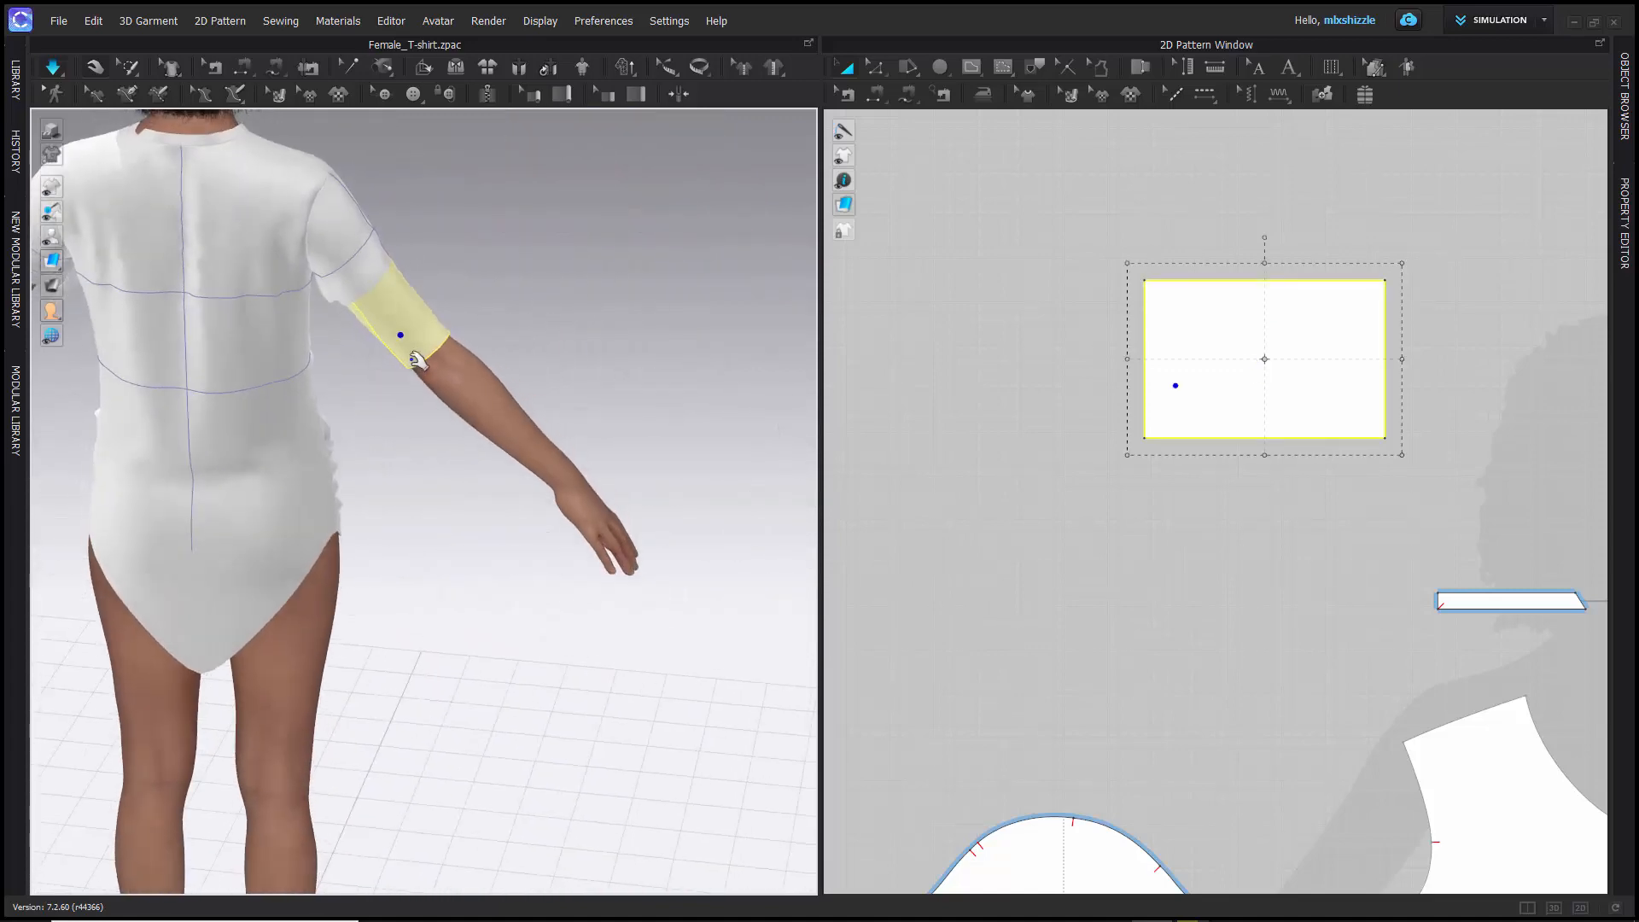
pyautogui.moveTo(413, 359); pyautogui.dragTo(438, 401)
pyautogui.moveTo(445, 333); pyautogui.dragTo(489, 362)
pyautogui.moveTo(560, 329); pyautogui.dragTo(260, 351, button='right')
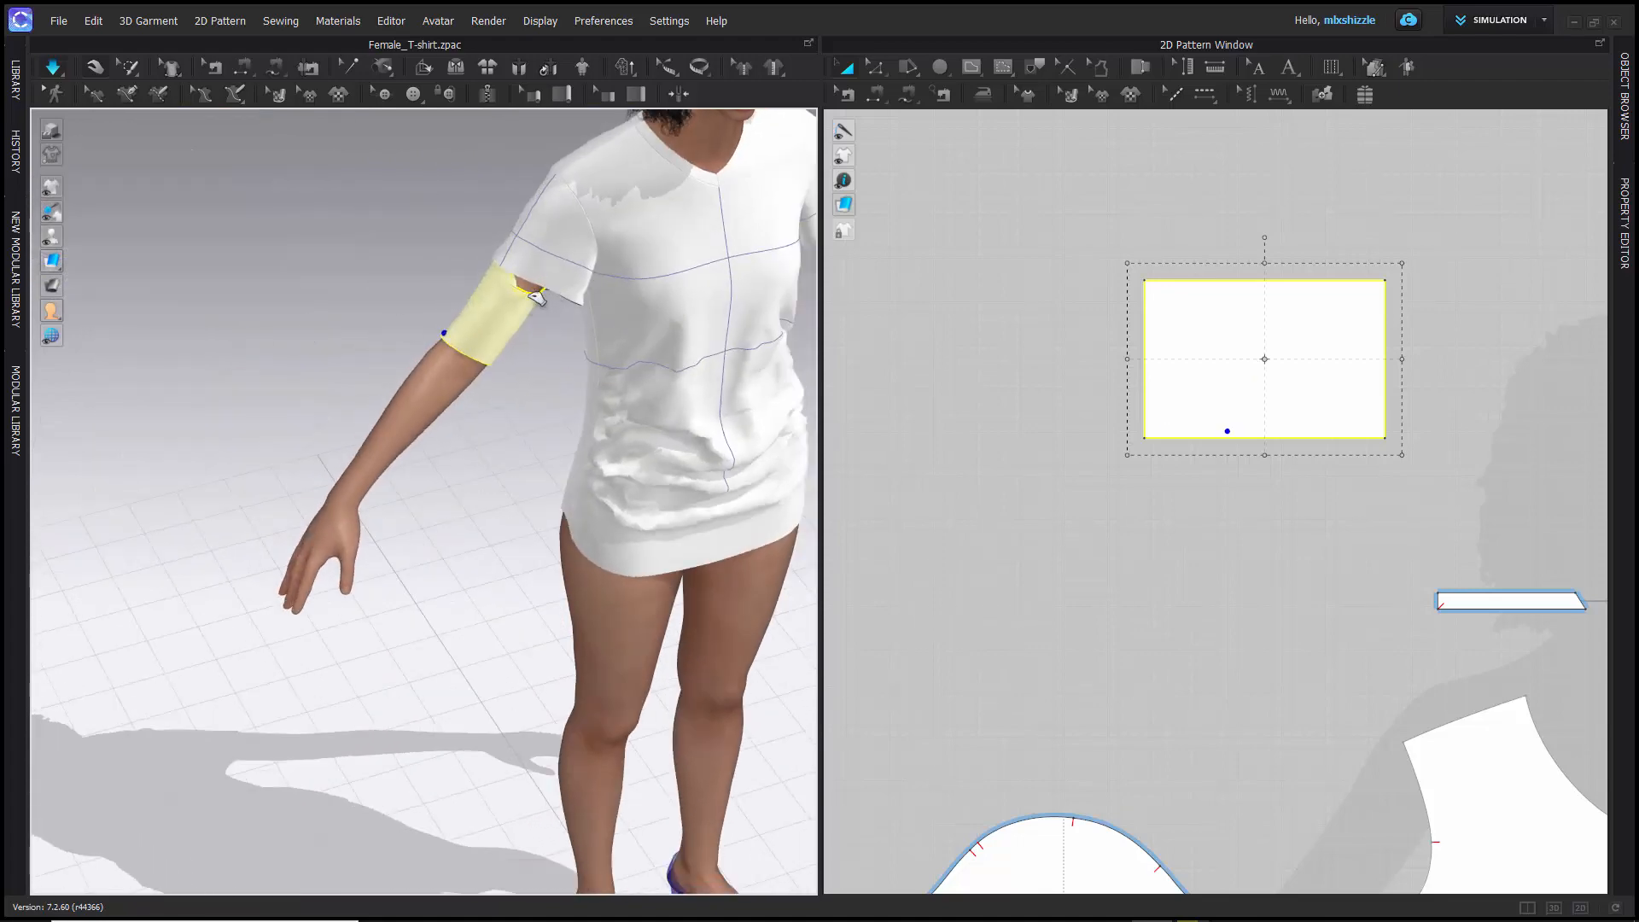
pyautogui.click(524, 300)
# - Examine the cuff's position below the sleeve, both close up and on the whole avatar
pyautogui.scroll(-5, 358, 296)
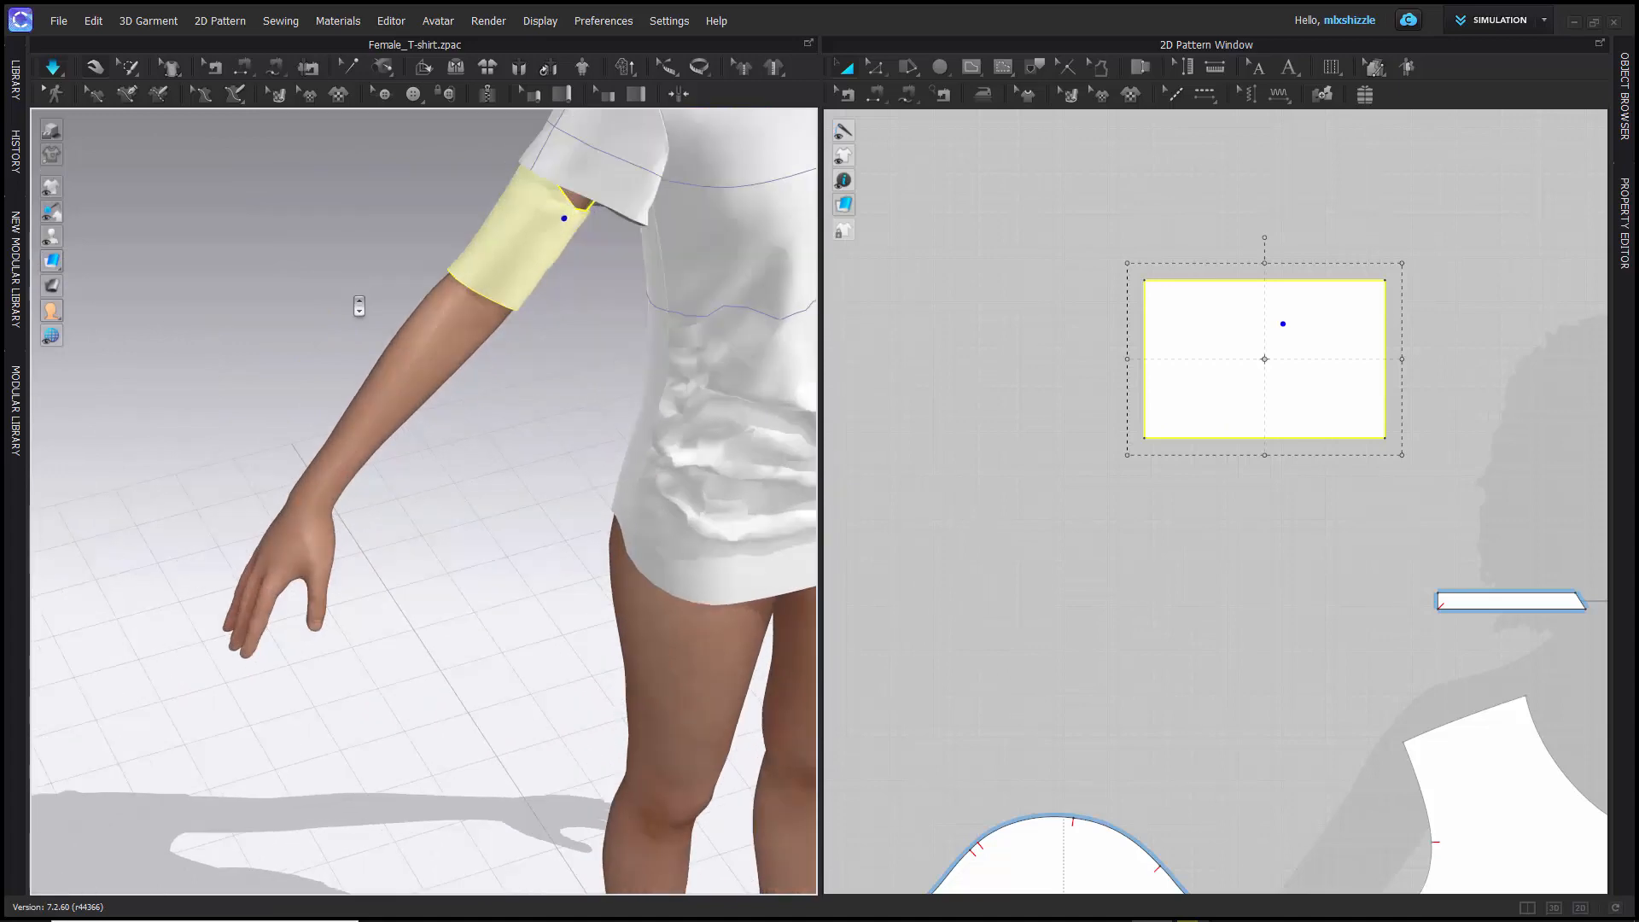
pyautogui.moveTo(338, 302); pyautogui.dragTo(369, 286, button='right')
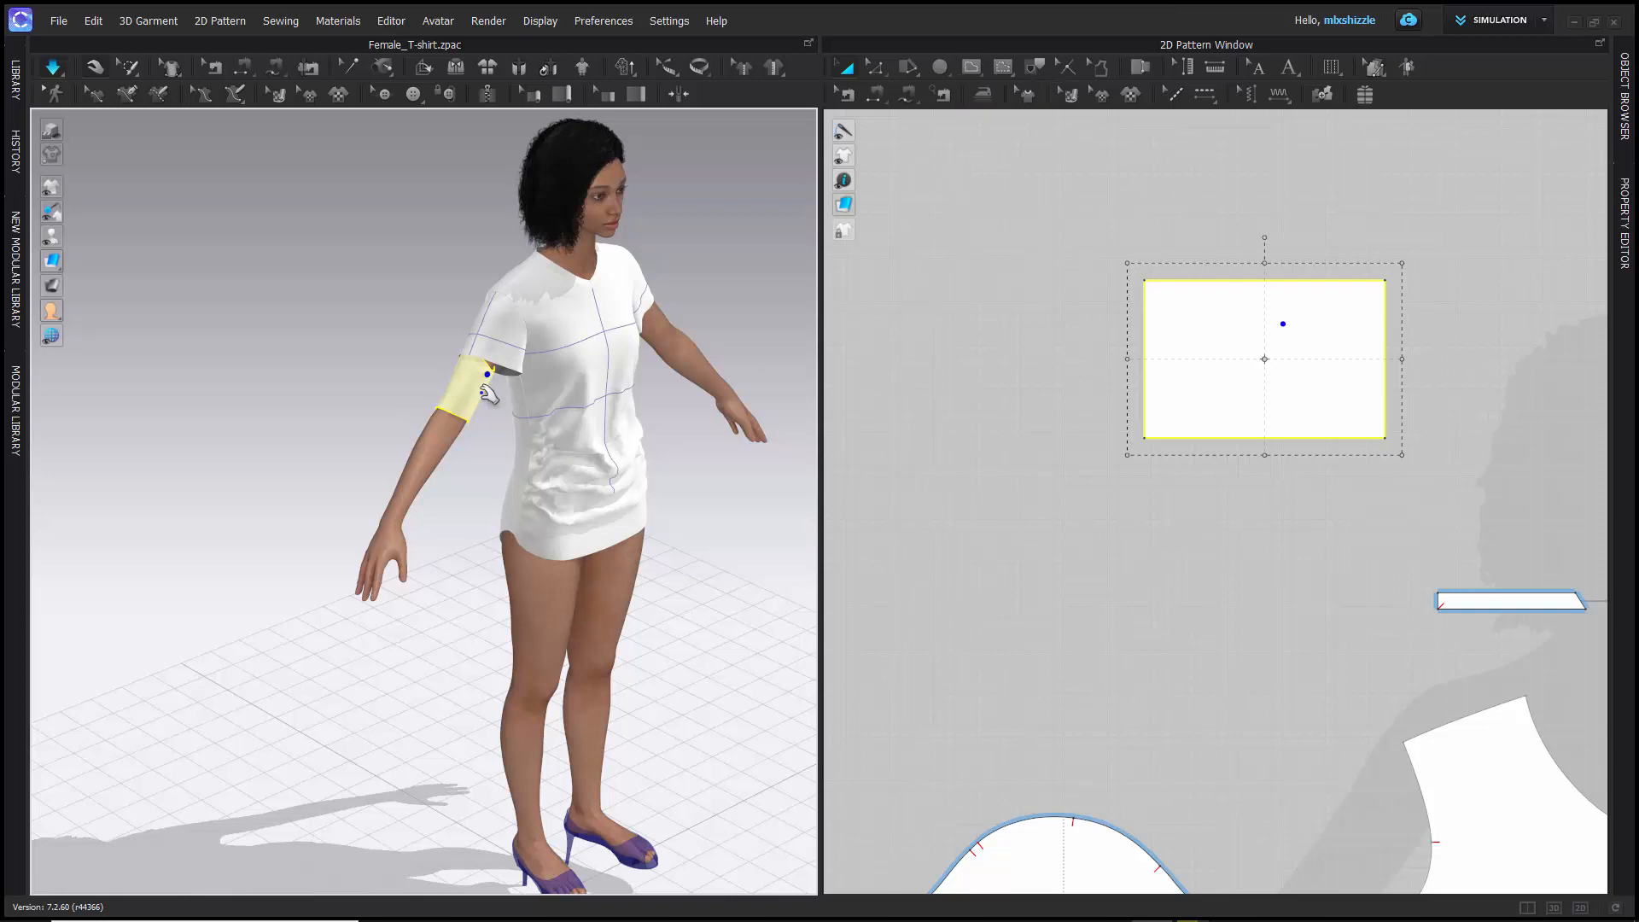
pyautogui.scroll(-3, 443, 388)
pyautogui.scroll(5, 440, 380)
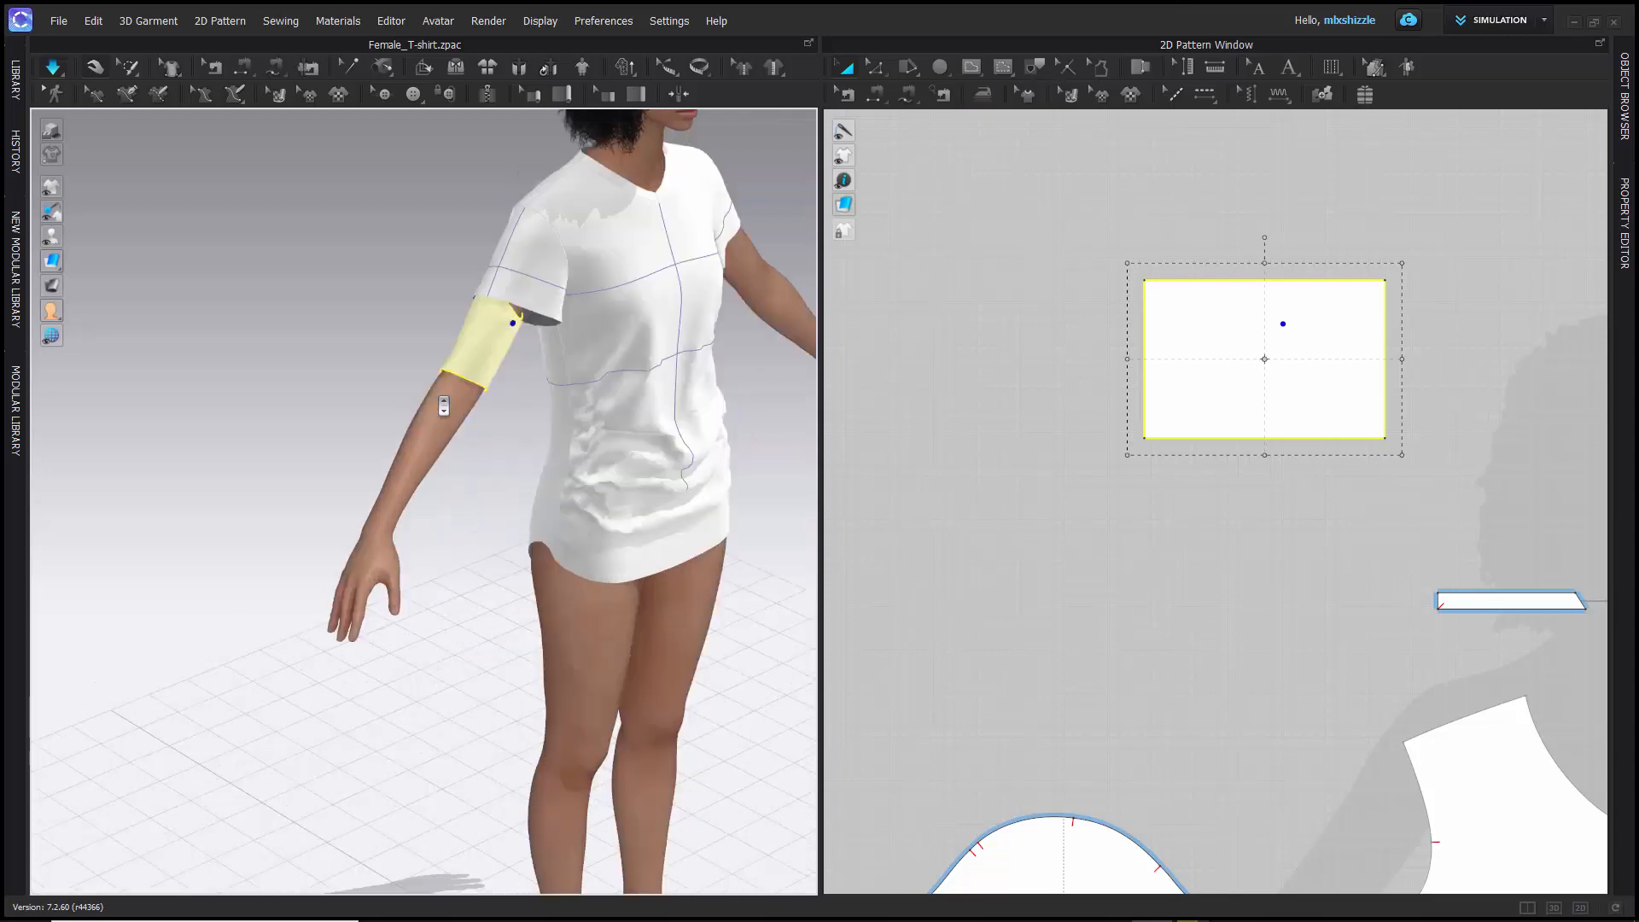
pyautogui.scroll(-1, 434, 370)
pyautogui.scroll(-3, 433, 371)
pyautogui.scroll(2, 433, 369)
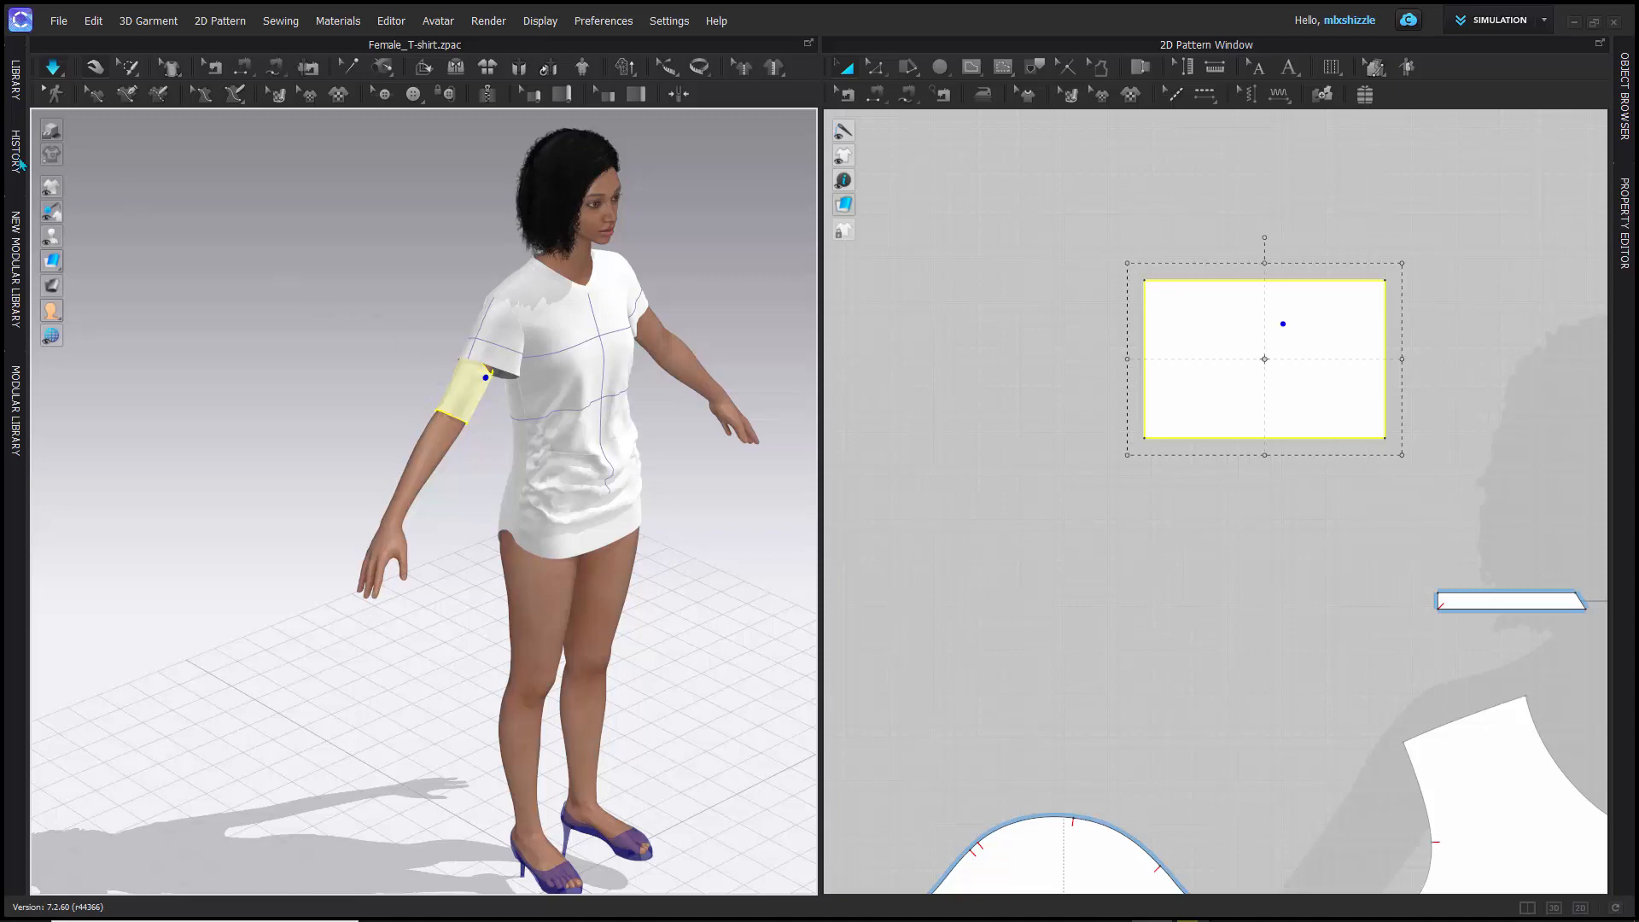
pyautogui.scroll(3, 570, 279)
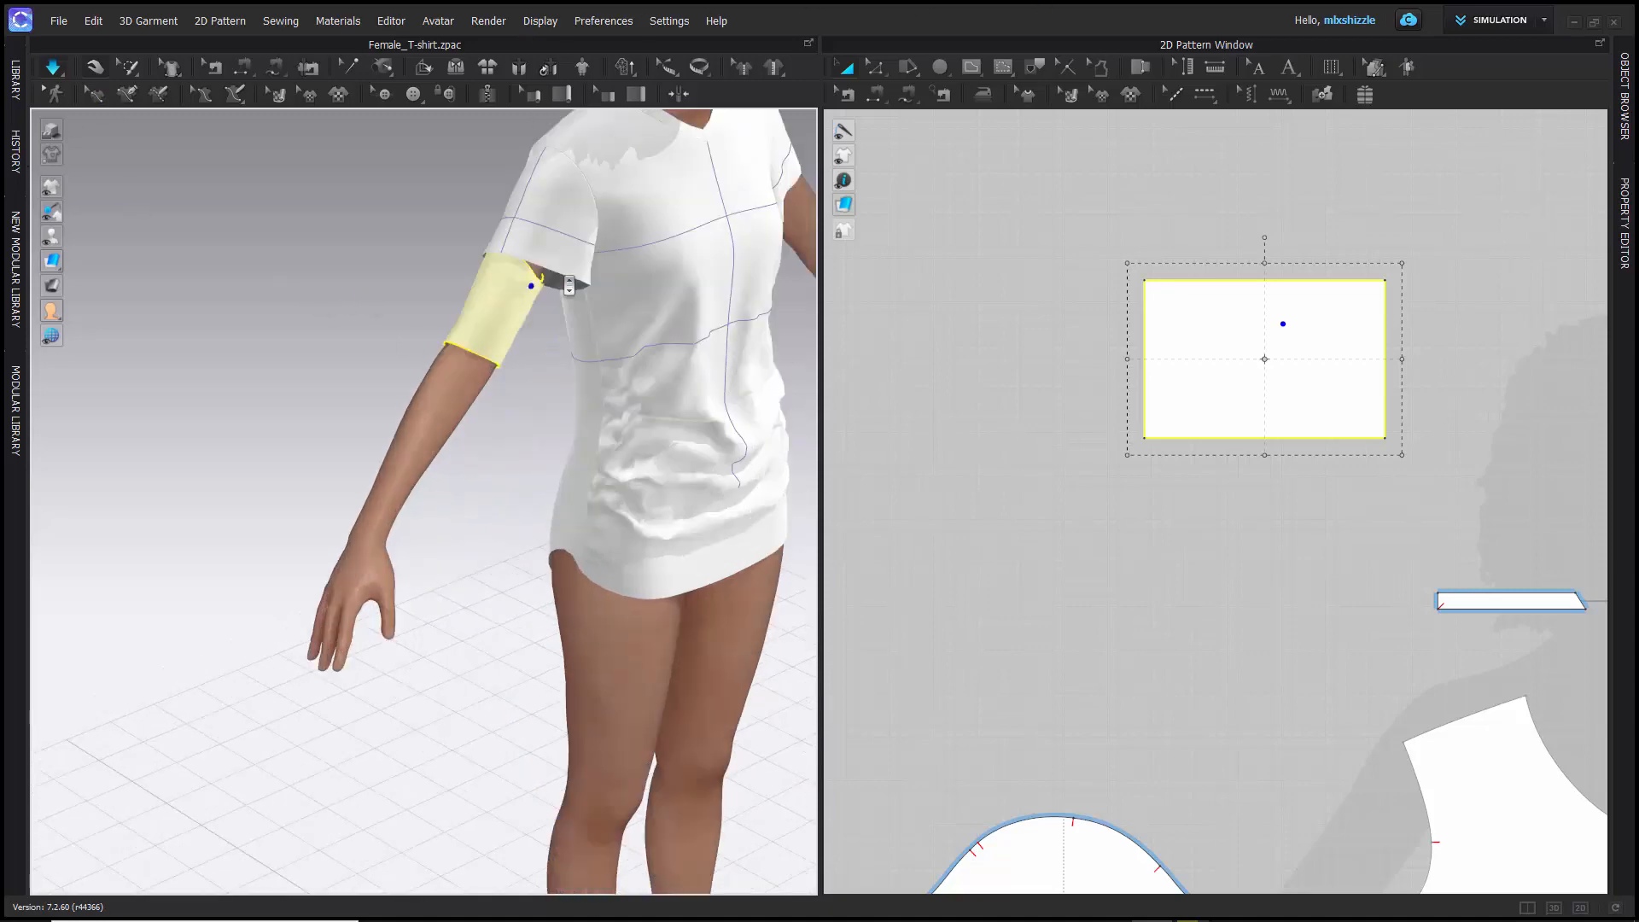
pyautogui.scroll(-5, 570, 282)
pyautogui.moveTo(529, 306); pyautogui.dragTo(582, 359, button='right')
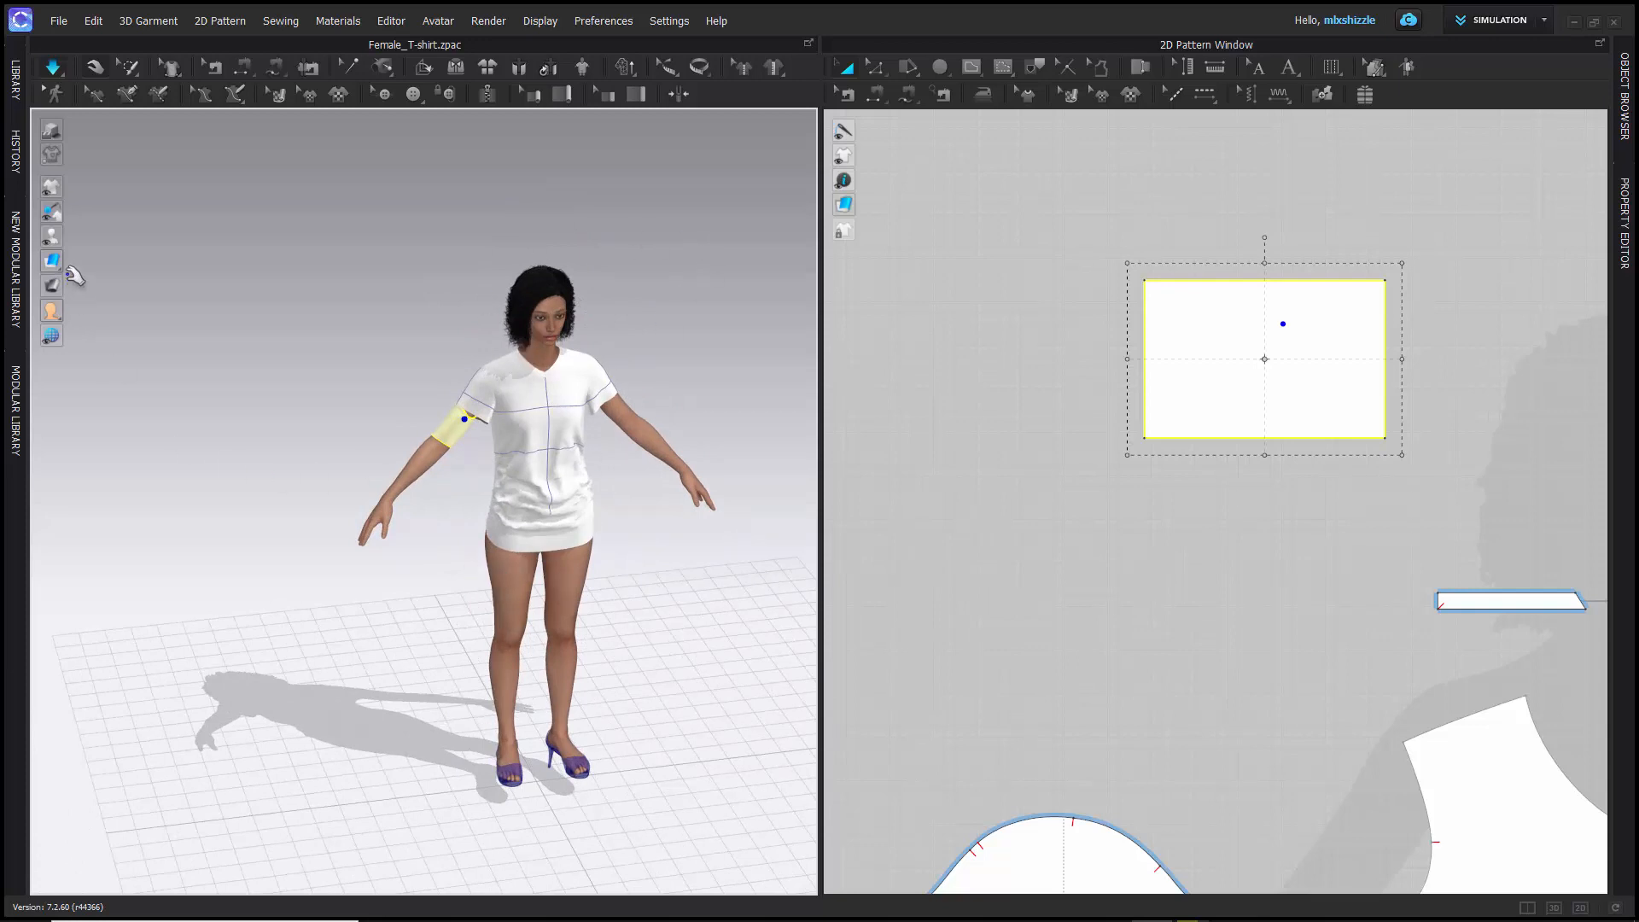
# - Examine the rectangle, collar, sleeve and body pattern pieces laid out around the avatar silhouette in the 2D window
pyautogui.moveTo(52, 258)
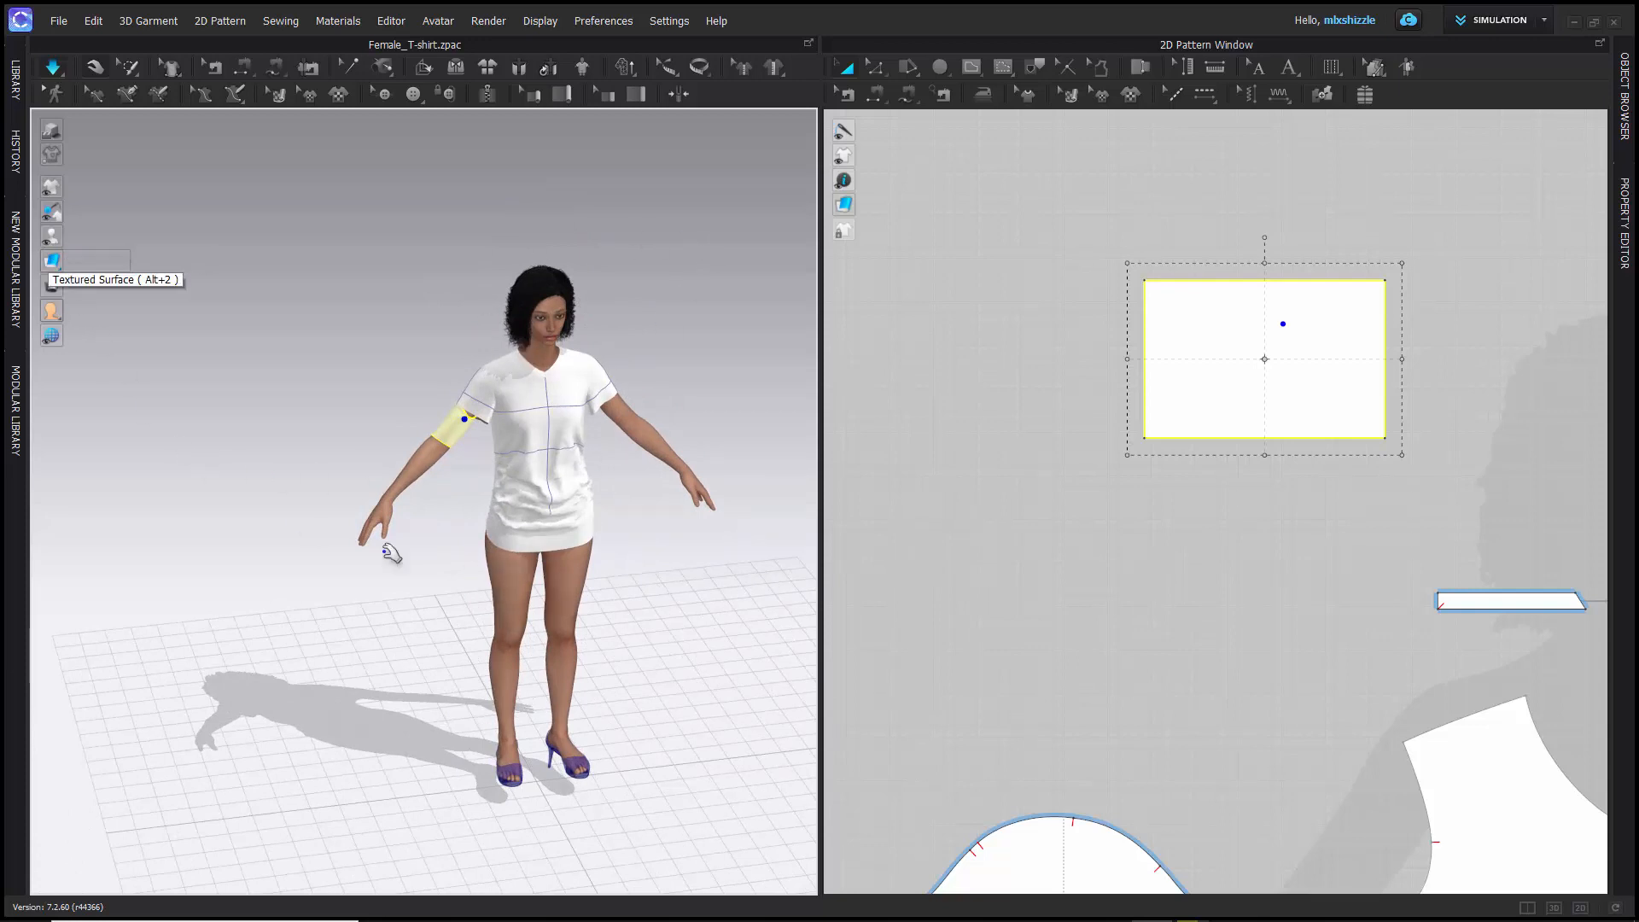
pyautogui.scroll(5, 931, 595)
pyautogui.scroll(-8, 931, 595)
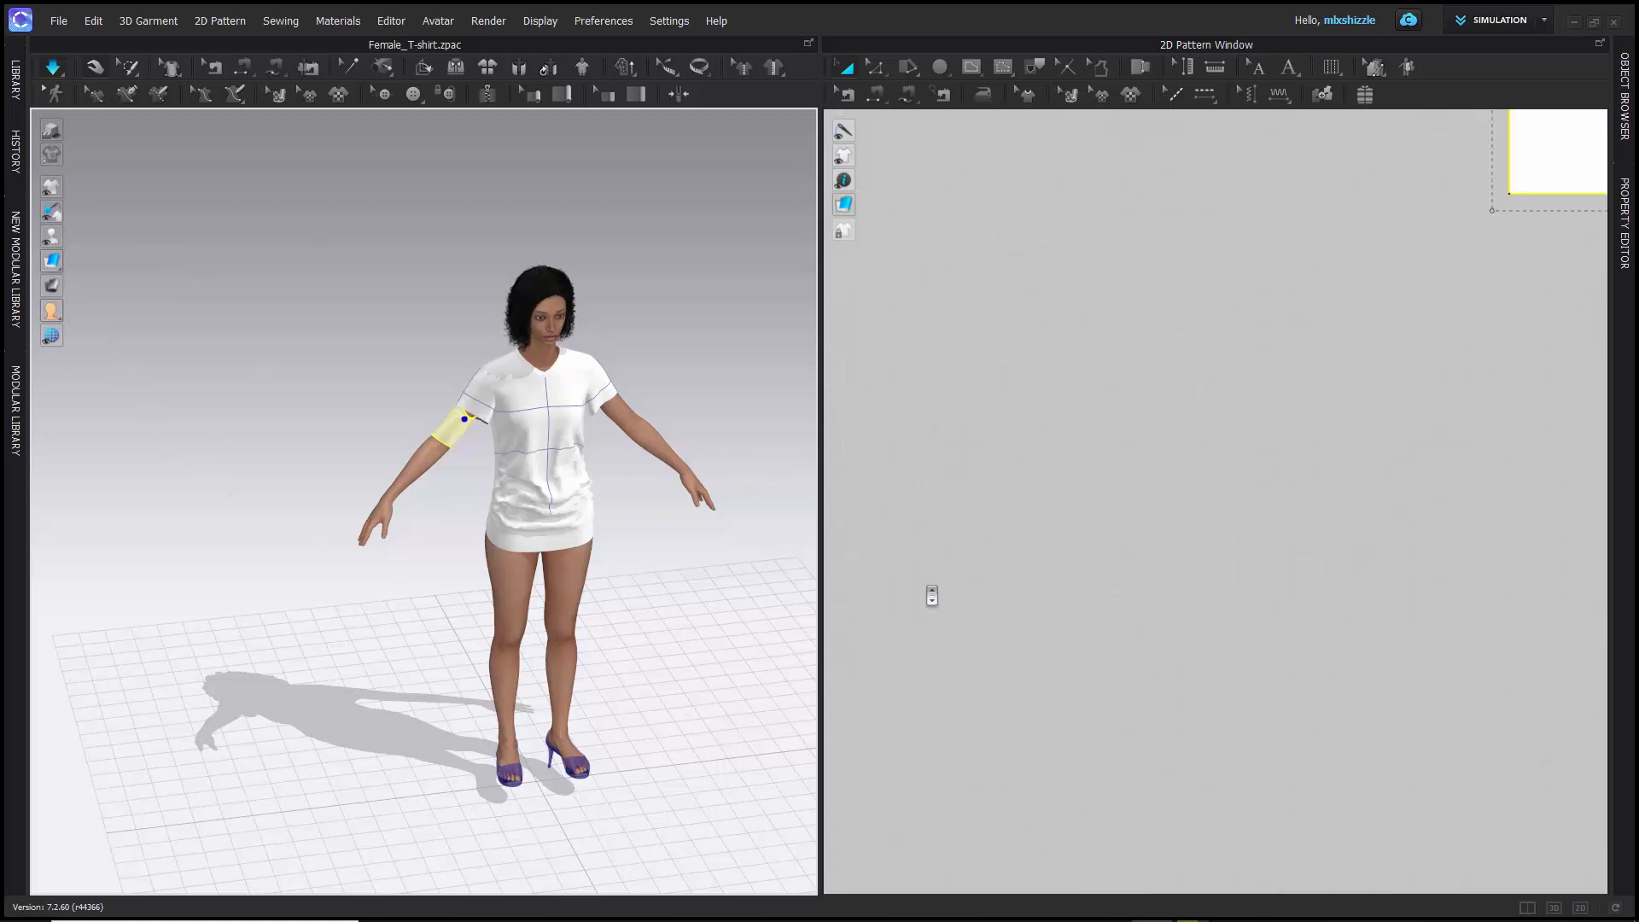
pyautogui.moveTo(1116, 531); pyautogui.dragTo(1197, 309, button='middle')
pyautogui.scroll(-2, 1162, 338)
pyautogui.scroll(9, 1162, 338)
pyautogui.scroll(-6, 1144, 339)
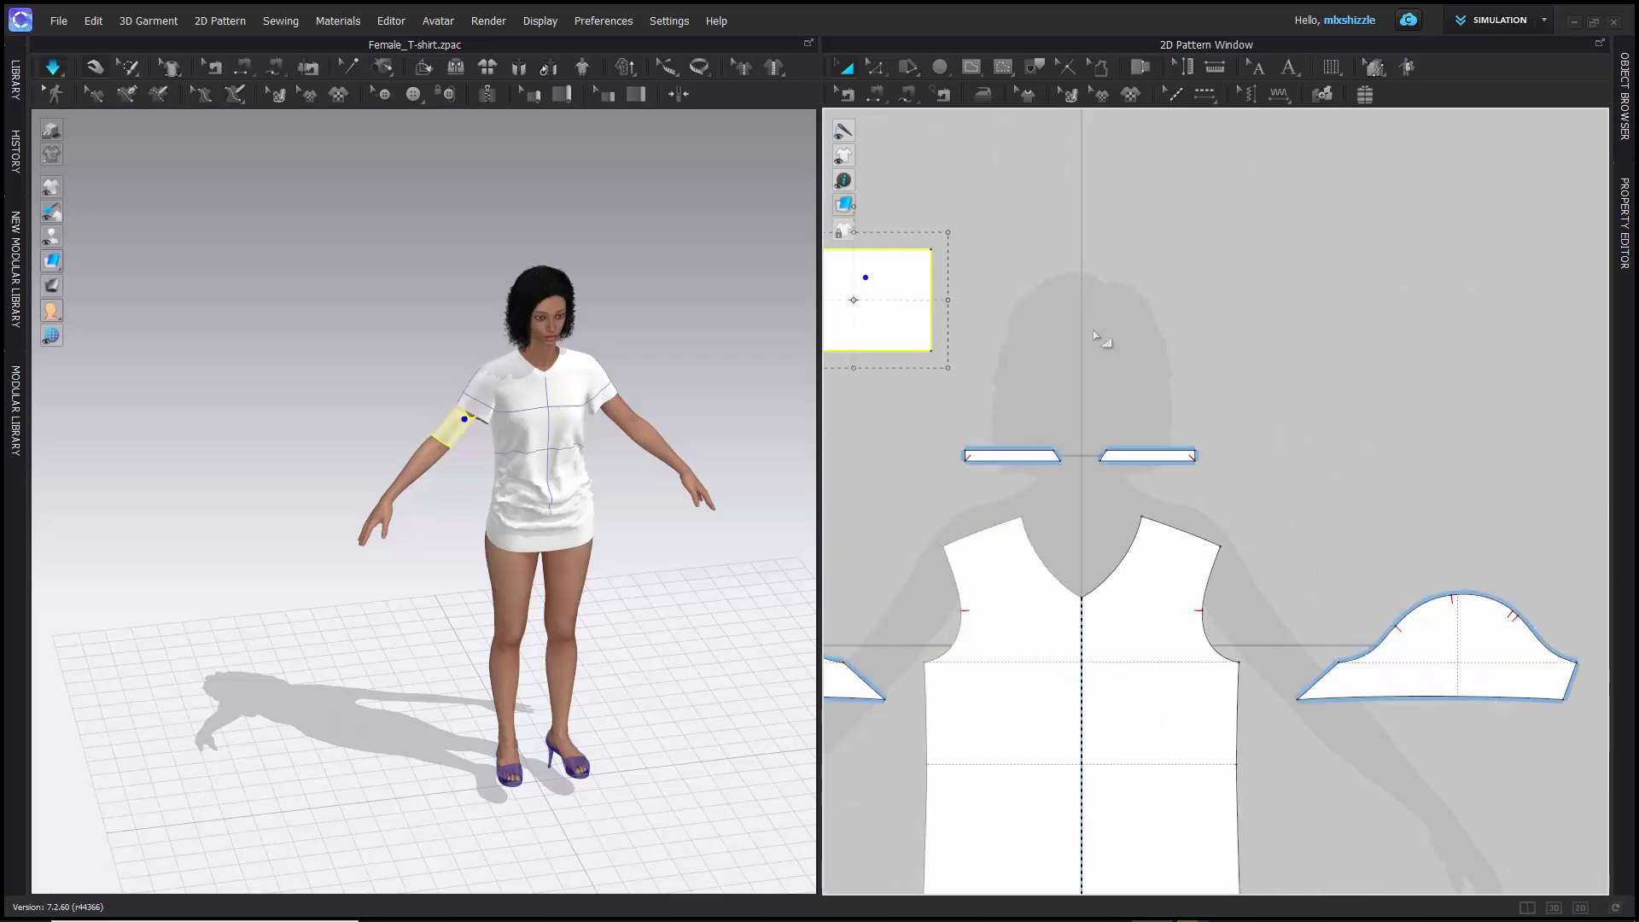
pyautogui.scroll(2, 1189, 274)
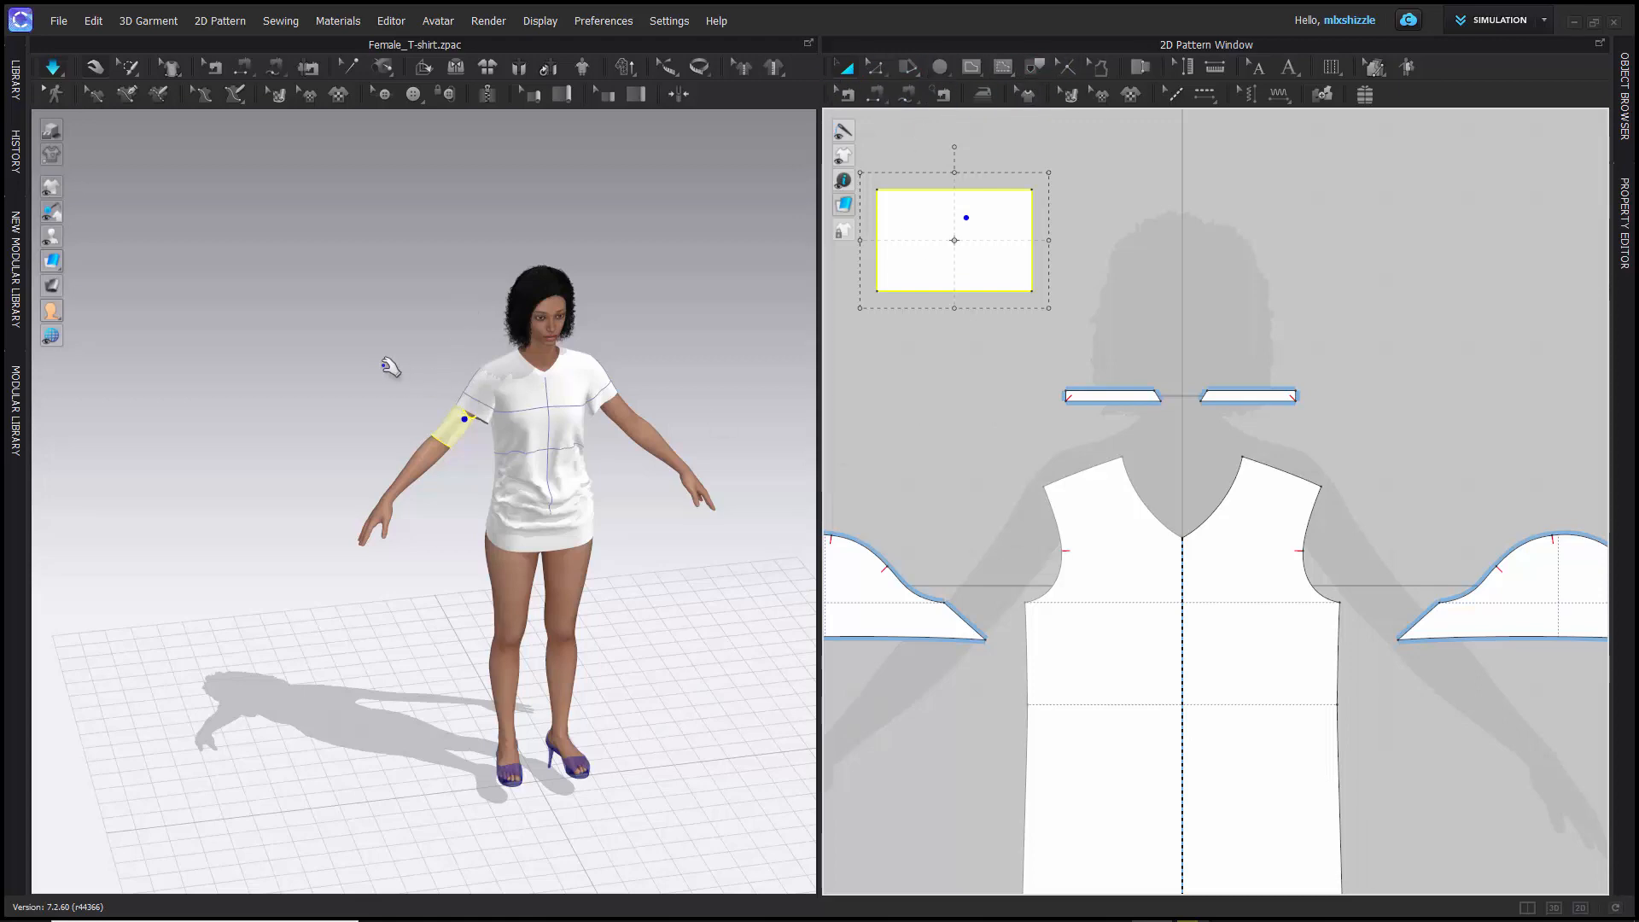
# - Select the T-shirt's front body pattern near the shoulder on the 3D avatar
pyautogui.moveTo(432, 370)
pyautogui.mouseDown(button='right')
pyautogui.moveTo(626, 394)
pyautogui.moveTo(454, 391)
pyautogui.mouseUp(button='right')
pyautogui.scroll(5, 456, 399)
pyautogui.scroll(-4, 651, 286)
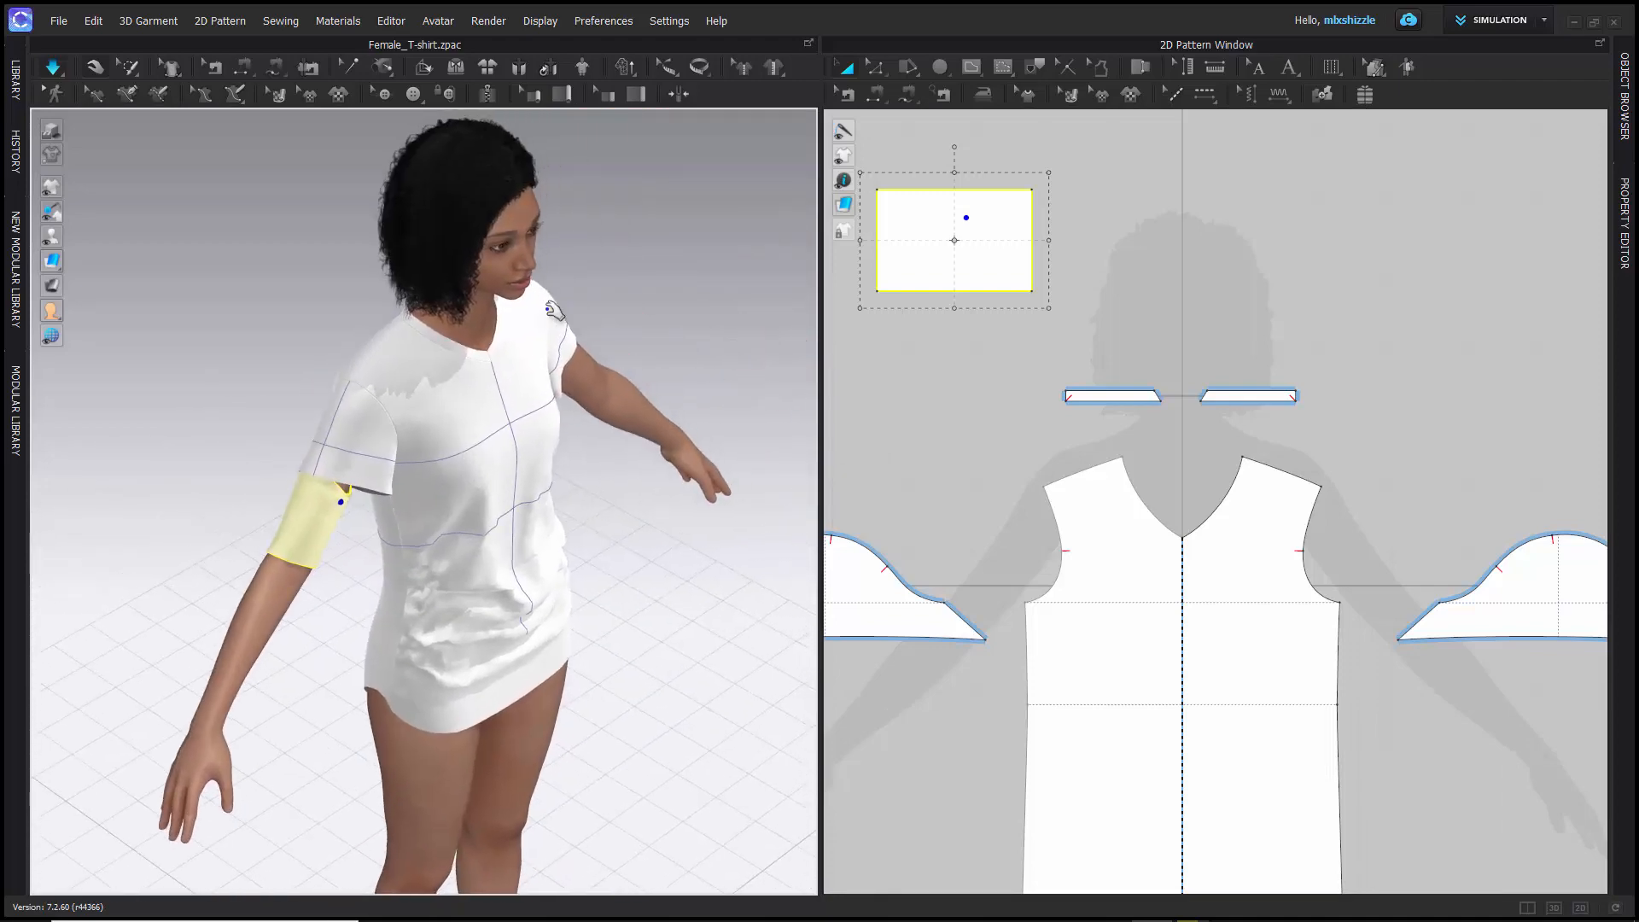
pyautogui.click(555, 309)
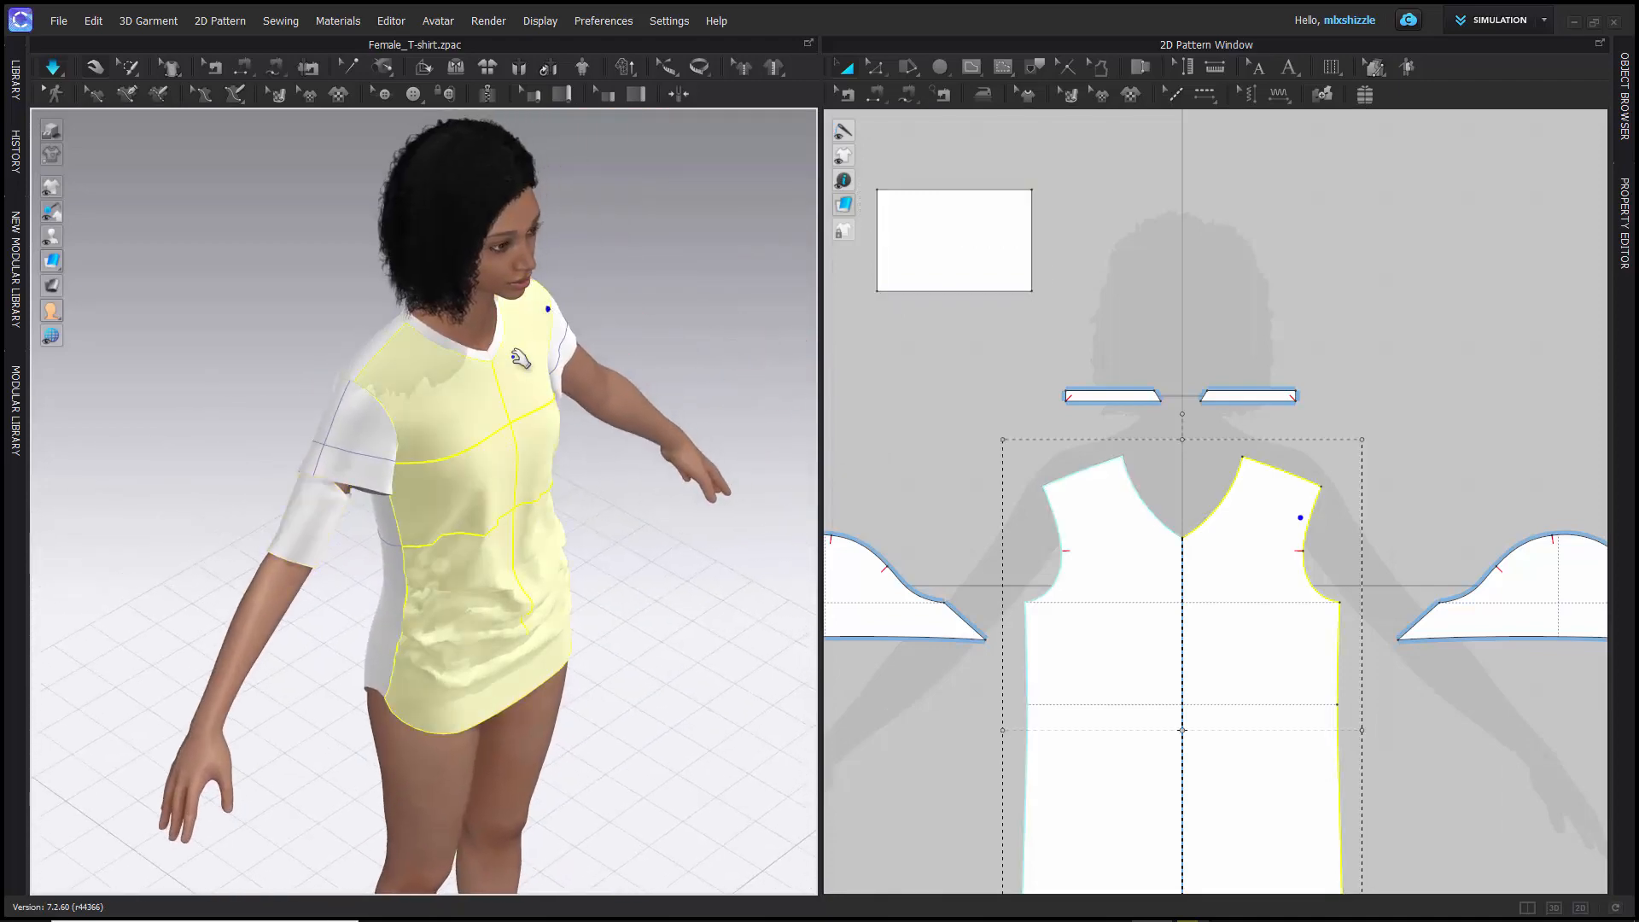